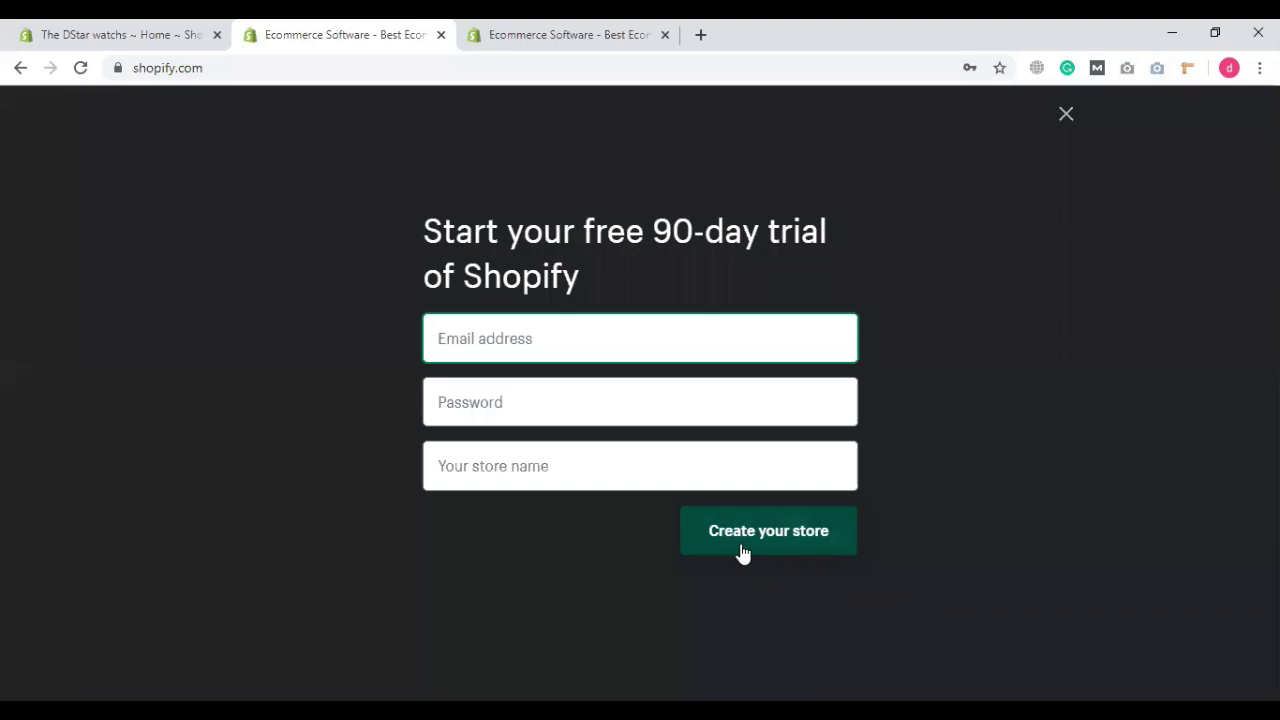
# Step: Switch to the store admin and look through its Orders and Products pages
pyautogui.click(60, 25)
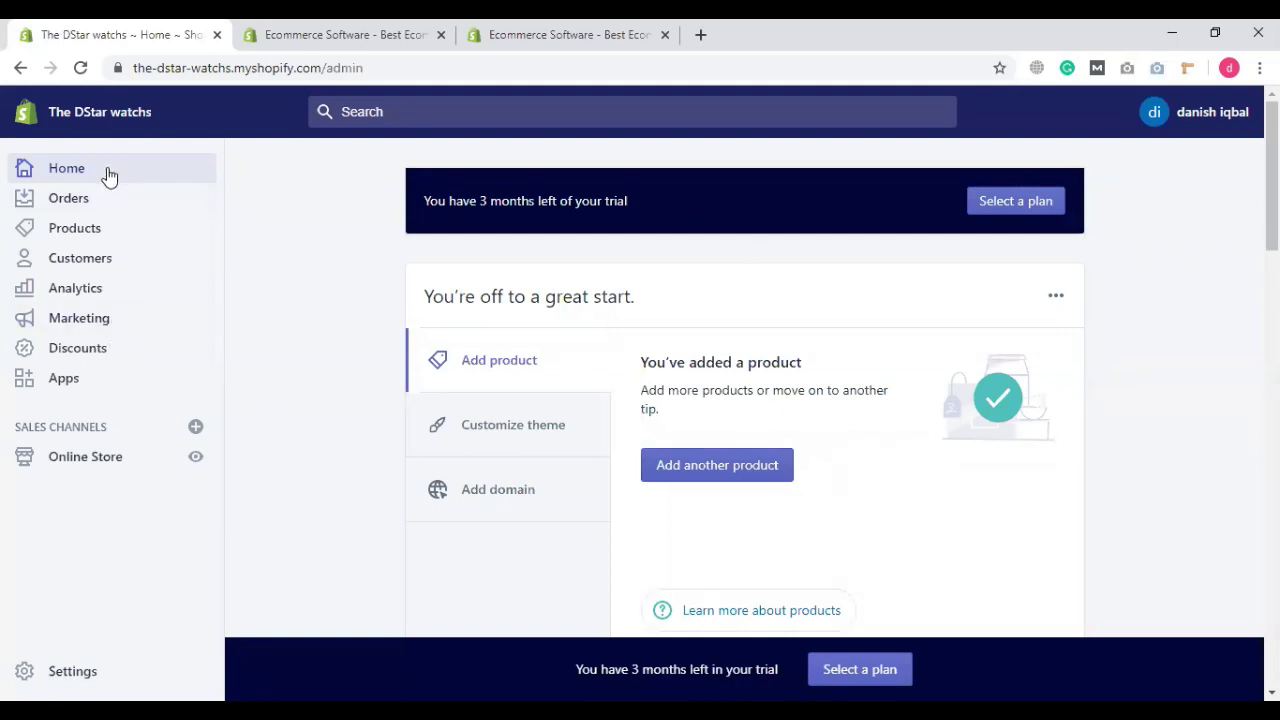
pyautogui.click(68, 198)
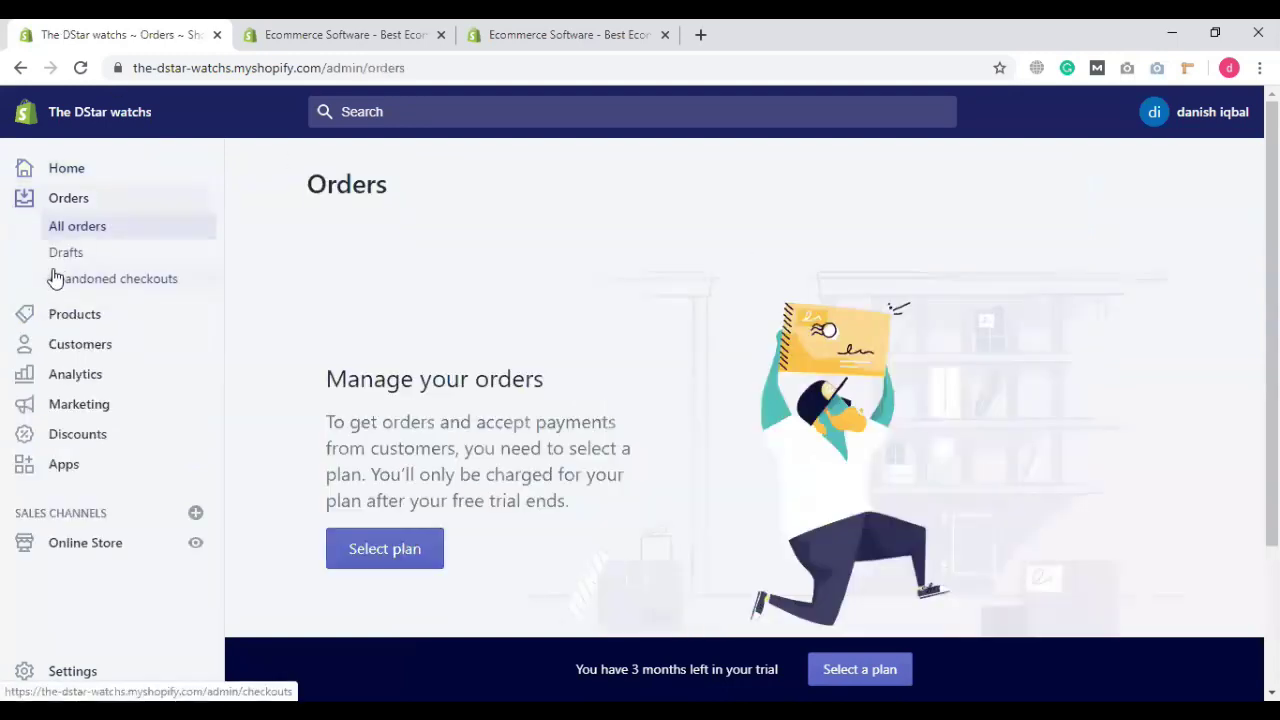
pyautogui.click(76, 318)
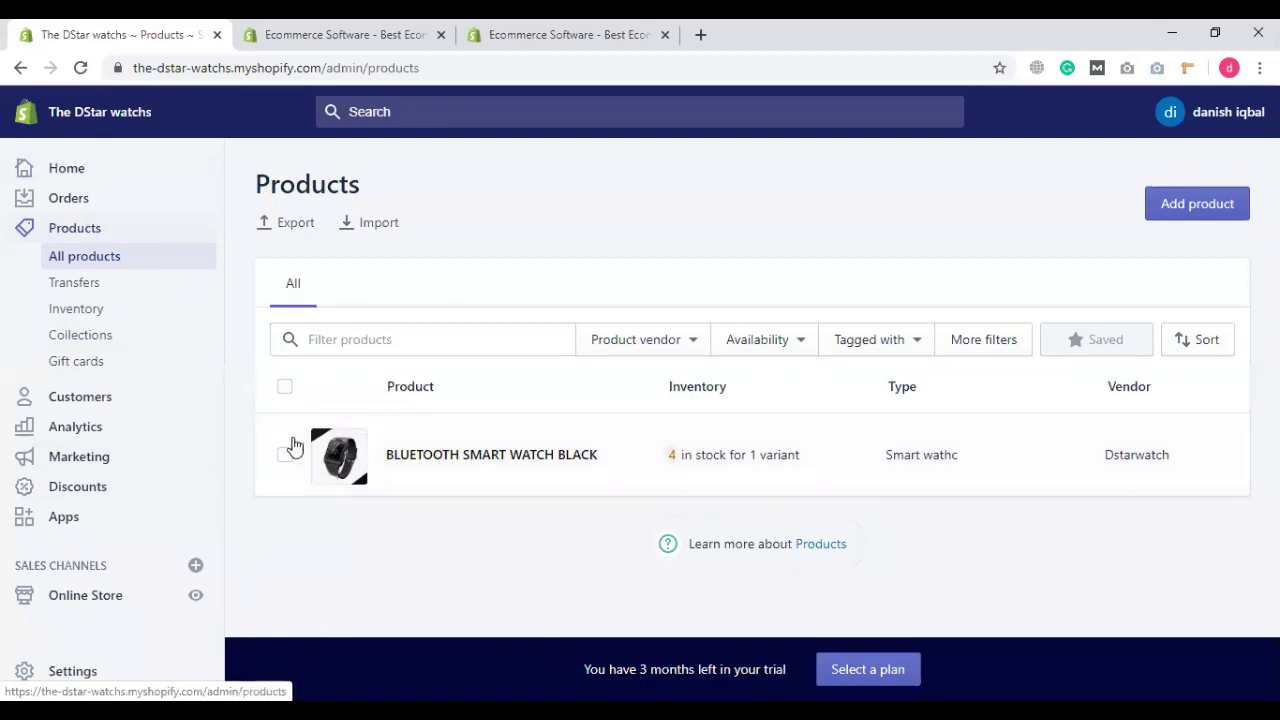
# Step: Open the Shopify App Store from the store's Apps page and search it for "custom fields"
pyautogui.click(110, 517)
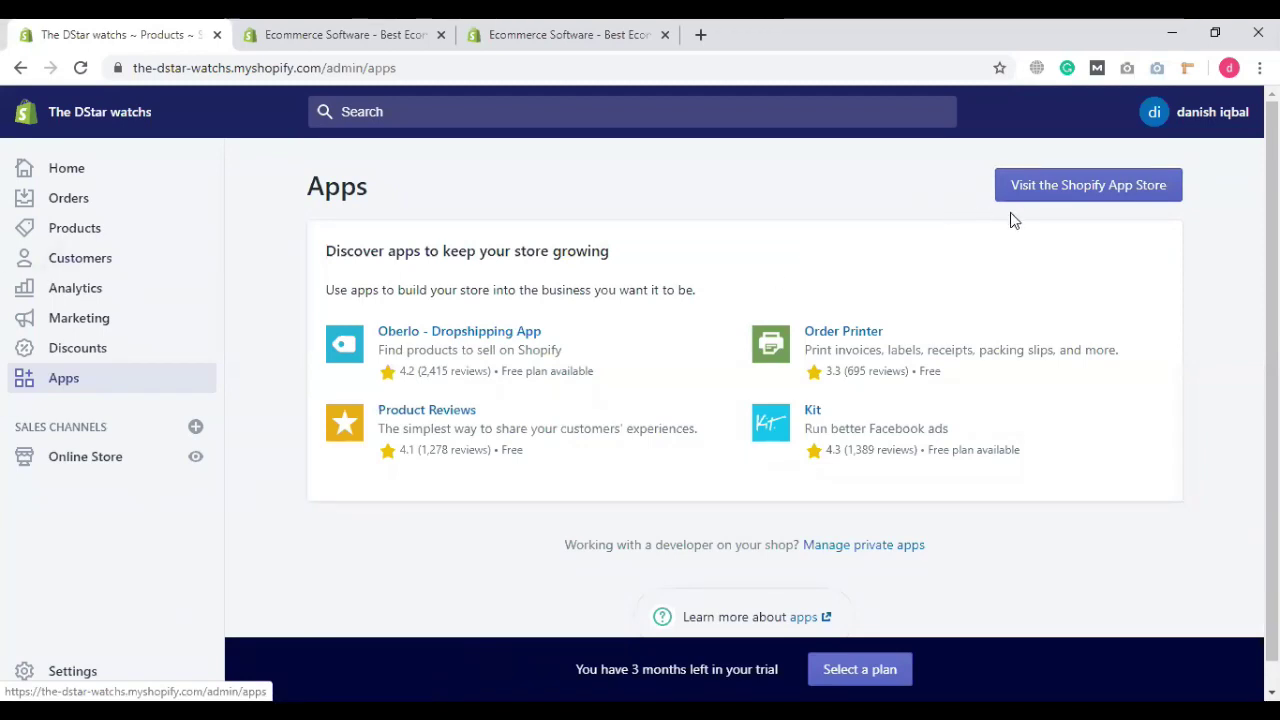
pyautogui.click(1100, 193)
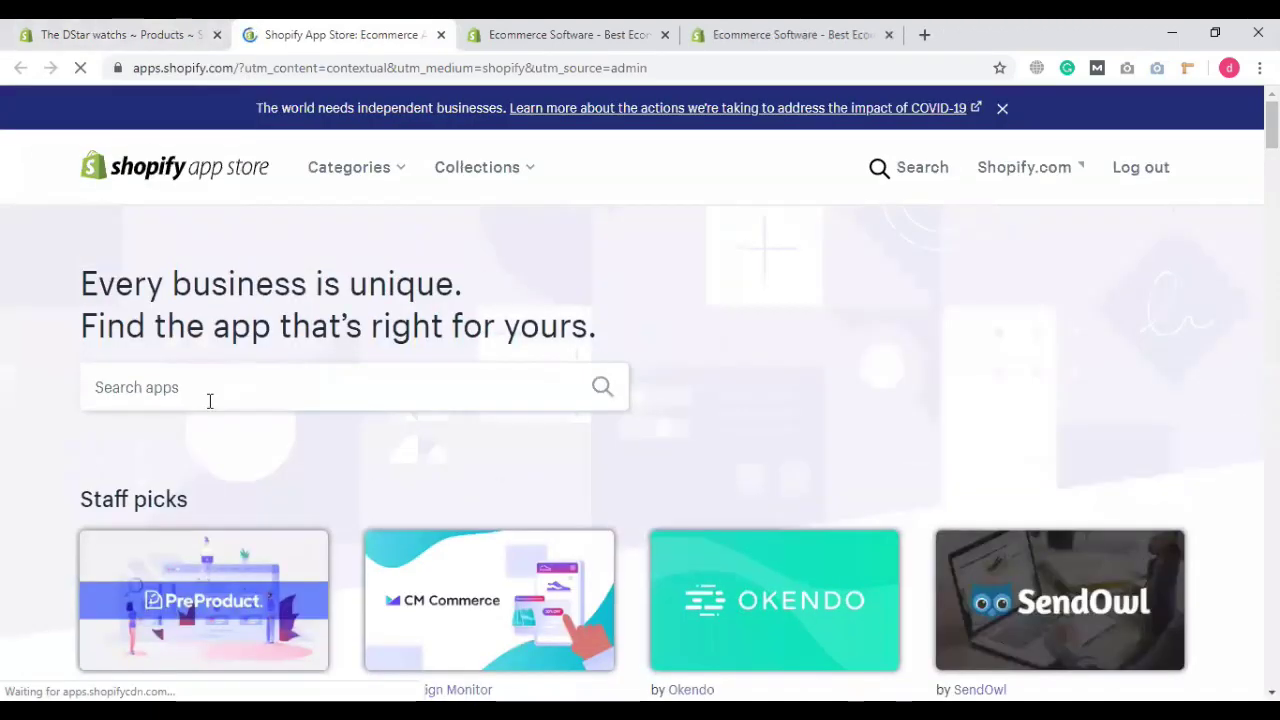
pyautogui.click(210, 395)
pyautogui.scroll(-2, 210, 395)
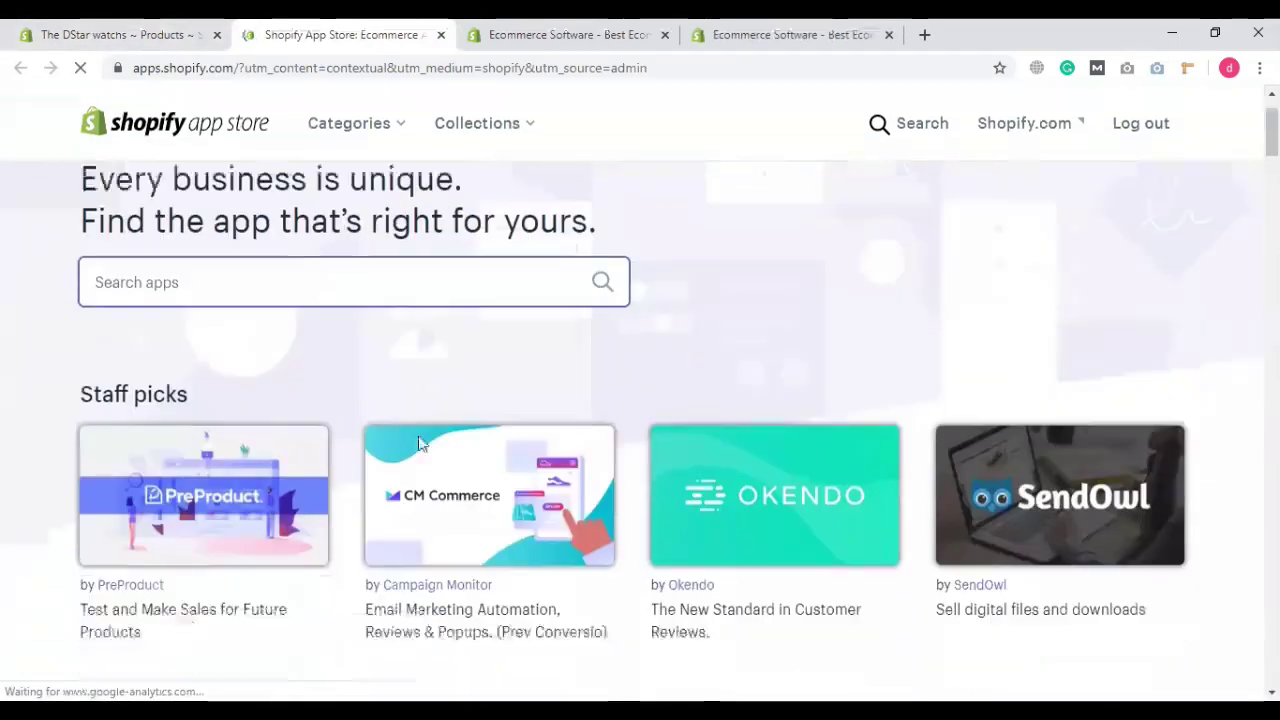
pyautogui.scroll(2, 400, 443)
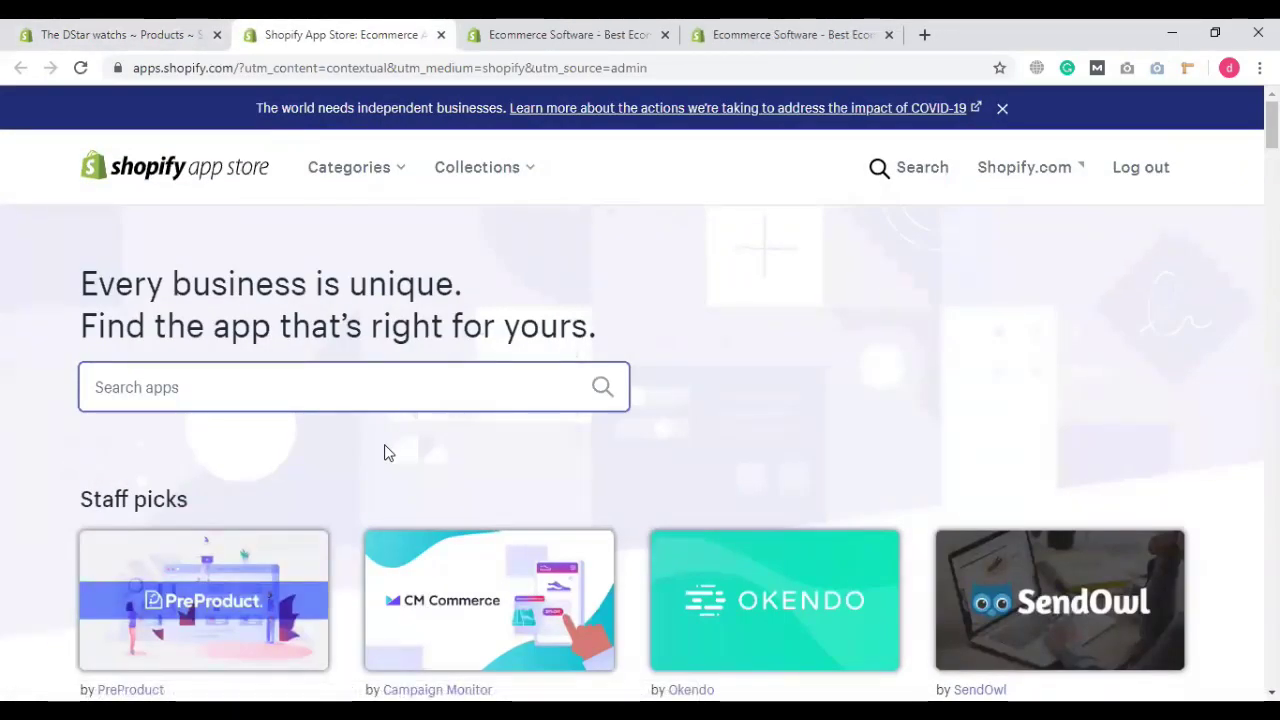
pyautogui.write('custom')
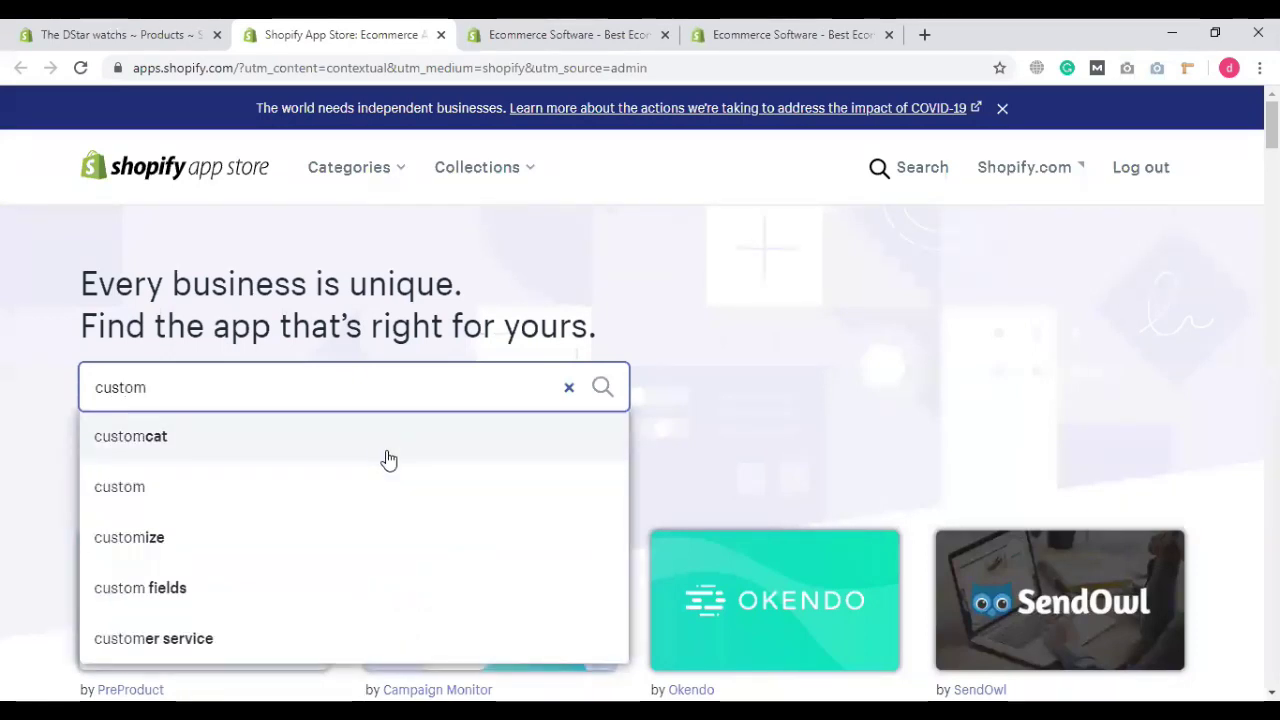
pyautogui.click(310, 617)
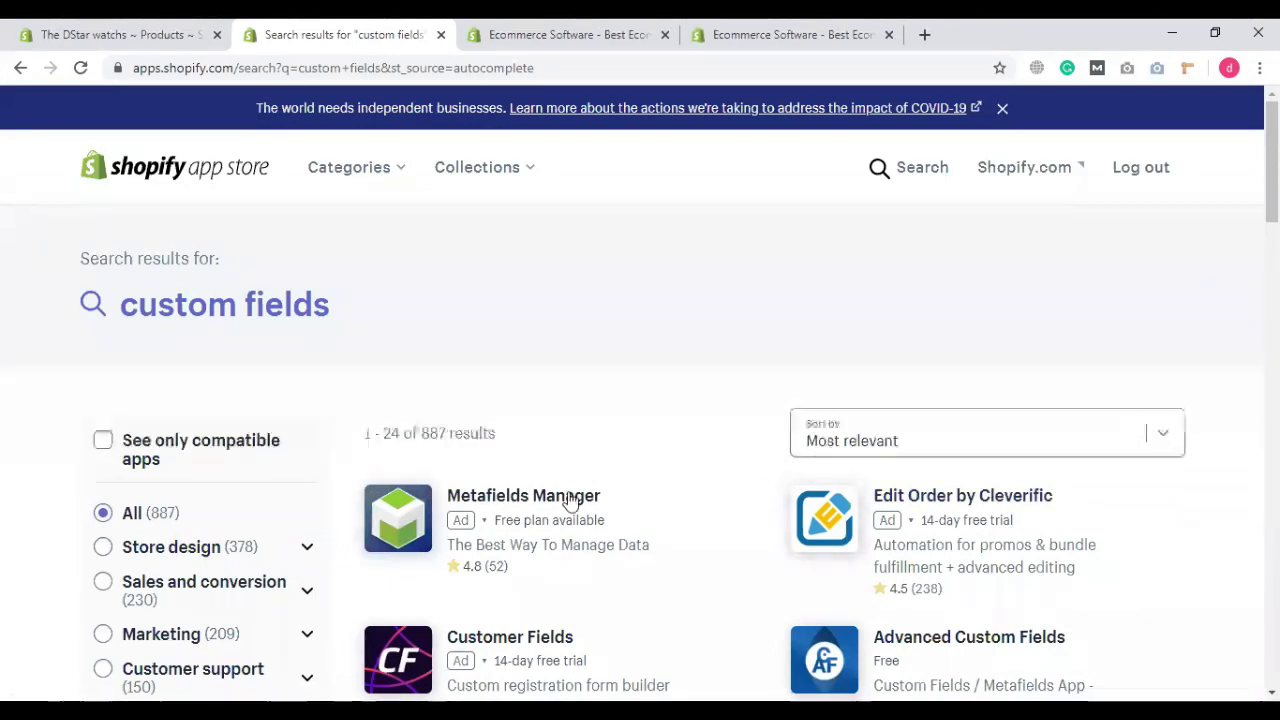
# Step: Add the Custom Fields app from the search results and authorize its installation on the store
pyautogui.scroll(-3, 694, 514)
pyautogui.click(503, 500)
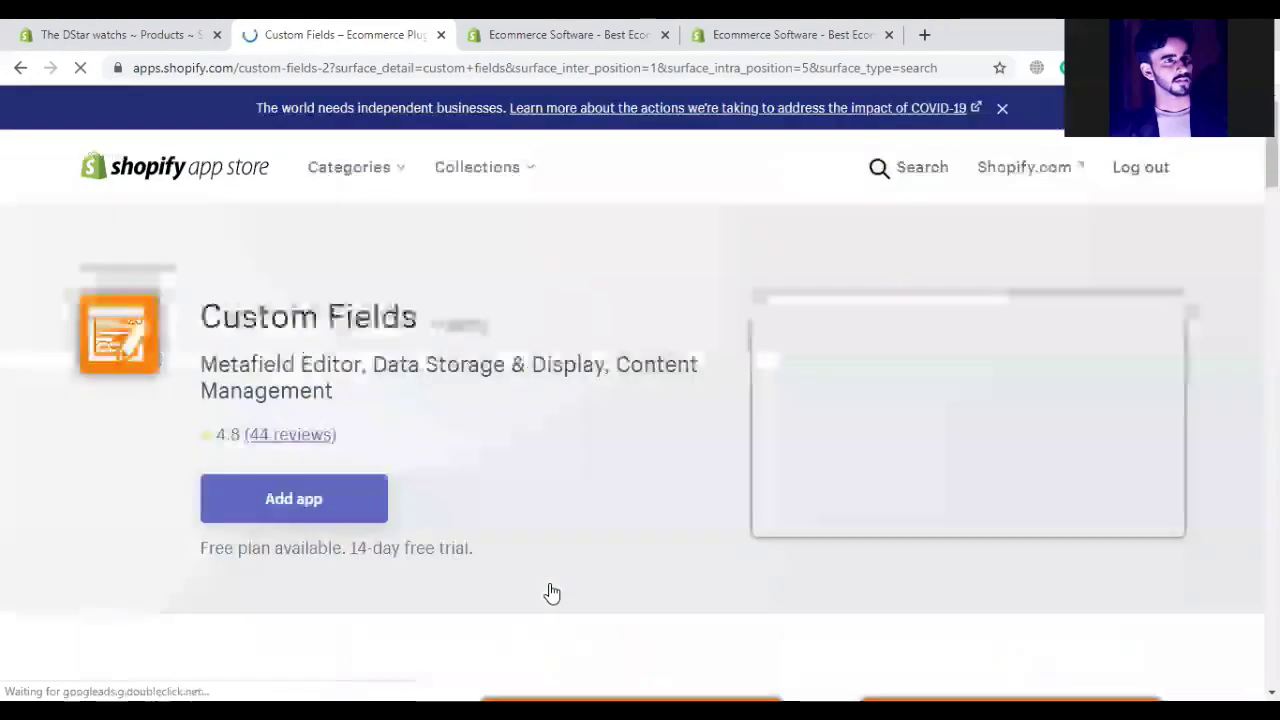
pyautogui.click(293, 498)
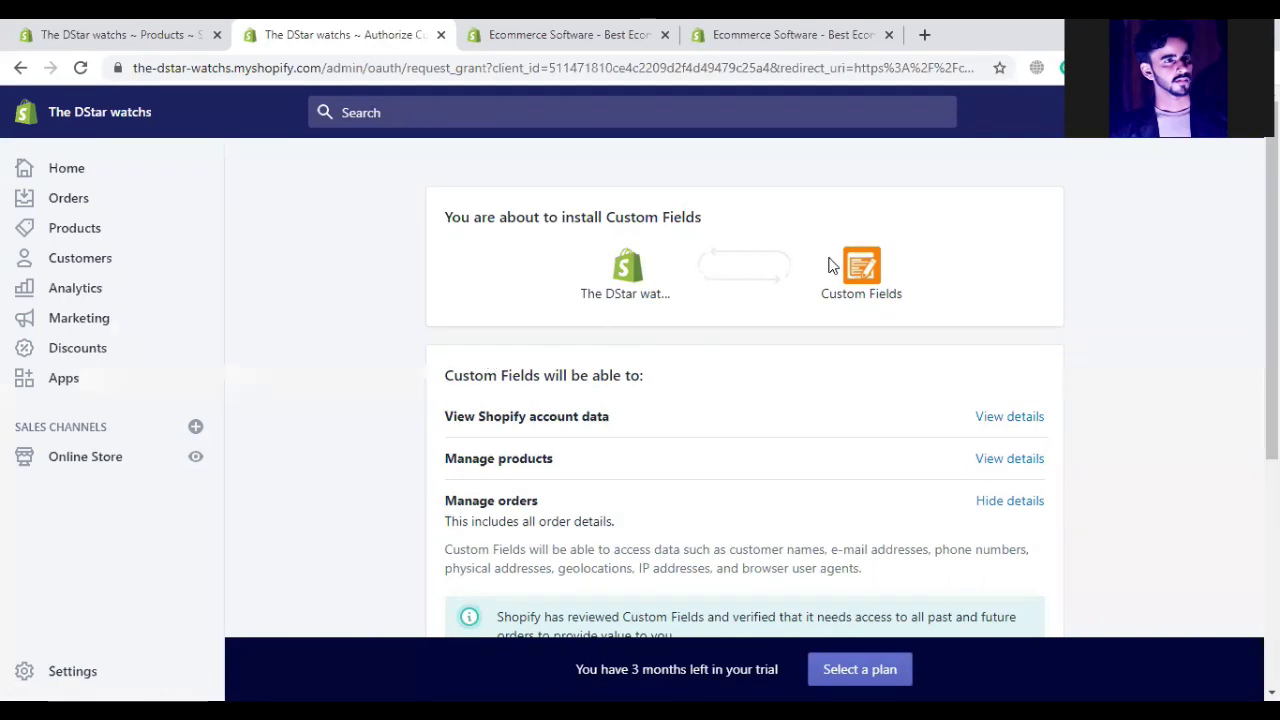
pyautogui.scroll(-5, 868, 454)
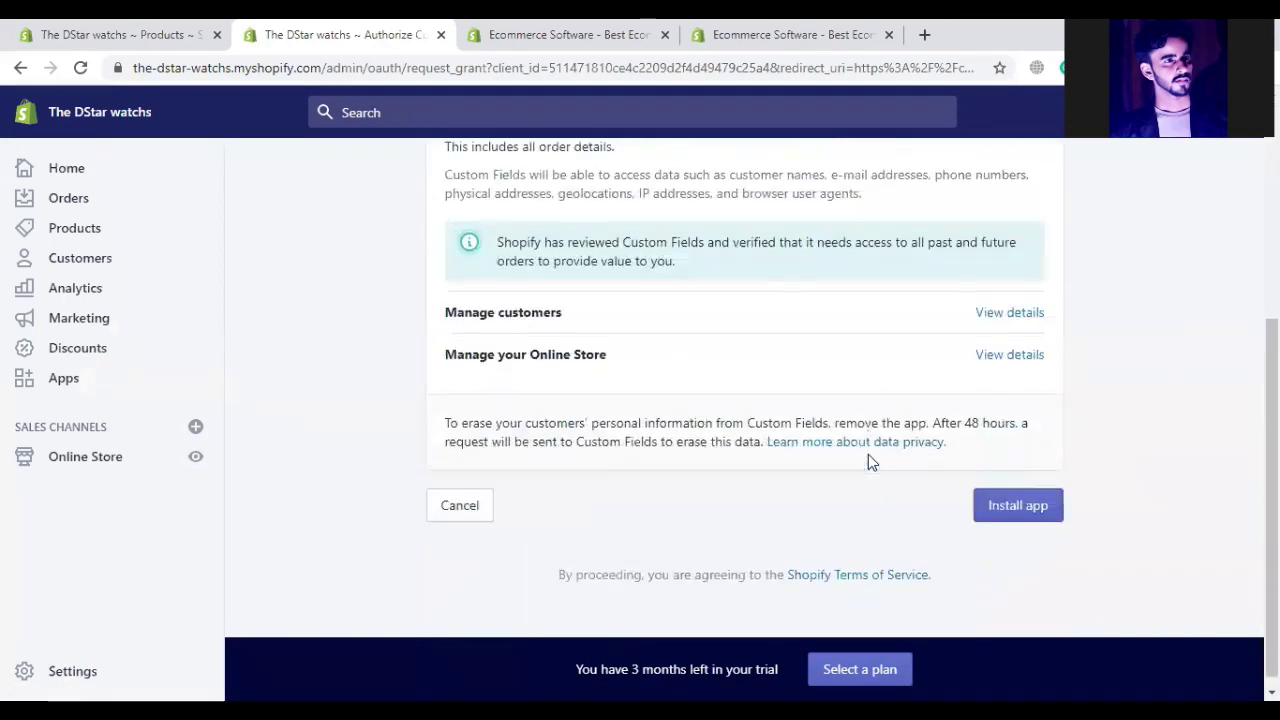
pyautogui.click(1012, 518)
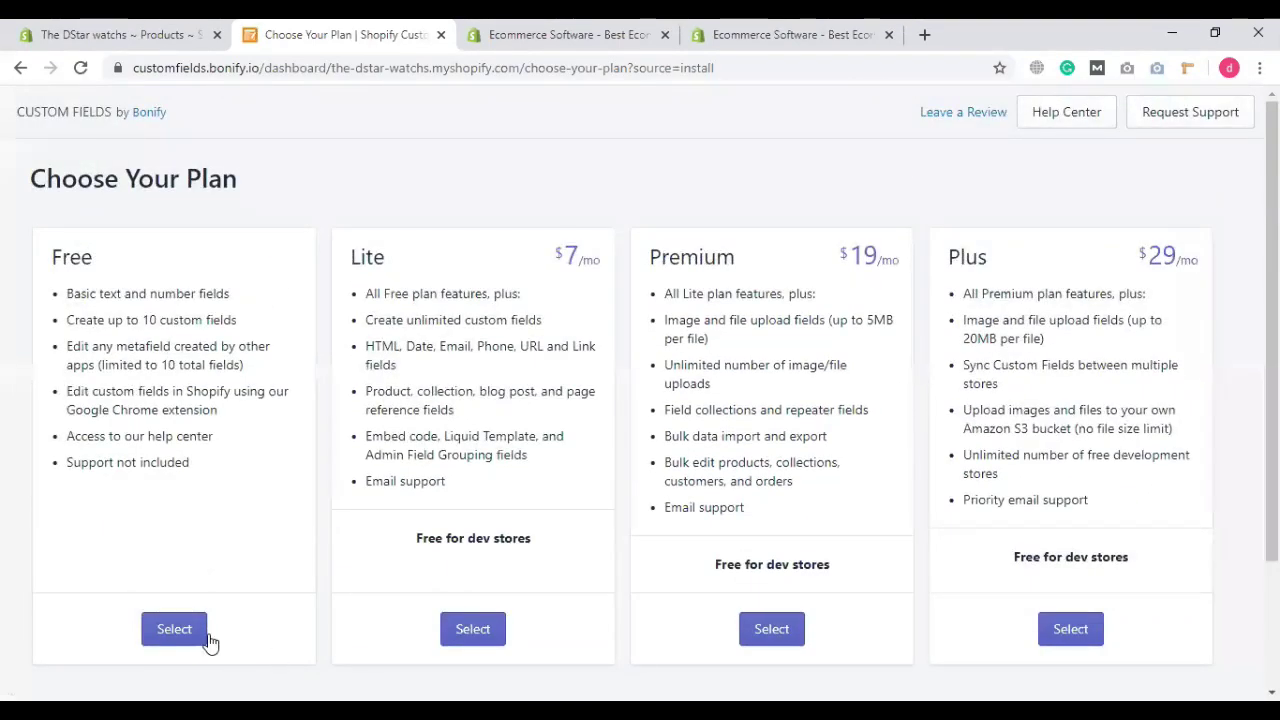
# Step: Choose the Free plan for Custom Fields and look over its Get Started page
pyautogui.click(198, 636)
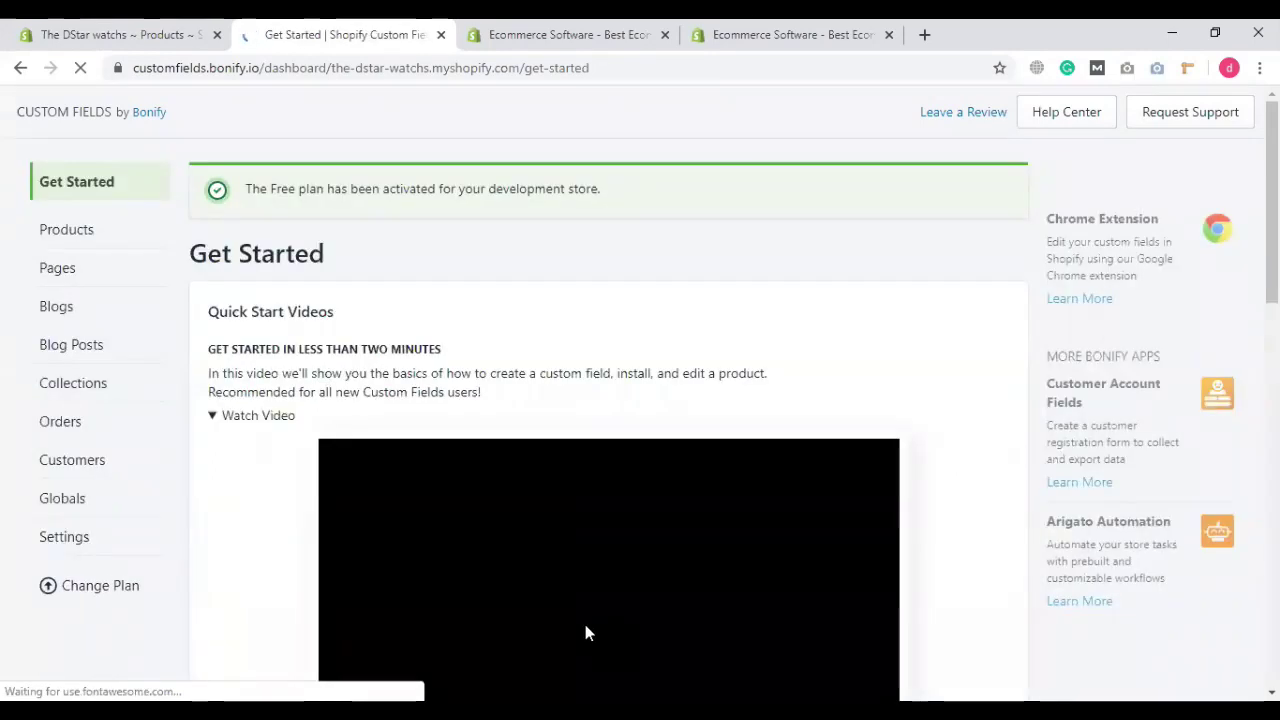
pyautogui.scroll(-6, 500, 416)
pyautogui.scroll(5, 534, 425)
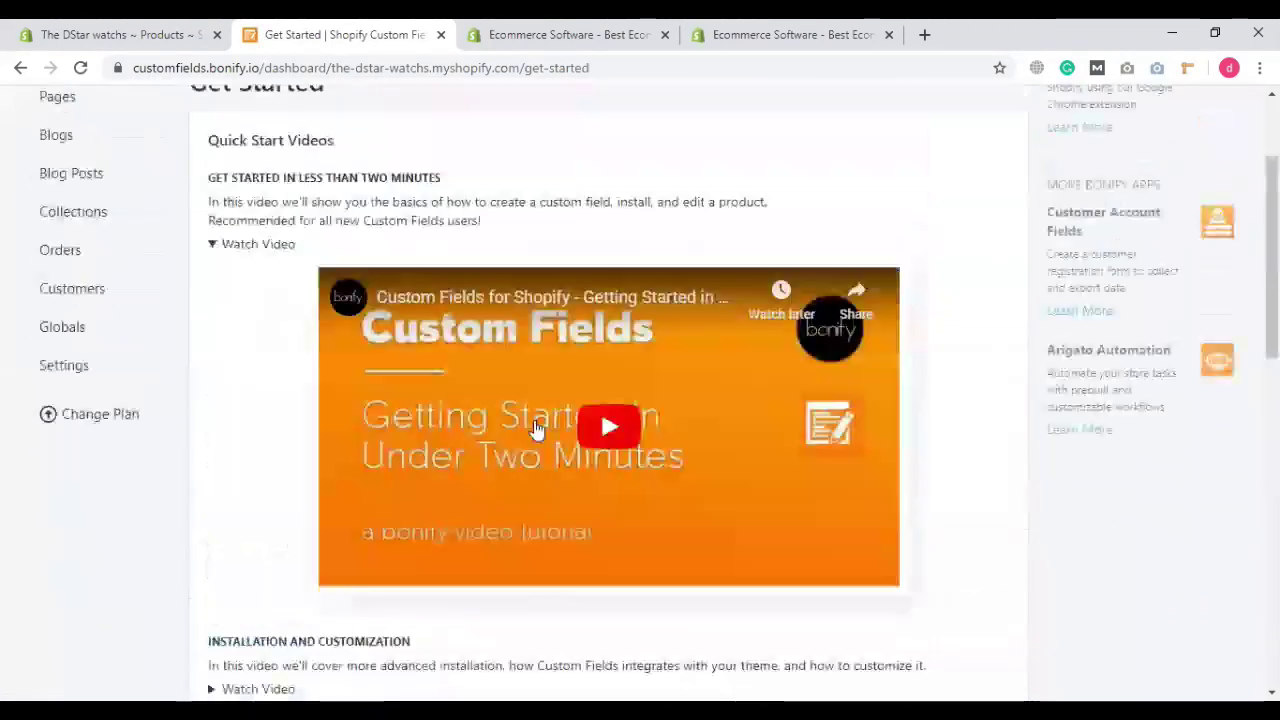
# Step: Return to the store admin and upload 1.jpg from the watchs folder to the Files section of the store settings
pyautogui.click(86, 30)
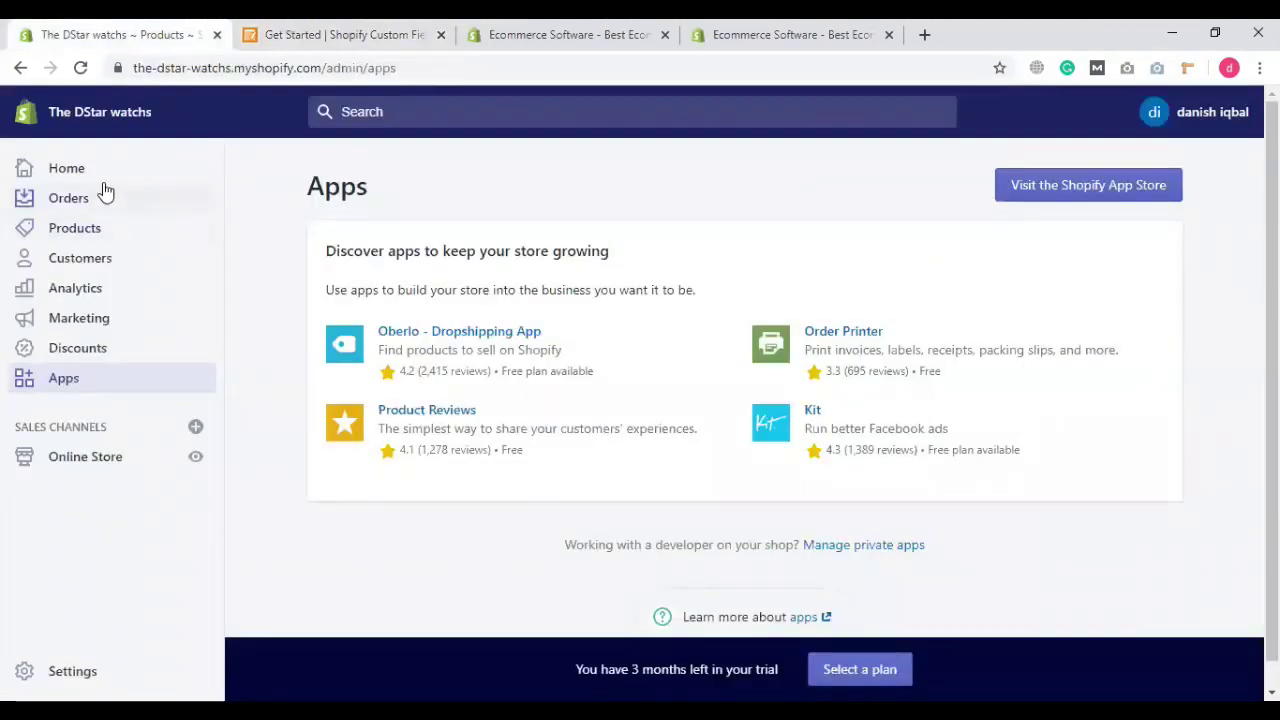
pyautogui.click(103, 186)
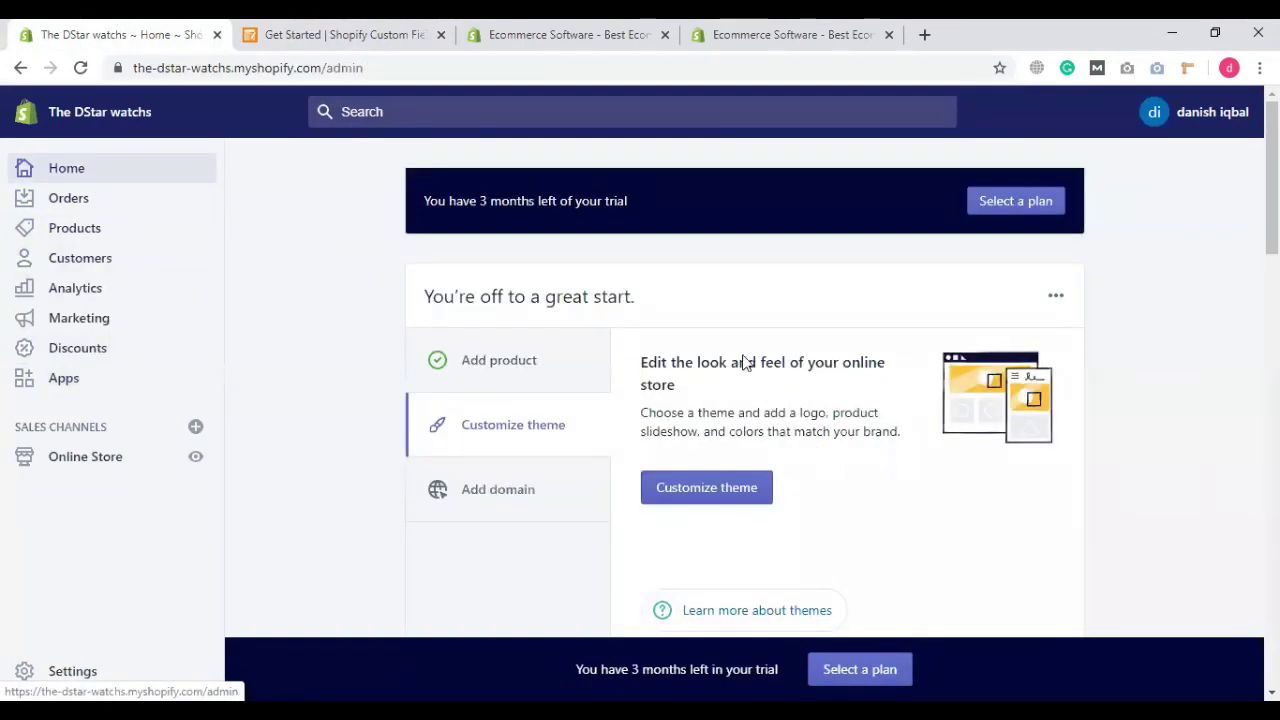
pyautogui.scroll(-2, 669, 449)
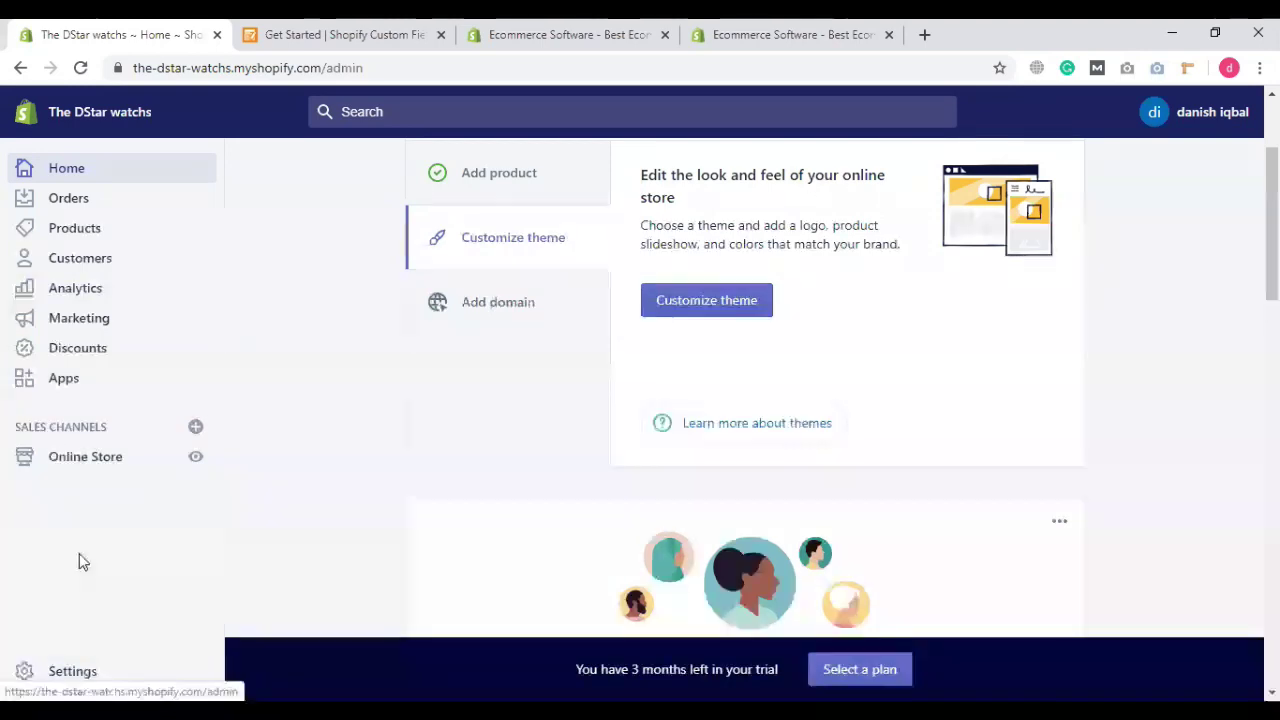
pyautogui.click(45, 671)
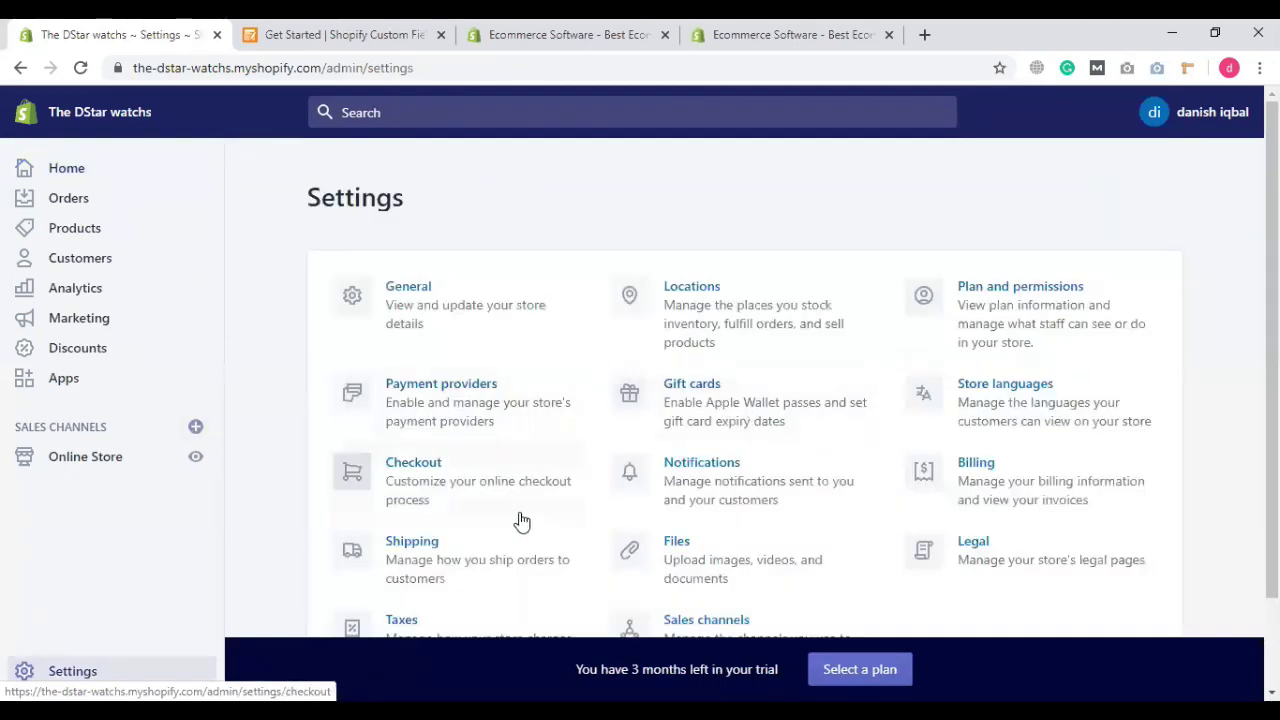
pyautogui.scroll(-2, 767, 424)
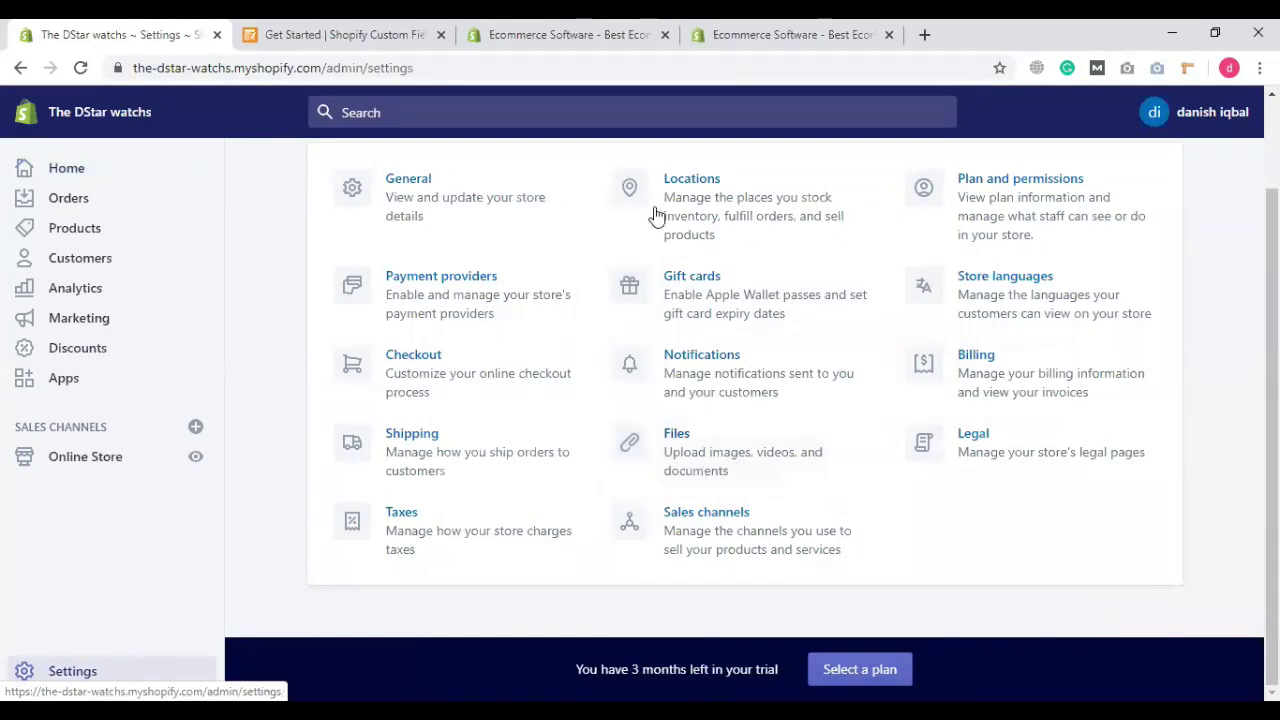
pyautogui.click(720, 460)
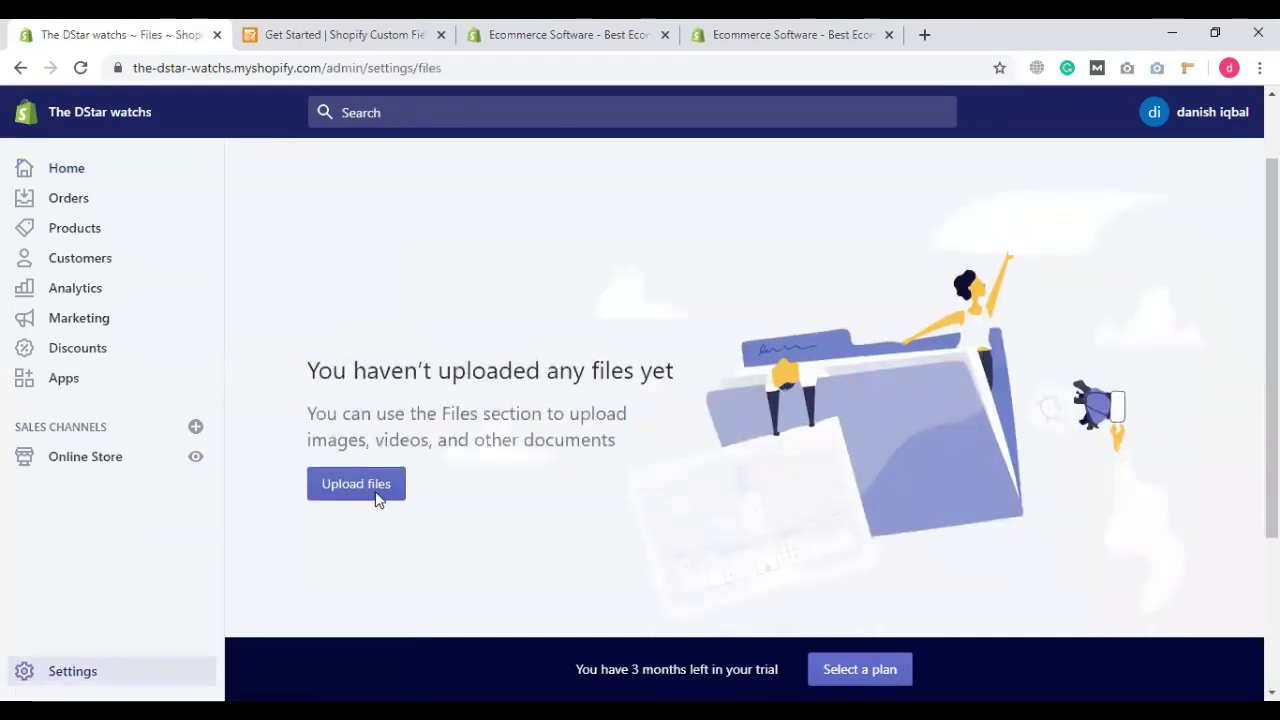
pyautogui.click(378, 497)
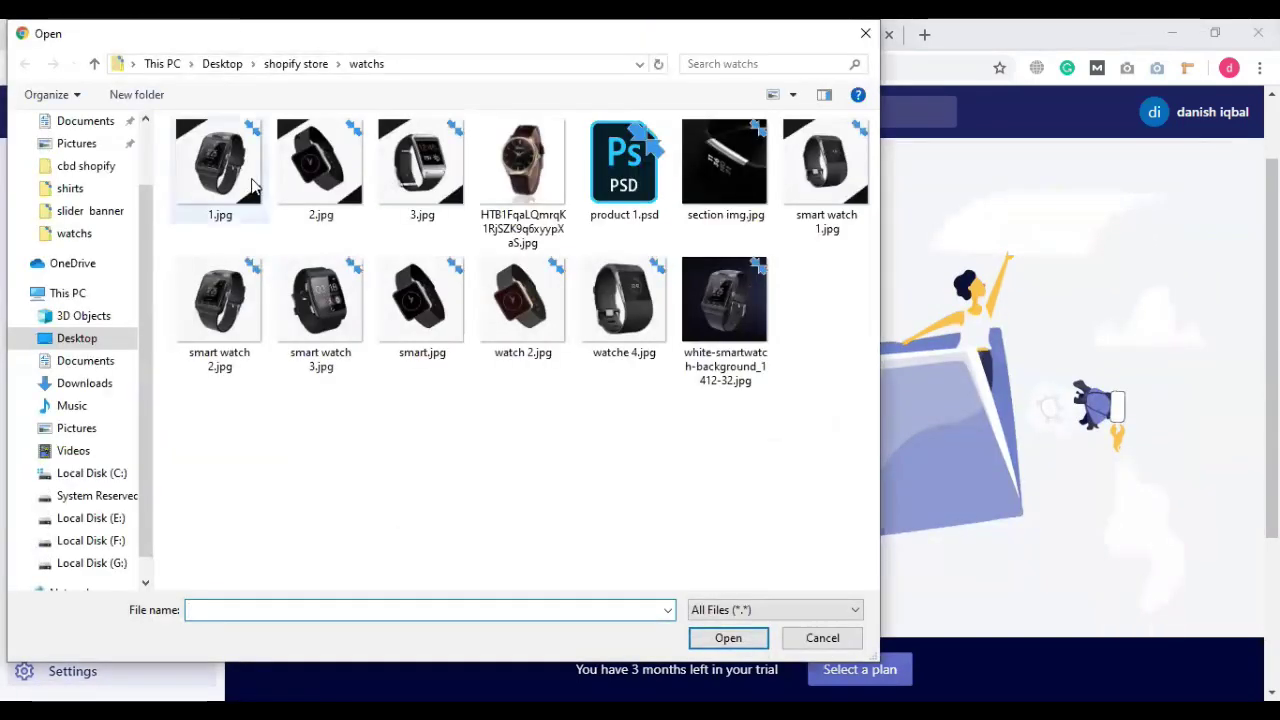
pyautogui.click(250, 185)
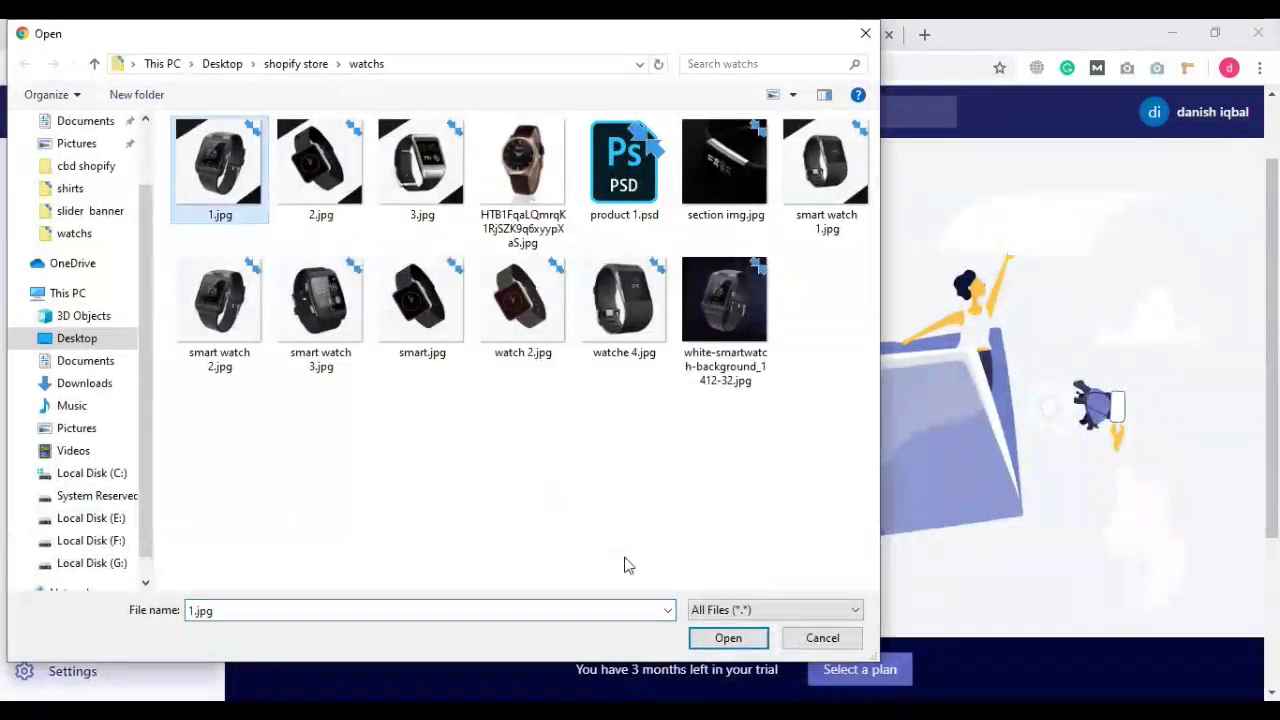
pyautogui.click(728, 638)
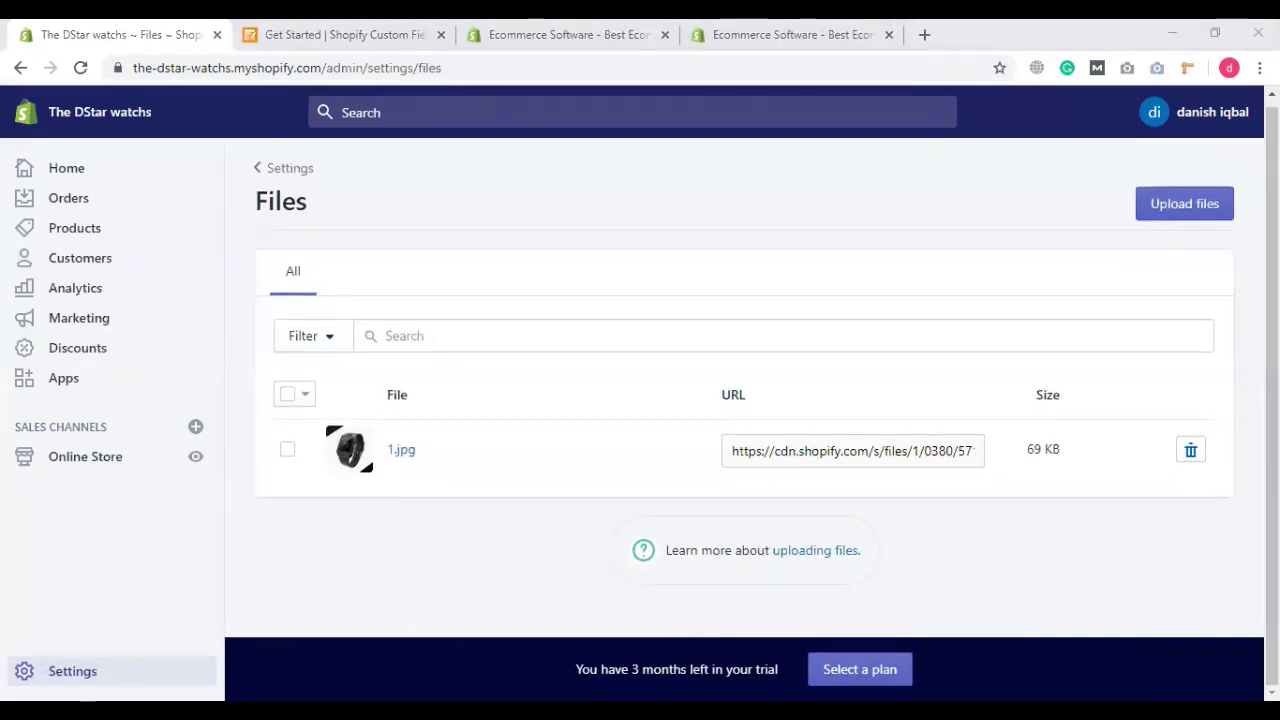
# Step: Review the store's General and Locations settings, returning to the settings overview
pyautogui.click(72, 671)
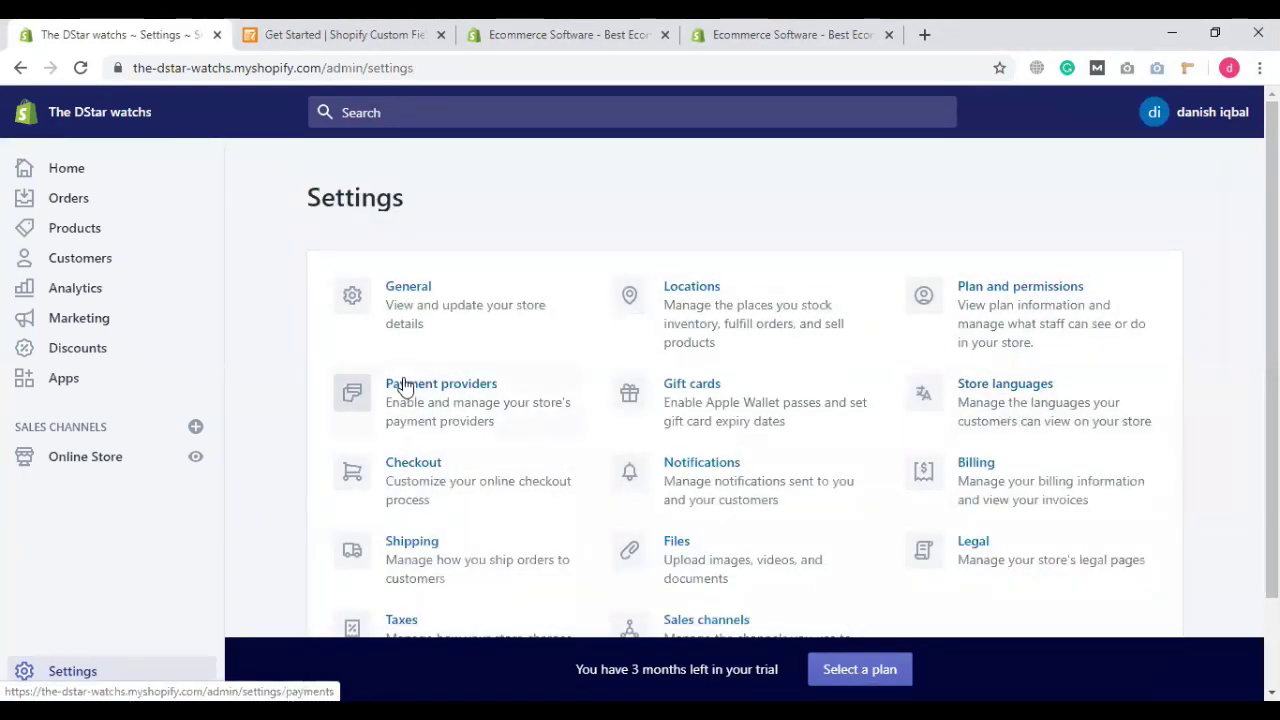
pyautogui.scroll(-2, 780, 410)
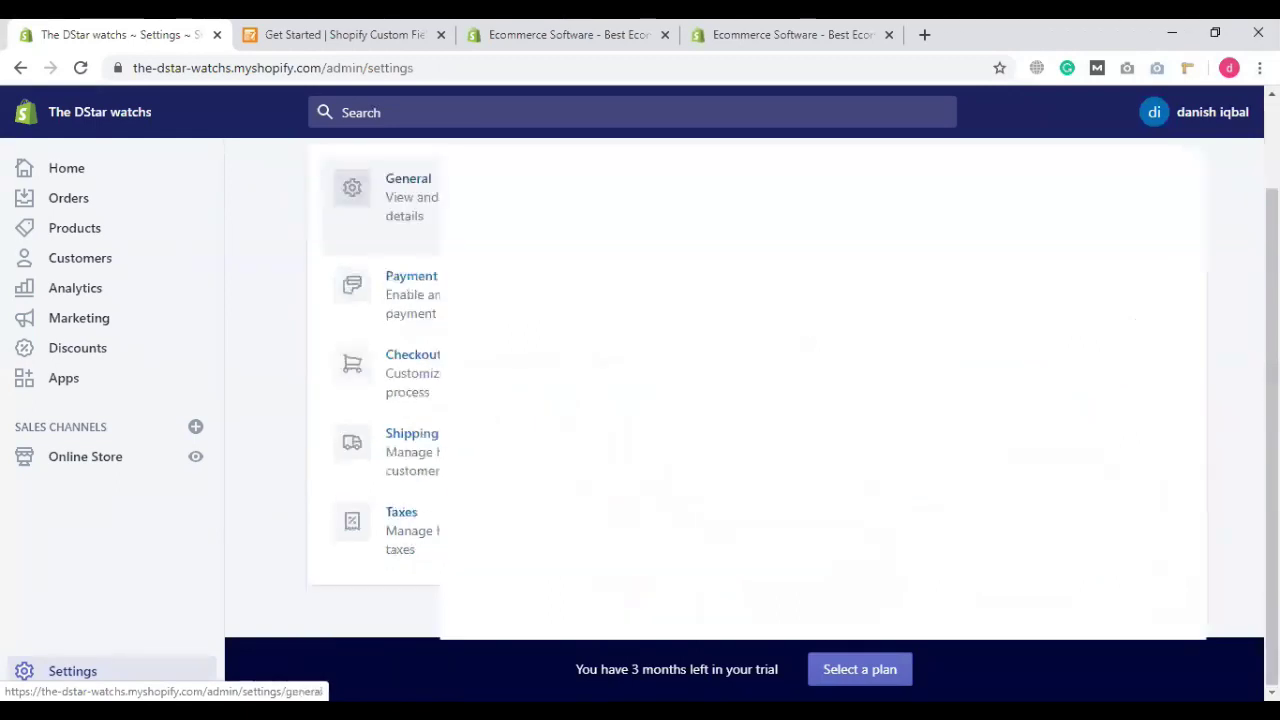
pyautogui.click(408, 190)
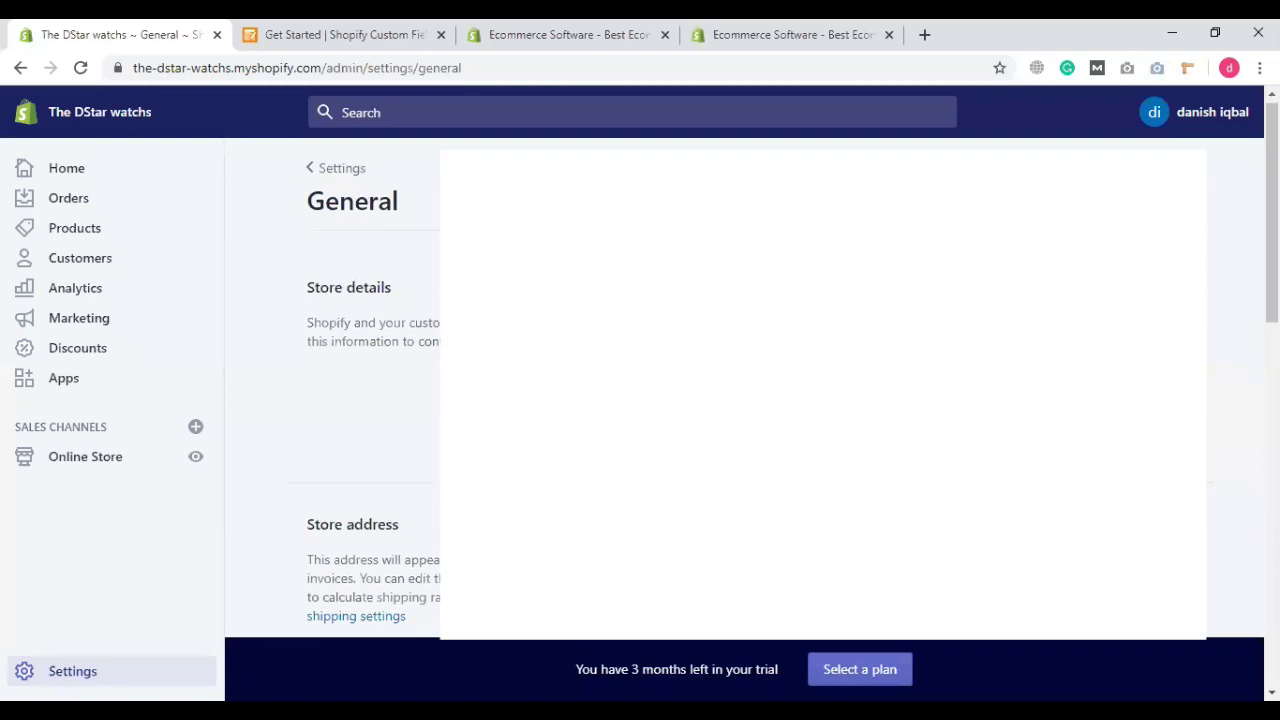
pyautogui.scroll(-5, 350, 400)
pyautogui.scroll(5, 350, 400)
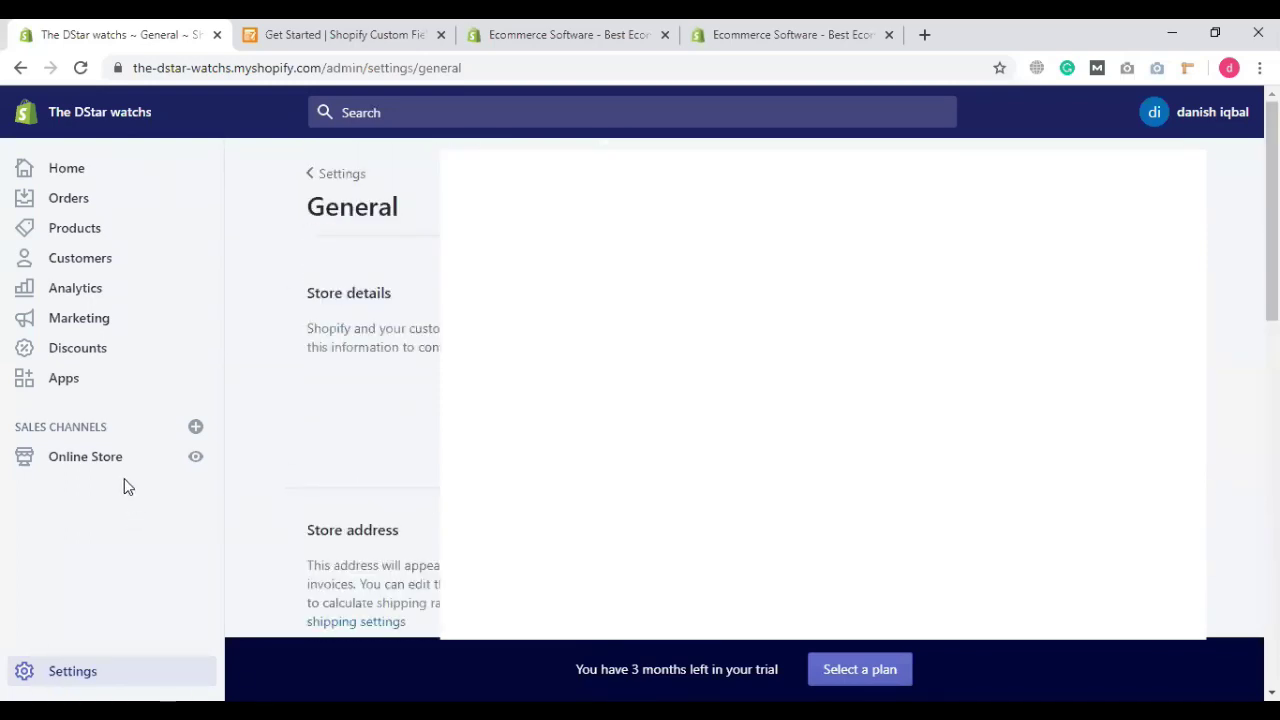
pyautogui.click(72, 671)
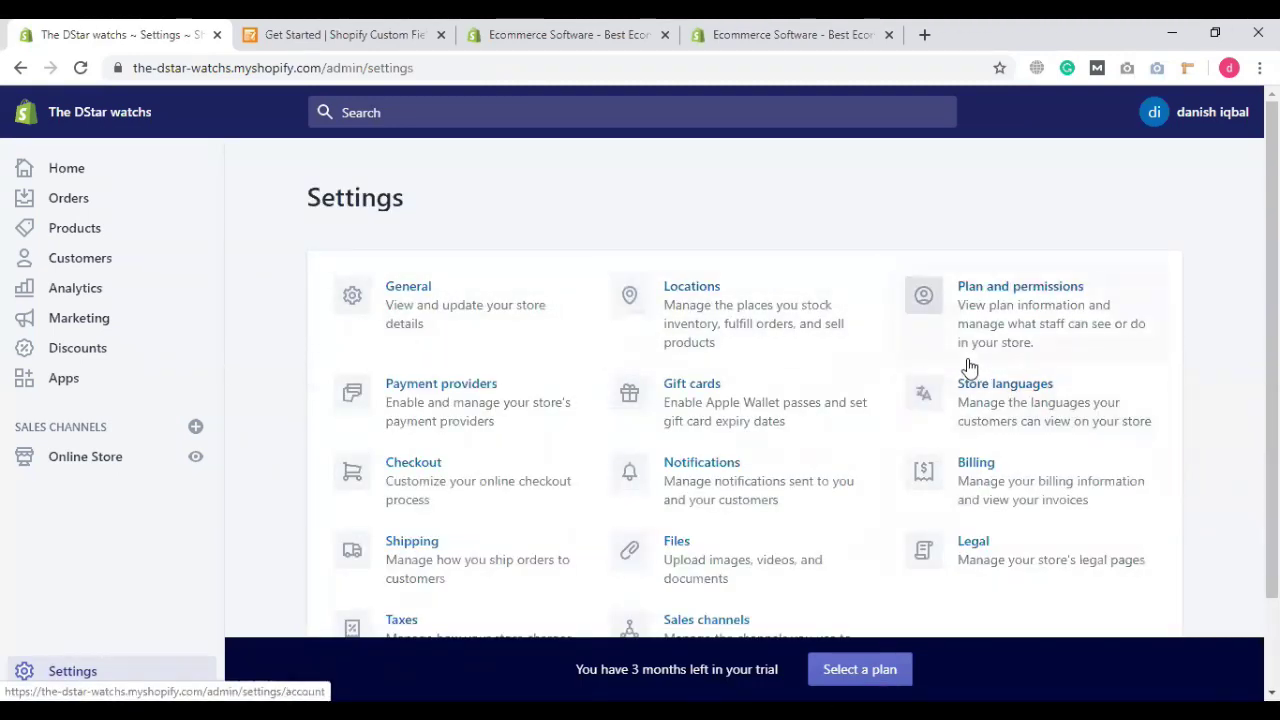
pyautogui.click(750, 318)
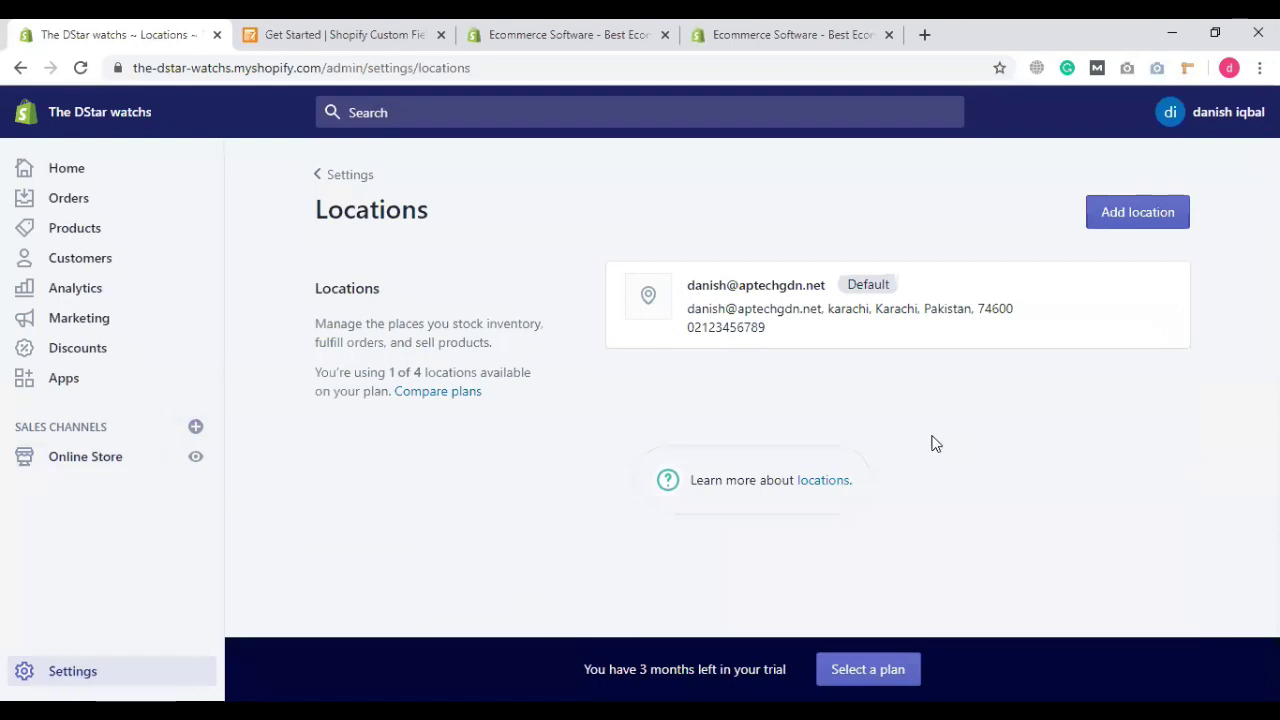
pyautogui.hotkey('alt', 'Left')
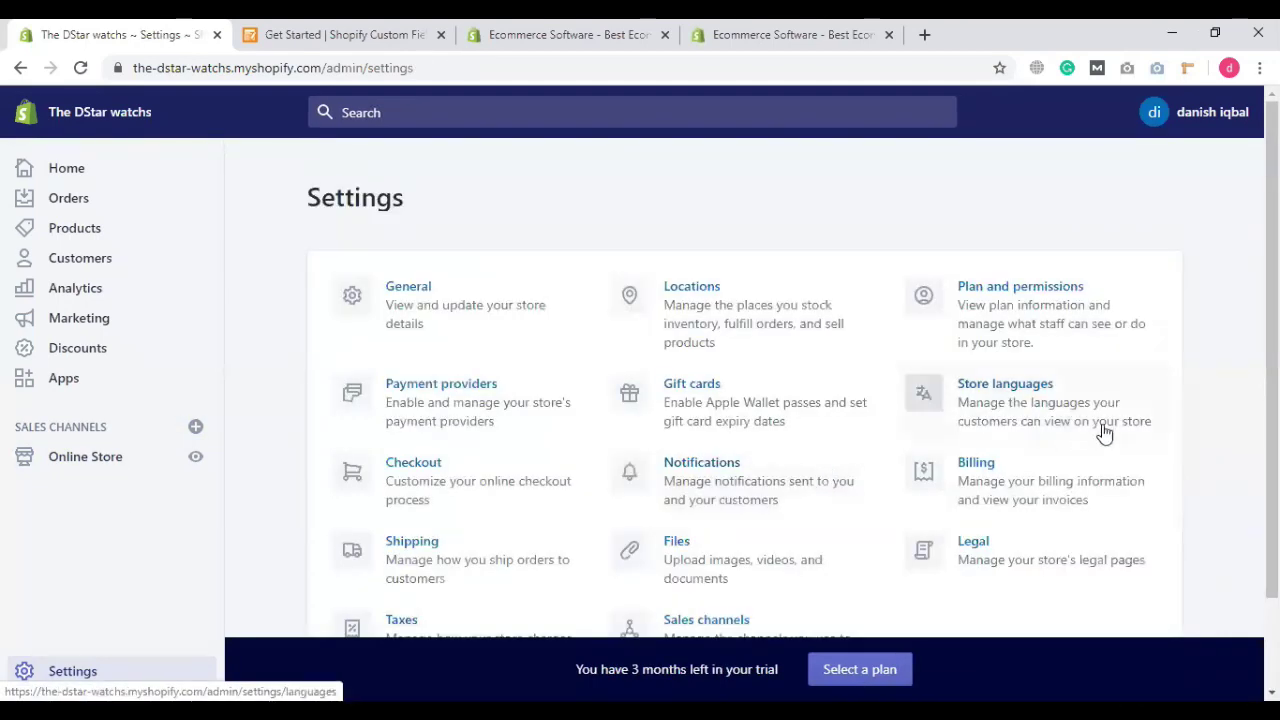
# Step: Open the store's uploaded files and select the URL of 1.jpg
pyautogui.scroll(-2, 1103, 433)
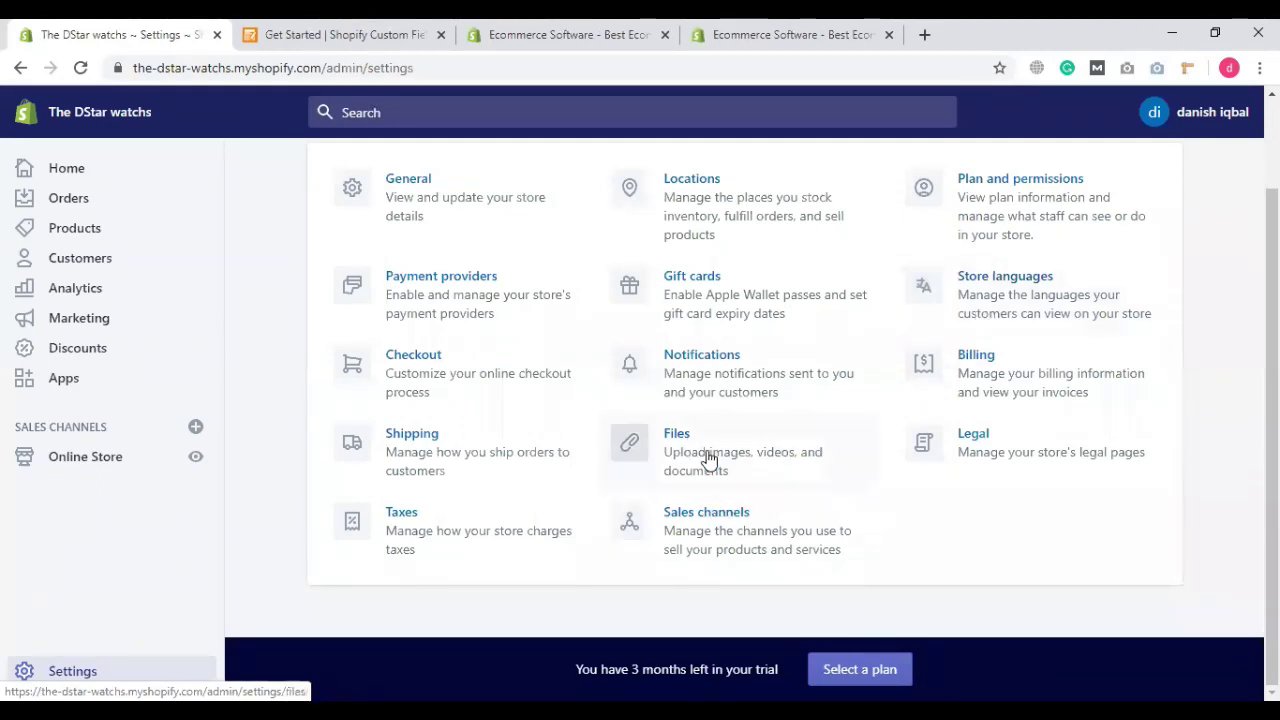
pyautogui.click(708, 460)
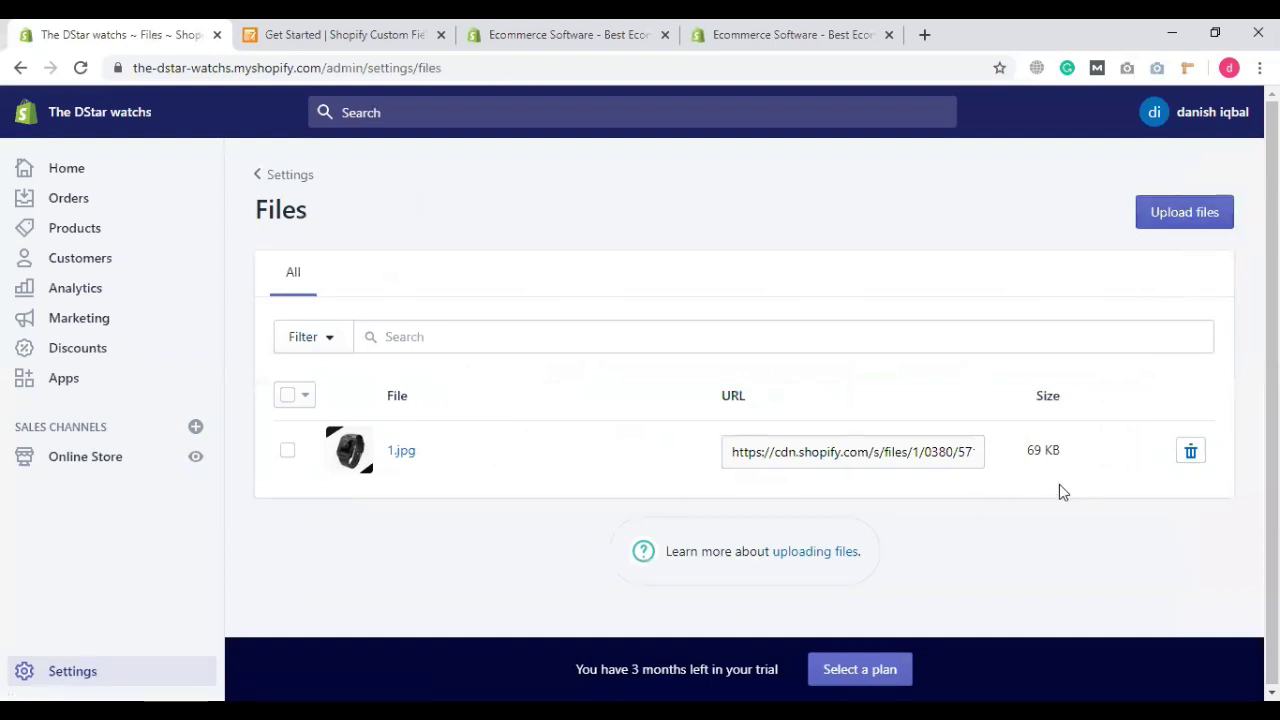
pyautogui.click(870, 463)
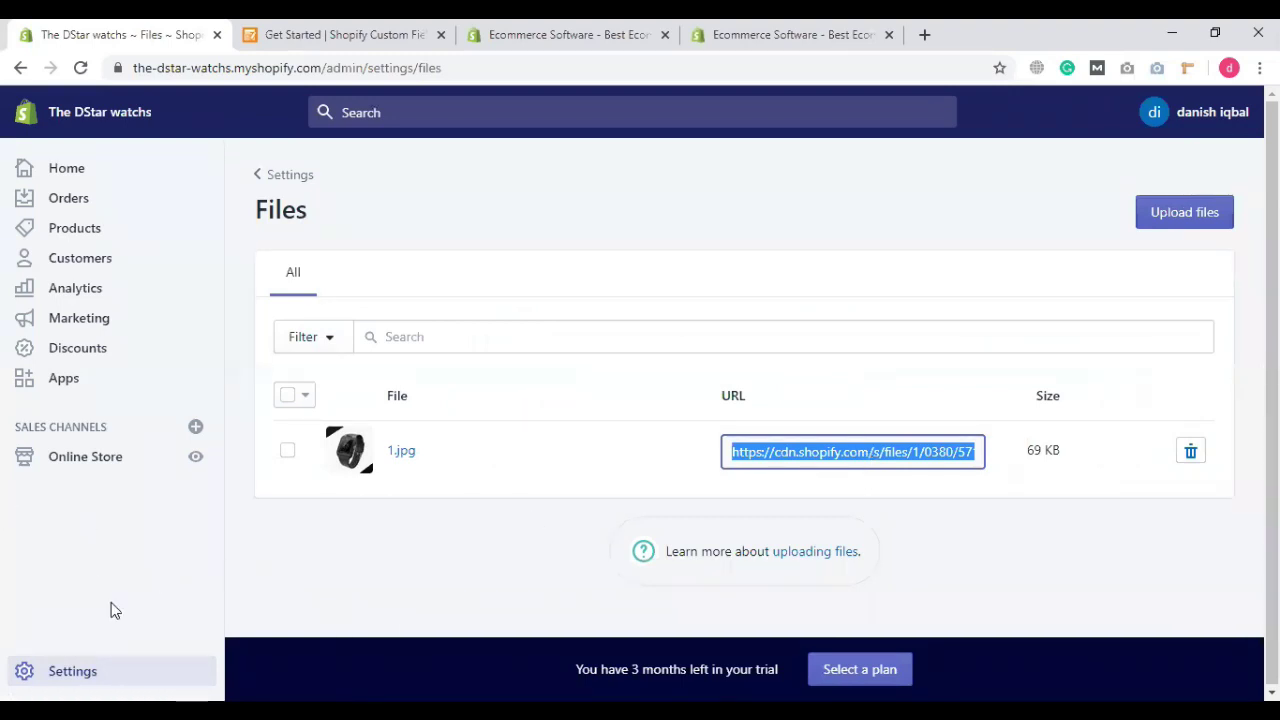
# Step: Start a new product in the store's product list and title it "Smart watch"
pyautogui.click(80, 238)
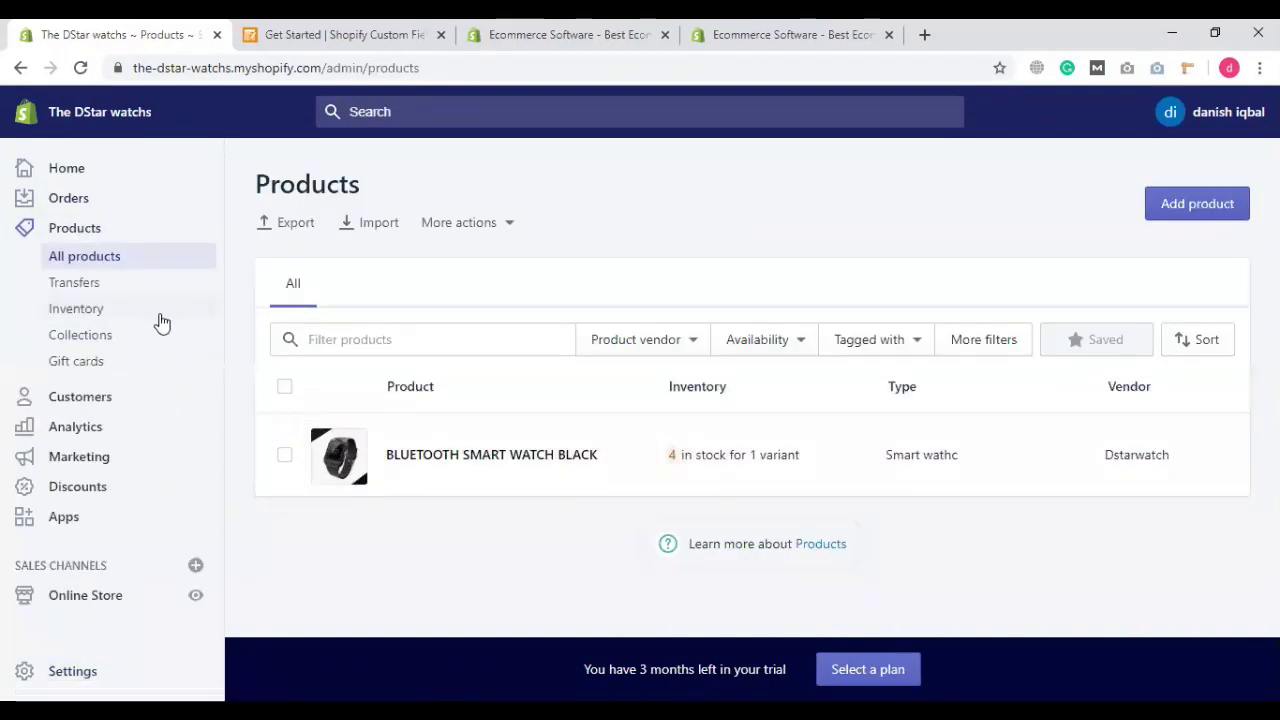
pyautogui.click(1200, 205)
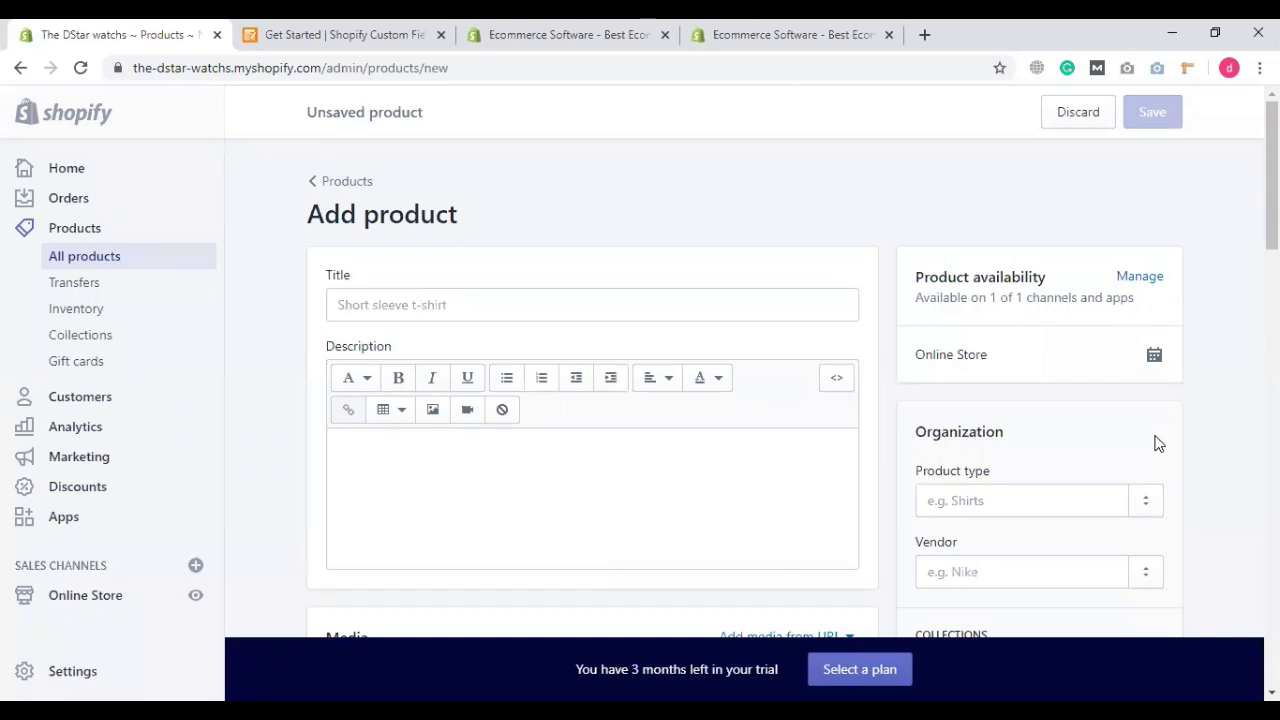
pyautogui.click(478, 302)
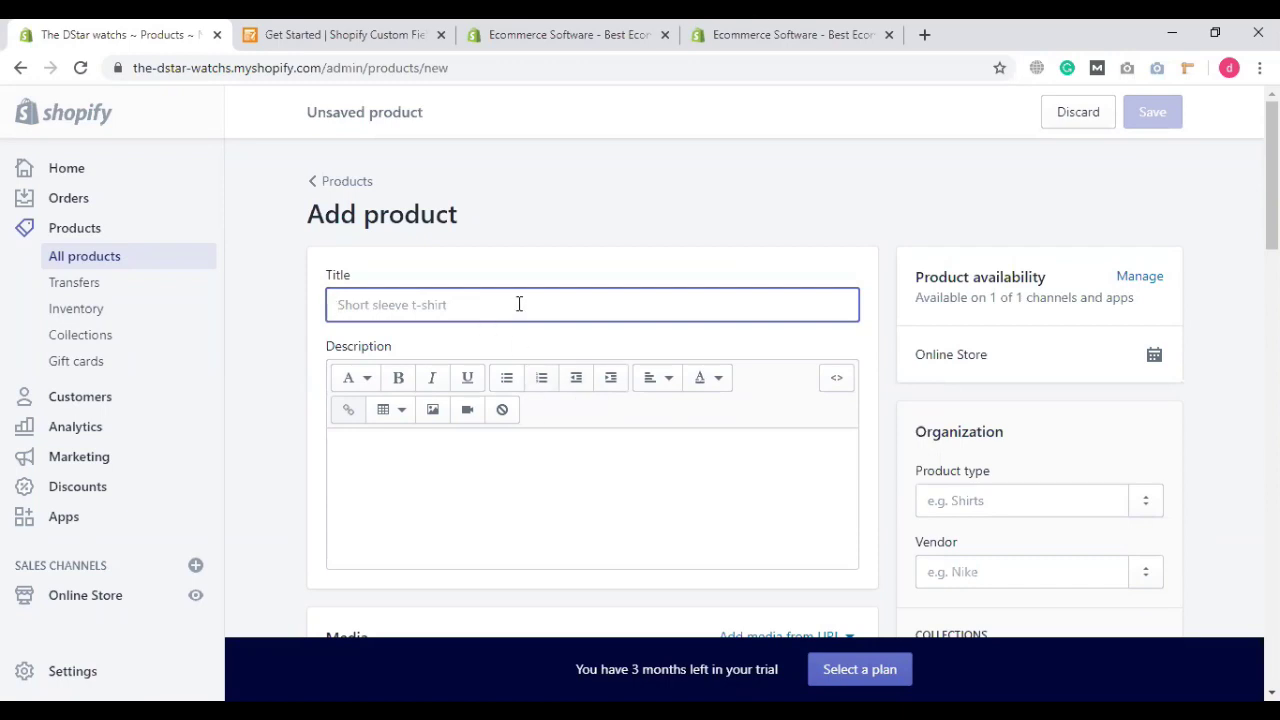
pyautogui.write('W')
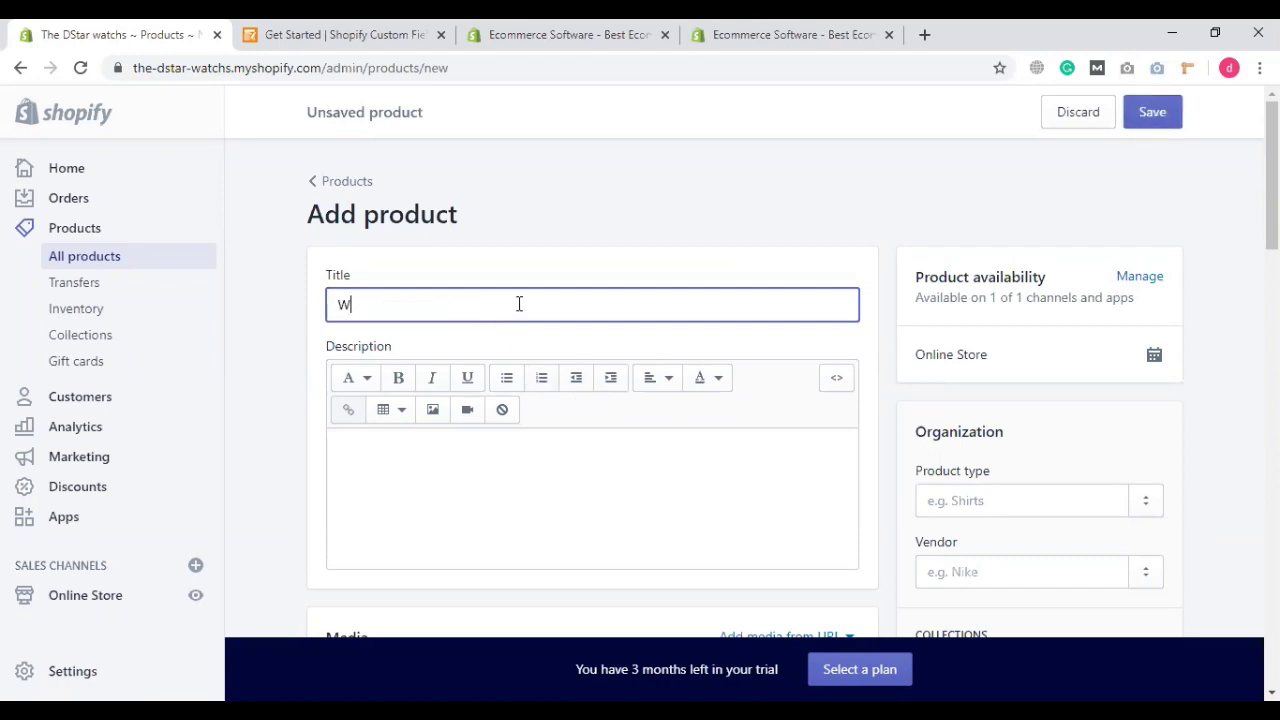
pyautogui.write('atc')
pyautogui.press('BackSpace')
pyautogui.press('BackSpace')
pyautogui.press('BackSpace')
pyautogui.write('Smaet')
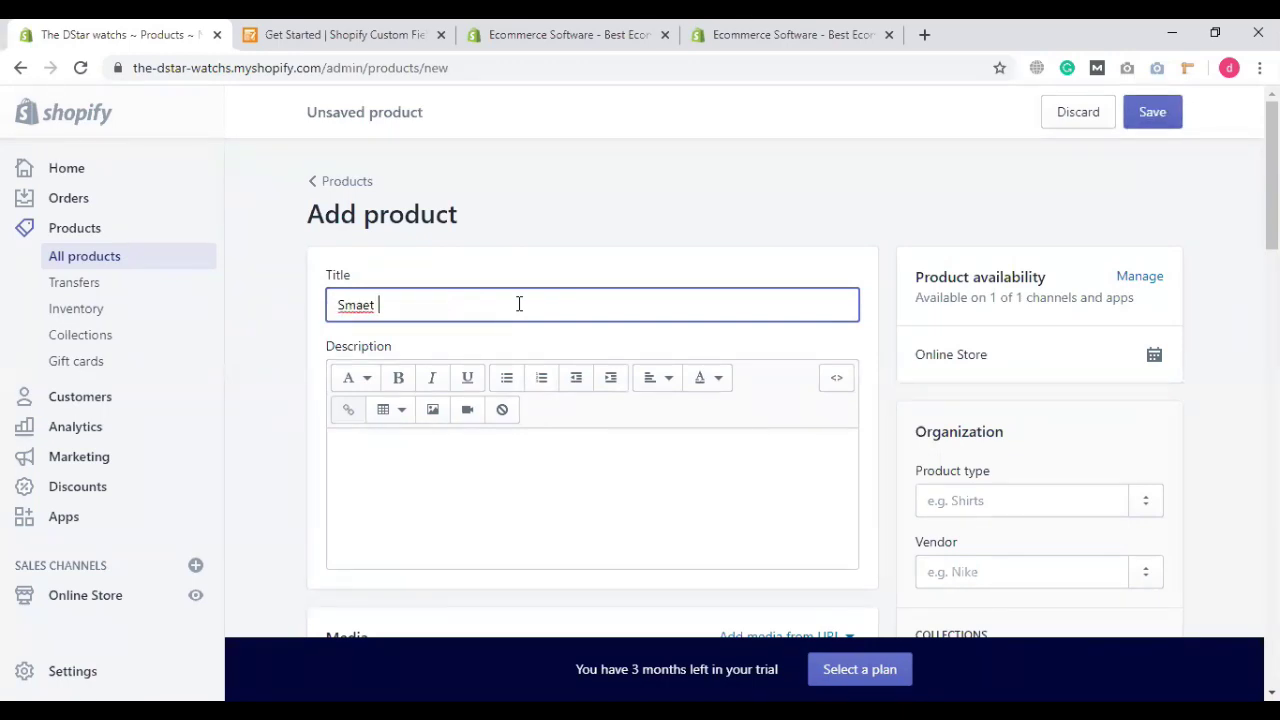
pyautogui.write('rt ')
pyautogui.write('wayc')
pyautogui.write('tcj')
pyautogui.write('h')
# Step: Fill in the product description with the prepared text beginning "This watch has basically all the features any phone has!!"
pyautogui.hotkey('alt', 'Tab')
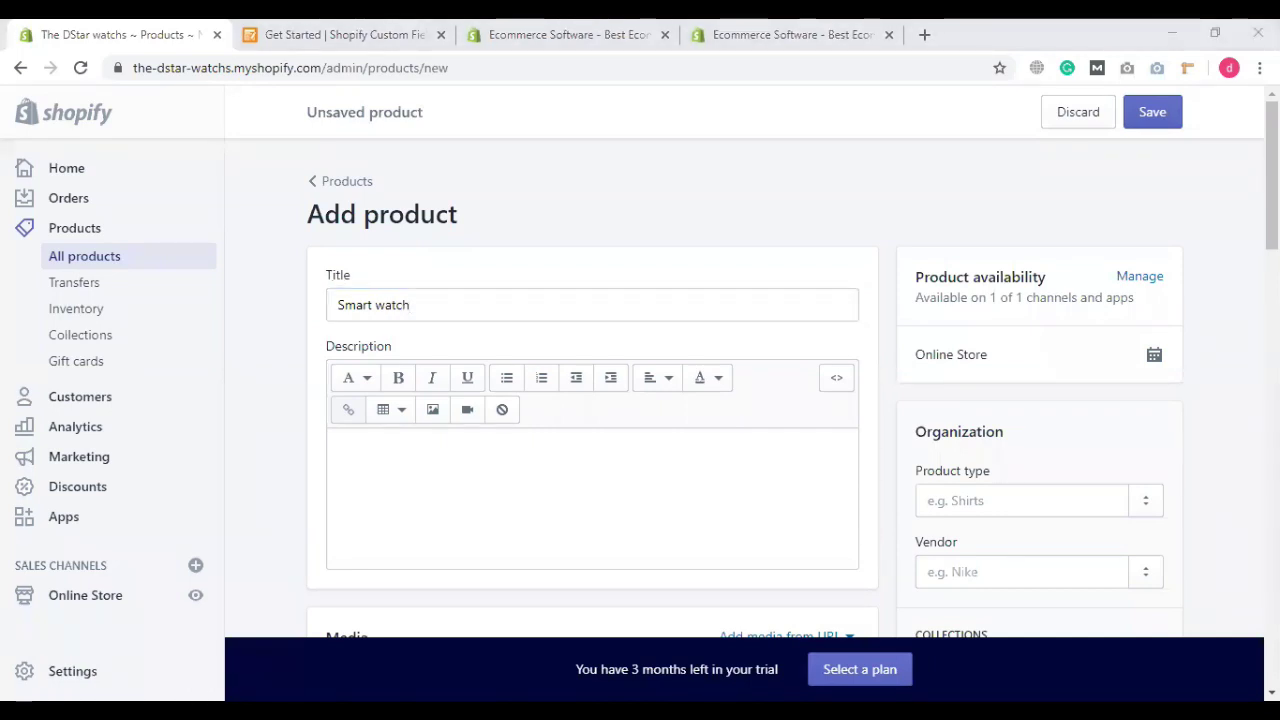
pyautogui.hotkey('alt', 'Tab')
pyautogui.click(521, 493)
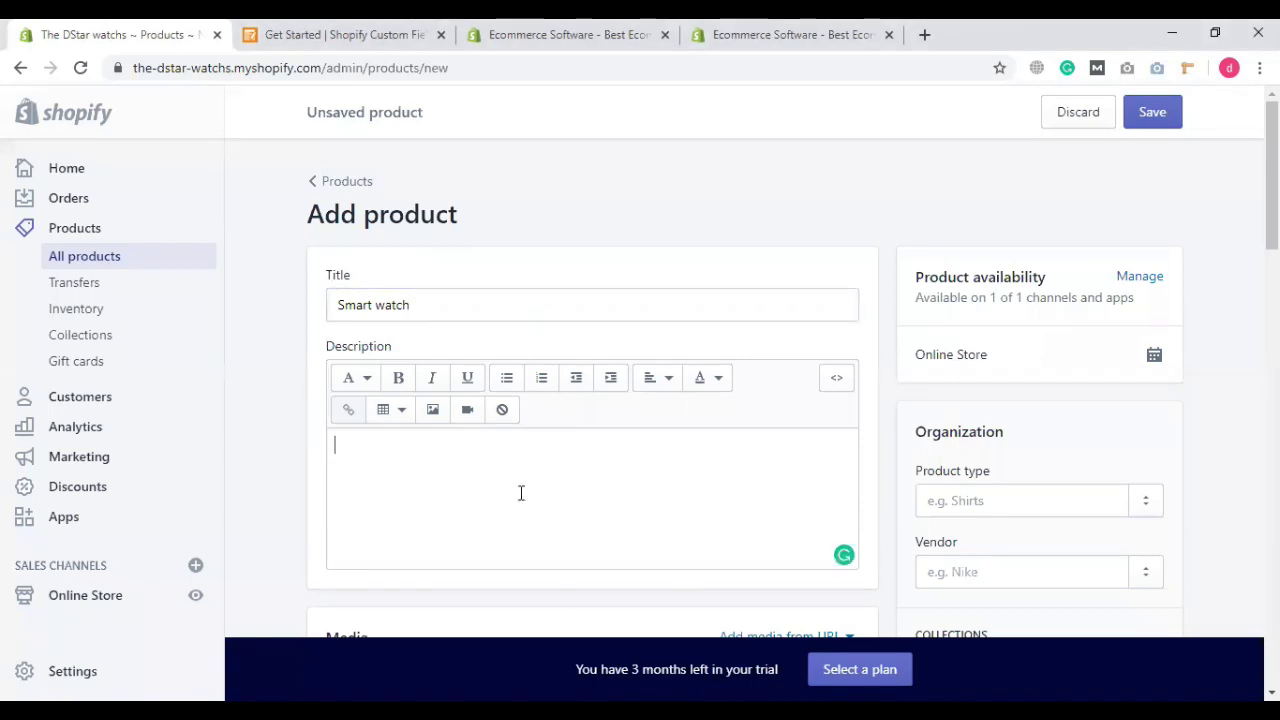
pyautogui.write('This watch has basically all the features any phone has!! It can independently make phone calls as well as receive. You can also text and talk. When you make a phone call the watch asks you whether you want to make it from its self (there is a sim card slot on the watch) and you can also connect it to a Bluetooth enabled smart phone and make the call from a phone instead - I found that pretty nice')
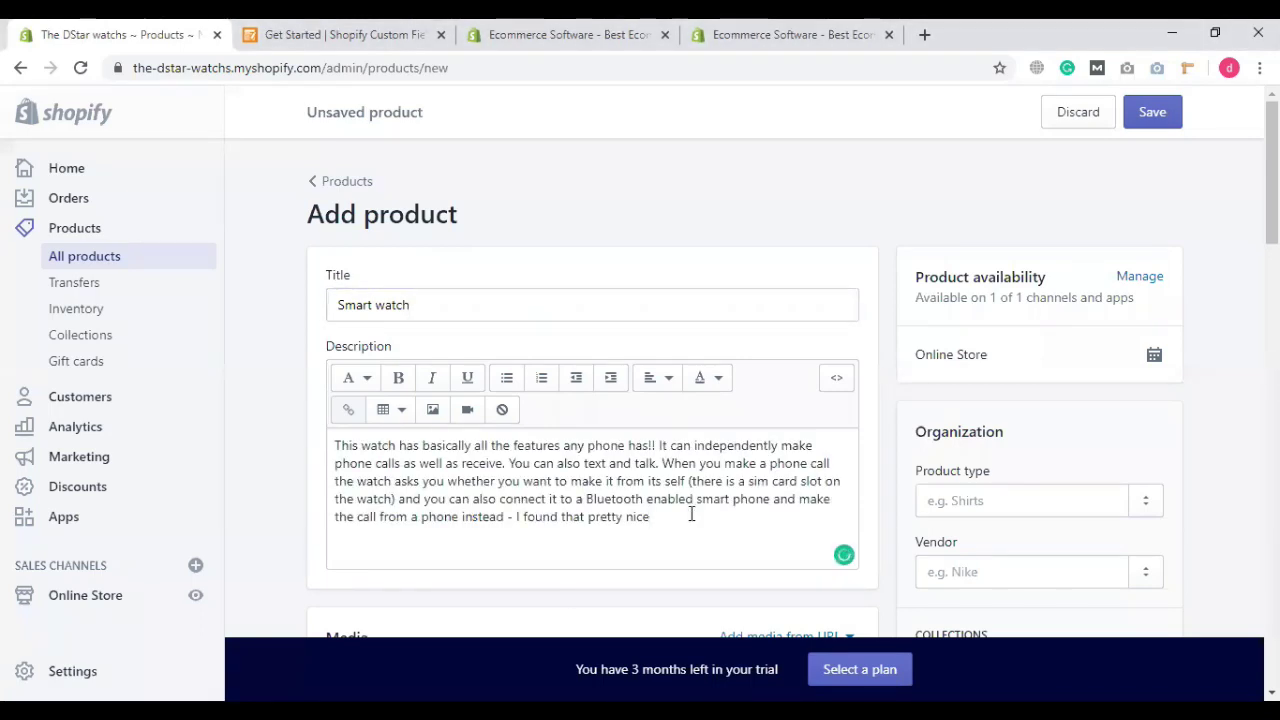
# Step: Add 2.jpg from the watchs folder to the product's media twice
pyautogui.scroll(-3, 600, 490)
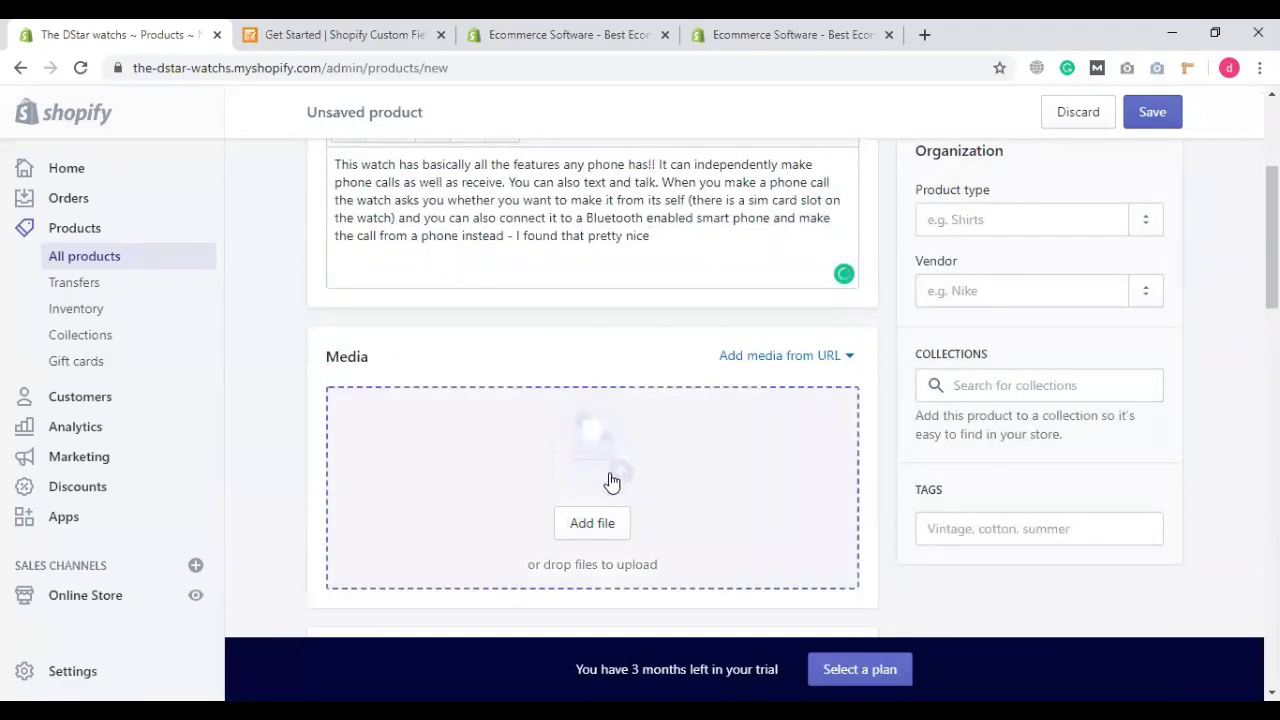
pyautogui.scroll(-2, 612, 482)
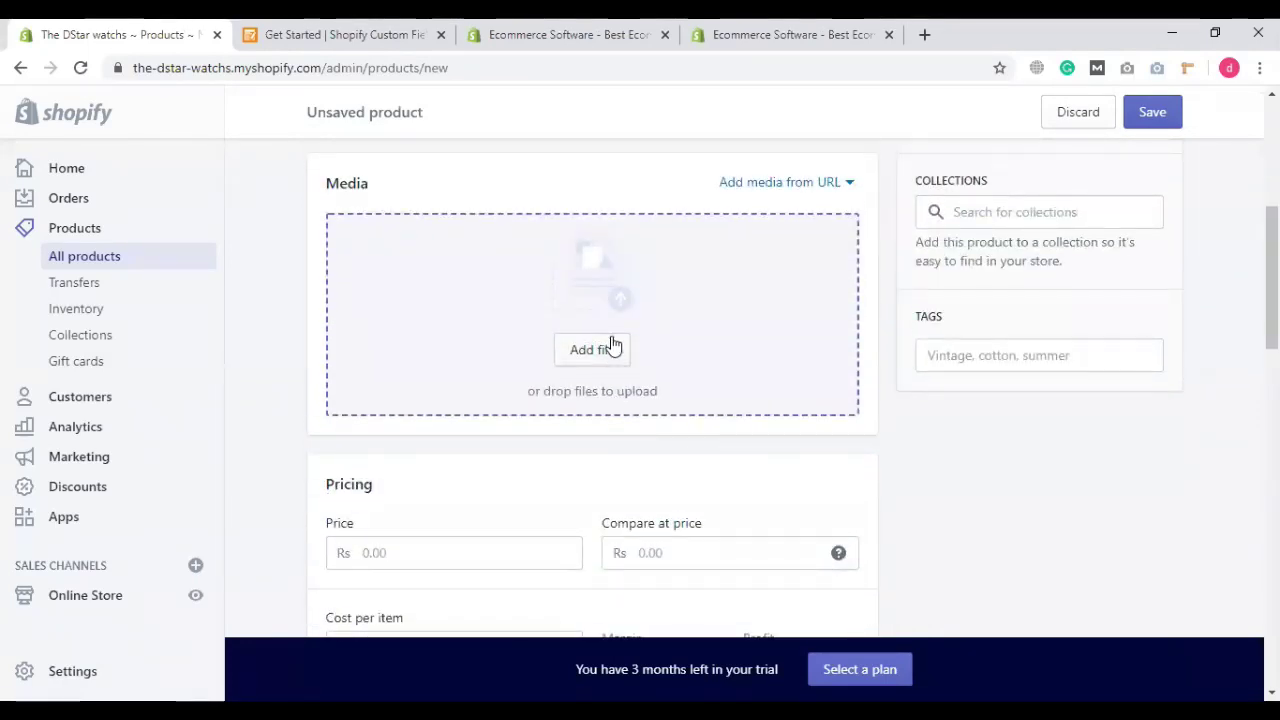
pyautogui.click(613, 347)
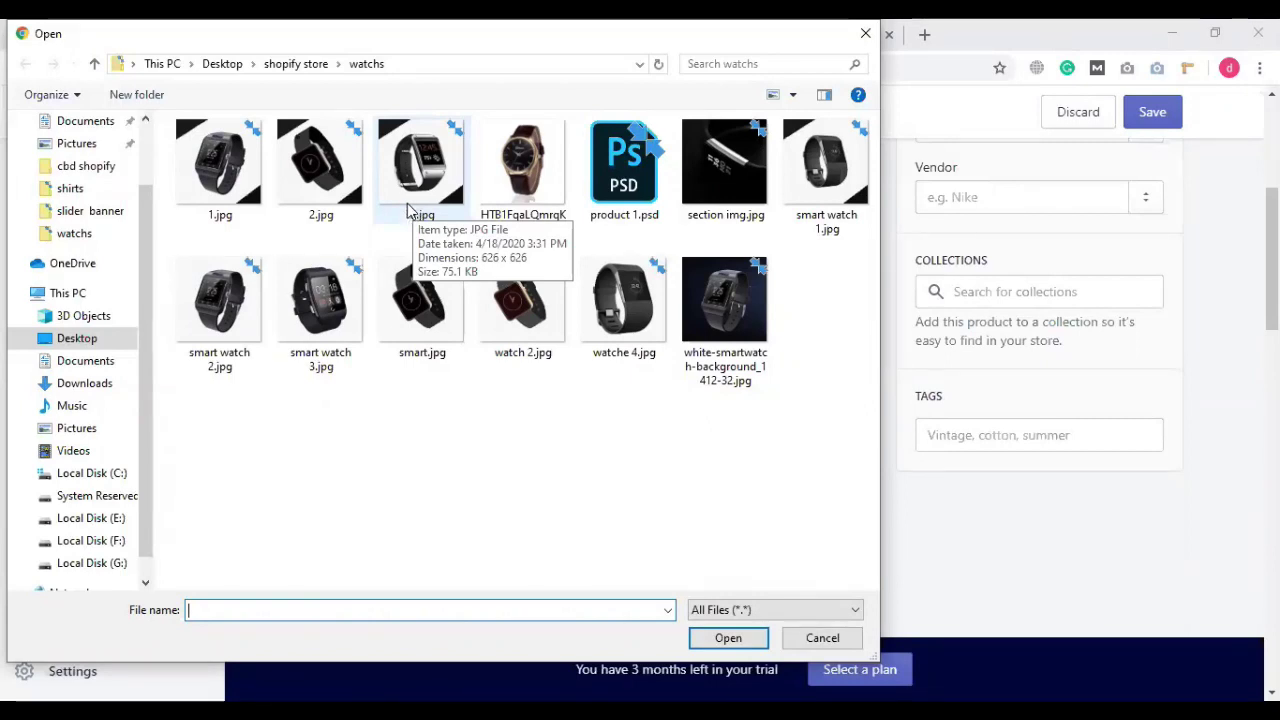
pyautogui.click(318, 180)
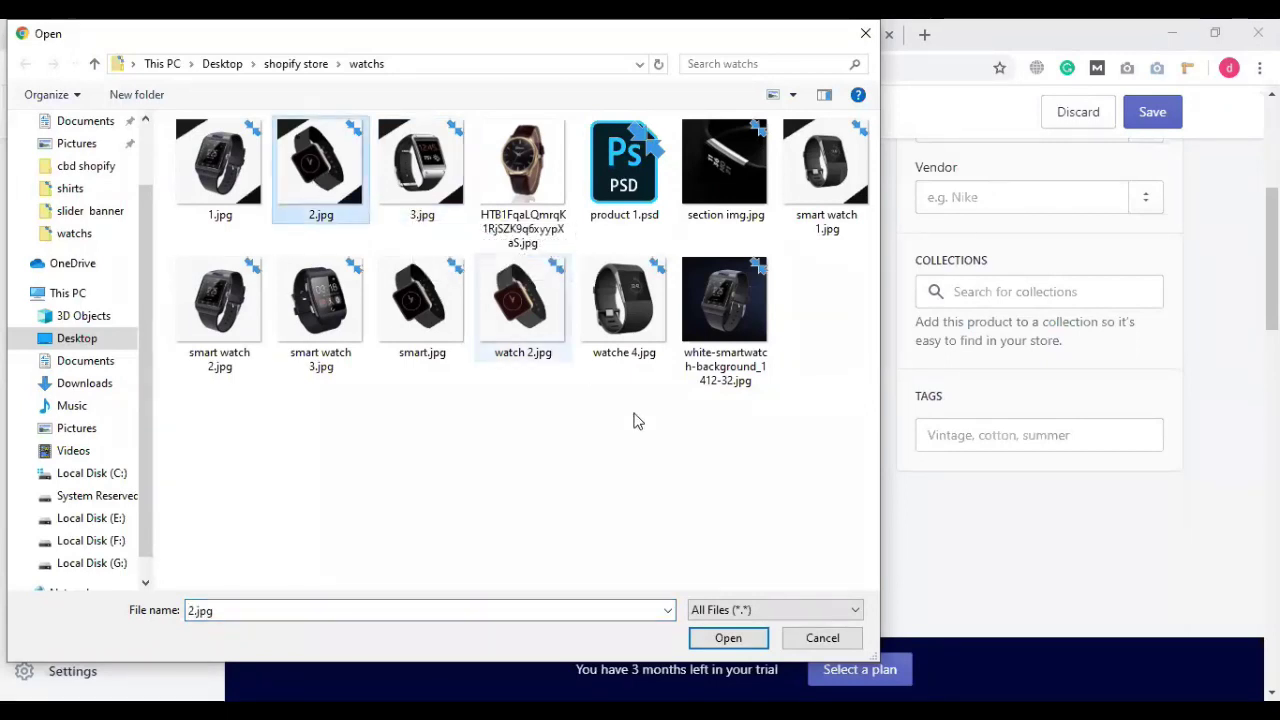
pyautogui.click(727, 638)
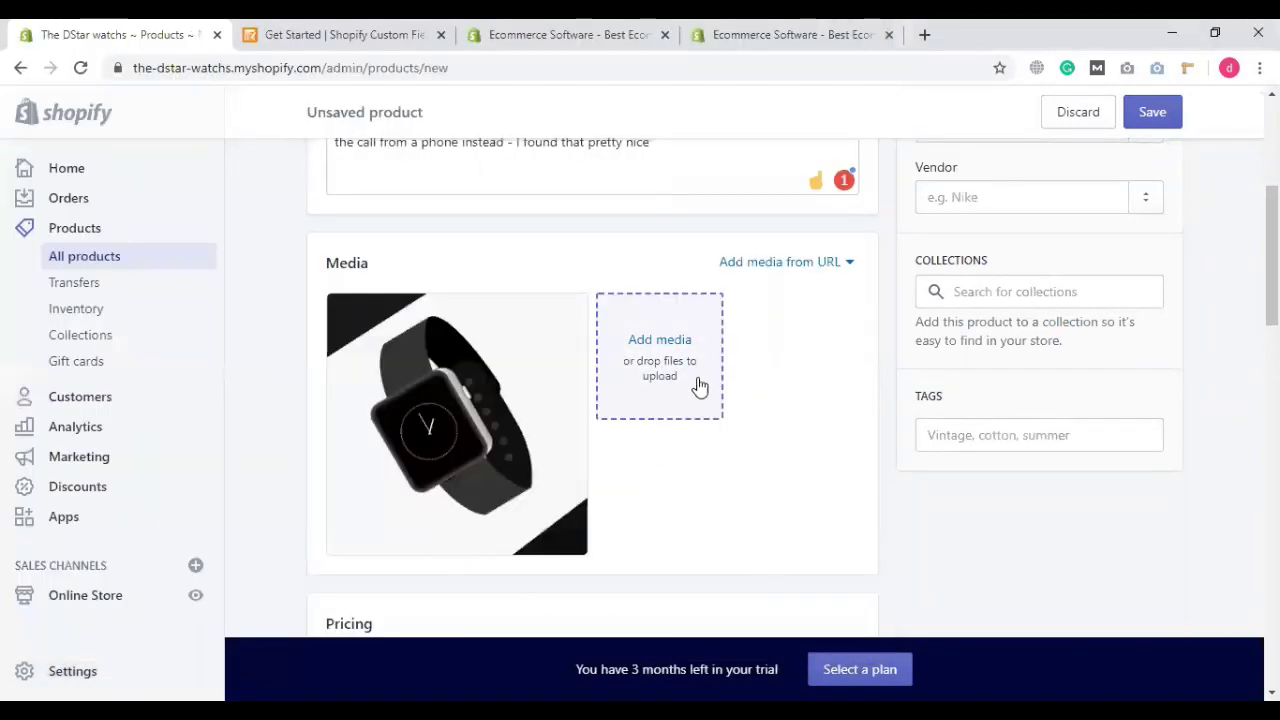
pyautogui.click(660, 345)
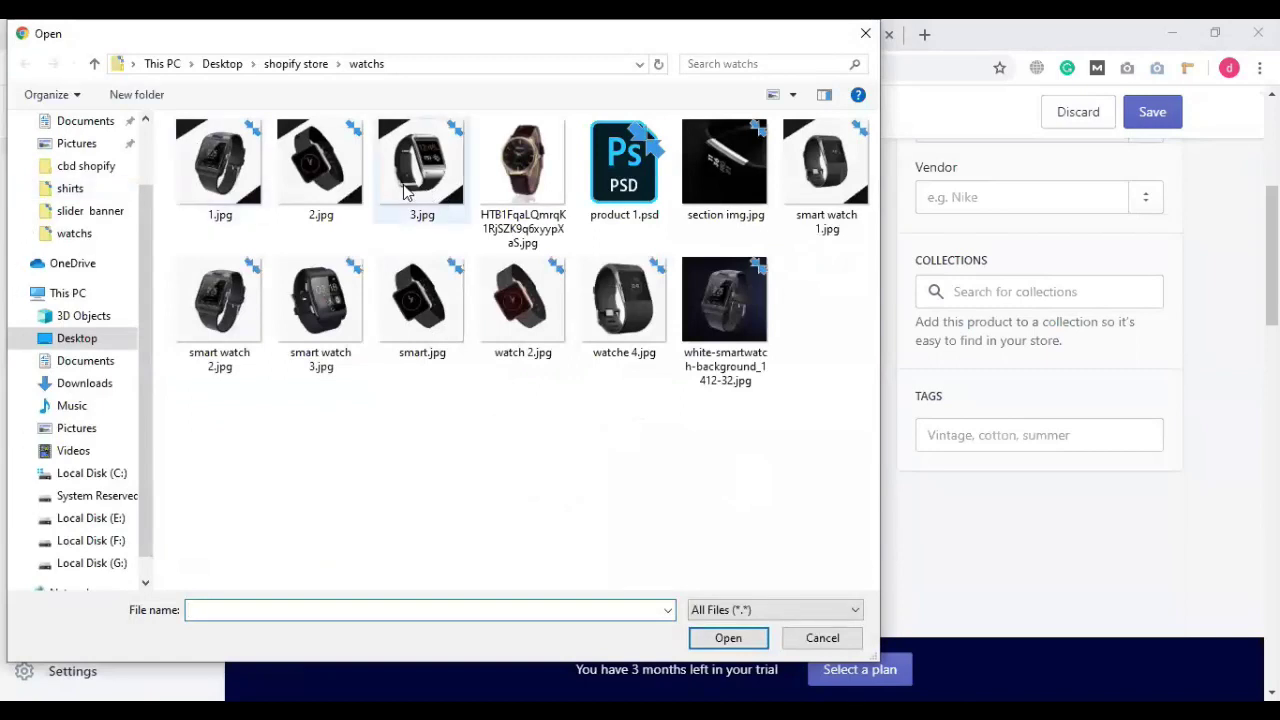
pyautogui.click(345, 180)
pyautogui.click(715, 643)
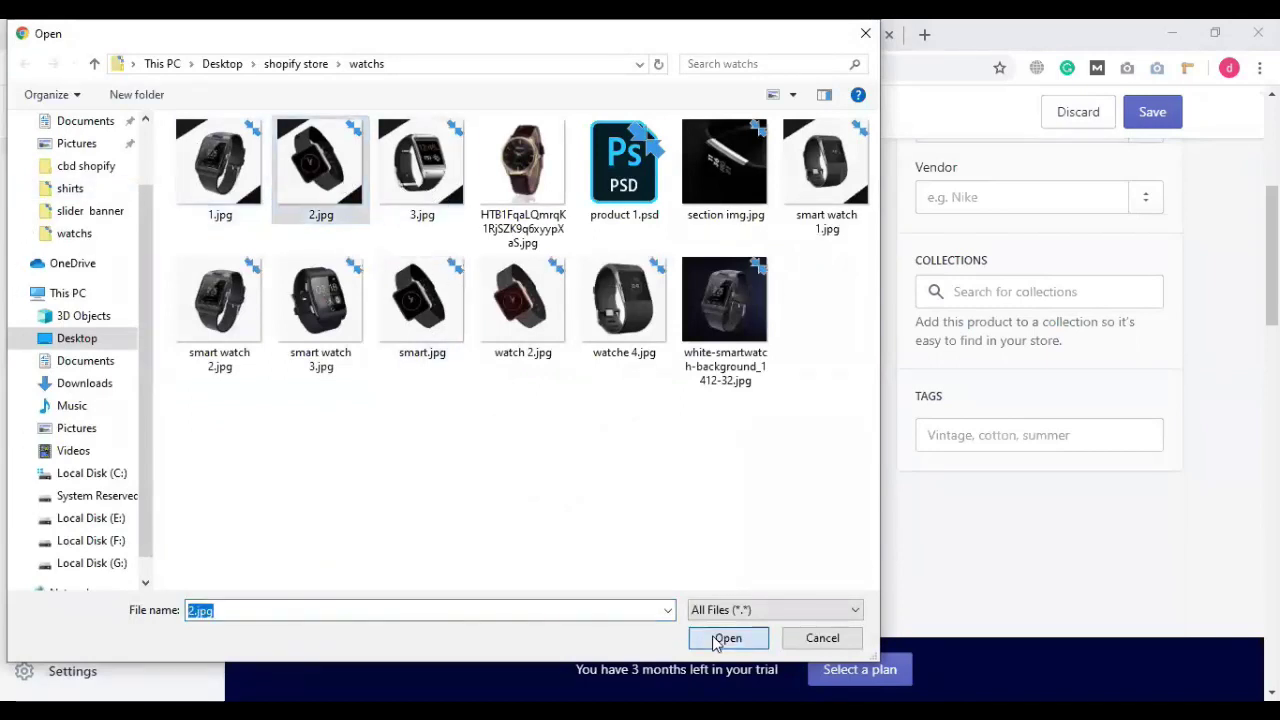
# Step: Check the uploaded product images and set the product's vendor to Dstarwatch
pyautogui.scroll(2, 677, 406)
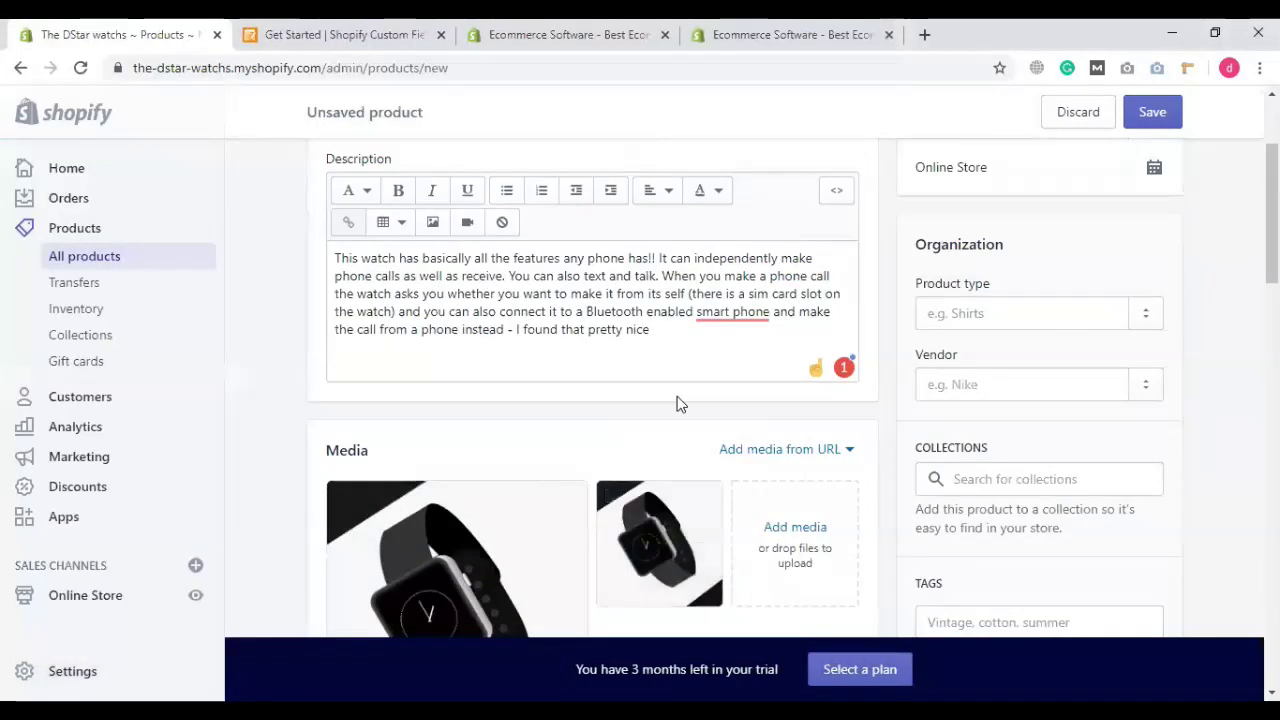
pyautogui.scroll(-4, 677, 403)
pyautogui.scroll(2, 731, 397)
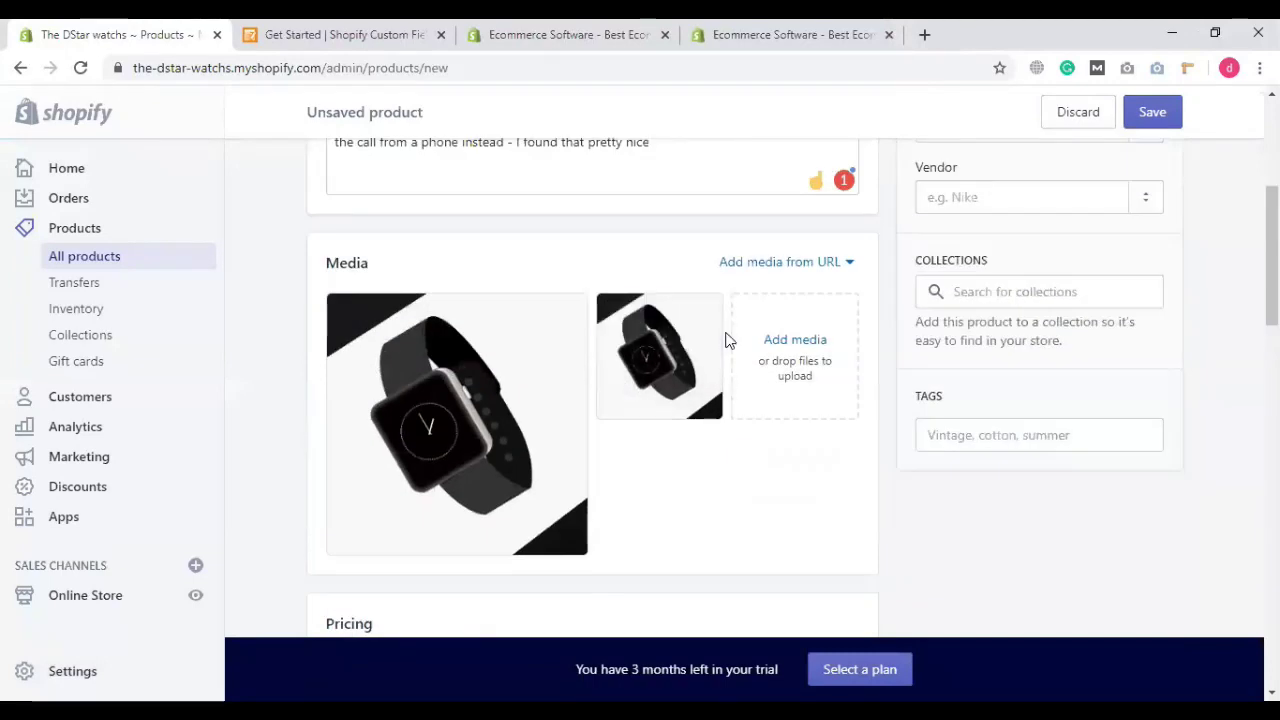
pyautogui.scroll(-3, 646, 394)
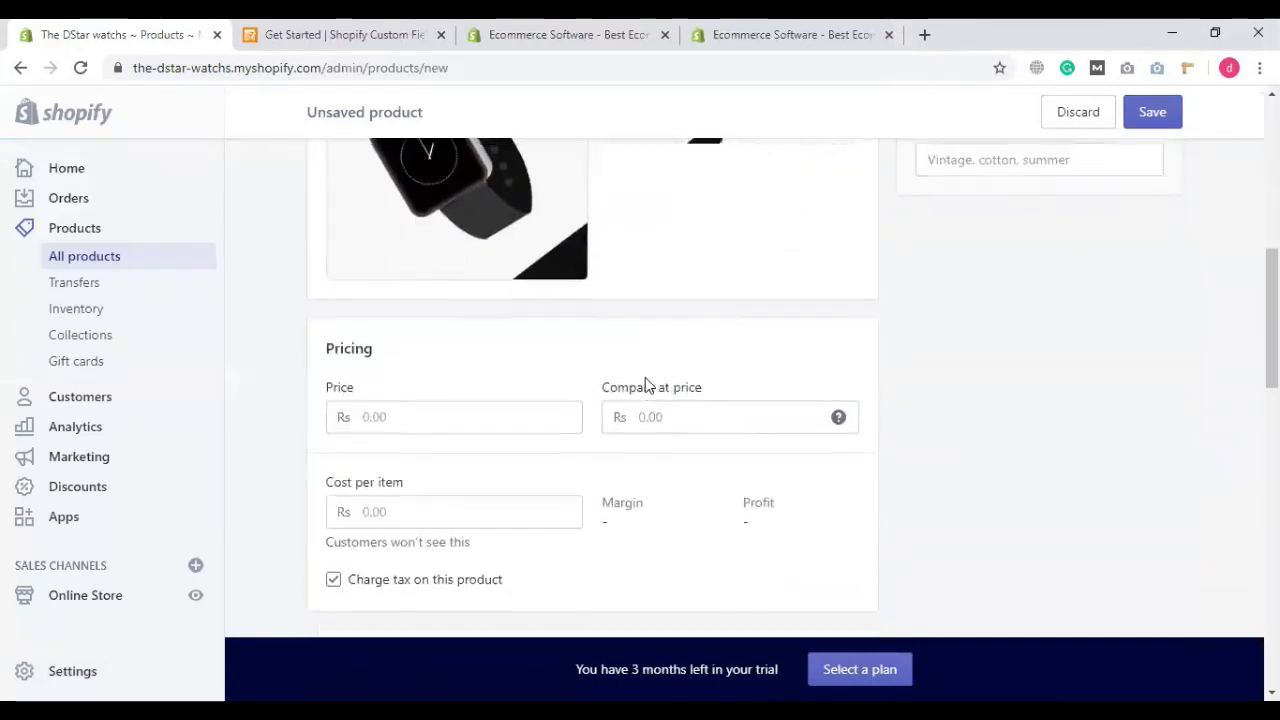
pyautogui.scroll(5, 646, 386)
pyautogui.scroll(-3, 700, 390)
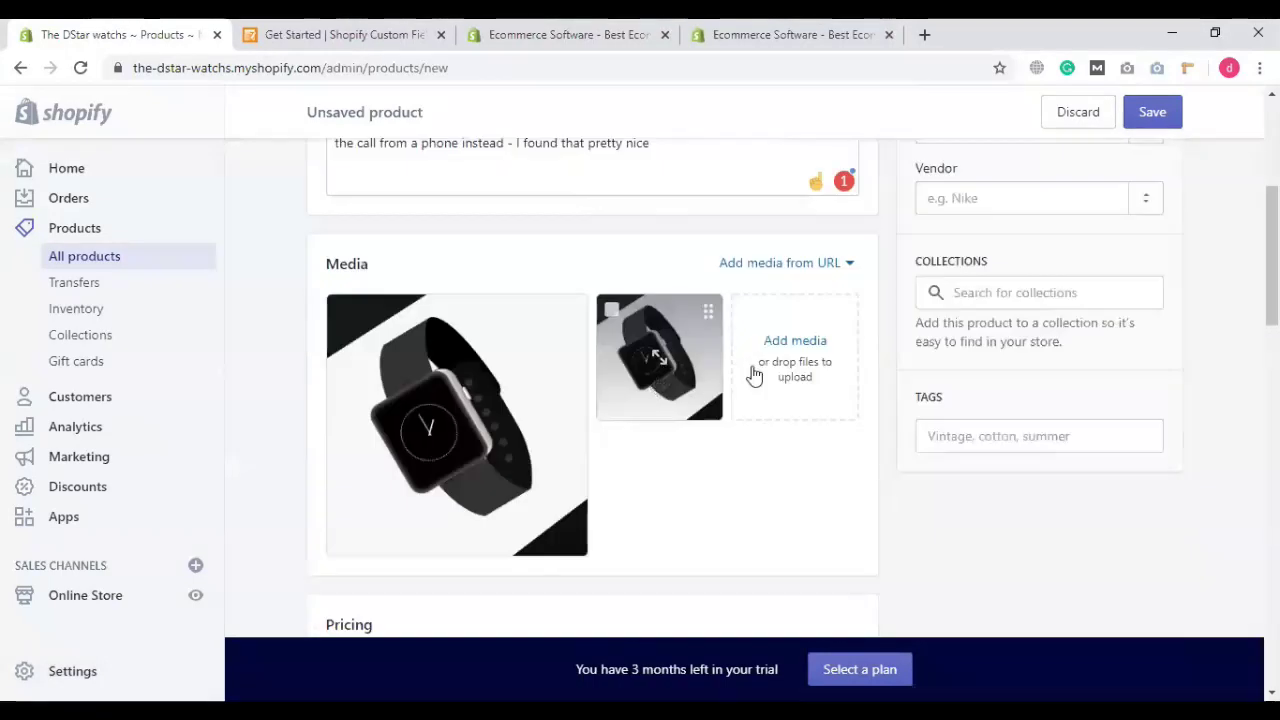
pyautogui.scroll(1, 754, 374)
pyautogui.click(966, 289)
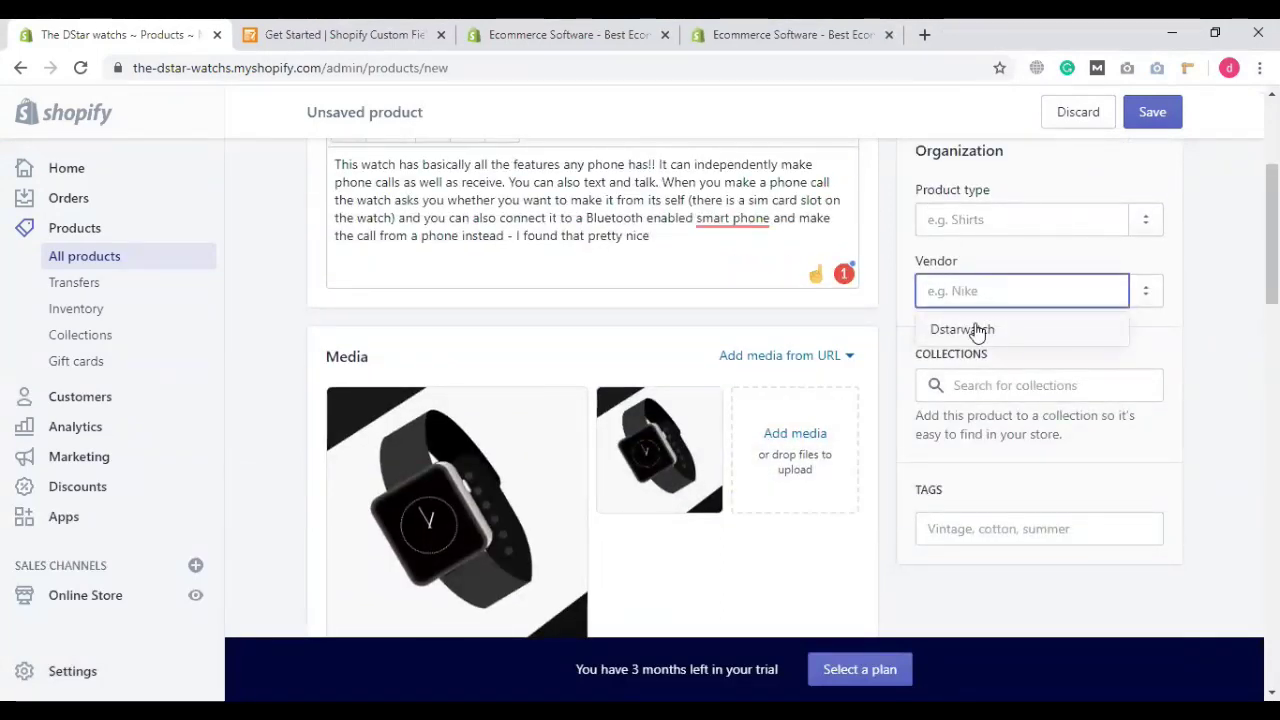
pyautogui.click(974, 330)
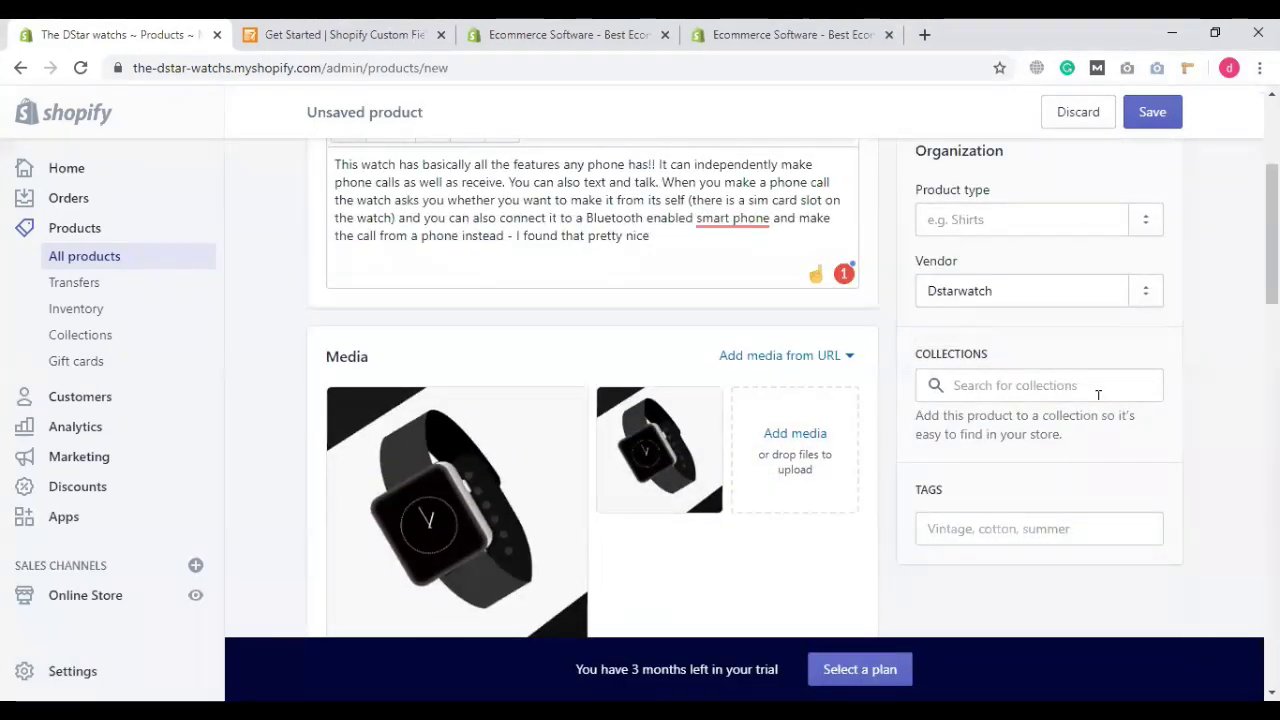
# Step: Enter "smart watch" as the product type and add the tag "smart wacth"
pyautogui.click(987, 222)
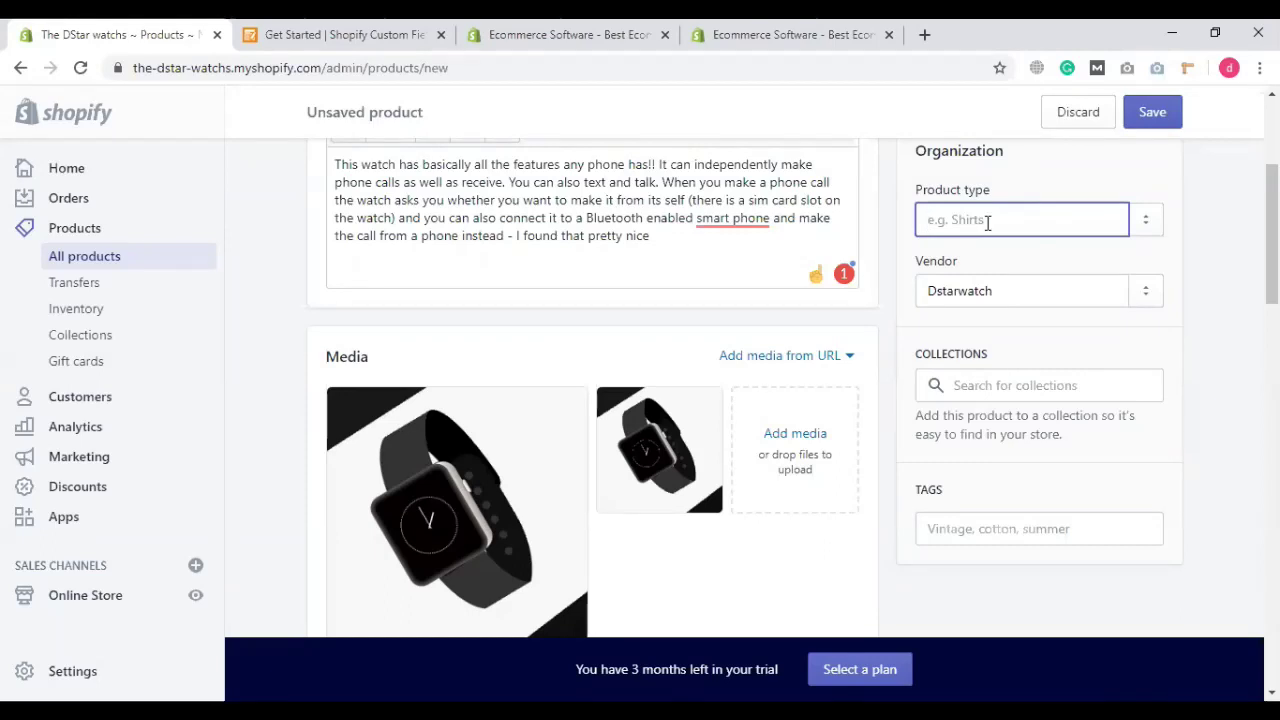
pyautogui.write('sma')
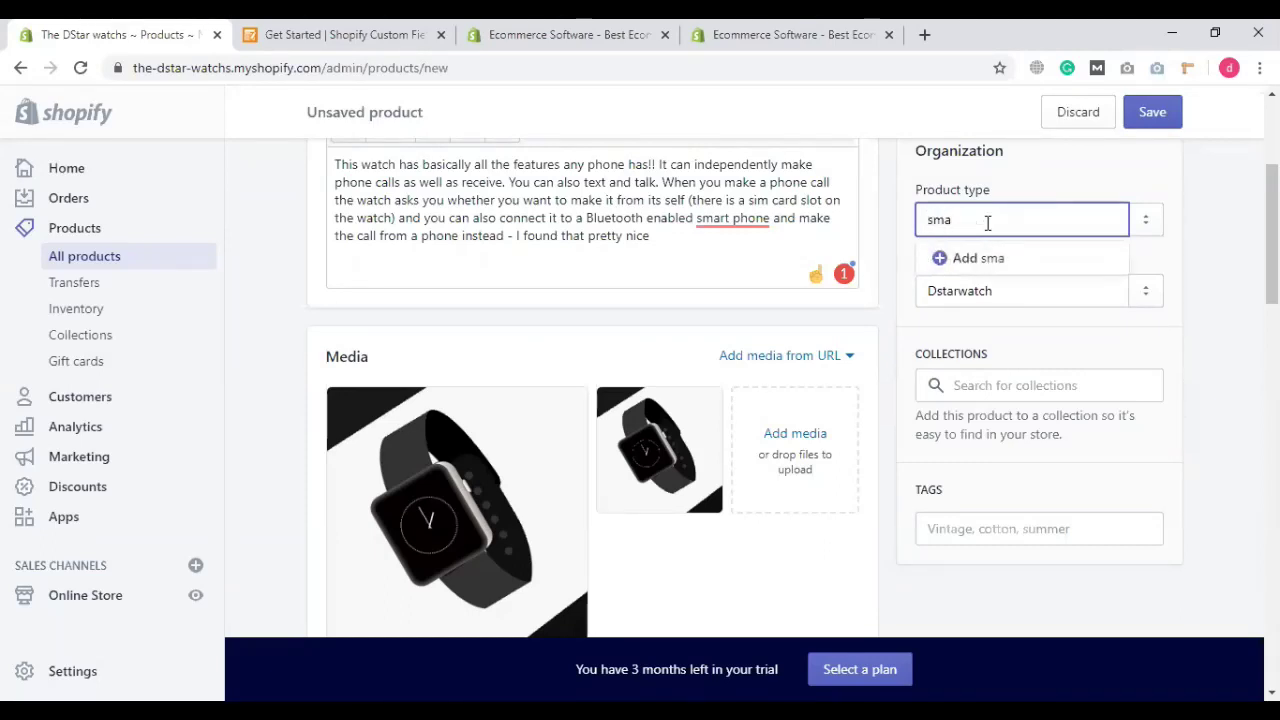
pyautogui.write('rt')
pyautogui.press('BackSpace')
pyautogui.press('BackSpace')
pyautogui.write('rt watch')
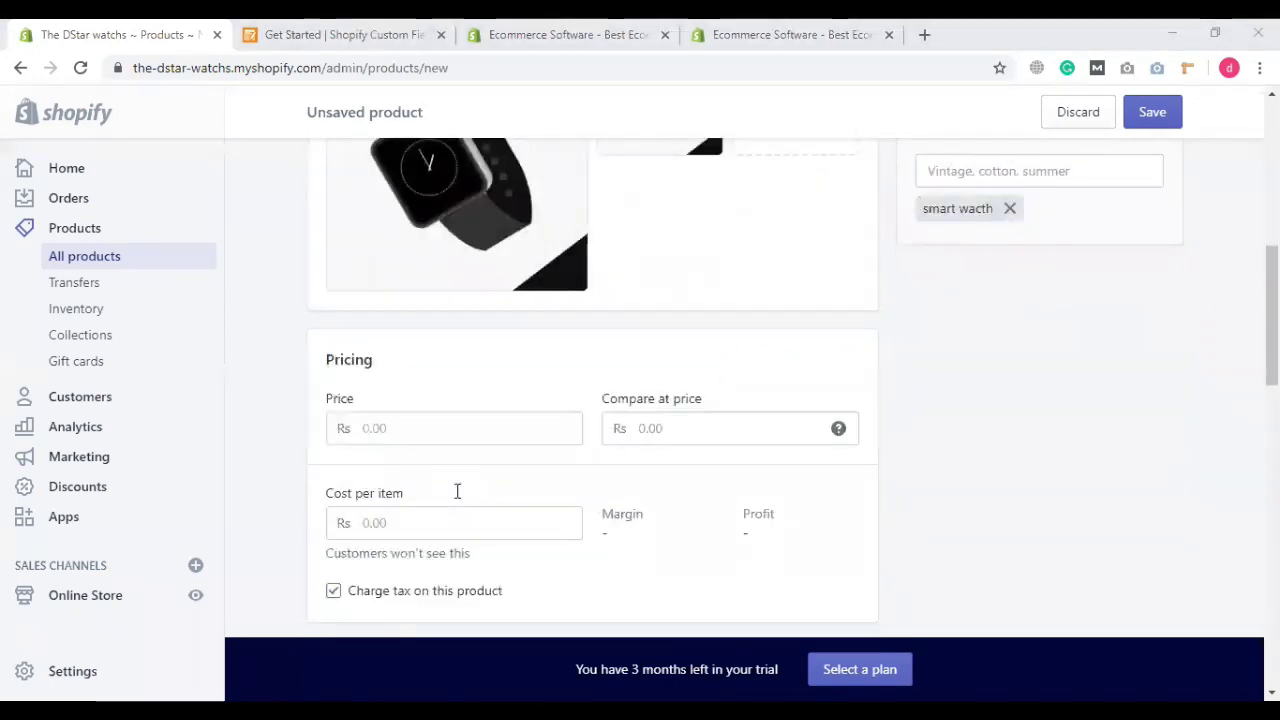
# Step: Set the product's price to Rs 22000, the compare-at price to Rs 20000 and the cost per item to Rs 24000
pyautogui.scroll(2, 912, 400)
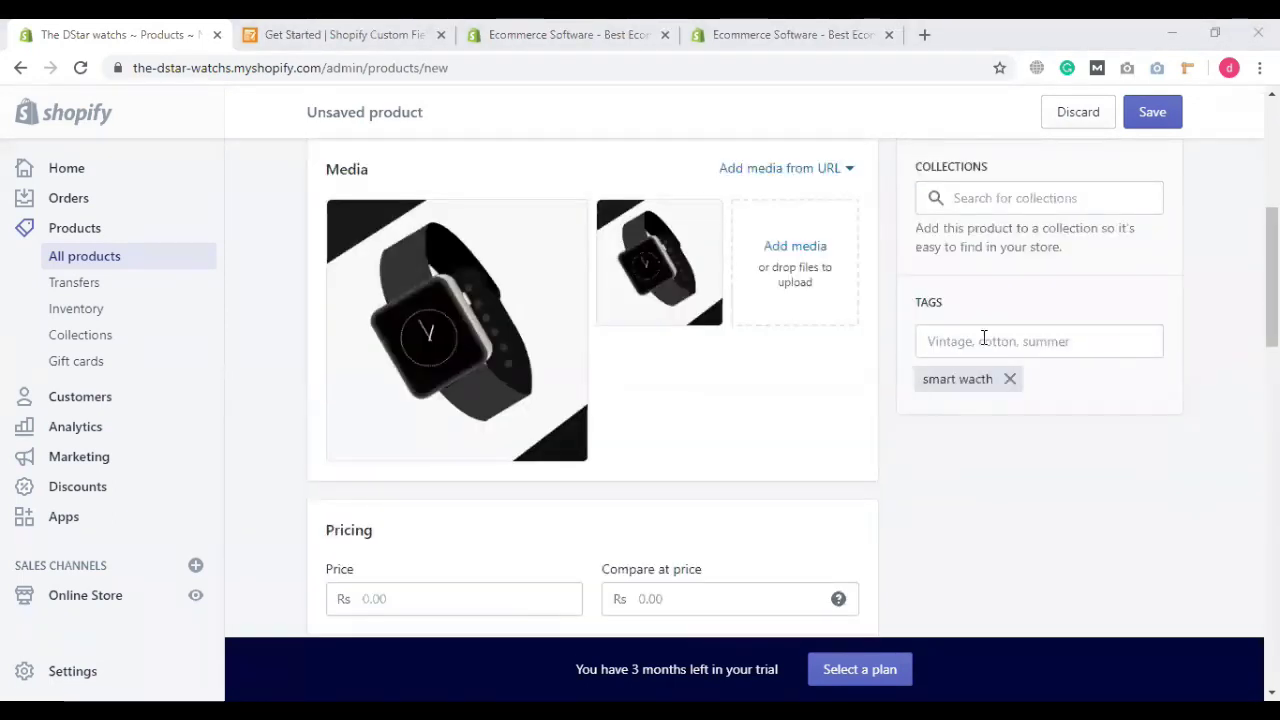
pyautogui.scroll(-1, 614, 533)
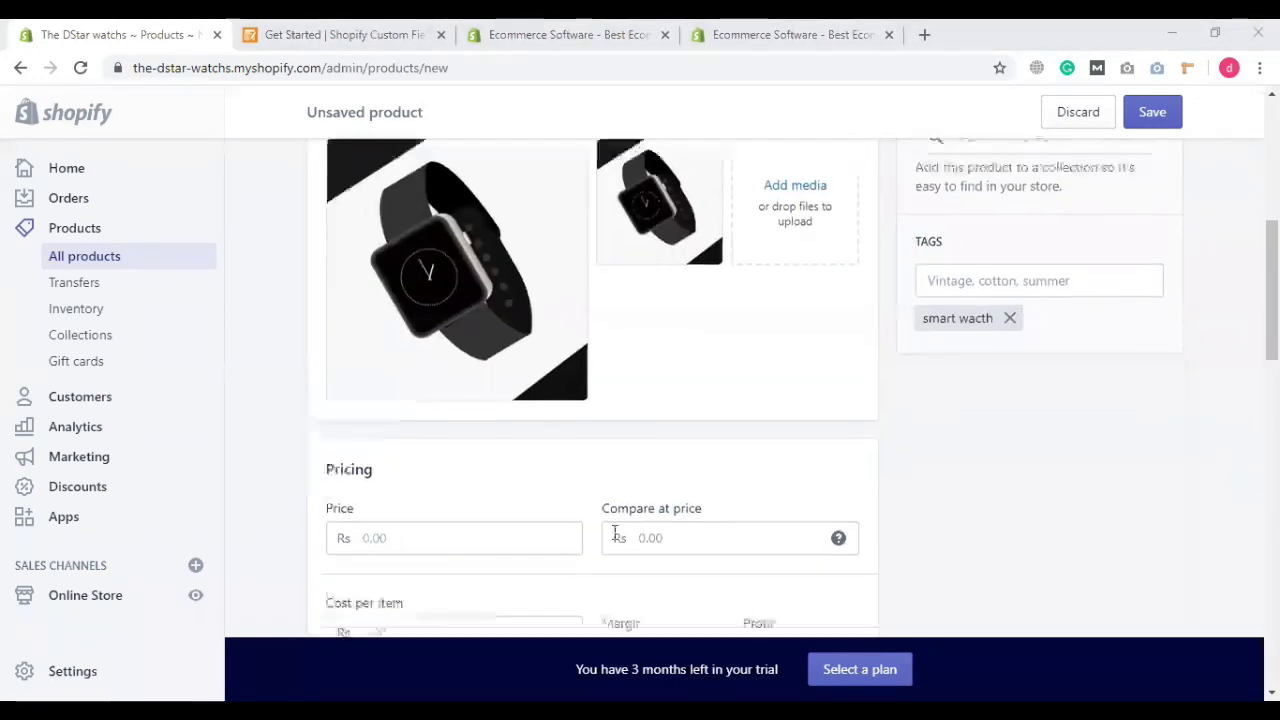
pyautogui.scroll(-1, 614, 533)
pyautogui.click(381, 411)
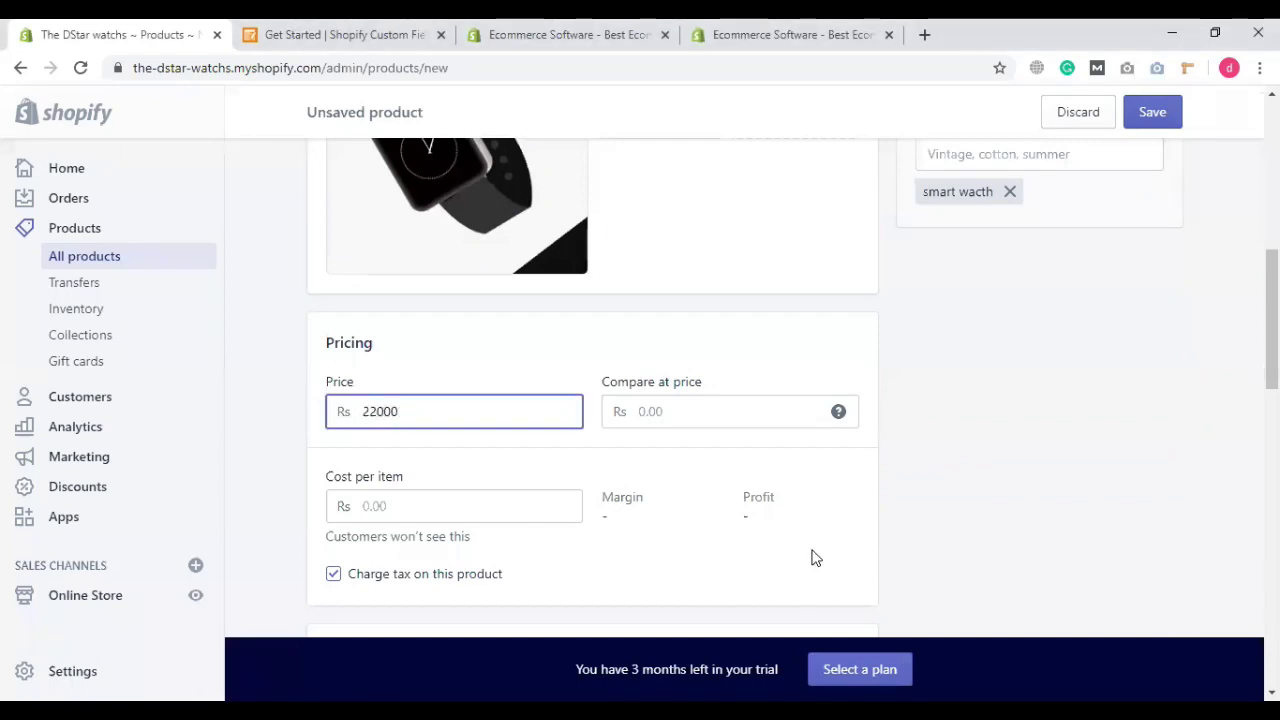
pyautogui.click(653, 411)
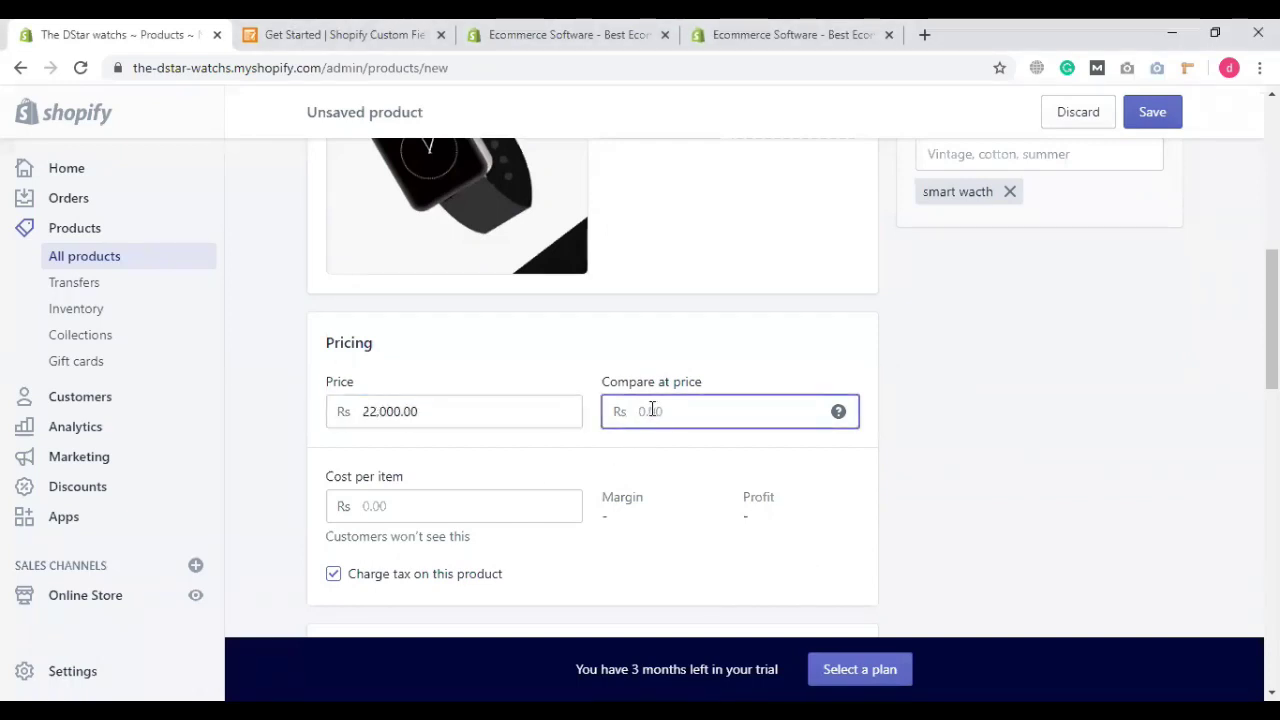
pyautogui.write('20000')
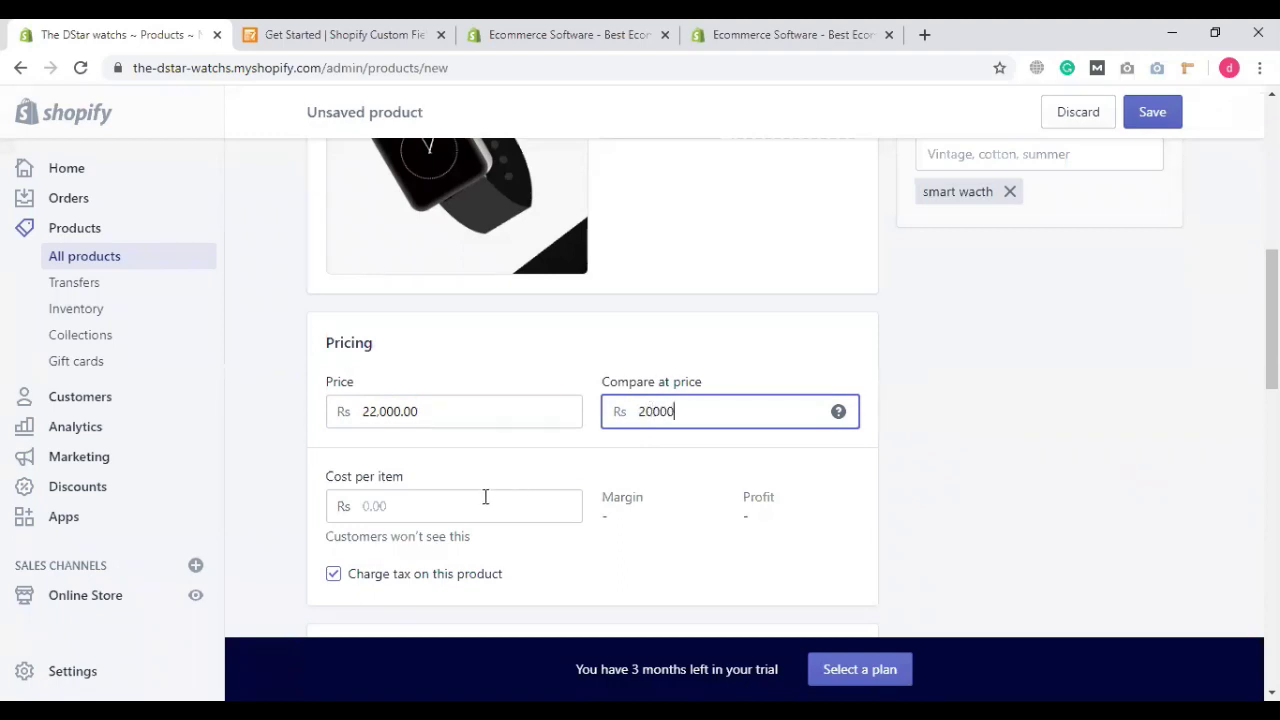
pyautogui.click(485, 497)
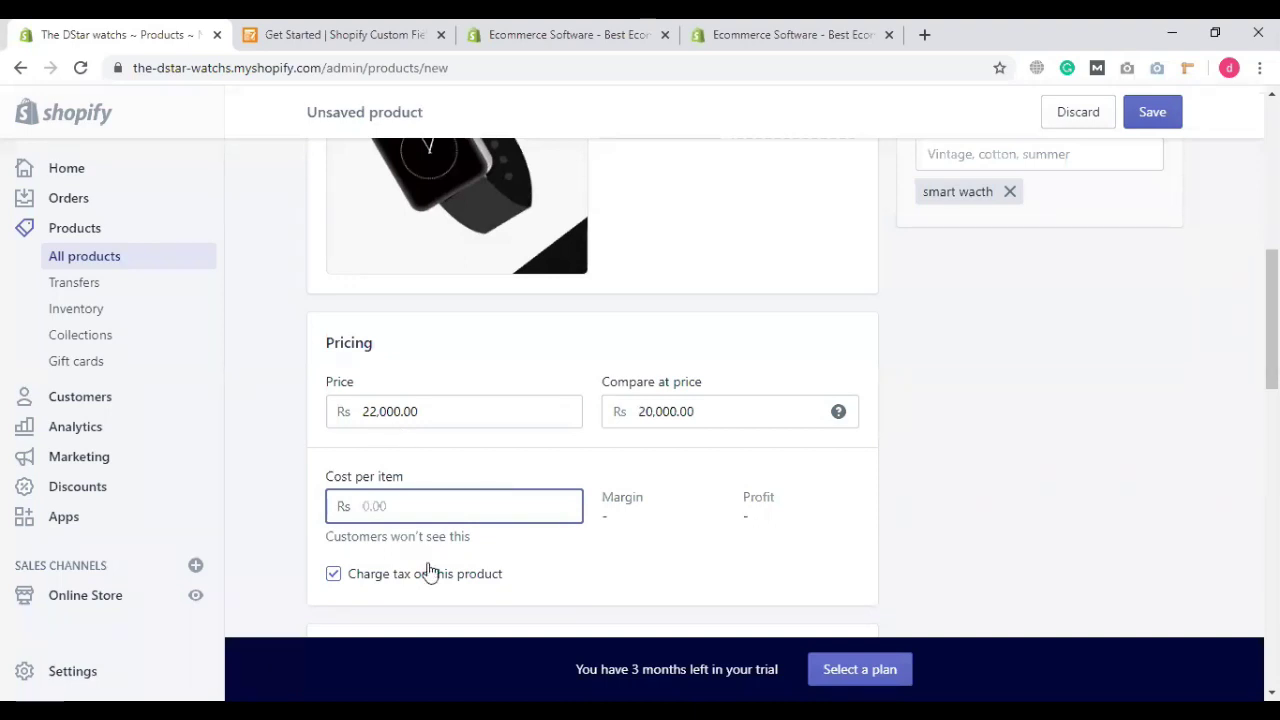
pyautogui.write('24000')
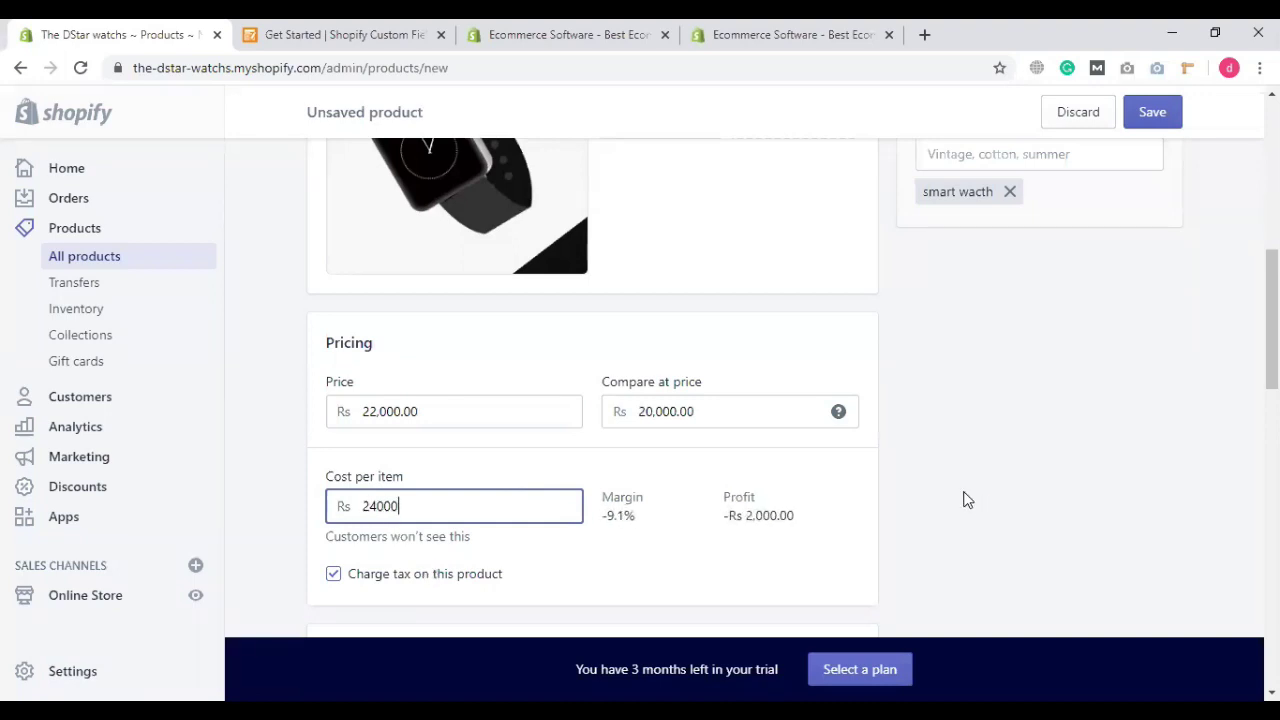
# Step: Leave the SKU empty and set the product's available quantity to 11
pyautogui.scroll(-3, 640, 486)
pyautogui.click(478, 451)
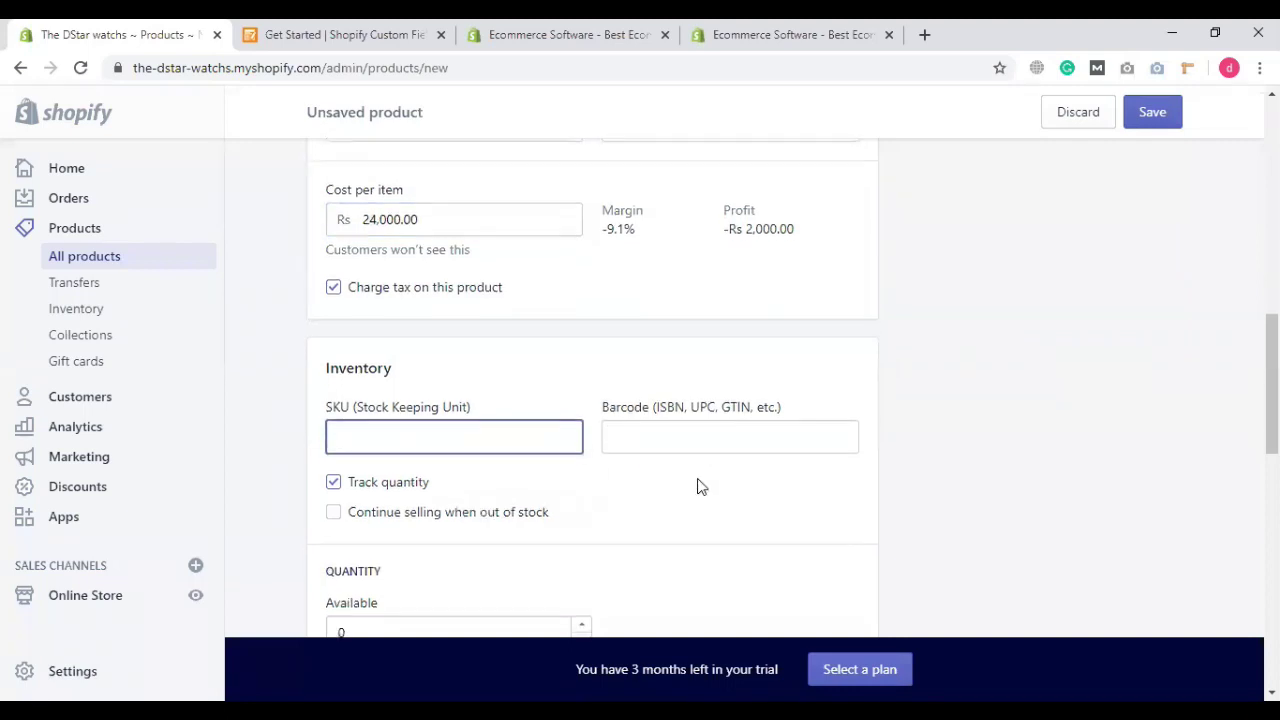
pyautogui.scroll(-4, 511, 351)
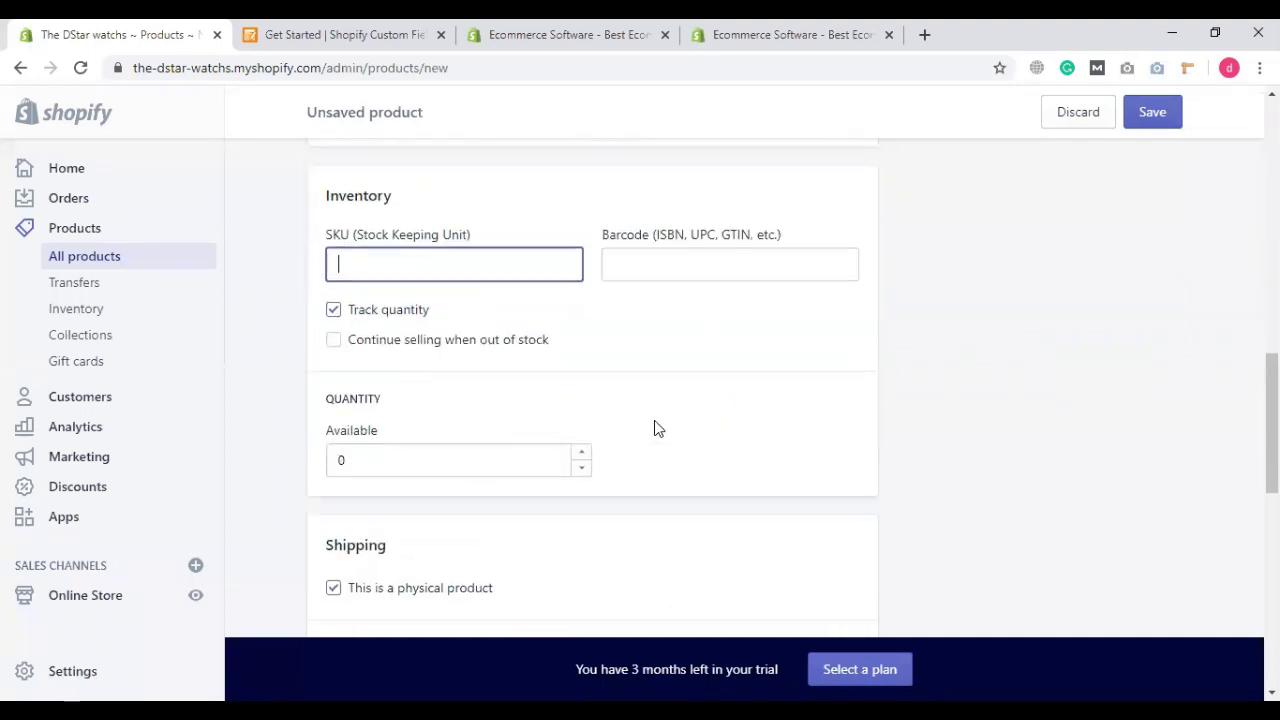
pyautogui.click(370, 264)
pyautogui.press('BackSpace')
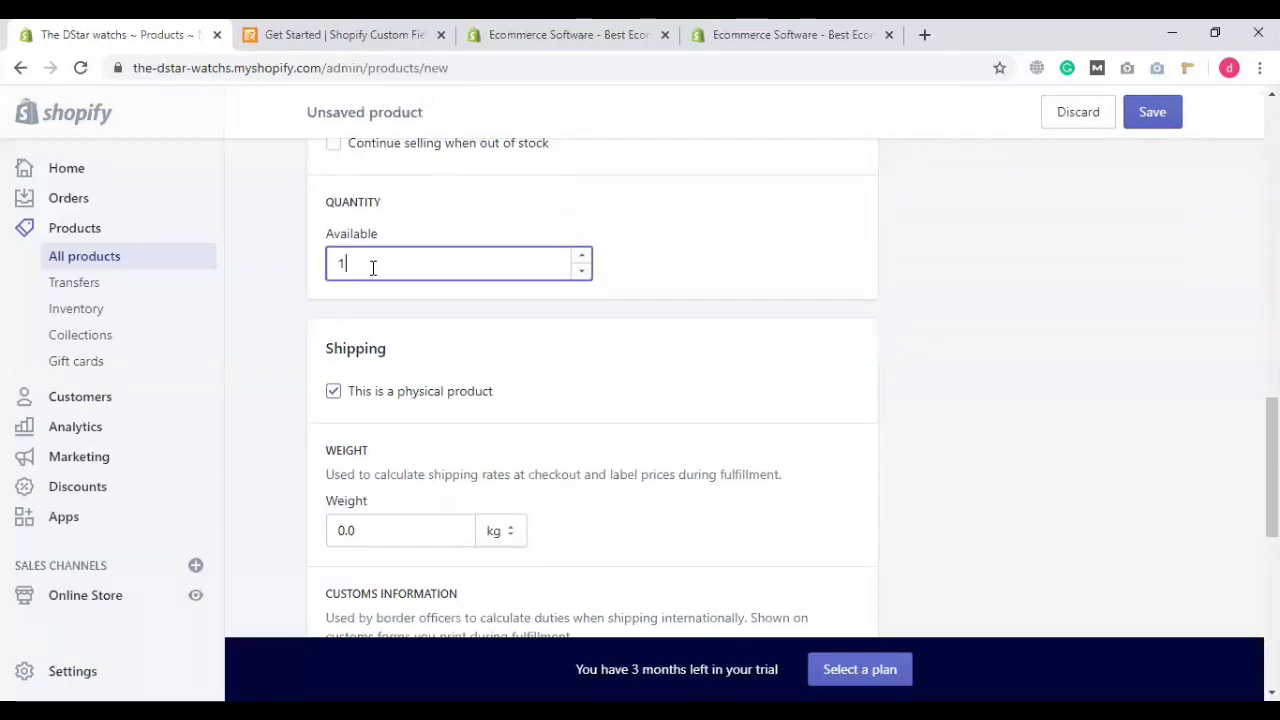
pyautogui.write('2')
pyautogui.press('BackSpace')
pyautogui.write('8')
# Step: Check the product's shipping weight field and the weight units on offer without changing them
pyautogui.click(378, 522)
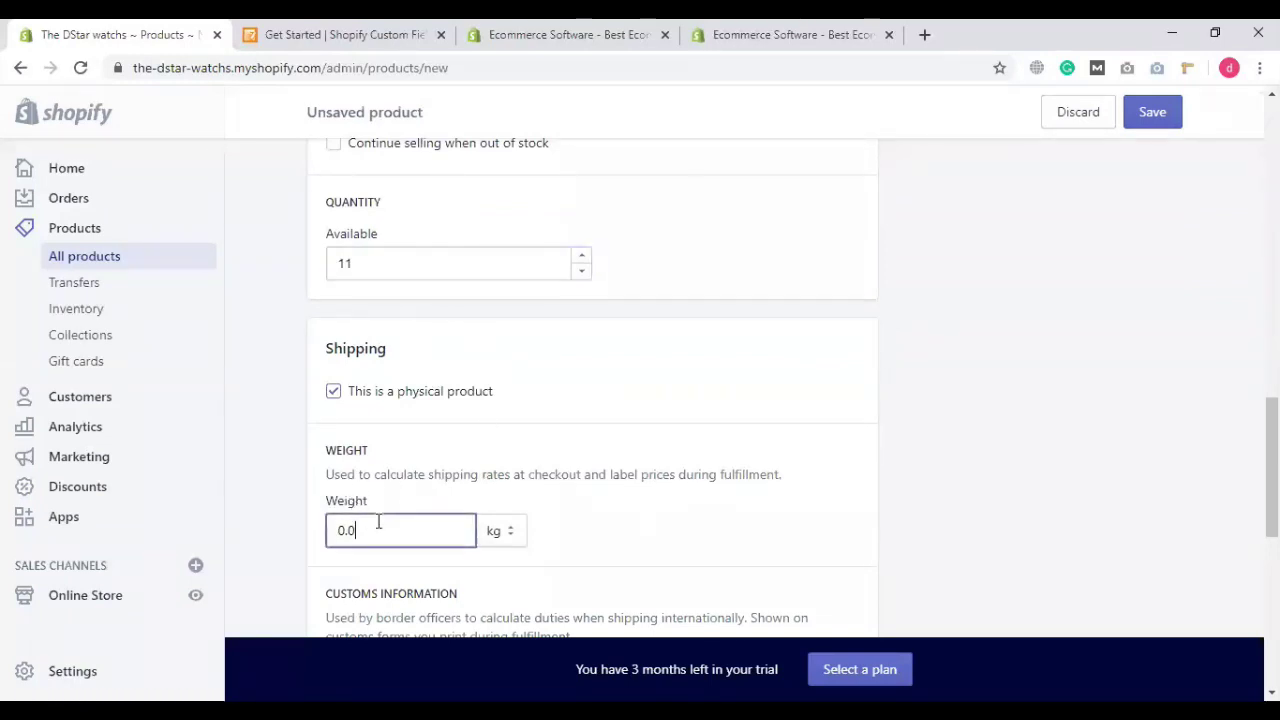
pyautogui.scroll(-2, 478, 452)
pyautogui.click(493, 343)
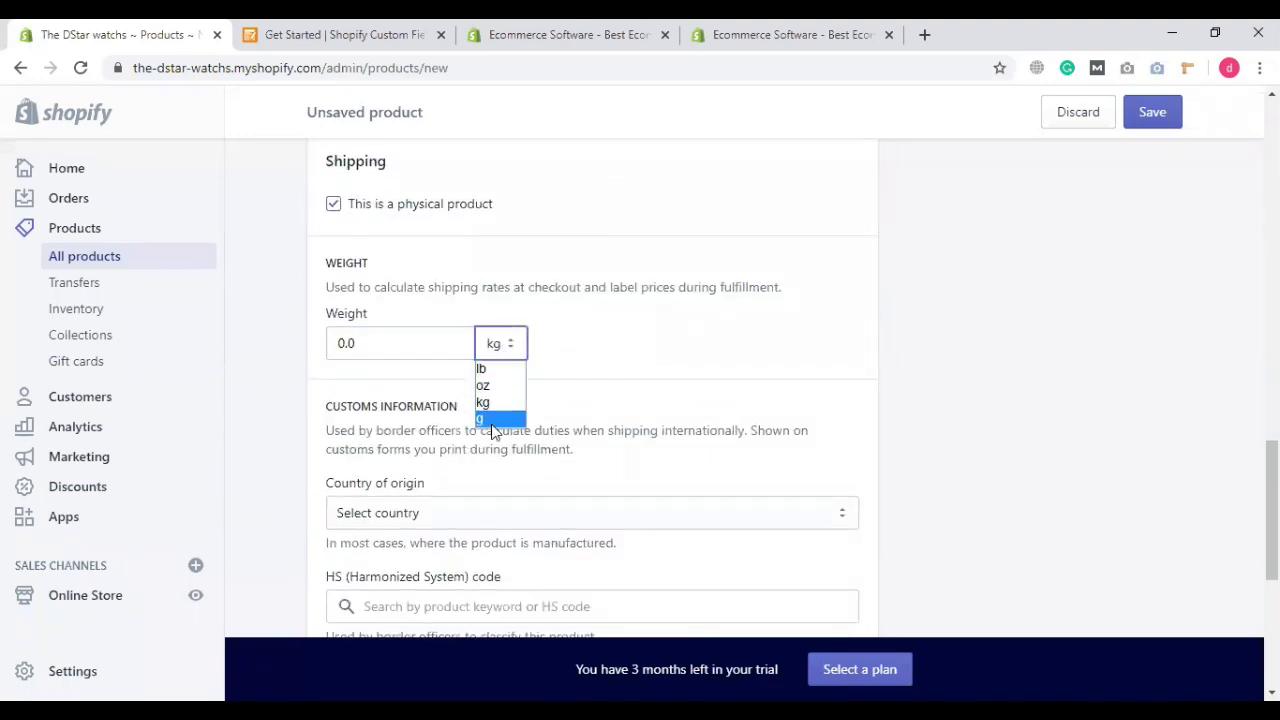
pyautogui.click(668, 375)
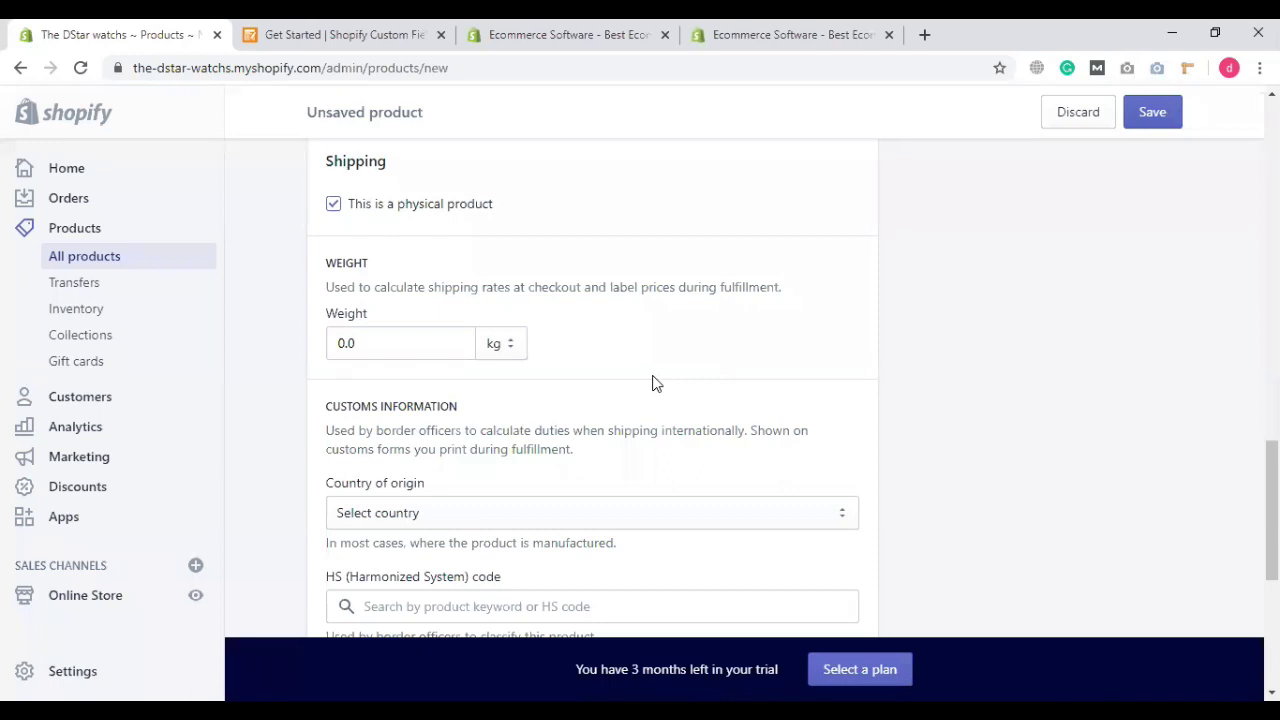
# Step: Enable multiple options for the product and set the first variant option to Color with the value Black
pyautogui.scroll(-4, 655, 383)
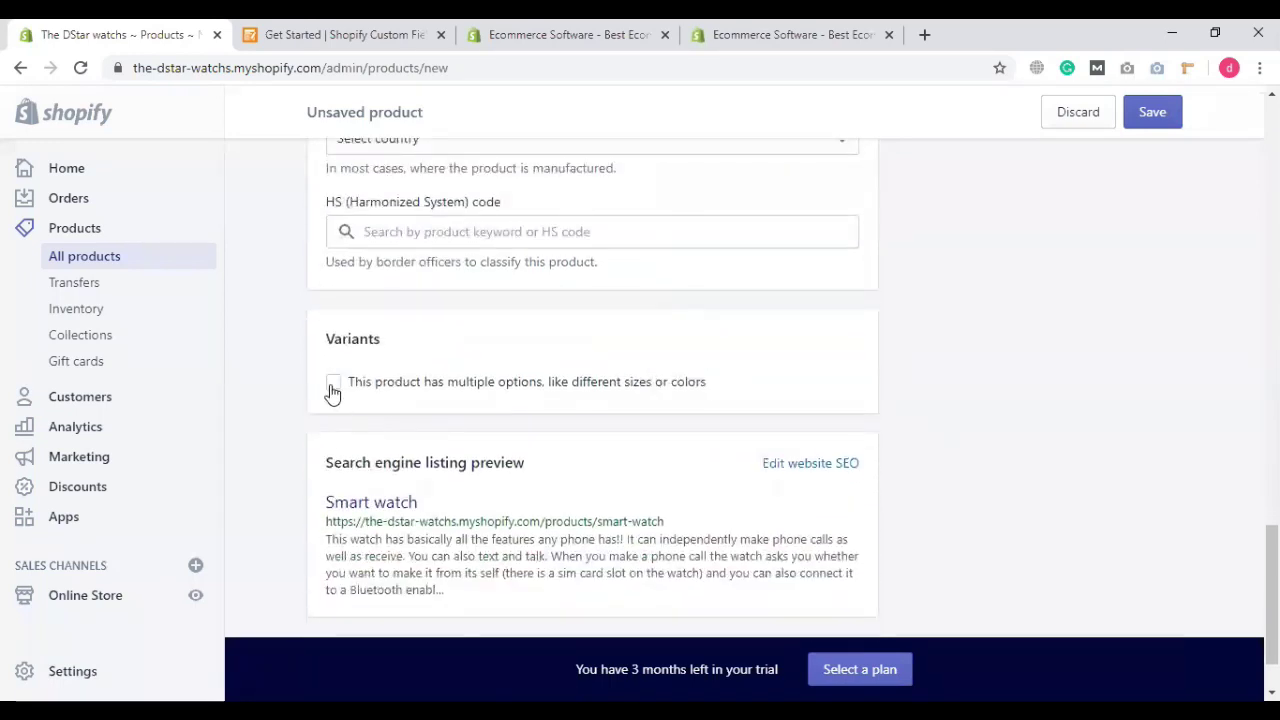
pyautogui.click(333, 384)
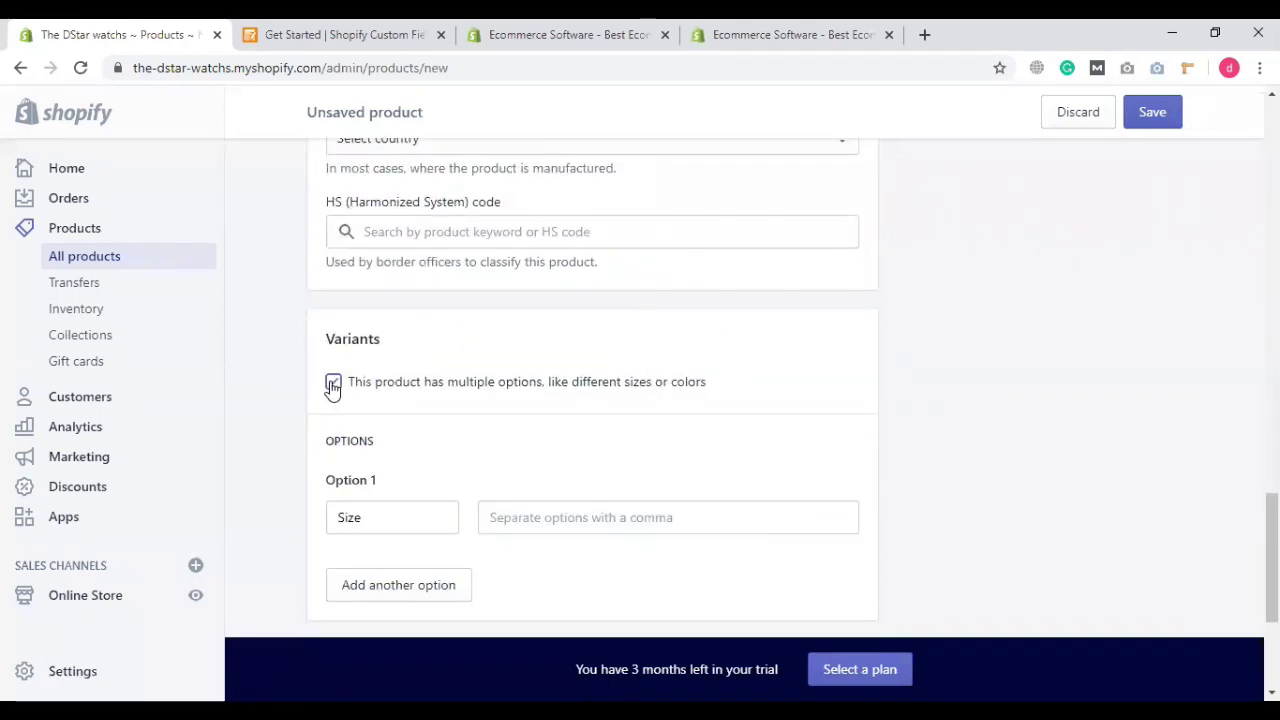
pyautogui.scroll(-2, 491, 500)
pyautogui.scroll(1, 433, 236)
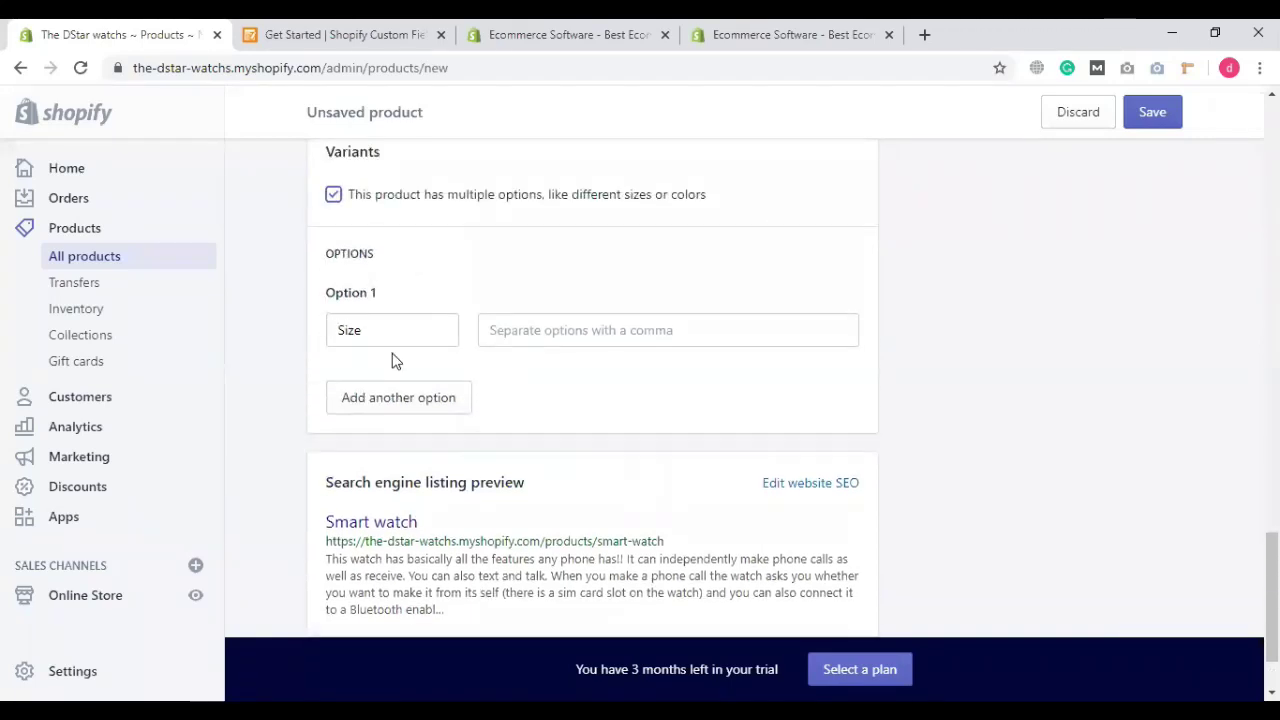
pyautogui.click(403, 323)
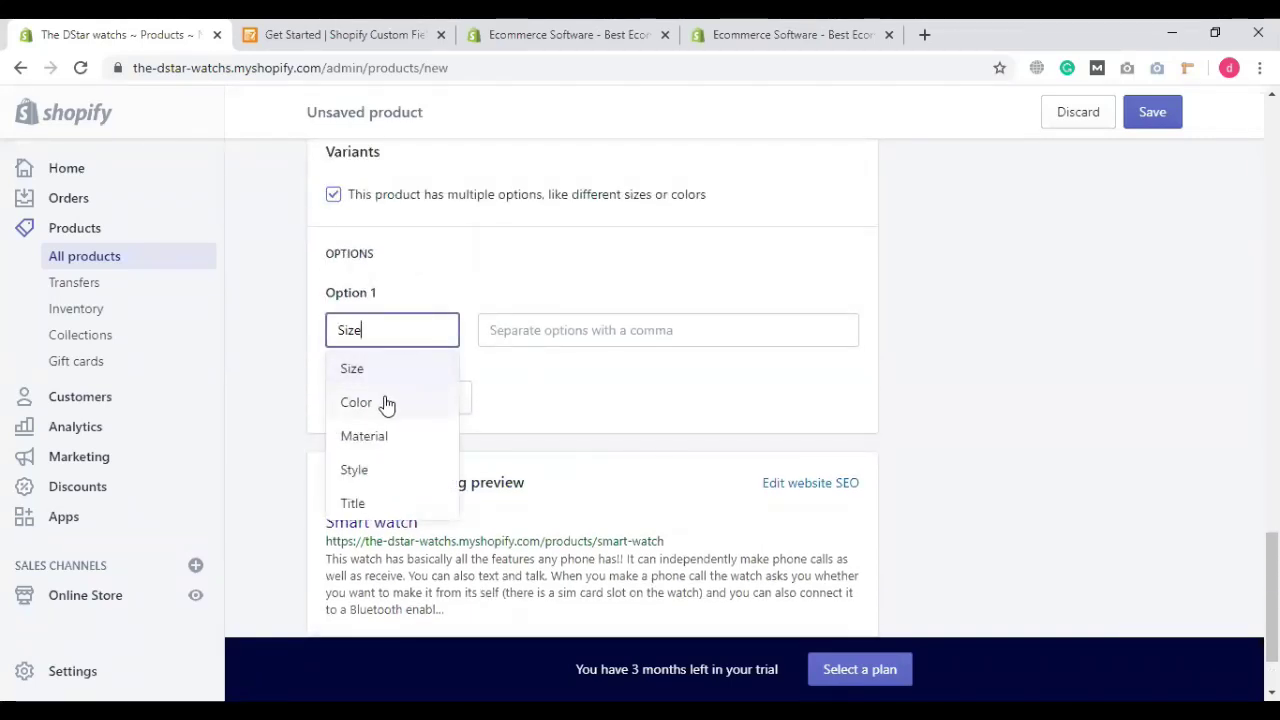
pyautogui.click(386, 403)
pyautogui.click(603, 330)
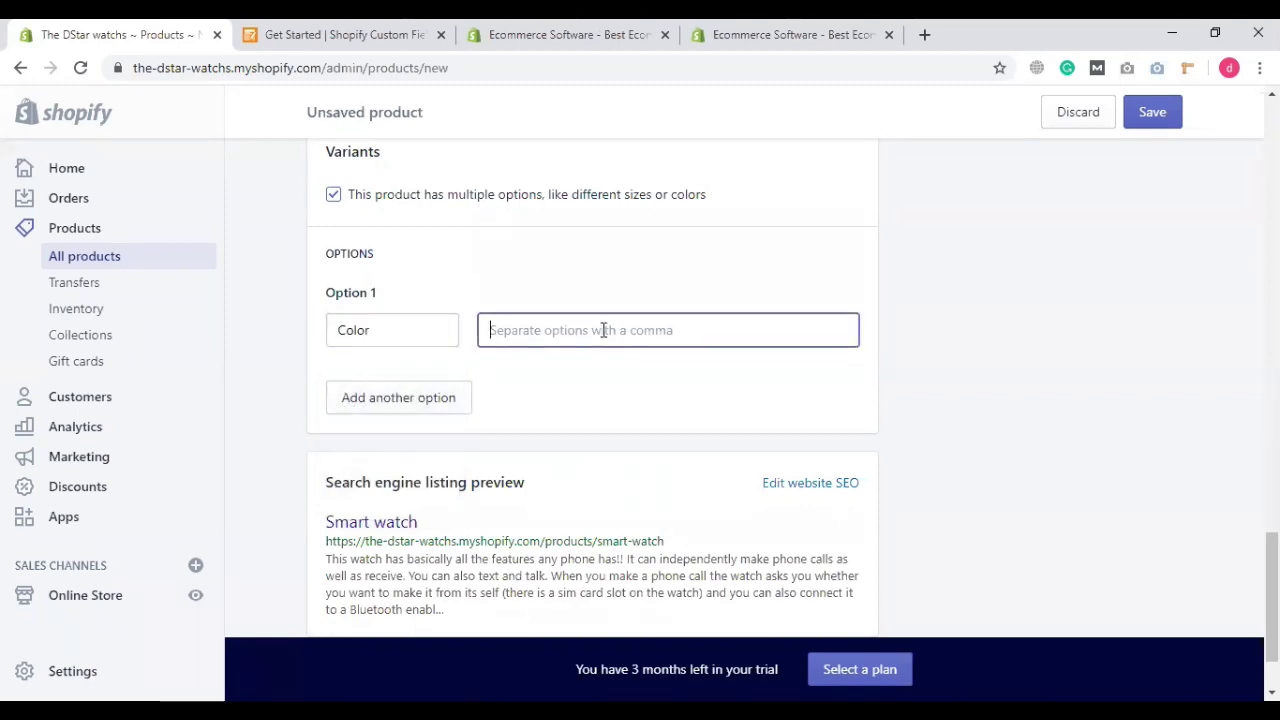
pyautogui.write('Black')
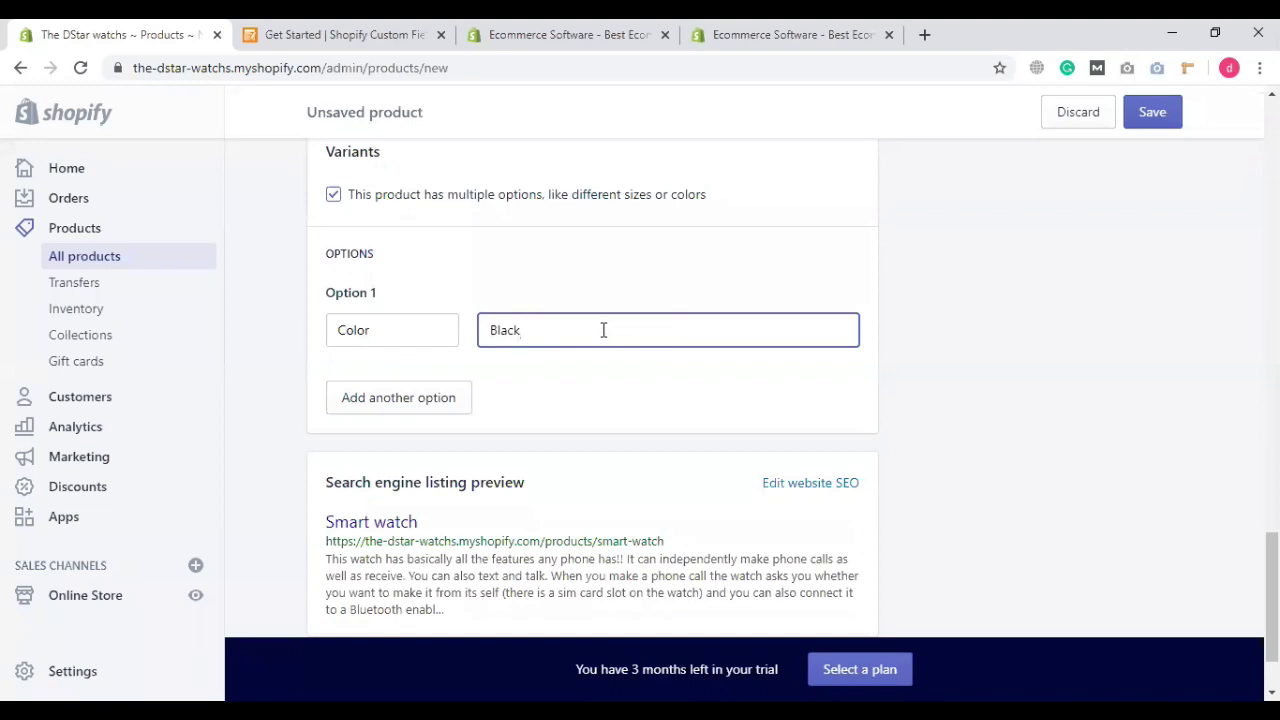
pyautogui.press('Return')
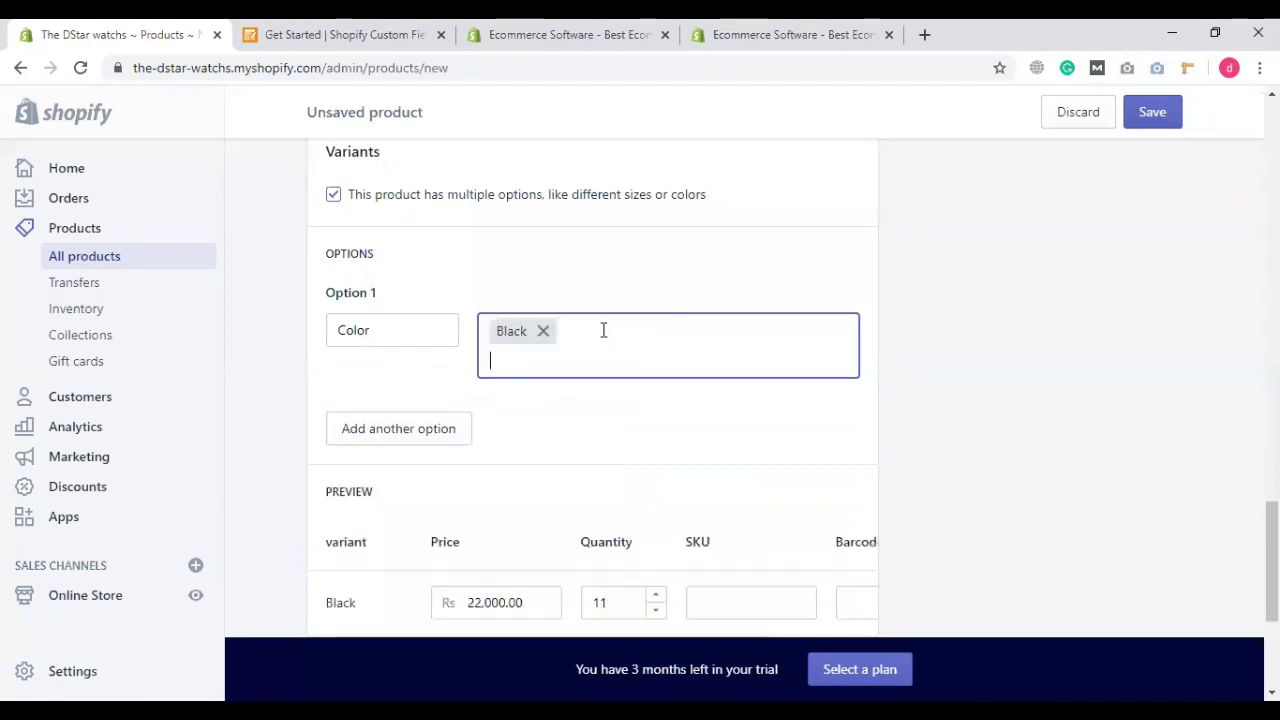
# Step: Check the price, quantity and other columns of the Black variant in the variant preview
pyautogui.scroll(-1, 520, 342)
pyautogui.scroll(-1, 511, 347)
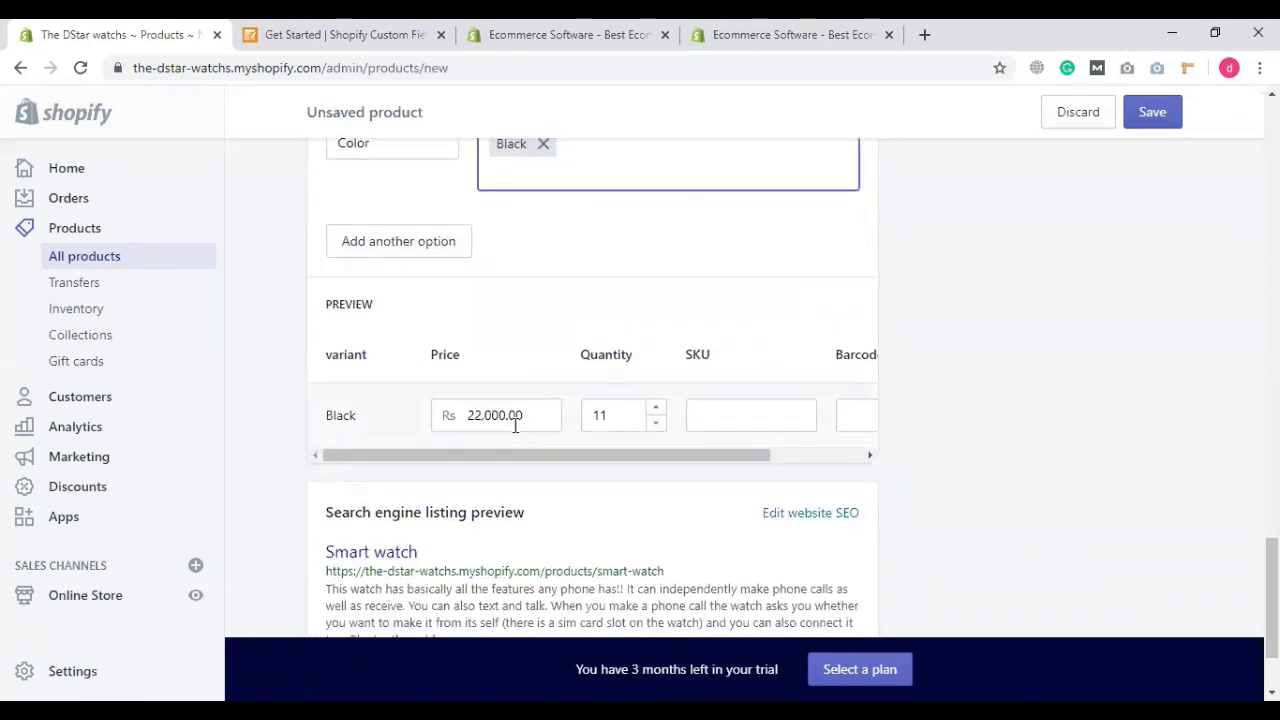
pyautogui.click(592, 421)
pyautogui.write('1')
pyautogui.moveTo(597, 461); pyautogui.dragTo(462, 461)
pyautogui.scroll(-1, 494, 471)
pyautogui.scroll(2, 661, 466)
# Step: View the product description as HTML source and return to the formatted text
pyautogui.scroll(15, 661, 466)
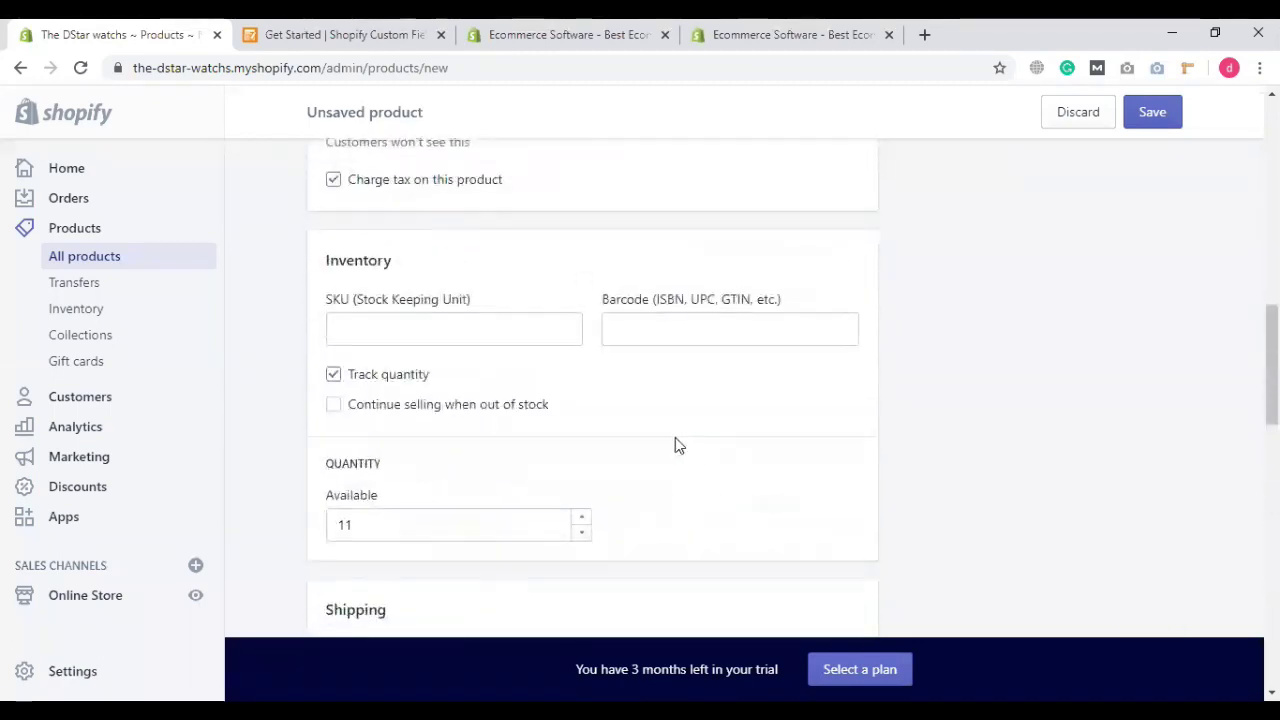
pyautogui.scroll(3, 497, 463)
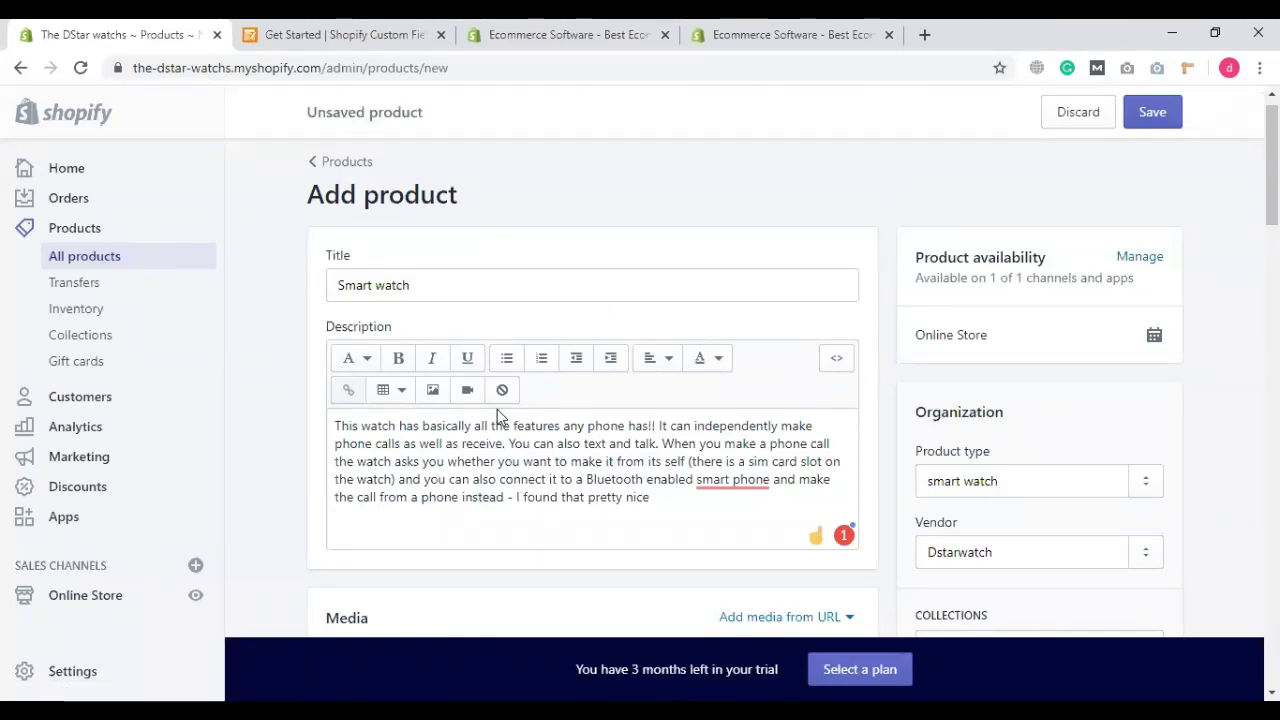
pyautogui.scroll(-1, 497, 409)
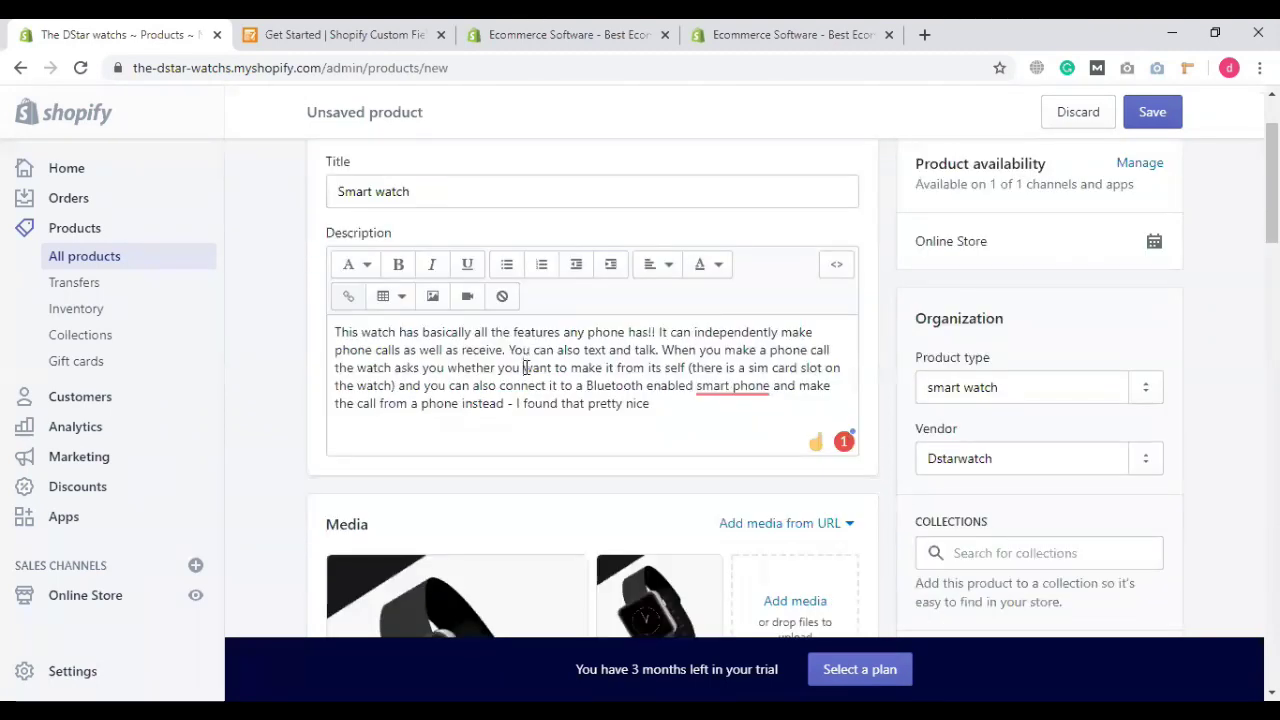
pyautogui.click(525, 368)
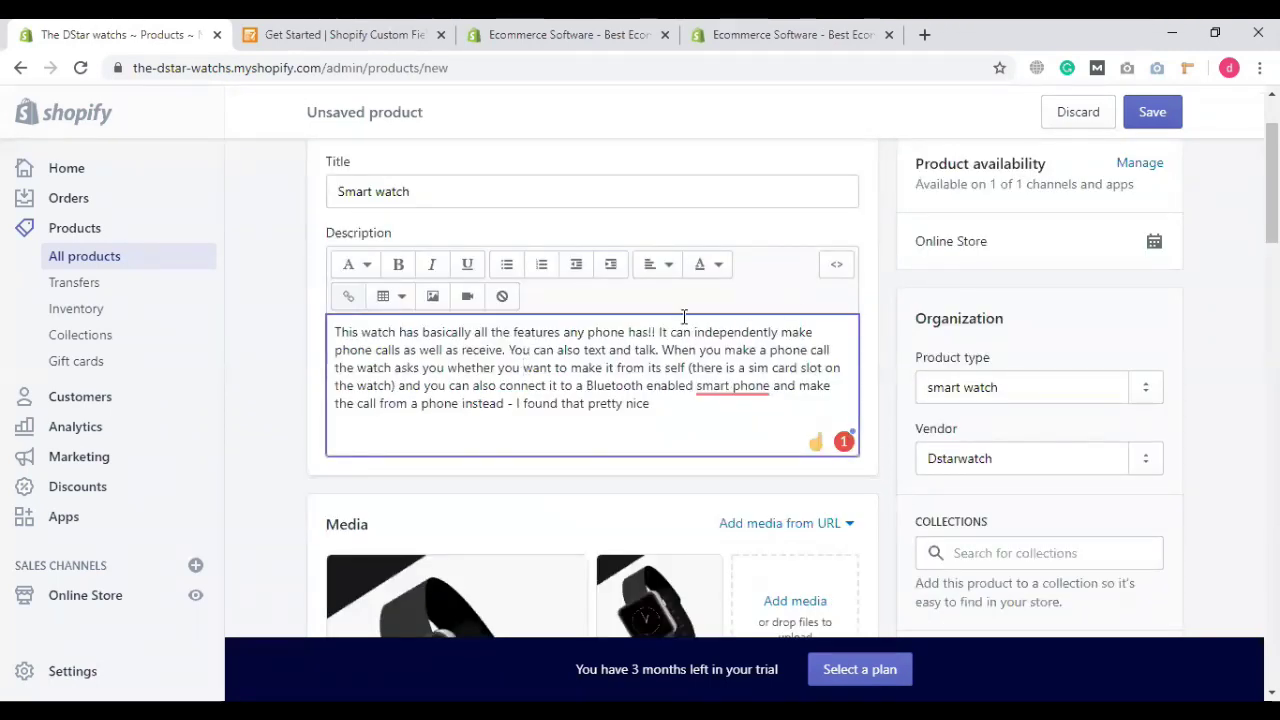
pyautogui.click(836, 266)
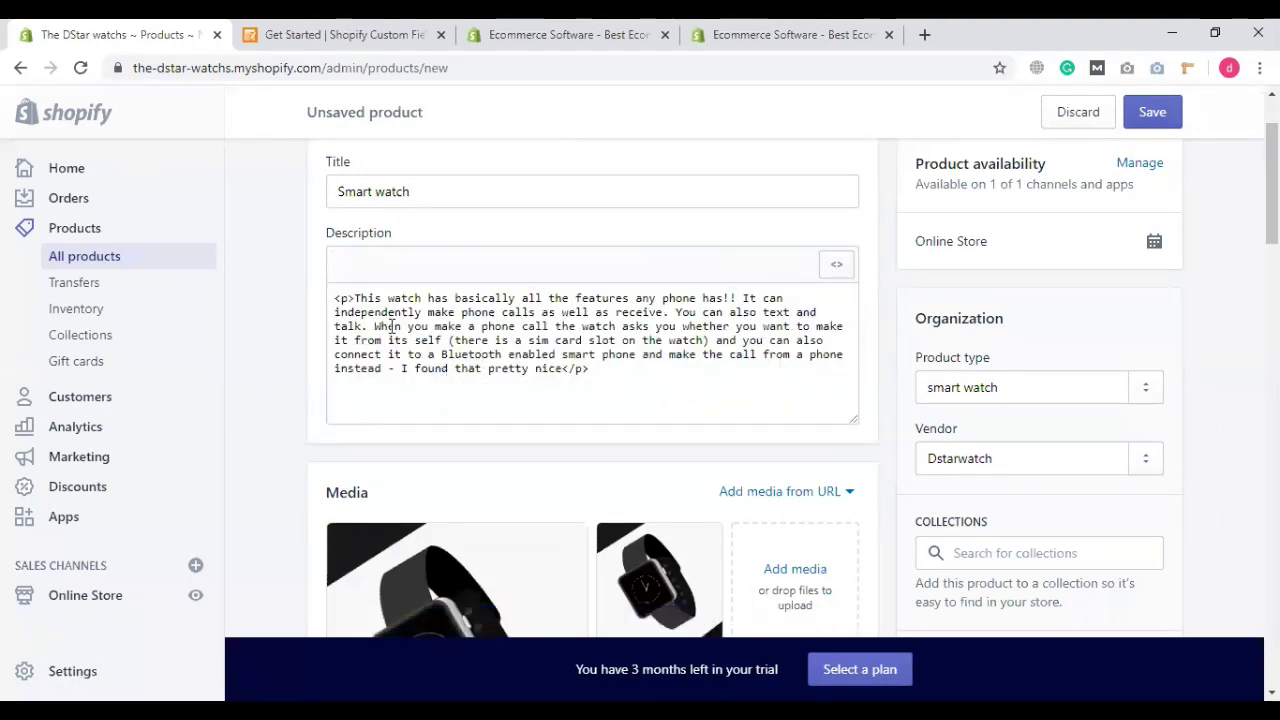
pyautogui.click(835, 266)
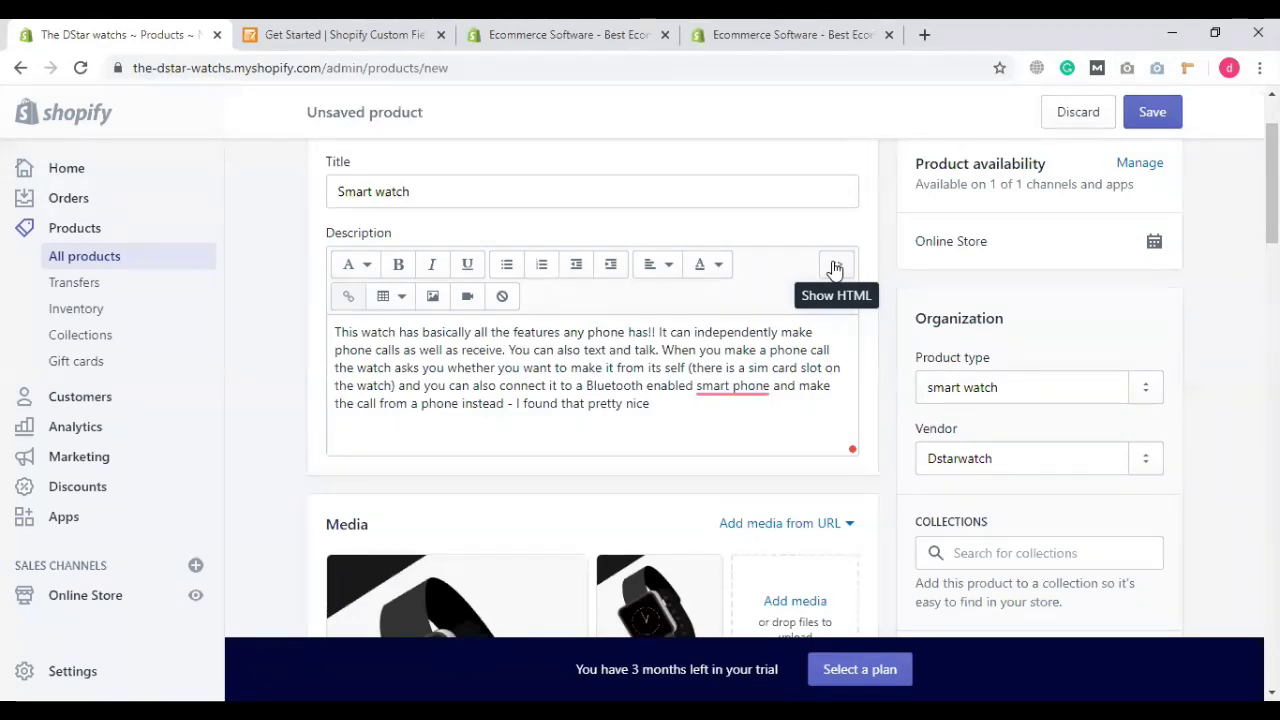
pyautogui.click(590, 403)
# Step: Review the product's images and its pricing details
pyautogui.scroll(-1, 820, 403)
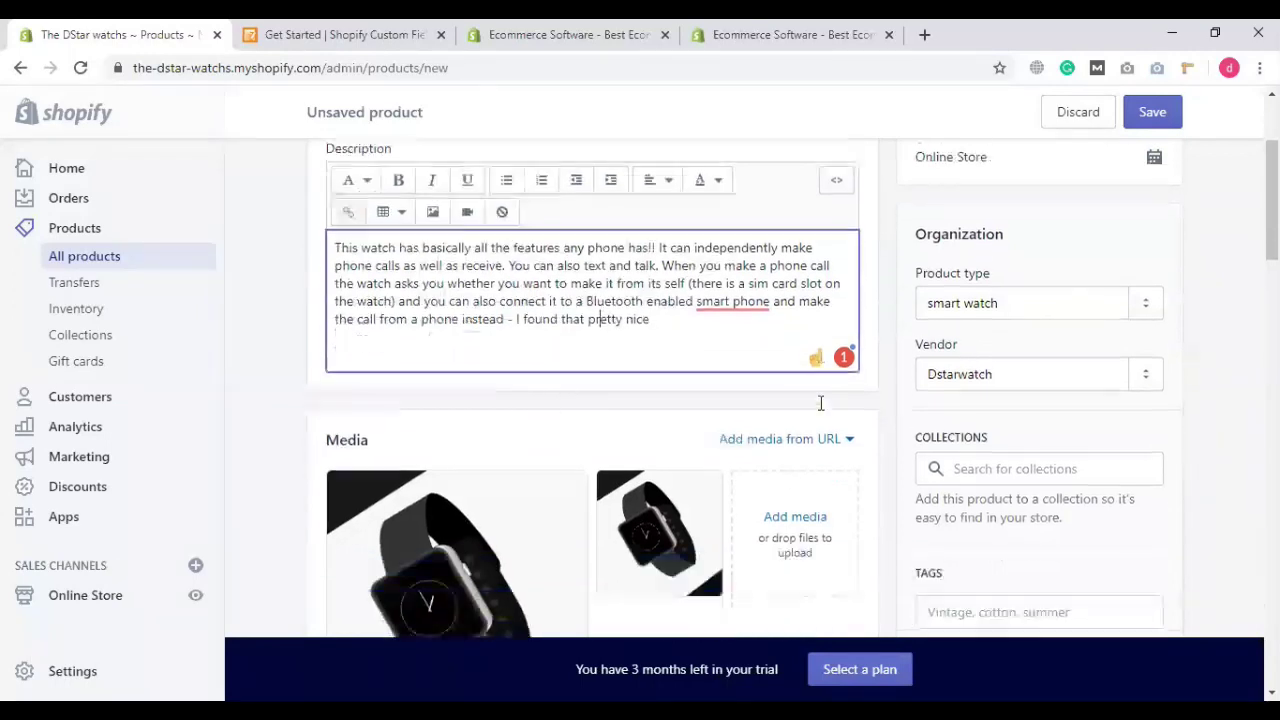
pyautogui.scroll(-5, 820, 403)
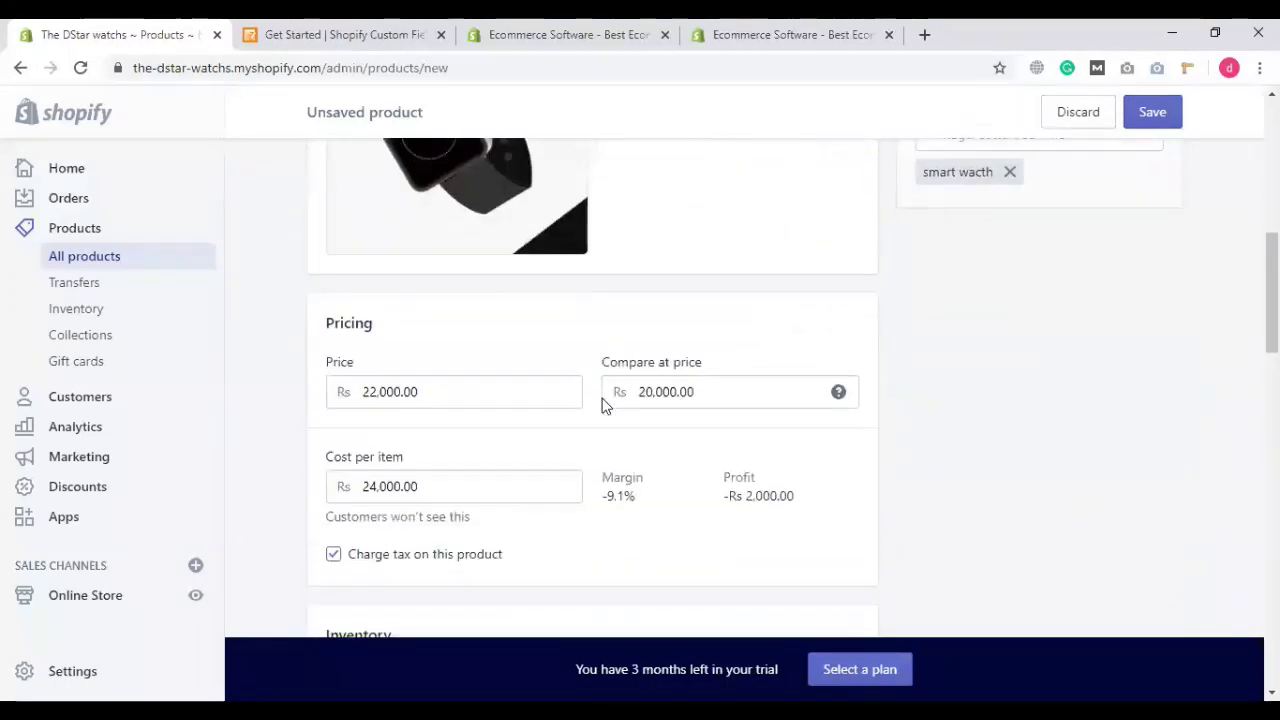
pyautogui.scroll(3, 605, 403)
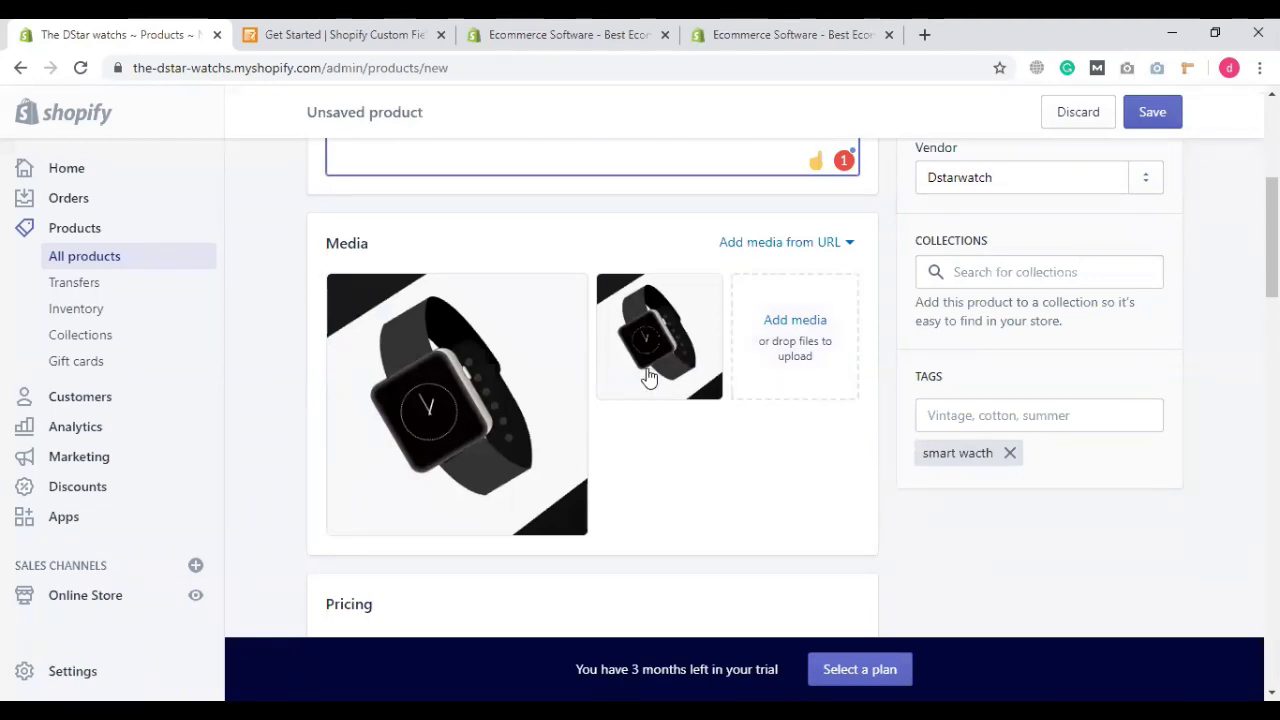
pyautogui.scroll(-3, 688, 392)
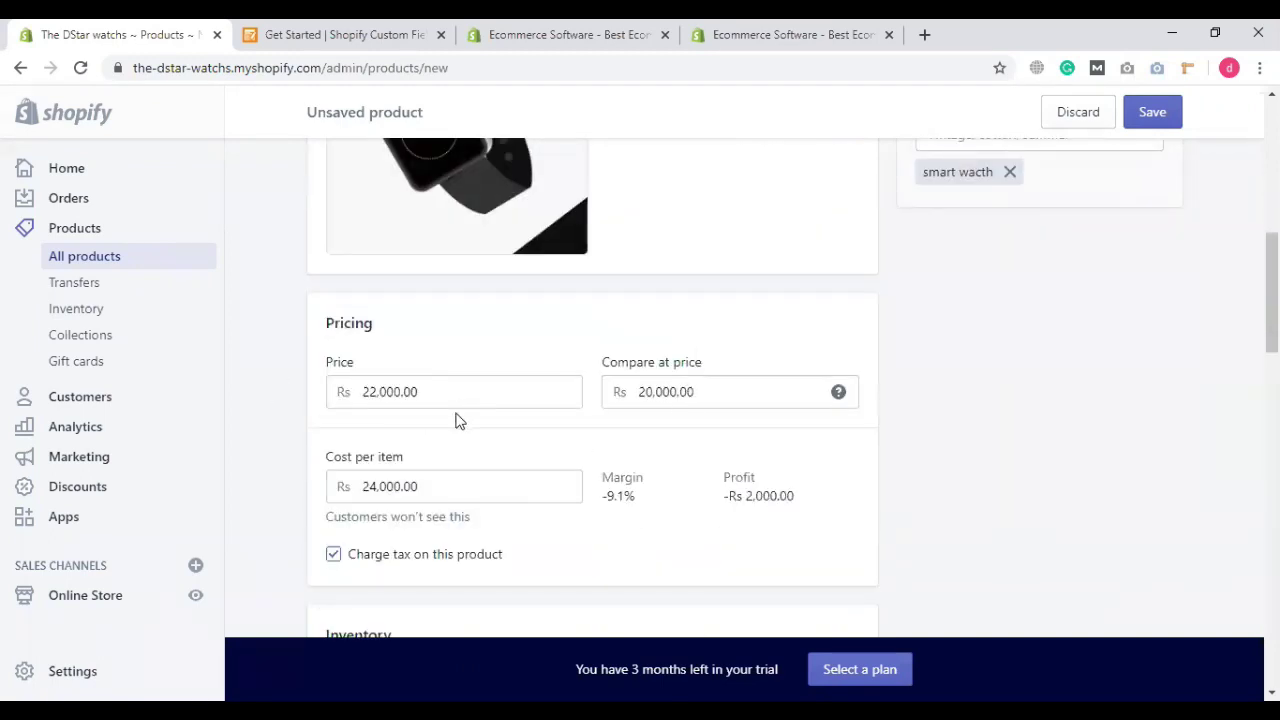
# Step: Switch quantity tracking off and back on in the product's inventory settings
pyautogui.scroll(-1, 456, 418)
pyautogui.scroll(-3, 456, 420)
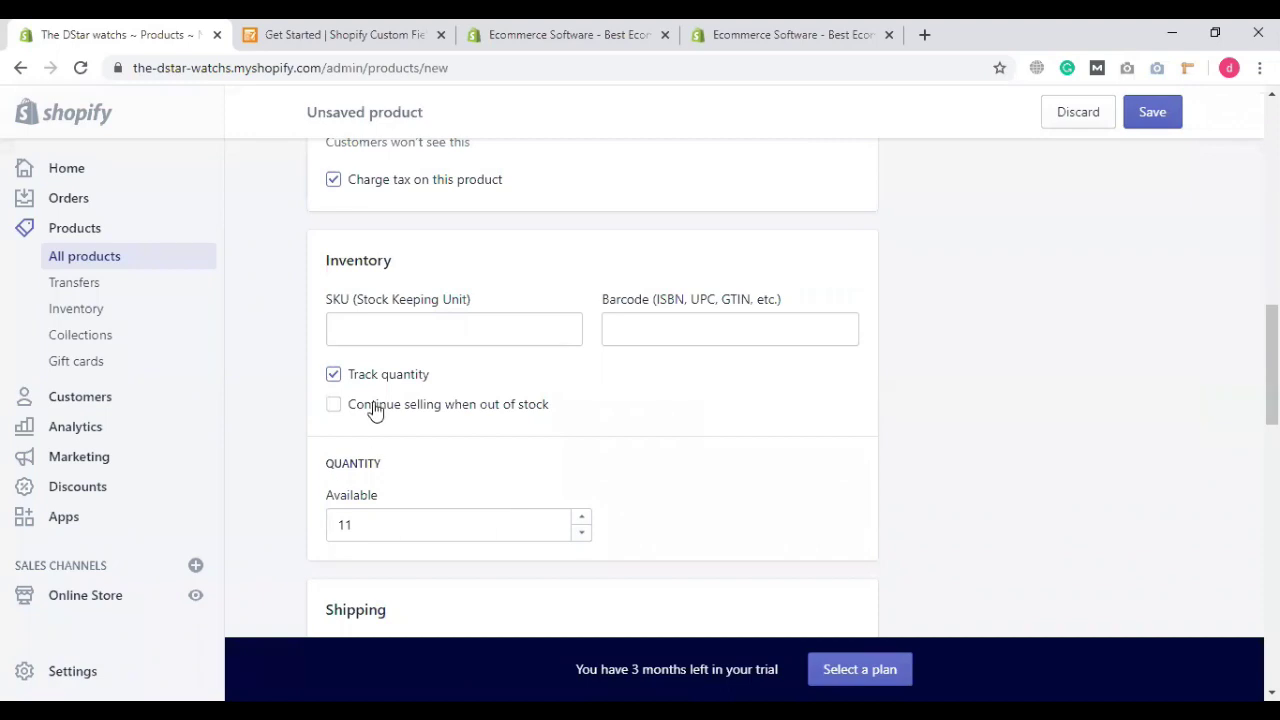
pyautogui.click(354, 378)
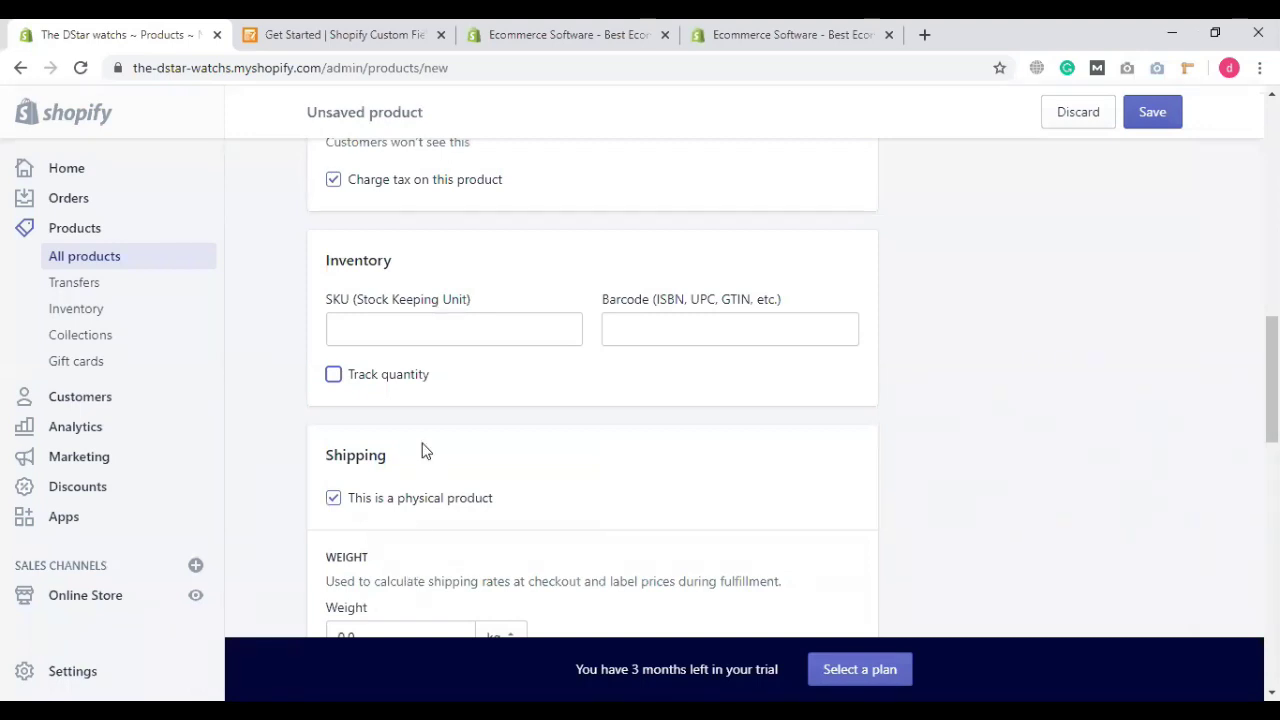
pyautogui.click(391, 377)
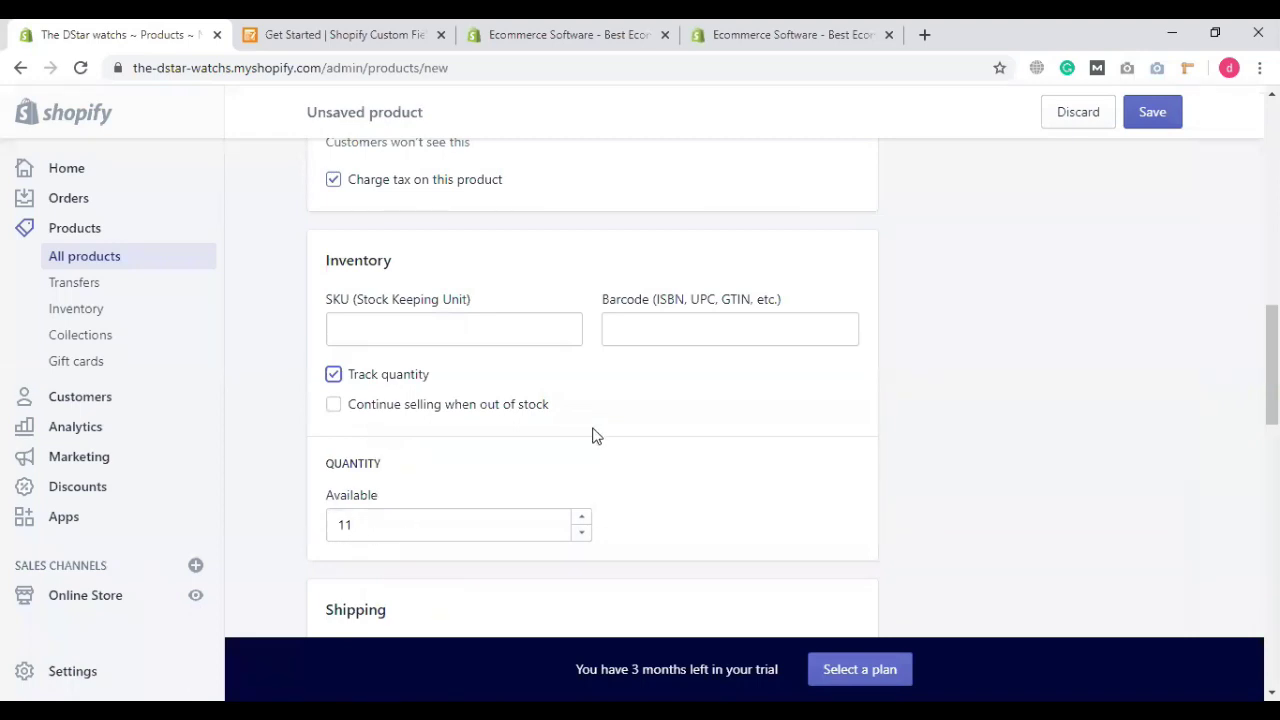
# Step: Review the product's shipping, customs and variant settings and save the Smart watch product
pyautogui.scroll(-1, 596, 436)
pyautogui.scroll(-2, 590, 440)
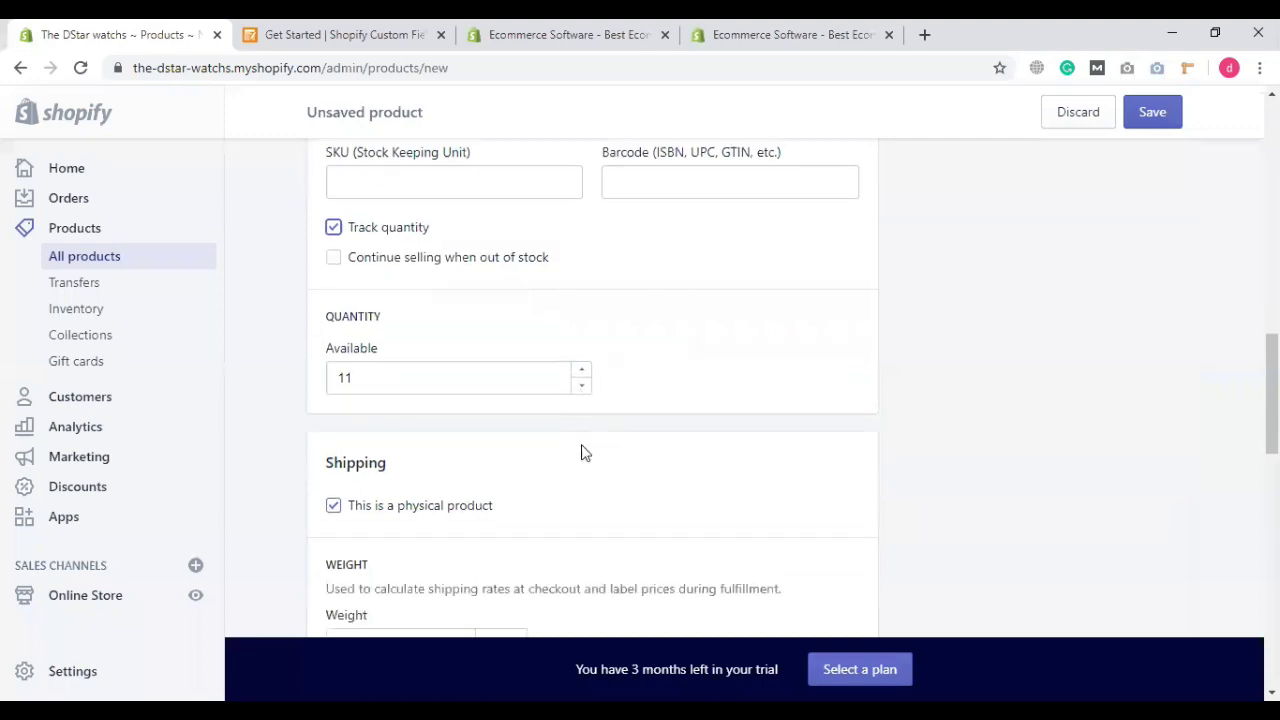
pyautogui.scroll(-1, 451, 466)
pyautogui.scroll(-1, 452, 468)
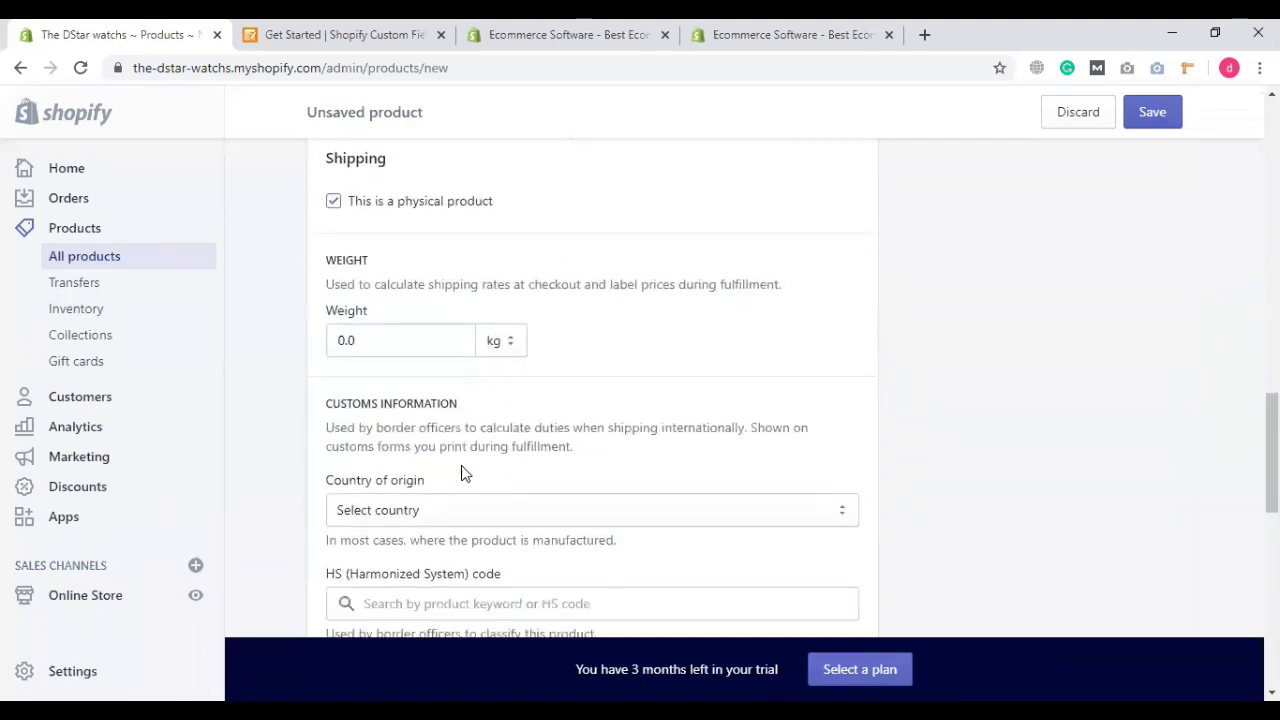
pyautogui.scroll(-4, 461, 472)
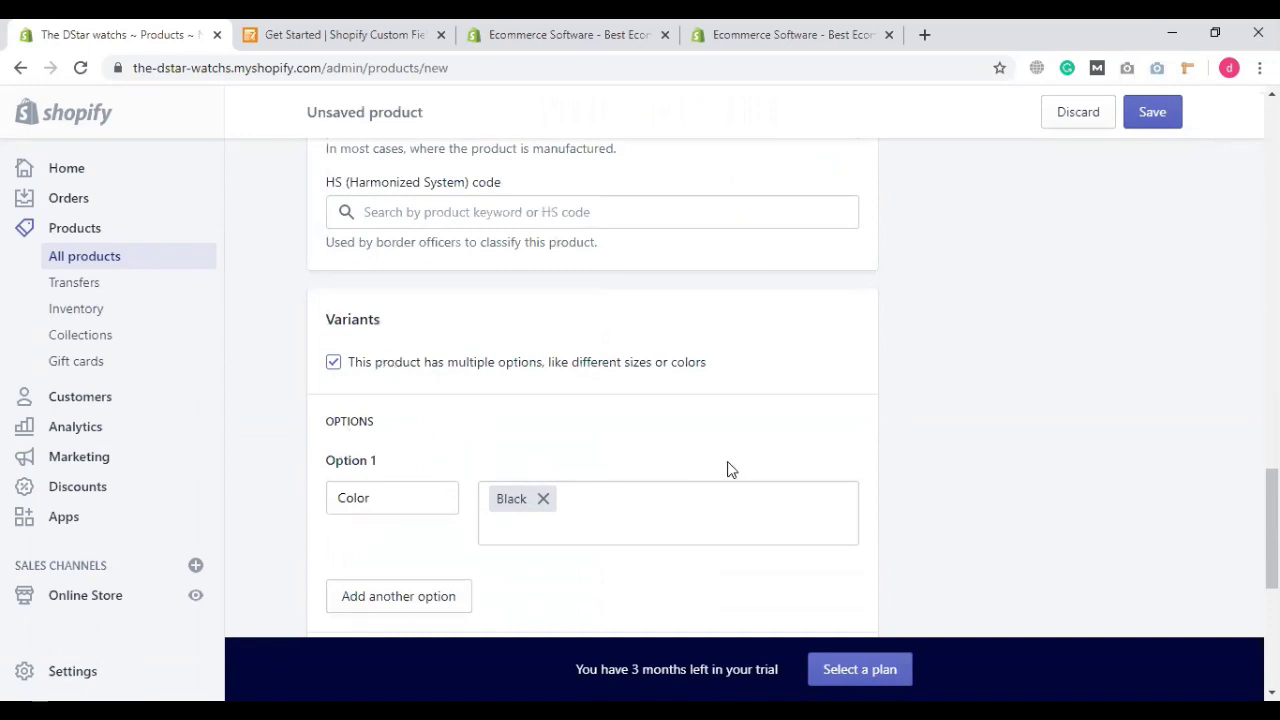
pyautogui.scroll(-2, 451, 457)
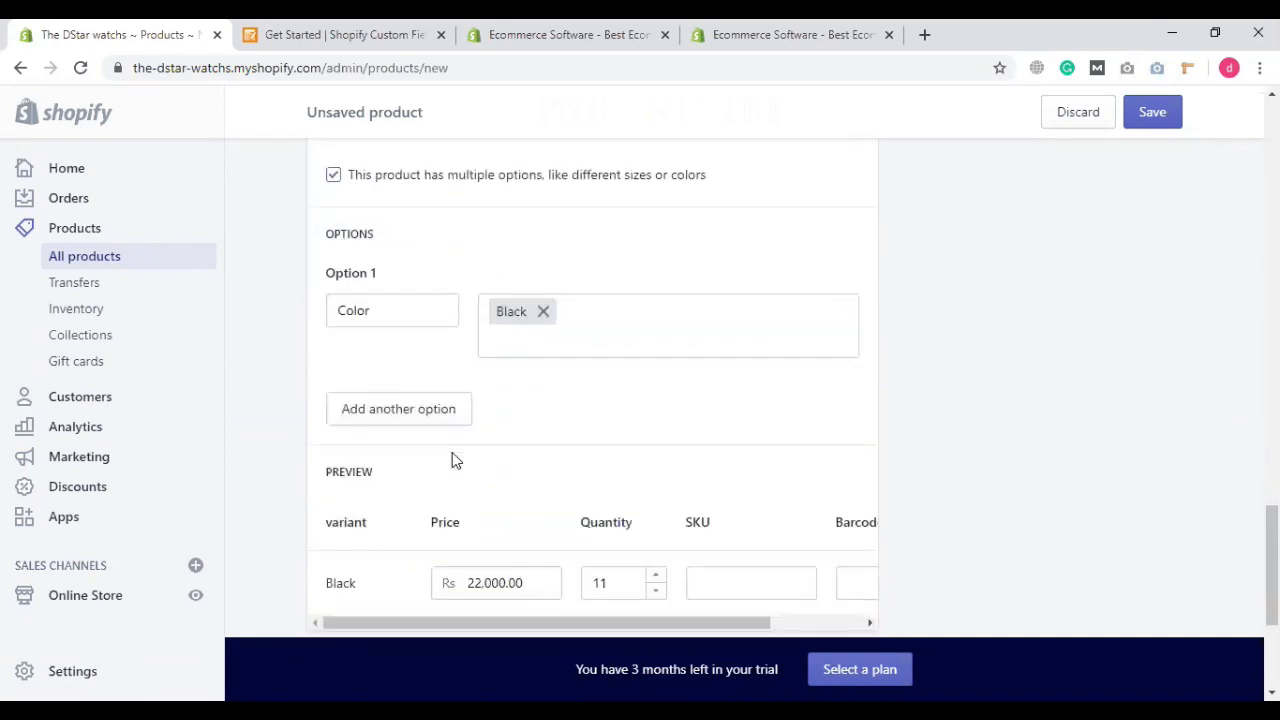
pyautogui.scroll(18, 791, 366)
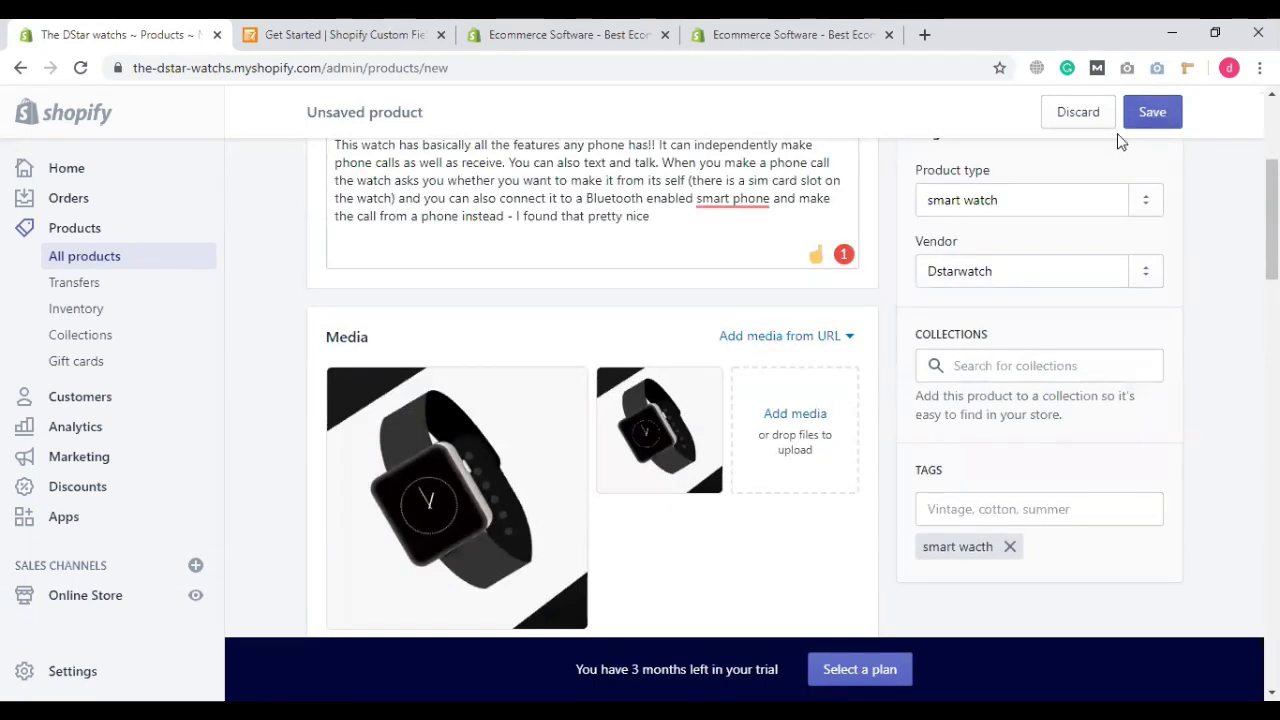
pyautogui.click(1138, 116)
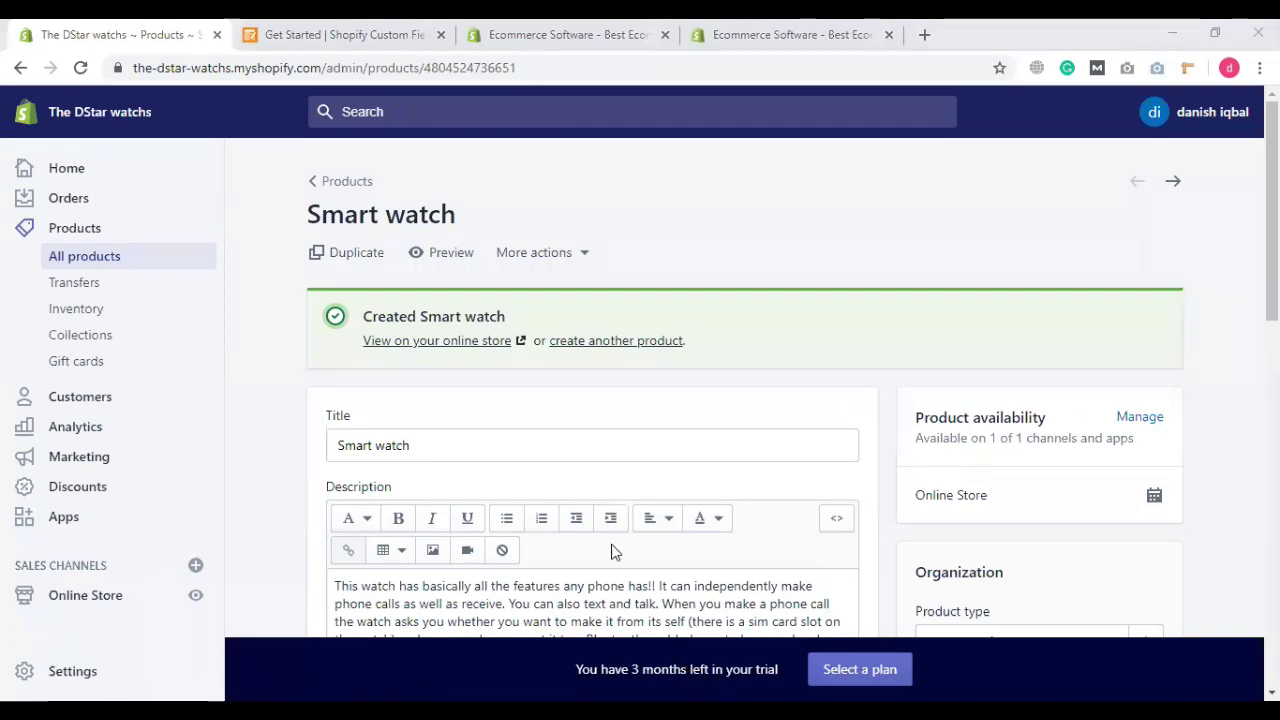
# Step: Look over the saved Smart watch product's description, media and variants, and open the store's collections list
pyautogui.scroll(-1, 612, 550)
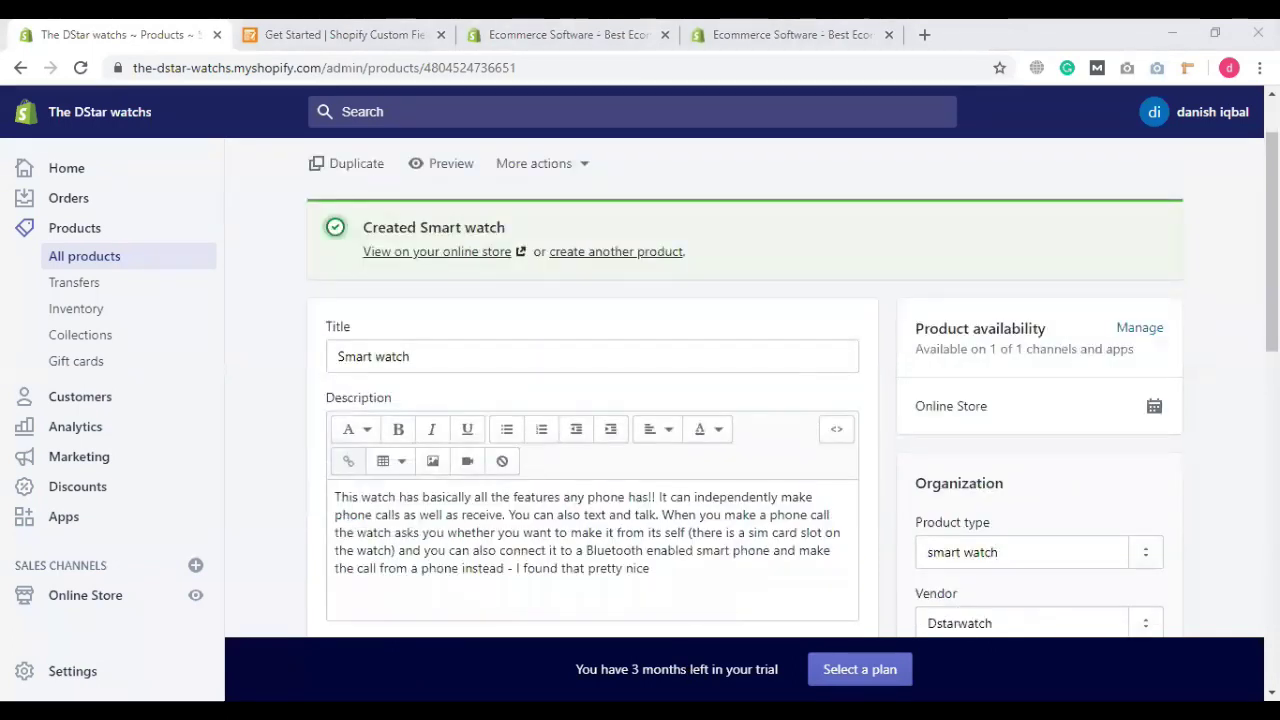
pyautogui.scroll(1, 866, 400)
pyautogui.scroll(-3, 884, 392)
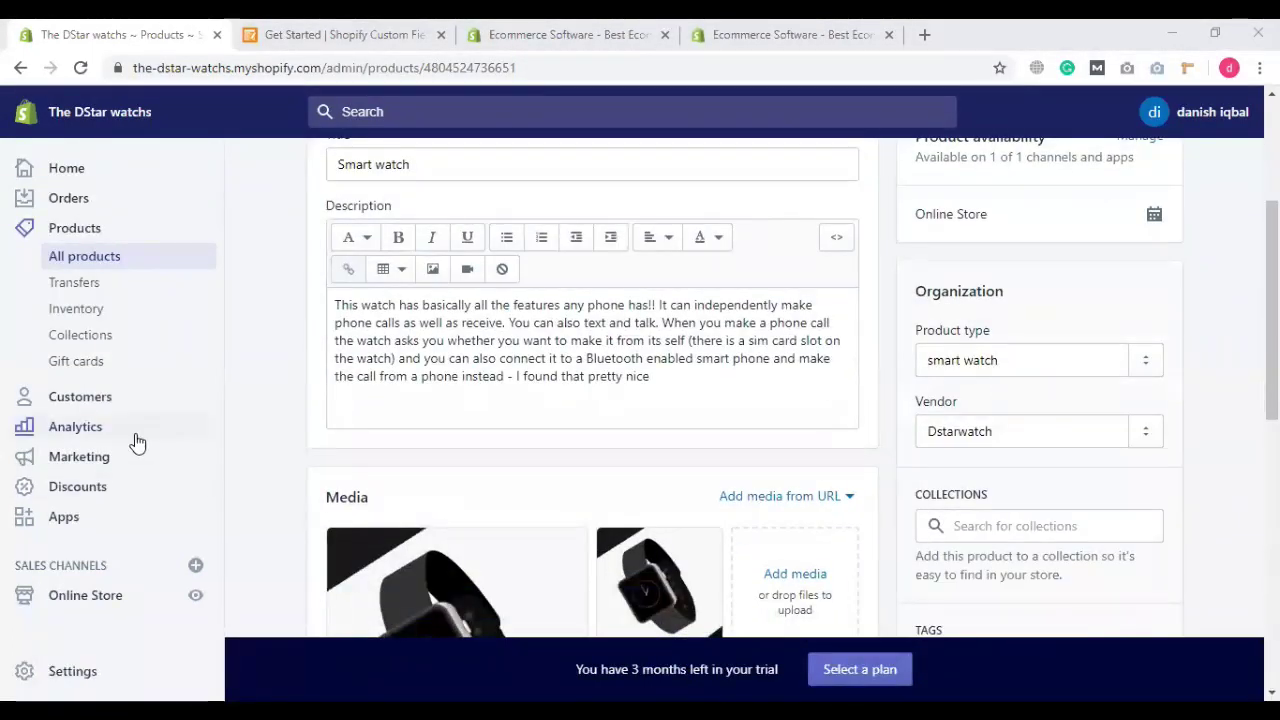
pyautogui.scroll(-3, 689, 457)
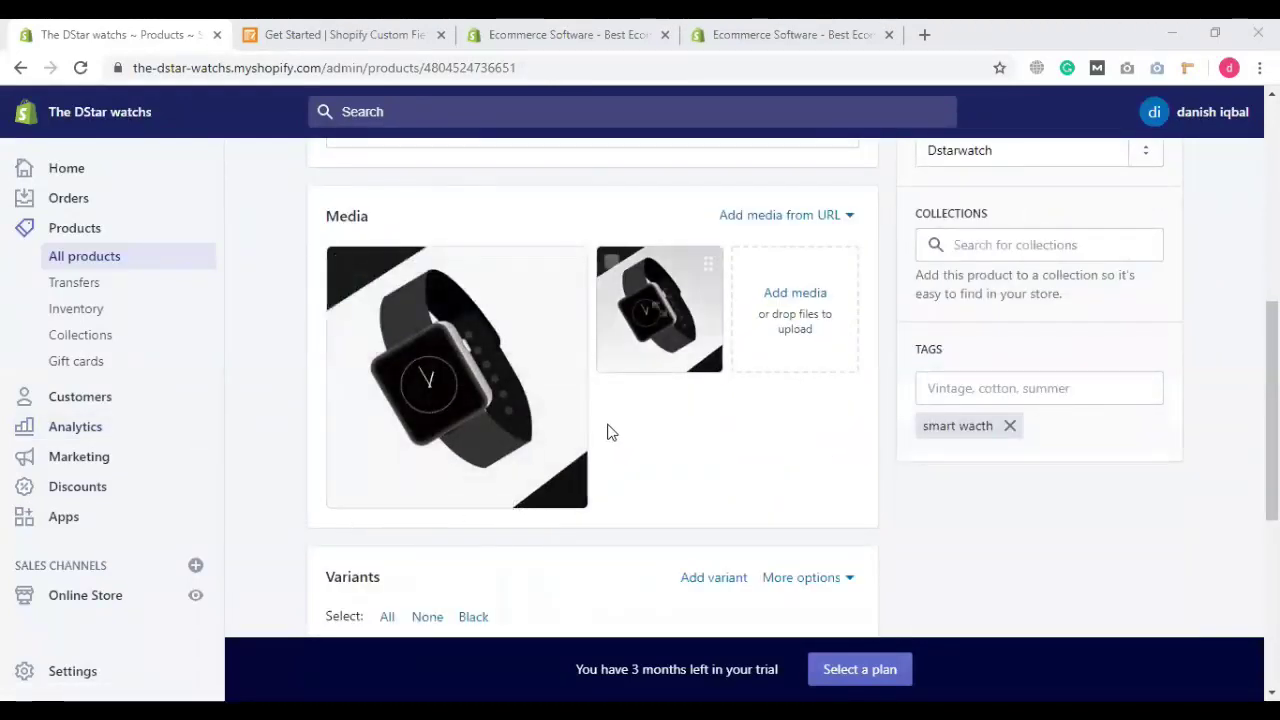
pyautogui.scroll(-2, 609, 440)
pyautogui.scroll(4, 589, 423)
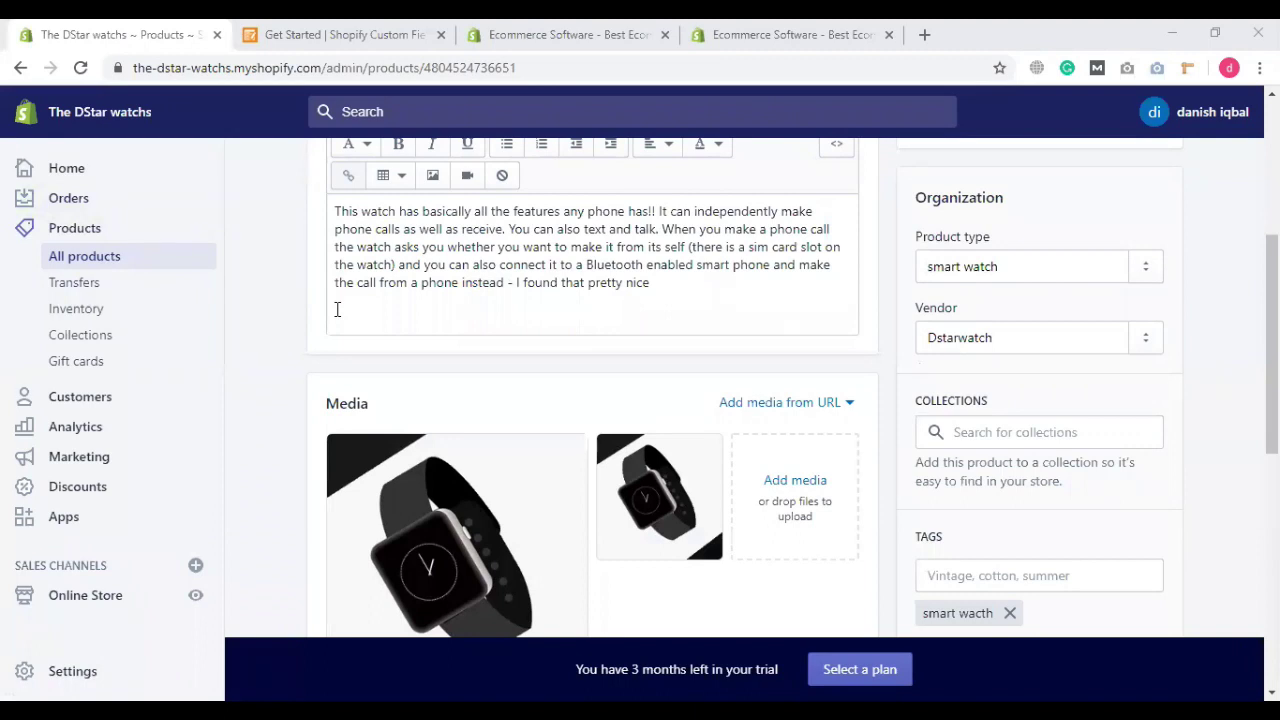
pyautogui.click(89, 345)
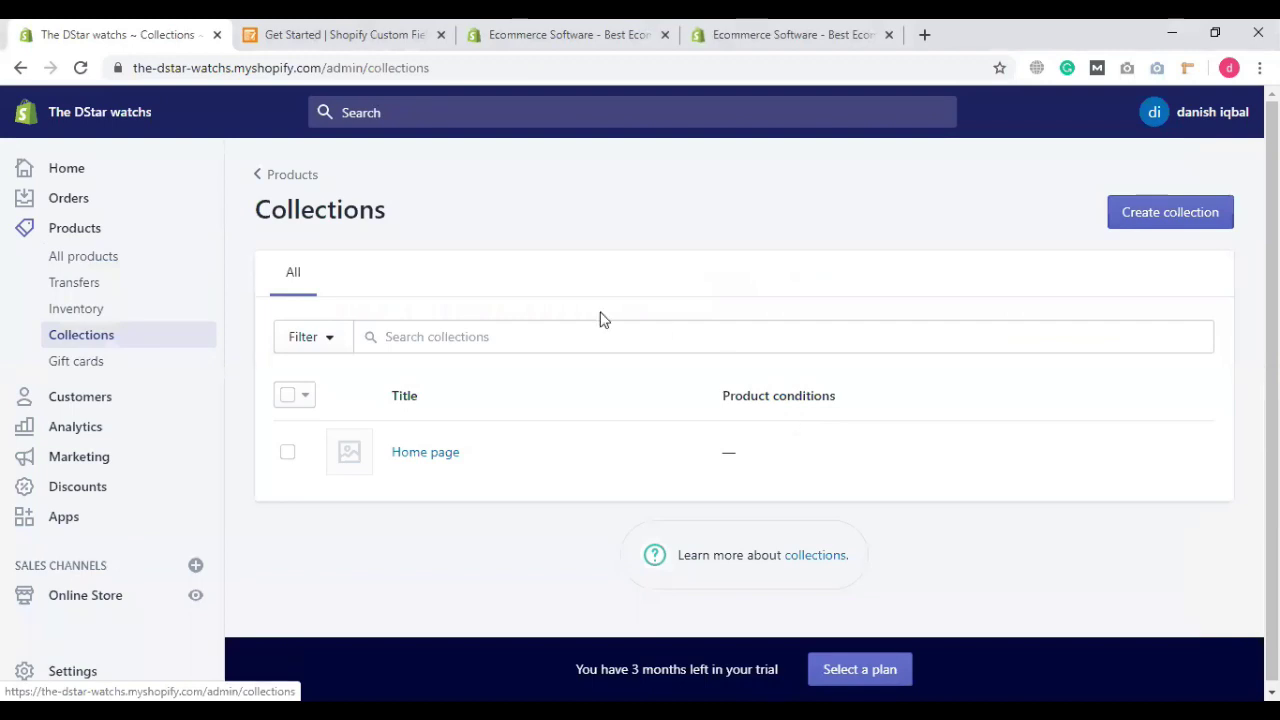
# Step: Start a new collection and title it "Smart Watch"
pyautogui.click(544, 338)
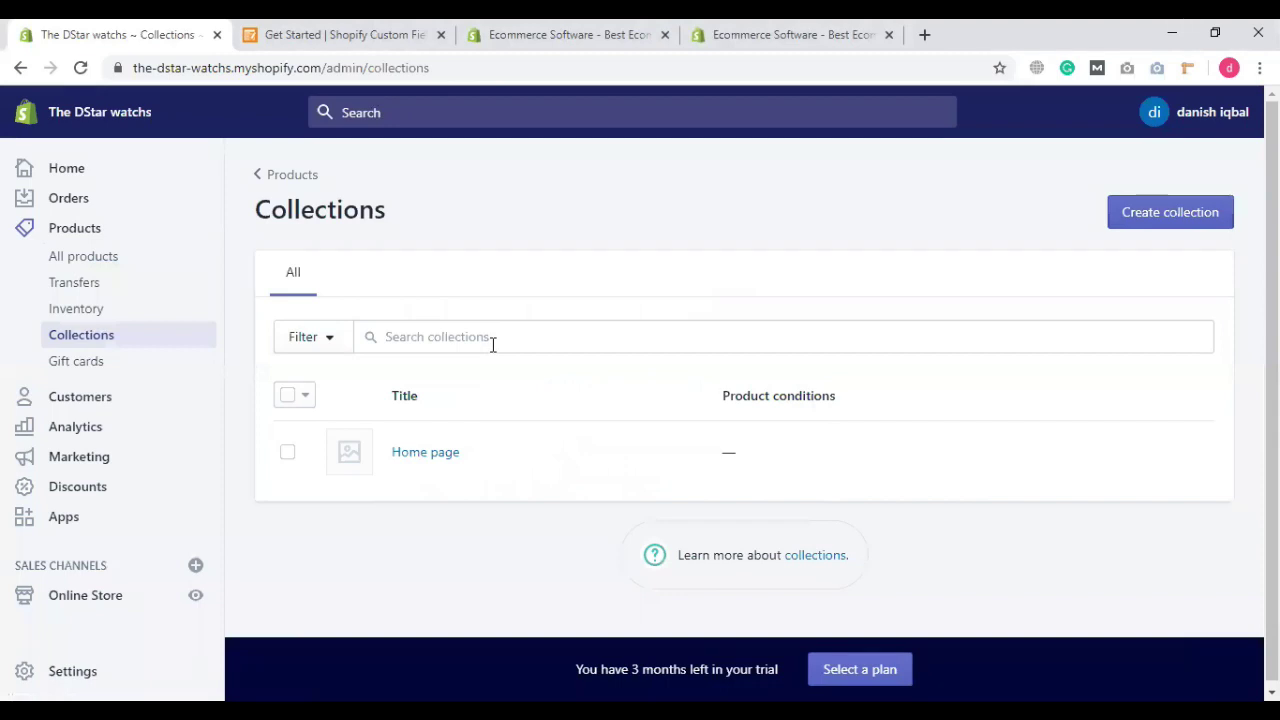
pyautogui.click(1160, 218)
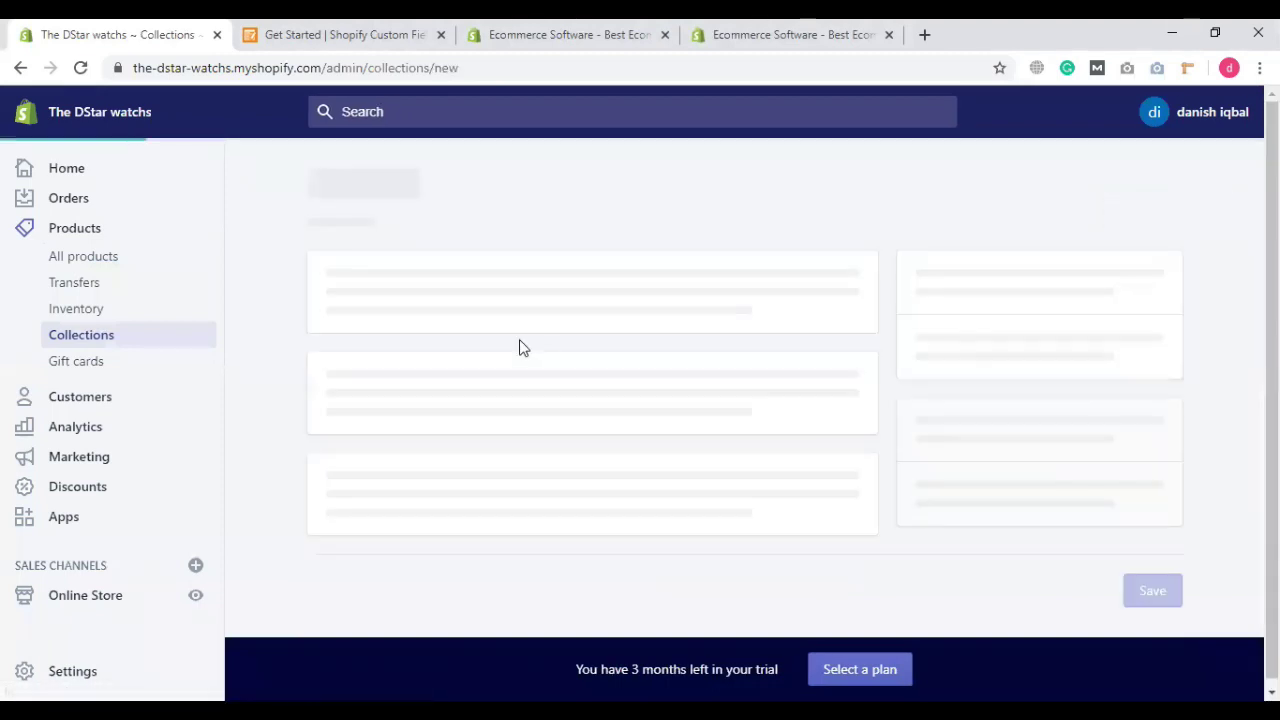
pyautogui.click(466, 299)
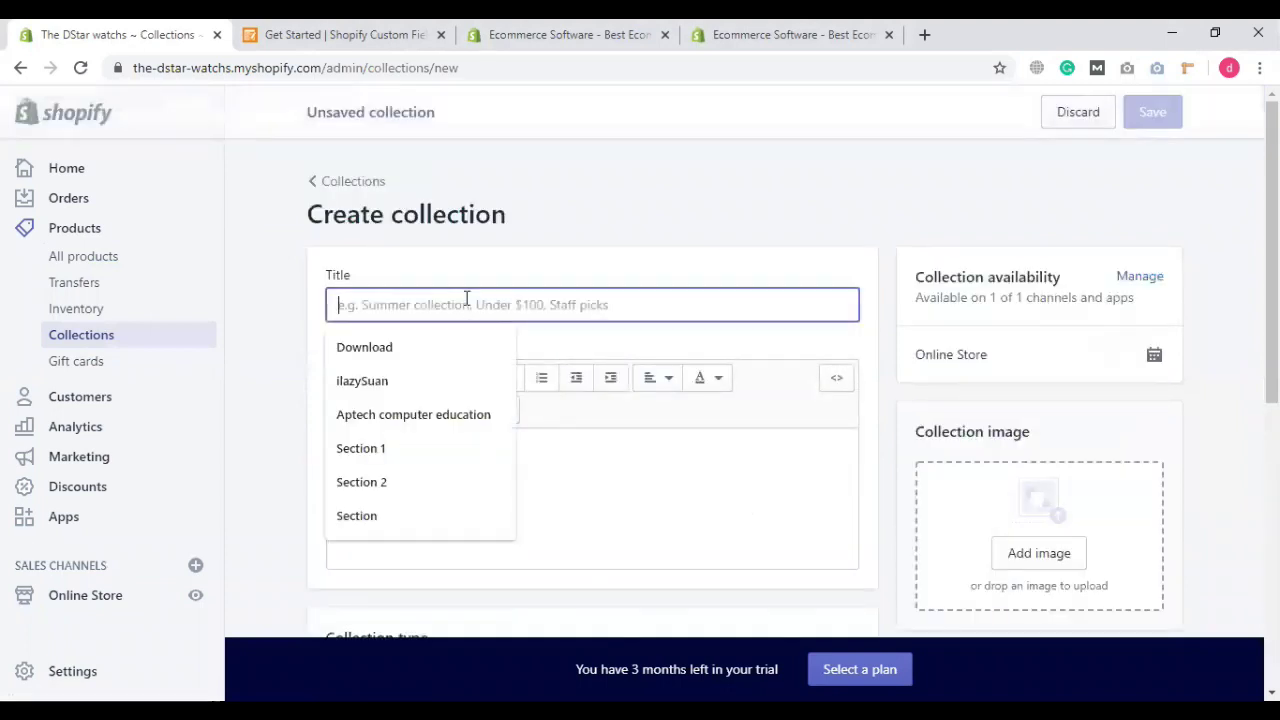
pyautogui.write('Sm')
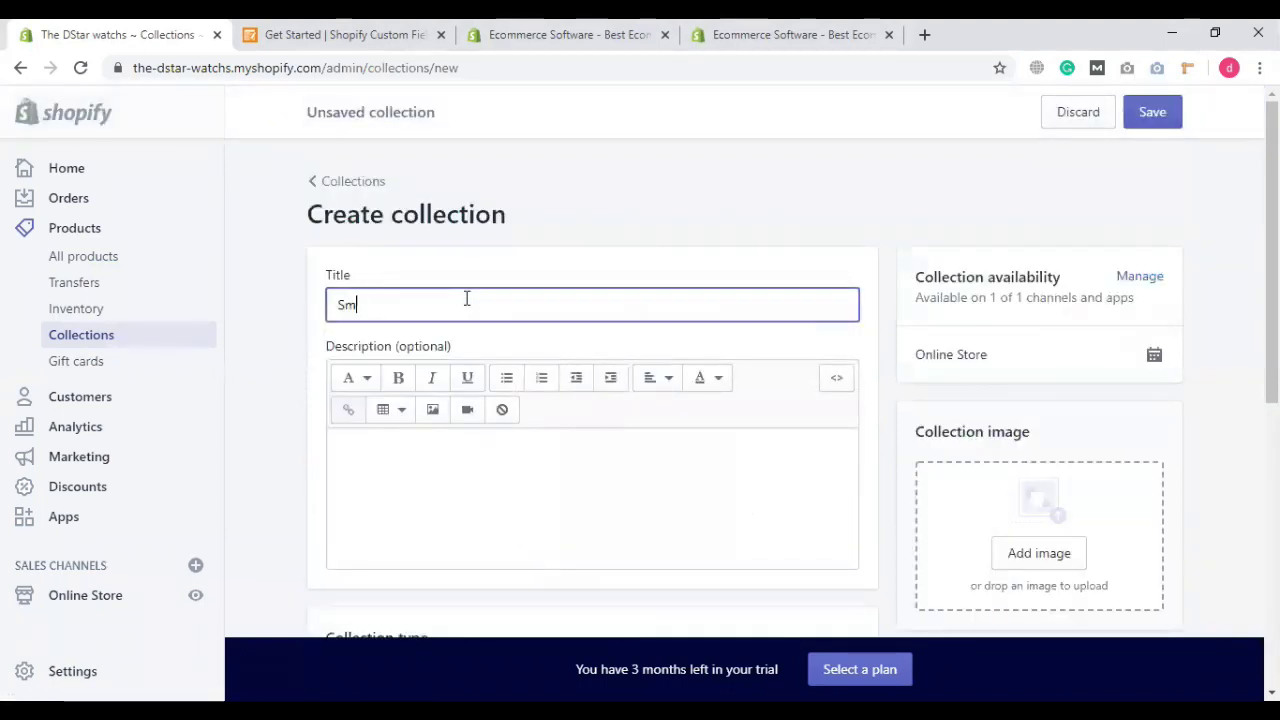
pyautogui.write('art Watch')
# Step: Try the Manual collection type, switch to Automated and add a second product tag condition
pyautogui.scroll(-3, 536, 438)
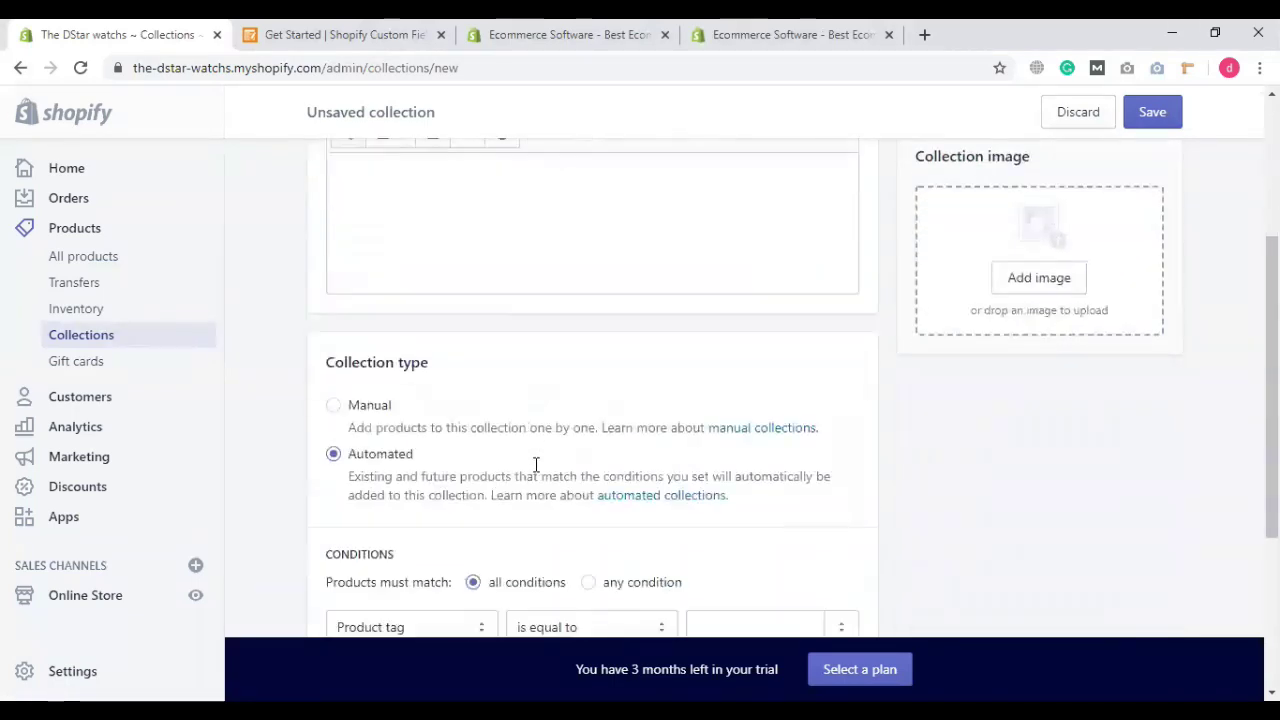
pyautogui.click(372, 412)
pyautogui.scroll(-1, 449, 376)
pyautogui.scroll(2, 390, 553)
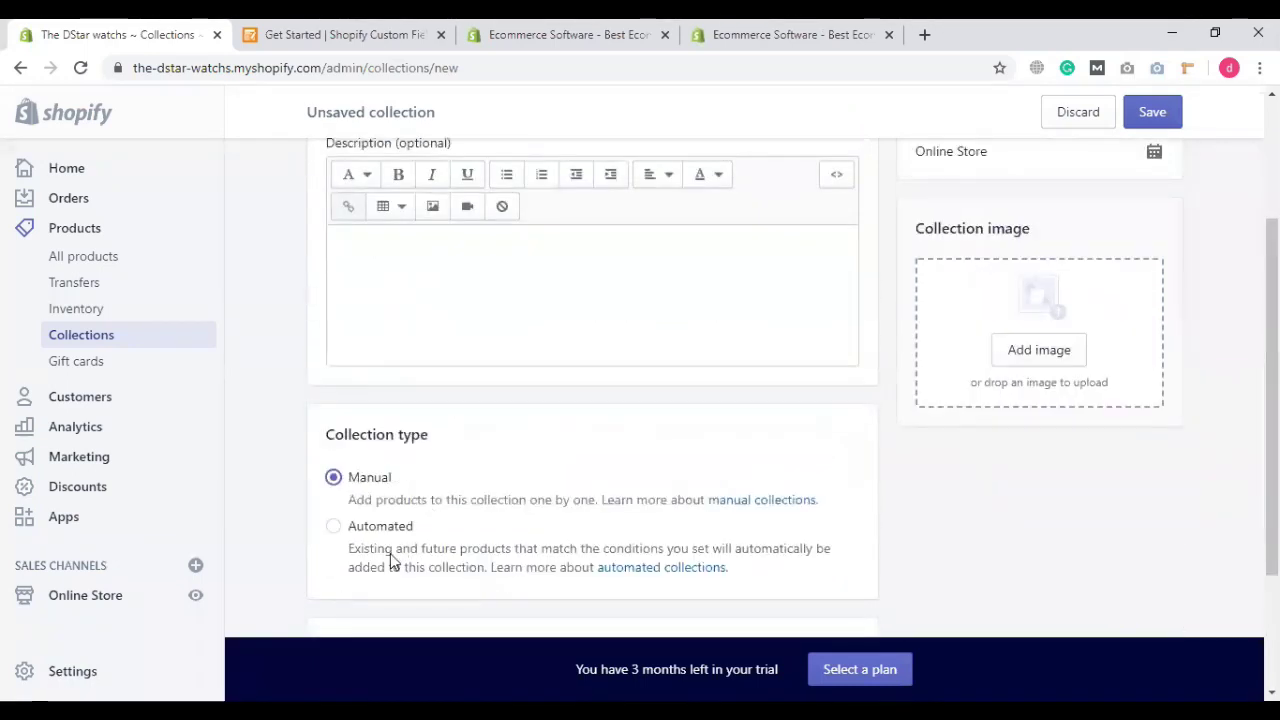
pyautogui.click(388, 528)
pyautogui.scroll(-4, 488, 509)
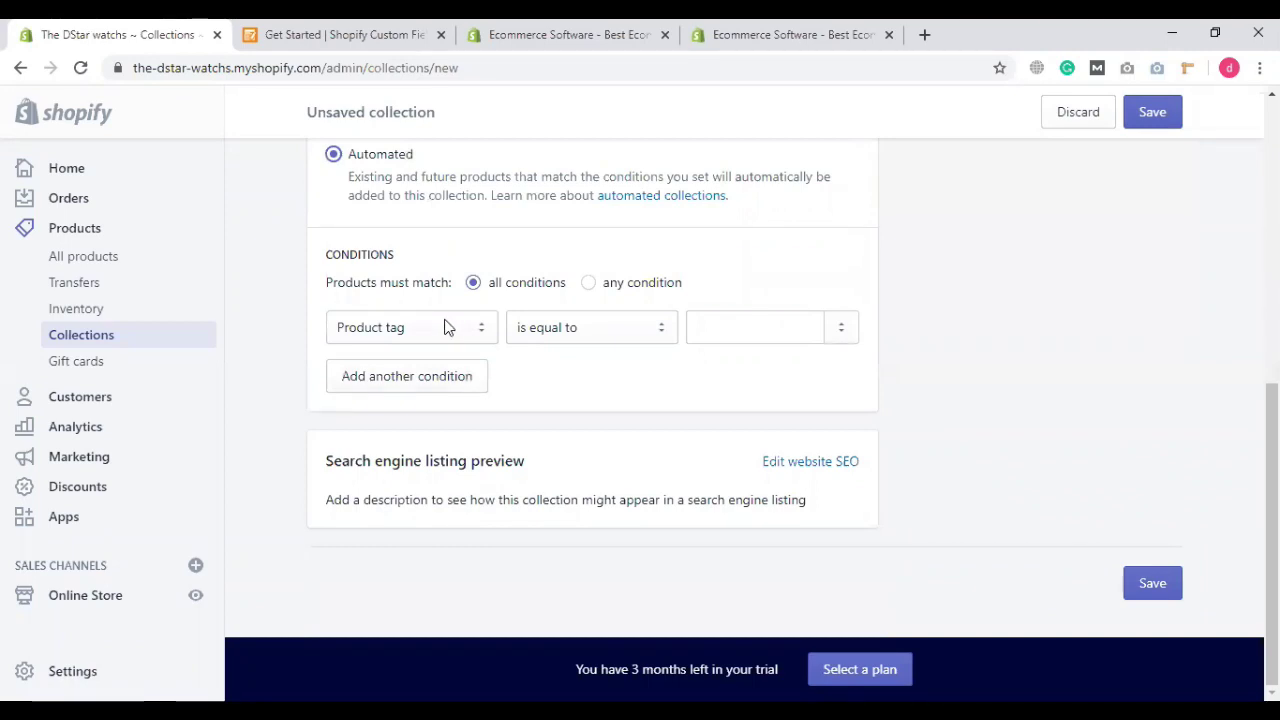
pyautogui.click(454, 397)
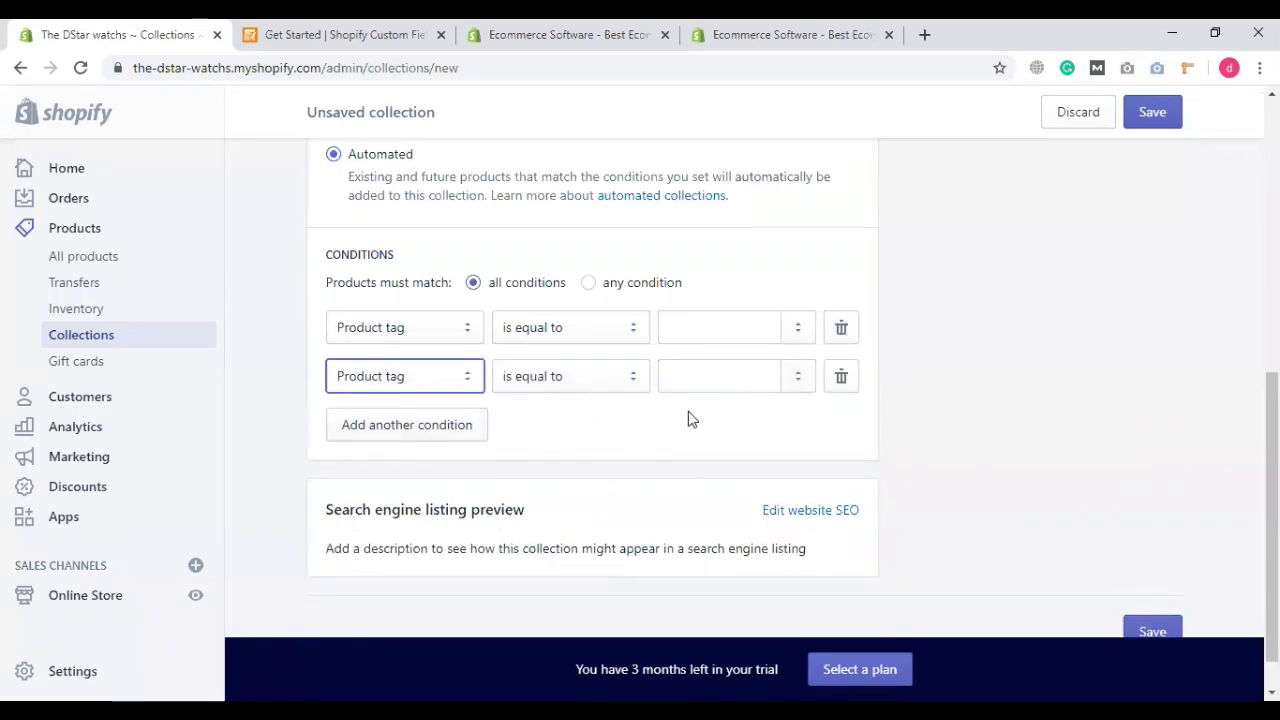
# Step: Set the Smart Watch collection's type to Manual, leave the description empty and save the collection
pyautogui.scroll(2, 600, 390)
pyautogui.click(364, 293)
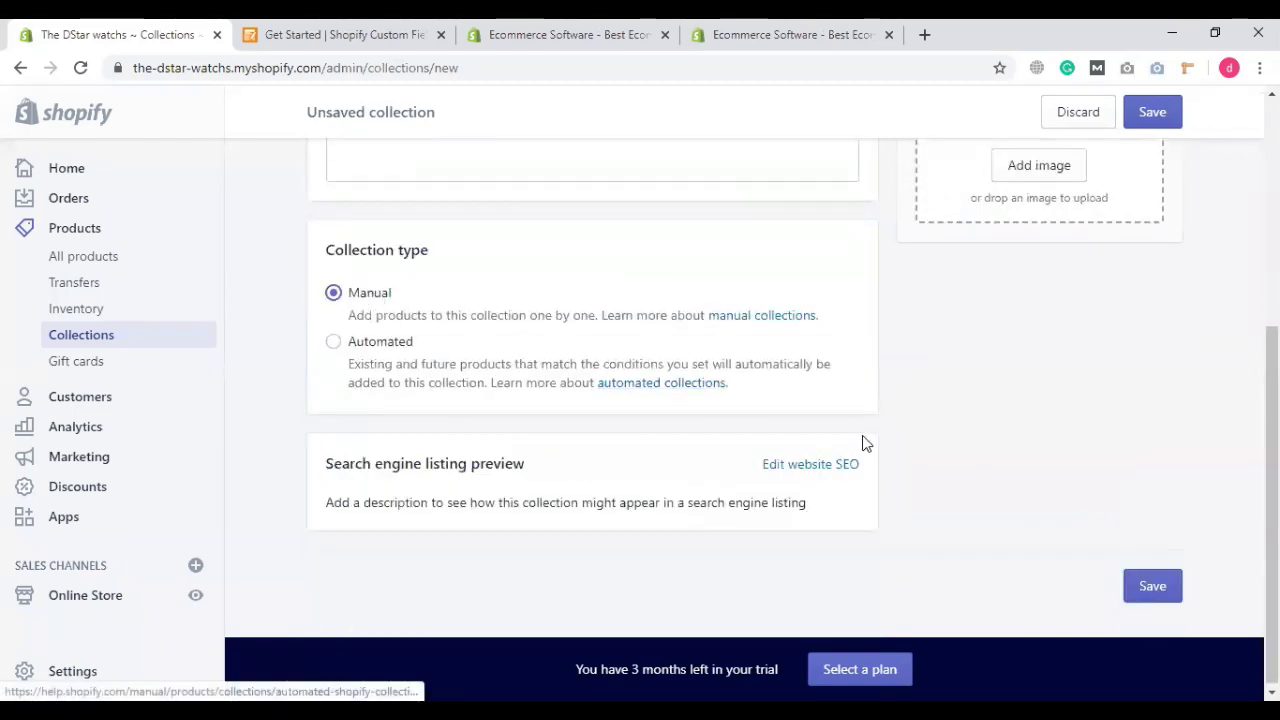
pyautogui.scroll(2, 590, 463)
pyautogui.scroll(2, 594, 463)
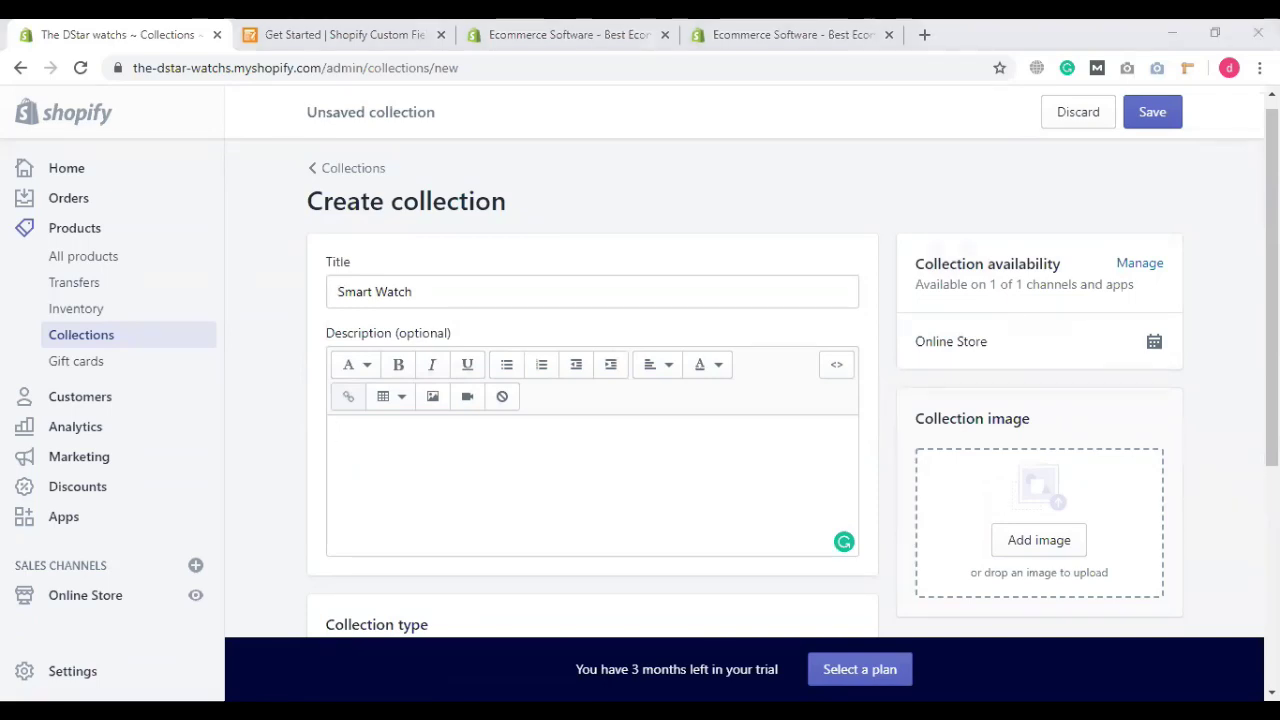
pyautogui.scroll(1, 1169, 283)
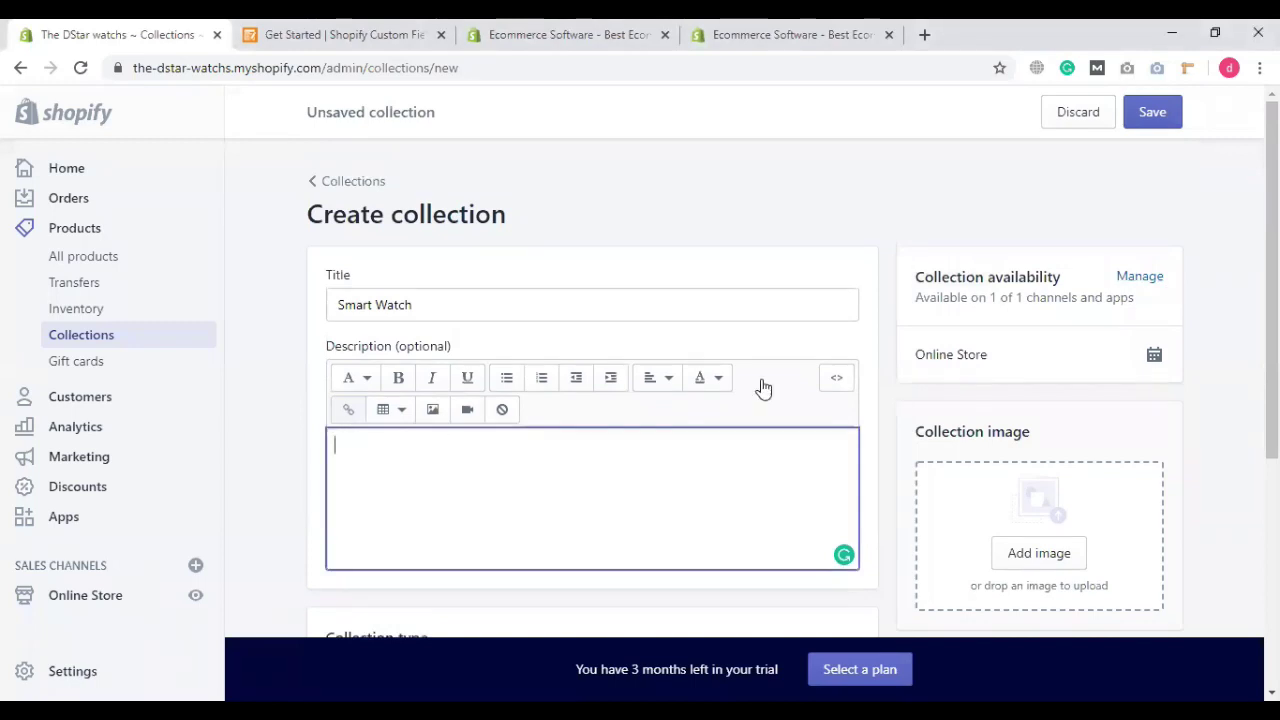
pyautogui.scroll(-2, 1014, 363)
pyautogui.scroll(2, 1038, 255)
pyautogui.scroll(-2, 1071, 426)
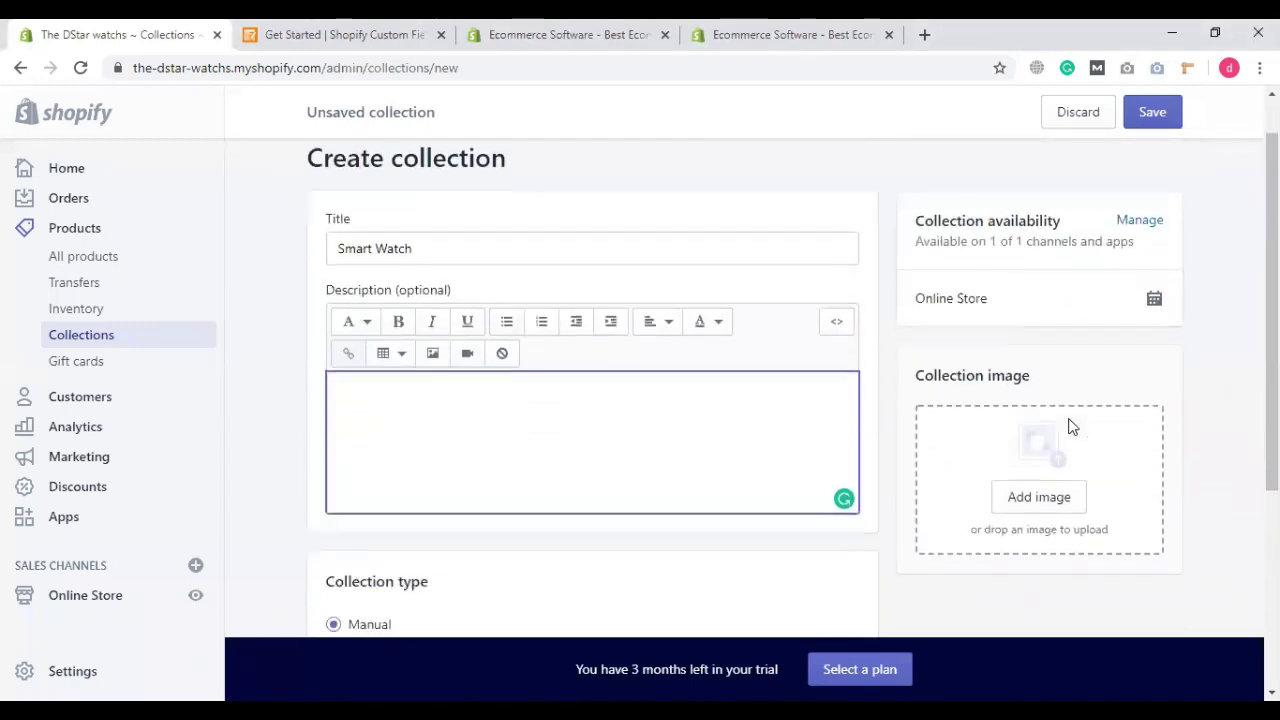
pyautogui.scroll(2, 1049, 417)
pyautogui.click(456, 437)
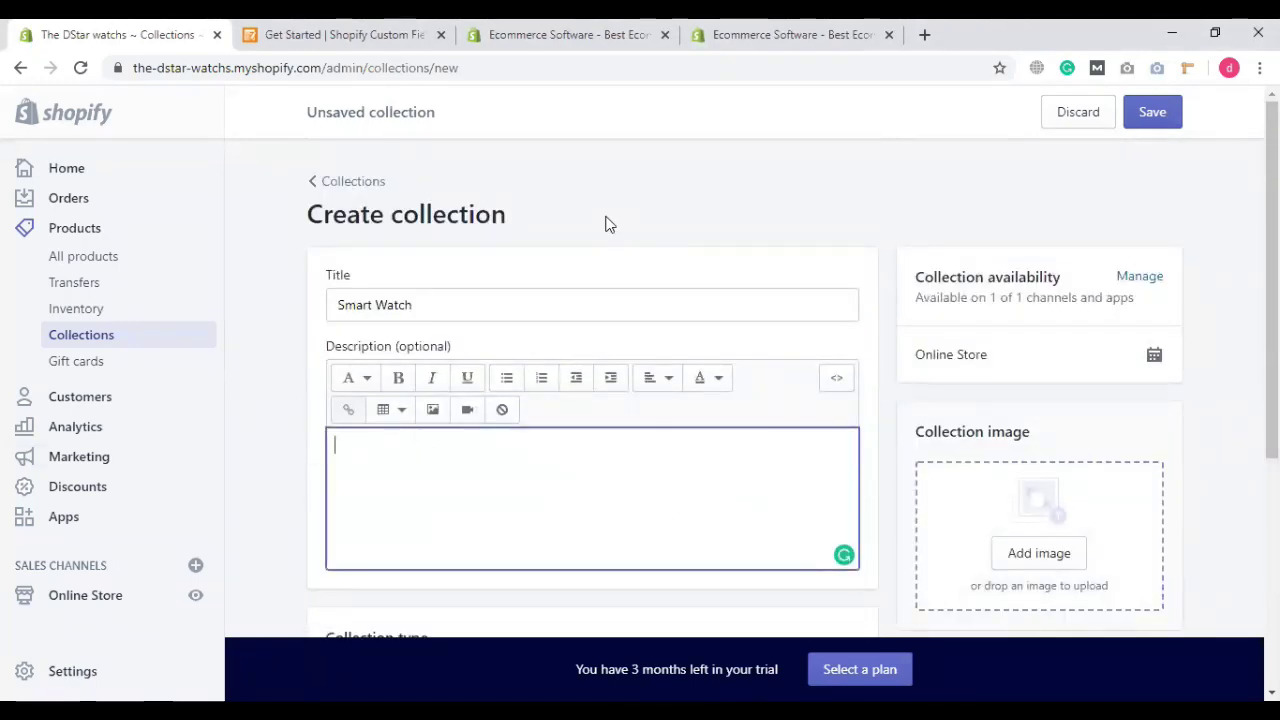
pyautogui.hotkey('ctrl', 's')
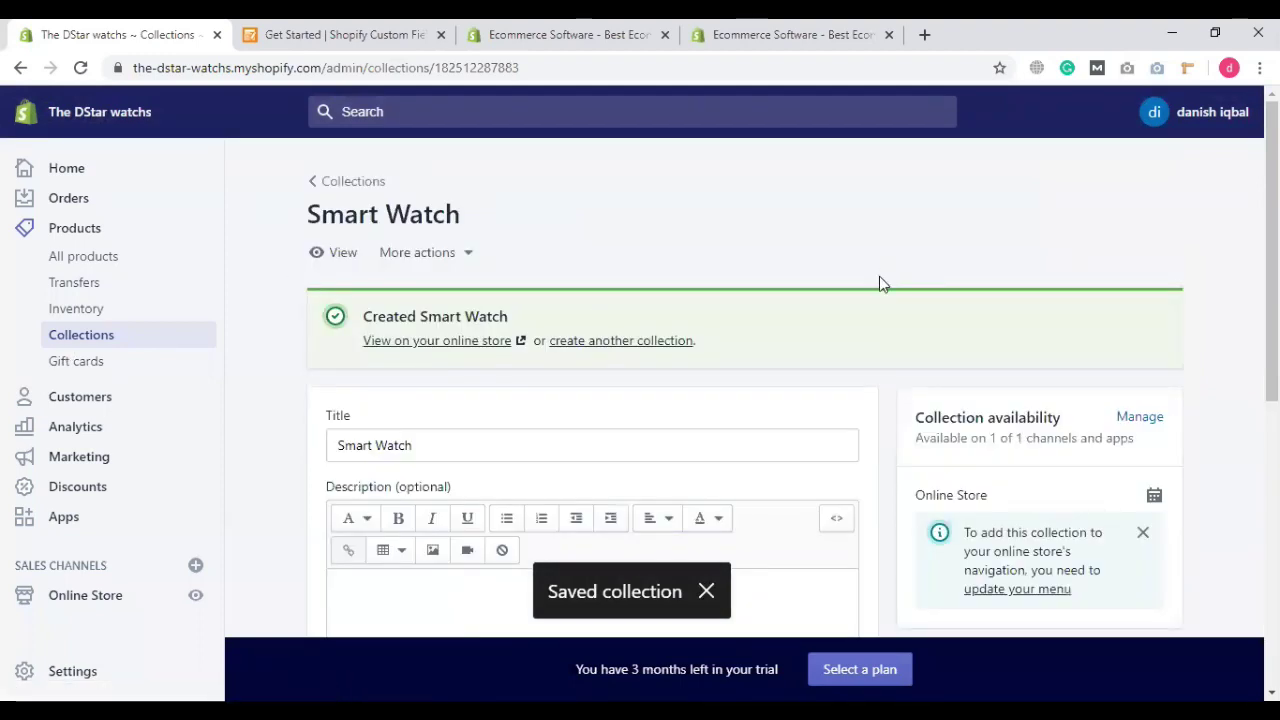
# Step: Create another collection titled "Smart watch black" and save it
pyautogui.click(661, 342)
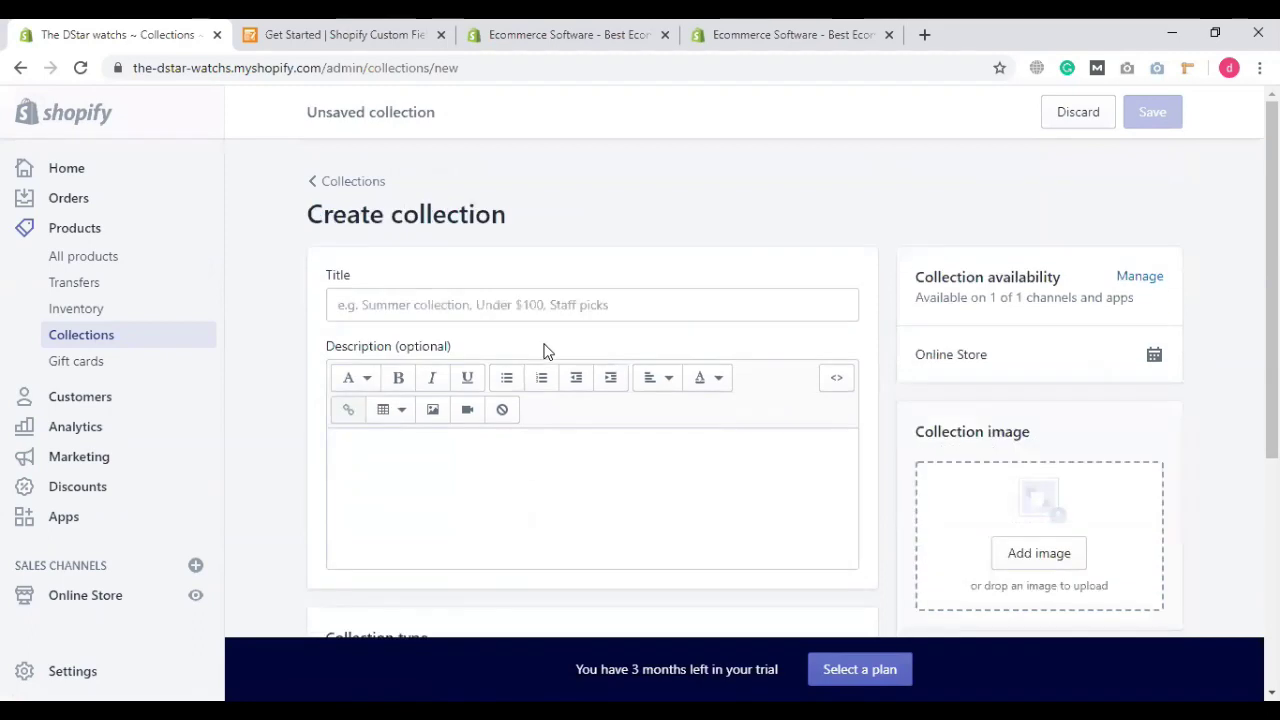
pyautogui.click(450, 310)
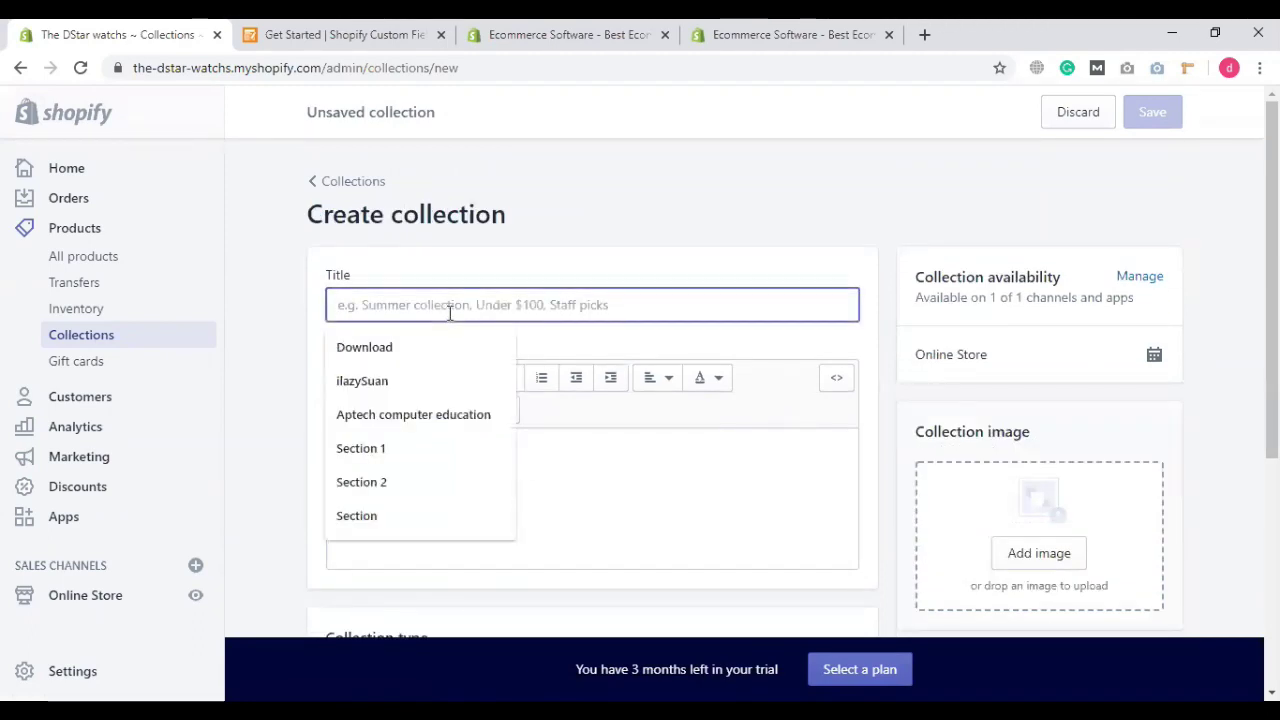
pyautogui.write('Smart w')
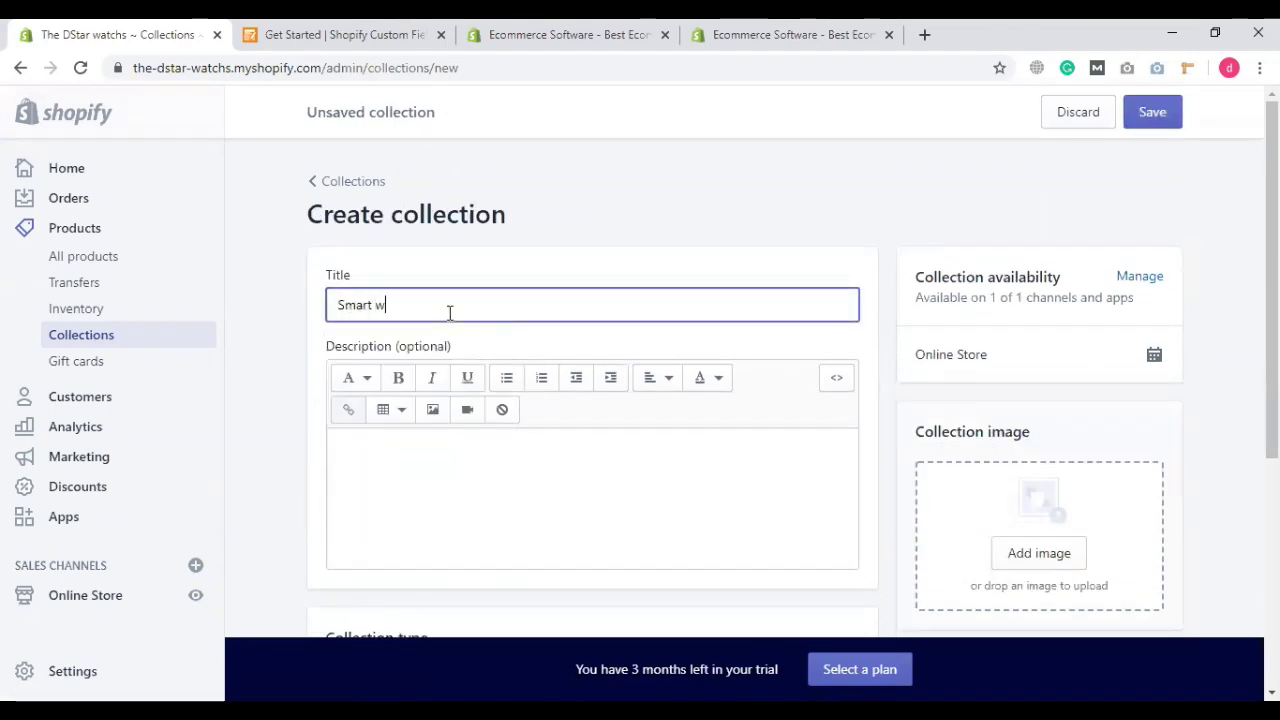
pyautogui.write('acth')
pyautogui.write('k')
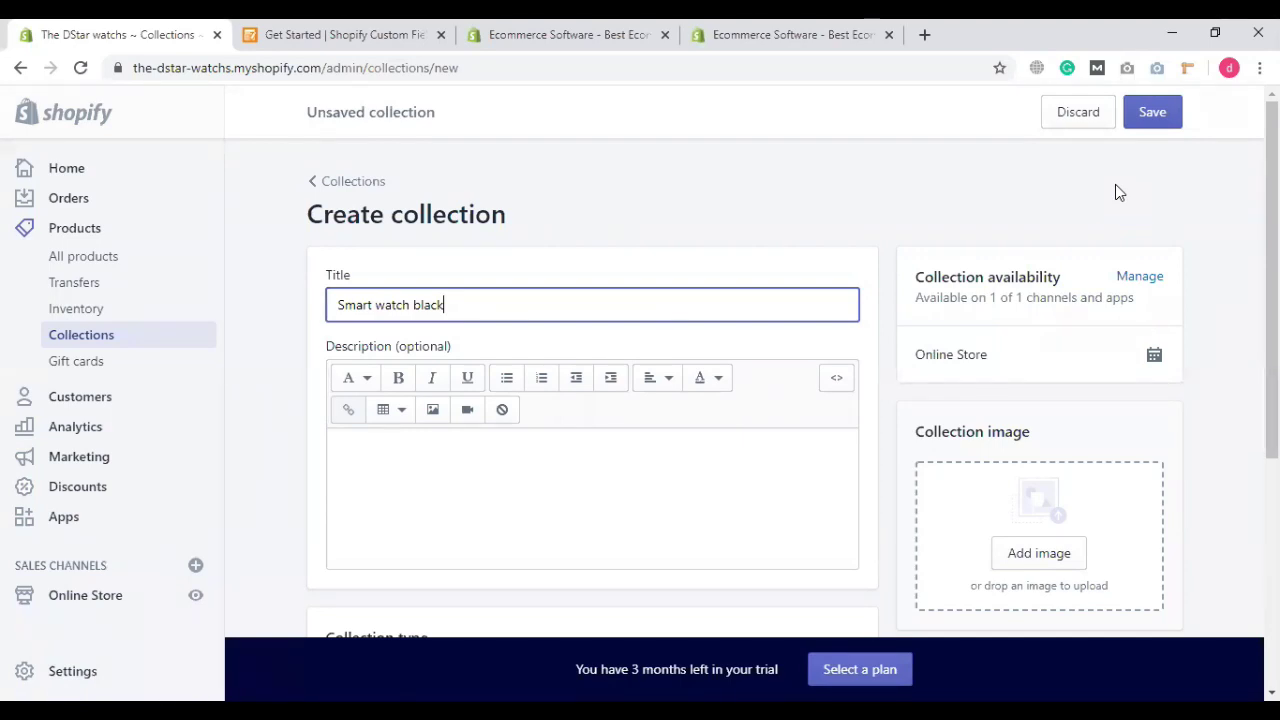
pyautogui.click(1152, 112)
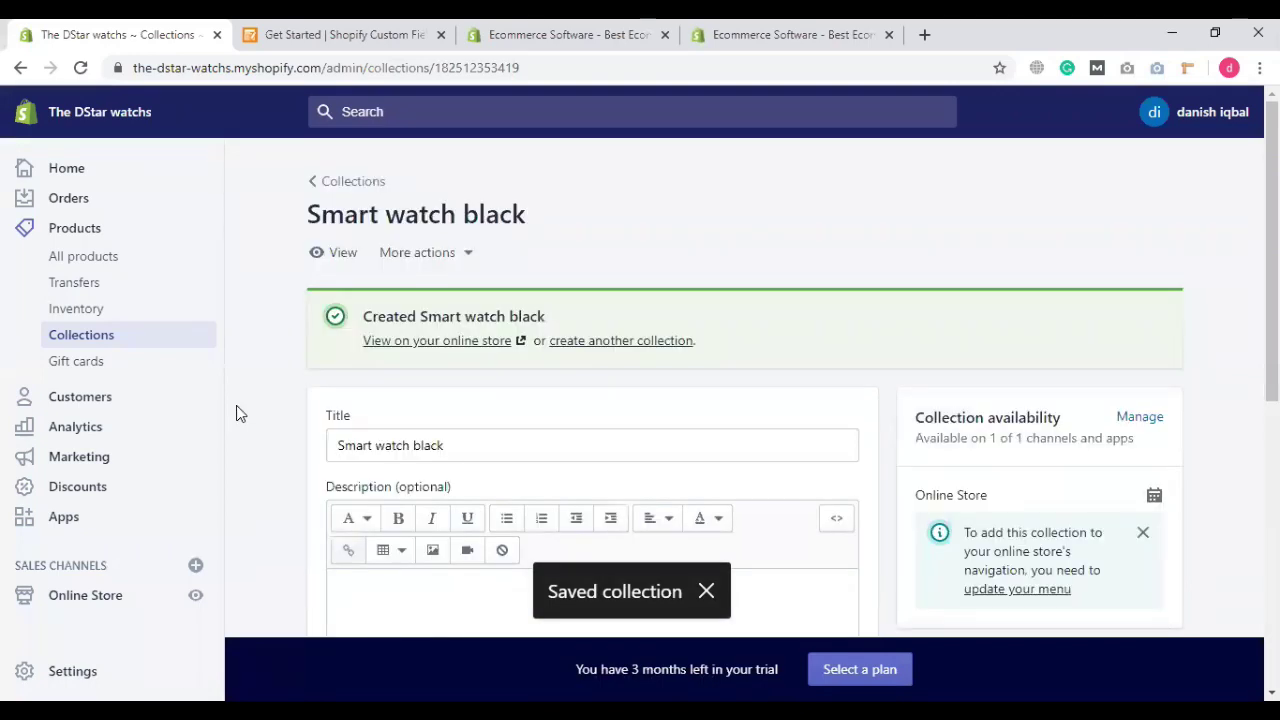
# Step: Create another collection titled "Digital watch" and save it
pyautogui.click(612, 341)
pyautogui.click(453, 305)
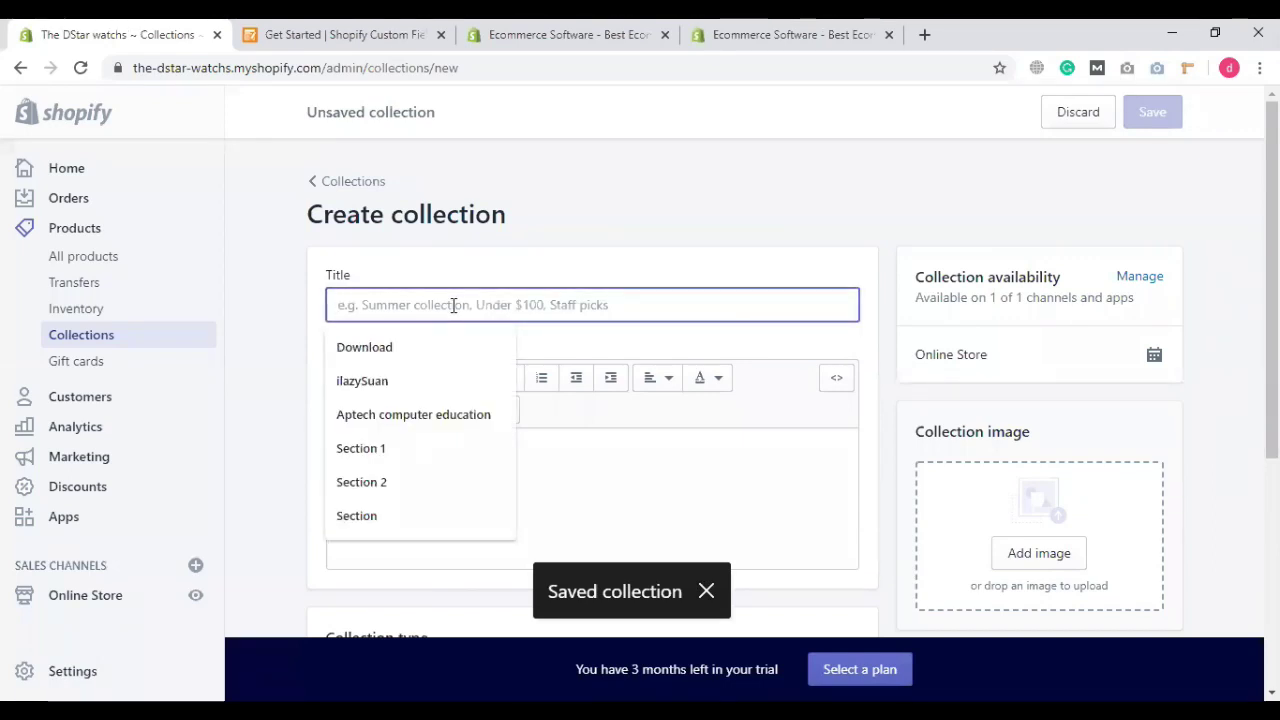
pyautogui.write('D')
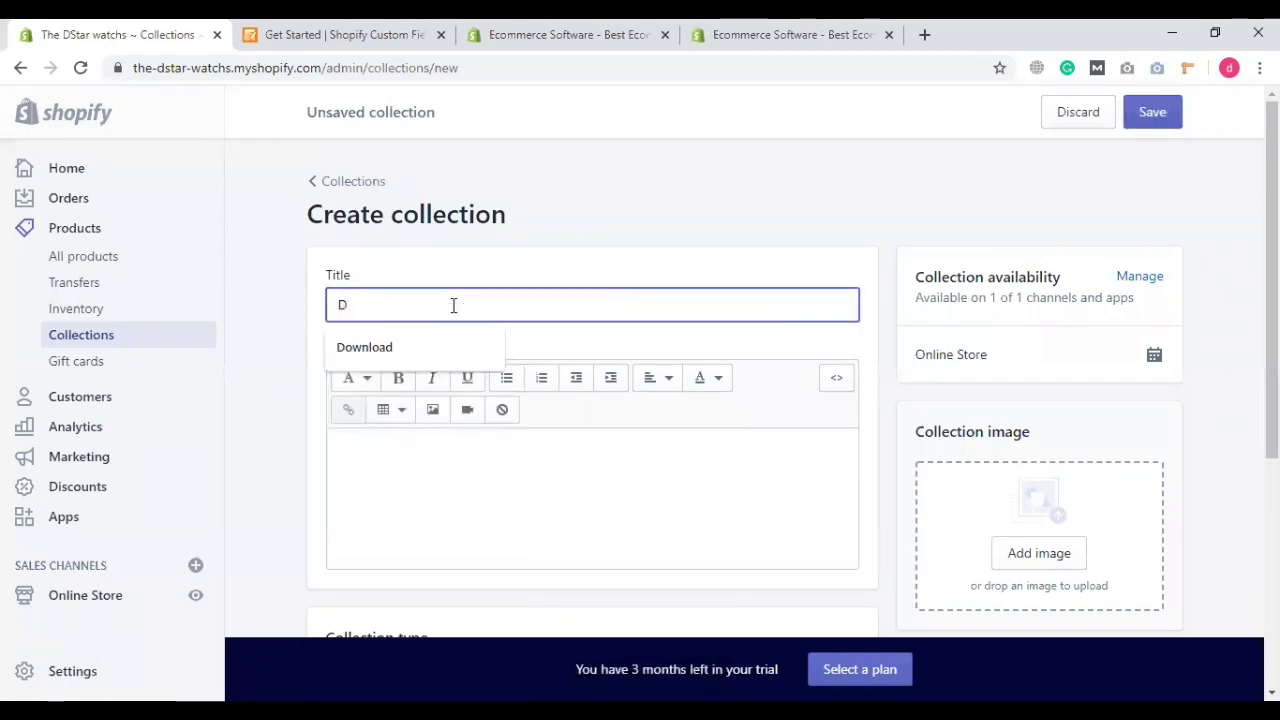
pyautogui.write('igital watch')
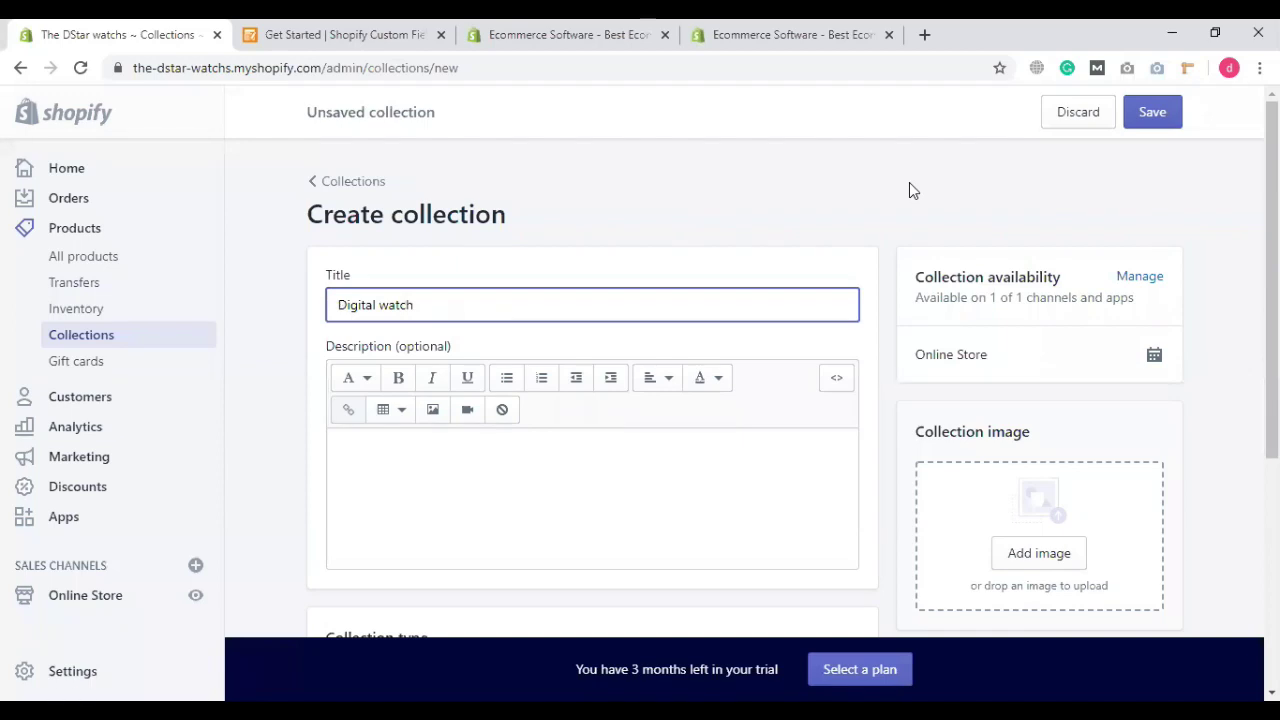
pyautogui.click(1152, 111)
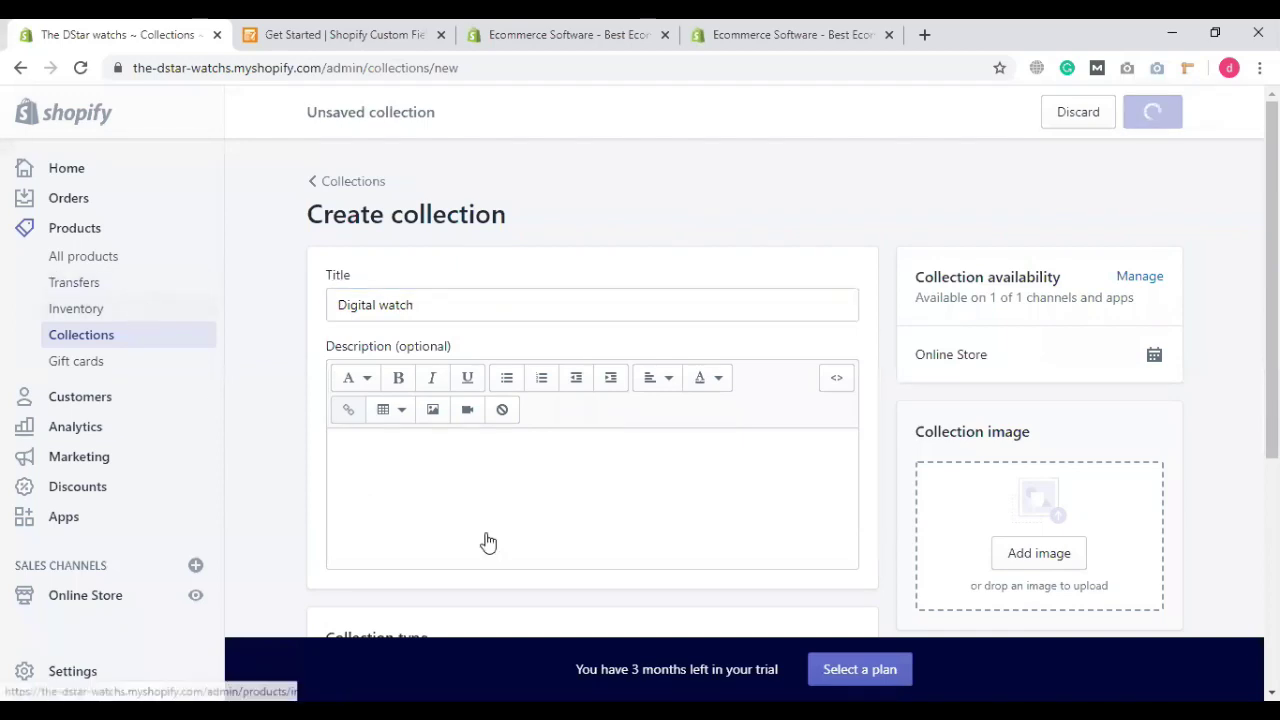
# Step: Add 1.jpg from the watchs folder as the Digital watch collection's image and save the change
pyautogui.scroll(-3, 615, 420)
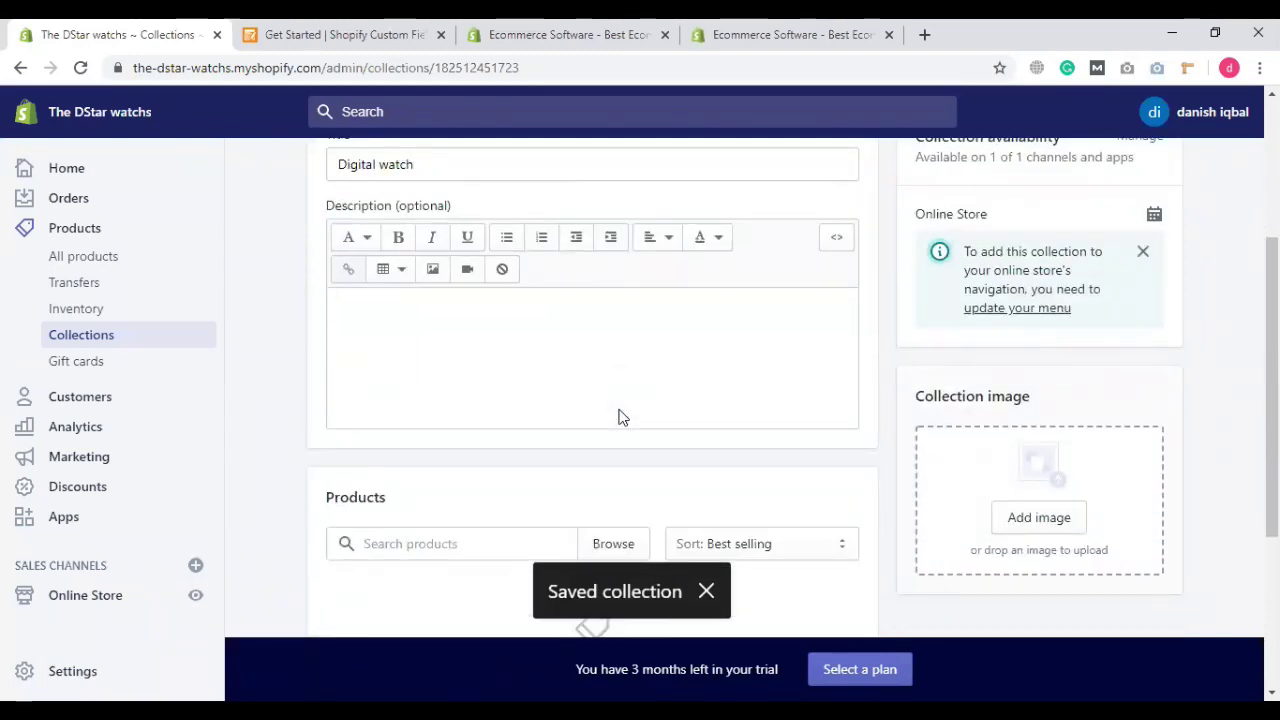
pyautogui.click(1039, 517)
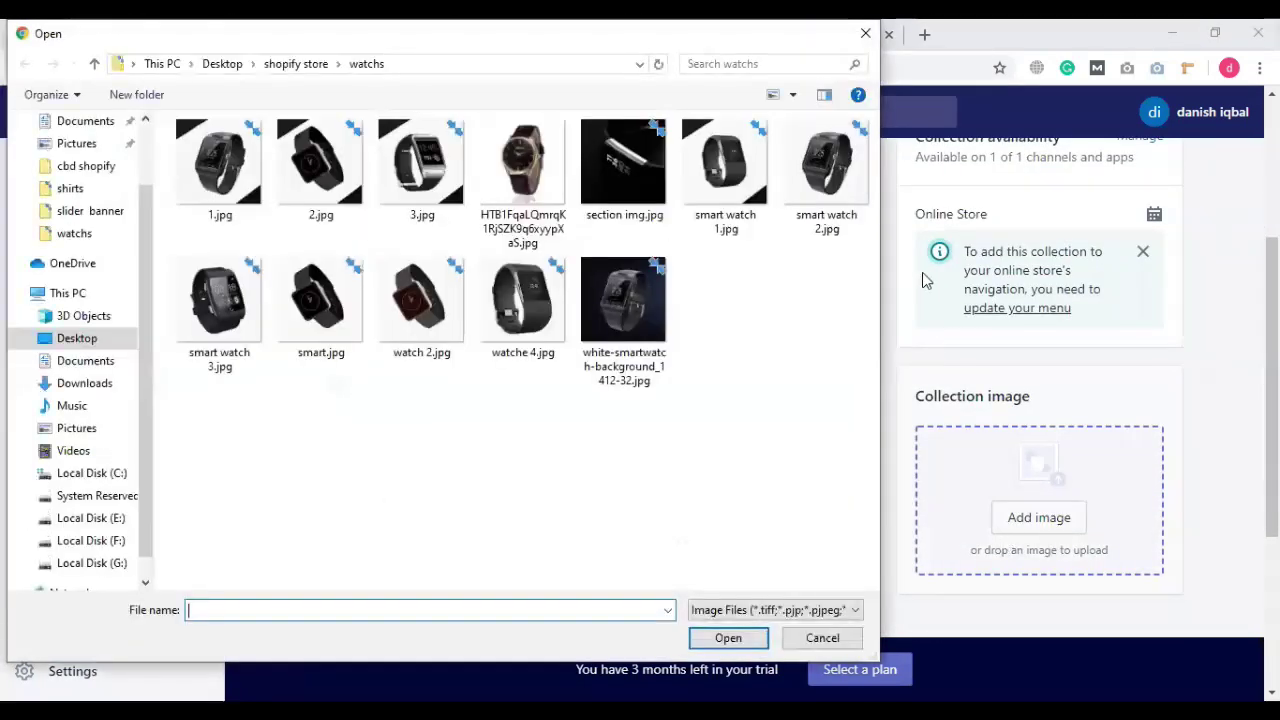
pyautogui.click(236, 200)
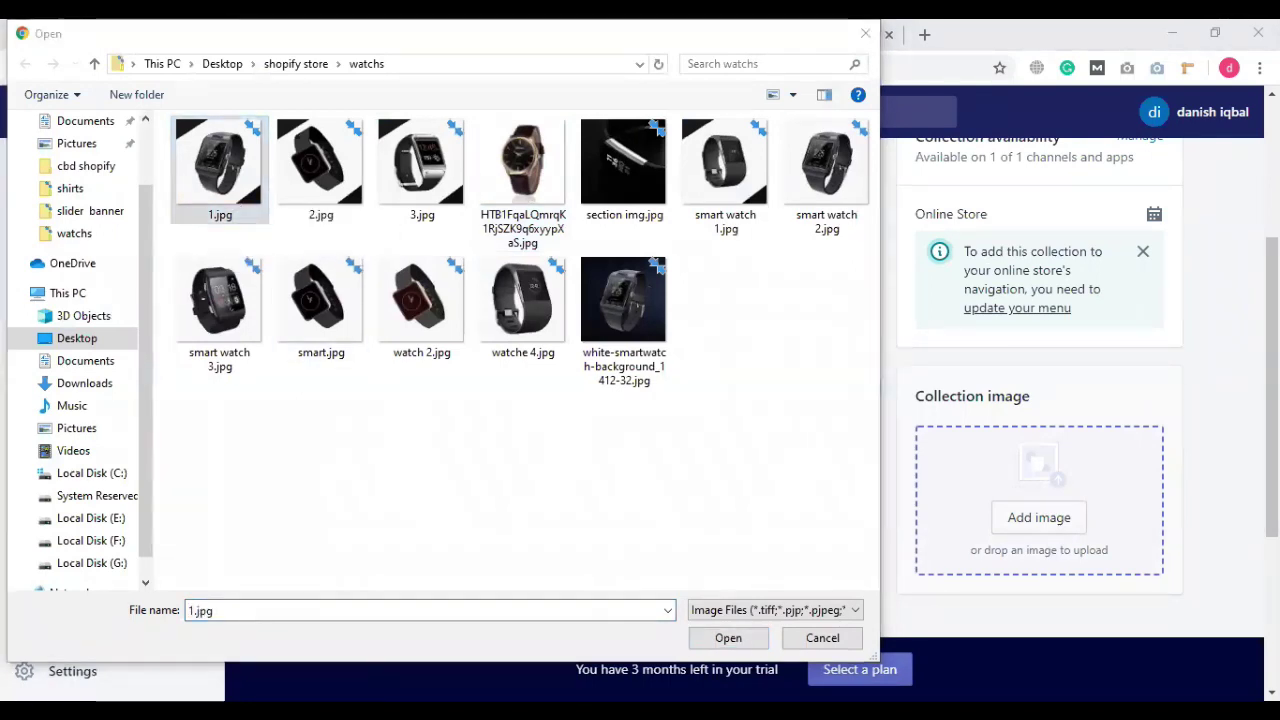
pyautogui.click(760, 610)
pyautogui.scroll(-1, 1167, 558)
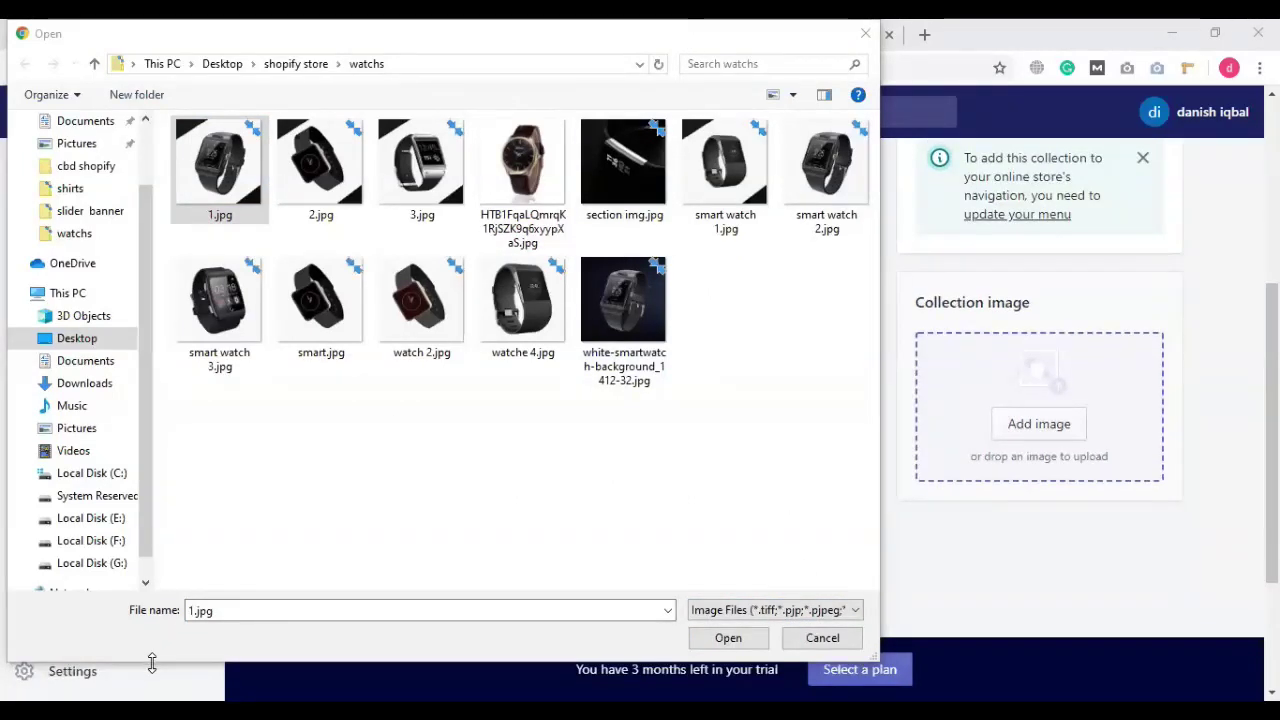
pyautogui.moveTo(152, 663); pyautogui.dragTo(160, 517)
pyautogui.click(730, 496)
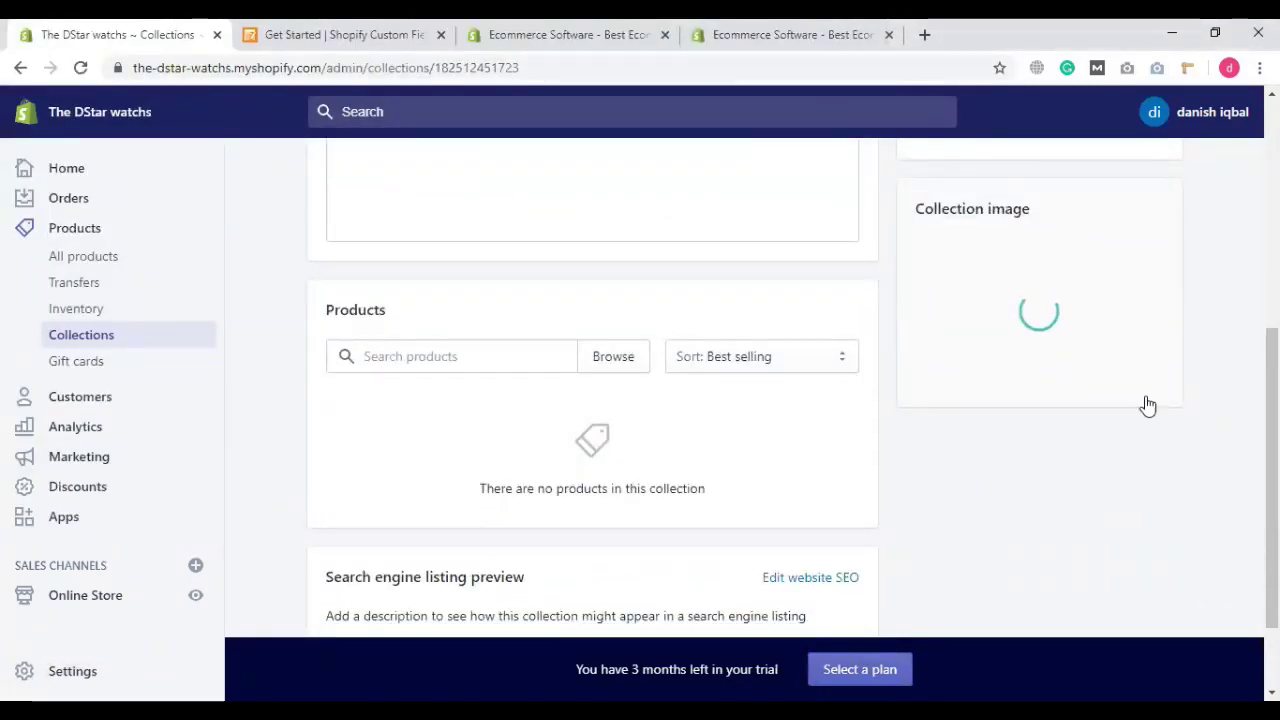
pyautogui.scroll(2, 1100, 453)
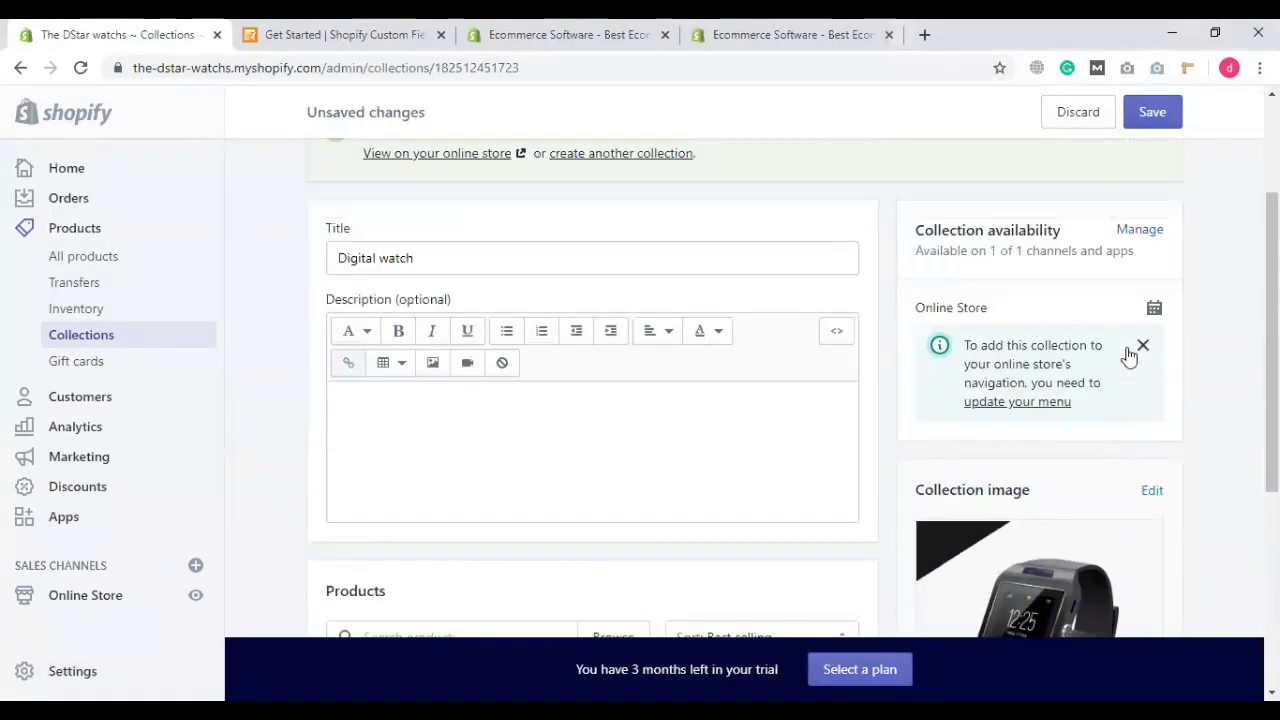
pyautogui.click(1152, 112)
pyautogui.scroll(-4, 1109, 434)
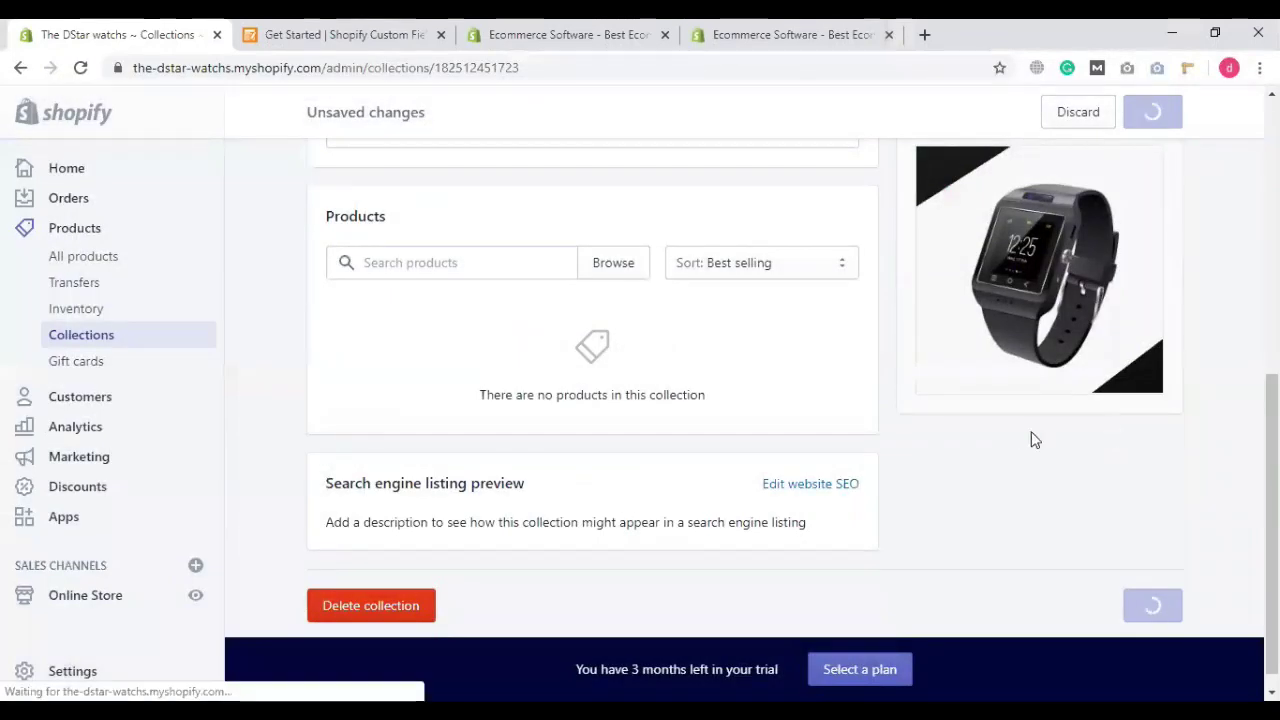
# Step: Add 3.jpg from the watchs folder as the Smart watch black collection's image and save the change
pyautogui.click(66, 338)
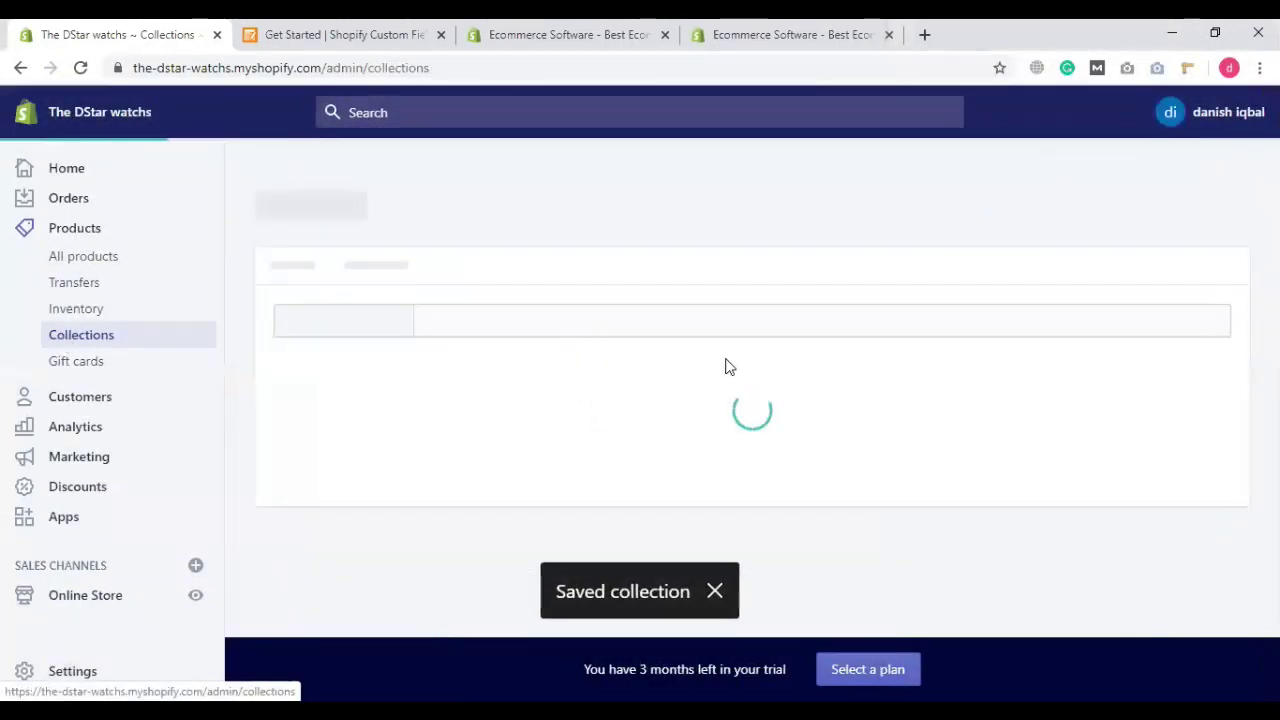
pyautogui.scroll(-2, 560, 430)
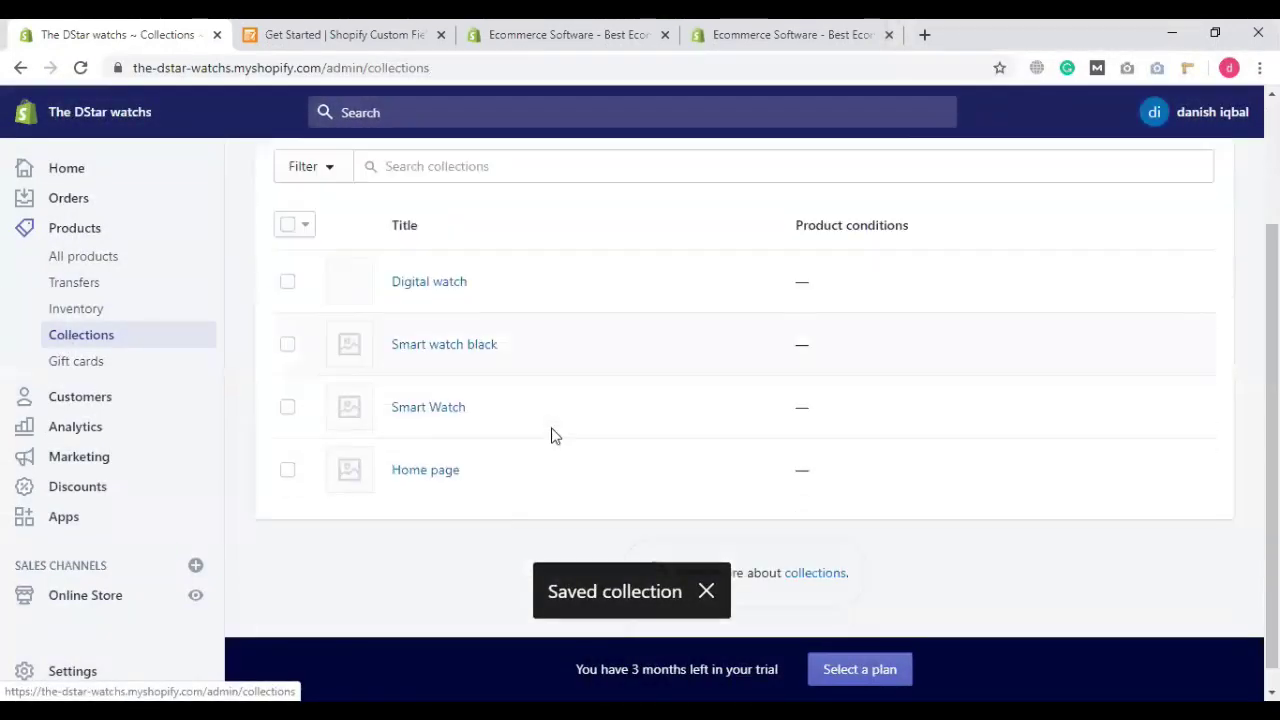
pyautogui.click(628, 333)
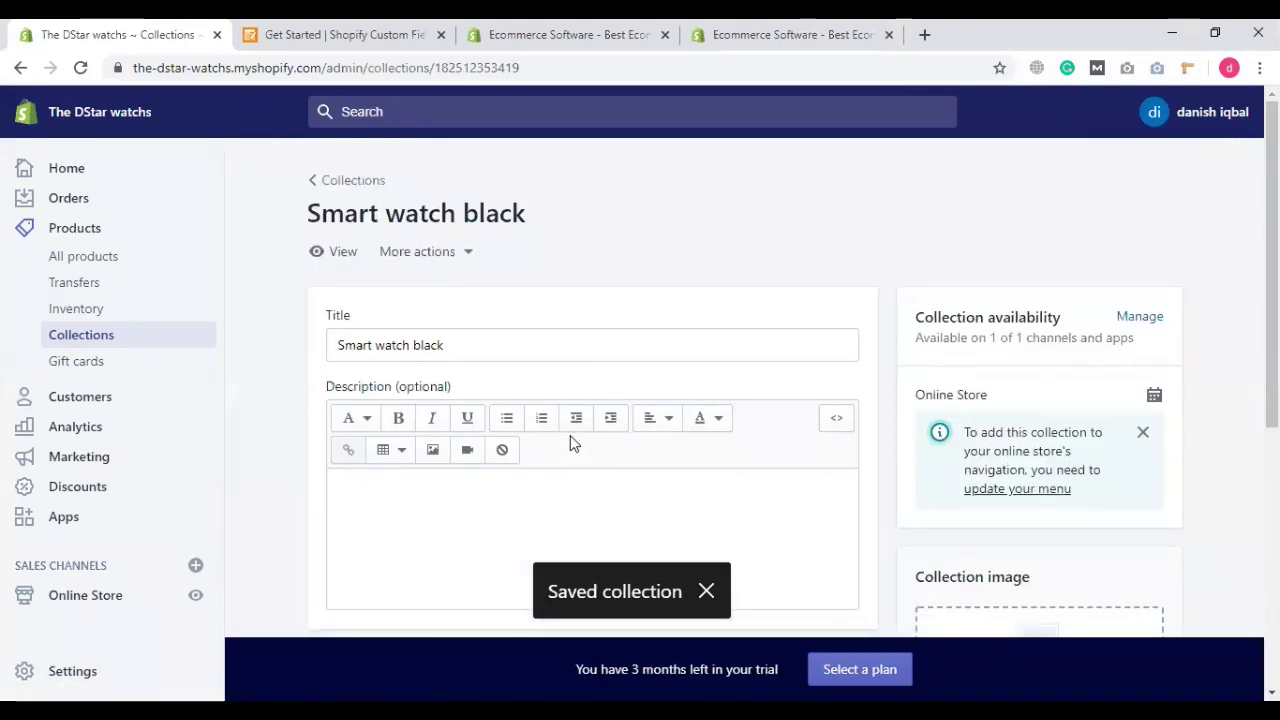
pyautogui.scroll(-4, 570, 435)
pyautogui.click(1046, 310)
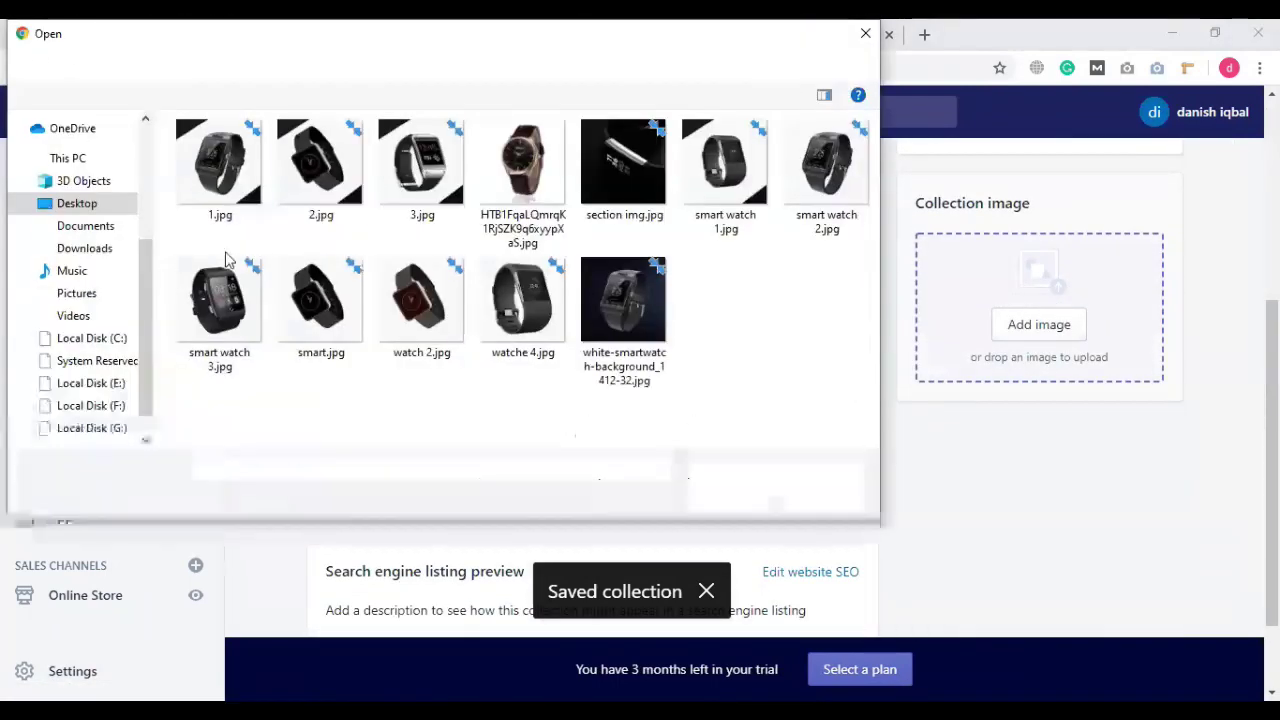
pyautogui.click(403, 165)
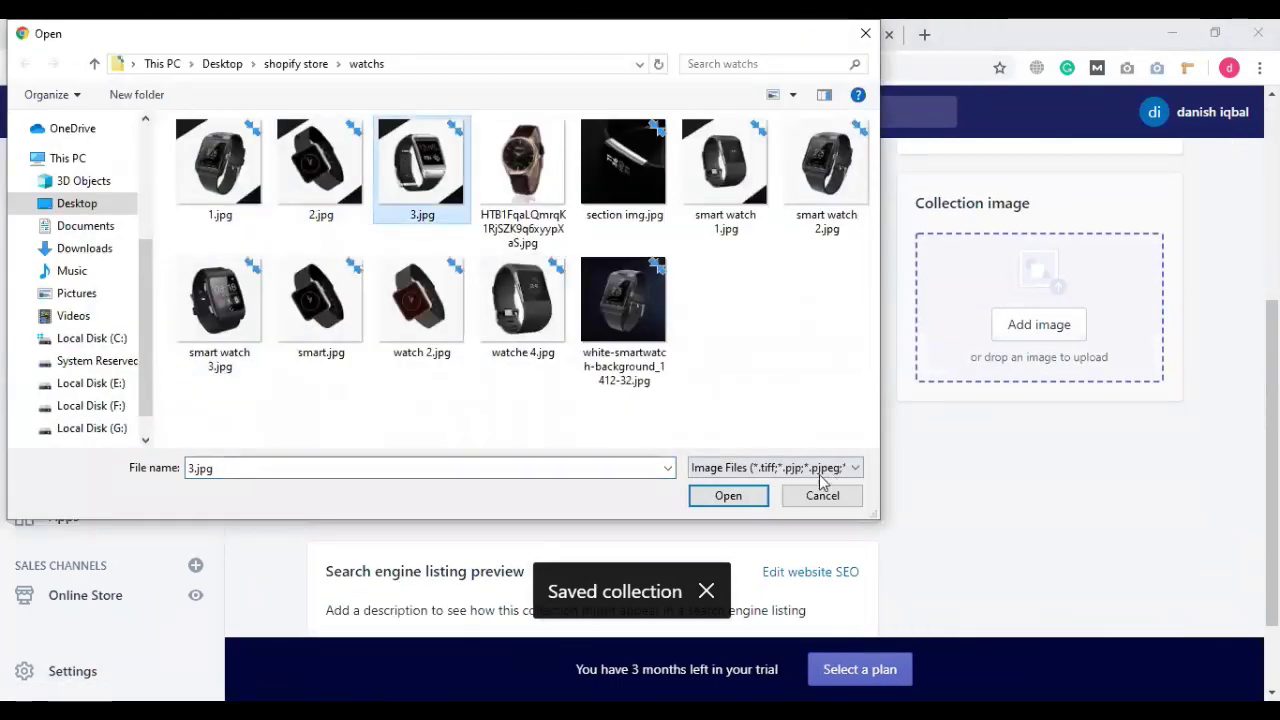
pyautogui.click(742, 505)
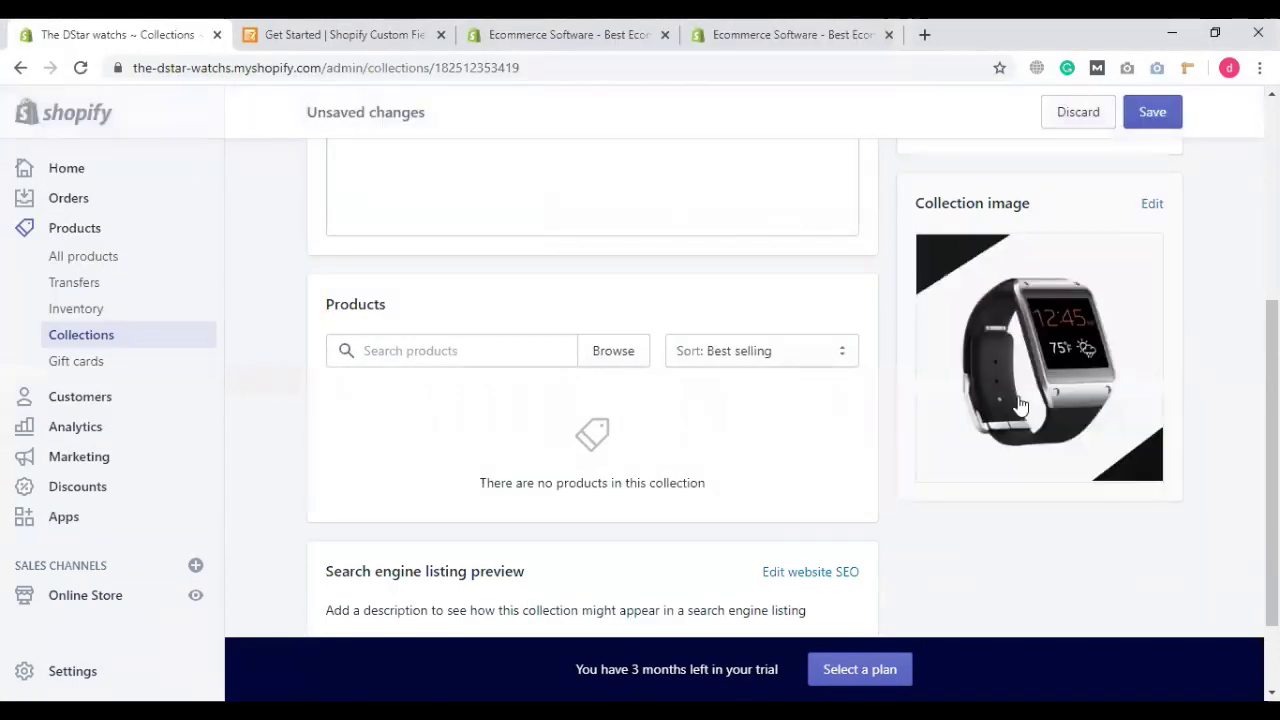
pyautogui.scroll(3, 1091, 188)
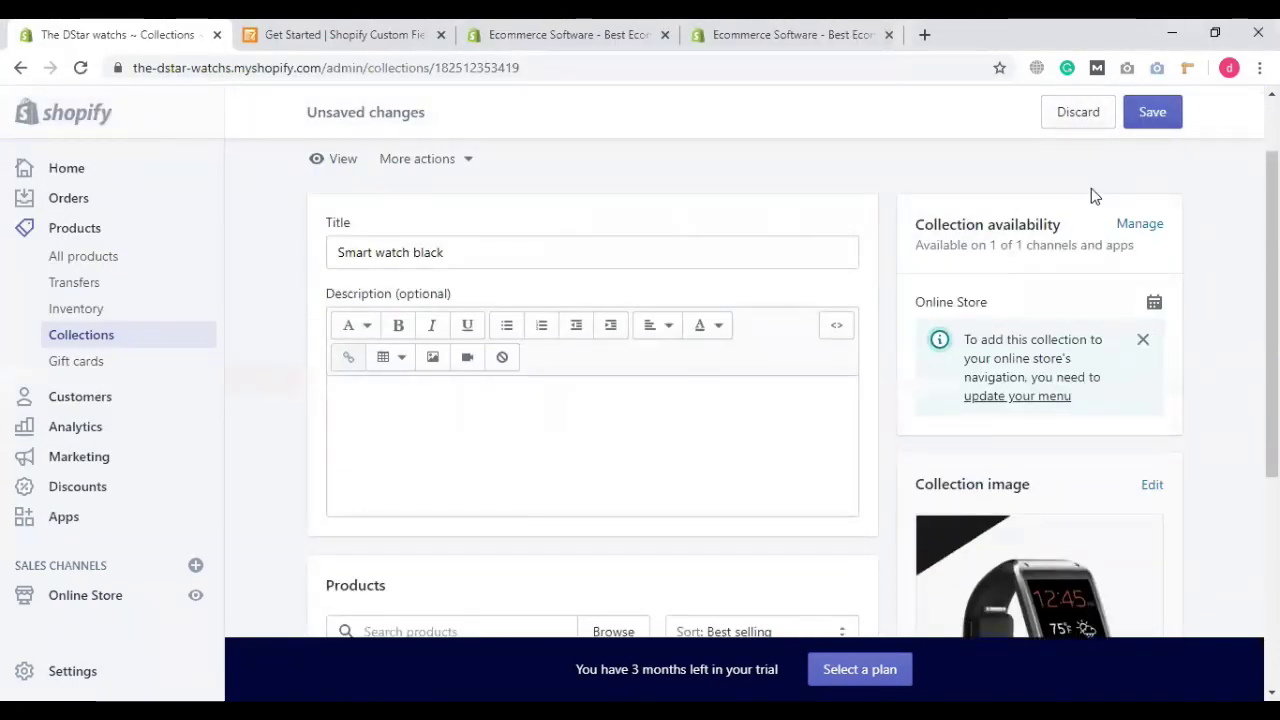
pyautogui.click(1152, 112)
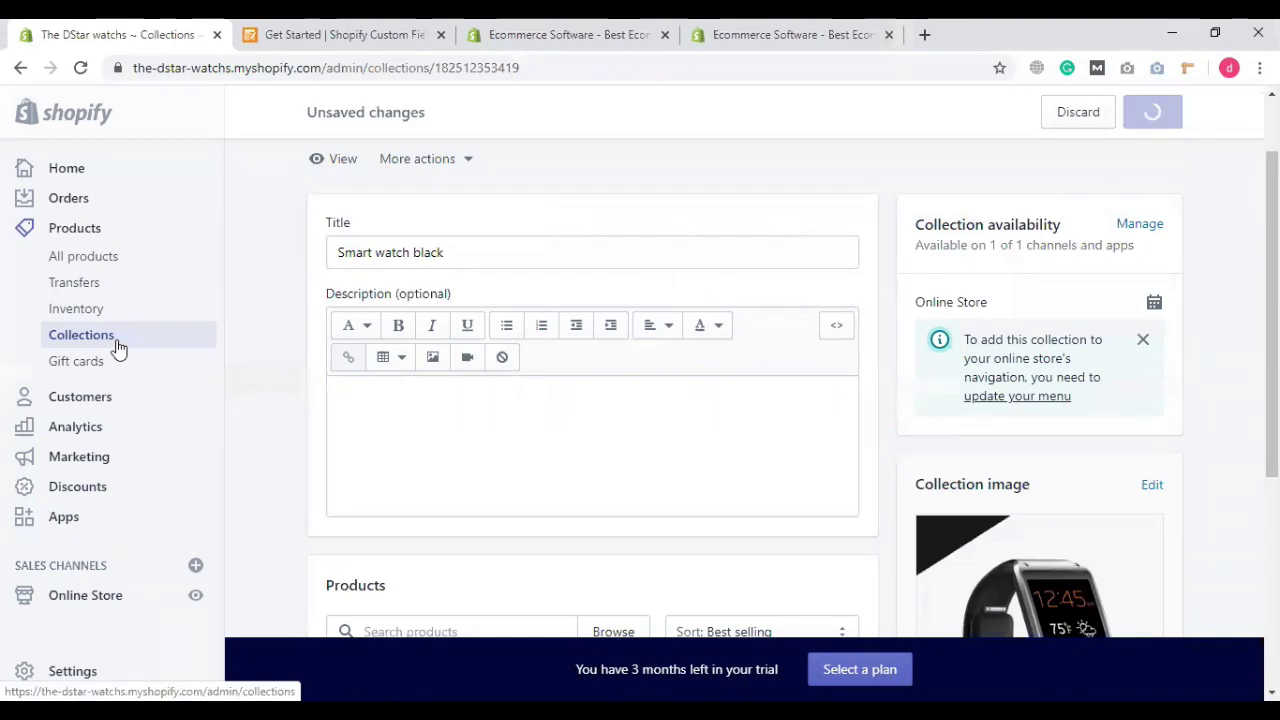
# Step: Add smart watch 1.jpg from the watchs folder as the Smart Watch collection's image and save the change
pyautogui.click(143, 356)
pyautogui.scroll(-2, 610, 393)
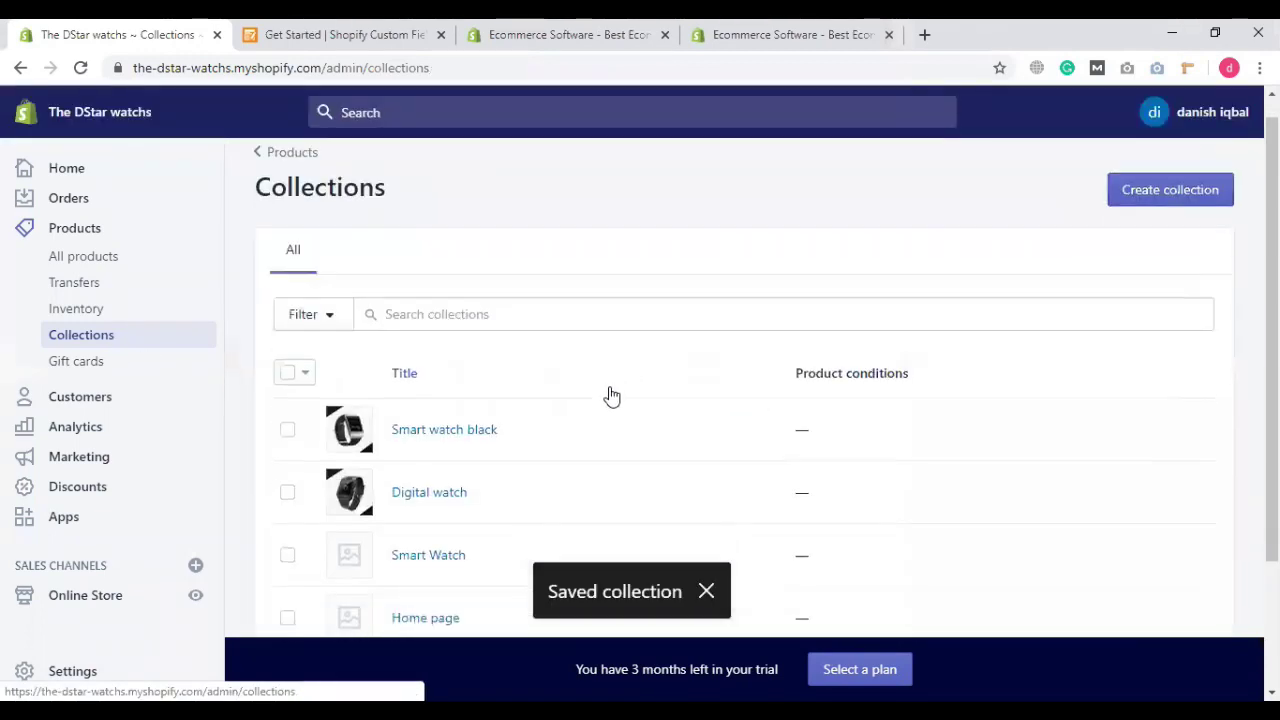
pyautogui.click(574, 399)
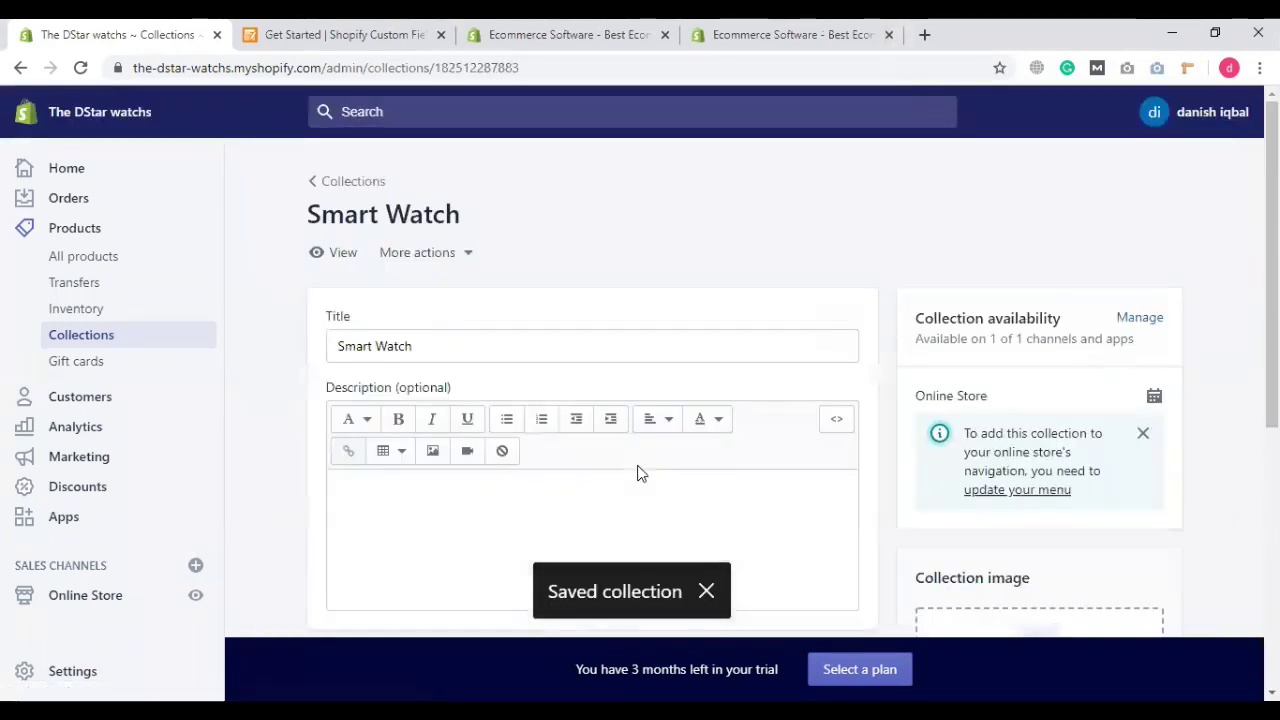
pyautogui.scroll(-3, 1113, 390)
pyautogui.click(1056, 420)
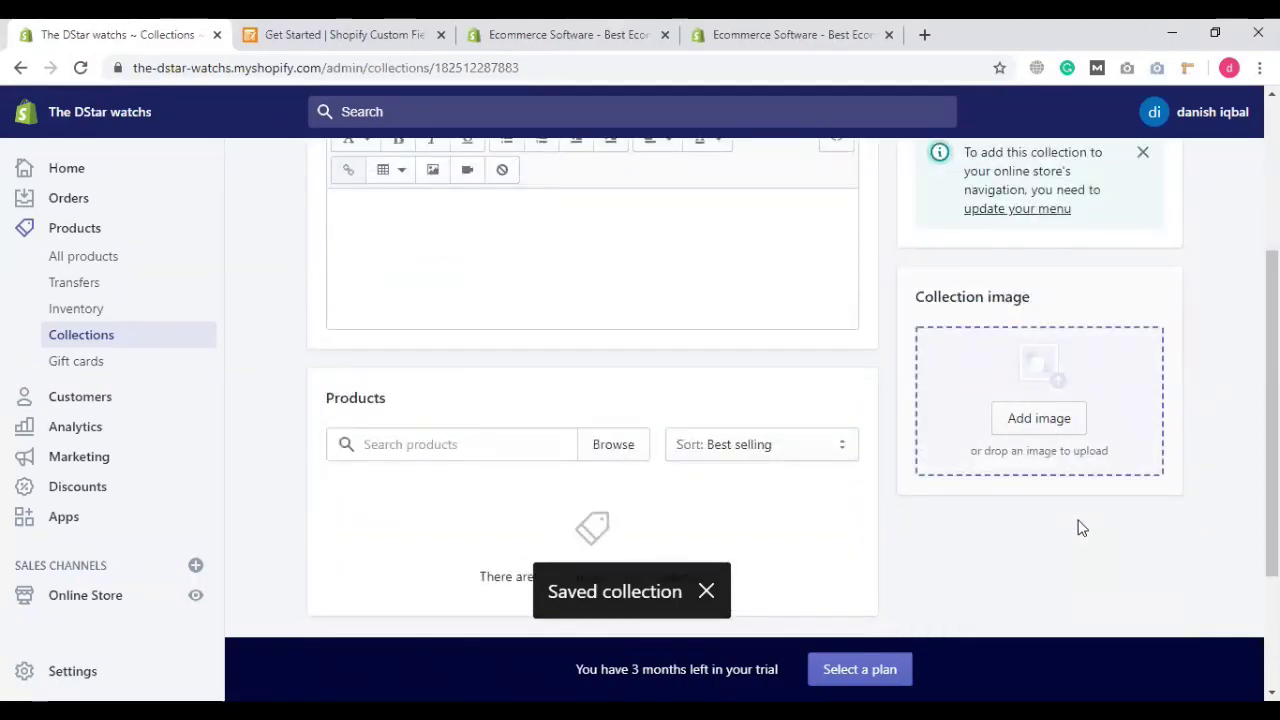
pyautogui.click(725, 192)
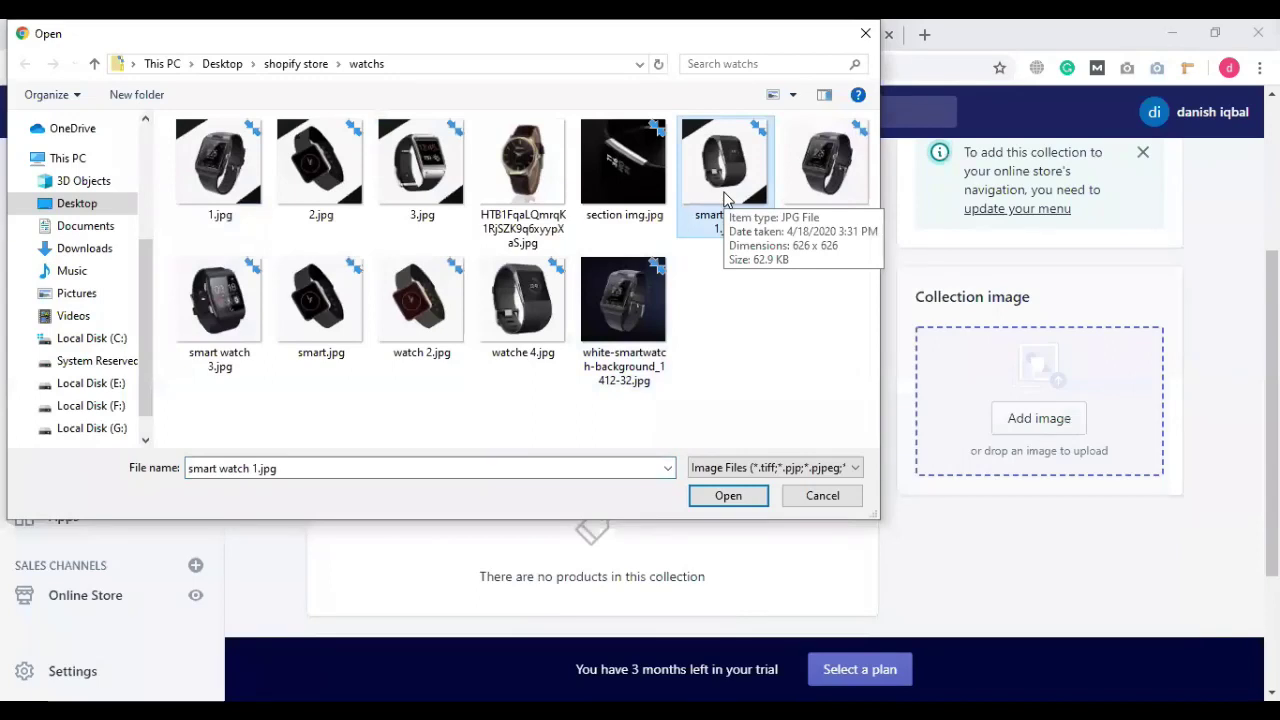
pyautogui.click(728, 496)
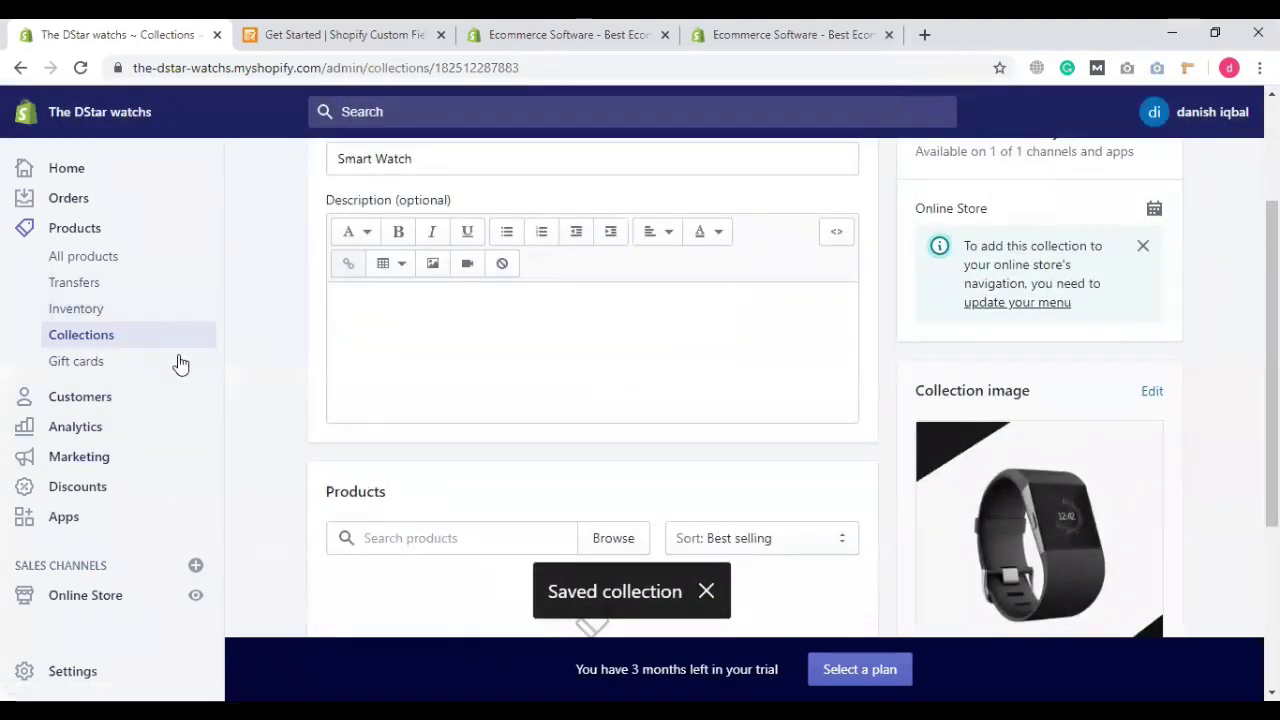
# Step: Review the images in the collections list and look over the list of all products
pyautogui.click(134, 335)
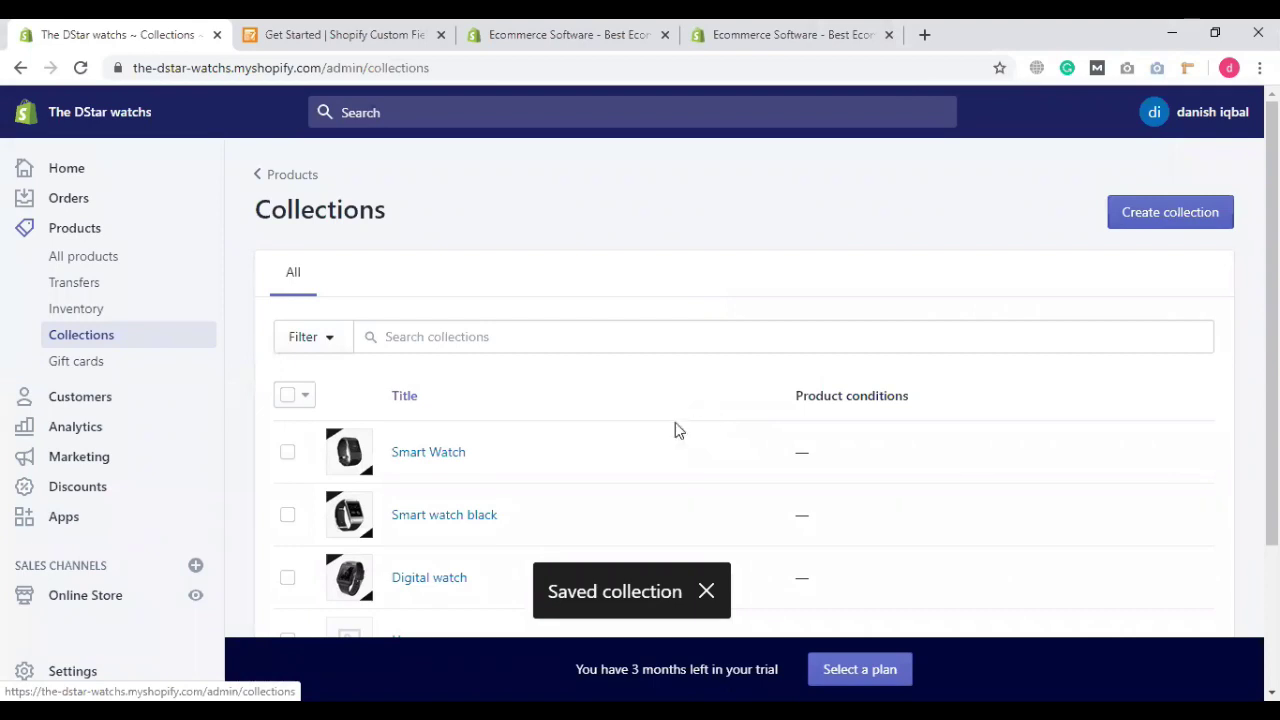
pyautogui.scroll(-2, 675, 430)
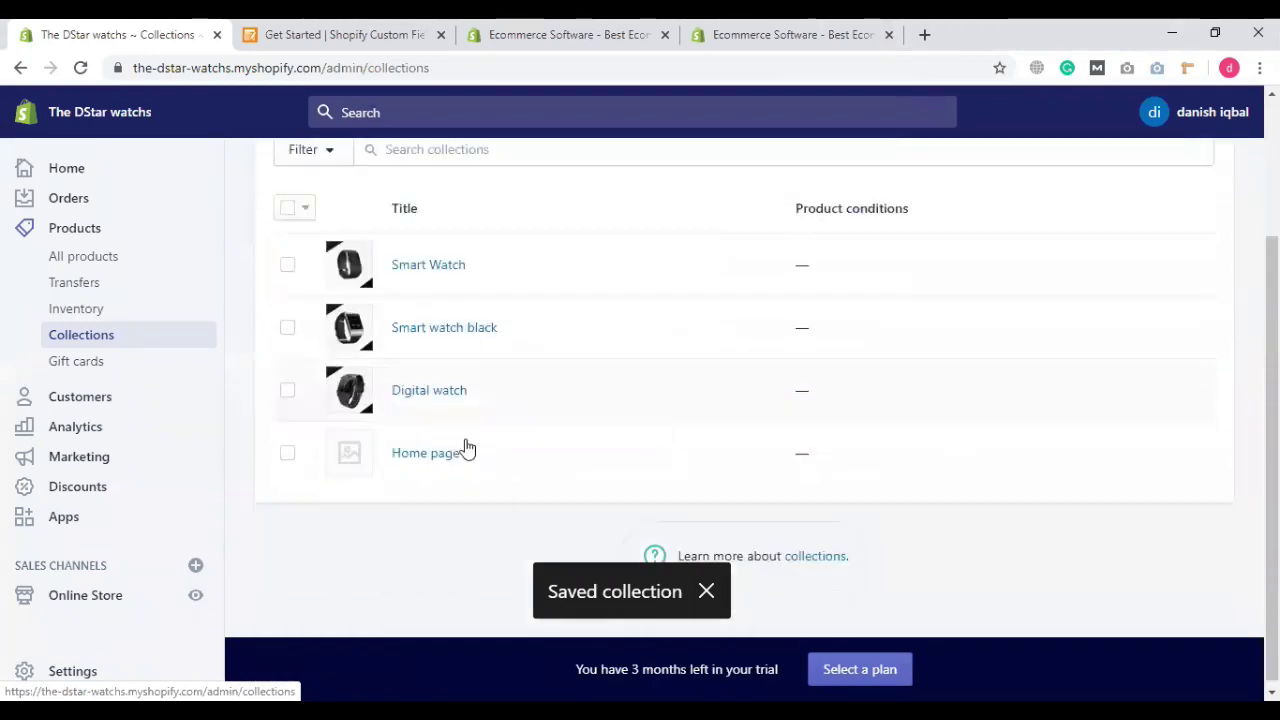
pyautogui.click(84, 262)
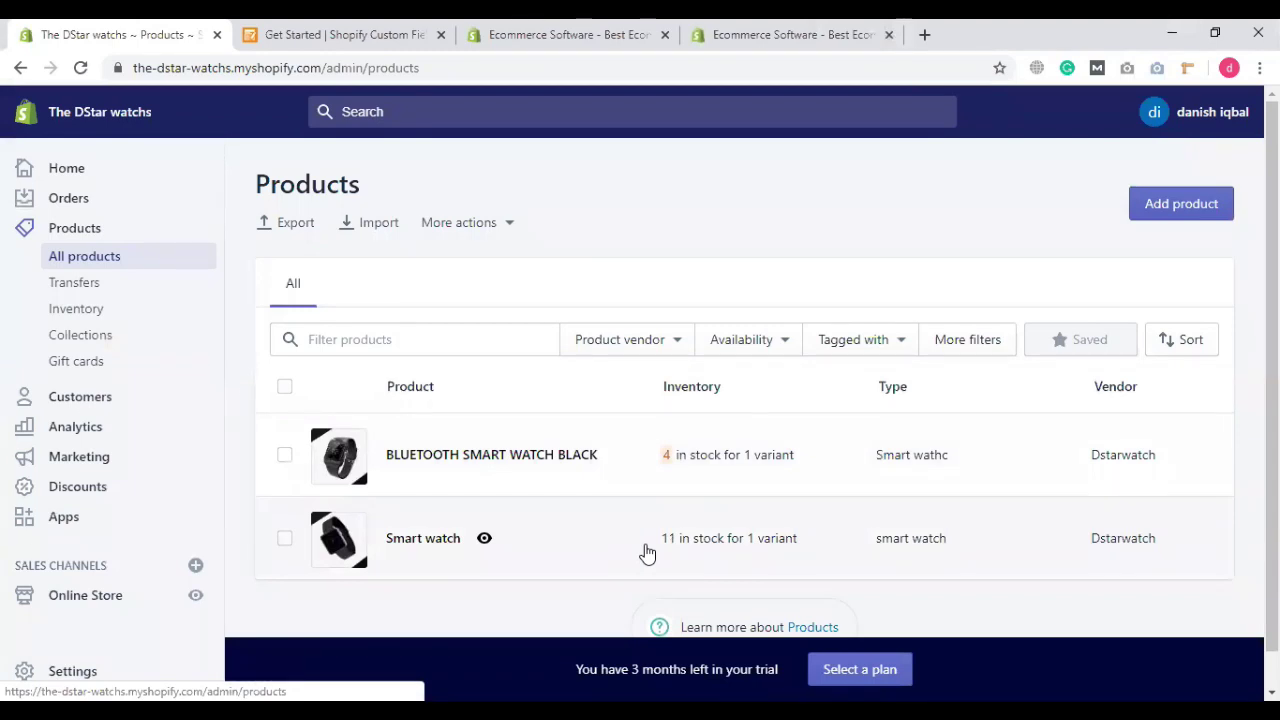
# Step: Search for "sm" in the Smart Watch collection's product picker and add the BLUETOOTH SMART WATCH BLACK product to the collection
pyautogui.click(78, 334)
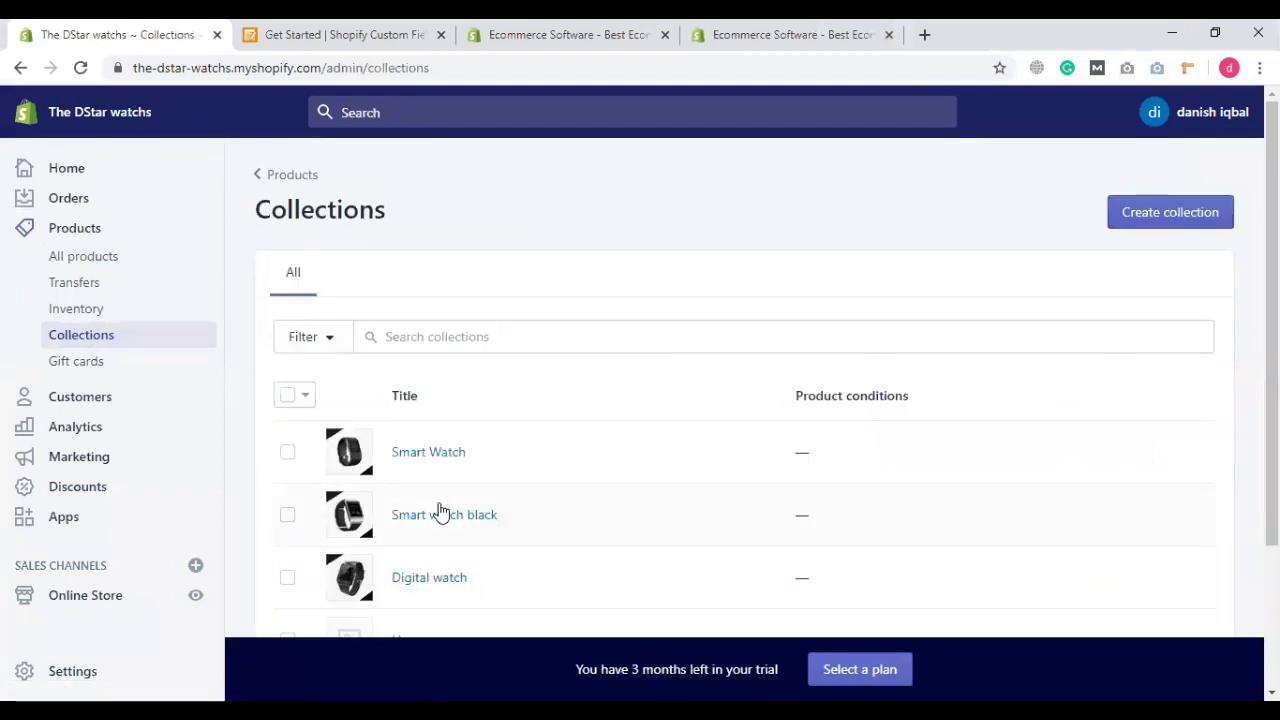
pyautogui.scroll(-1, 440, 512)
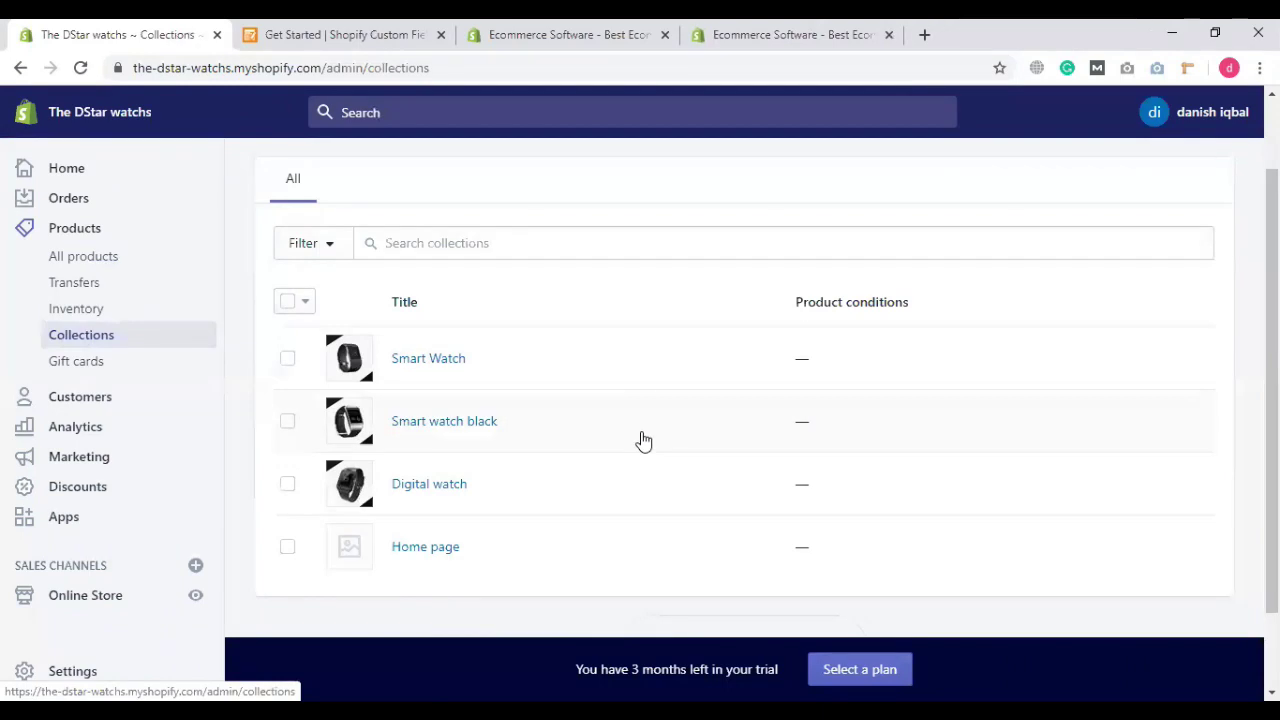
pyautogui.click(597, 382)
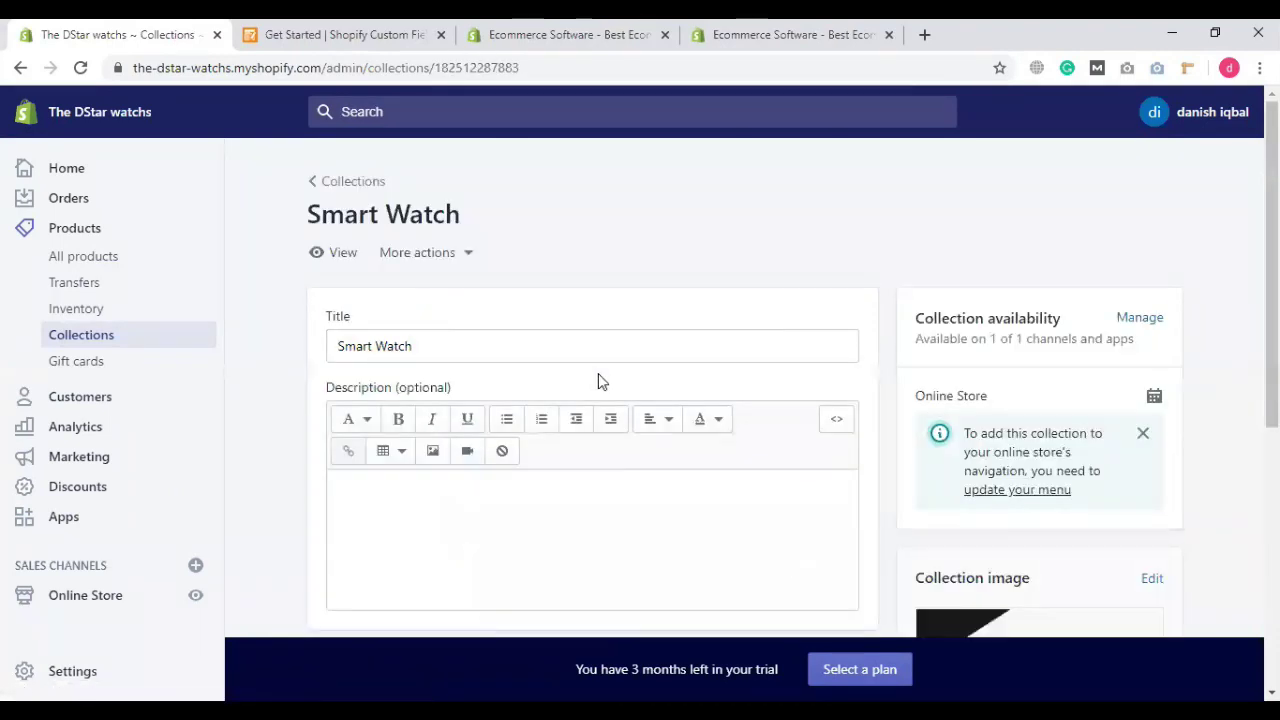
pyautogui.scroll(-3, 612, 405)
pyautogui.click(427, 452)
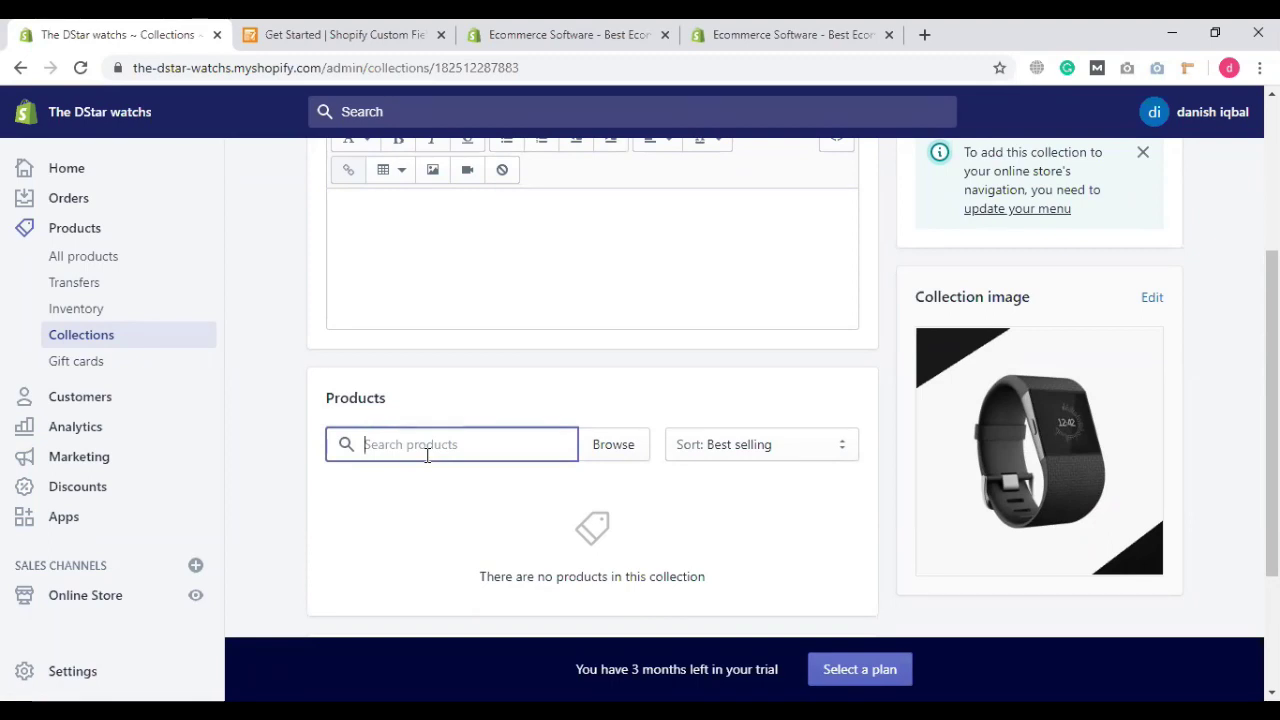
pyautogui.write('sm')
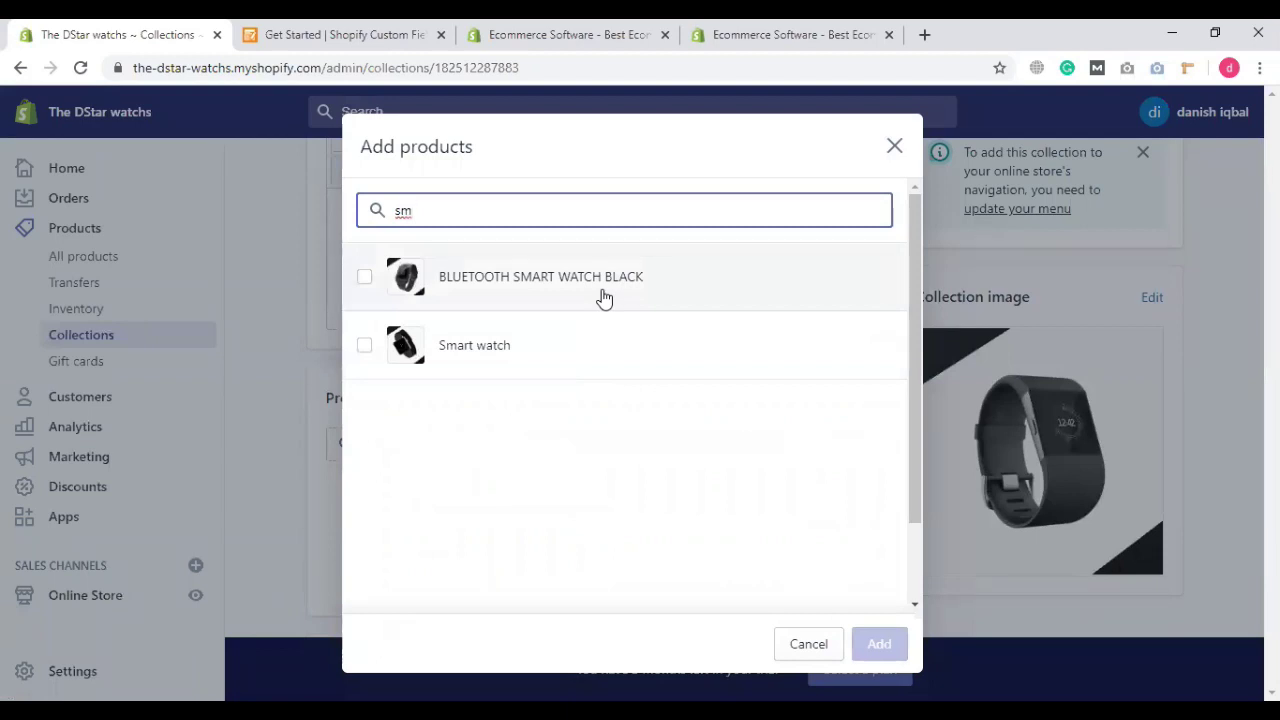
pyautogui.click(604, 298)
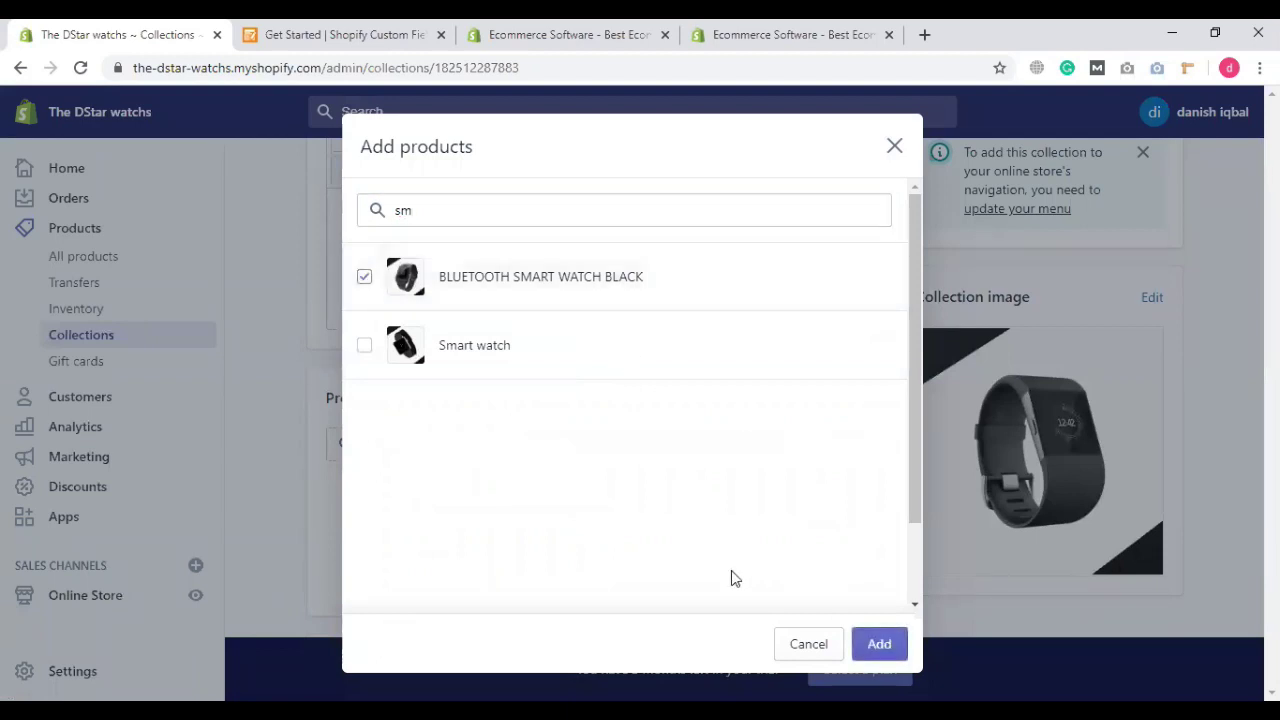
pyautogui.click(879, 645)
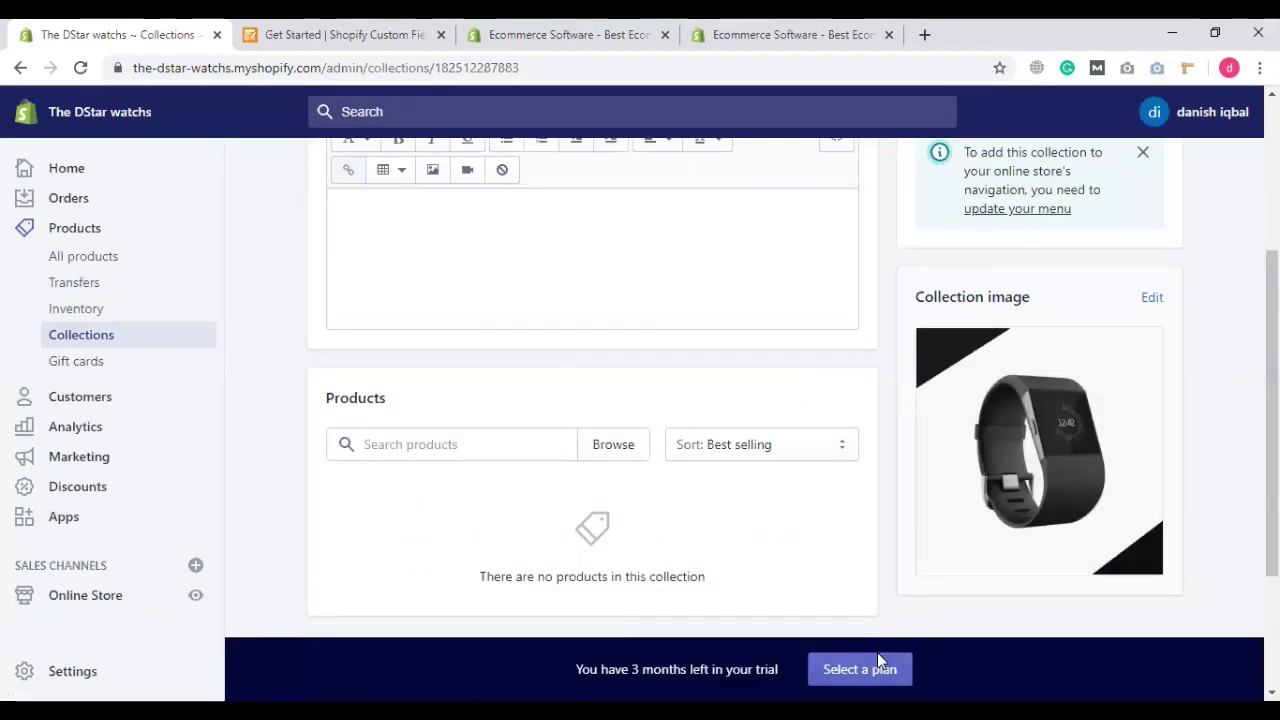
pyautogui.scroll(-3, 580, 545)
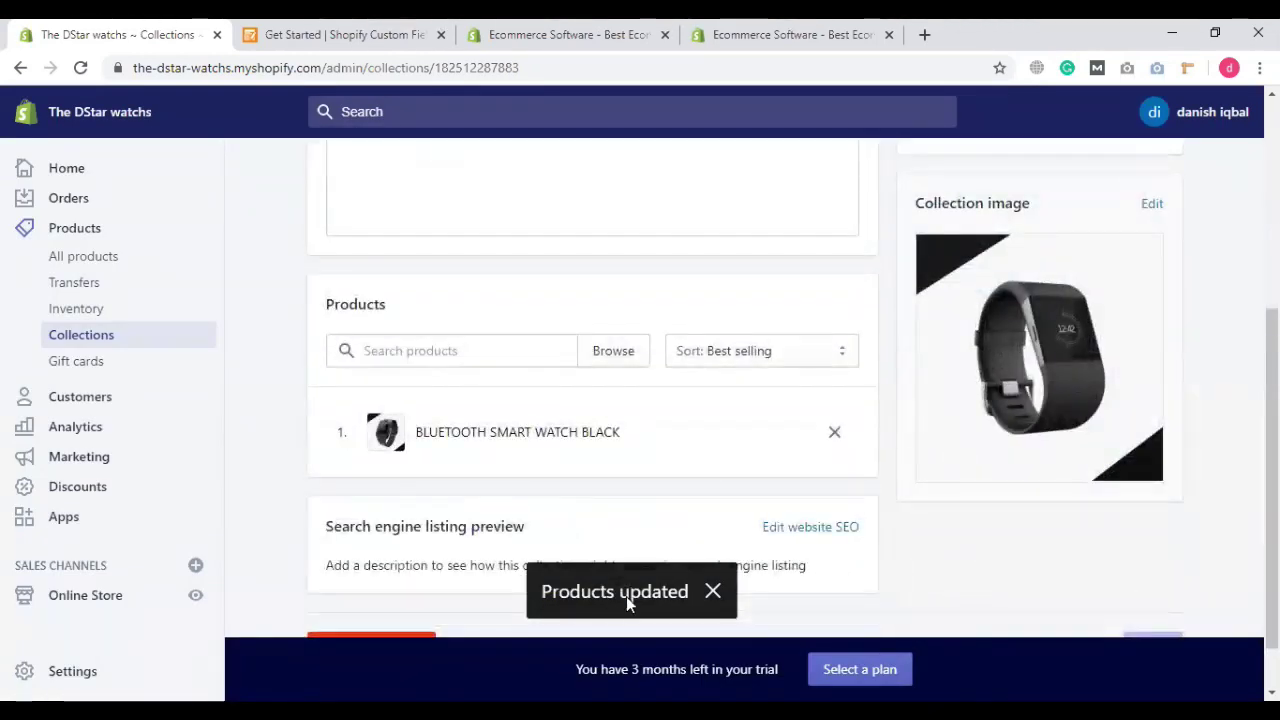
pyautogui.scroll(3, 134, 282)
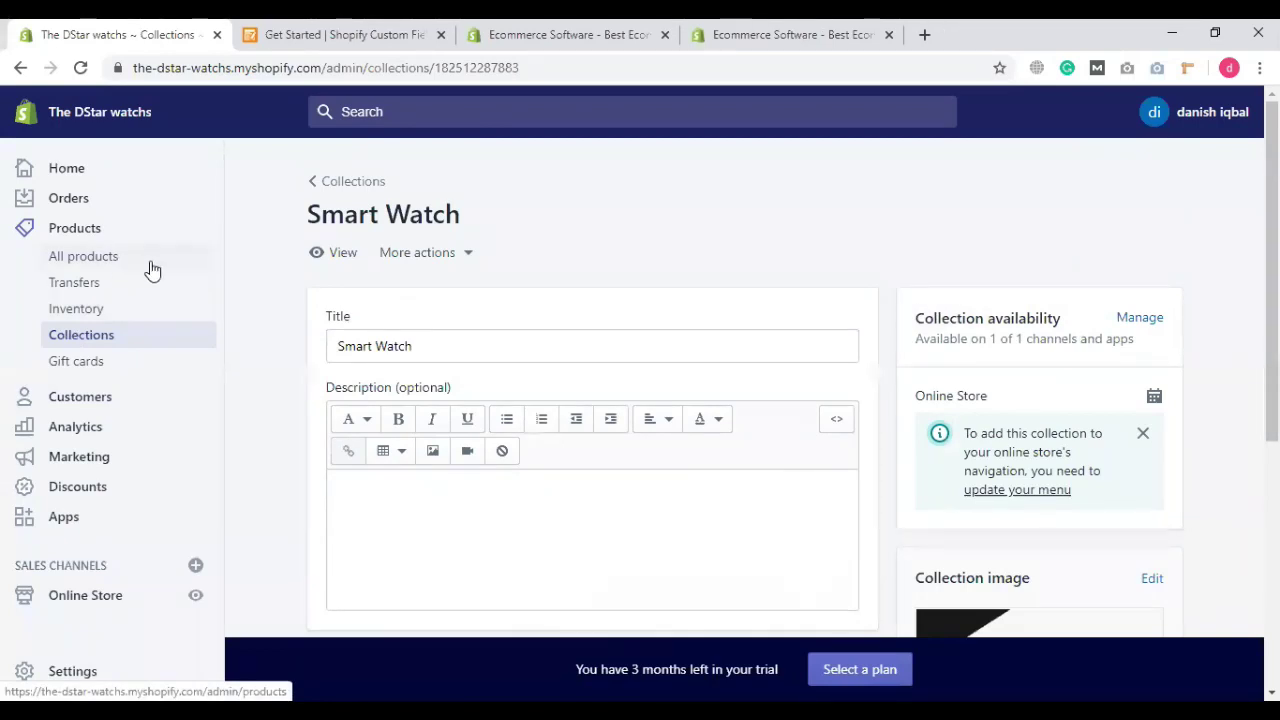
pyautogui.scroll(-1, 80, 600)
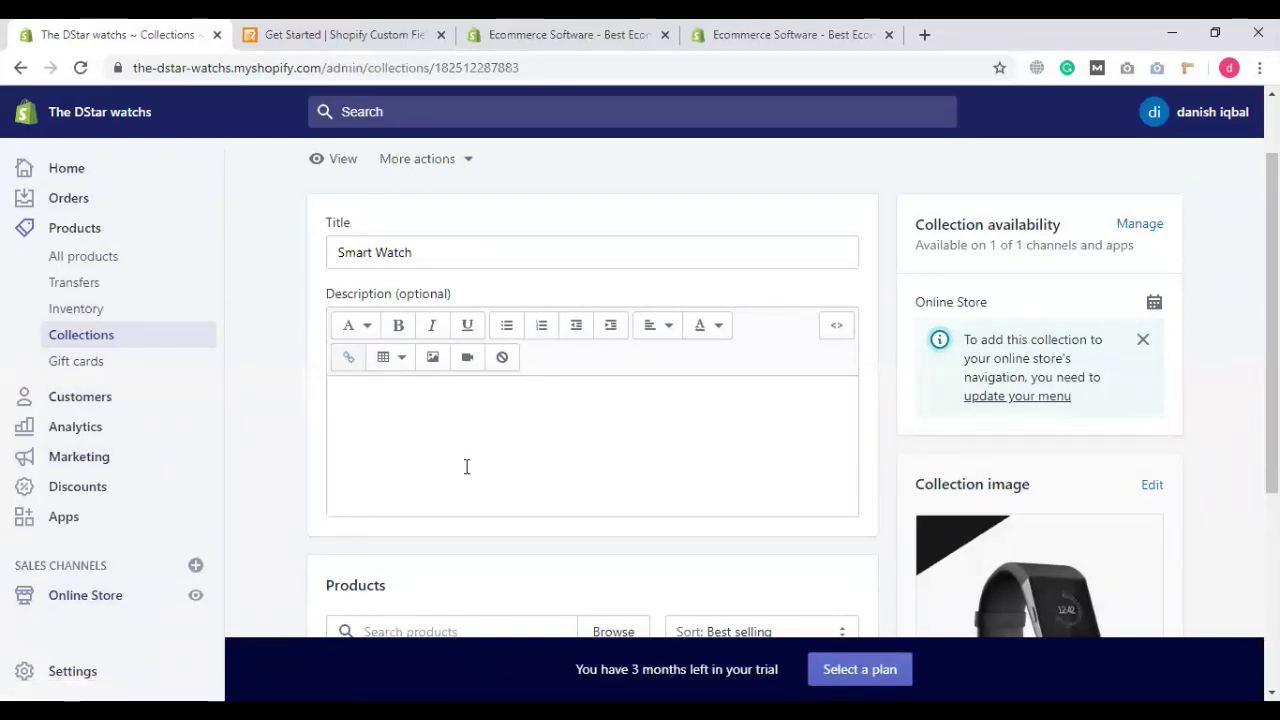
# Step: Preview the BLUETOOTH SMART WATCH BLACK product in the online store and choose Black as its color
pyautogui.click(82, 256)
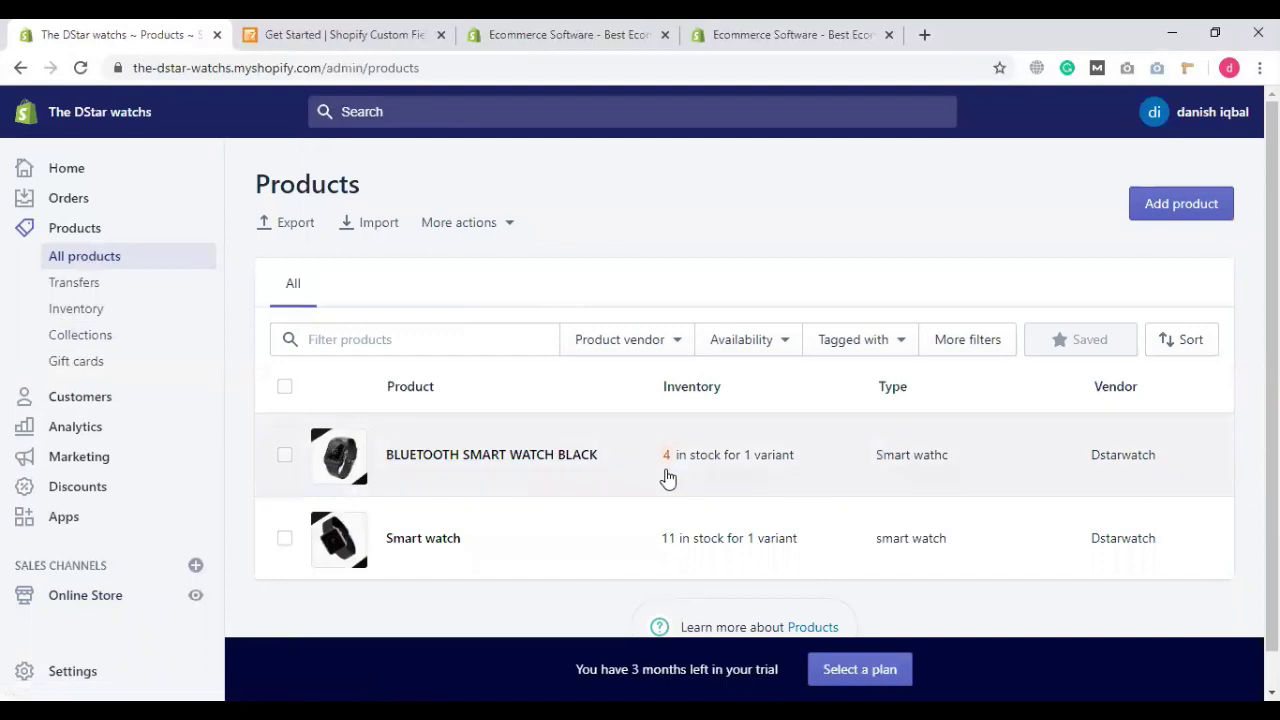
pyautogui.click(624, 456)
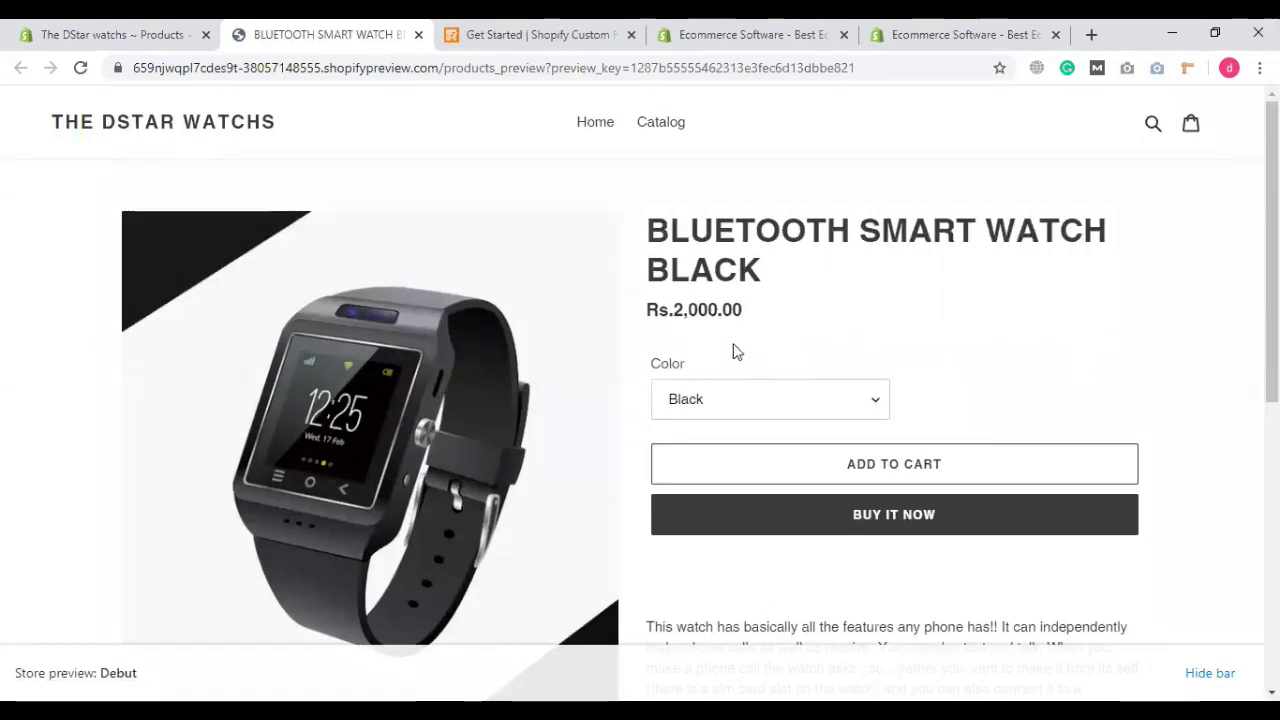
pyautogui.scroll(-1, 851, 368)
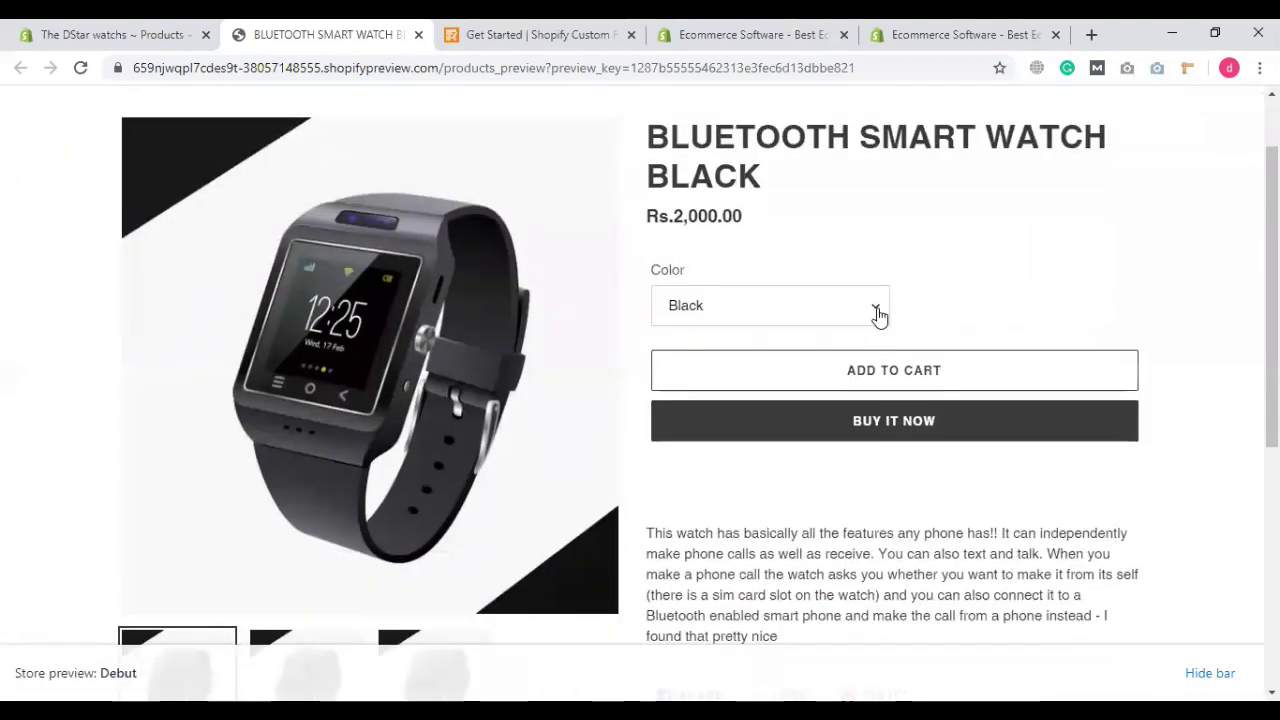
pyautogui.click(877, 310)
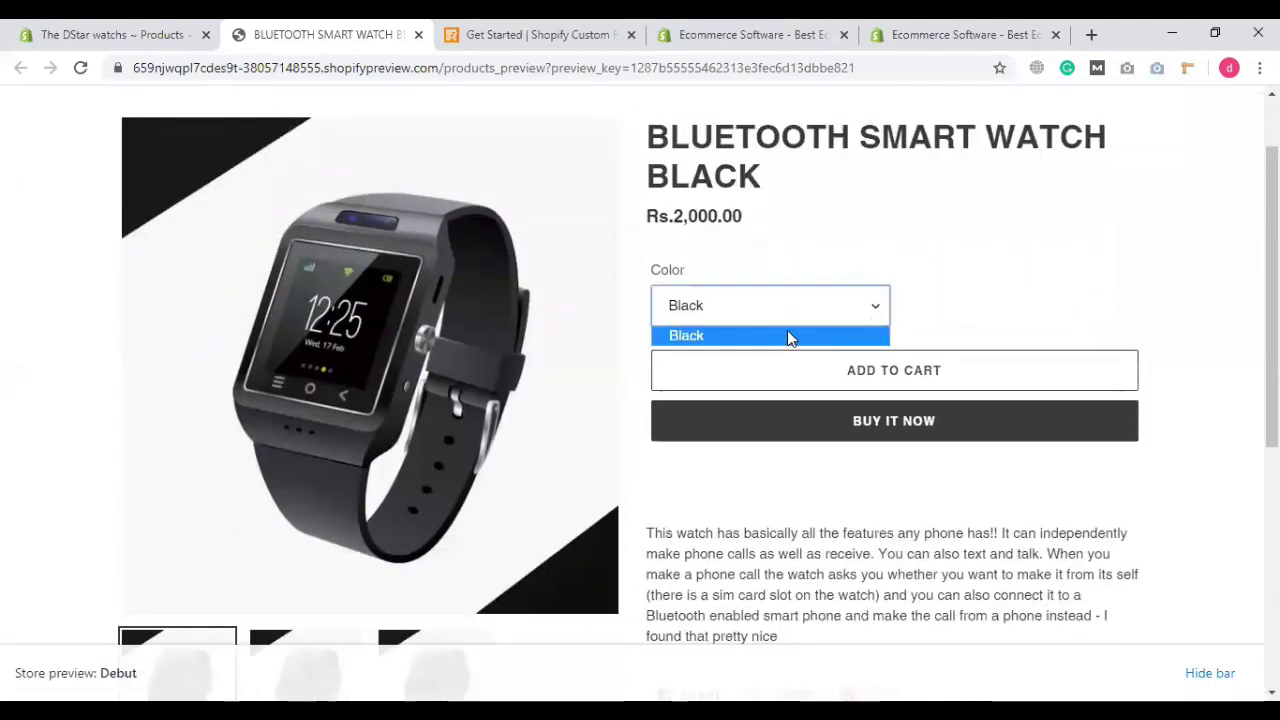
pyautogui.click(787, 331)
# Step: Add the previewed black watch to the cart and review the shopping cart page
pyautogui.scroll(-1, 829, 331)
pyautogui.click(857, 277)
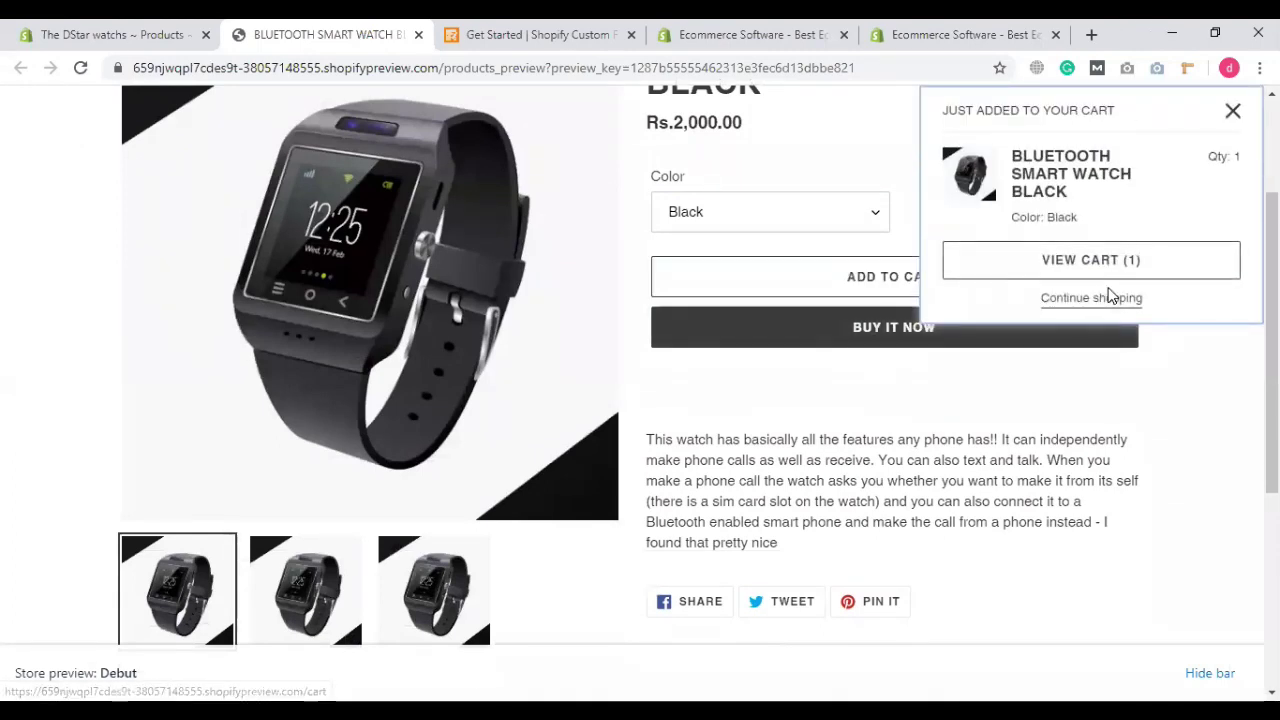
pyautogui.click(1117, 270)
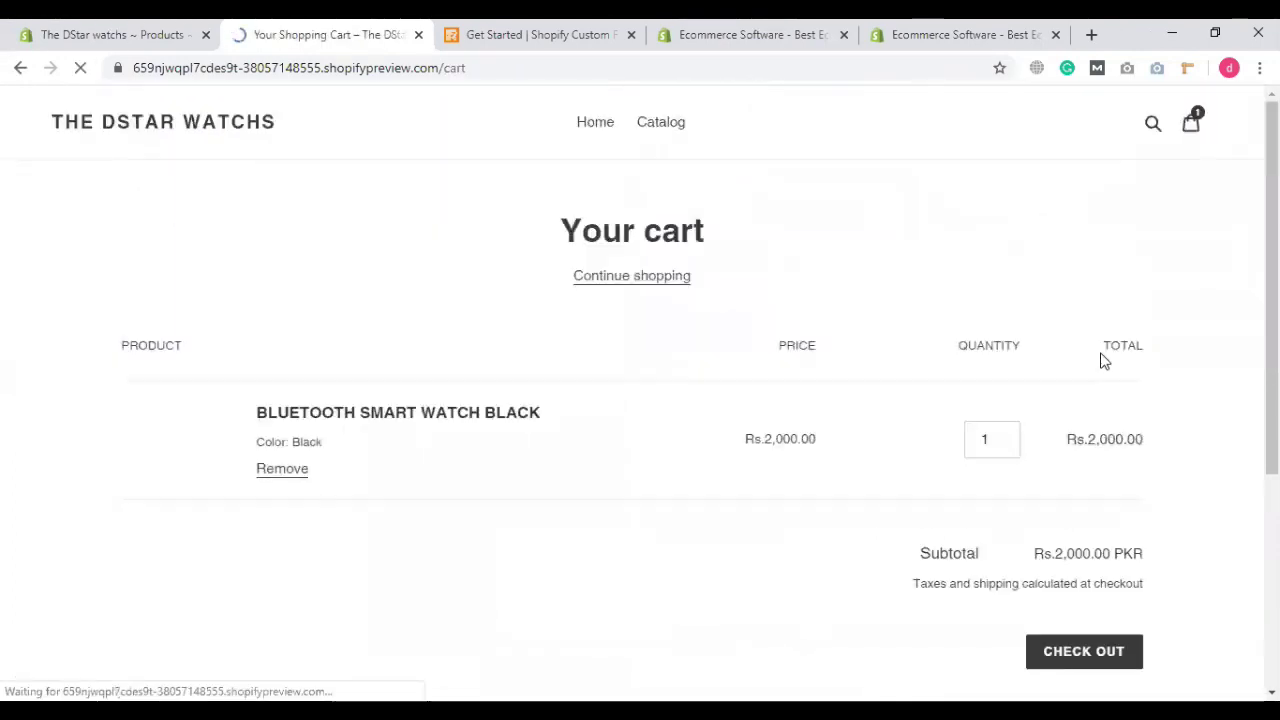
pyautogui.scroll(-4, 1000, 440)
pyautogui.scroll(4, 998, 449)
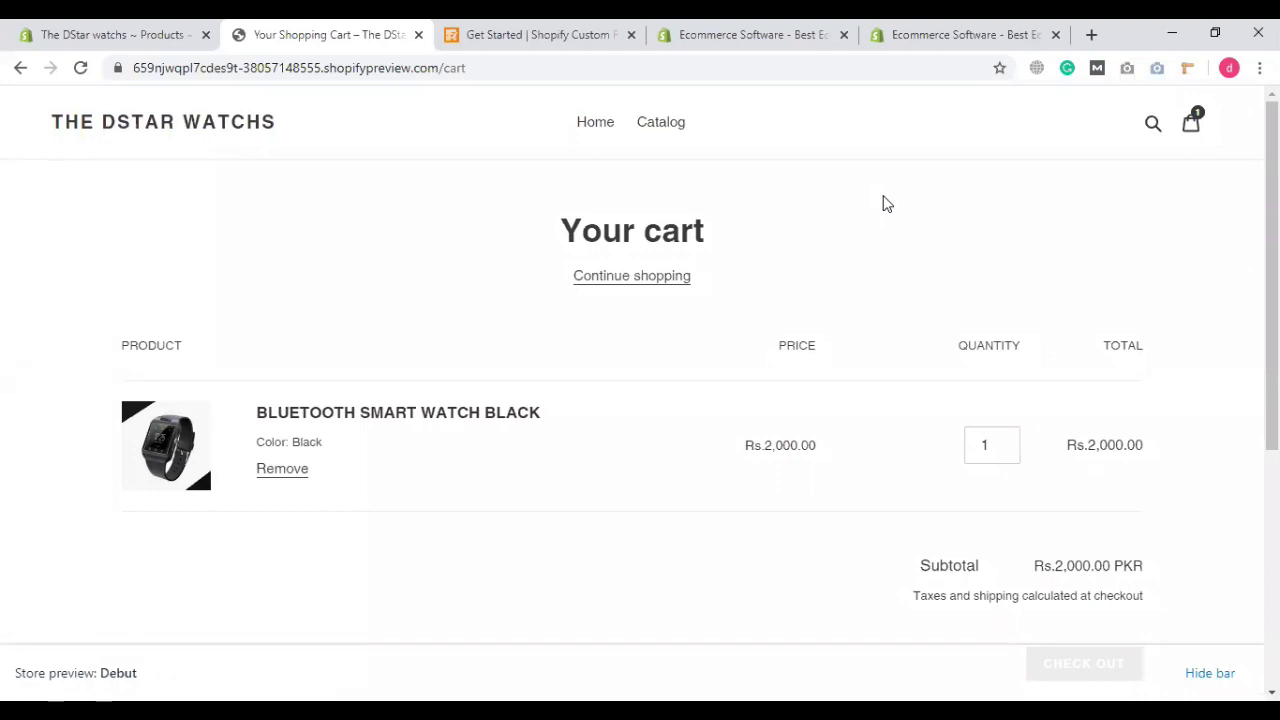
# Step: Close the store preview and go to the home page of the store admin
pyautogui.click(18, 30)
pyautogui.click(371, 30)
pyautogui.click(419, 36)
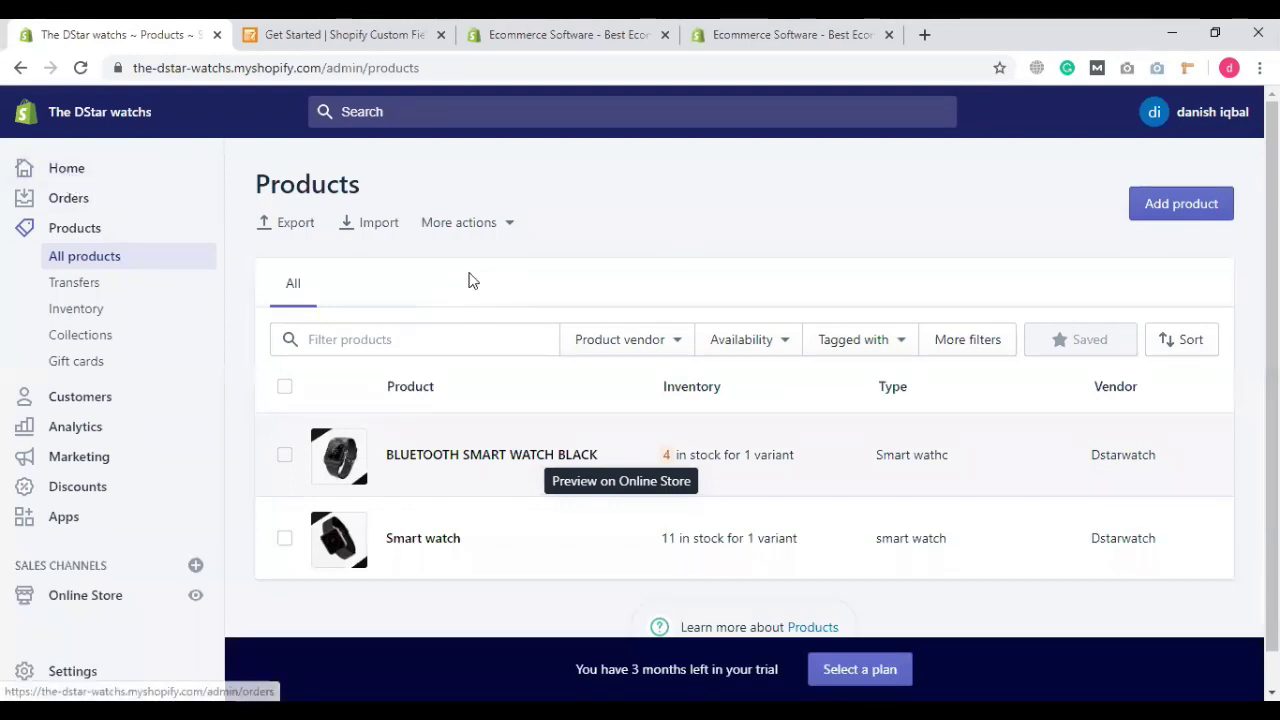
pyautogui.click(88, 178)
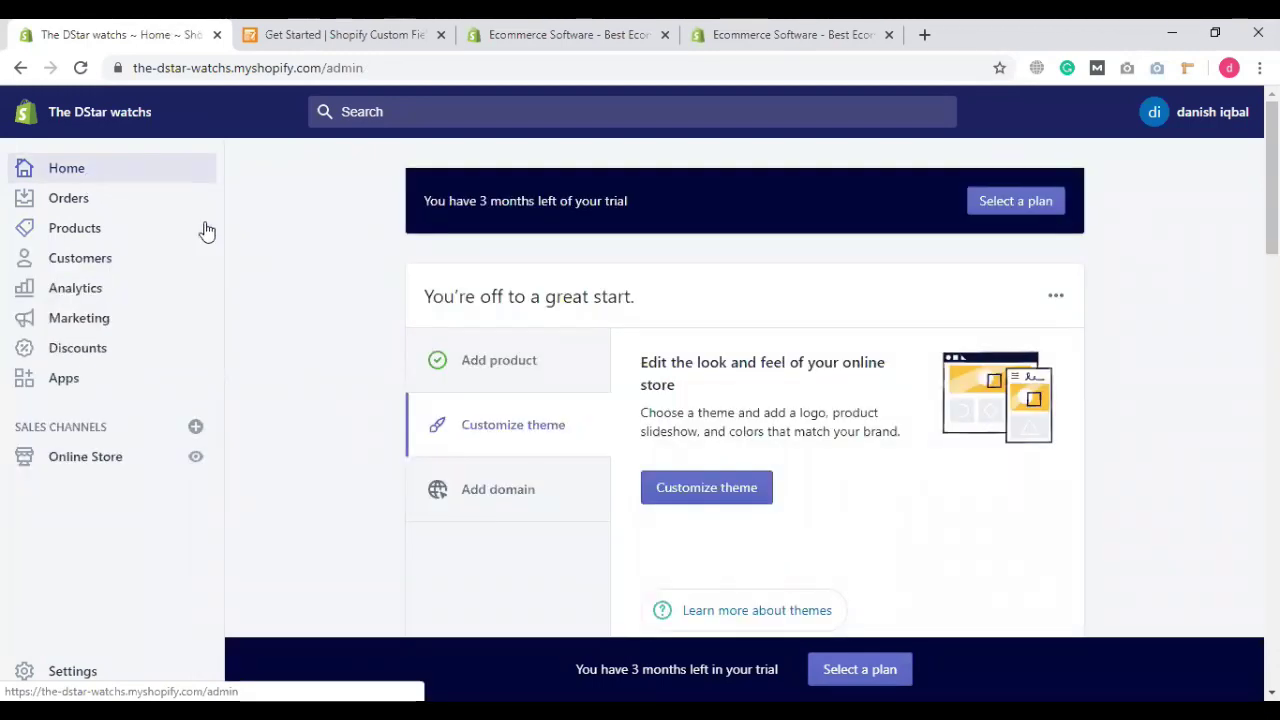
# Step: Open the plan selection page from the admin home in a separate browser tab
pyautogui.scroll(-1, 686, 414)
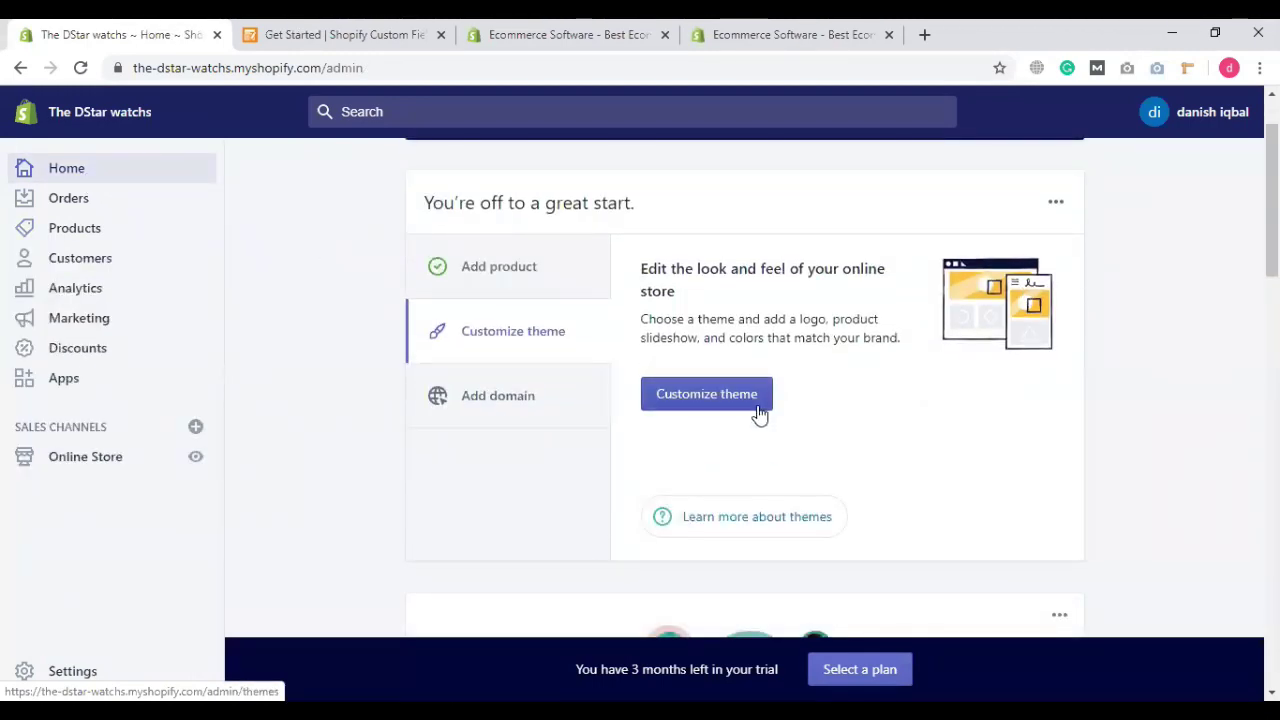
pyautogui.scroll(1, 1226, 333)
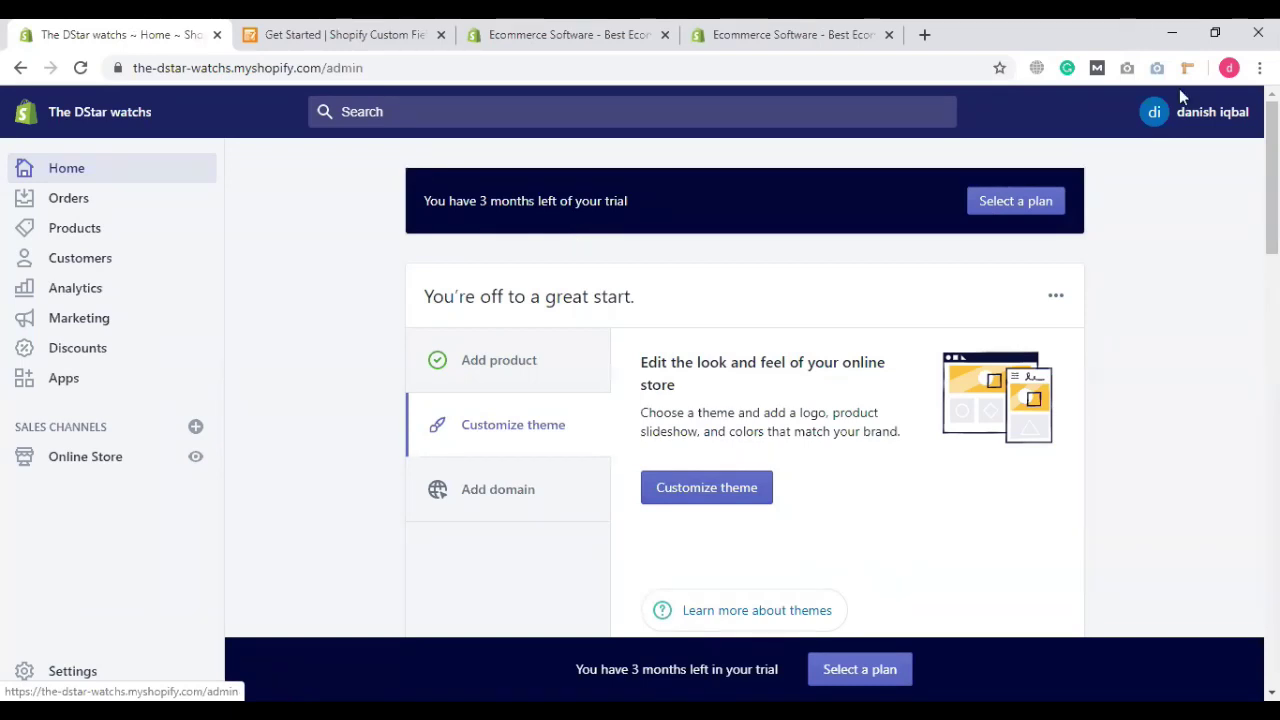
pyautogui.click(375, 45)
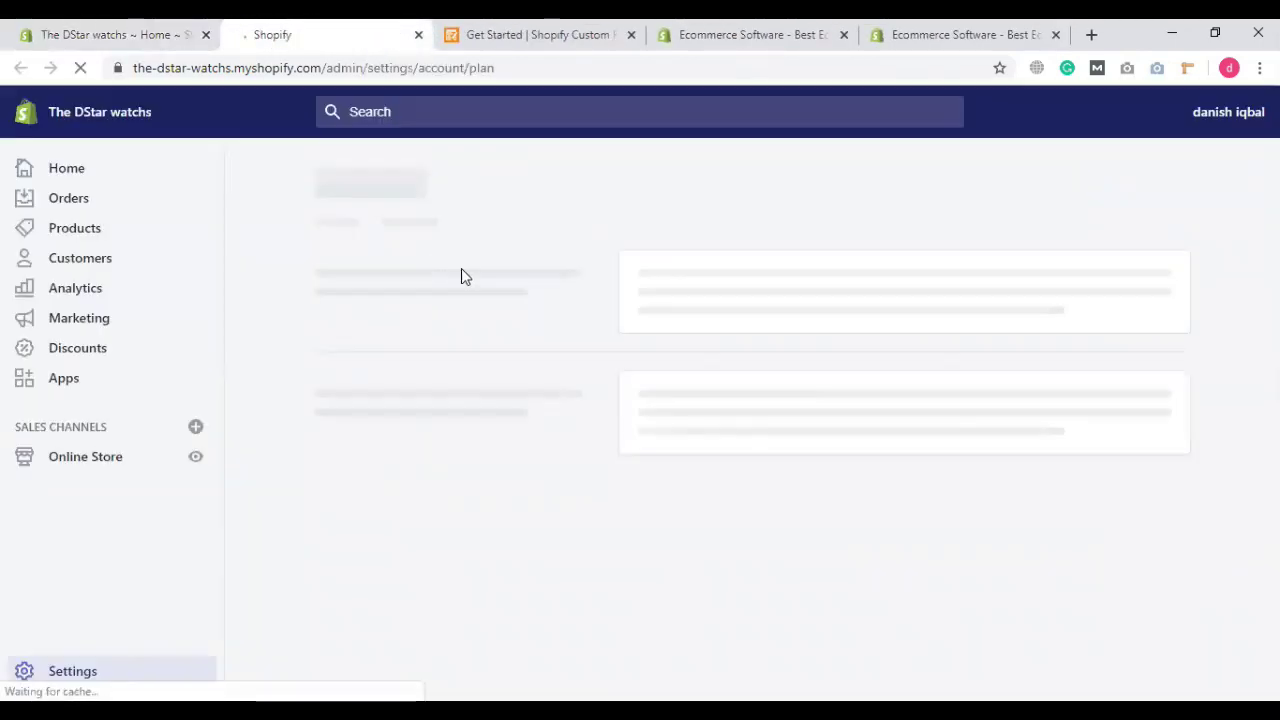
pyautogui.click(190, 30)
pyautogui.click(290, 30)
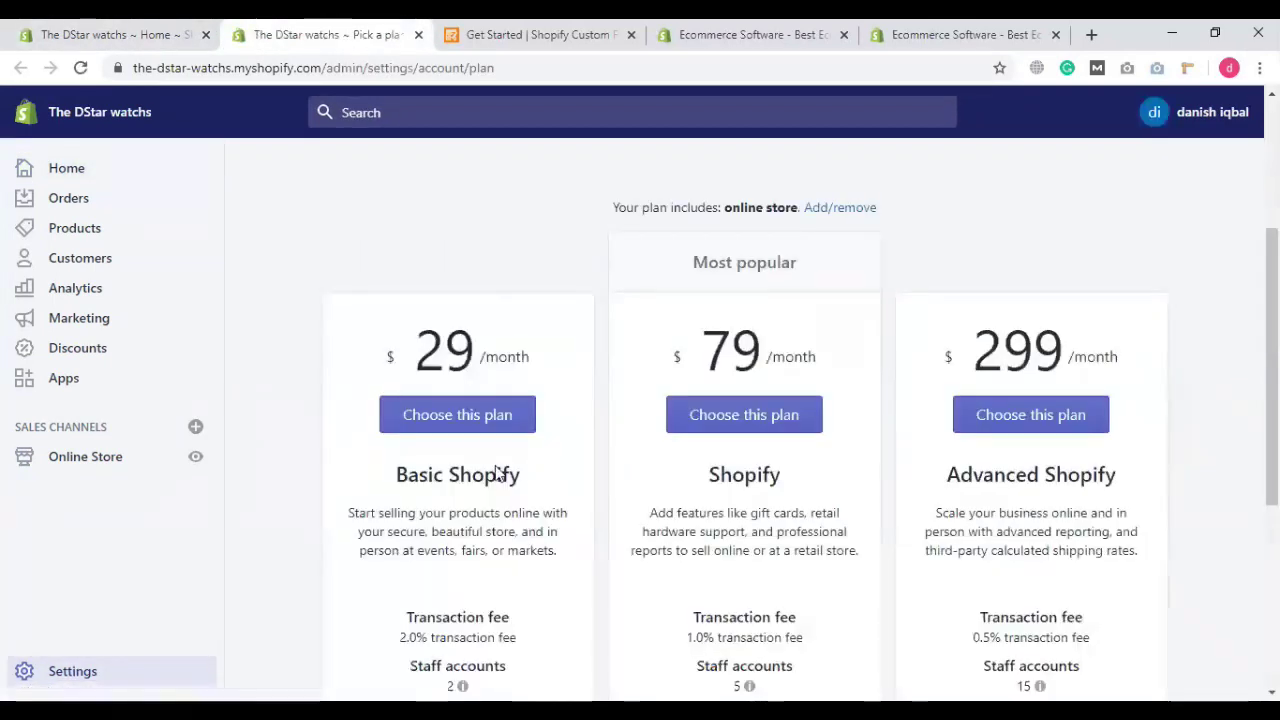
# Step: Compare the prices, transaction fees, staff accounts and locations of the Basic, Shopify and Advanced plans, and close the plan page
pyautogui.scroll(-1, 523, 268)
pyautogui.scroll(-1, 530, 280)
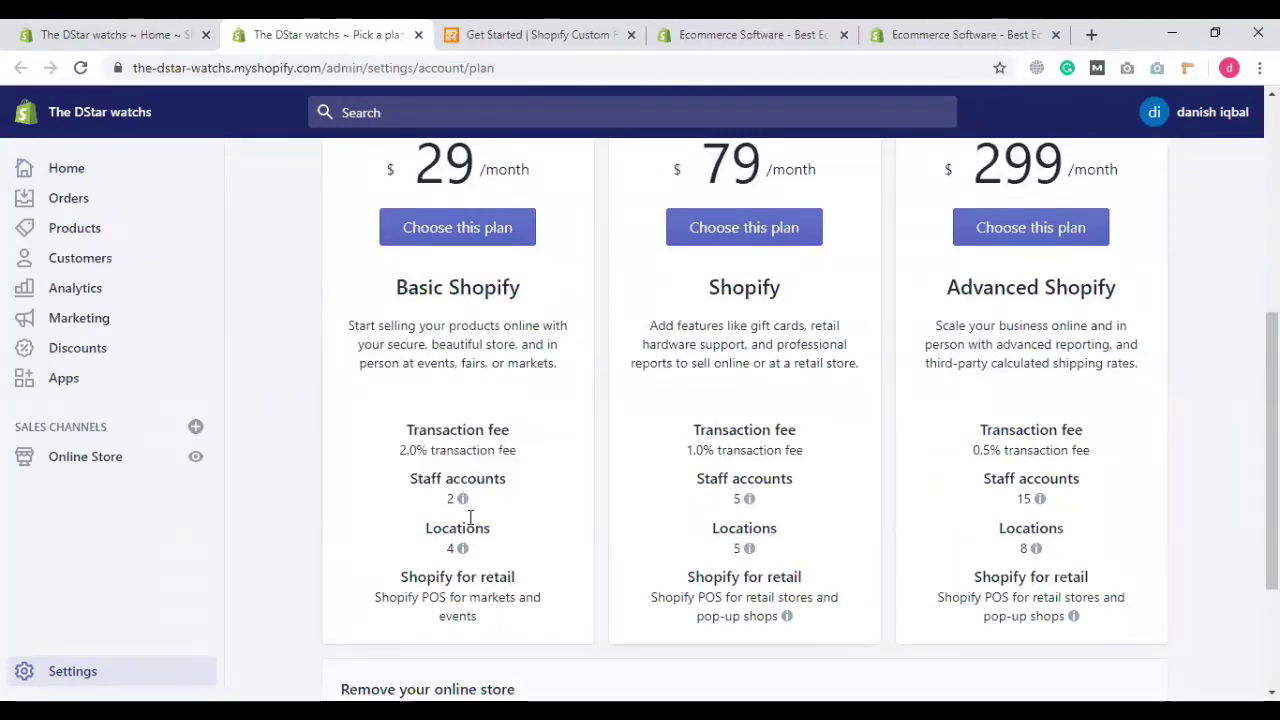
pyautogui.scroll(-2, 478, 522)
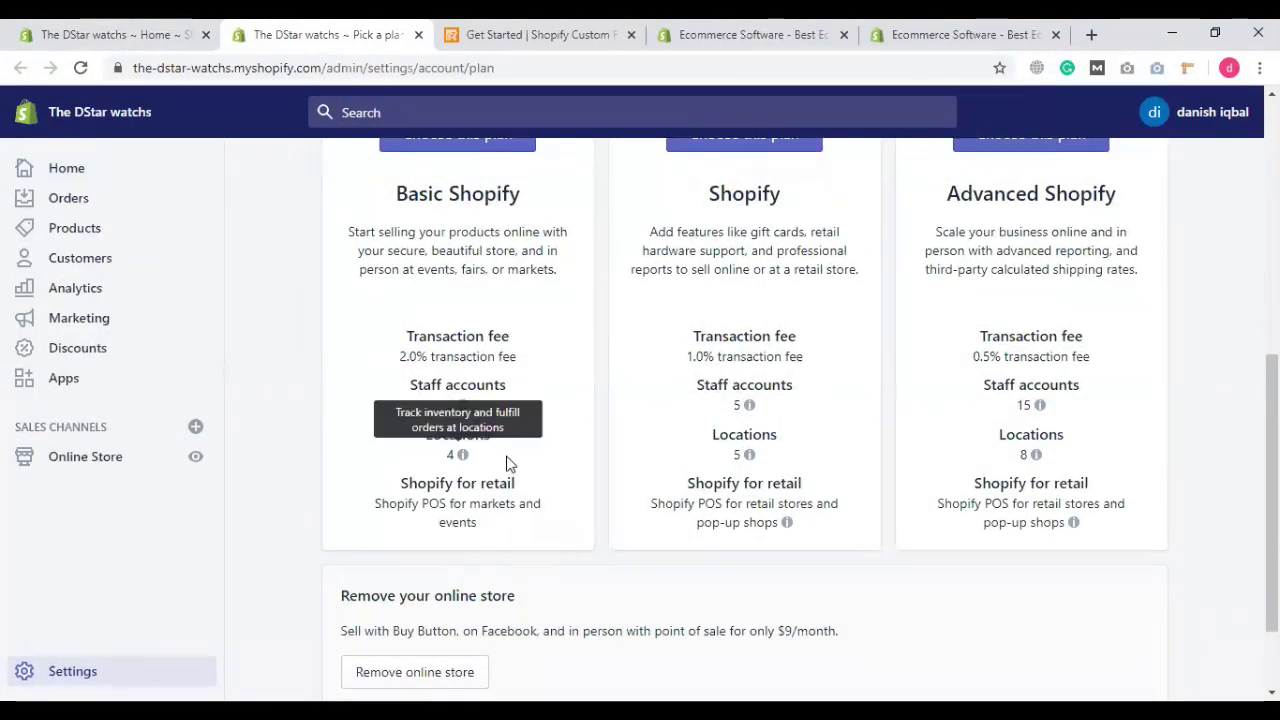
pyautogui.scroll(3, 508, 465)
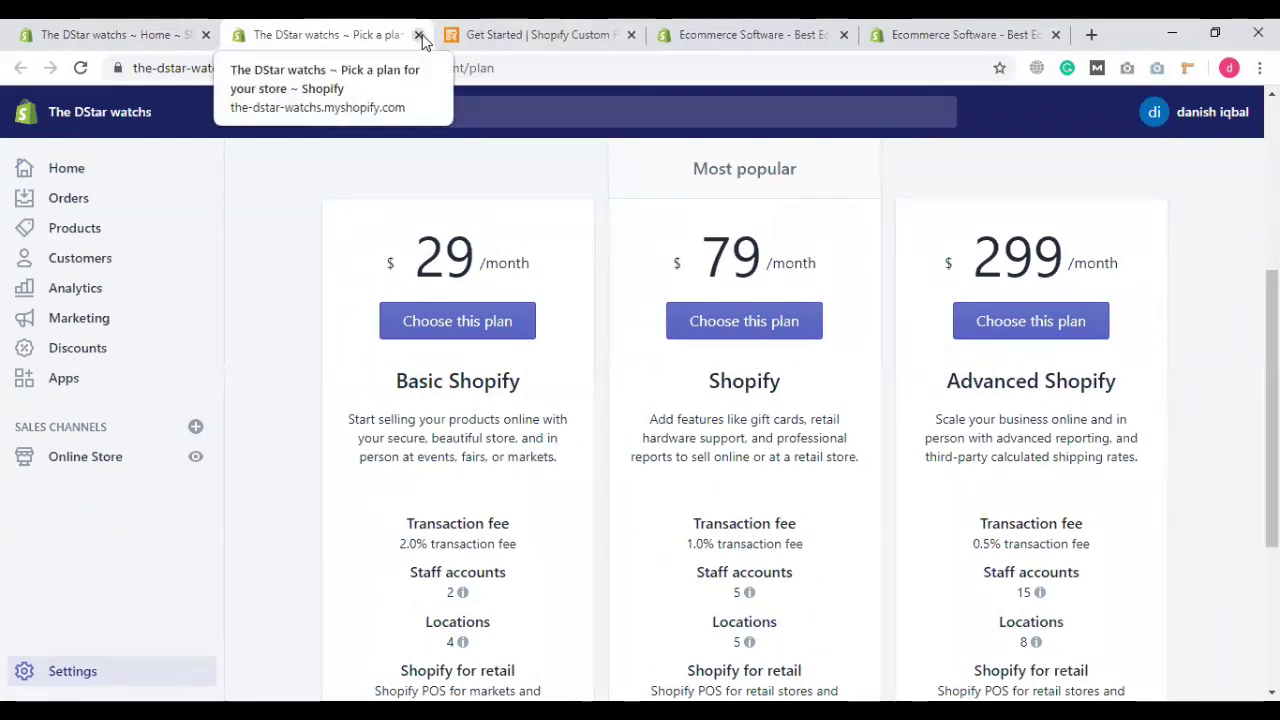
pyautogui.scroll(1, 1020, 314)
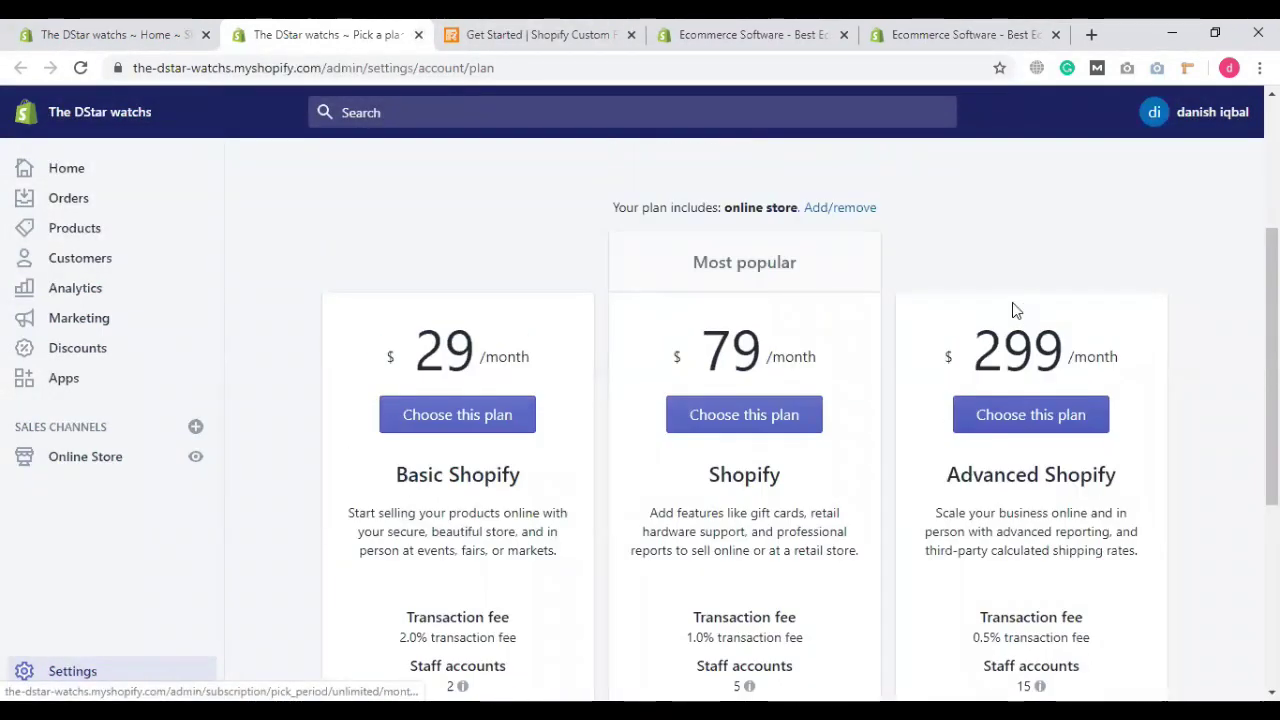
pyautogui.scroll(-1, 349, 434)
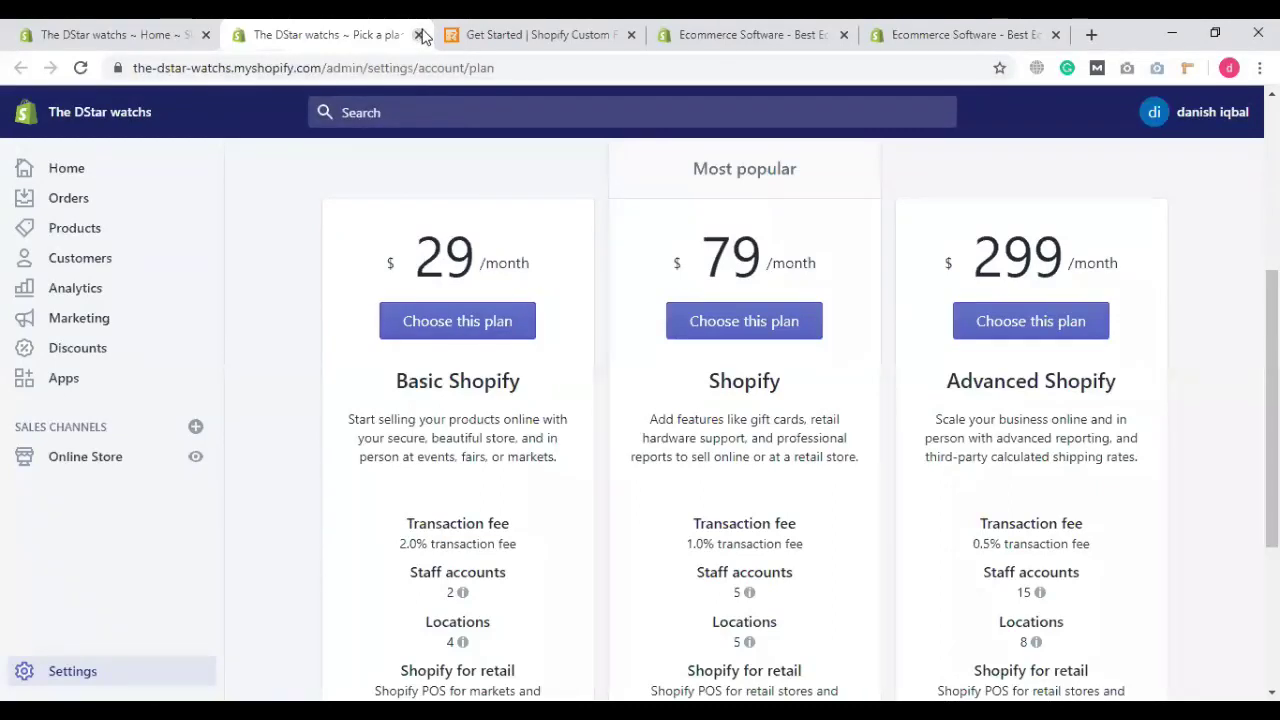
pyautogui.click(419, 35)
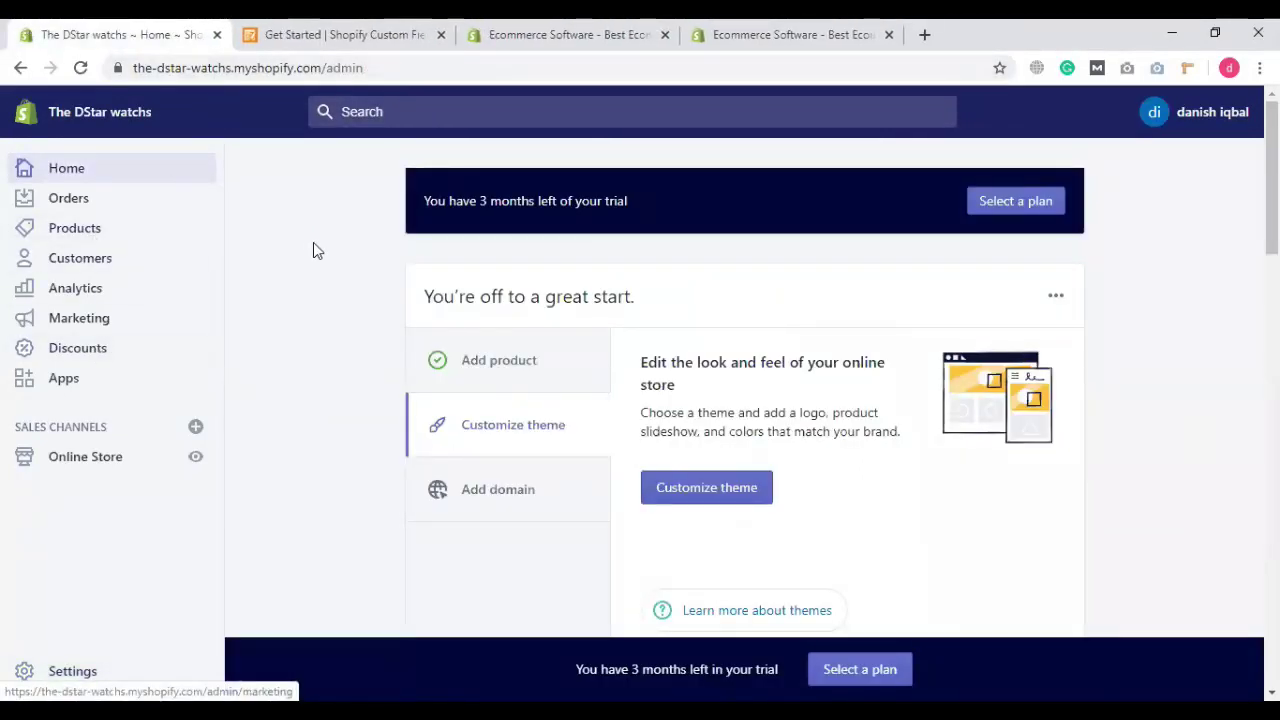
# Step: Open the Online Store's Themes page and highlight the store's myshopify.com part of the page address
pyautogui.scroll(-1, 270, 310)
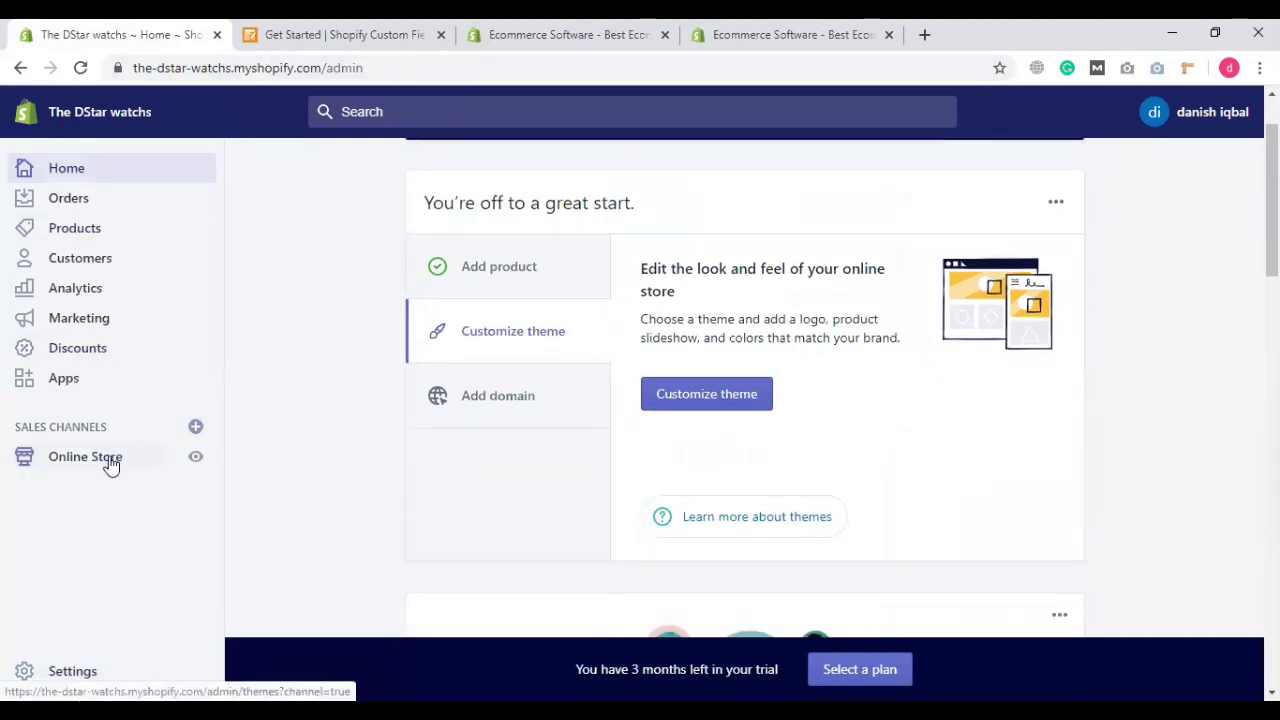
pyautogui.click(77, 347)
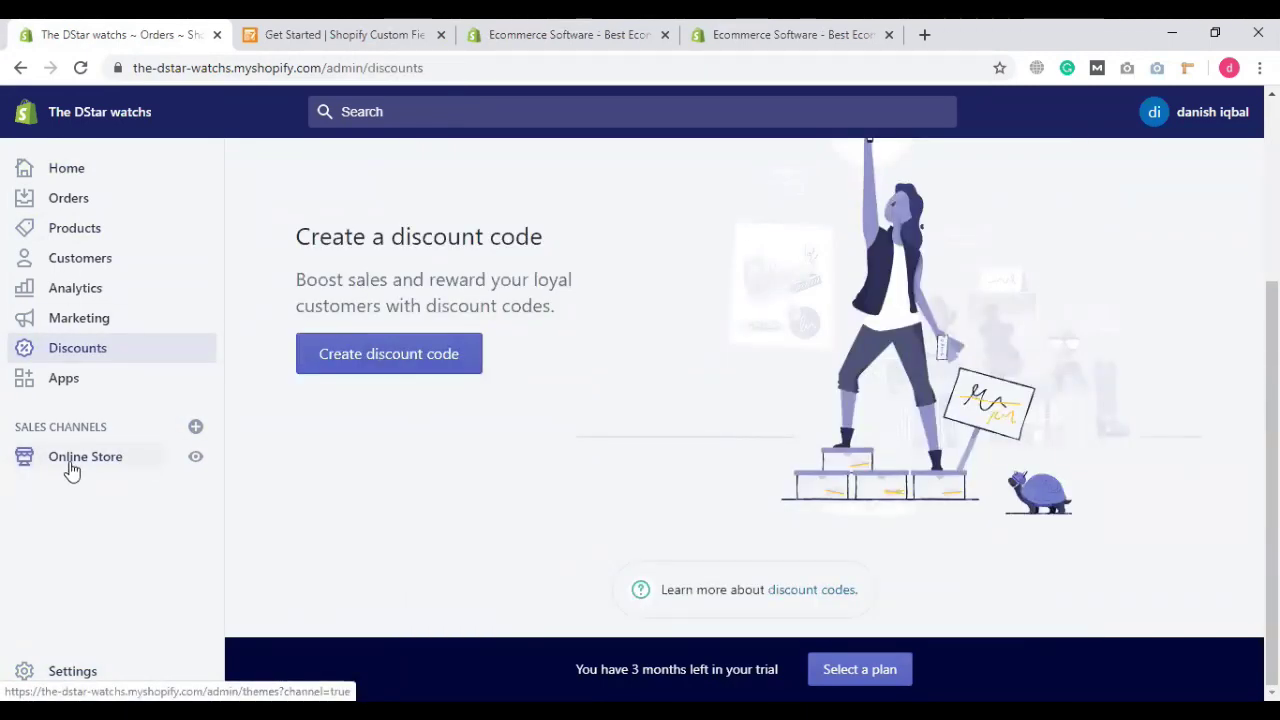
pyautogui.click(71, 462)
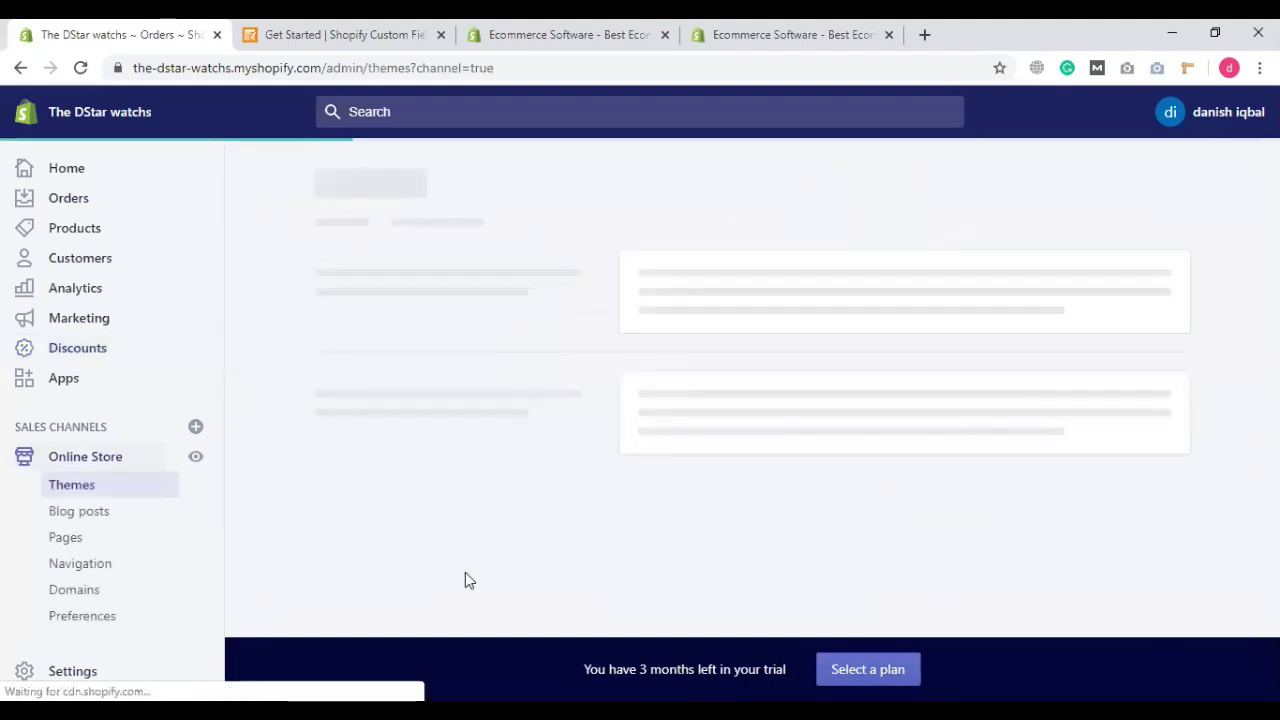
pyautogui.click(75, 470)
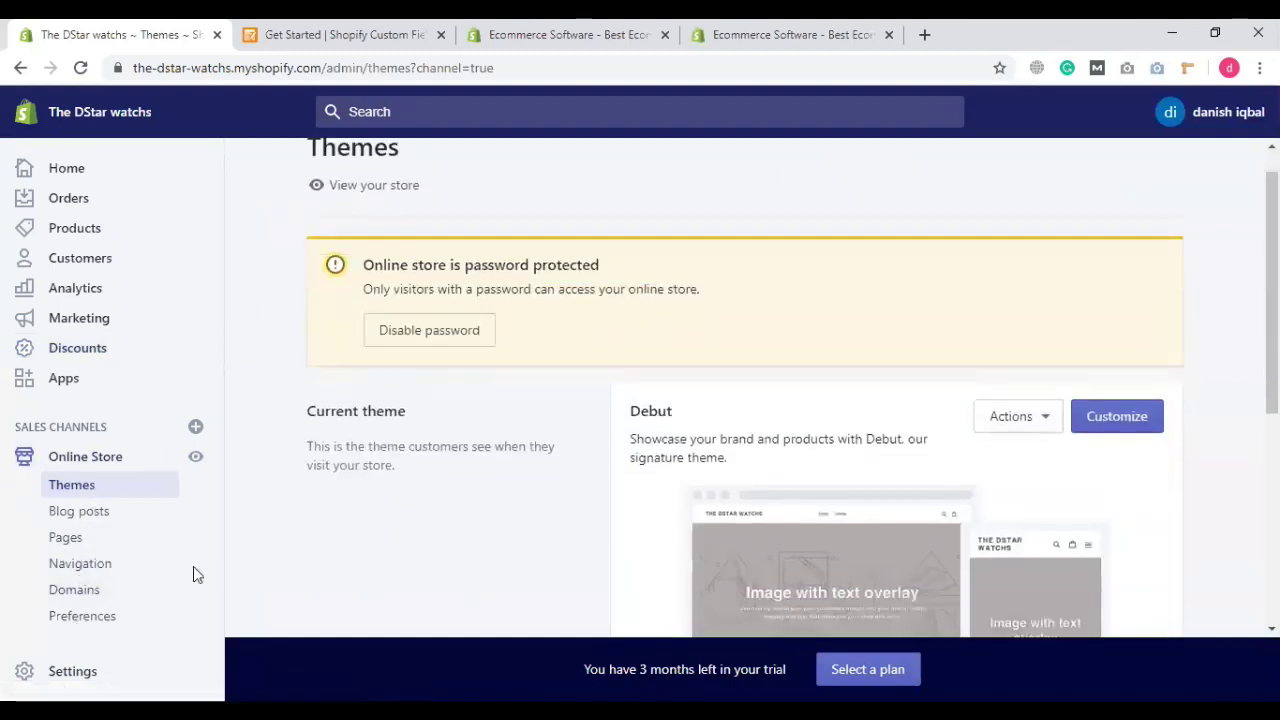
pyautogui.scroll(-1, 843, 372)
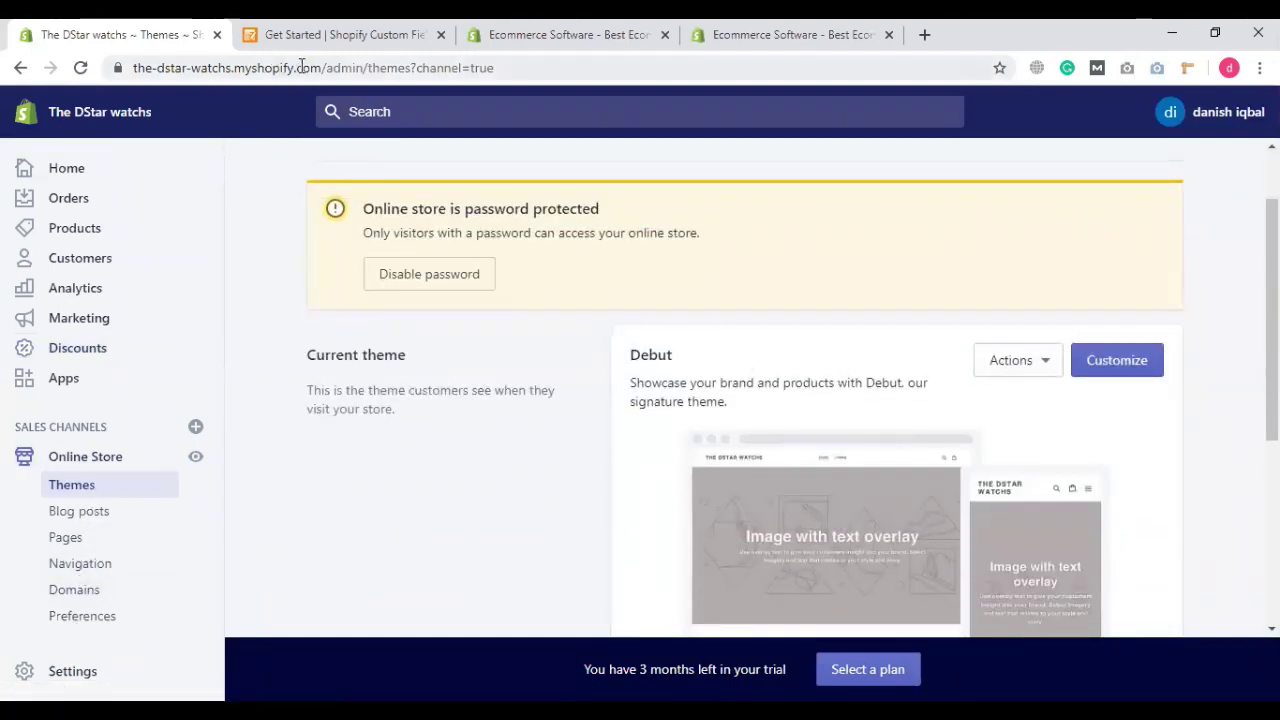
pyautogui.moveTo(322, 67); pyautogui.dragTo(133, 67)
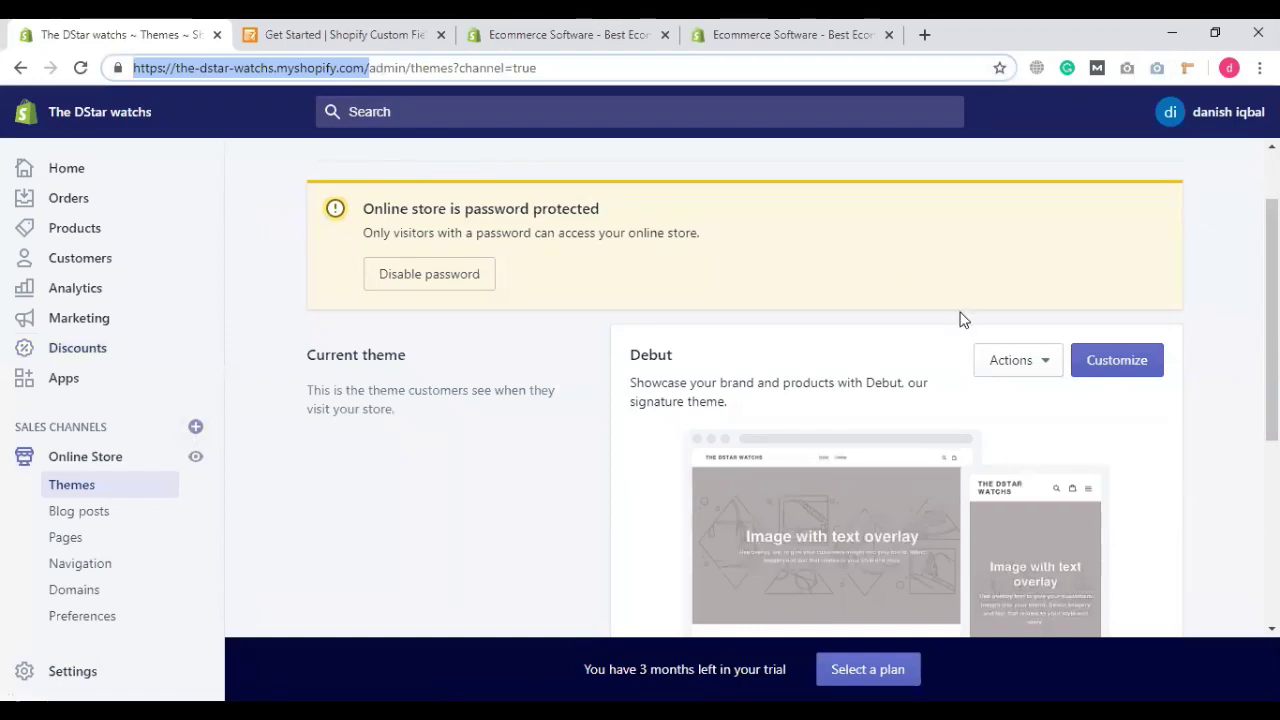
# Step: Open the Online Store's Domains page, review the primary domain and highlight the store's web address
pyautogui.scroll(-2, 960, 318)
pyautogui.click(76, 592)
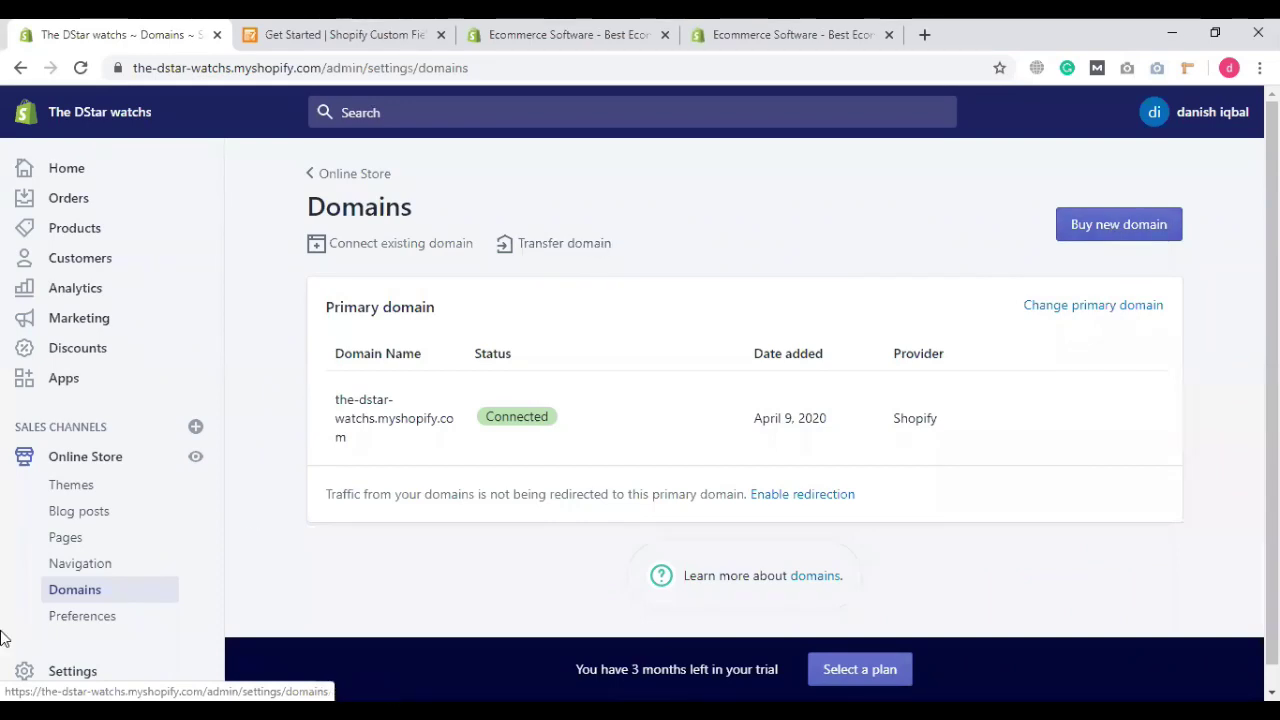
pyautogui.scroll(-1, 100, 615)
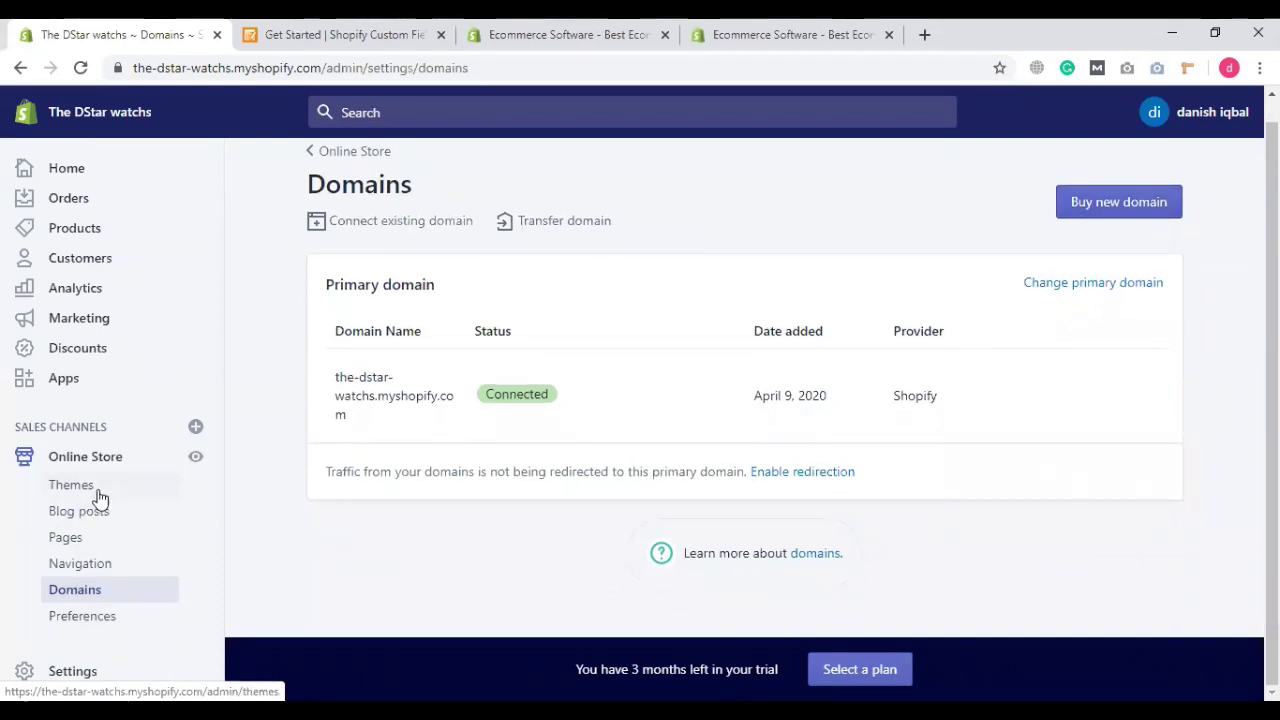
pyautogui.moveTo(316, 73); pyautogui.dragTo(160, 68)
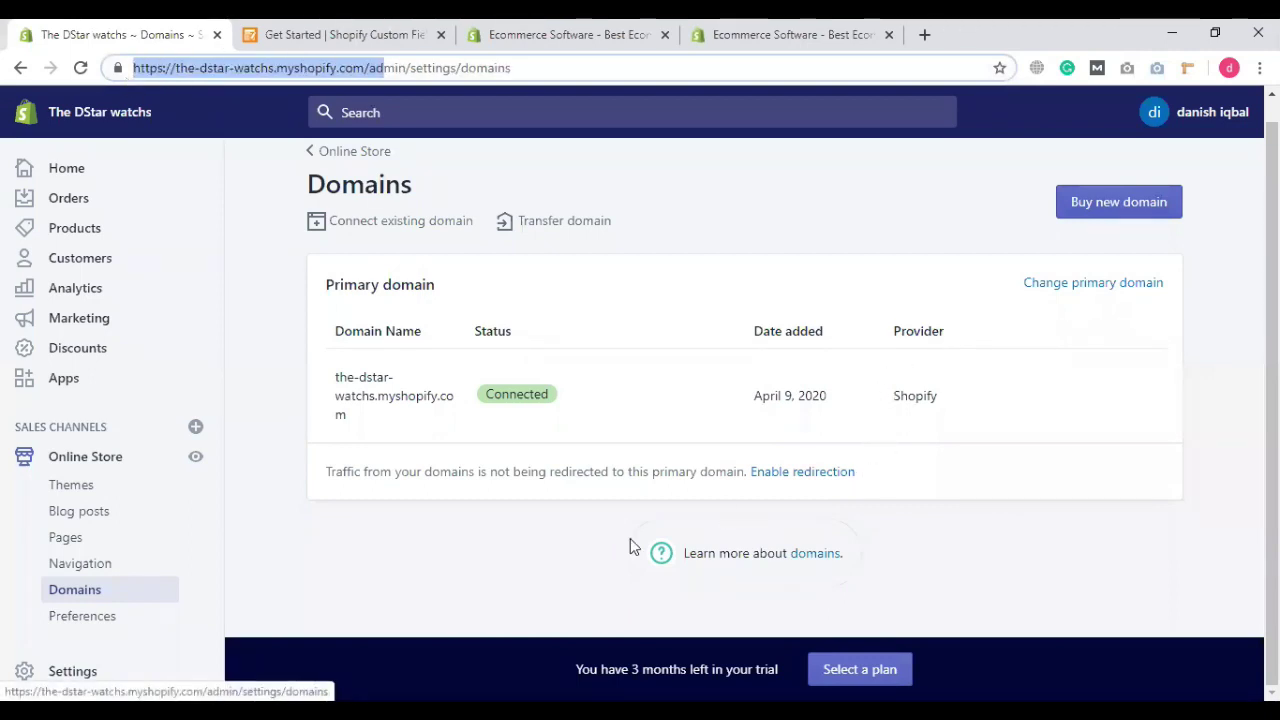
# Step: Return to the Themes page and open the store's live view in a new browser tab
pyautogui.click(97, 487)
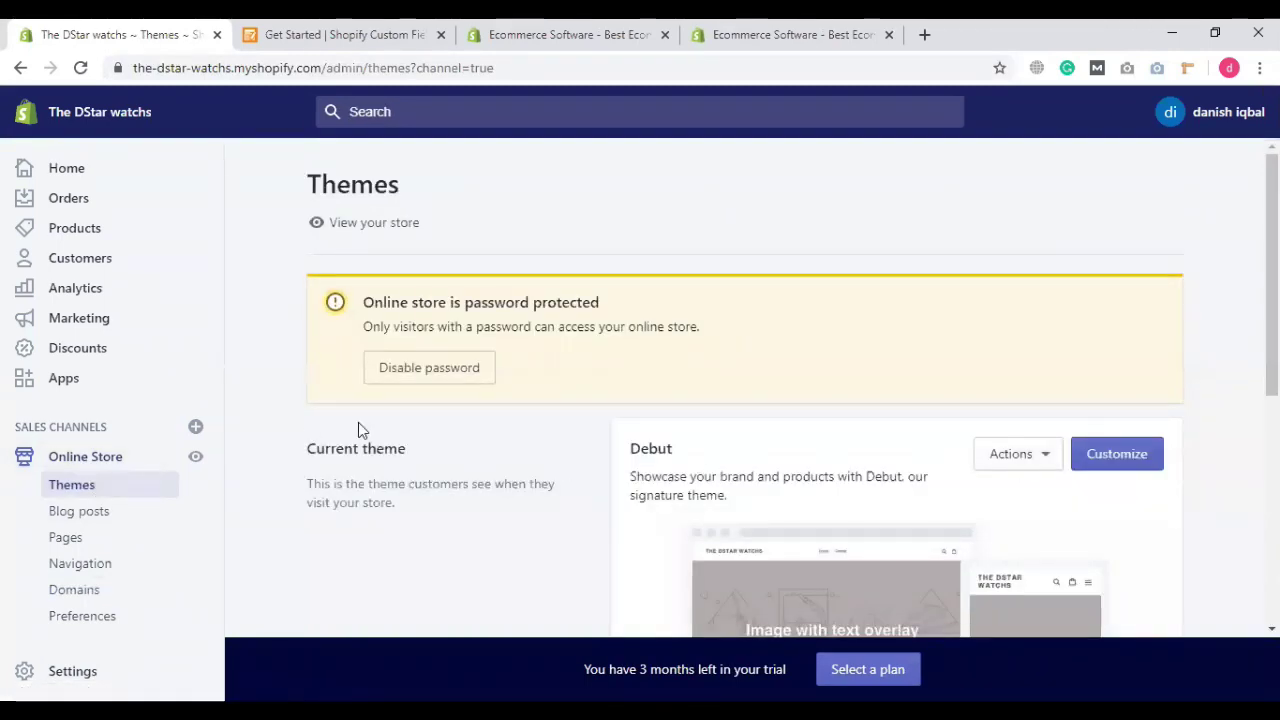
pyautogui.scroll(-1, 385, 437)
pyautogui.scroll(1, 385, 437)
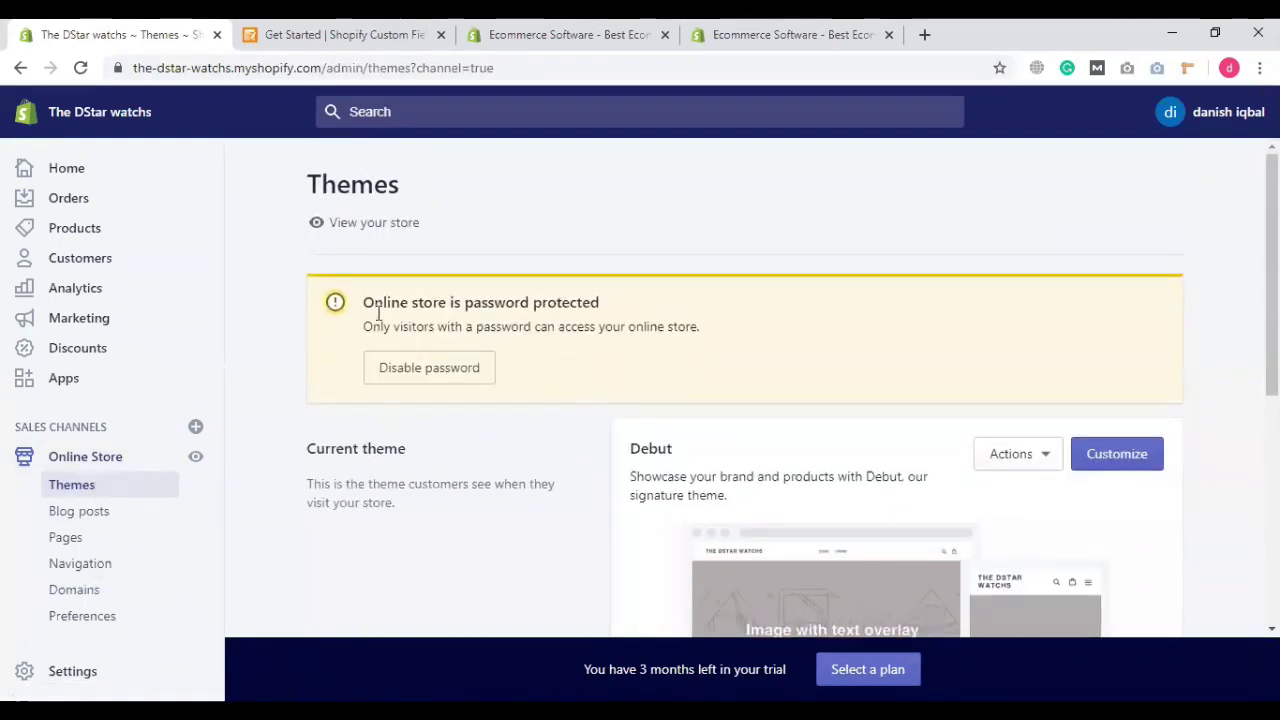
pyautogui.rightClick(362, 227)
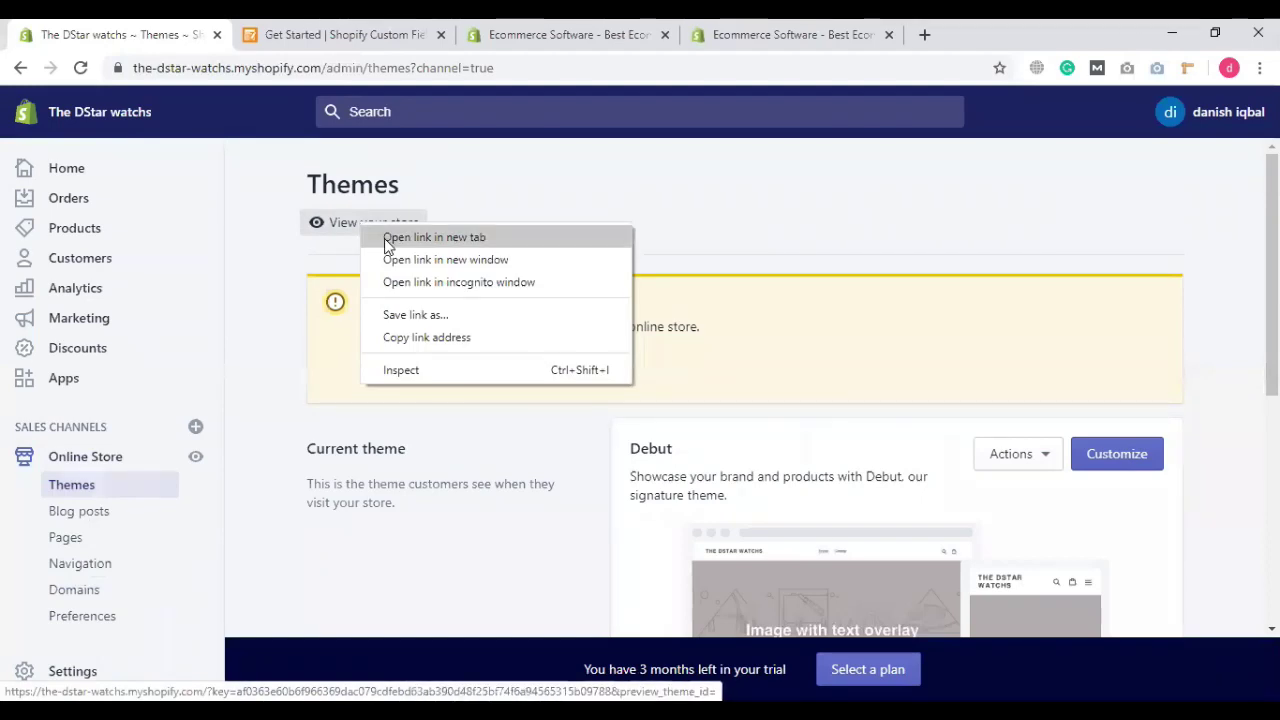
pyautogui.click(400, 238)
pyautogui.click(285, 30)
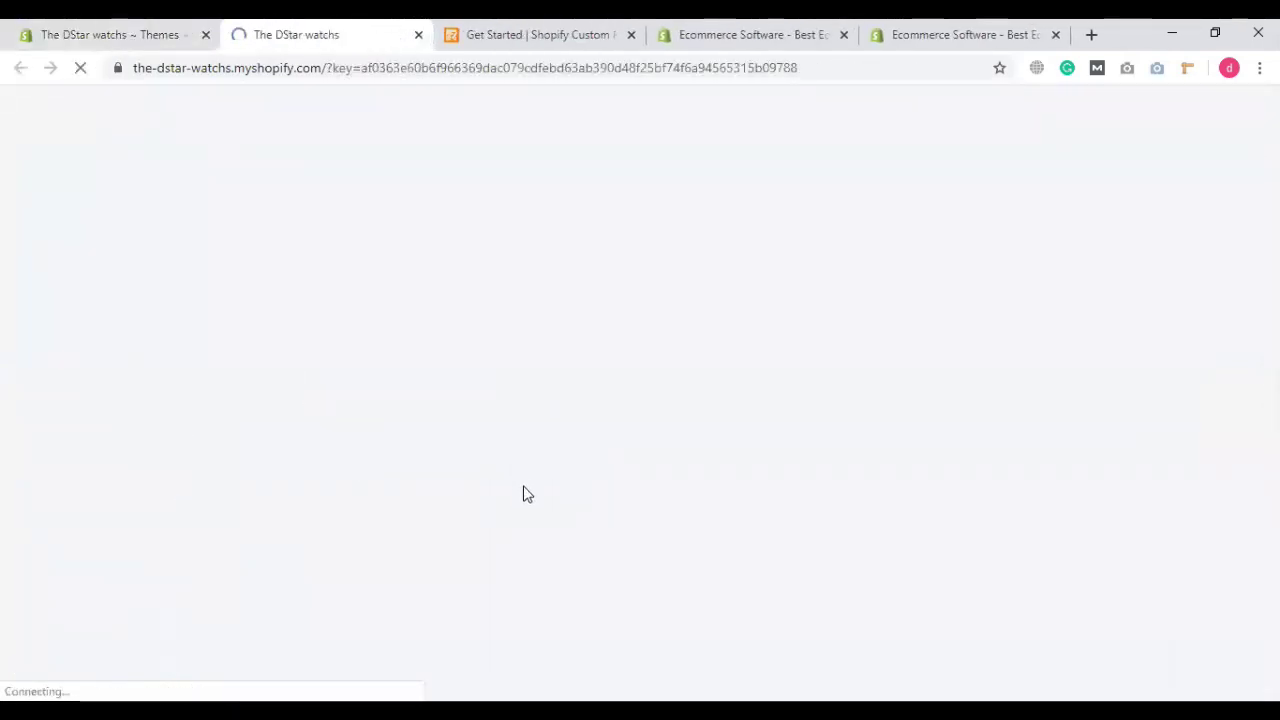
# Step: Examine the storefront home page's default sections, from the image banner and featured collection down to the testimonials and gallery
pyautogui.scroll(-2, 752, 466)
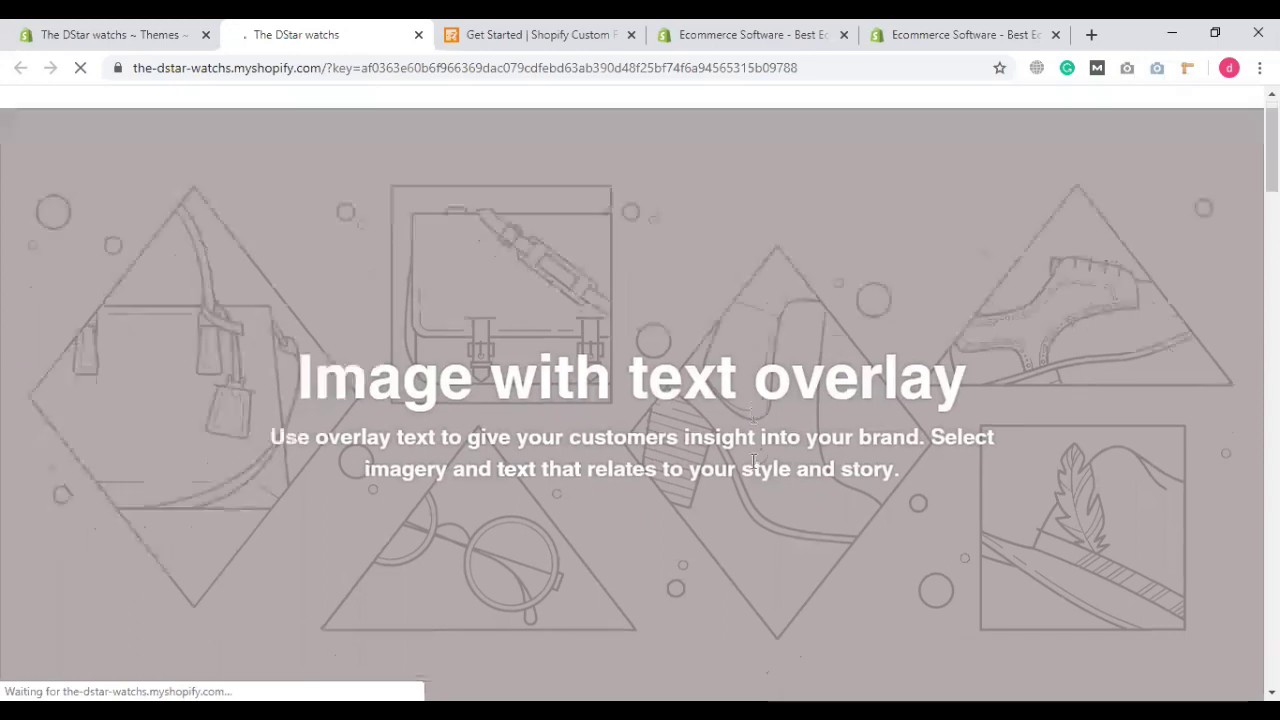
pyautogui.scroll(-8, 755, 468)
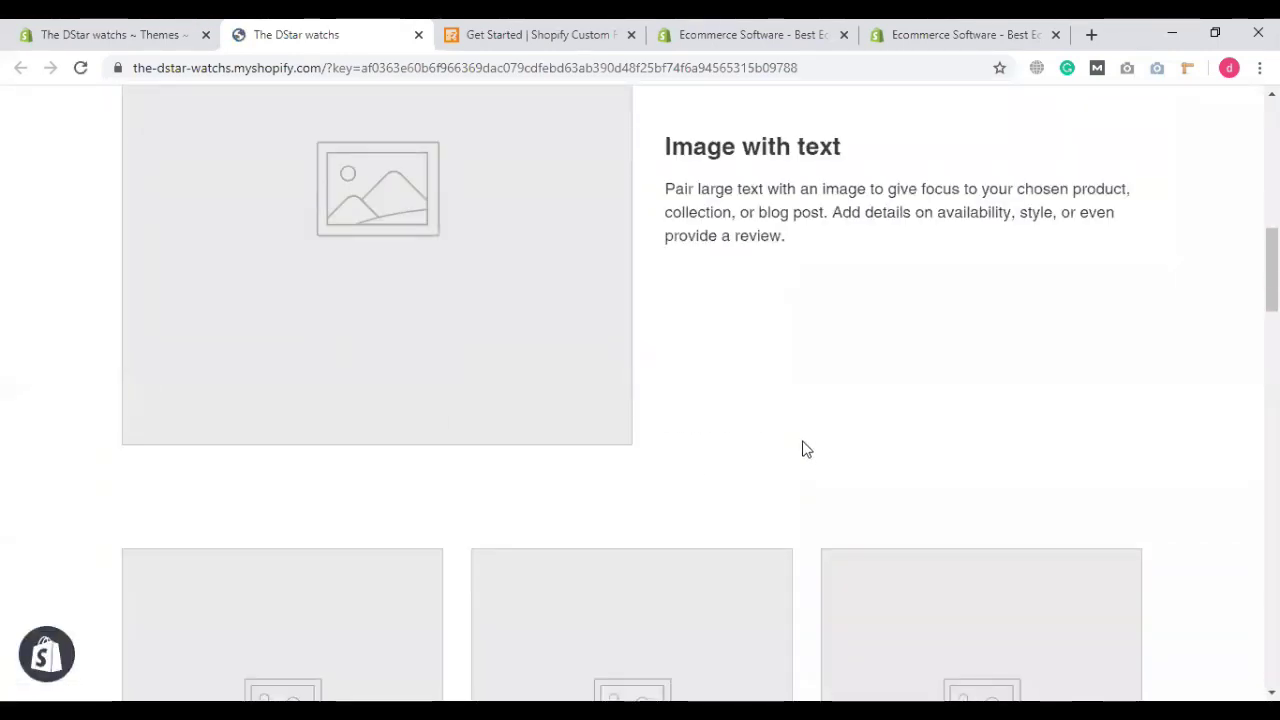
pyautogui.scroll(-5, 805, 449)
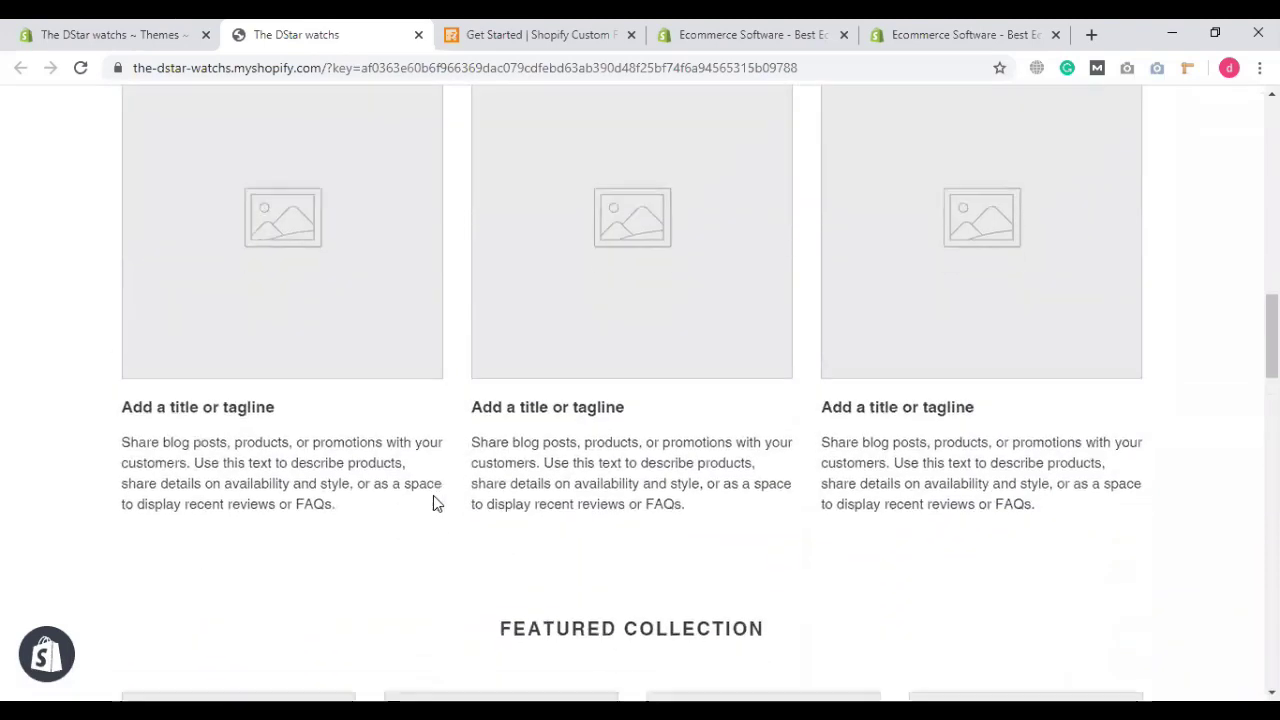
pyautogui.scroll(-9, 433, 500)
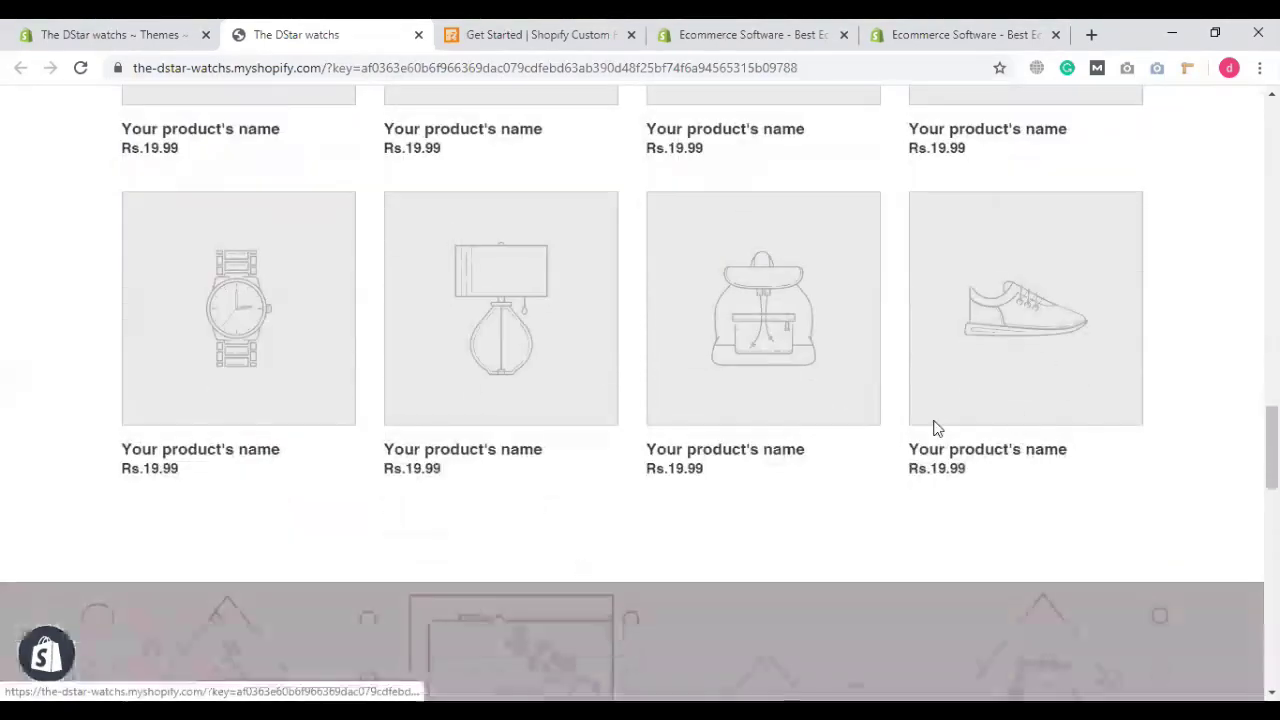
pyautogui.scroll(-3, 937, 428)
pyautogui.scroll(8, 451, 429)
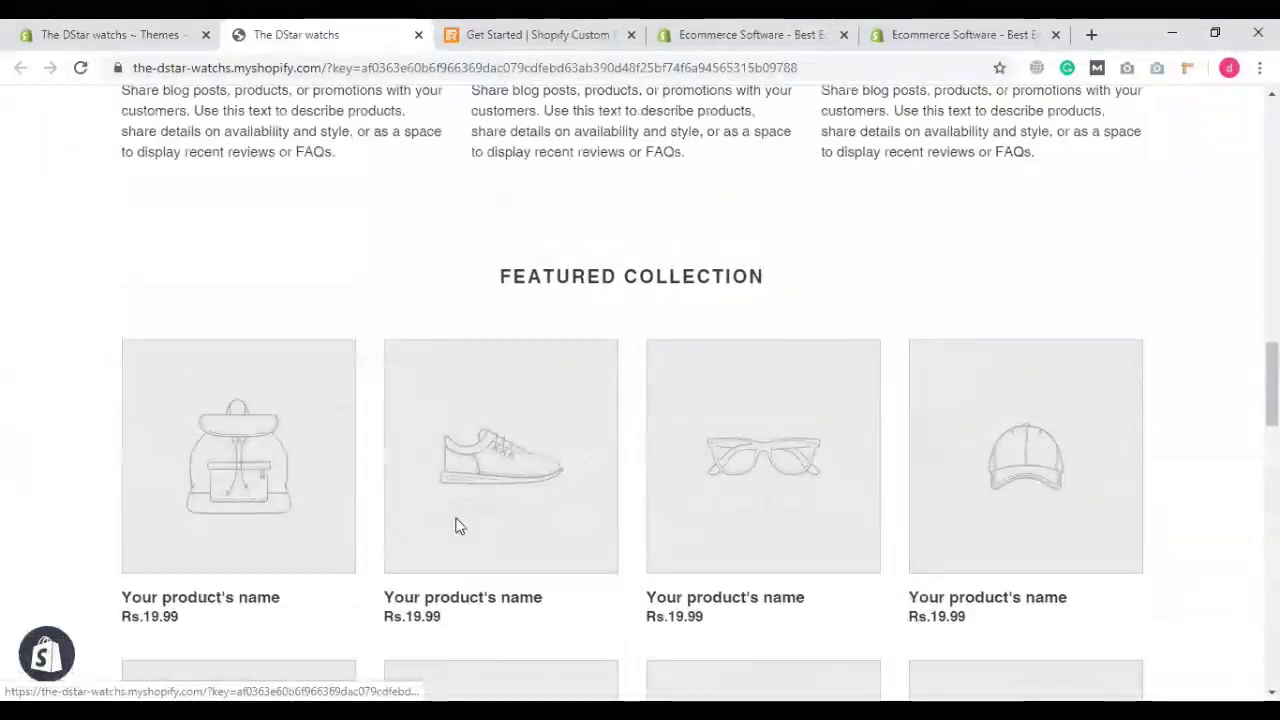
pyautogui.scroll(6, 1063, 540)
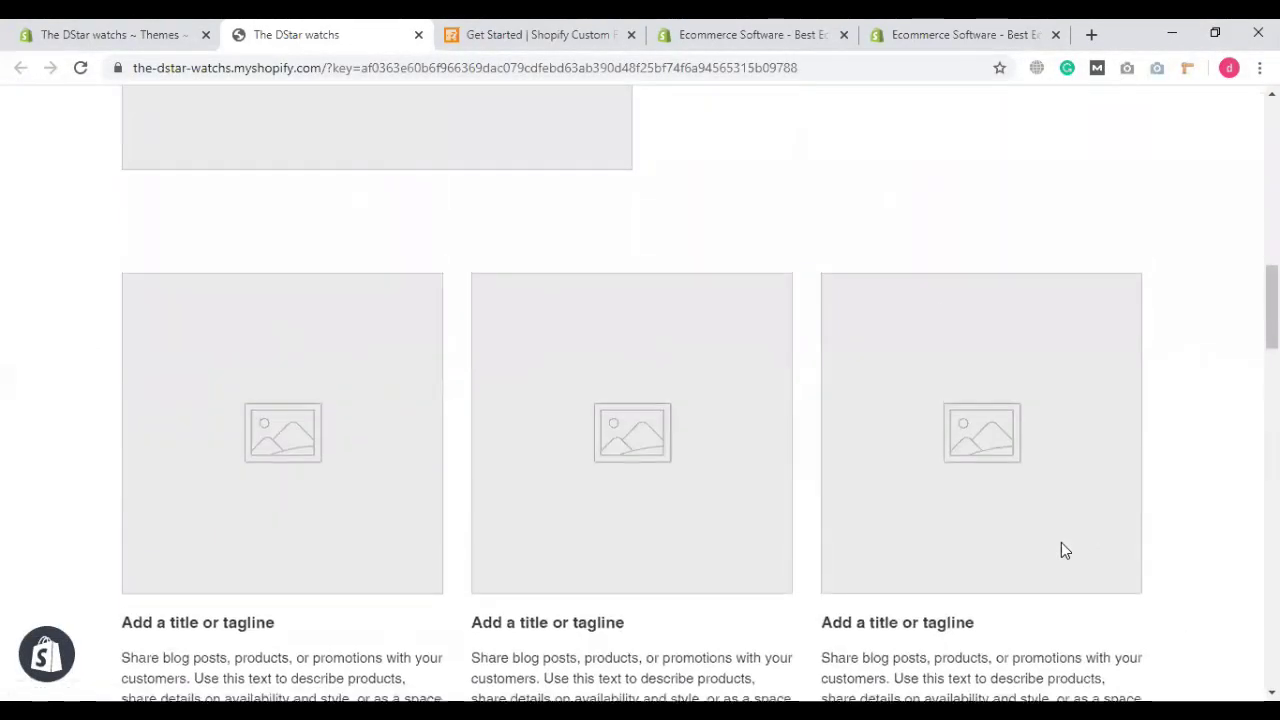
pyautogui.scroll(6, 1062, 545)
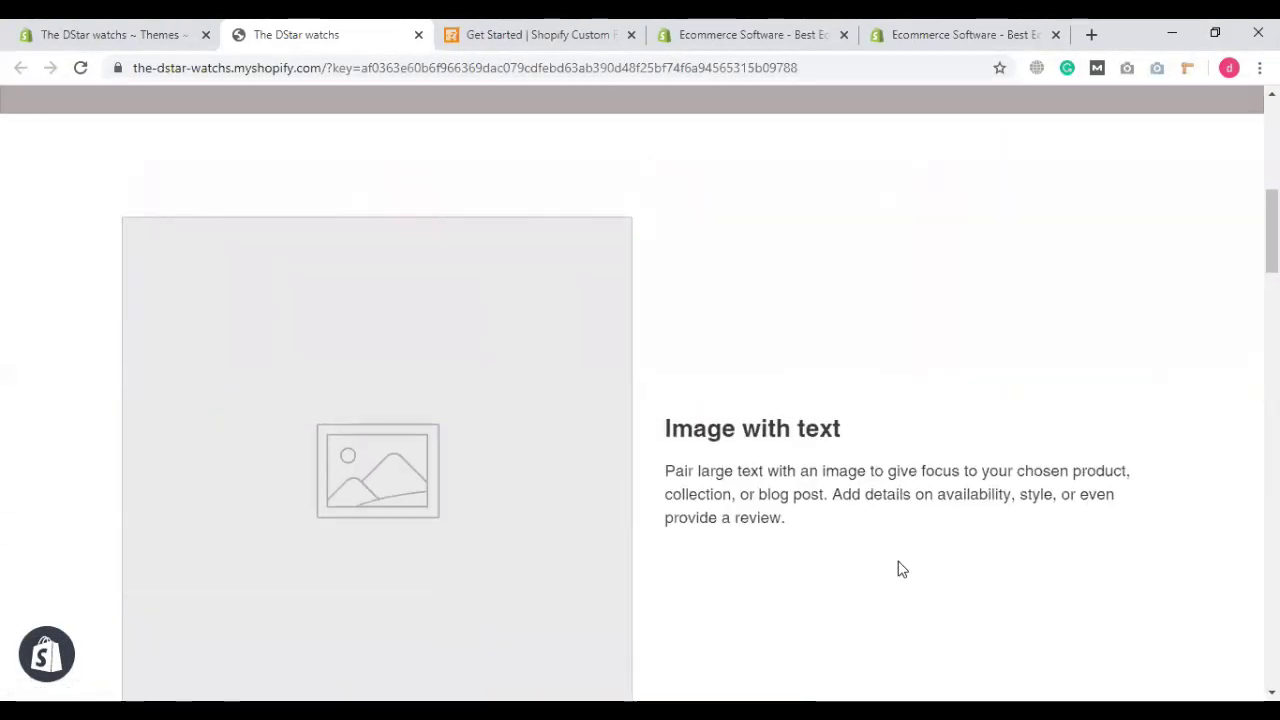
pyautogui.scroll(5, 743, 349)
pyautogui.scroll(-6, 751, 377)
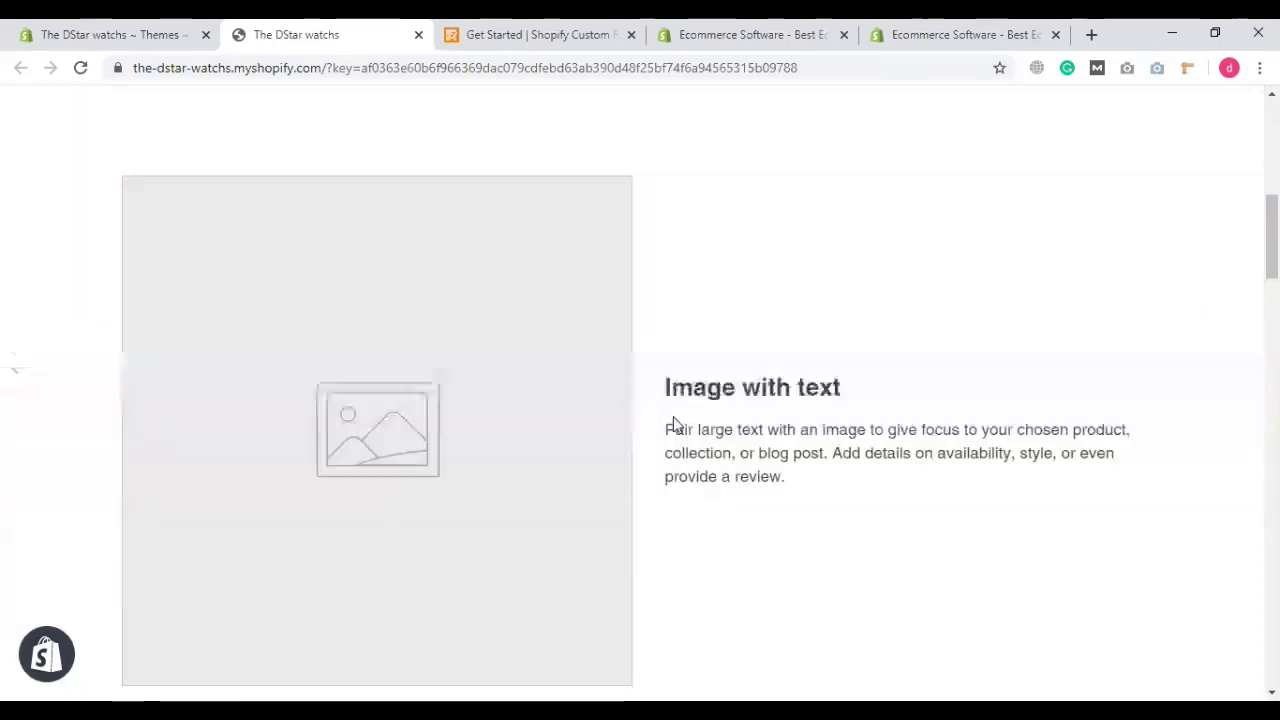
pyautogui.scroll(-17, 674, 424)
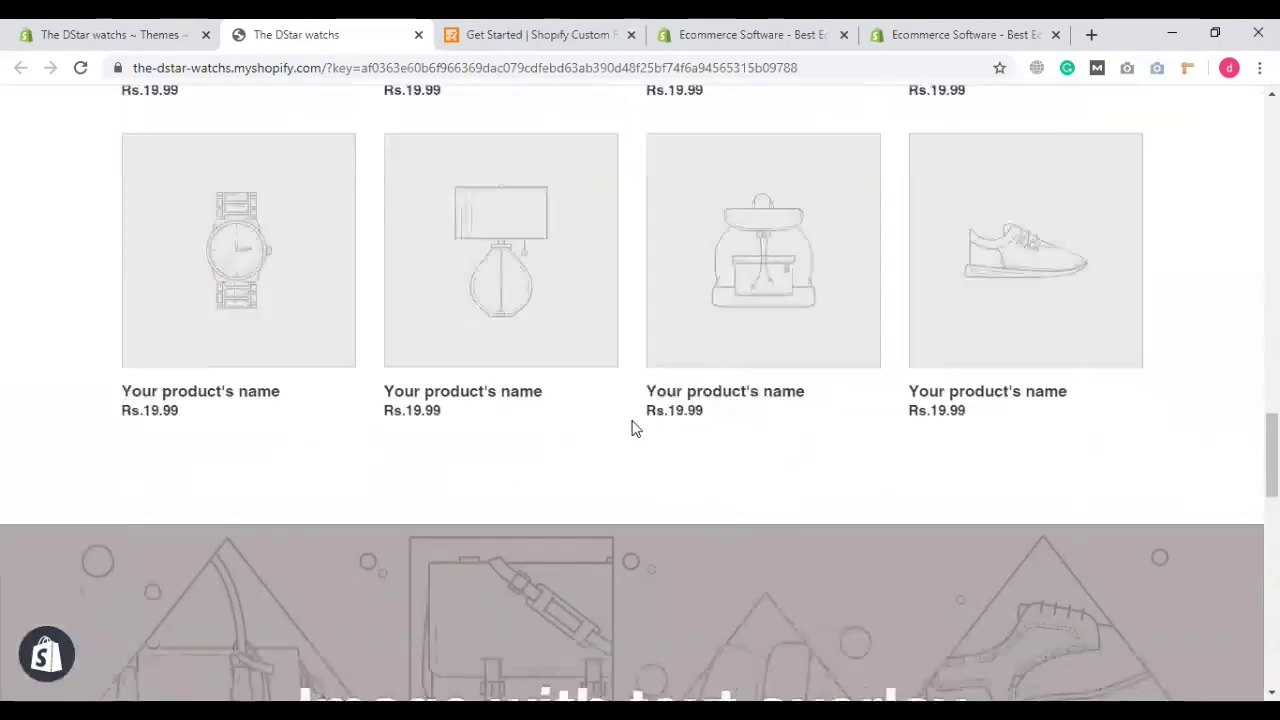
pyautogui.scroll(-4, 632, 428)
pyautogui.scroll(-3, 632, 428)
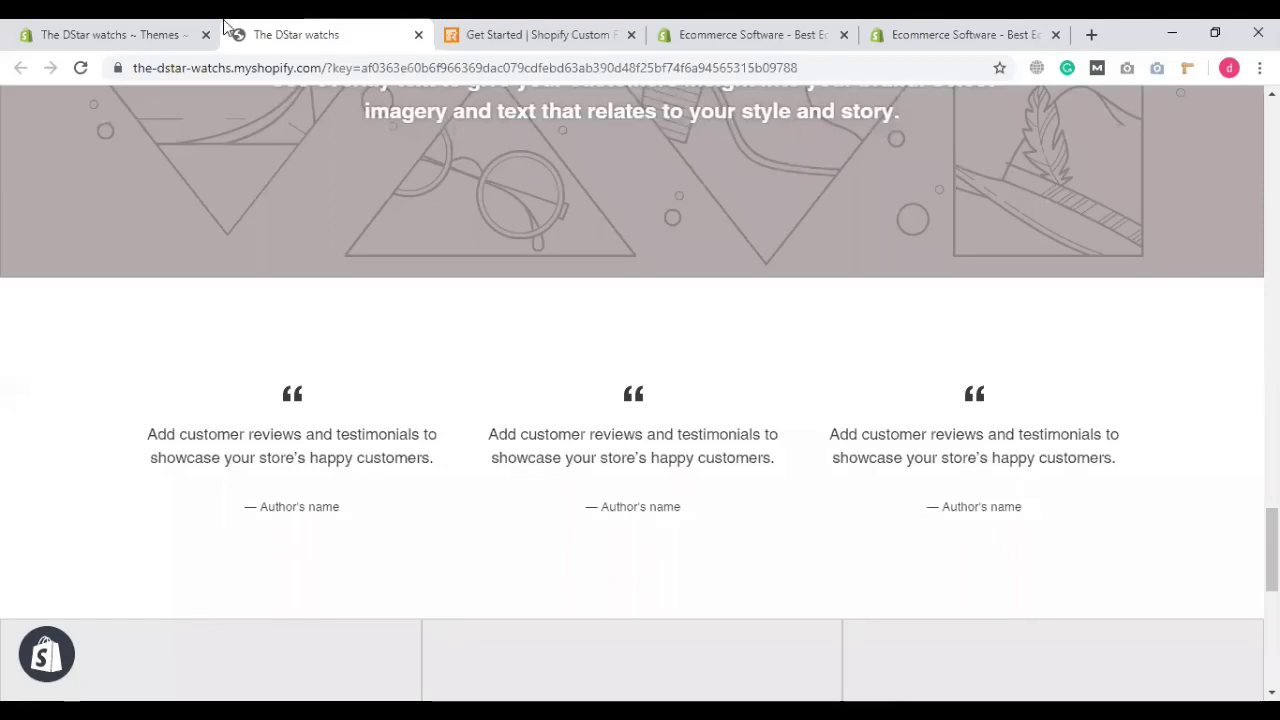
pyautogui.hotkey('ctrl', 'Tab')
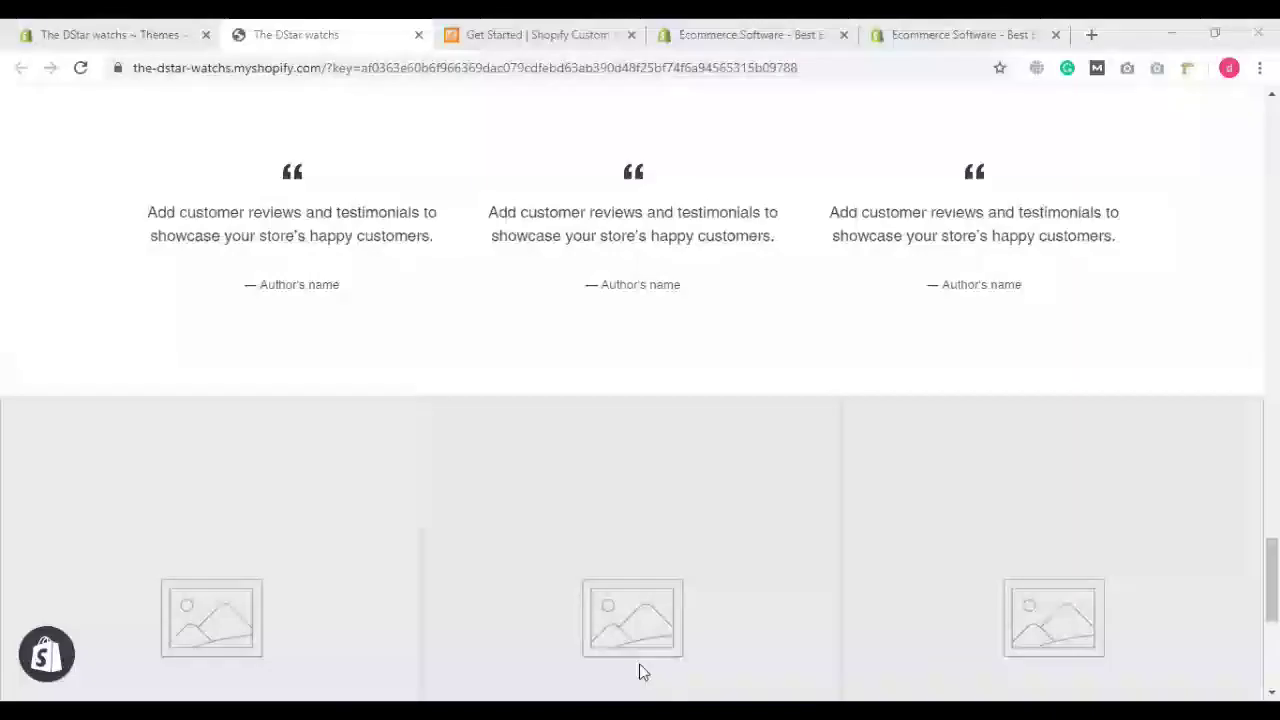
pyautogui.scroll(5, 533, 357)
pyautogui.scroll(10, 533, 357)
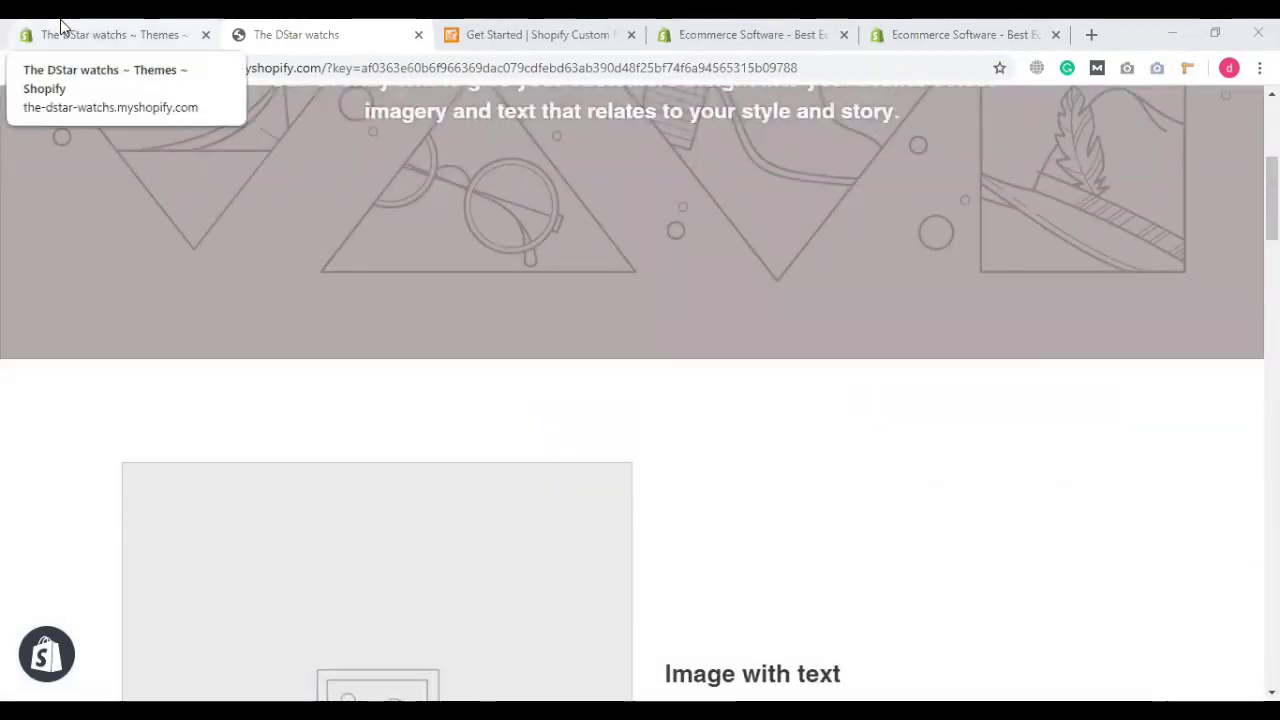
# Step: Review the storefront home page from the header and image banner down to the quick links and newsletter footer
pyautogui.scroll(4, 630, 350)
pyautogui.scroll(1, 637, 355)
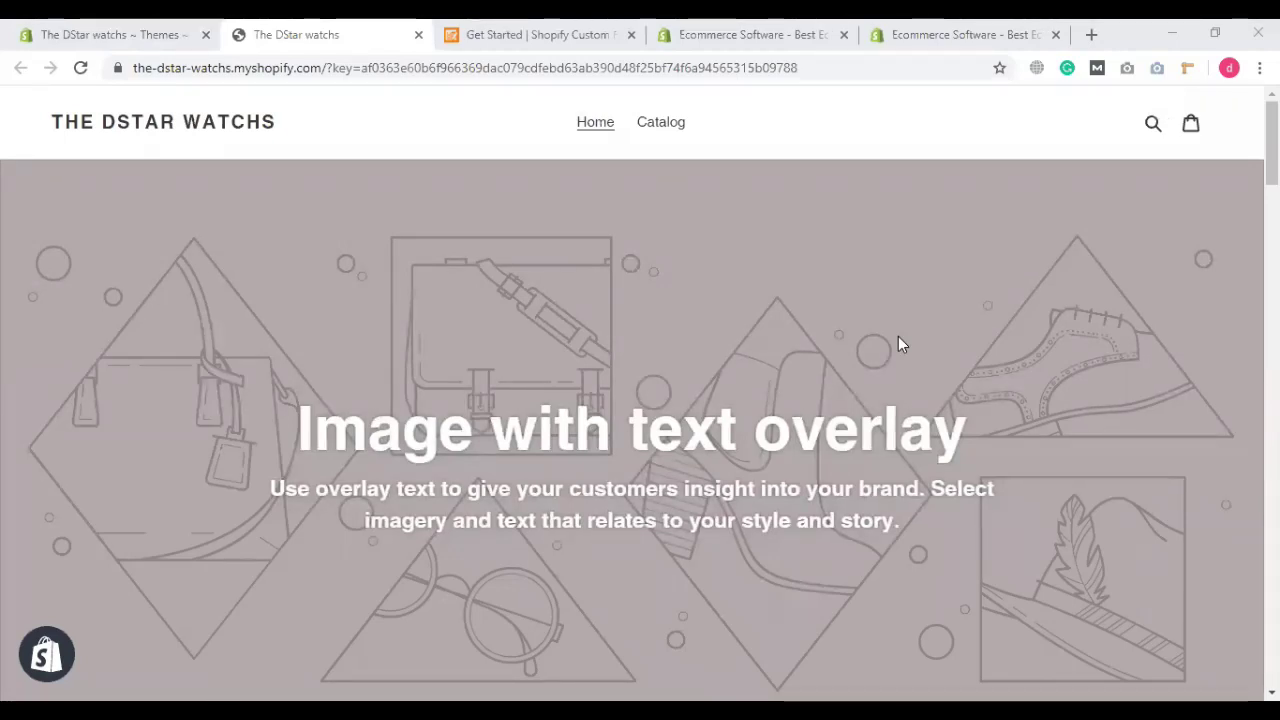
pyautogui.scroll(-8, 370, 335)
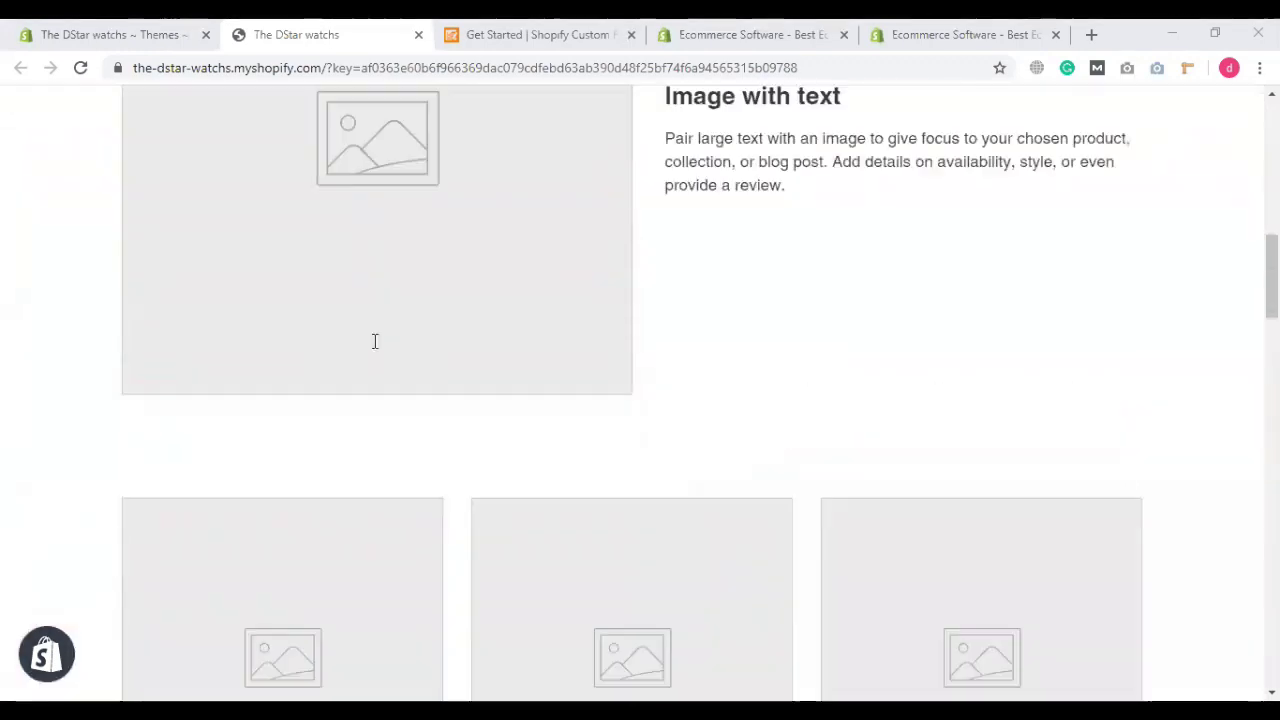
pyautogui.scroll(-4, 375, 341)
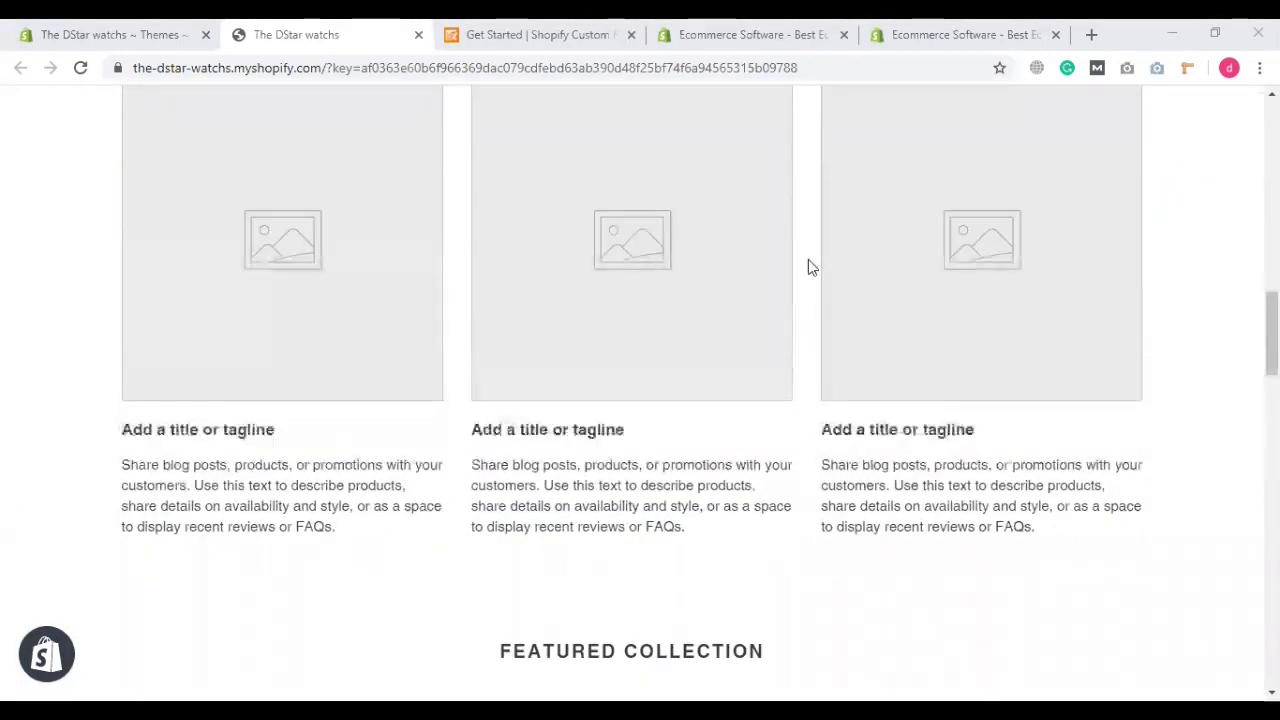
pyautogui.scroll(-4, 810, 265)
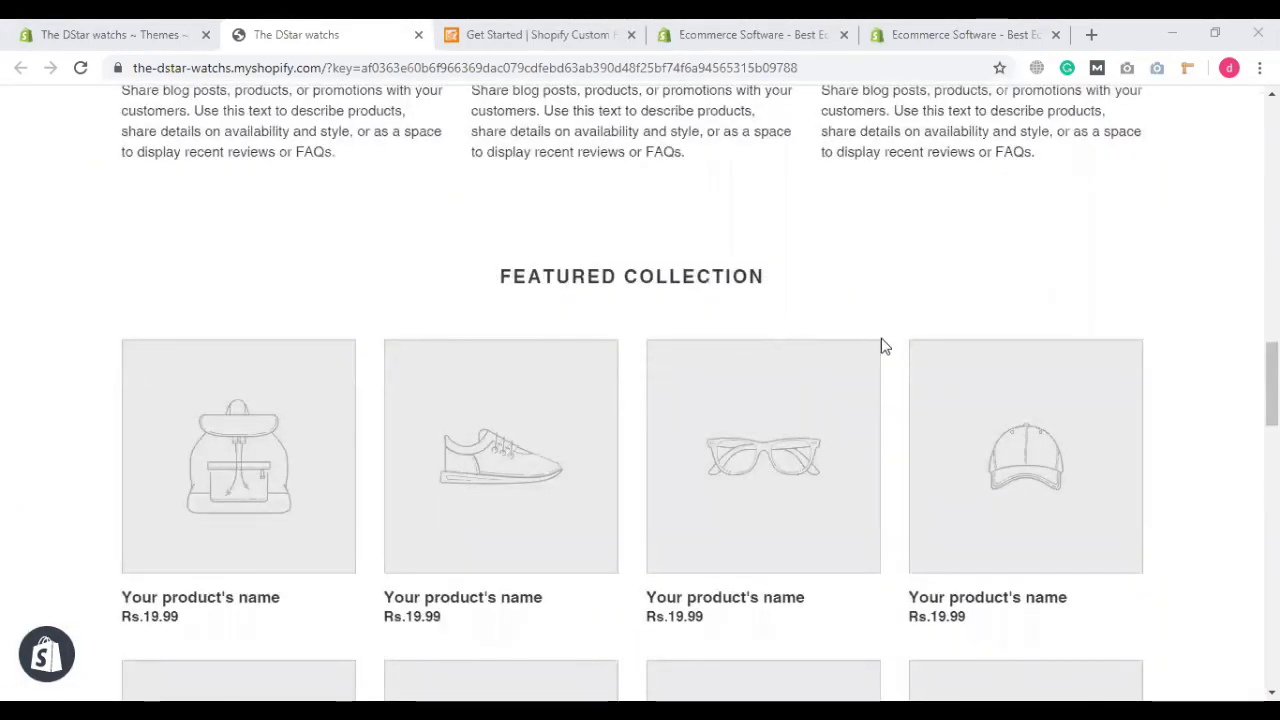
pyautogui.scroll(-2, 657, 286)
pyautogui.scroll(-2, 840, 406)
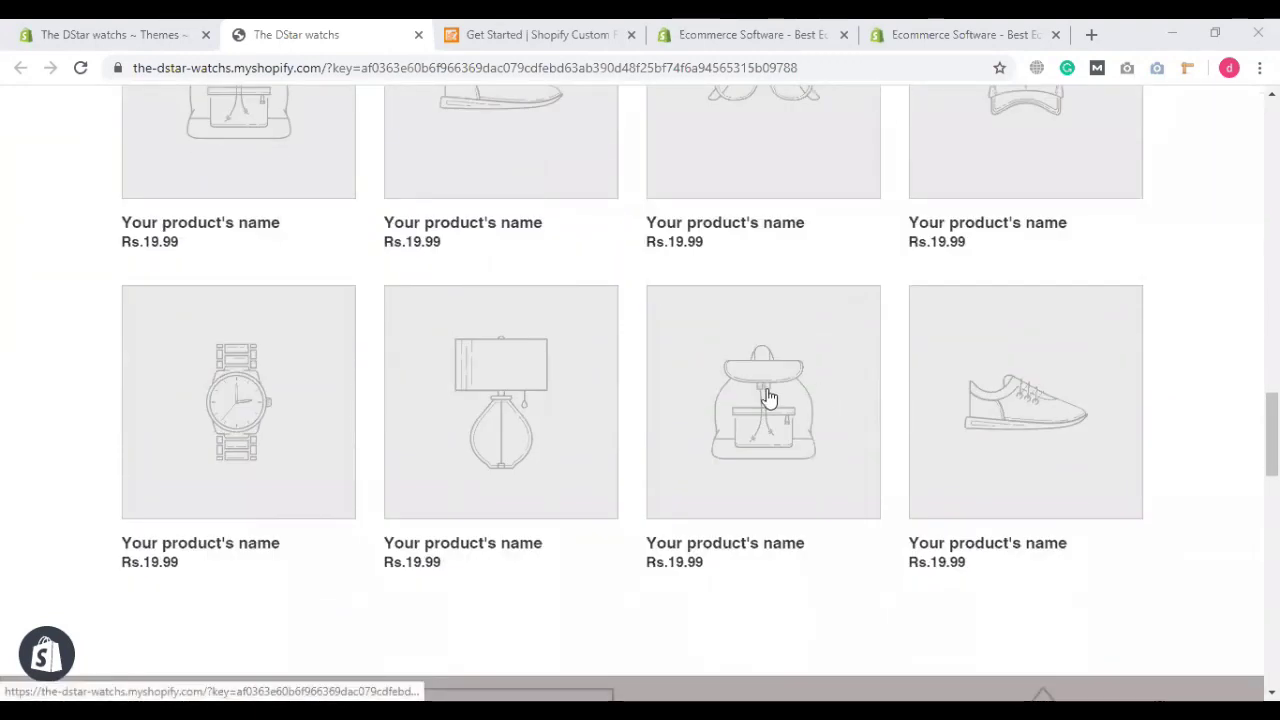
pyautogui.scroll(-3, 974, 477)
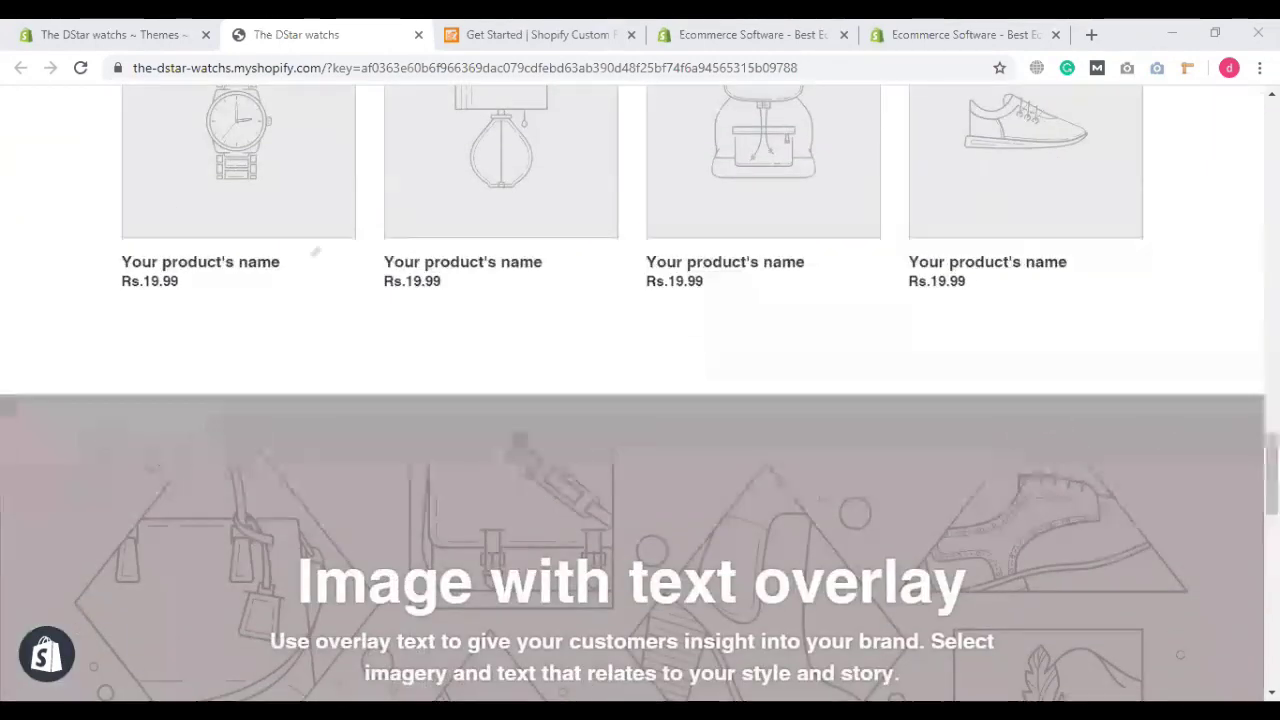
pyautogui.scroll(-5, 157, 277)
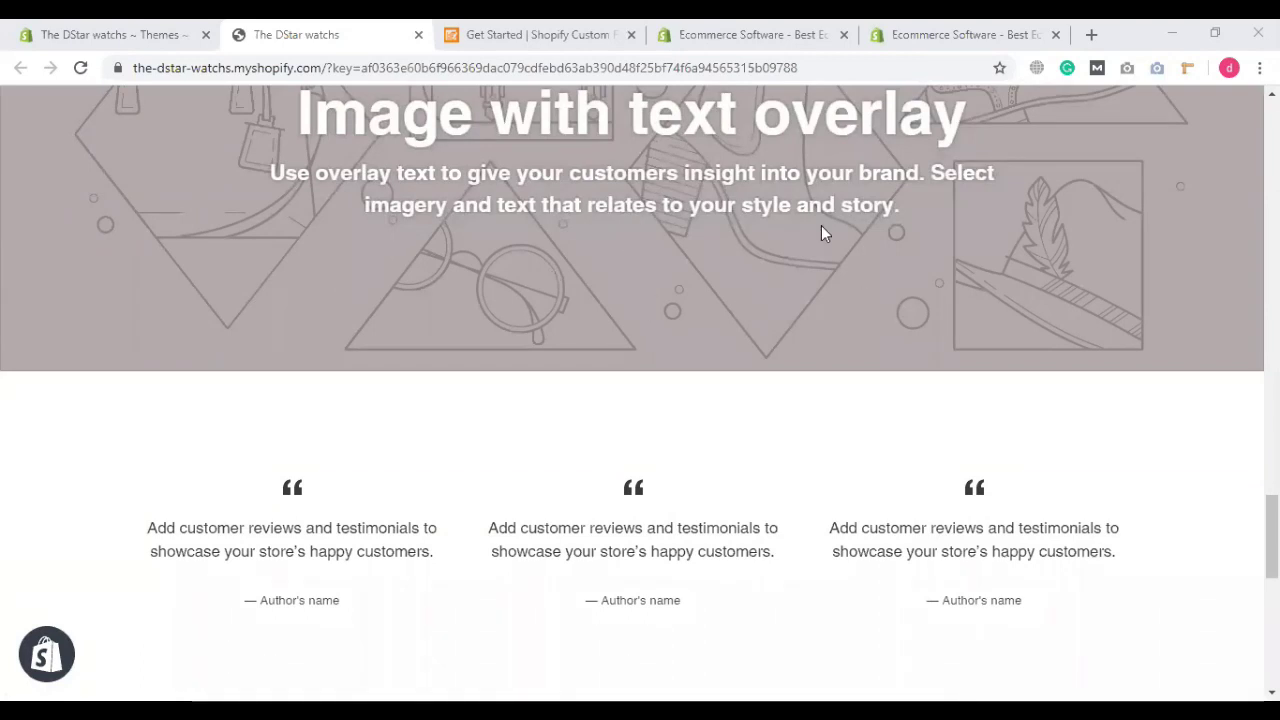
pyautogui.scroll(-1, 729, 432)
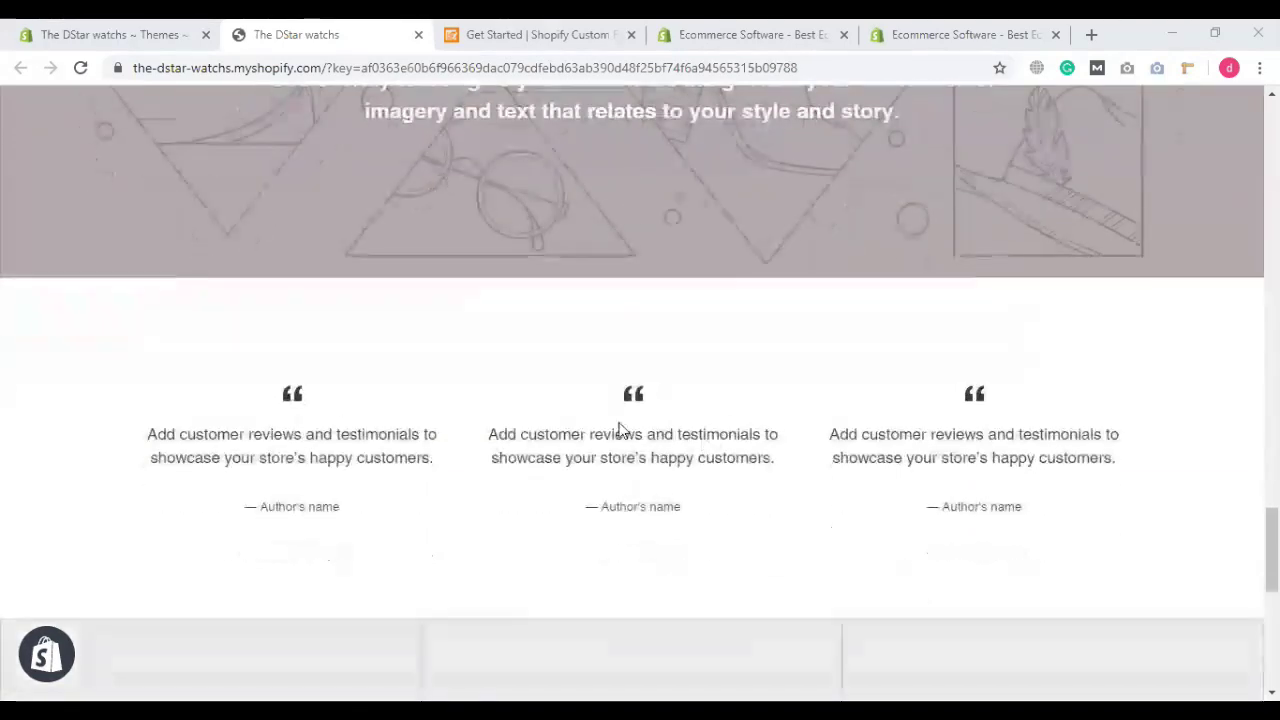
pyautogui.scroll(-1, 1043, 483)
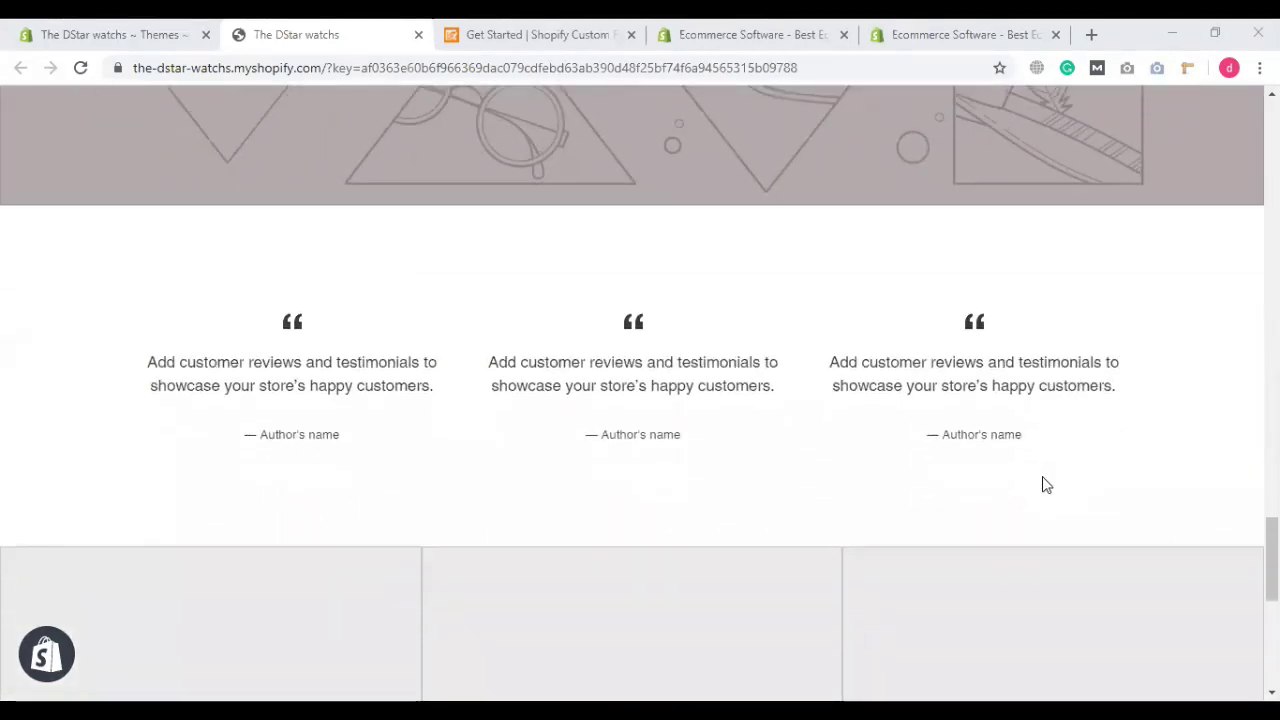
pyautogui.scroll(-3, 1042, 482)
pyautogui.scroll(-3, 1042, 480)
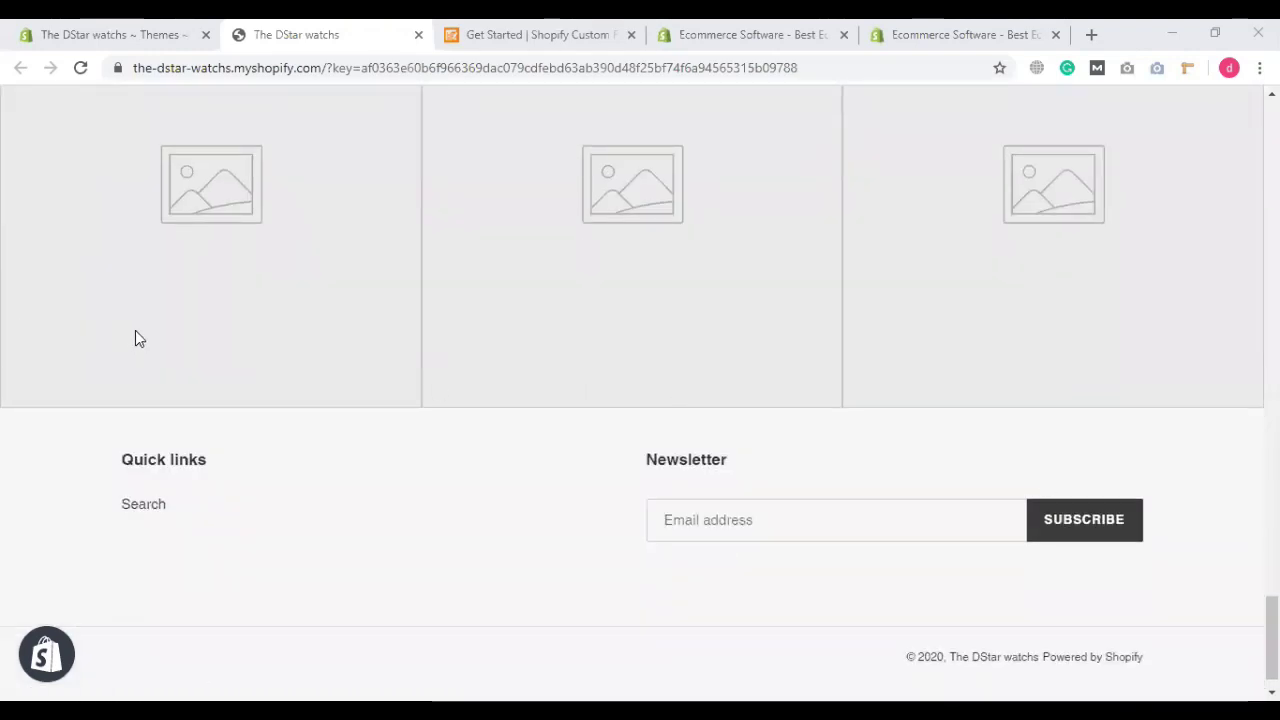
# Step: Recheck the home page sections in reverse, from the footer past the testimonials and featured collection back to the image banner
pyautogui.scroll(1, 1234, 331)
pyautogui.scroll(7, 191, 340)
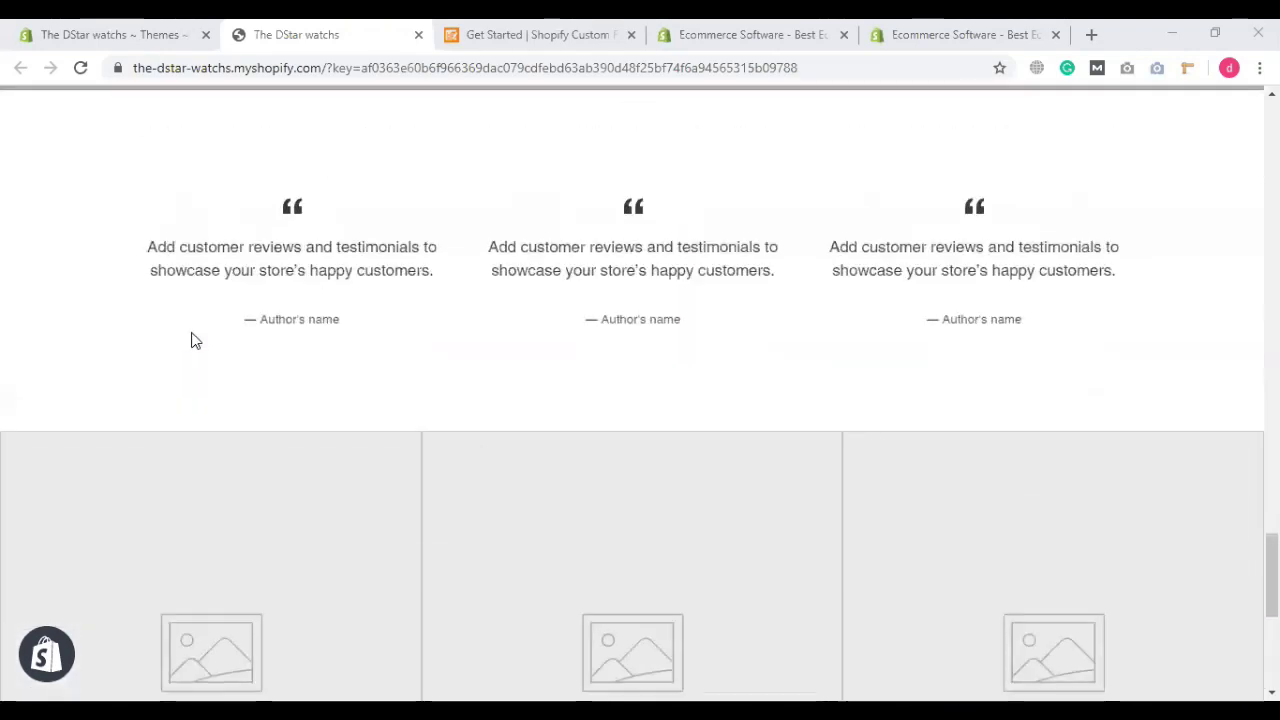
pyautogui.scroll(5, 201, 340)
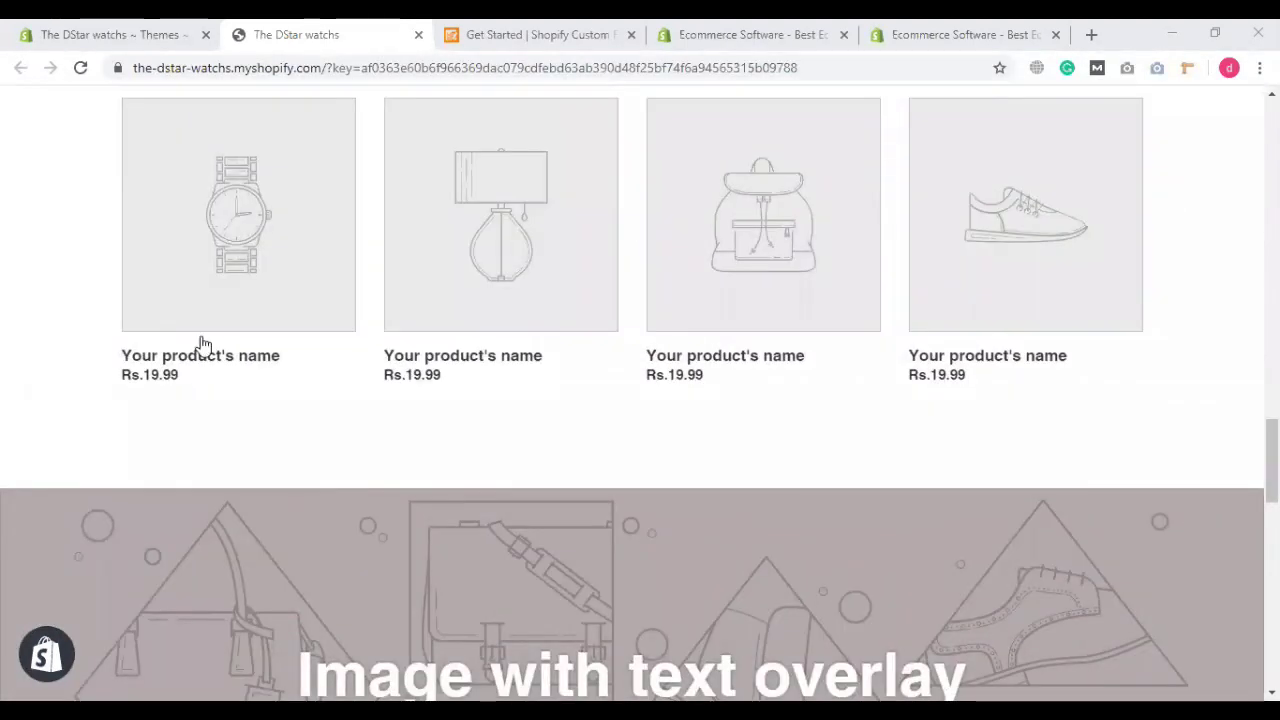
pyautogui.scroll(4, 203, 344)
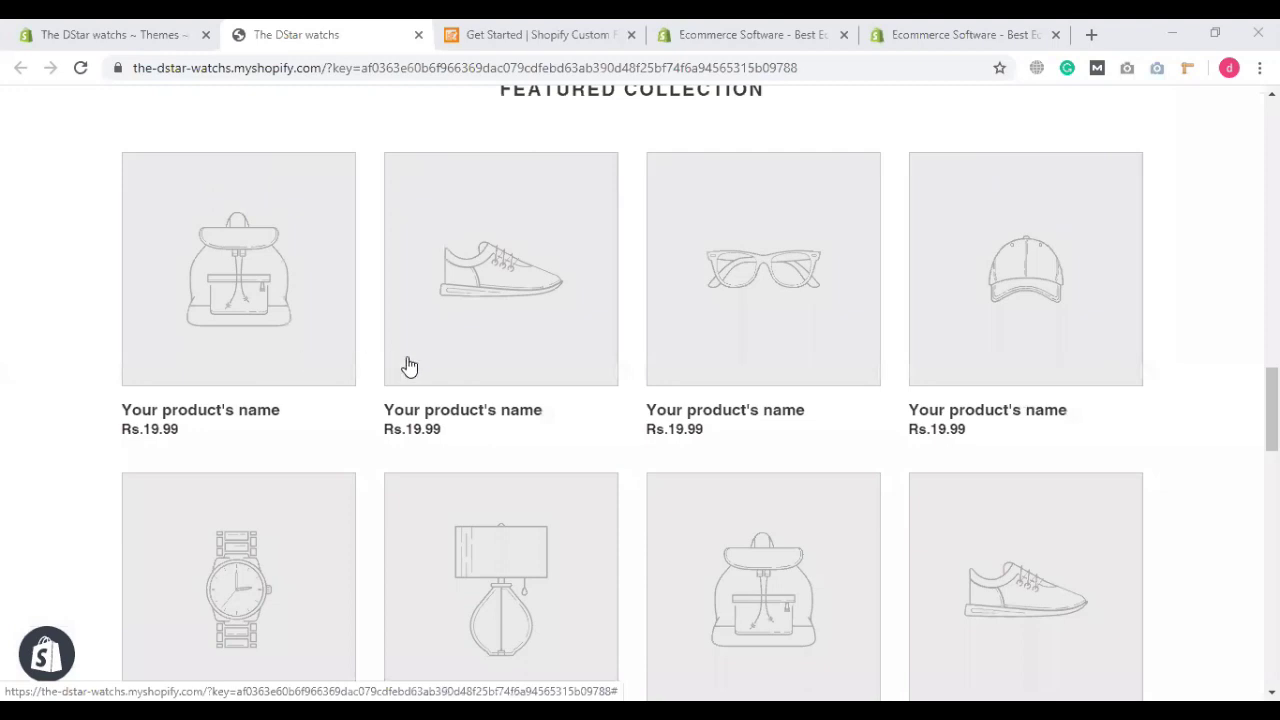
pyautogui.scroll(3, 464, 351)
pyautogui.scroll(5, 464, 351)
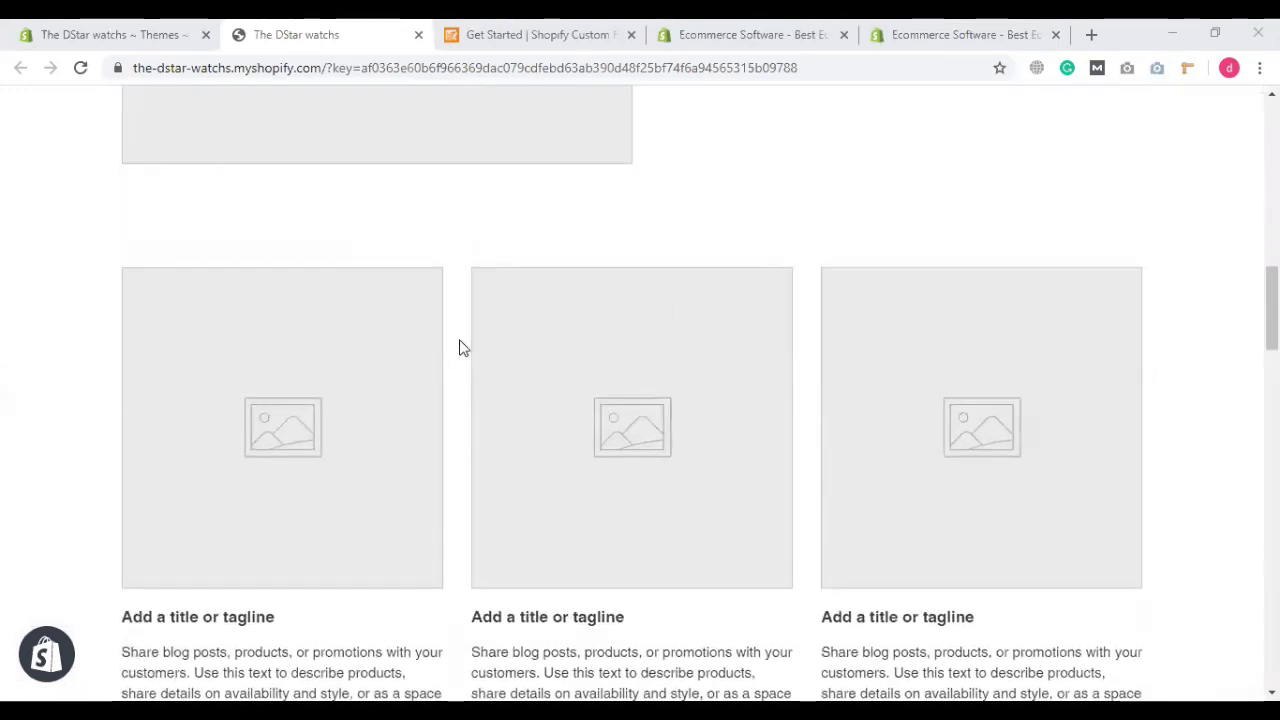
pyautogui.scroll(6, 826, 340)
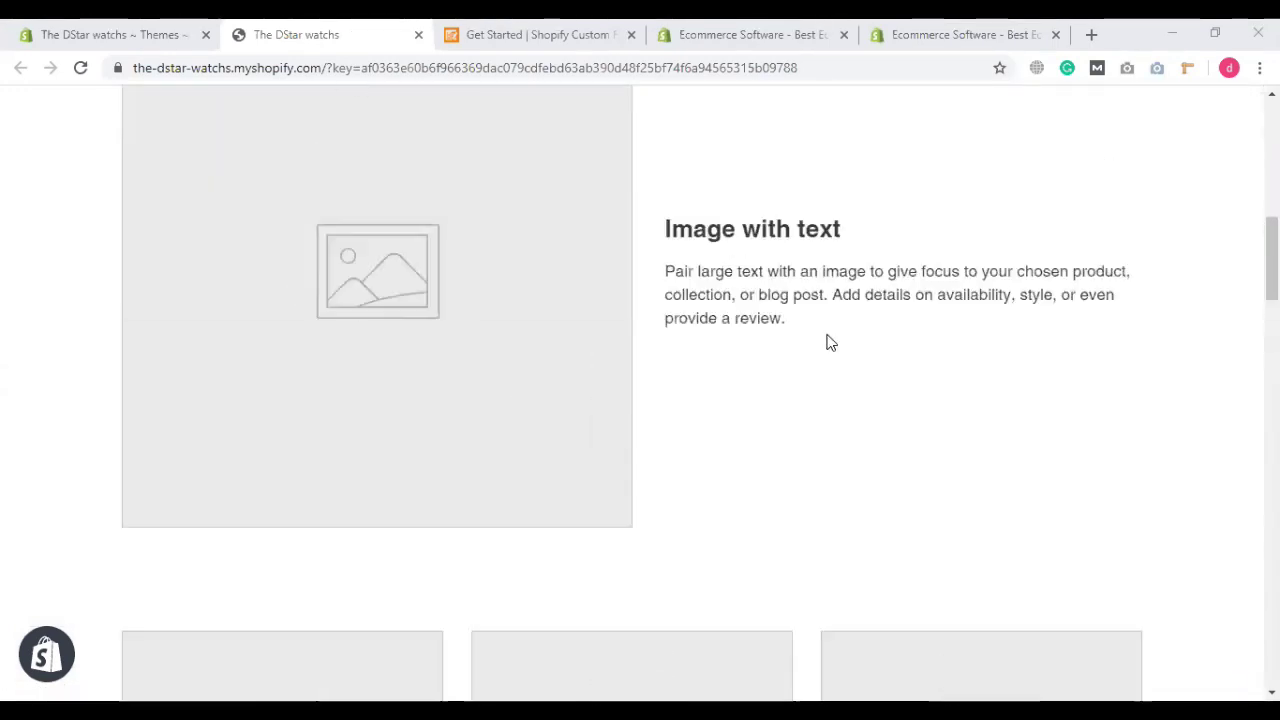
pyautogui.scroll(4, 826, 340)
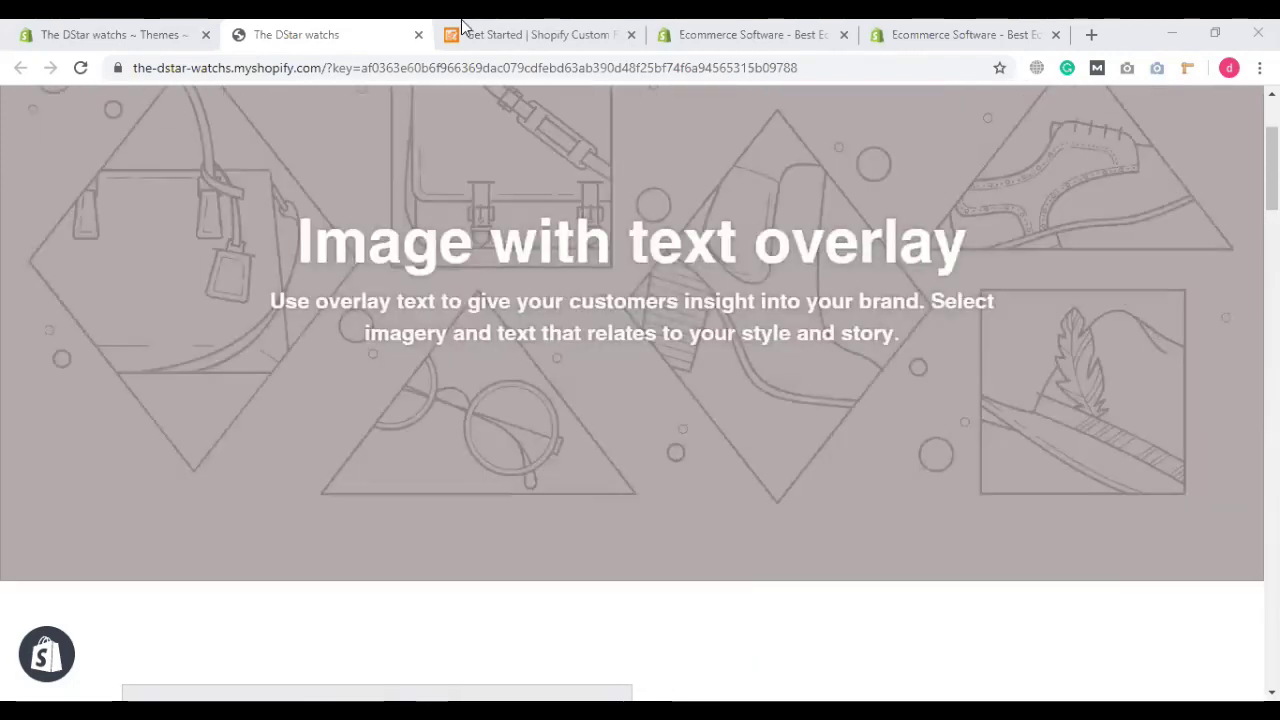
# Step: Return to the store admin, open the BLUETOOTH SMART WATCH BLACK product and check which additional actions it offers
pyautogui.click(130, 30)
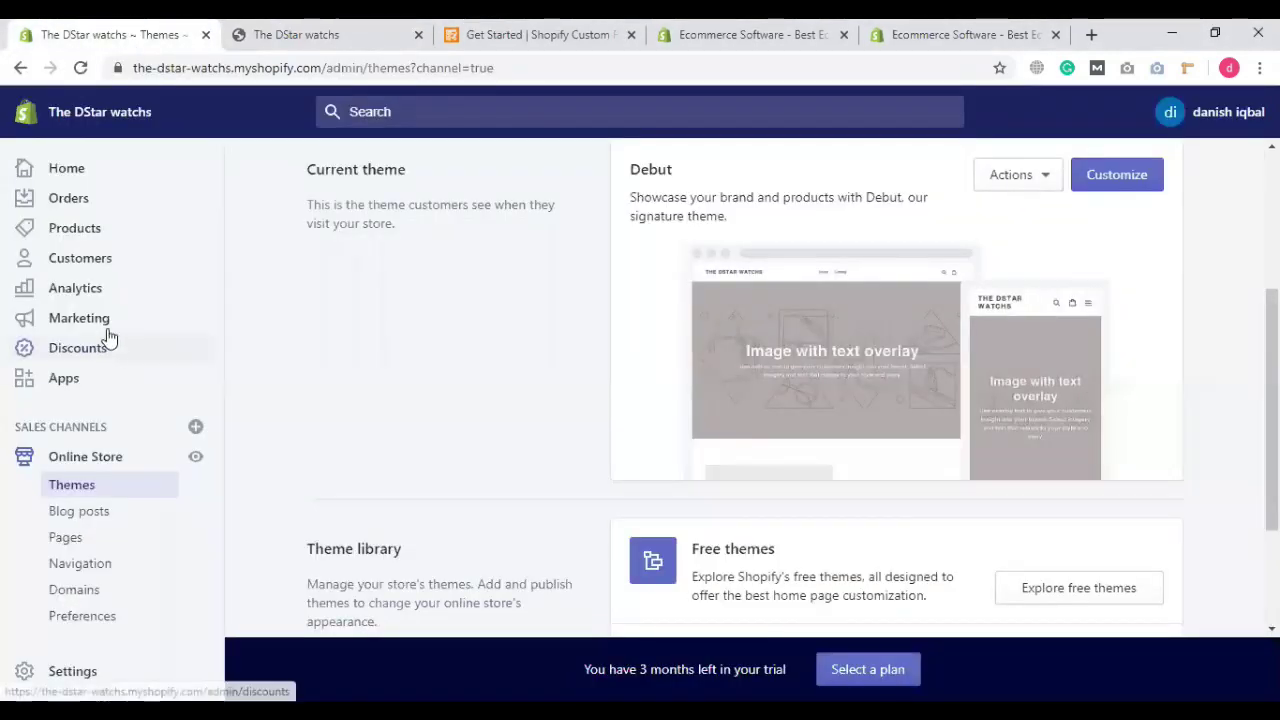
pyautogui.click(70, 232)
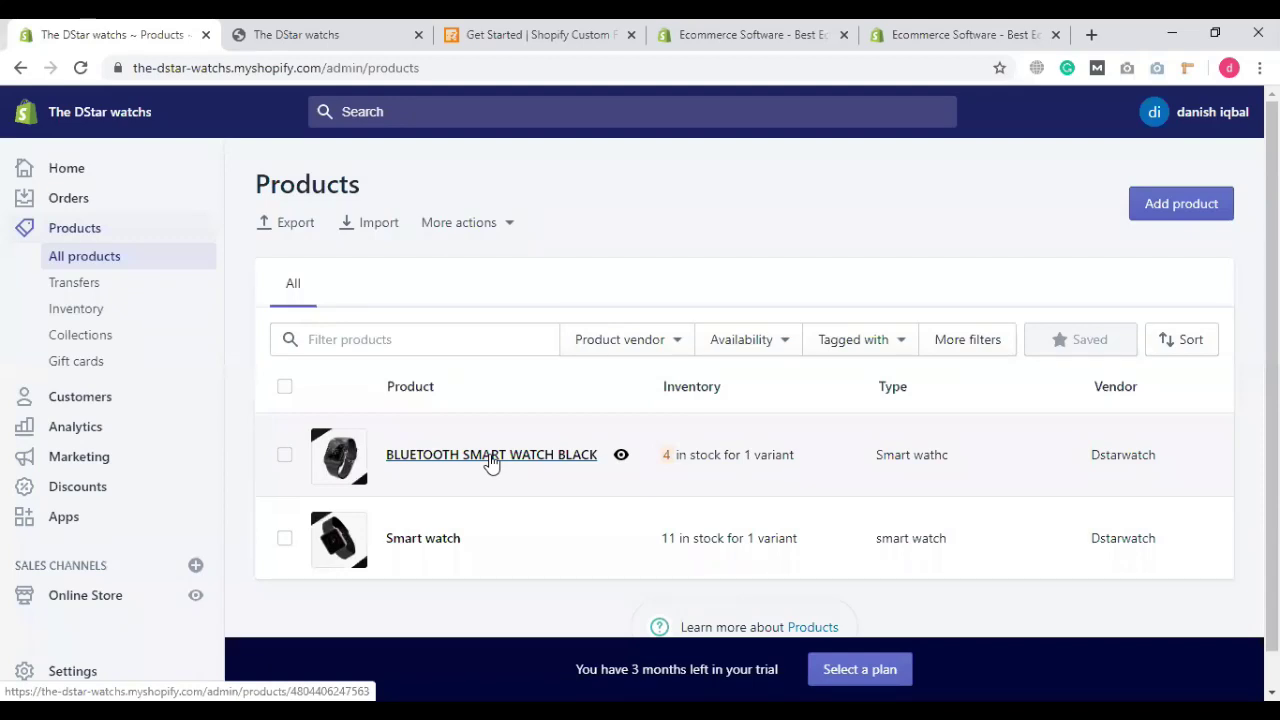
pyautogui.click(490, 455)
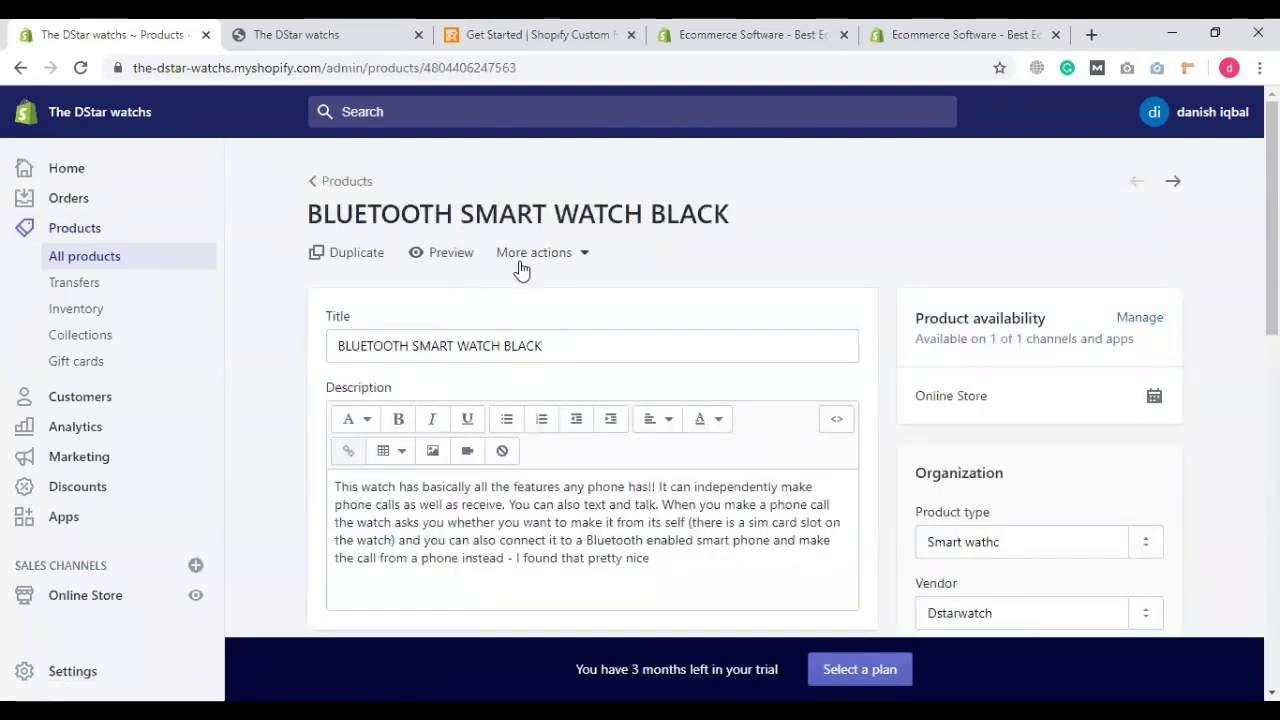
pyautogui.click(581, 258)
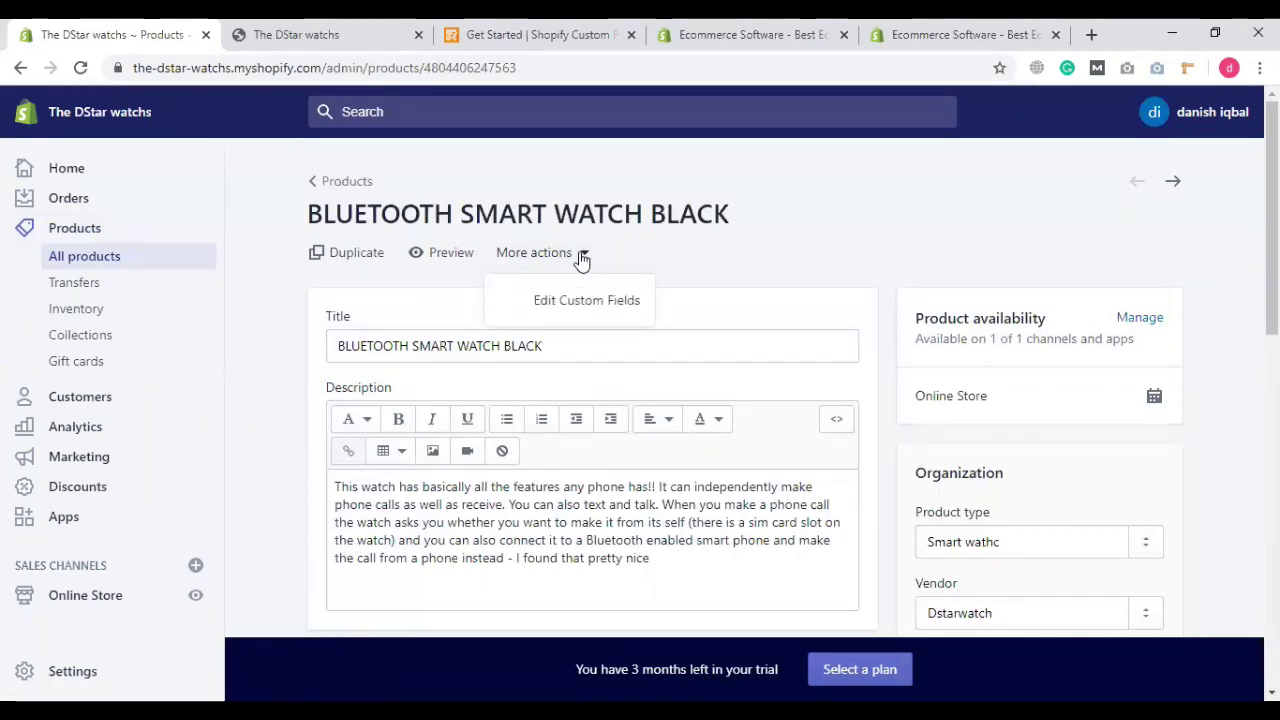
pyautogui.click(738, 266)
# Step: Examine the BLUETOOTH SMART WATCH BLACK product's title, description, media, variants and organization details
pyautogui.scroll(-2, 537, 343)
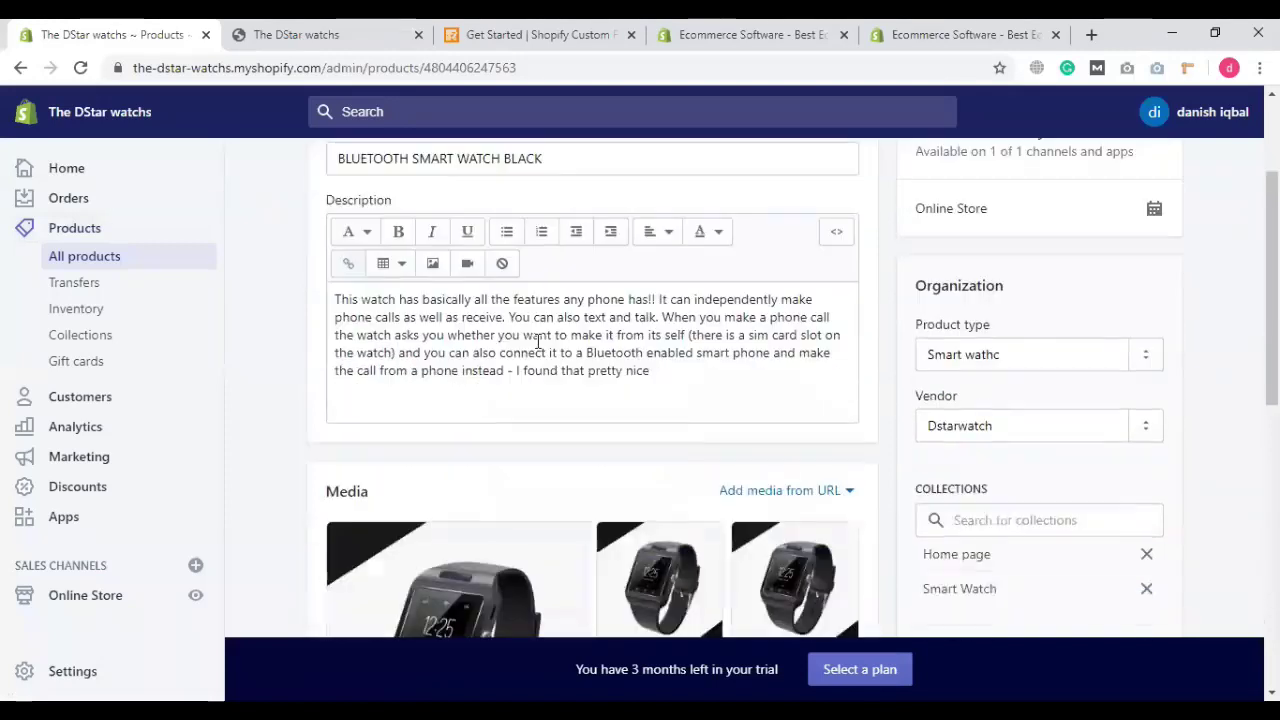
pyautogui.scroll(2, 537, 343)
pyautogui.scroll(-3, 1097, 406)
pyautogui.scroll(3, 791, 374)
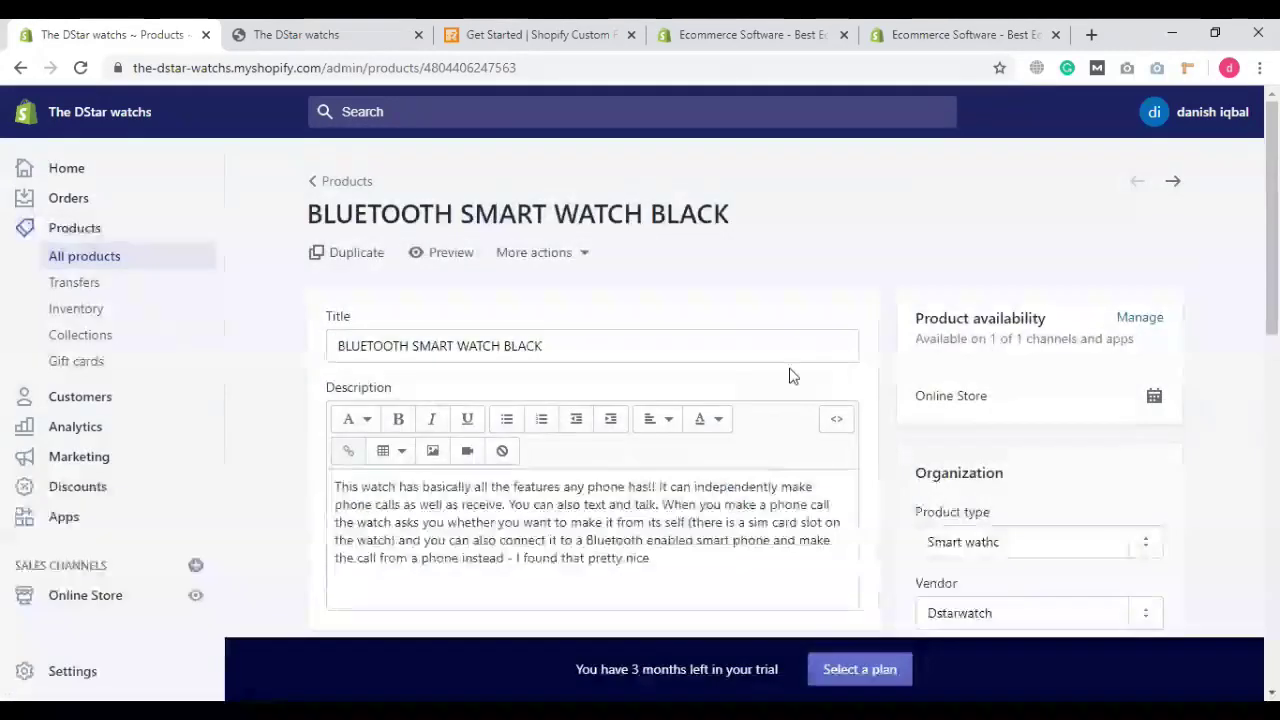
pyautogui.scroll(-3, 708, 395)
pyautogui.scroll(1, 1154, 423)
pyautogui.scroll(-4, 1200, 494)
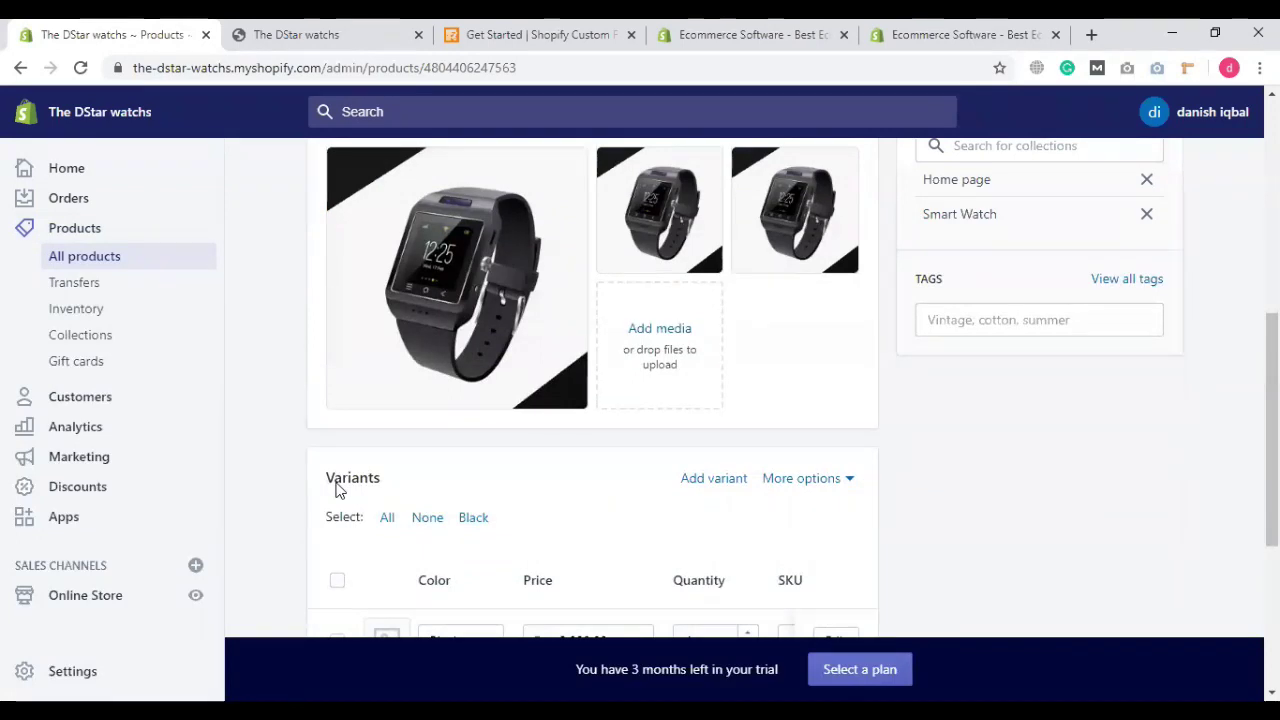
pyautogui.scroll(6, 337, 487)
pyautogui.scroll(-1, 490, 480)
pyautogui.scroll(-2, 100, 343)
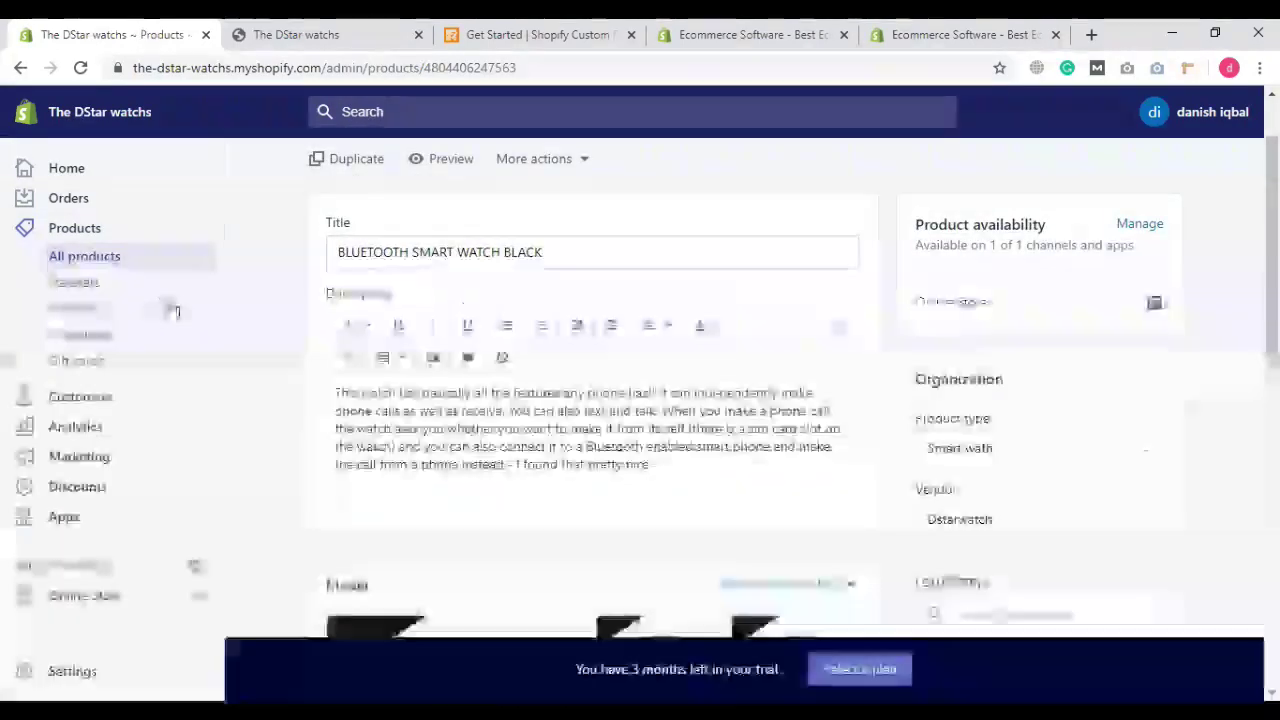
# Step: Open the store's product collections and review the full list
pyautogui.click(100, 343)
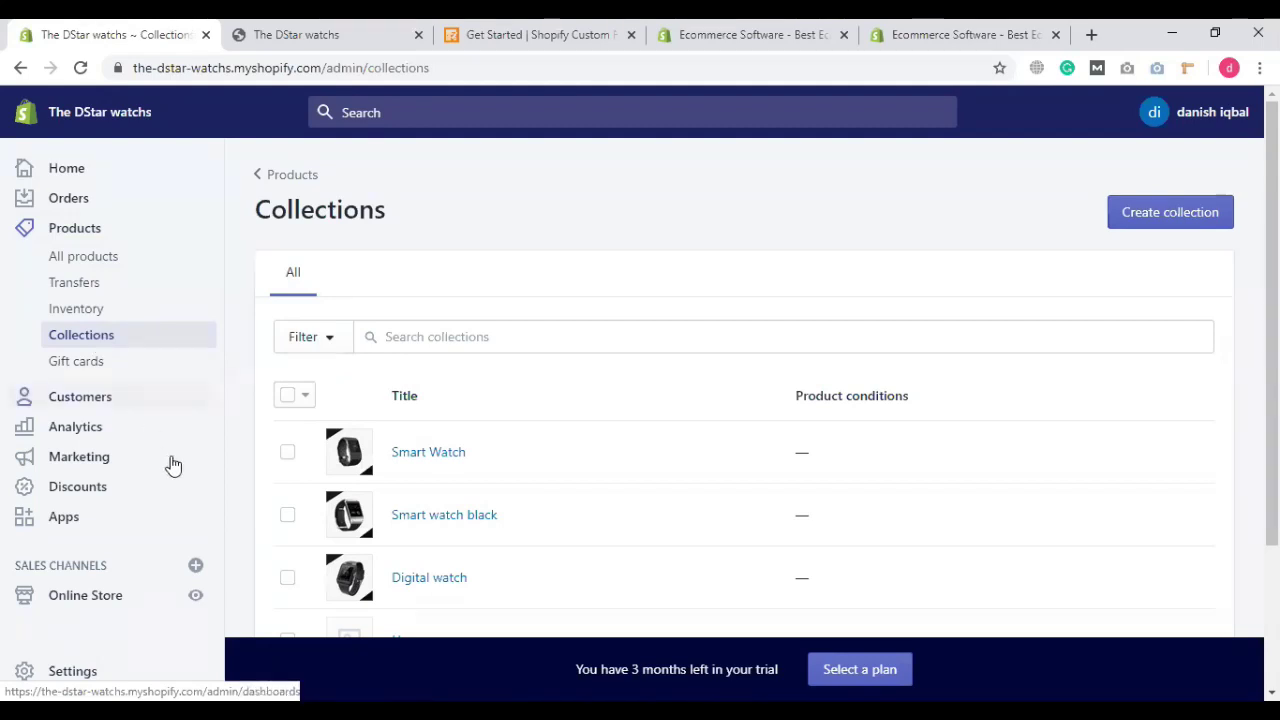
pyautogui.scroll(-2, 491, 449)
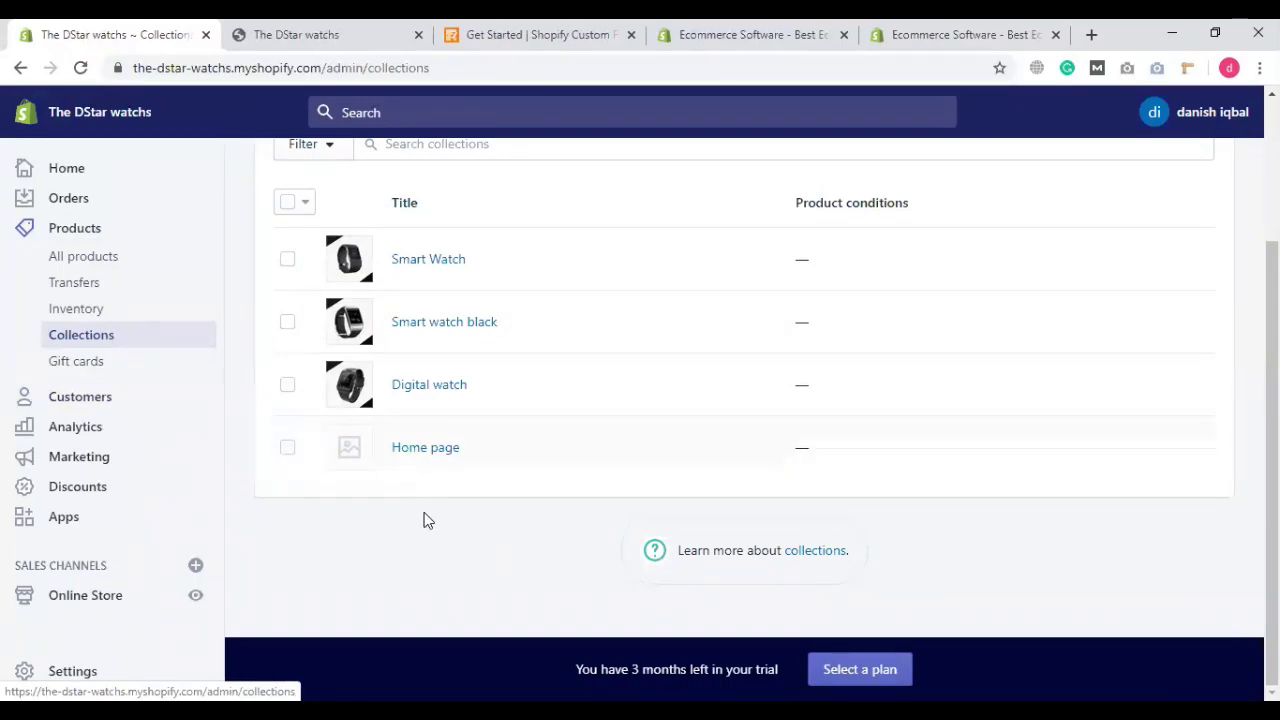
pyautogui.scroll(1, 478, 409)
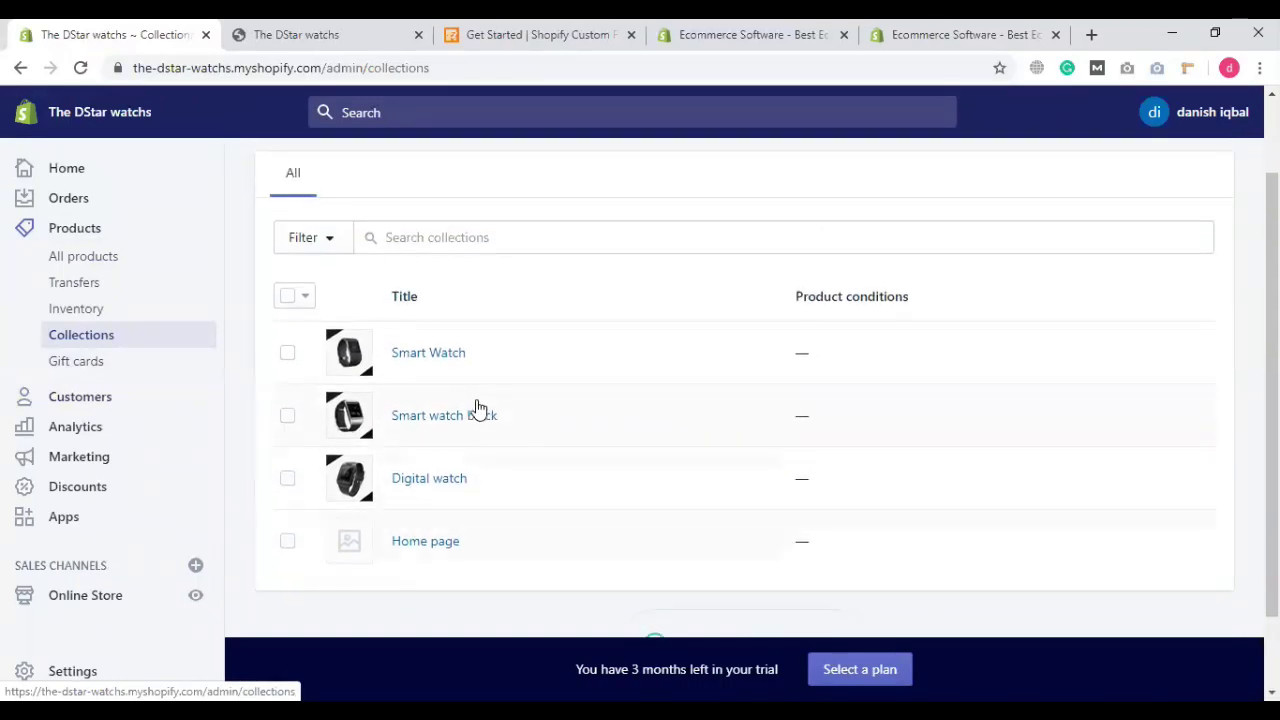
pyautogui.scroll(-1, 478, 409)
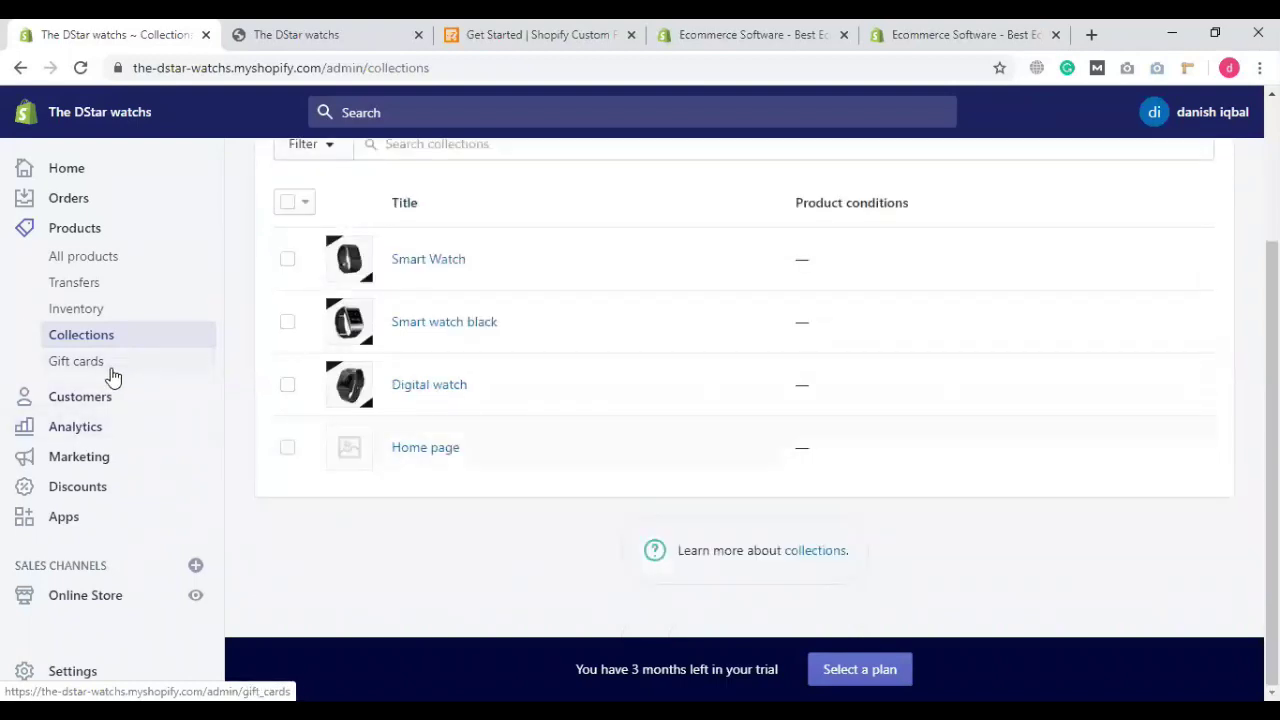
# Step: Open the admin home page and look over the theme setup and support cards
pyautogui.click(90, 173)
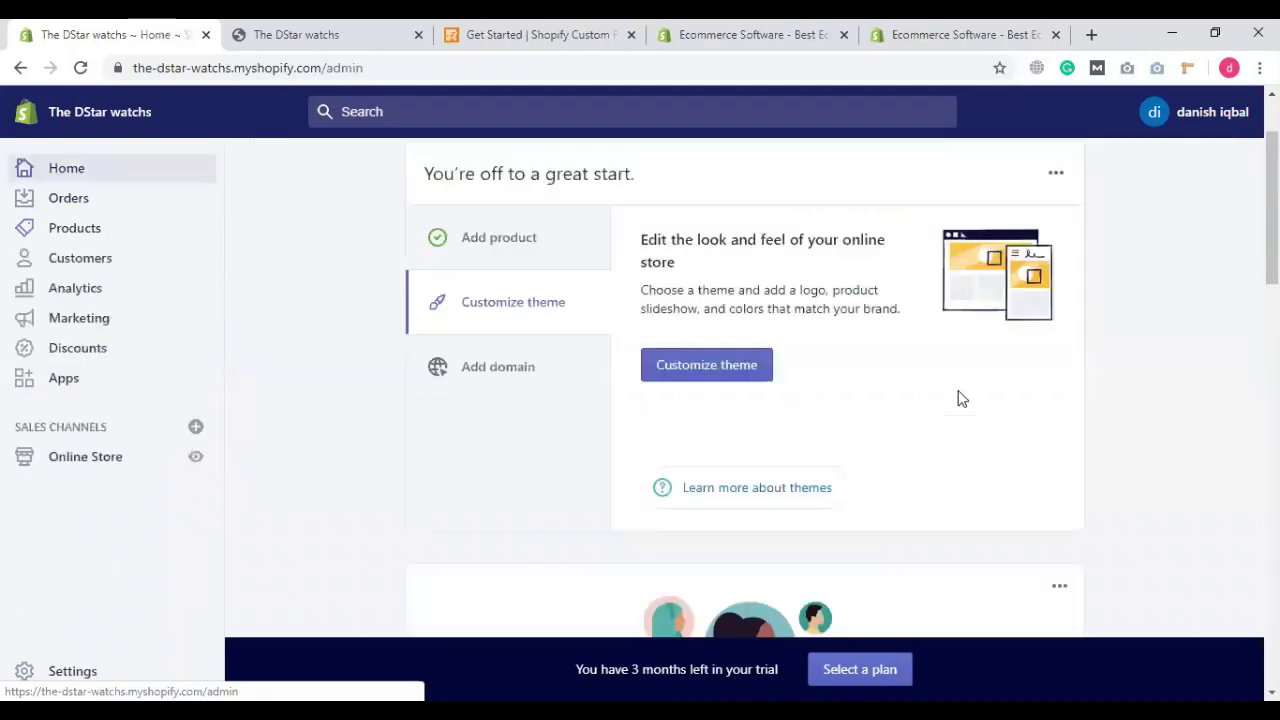
pyautogui.scroll(-1, 958, 398)
pyautogui.scroll(-2, 83, 470)
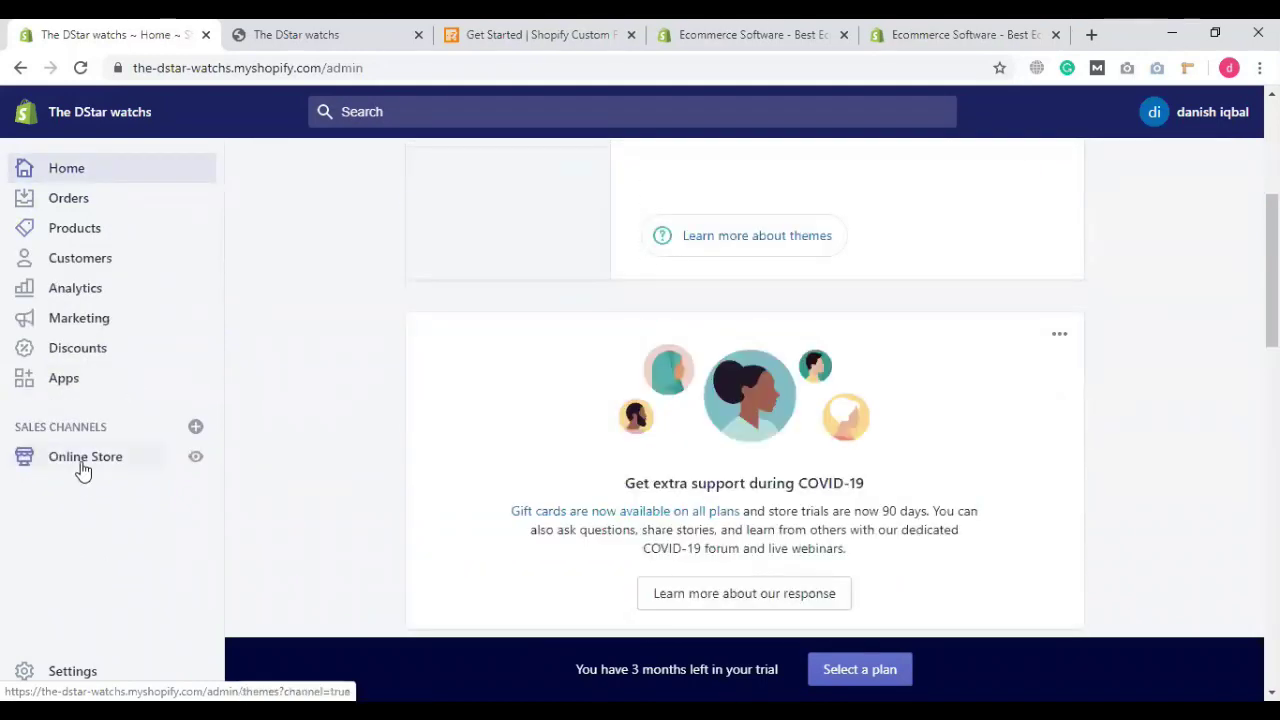
# Step: Open the Online Store's blog posts section and view the form for creating a new blog post
pyautogui.click(84, 460)
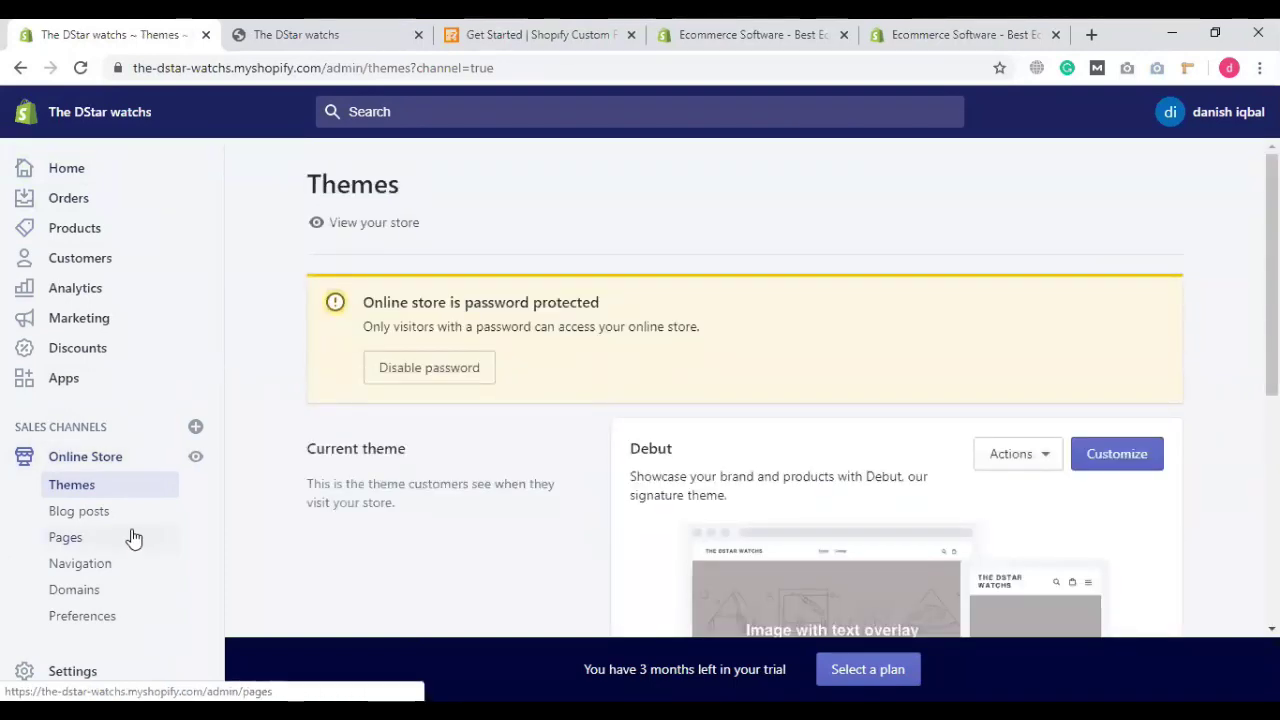
pyautogui.click(88, 513)
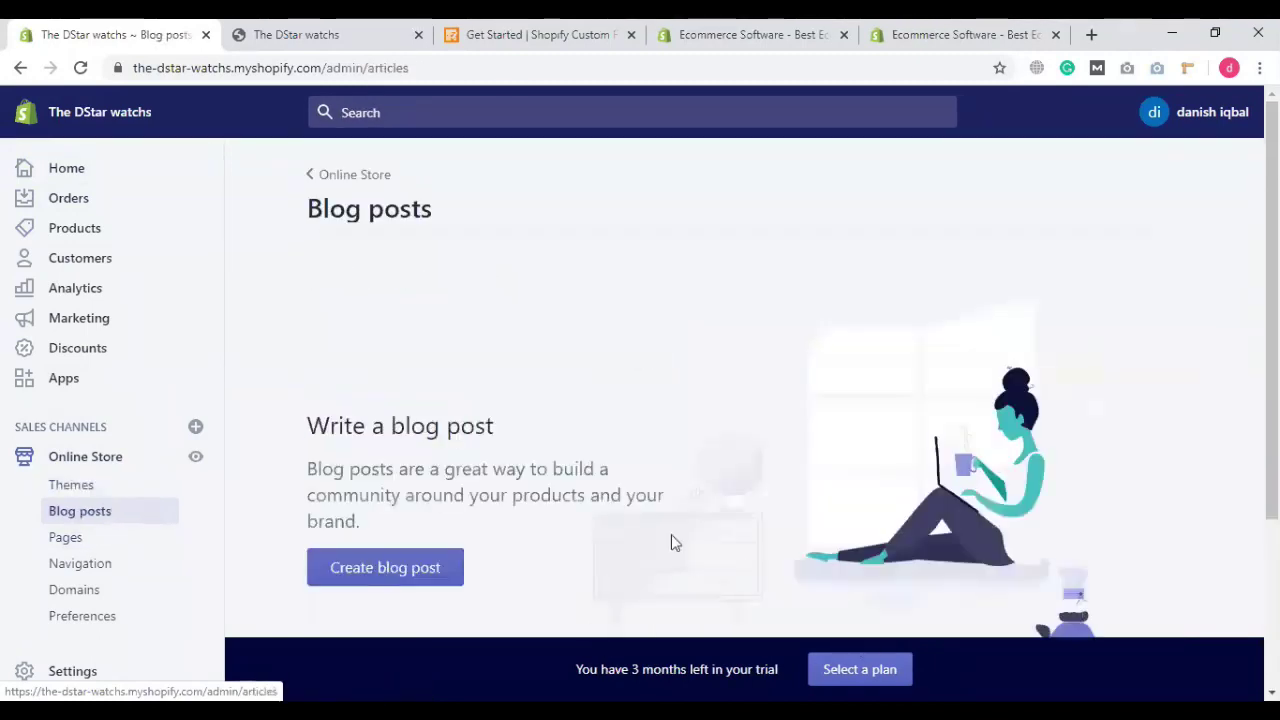
pyautogui.scroll(-2, 508, 505)
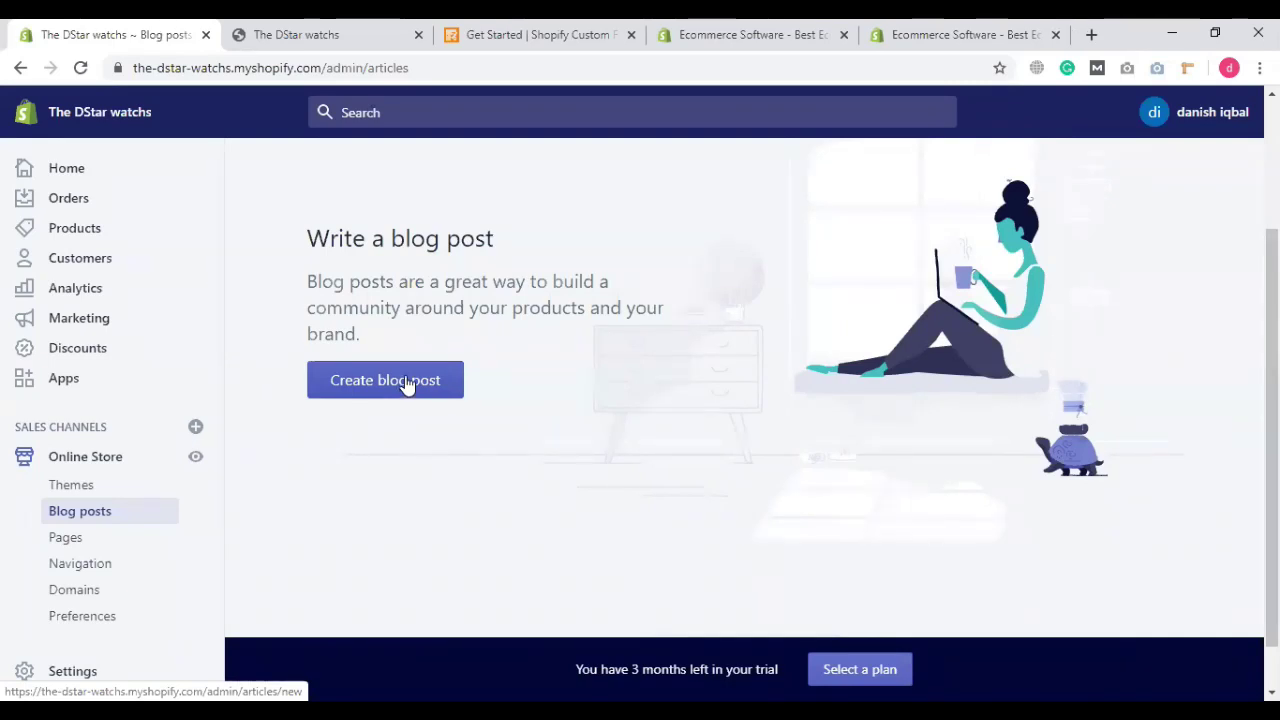
pyautogui.click(407, 385)
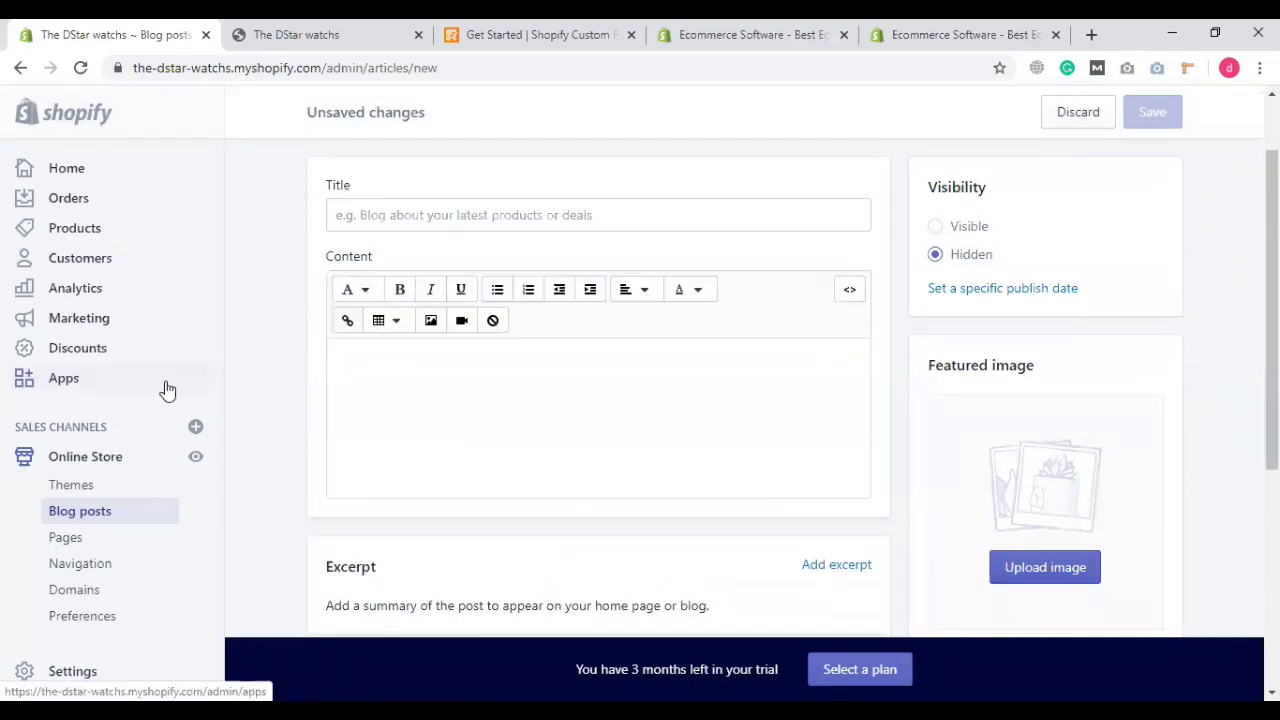
# Step: Open the Online Store's pages section, then view the product catalog in the storefront
pyautogui.click(62, 539)
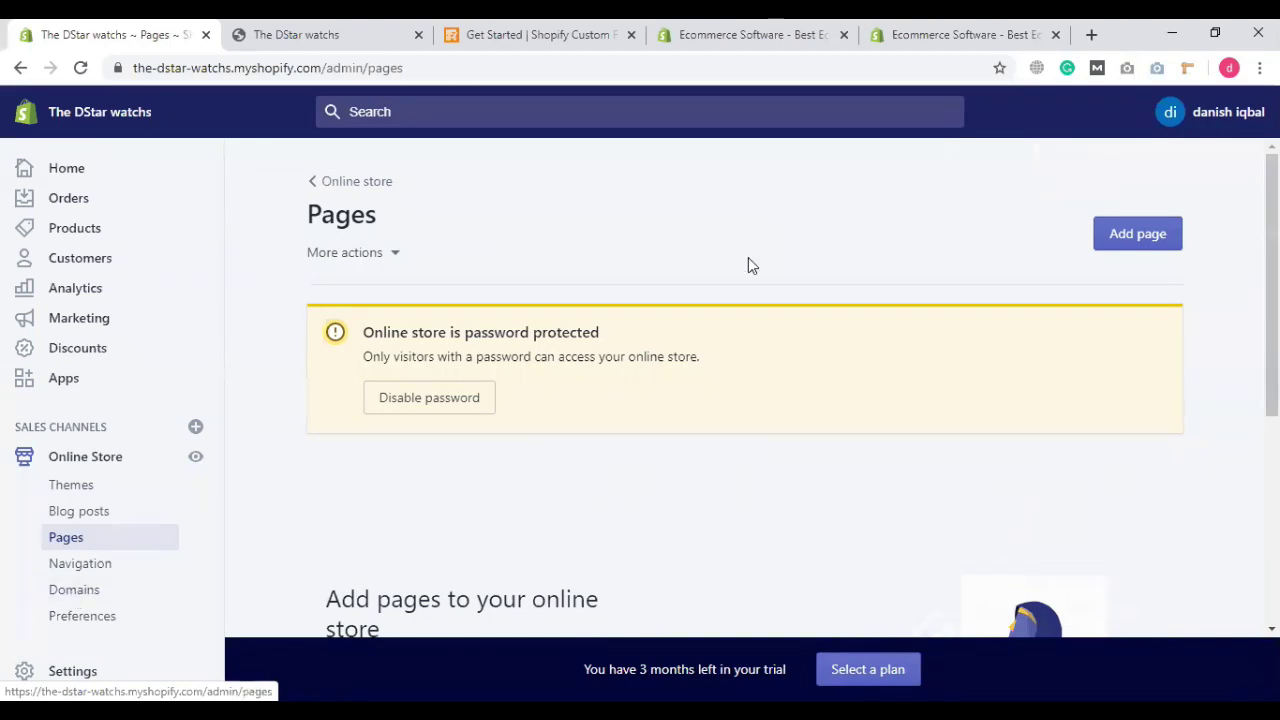
pyautogui.click(277, 34)
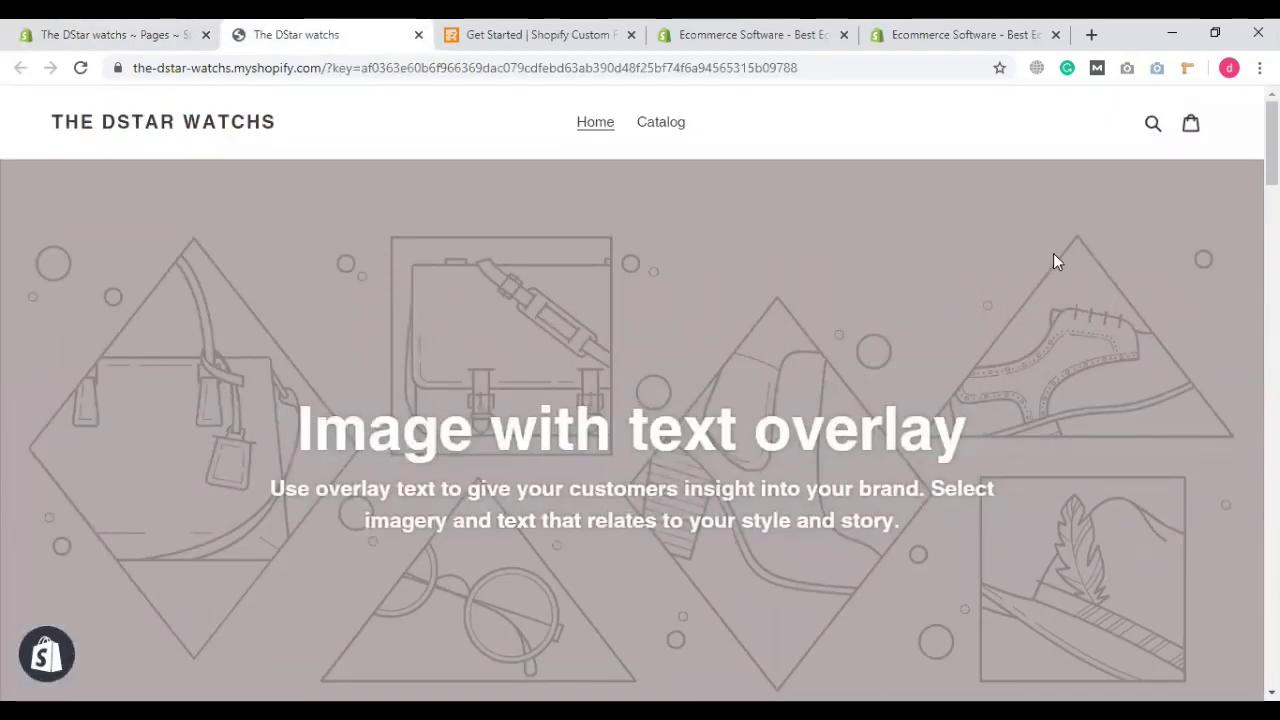
pyautogui.click(664, 125)
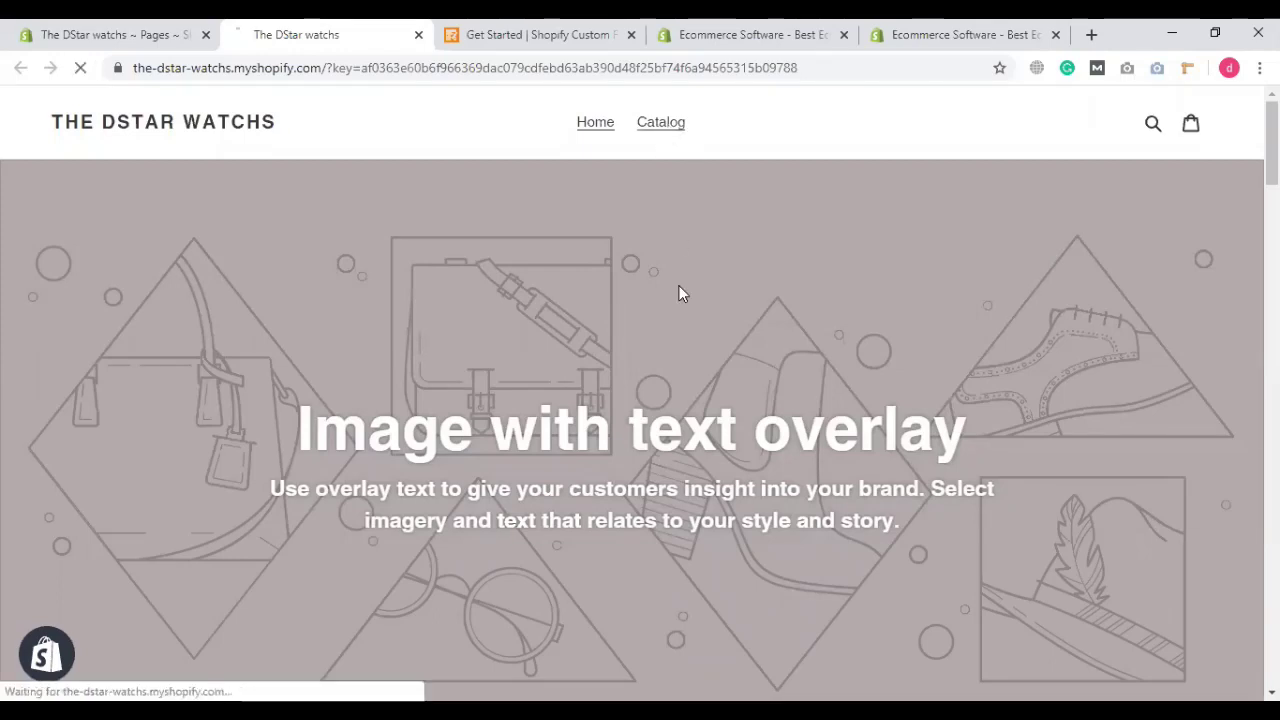
pyautogui.scroll(-4, 682, 316)
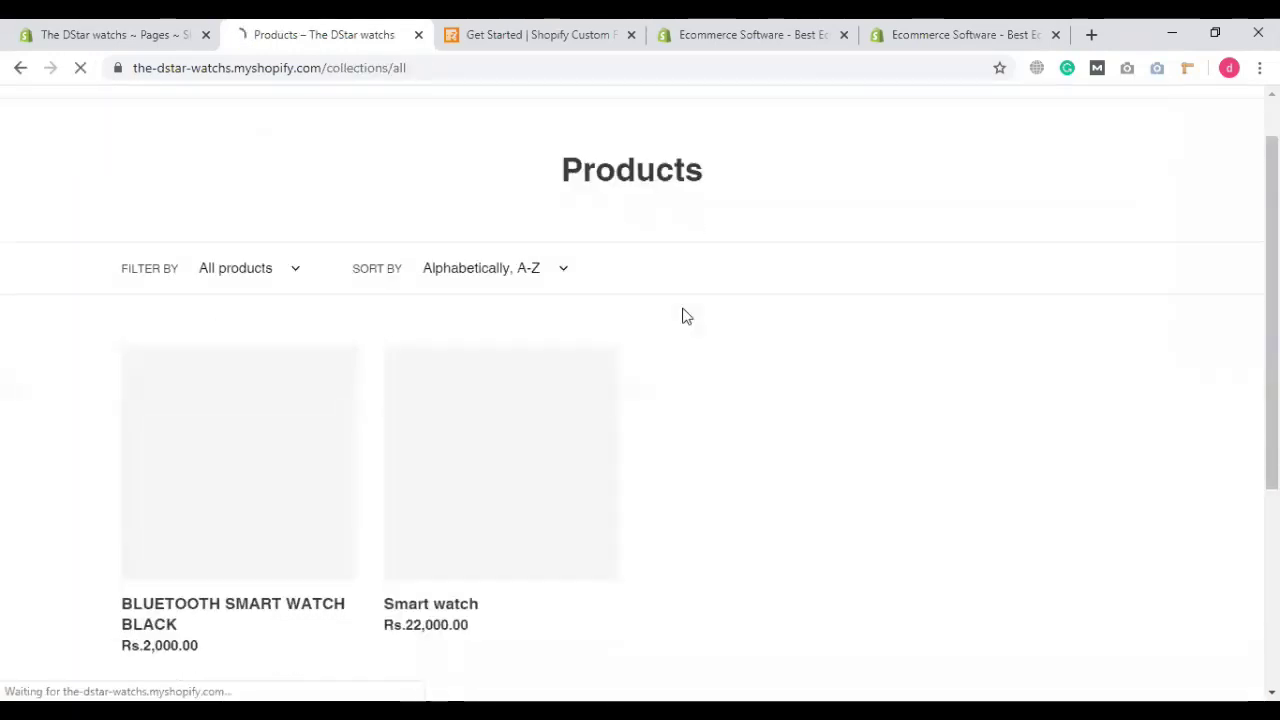
pyautogui.scroll(4, 682, 316)
pyautogui.scroll(-3, 551, 289)
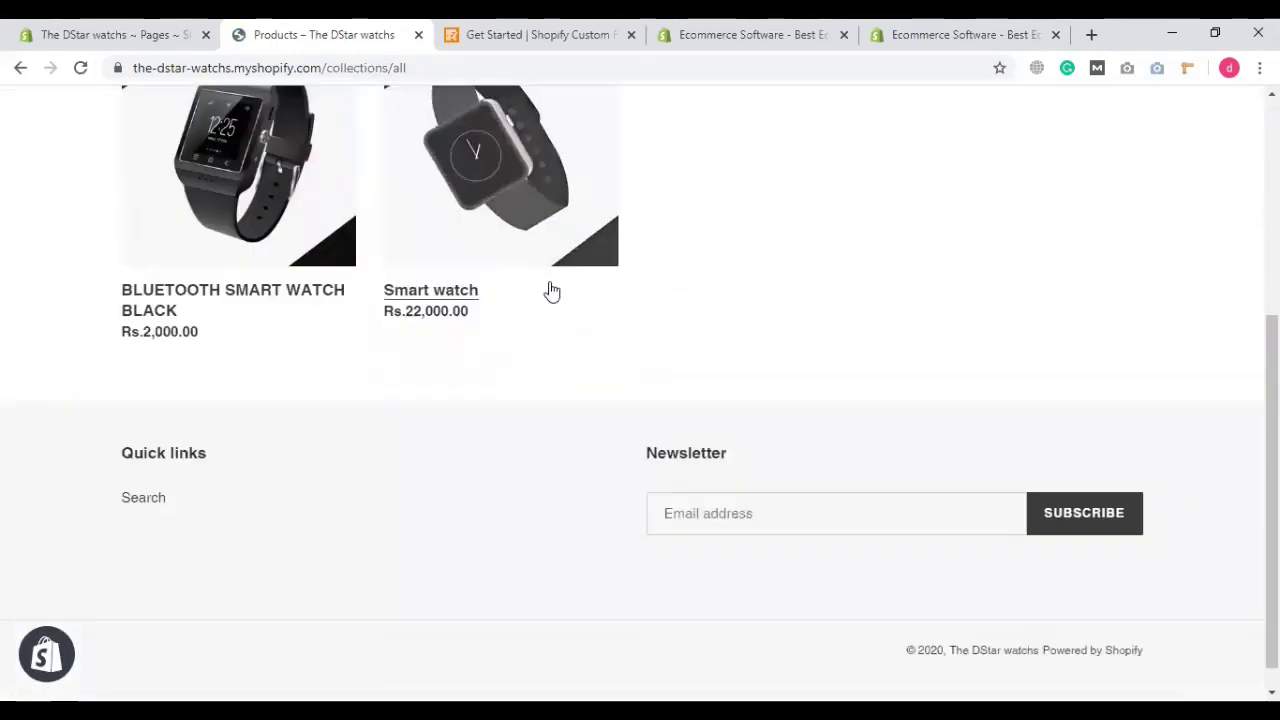
pyautogui.scroll(3, 57, 397)
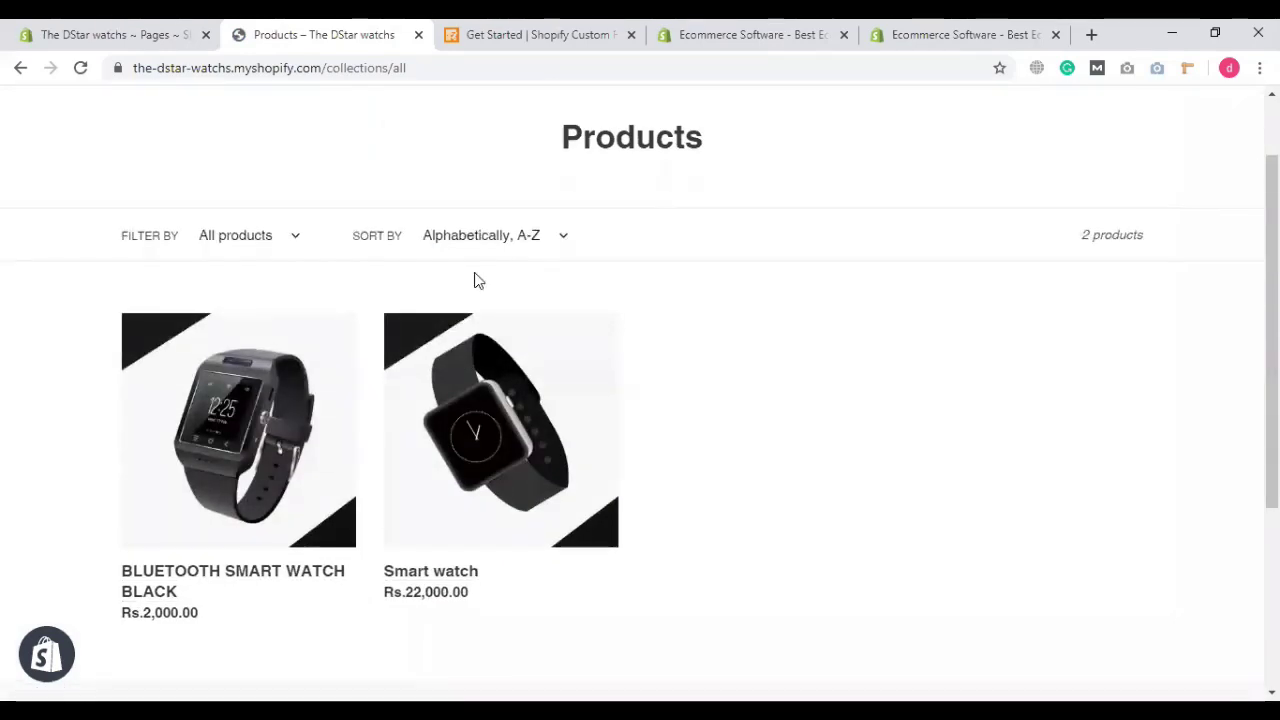
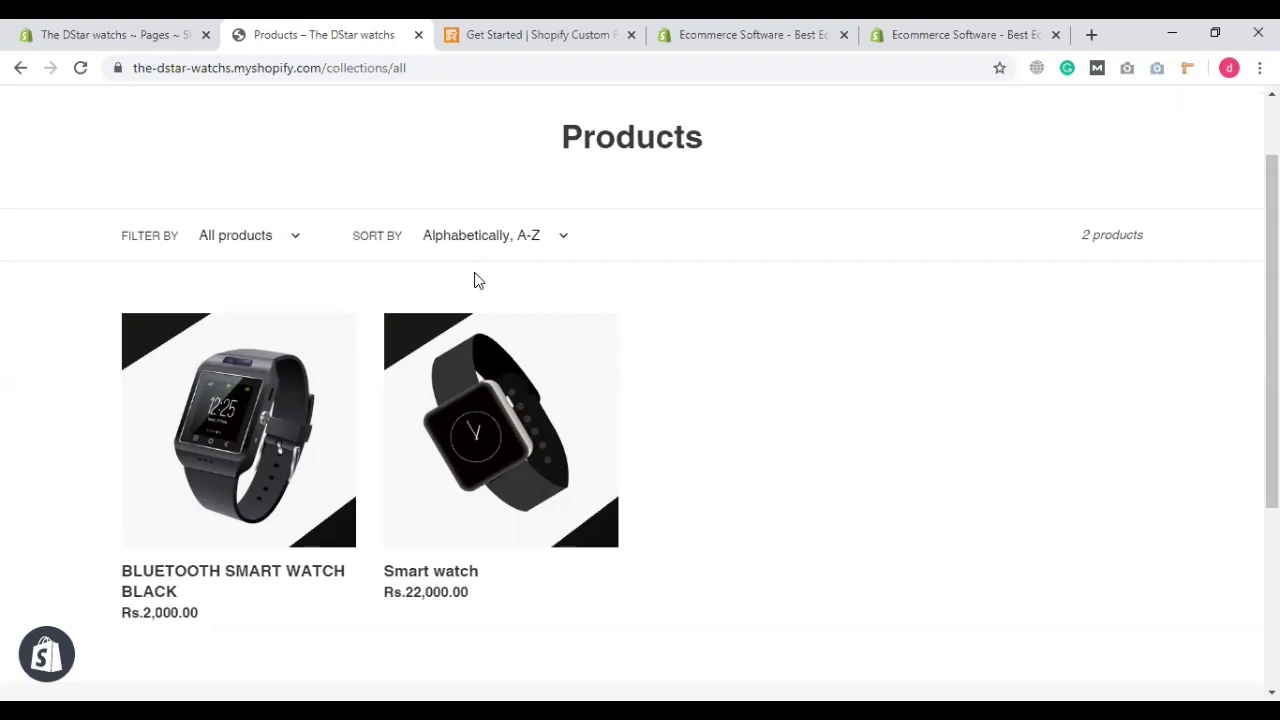
# Step: Examine the storefront catalog's product images, prices, and filter and sort options
pyautogui.scroll(1, 490, 255)
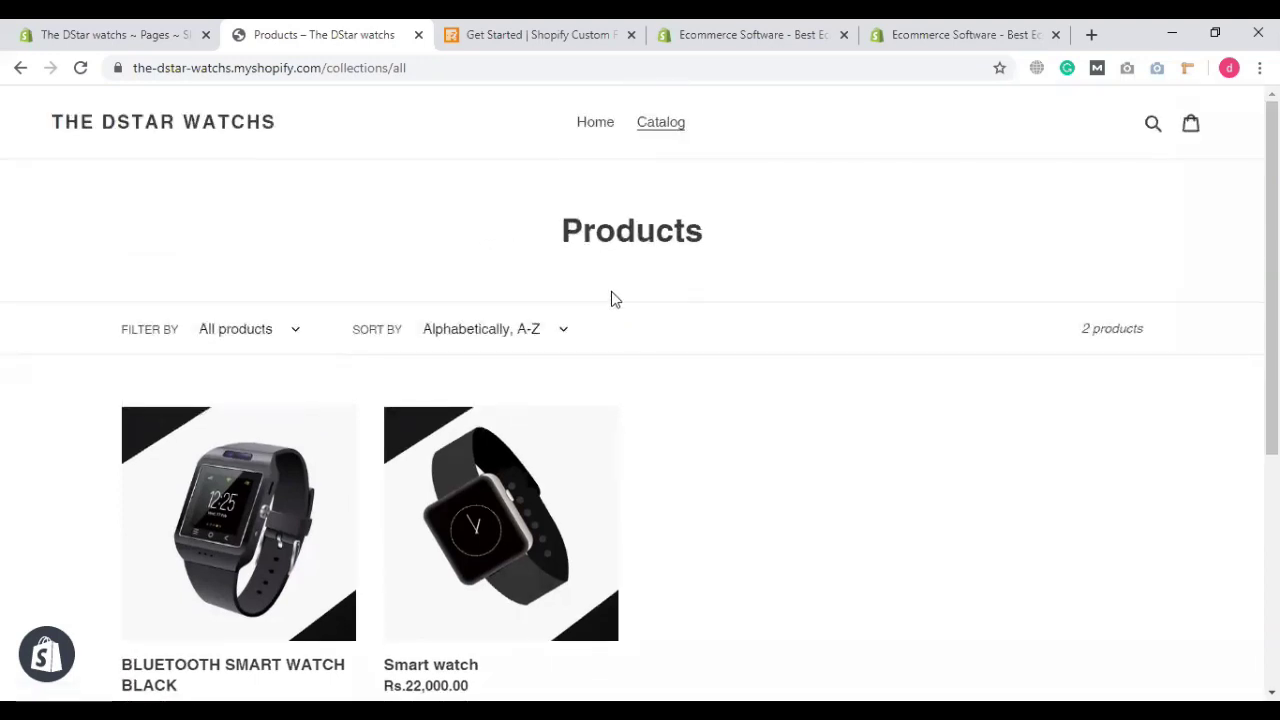
pyautogui.scroll(-2, 560, 455)
pyautogui.scroll(-1, 670, 450)
pyautogui.scroll(2, 697, 437)
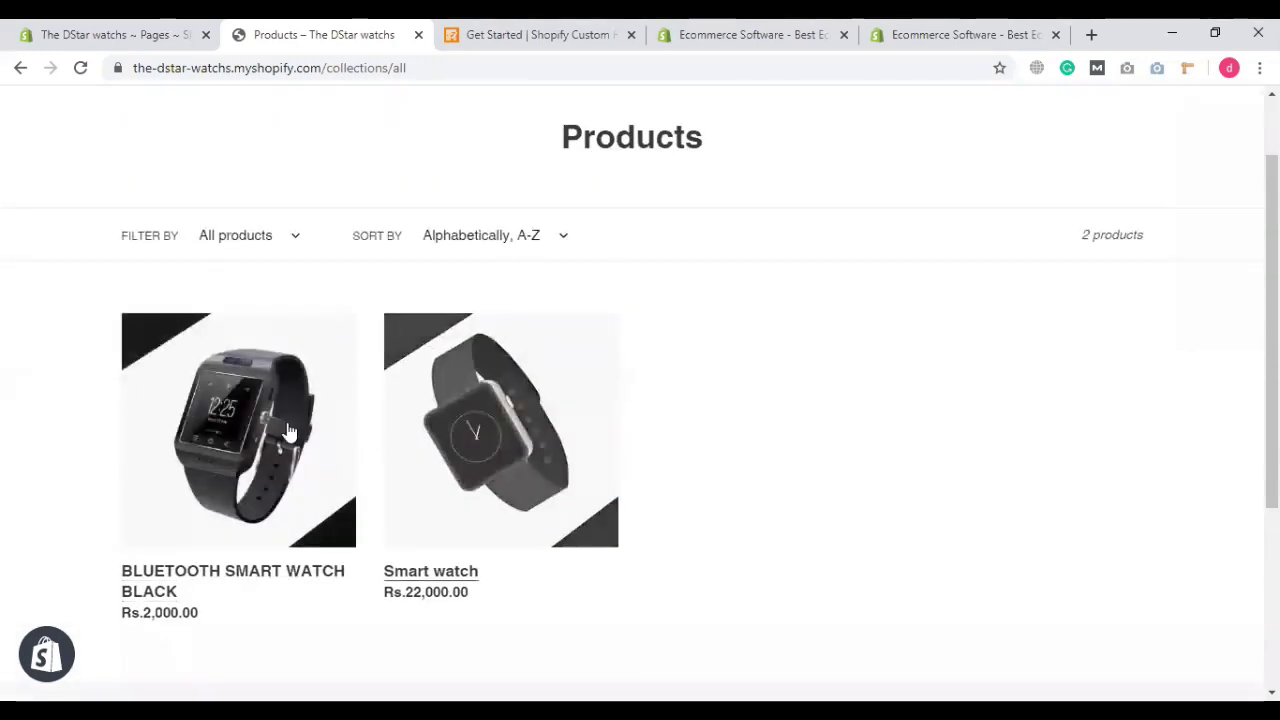
pyautogui.scroll(-1, 643, 350)
pyautogui.scroll(1, 700, 360)
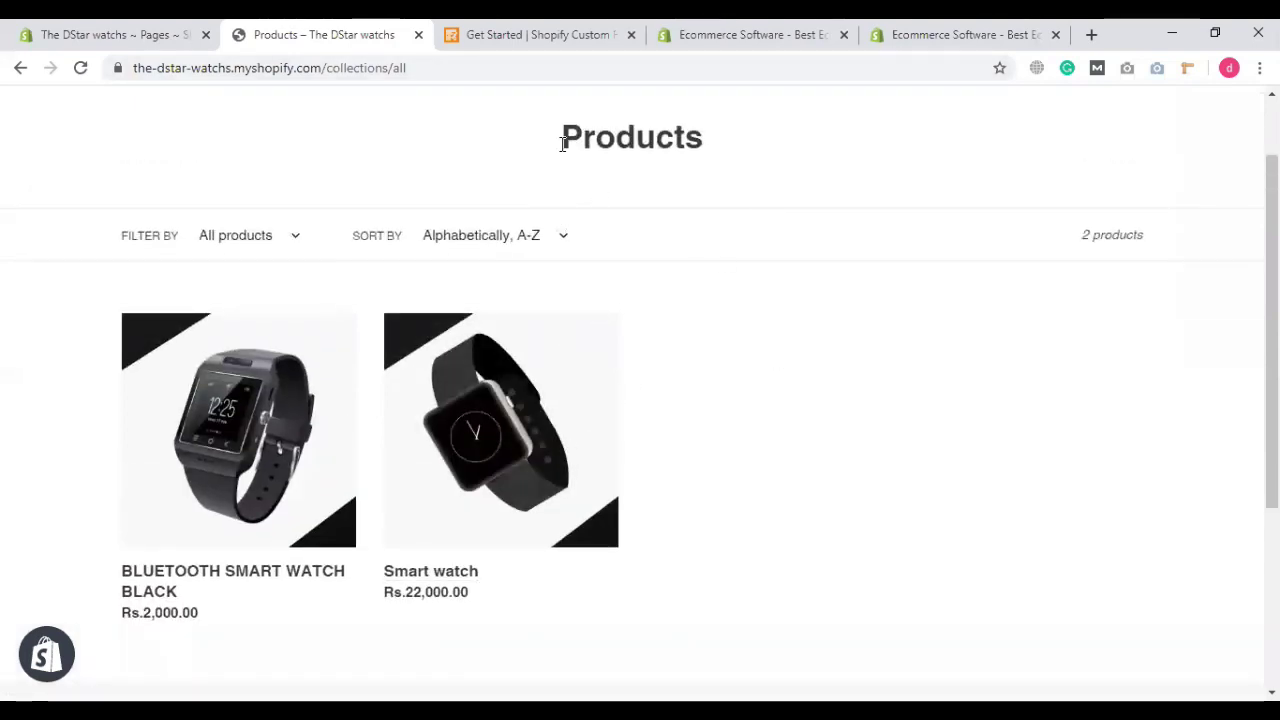
pyautogui.scroll(1, 1160, 236)
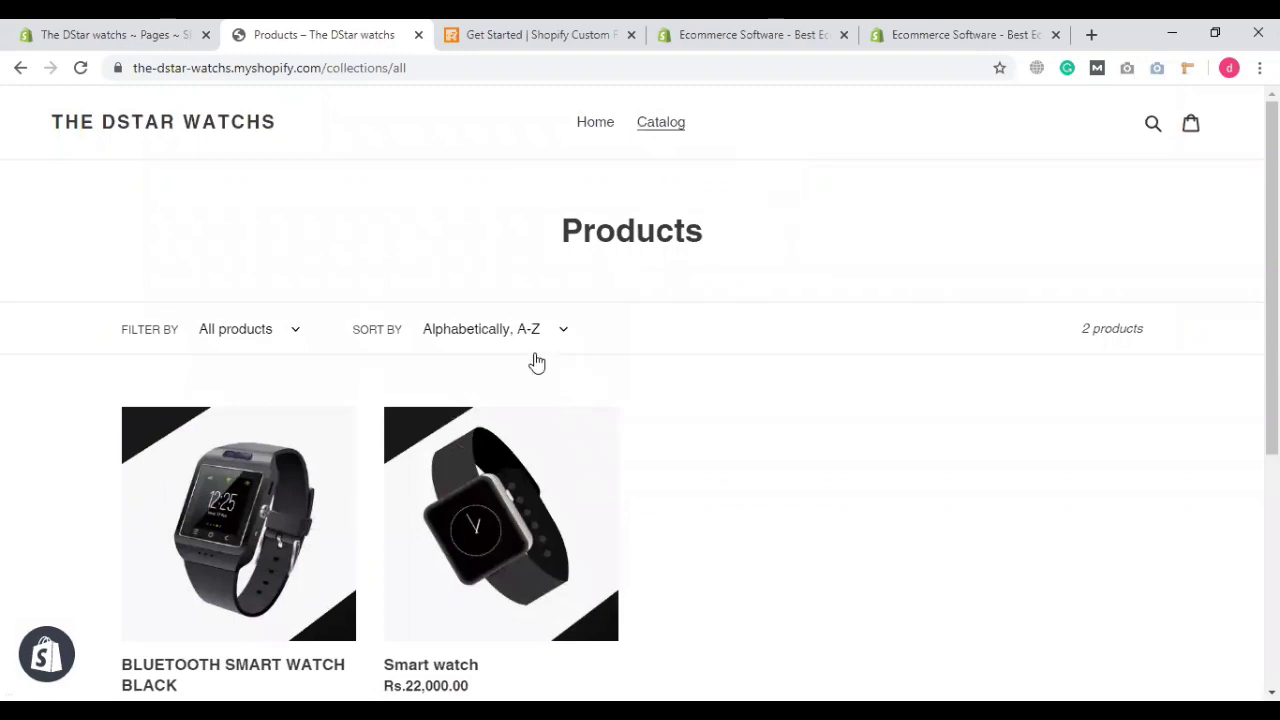
pyautogui.scroll(-4, 537, 362)
pyautogui.scroll(3, 534, 374)
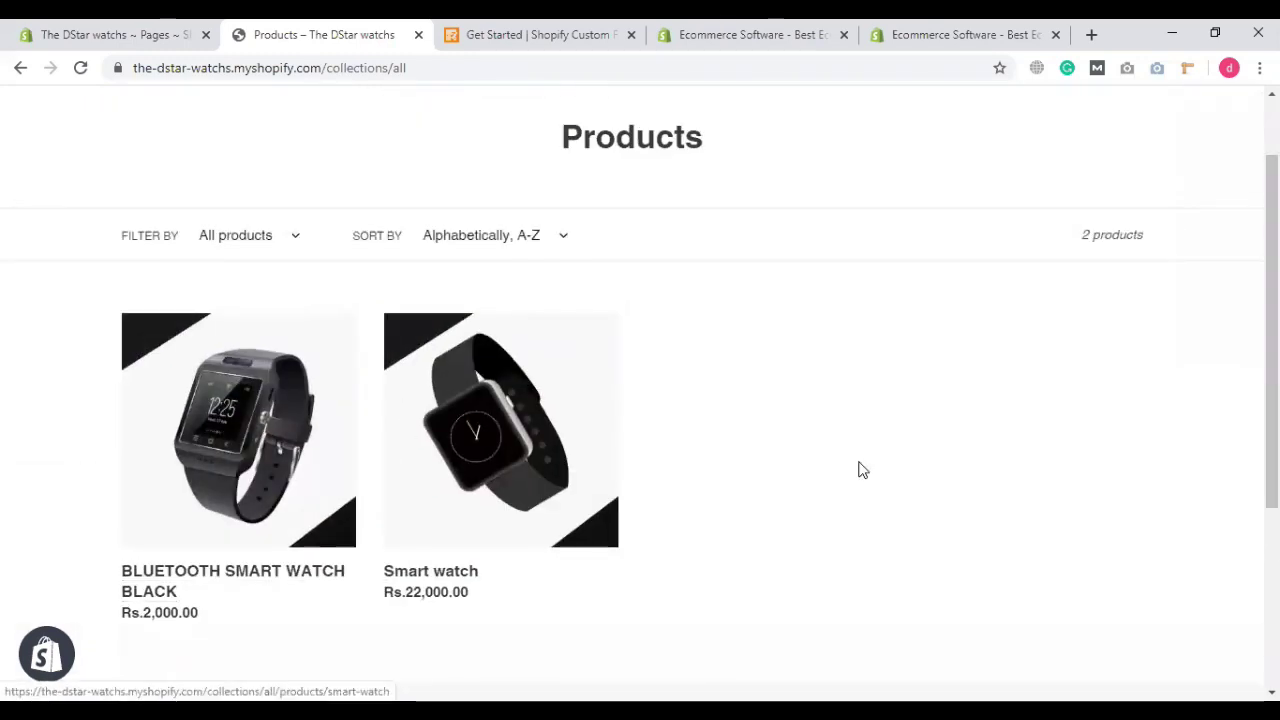
# Step: Open the BLUETOOTH SMART WATCH BLACK product page in the storefront and examine its description, images and purchase options
pyautogui.click(205, 415)
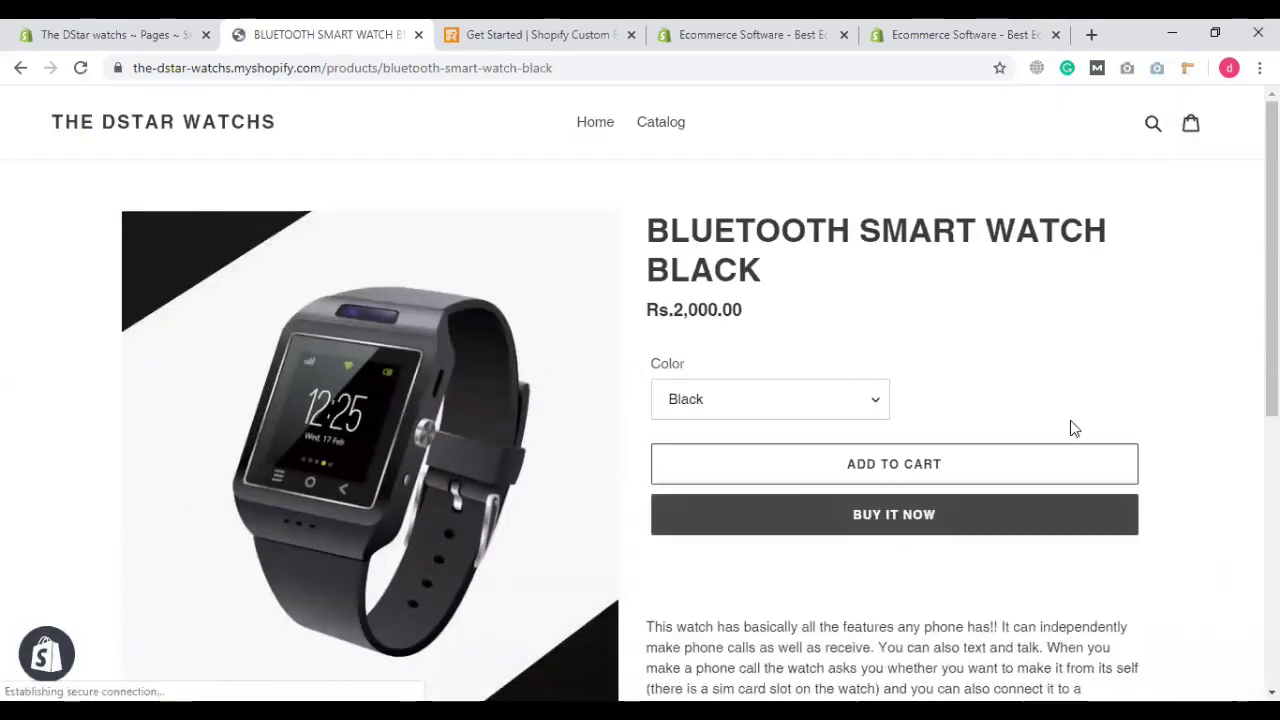
pyautogui.scroll(-3, 1066, 427)
pyautogui.scroll(-3, 1058, 427)
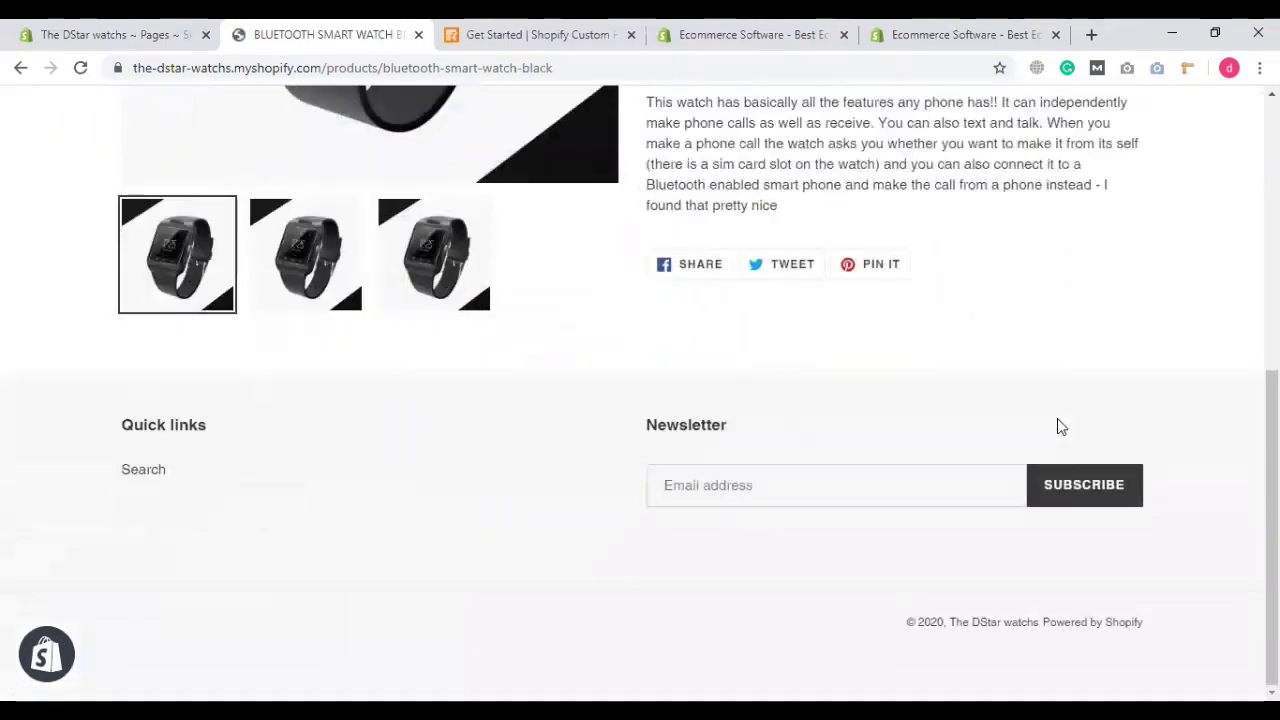
pyautogui.scroll(3, 1057, 423)
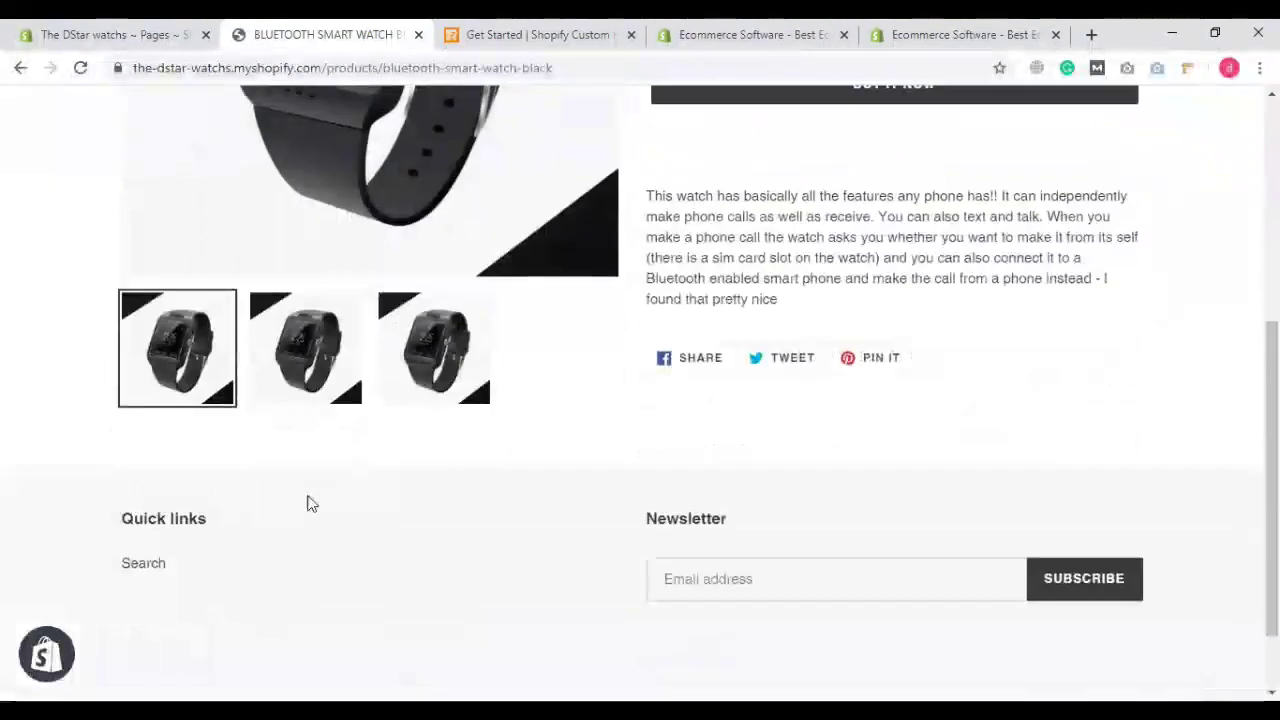
pyautogui.click(341, 393)
pyautogui.click(400, 400)
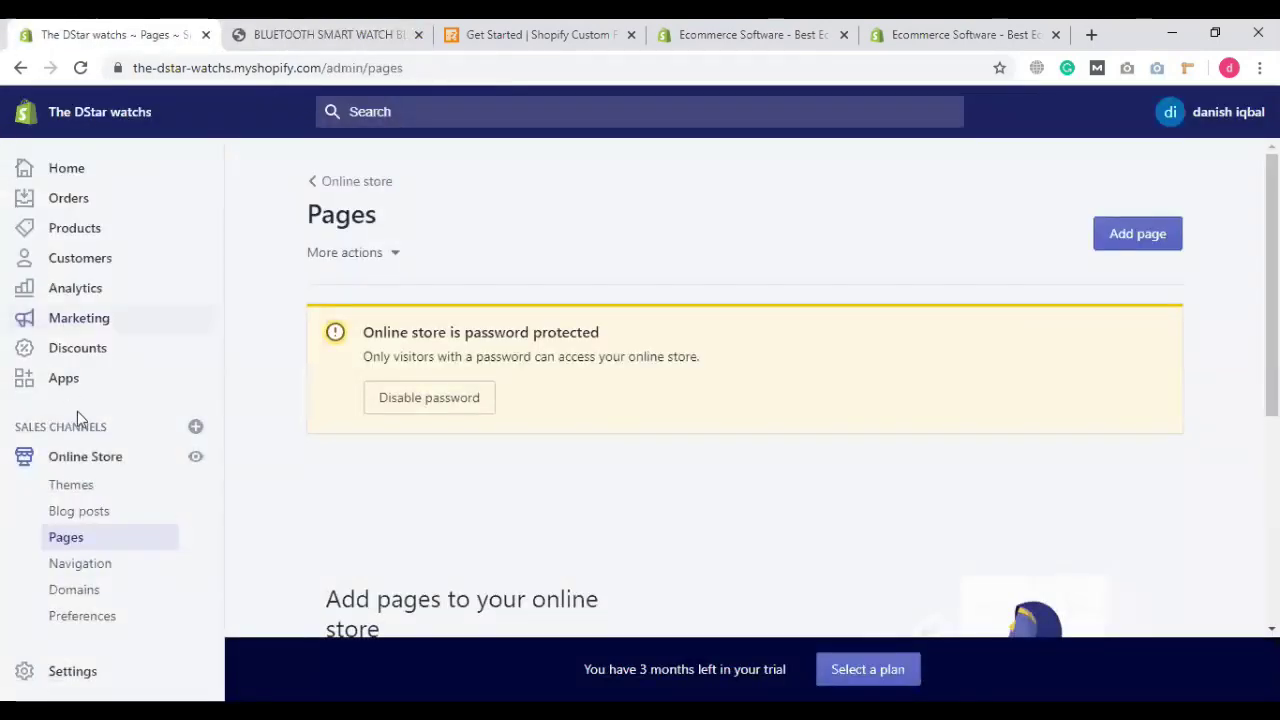
pyautogui.click(330, 33)
pyautogui.scroll(4, 429, 336)
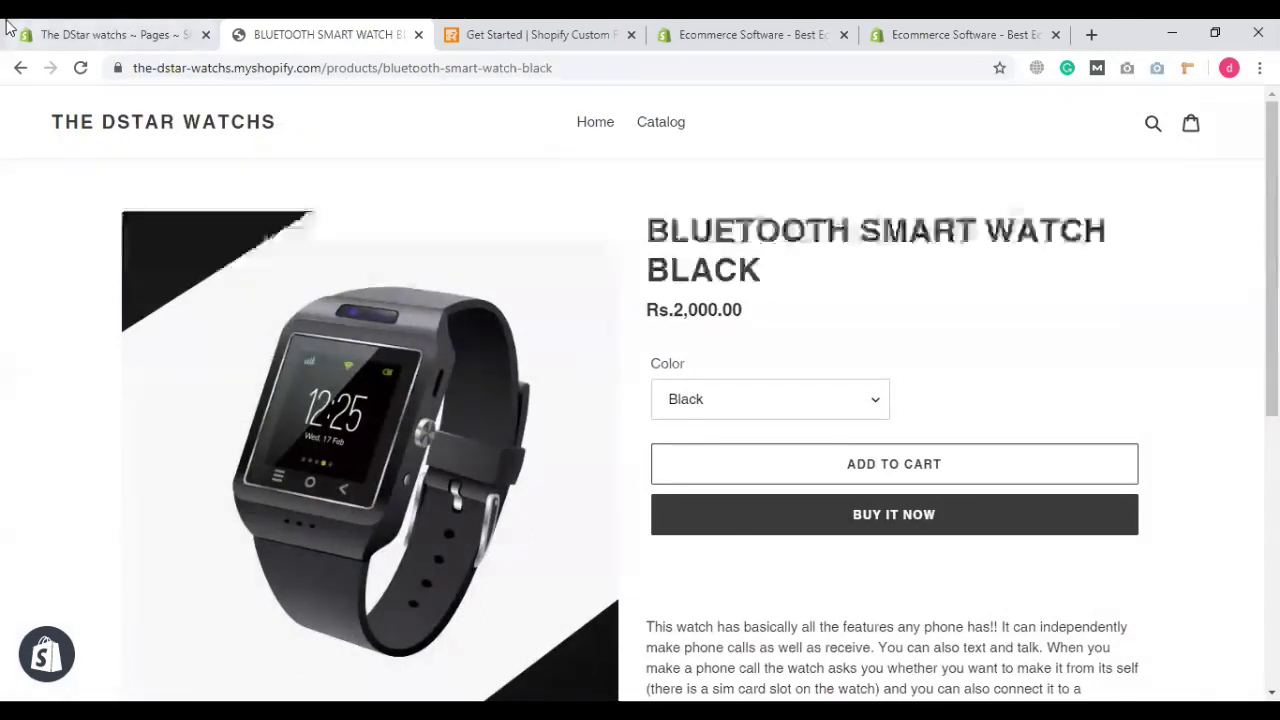
# Step: Return to the store admin and start a new page titled "Contact US"
pyautogui.click(72, 26)
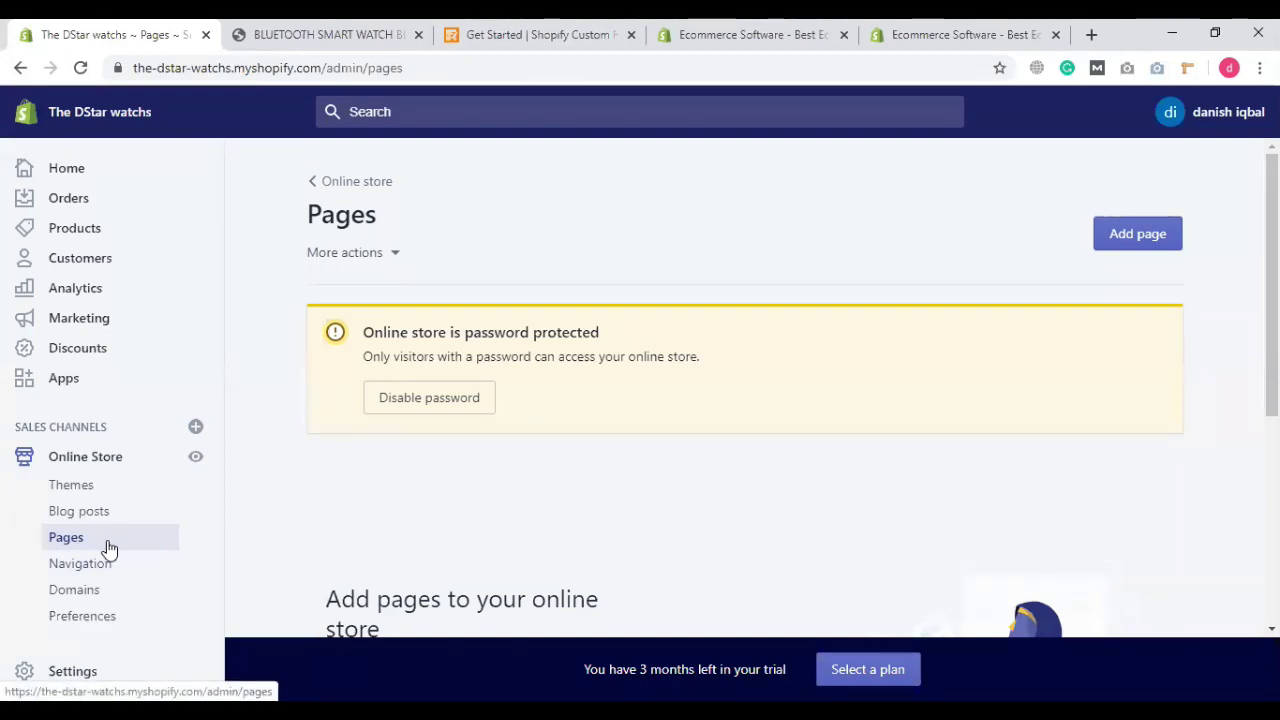
pyautogui.click(1140, 243)
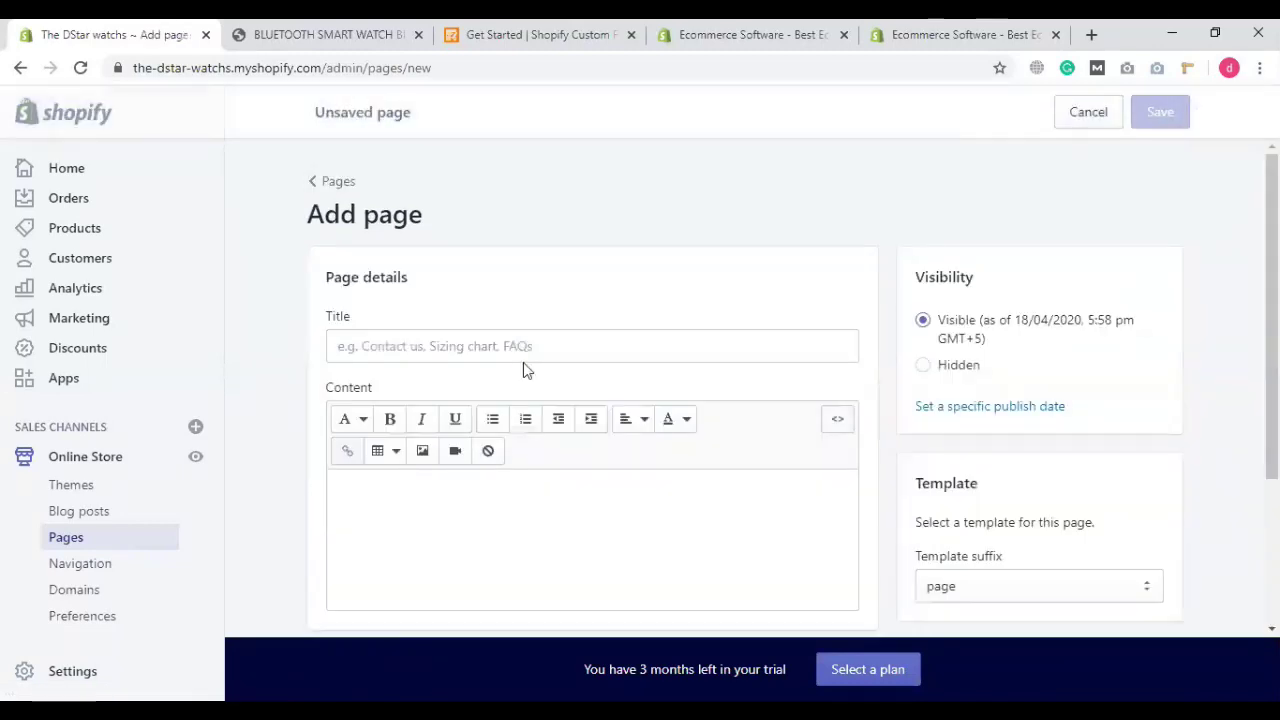
pyautogui.click(531, 349)
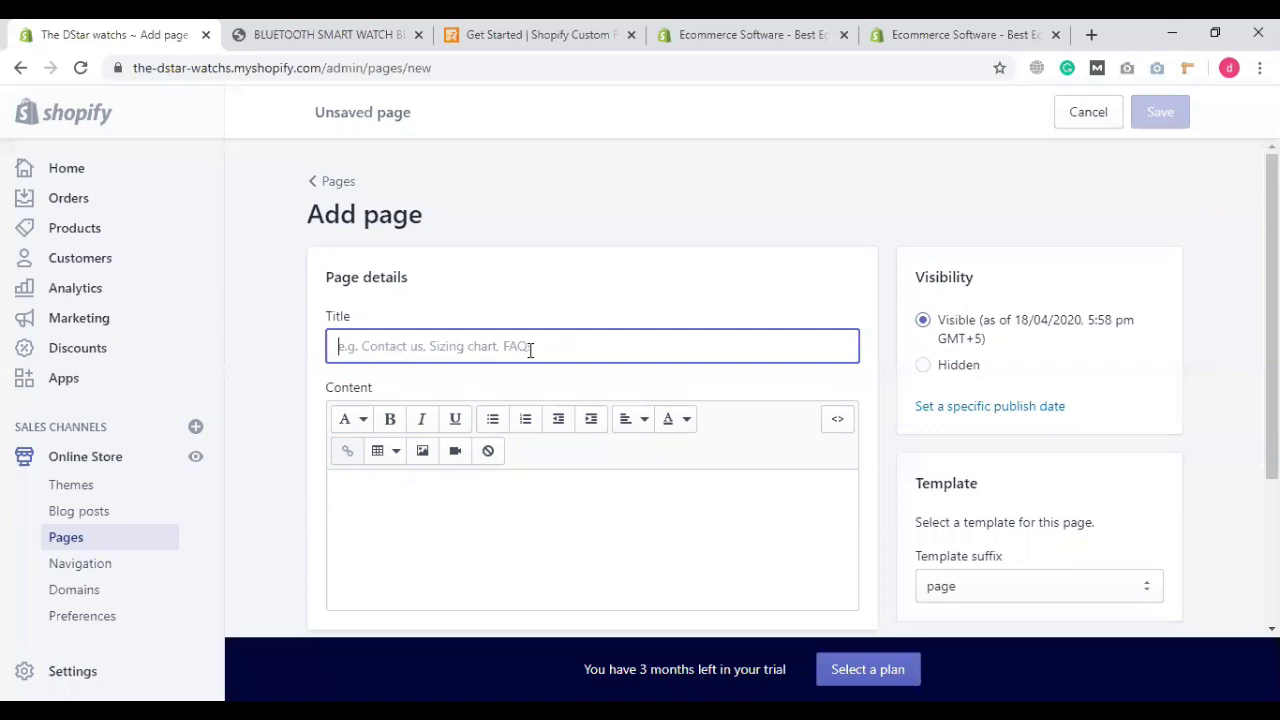
pyautogui.write('Contact US')
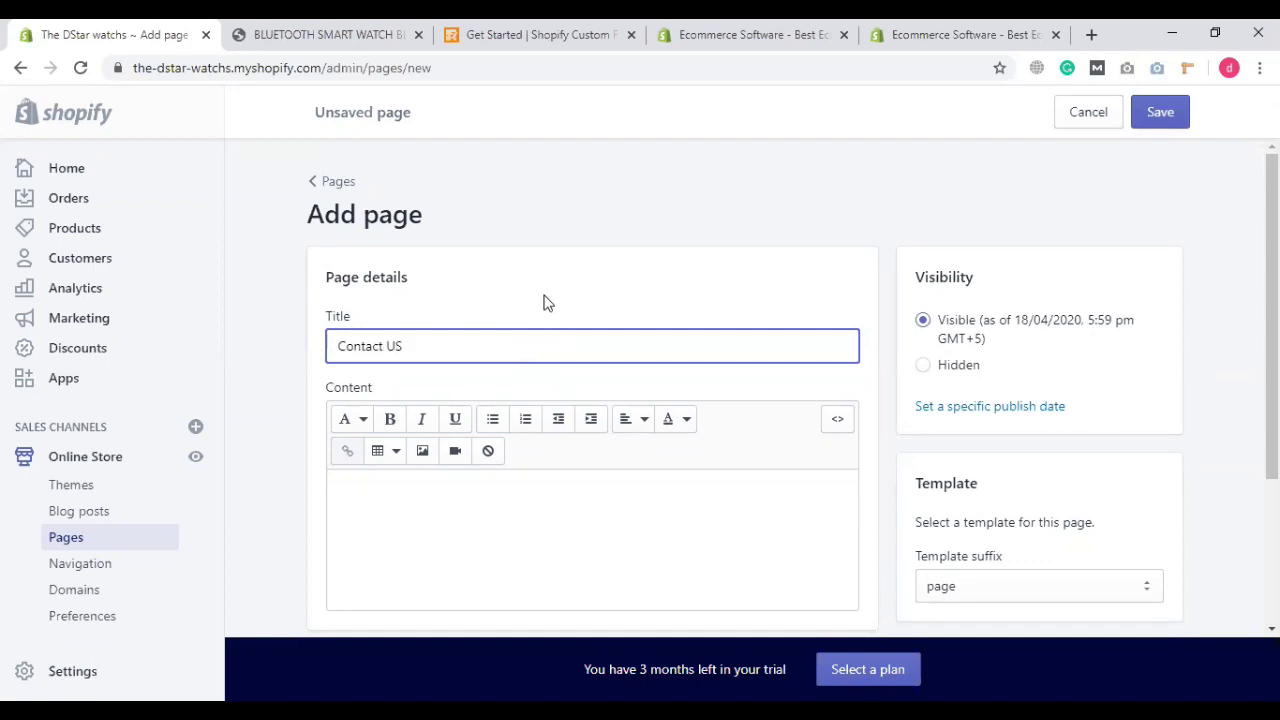
# Step: Set the new page's template suffix to page.contact and review the empty content area
pyautogui.scroll(-3, 936, 478)
pyautogui.scroll(3, 980, 383)
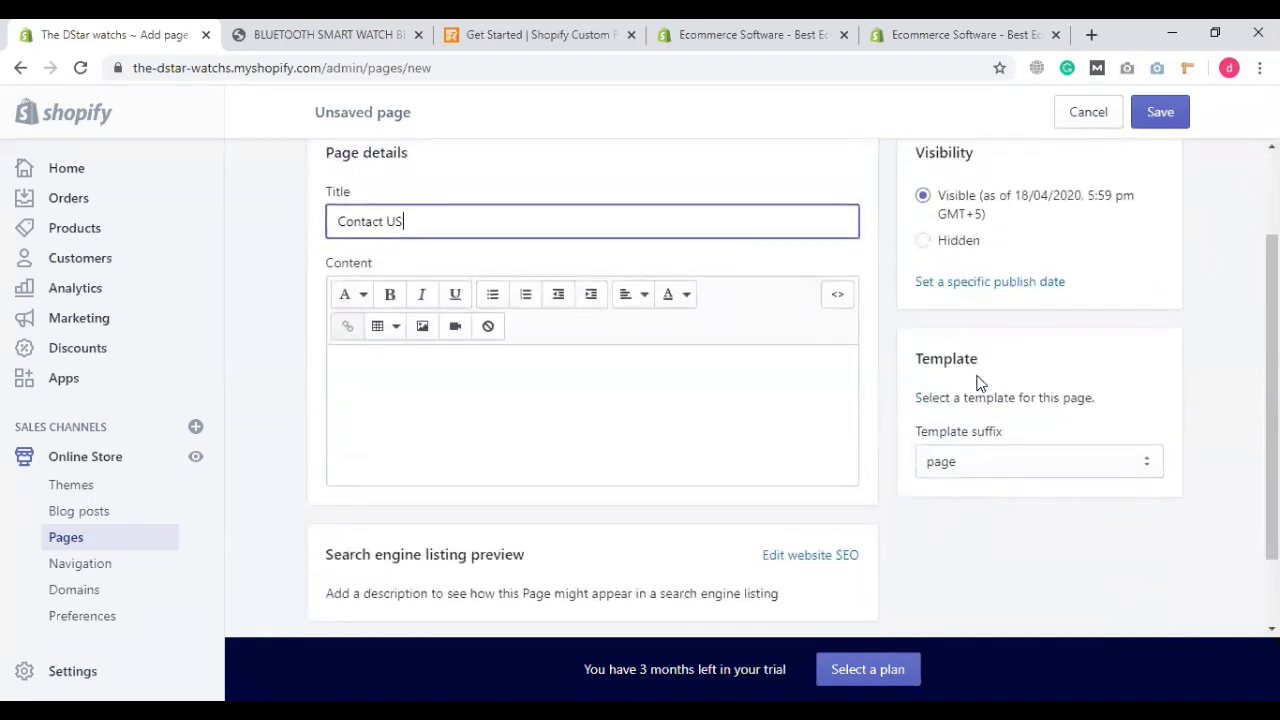
pyautogui.scroll(-3, 1008, 398)
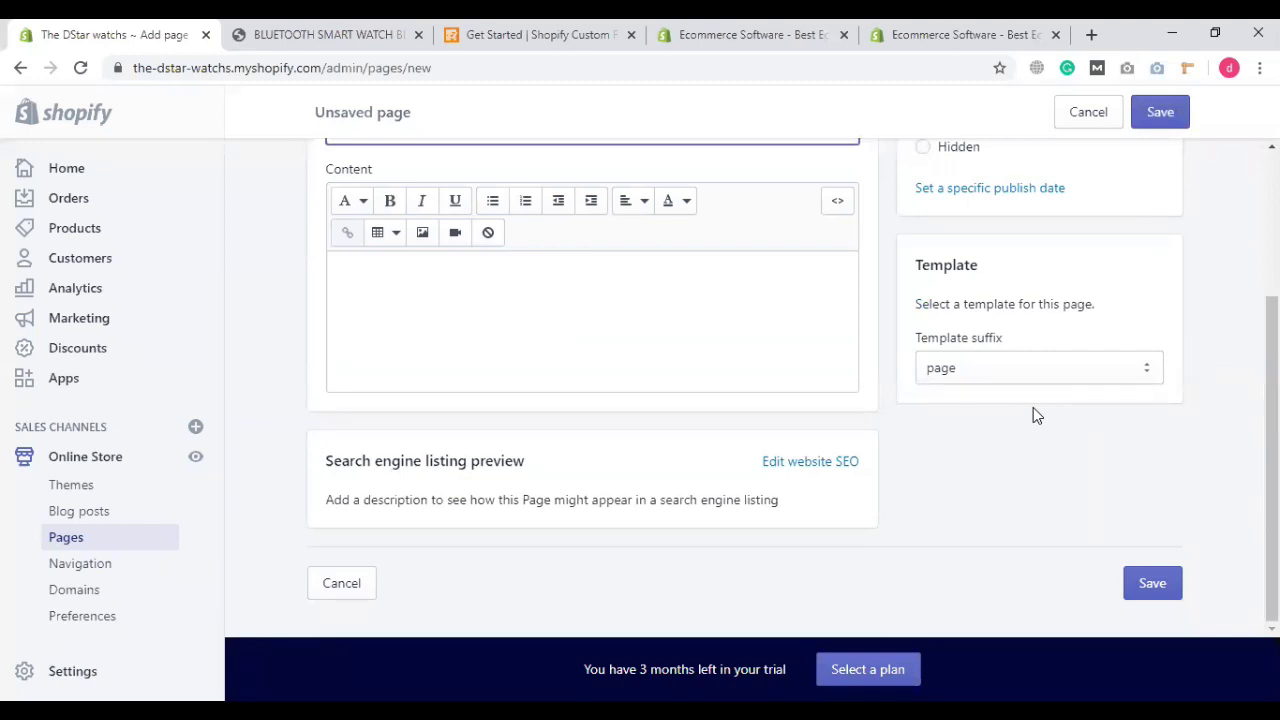
pyautogui.click(1033, 373)
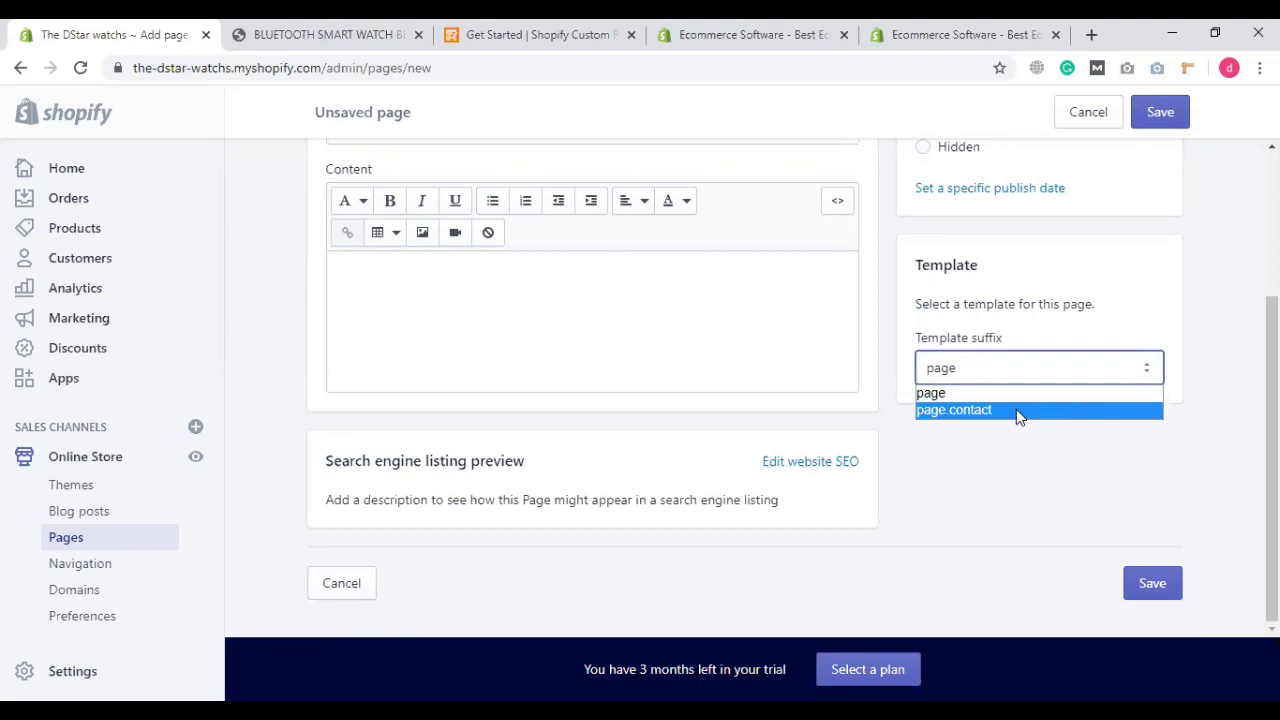
pyautogui.click(1016, 410)
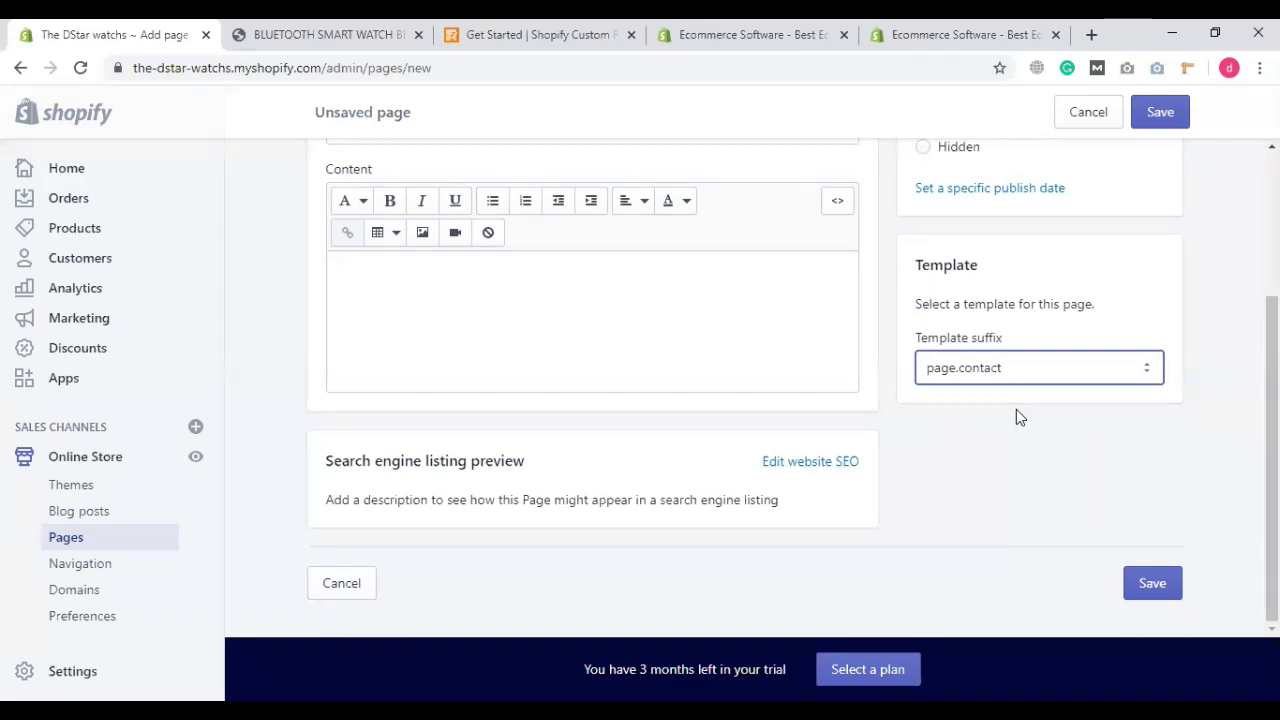
pyautogui.scroll(1, 549, 303)
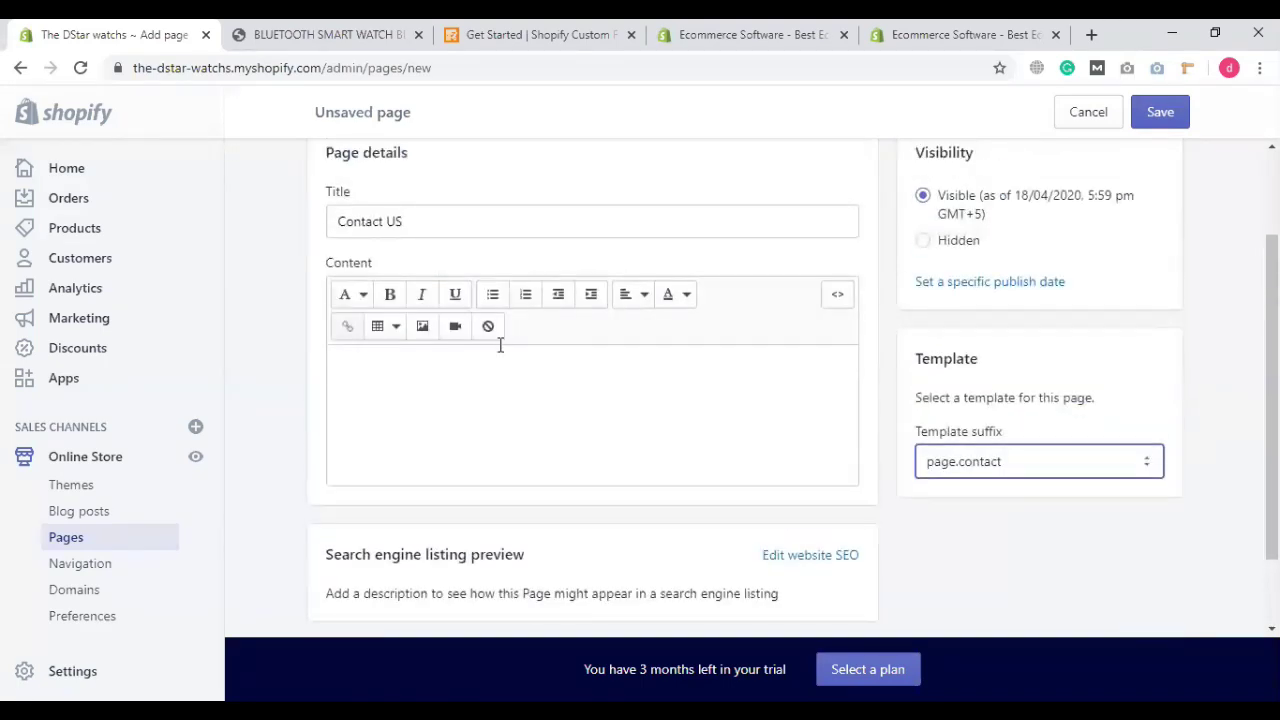
pyautogui.click(480, 408)
pyautogui.scroll(-1, 1100, 570)
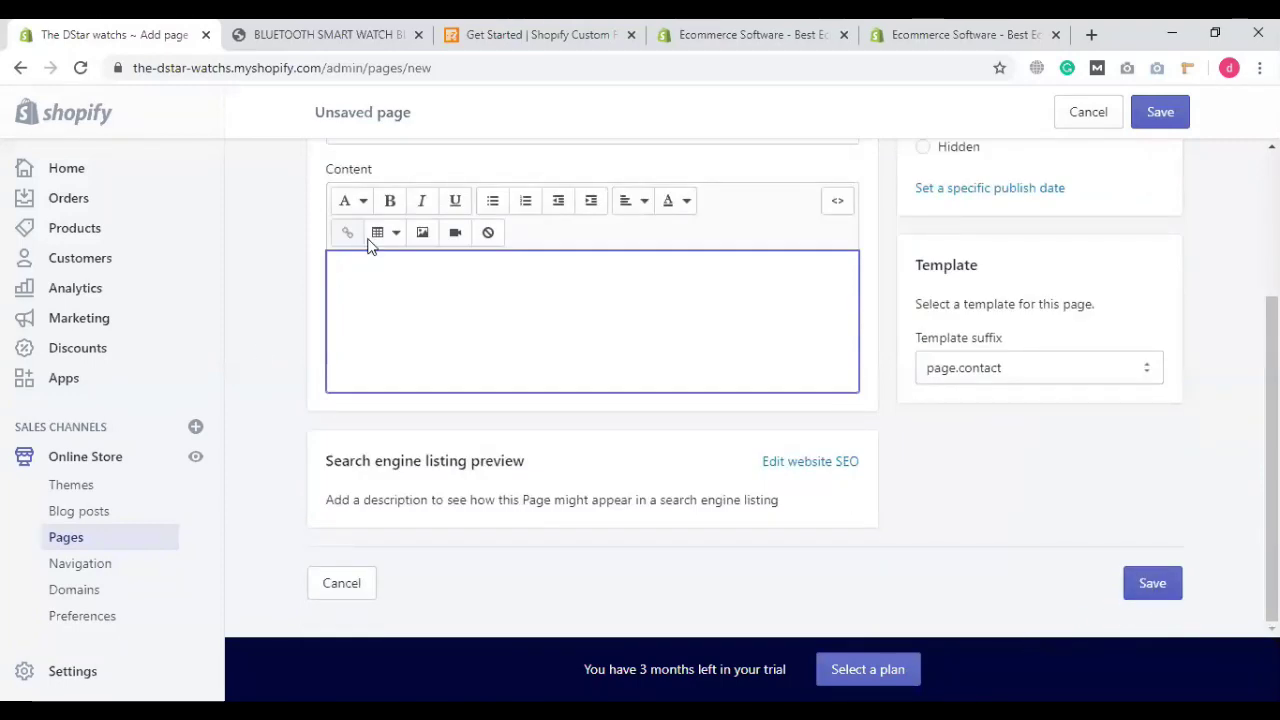
# Step: Set the new page's template suffix to page and save the Contact US page
pyautogui.click(960, 367)
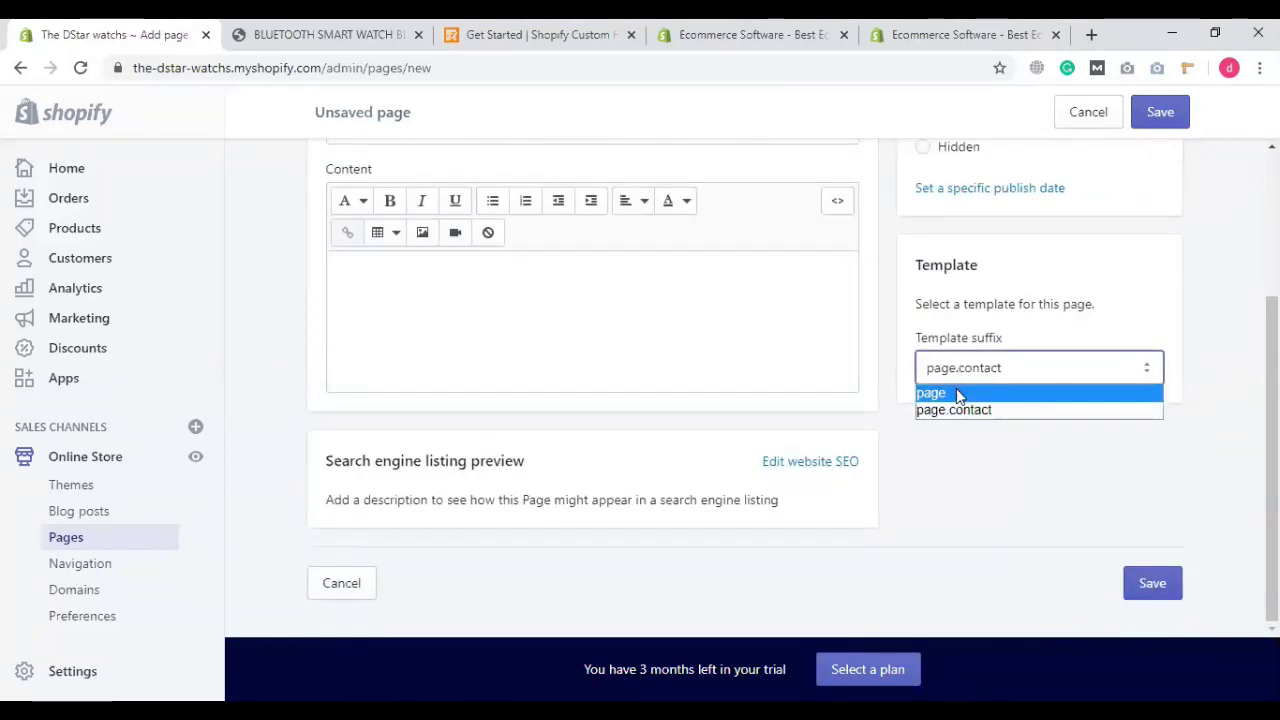
pyautogui.click(956, 389)
pyautogui.click(1152, 588)
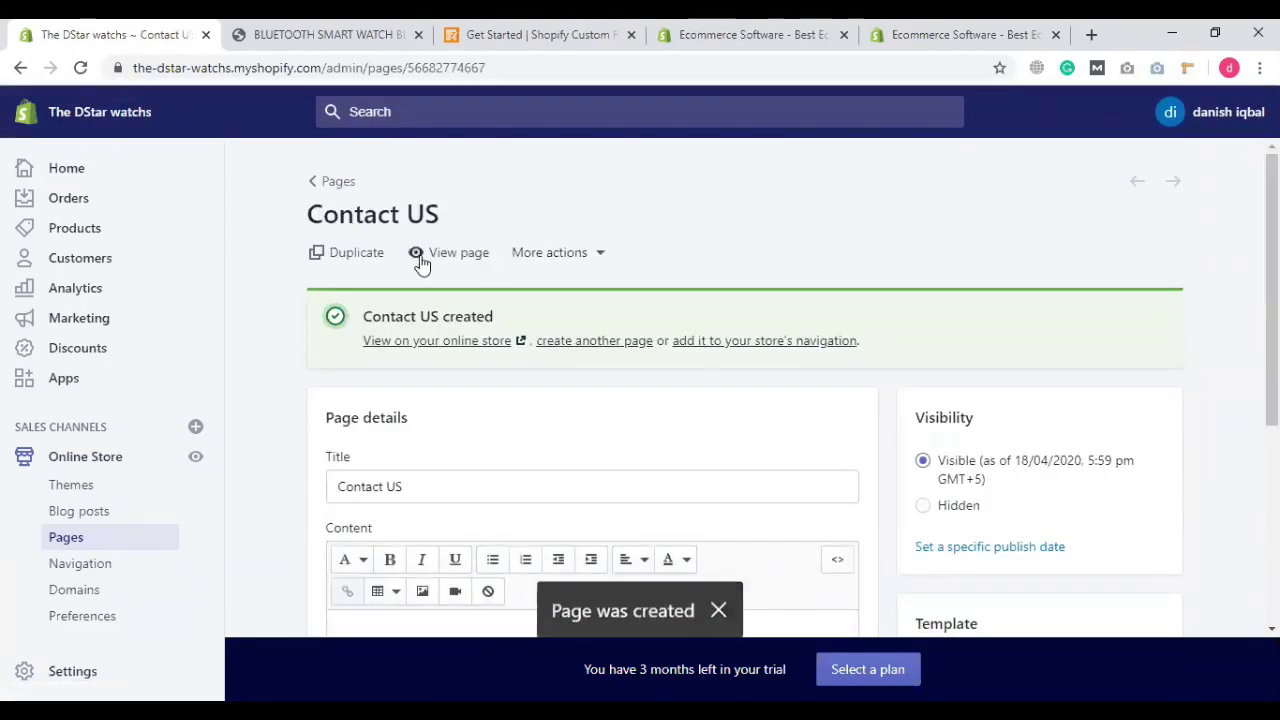
# Step: View the Contact US page on the storefront in a separate browser tab, then return to its admin editor
pyautogui.rightClick(437, 252)
pyautogui.click(470, 263)
pyautogui.moveTo(405, 30); pyautogui.dragTo(290, 34)
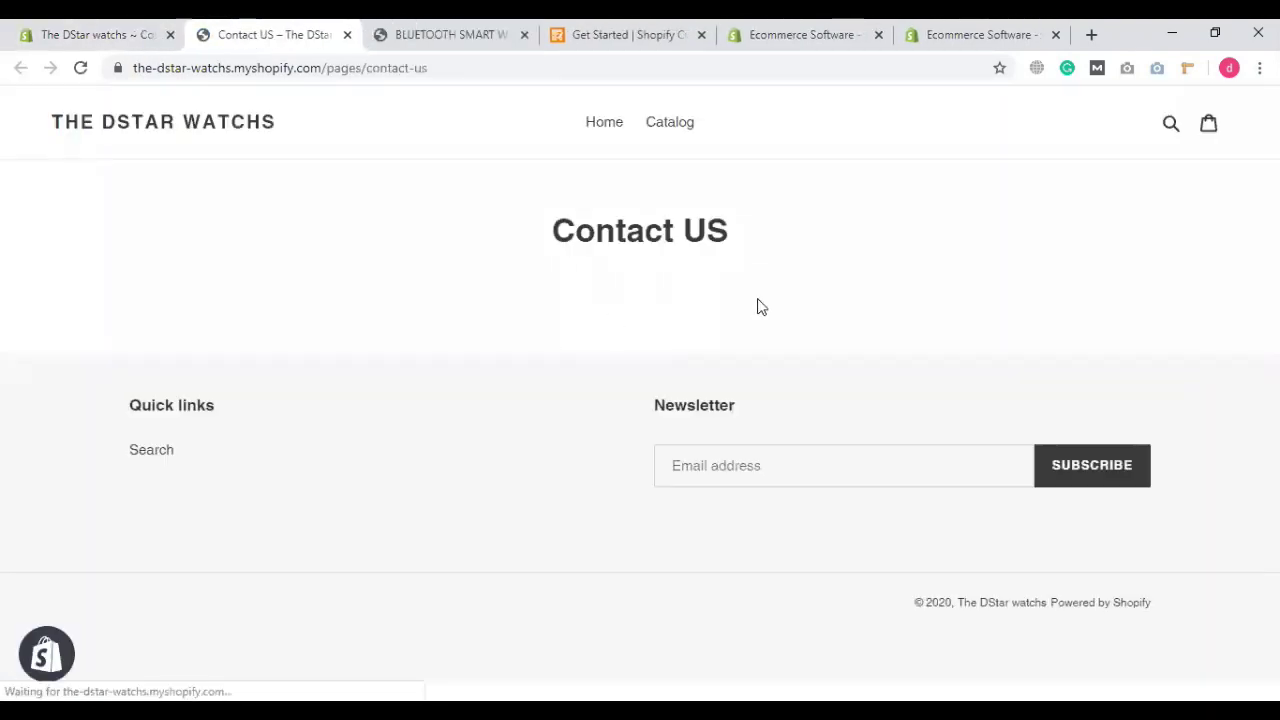
pyautogui.click(50, 30)
# Step: Change the Contact US page's template suffix to page.contact and save the page
pyautogui.scroll(-4, 508, 317)
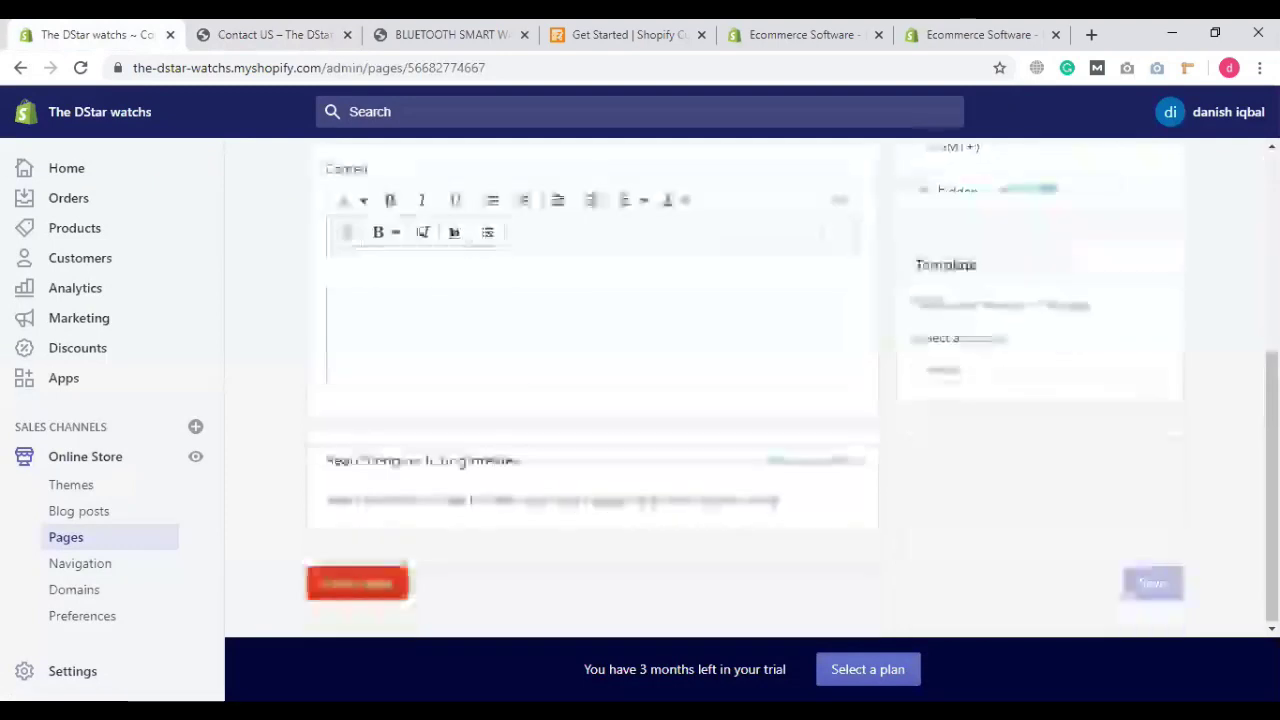
pyautogui.click(948, 379)
pyautogui.click(952, 409)
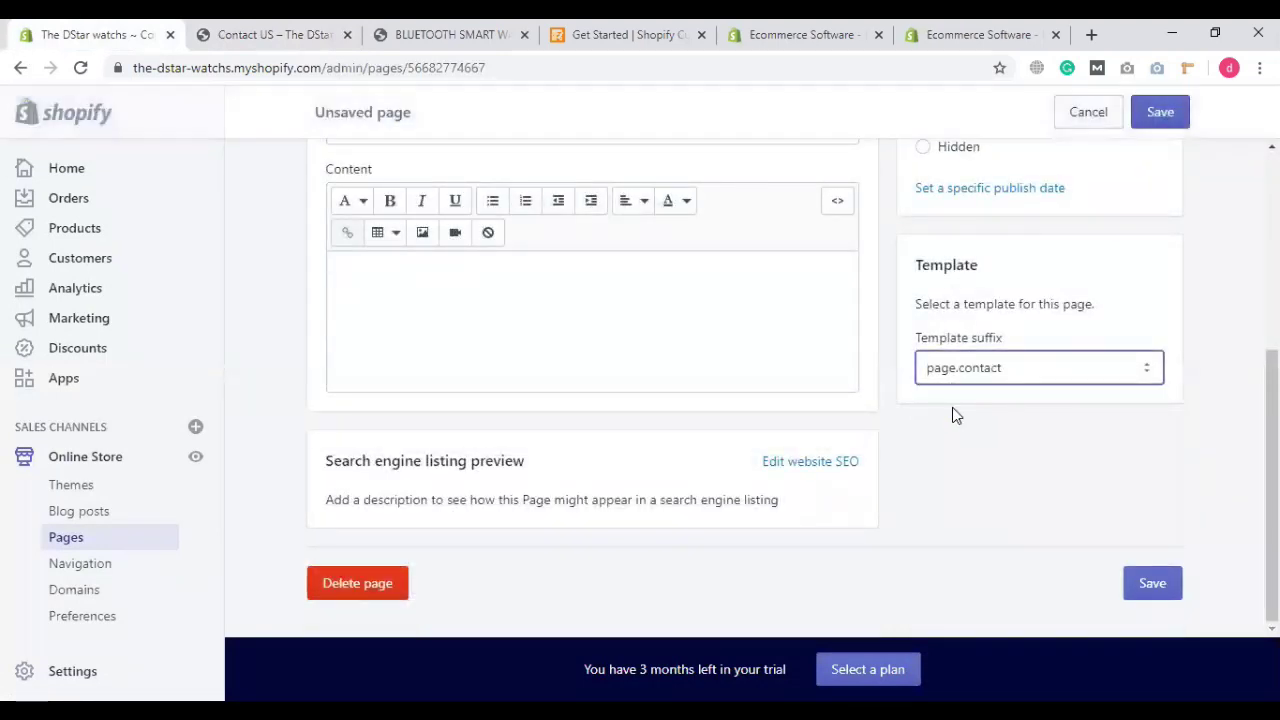
pyautogui.click(1160, 112)
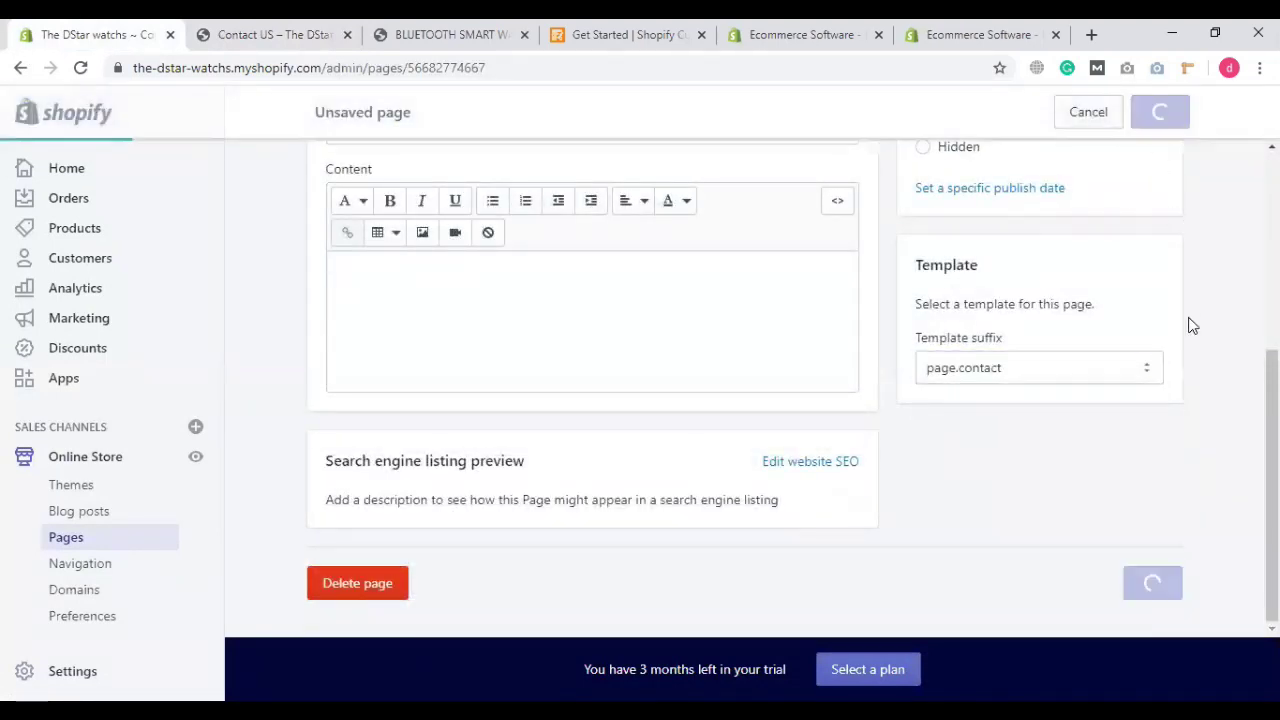
# Step: Close the storefront tab of the Contact US page and go back to its details in the admin
pyautogui.click(290, 34)
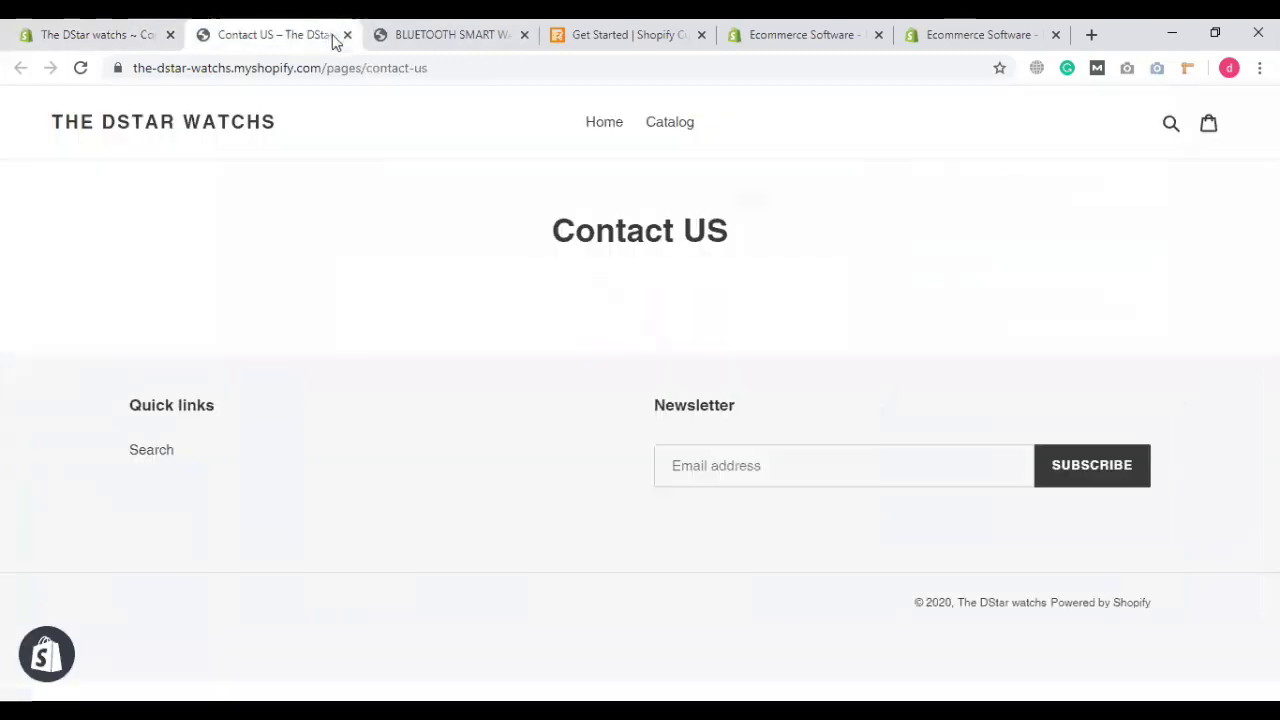
pyautogui.click(347, 34)
pyautogui.click(100, 34)
pyautogui.scroll(3, 540, 272)
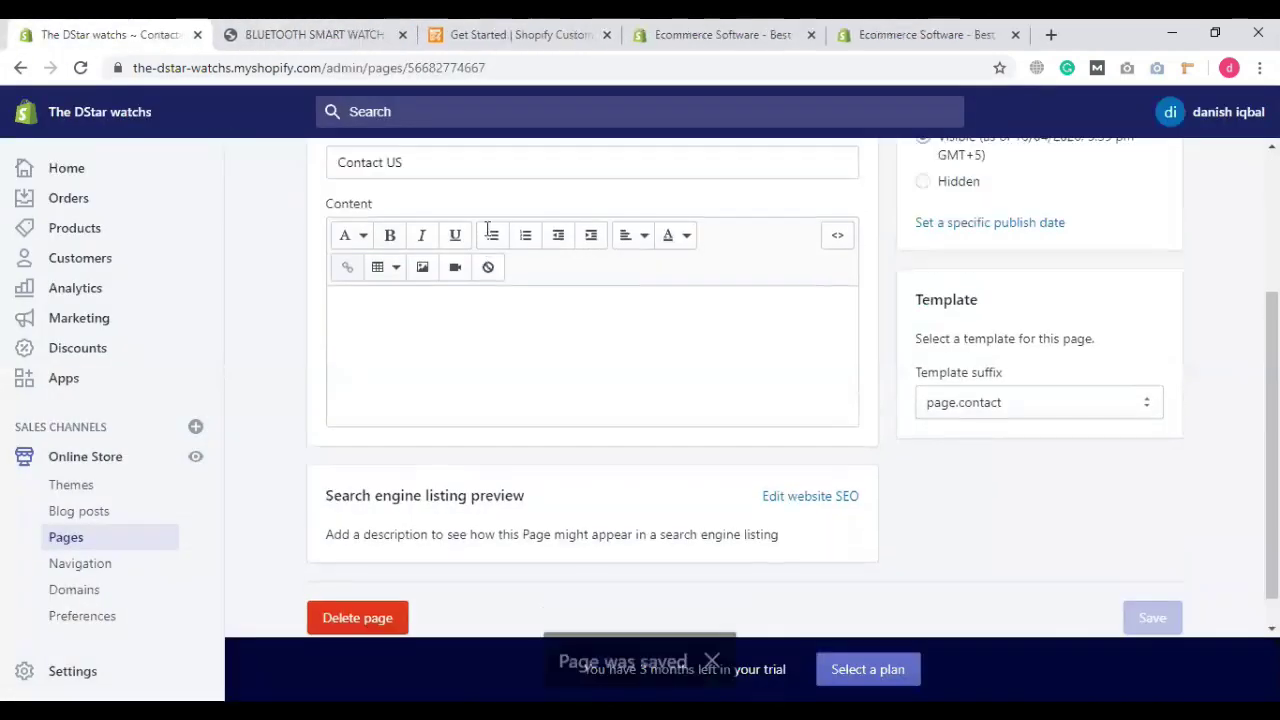
# Step: View the Contact US page's form on the storefront in a new browser tab, then return to its admin editor
pyautogui.rightClick(474, 259)
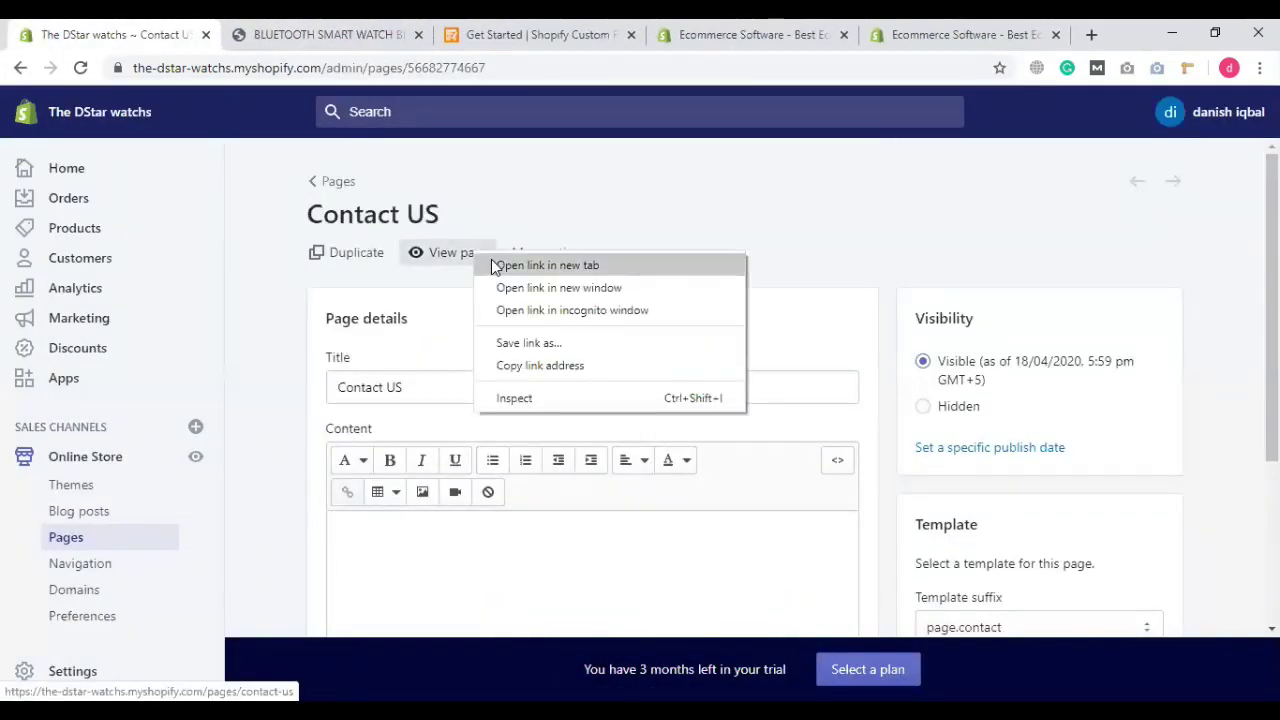
pyautogui.click(491, 262)
pyautogui.click(378, 30)
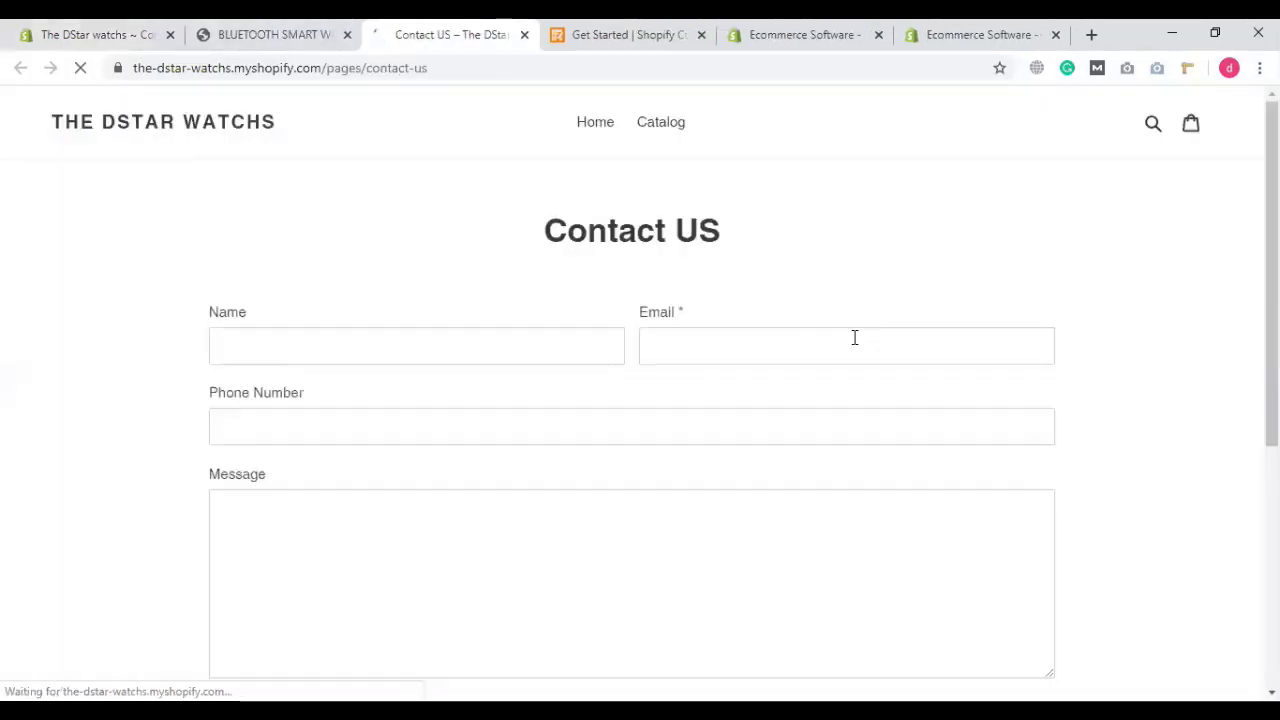
pyautogui.scroll(-2, 851, 343)
pyautogui.scroll(1, 851, 343)
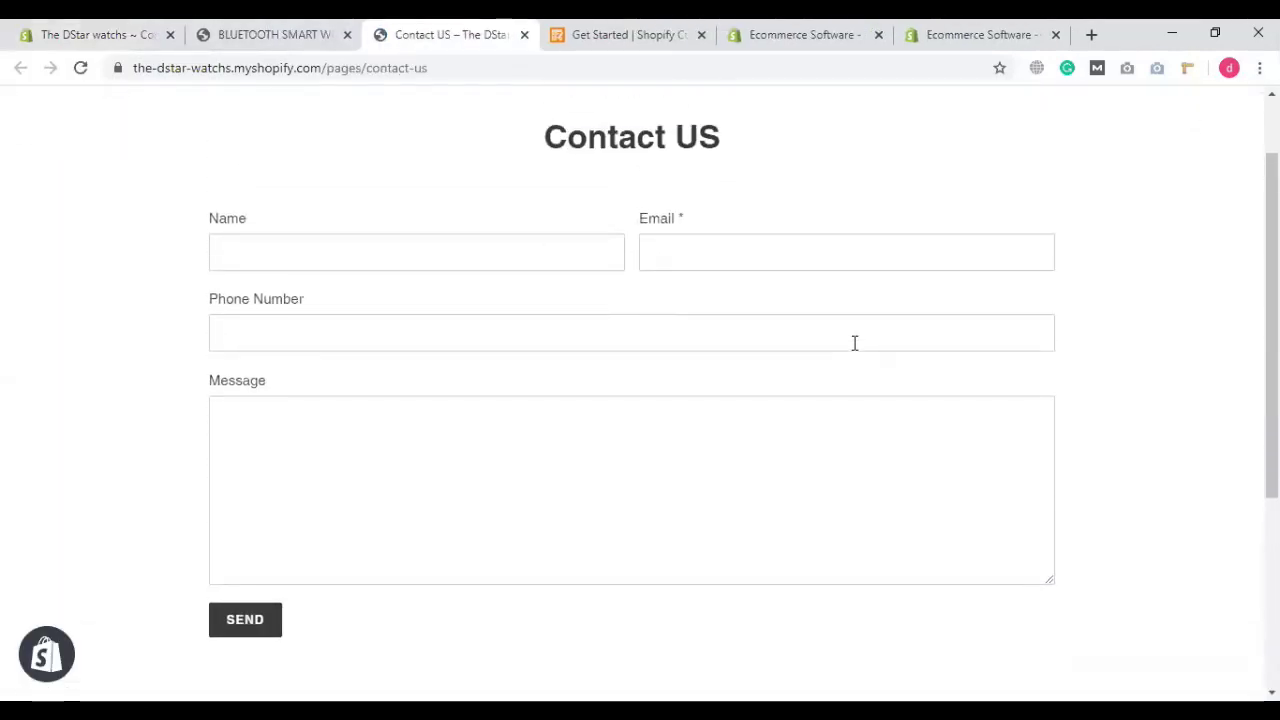
pyautogui.scroll(1, 854, 343)
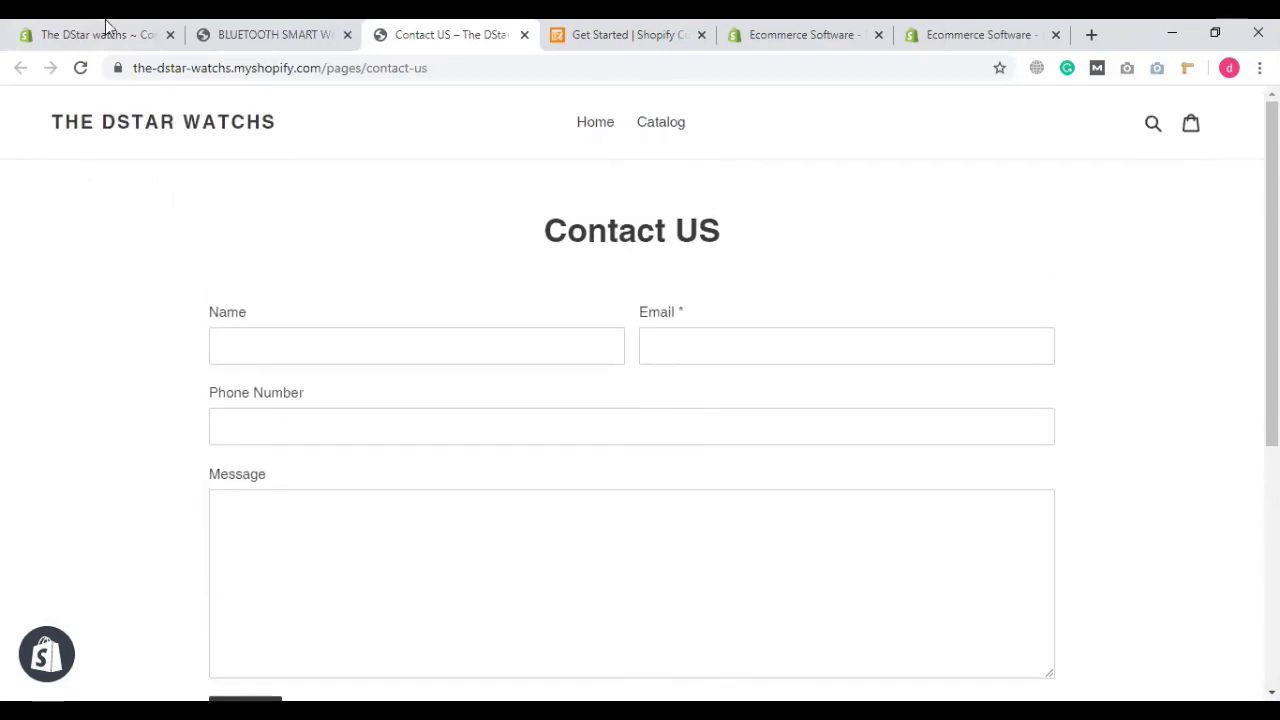
pyautogui.click(106, 30)
# Step: Review the Contact US page's title, template suffix options and search listing section, and check the navigation on the storefront product page
pyautogui.scroll(-2, 645, 313)
pyautogui.scroll(1, 645, 313)
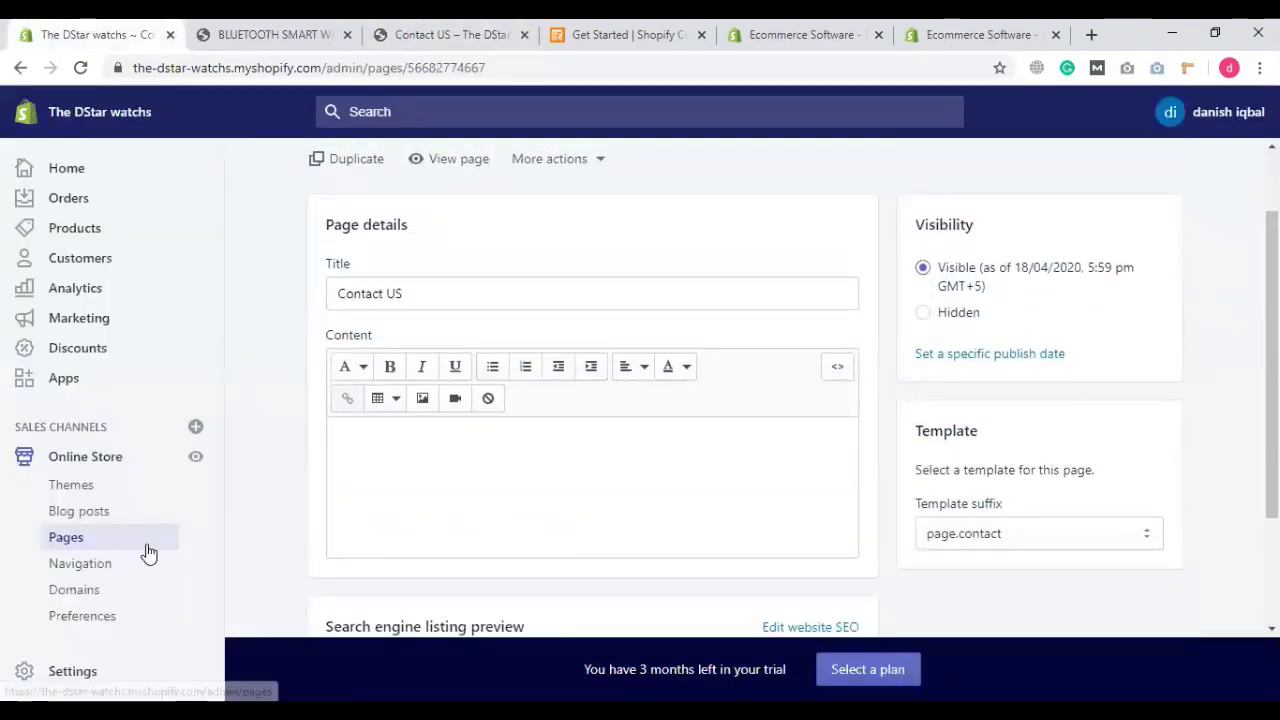
pyautogui.click(405, 295)
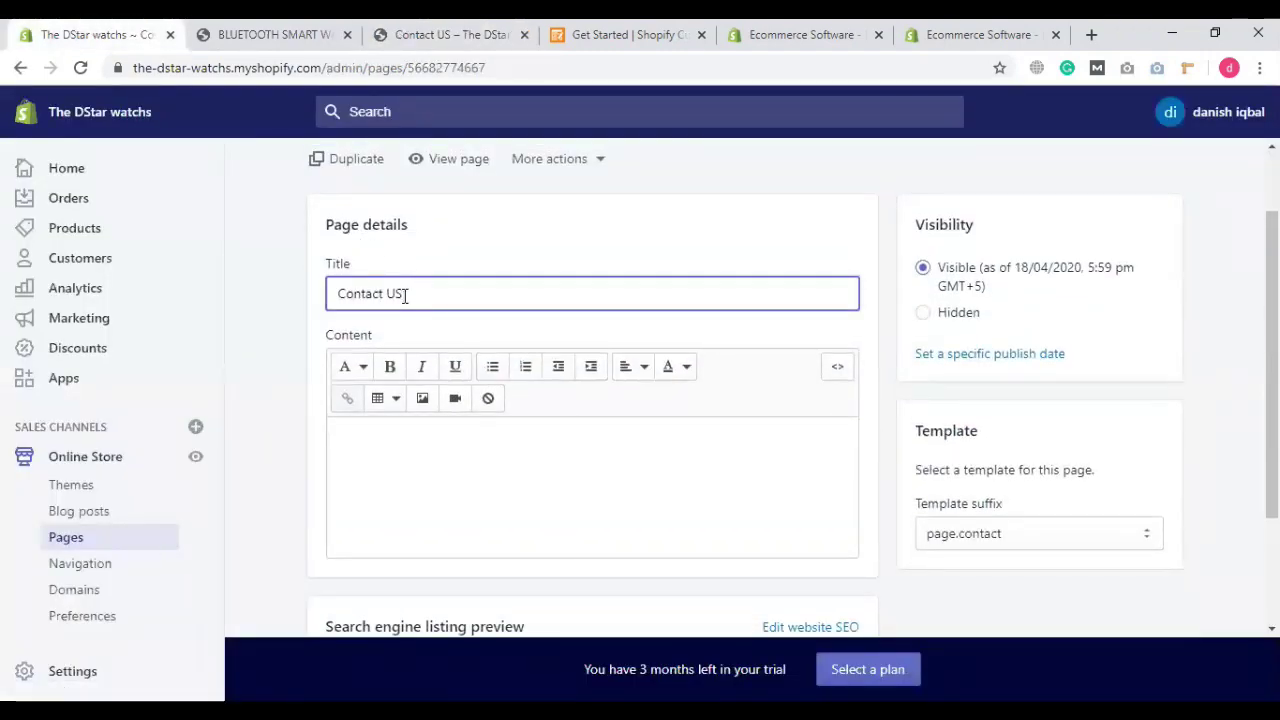
pyautogui.click(1016, 545)
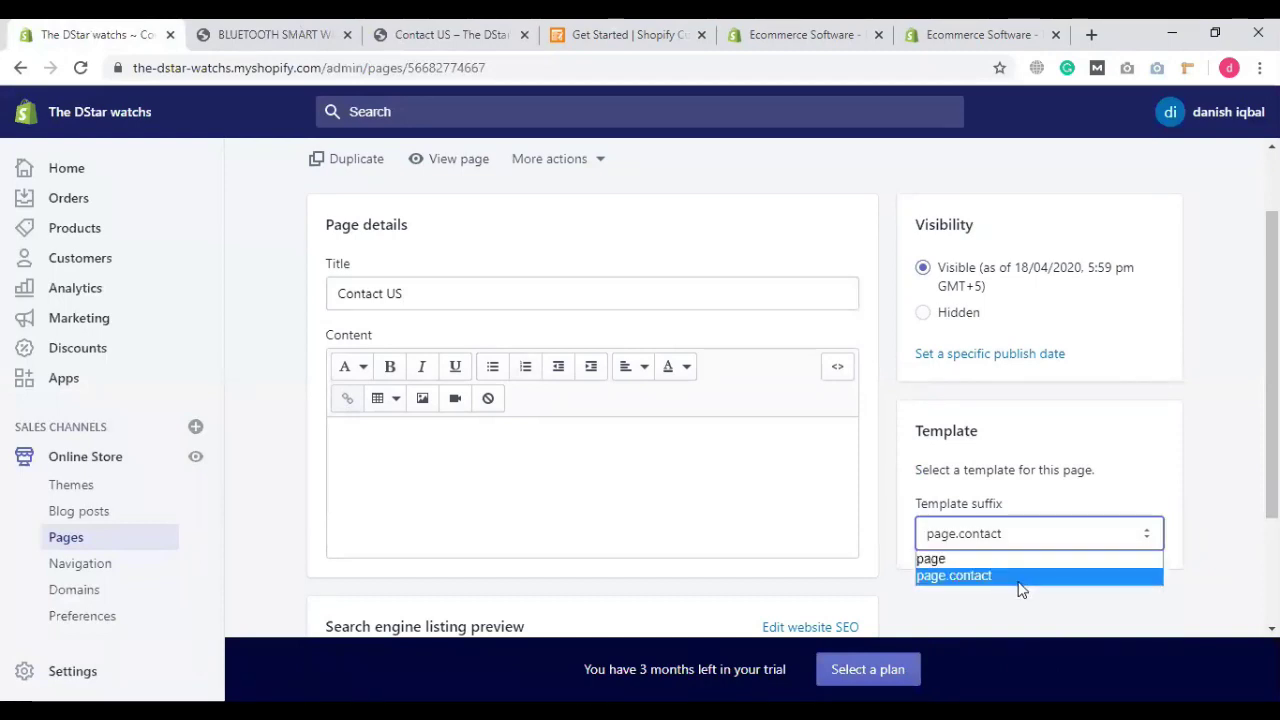
pyautogui.click(1019, 582)
pyautogui.scroll(-2, 528, 449)
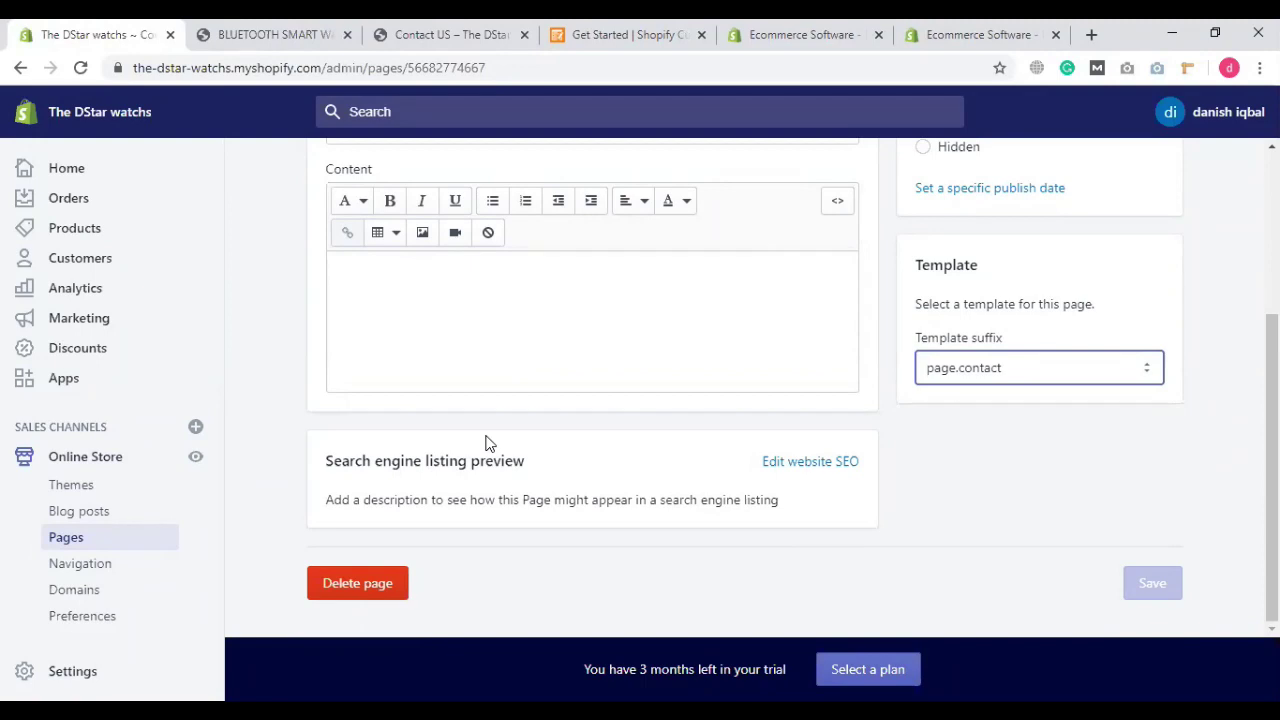
pyautogui.scroll(2, 448, 423)
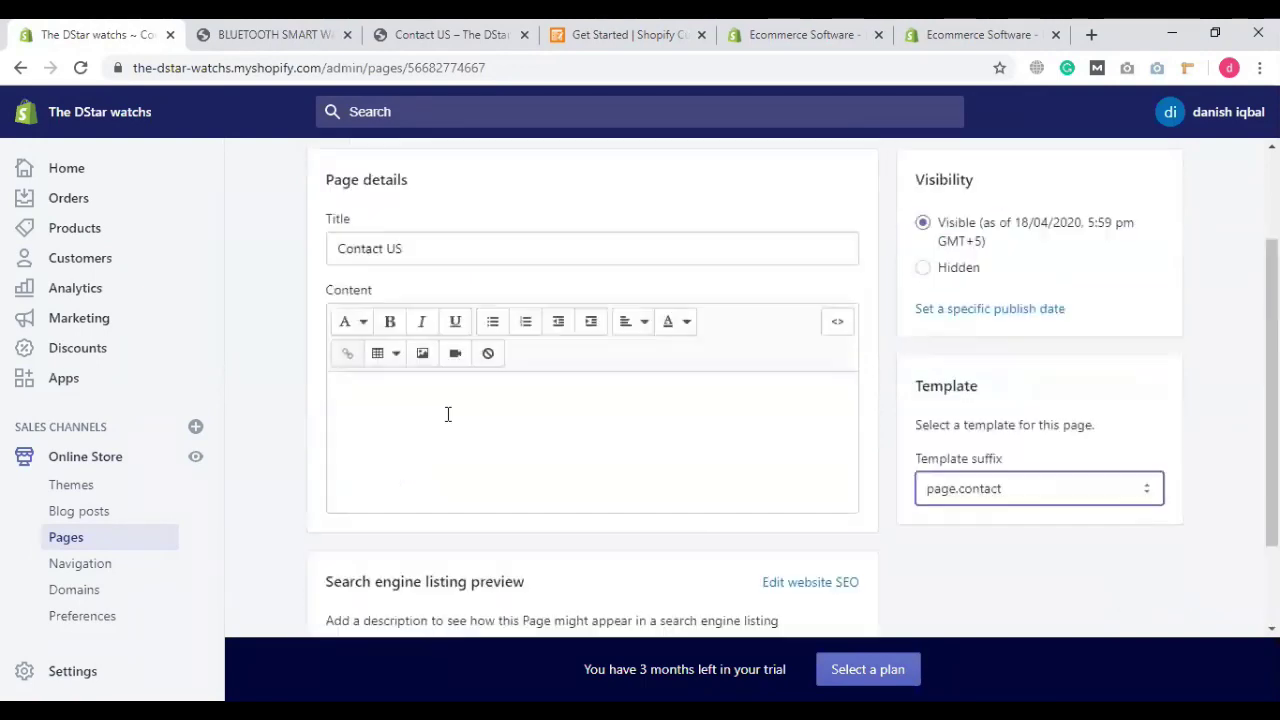
pyautogui.scroll(-2, 1233, 461)
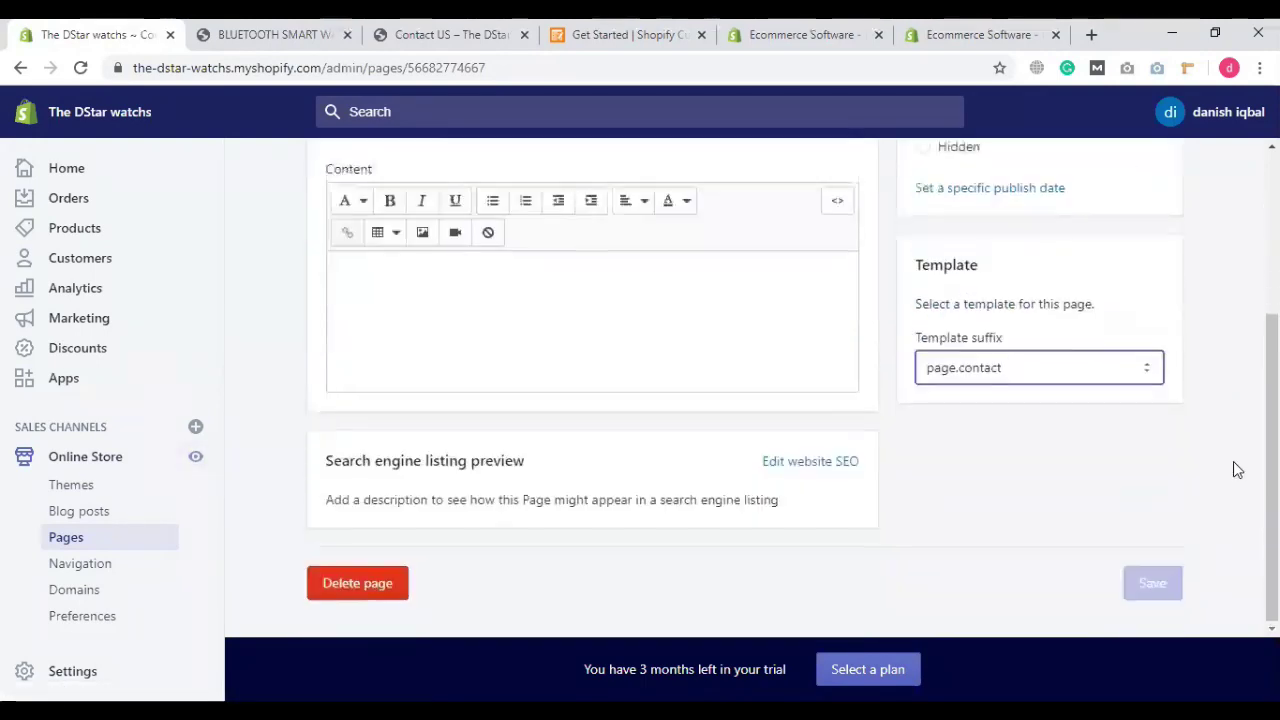
pyautogui.click(992, 372)
pyautogui.click(970, 412)
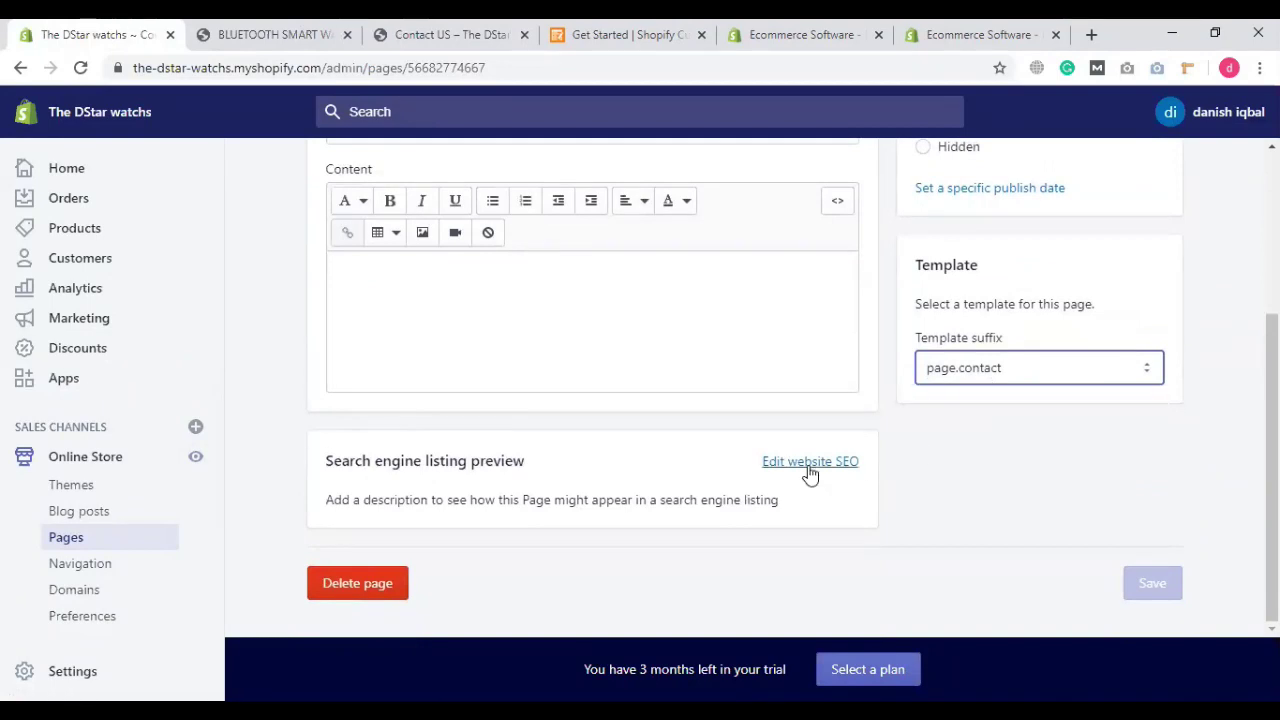
pyautogui.scroll(3, 970, 420)
pyautogui.click(270, 34)
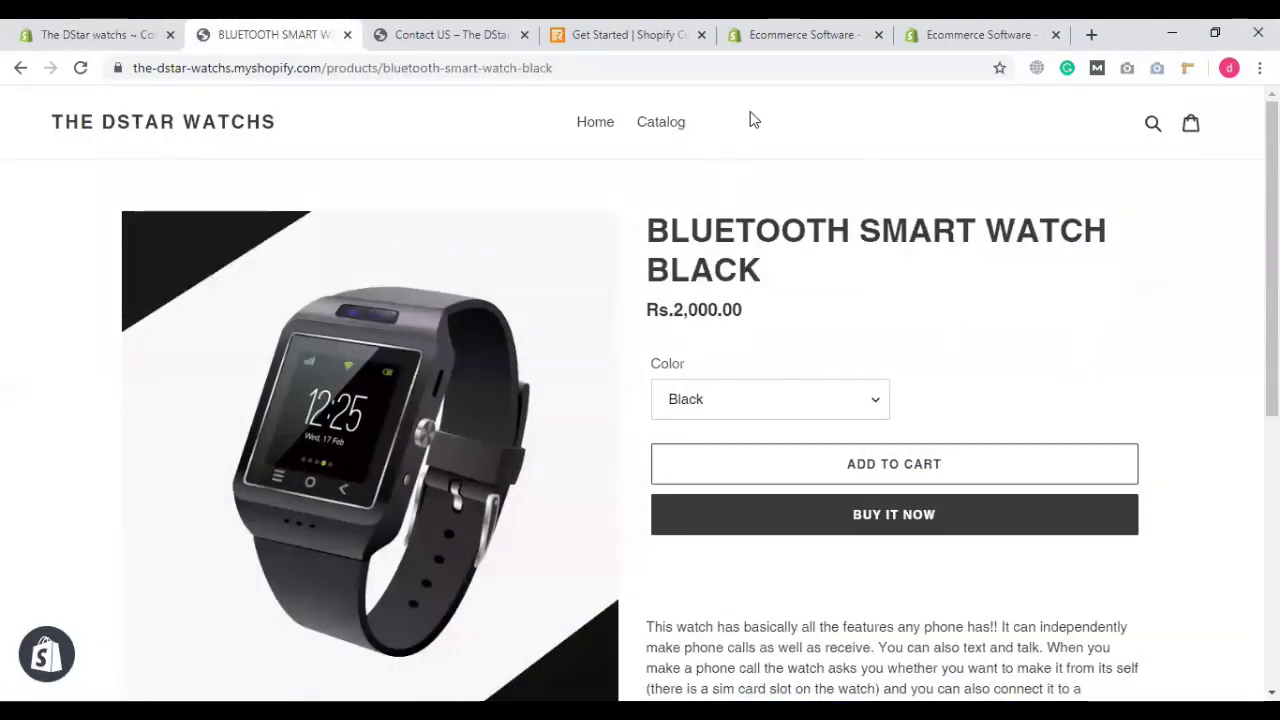
pyautogui.click(110, 30)
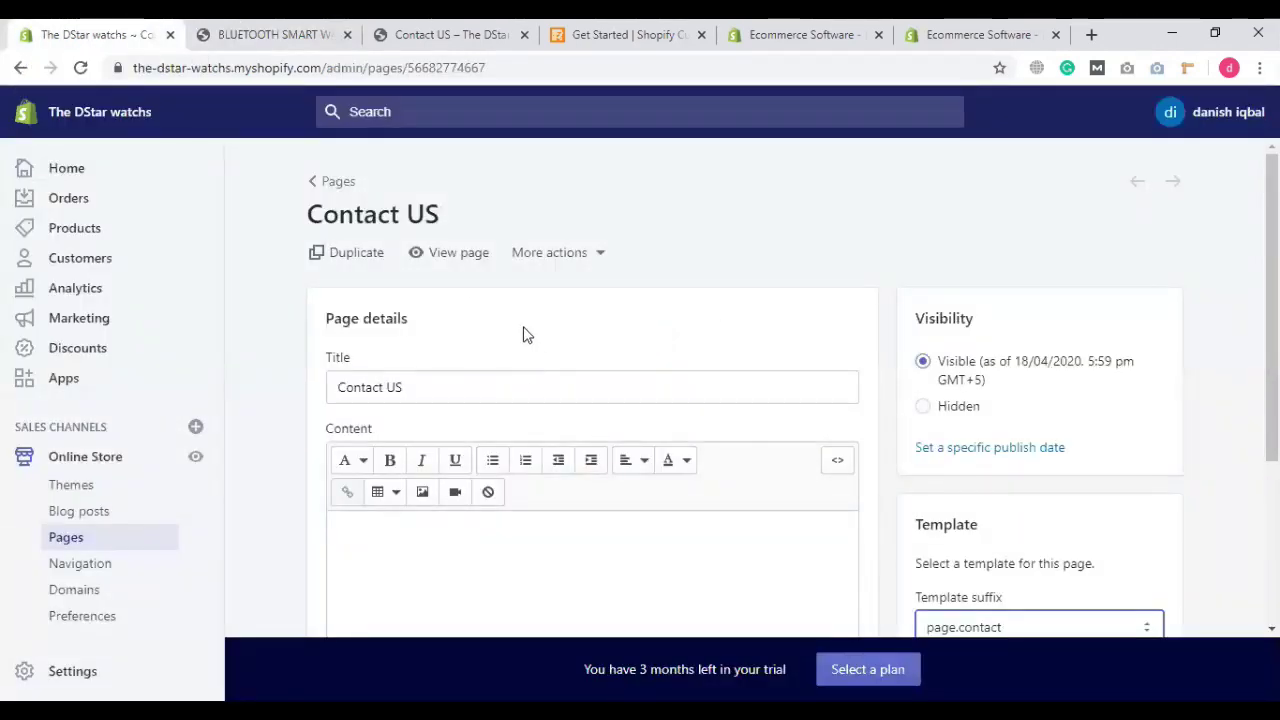
# Step: Go back to the online store's list of pages and start adding a new page
pyautogui.click(117, 536)
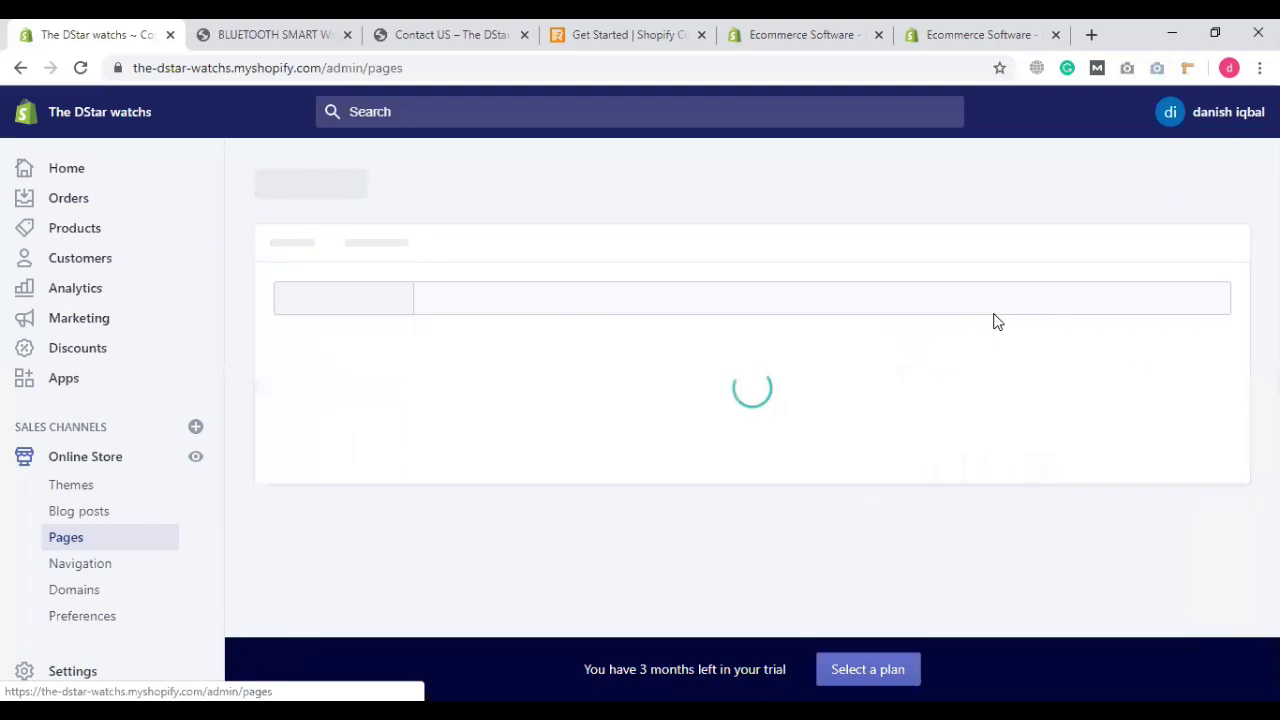
pyautogui.scroll(-2, 371, 500)
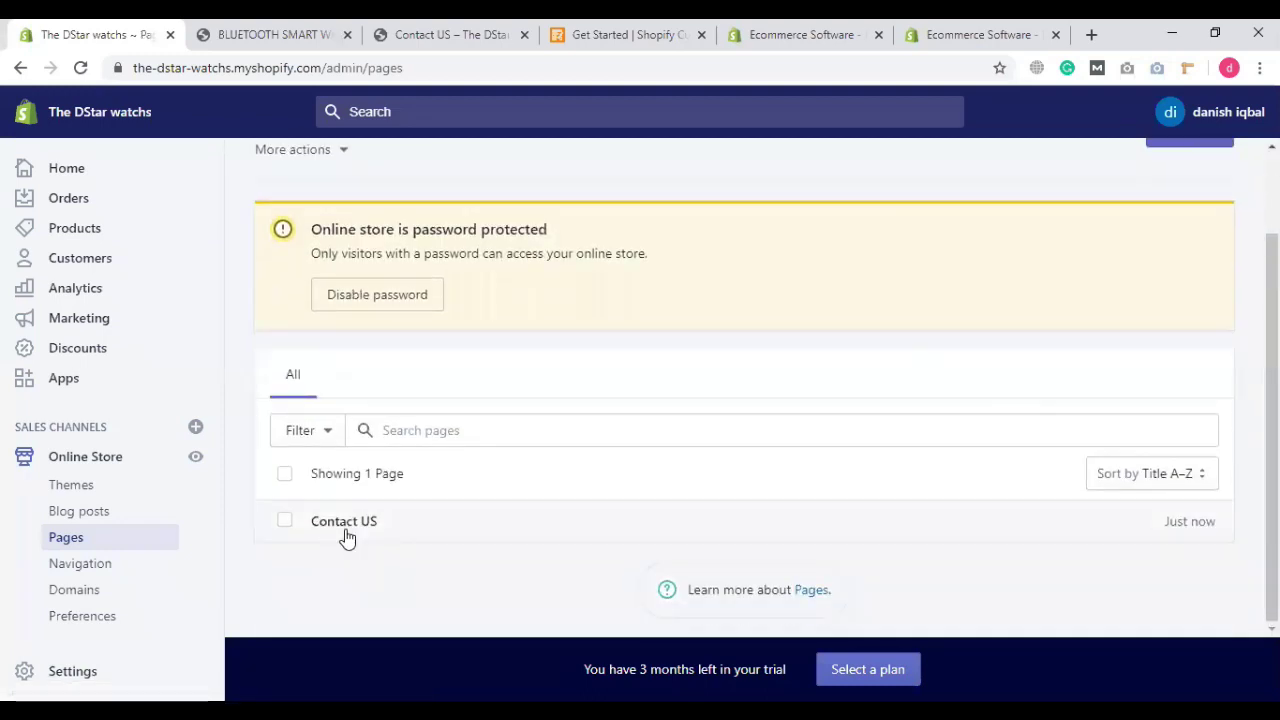
pyautogui.scroll(2, 1160, 220)
pyautogui.click(1177, 237)
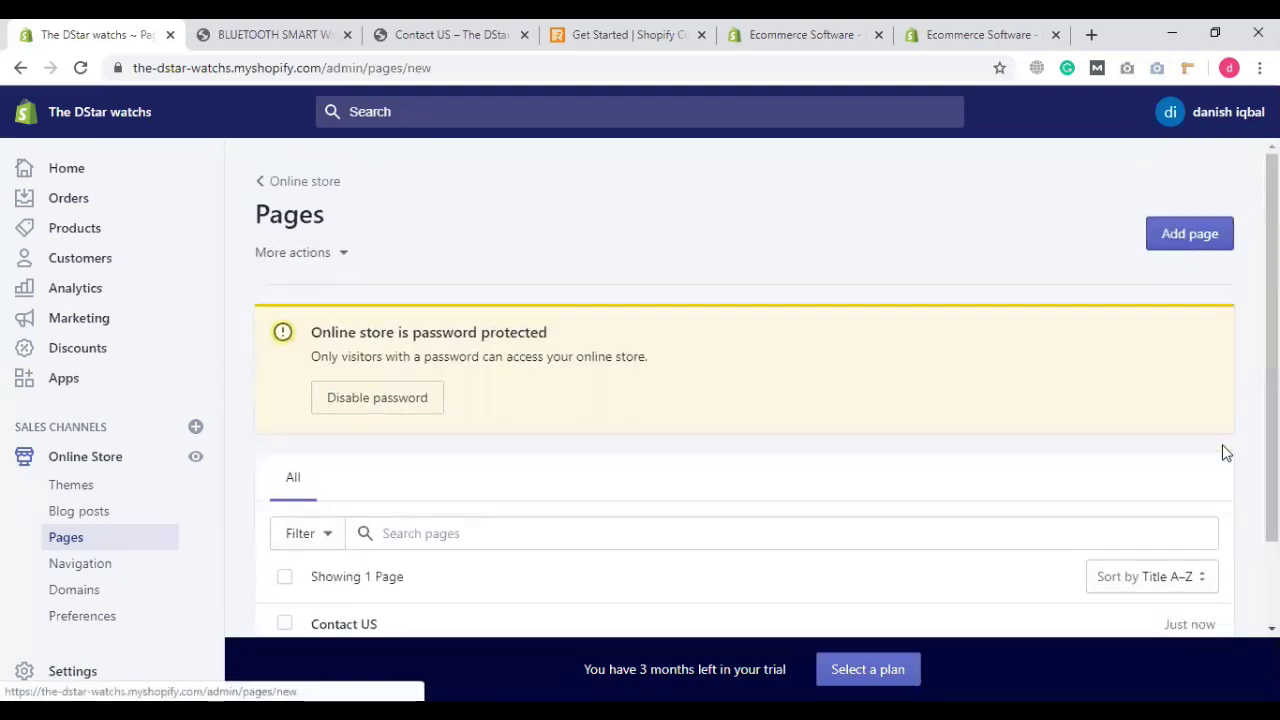
# Step: Title the new page About US
pyautogui.scroll(-2, 386, 256)
pyautogui.click(386, 256)
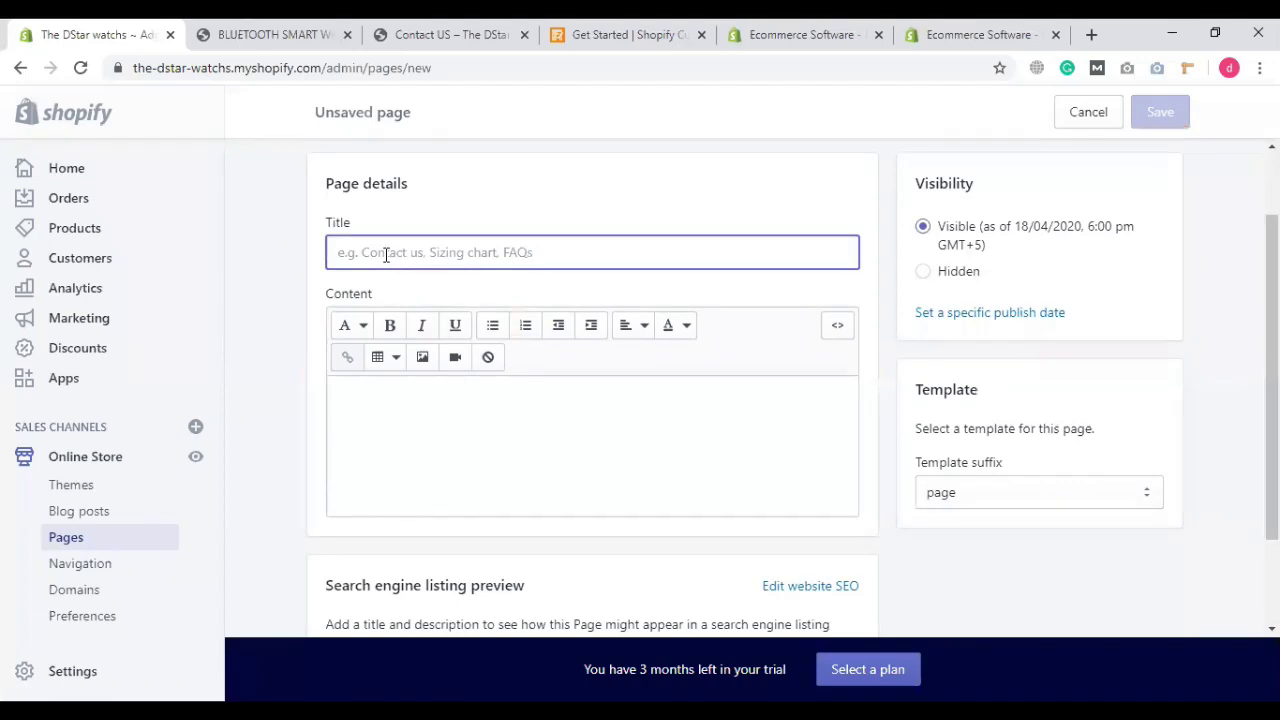
pyautogui.write('Bour')
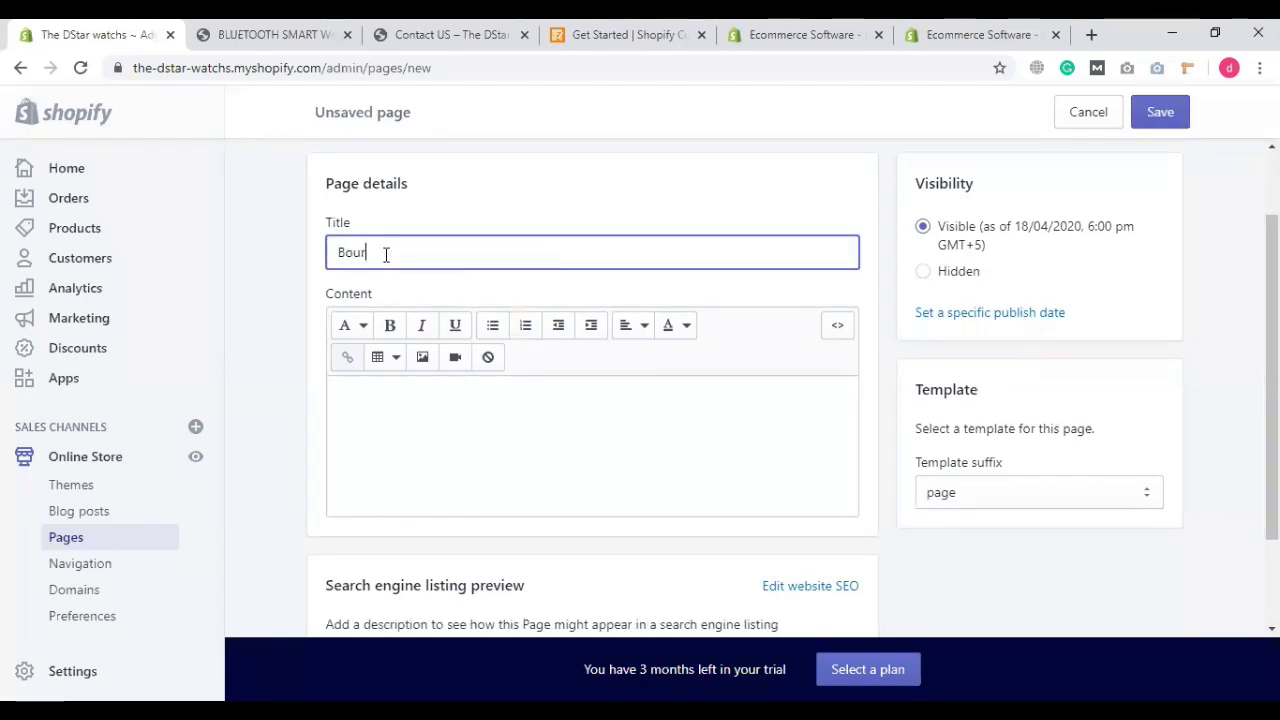
pyautogui.press('BackSpace')
pyautogui.press('BackSpace')
pyautogui.write('Abo')
pyautogui.write('ou')
pyautogui.write('ut US')
# Step: Keep the template suffix as page, leave the content empty and save the About US page
pyautogui.scroll(-1, 1040, 445)
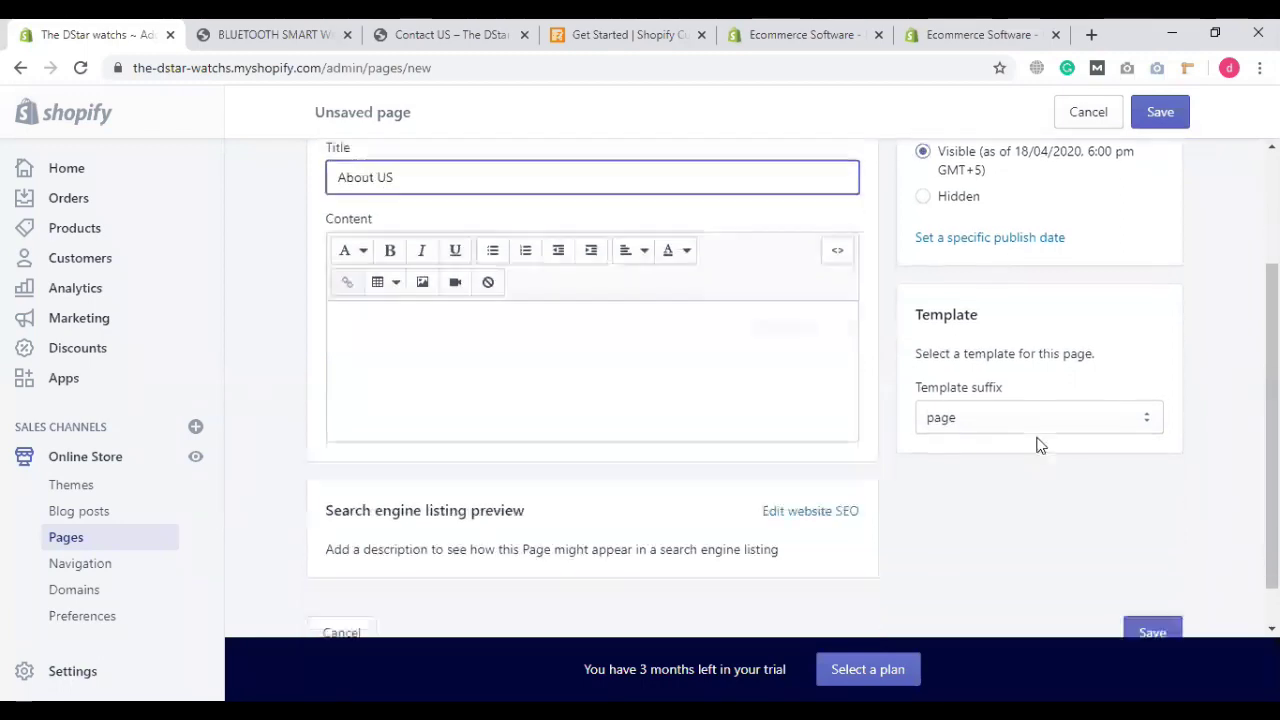
pyautogui.scroll(-1, 1040, 445)
pyautogui.click(998, 408)
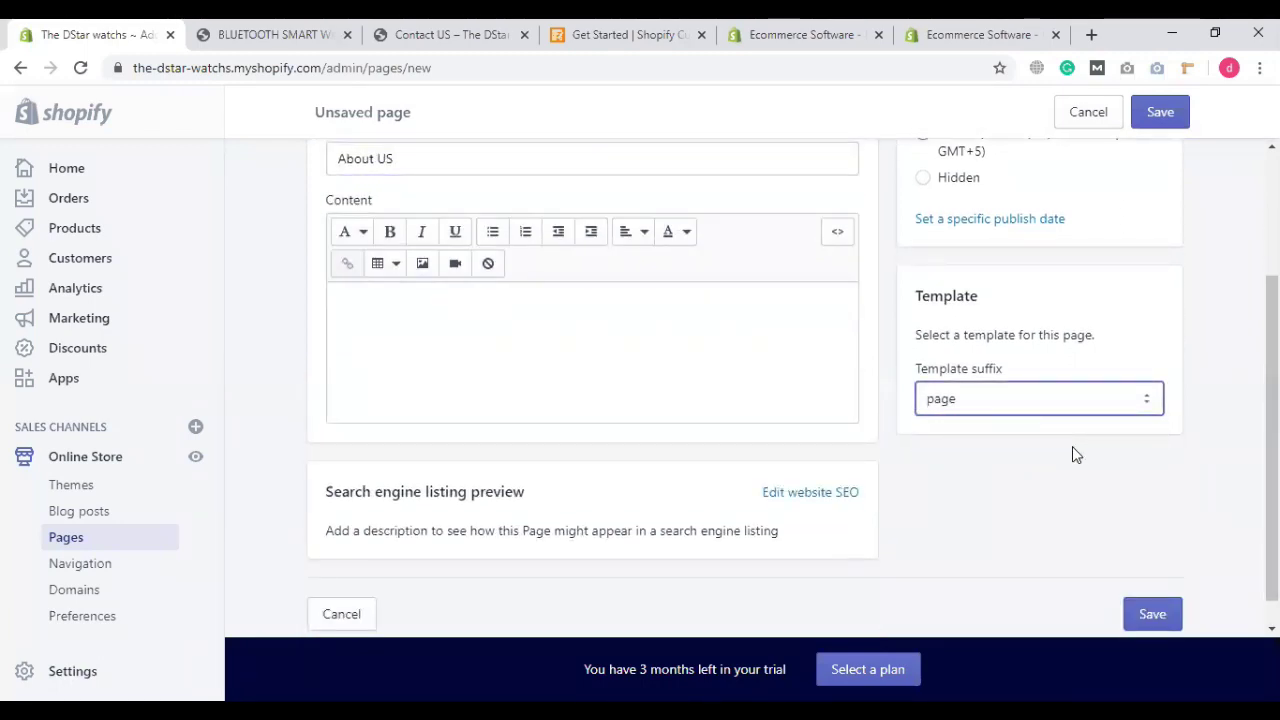
pyautogui.click(590, 350)
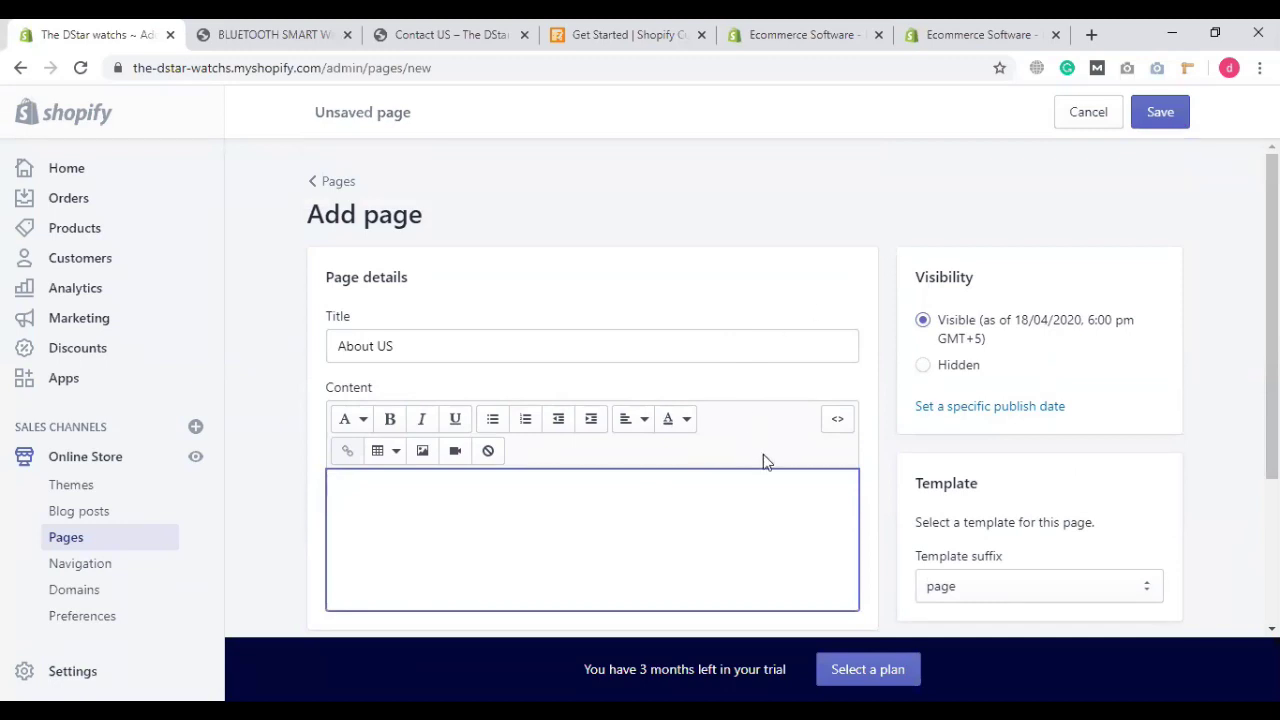
pyautogui.scroll(-1, 734, 540)
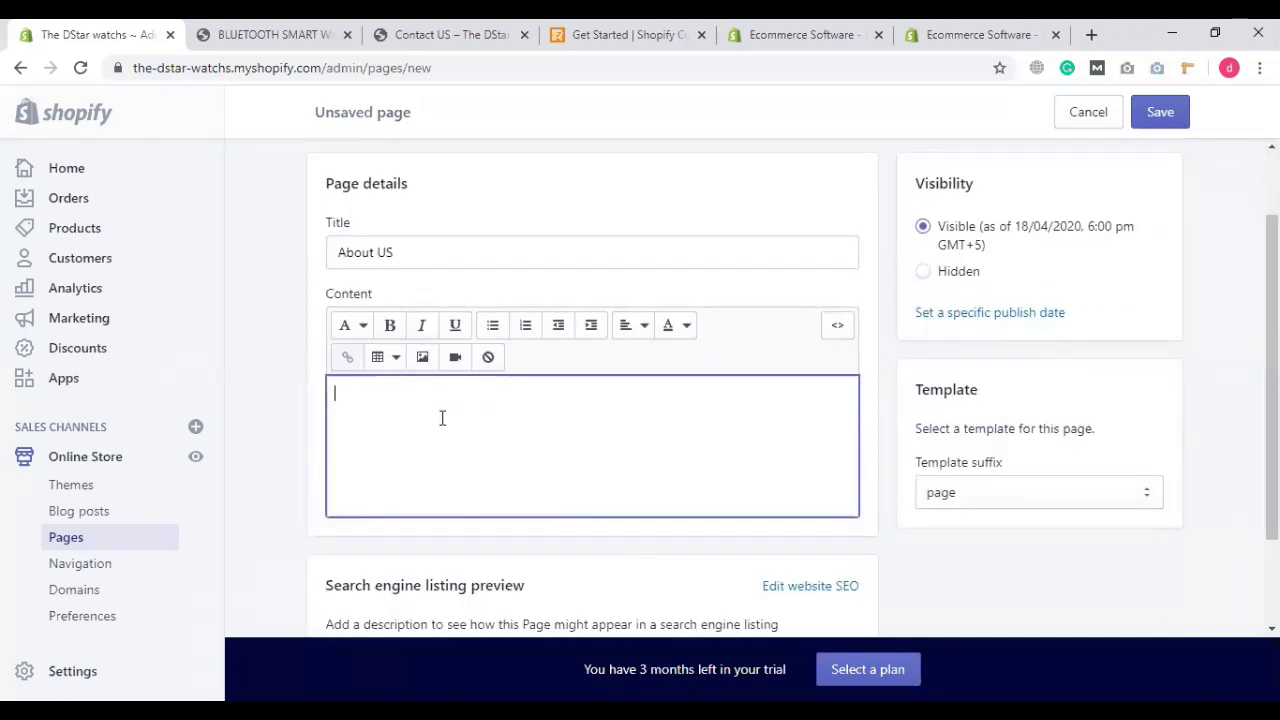
pyautogui.click(1157, 118)
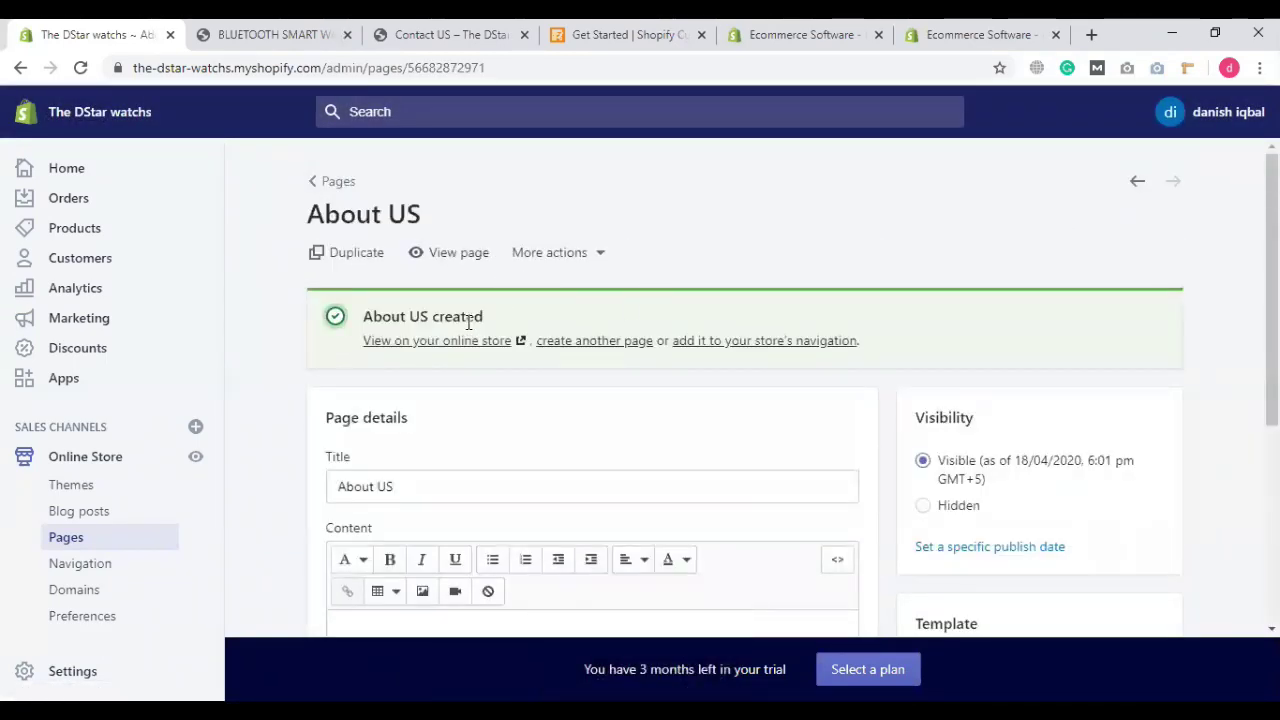
# Step: Start another new page and title it Collections
pyautogui.scroll(-1, 446, 393)
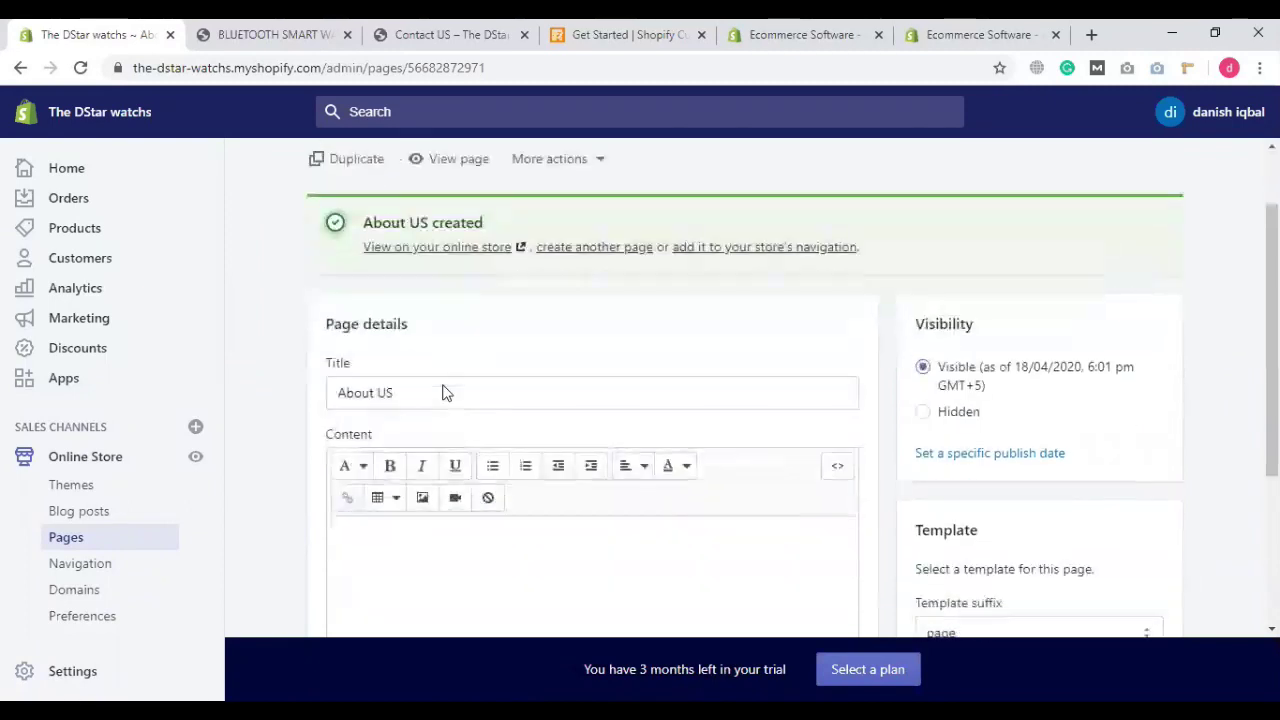
pyautogui.scroll(1, 434, 400)
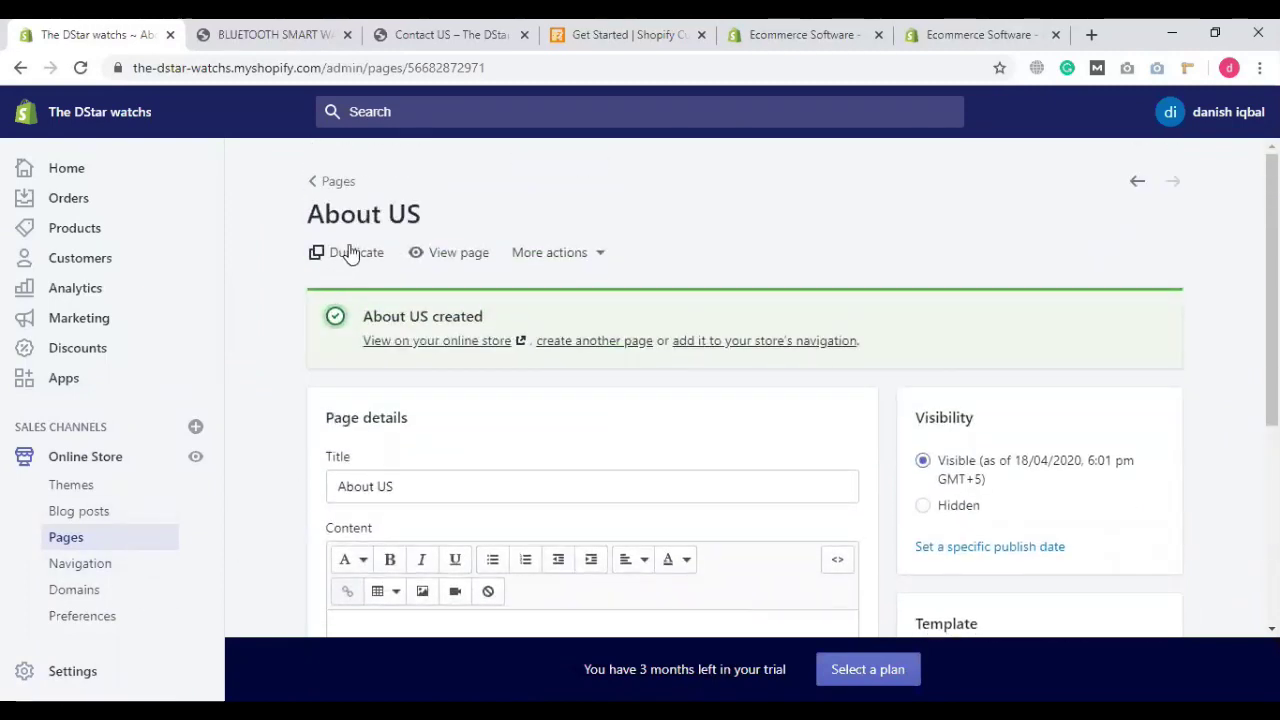
pyautogui.click(603, 345)
pyautogui.scroll(-1, 770, 520)
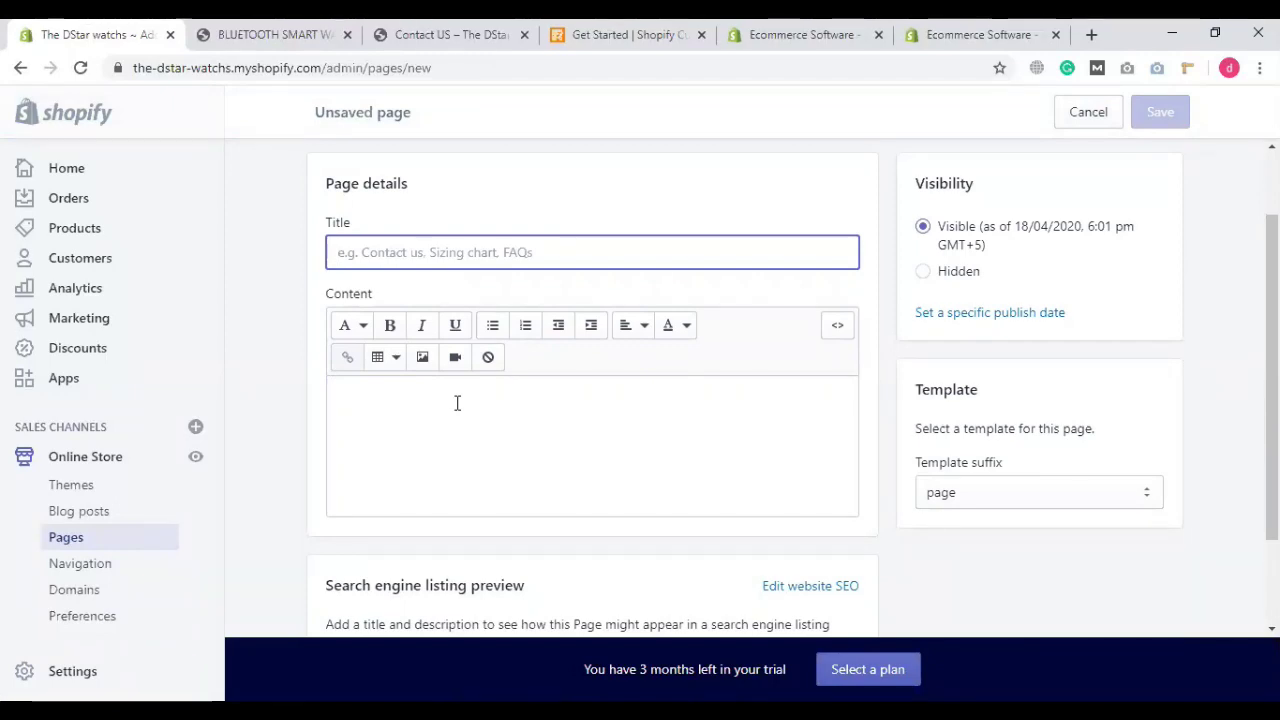
pyautogui.write('C')
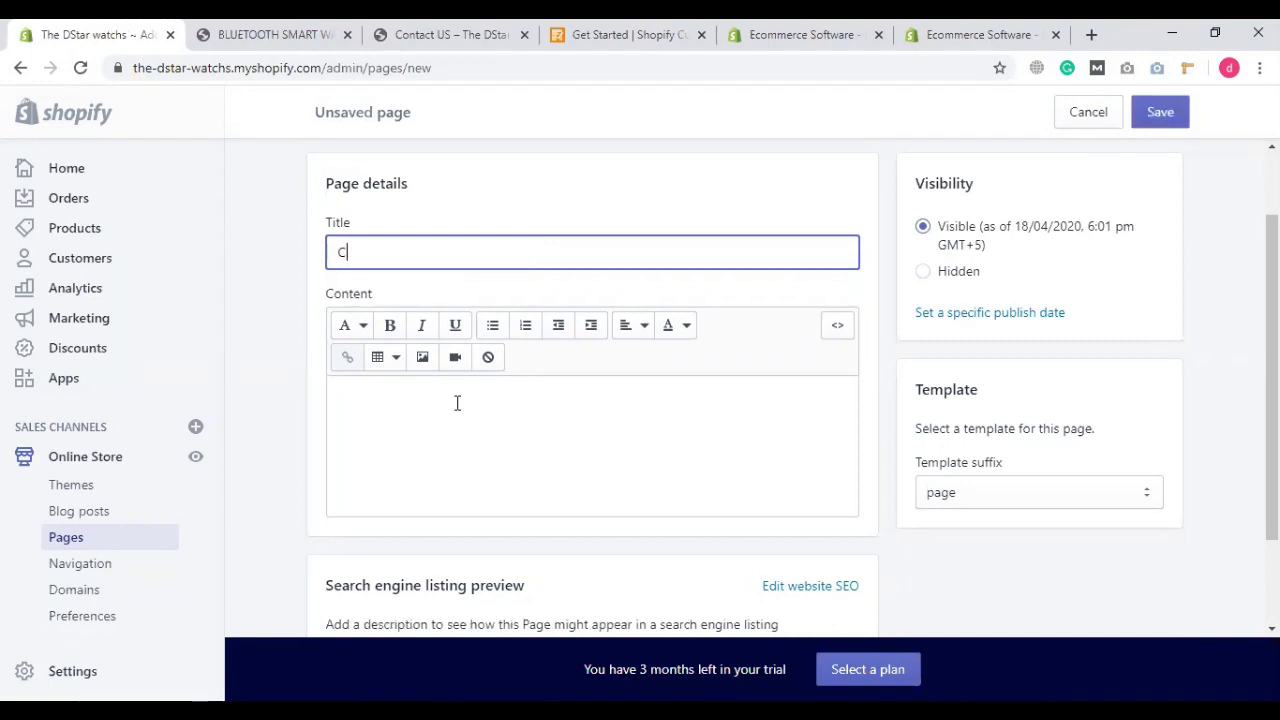
pyautogui.write('ollecti')
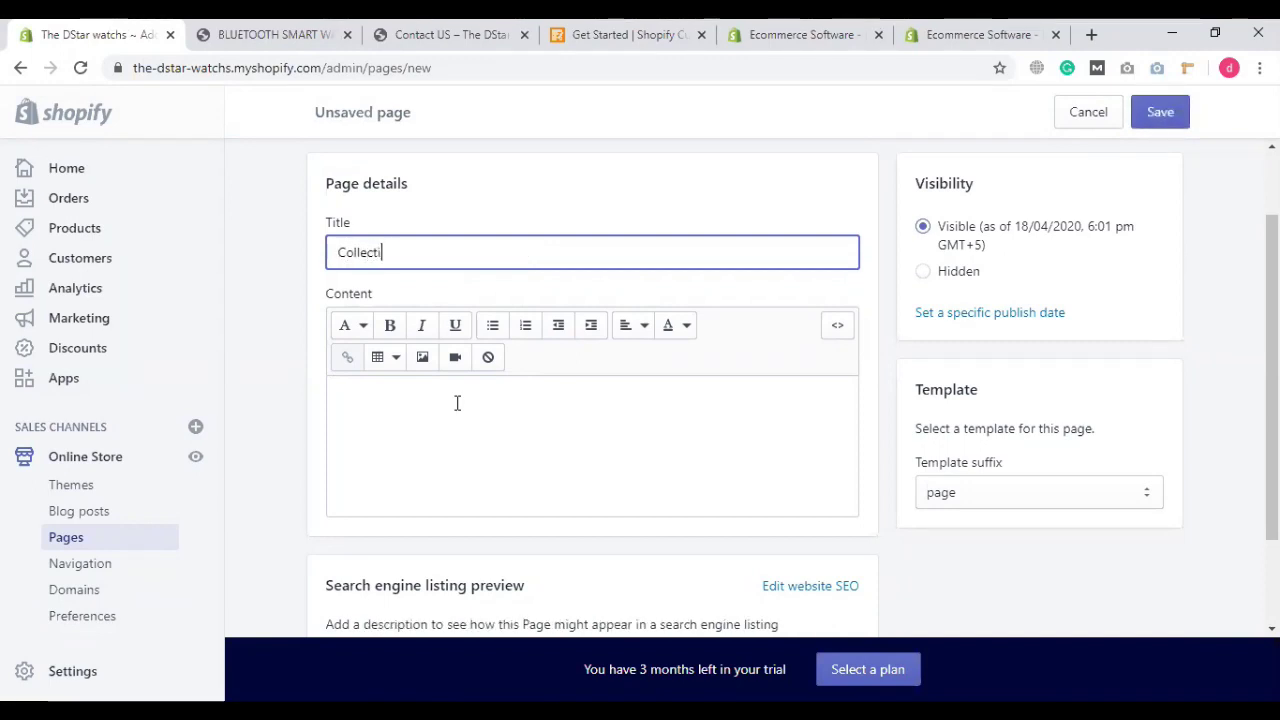
pyautogui.write('ons')
# Step: Save the Collections page with empty content and the page template suffix
pyautogui.click(518, 418)
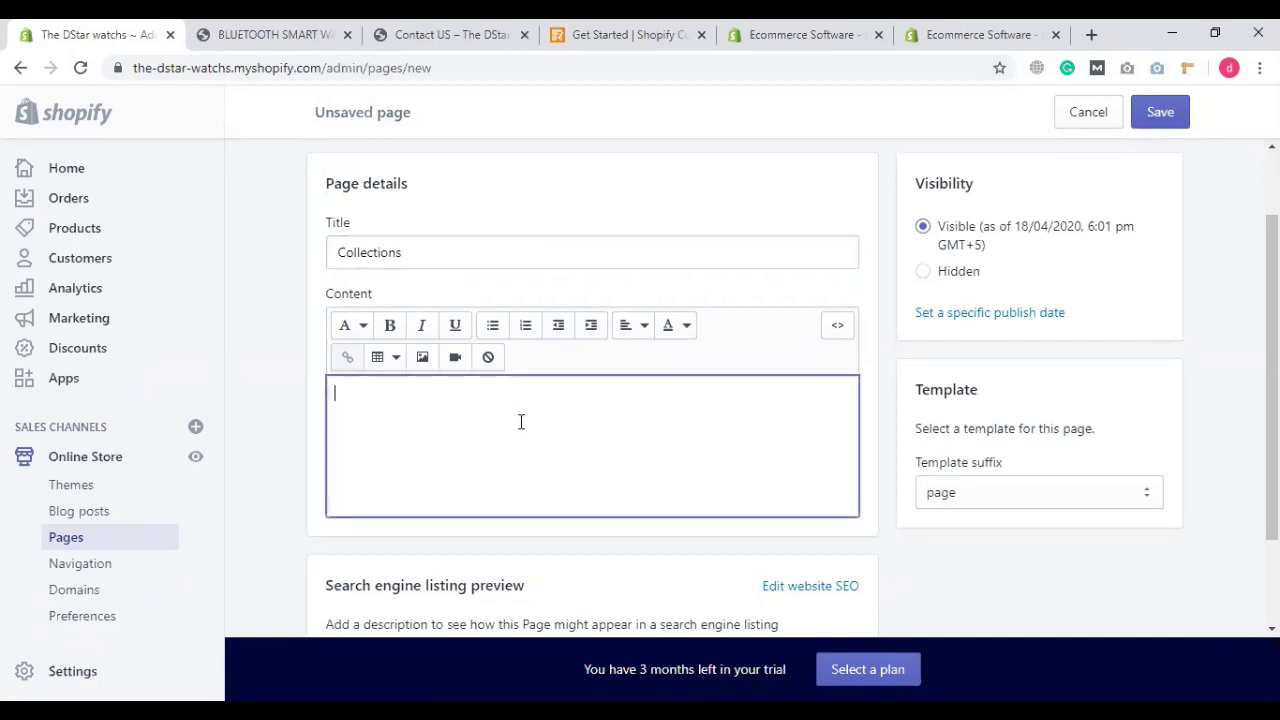
pyautogui.click(472, 258)
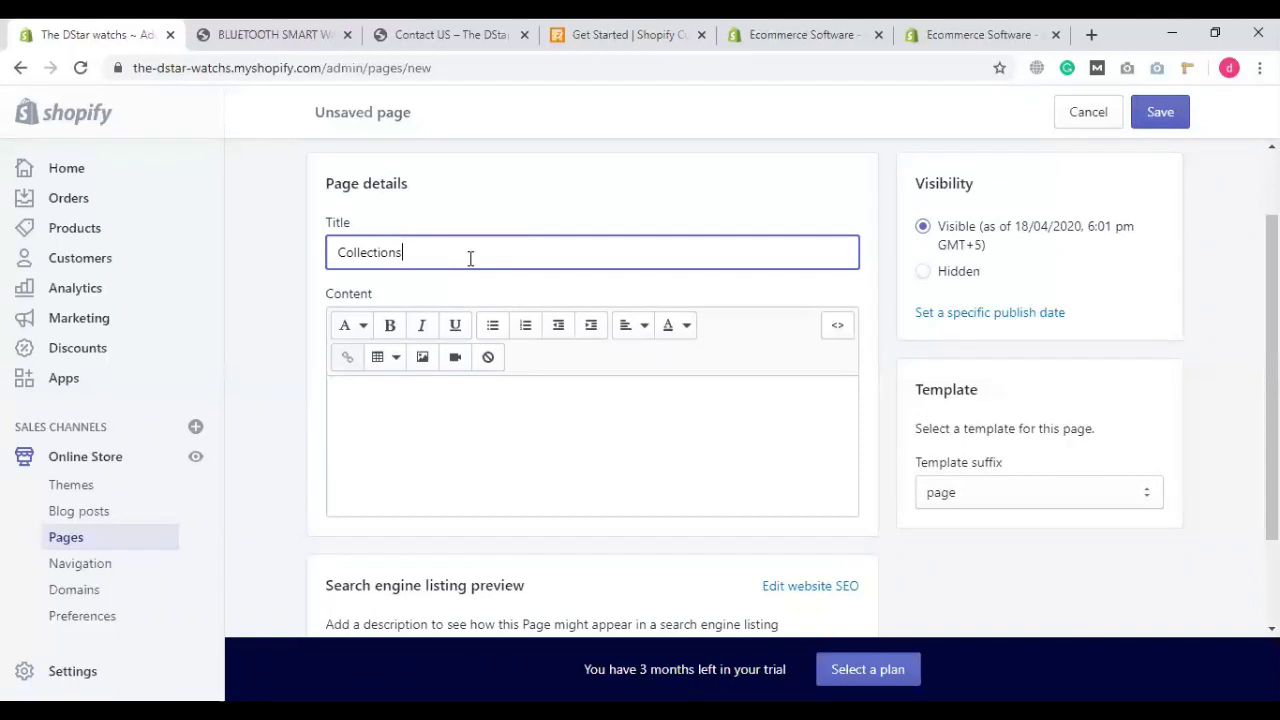
pyautogui.scroll(-1, 997, 220)
pyautogui.scroll(2, 572, 405)
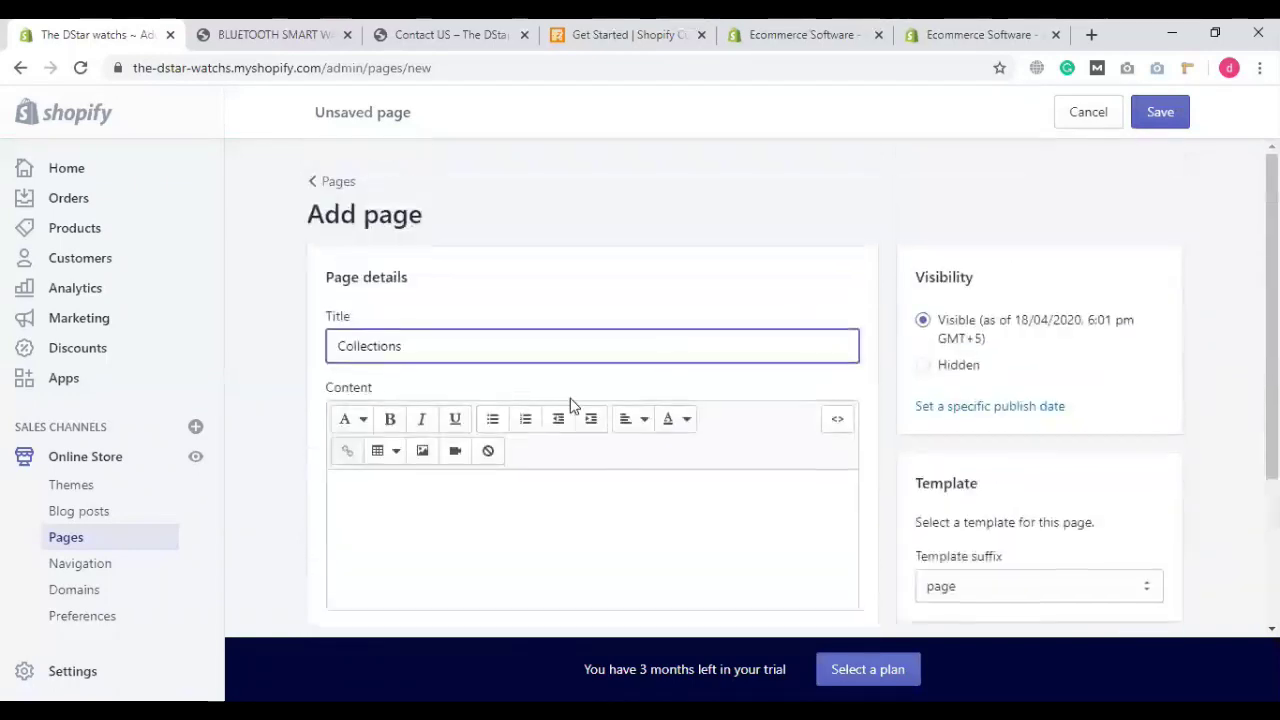
pyautogui.click(1150, 118)
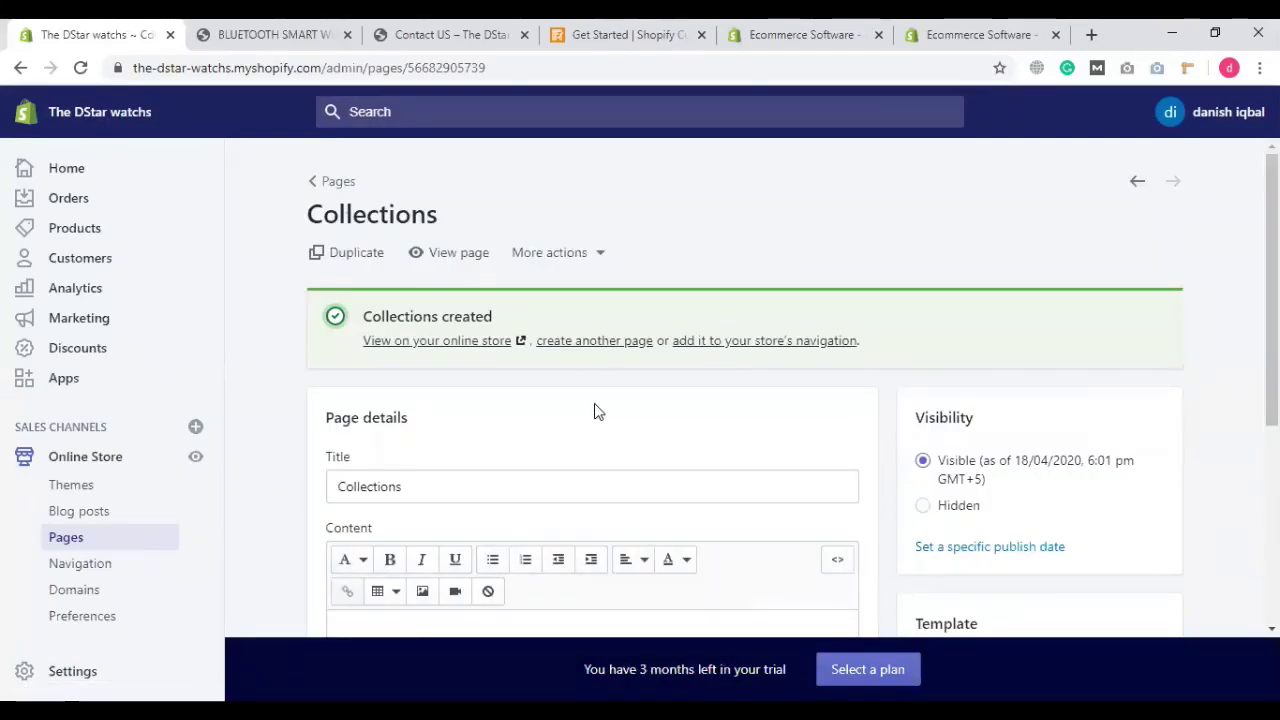
pyautogui.scroll(-2, 604, 406)
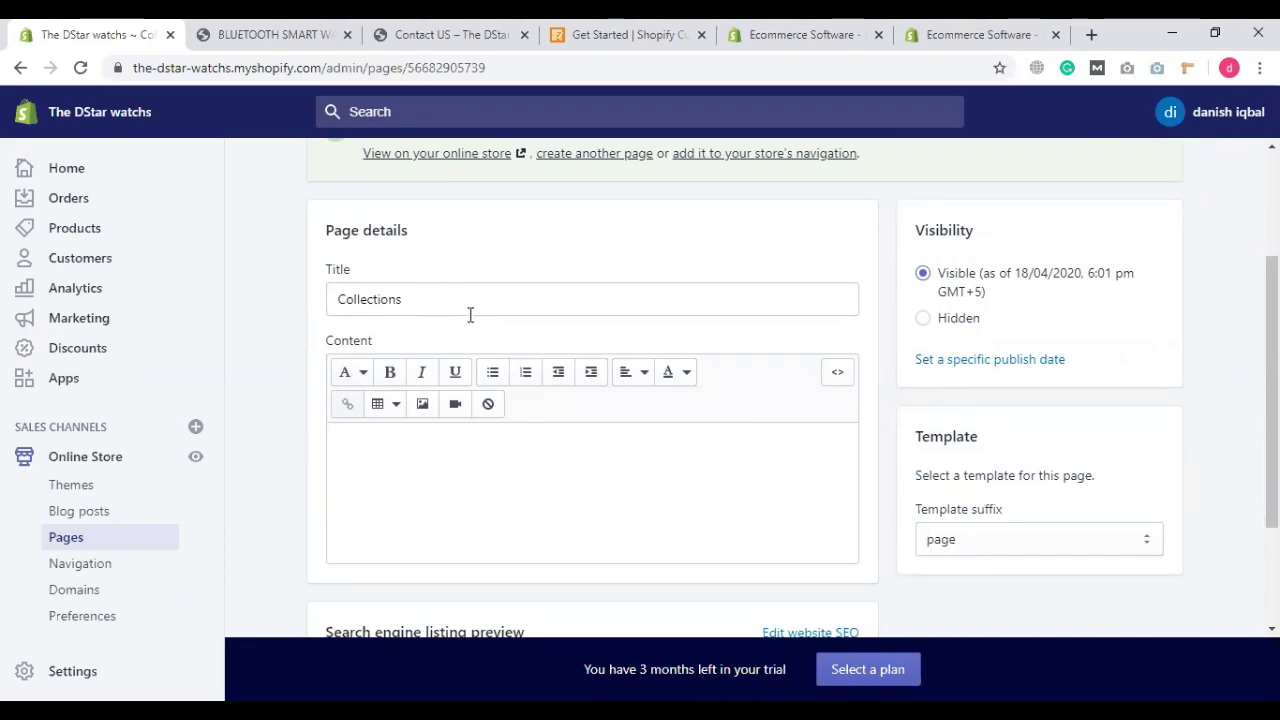
pyautogui.scroll(-2, 460, 395)
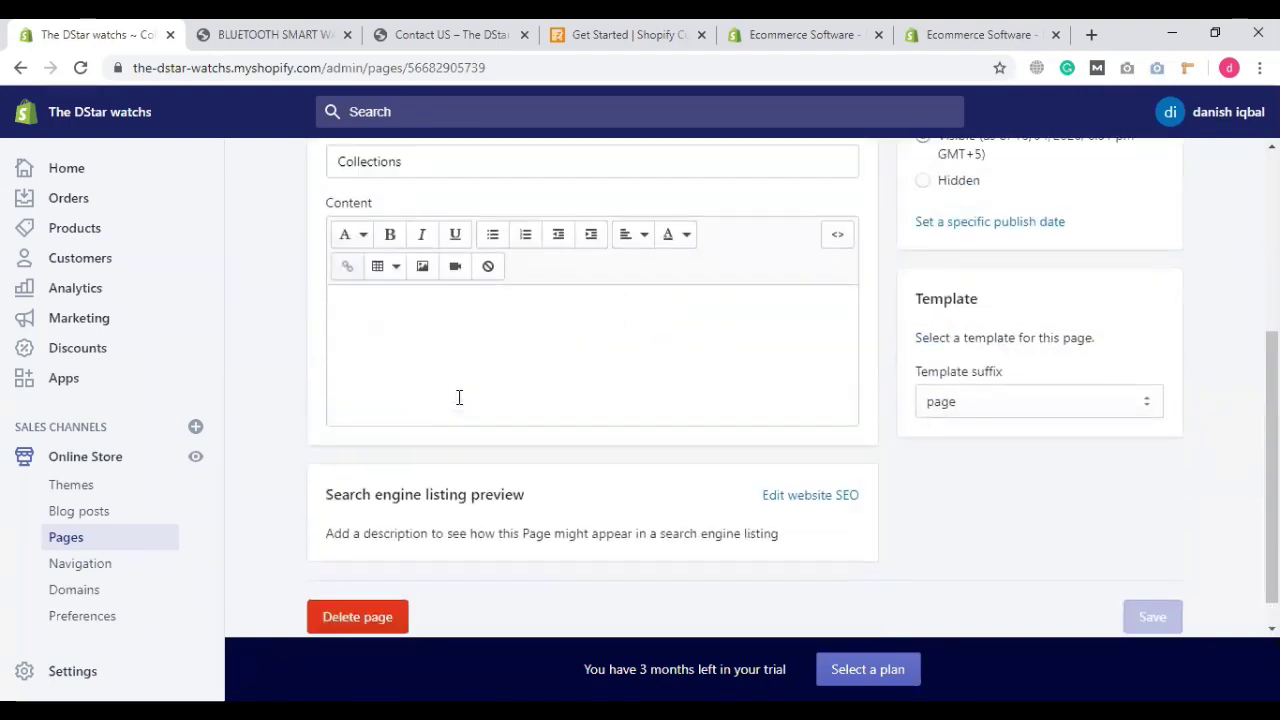
pyautogui.scroll(2, 360, 474)
pyautogui.scroll(-2, 300, 470)
pyautogui.scroll(2, 286, 437)
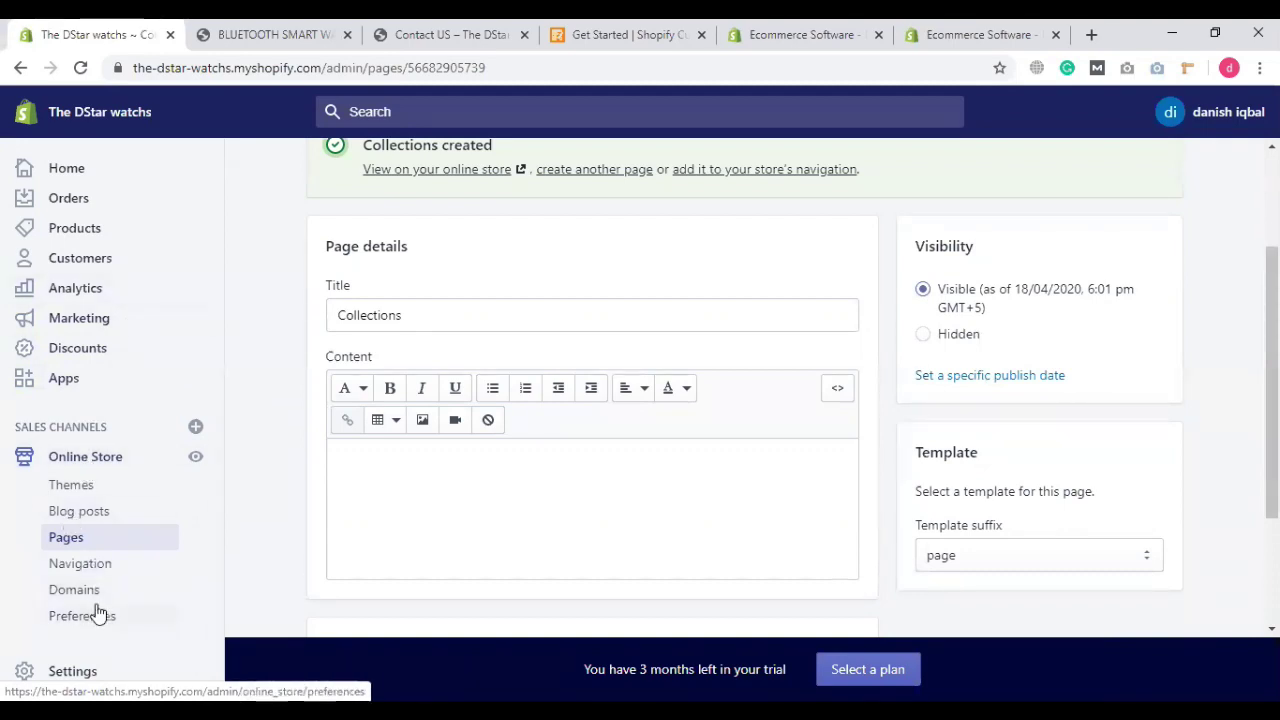
# Step: Open the store's navigation settings and examine the live storefront home page's header menu and footer quick links, closing the Contact US page preview
pyautogui.click(81, 568)
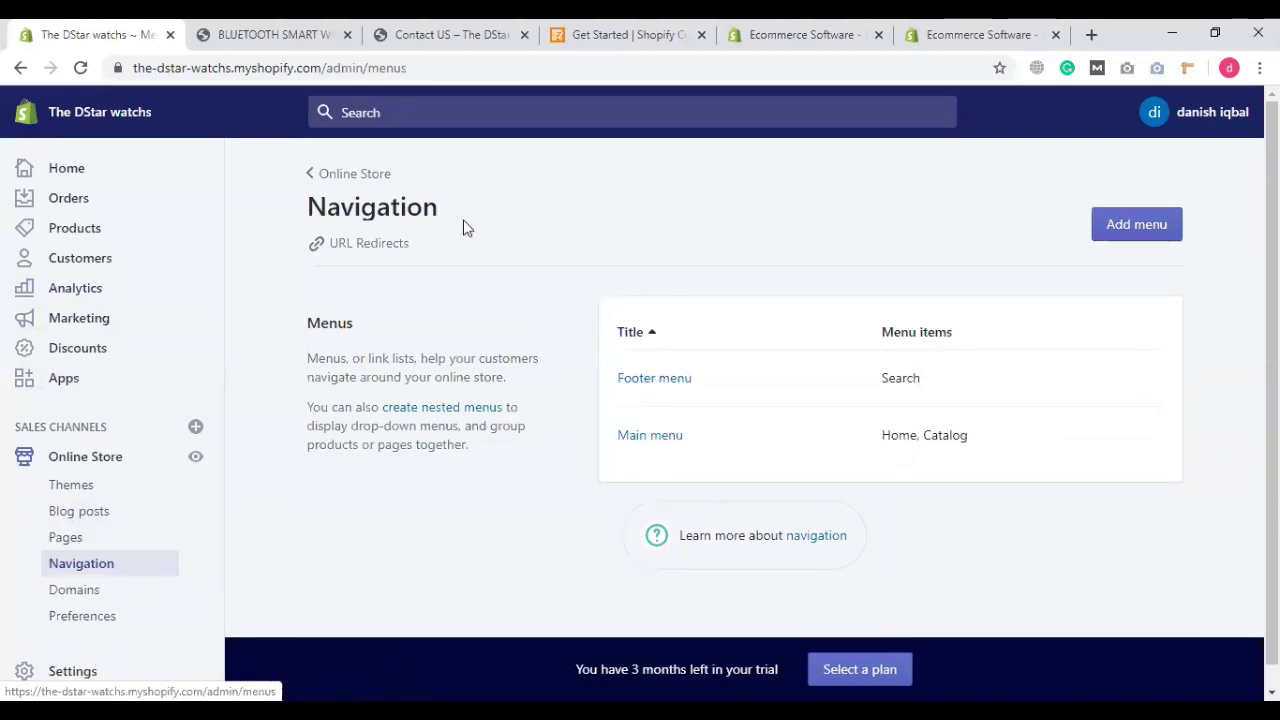
pyautogui.click(290, 34)
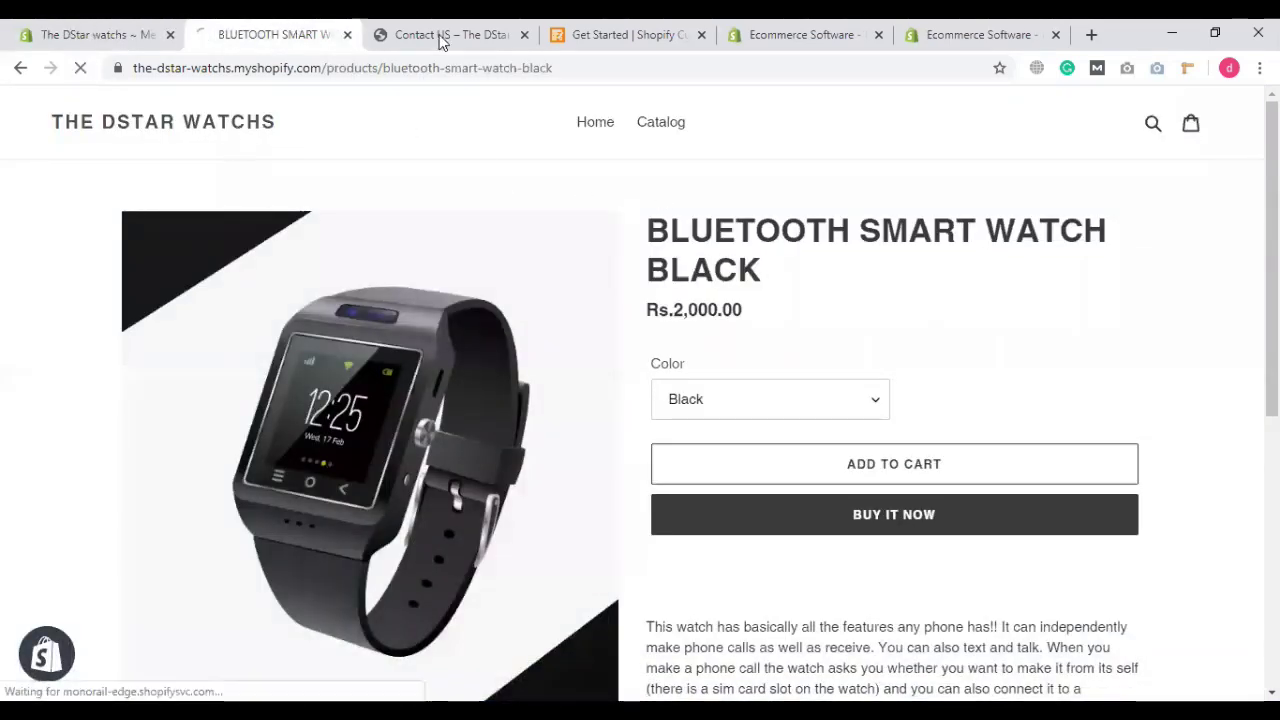
pyautogui.click(440, 35)
pyautogui.click(524, 35)
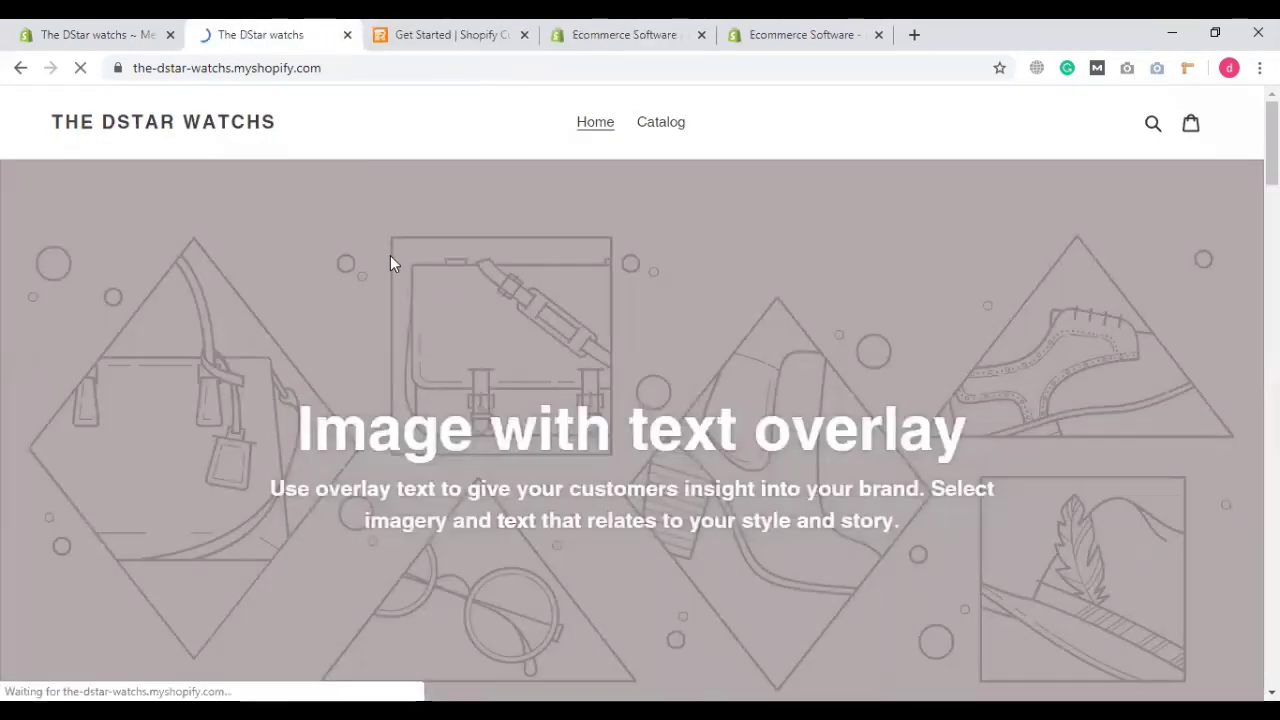
pyautogui.scroll(-15, 746, 420)
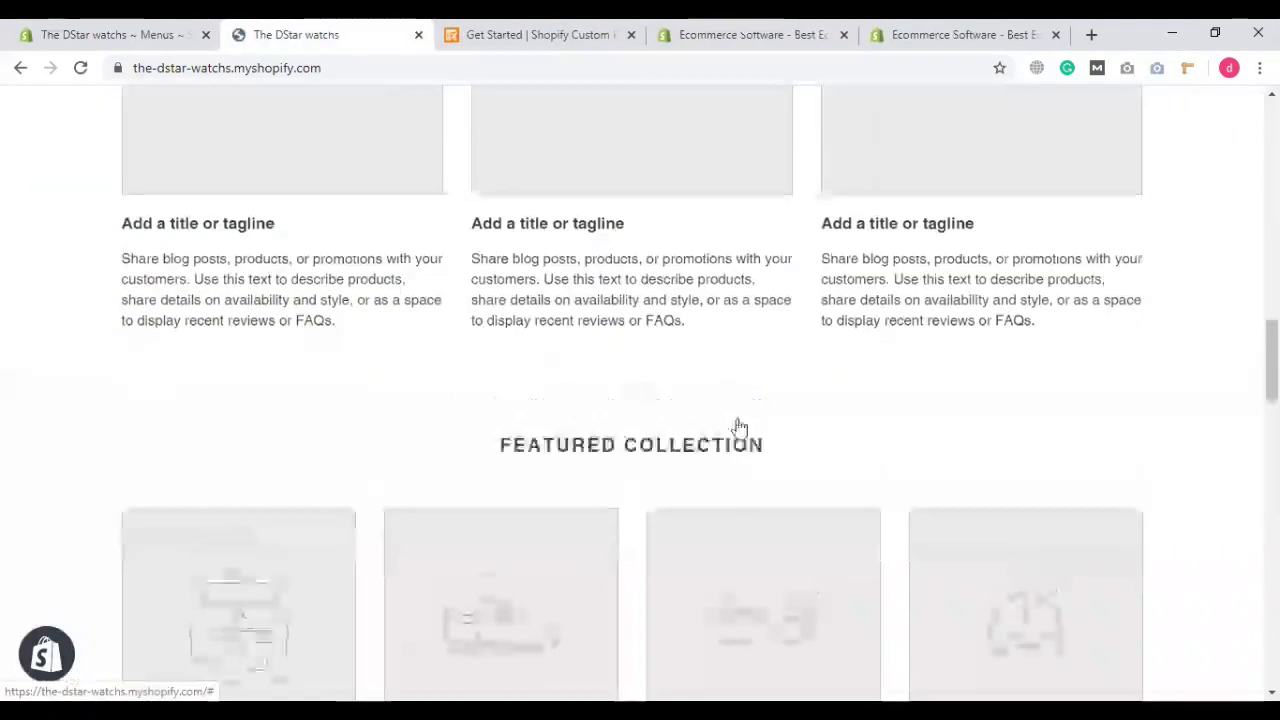
pyautogui.scroll(-5, 737, 455)
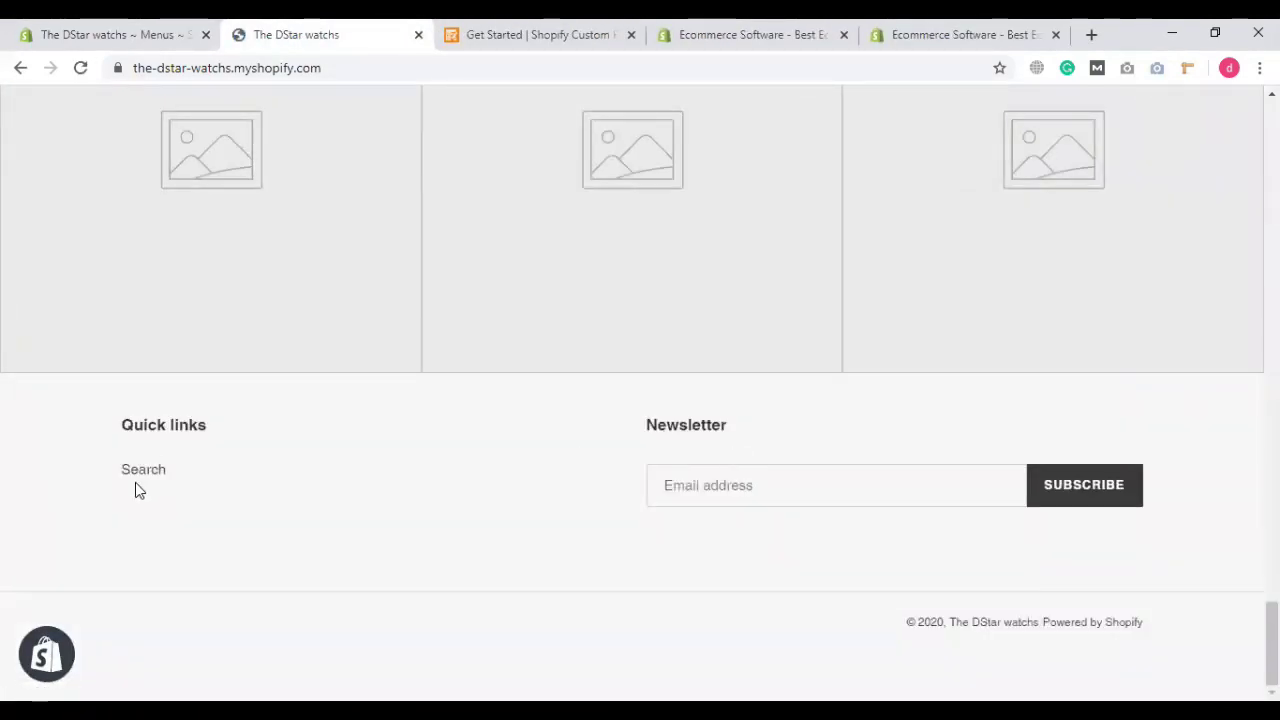
pyautogui.scroll(5, 551, 507)
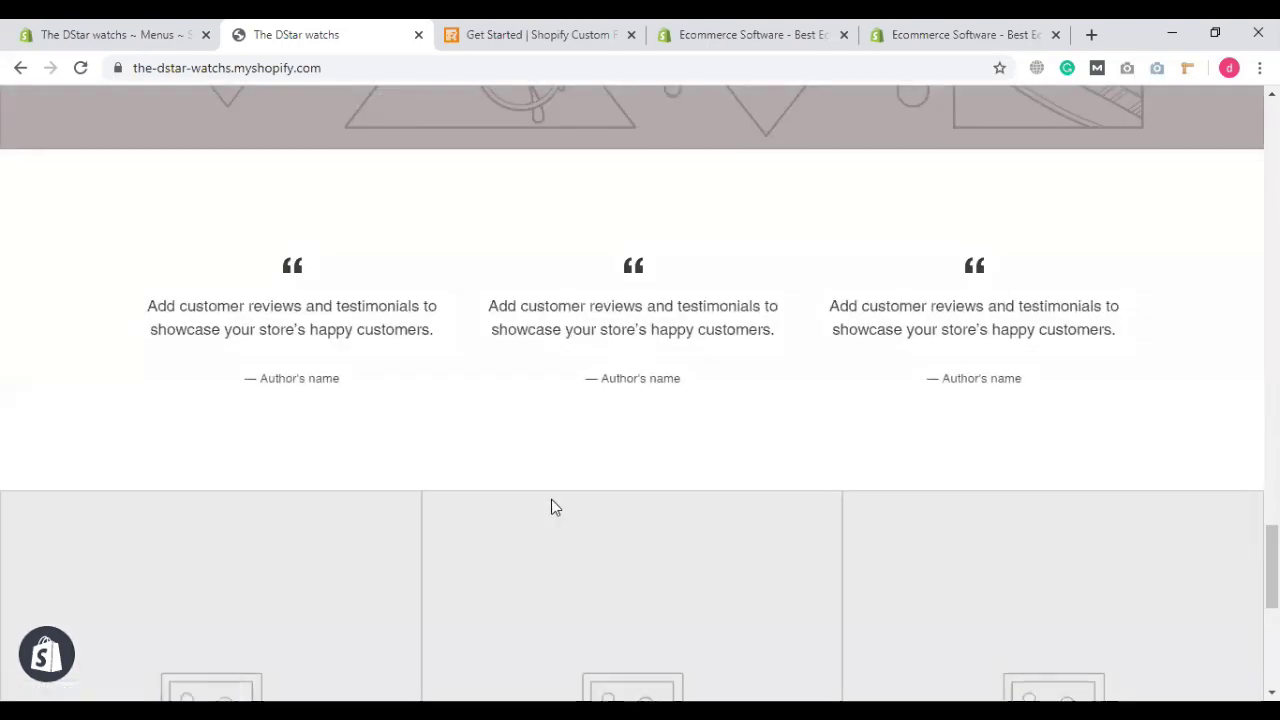
pyautogui.scroll(15, 553, 507)
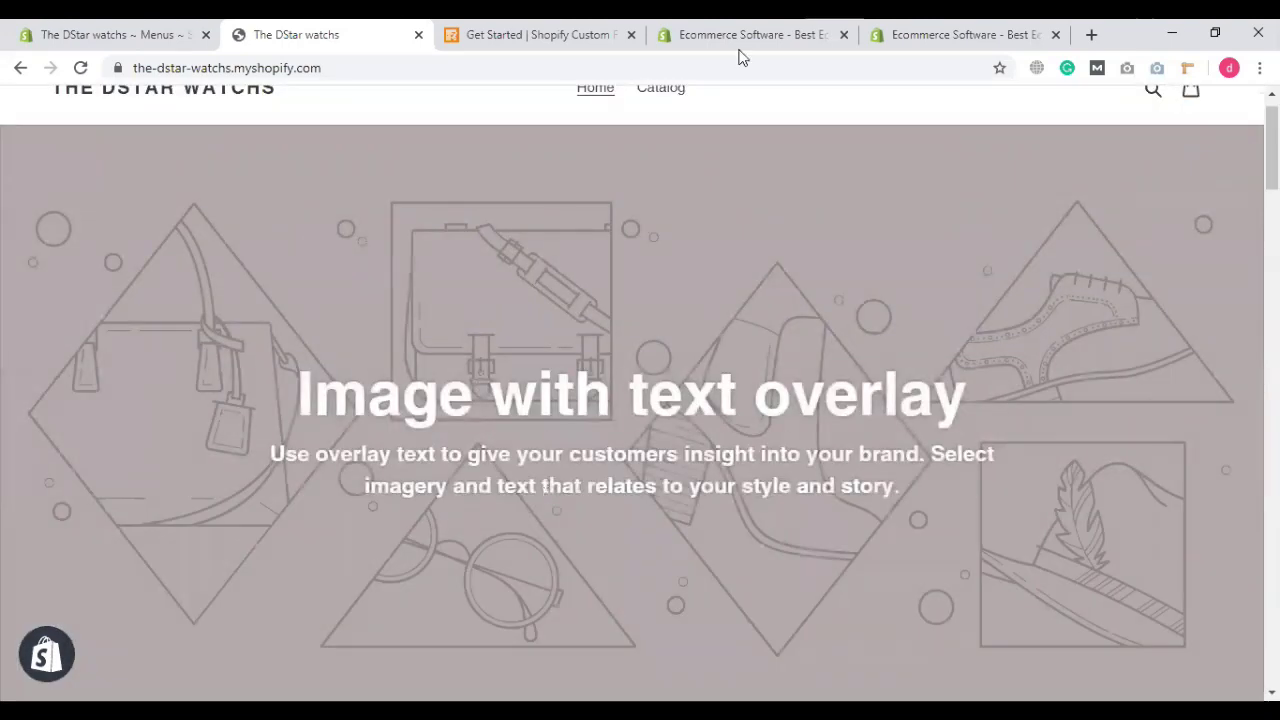
# Step: Rename the Catalog item in the main menu to Shop and apply the change
pyautogui.click(85, 38)
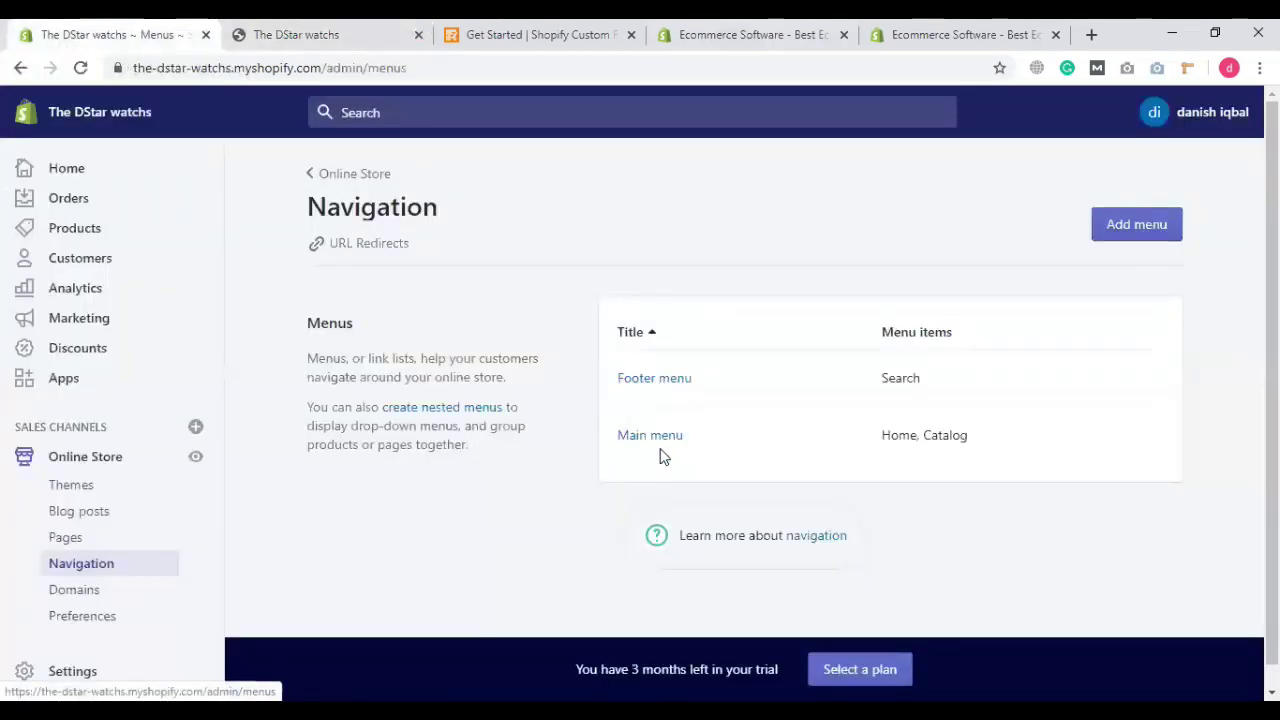
pyautogui.click(652, 438)
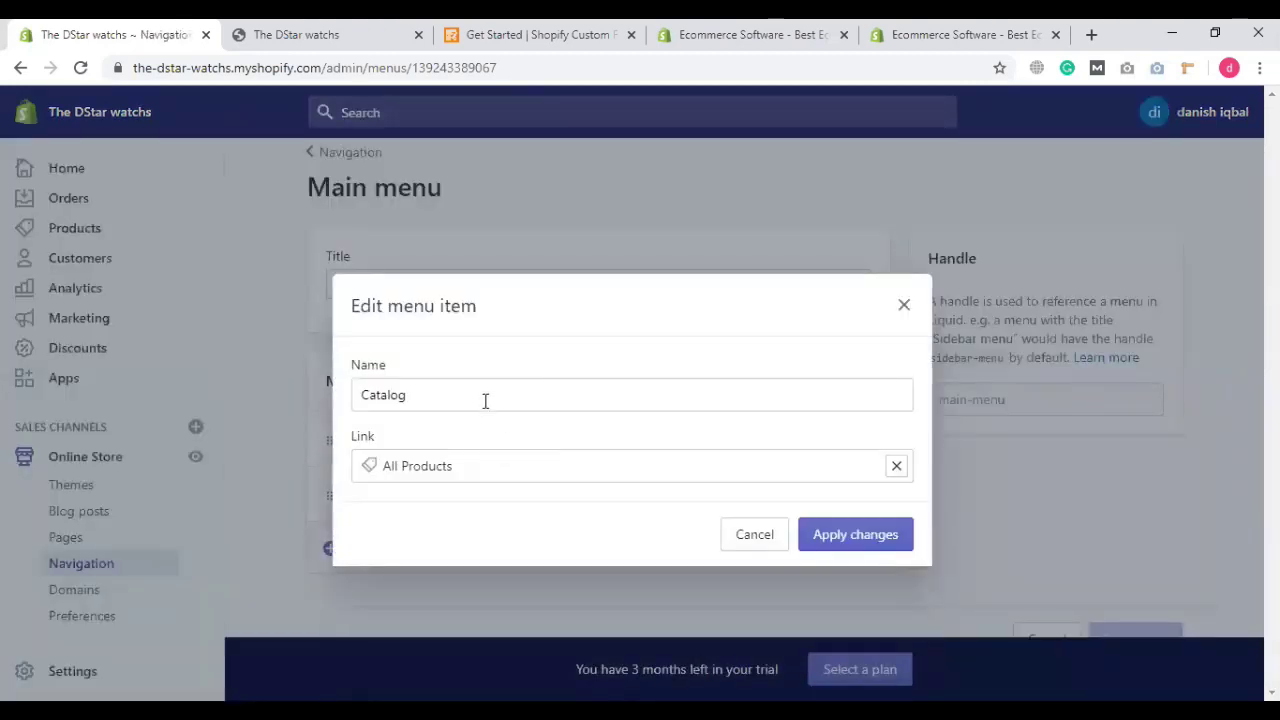
pyautogui.doubleClick(485, 400)
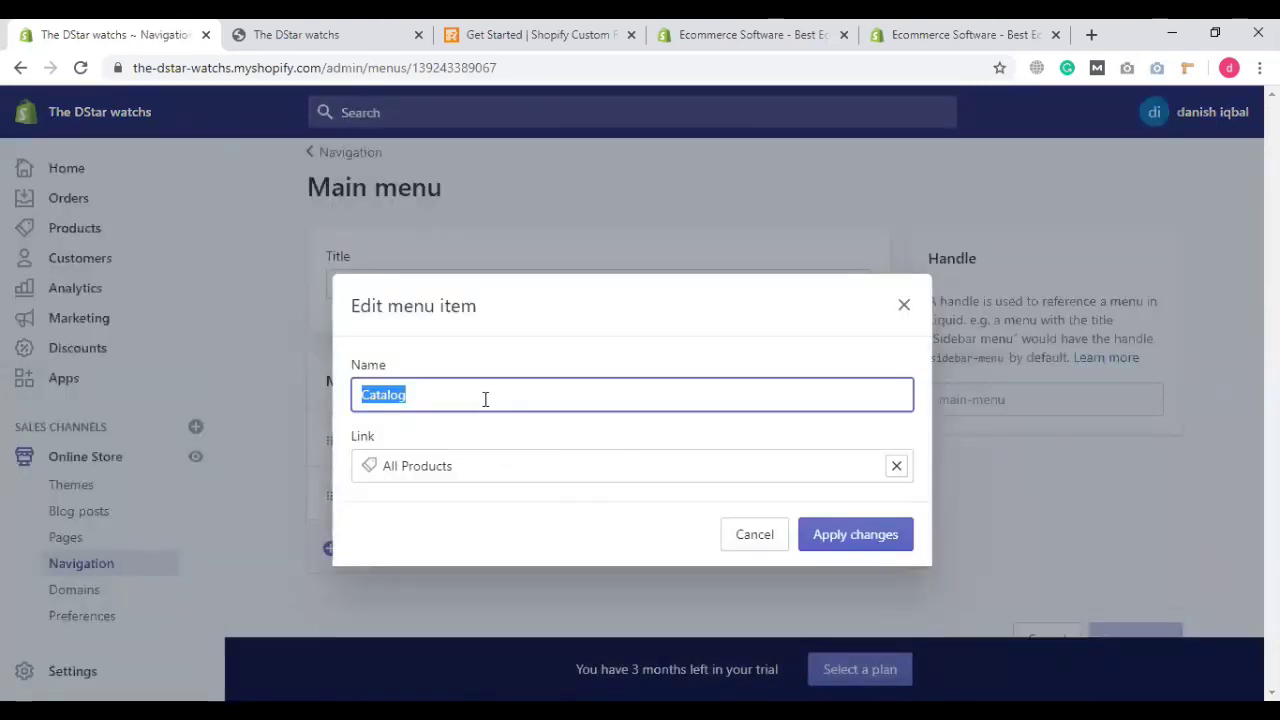
pyautogui.write('Shop')
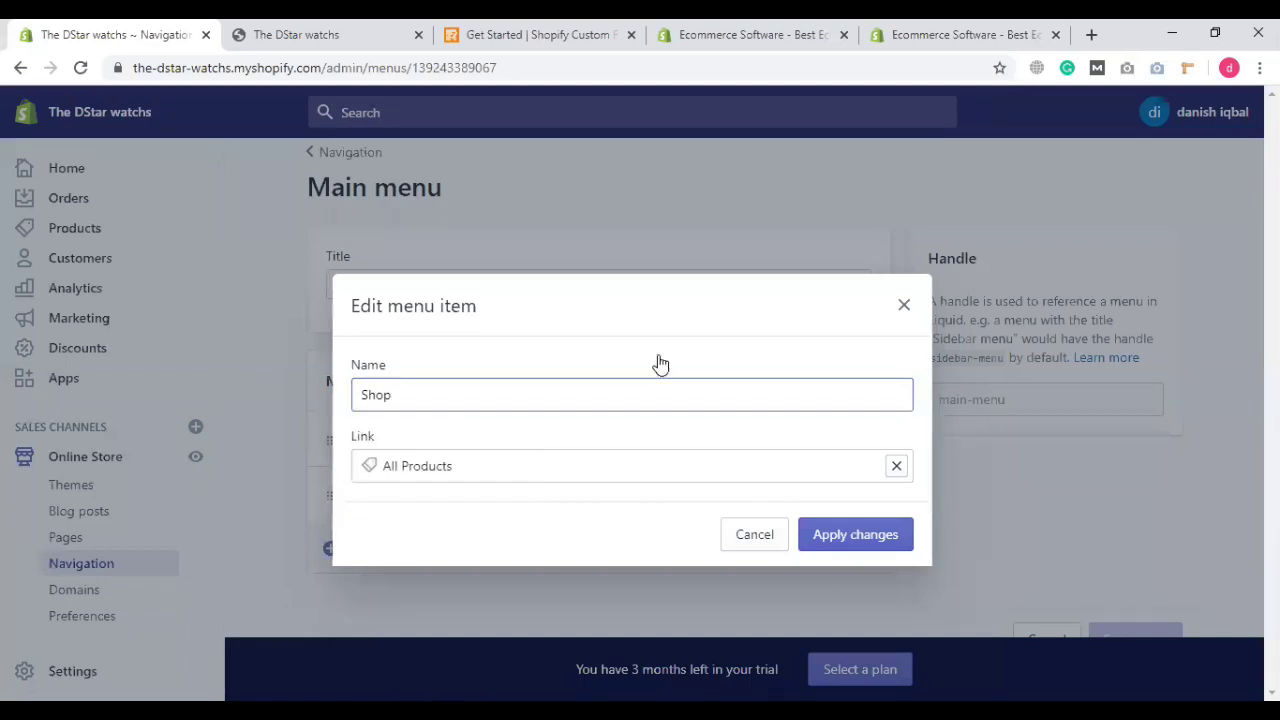
pyautogui.click(890, 540)
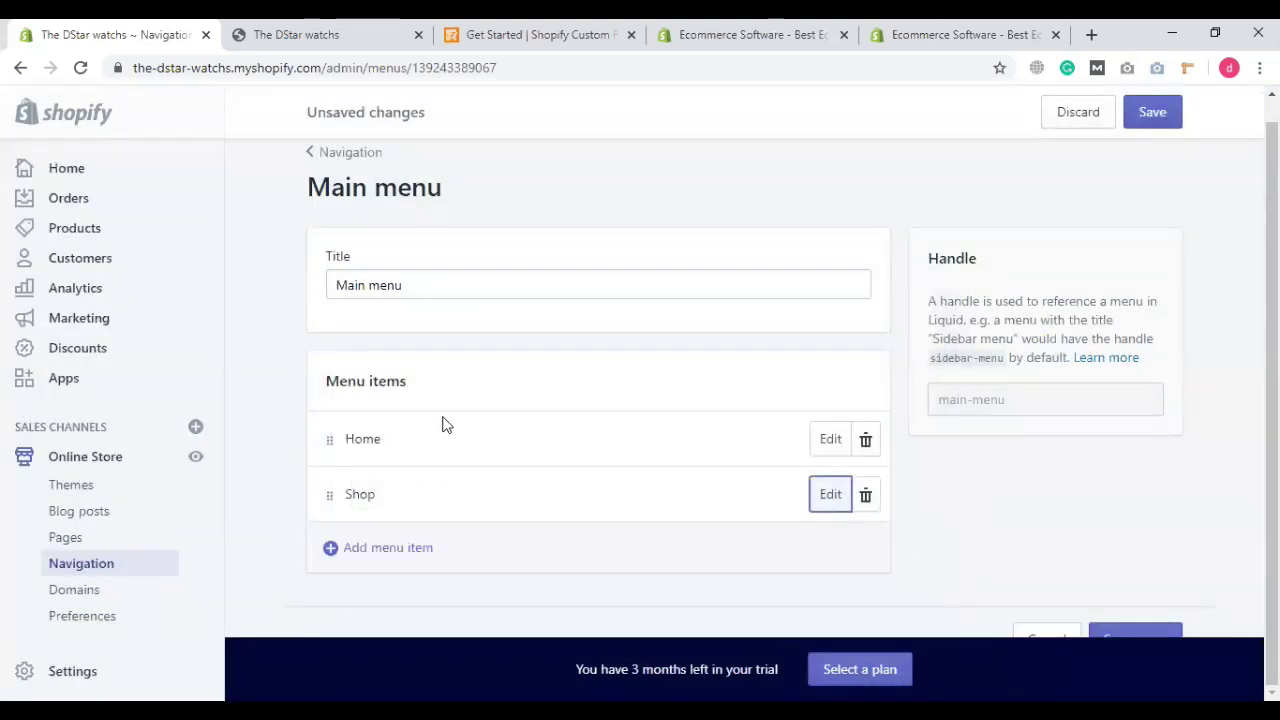
# Step: Check the Shop menu item's link and keep it pointing to All Products
pyautogui.click(831, 498)
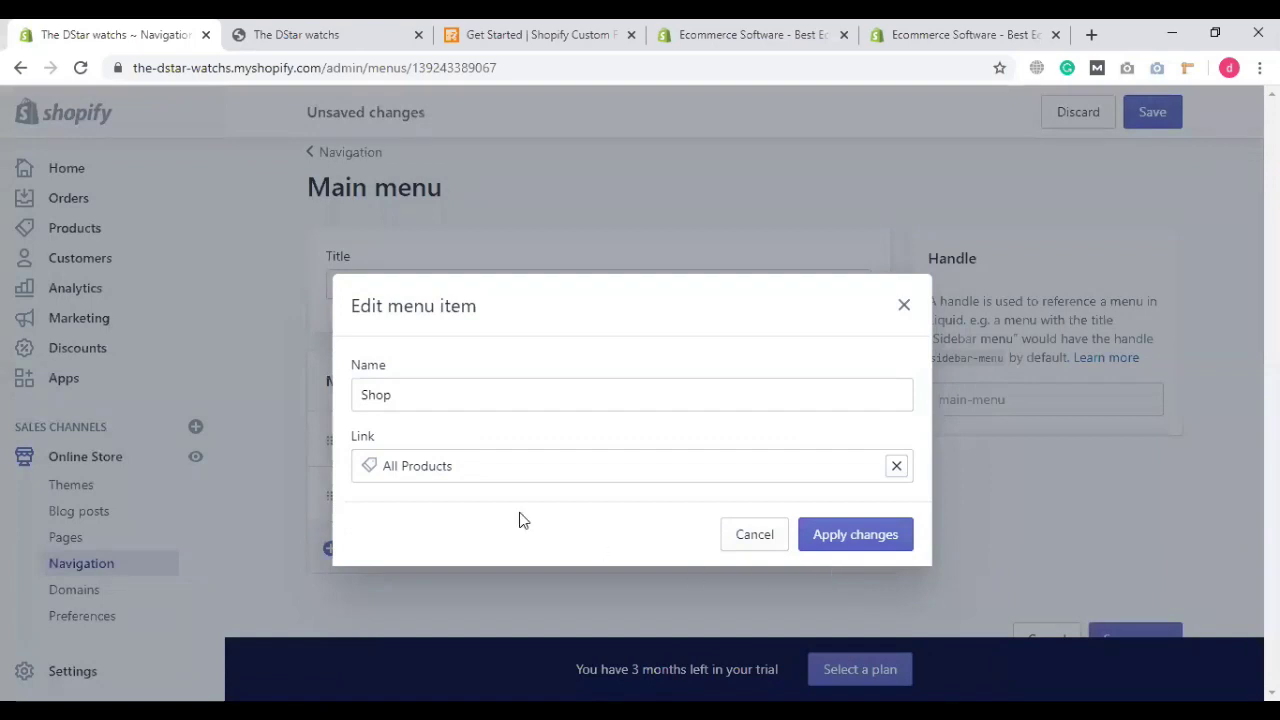
pyautogui.click(644, 466)
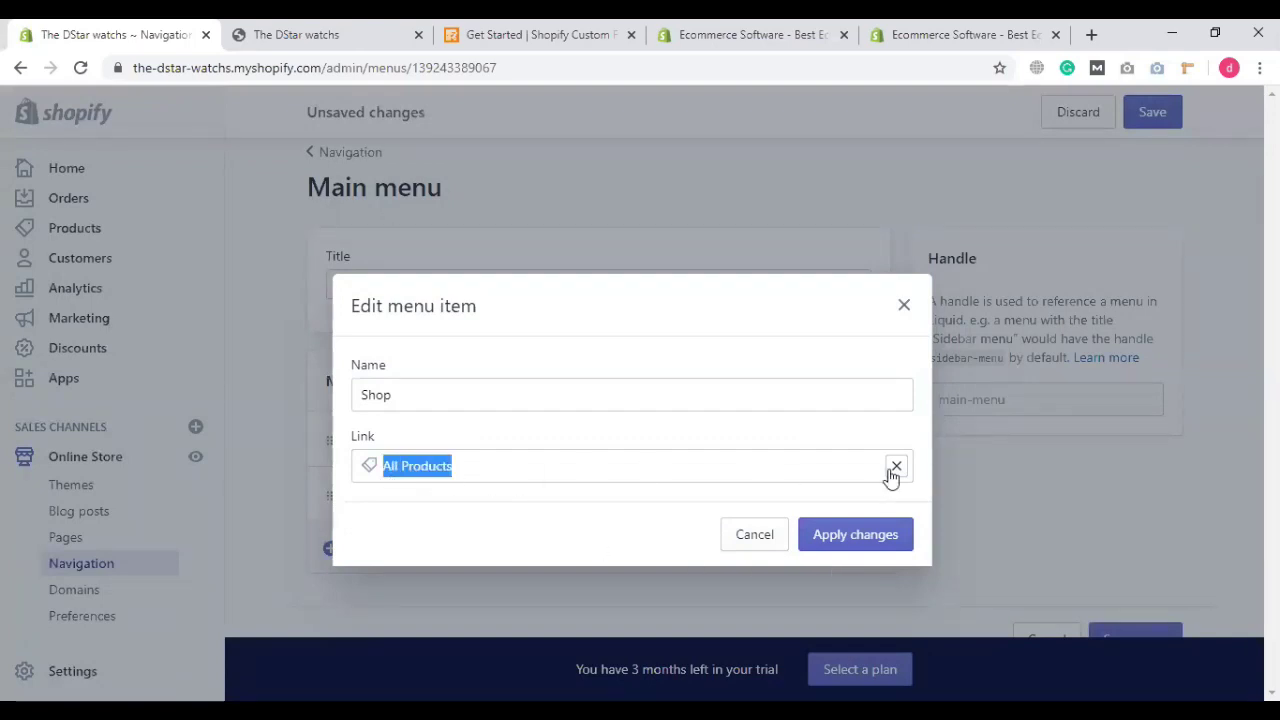
pyautogui.click(855, 540)
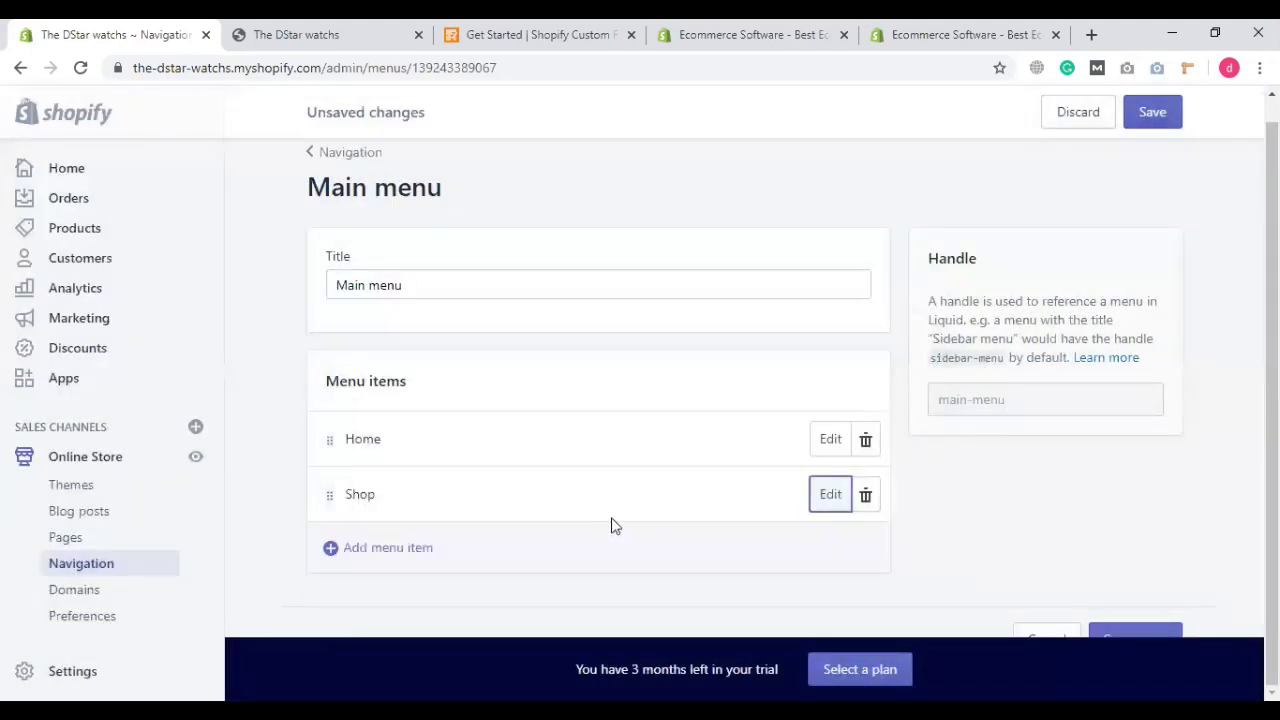
# Step: Start adding a new item to the main menu below Shop
pyautogui.click(613, 526)
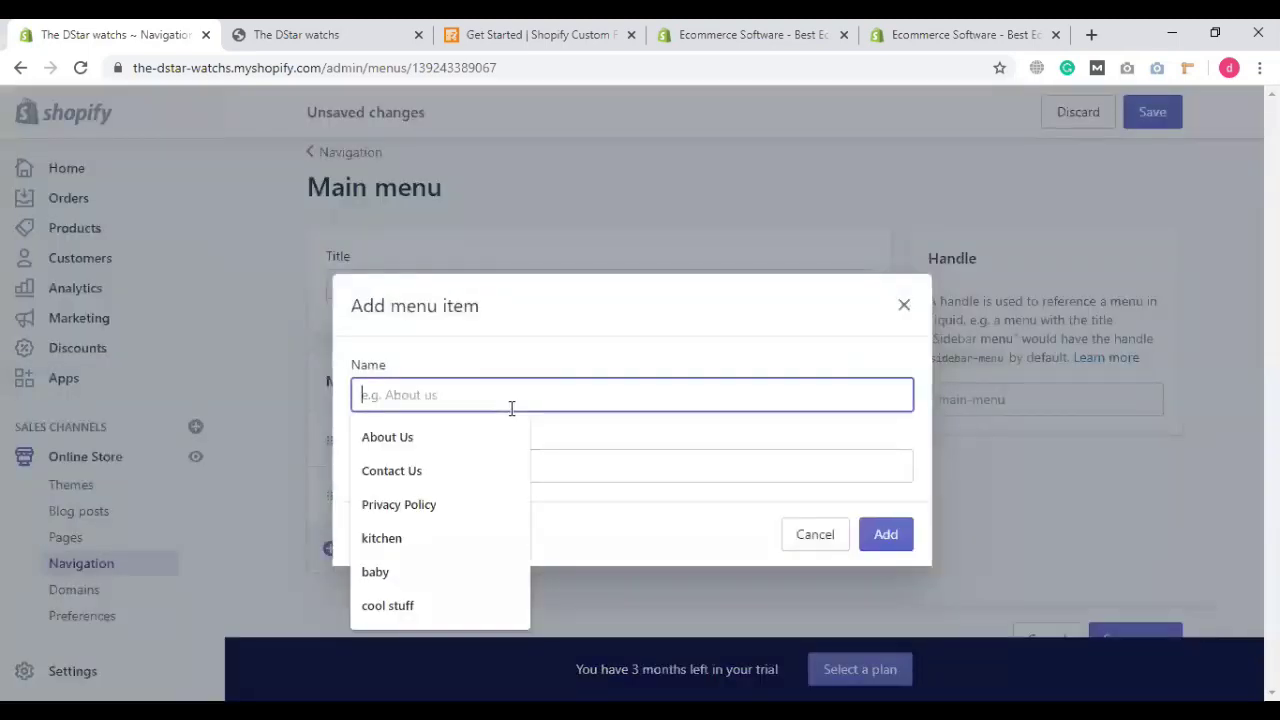
# Step: Complete the new main menu item named About Us, link it to the About US page, and add it
pyautogui.click(437, 435)
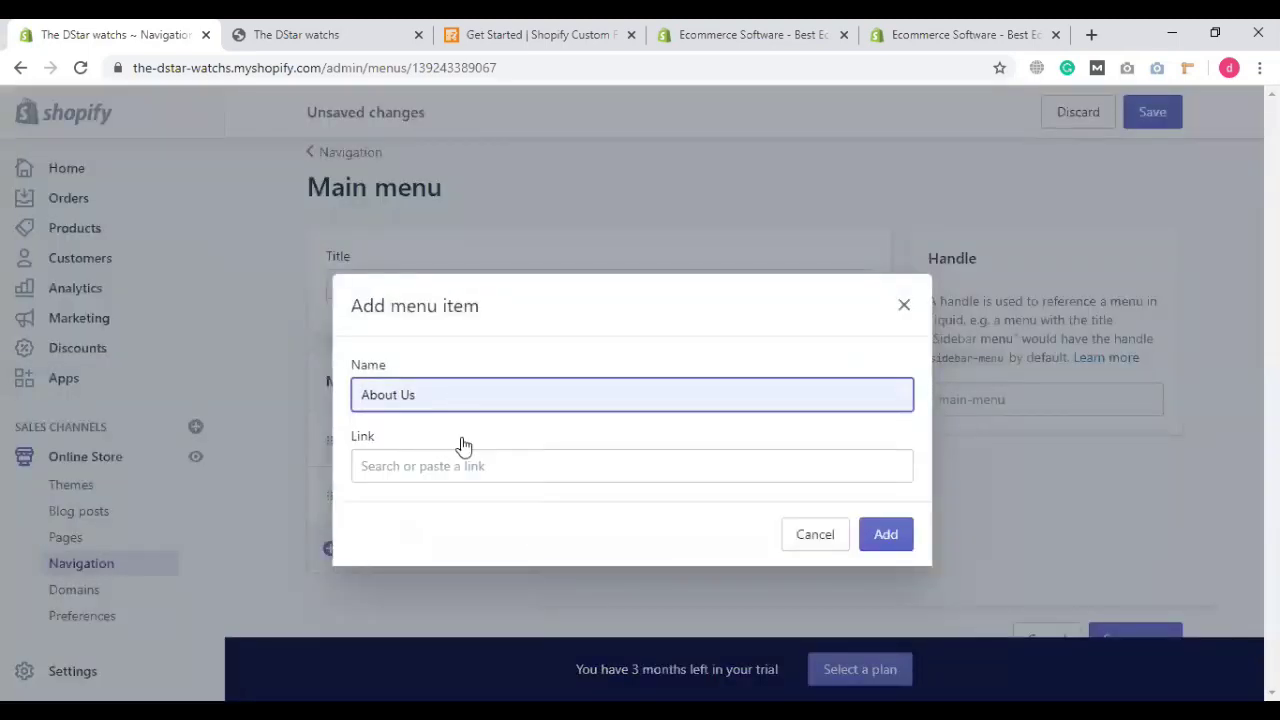
pyautogui.click(463, 462)
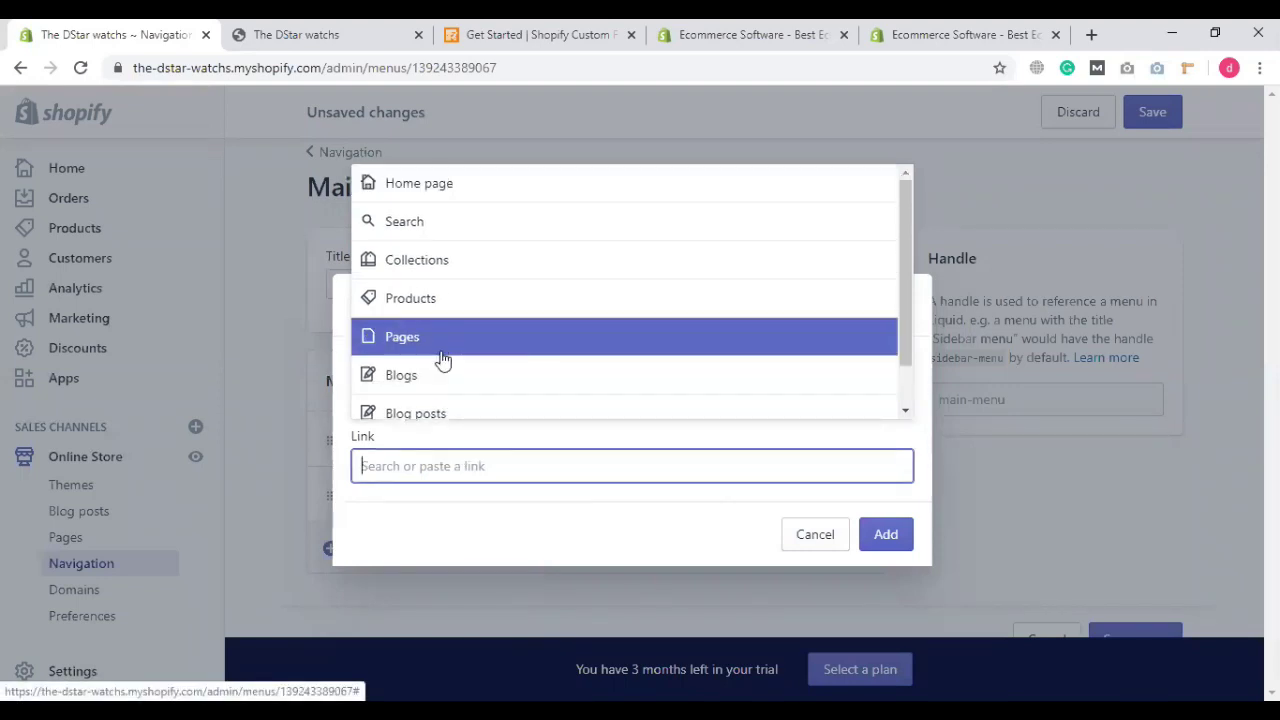
pyautogui.write('About')
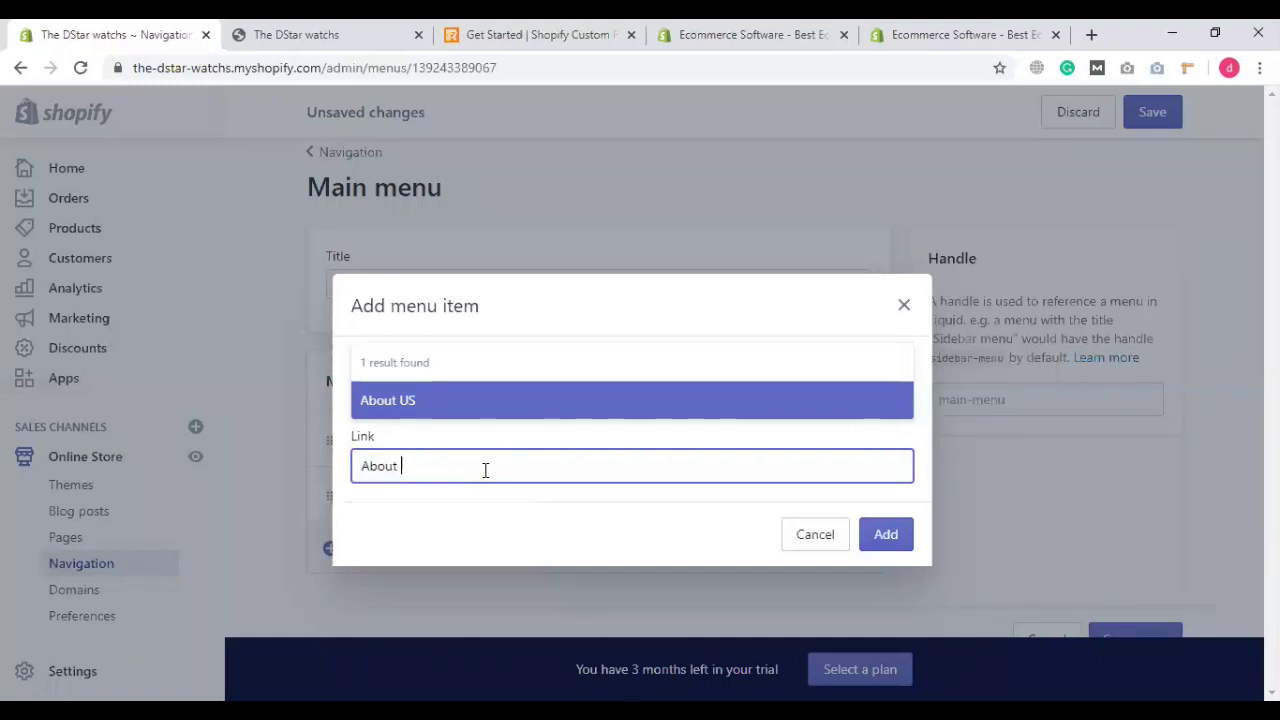
pyautogui.click(380, 404)
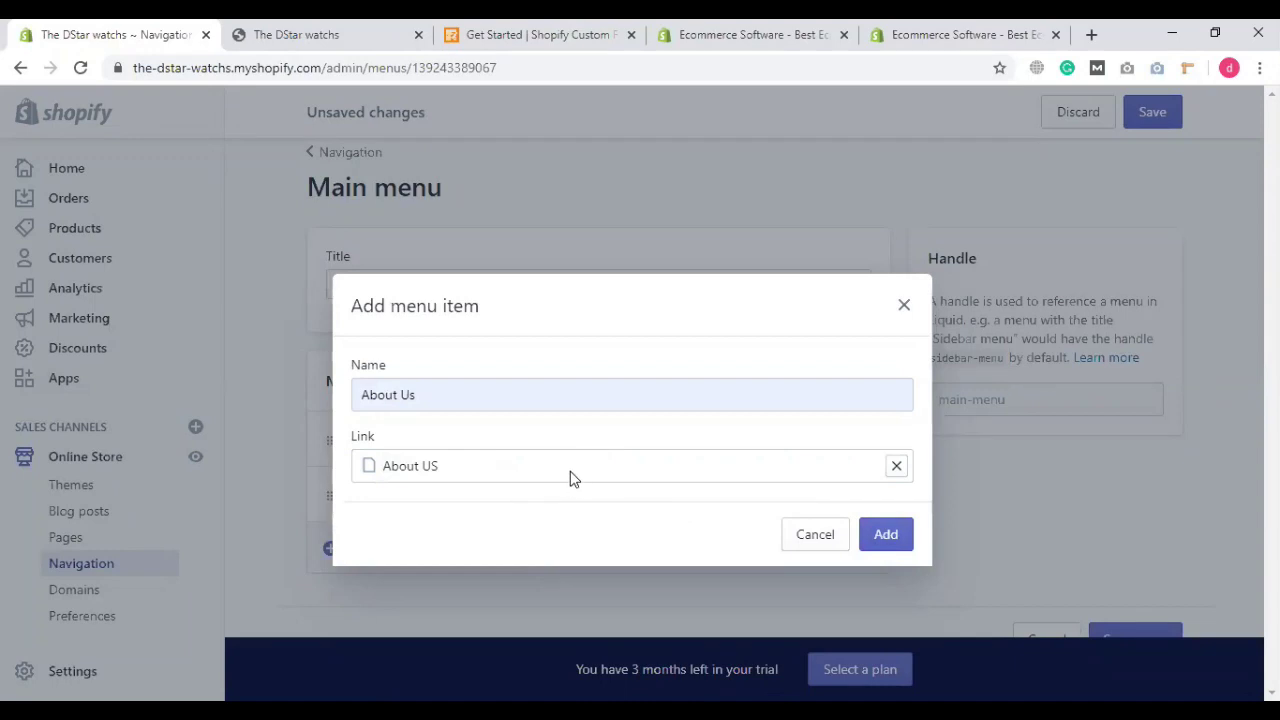
pyautogui.click(889, 536)
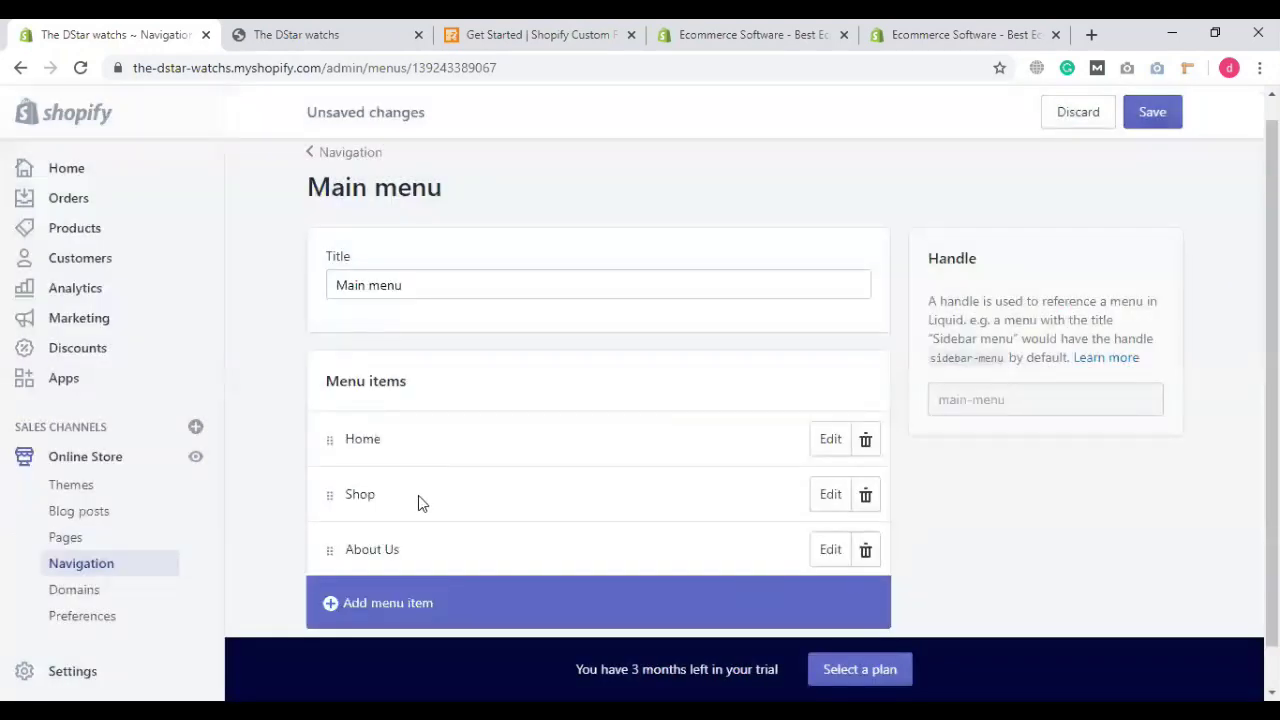
# Step: Add a Contact US item to the main menu, linked to the Contact US page
pyautogui.scroll(-1, 418, 495)
pyautogui.click(435, 587)
pyautogui.click(430, 400)
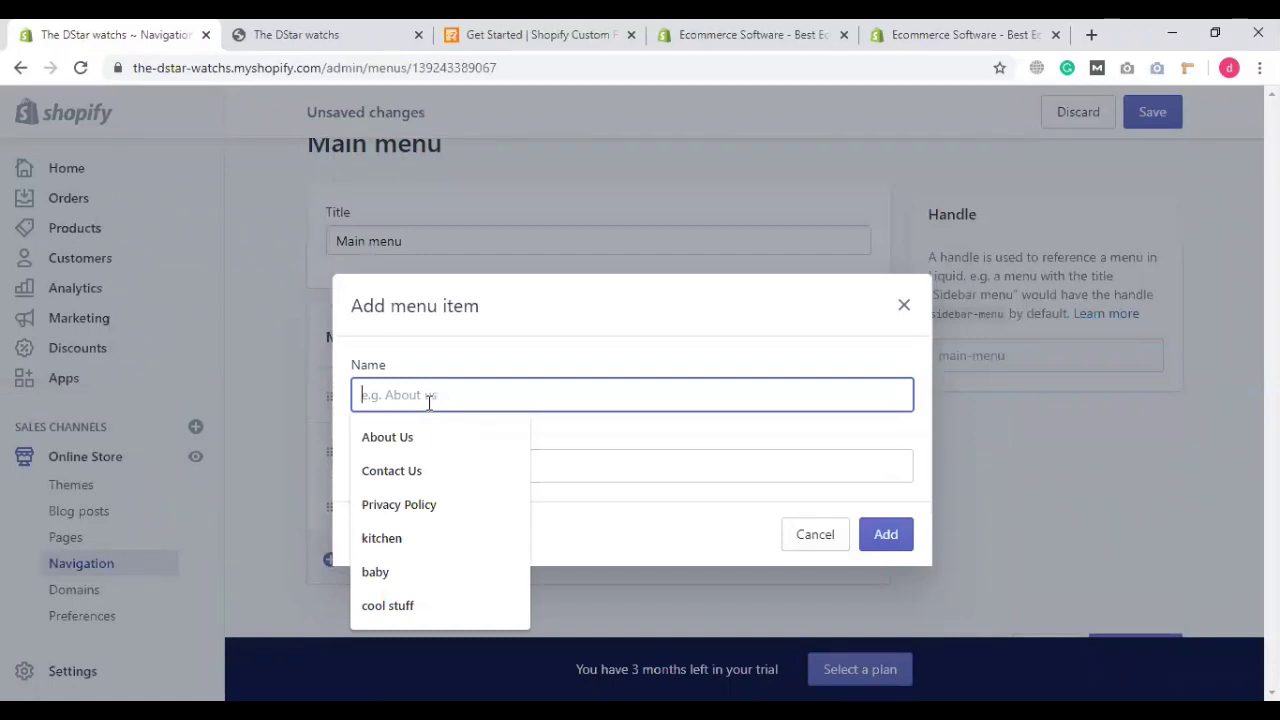
pyautogui.click(569, 477)
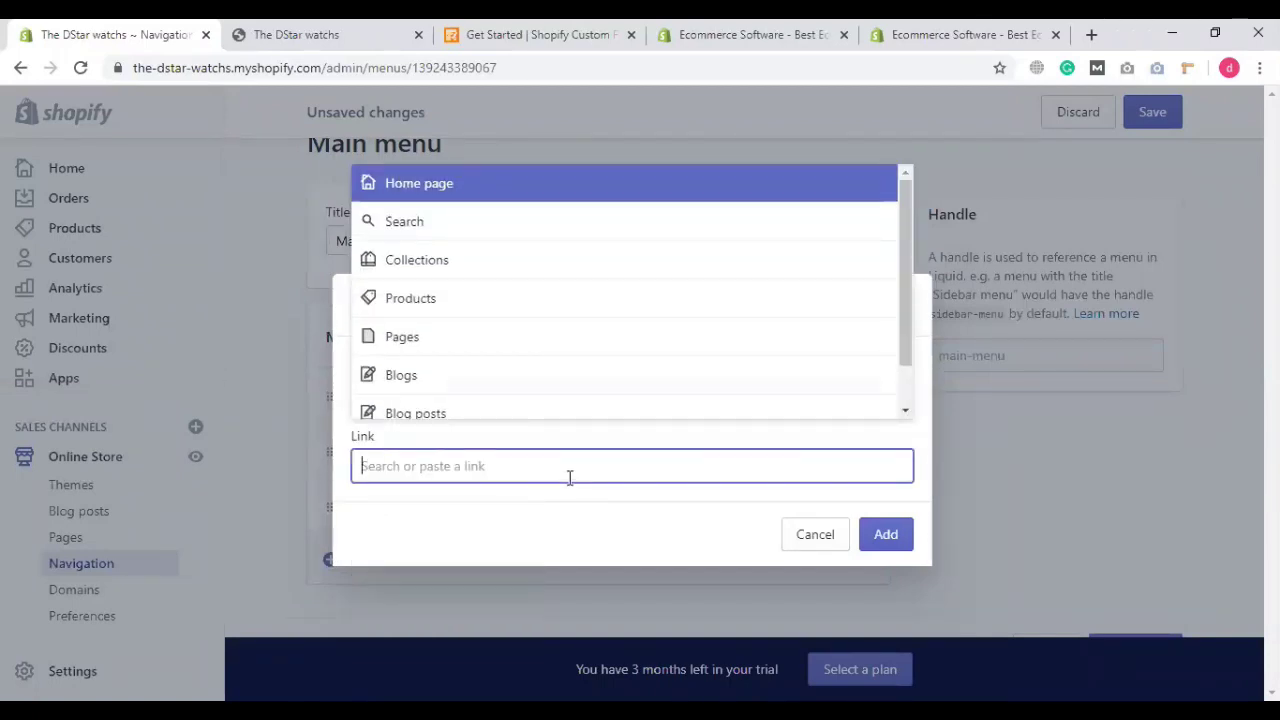
pyautogui.click(505, 343)
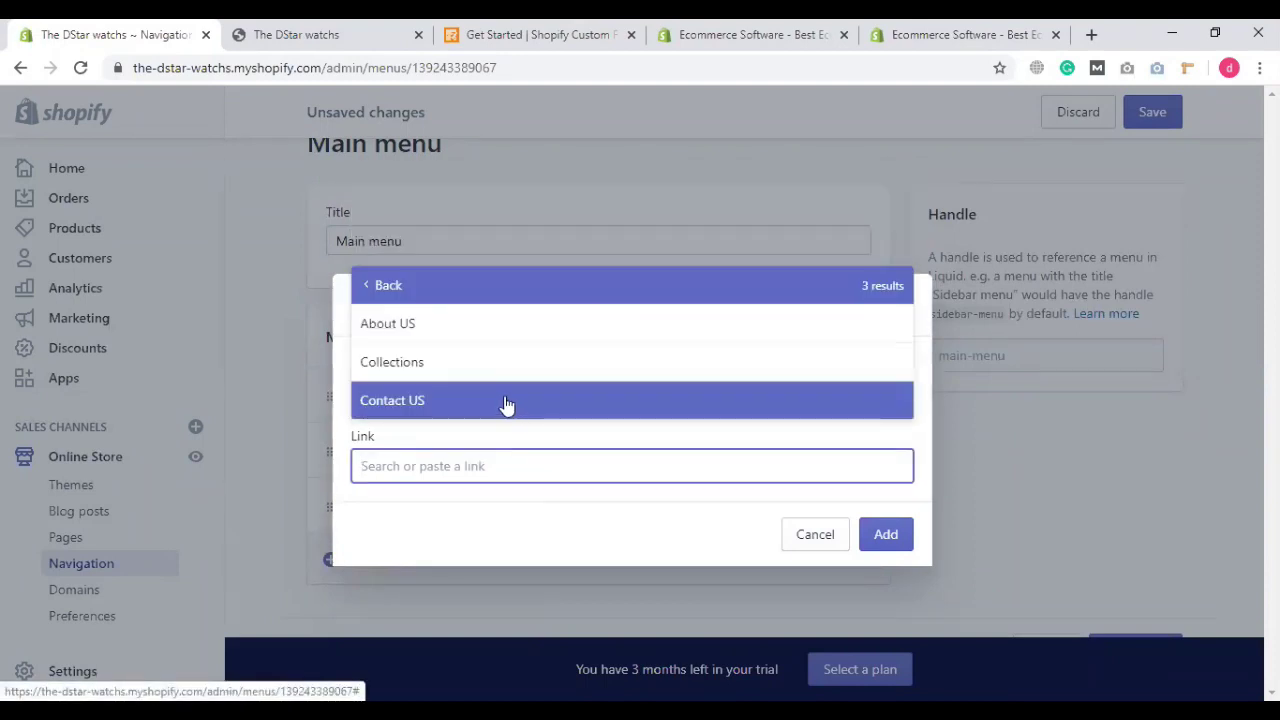
pyautogui.click(430, 402)
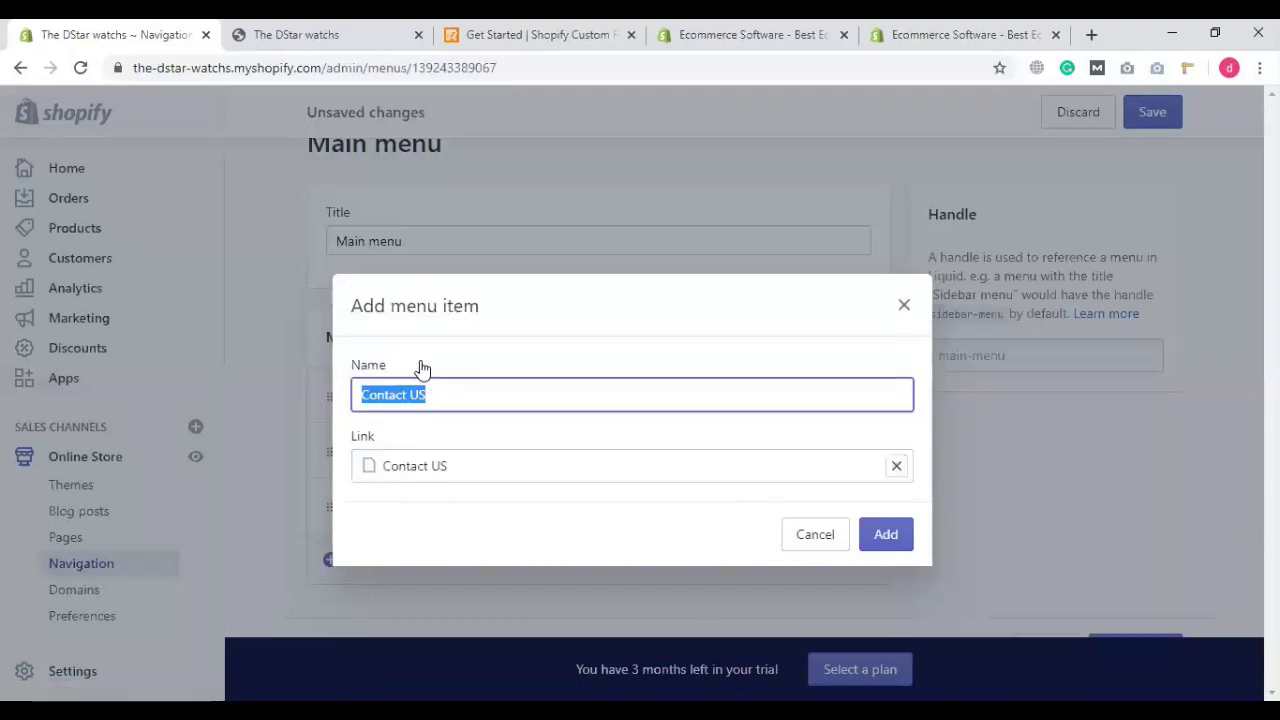
pyautogui.click(903, 536)
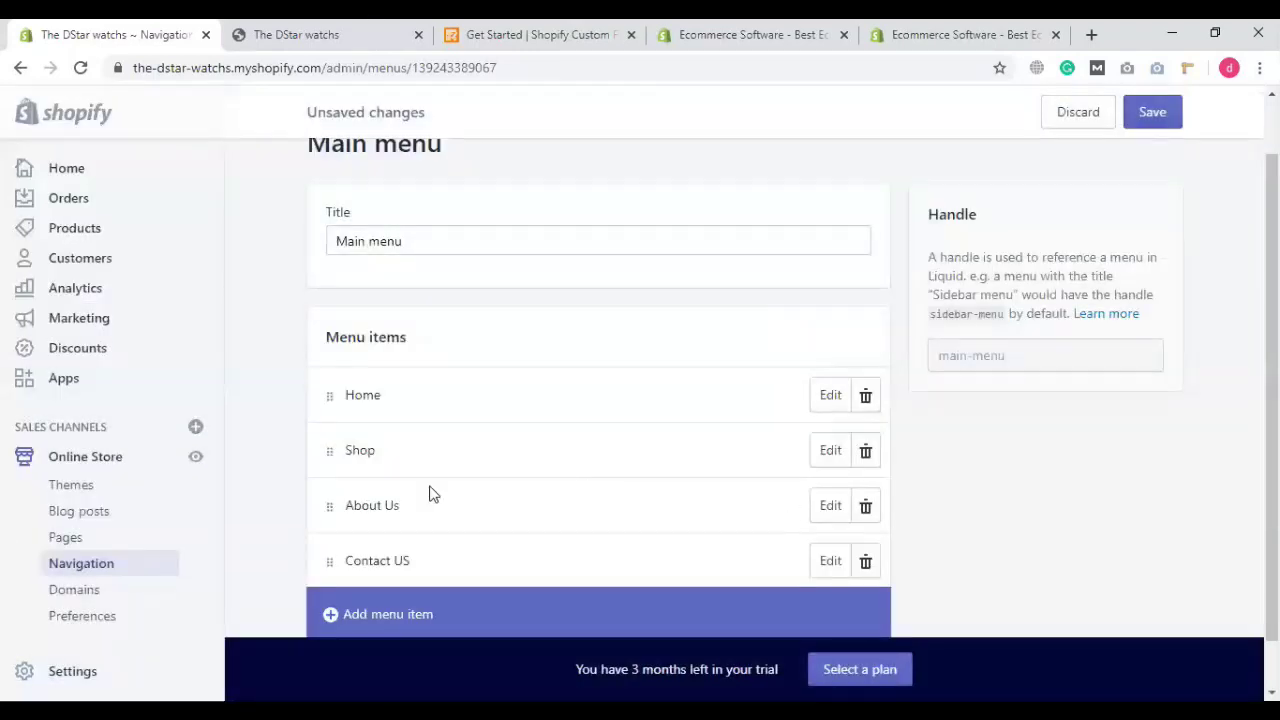
# Step: Add a main menu item named Collection with # as its placeholder link
pyautogui.scroll(-1, 425, 540)
pyautogui.click(434, 560)
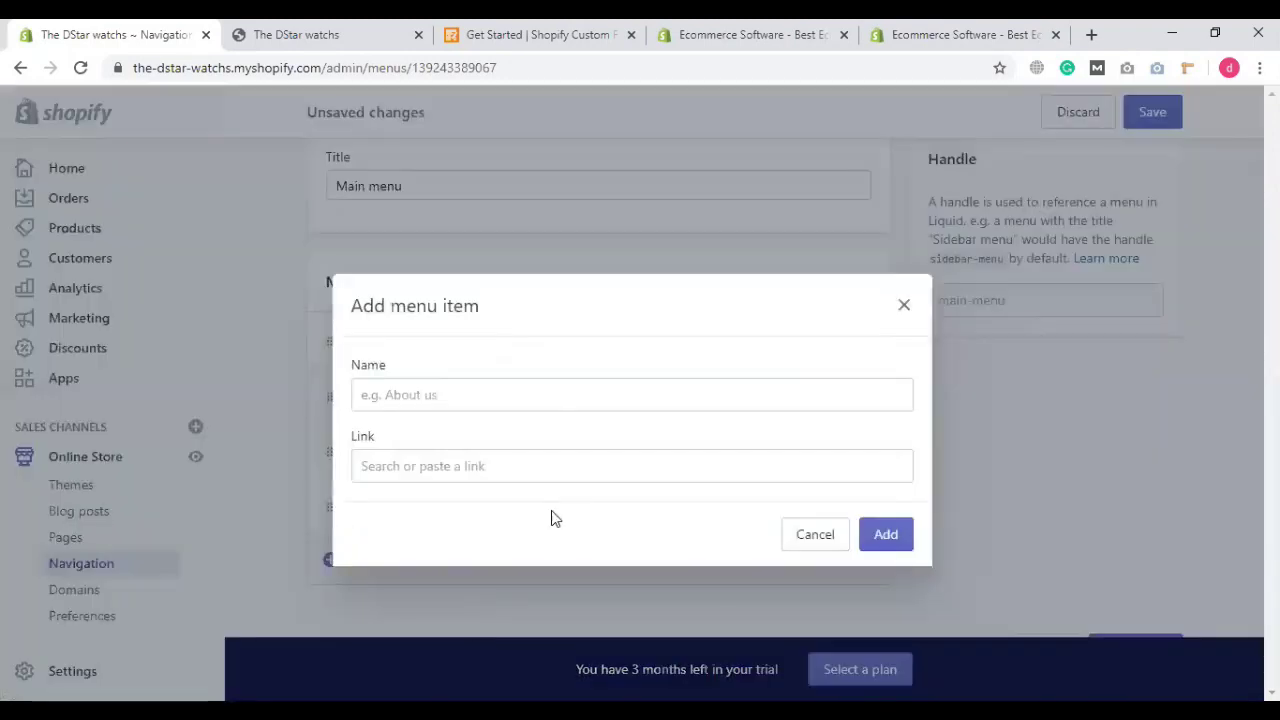
pyautogui.click(481, 462)
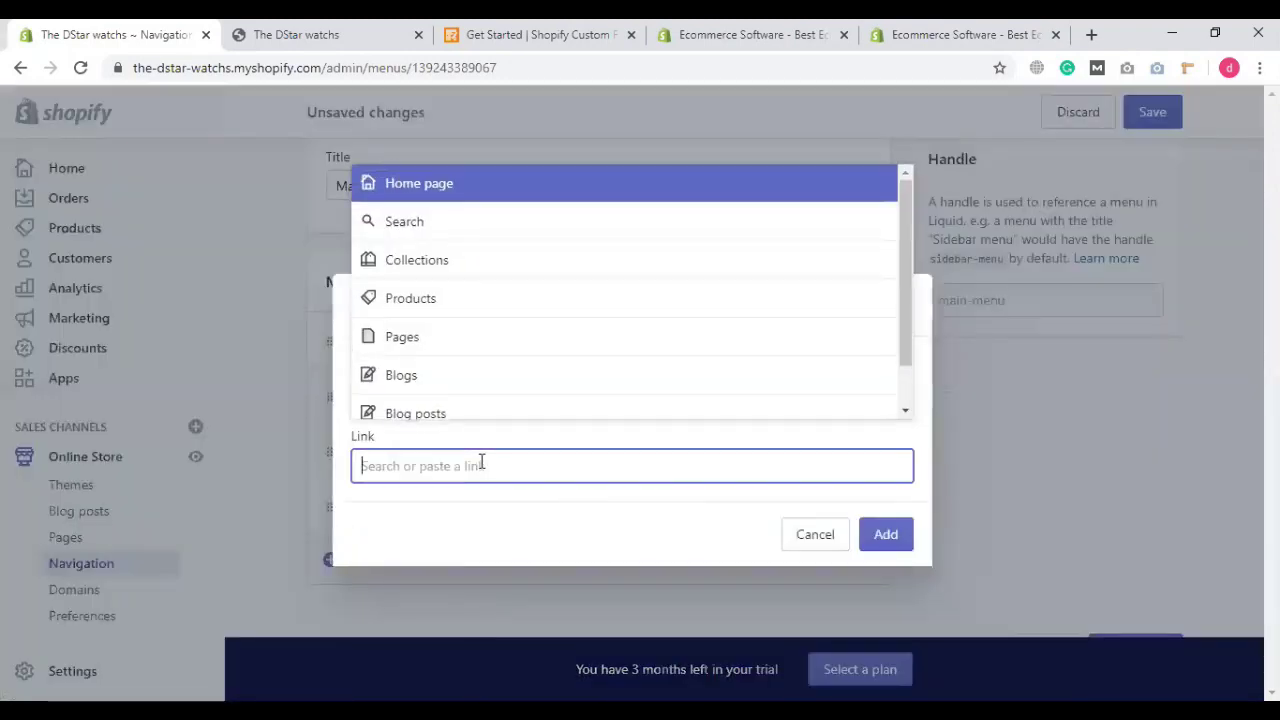
pyautogui.click(420, 340)
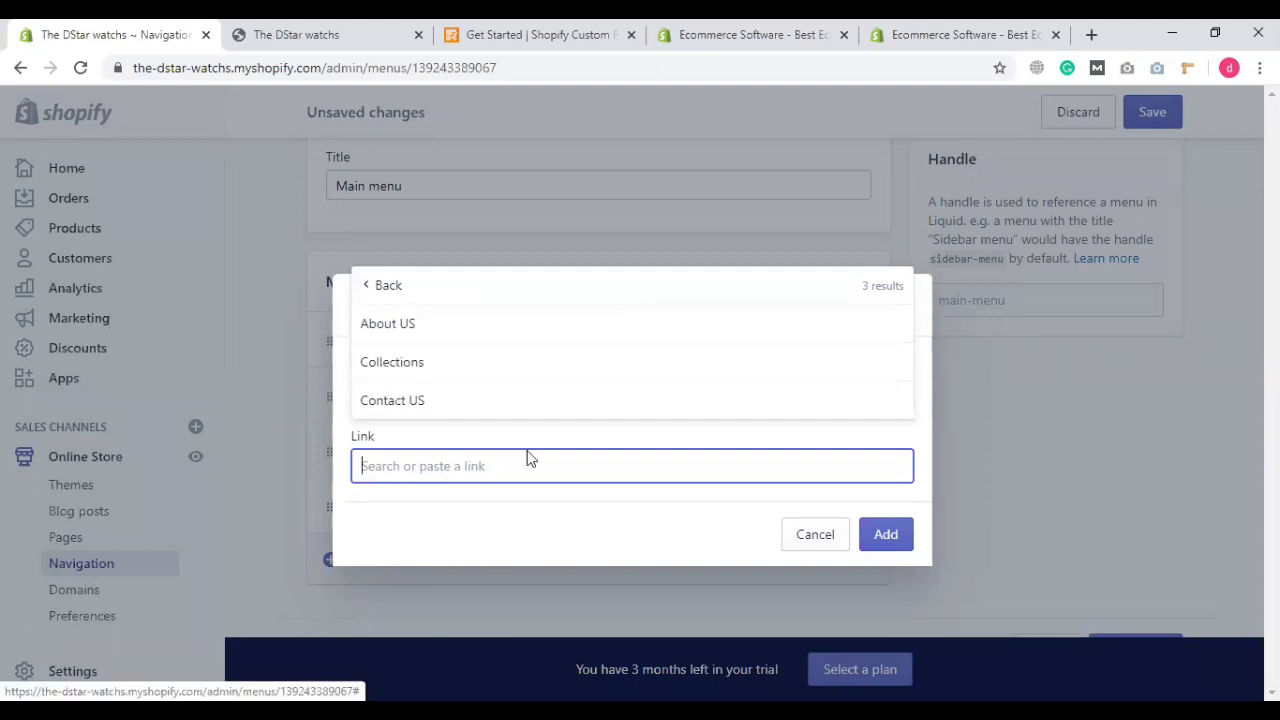
pyautogui.click(984, 534)
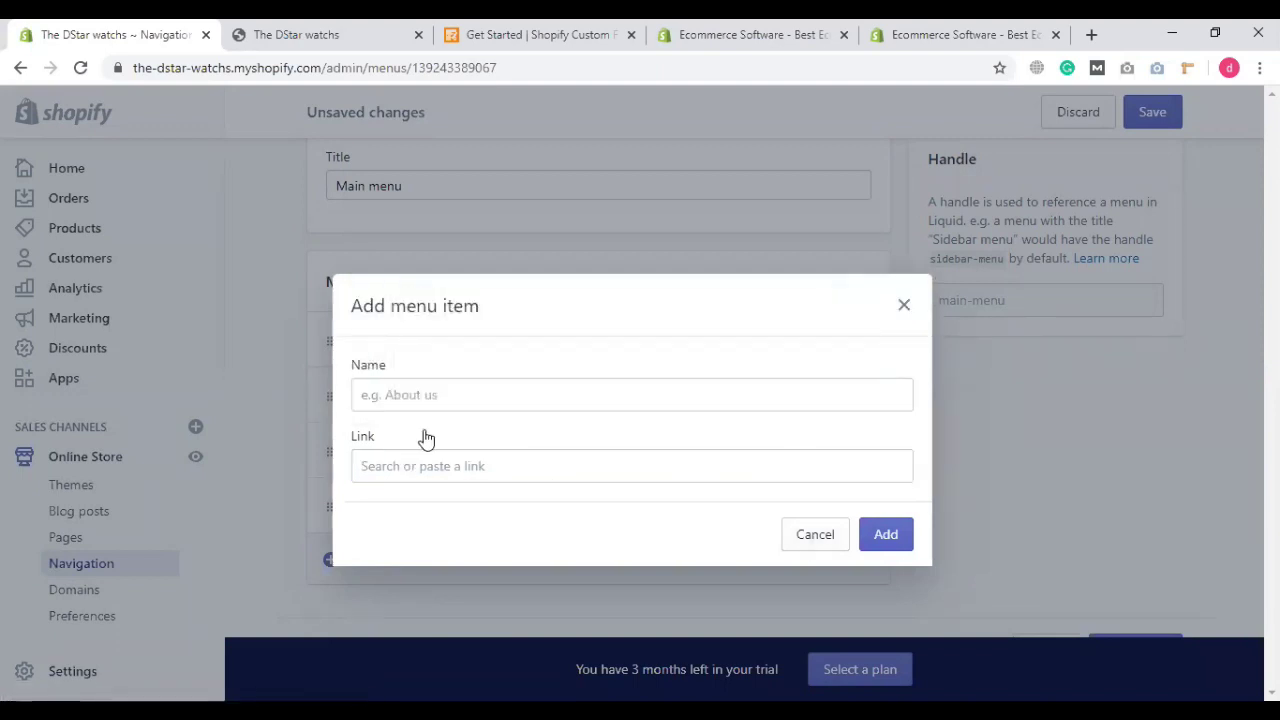
pyautogui.click(440, 394)
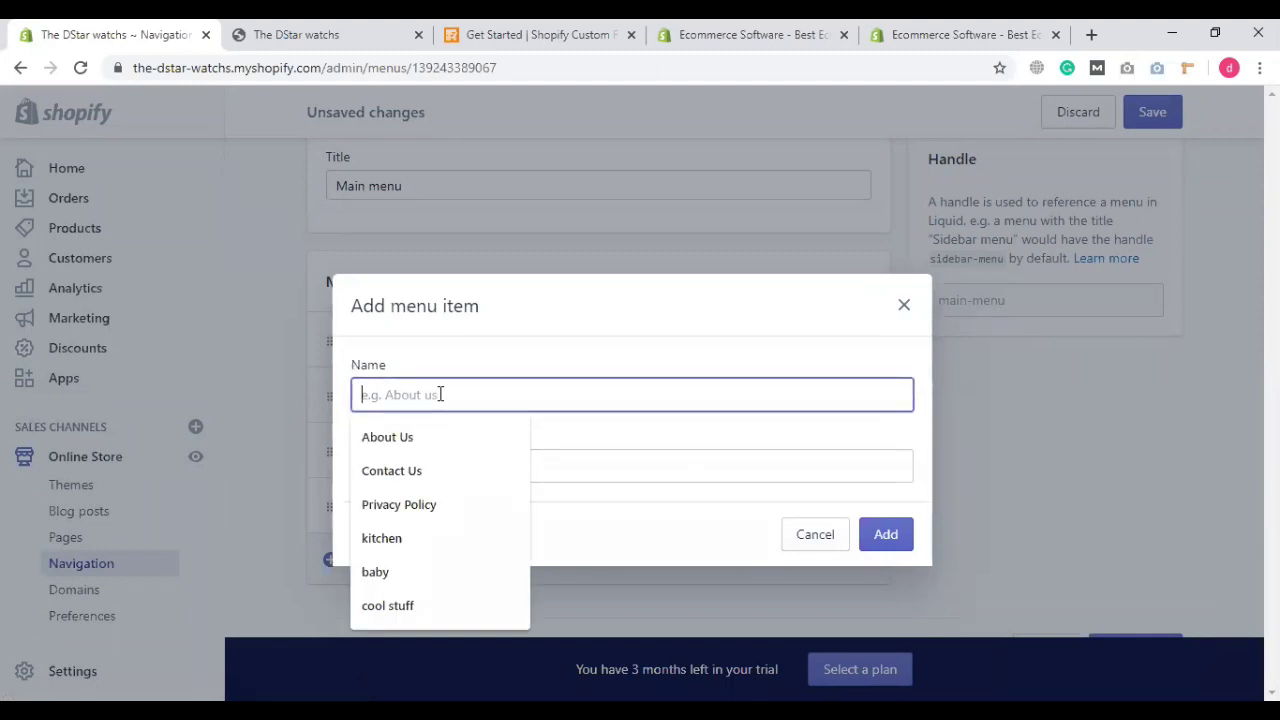
pyautogui.write('C')
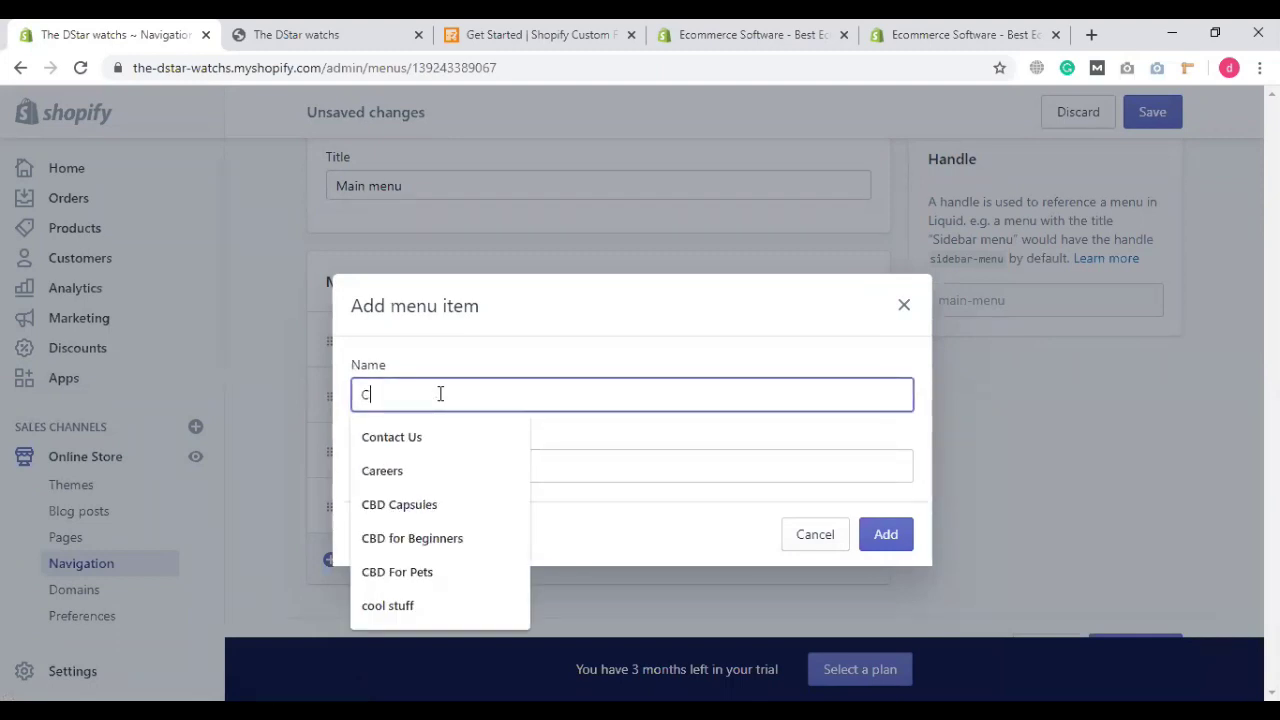
pyautogui.write('ollect')
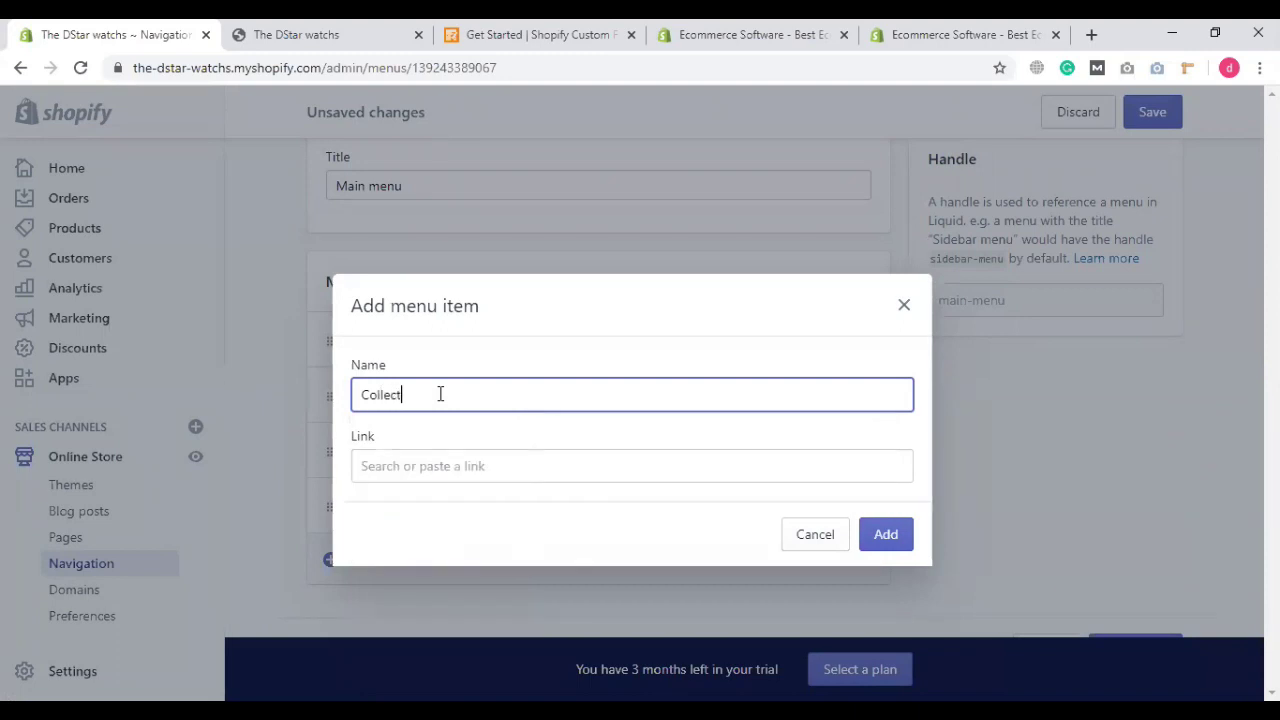
pyautogui.write('ion')
pyautogui.click(400, 466)
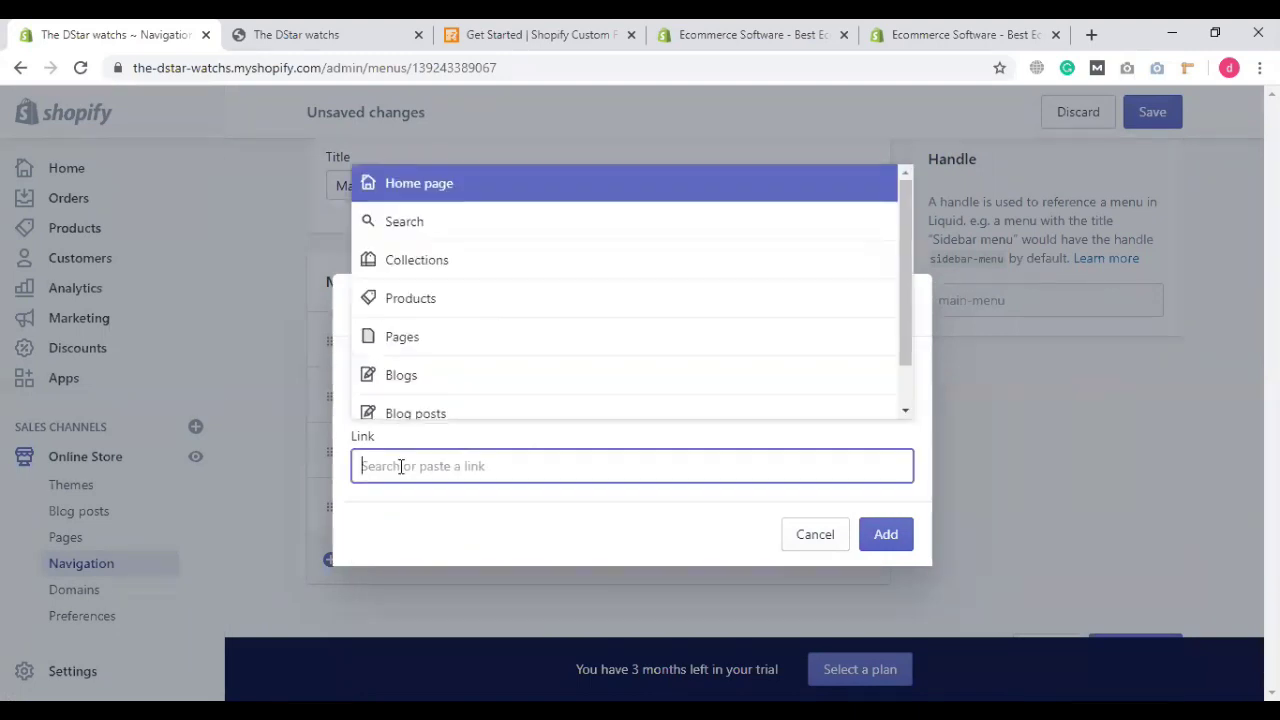
pyautogui.write('#')
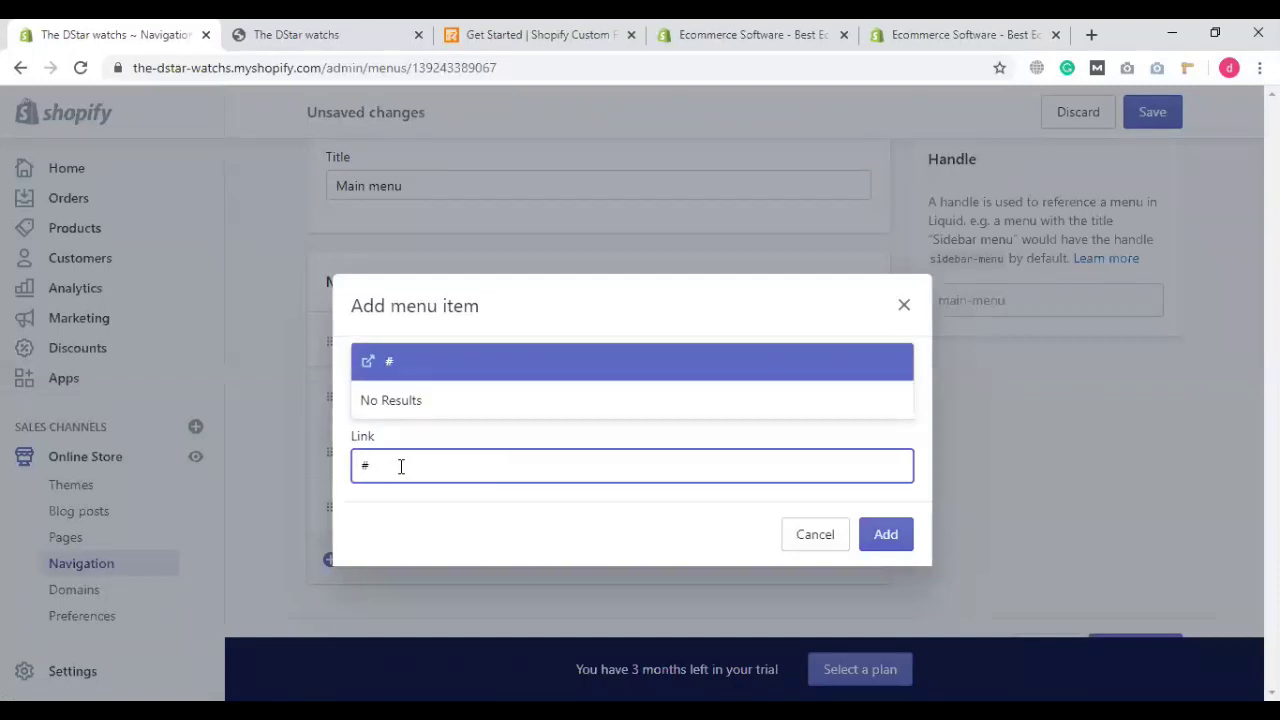
pyautogui.click(424, 366)
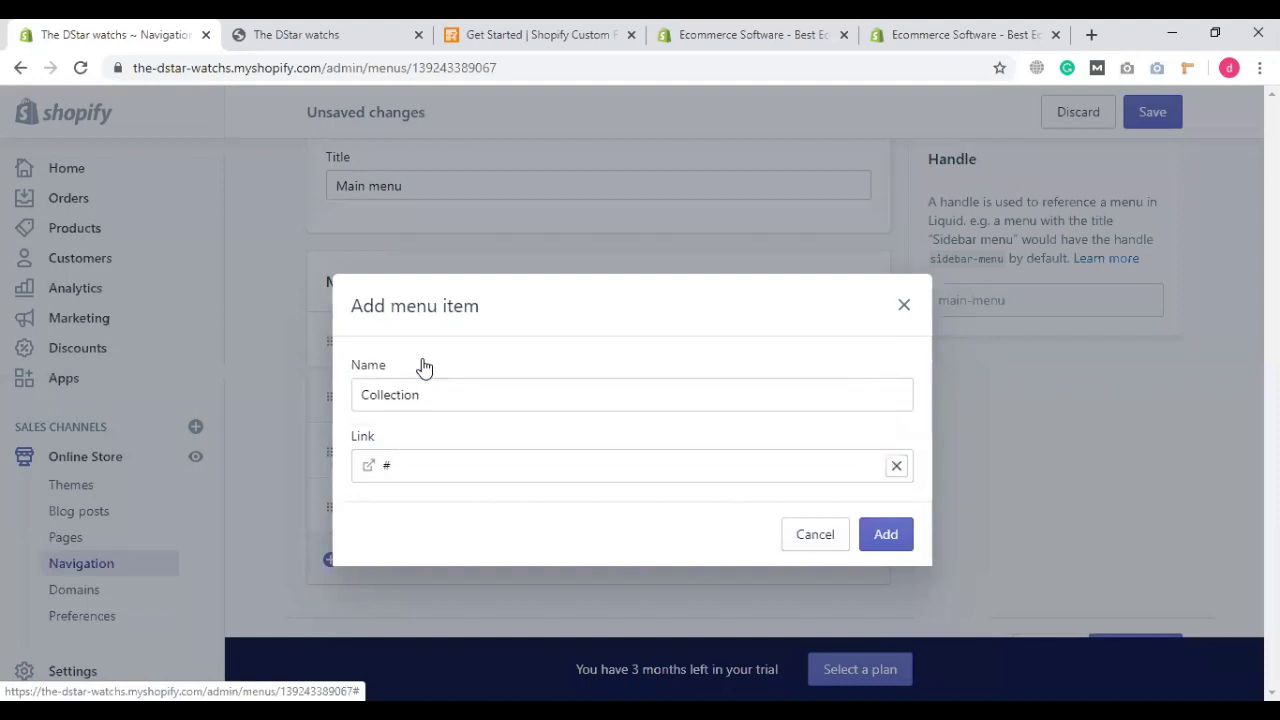
pyautogui.click(884, 540)
# Step: Add a Digital watch item to the main menu, linked to the Digital watch collection
pyautogui.scroll(-1, 443, 408)
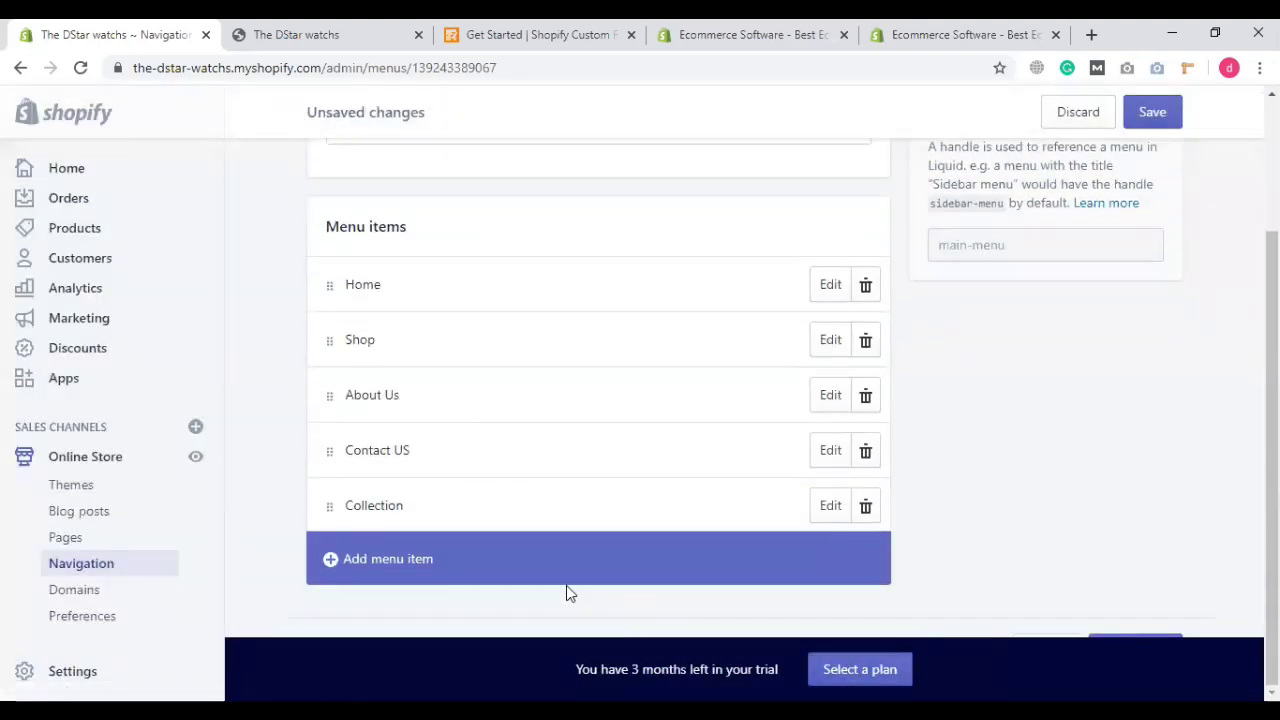
pyautogui.click(452, 562)
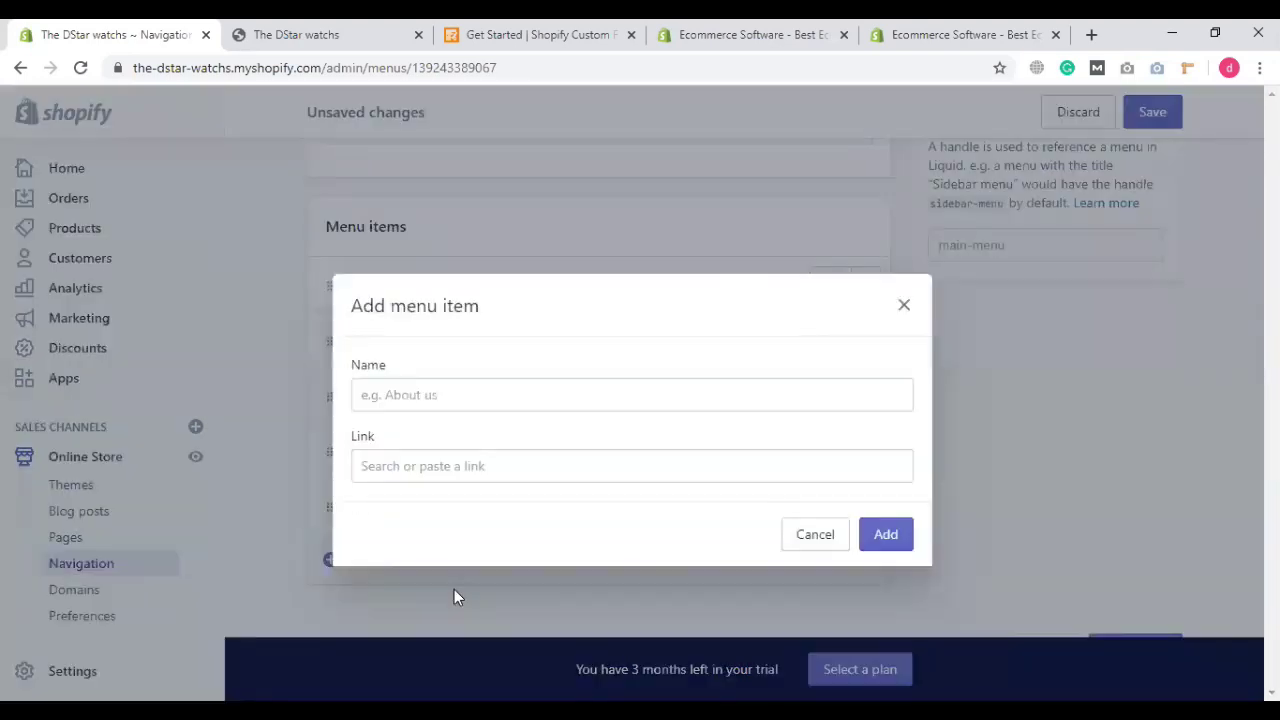
pyautogui.click(431, 474)
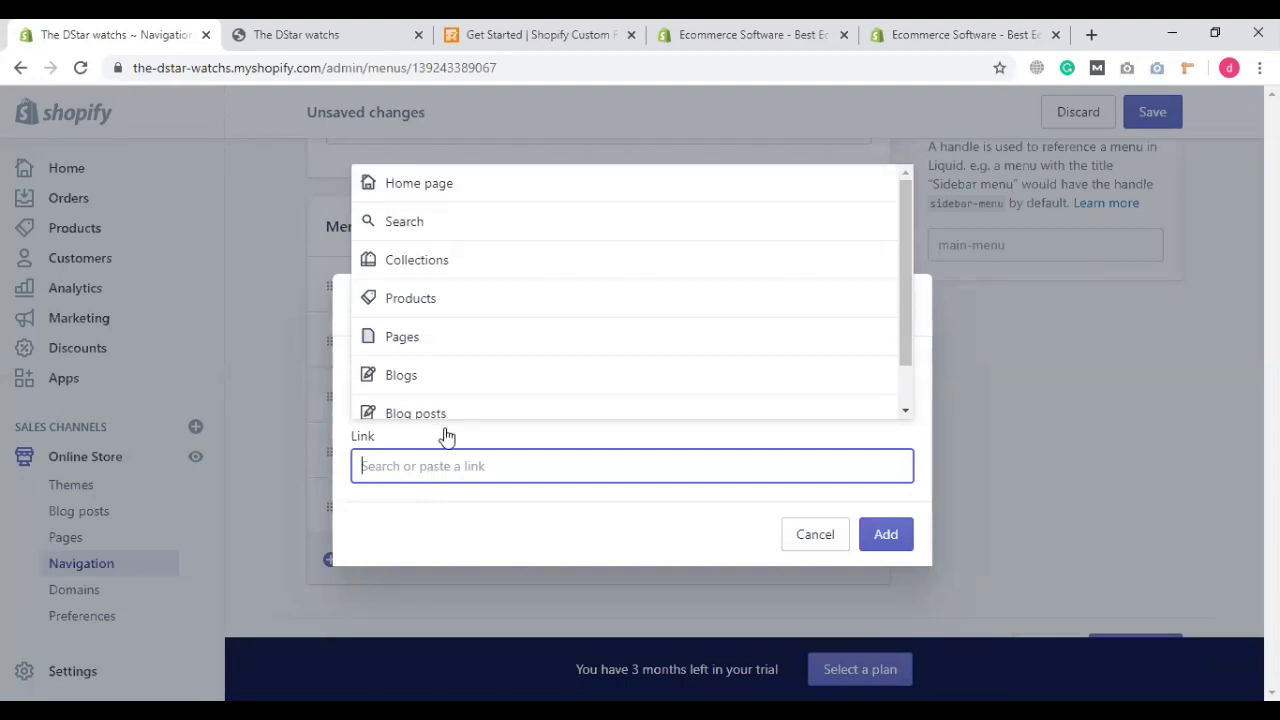
pyautogui.click(447, 278)
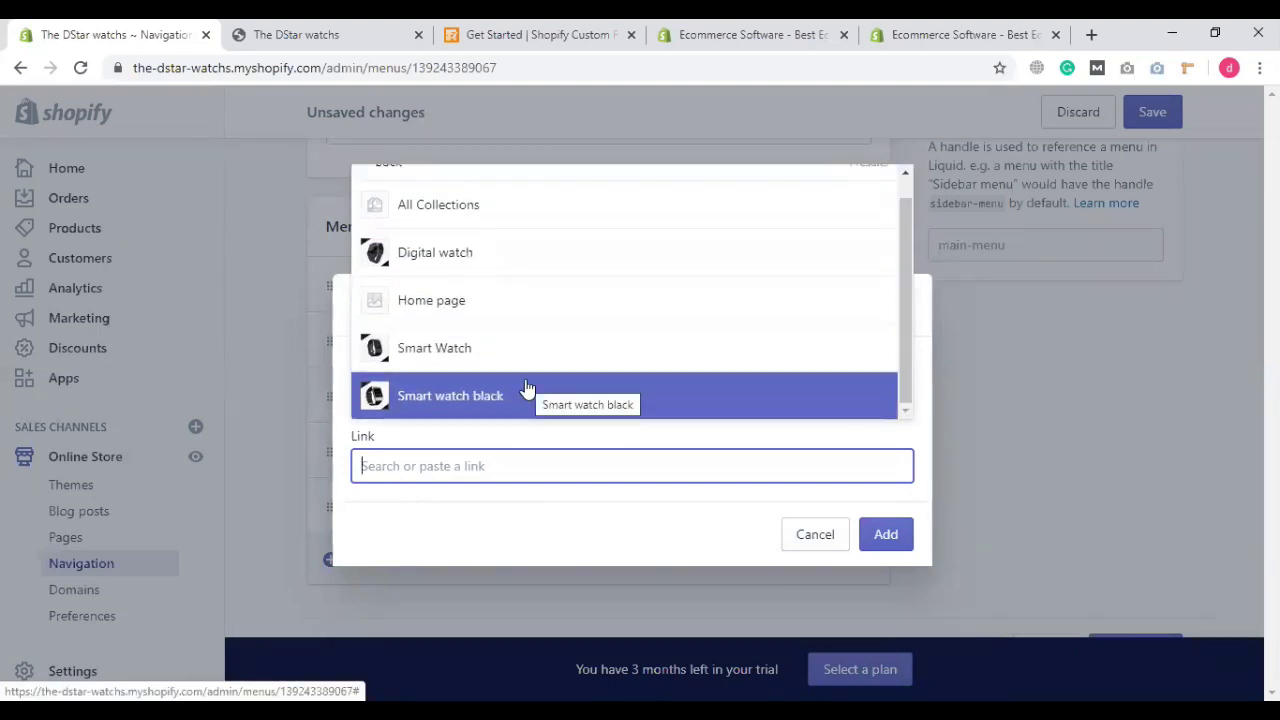
pyautogui.click(497, 270)
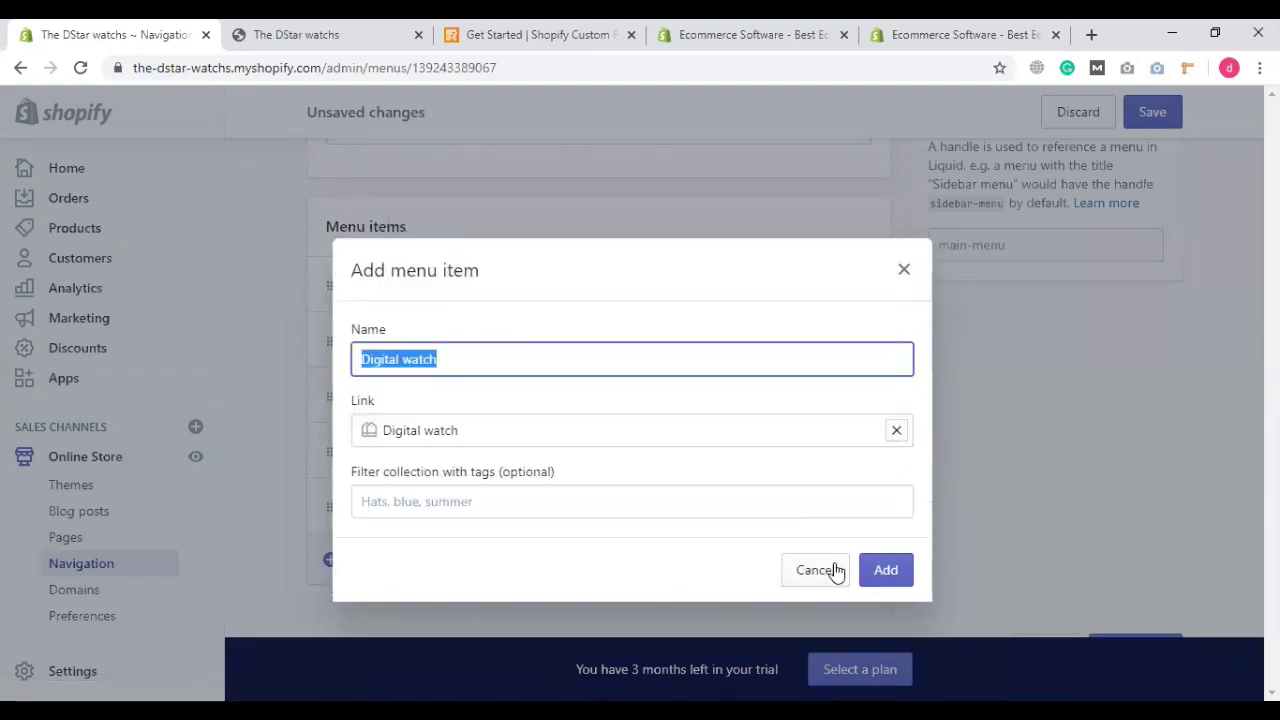
pyautogui.click(886, 572)
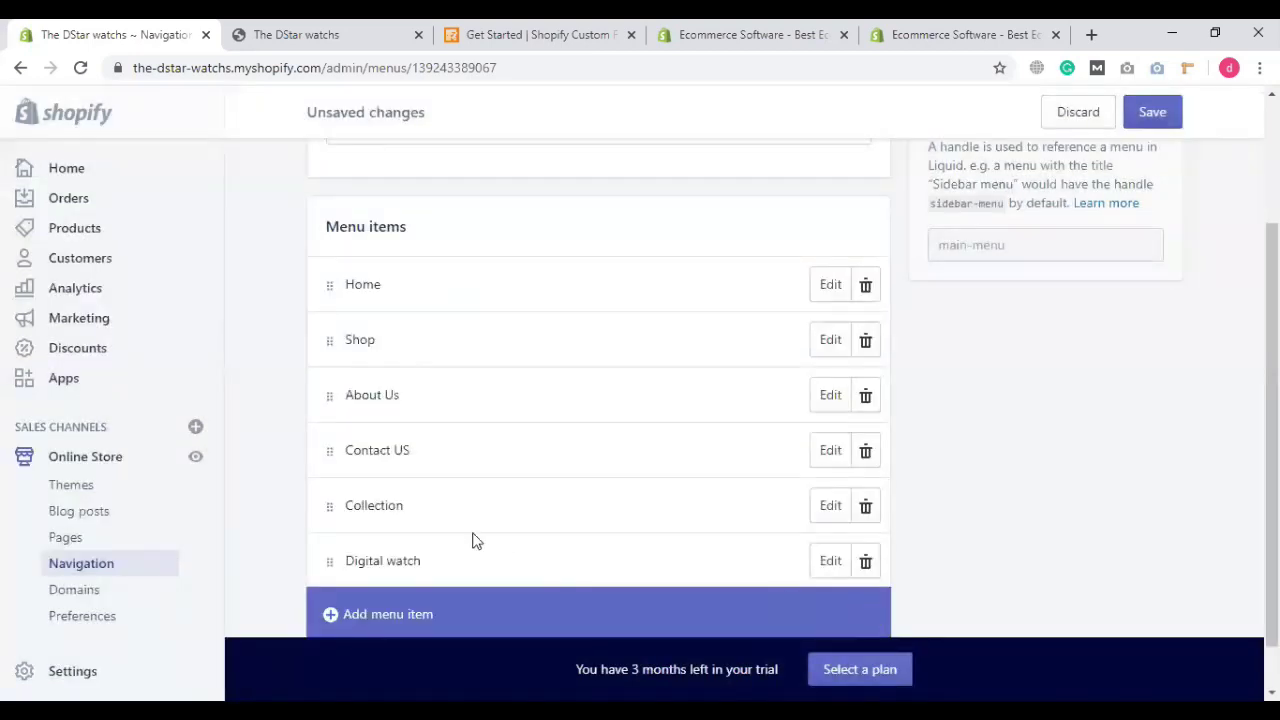
# Step: Review the name and link of the Collection menu item without changing them
pyautogui.scroll(-1, 395, 553)
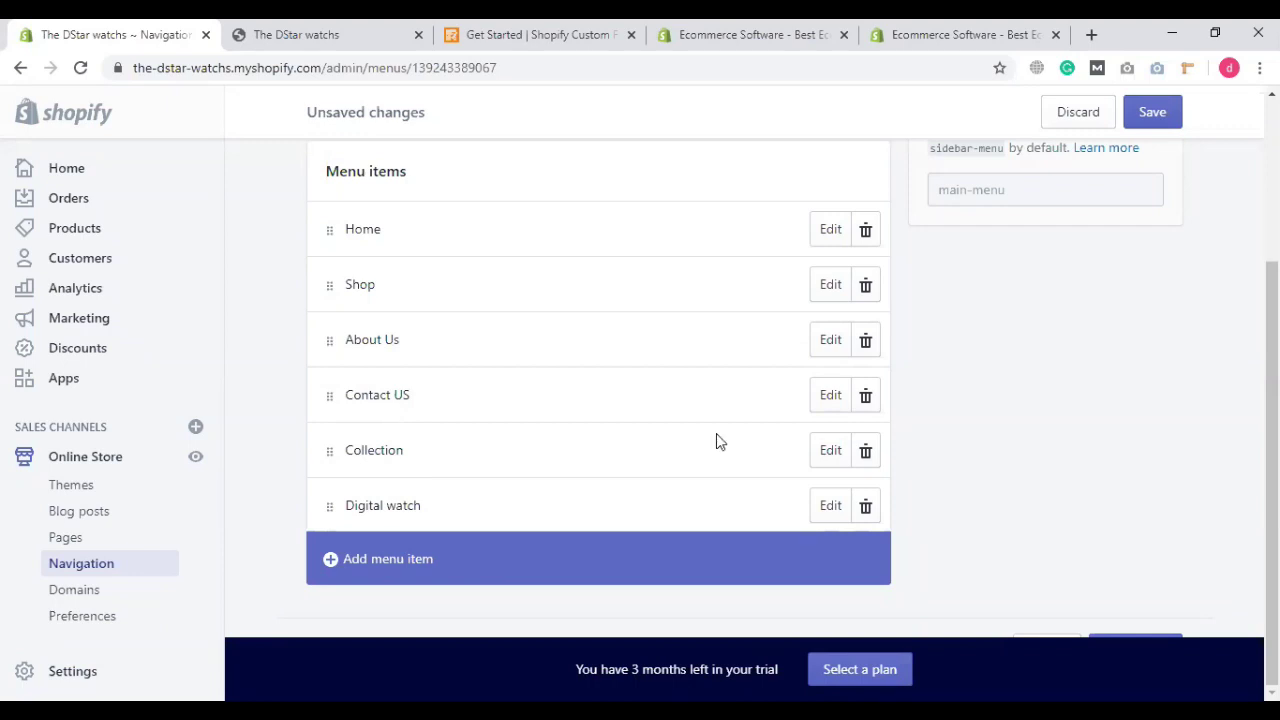
pyautogui.click(826, 458)
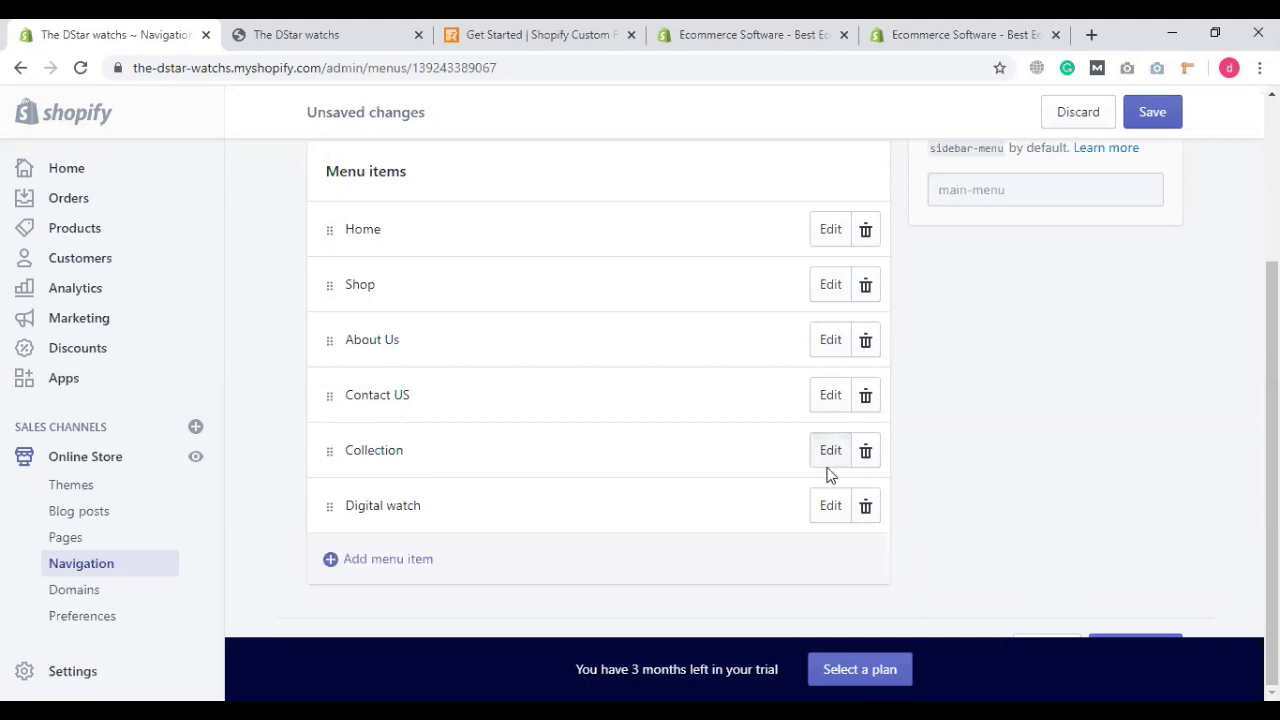
pyautogui.doubleClick(481, 397)
pyautogui.click(478, 465)
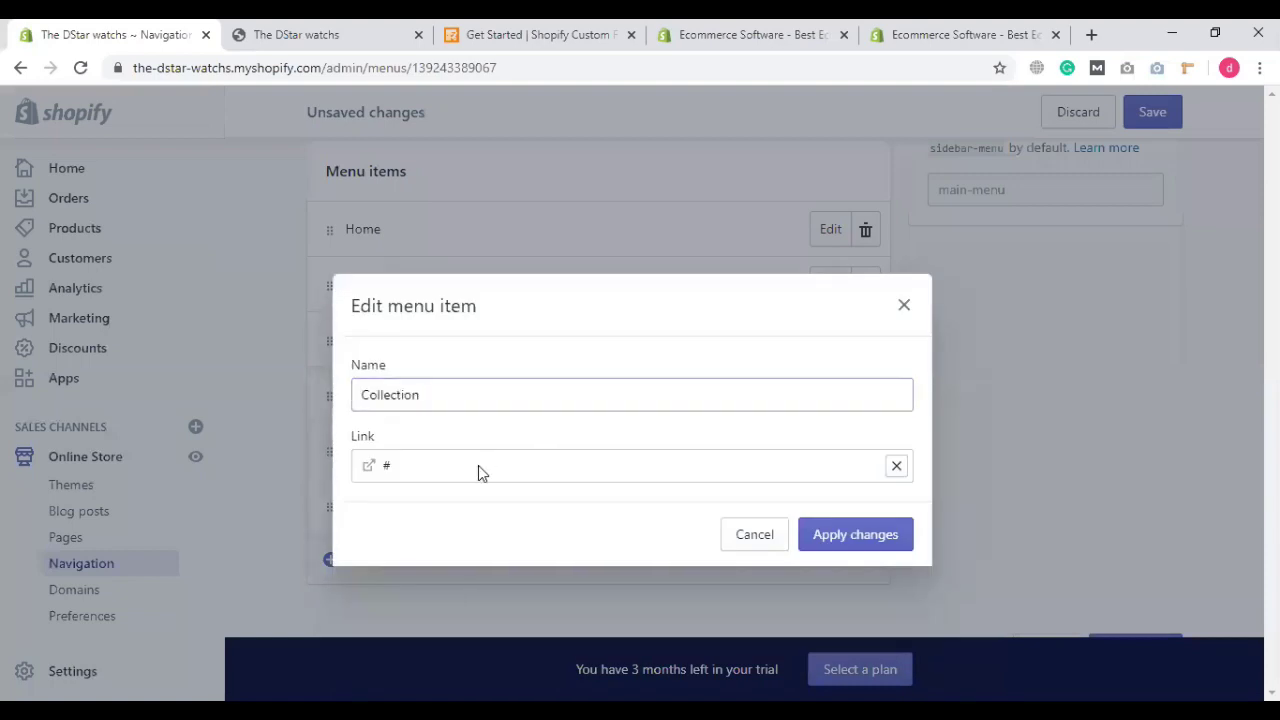
pyautogui.click(903, 305)
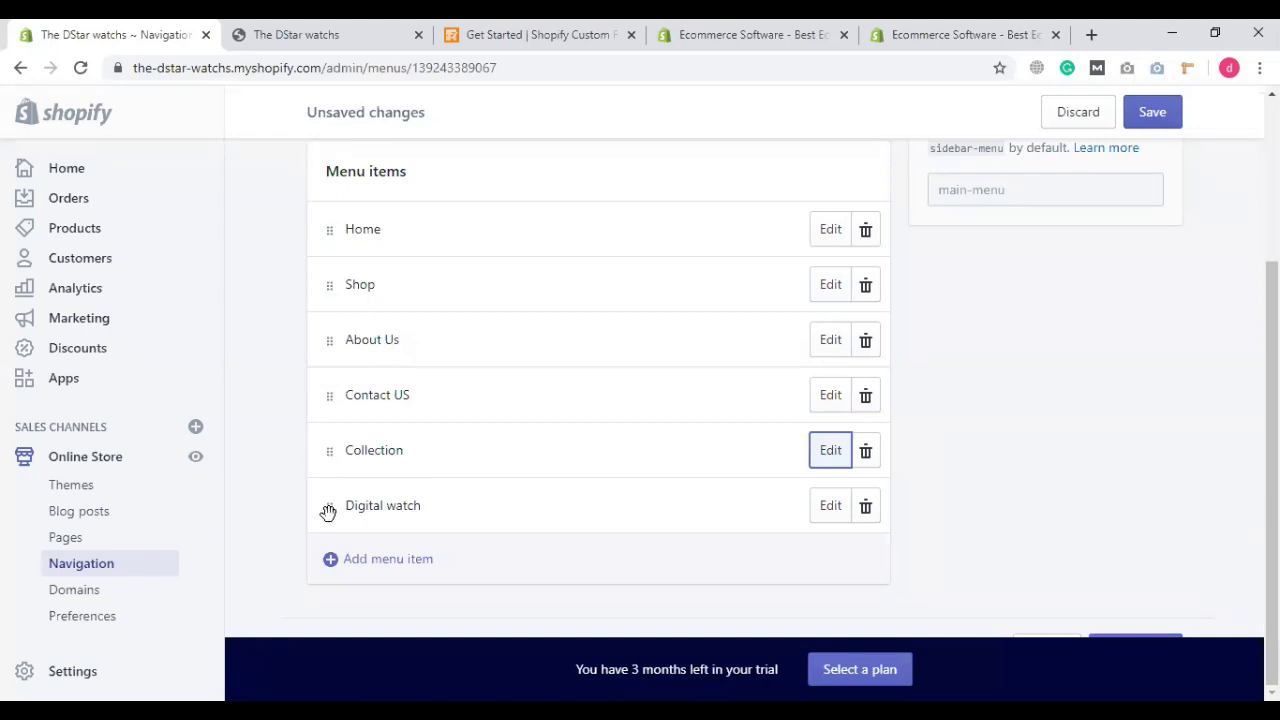
# Step: Nest the Digital watch item under Collection as a submenu item, and check it by collapsing and expanding Collection
pyautogui.moveTo(328, 511); pyautogui.dragTo(360, 512)
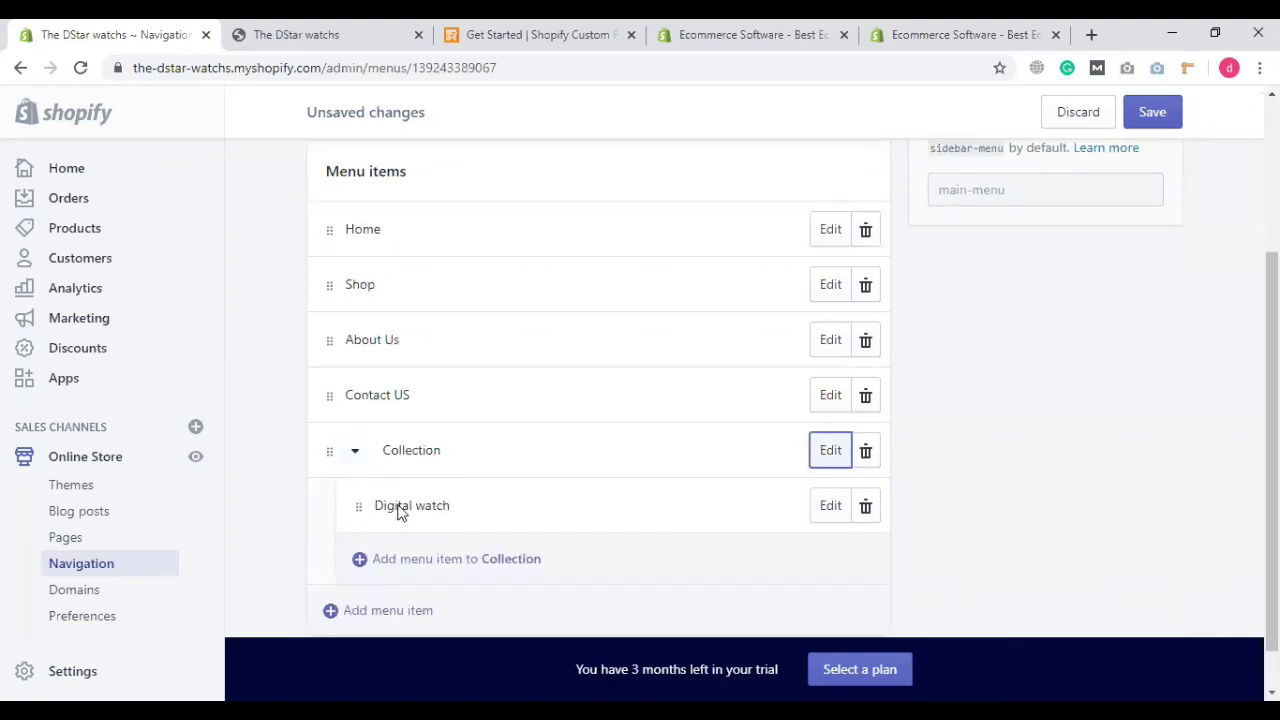
pyautogui.click(353, 457)
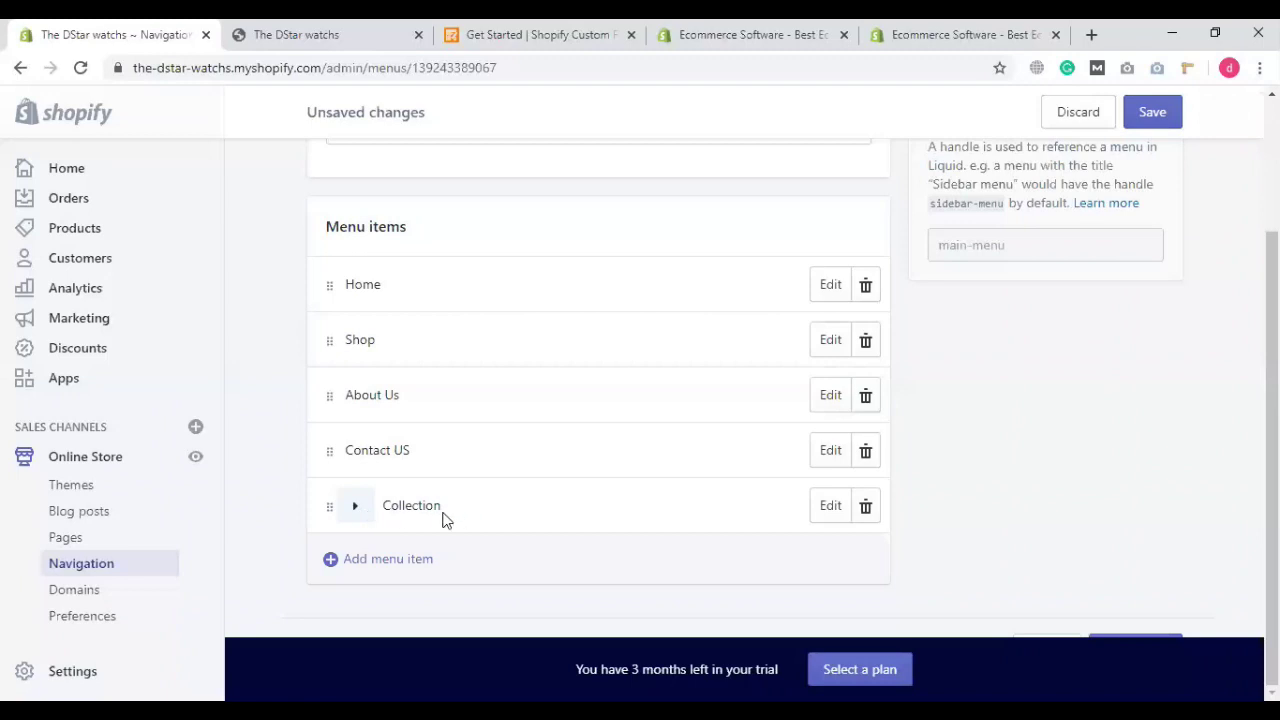
pyautogui.click(354, 507)
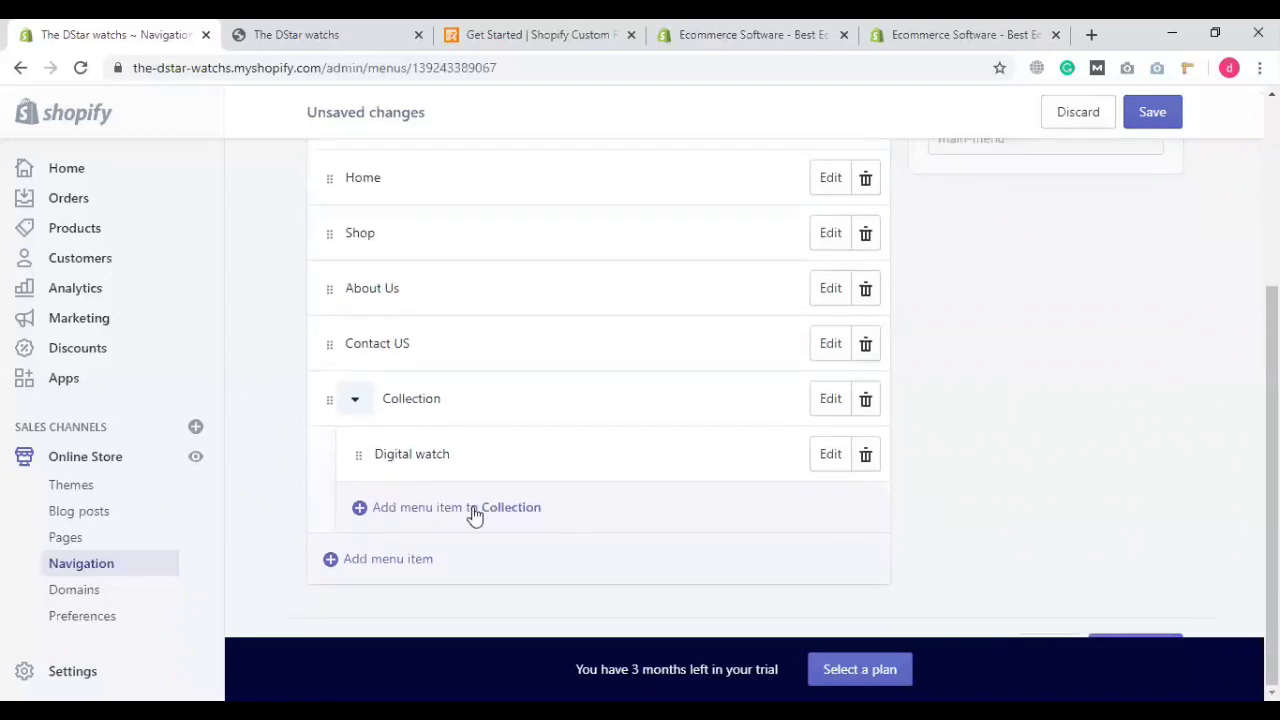
# Step: Add a Smart Watch submenu item under Collection, linked to the Smart Watch collection
pyautogui.click(510, 510)
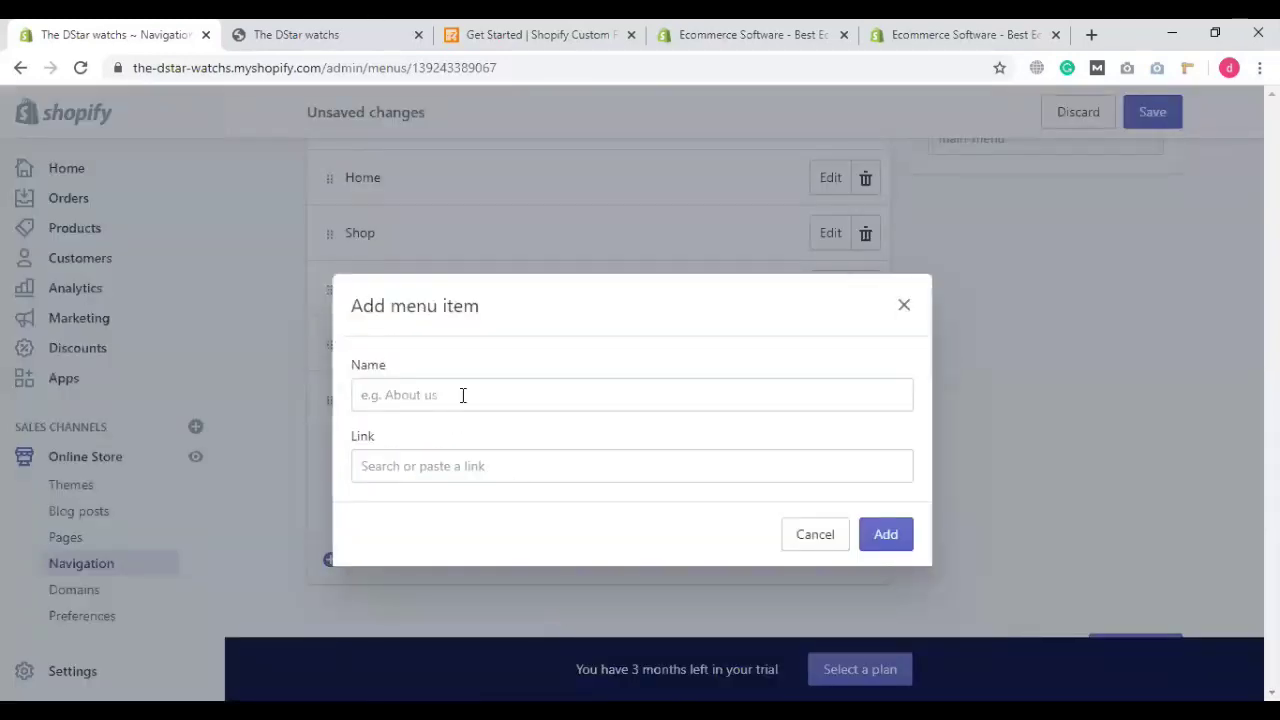
pyautogui.click(431, 465)
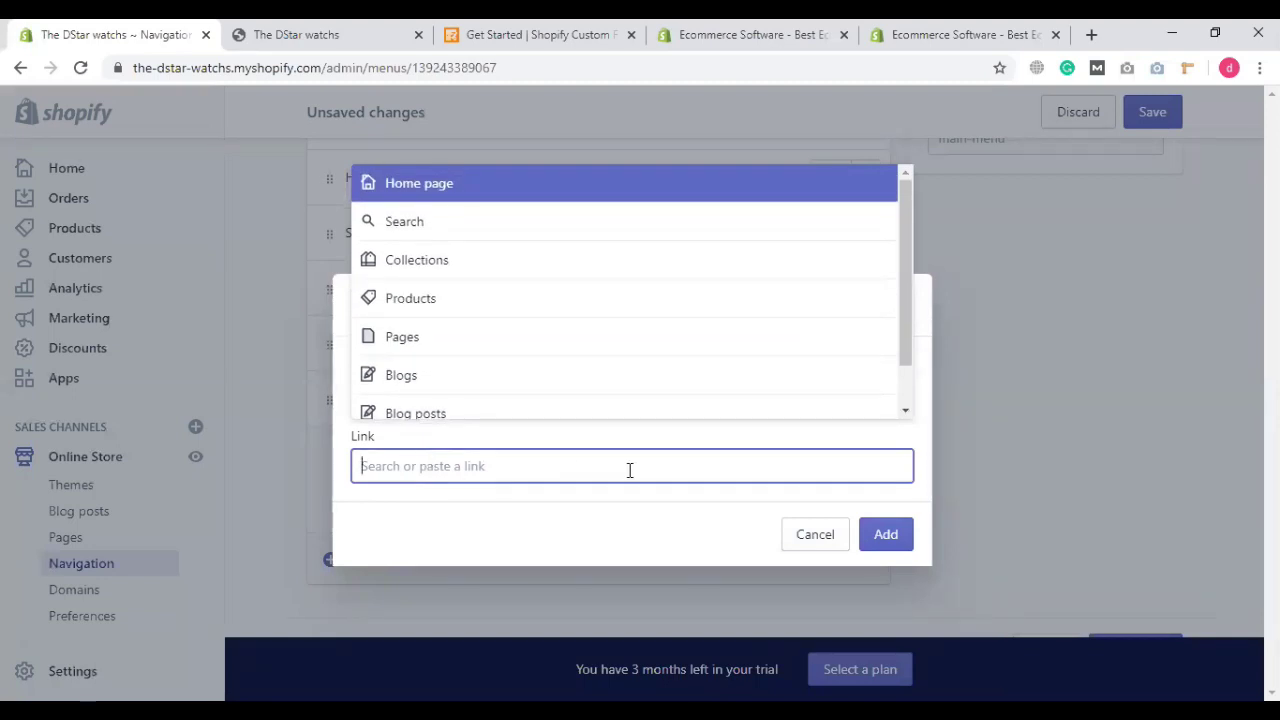
pyautogui.write('sm')
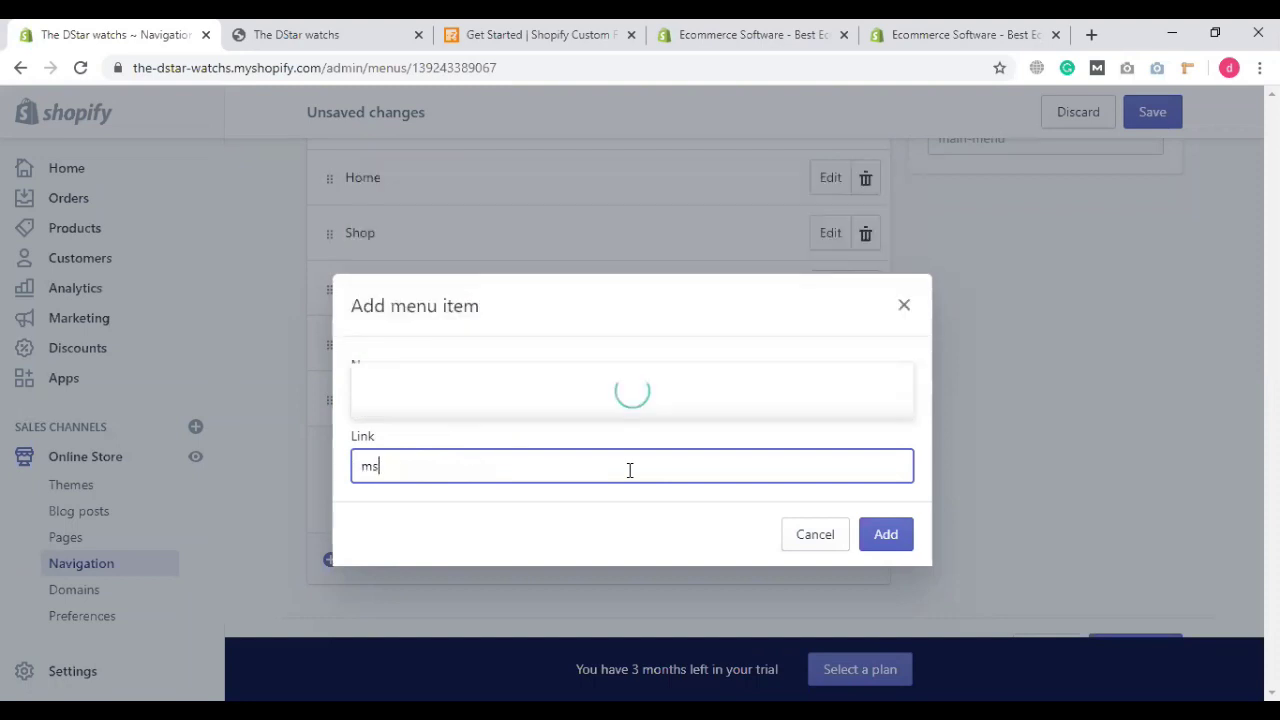
pyautogui.press('BackSpace')
pyautogui.press('BackSpace')
pyautogui.write('smart')
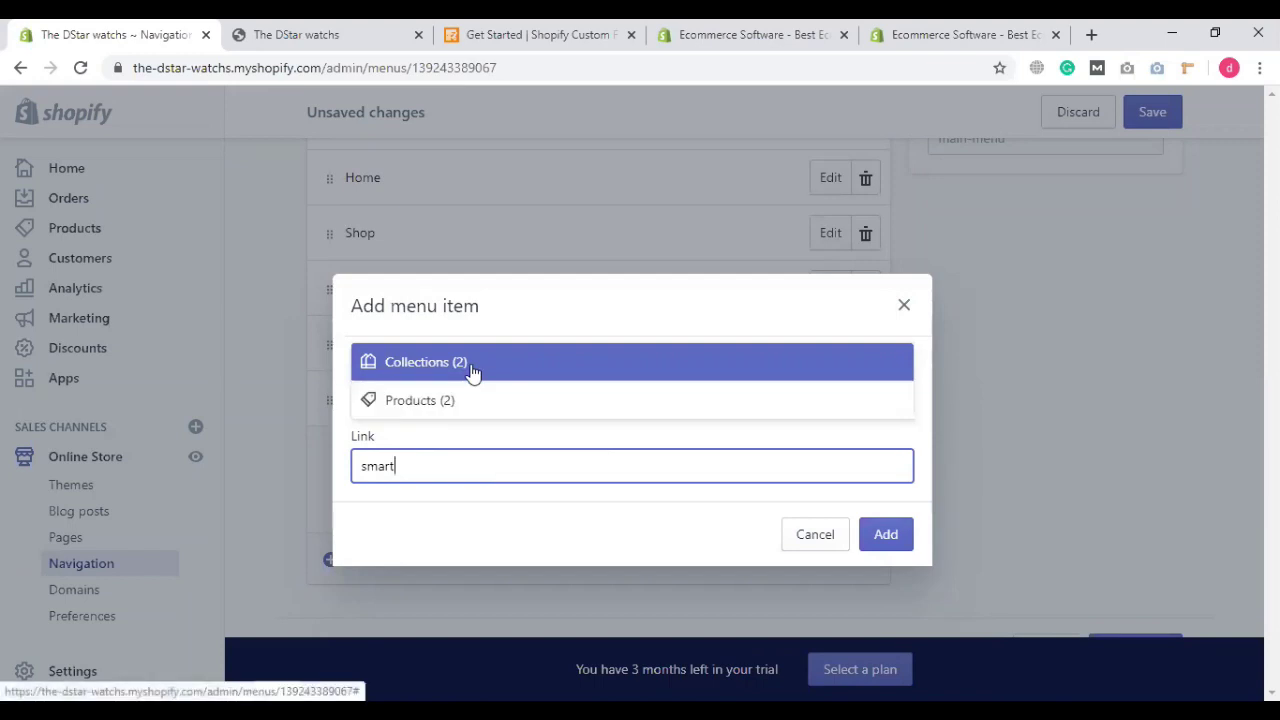
pyautogui.click(473, 364)
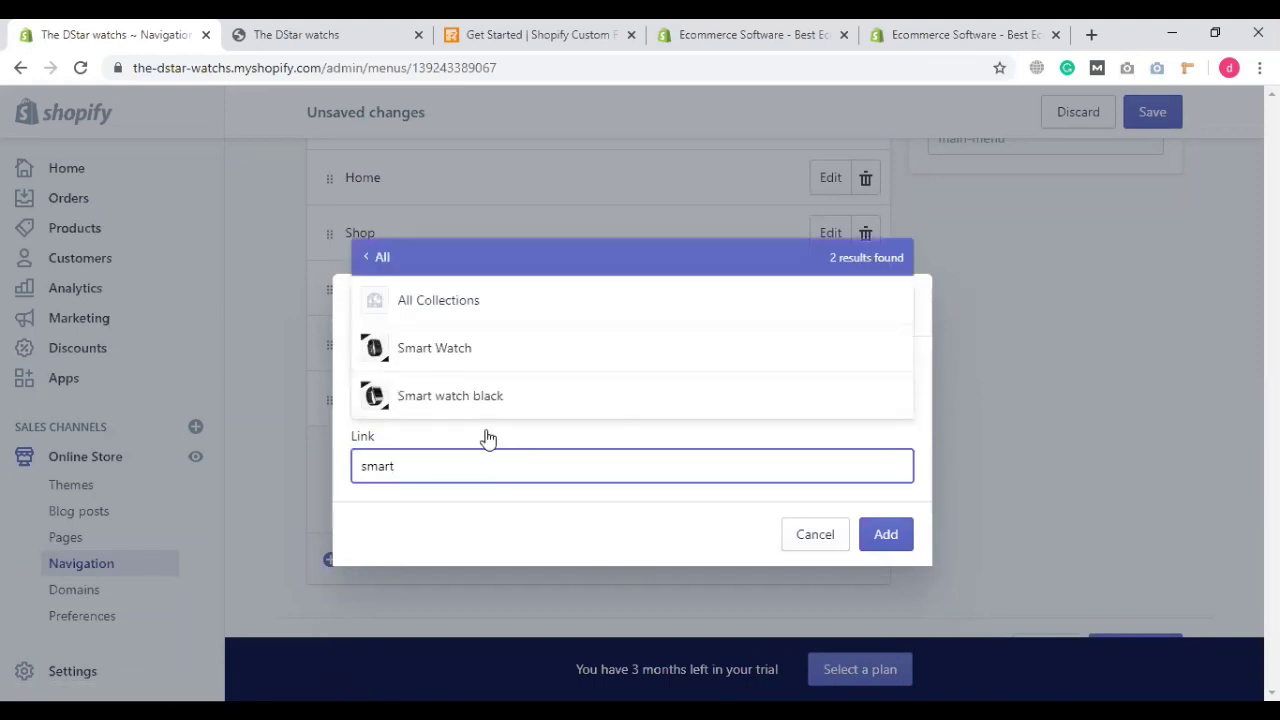
pyautogui.click(484, 364)
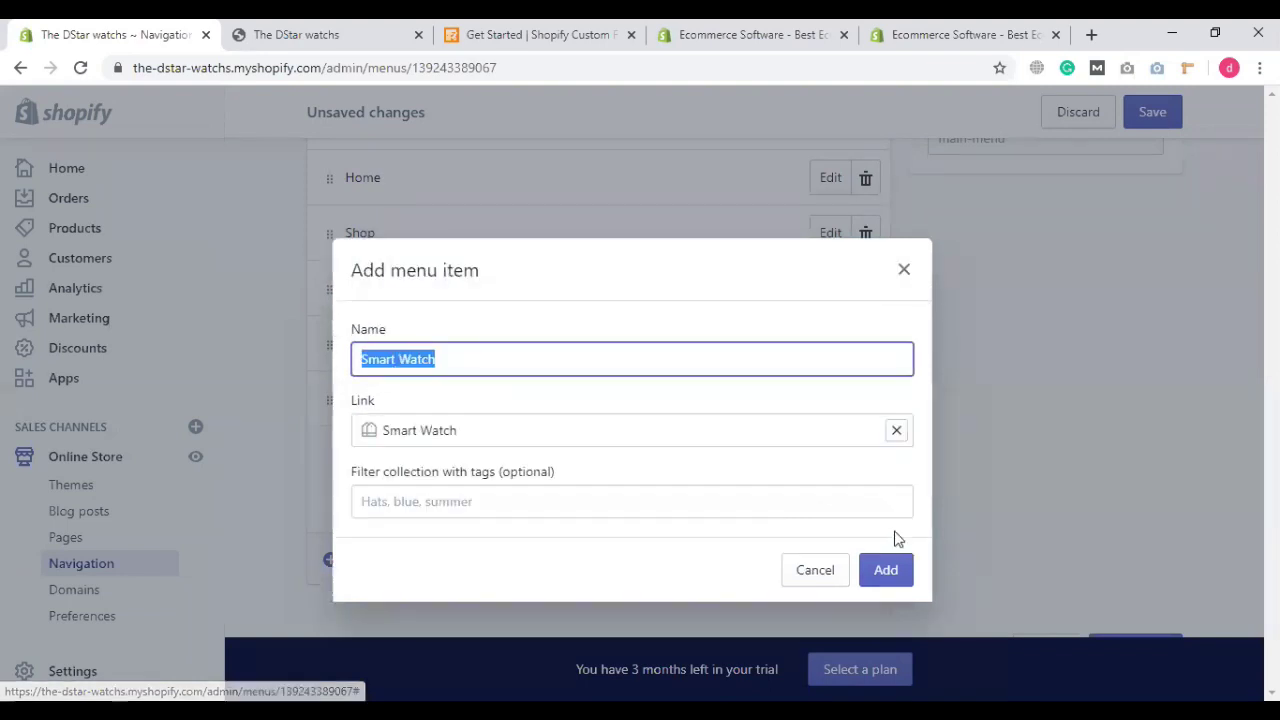
pyautogui.click(889, 572)
# Step: Add a Smart watch black submenu item under Collection, linked to the Smart watch black collection
pyautogui.scroll(-1, 500, 560)
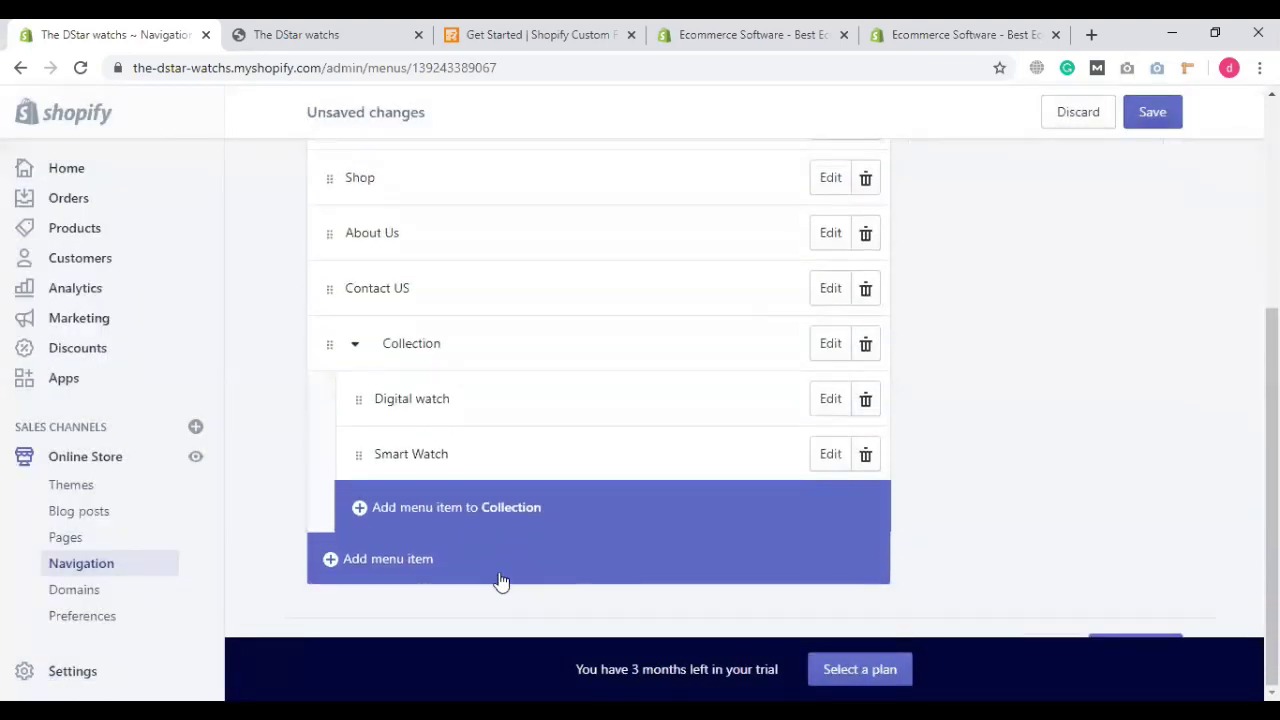
pyautogui.click(474, 510)
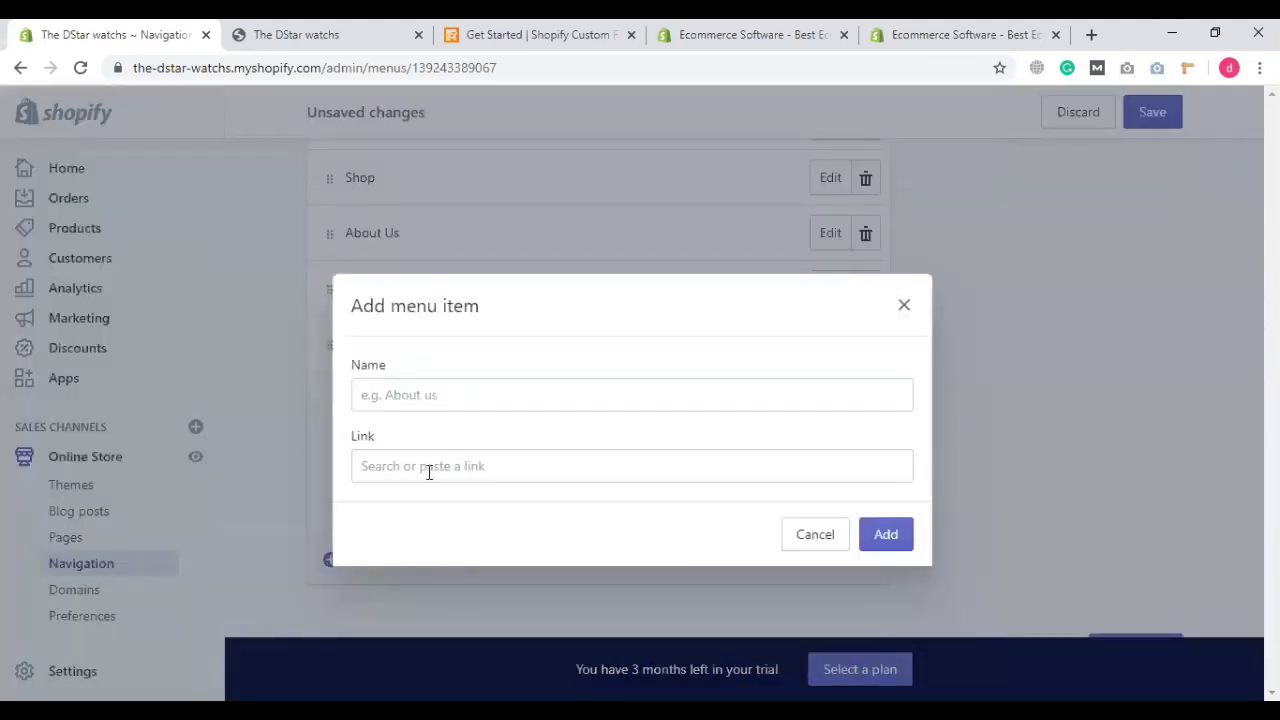
pyautogui.click(429, 467)
pyautogui.write('smart')
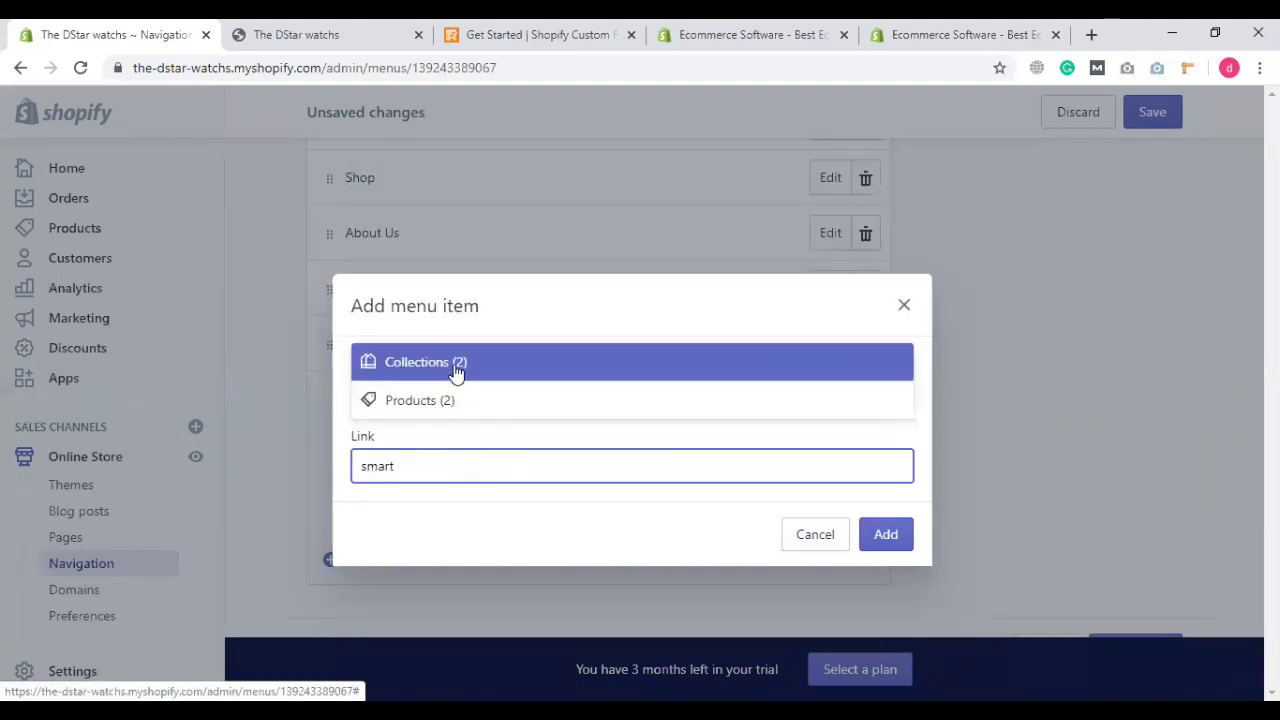
pyautogui.click(457, 374)
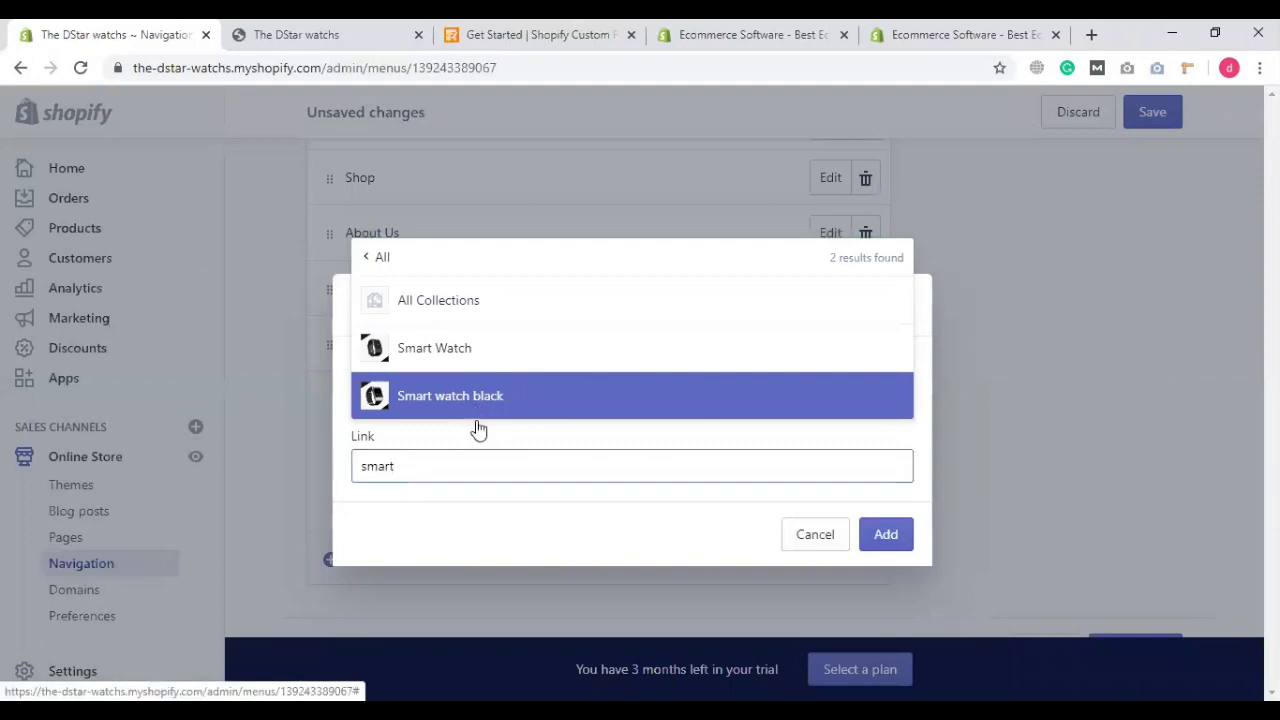
pyautogui.click(474, 411)
pyautogui.click(889, 575)
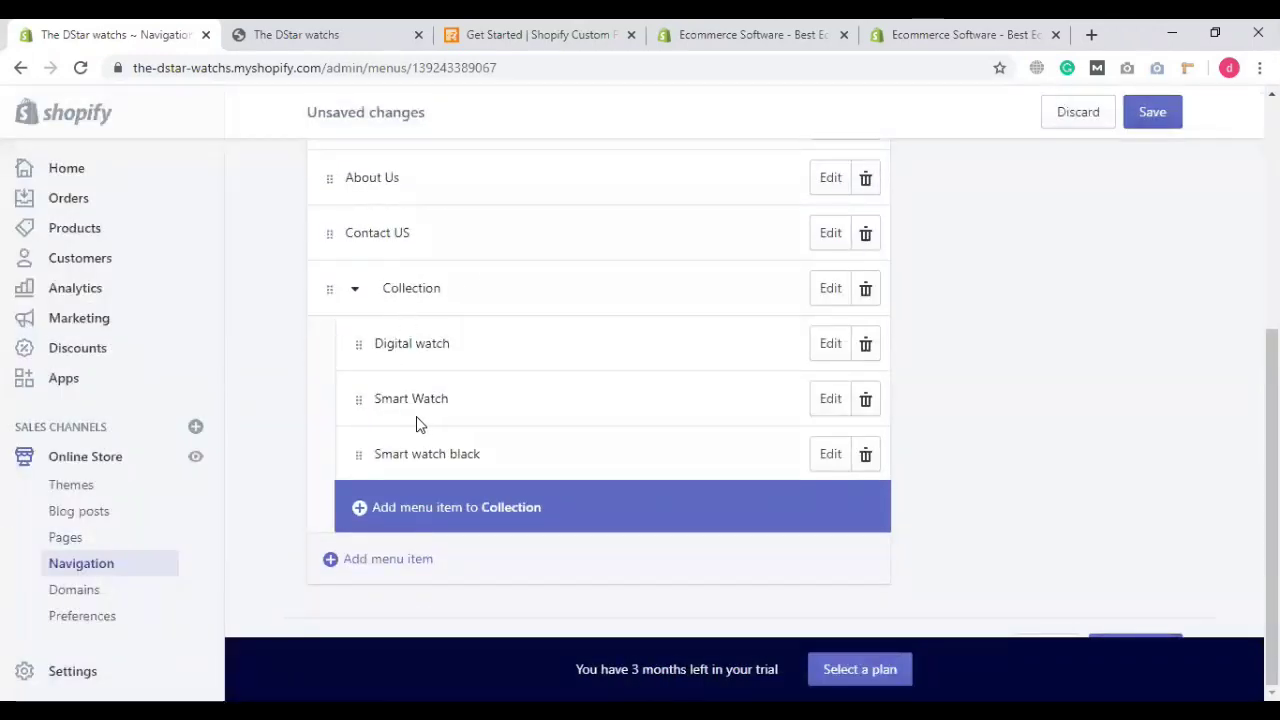
# Step: Save the main menu with the Collection submenu collapsed, and reload the storefront home page to load the updated navigation
pyautogui.click(353, 287)
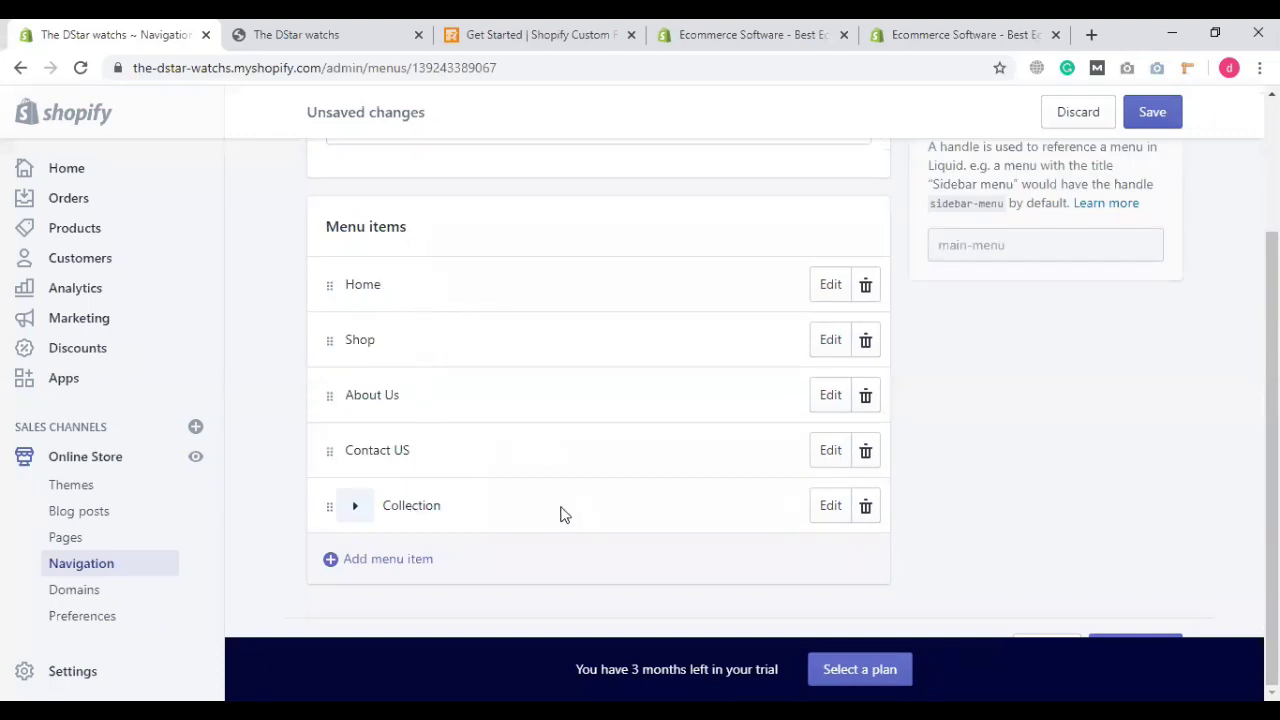
pyautogui.click(1152, 115)
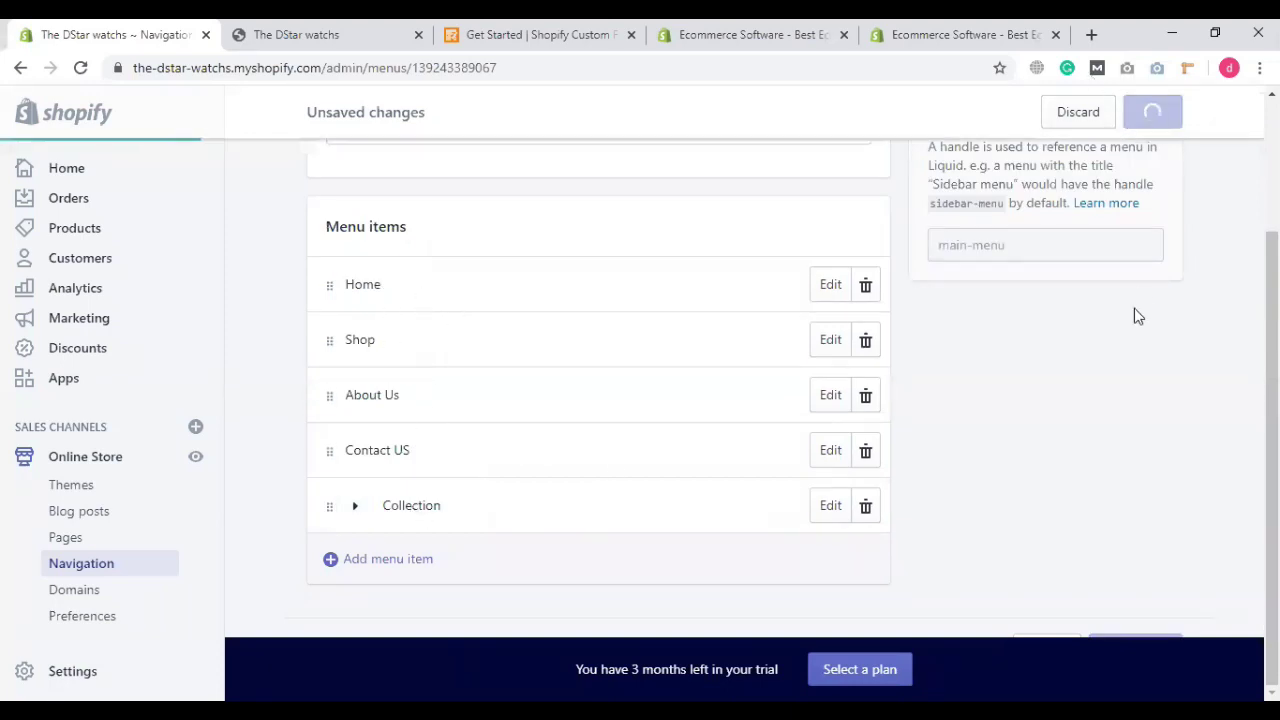
pyautogui.click(323, 33)
pyautogui.click(82, 67)
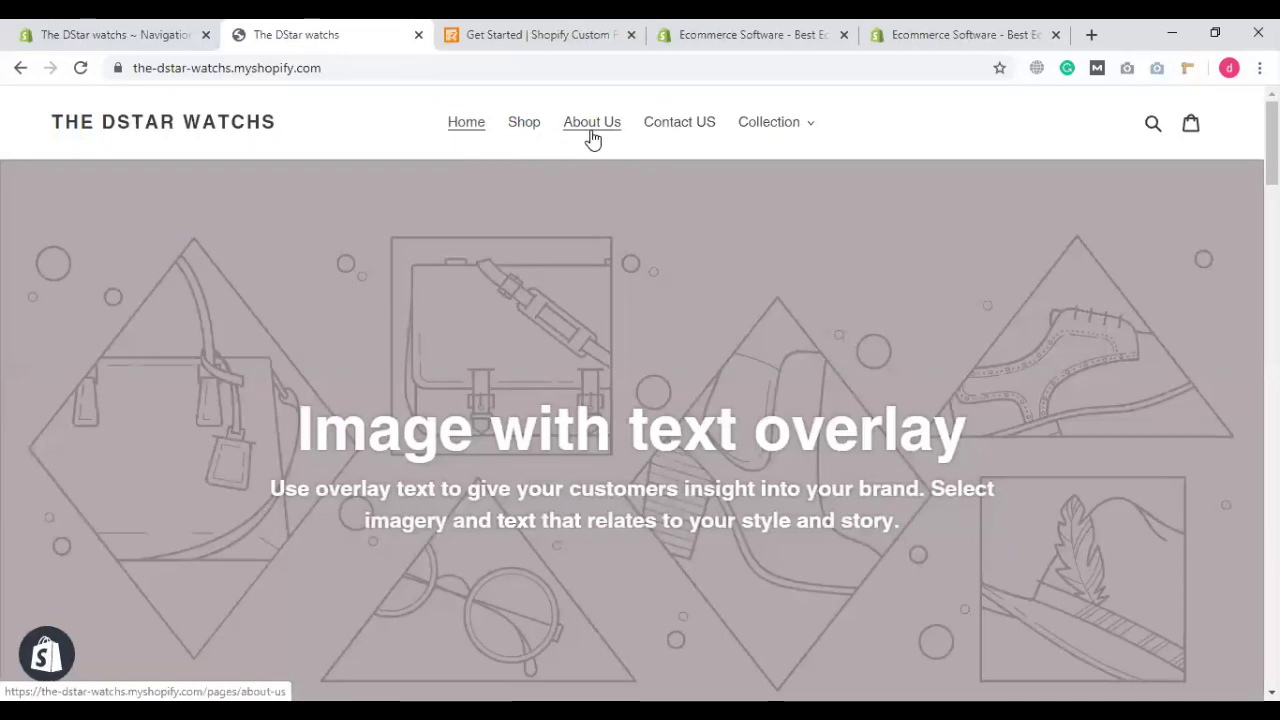
# Step: Open the storefront's Contact US page from the main menu and look over its contact form
pyautogui.click(677, 124)
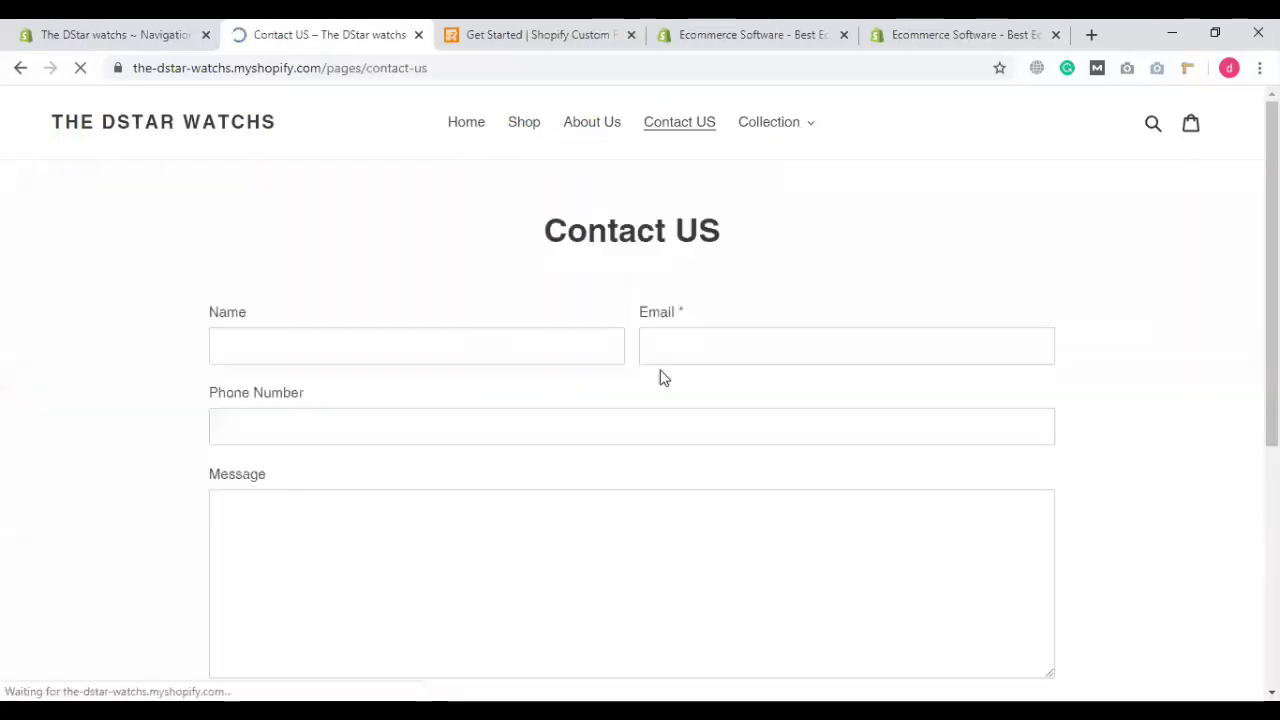
pyautogui.scroll(-3, 663, 377)
pyautogui.scroll(3, 663, 377)
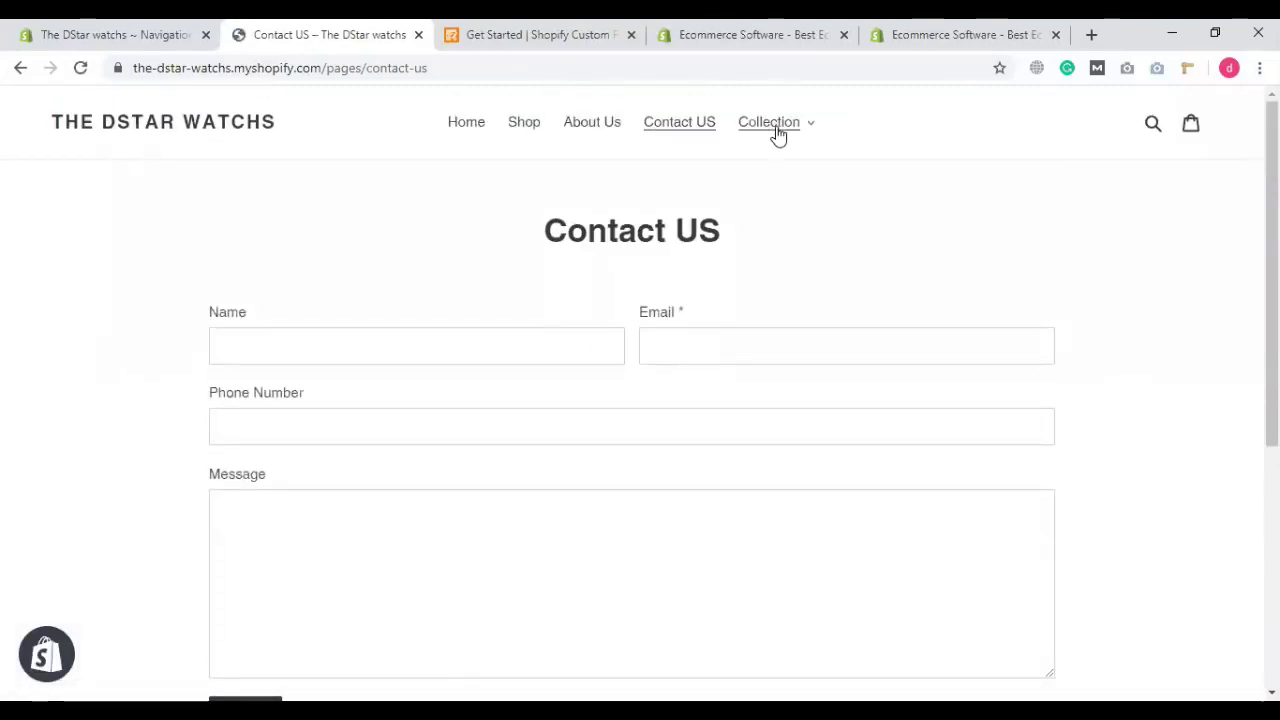
# Step: Open Digital watch from the storefront's Collection dropdown and look over the collection page
pyautogui.click(800, 125)
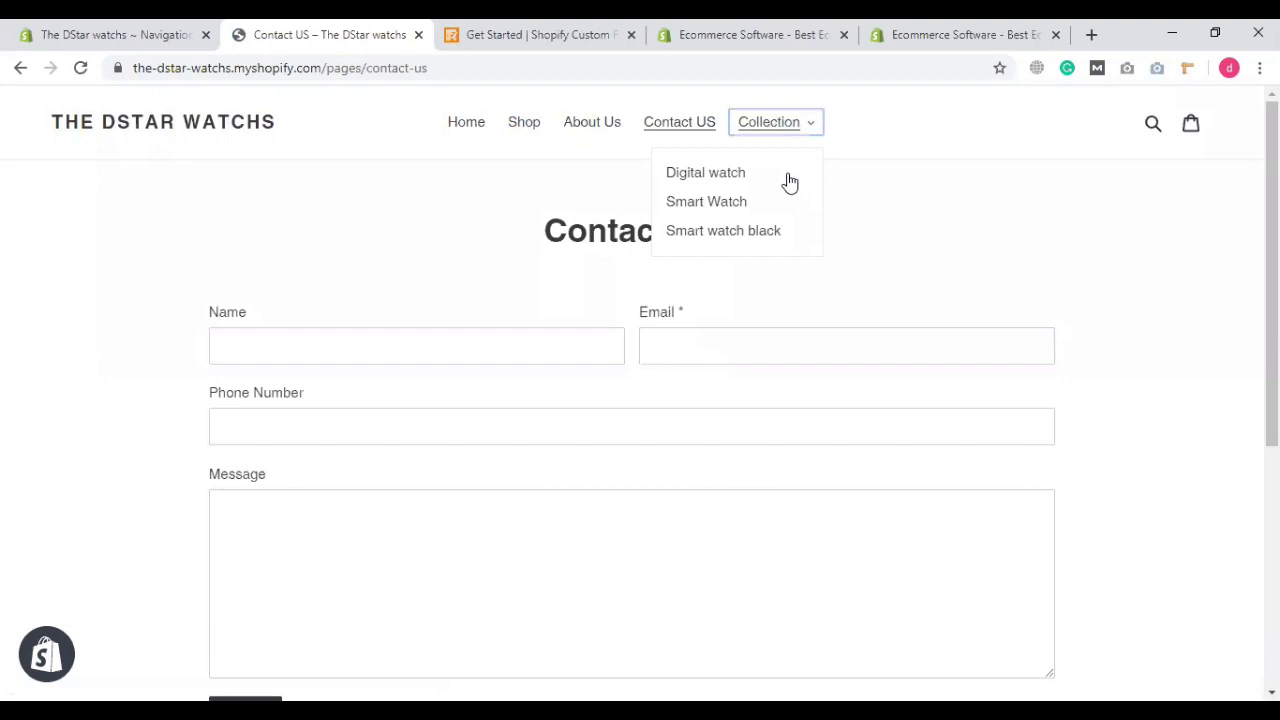
pyautogui.click(718, 176)
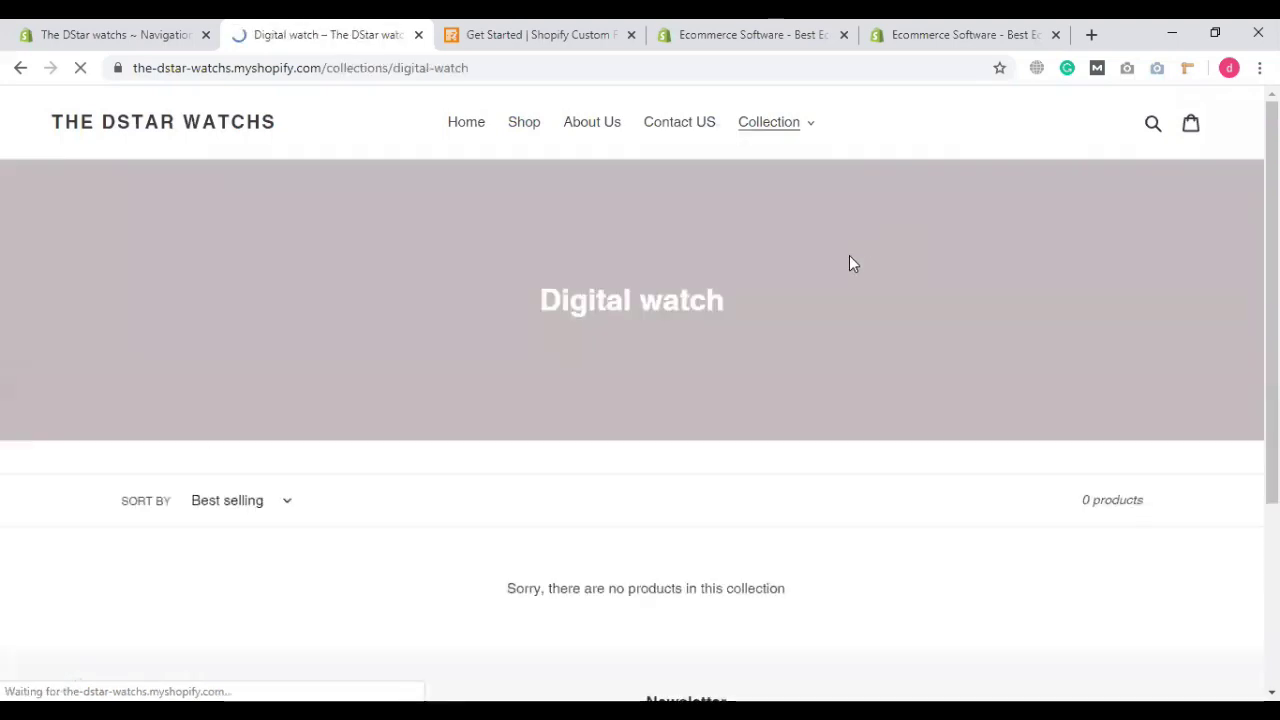
pyautogui.scroll(-3, 545, 464)
pyautogui.scroll(3, 343, 410)
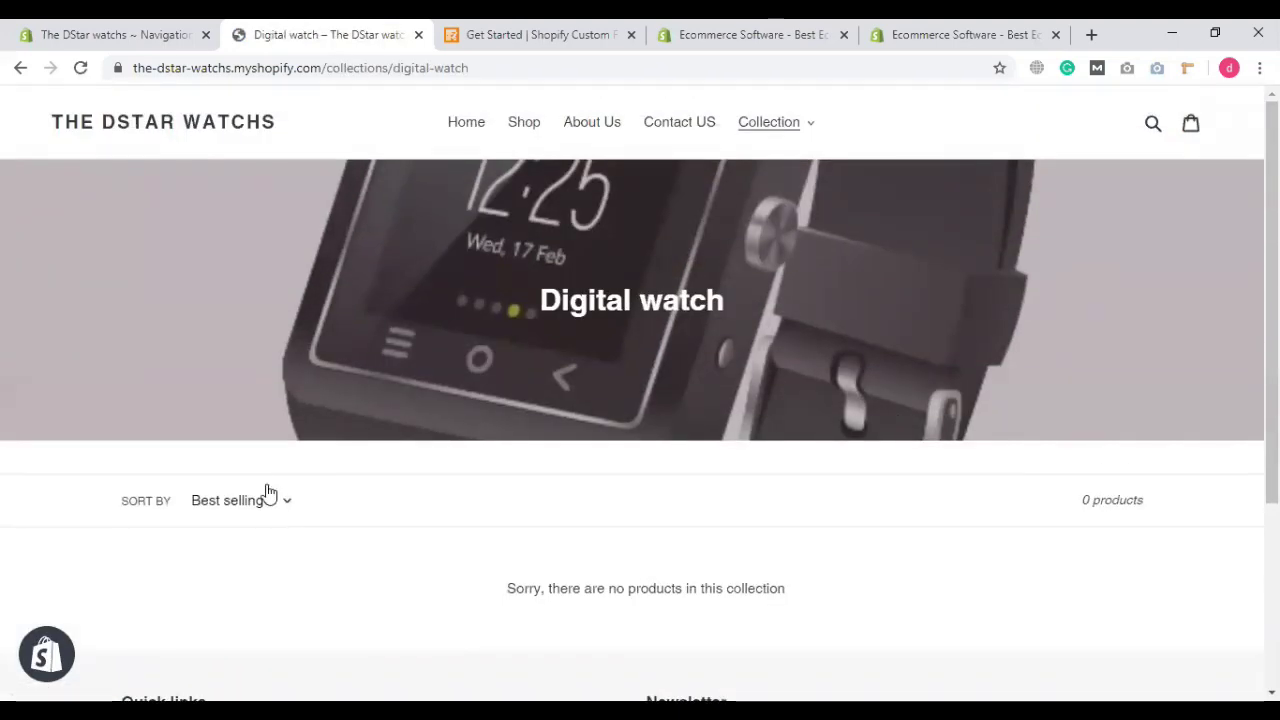
# Step: Open Smart Watch from the storefront's Collection dropdown and examine the products on the collection page
pyautogui.click(804, 128)
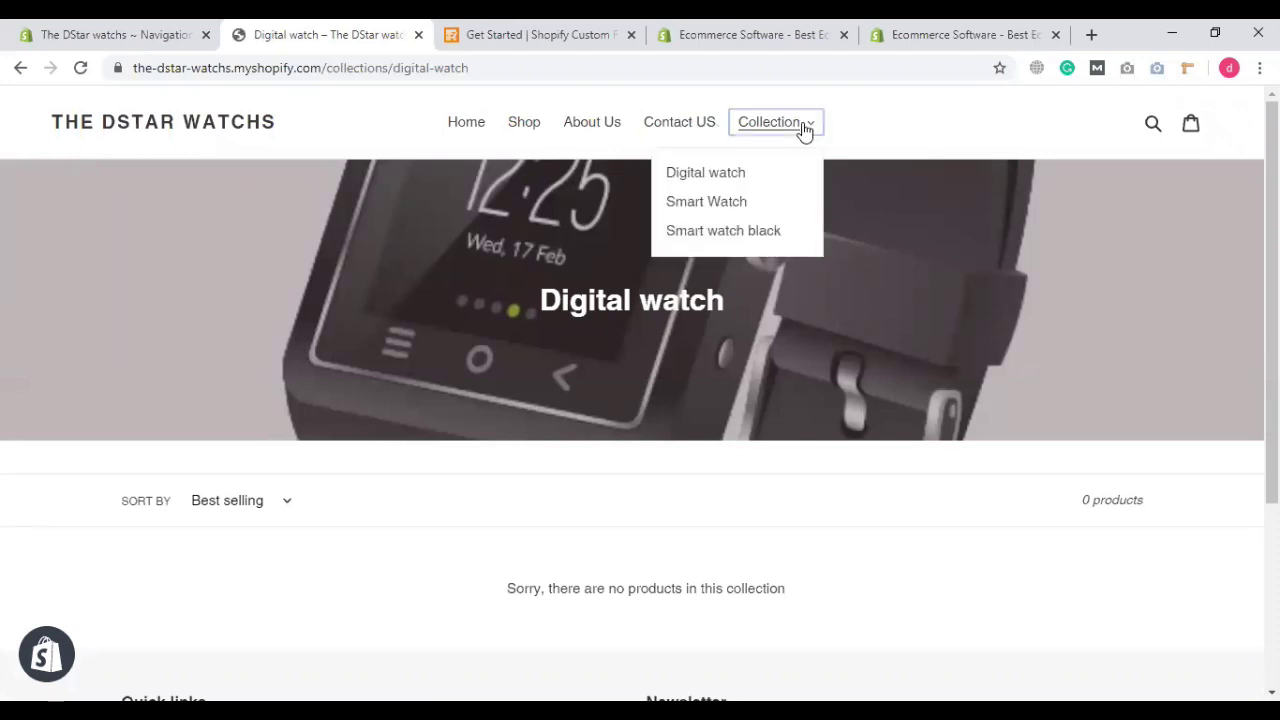
pyautogui.click(718, 205)
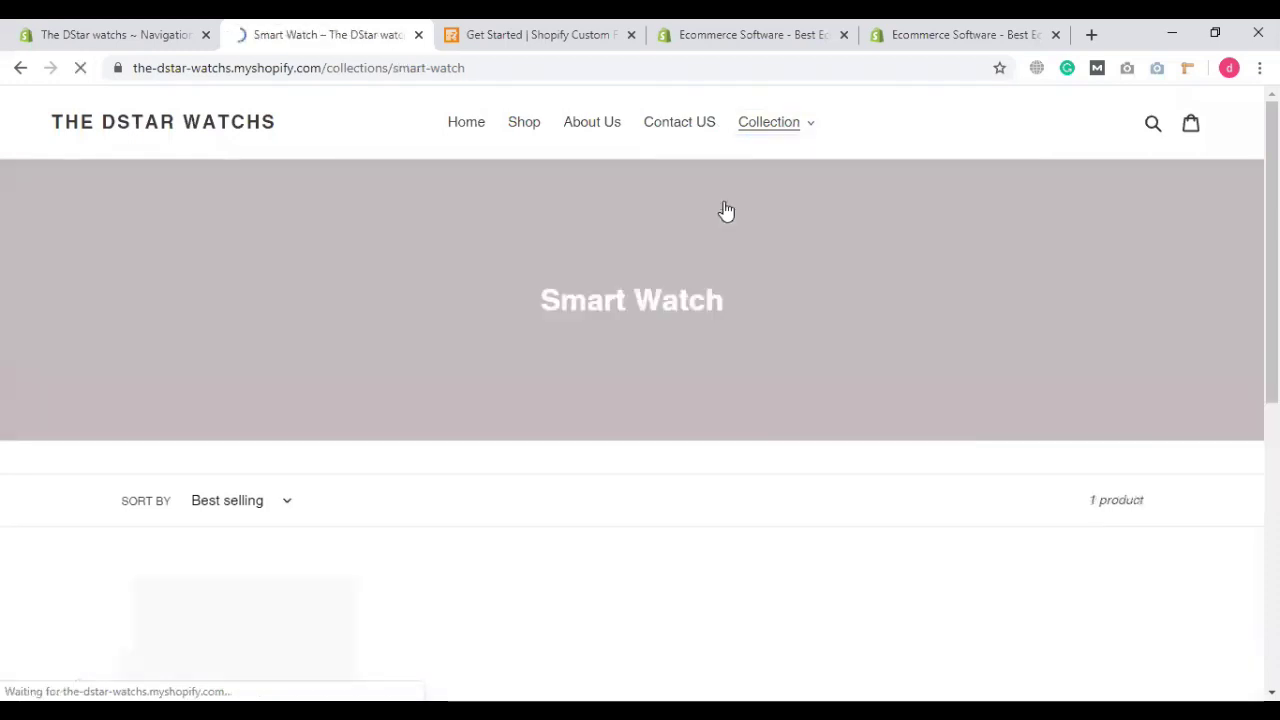
pyautogui.scroll(-5, 726, 211)
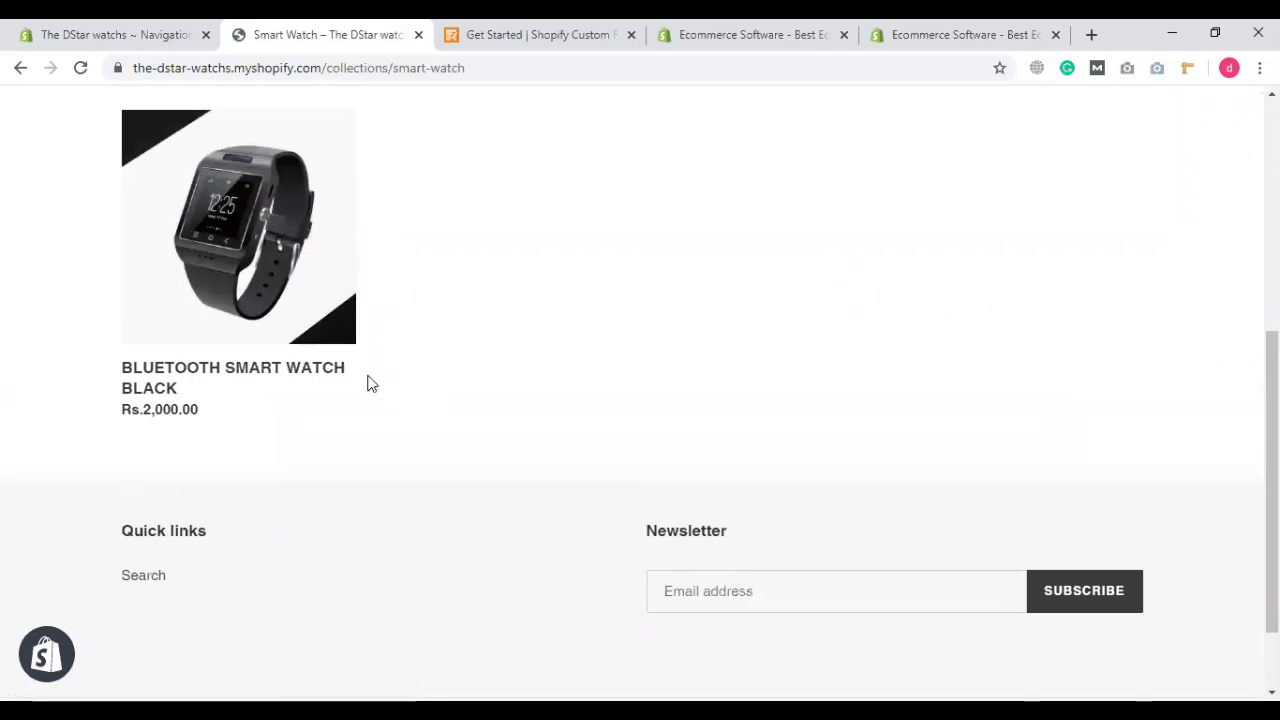
pyautogui.scroll(5, 368, 383)
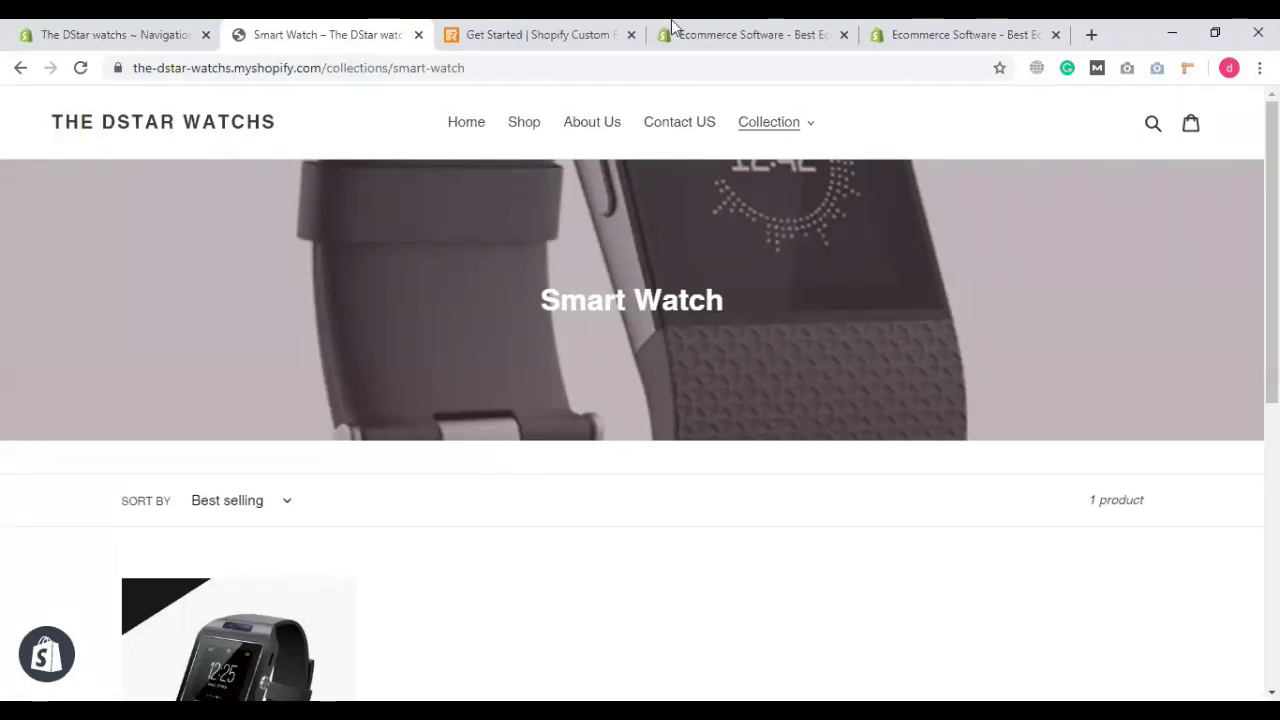
pyautogui.click(808, 128)
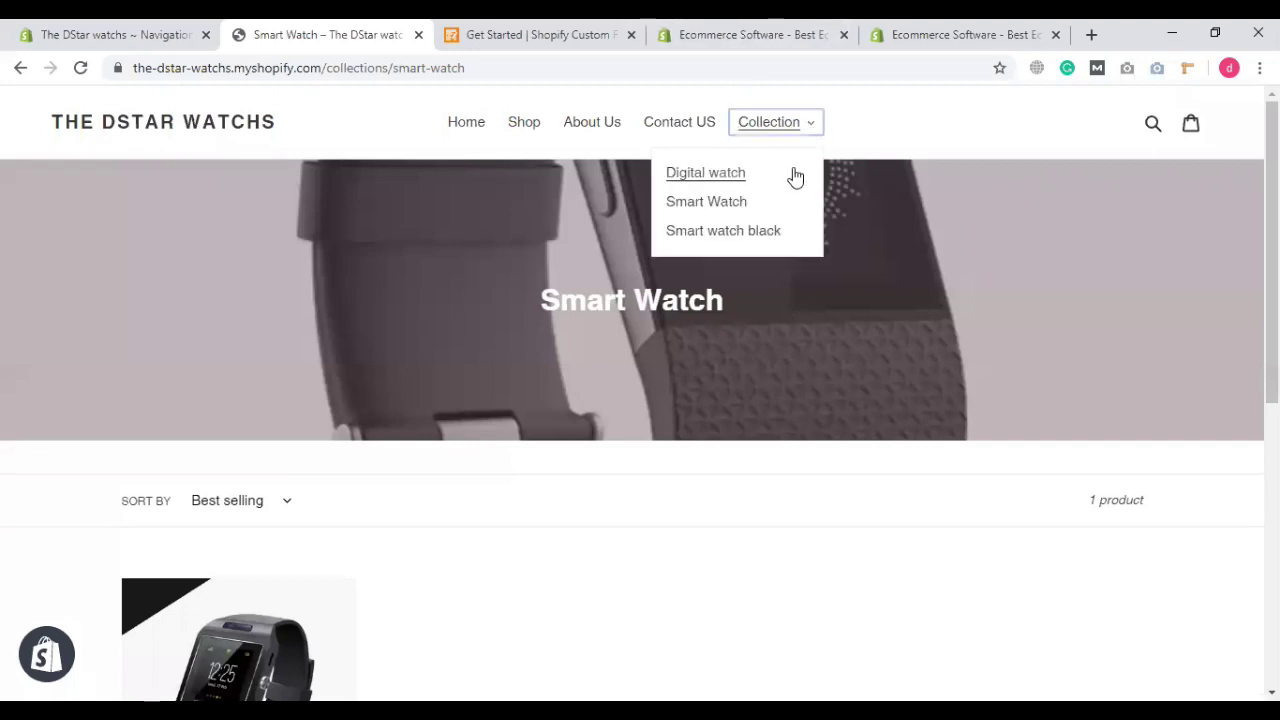
pyautogui.click(877, 135)
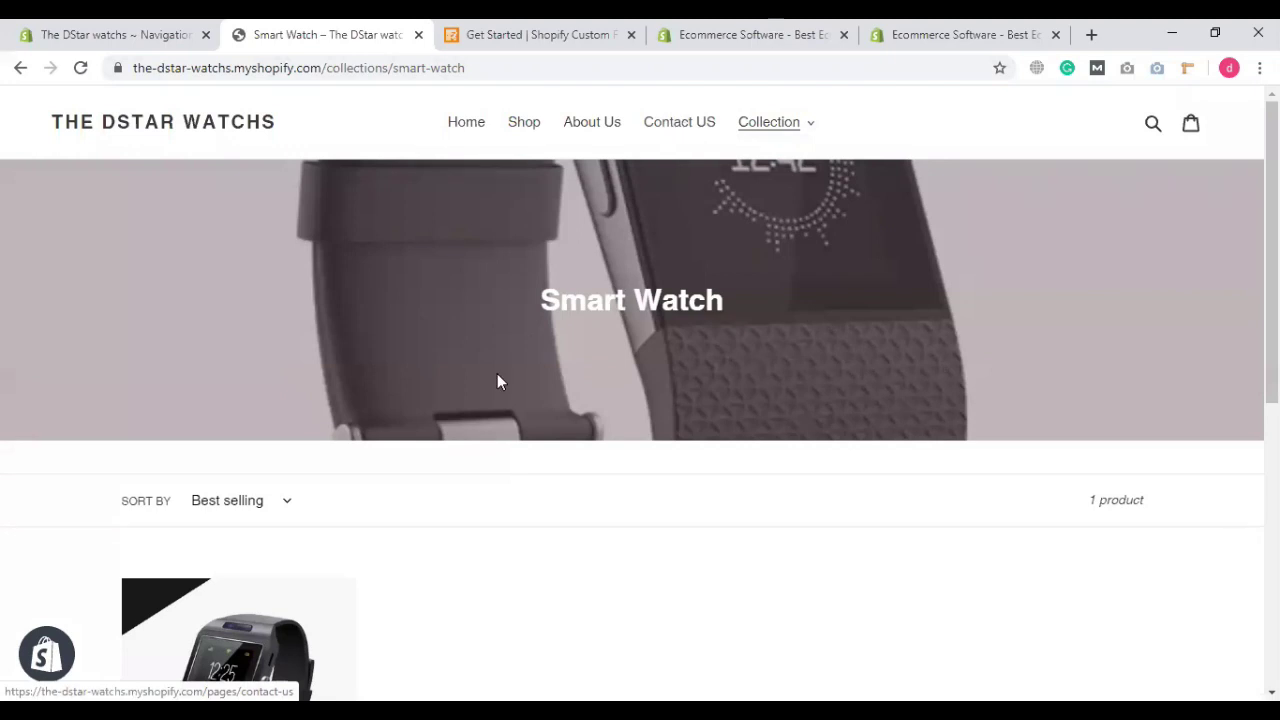
pyautogui.scroll(-3, 580, 345)
pyautogui.scroll(3, 660, 312)
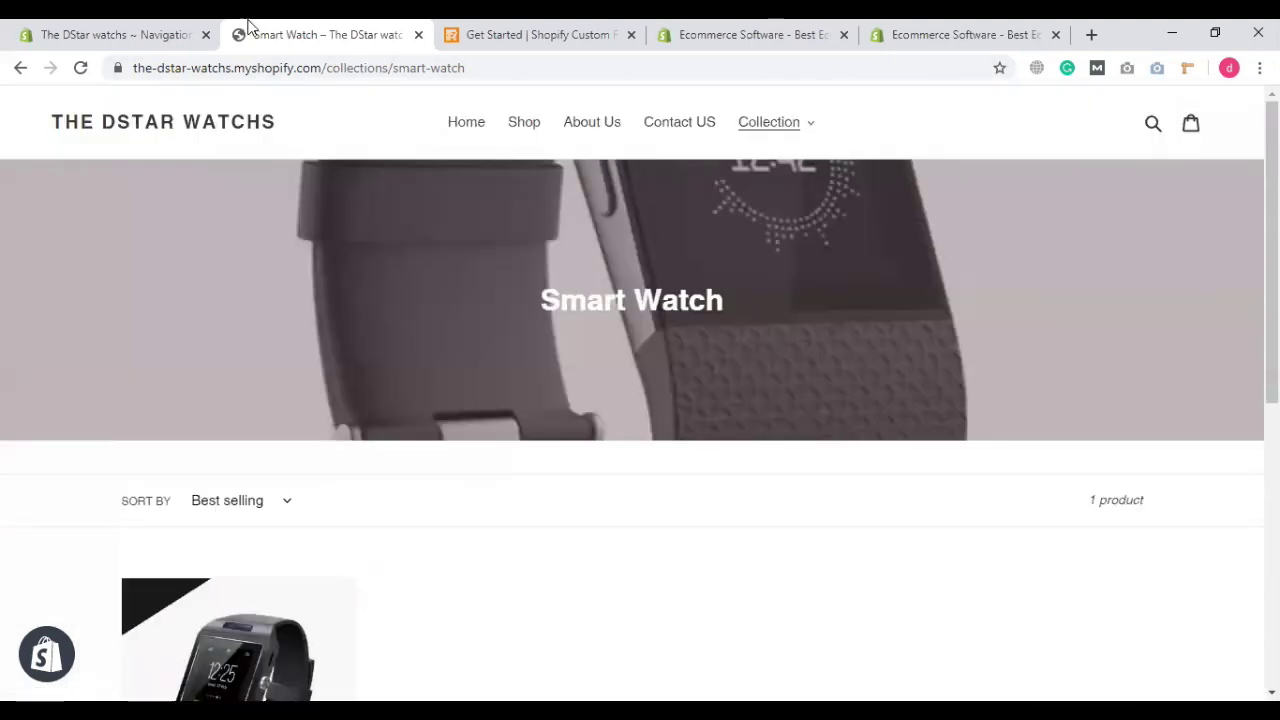
# Step: Open Smart watch black from the storefront's Collection dropdown, look over its page and check the dropdown entries again
pyautogui.click(806, 128)
pyautogui.click(745, 238)
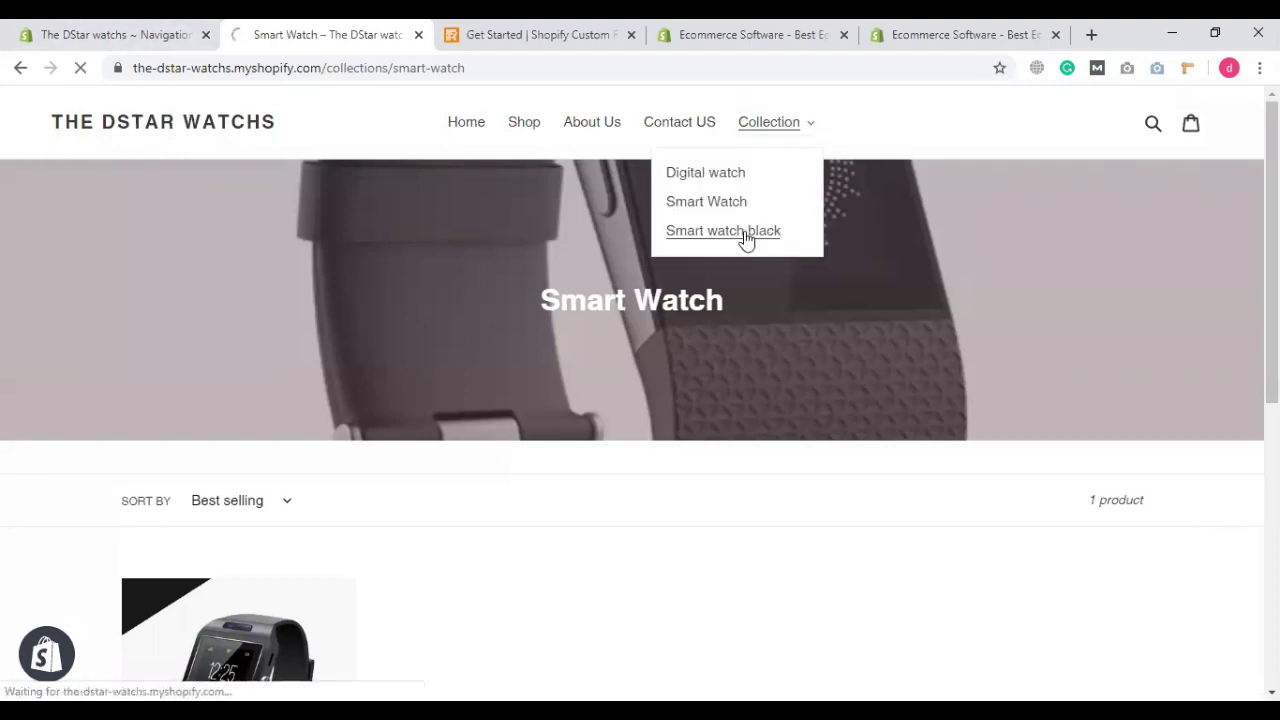
pyautogui.scroll(-3, 365, 470)
pyautogui.scroll(3, 543, 351)
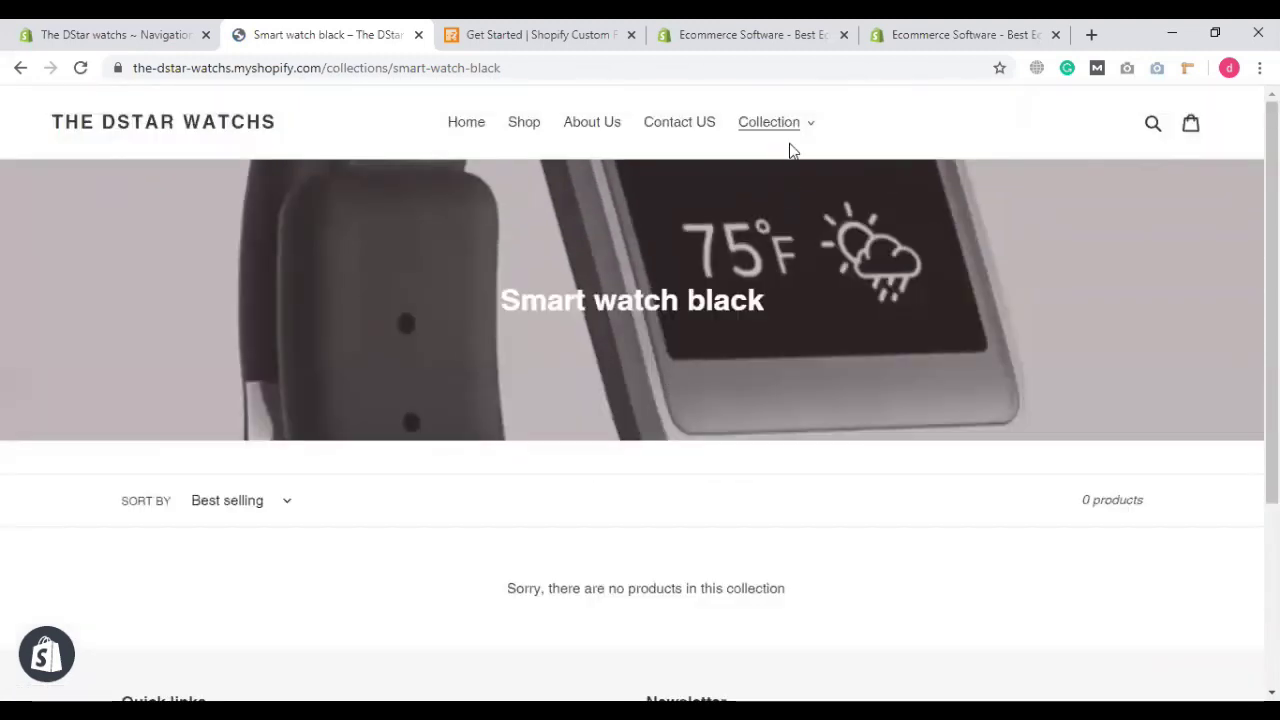
pyautogui.click(786, 124)
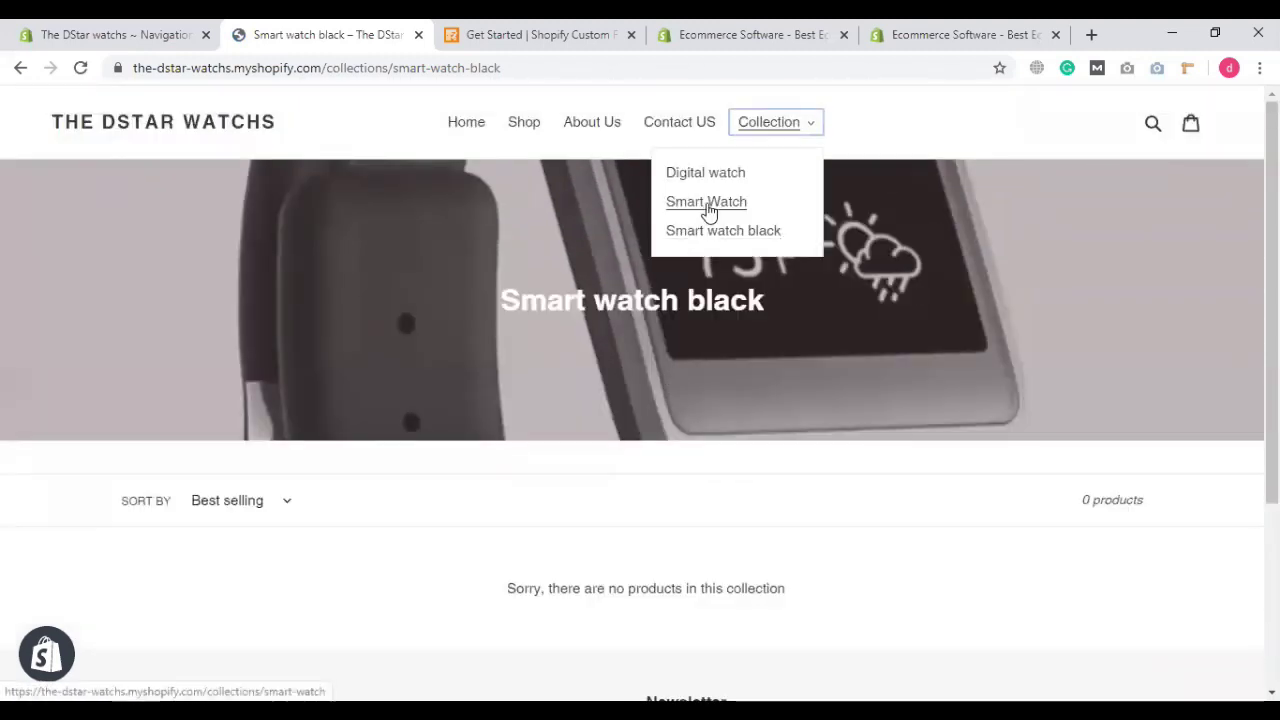
pyautogui.click(619, 348)
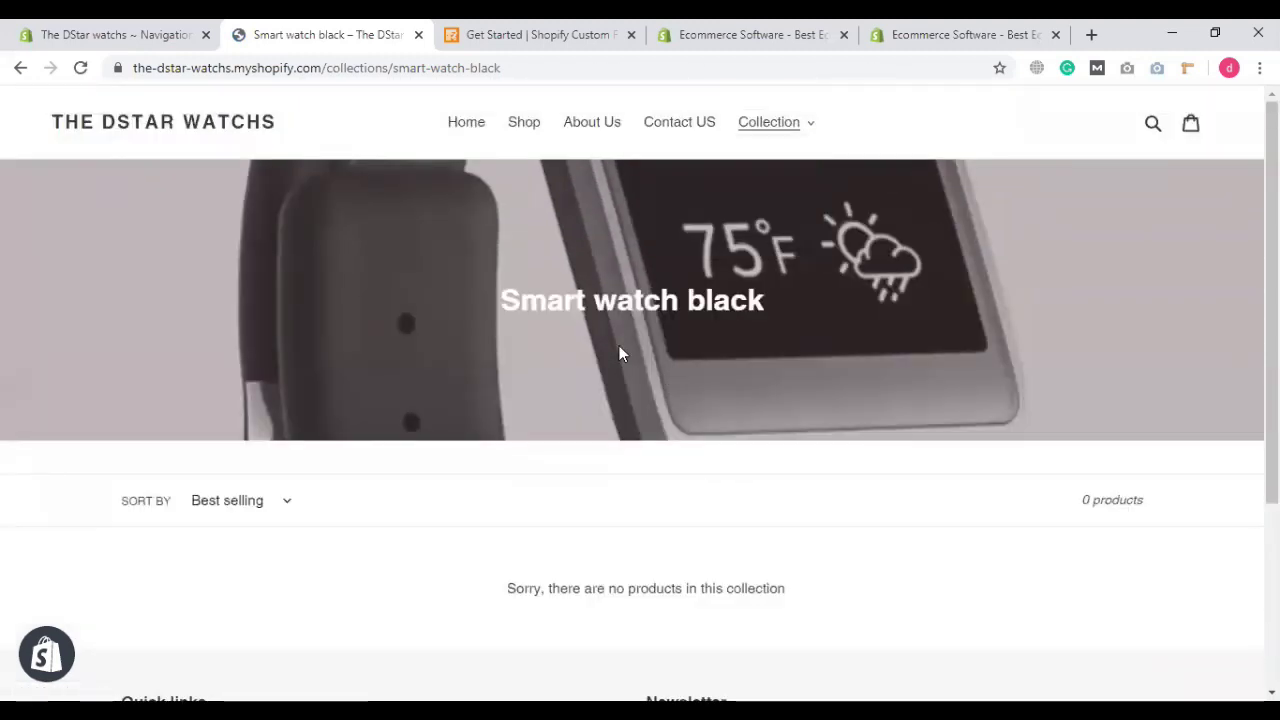
# Step: Open the storefront's Shop page and filter its products by the "smart wacth" tag
pyautogui.click(526, 126)
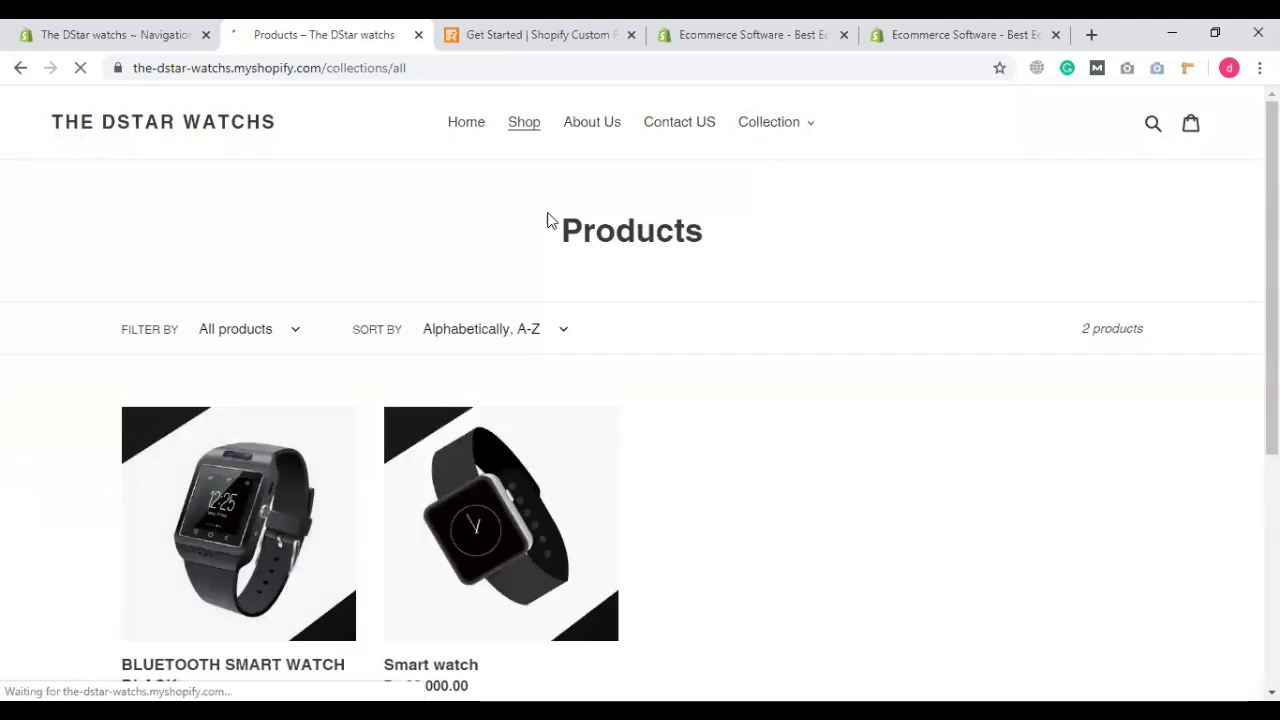
pyautogui.scroll(-2, 594, 463)
pyautogui.scroll(1, 337, 486)
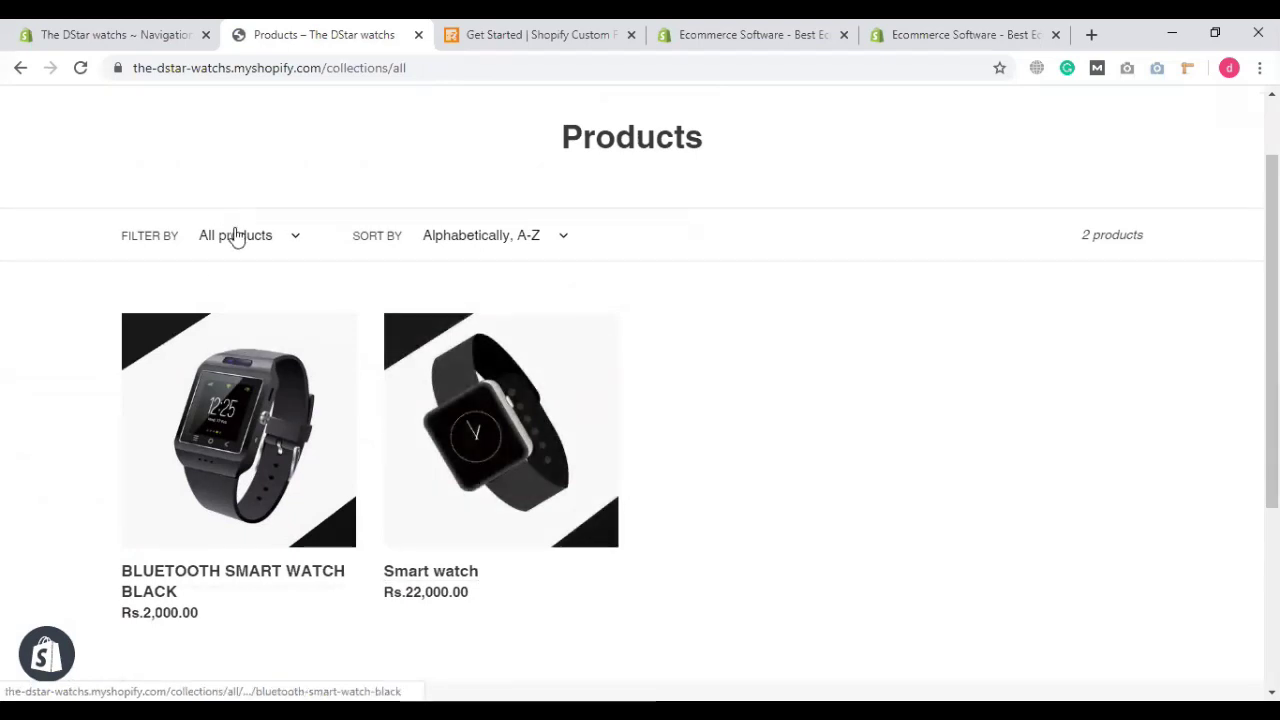
pyautogui.click(294, 242)
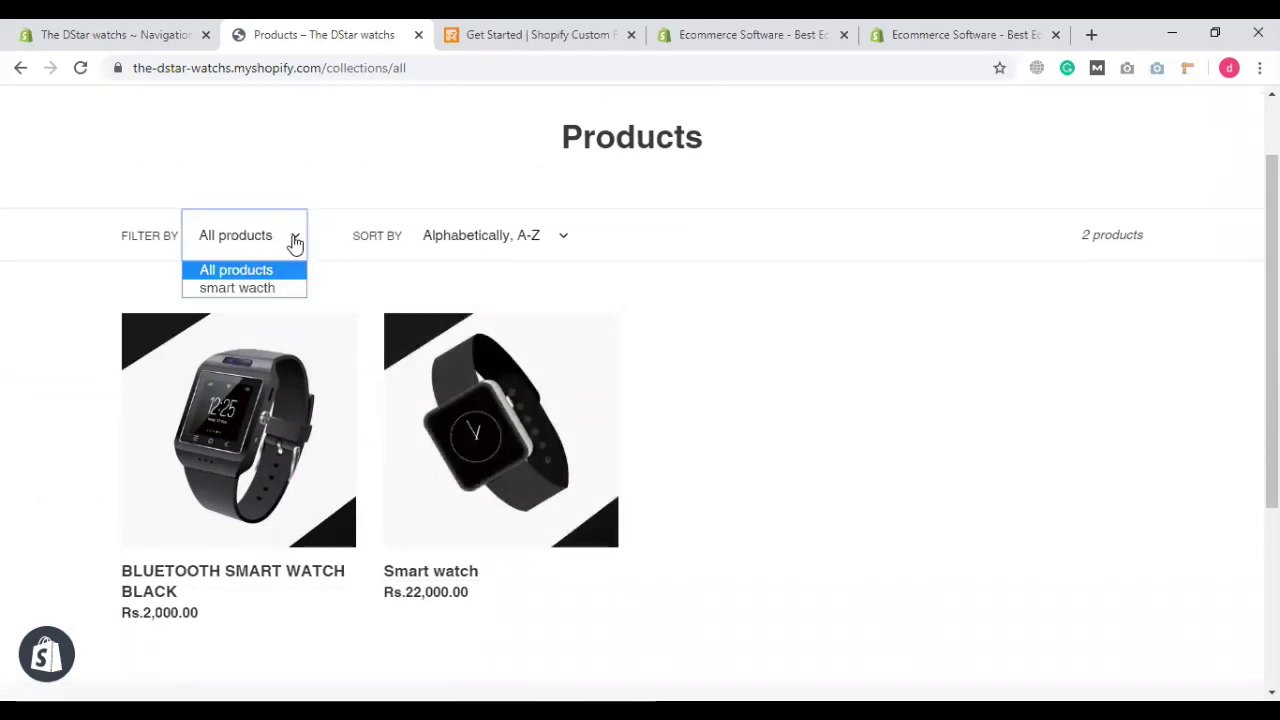
pyautogui.click(278, 289)
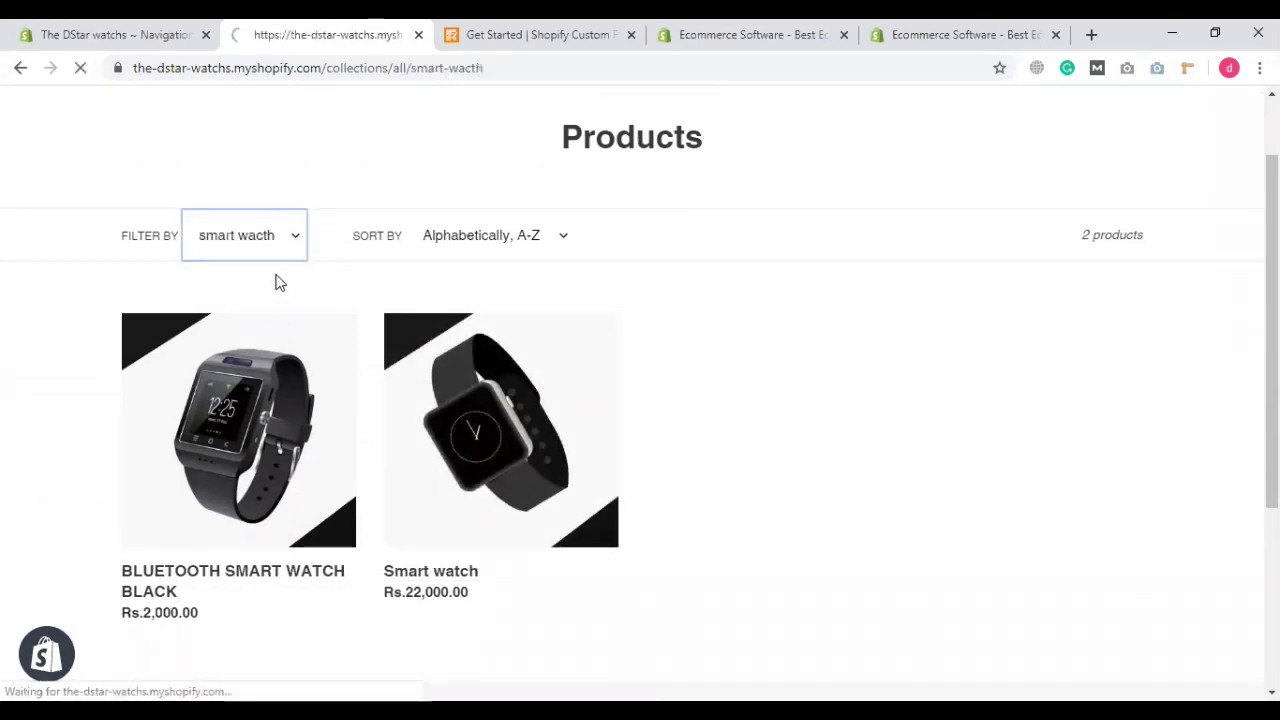
pyautogui.scroll(-3, 330, 412)
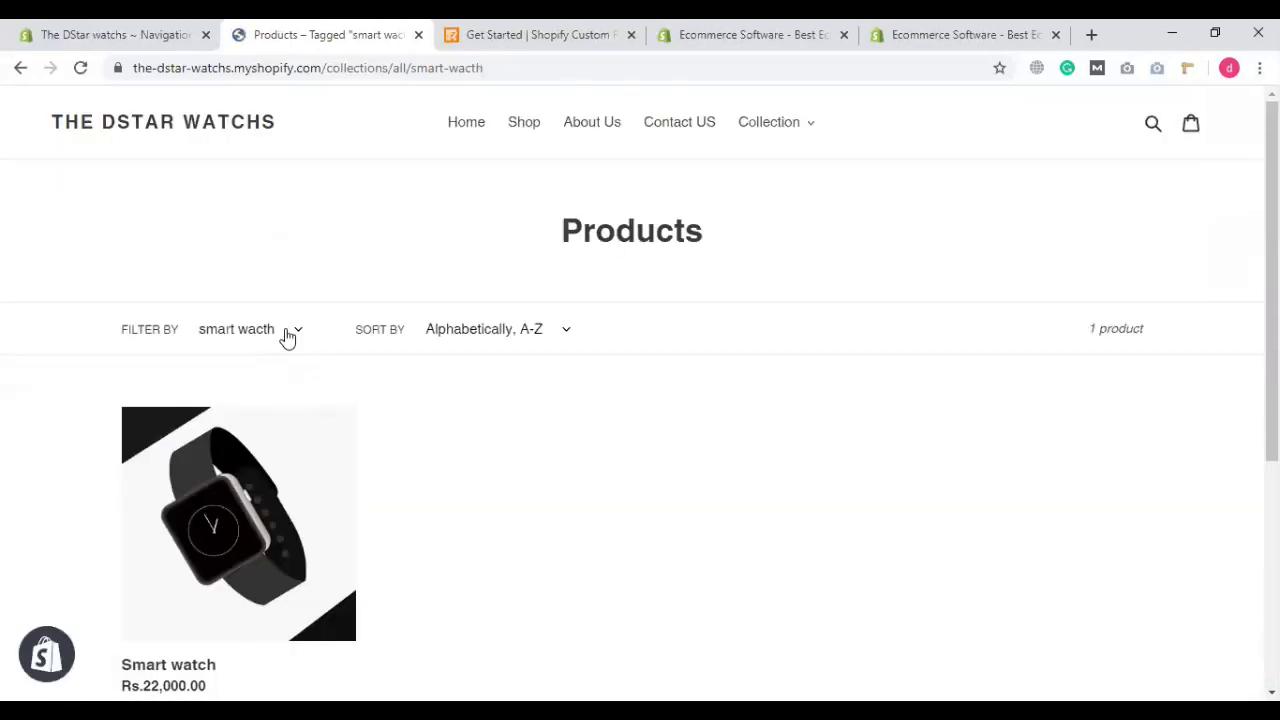
# Step: Reset the Products page filter to All products, then open and close the storefront's search bar
pyautogui.click(286, 335)
pyautogui.click(250, 365)
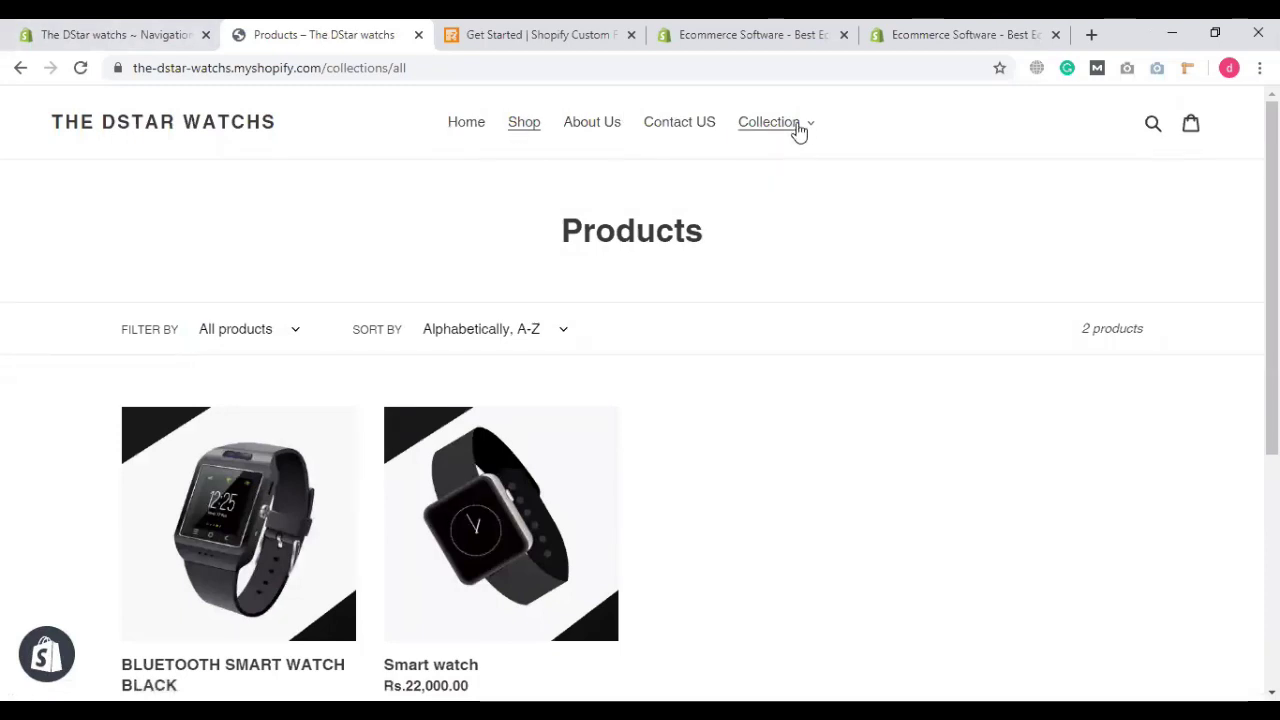
pyautogui.click(1150, 127)
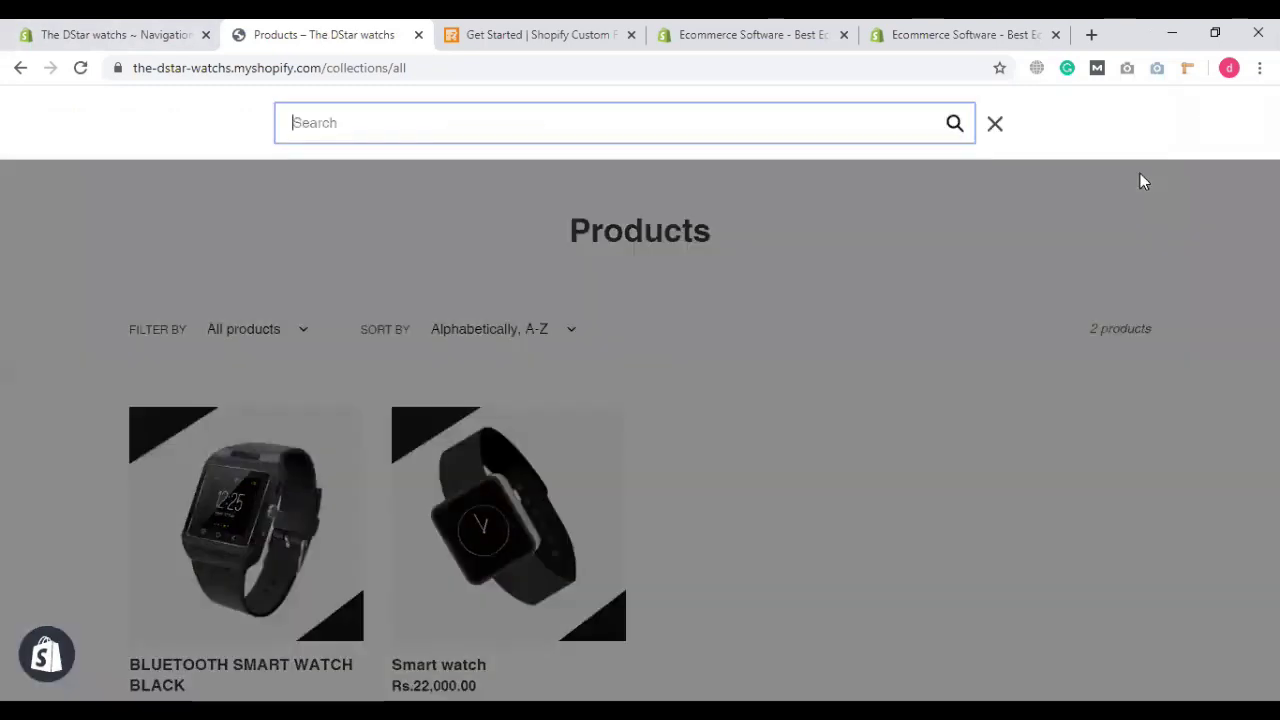
pyautogui.click(996, 125)
# Step: Open the storefront's shopping cart, continue shopping from it and look over the sections of the home page
pyautogui.click(1191, 124)
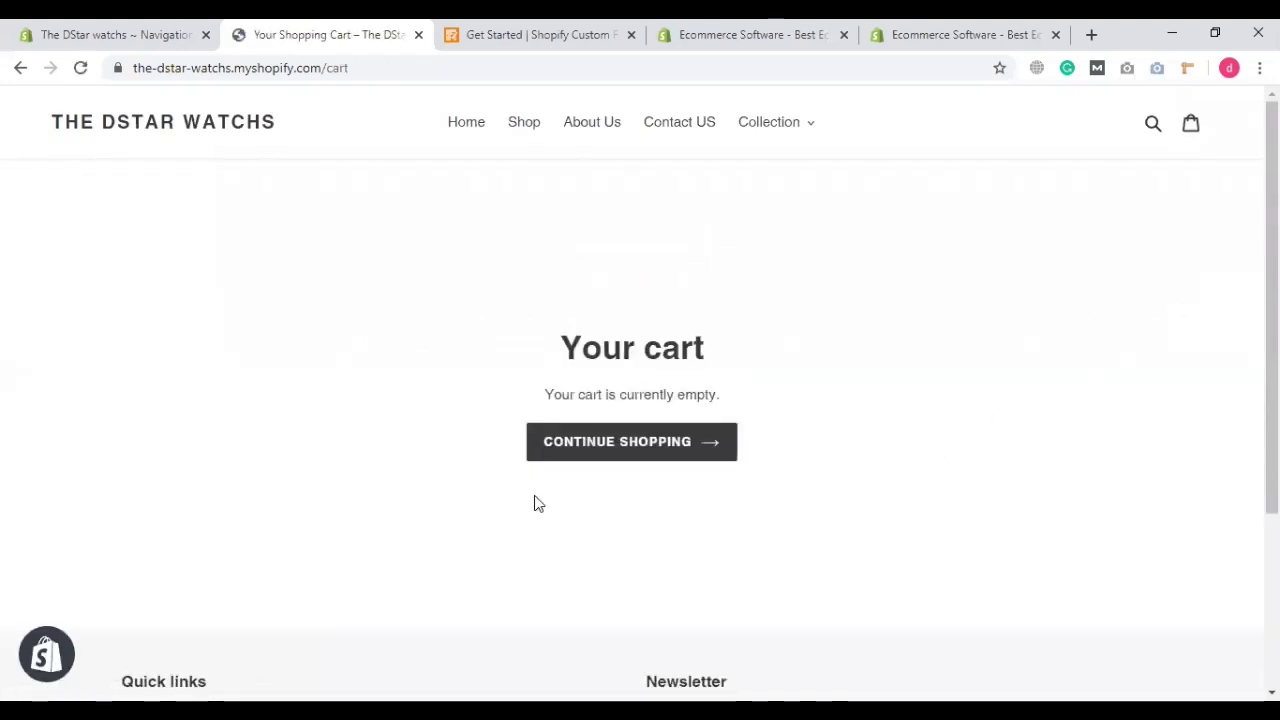
pyautogui.click(658, 452)
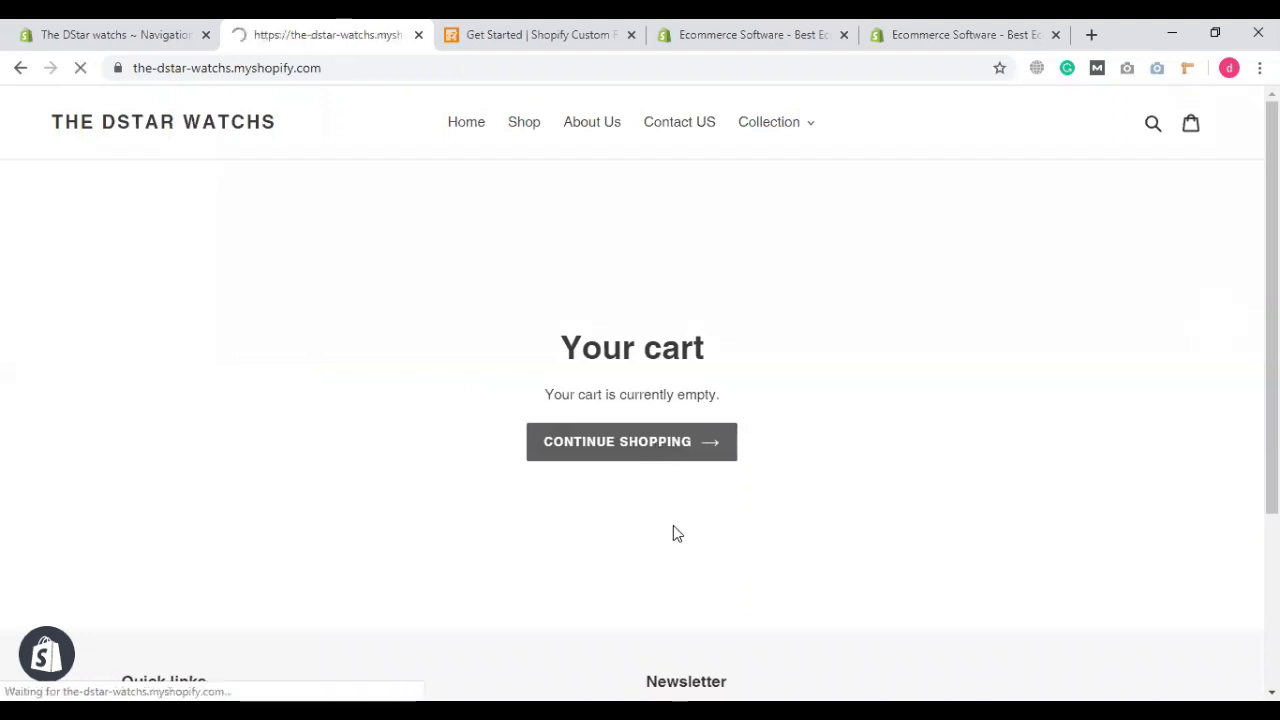
pyautogui.scroll(-6, 771, 414)
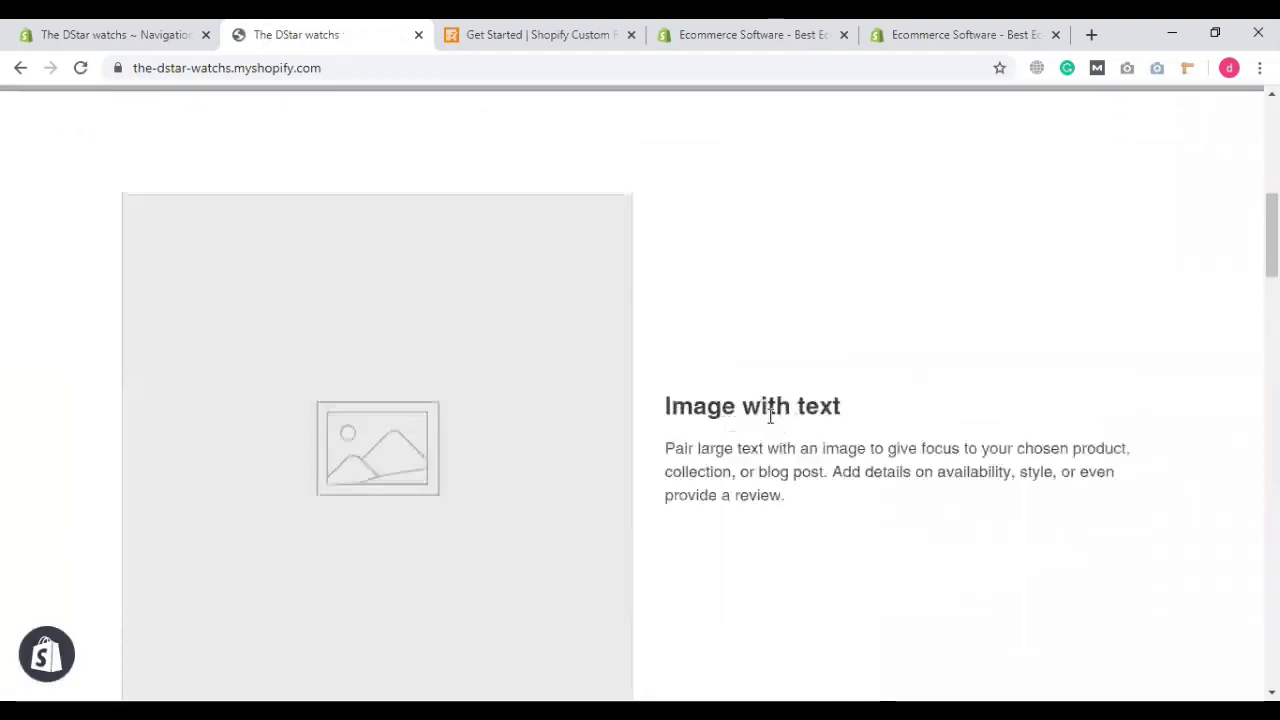
pyautogui.scroll(4, 843, 283)
pyautogui.scroll(3, 804, 289)
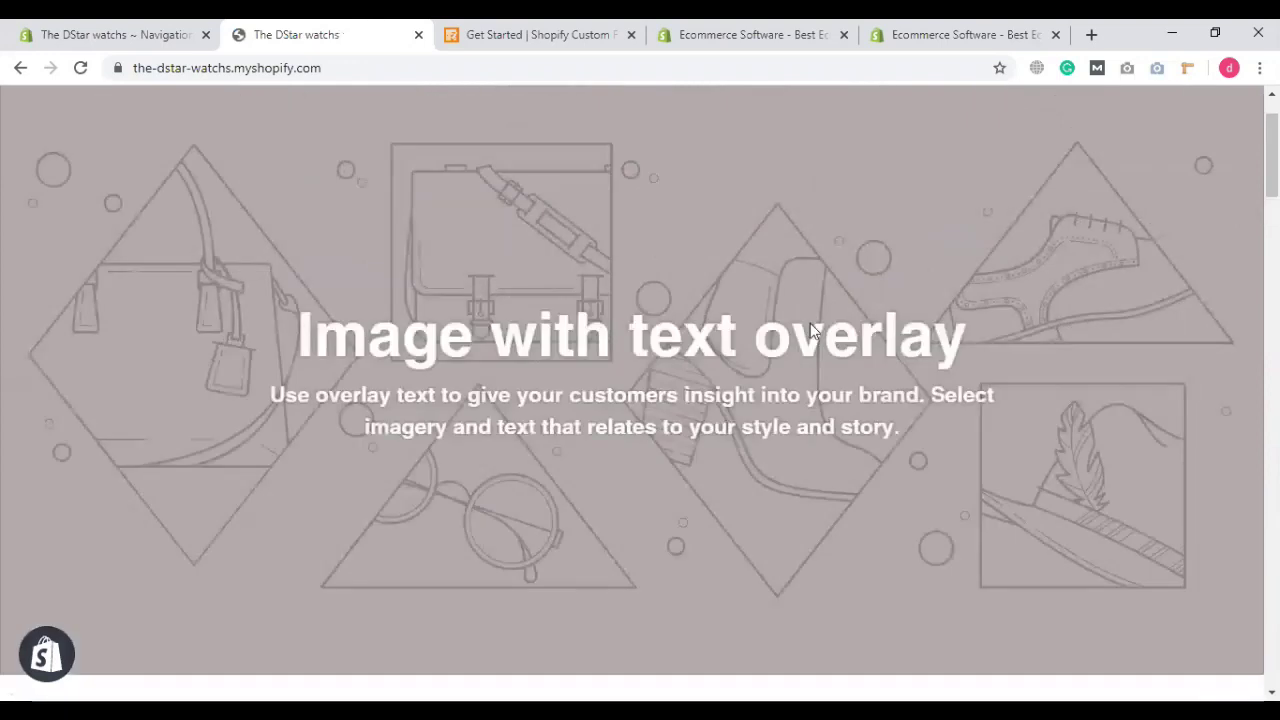
pyautogui.click(1190, 122)
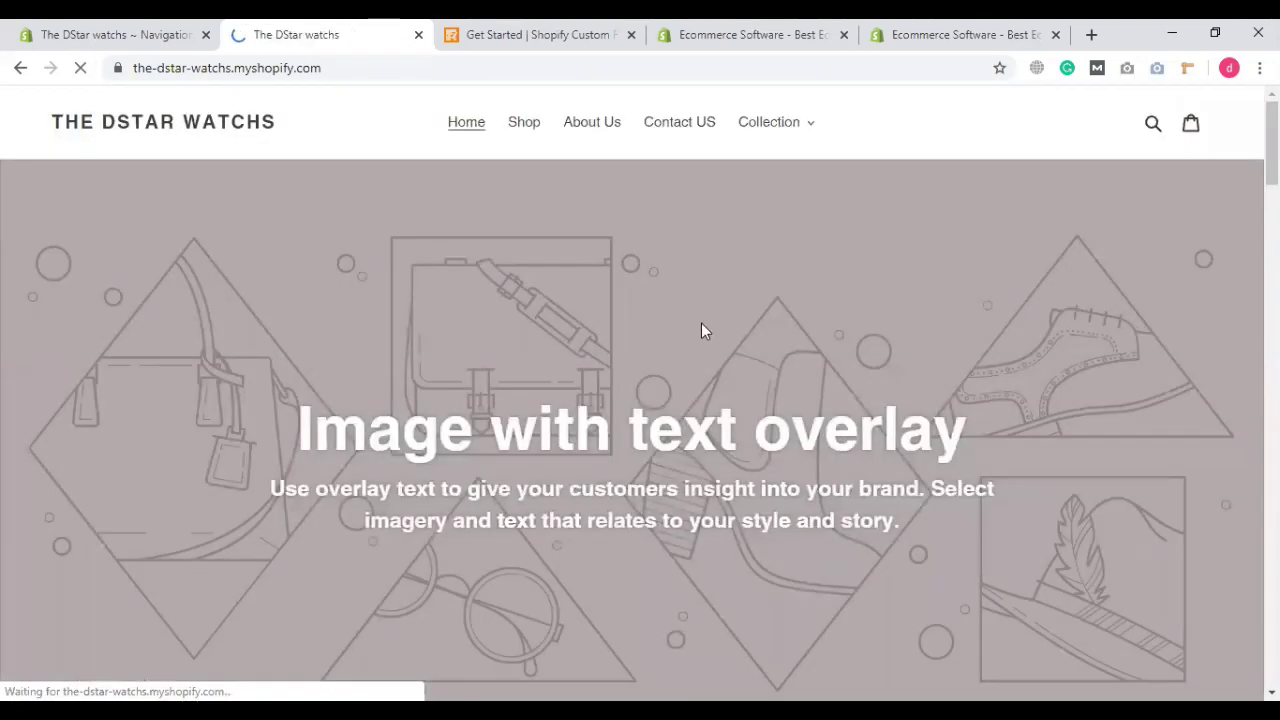
pyautogui.scroll(-10, 701, 330)
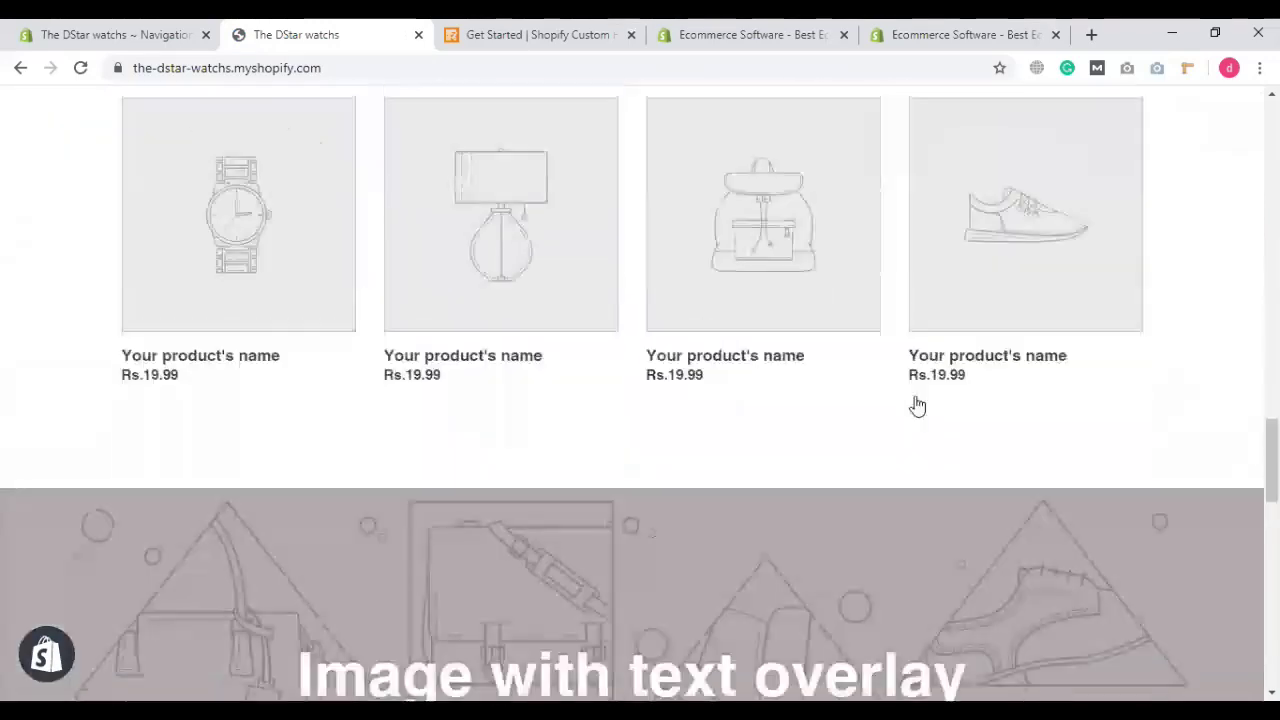
pyautogui.scroll(10, 726, 183)
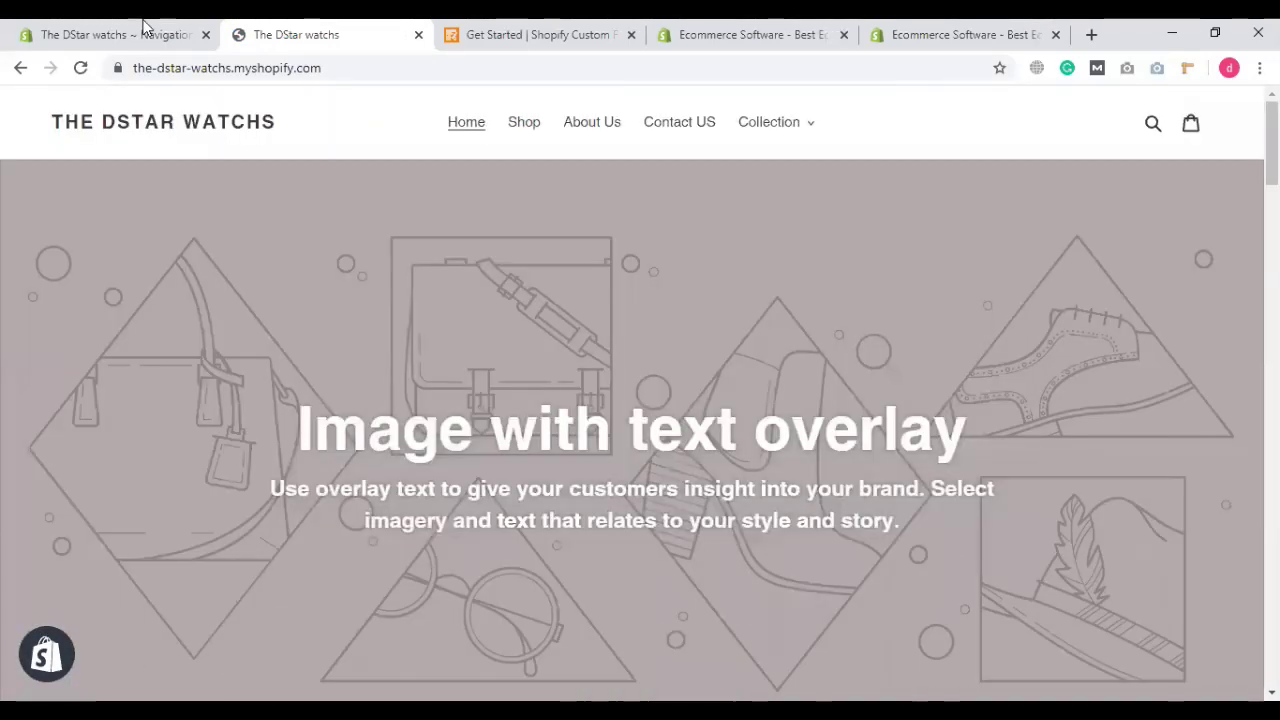
# Step: Return to the main menu's navigation page in the store admin and review its menu items
pyautogui.click(143, 27)
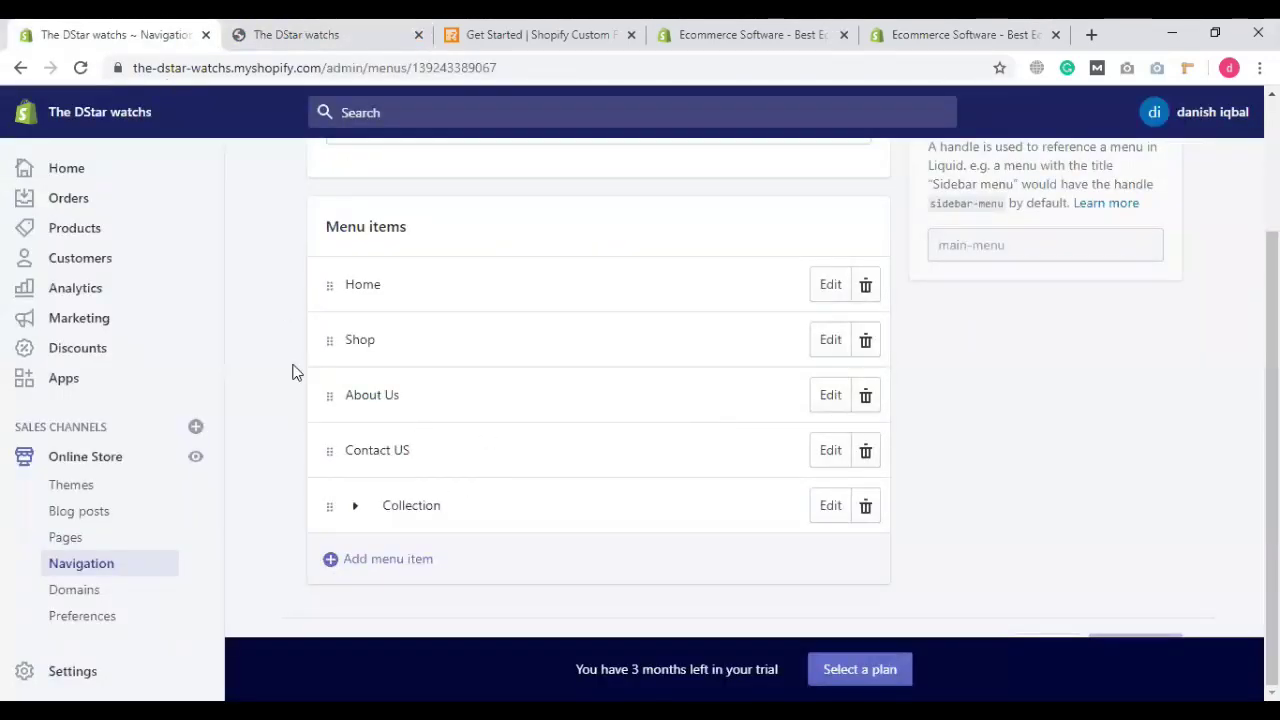
pyautogui.scroll(2, 170, 520)
pyautogui.scroll(-2, 170, 520)
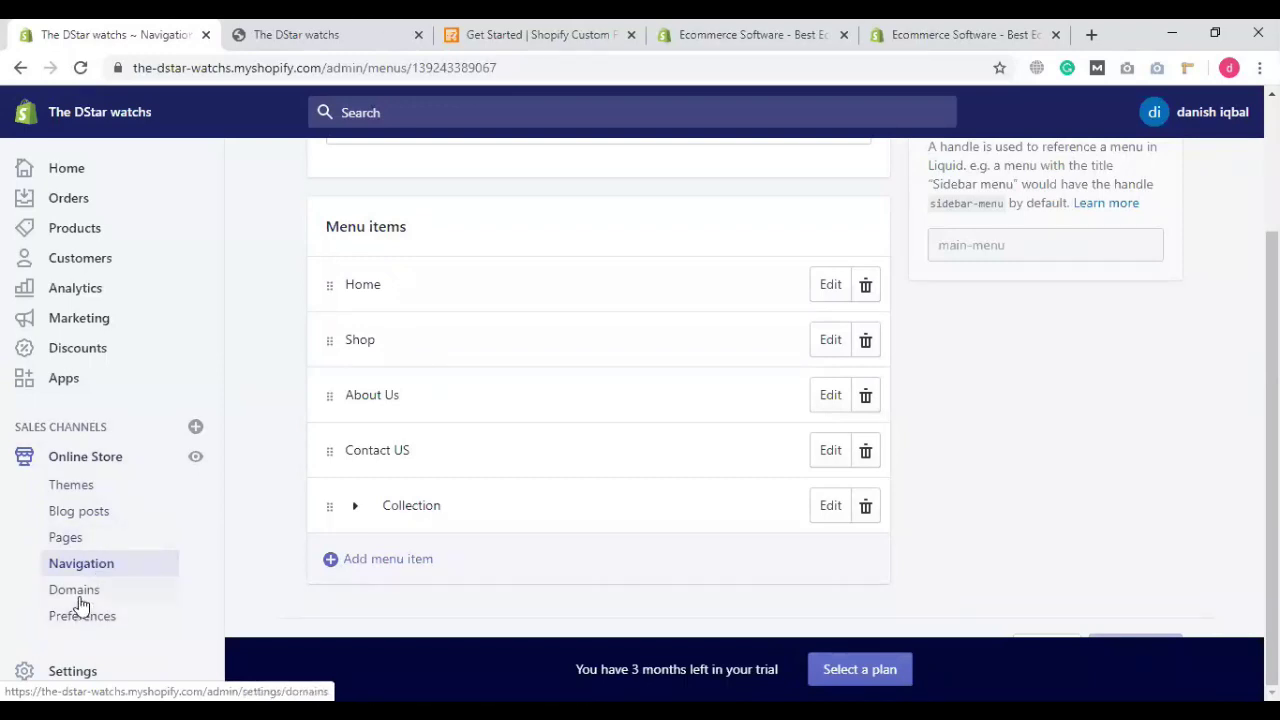
# Step: Open the online store's Themes page and examine the current Debut theme and the theme library options
pyautogui.click(85, 490)
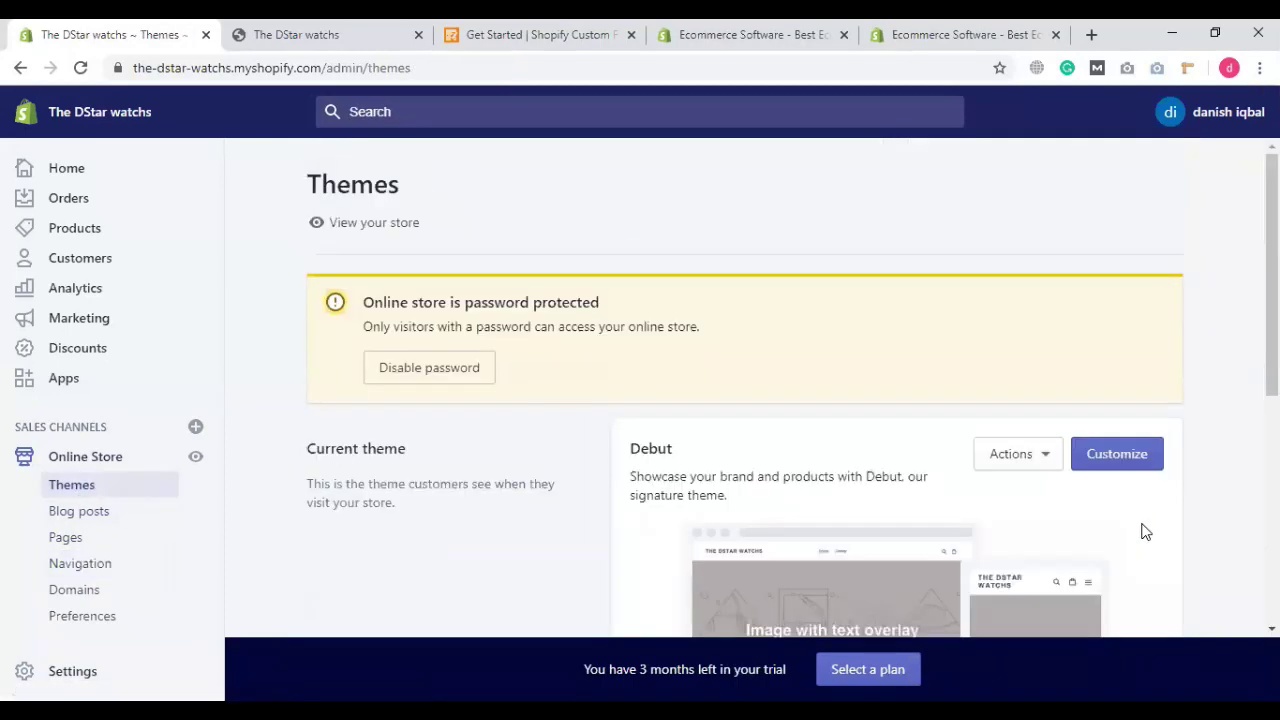
pyautogui.scroll(-3, 1143, 529)
pyautogui.scroll(2, 840, 450)
pyautogui.scroll(-3, 808, 403)
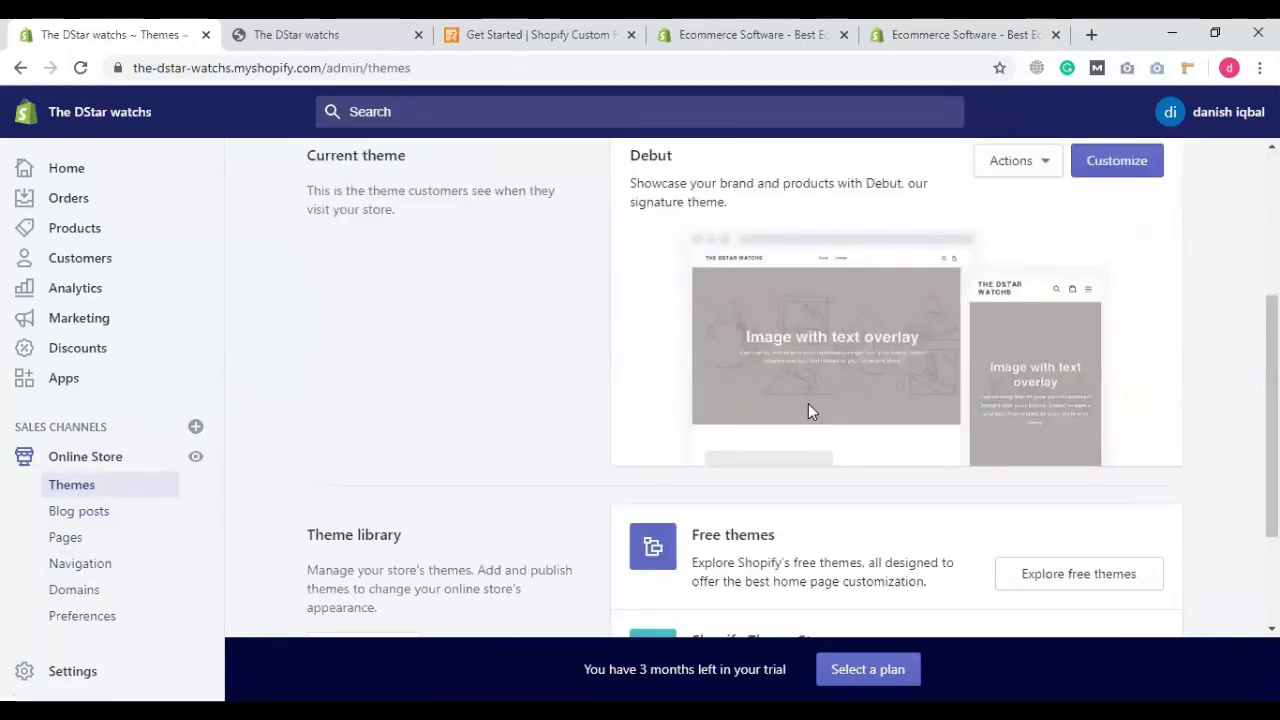
pyautogui.scroll(4, 808, 403)
pyautogui.scroll(-3, 1043, 458)
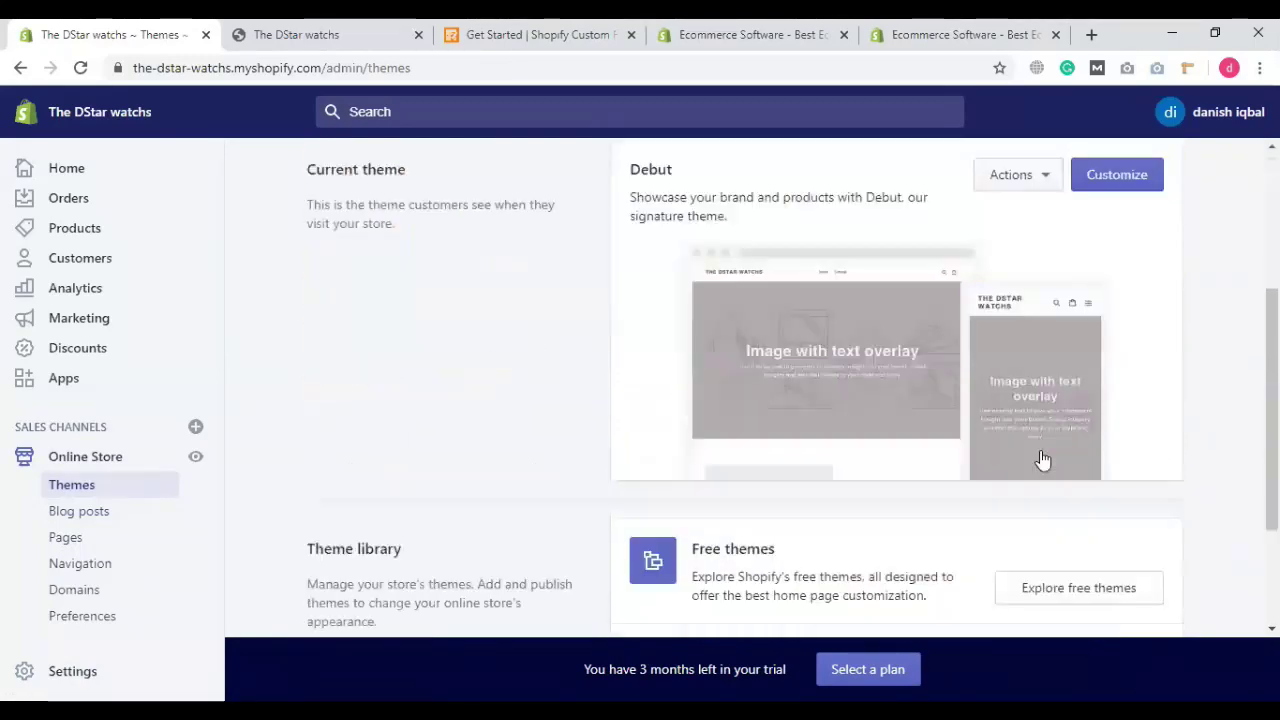
pyautogui.scroll(1, 1040, 457)
pyautogui.scroll(-2, 1040, 269)
pyautogui.scroll(-2, 1105, 321)
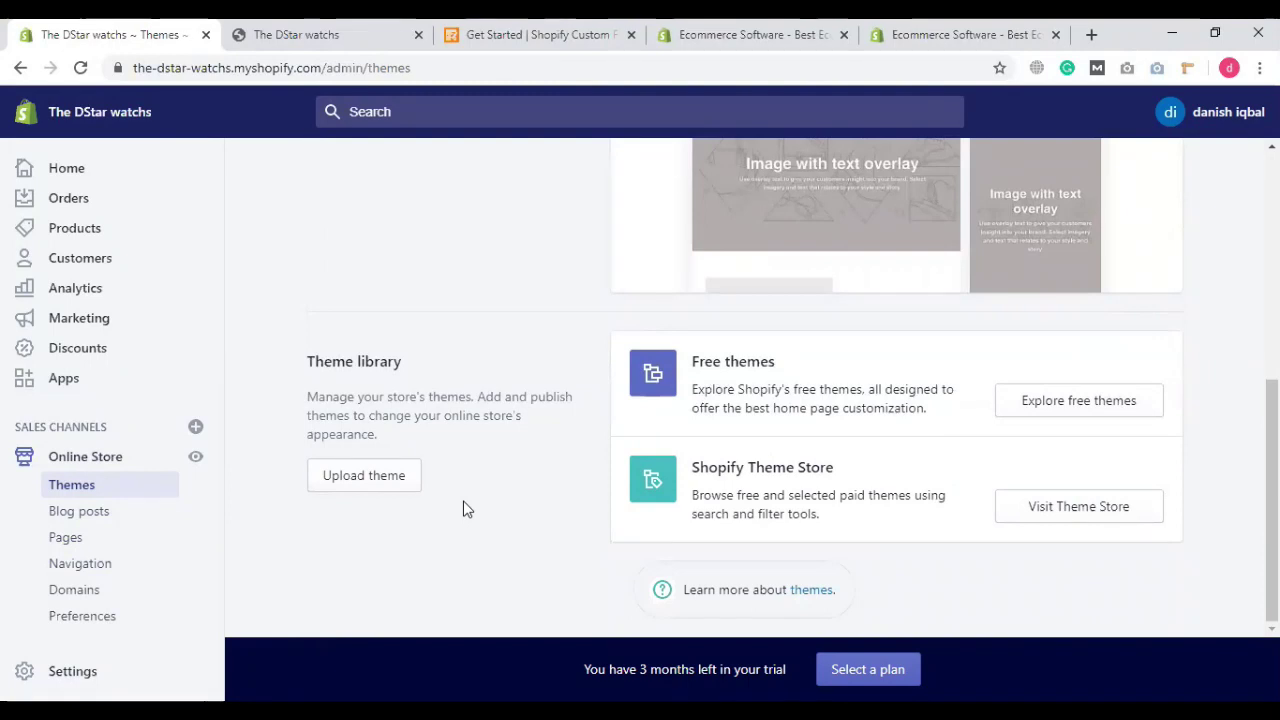
pyautogui.click(380, 482)
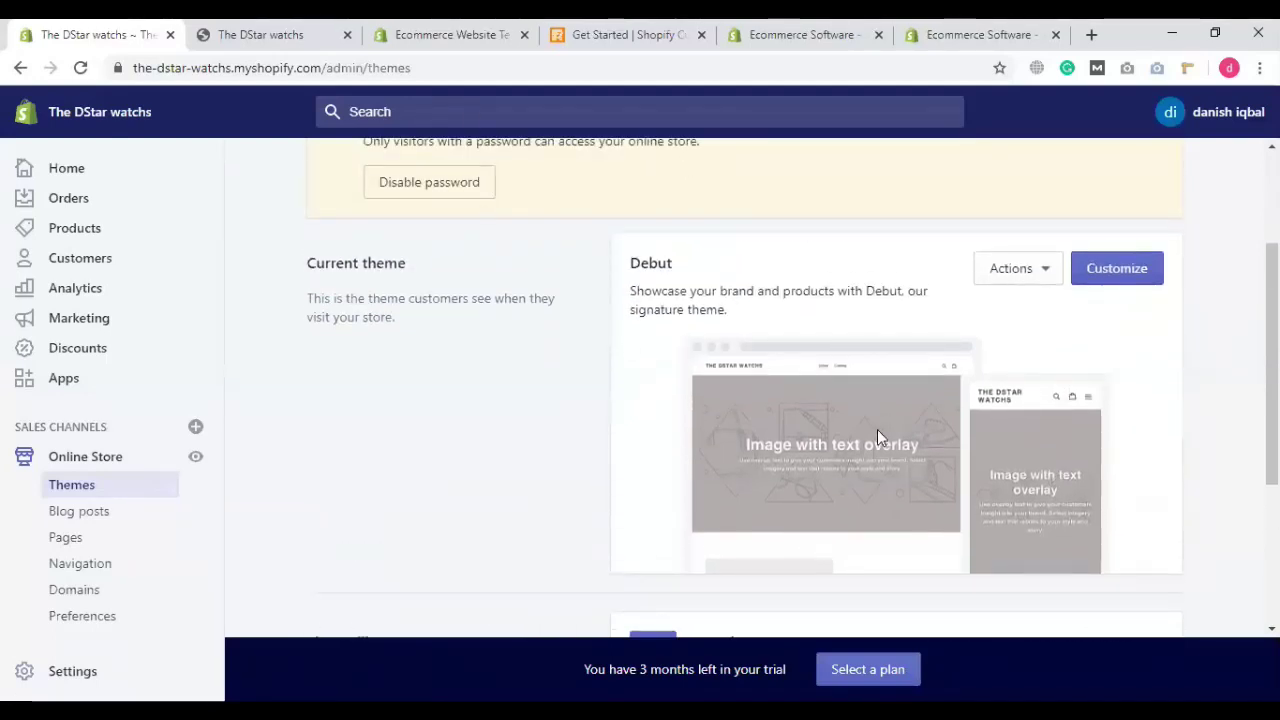
# Step: Open the Debut theme's code editor and look through its layout and template files
pyautogui.click(1053, 278)
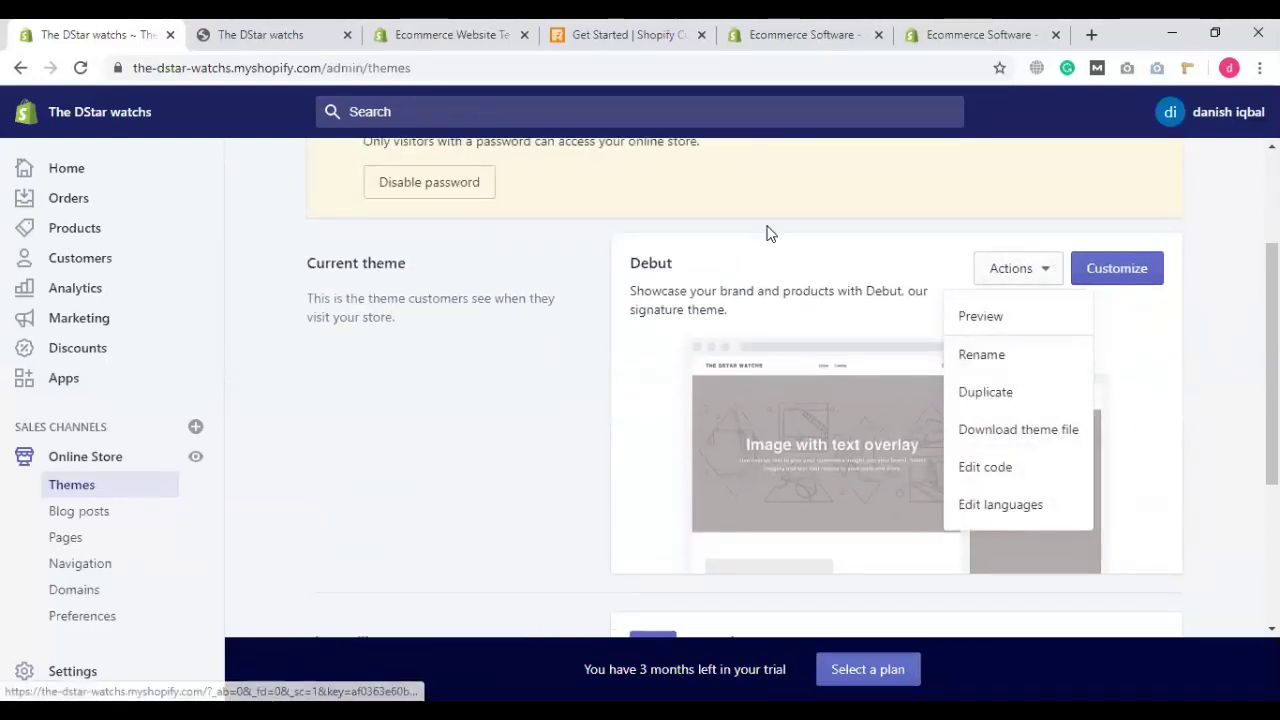
pyautogui.click(220, 34)
pyautogui.click(157, 34)
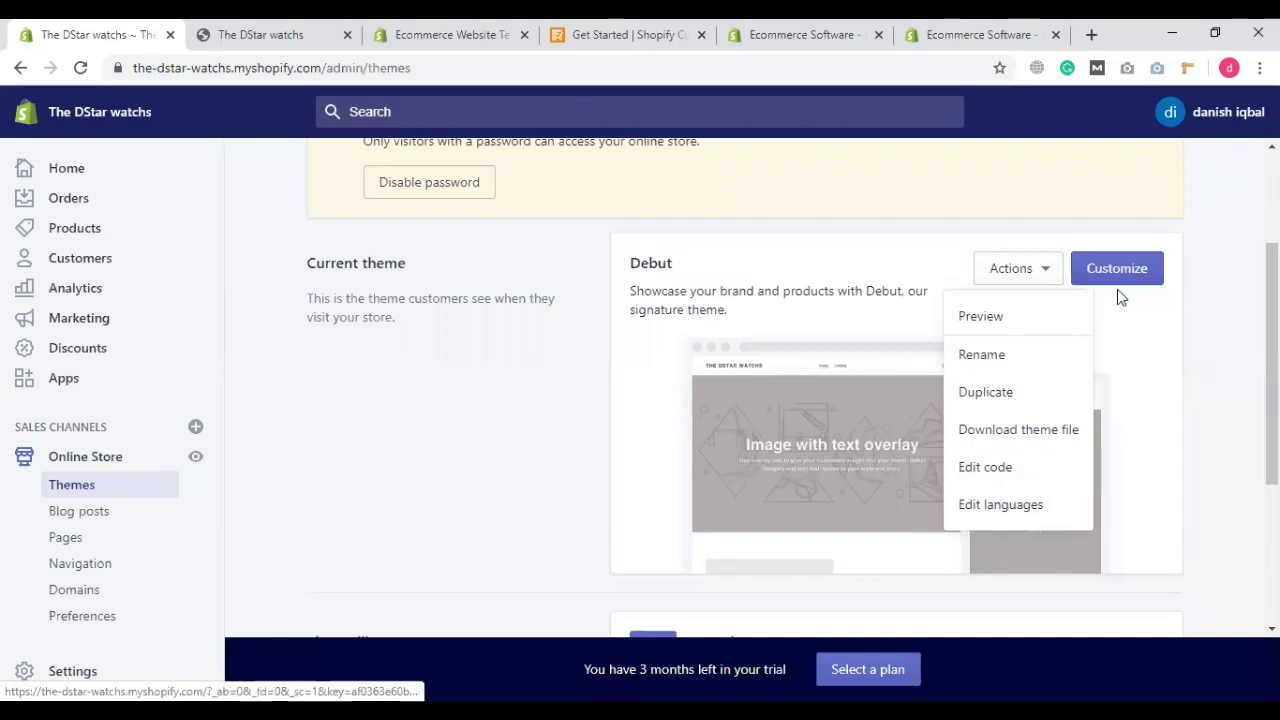
pyautogui.click(1016, 470)
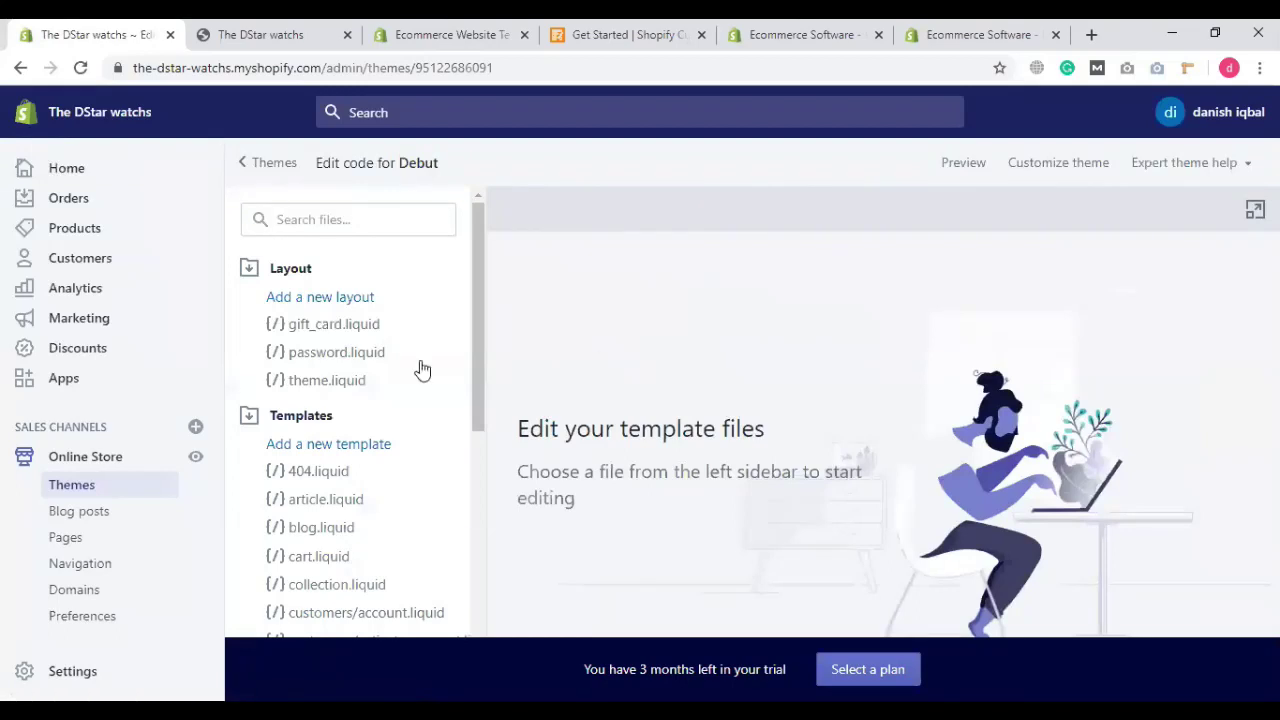
pyautogui.scroll(-2, 370, 390)
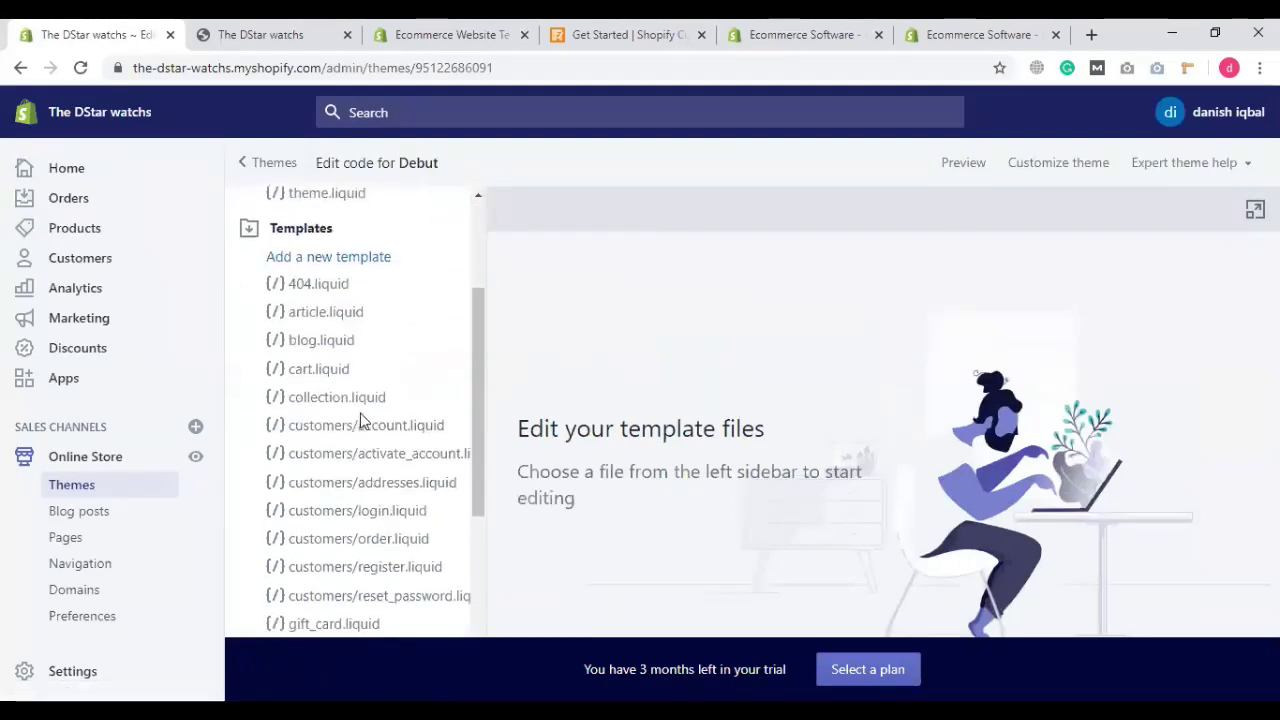
pyautogui.scroll(-1, 407, 435)
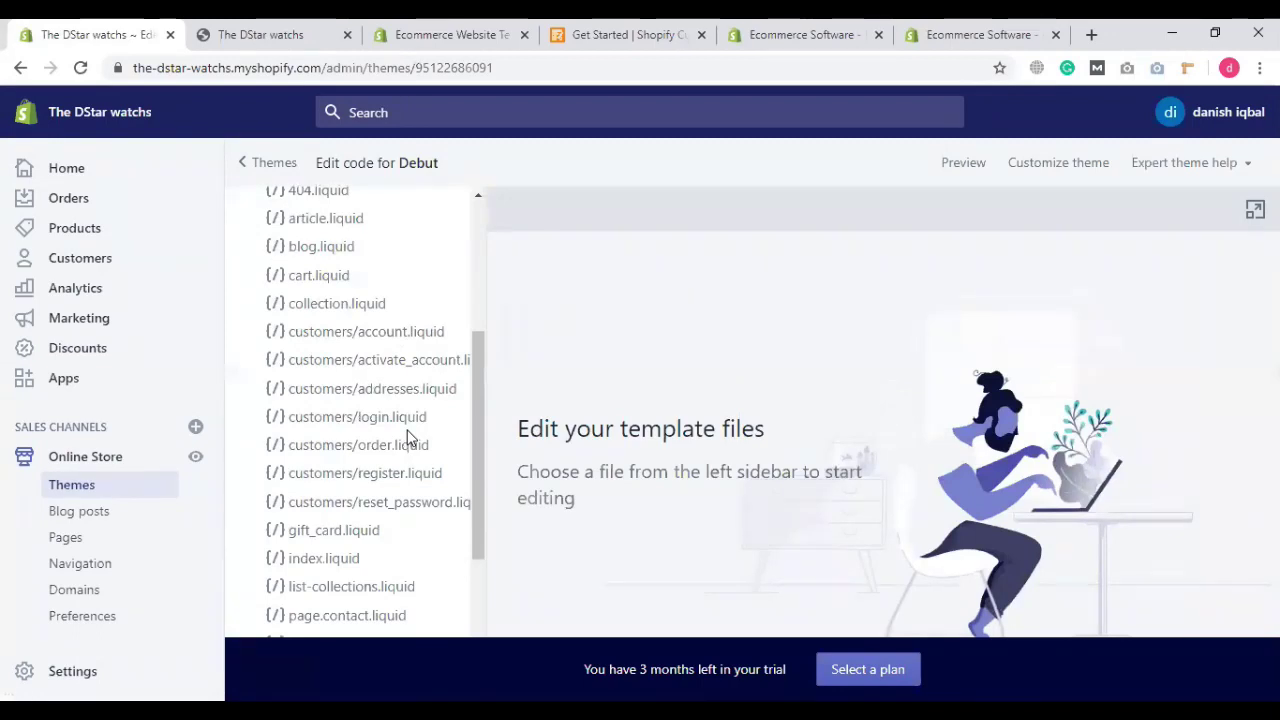
pyautogui.scroll(-3, 407, 430)
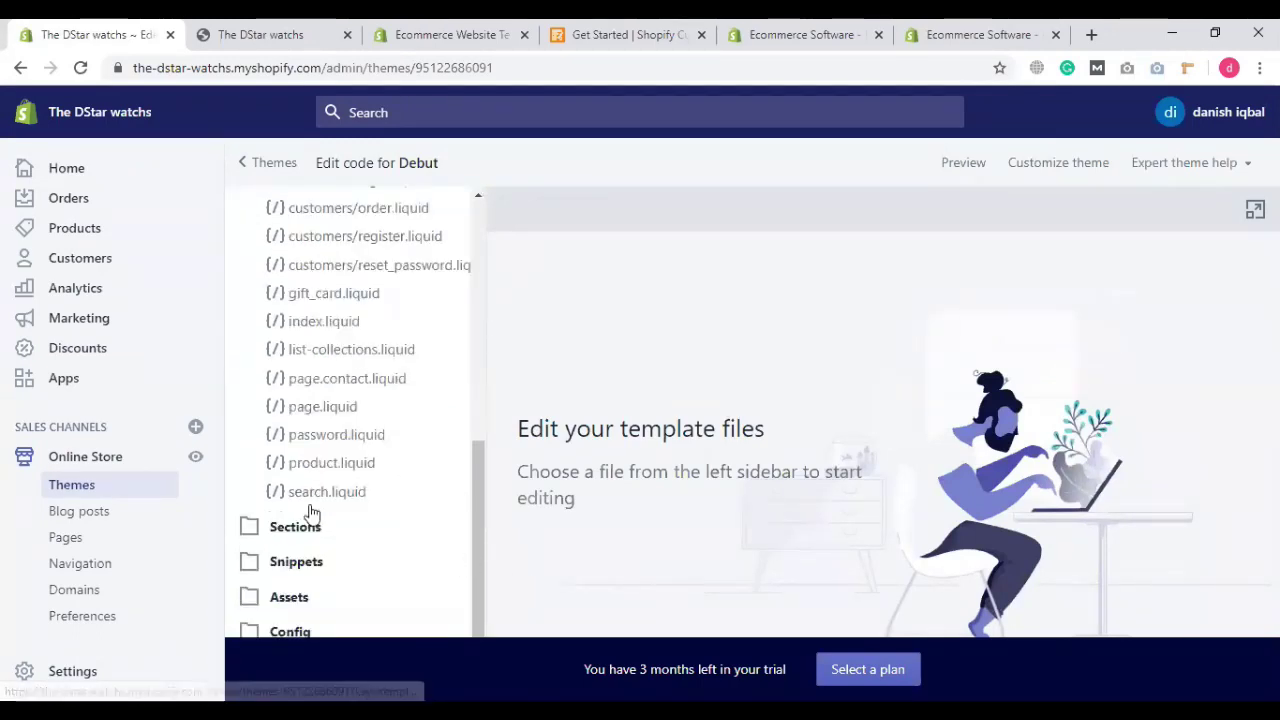
pyautogui.scroll(2, 343, 486)
pyautogui.scroll(-2, 343, 488)
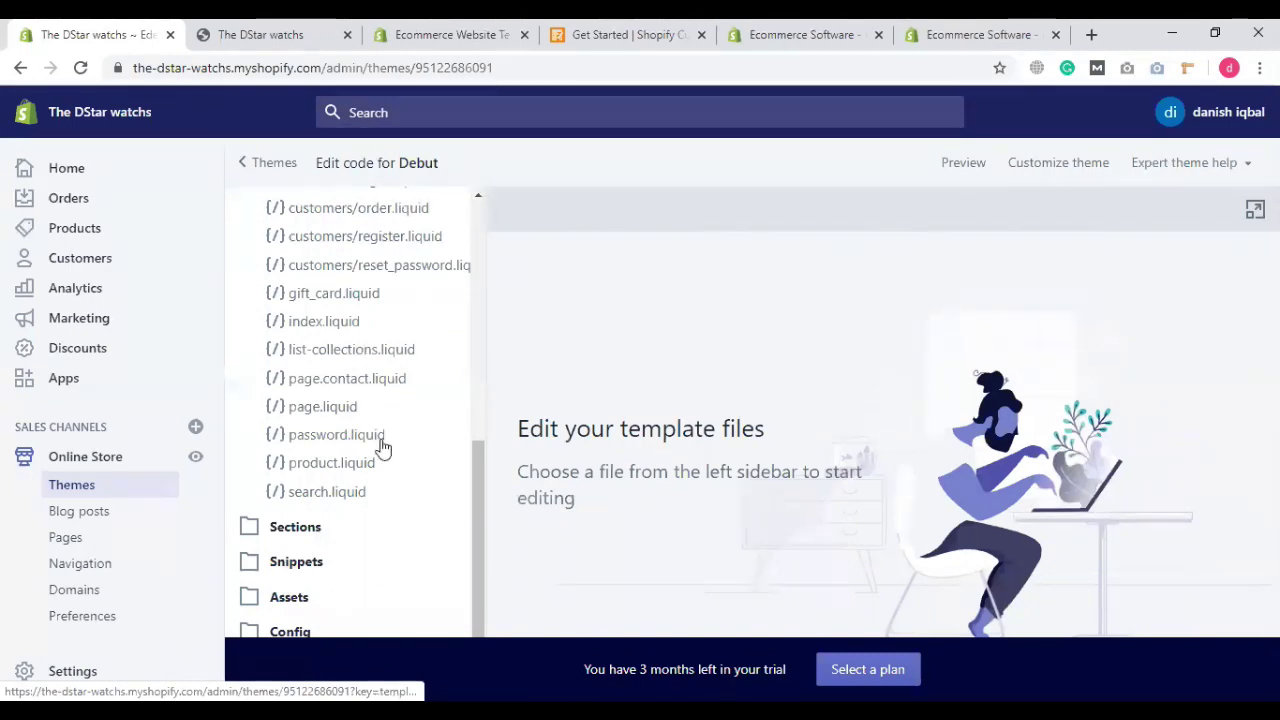
pyautogui.scroll(5, 338, 240)
# Step: Search the theme's files for "sc", then replace the search term with "css"
pyautogui.click(334, 222)
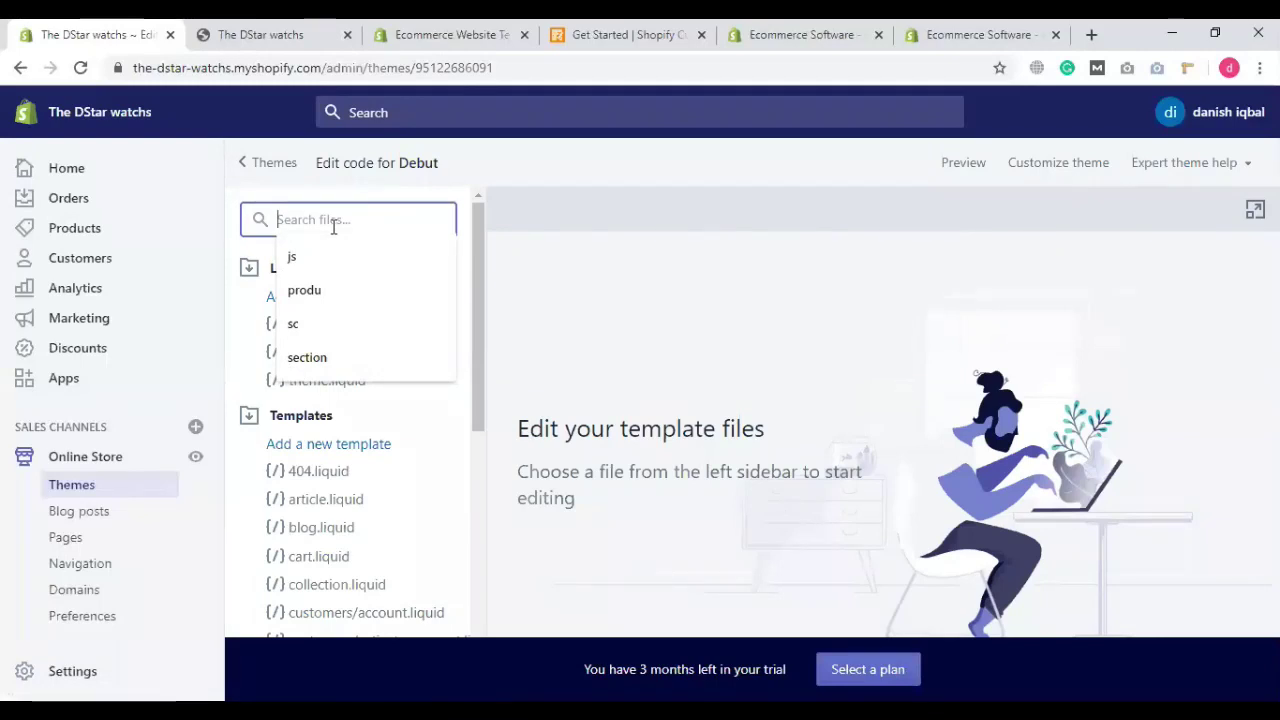
pyautogui.write('sc')
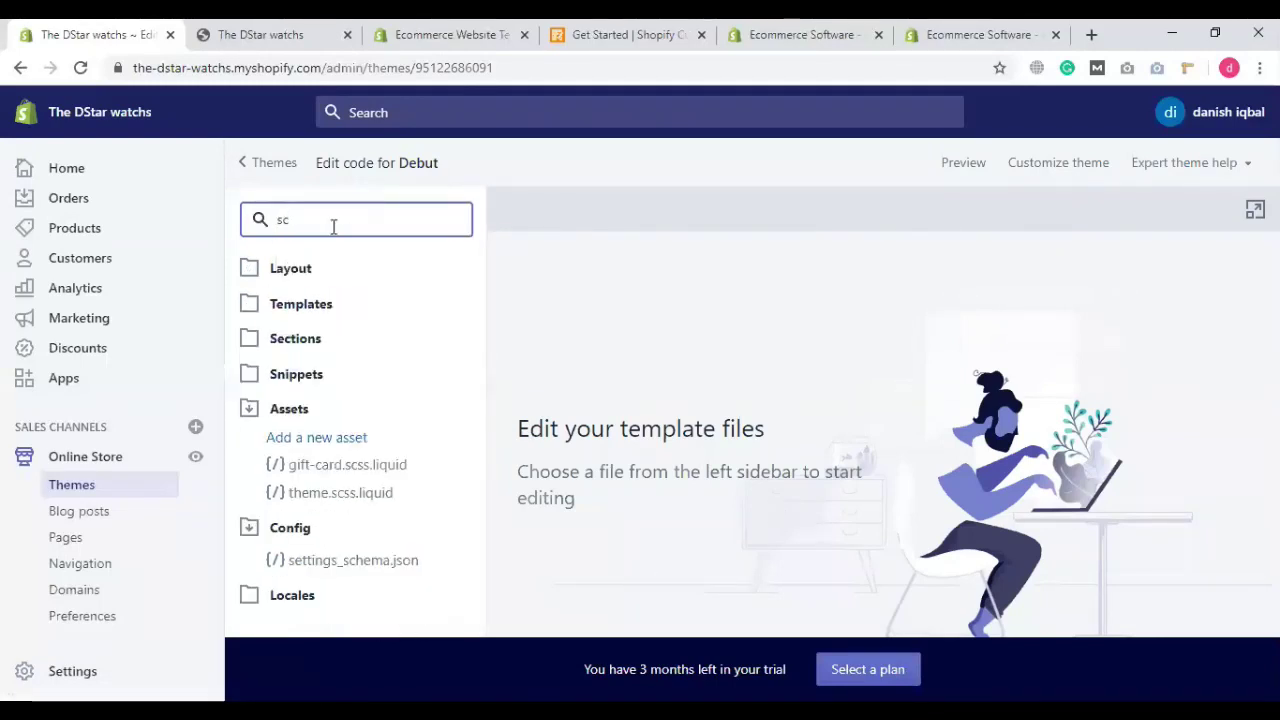
pyautogui.press('BackSpace')
pyautogui.press('BackSpace')
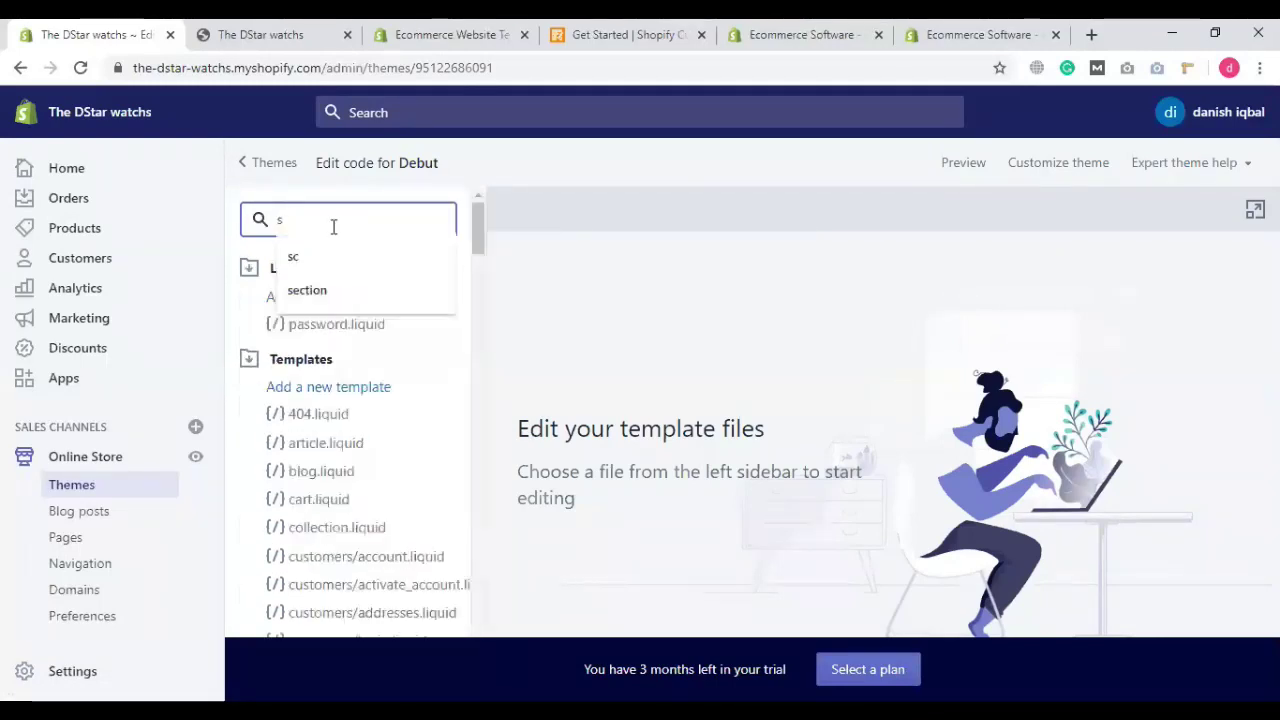
pyautogui.write('c')
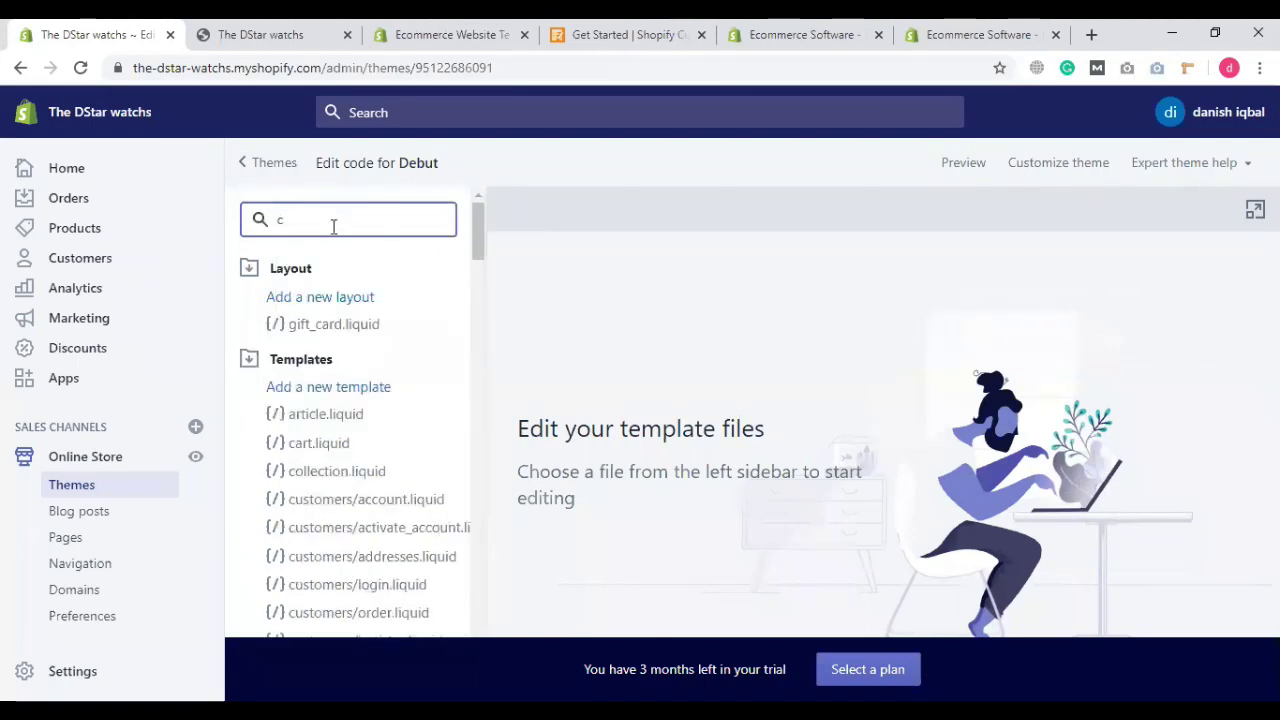
pyautogui.write('ss')
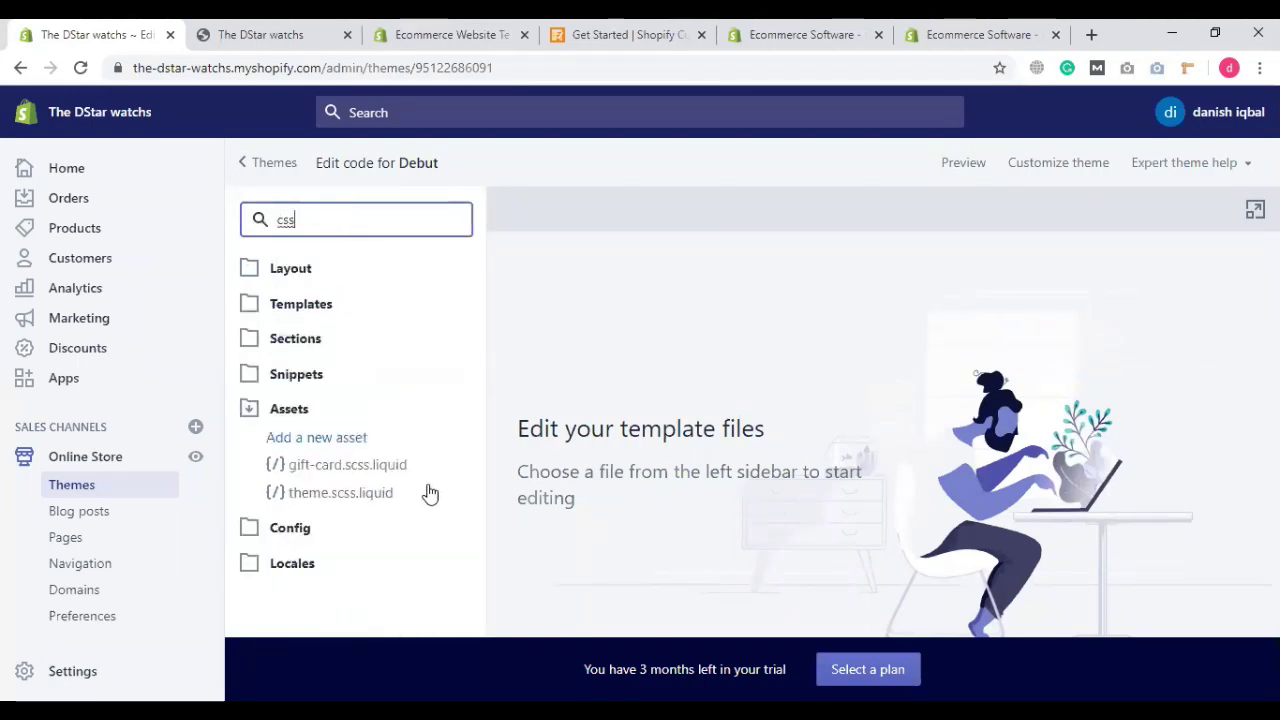
# Step: Open theme.scss.liquid from the Assets folder and look through its style code
pyautogui.click(350, 495)
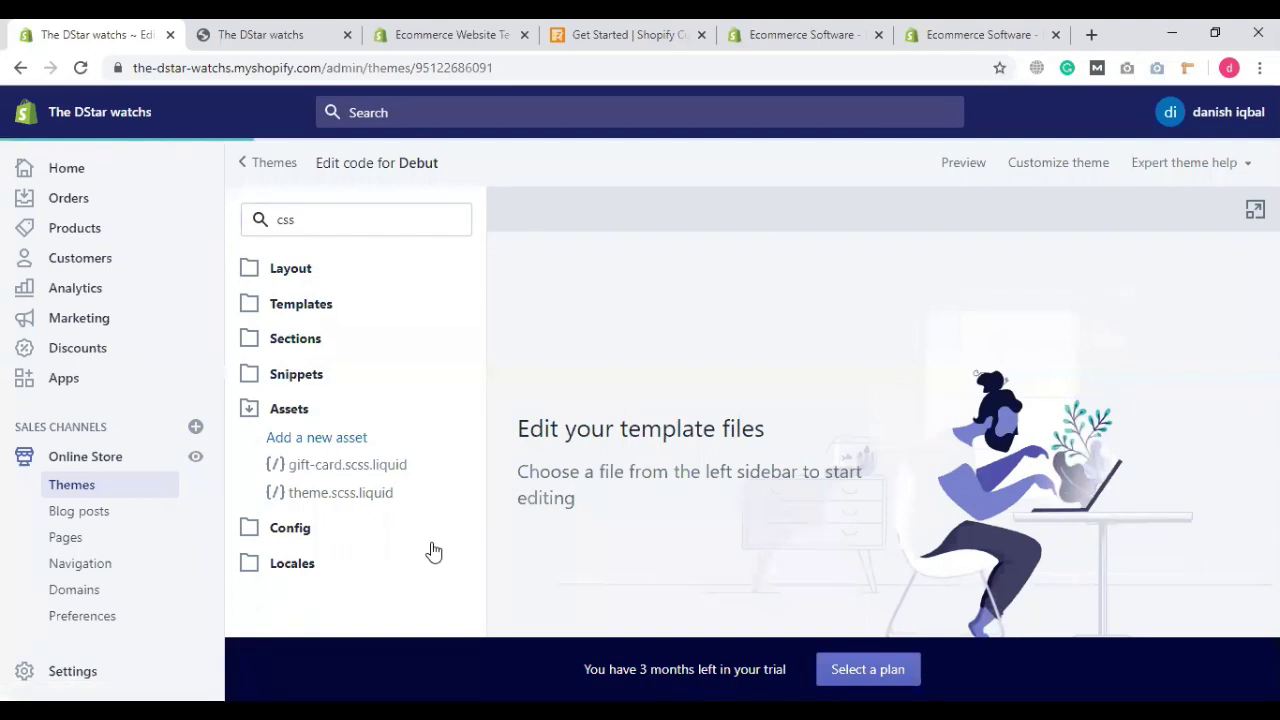
pyautogui.scroll(-20, 843, 497)
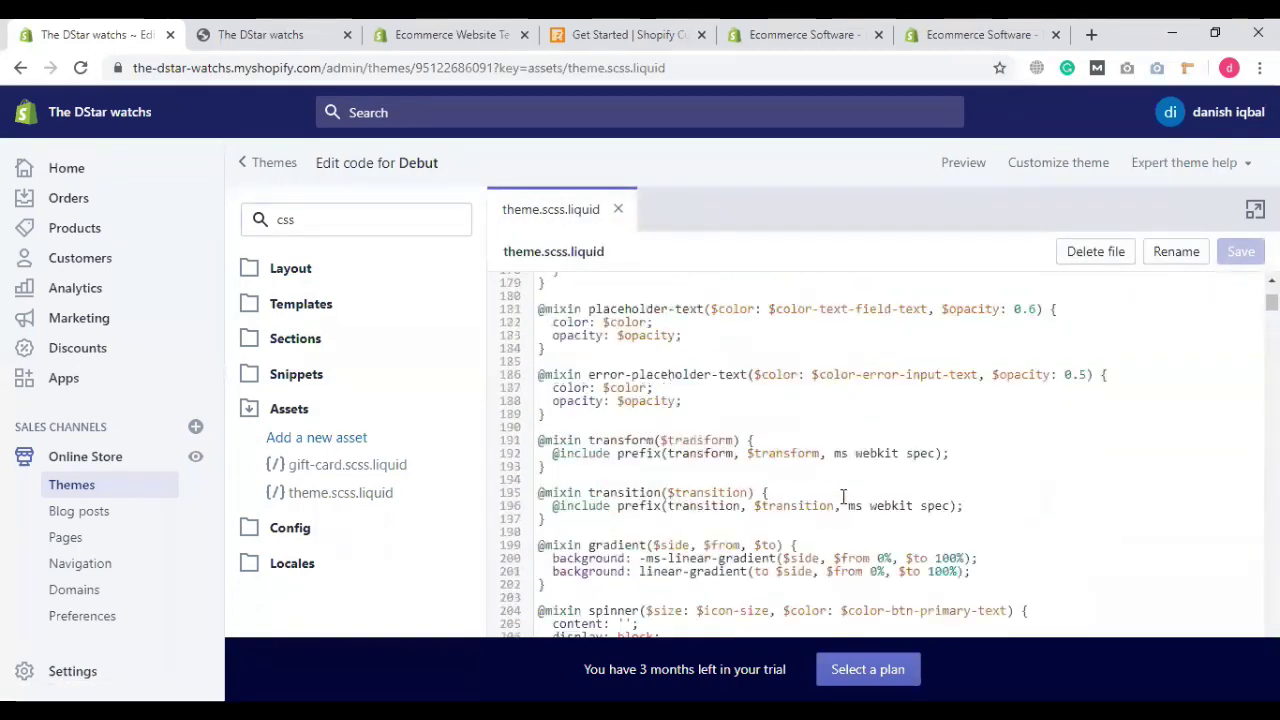
pyautogui.scroll(-15, 843, 497)
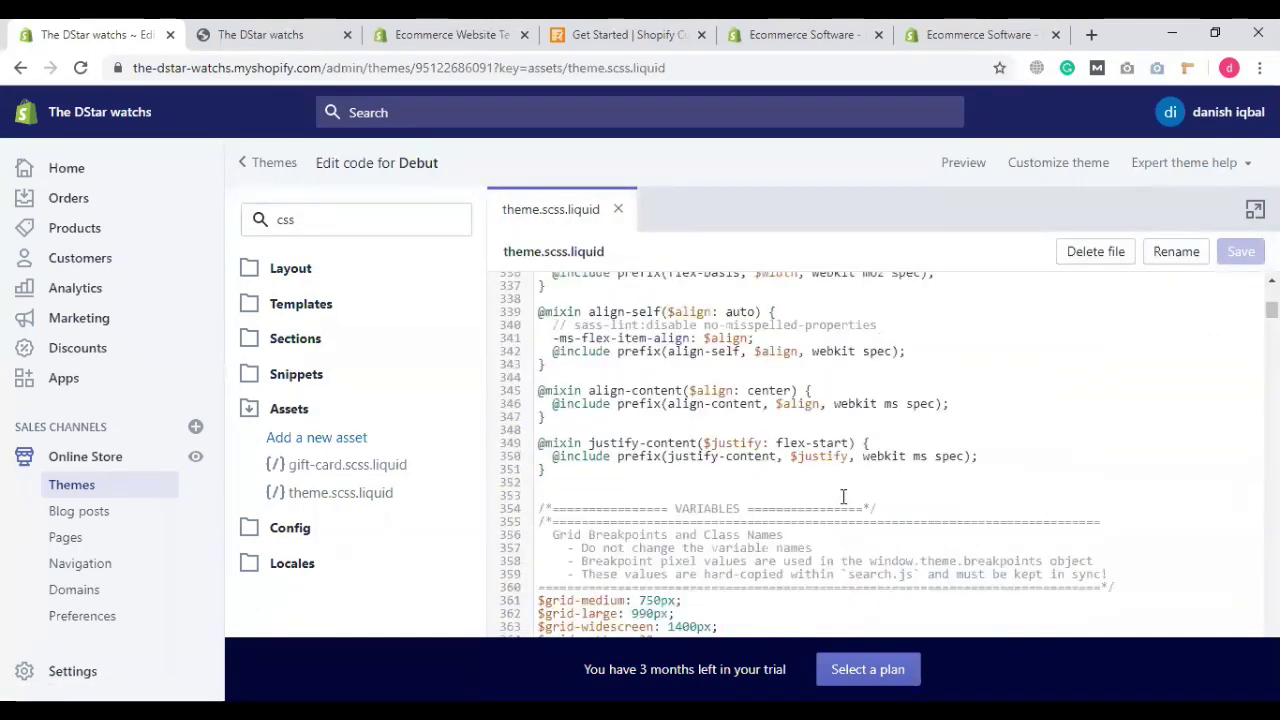
pyautogui.scroll(-20, 843, 497)
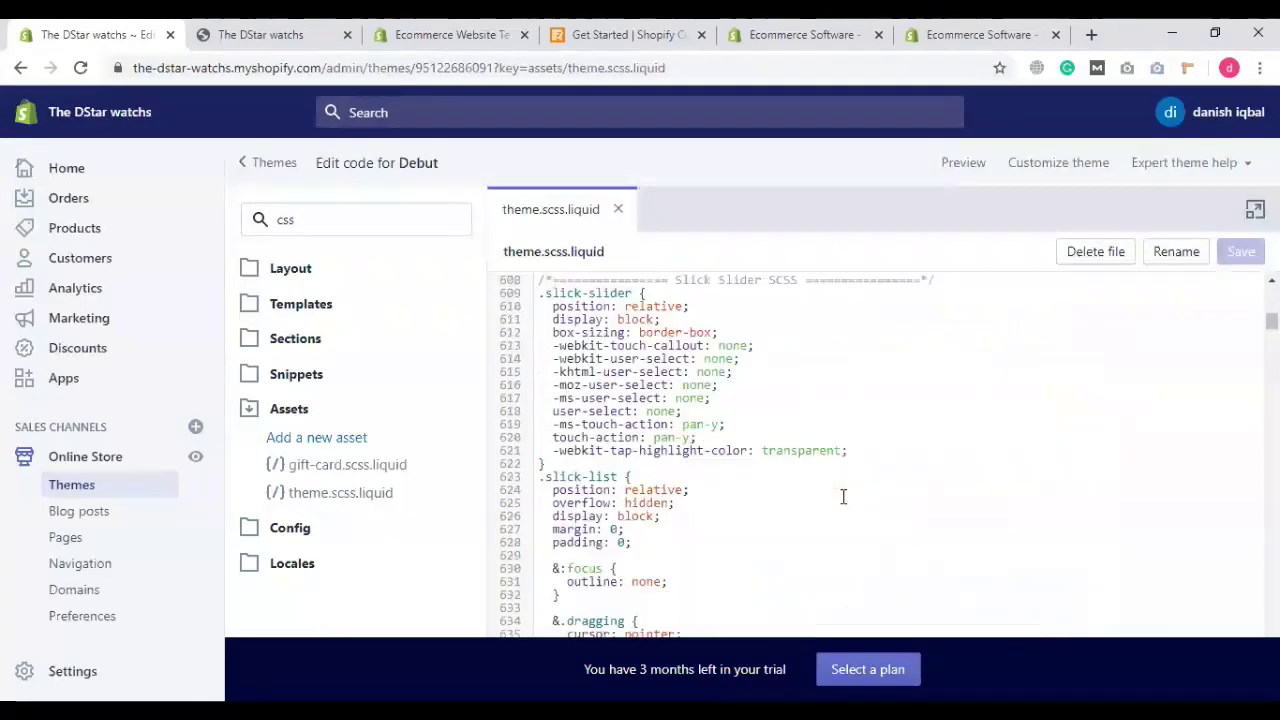
pyautogui.scroll(-13, 843, 497)
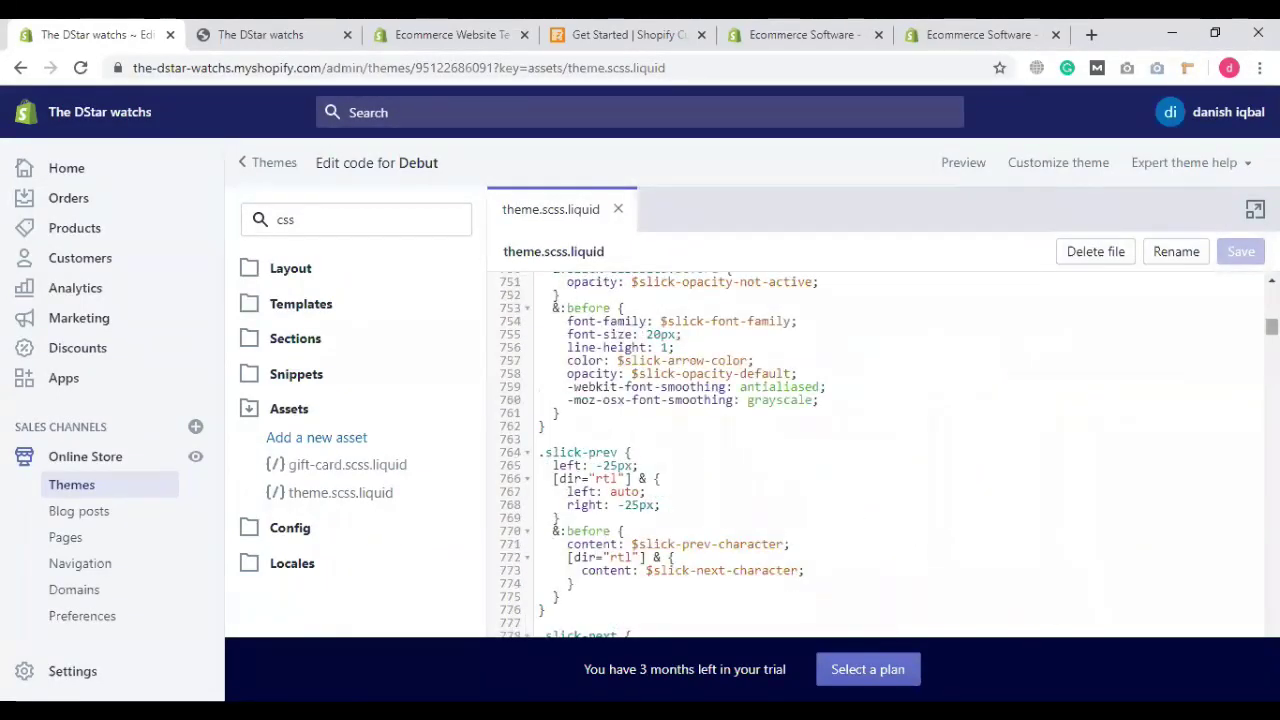
pyautogui.scroll(-20, 843, 497)
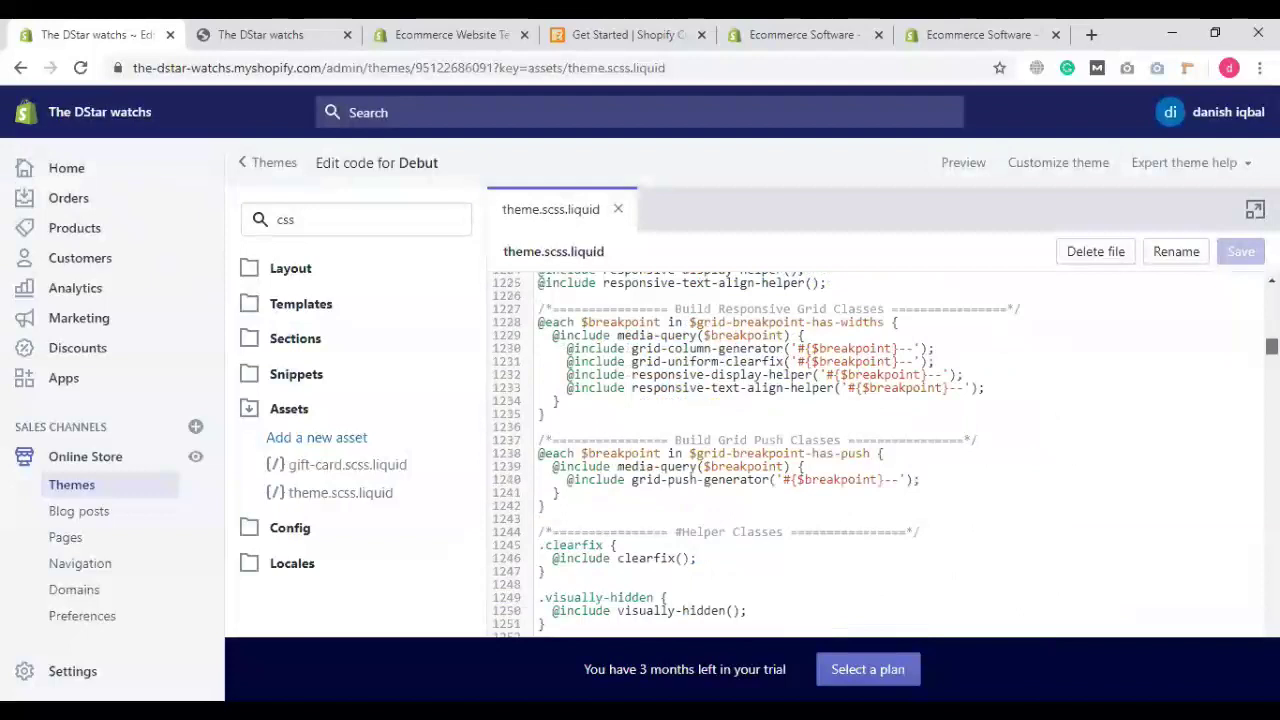
pyautogui.scroll(-20, 843, 497)
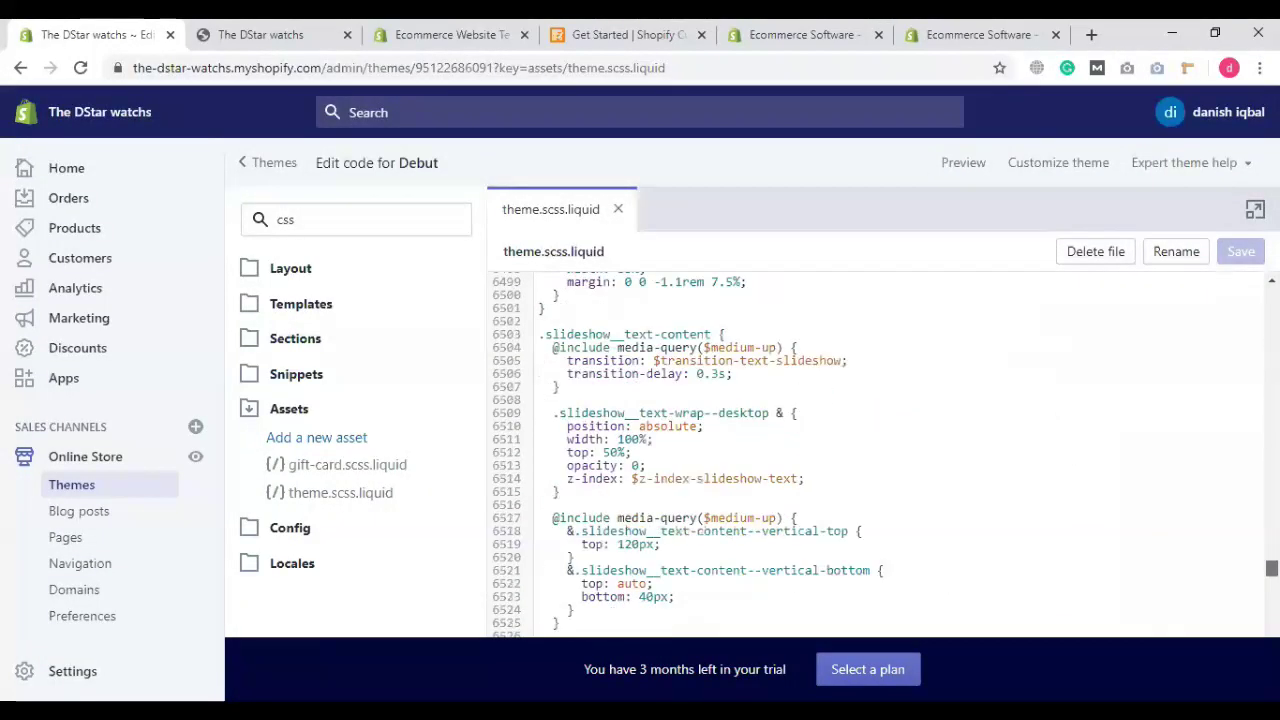
# Step: Look through the end of theme.scss.liquid, then view the form for adding a new layout and dismiss it
pyautogui.scroll(-20, 693, 487)
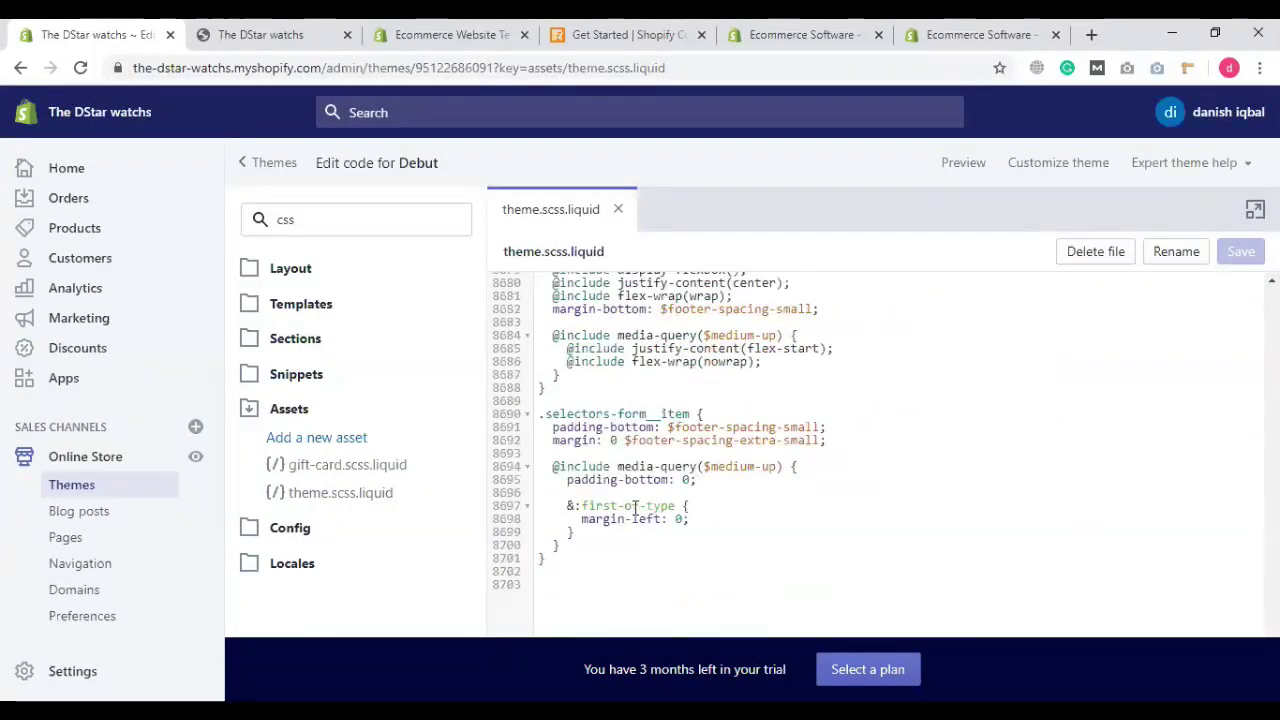
pyautogui.scroll(3, 703, 447)
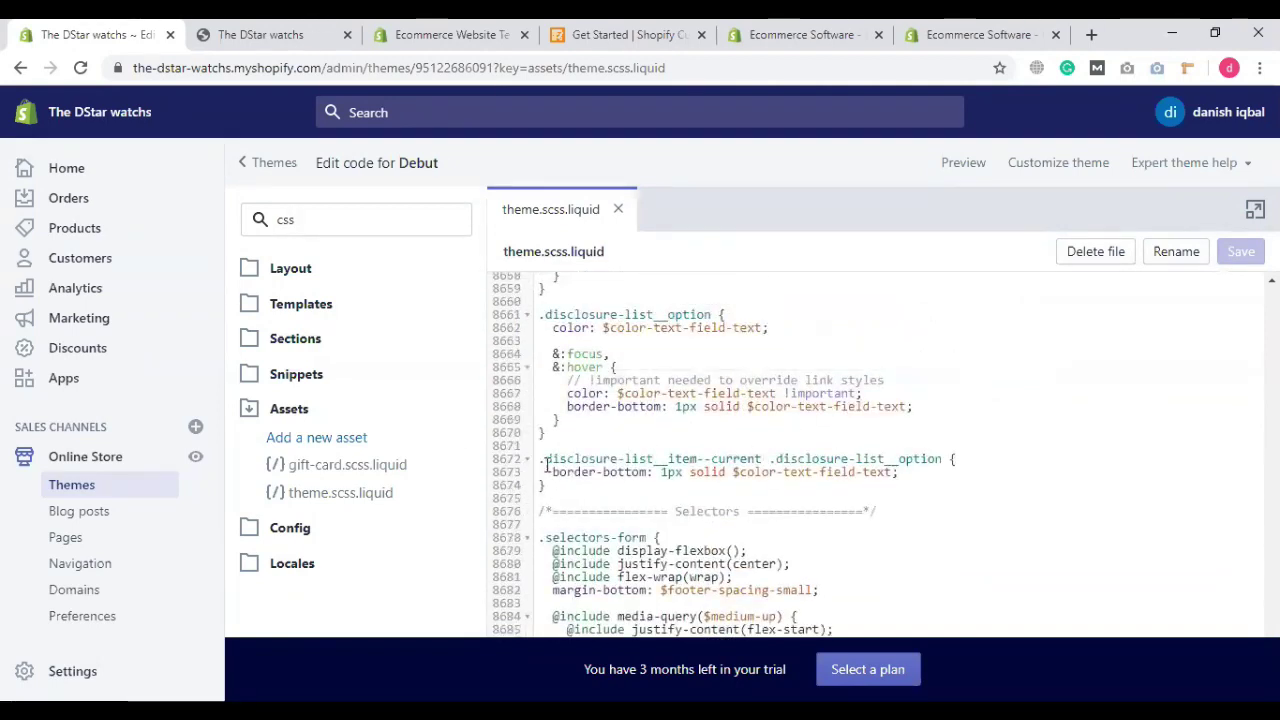
pyautogui.click(290, 269)
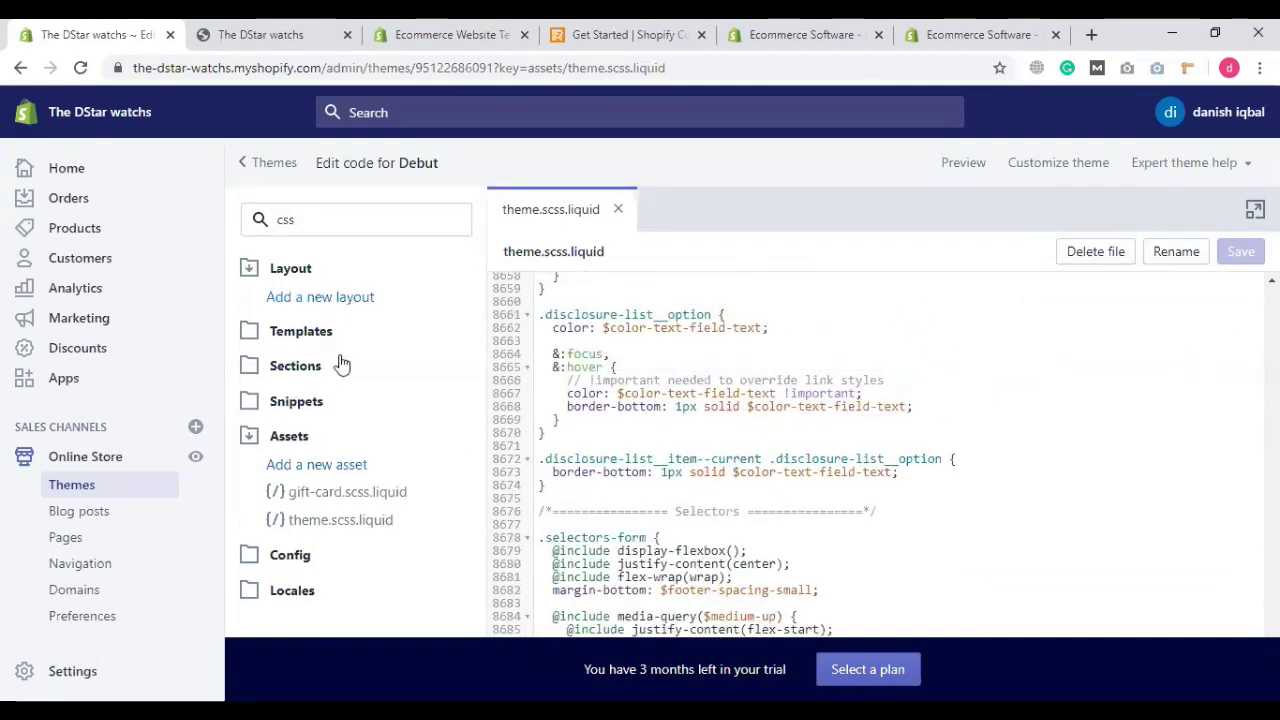
pyautogui.click(354, 300)
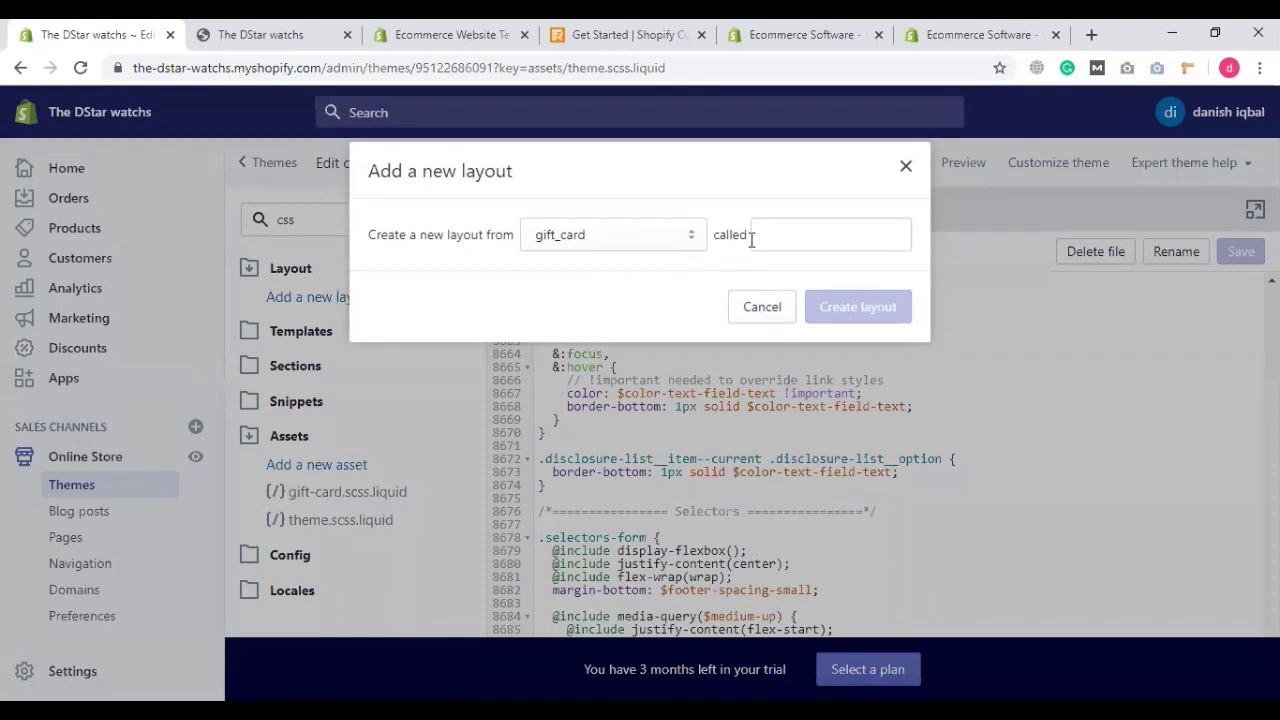
pyautogui.click(905, 168)
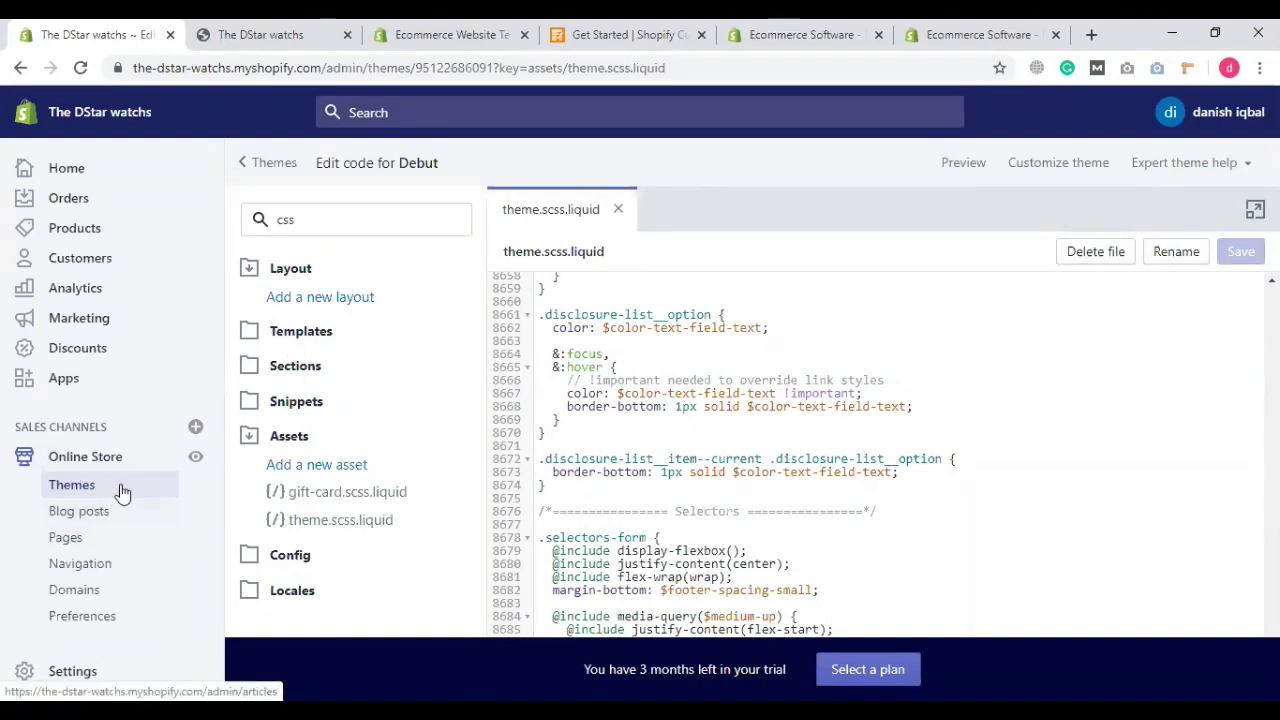
# Step: Close the theme.scss.liquid file and return to the online store's Themes page
pyautogui.scroll(2, 1000, 285)
pyautogui.click(617, 211)
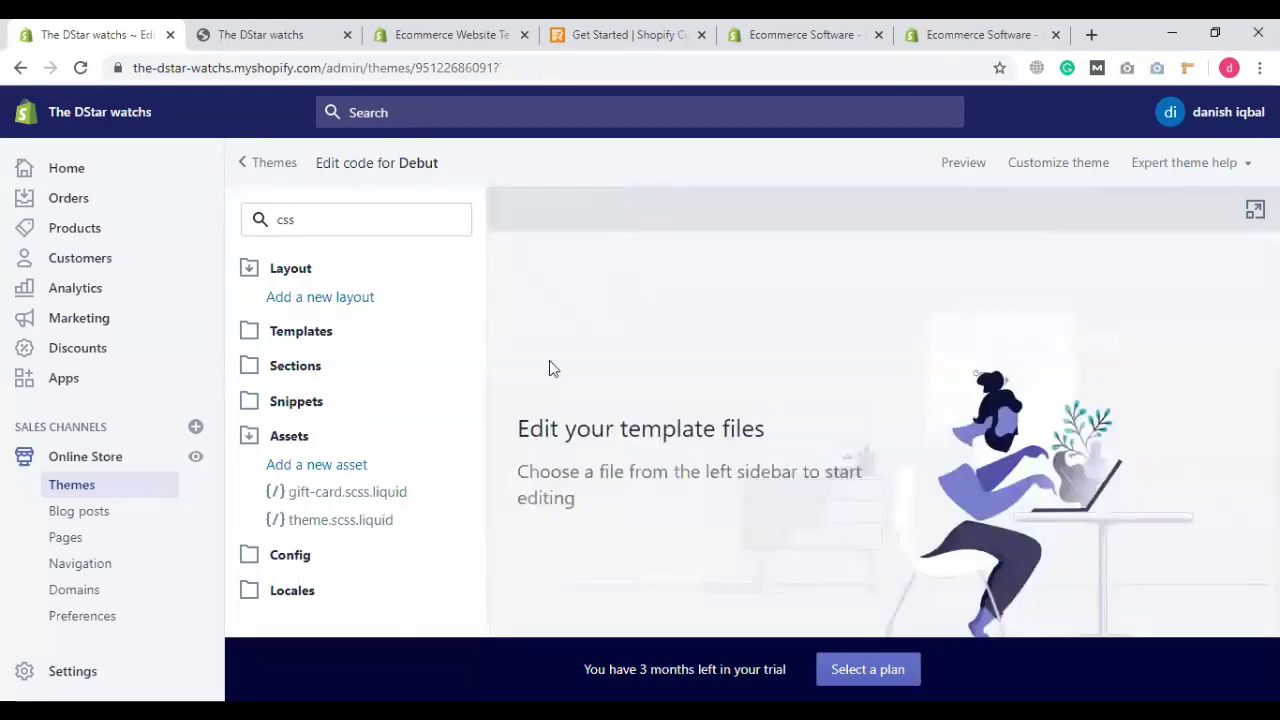
pyautogui.click(84, 486)
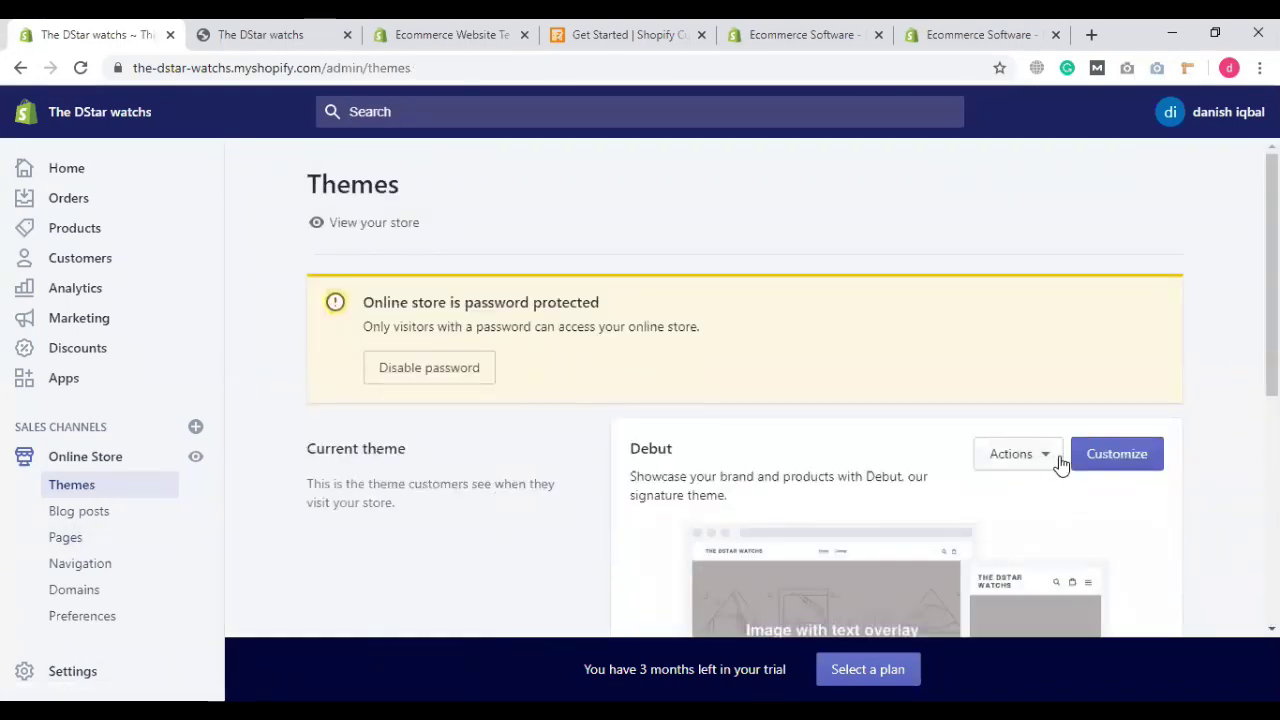
# Step: Check the actions available for the current Debut theme without choosing one
pyautogui.scroll(-1, 1061, 465)
pyautogui.scroll(-2, 1046, 463)
pyautogui.click(1015, 266)
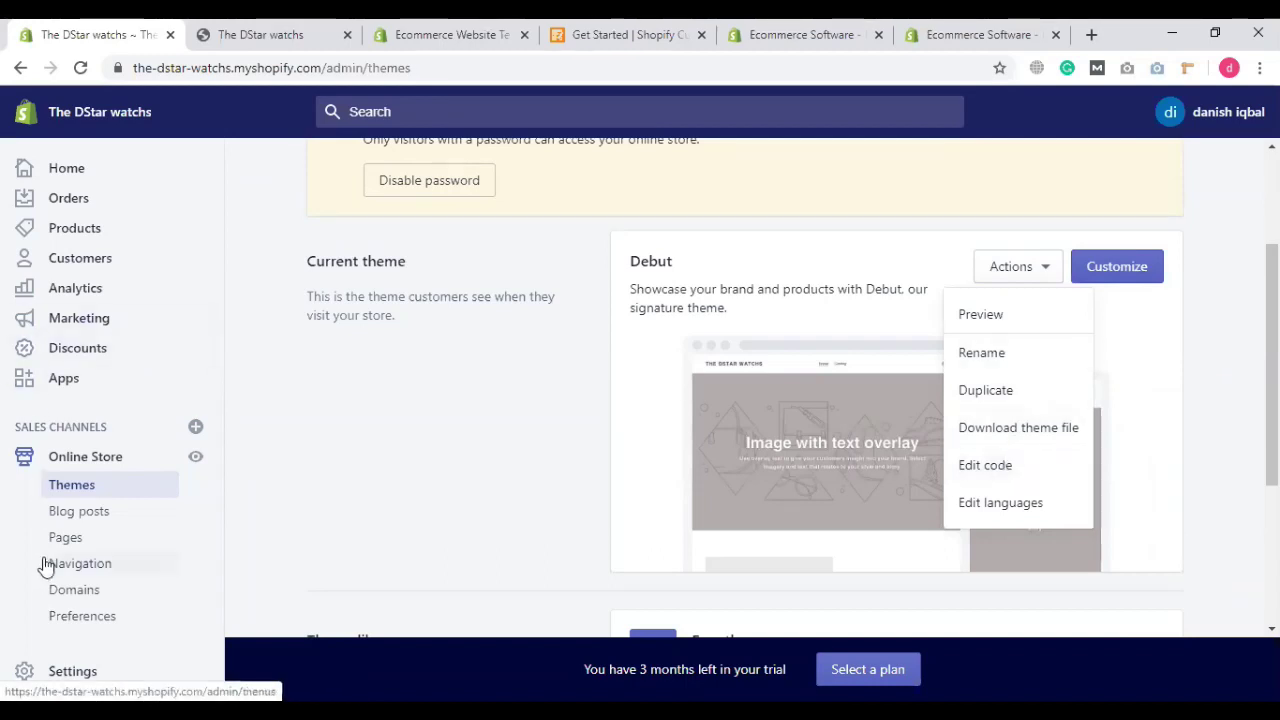
pyautogui.click(1200, 289)
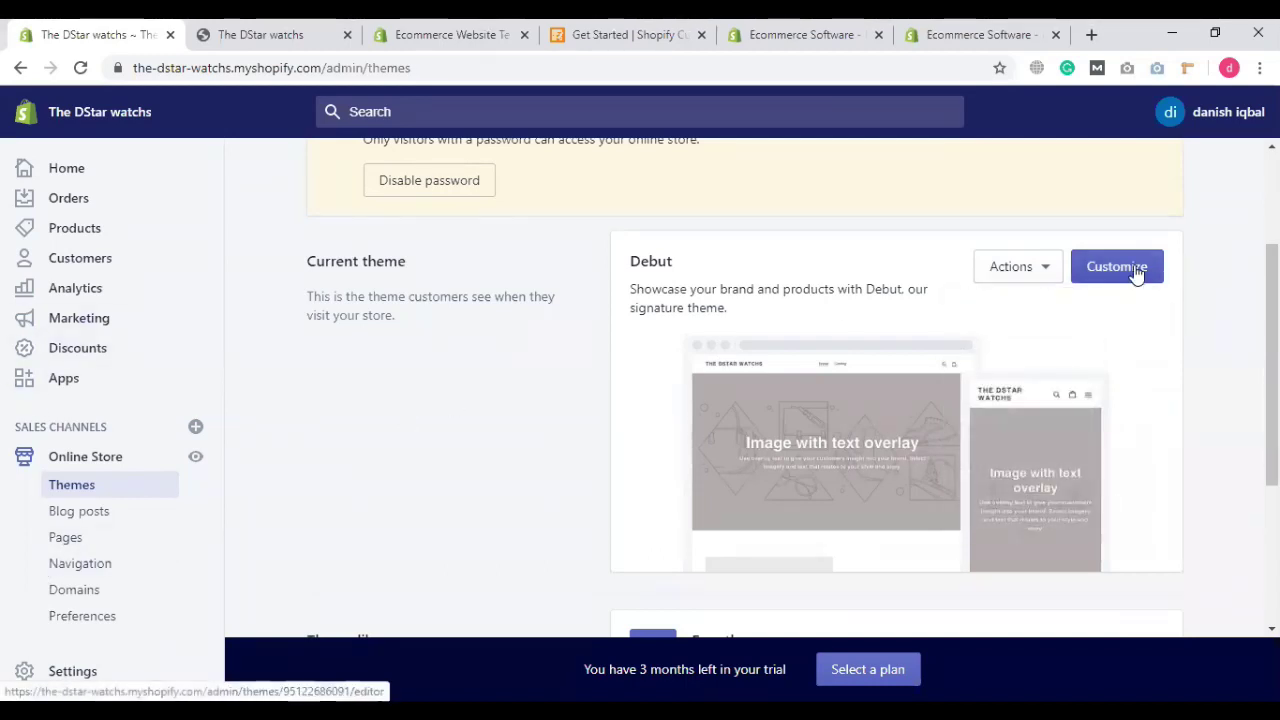
# Step: Open the Debut theme for customization and show the settings of its Header section
pyautogui.click(1137, 275)
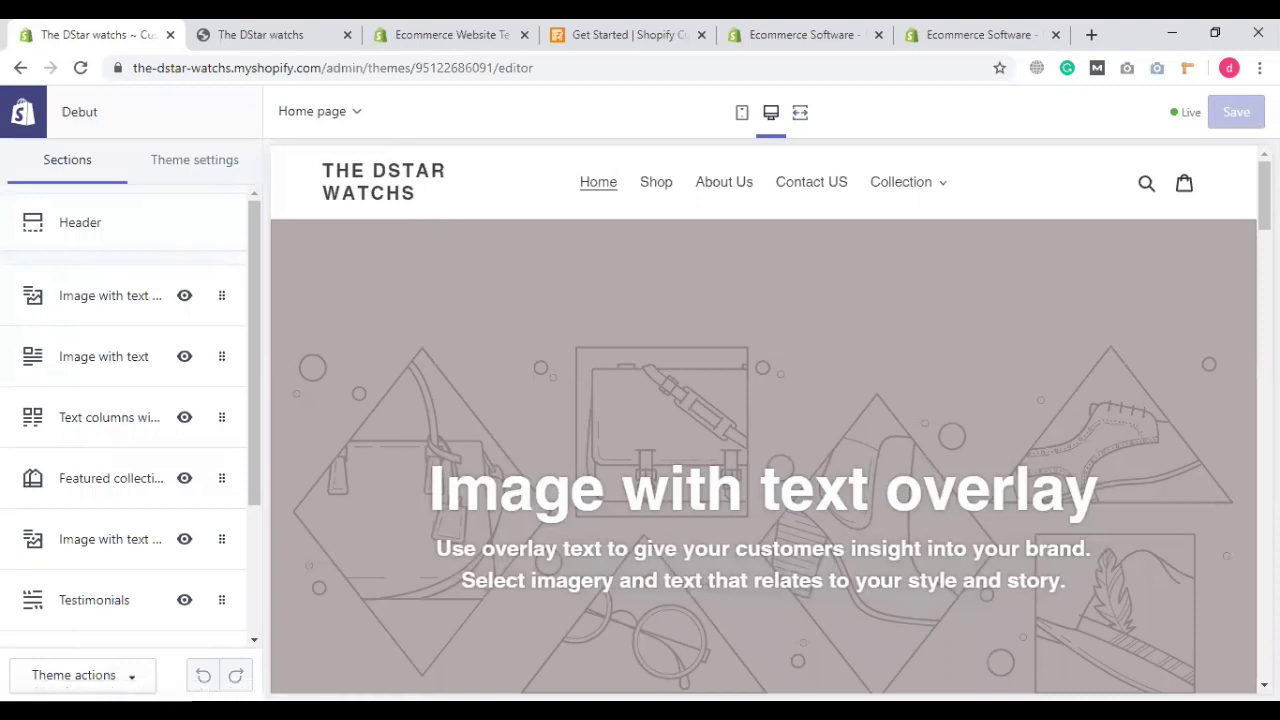
pyautogui.click(57, 222)
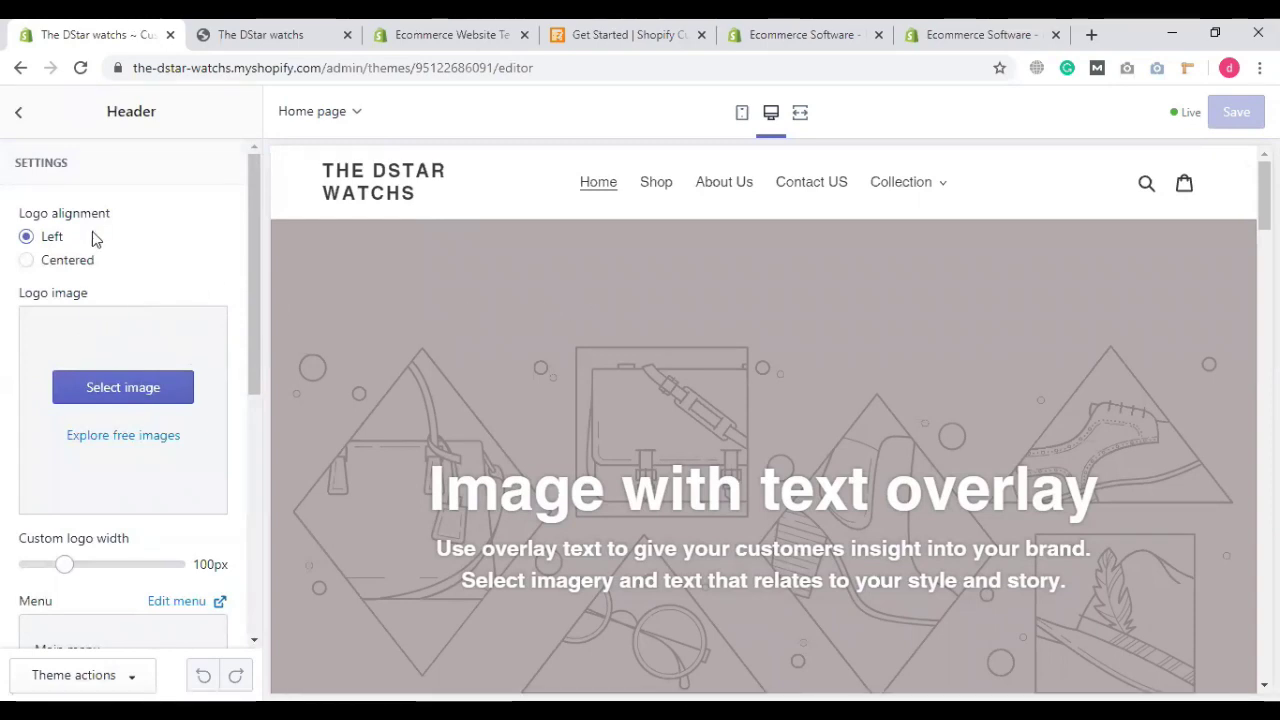
# Step: Try the Centered logo alignment in the header, then switch it back to Left
pyautogui.click(87, 268)
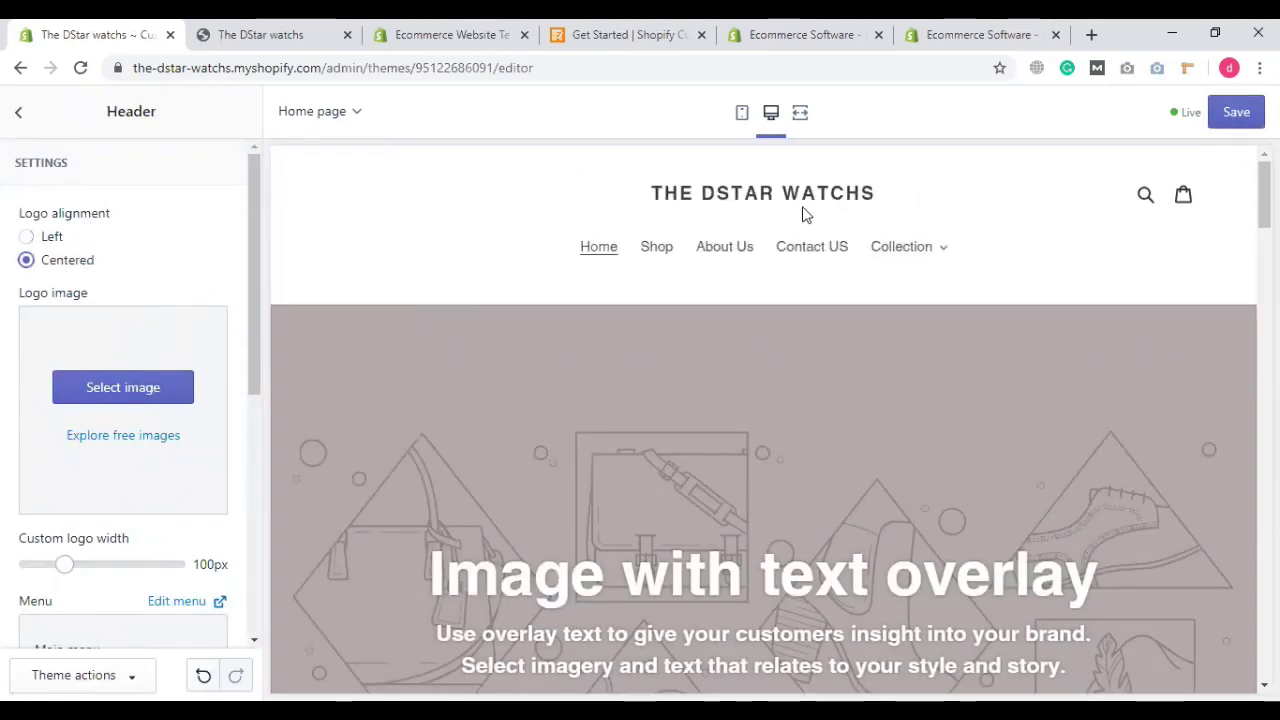
pyautogui.click(56, 240)
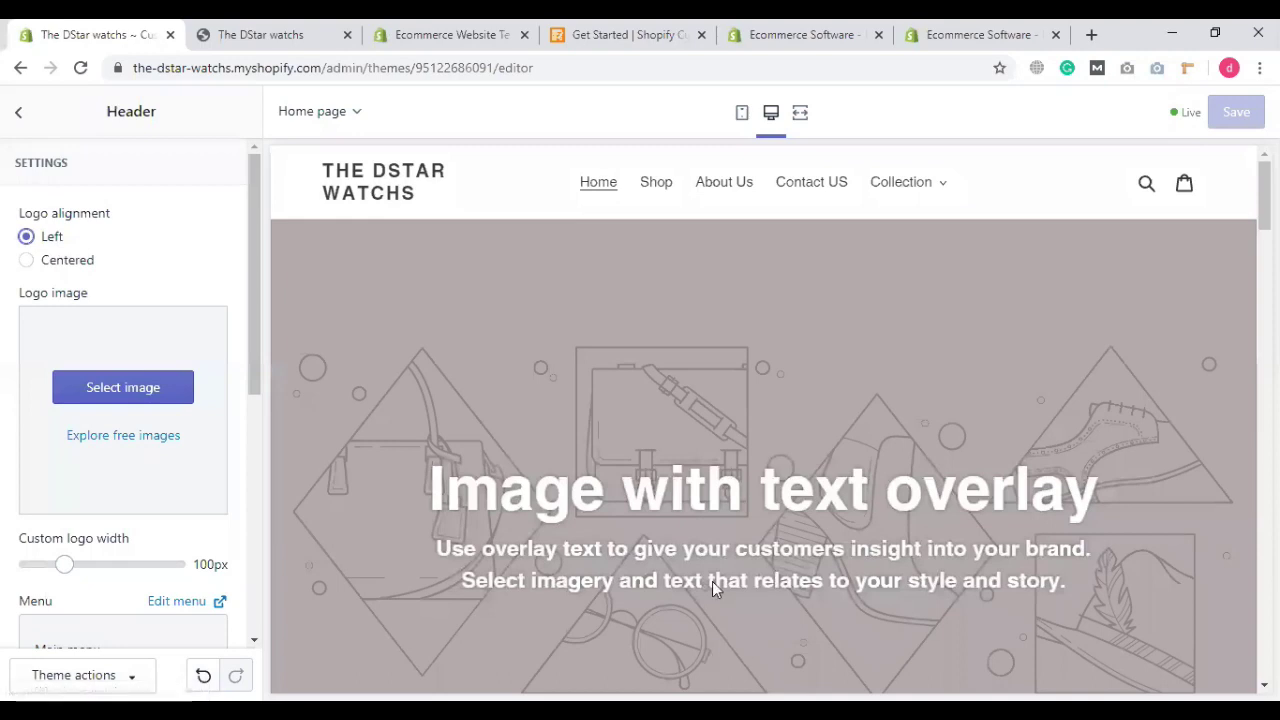
# Step: Try a custom logo width of 115px, check the logo text on the live storefront, then set the width back to 100px
pyautogui.scroll(-2, 143, 510)
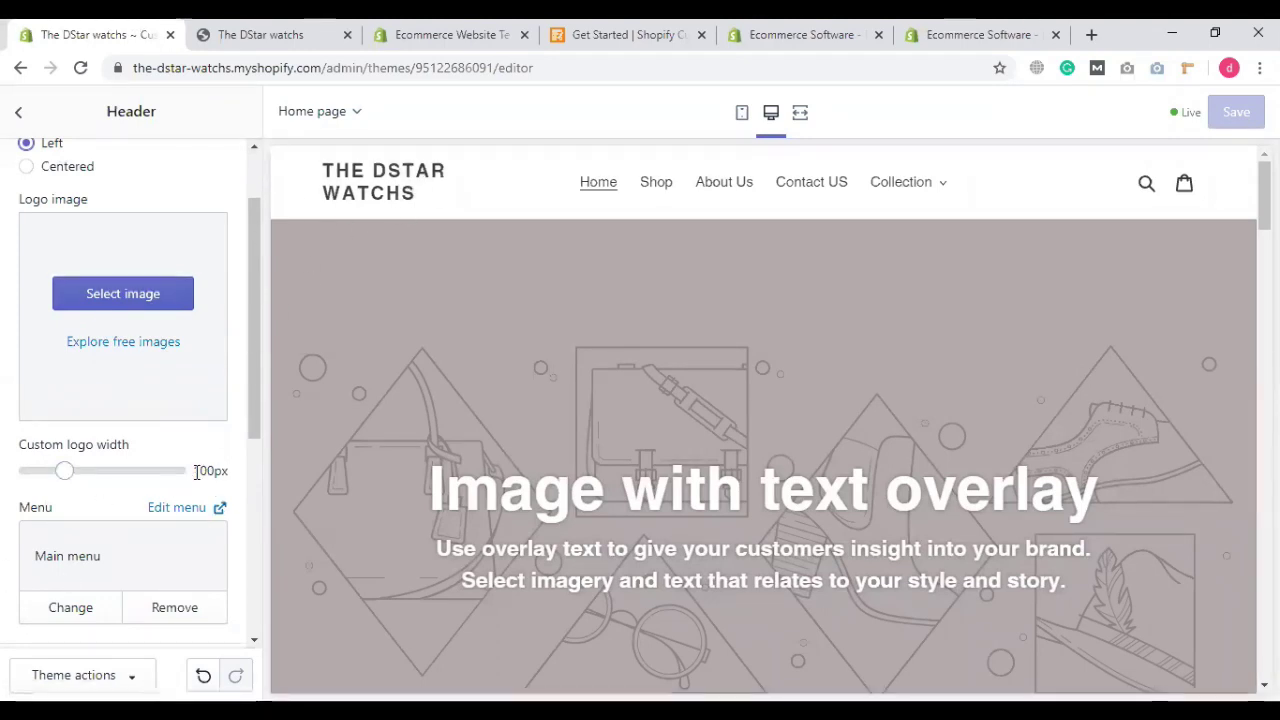
pyautogui.moveTo(64, 470)
pyautogui.mouseDown()
pyautogui.moveTo(178, 471)
pyautogui.moveTo(76, 471)
pyautogui.mouseUp()
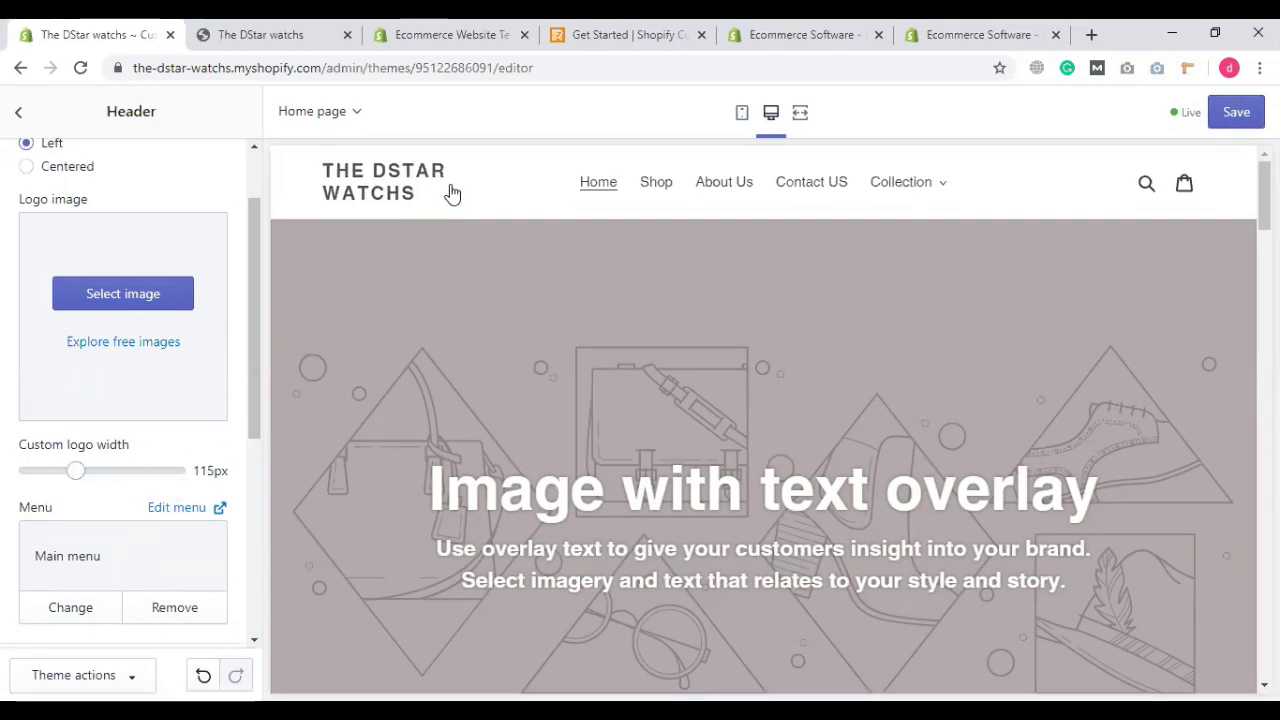
pyautogui.hotkey('ctrl', 'Tab')
pyautogui.moveTo(312, 121); pyautogui.dragTo(118, 122)
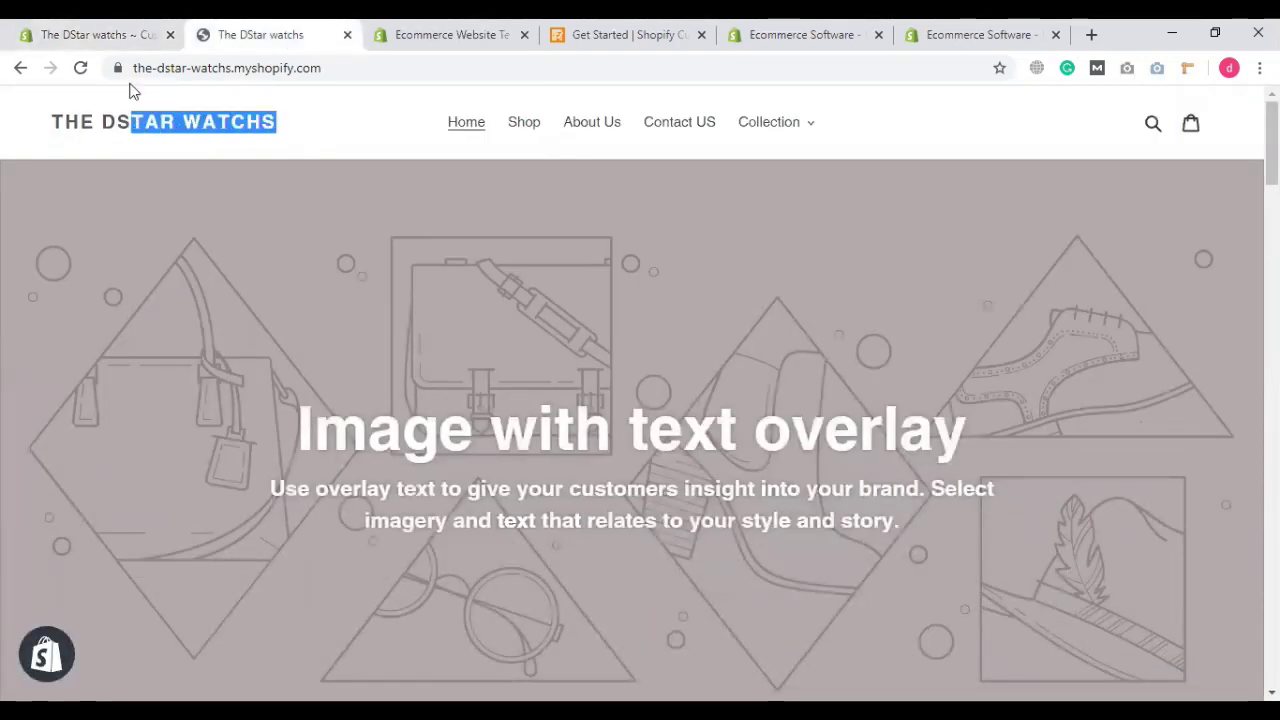
pyautogui.hotkey('ctrl', 'shift', 'Tab')
pyautogui.moveTo(78, 469); pyautogui.dragTo(64, 470)
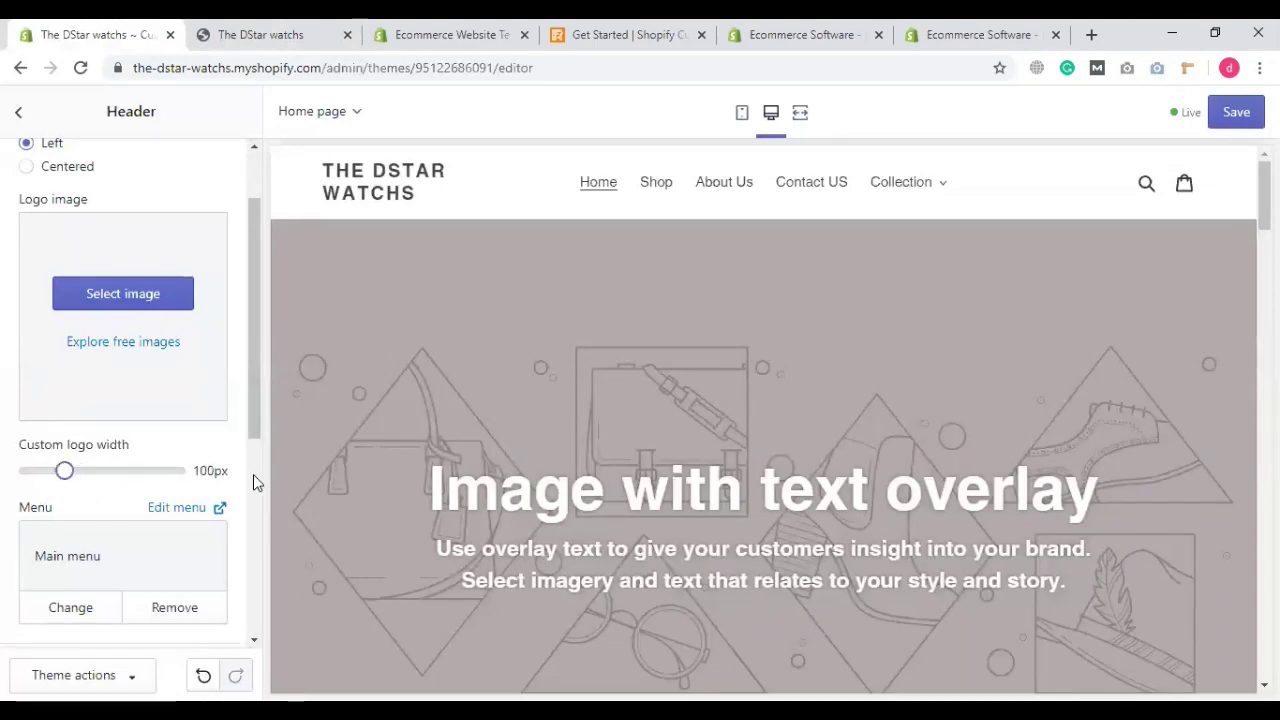
# Step: Examine the header's menu and announcement bar settings, including the announcement text, link and color options
pyautogui.scroll(-3, 253, 474)
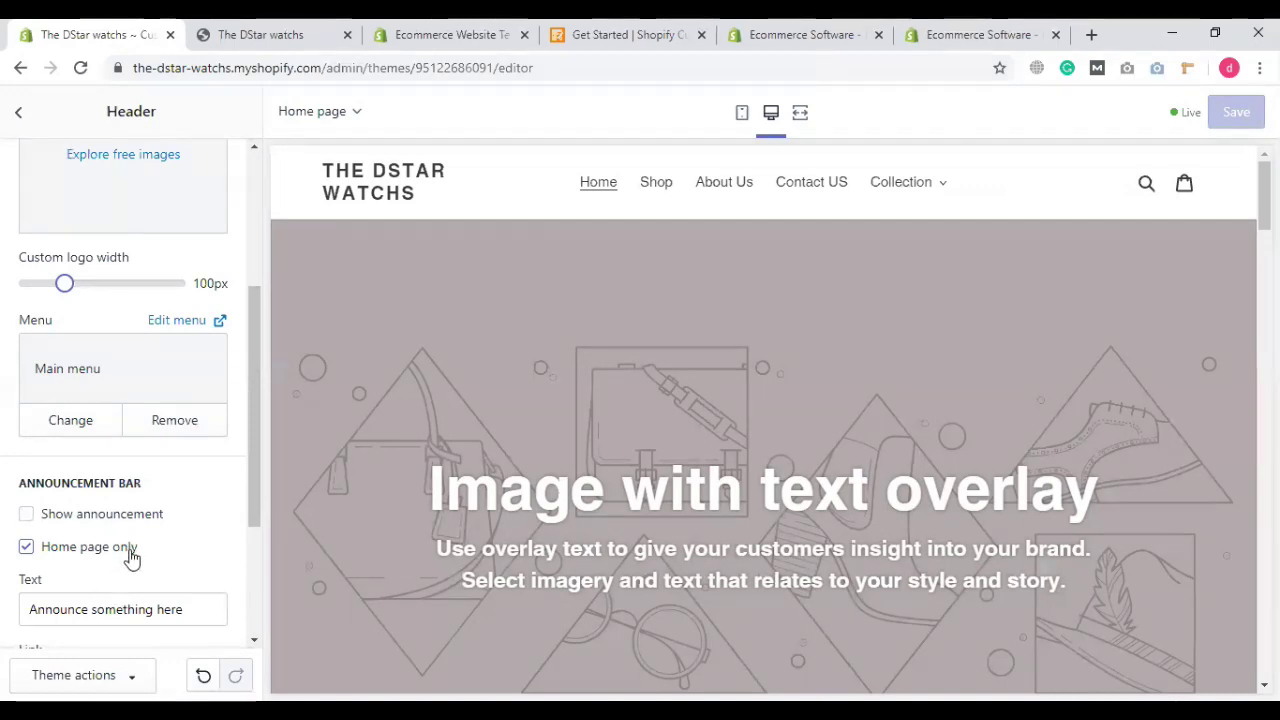
pyautogui.scroll(-3, 125, 549)
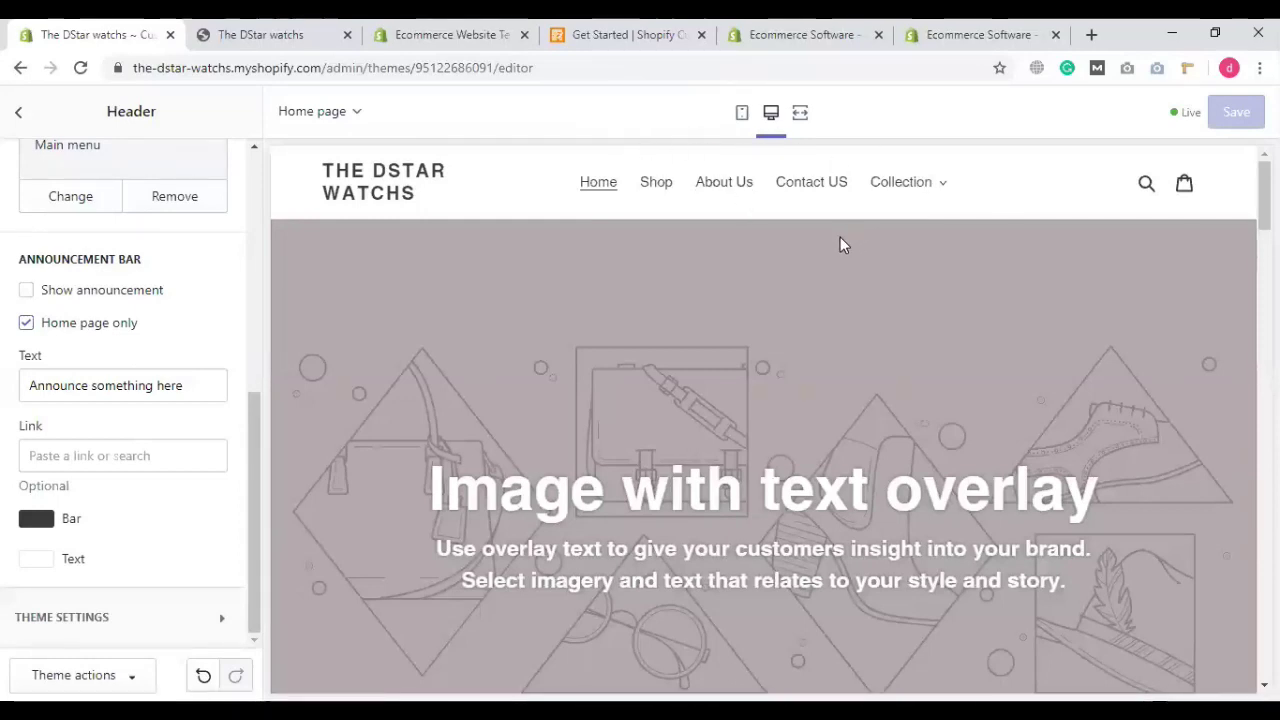
pyautogui.scroll(-3, 746, 218)
pyautogui.scroll(3, 746, 218)
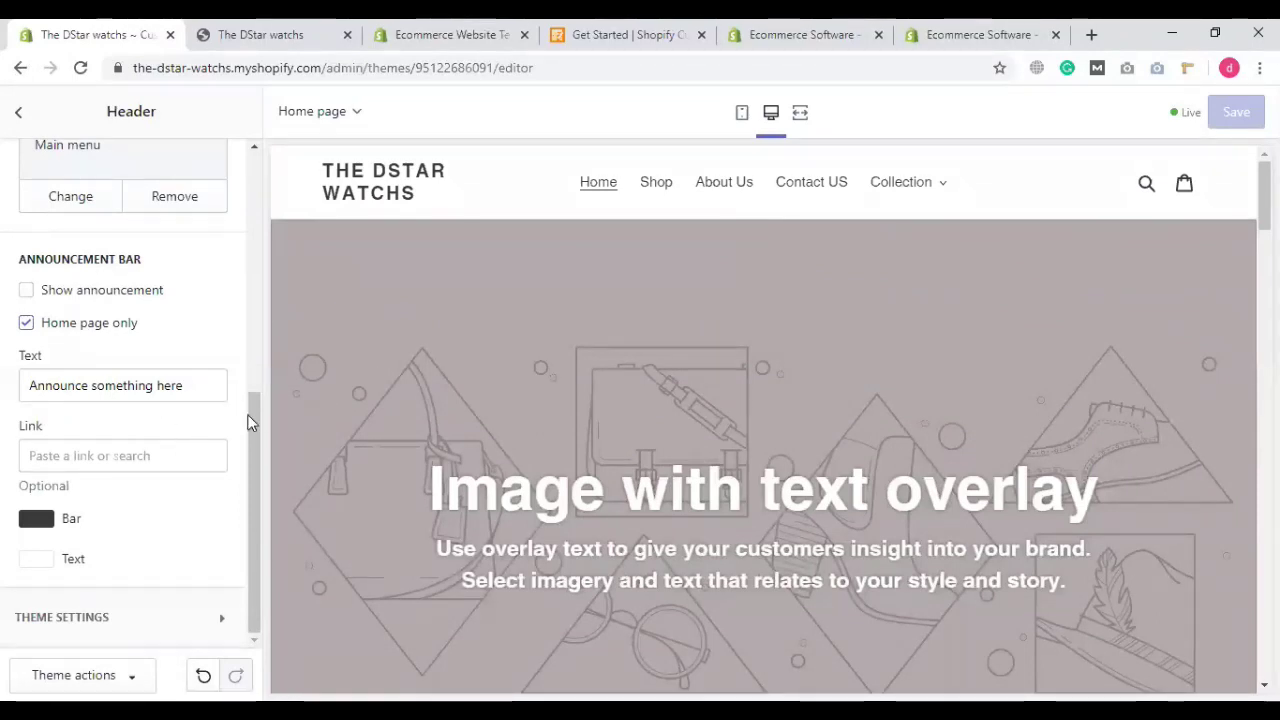
pyautogui.scroll(-1, 768, 428)
pyautogui.scroll(1, 770, 432)
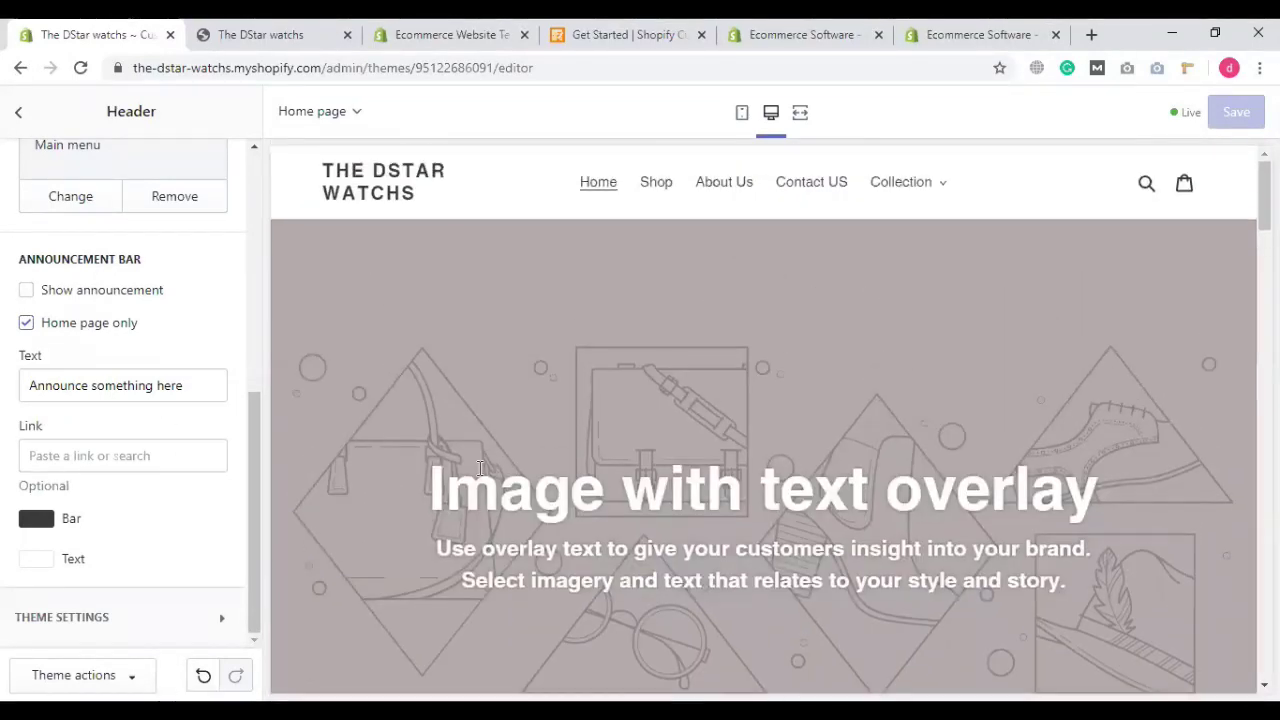
pyautogui.scroll(2, 141, 354)
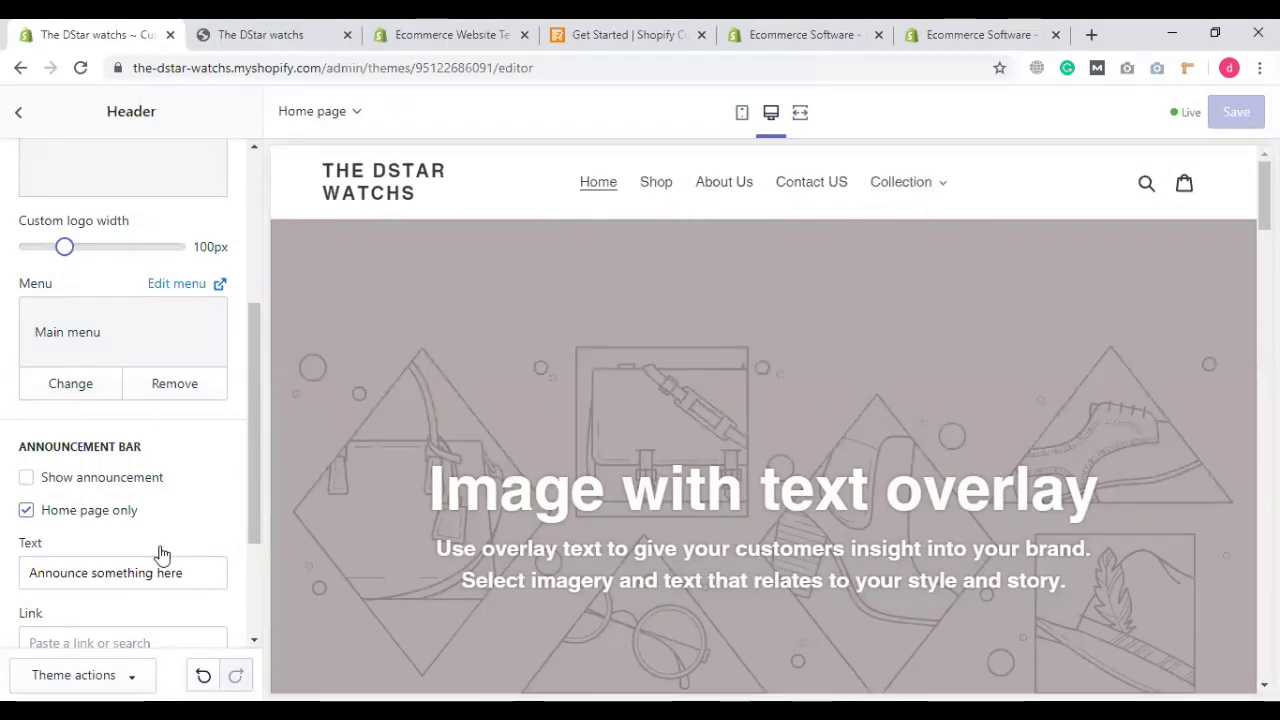
# Step: Open the page for creating a new header menu in a separate tab and look at its menu item form
pyautogui.click(89, 393)
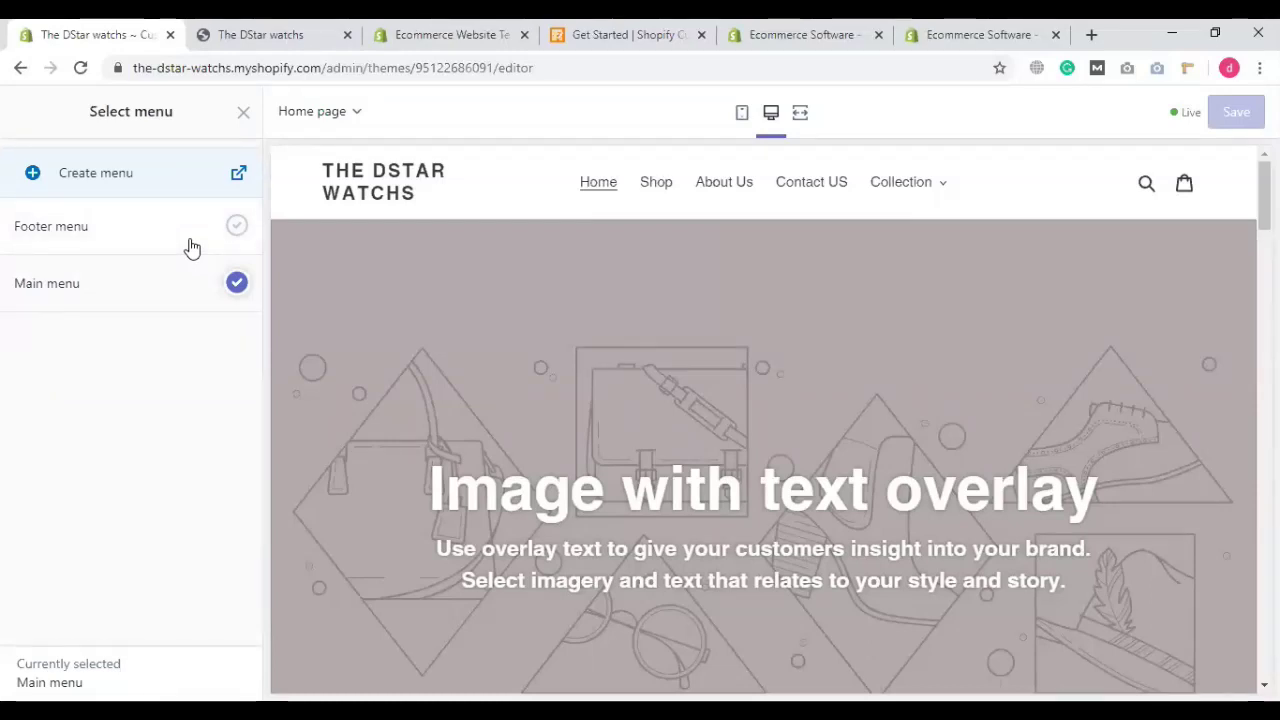
pyautogui.rightClick(239, 174)
pyautogui.click(300, 191)
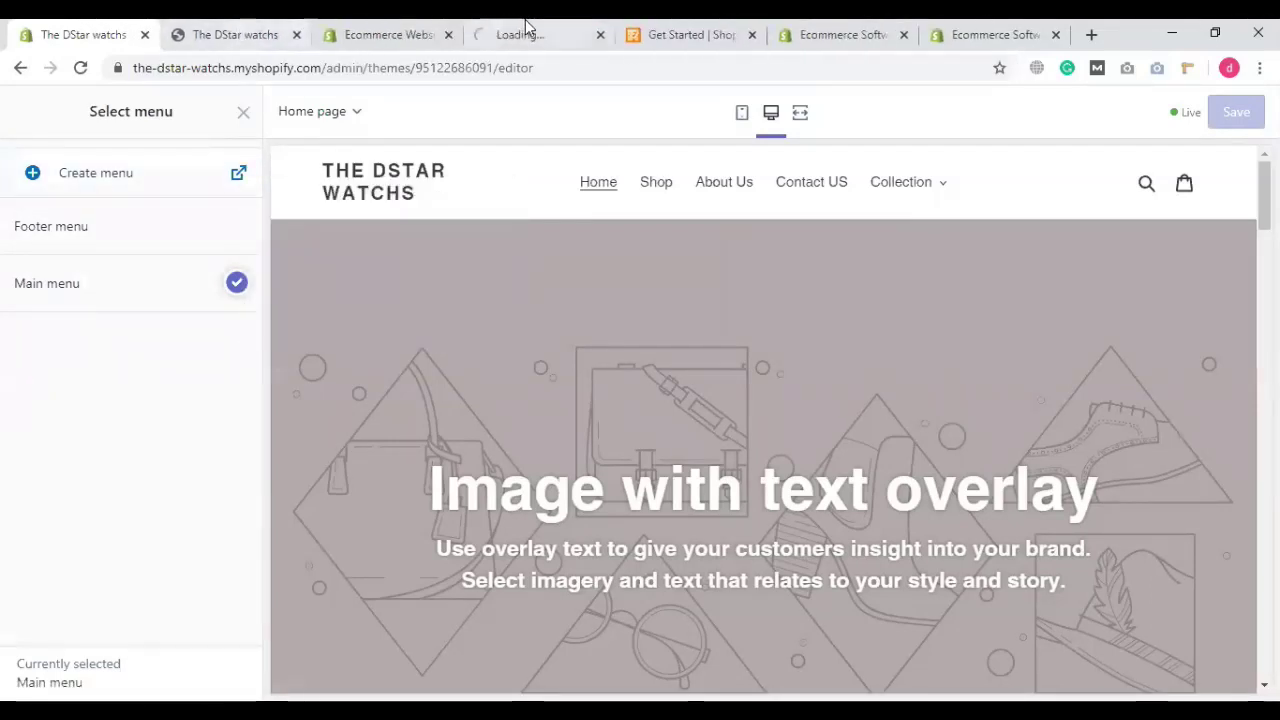
pyautogui.click(527, 30)
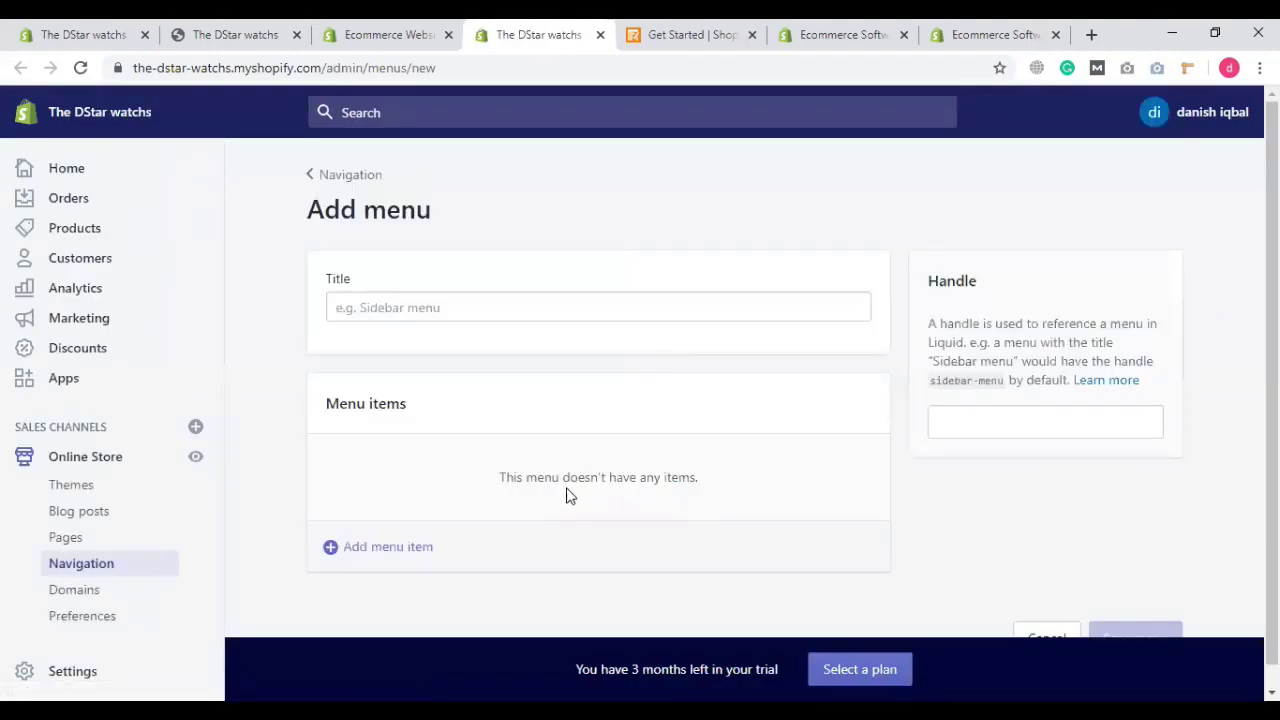
pyautogui.scroll(-1, 500, 510)
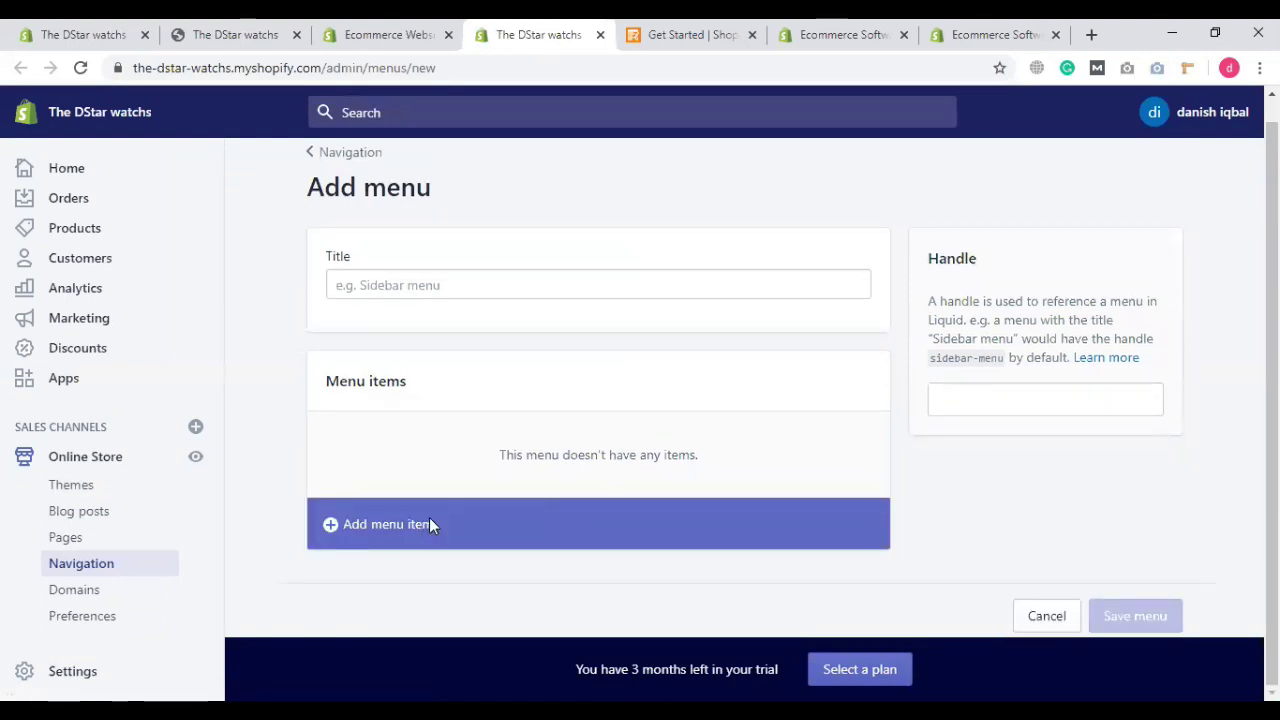
pyautogui.click(431, 525)
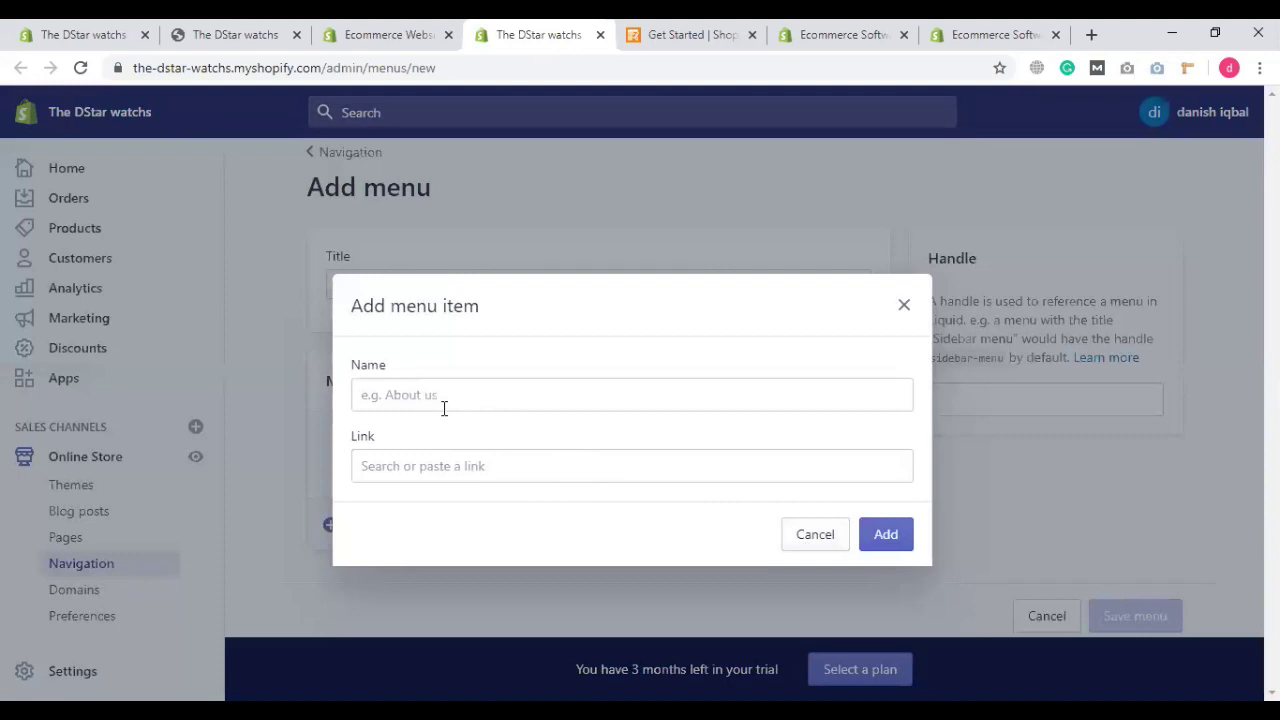
pyautogui.click(905, 305)
pyautogui.scroll(1, 756, 400)
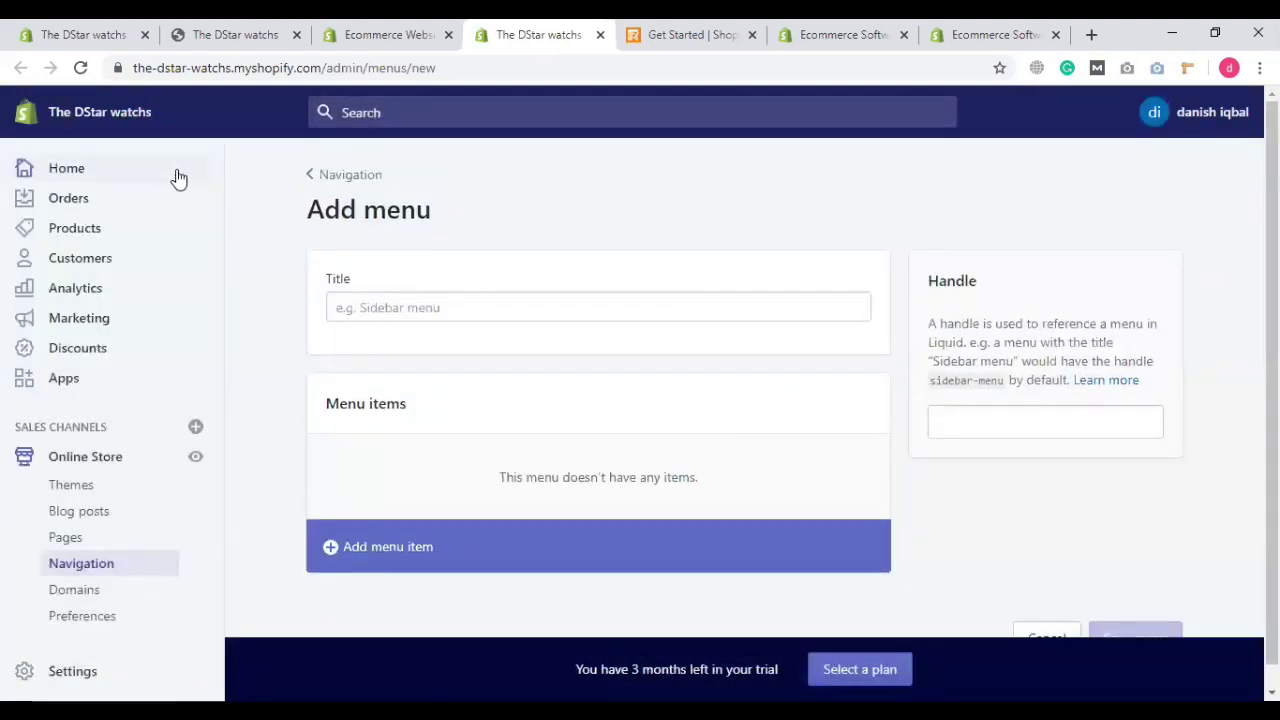
# Step: Close the Add menu page and return to the Header settings, keeping Main menu selected
pyautogui.click(97, 25)
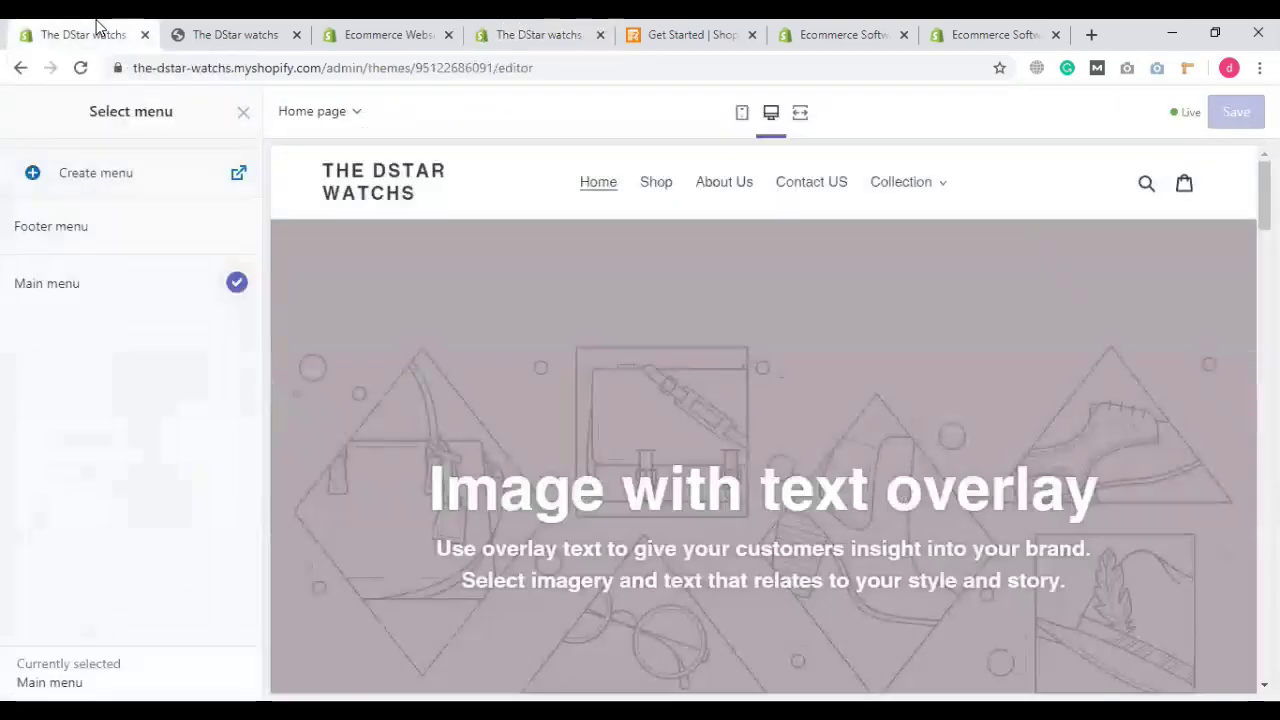
pyautogui.click(428, 32)
pyautogui.click(540, 34)
pyautogui.click(601, 34)
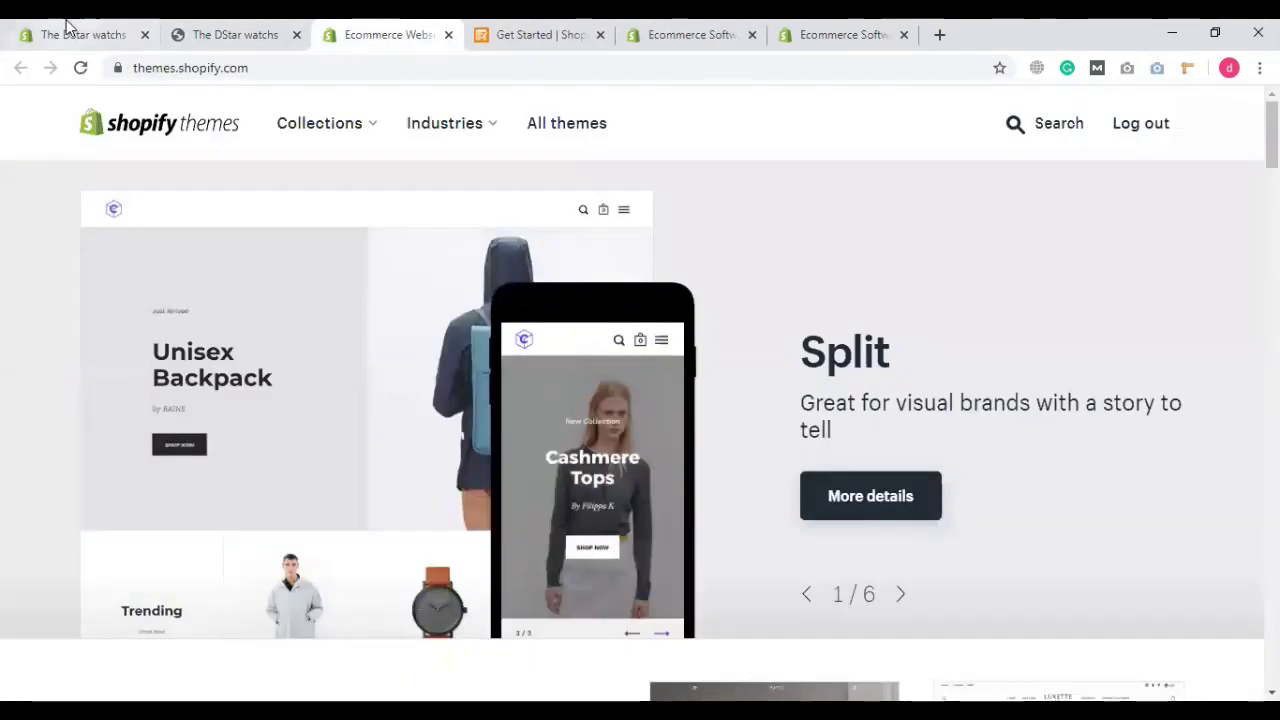
pyautogui.click(97, 34)
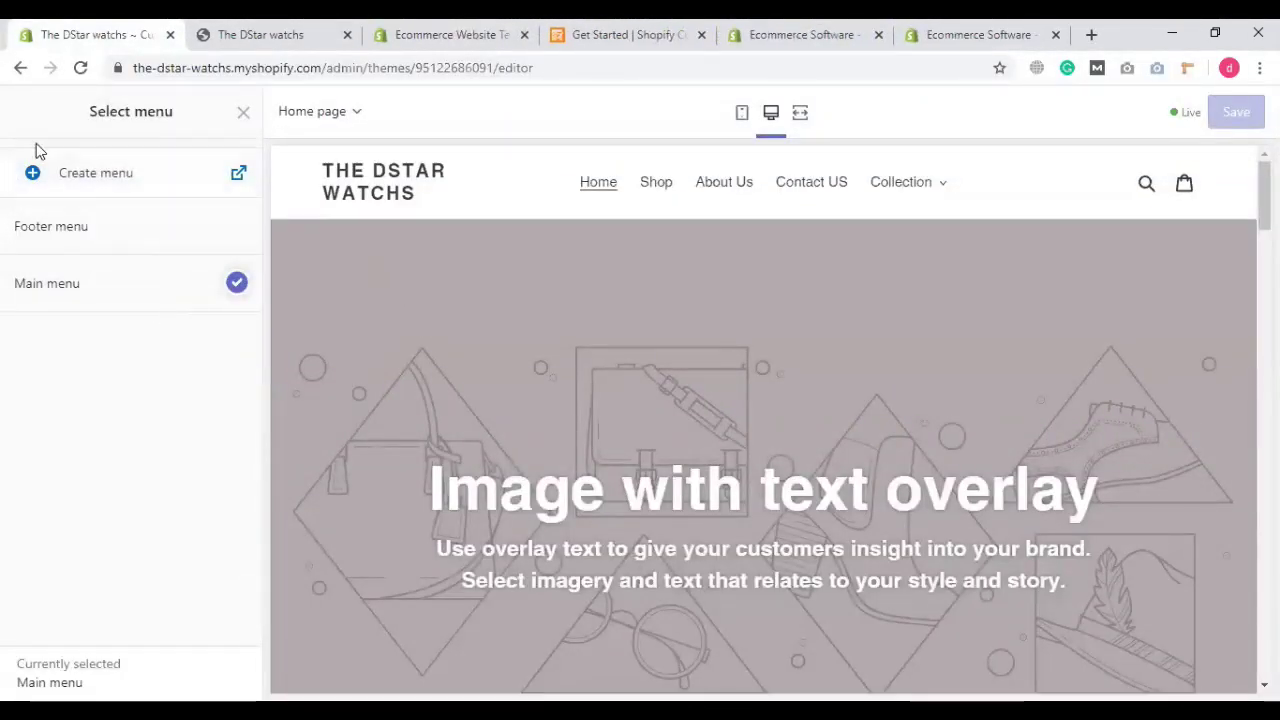
pyautogui.click(242, 114)
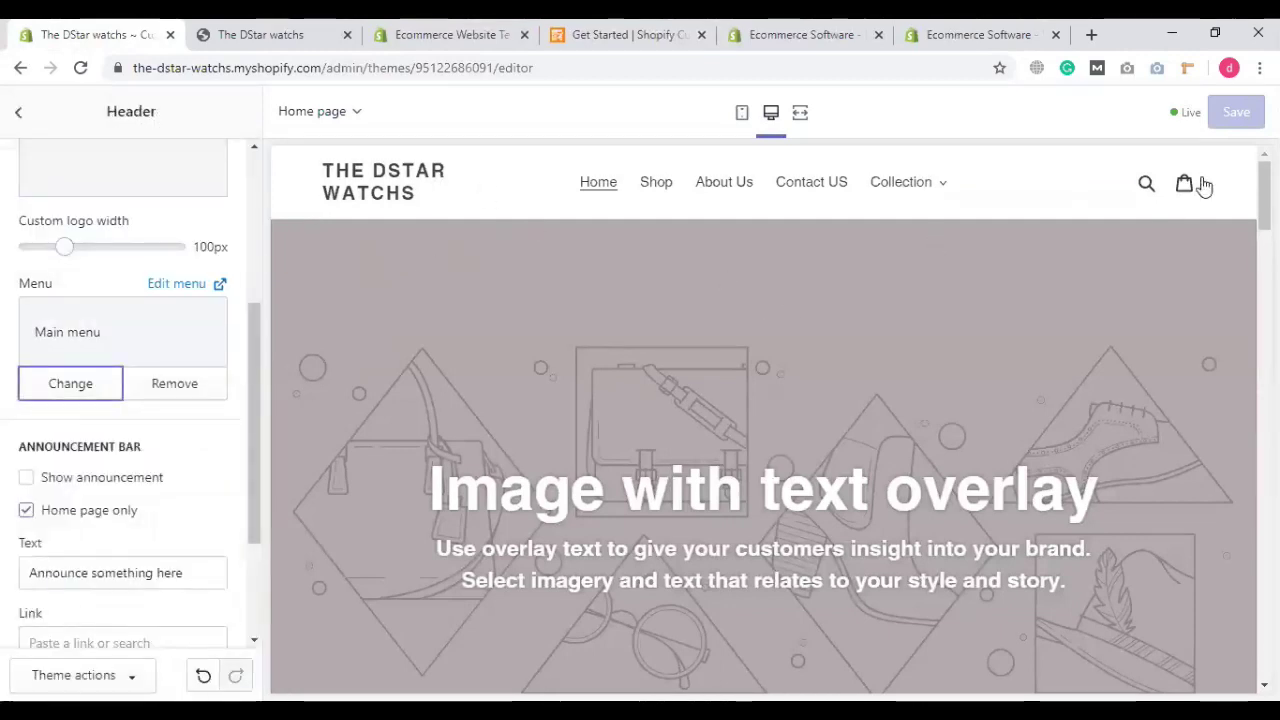
# Step: Review the Header settings from the announcement bar options back up to the logo alignment
pyautogui.scroll(-2, 155, 480)
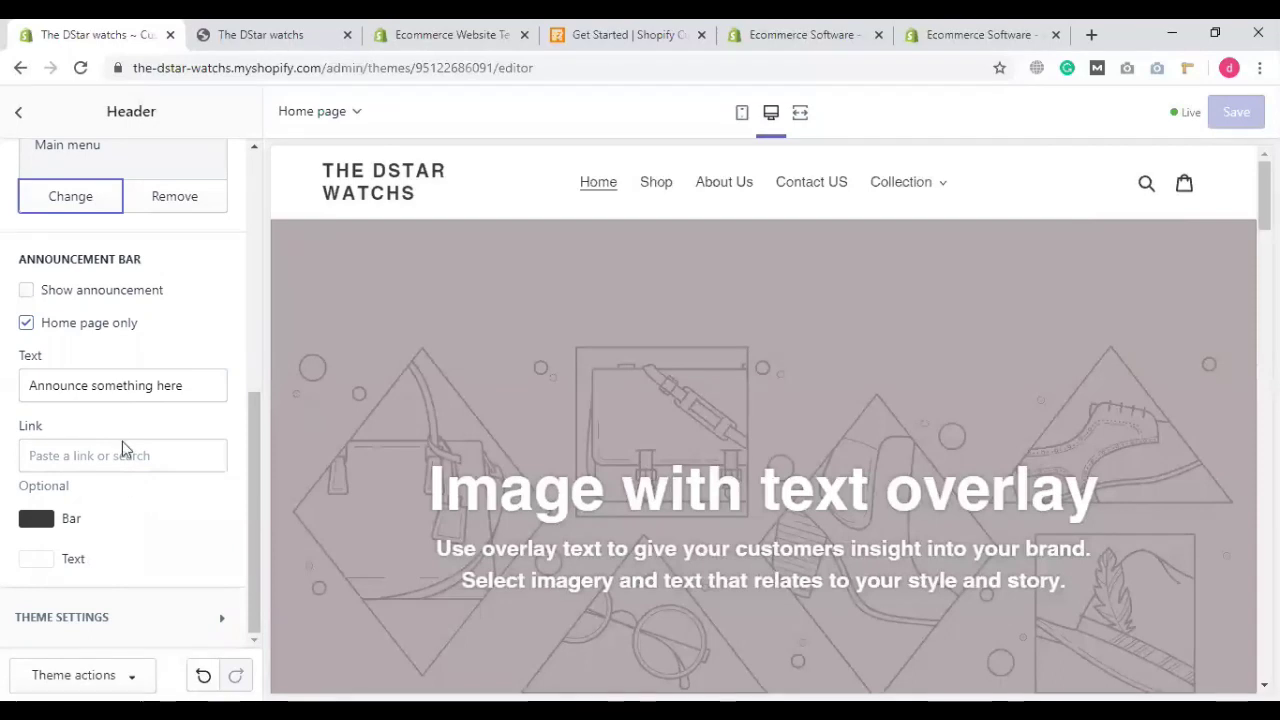
pyautogui.scroll(5, 122, 449)
pyautogui.scroll(-5, 63, 400)
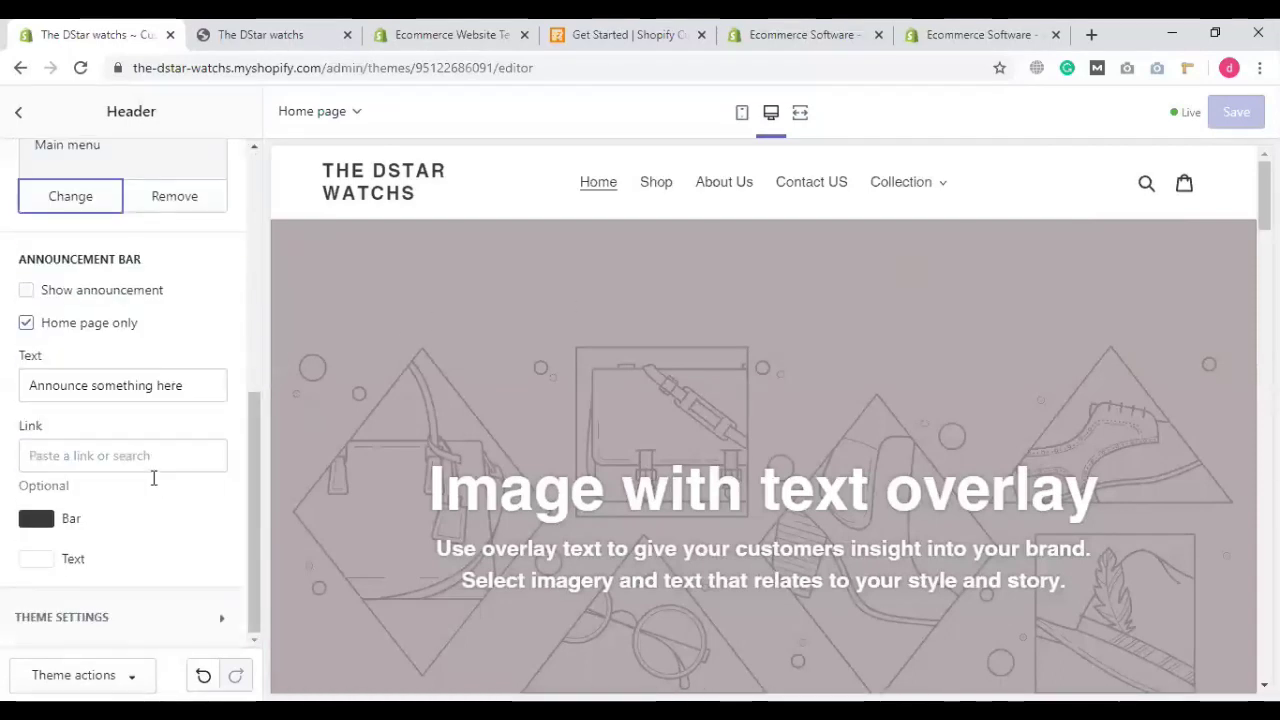
pyautogui.scroll(6, 107, 529)
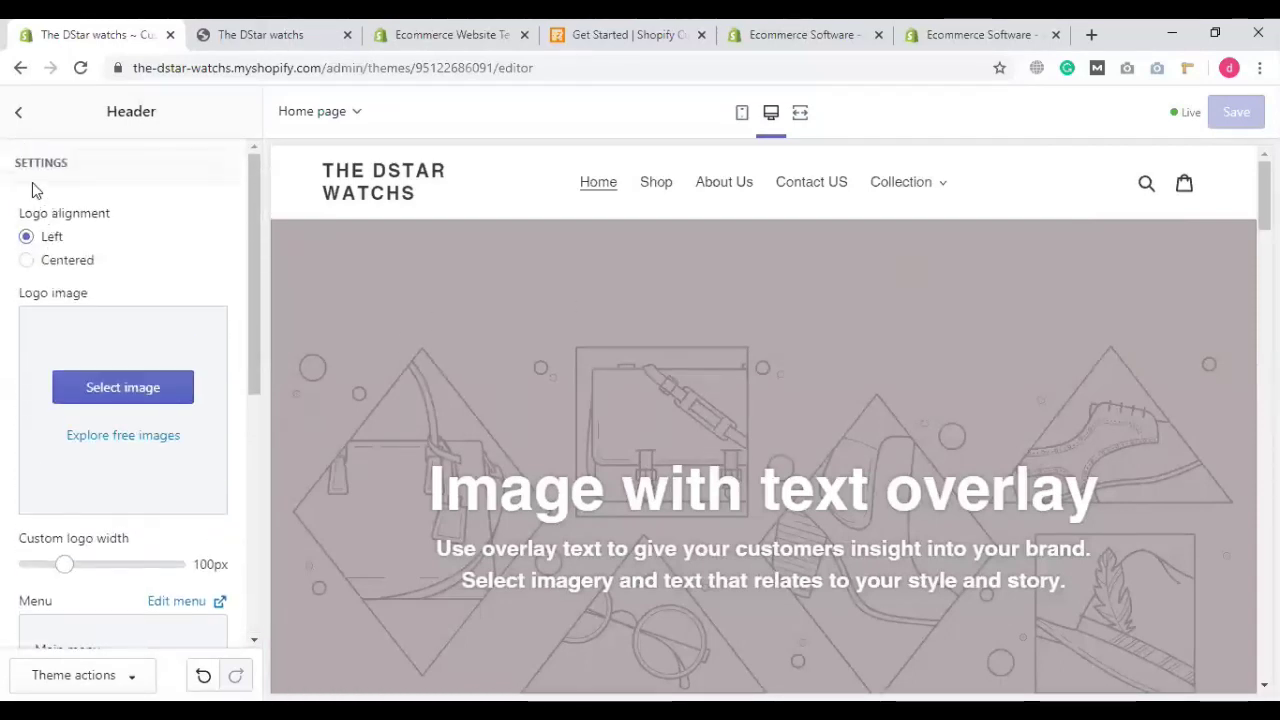
# Step: Return from the Header settings to the home page's section list and look through its sections
pyautogui.click(20, 113)
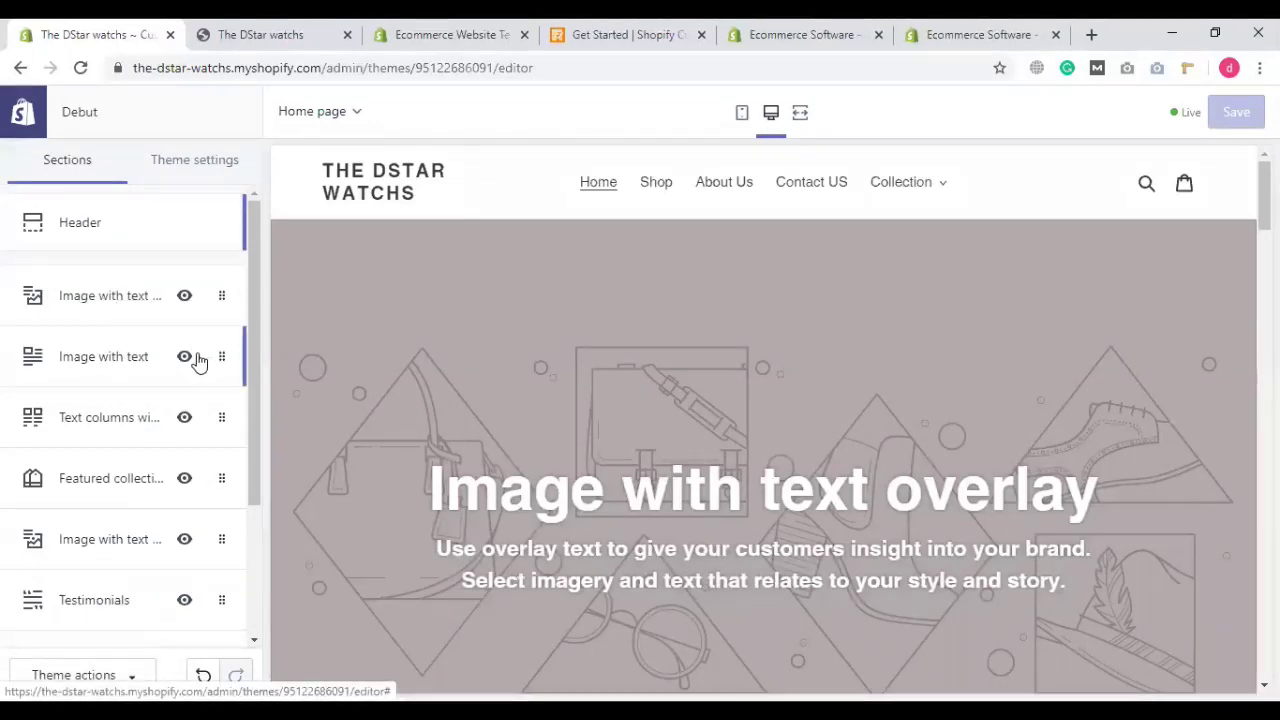
pyautogui.scroll(-2, 194, 360)
pyautogui.scroll(2, 197, 360)
pyautogui.scroll(-4, 137, 423)
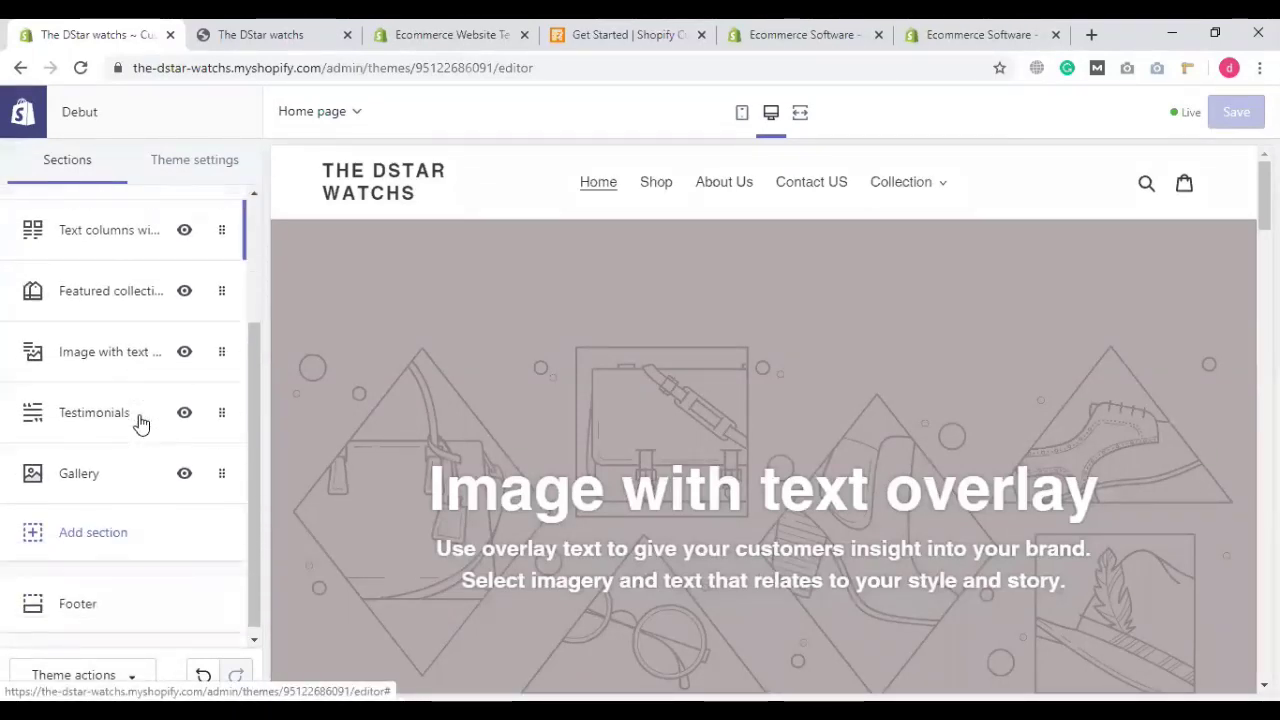
pyautogui.scroll(4, 137, 423)
# Step: Open the first Image with text overlay section and view its banner in the home page preview
pyautogui.click(100, 300)
pyautogui.scroll(-3, 1001, 431)
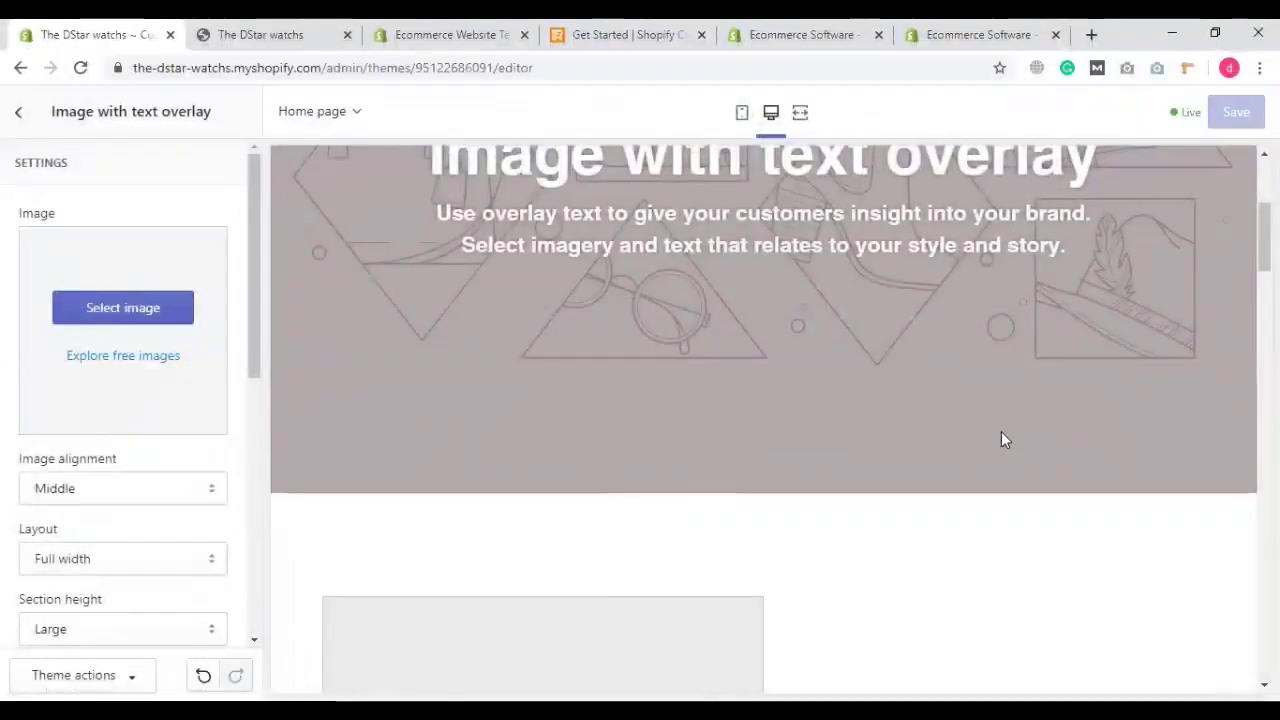
pyautogui.scroll(3, 1001, 431)
pyautogui.scroll(-2, 1091, 379)
pyautogui.scroll(2, 926, 394)
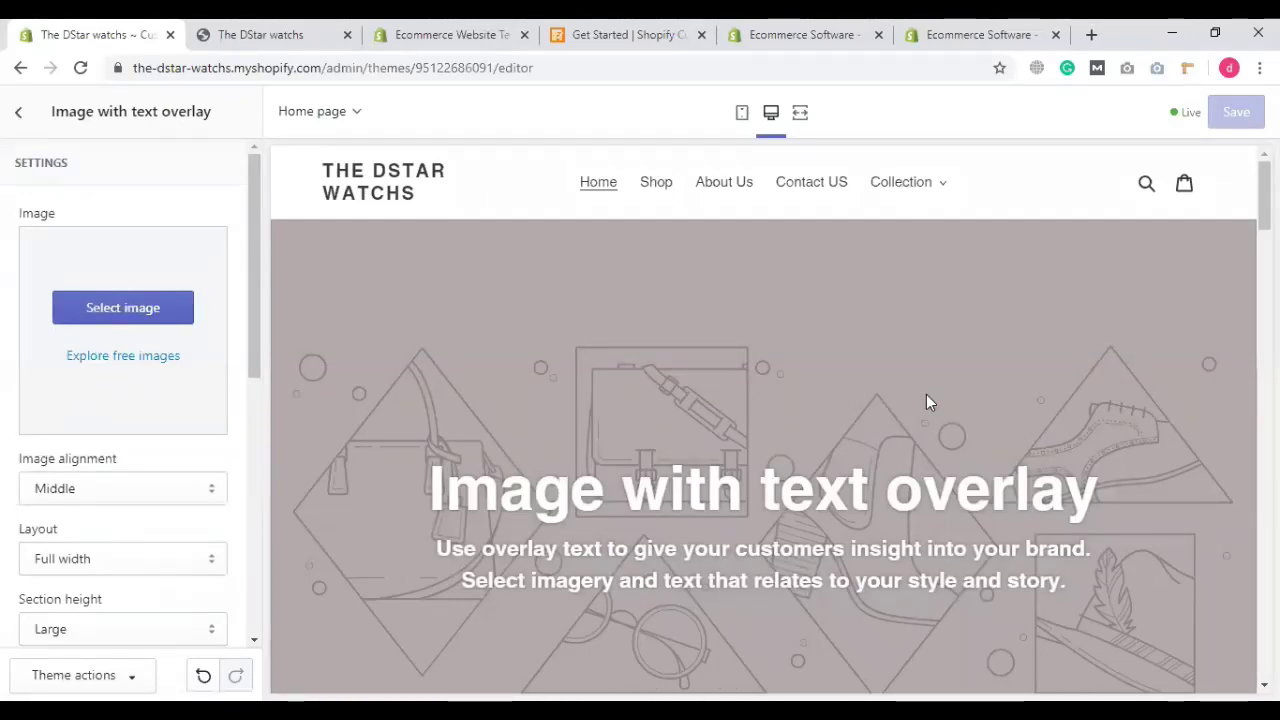
# Step: Remove the first Image with text overlay section, directly below the header, from the home page
pyautogui.click(12, 110)
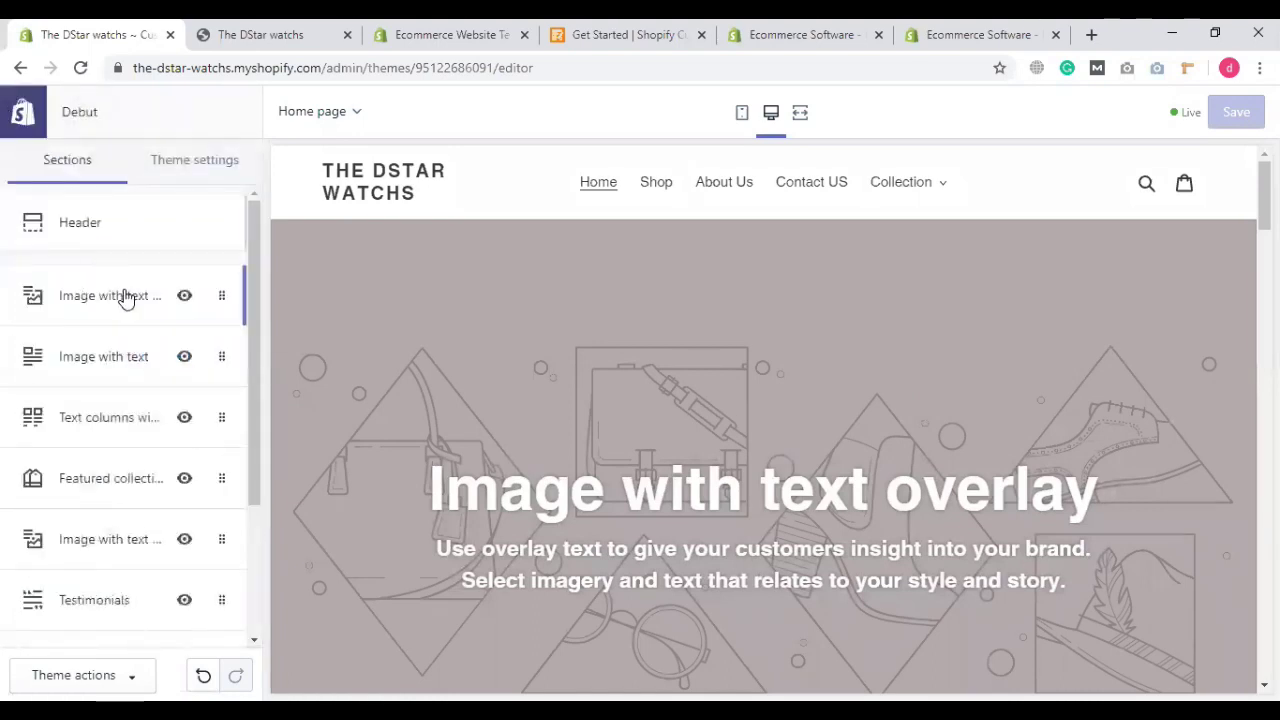
pyautogui.click(218, 298)
pyautogui.scroll(-10, 106, 574)
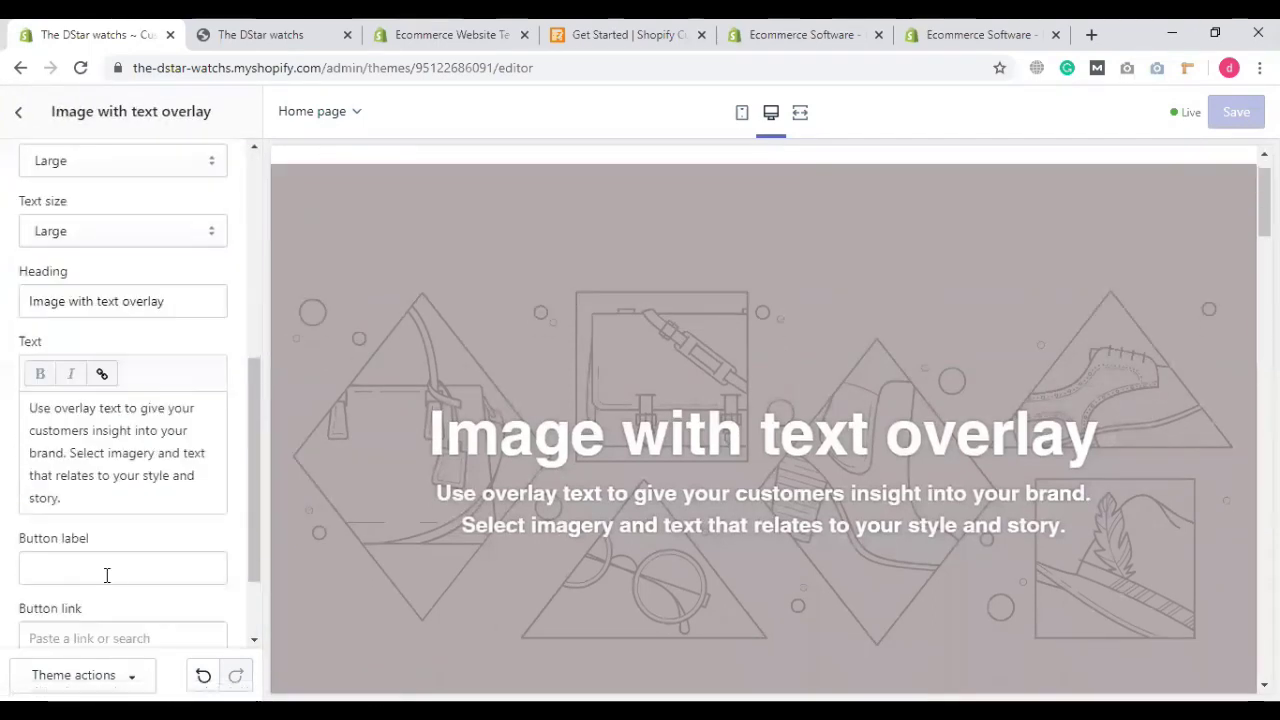
pyautogui.click(86, 615)
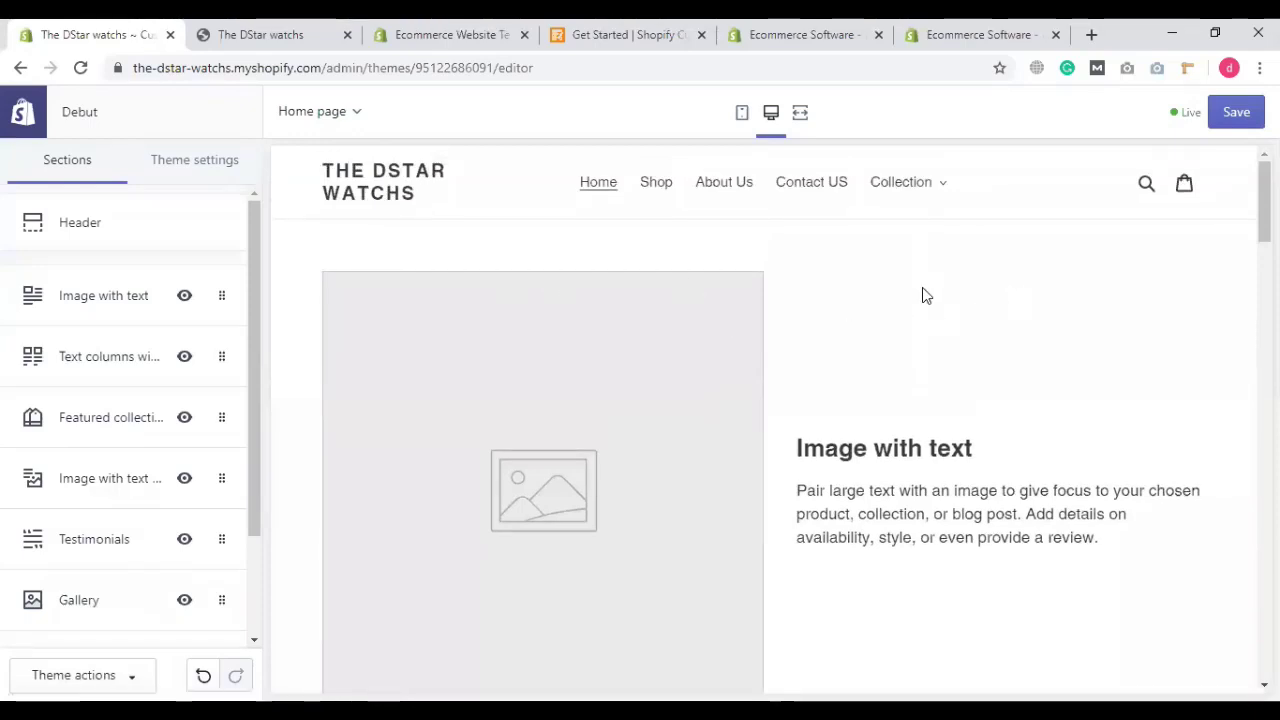
# Step: Look through the remaining home page sections in the section list and in the page preview
pyautogui.scroll(-3, 166, 620)
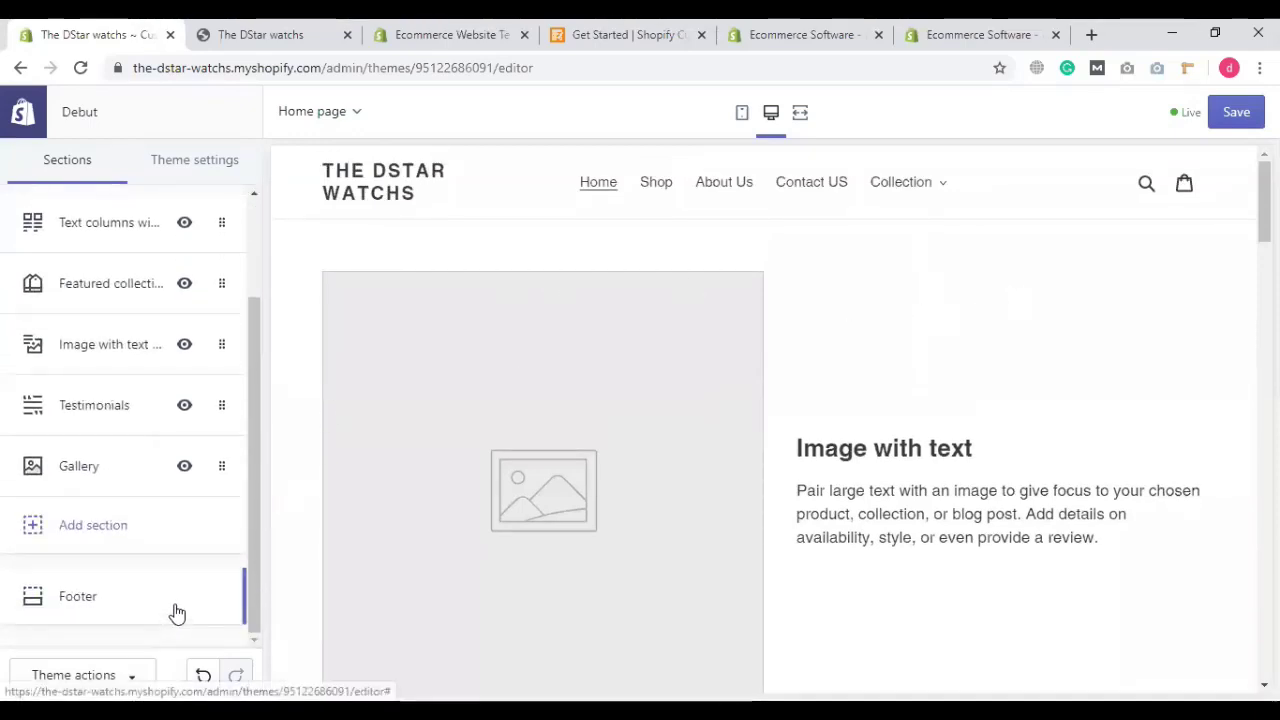
pyautogui.scroll(3, 109, 434)
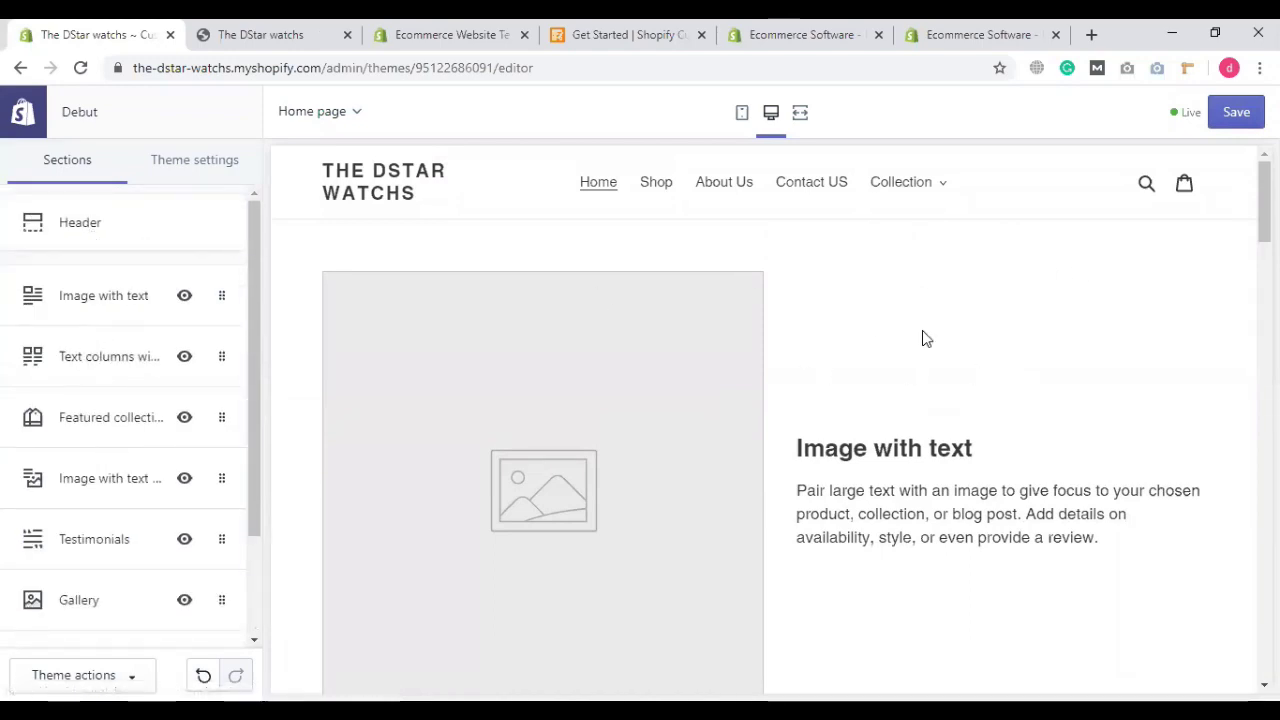
pyautogui.scroll(-5, 1051, 403)
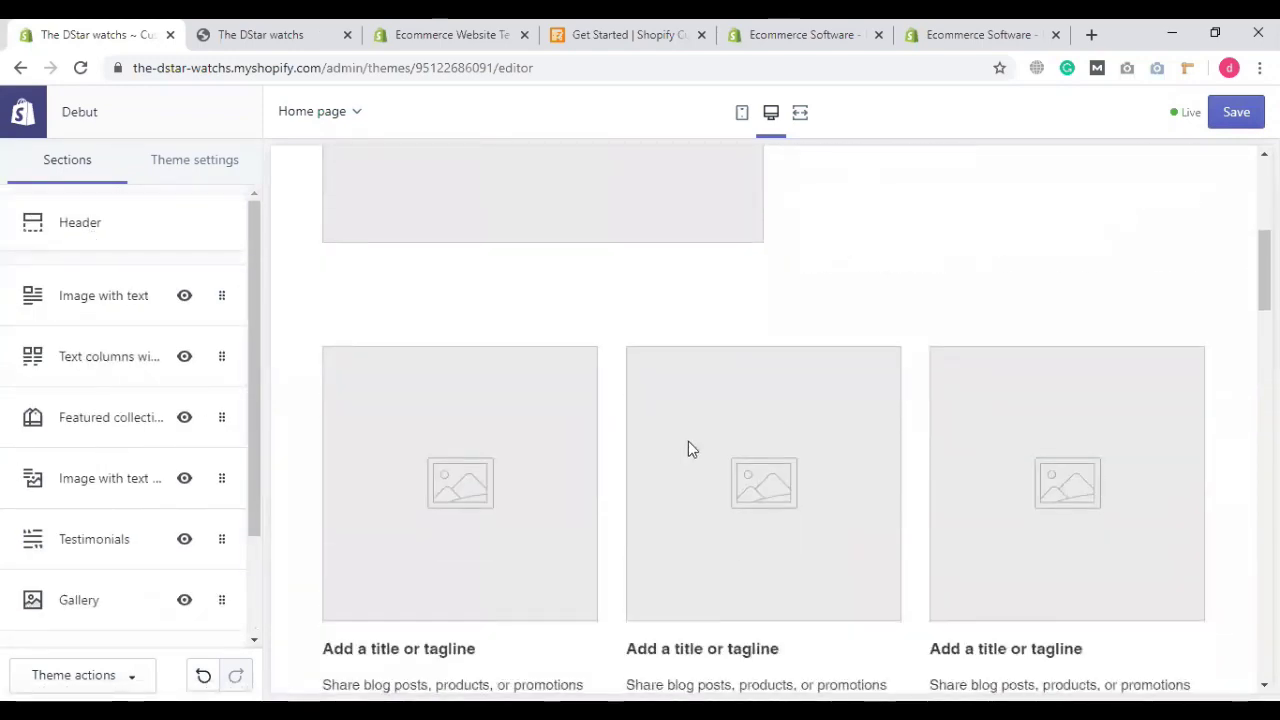
pyautogui.scroll(-3, 688, 449)
pyautogui.scroll(-4, 900, 480)
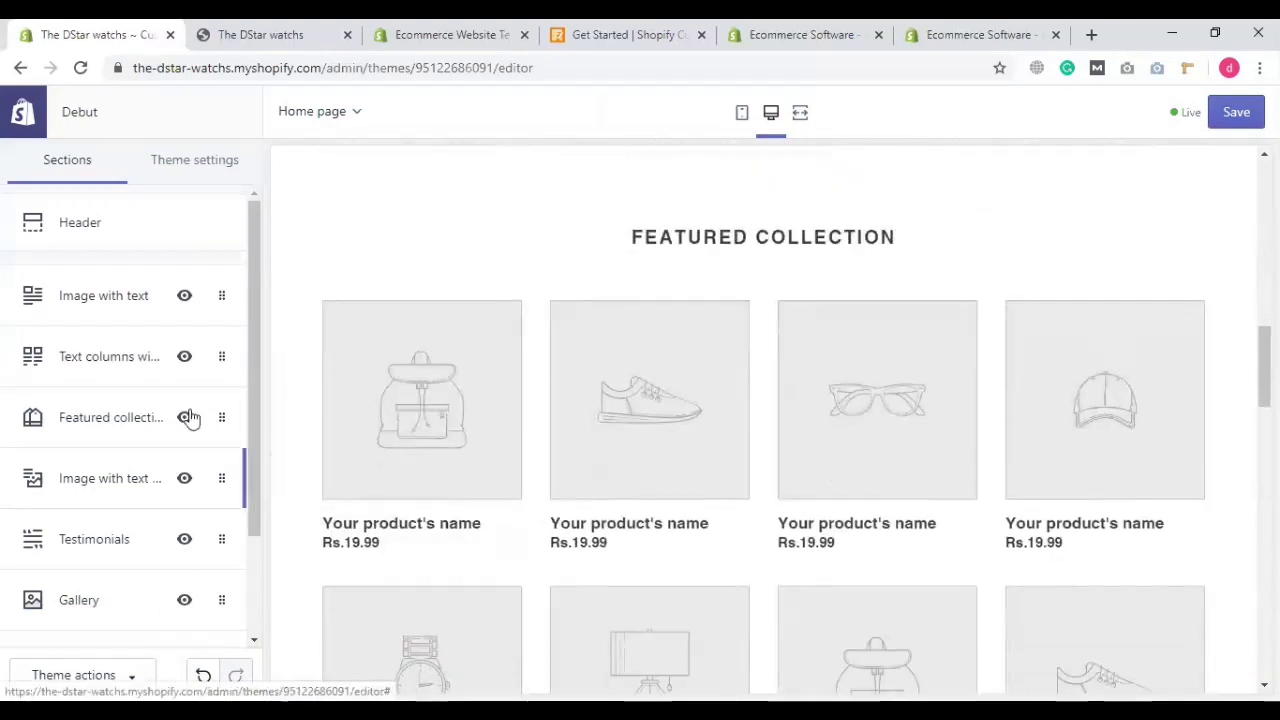
# Step: Add a Slideshow section to the home page and return to the section list
pyautogui.scroll(-3, 145, 505)
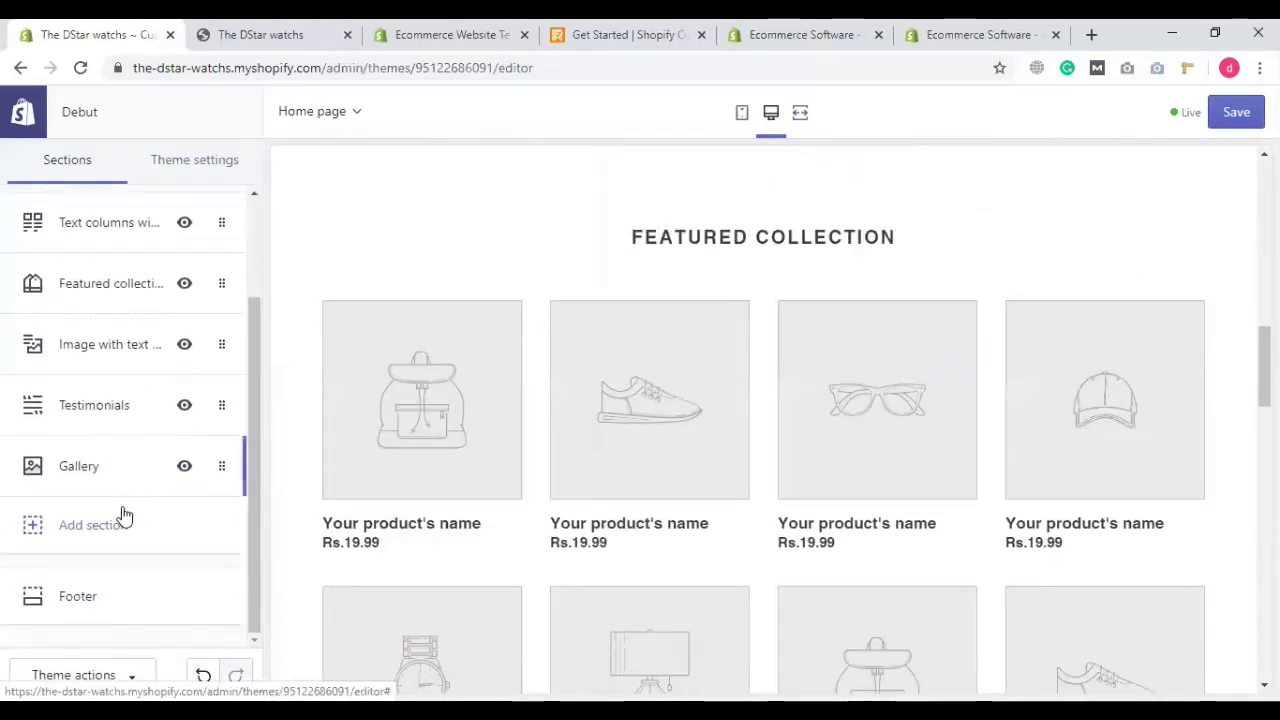
pyautogui.click(118, 524)
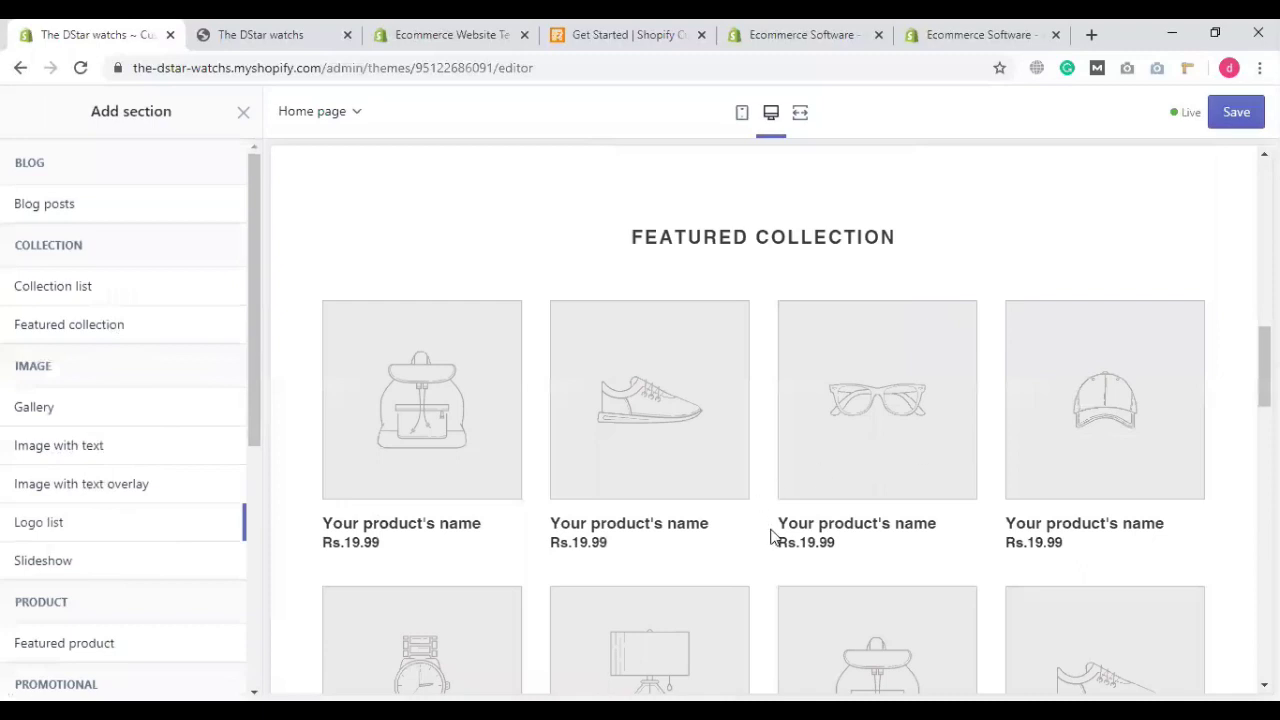
pyautogui.scroll(-3, 836, 557)
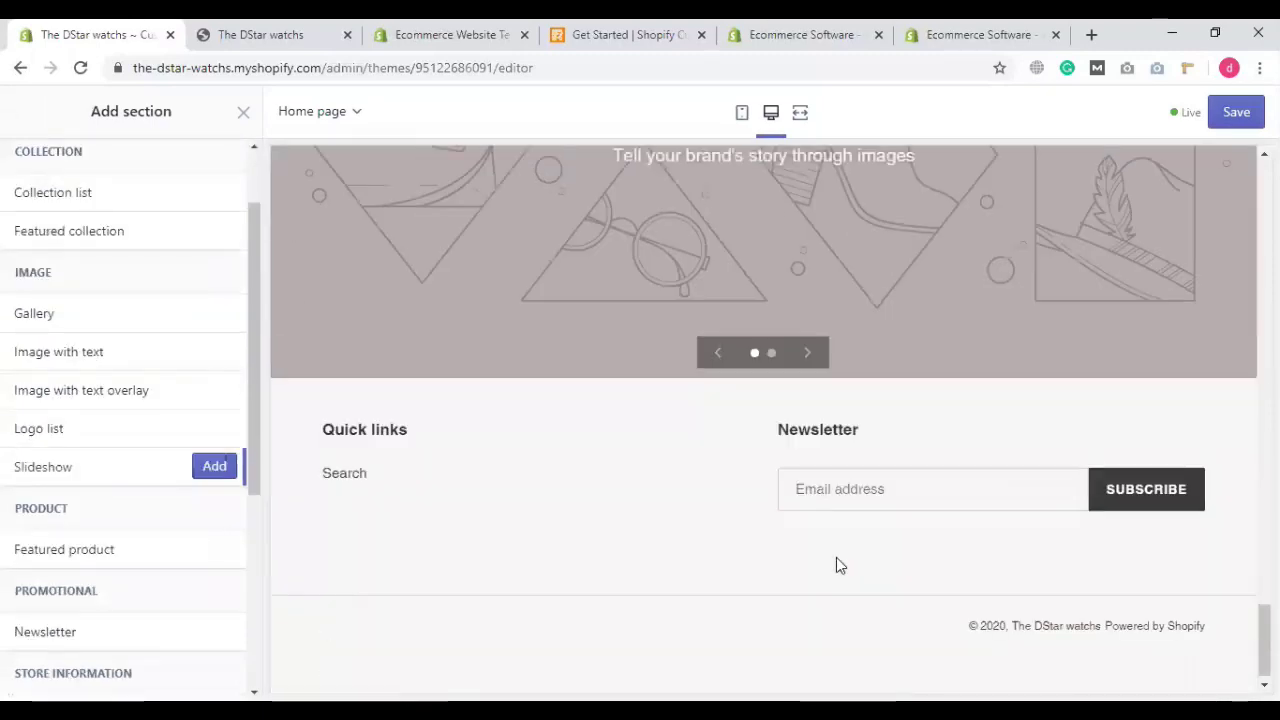
pyautogui.scroll(8, 746, 472)
pyautogui.scroll(-3, 210, 420)
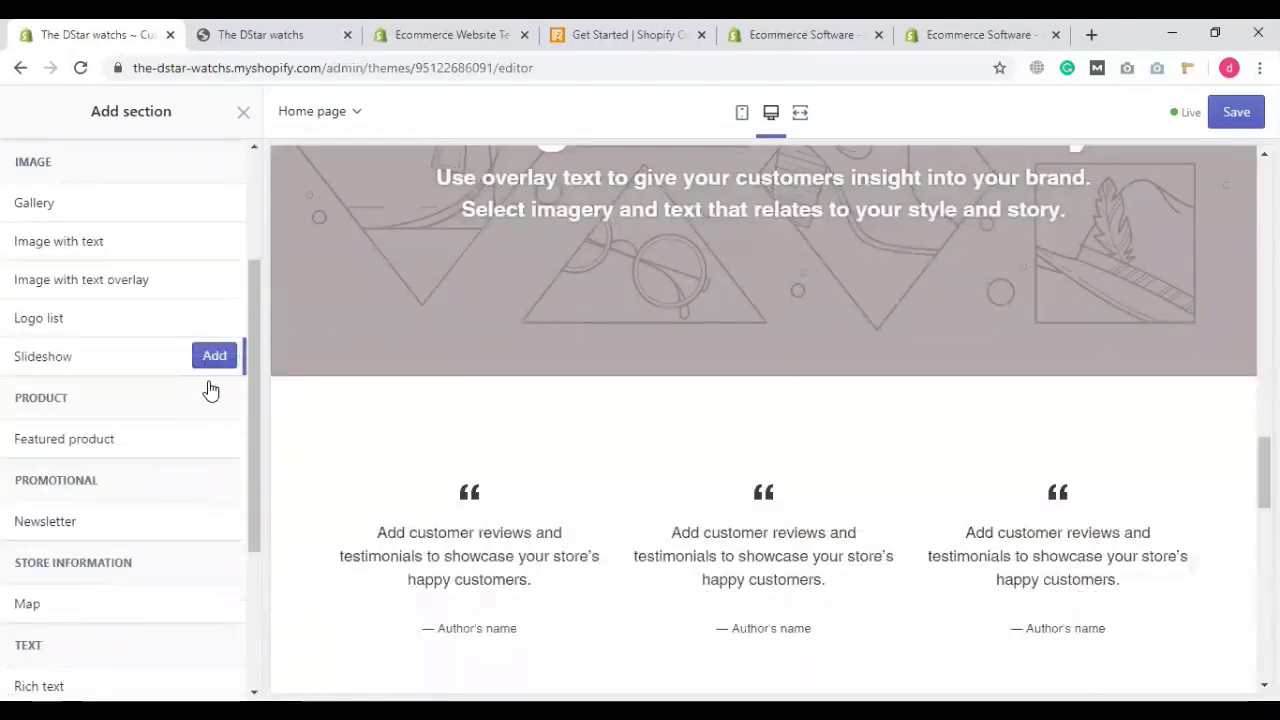
pyautogui.click(211, 356)
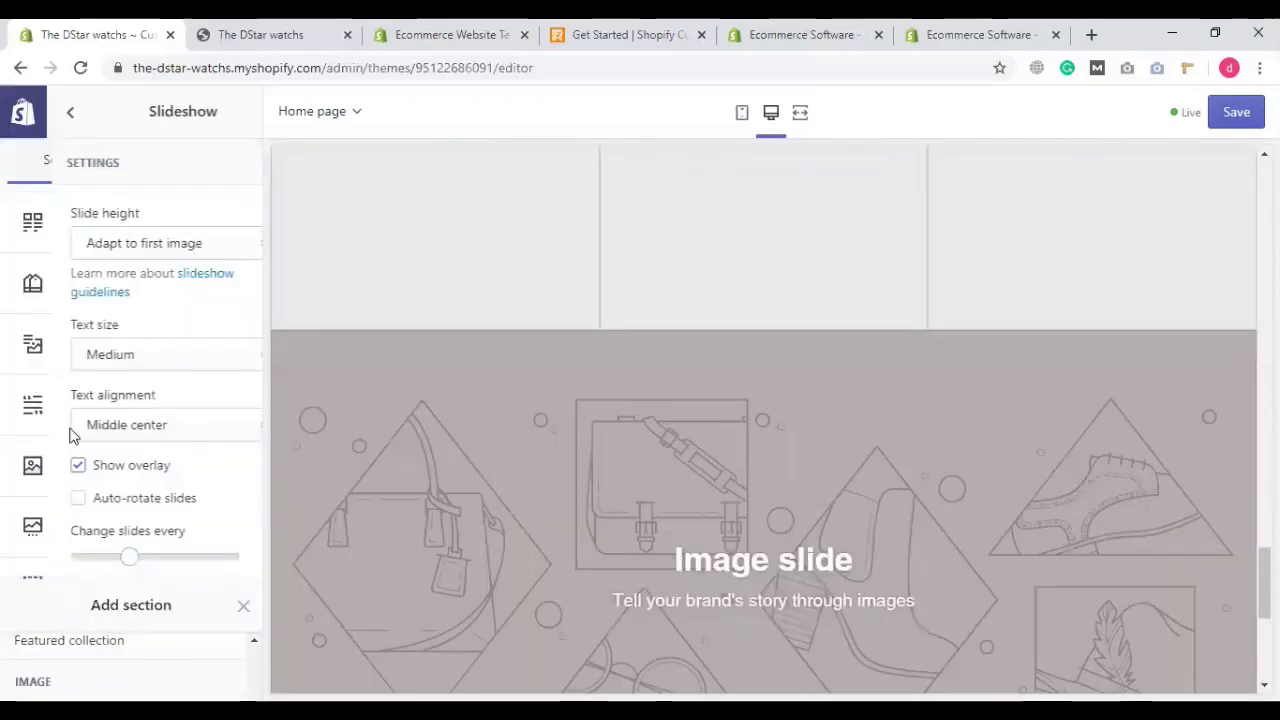
pyautogui.press('Escape')
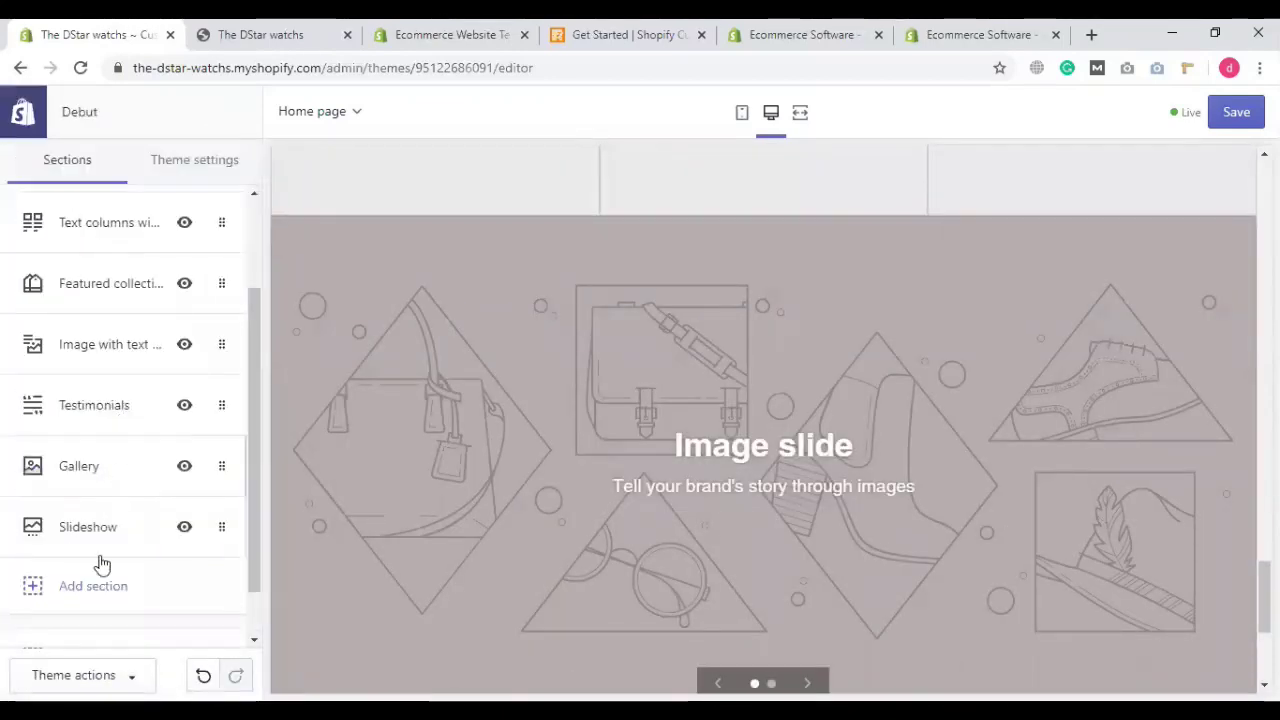
# Step: Move the Slideshow section directly below the header, above the Image with text section, and check it in the preview
pyautogui.scroll(-3, 703, 470)
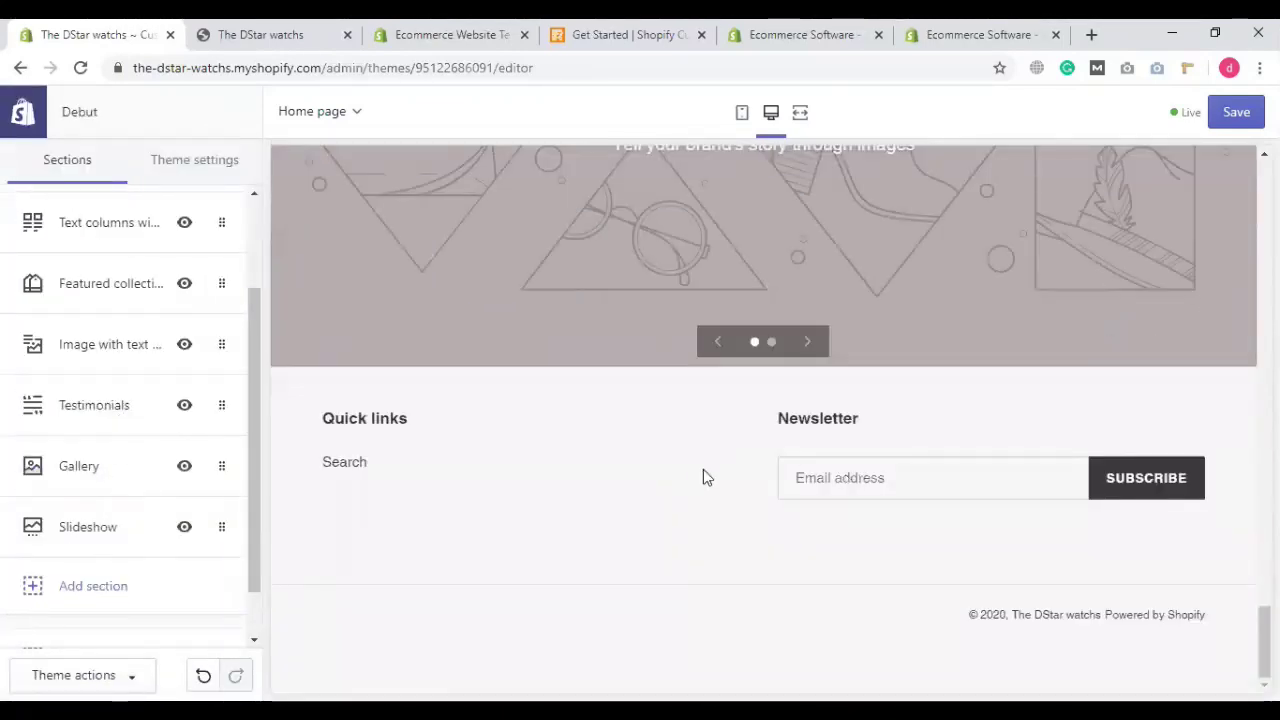
pyautogui.scroll(3, 500, 460)
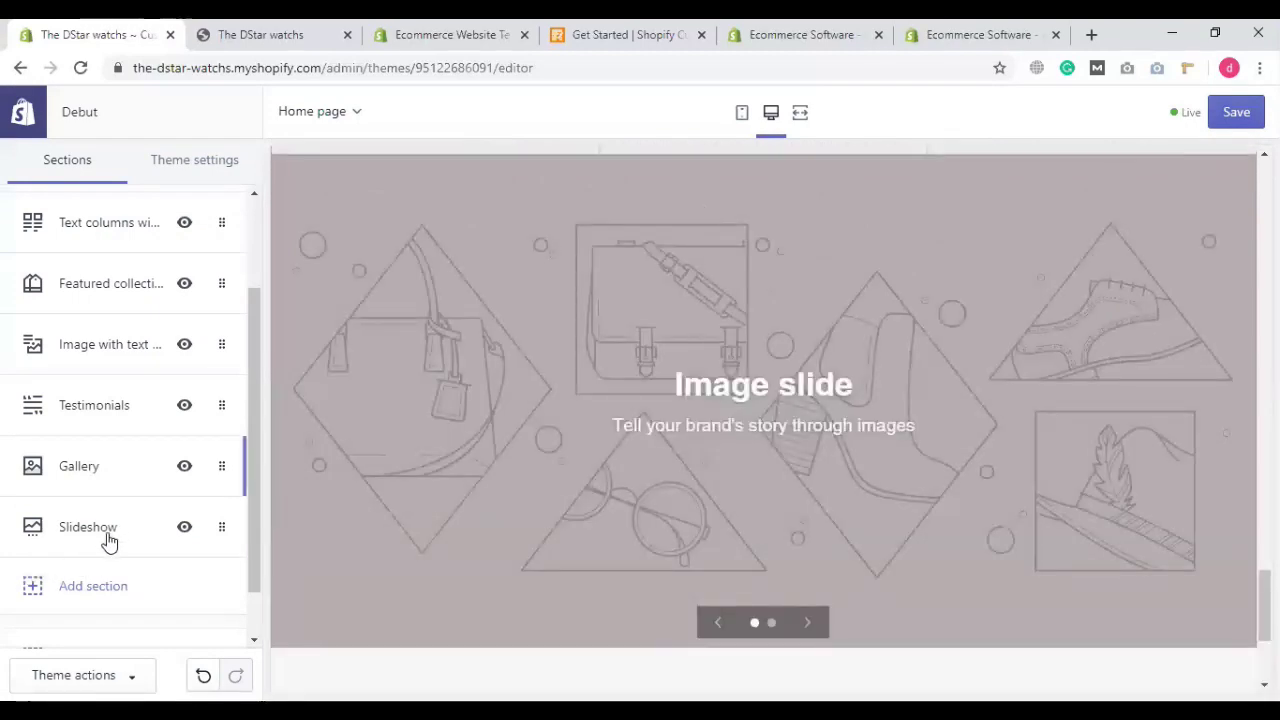
pyautogui.moveTo(114, 527); pyautogui.dragTo(115, 295)
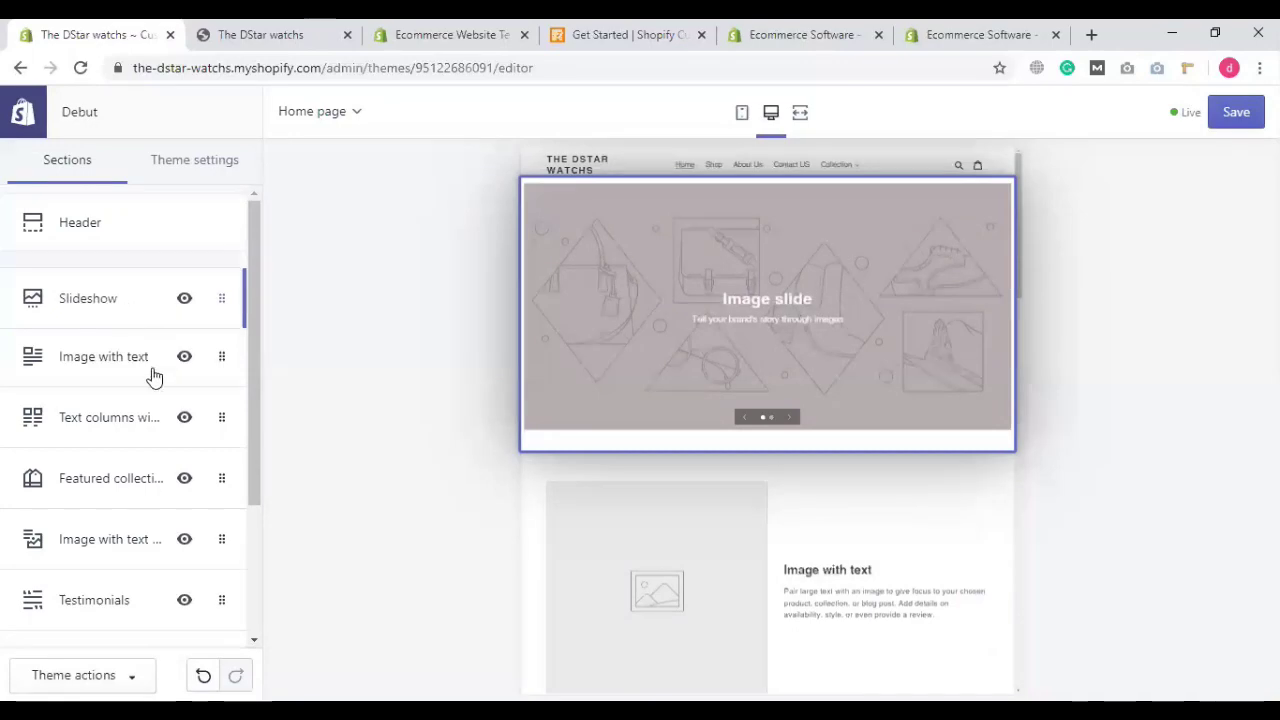
pyautogui.scroll(-3, 845, 394)
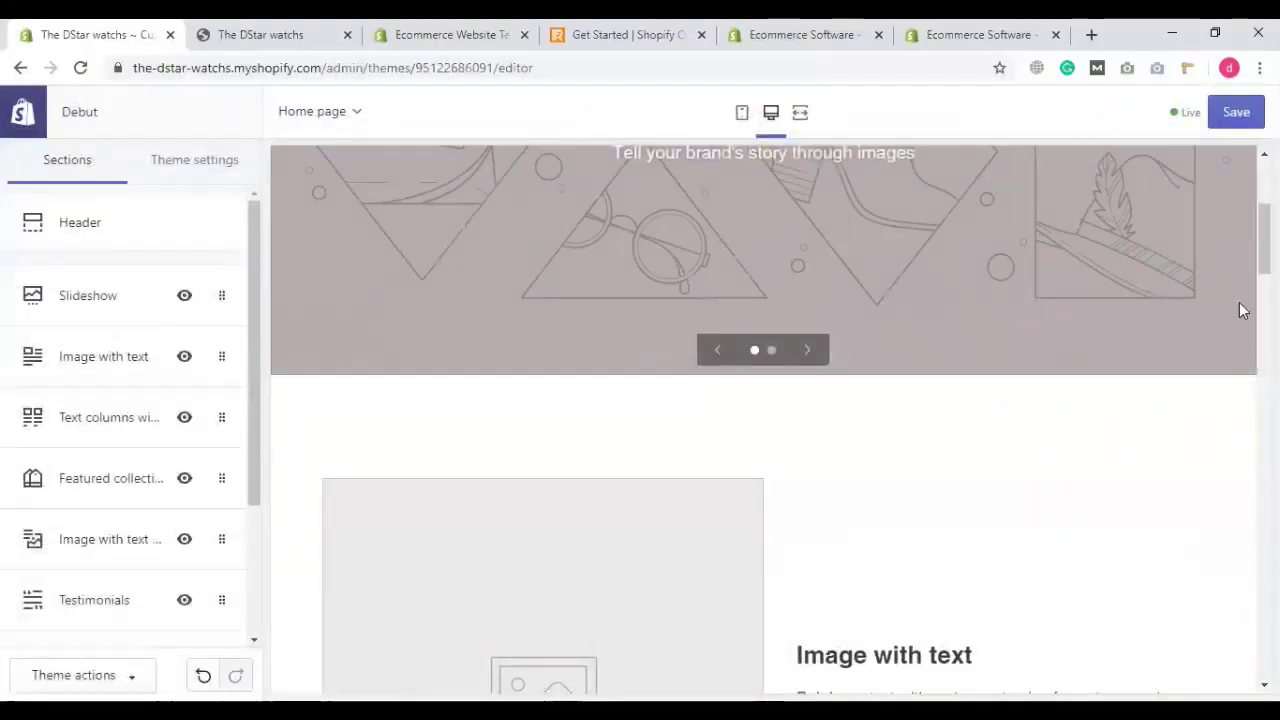
# Step: Open the Slideshow section's first image slide and bring up the image library for its image
pyautogui.click(106, 305)
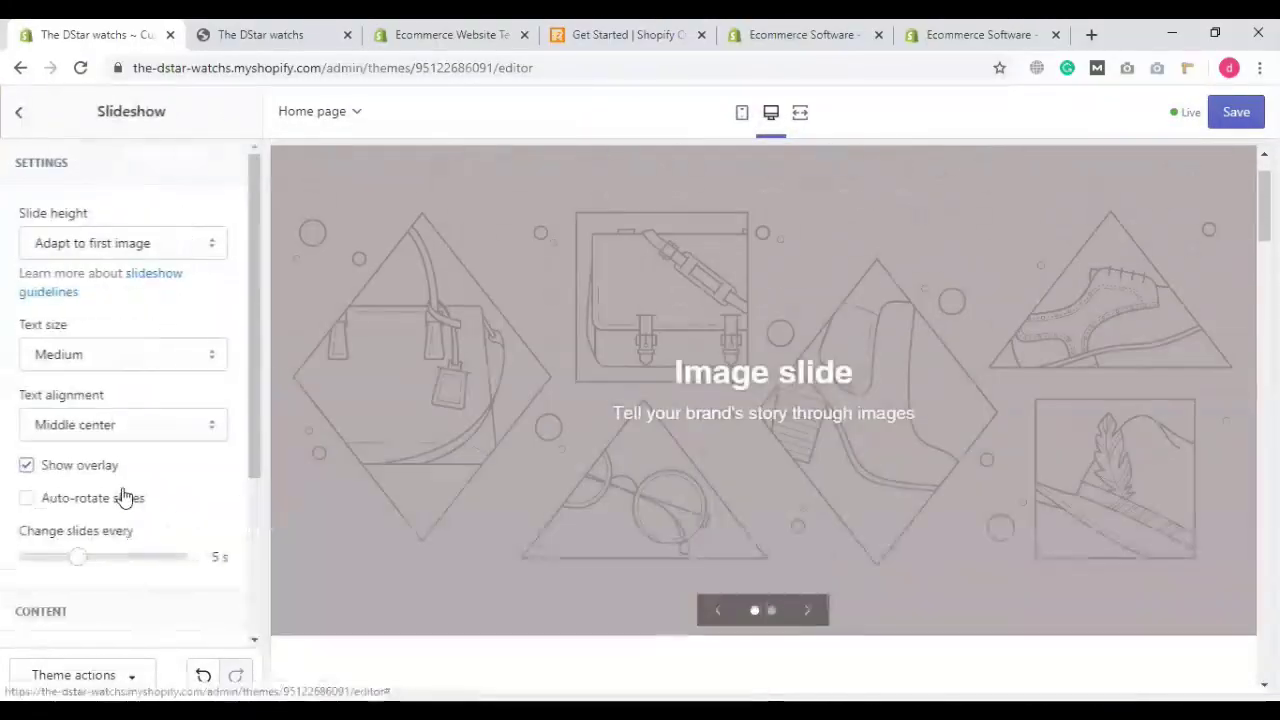
pyautogui.scroll(-1, 139, 443)
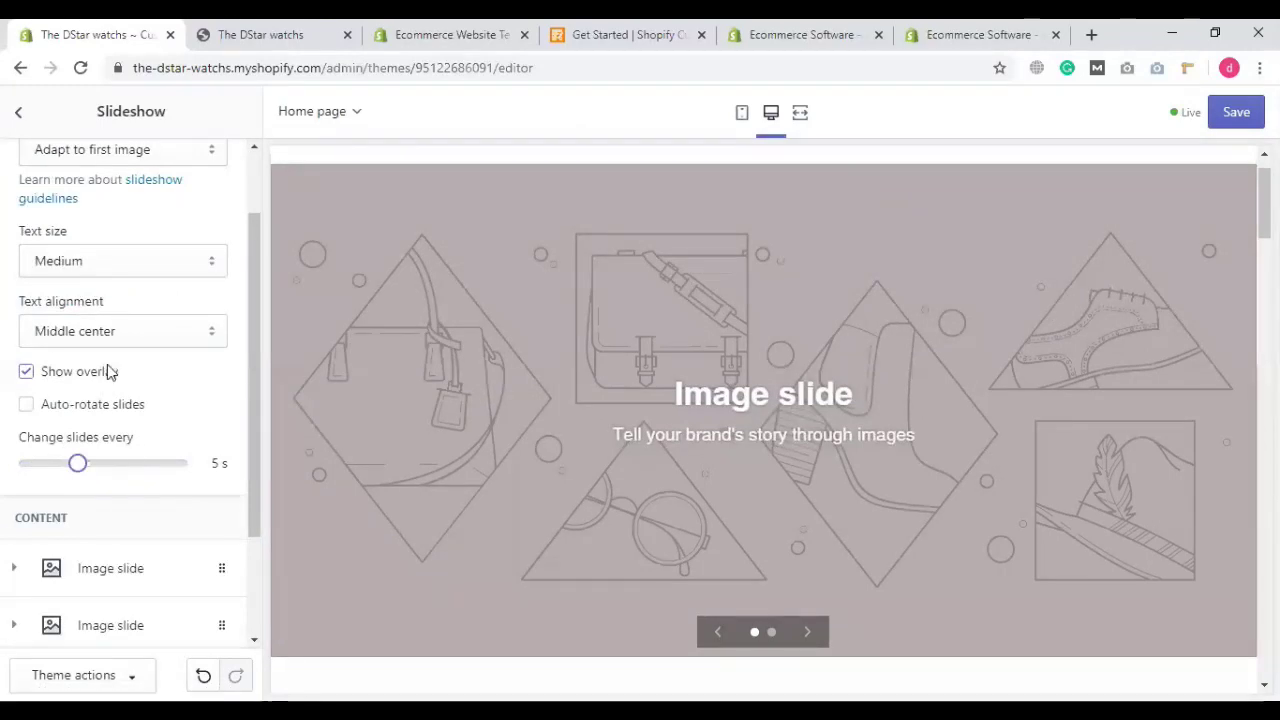
pyautogui.scroll(-1, 125, 430)
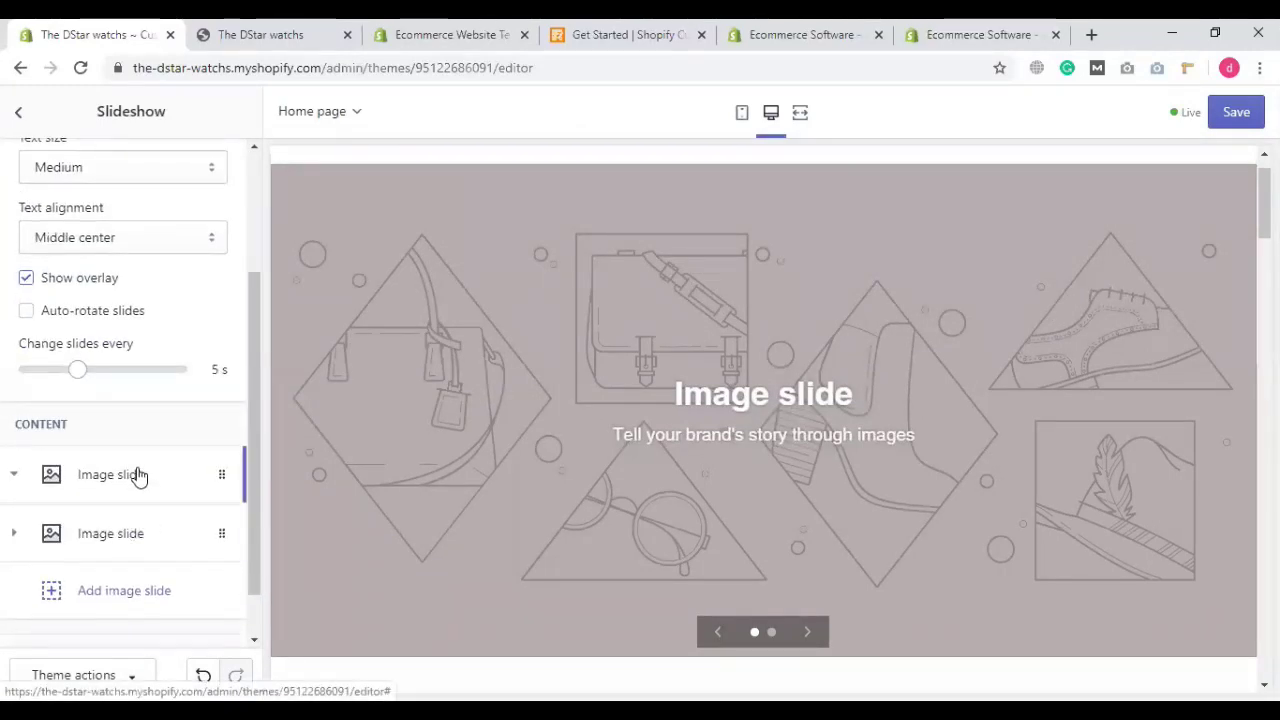
pyautogui.click(137, 476)
pyautogui.click(121, 364)
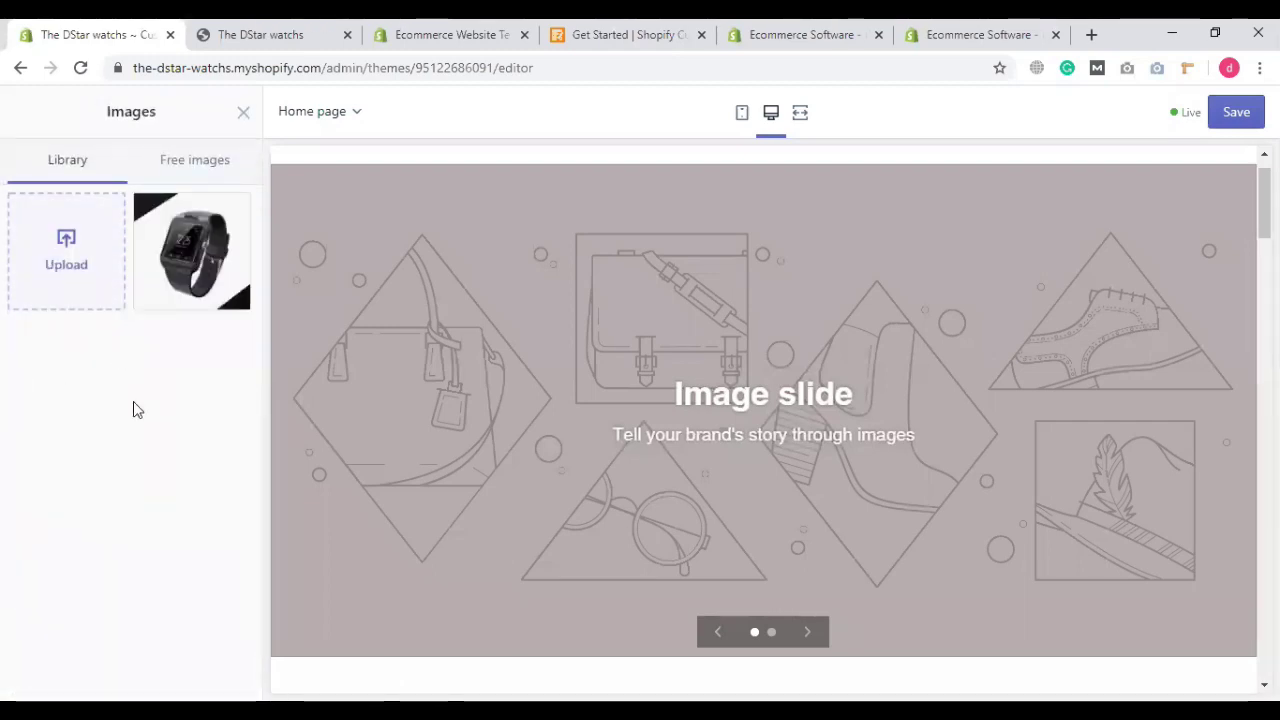
# Step: Upload smart watch.jpg from the slider banner folder in shopify store and set it as the first slide's image
pyautogui.click(165, 452)
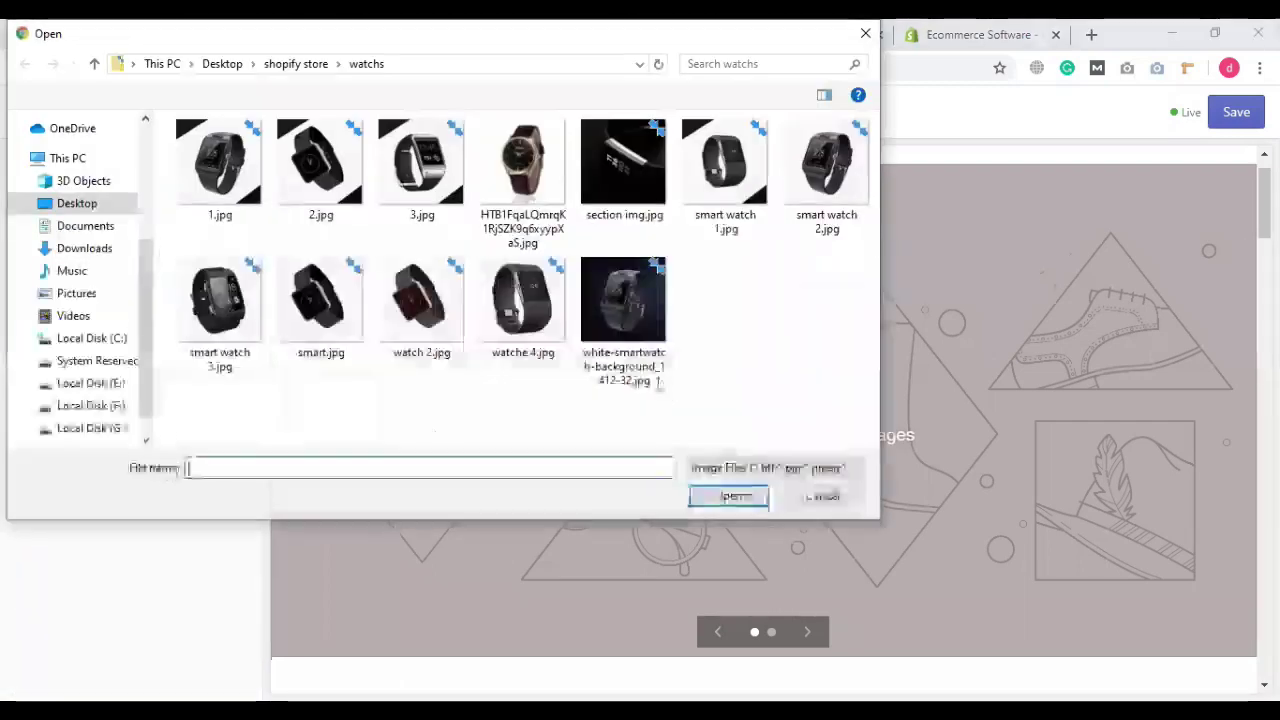
pyautogui.click(296, 63)
pyautogui.doubleClick(218, 169)
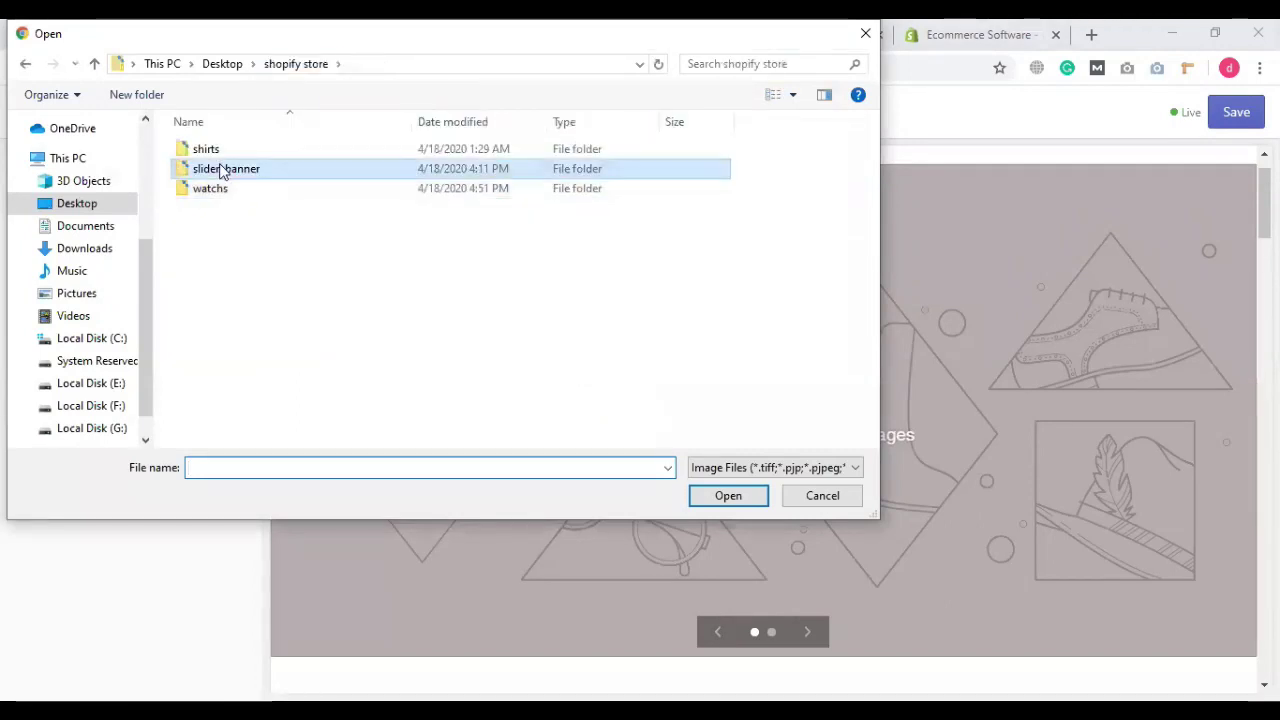
pyautogui.click(320, 188)
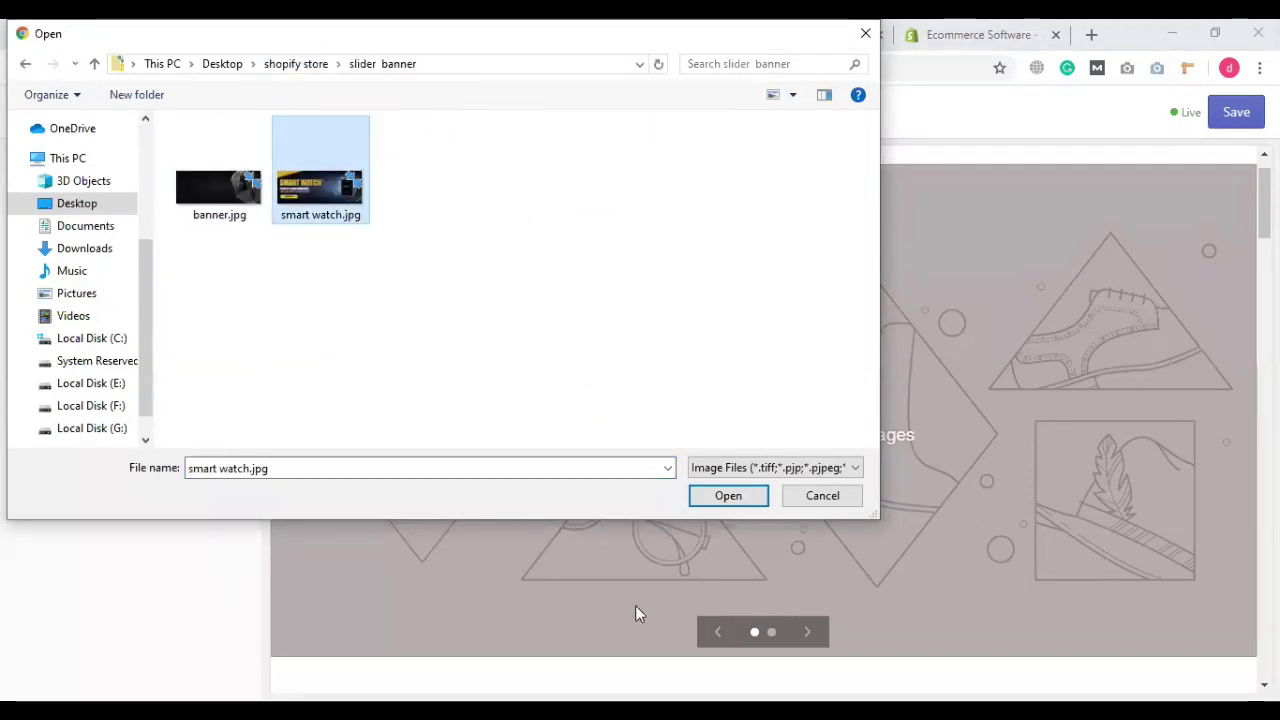
pyautogui.click(729, 500)
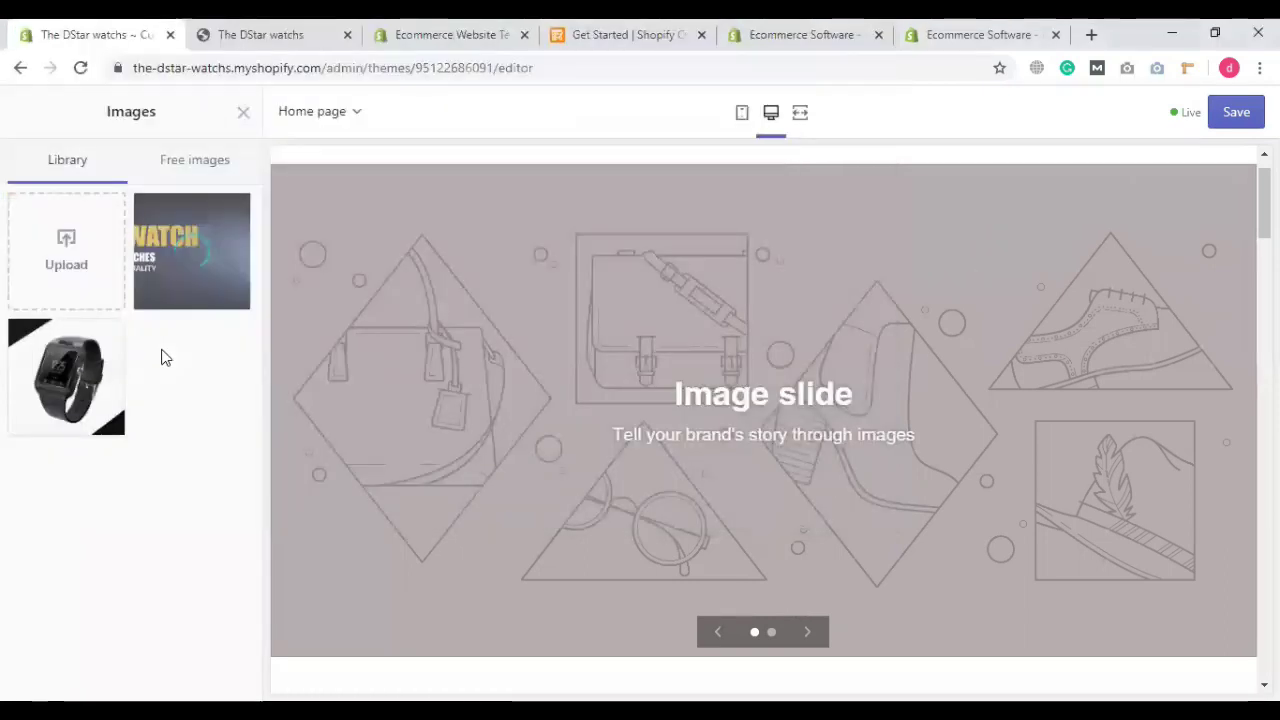
pyautogui.click(171, 283)
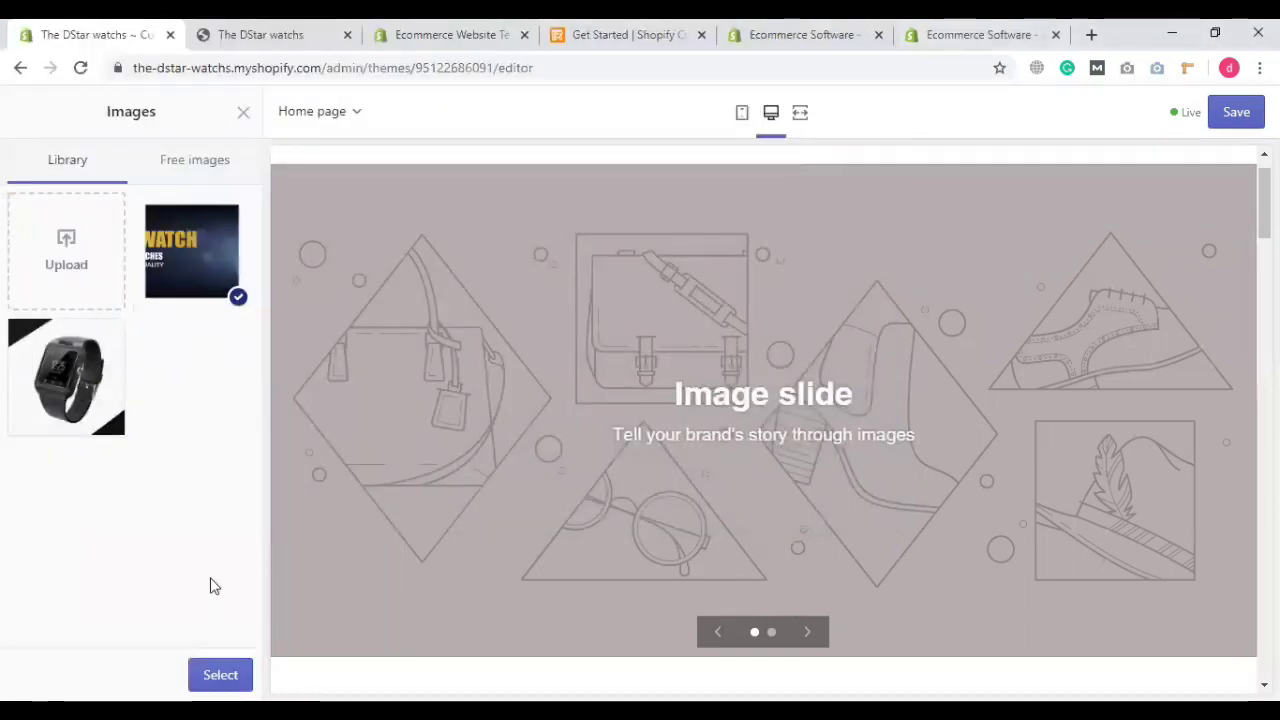
pyautogui.click(220, 674)
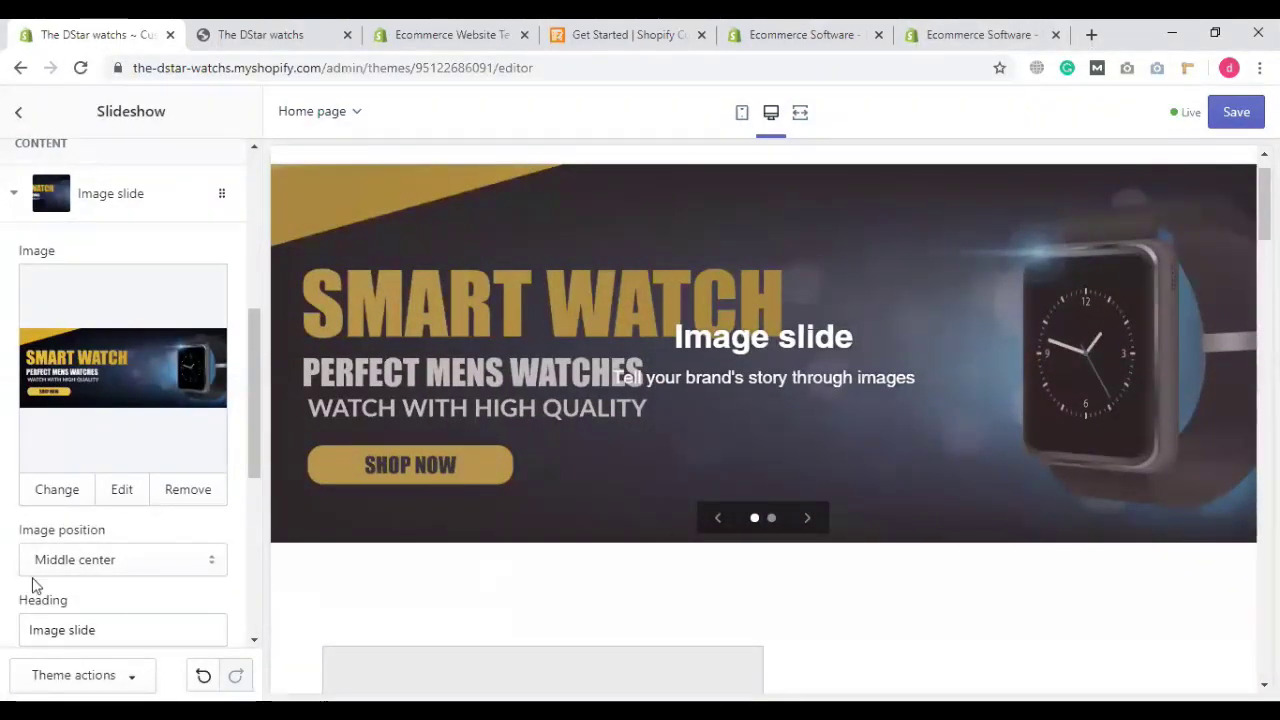
# Step: Clear the first slide's subheading and heading text
pyautogui.scroll(-1, 97, 517)
pyautogui.scroll(-3, 97, 517)
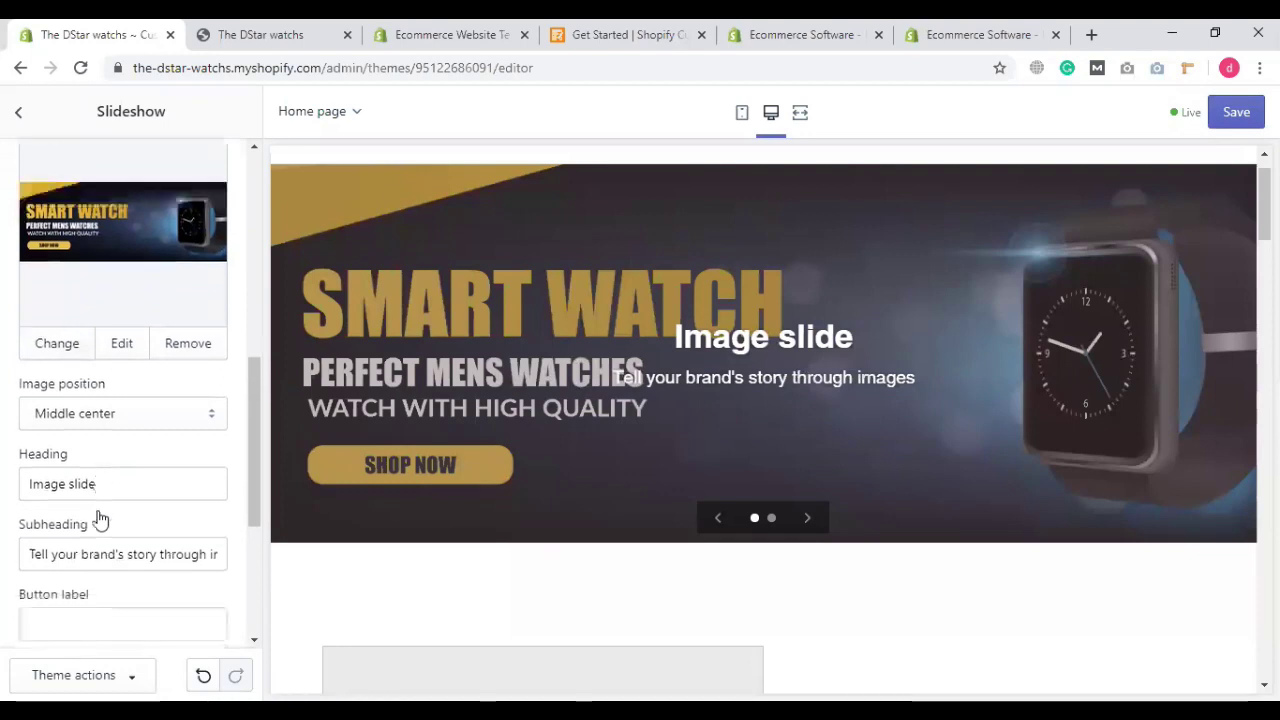
pyautogui.scroll(3, 135, 500)
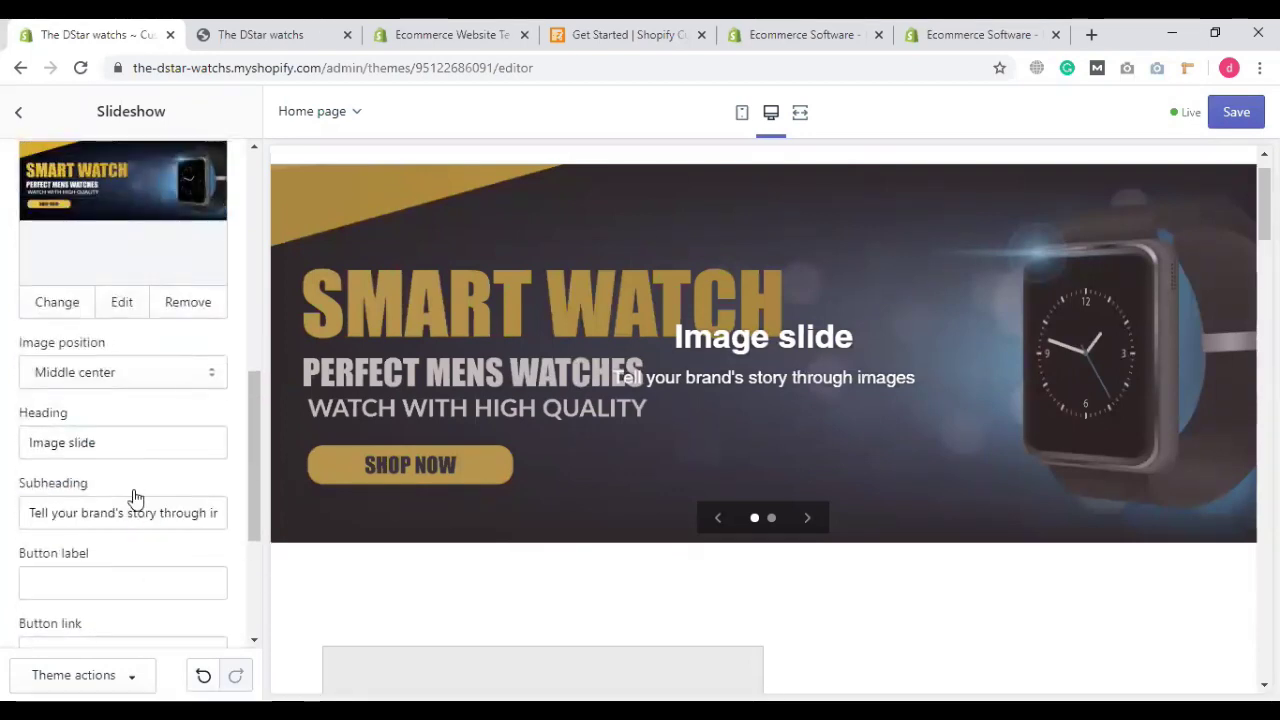
pyautogui.scroll(-1, 129, 526)
pyautogui.tripleClick(96, 513)
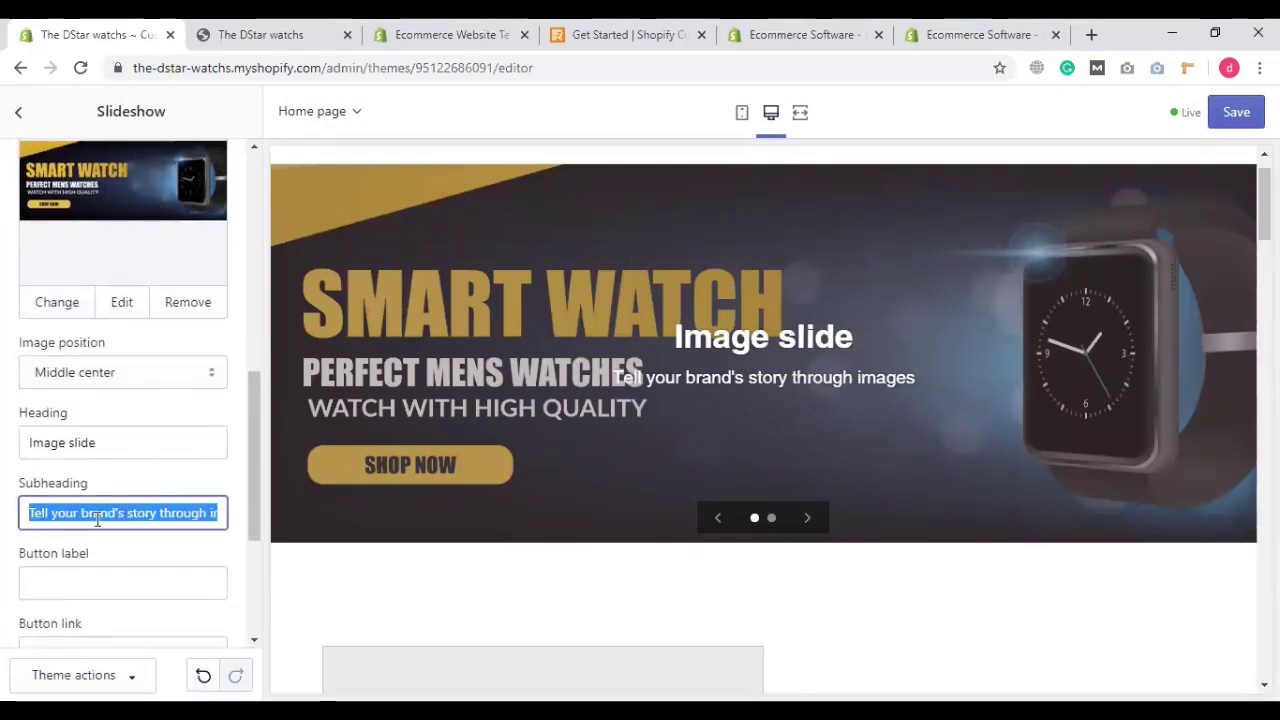
pyautogui.press('BackSpace')
pyautogui.tripleClick(138, 441)
pyautogui.press('BackSpace')
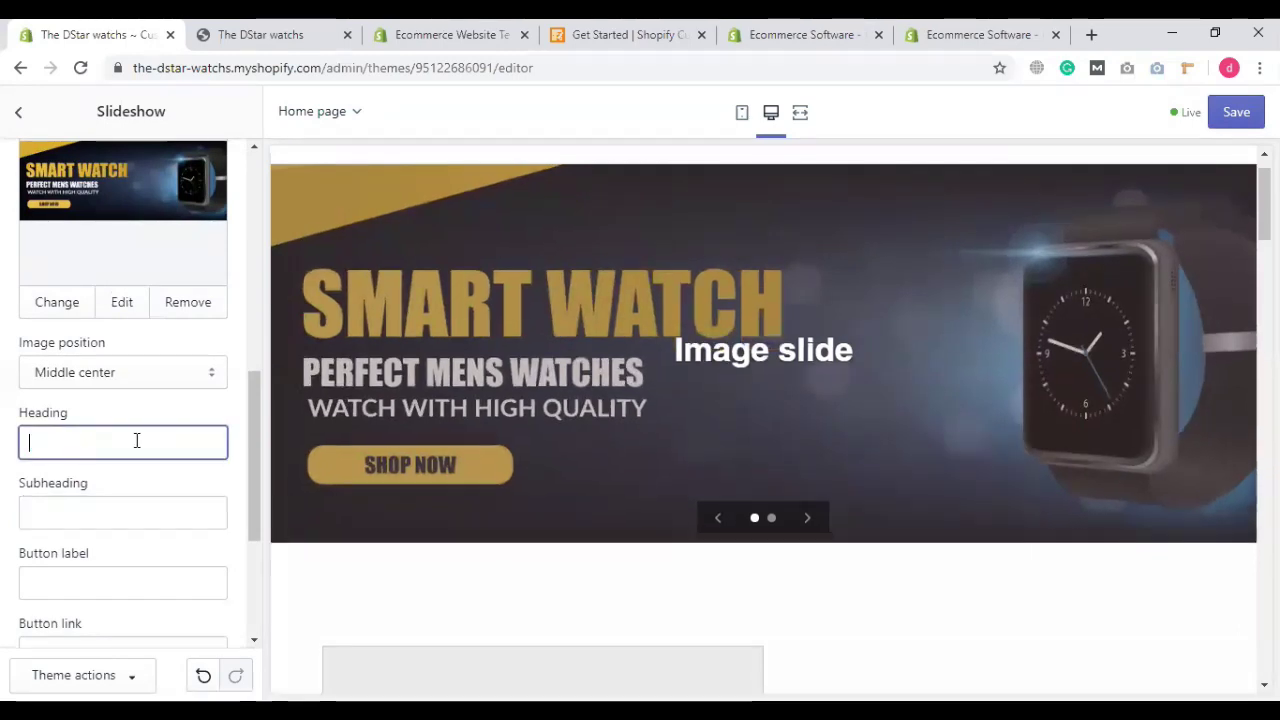
# Step: Collapse the first image slide and turn off the Slideshow section's overlay
pyautogui.scroll(2, 115, 365)
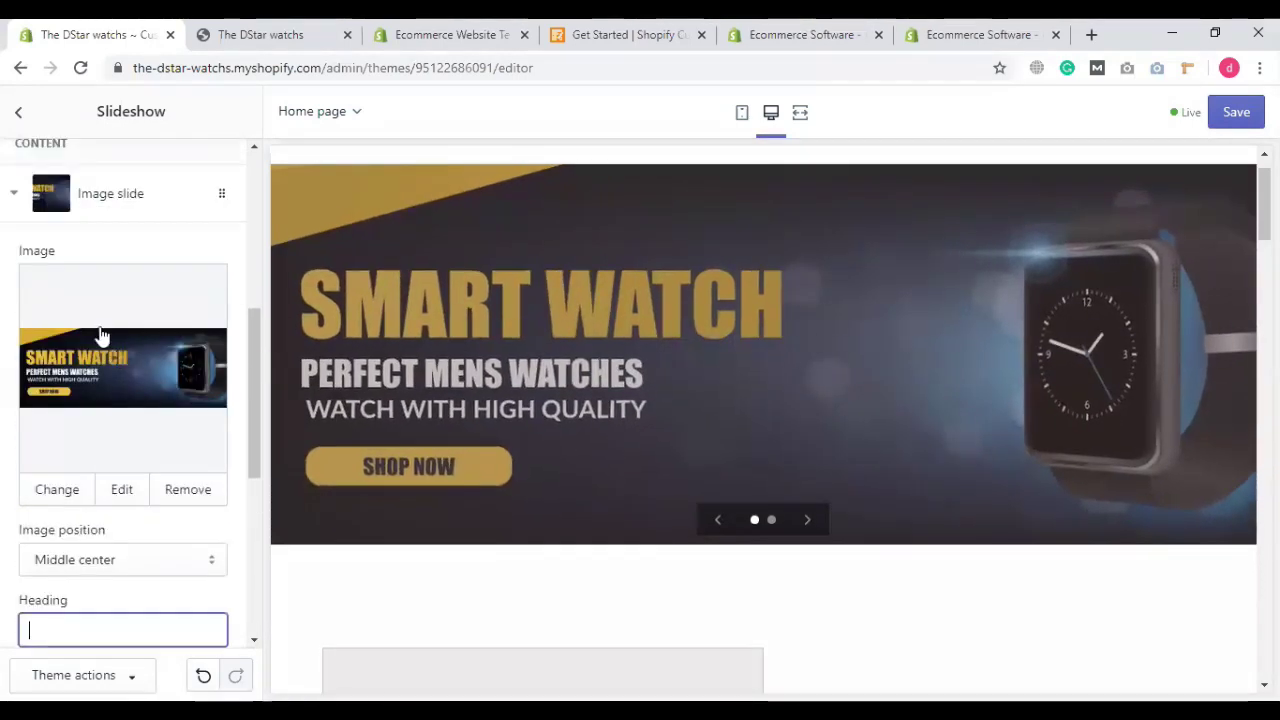
pyautogui.click(16, 200)
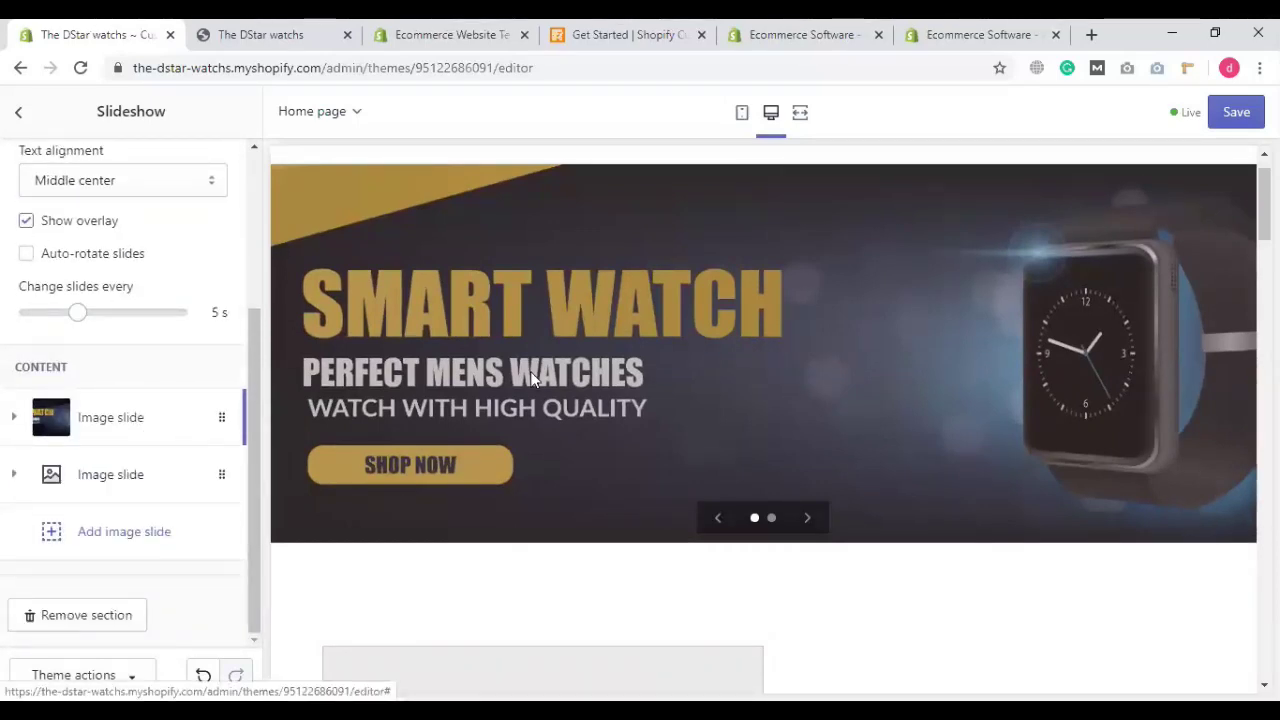
pyautogui.scroll(1, 1078, 418)
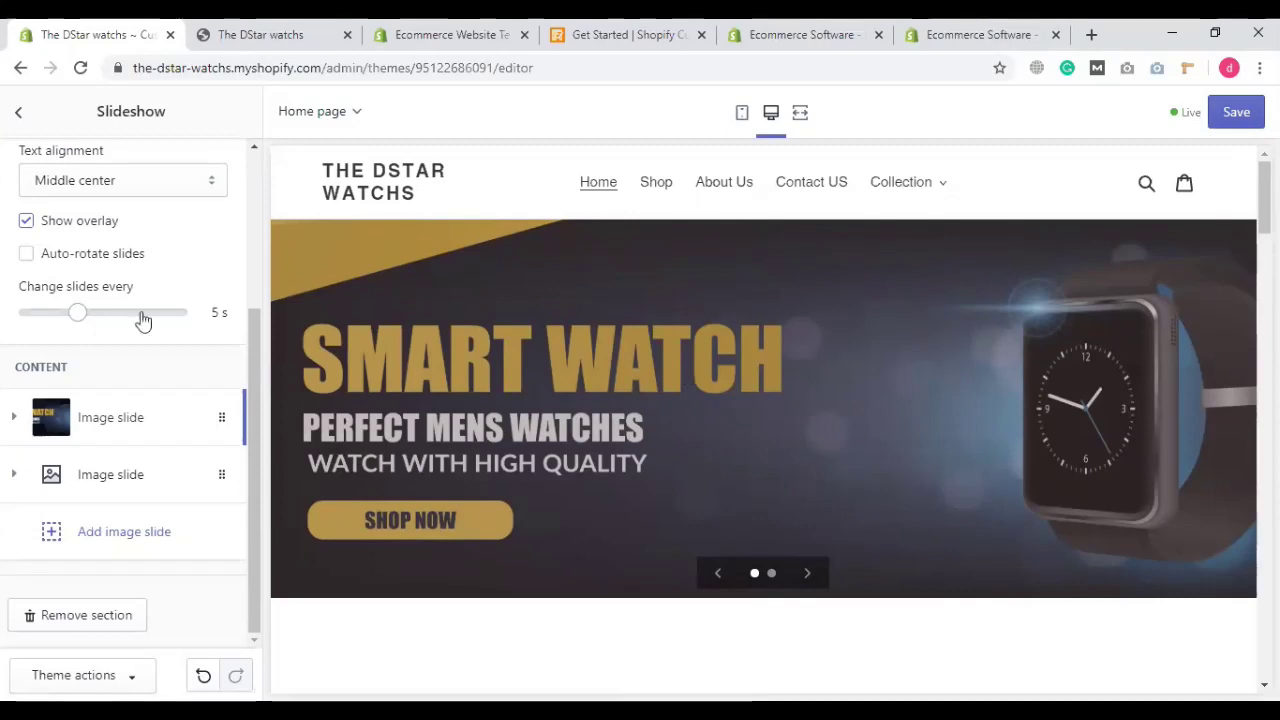
pyautogui.click(27, 223)
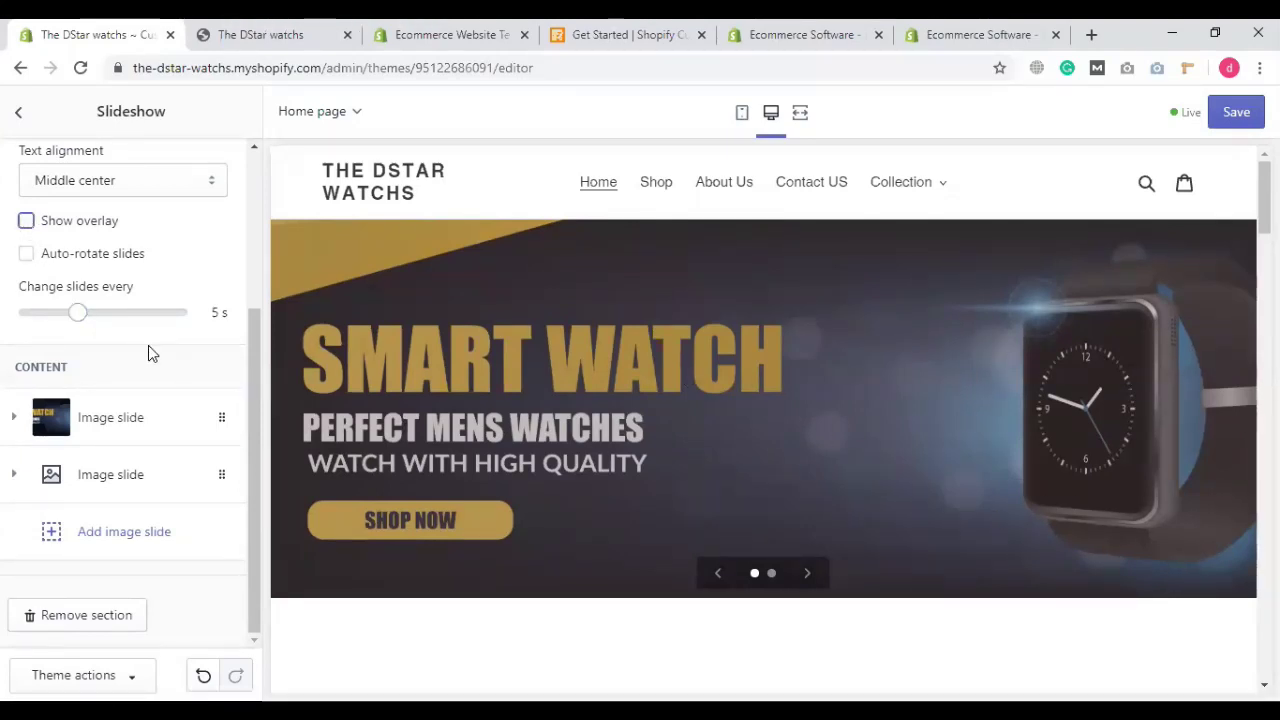
pyautogui.scroll(1, 250, 360)
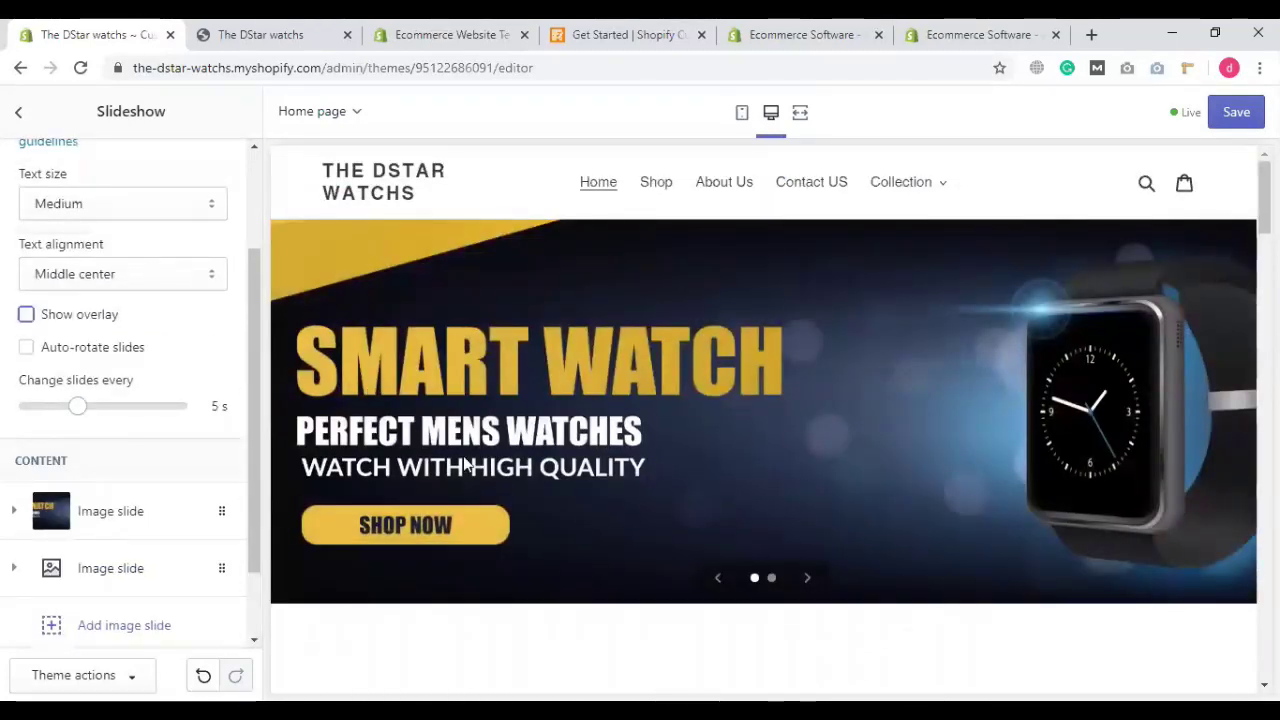
pyautogui.scroll(-1, 400, 465)
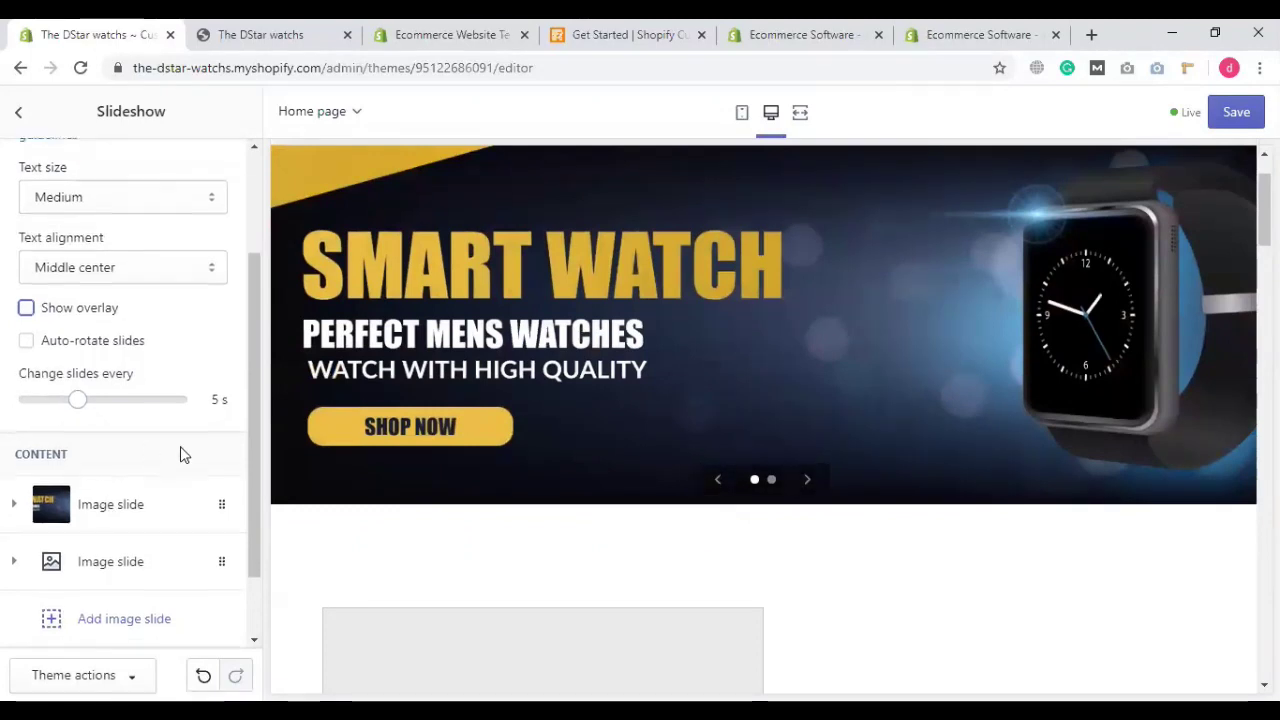
# Step: Set the second slide's image to the SMART WATCH banner already in the library and check the slides in the preview
pyautogui.scroll(-1, 180, 455)
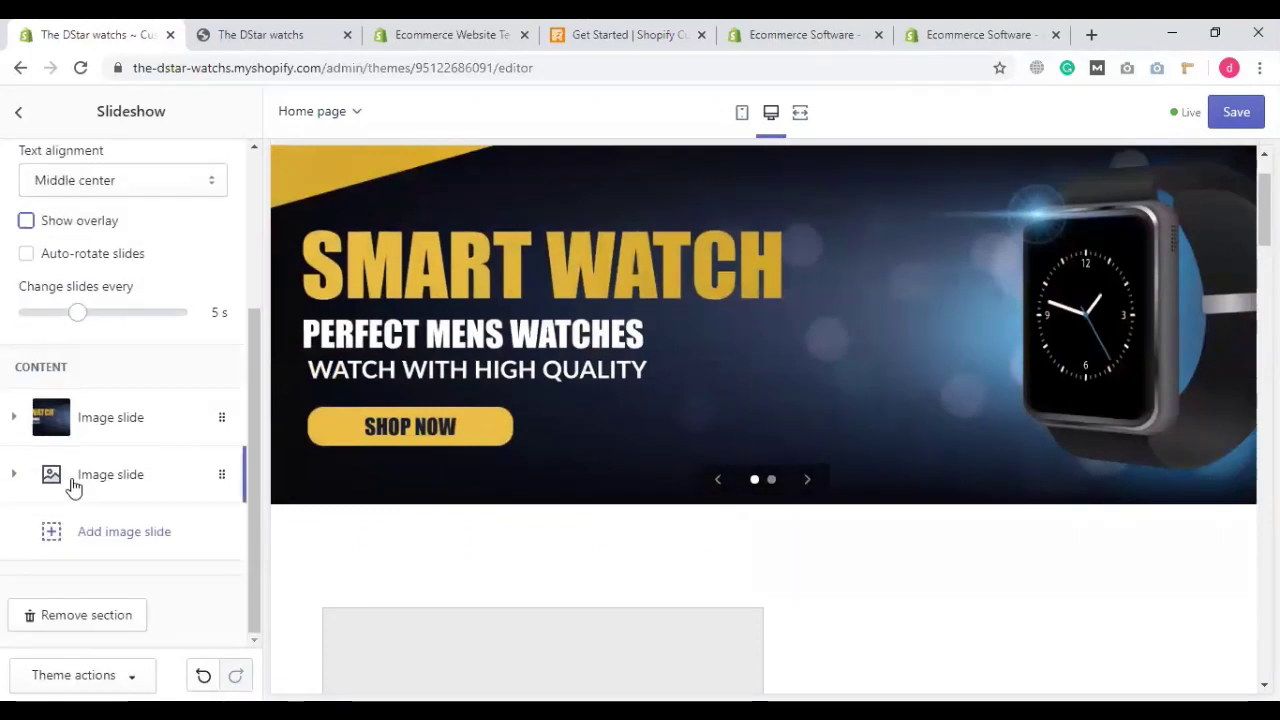
pyautogui.click(143, 487)
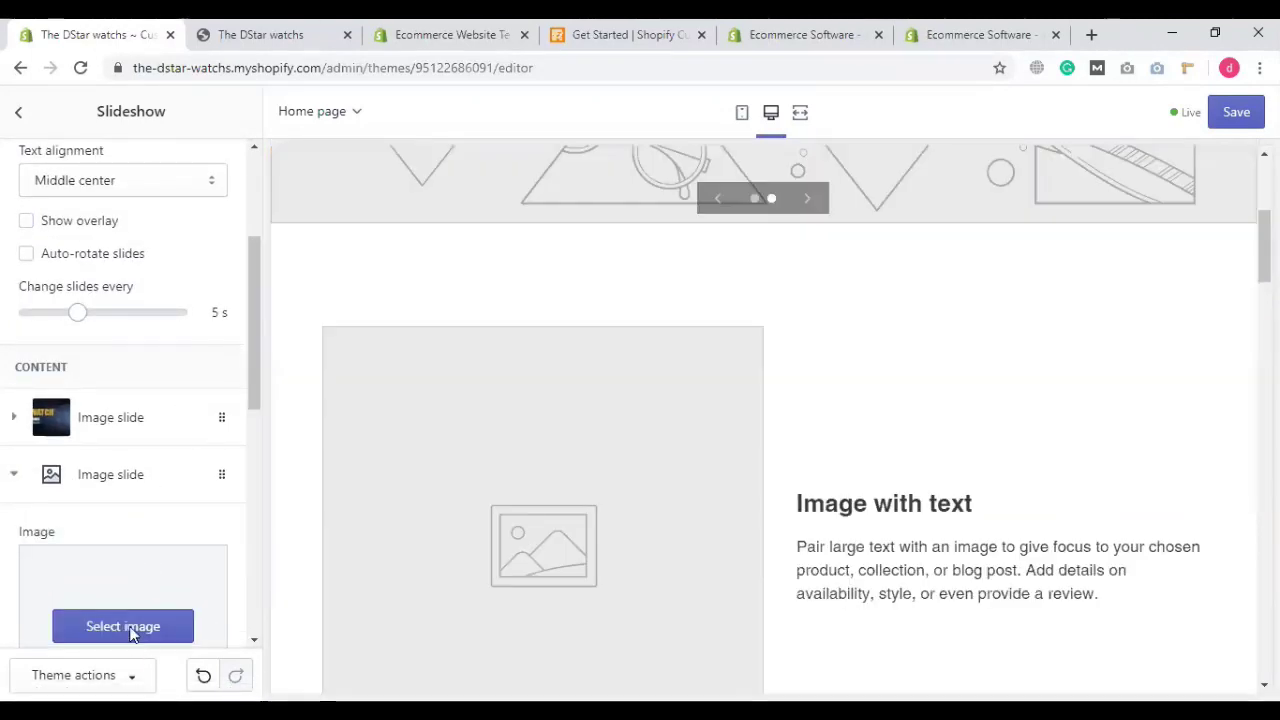
pyautogui.click(140, 616)
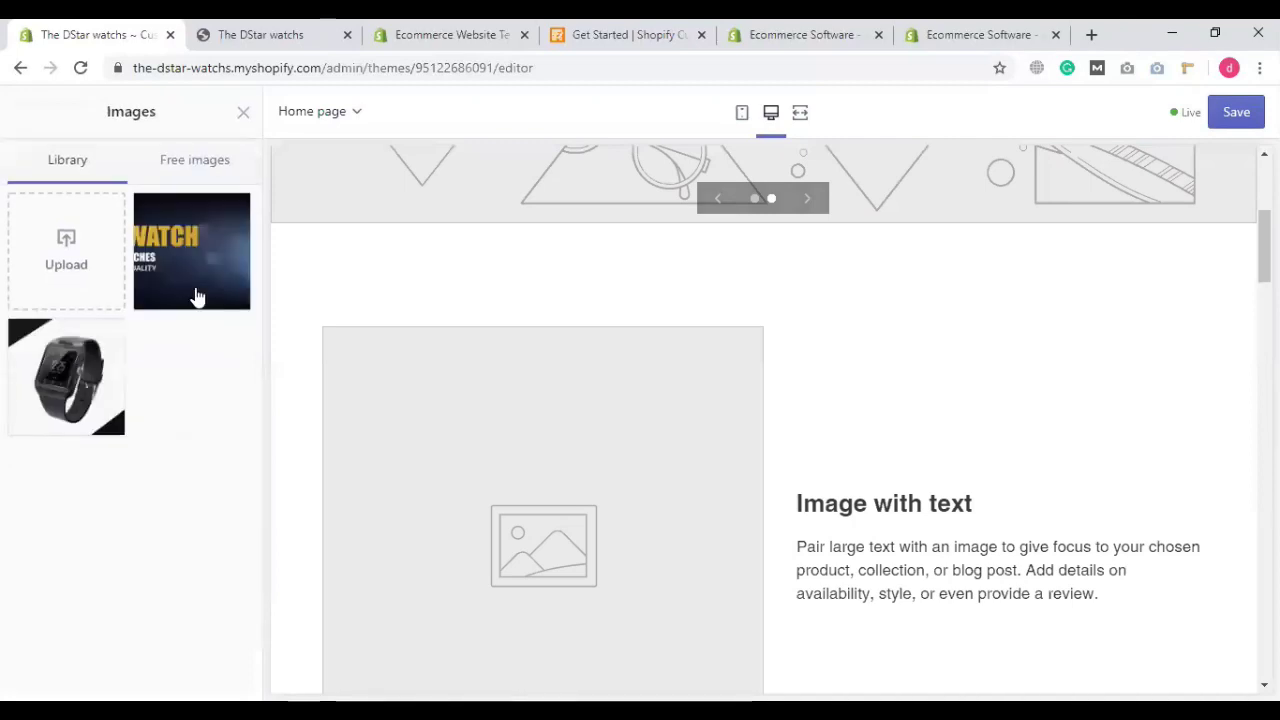
pyautogui.click(197, 297)
pyautogui.click(220, 674)
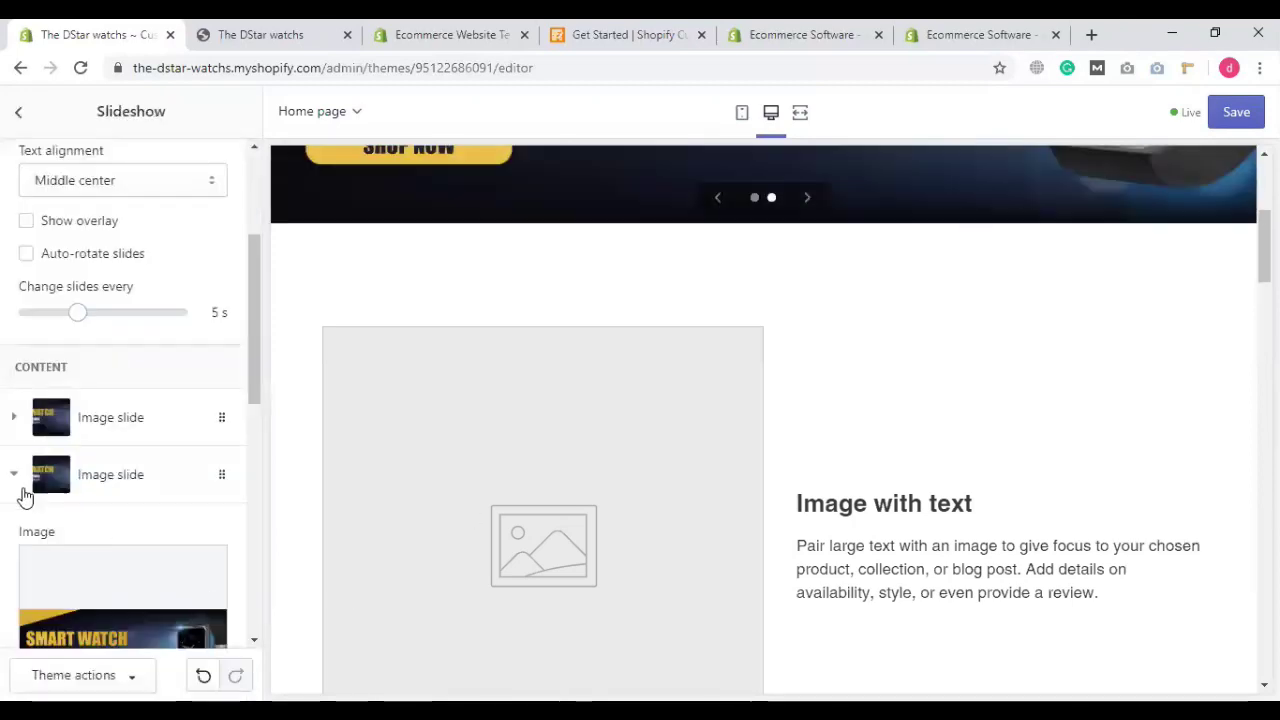
pyautogui.click(14, 476)
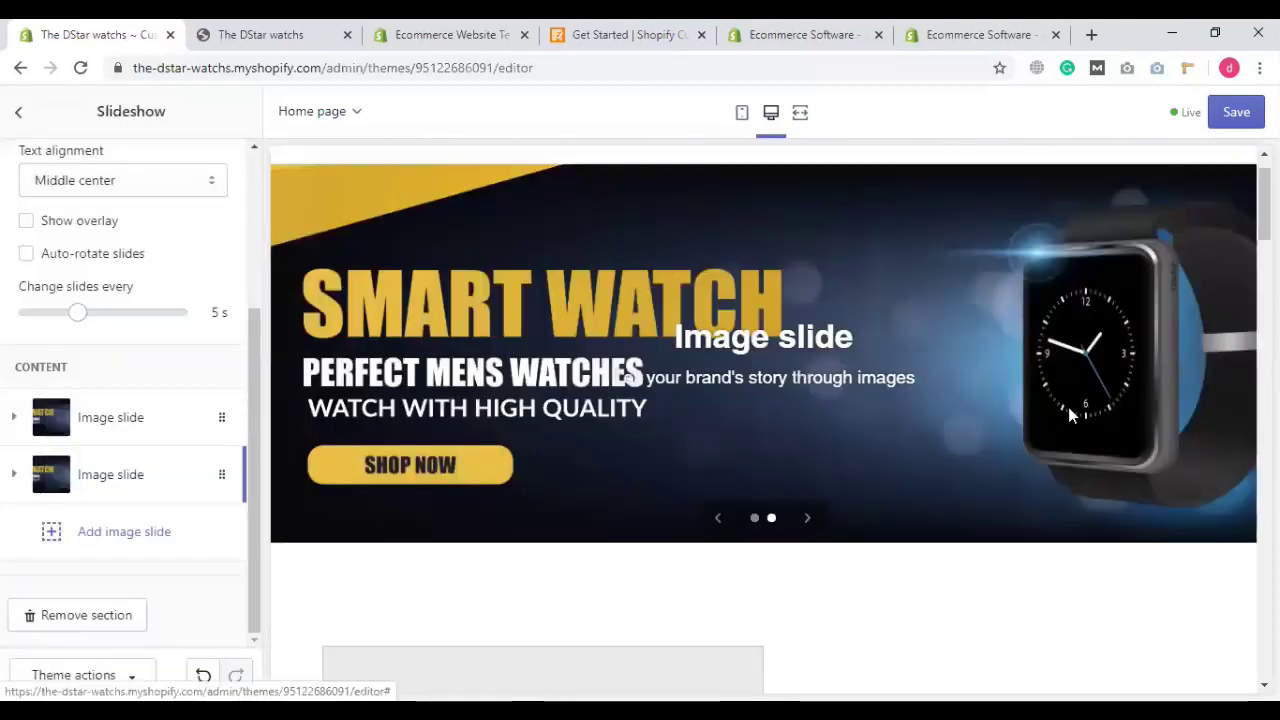
pyautogui.click(816, 519)
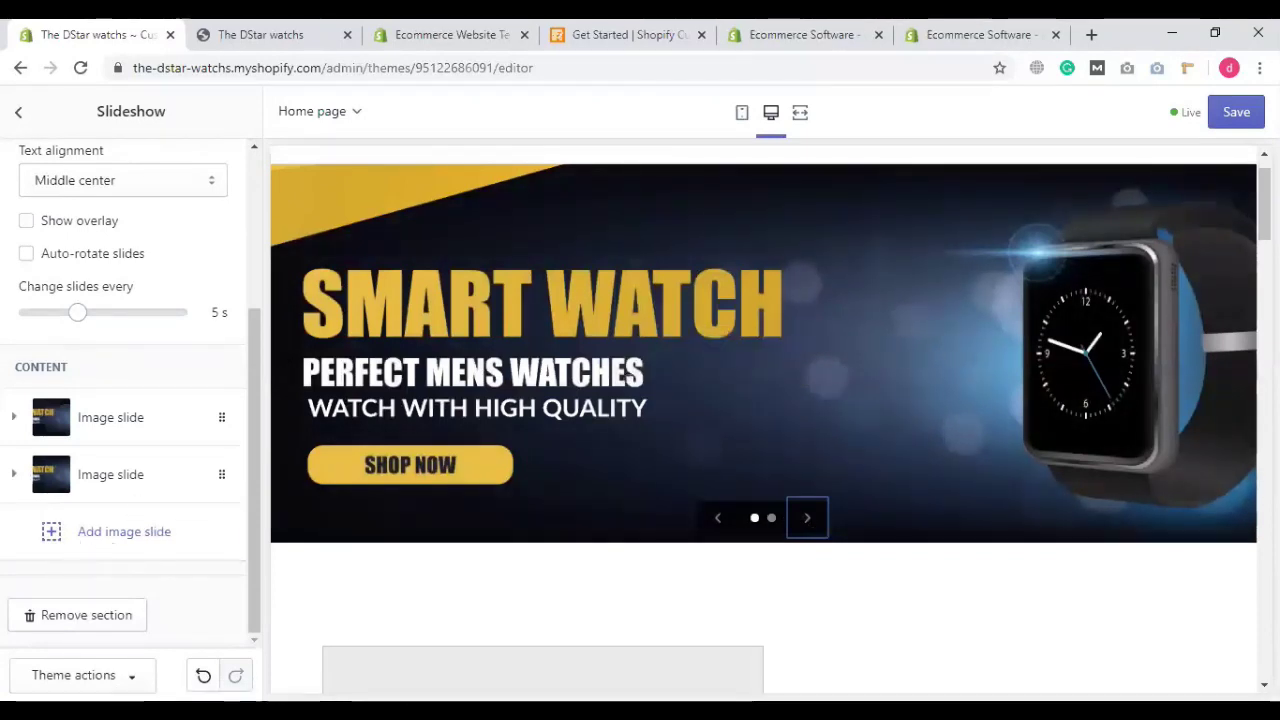
# Step: Add a third image slide and upload banner.jpg from the slider banner folder as its image
pyautogui.click(140, 543)
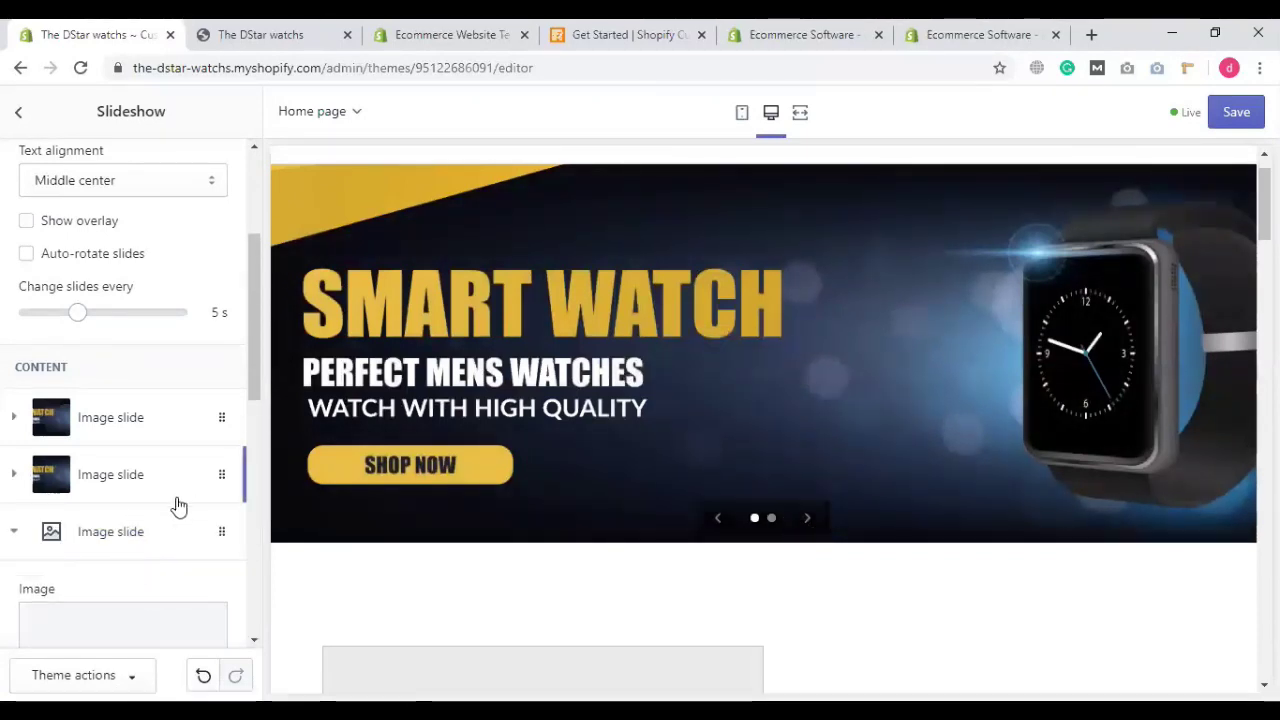
pyautogui.scroll(-2, 150, 510)
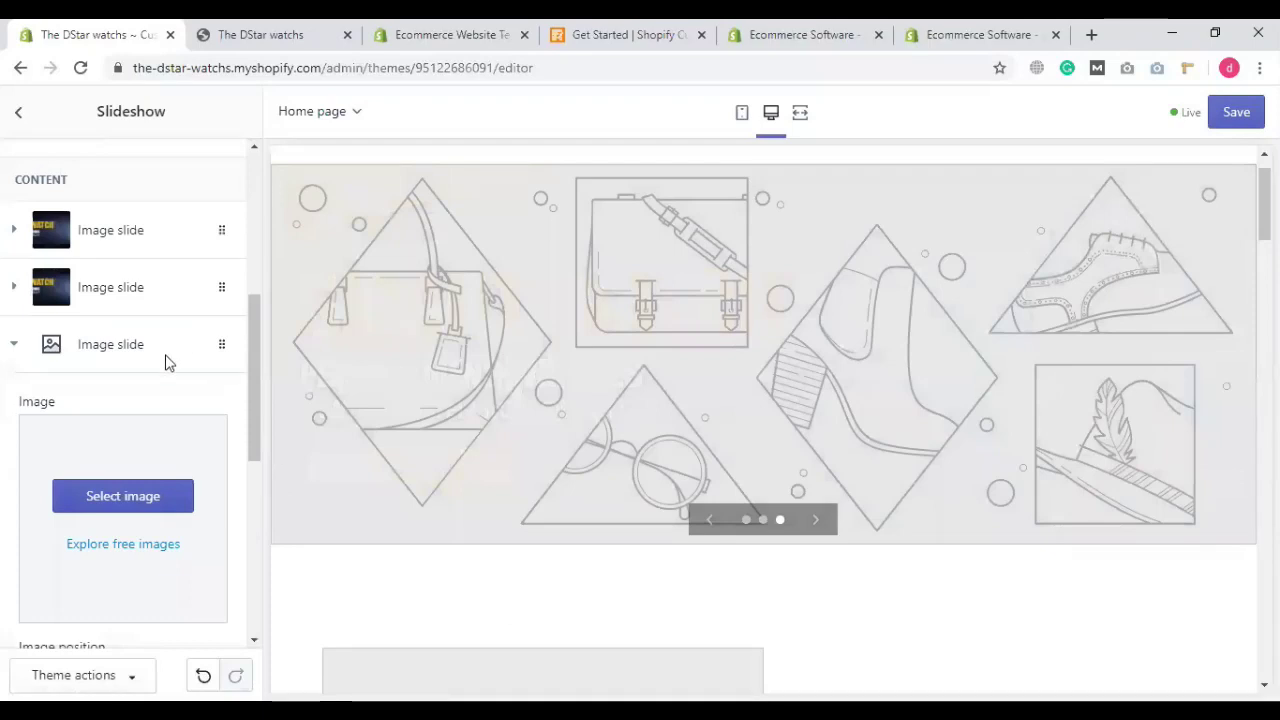
pyautogui.click(123, 496)
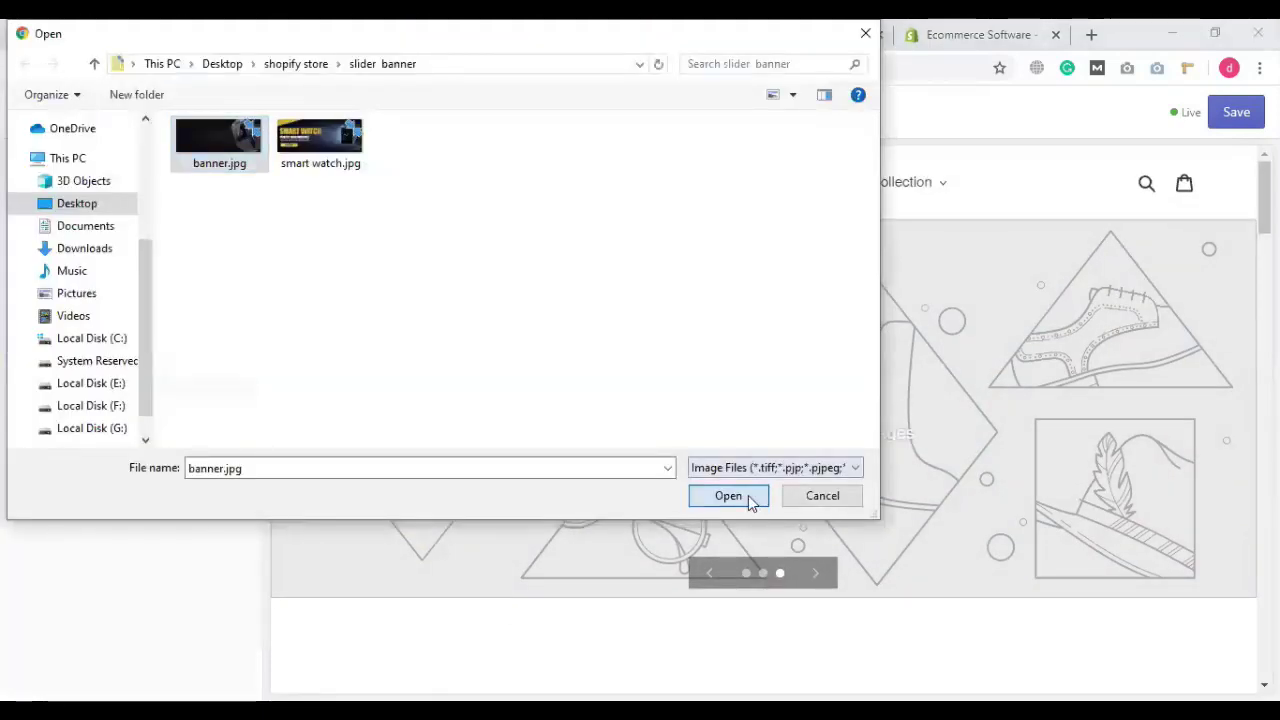
pyautogui.click(729, 496)
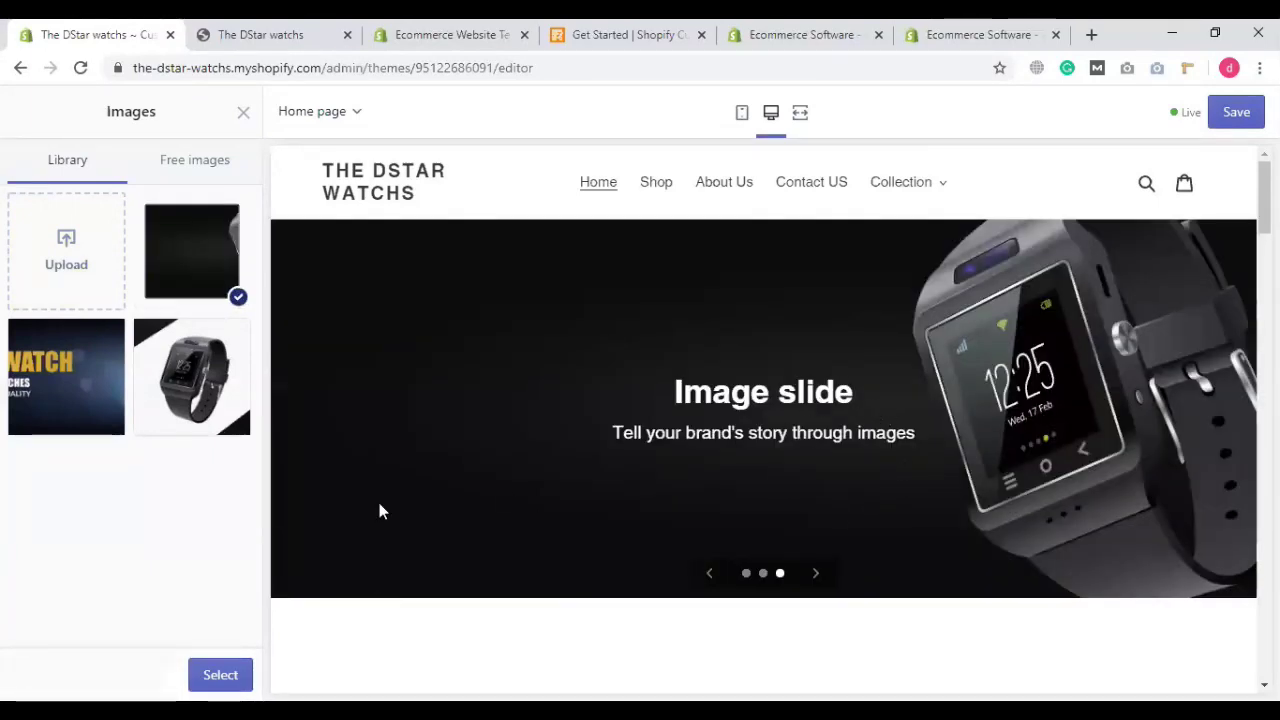
pyautogui.click(220, 675)
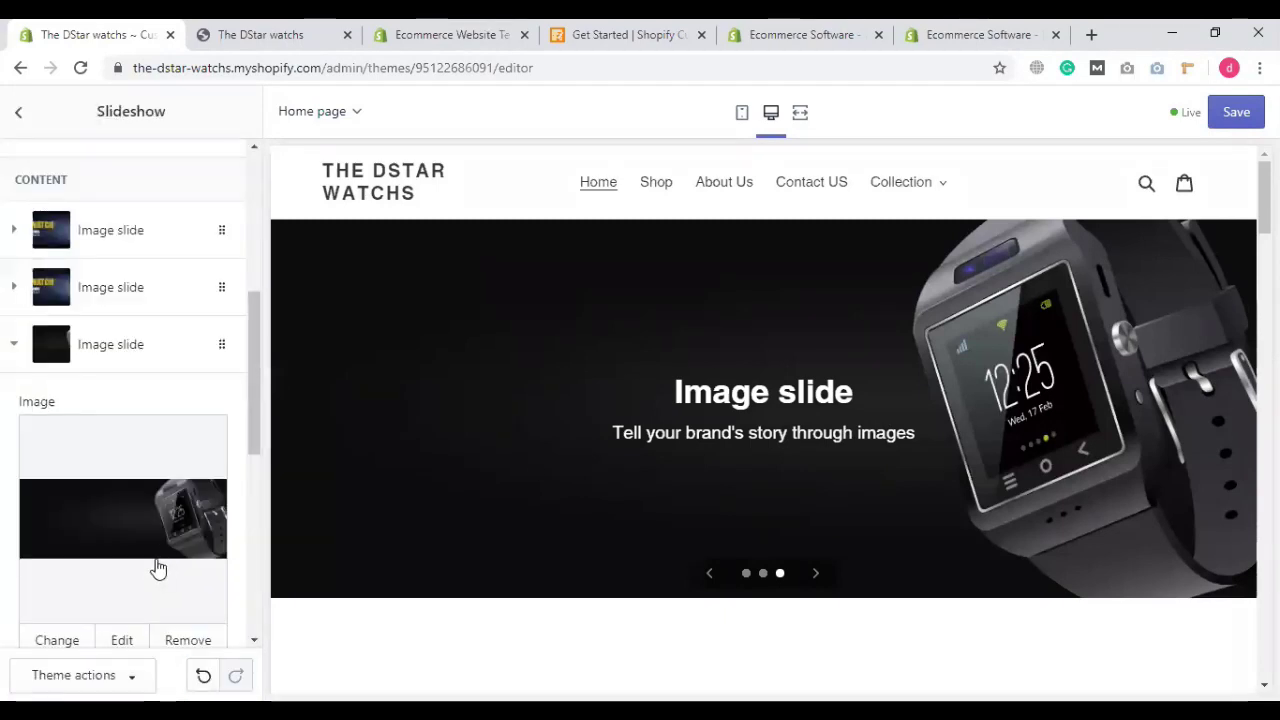
# Step: Clear the third slide's subheading and heading text and collapse the slide
pyautogui.scroll(-1, 222, 548)
pyautogui.scroll(-3, 110, 546)
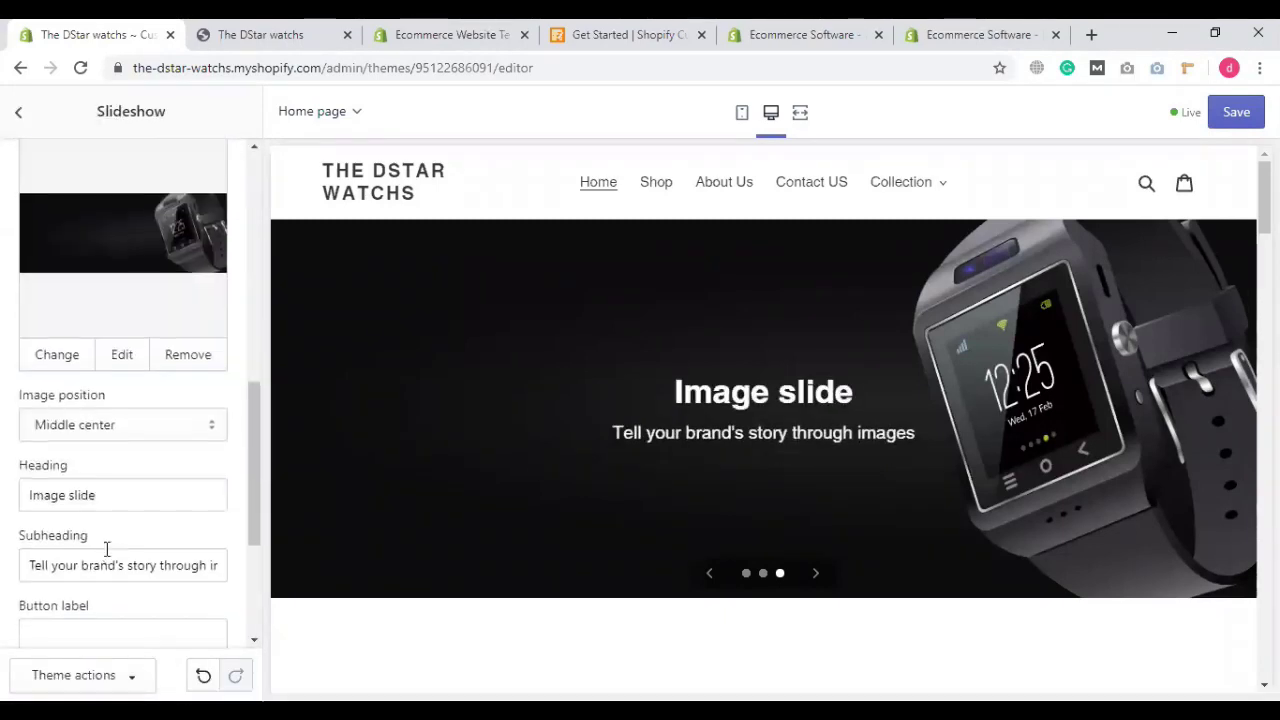
pyautogui.tripleClick(90, 476)
pyautogui.press('BackSpace')
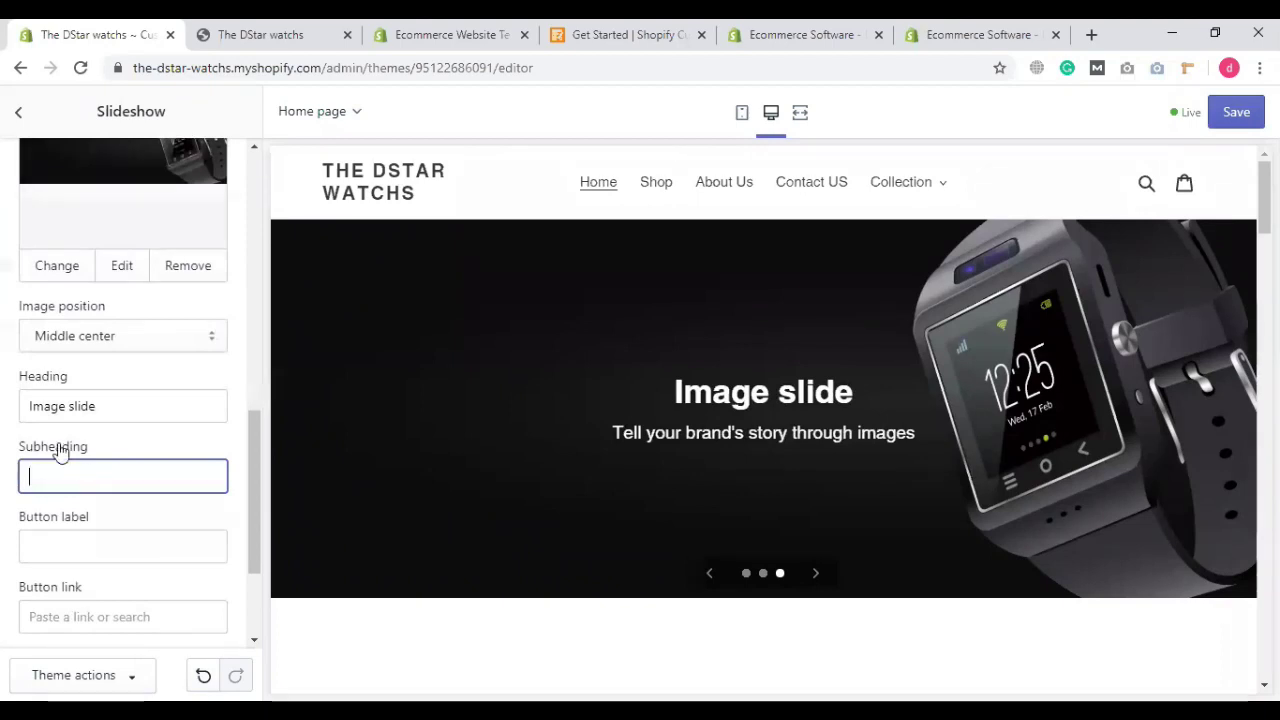
pyautogui.tripleClick(63, 405)
pyautogui.press('BackSpace')
pyautogui.scroll(2, 128, 465)
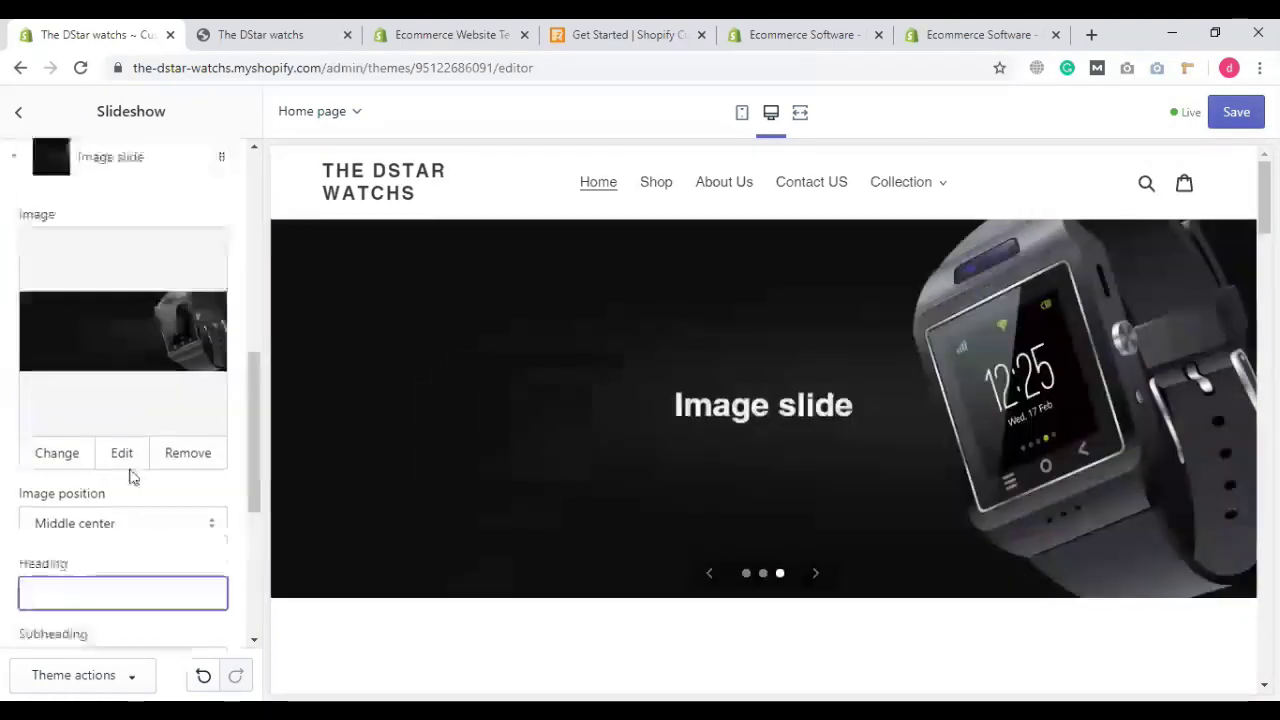
pyautogui.scroll(2, 21, 340)
pyautogui.click(21, 340)
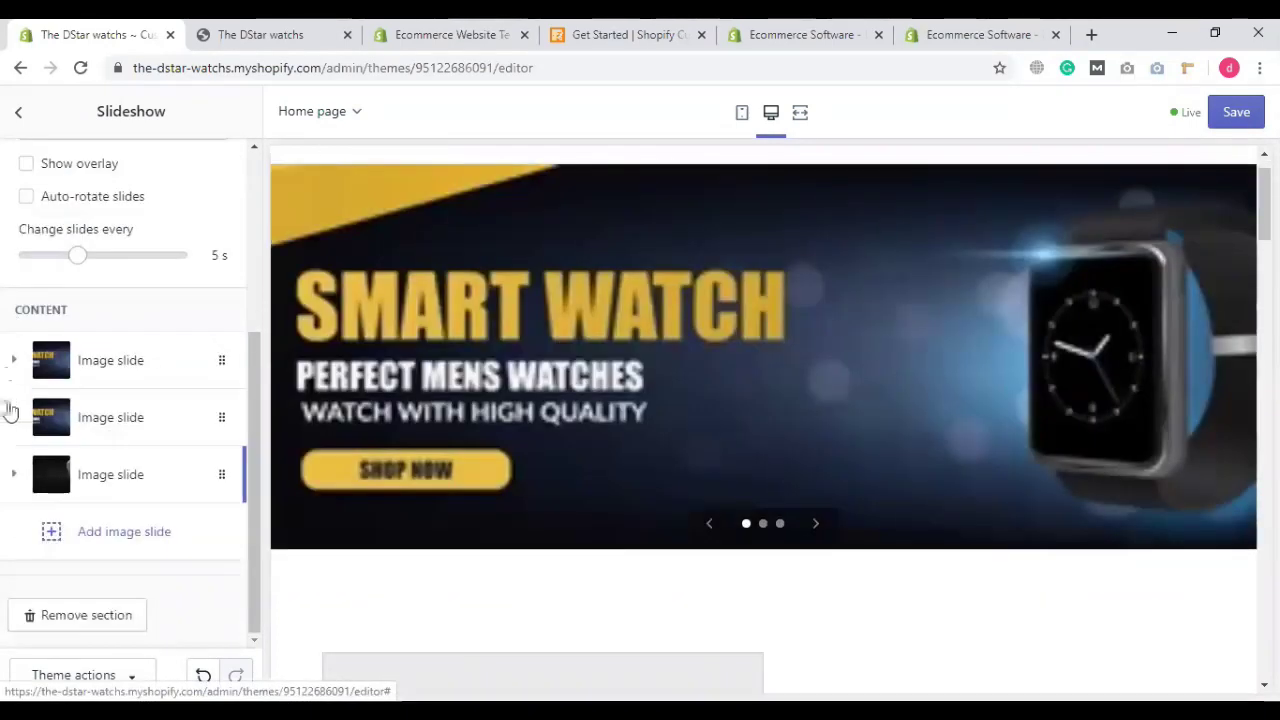
# Step: Clear the second slide's heading and subheading text, collapse it, and page through the slides in the preview
pyautogui.click(103, 420)
pyautogui.scroll(-1, 120, 515)
pyautogui.scroll(-2, 118, 528)
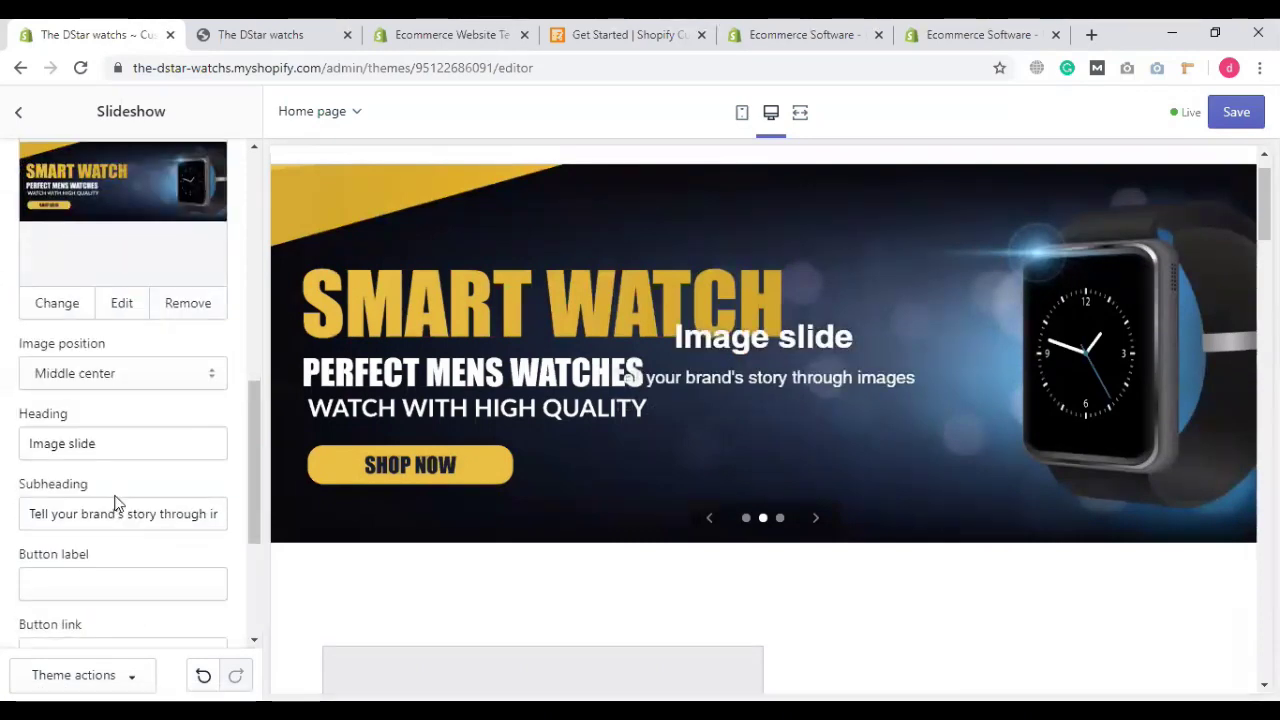
pyautogui.tripleClick(118, 451)
pyautogui.press('BackSpace')
pyautogui.tripleClick(140, 515)
pyautogui.press('BackSpace')
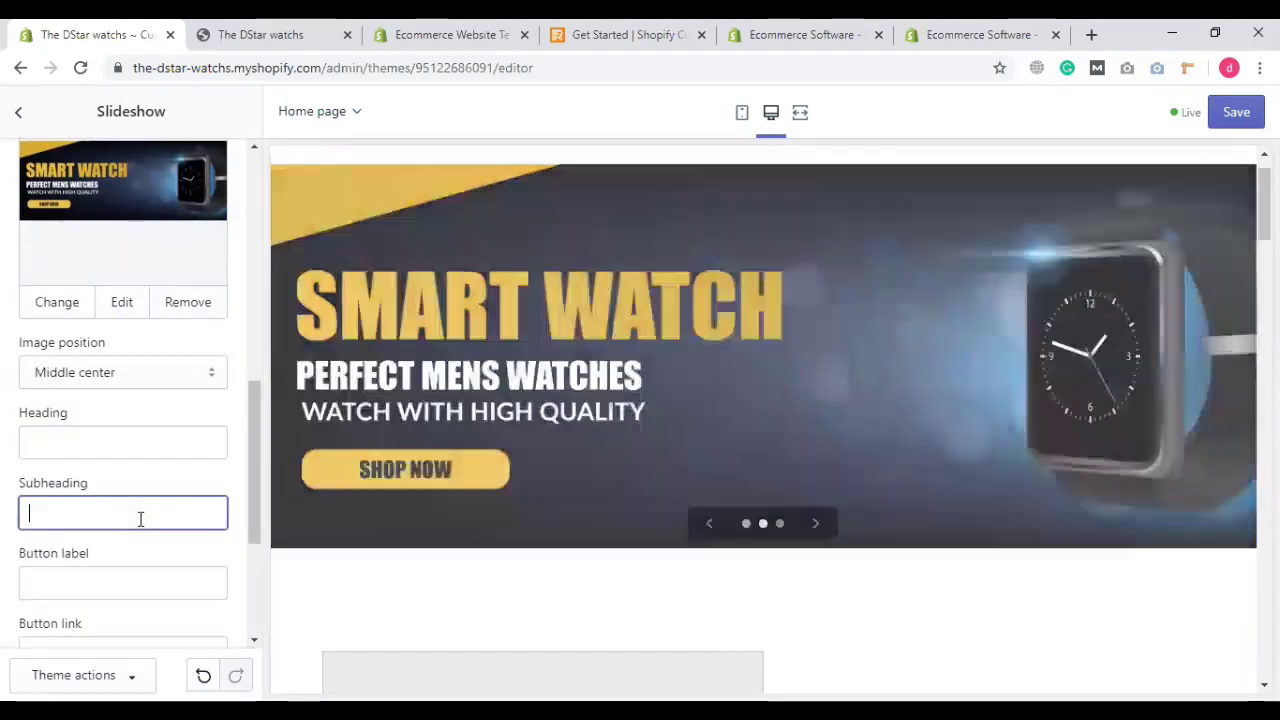
pyautogui.scroll(4, 43, 343)
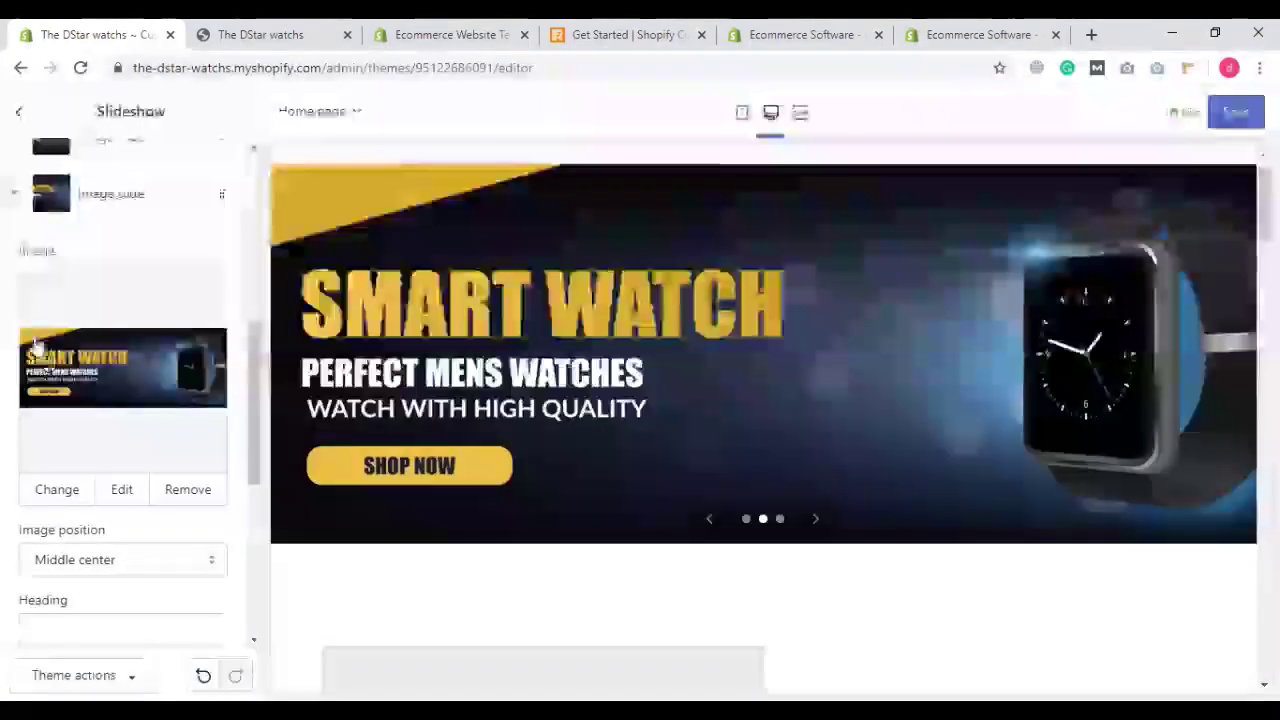
pyautogui.click(14, 390)
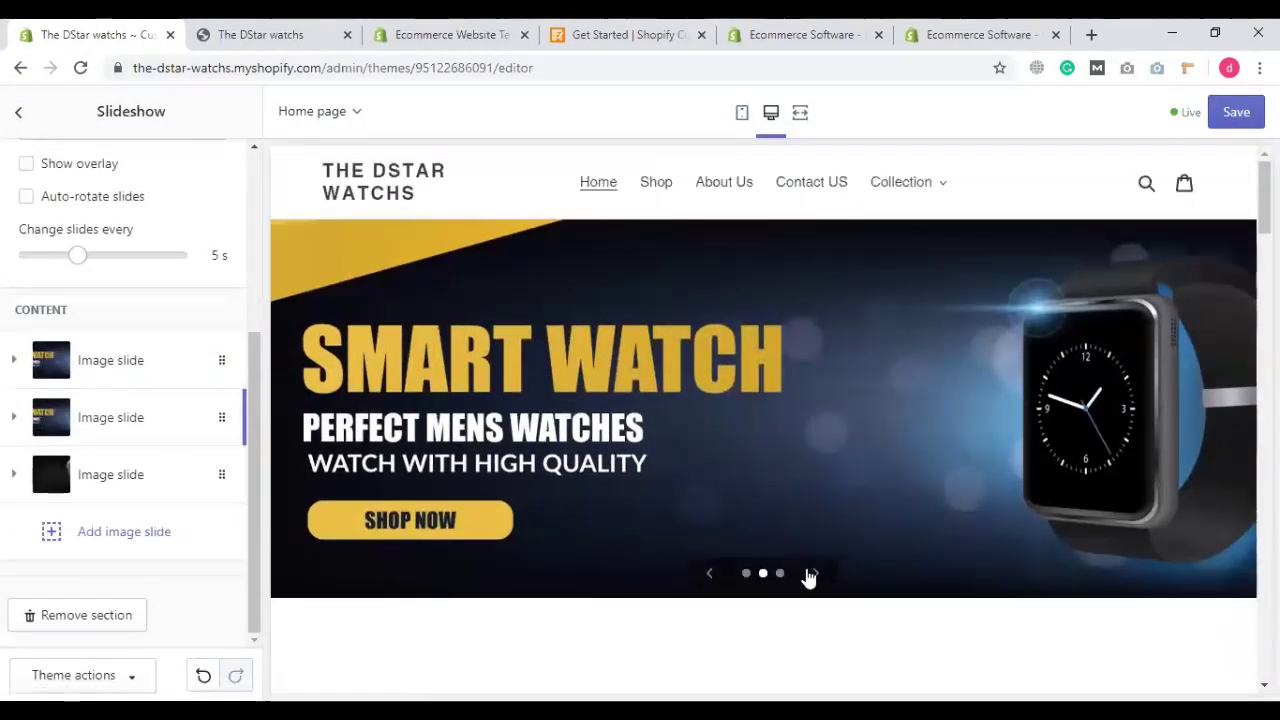
pyautogui.click(812, 575)
pyautogui.click(812, 575)
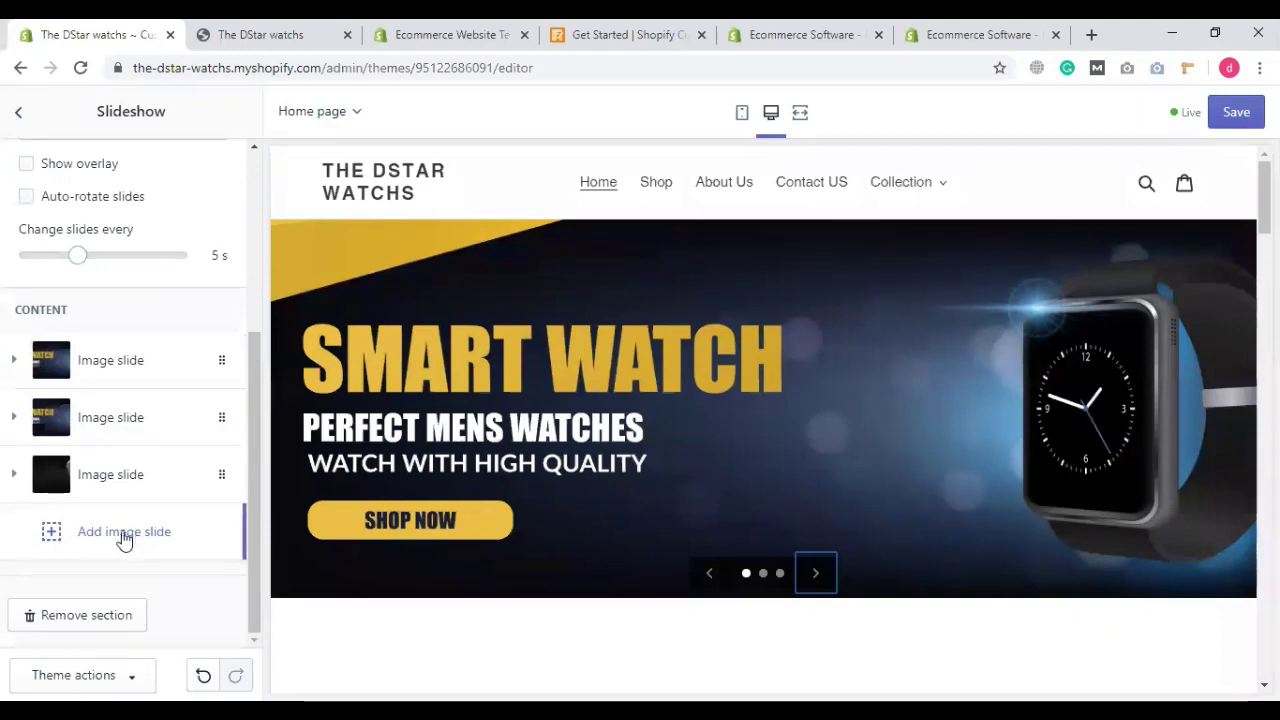
# Step: Leave the Slideshow settings and open the Image with text section's settings
pyautogui.scroll(3, 121, 533)
pyautogui.click(19, 112)
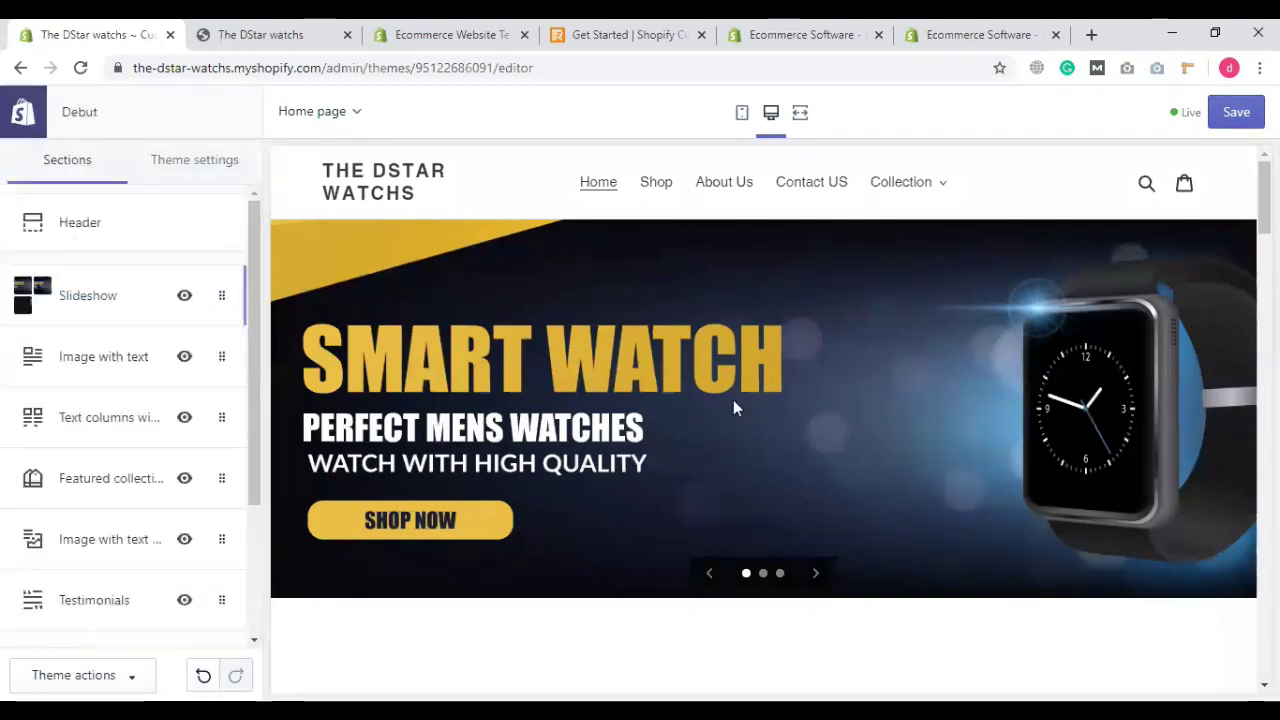
pyautogui.scroll(-6, 504, 439)
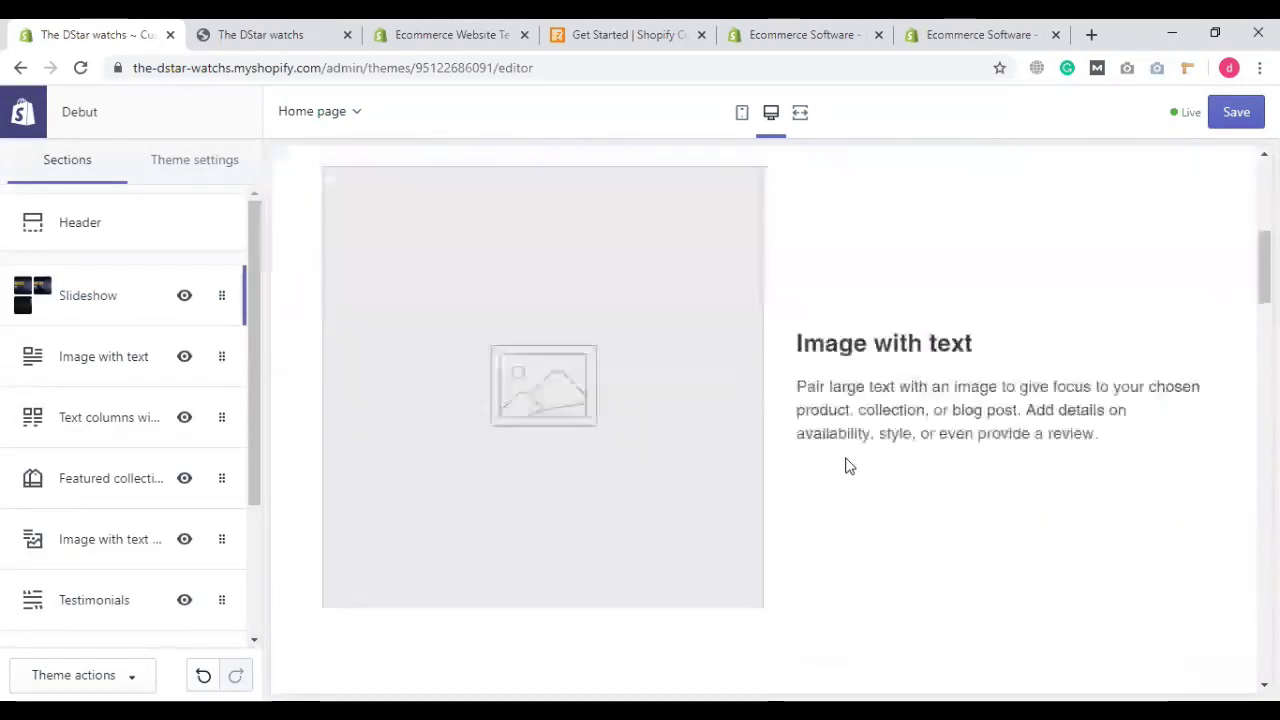
pyautogui.scroll(1, 720, 466)
pyautogui.scroll(-1, 922, 436)
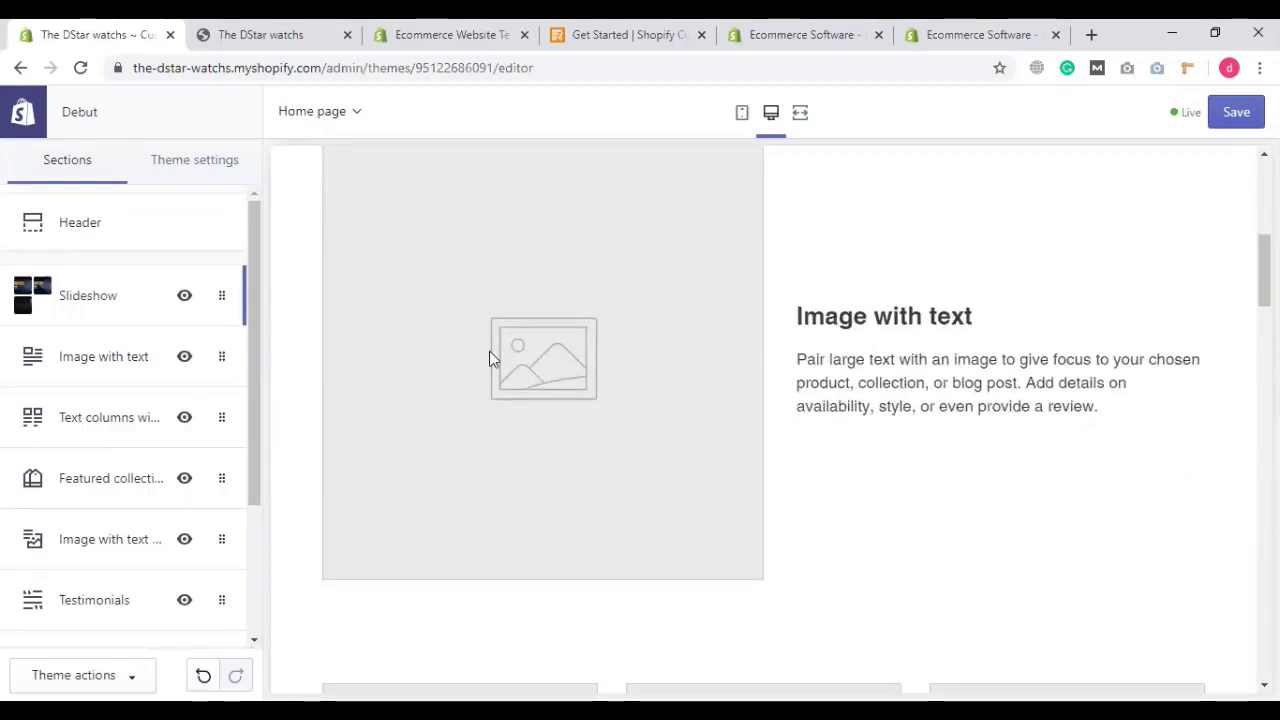
pyautogui.click(97, 362)
pyautogui.scroll(-1, 183, 449)
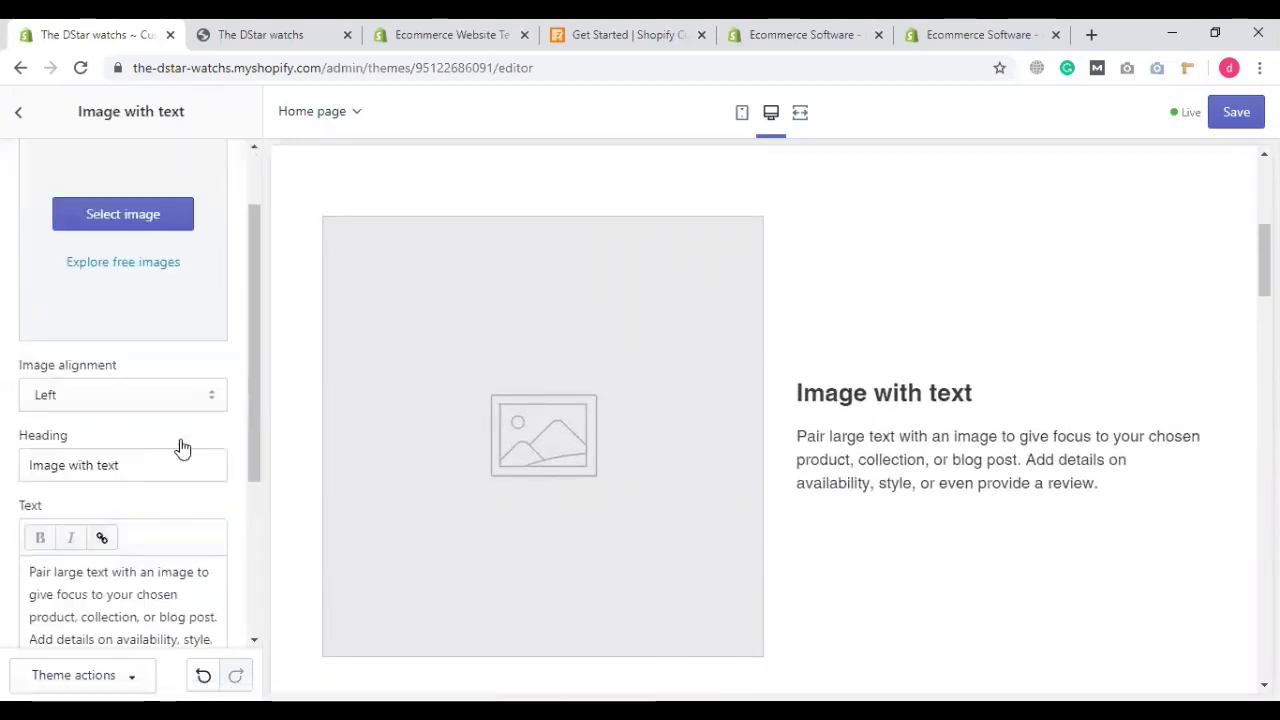
# Step: Upload section img.jpg from the watchs folder in shopify store and select it as the Image with text section's image
pyautogui.click(163, 222)
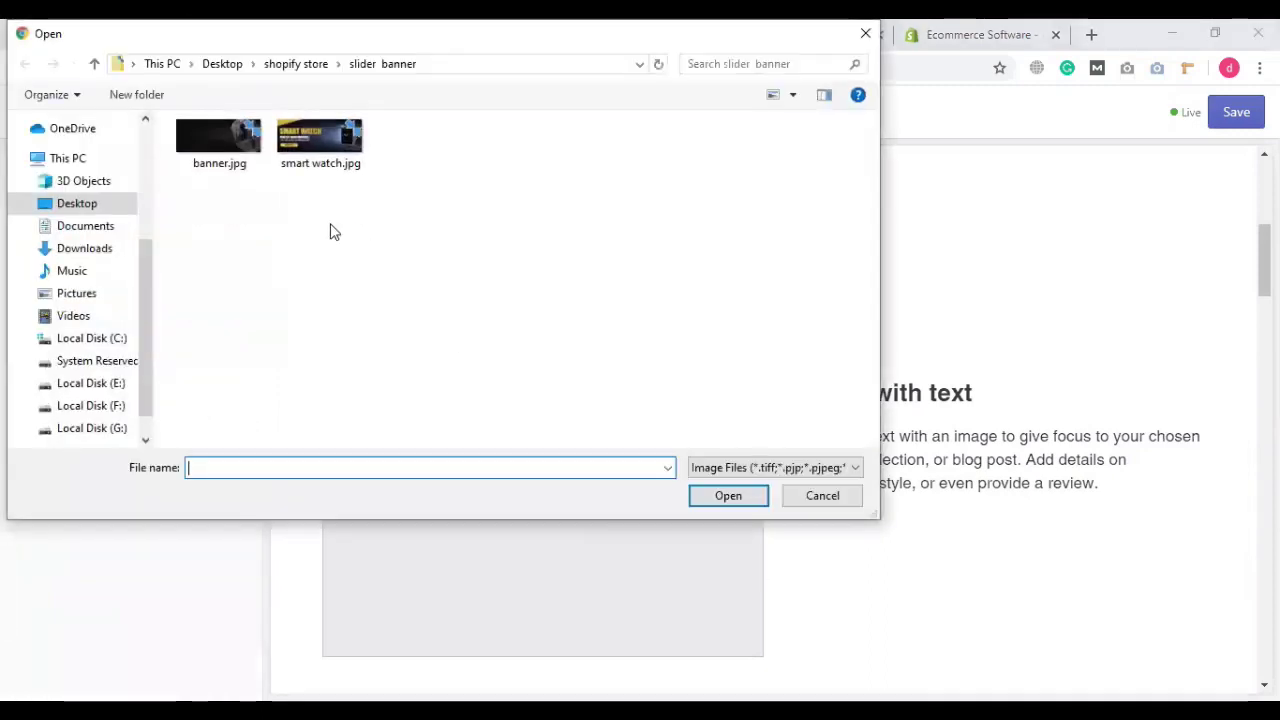
pyautogui.click(287, 66)
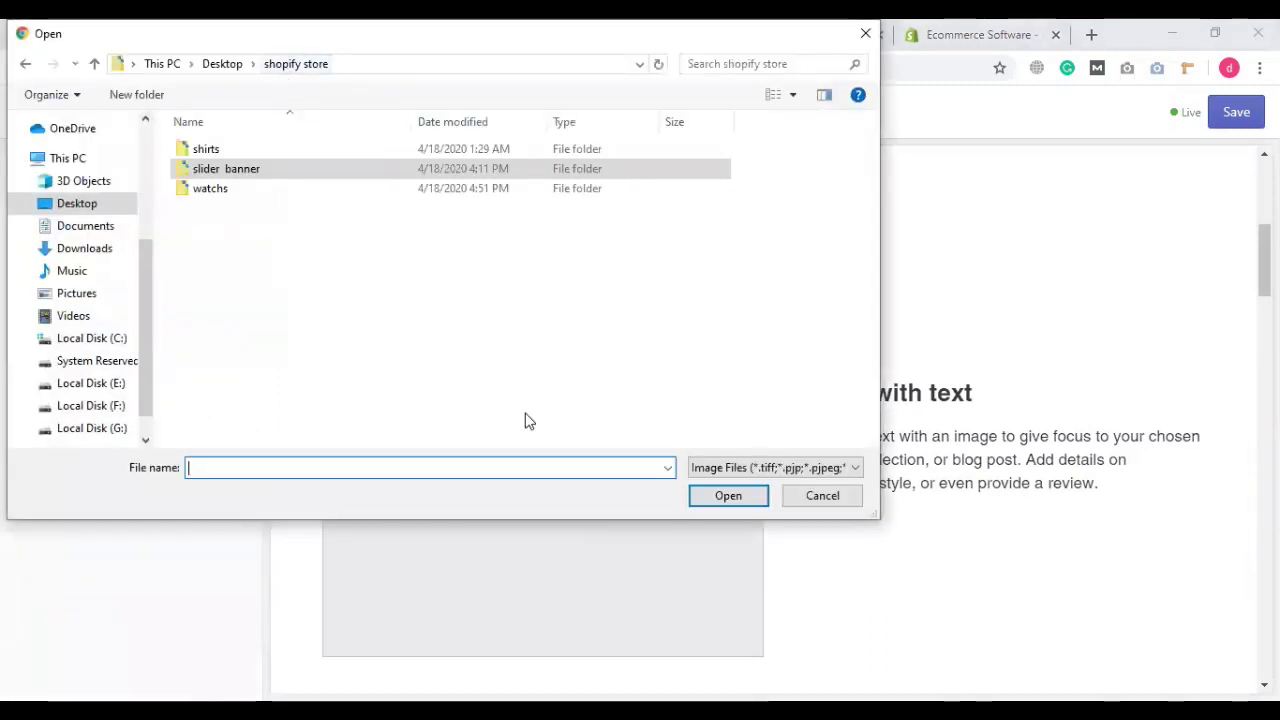
pyautogui.doubleClick(255, 188)
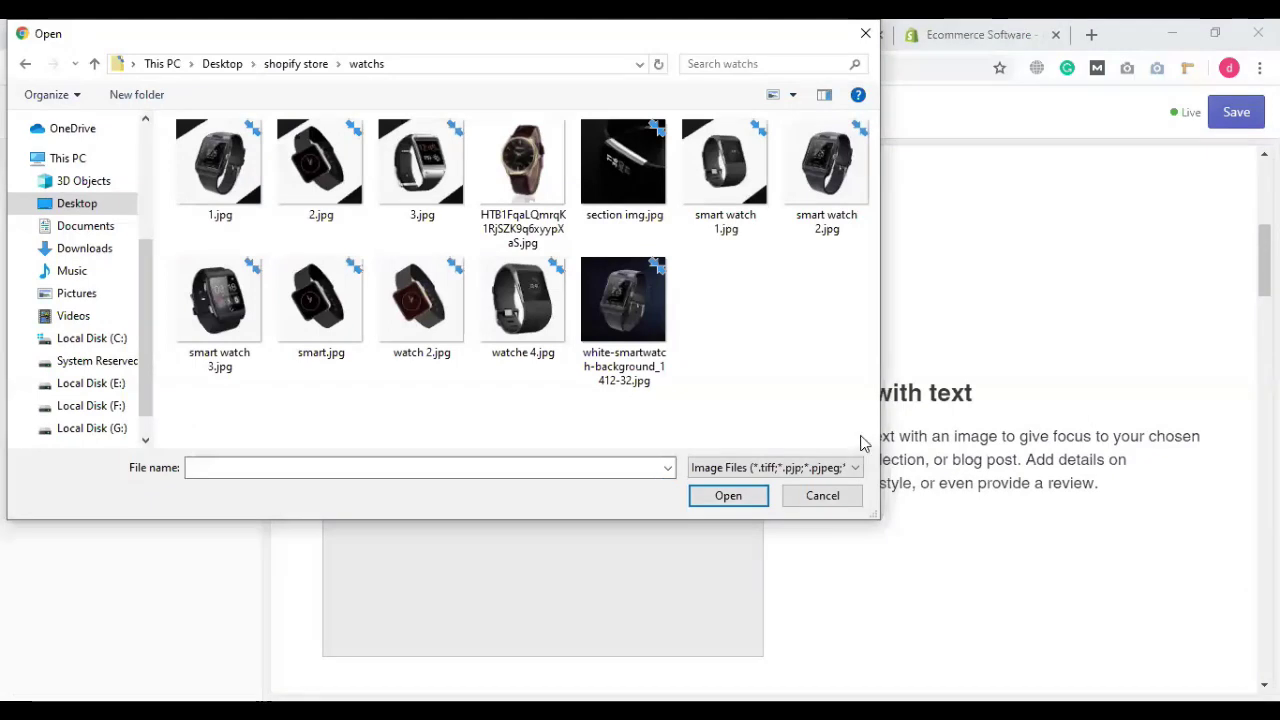
pyautogui.click(634, 172)
pyautogui.click(727, 496)
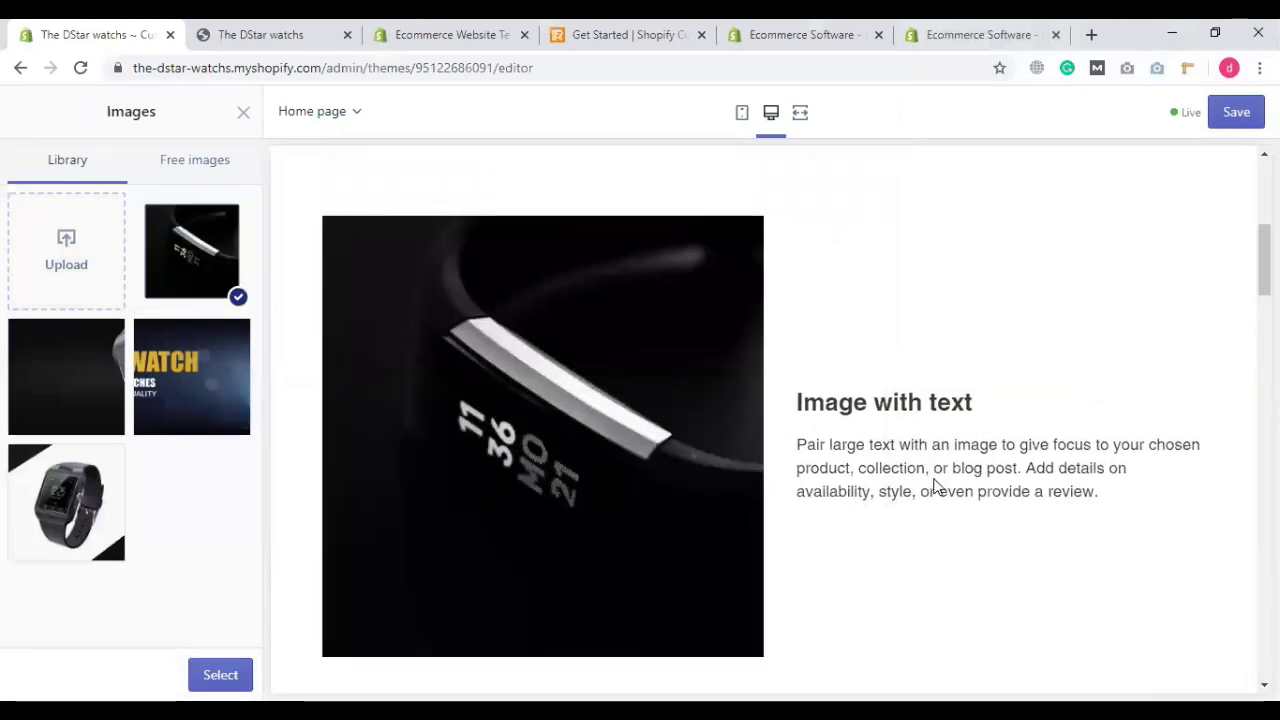
pyautogui.scroll(-1, 936, 486)
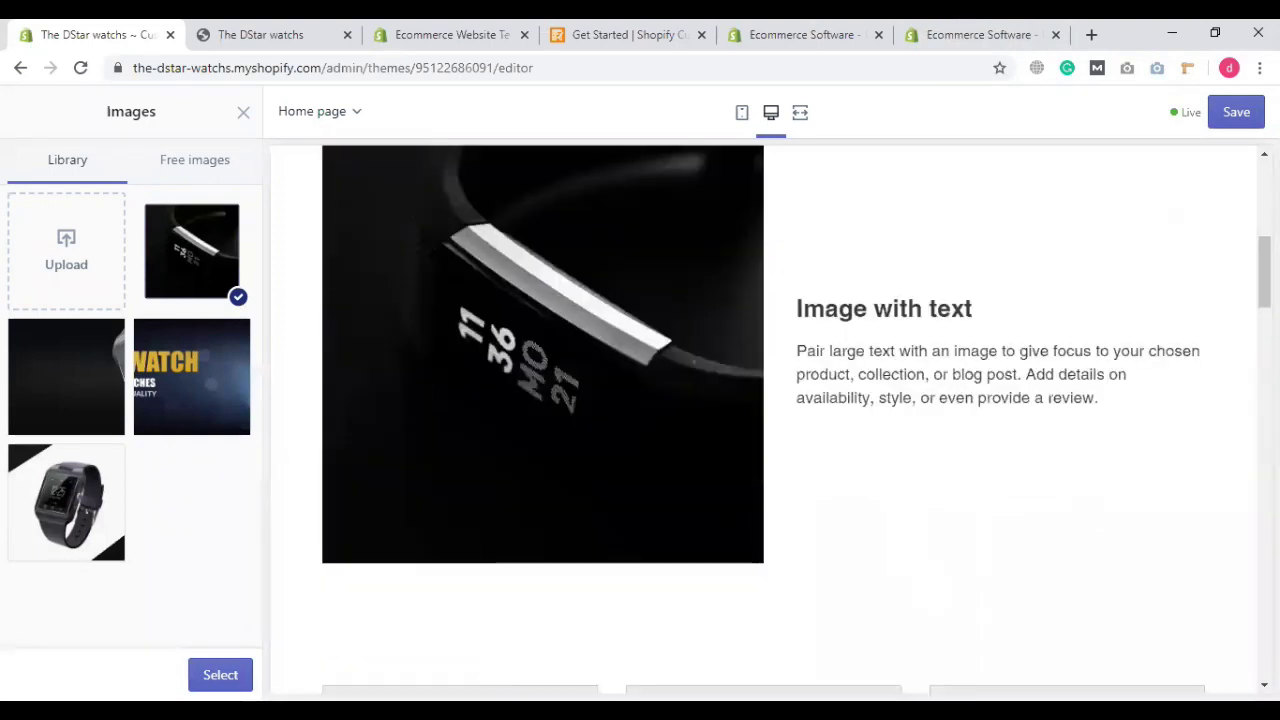
pyautogui.click(220, 675)
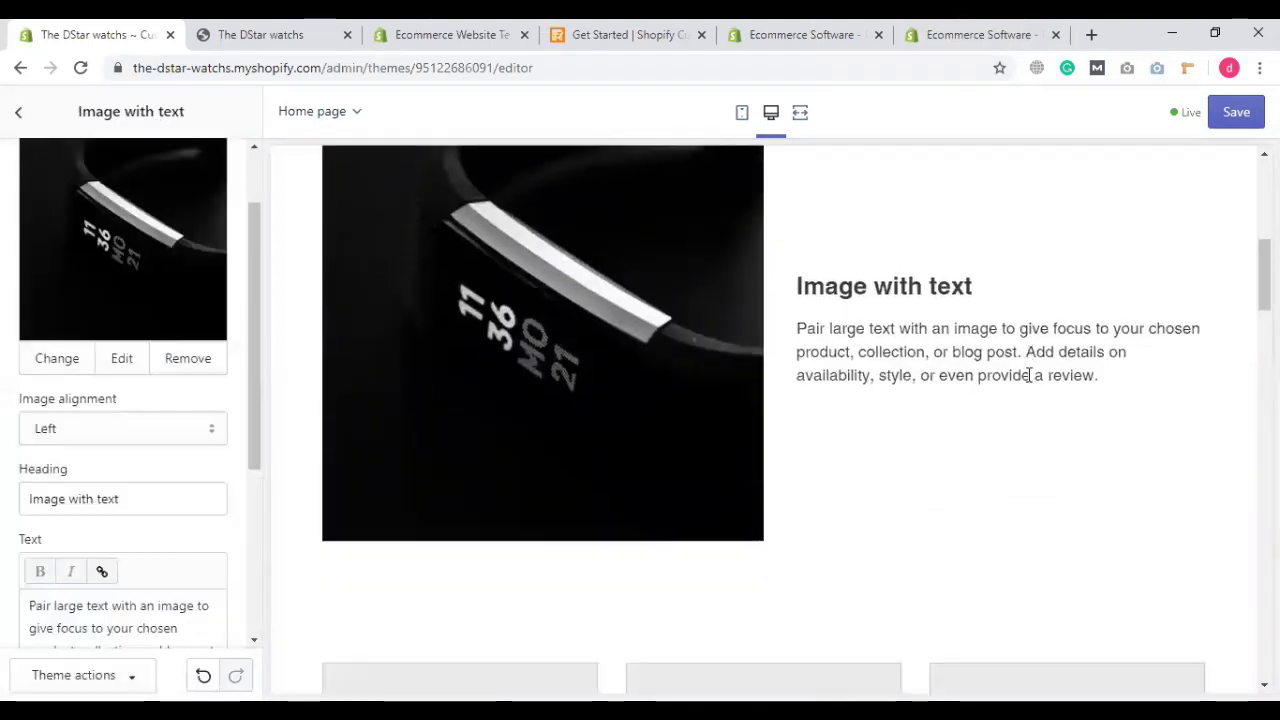
# Step: Replace the Image with text section's body text with the copied Lorem Ipsum paragraph, ending at "remaining essentially unchanged."
pyautogui.scroll(2, 865, 335)
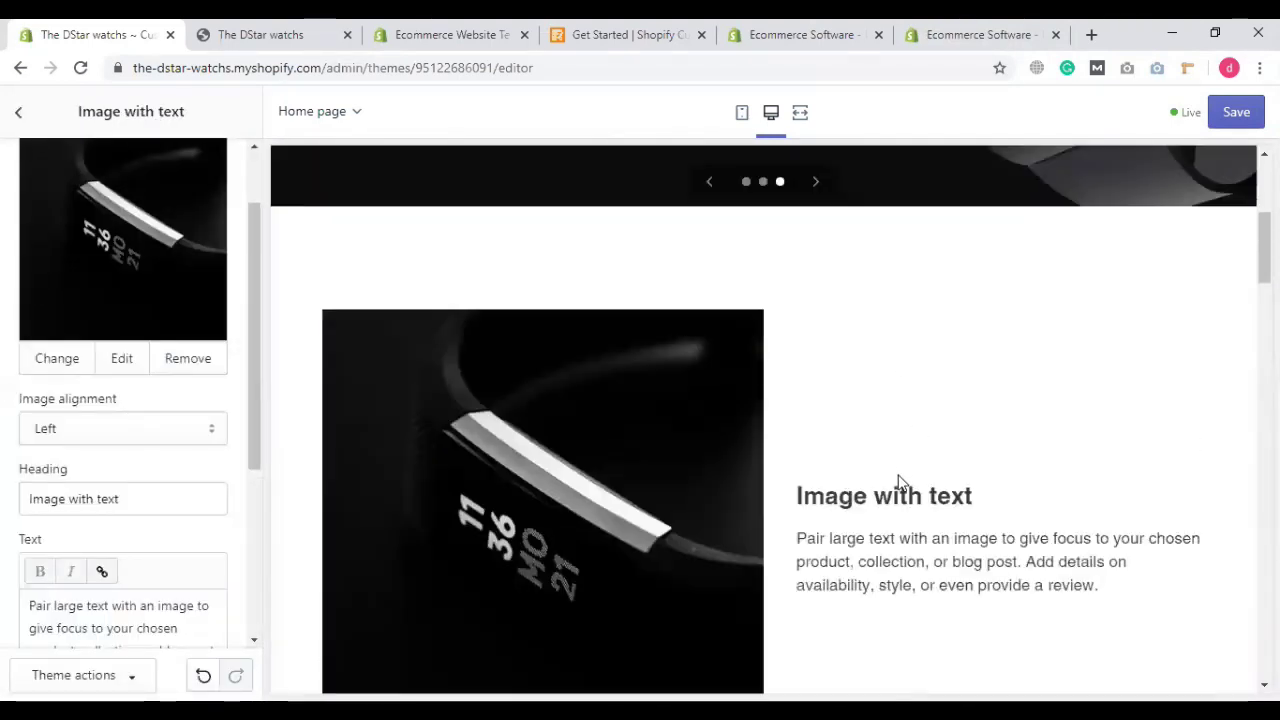
pyautogui.tripleClick(848, 500)
pyautogui.doubleClick(872, 561)
pyautogui.scroll(-1, 12, 450)
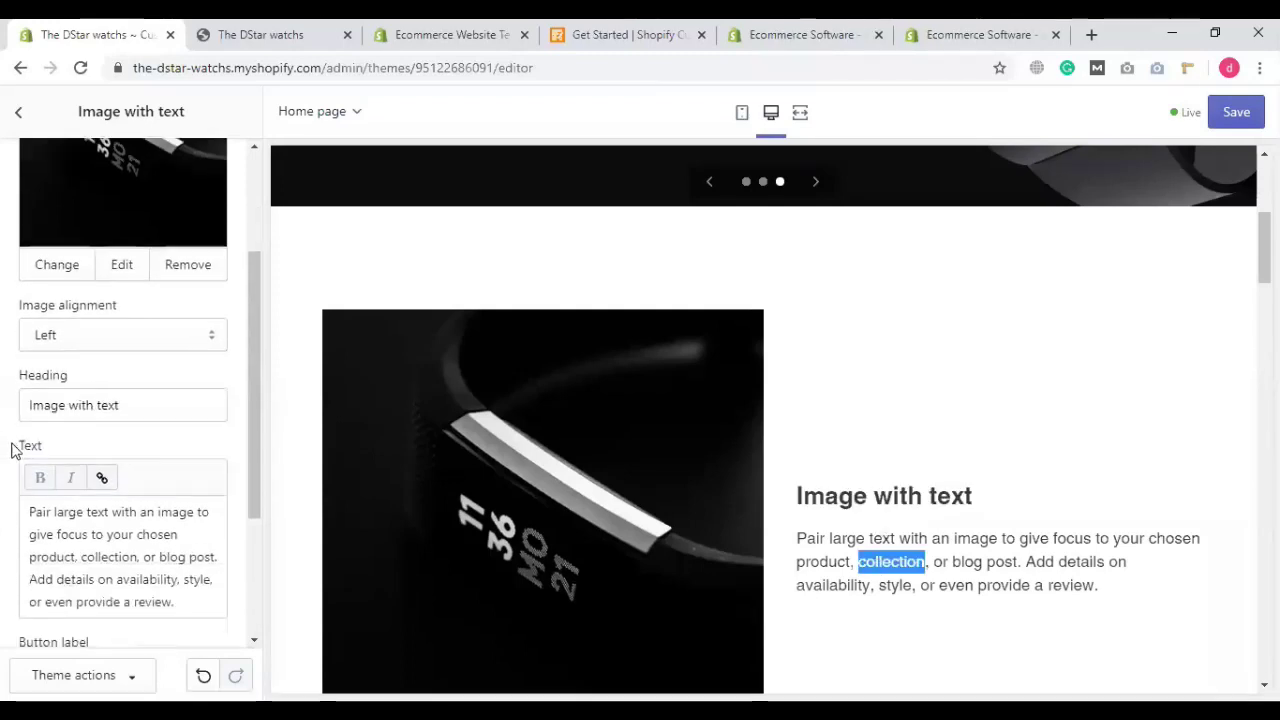
pyautogui.scroll(-1, 943, 557)
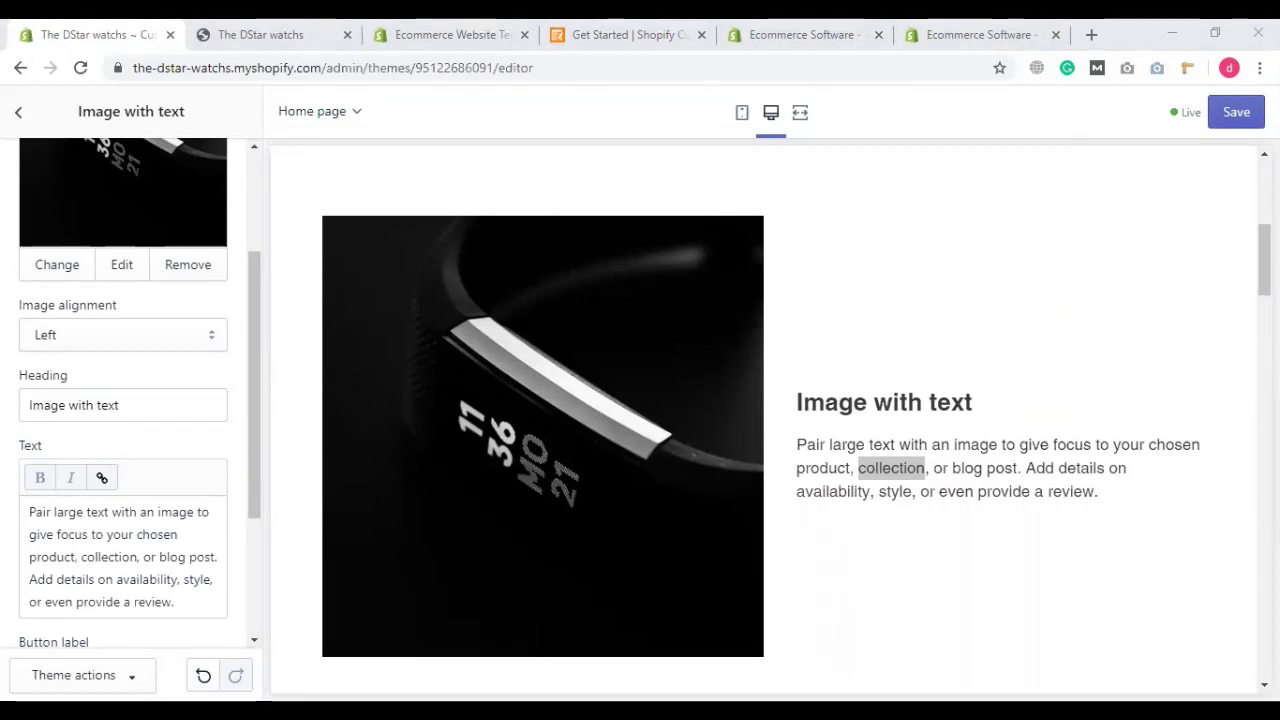
pyautogui.hotkey('ctrl', 'a')
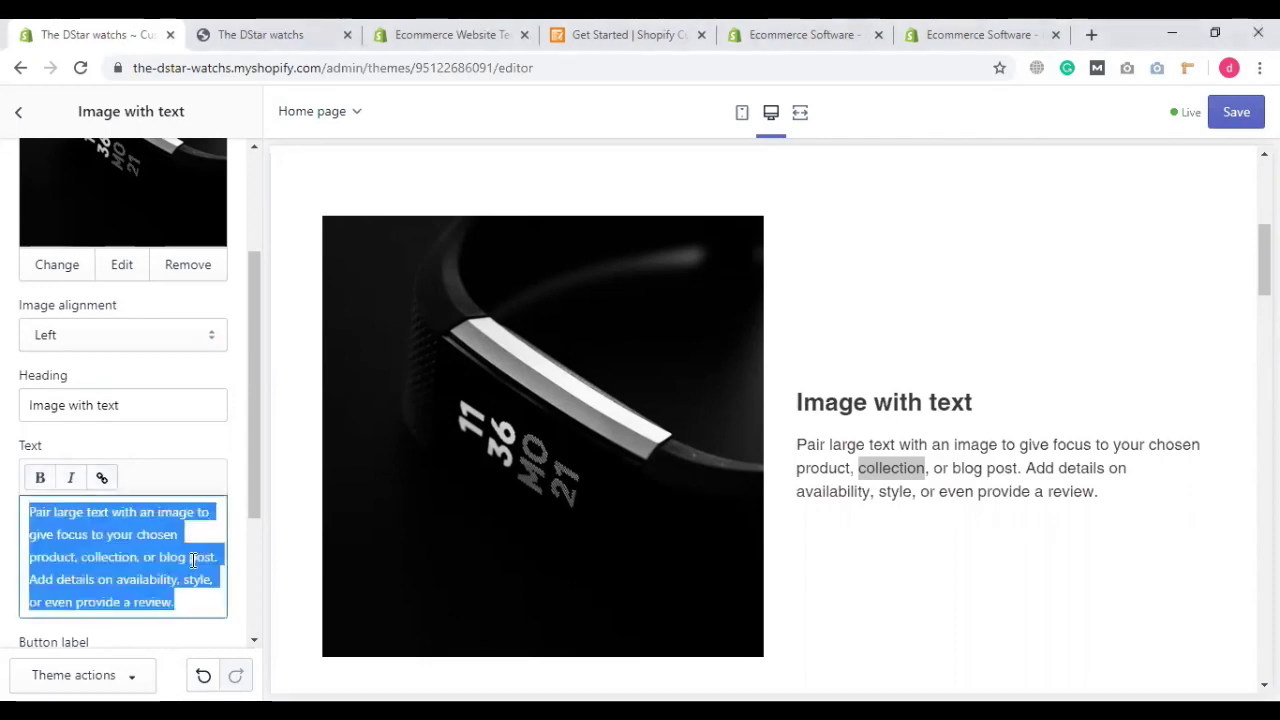
pyautogui.hotkey('ctrl', 'v')
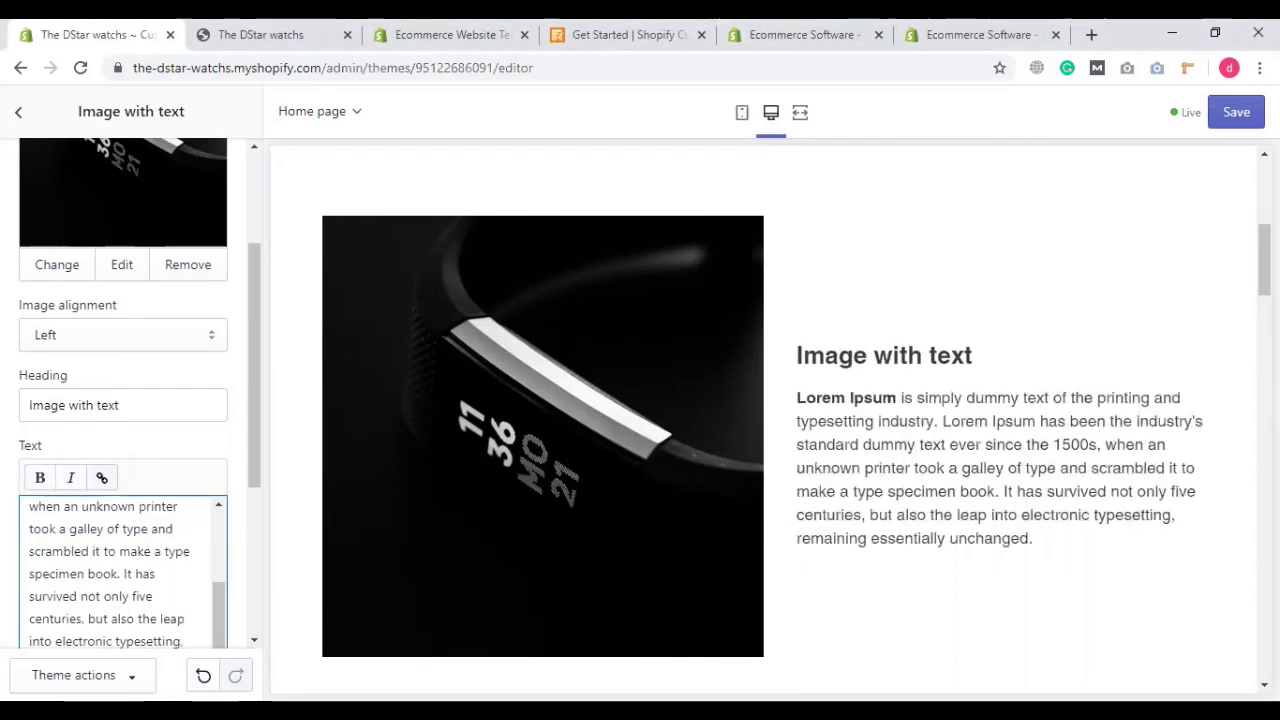
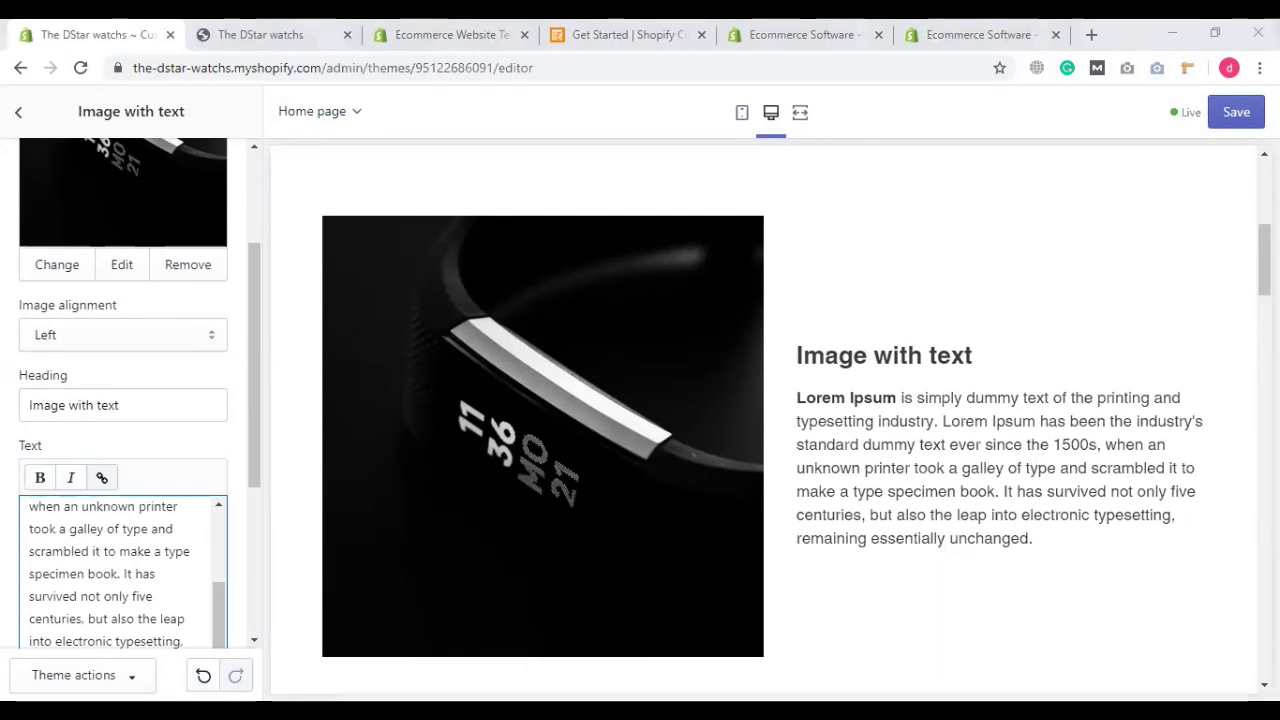
# Step: Change the Image with text section's heading to "Smart watch"
pyautogui.tripleClick(82, 410)
pyautogui.write('Smart watch black')
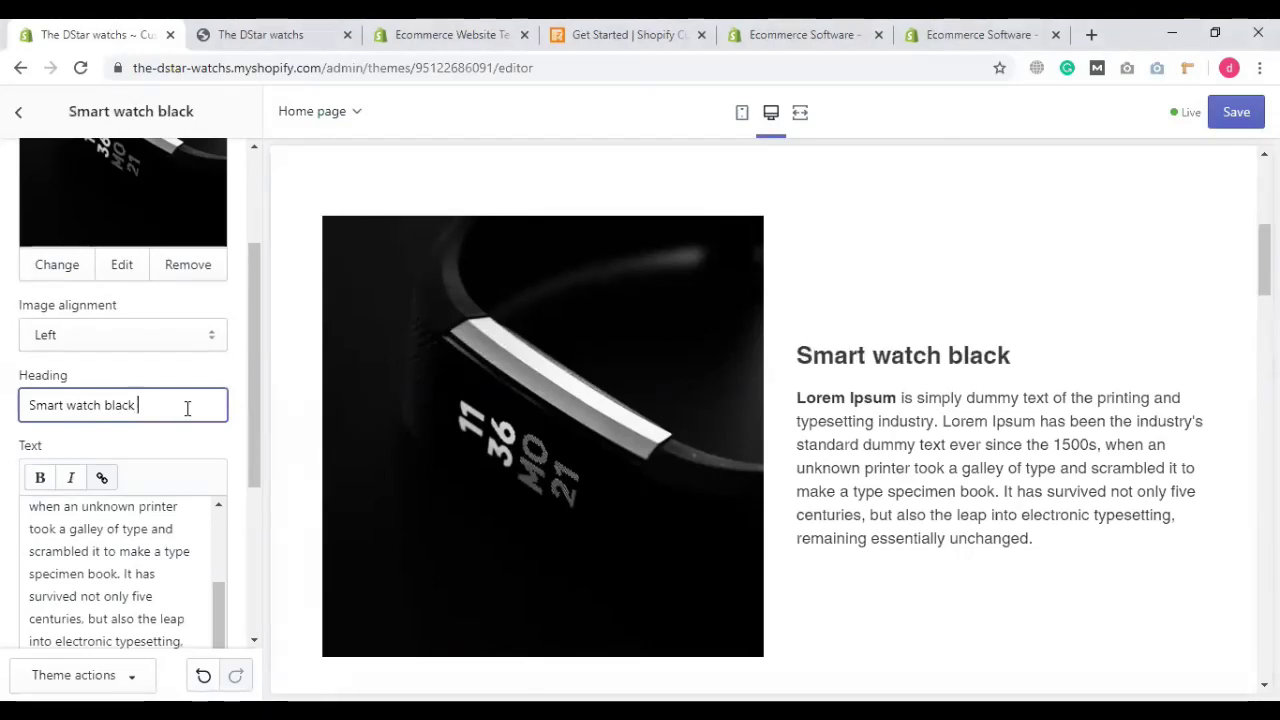
pyautogui.write('color')
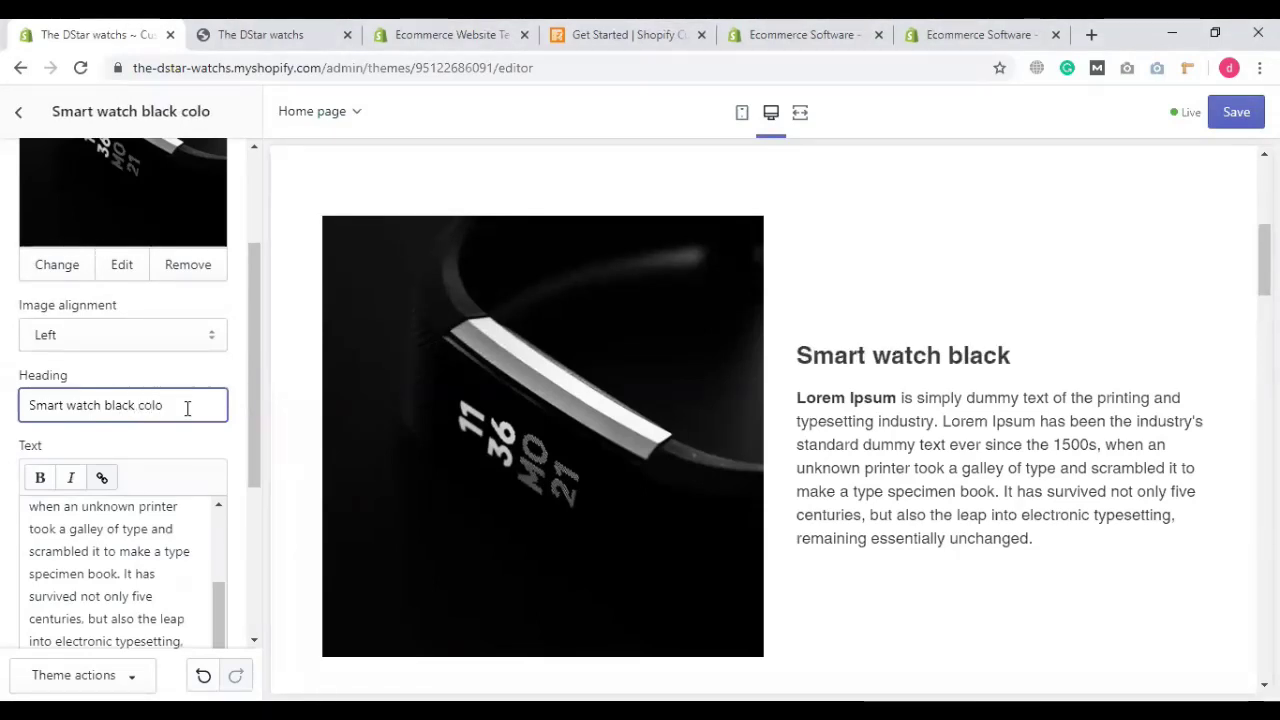
pyautogui.press('BackSpace')
pyautogui.press('BackSpace')
pyautogui.press('BackSpace')
pyautogui.press('BackSpace')
pyautogui.press('BackSpace')
pyautogui.press('BackSpace')
pyautogui.press('BackSpace')
pyautogui.press('BackSpace')
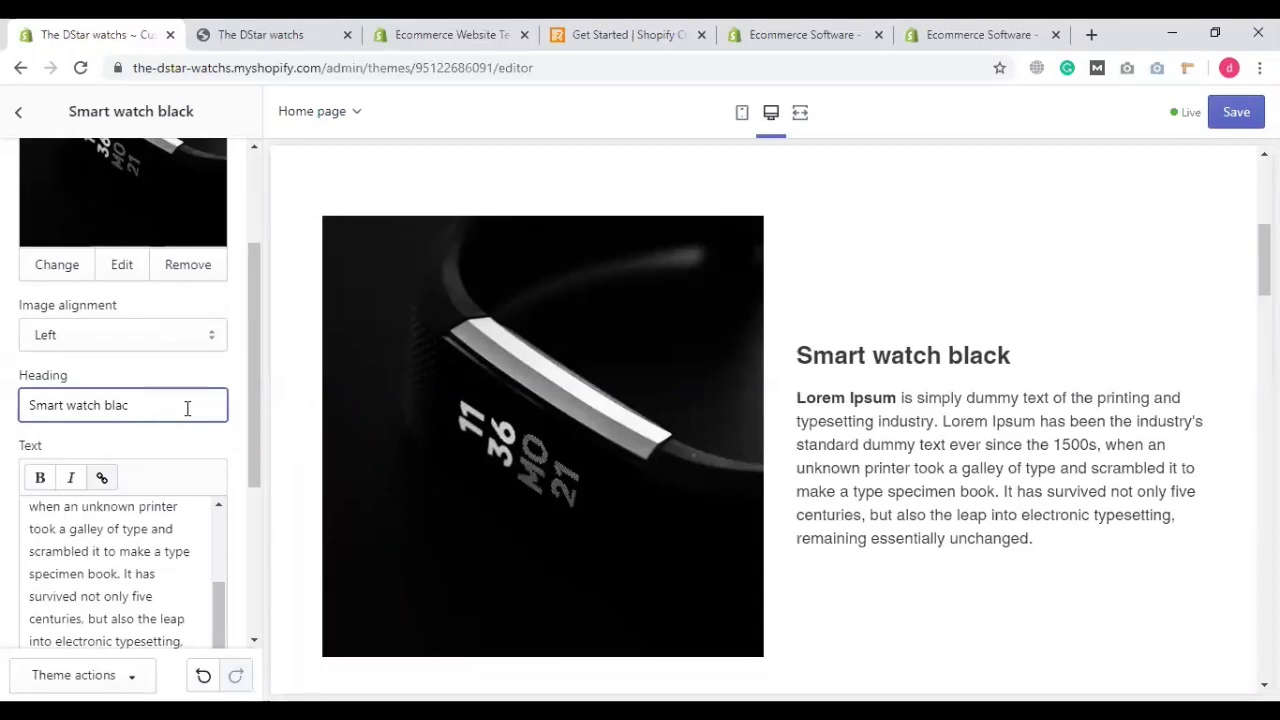
pyautogui.press('BackSpace')
pyautogui.press('BackSpace')
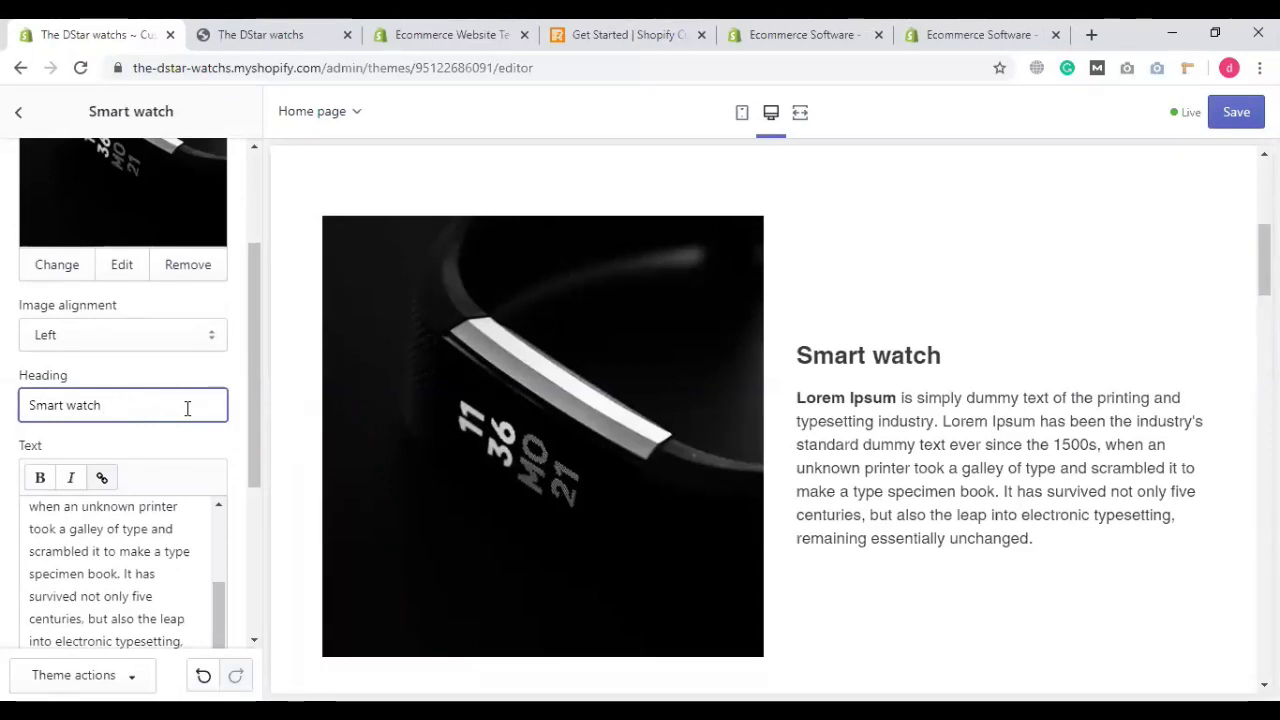
# Step: Set the section's button label to "Click Here"
pyautogui.scroll(-2, 186, 466)
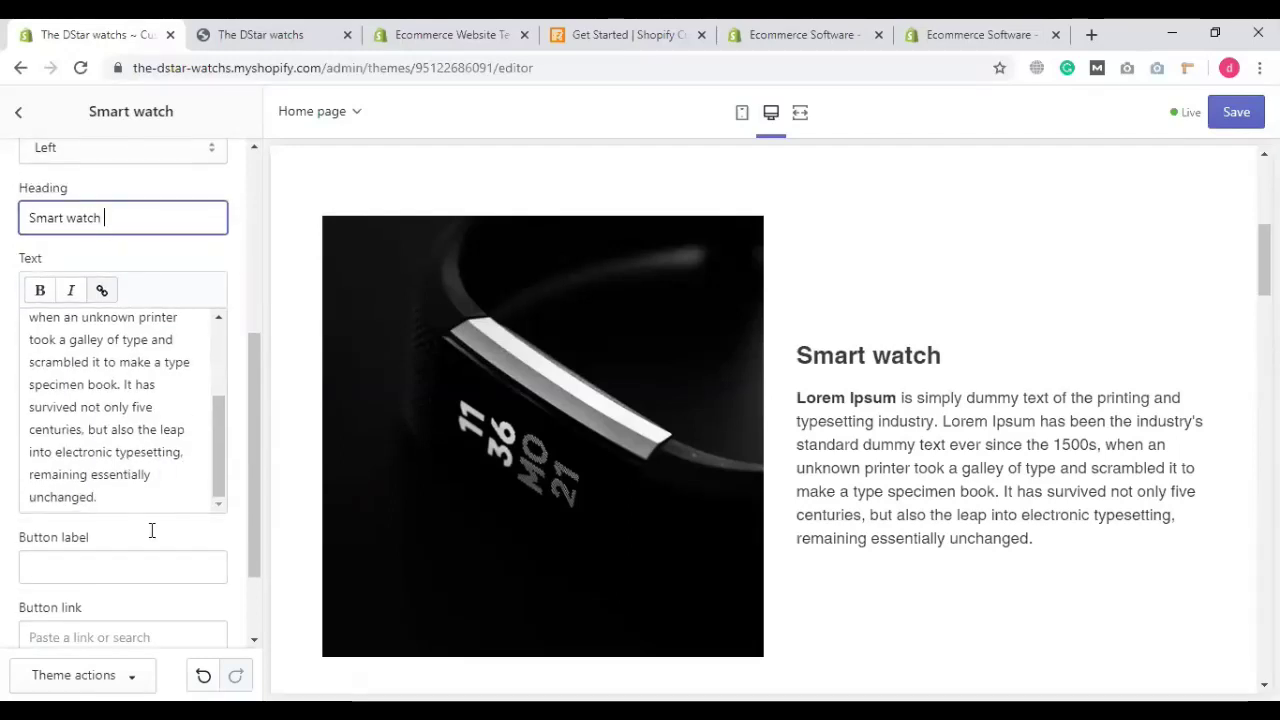
pyautogui.scroll(-2, 865, 437)
pyautogui.click(131, 566)
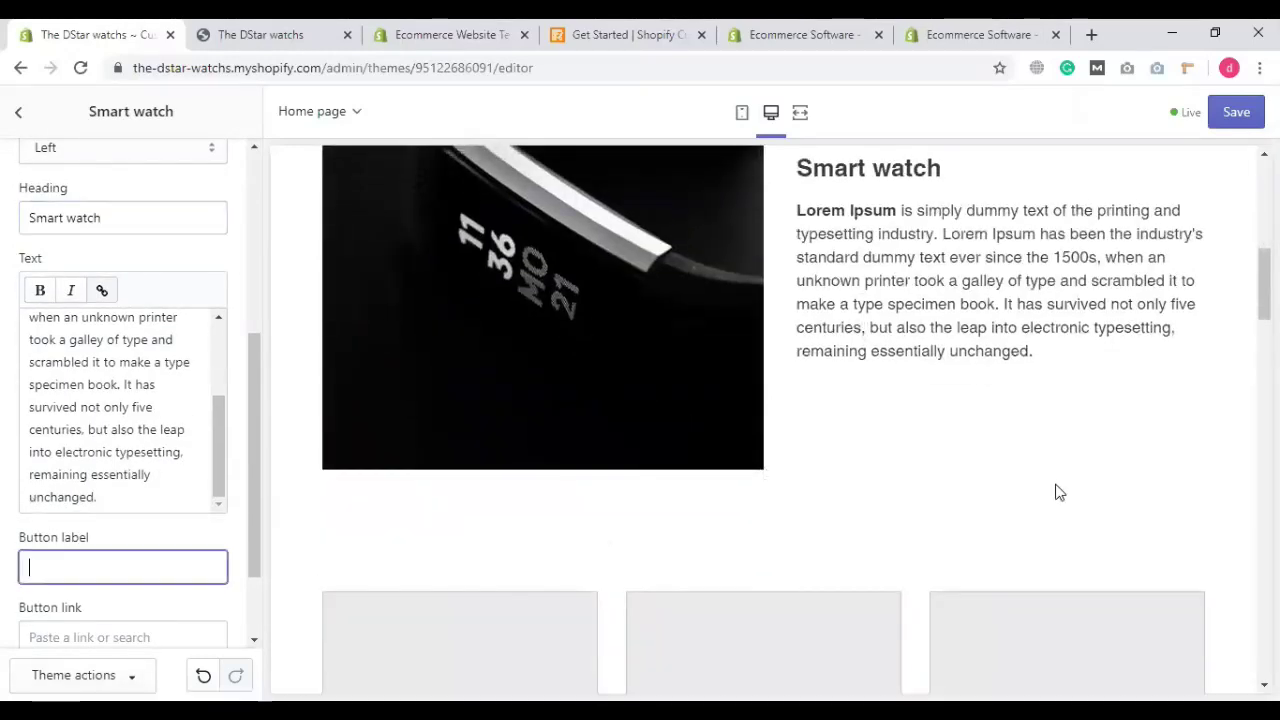
pyautogui.scroll(-2, 1058, 491)
pyautogui.scroll(8, 1058, 491)
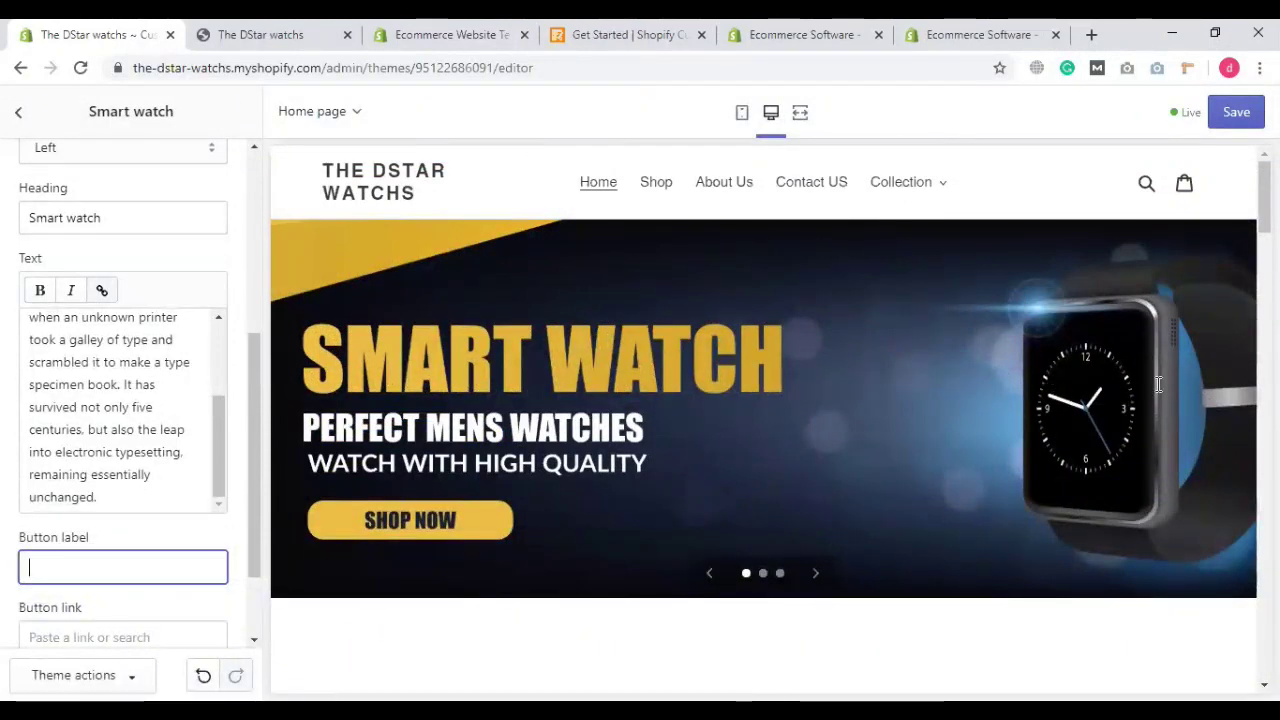
pyautogui.scroll(-1, 106, 514)
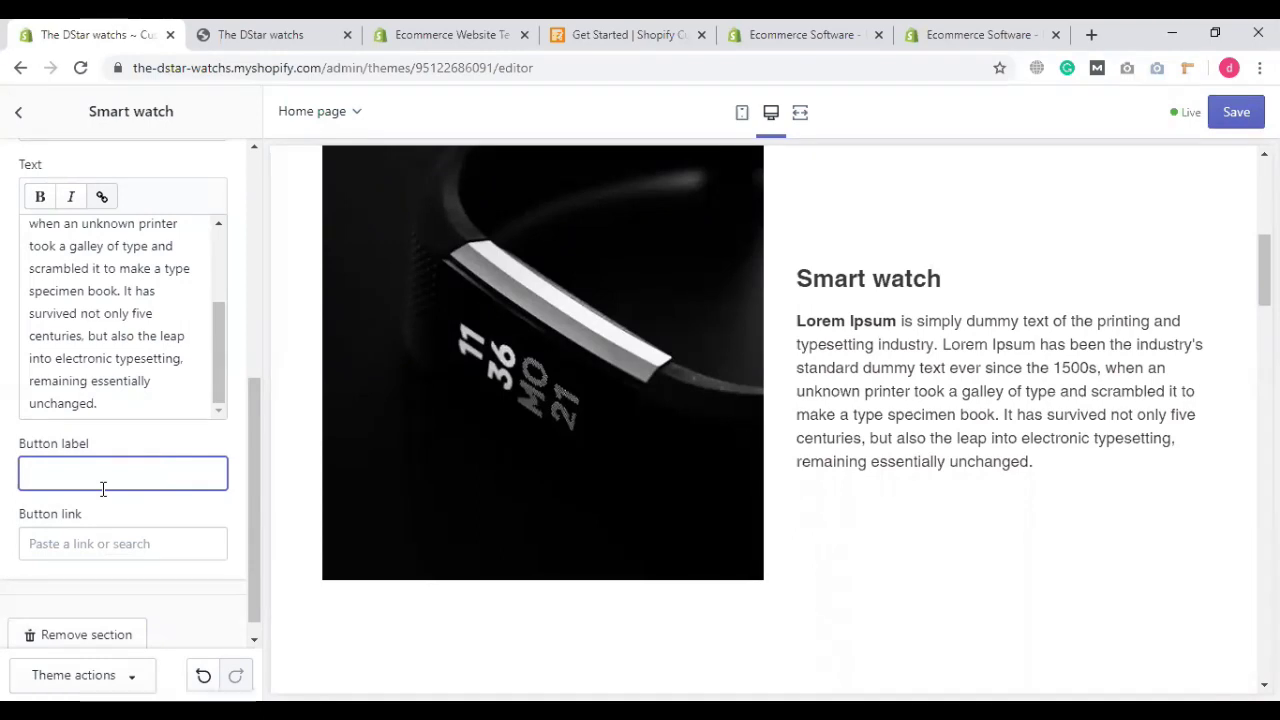
pyautogui.write('Clo')
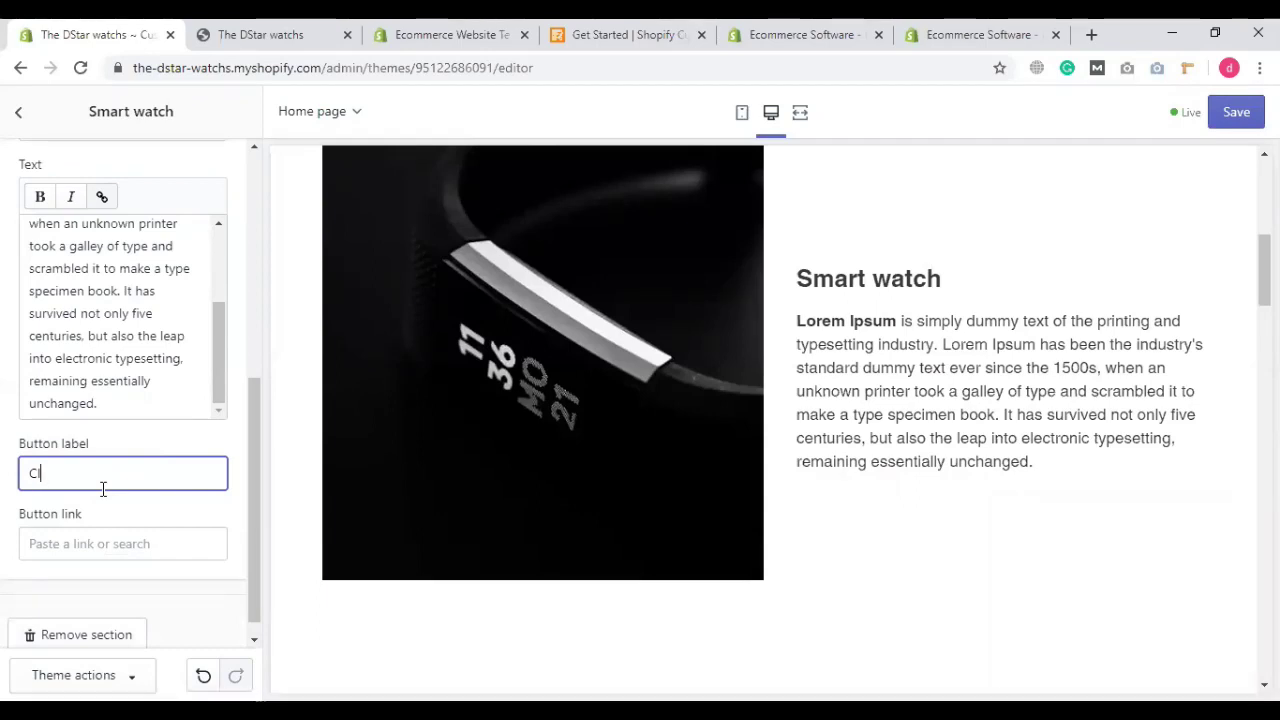
pyautogui.write('ick here')
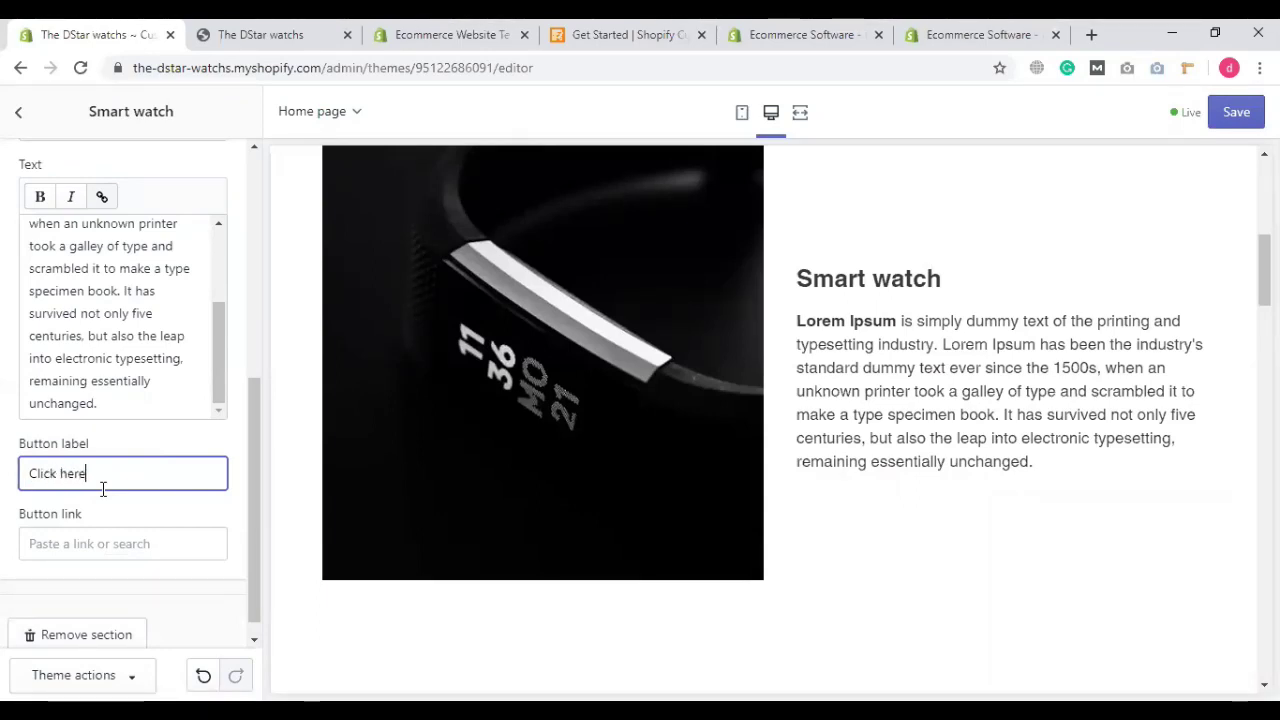
pyautogui.moveTo(60, 474); pyautogui.dragTo(70, 474)
pyautogui.write('H')
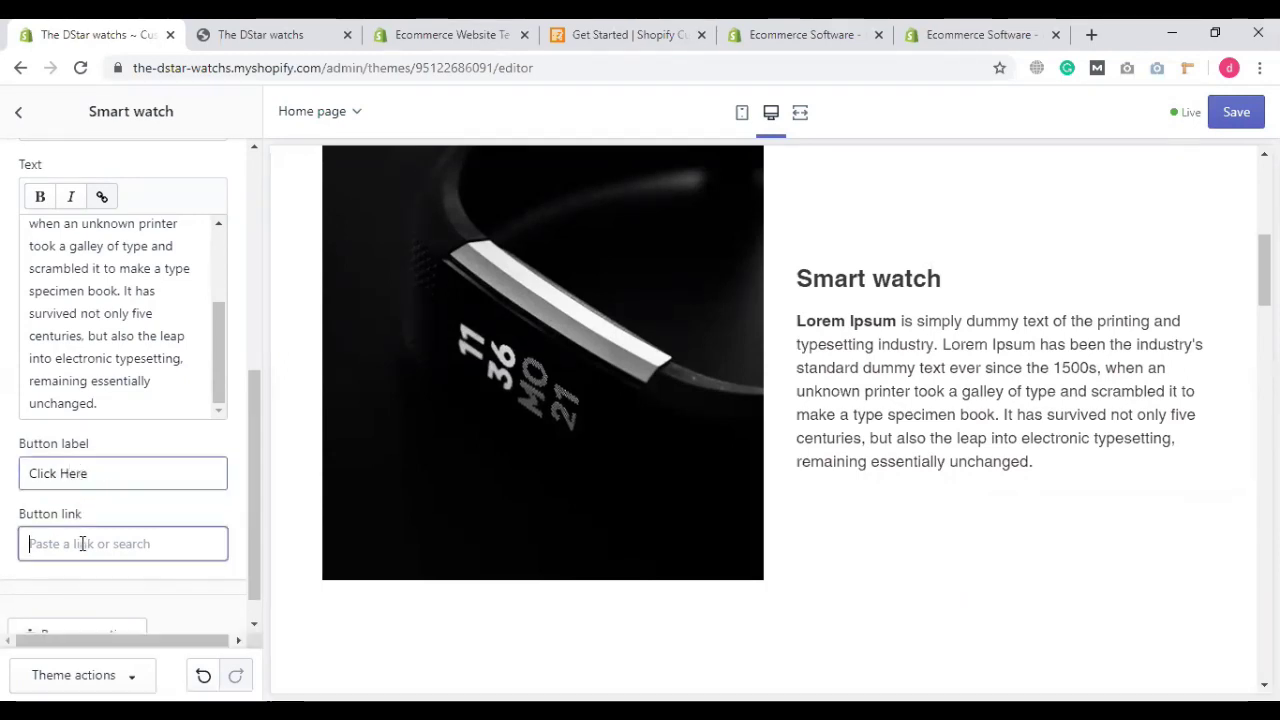
# Step: Link the section's Click Here button to the About US page
pyautogui.click(84, 541)
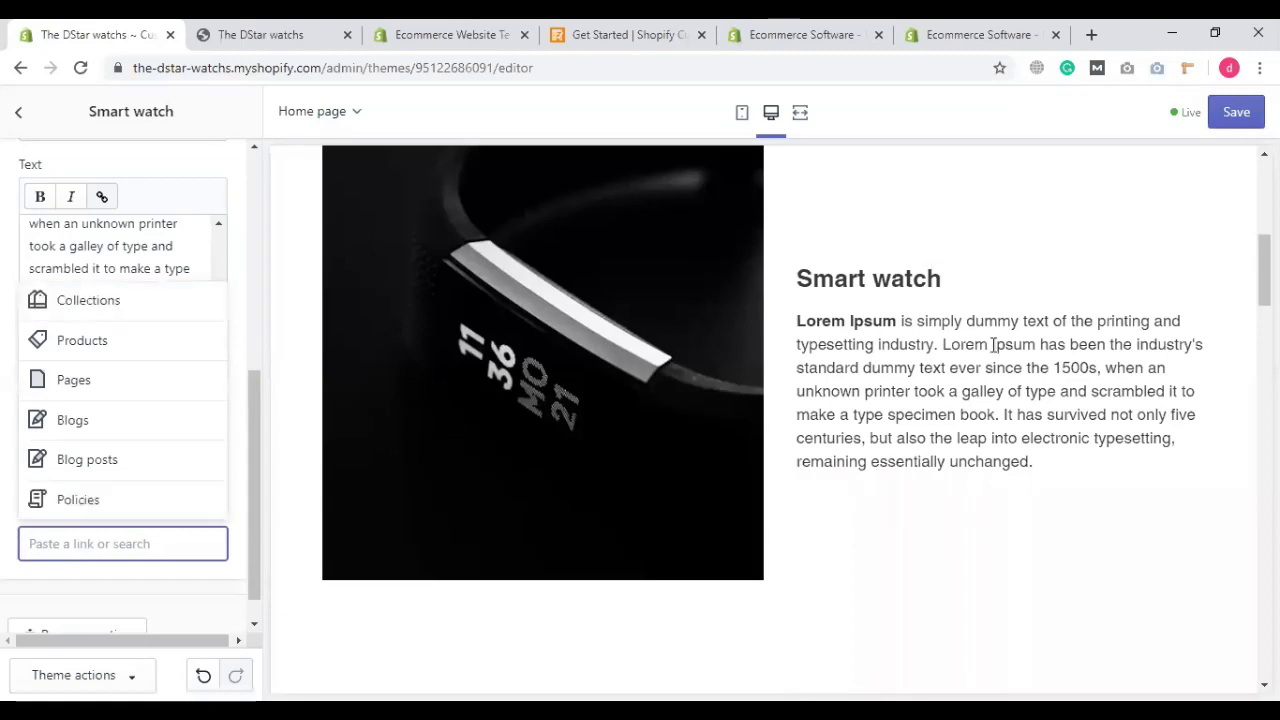
pyautogui.scroll(3, 866, 210)
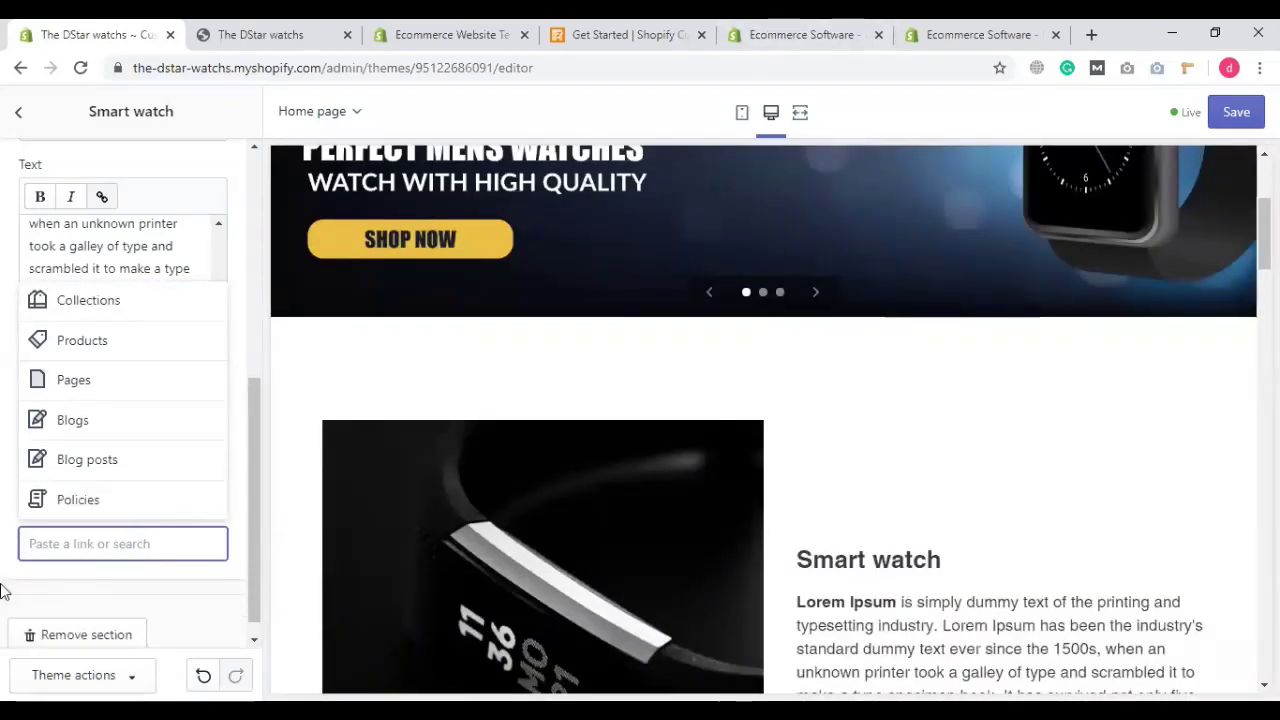
pyautogui.click(104, 392)
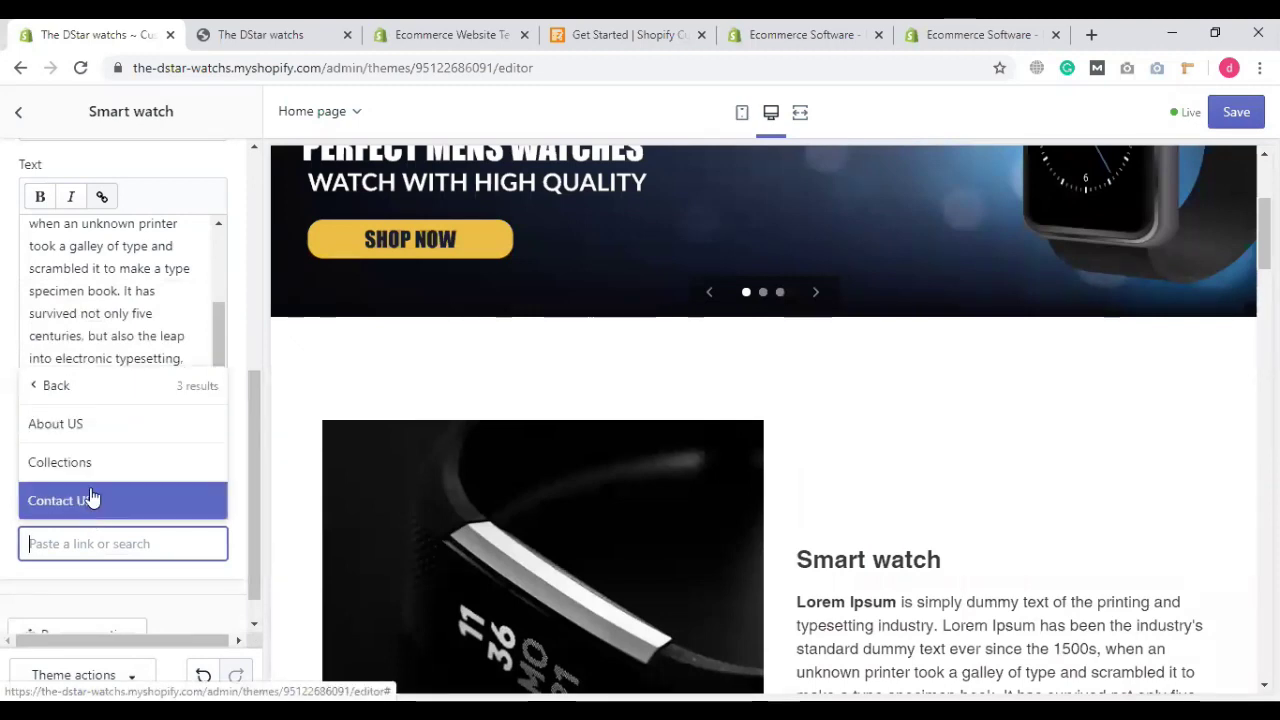
pyautogui.click(88, 430)
pyautogui.scroll(-4, 609, 534)
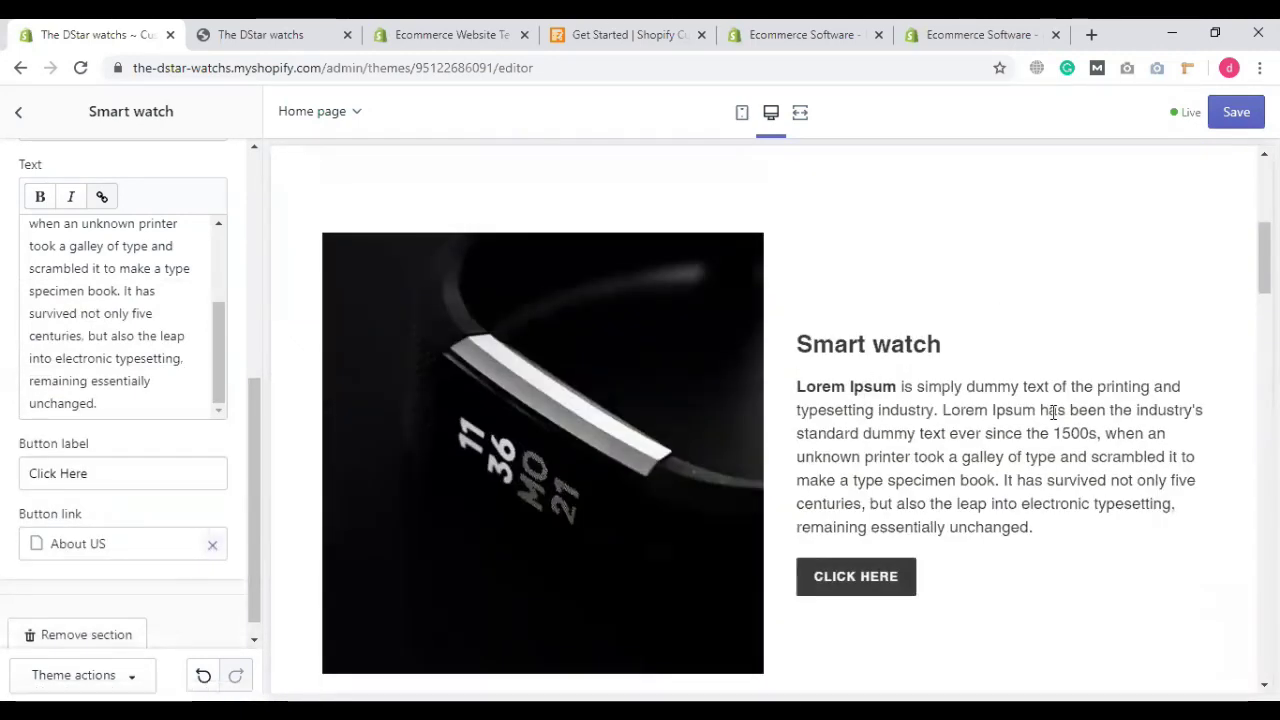
# Step: Review the slideshow and the Smart watch section in the home page preview, and look through the section's settings
pyautogui.scroll(-1, 894, 537)
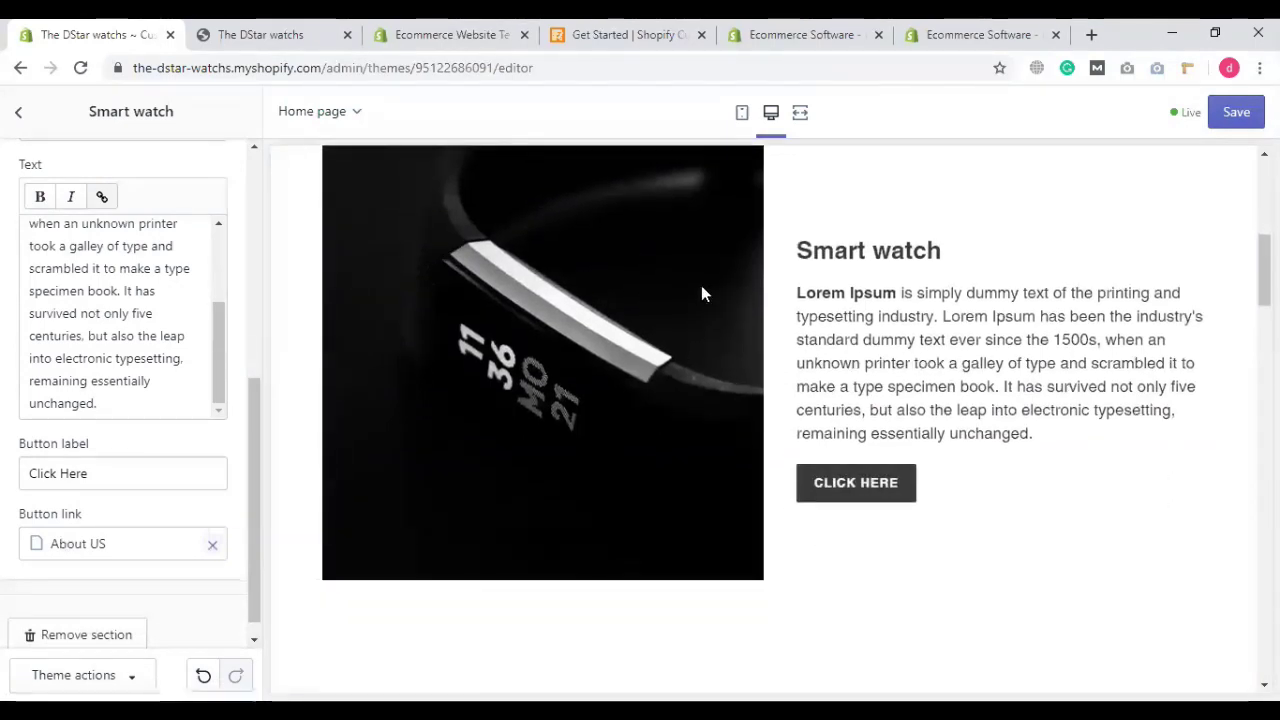
pyautogui.scroll(5, 699, 291)
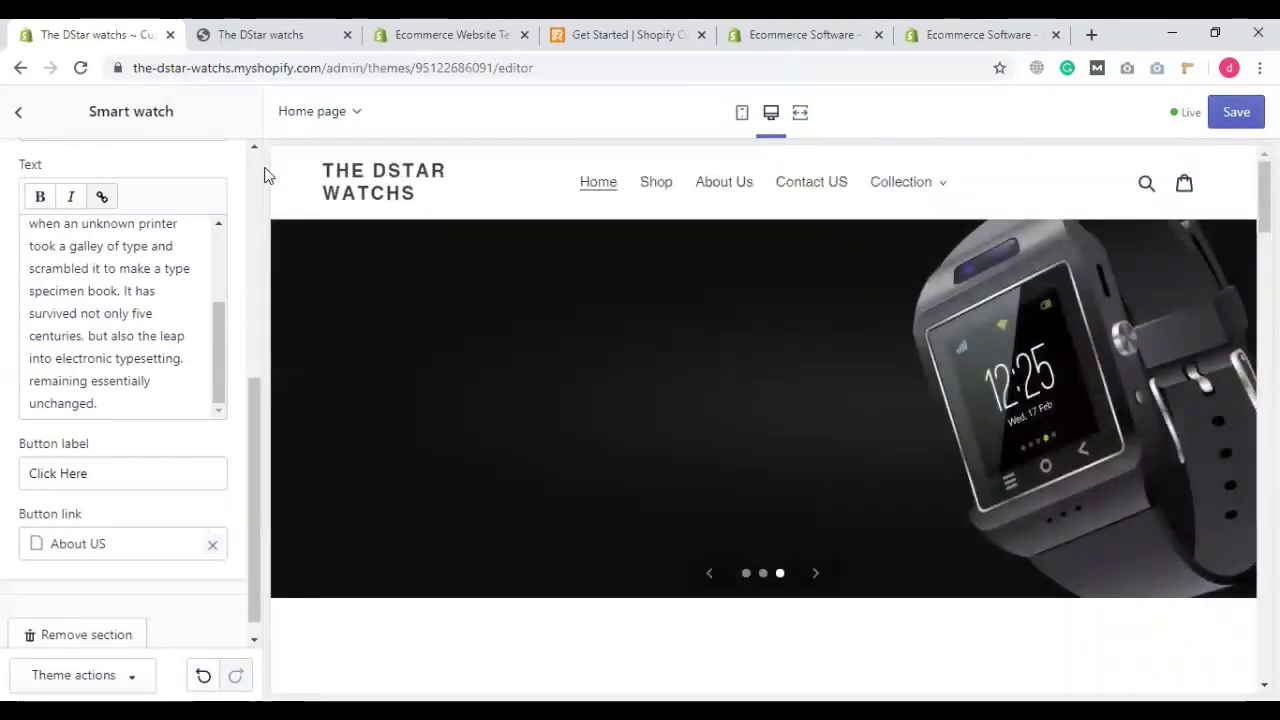
pyautogui.scroll(-2, 803, 285)
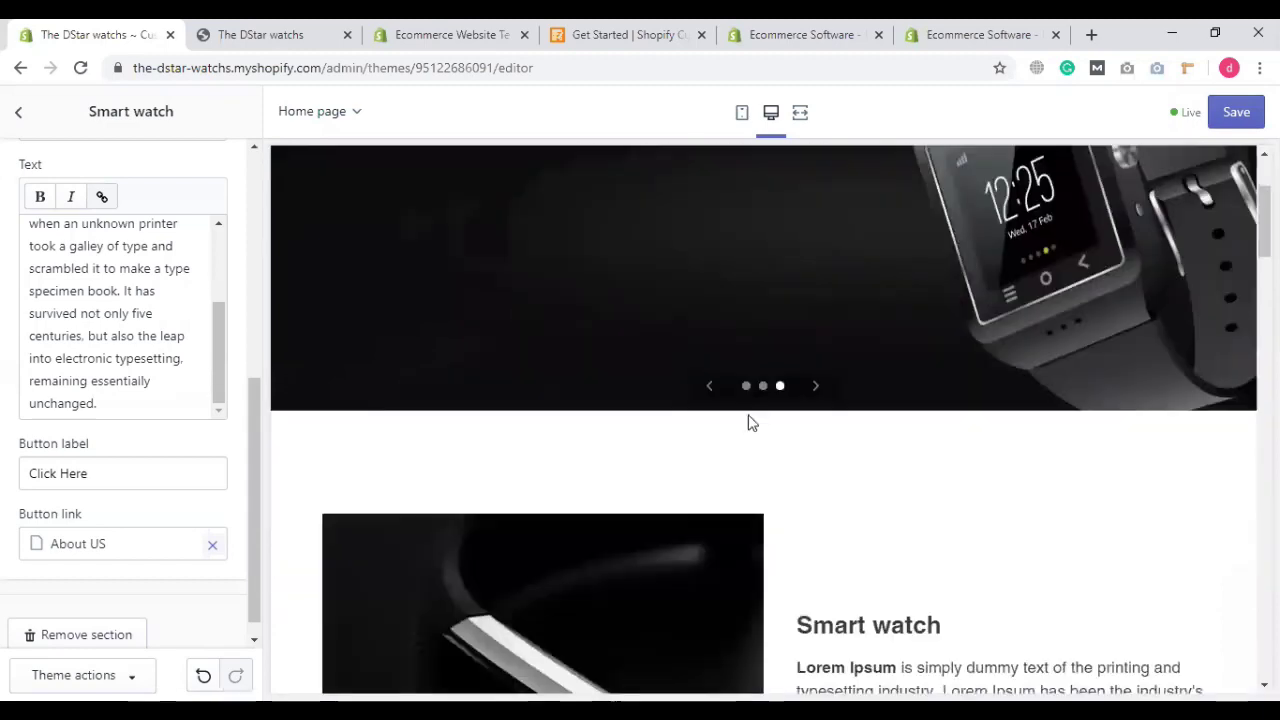
pyautogui.scroll(2, 951, 323)
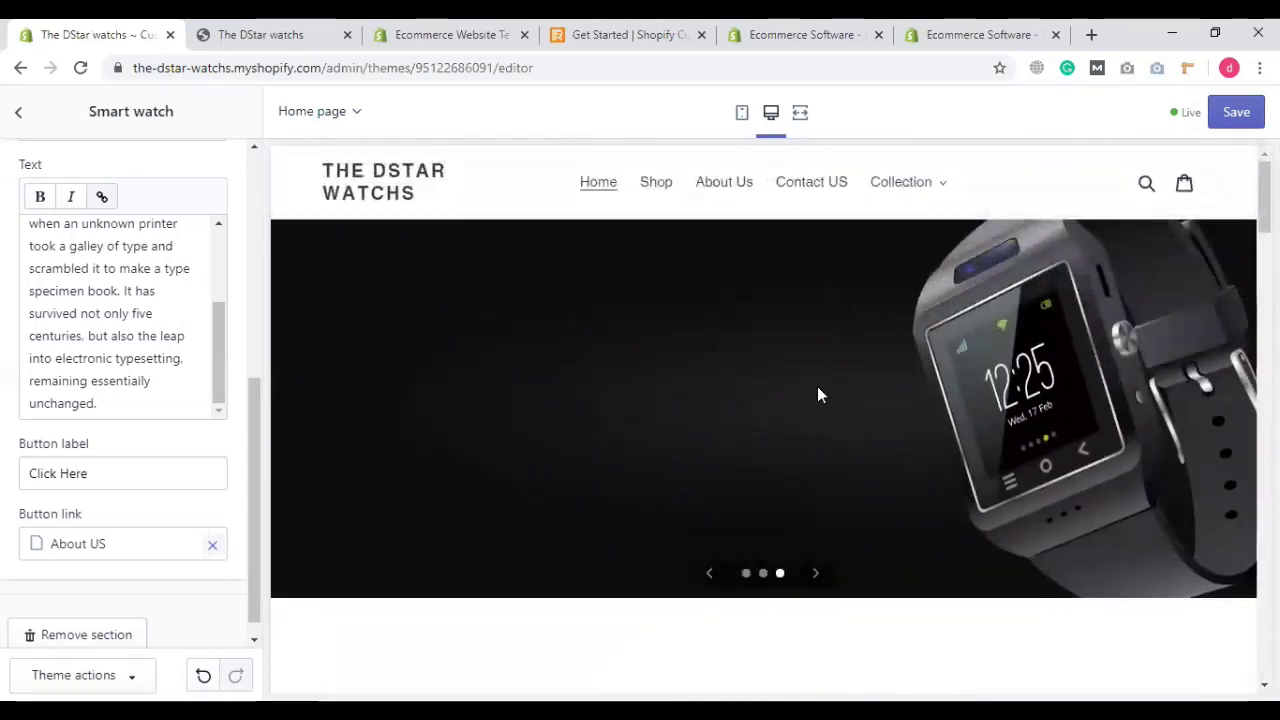
pyautogui.click(710, 576)
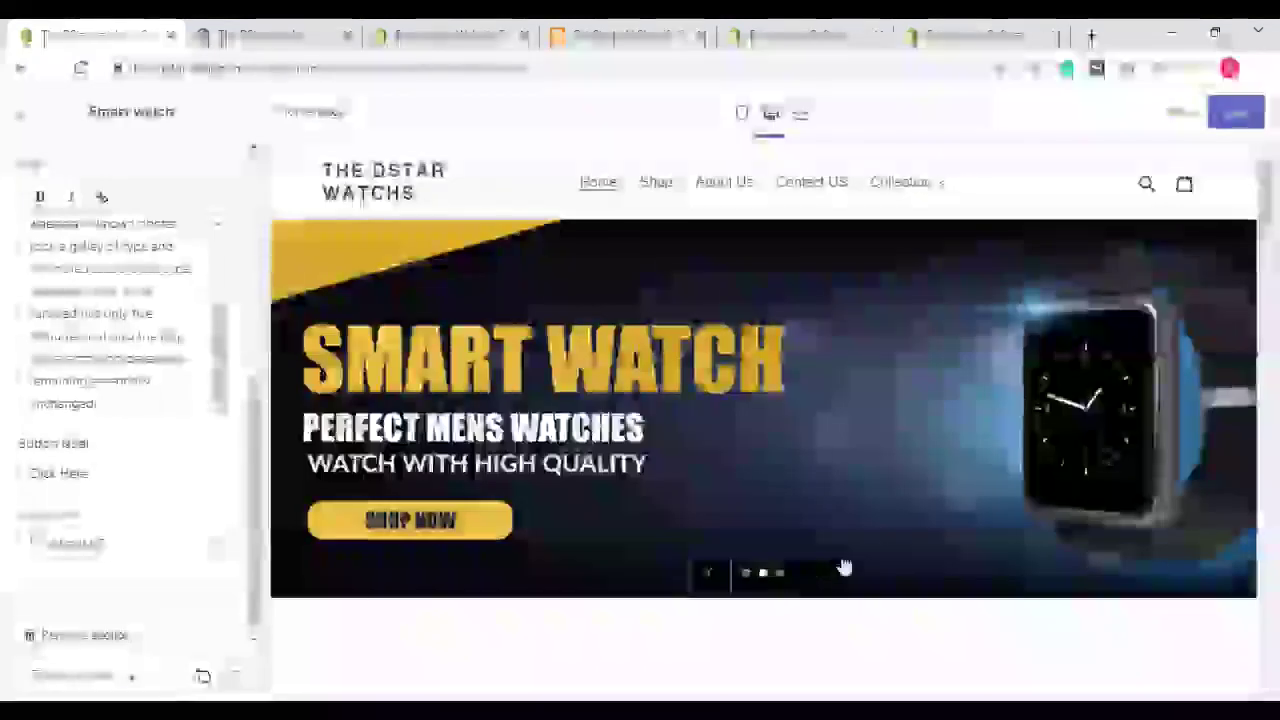
pyautogui.scroll(-2, 830, 530)
pyautogui.scroll(-2, 815, 492)
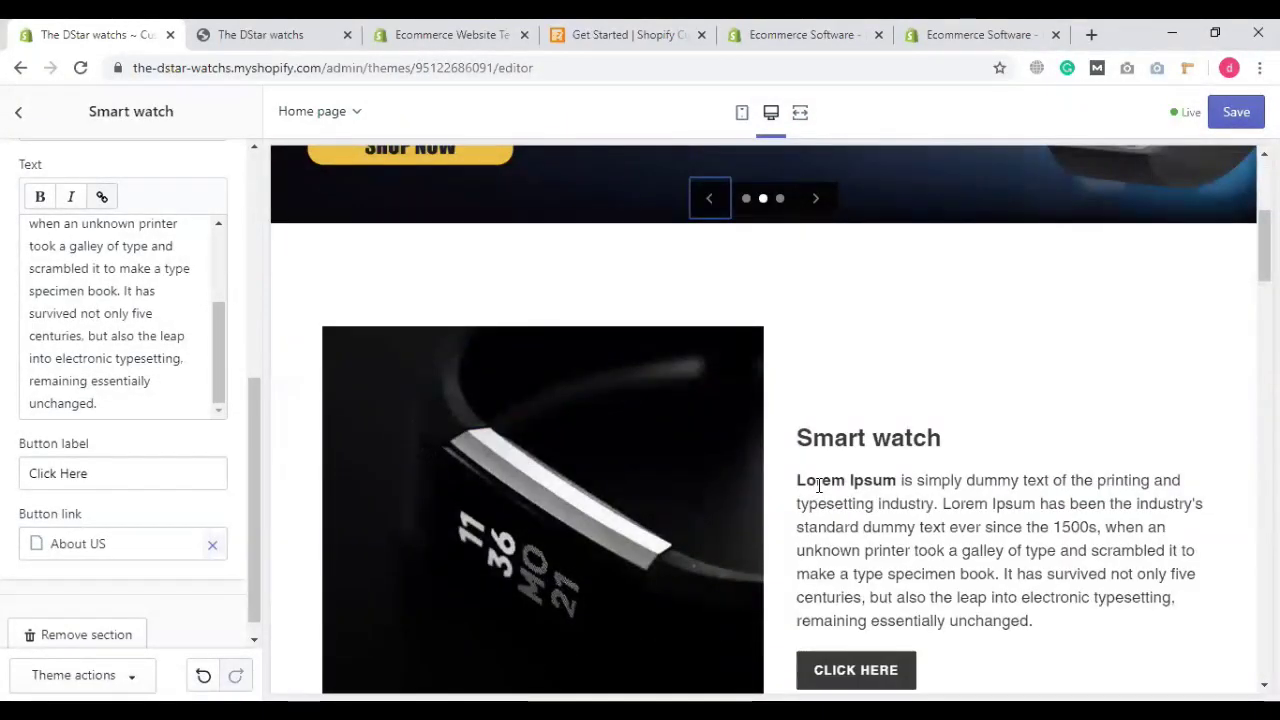
pyautogui.scroll(-4, 808, 491)
pyautogui.scroll(5, 43, 497)
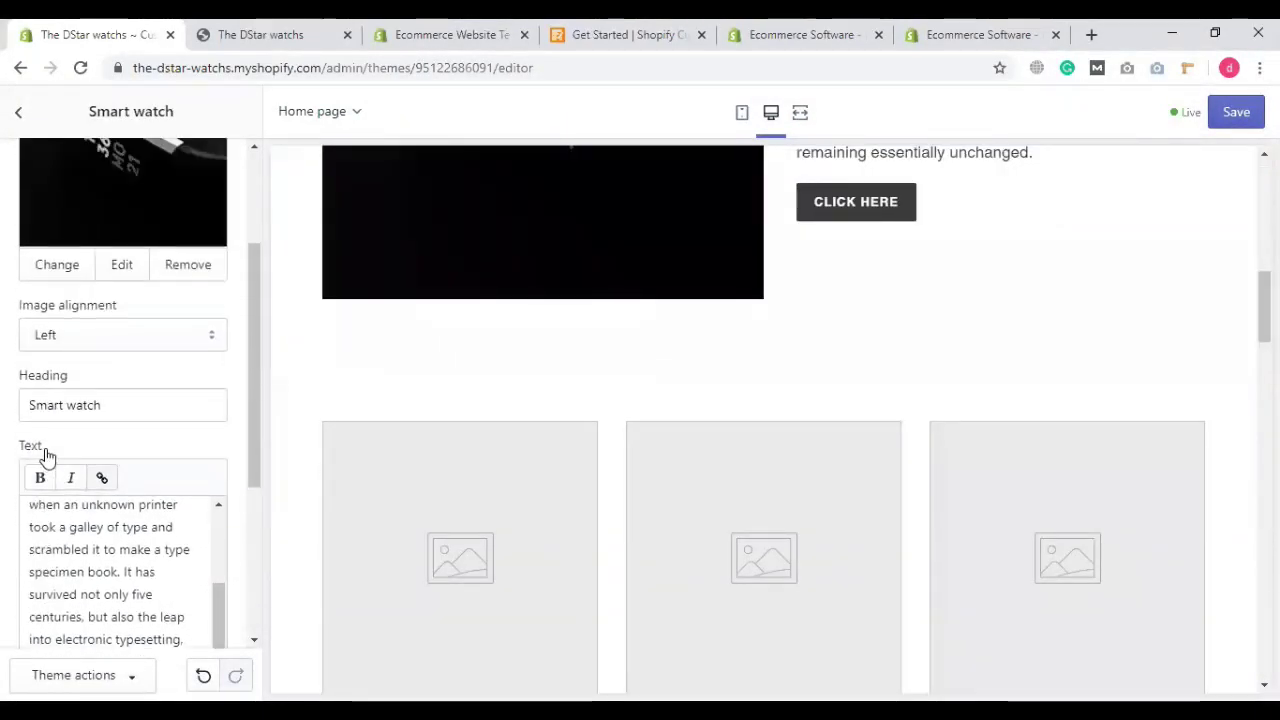
pyautogui.scroll(-3, 50, 466)
pyautogui.scroll(5, 50, 466)
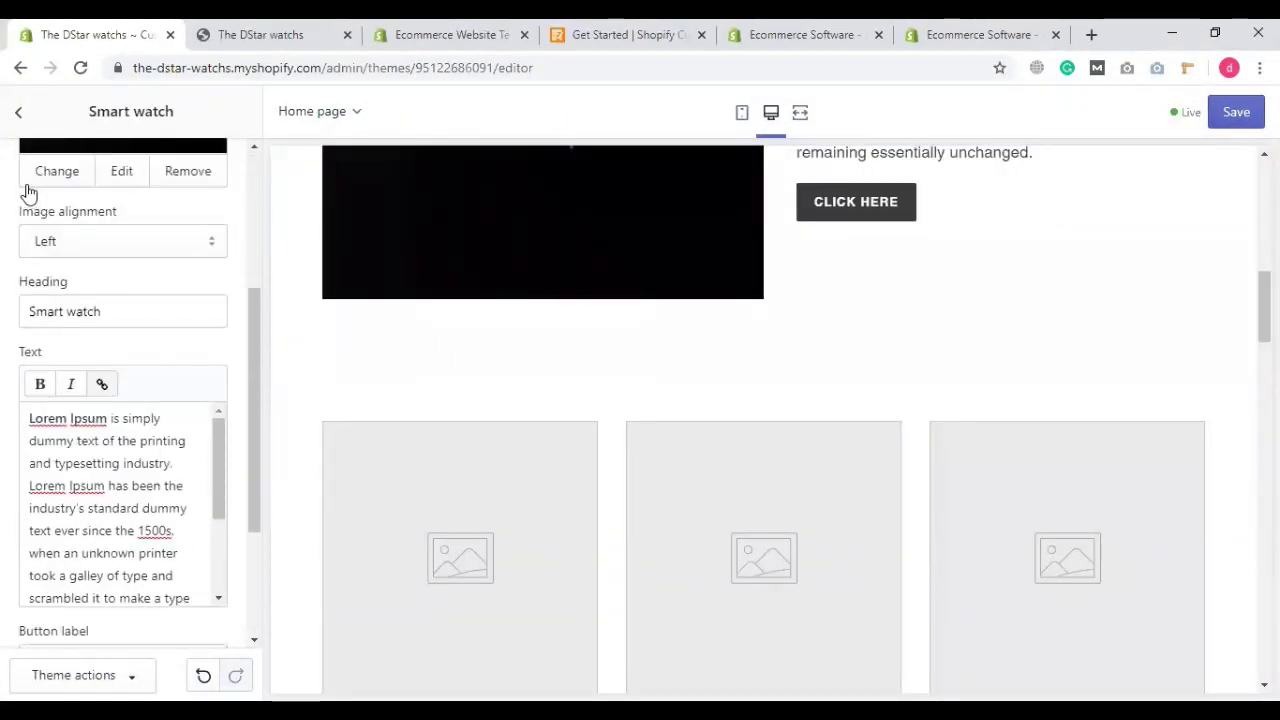
# Step: Save the theme changes, switch to the live storefront and reload its home page
pyautogui.click(18, 111)
pyautogui.click(1232, 113)
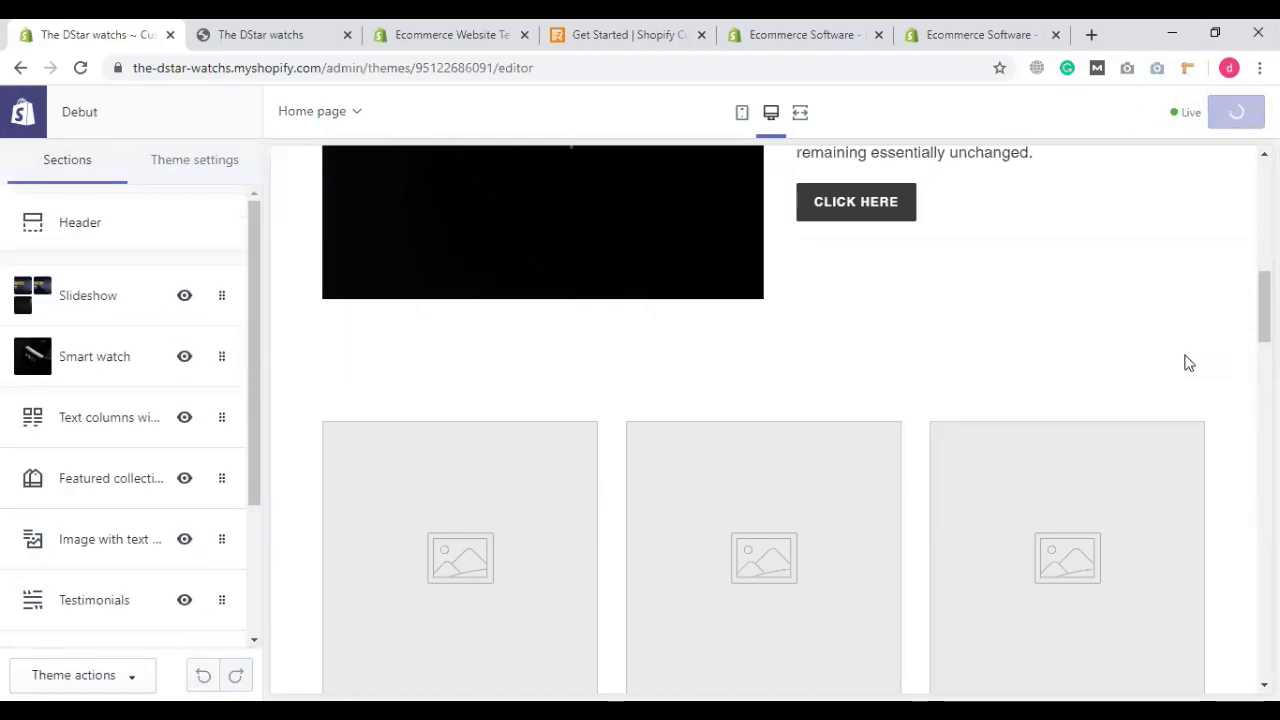
pyautogui.click(268, 34)
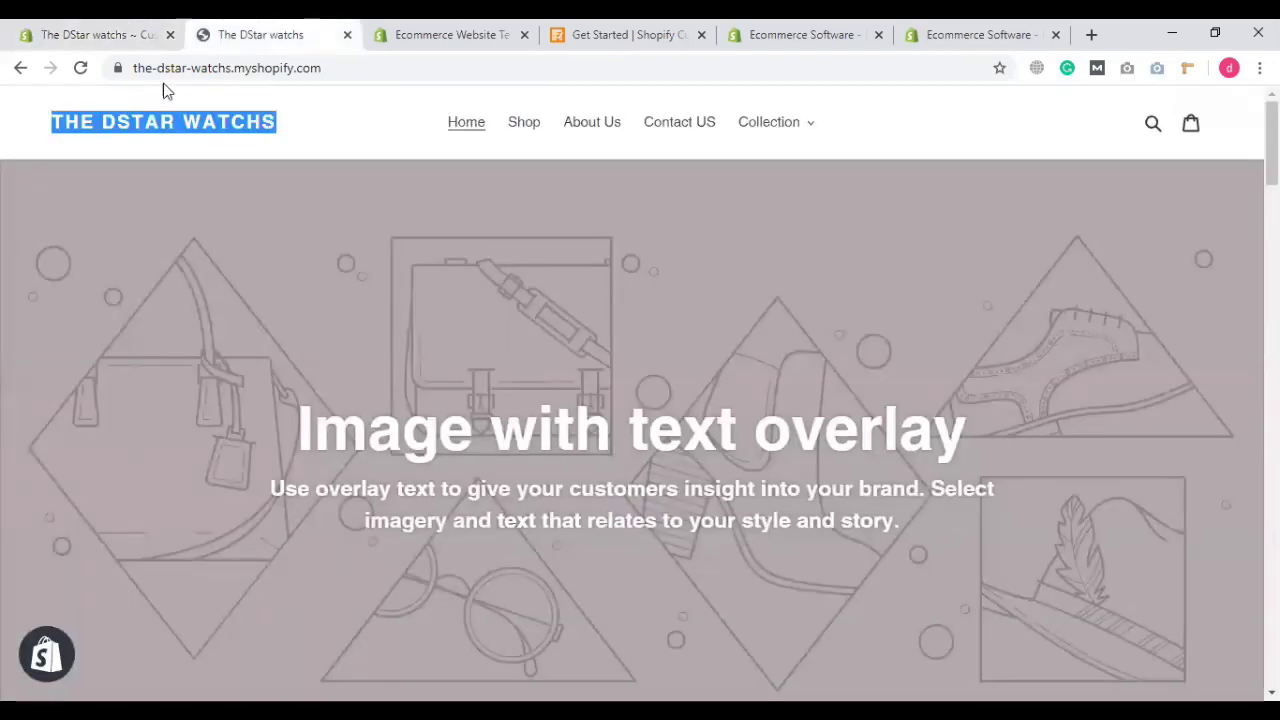
pyautogui.click(80, 70)
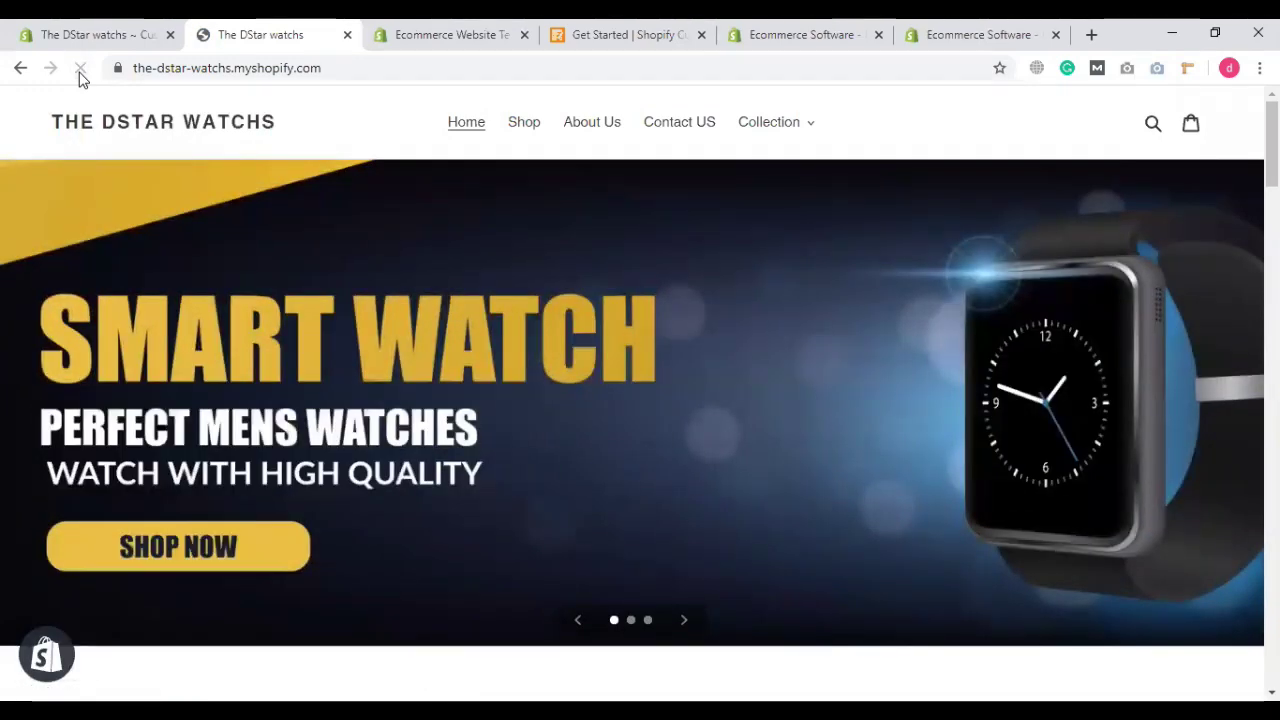
# Step: Check the banner slideshow's slides and the Smart watch section on the live storefront's home page
pyautogui.scroll(-1, 705, 255)
pyautogui.scroll(1, 729, 288)
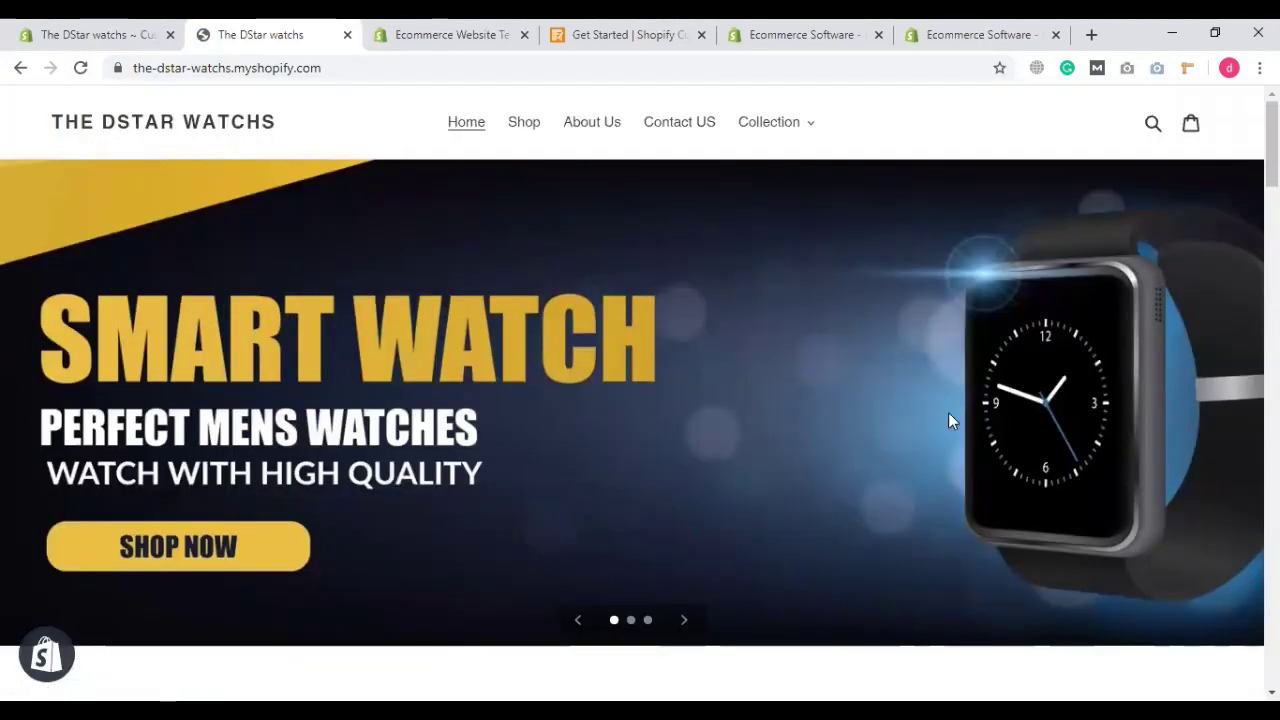
pyautogui.scroll(-2, 654, 551)
pyautogui.click(683, 440)
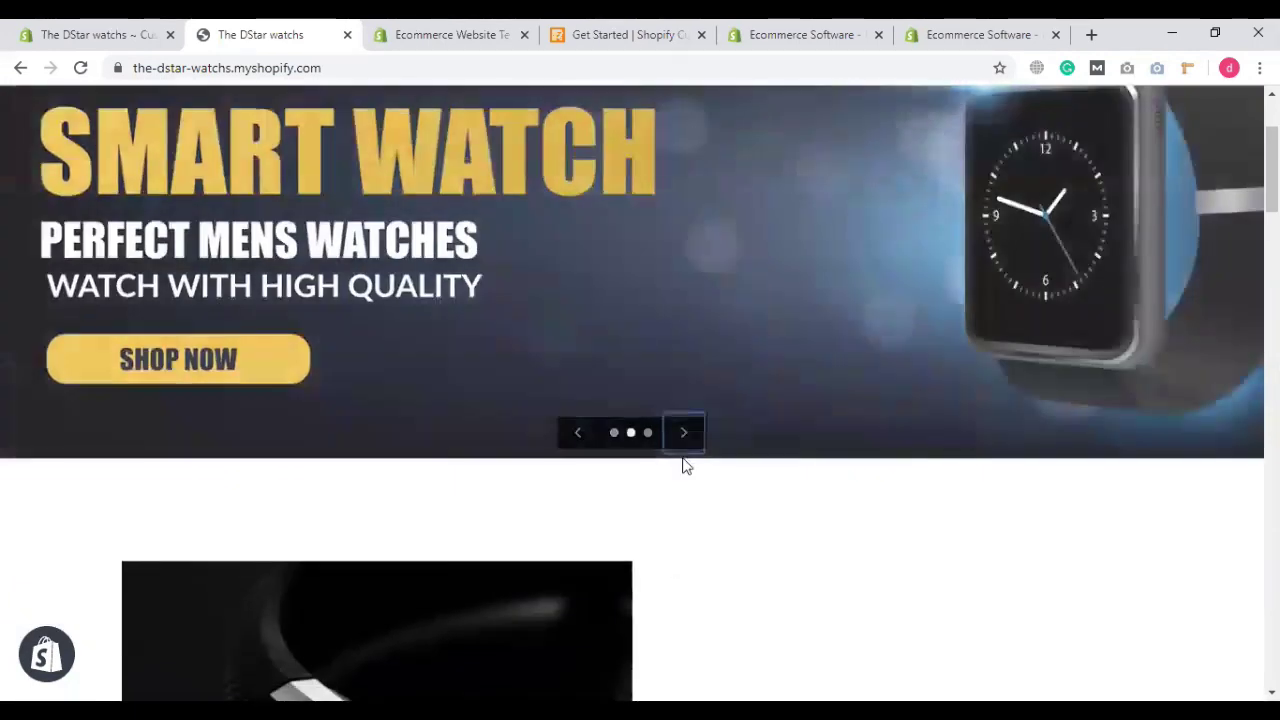
pyautogui.scroll(2, 685, 637)
pyautogui.click(684, 622)
pyautogui.scroll(-1, 950, 510)
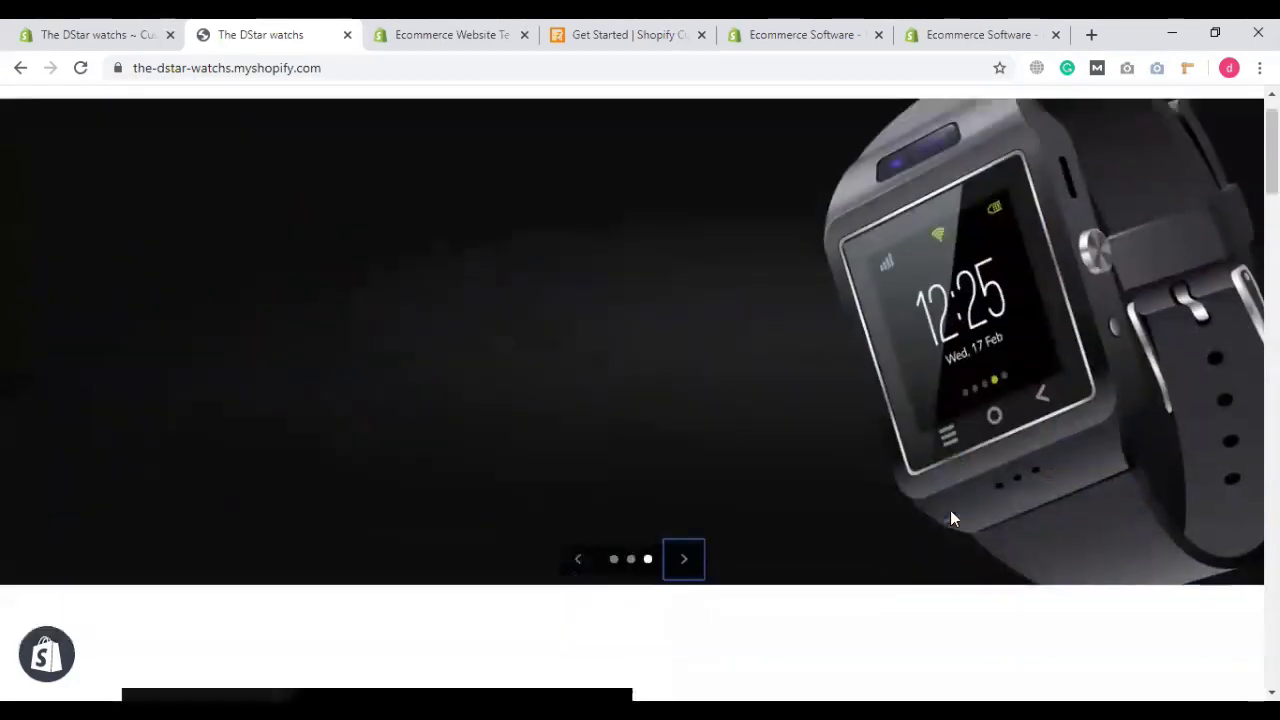
pyautogui.scroll(1, 1030, 465)
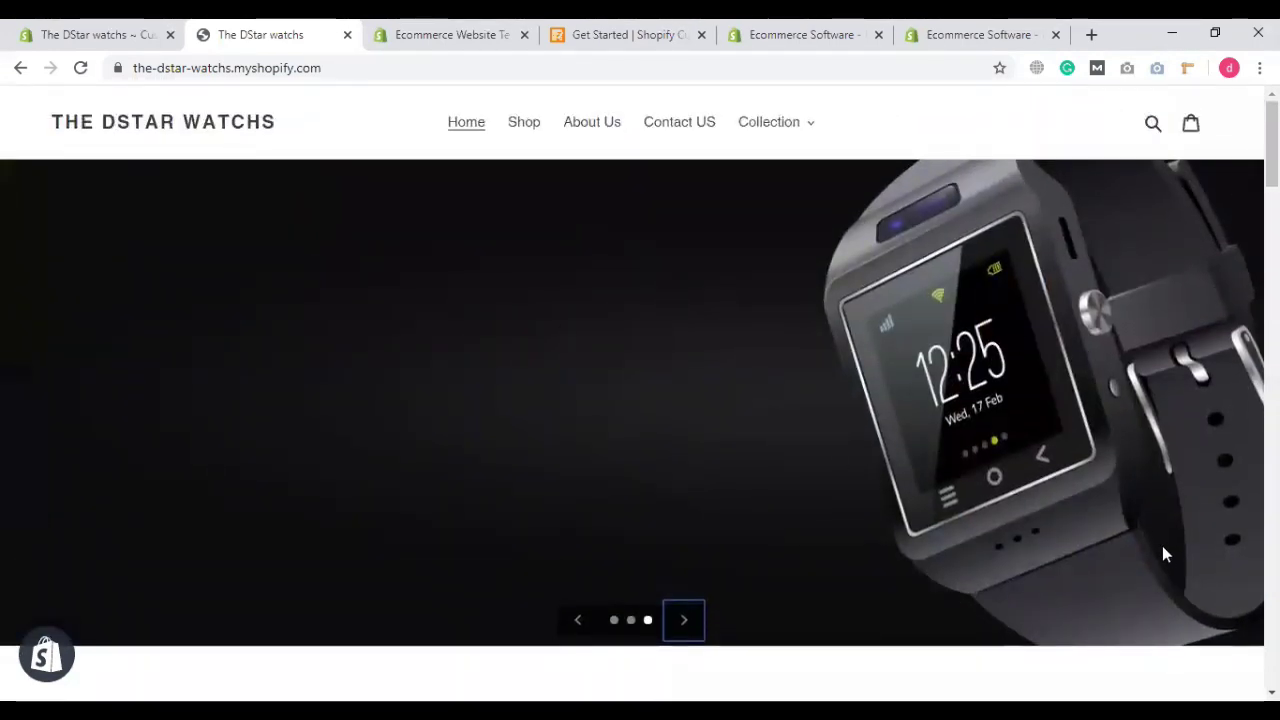
pyautogui.scroll(-2, 829, 471)
pyautogui.scroll(2, 749, 466)
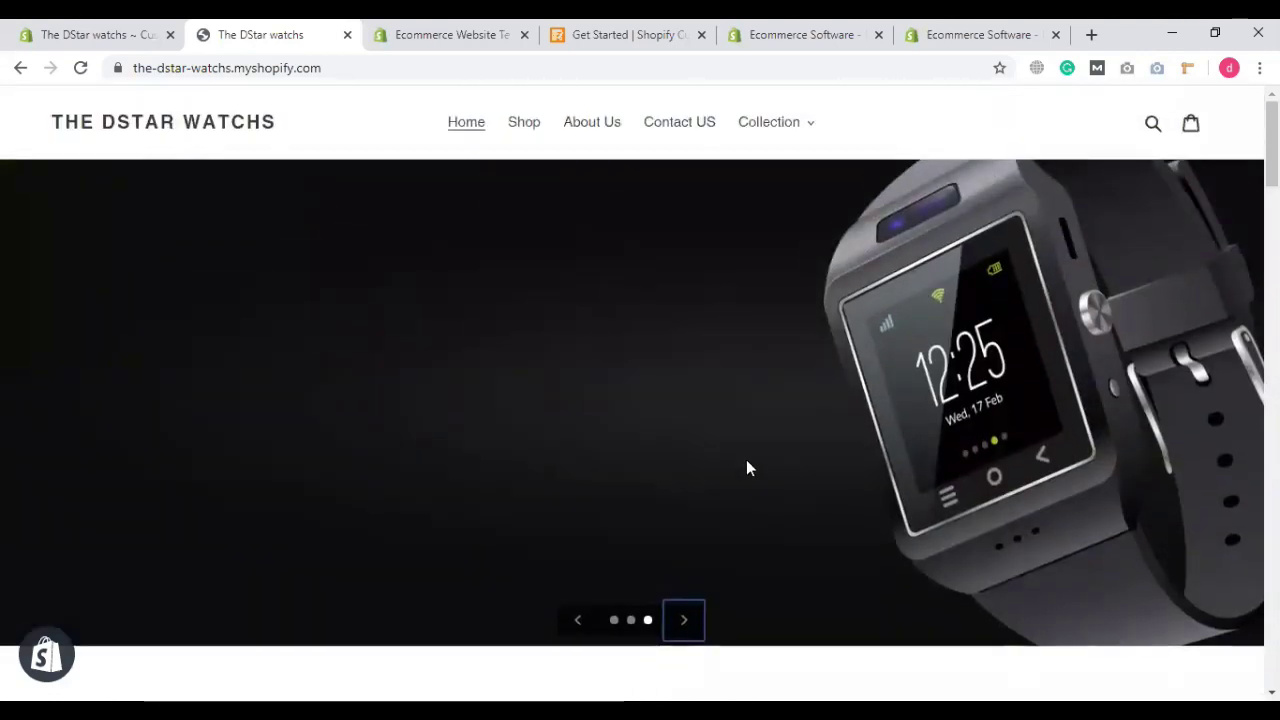
pyautogui.scroll(-1, 746, 467)
pyautogui.scroll(-2, 740, 515)
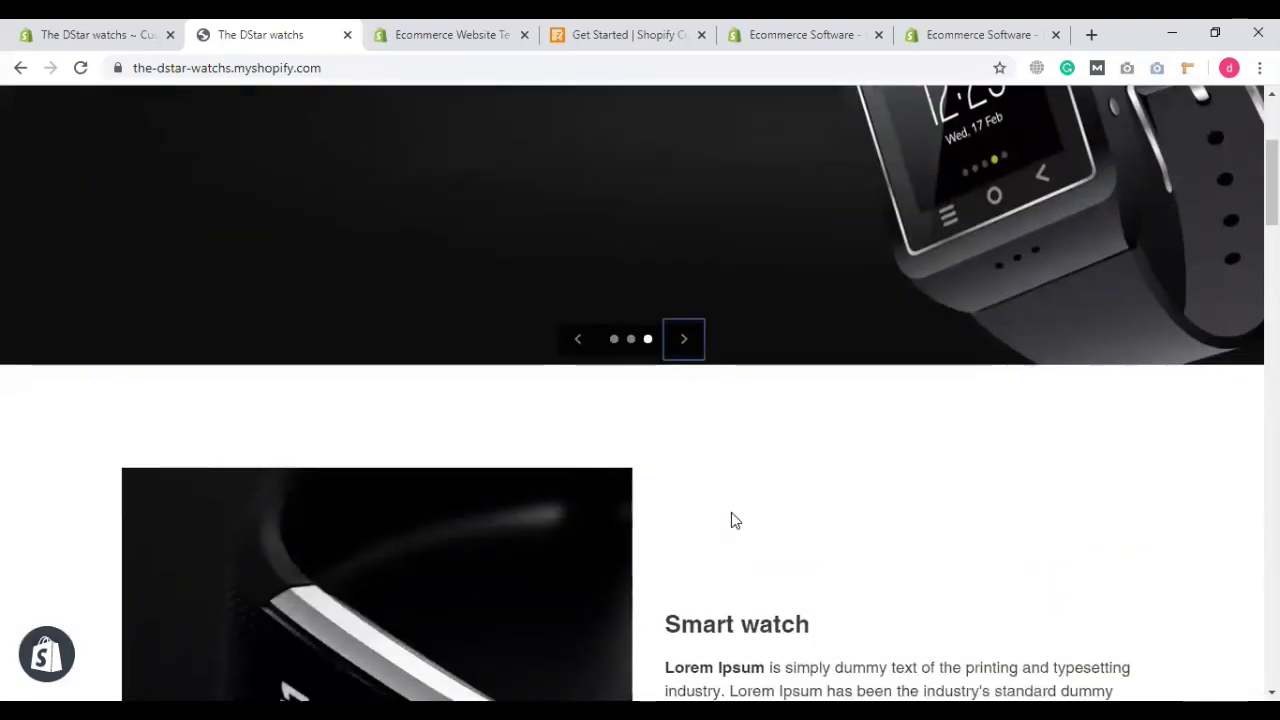
pyautogui.scroll(-5, 731, 513)
pyautogui.scroll(2, 733, 510)
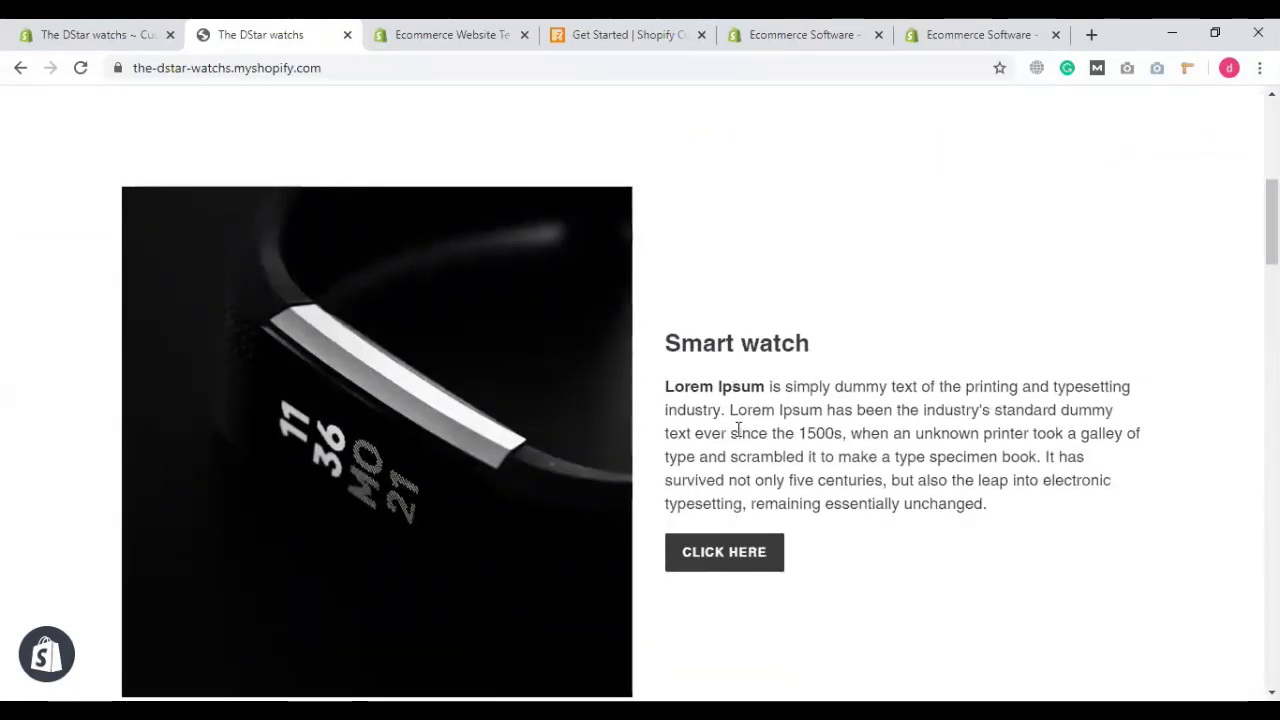
pyautogui.scroll(-1, 737, 423)
pyautogui.scroll(-3, 757, 477)
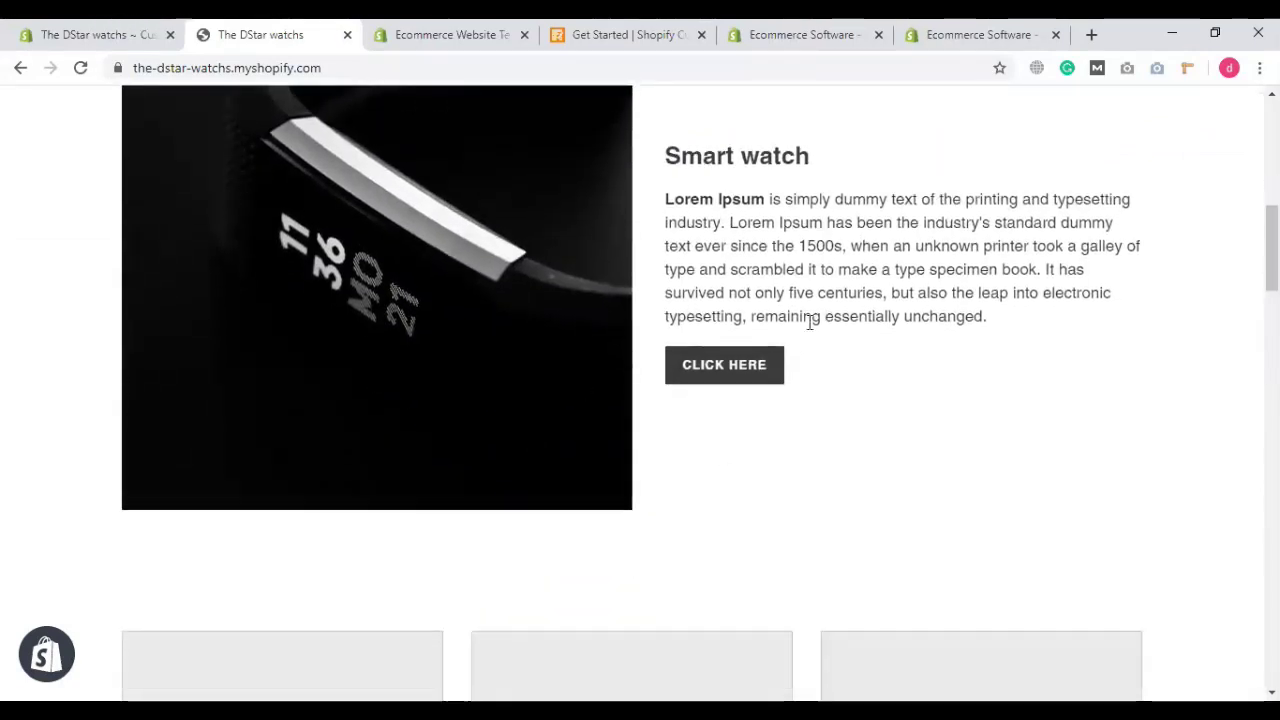
pyautogui.scroll(4, 591, 386)
pyautogui.scroll(5, 520, 340)
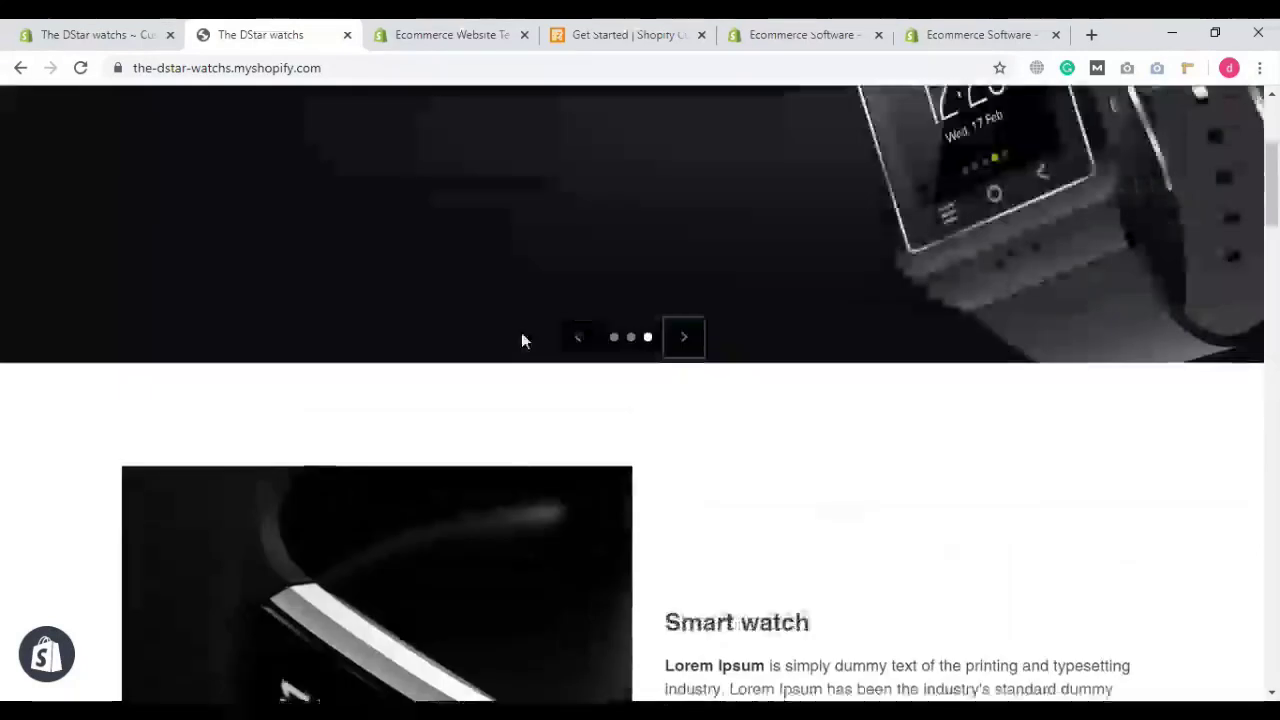
# Step: Return to the theme editor and look through the Smart watch section's settings
pyautogui.click(115, 28)
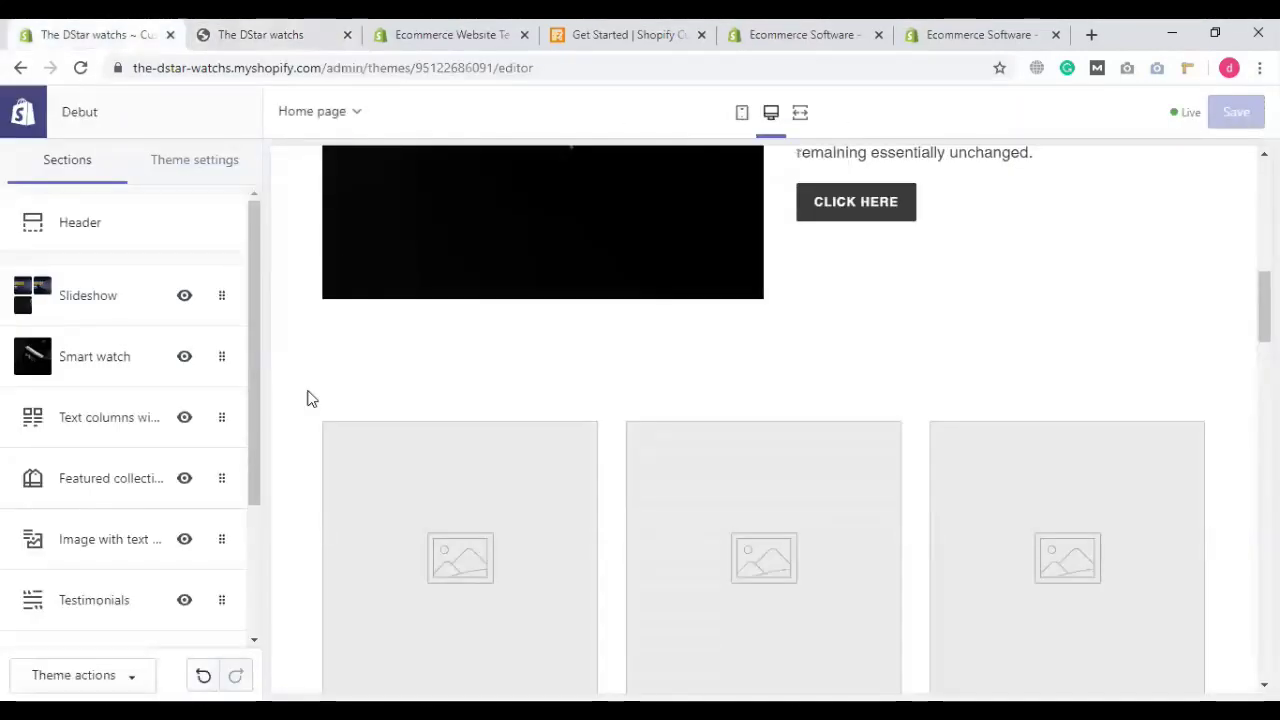
pyautogui.click(110, 357)
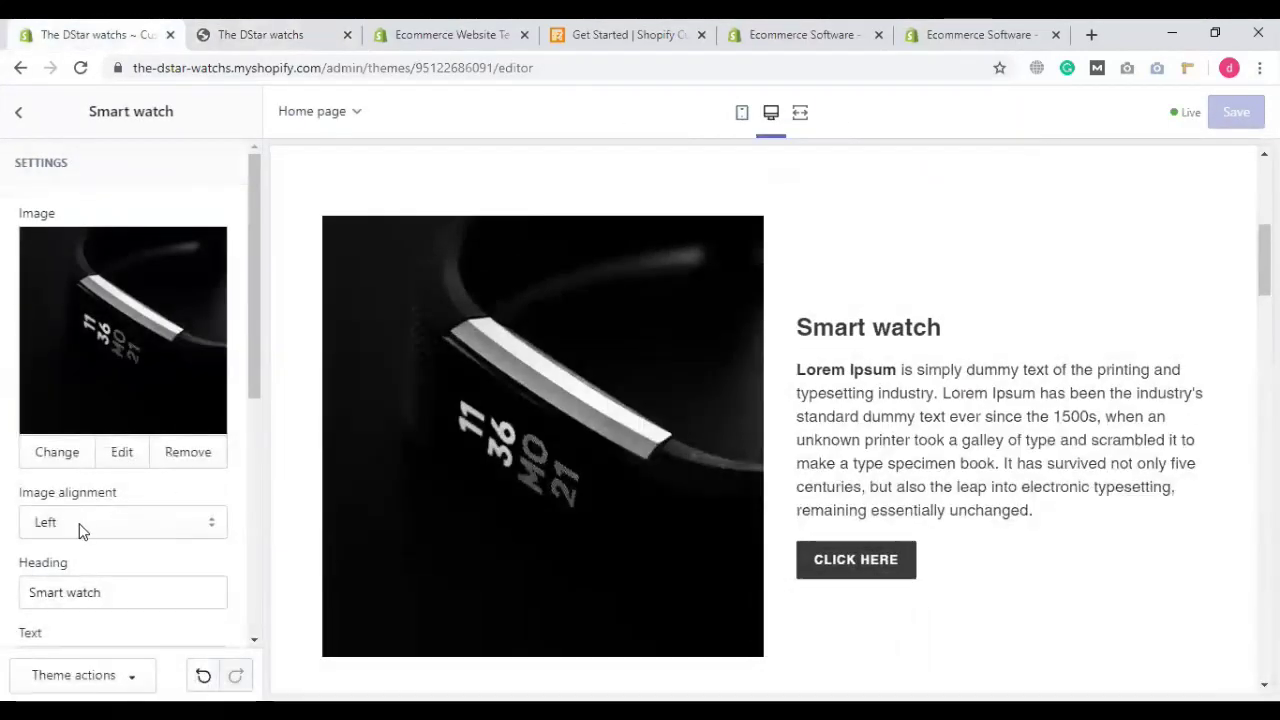
pyautogui.scroll(-5, 103, 580)
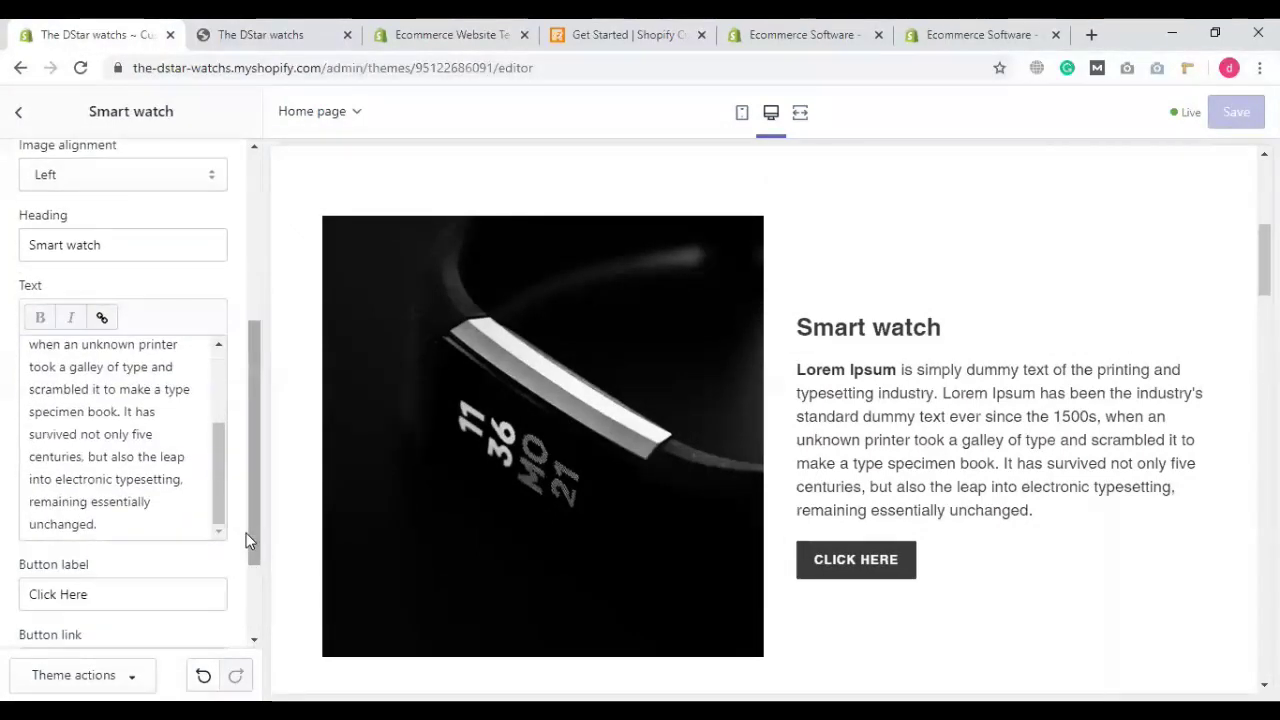
pyautogui.scroll(4, 249, 534)
pyautogui.click(19, 113)
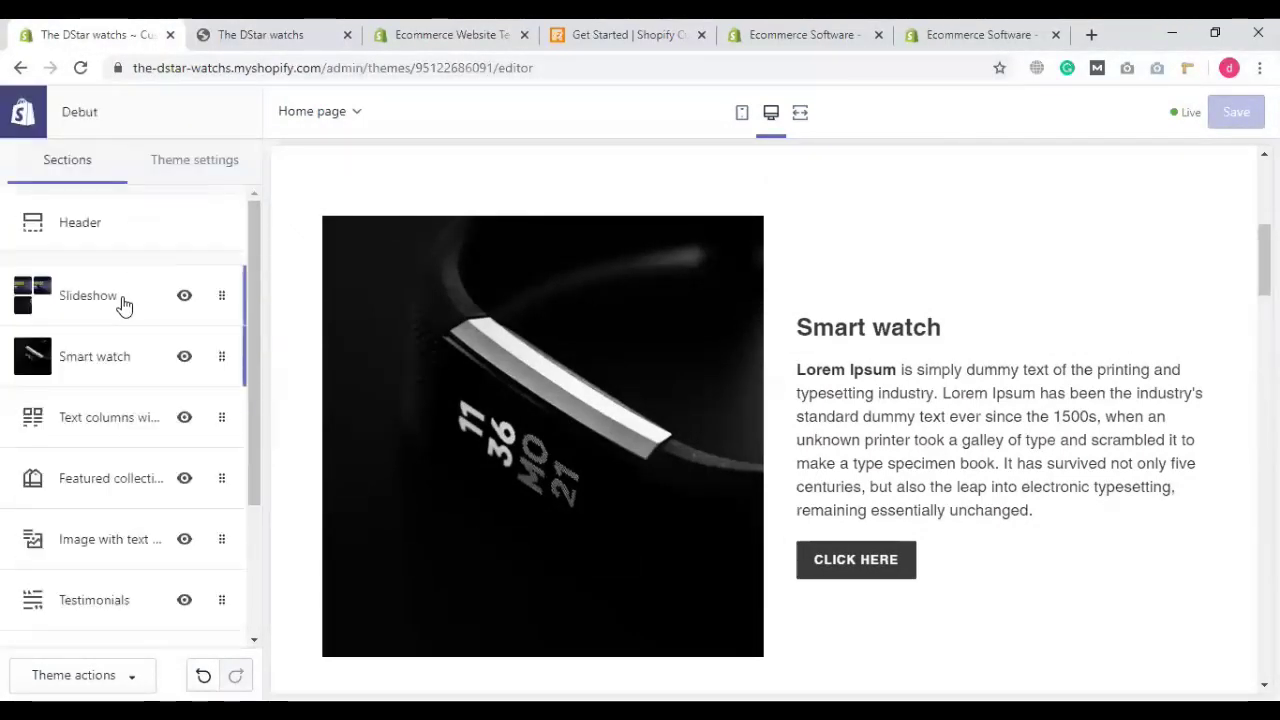
# Step: Remove the third image slide, showing the black watch without text, from the Slideshow section and save the theme
pyautogui.click(86, 309)
pyautogui.scroll(-3, 170, 480)
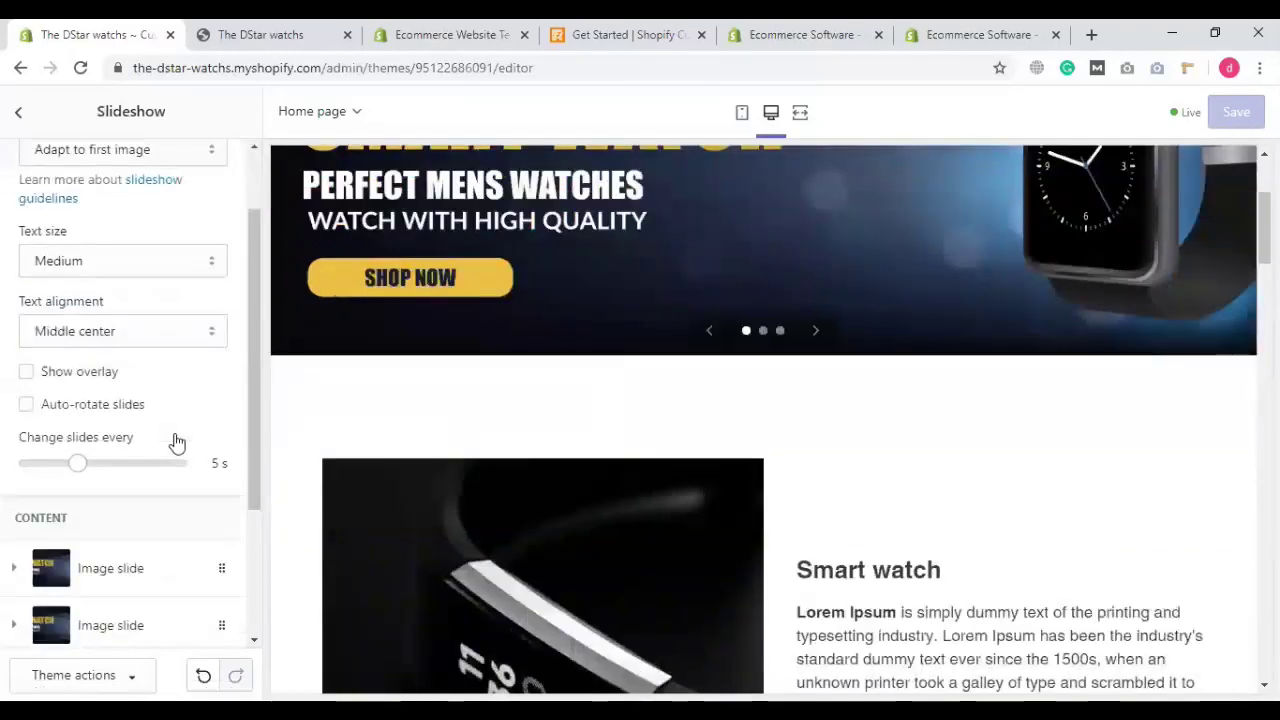
pyautogui.click(112, 478)
pyautogui.scroll(-5, 112, 482)
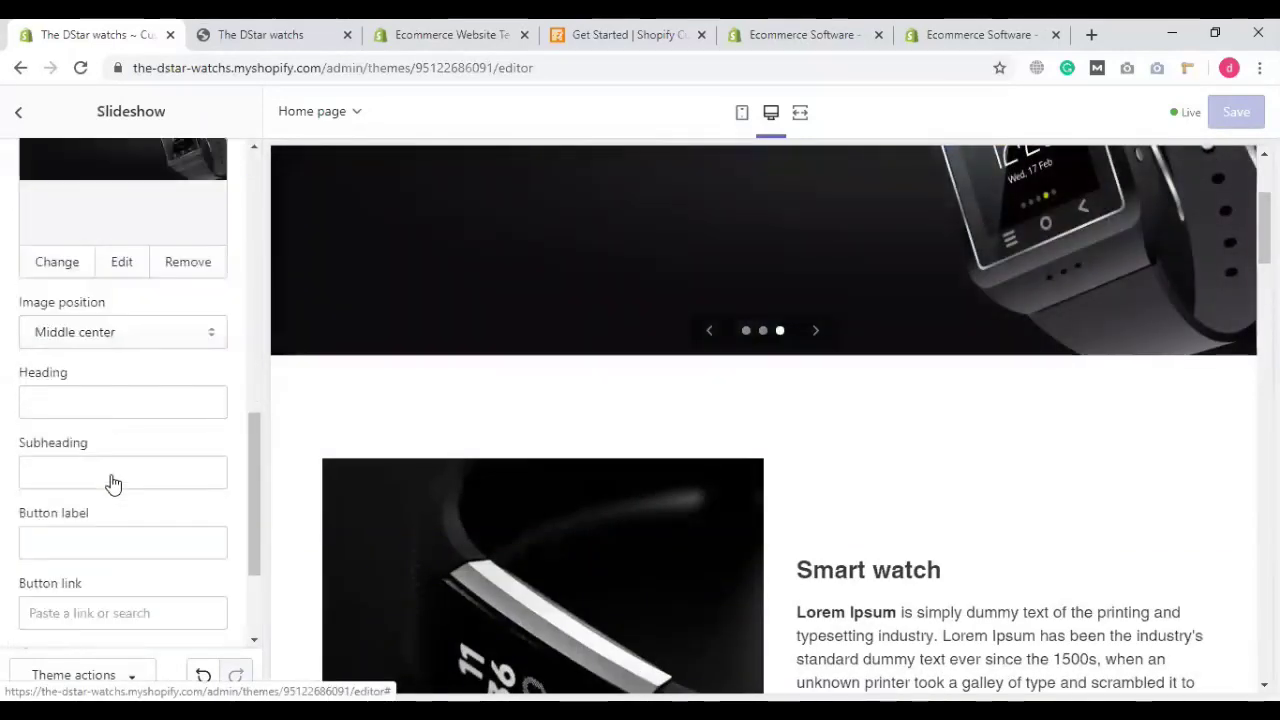
pyautogui.click(116, 483)
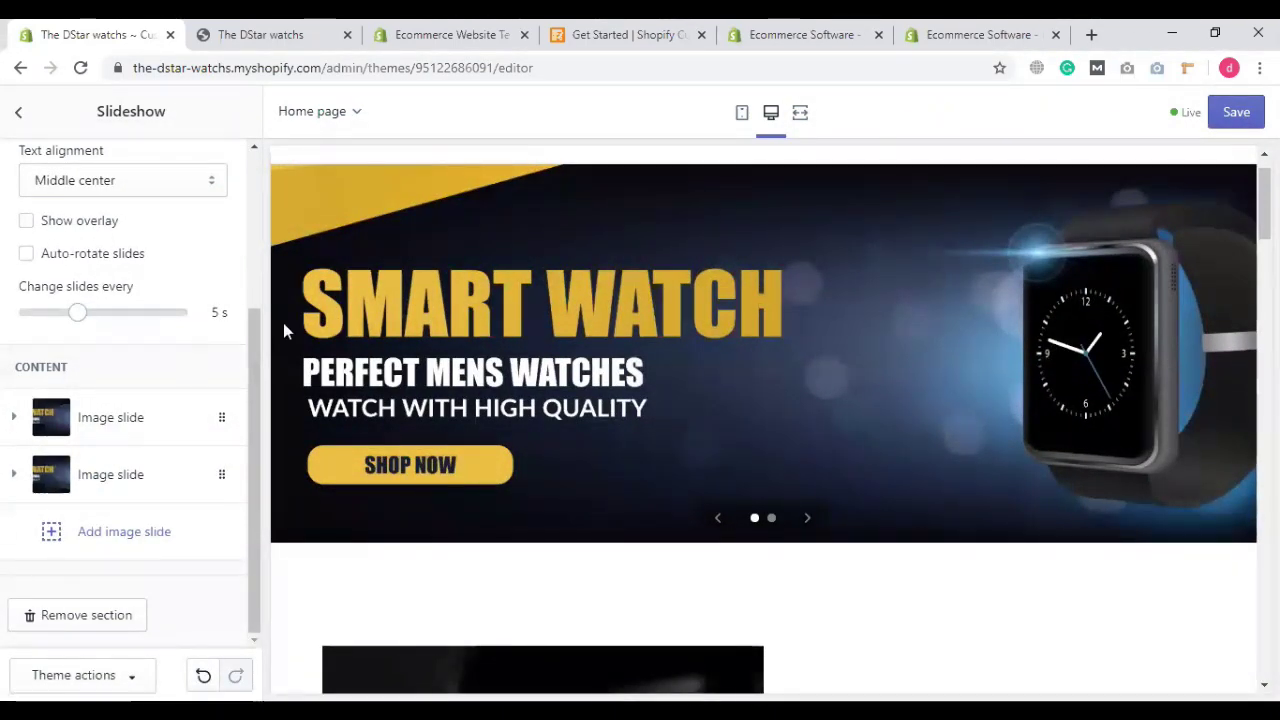
pyautogui.scroll(5, 120, 423)
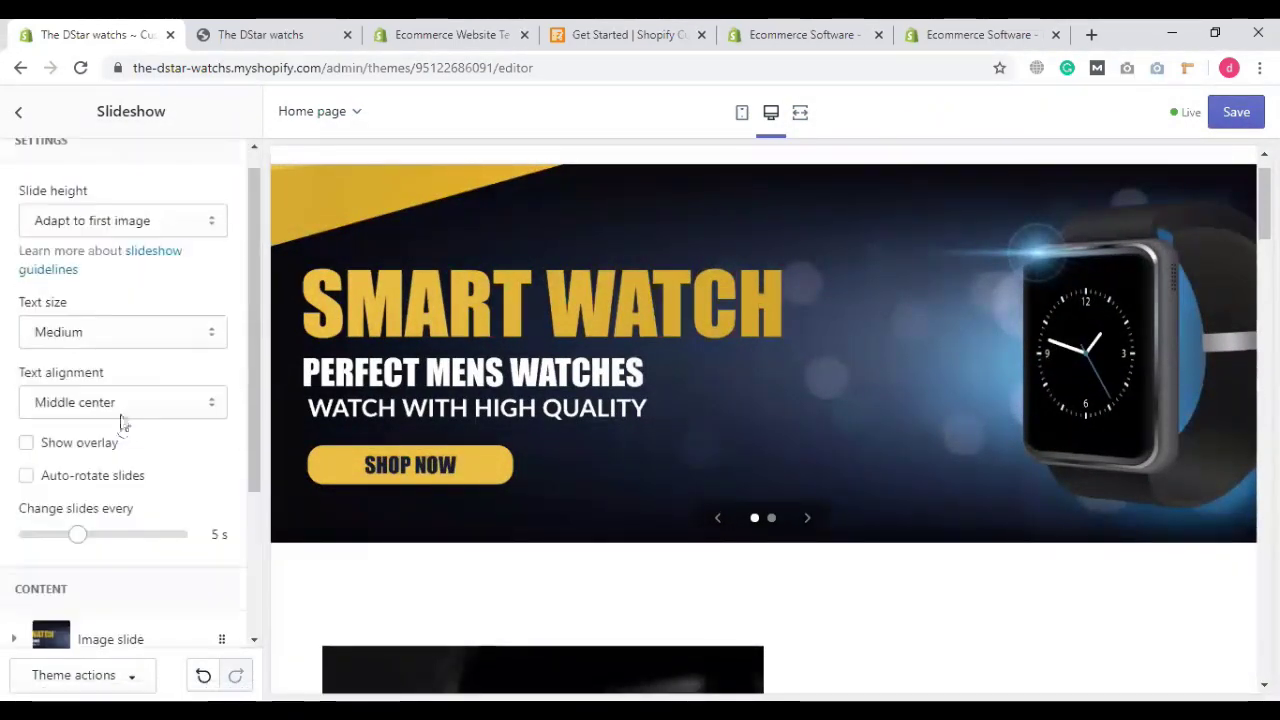
pyautogui.scroll(-3, 125, 400)
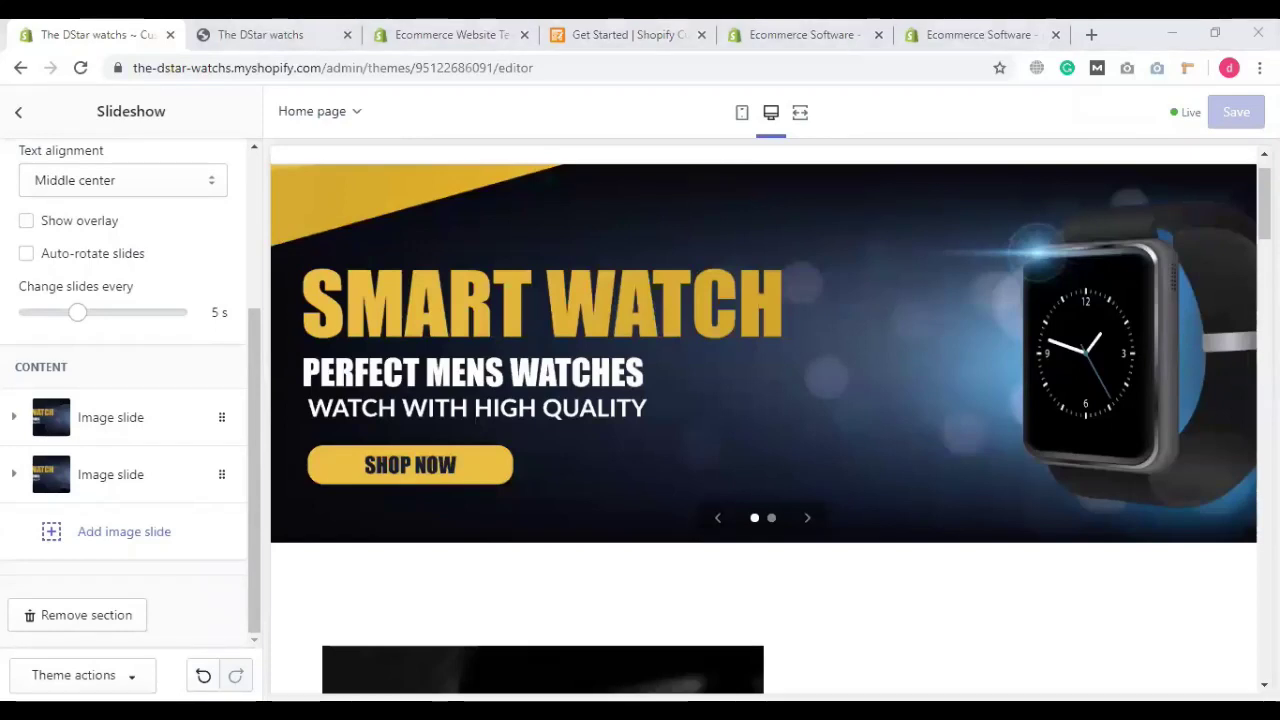
pyautogui.scroll(3, 10, 150)
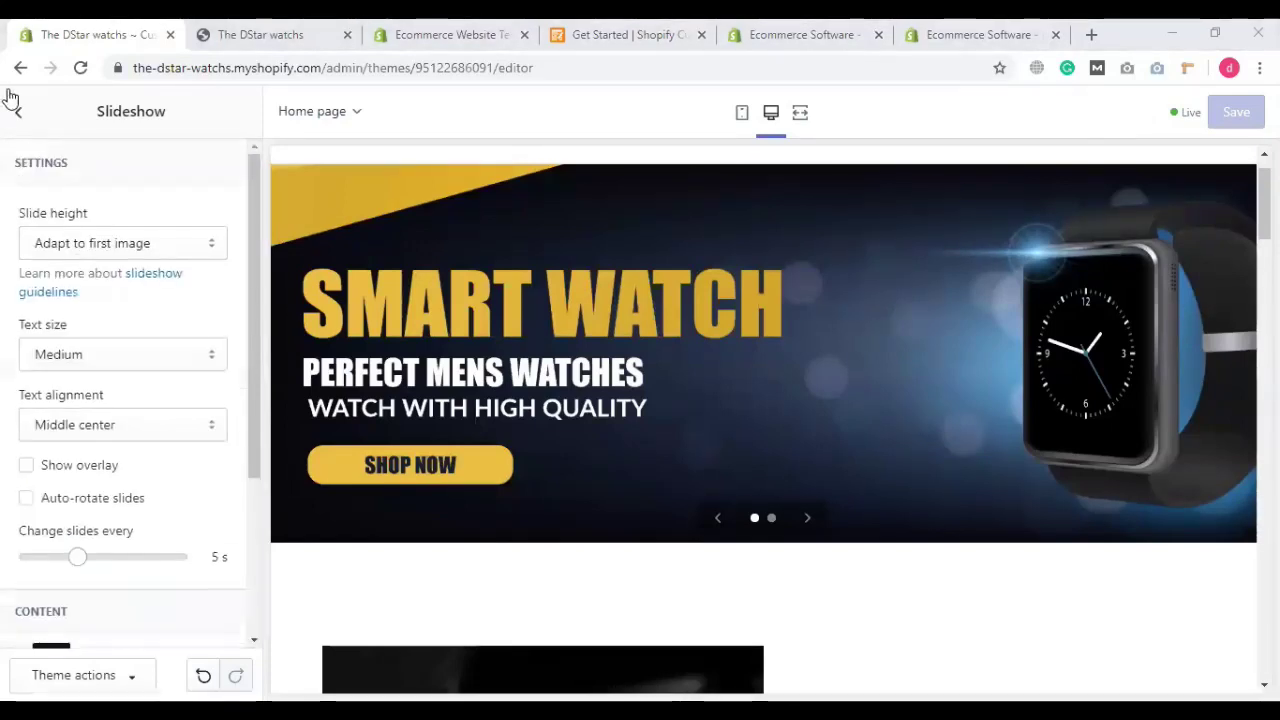
# Step: Remove the Text columns with images section from the home page
pyautogui.click(16, 110)
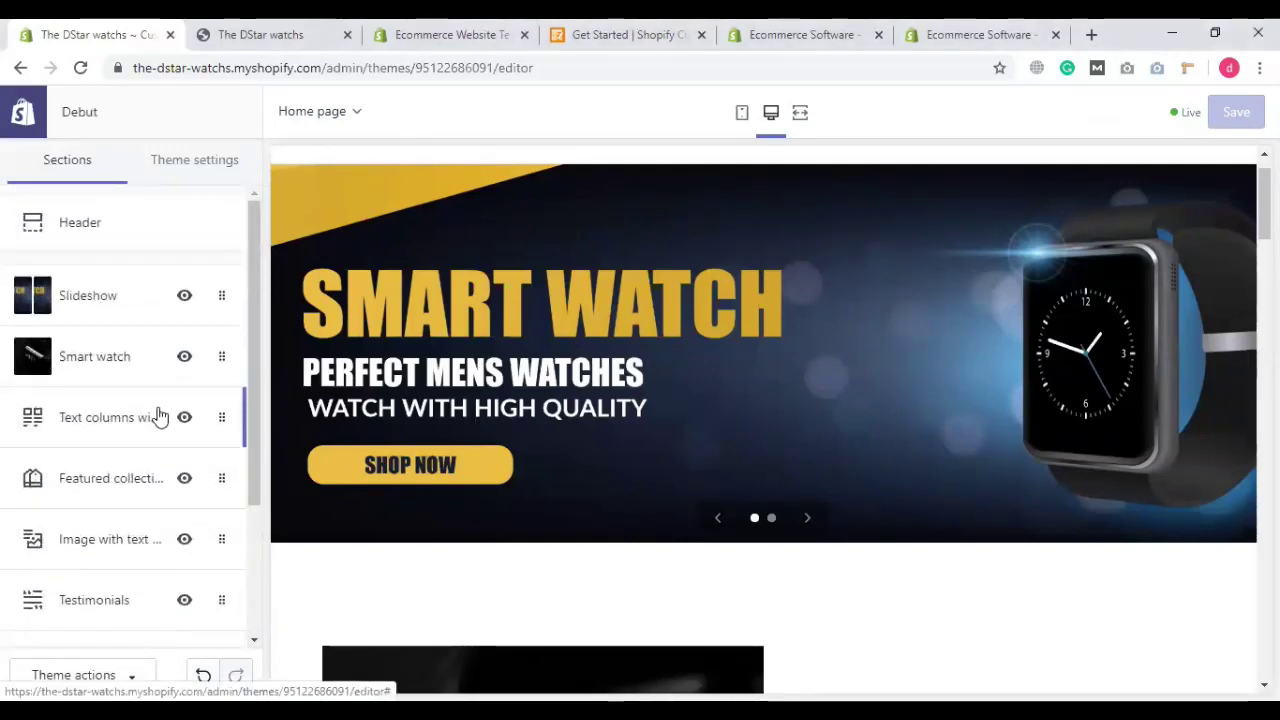
pyautogui.scroll(-2, 160, 410)
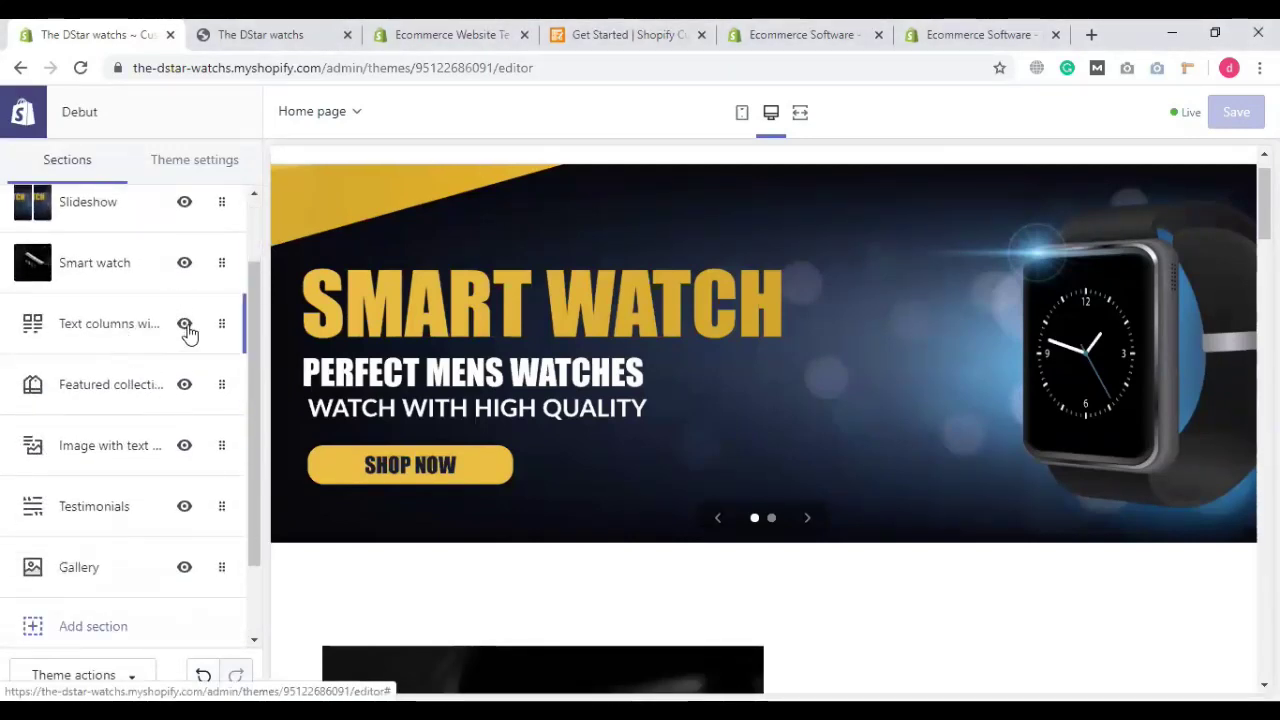
pyautogui.scroll(-10, 876, 489)
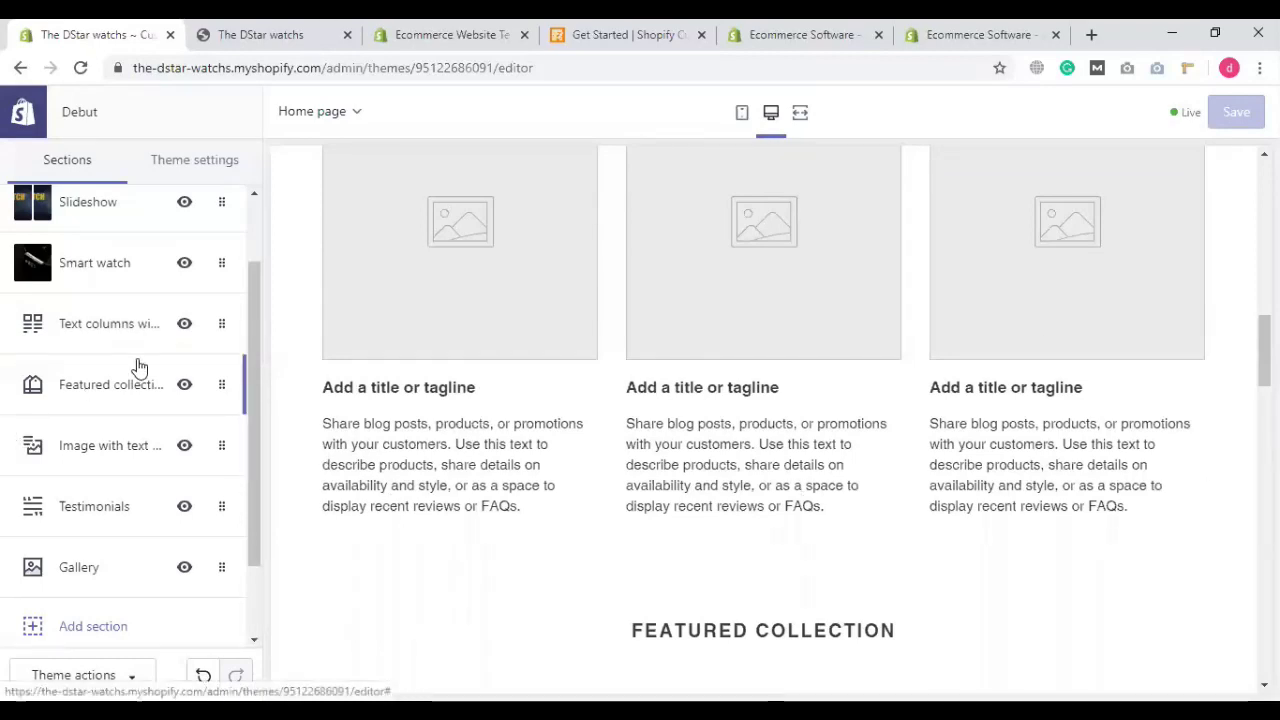
pyautogui.click(126, 323)
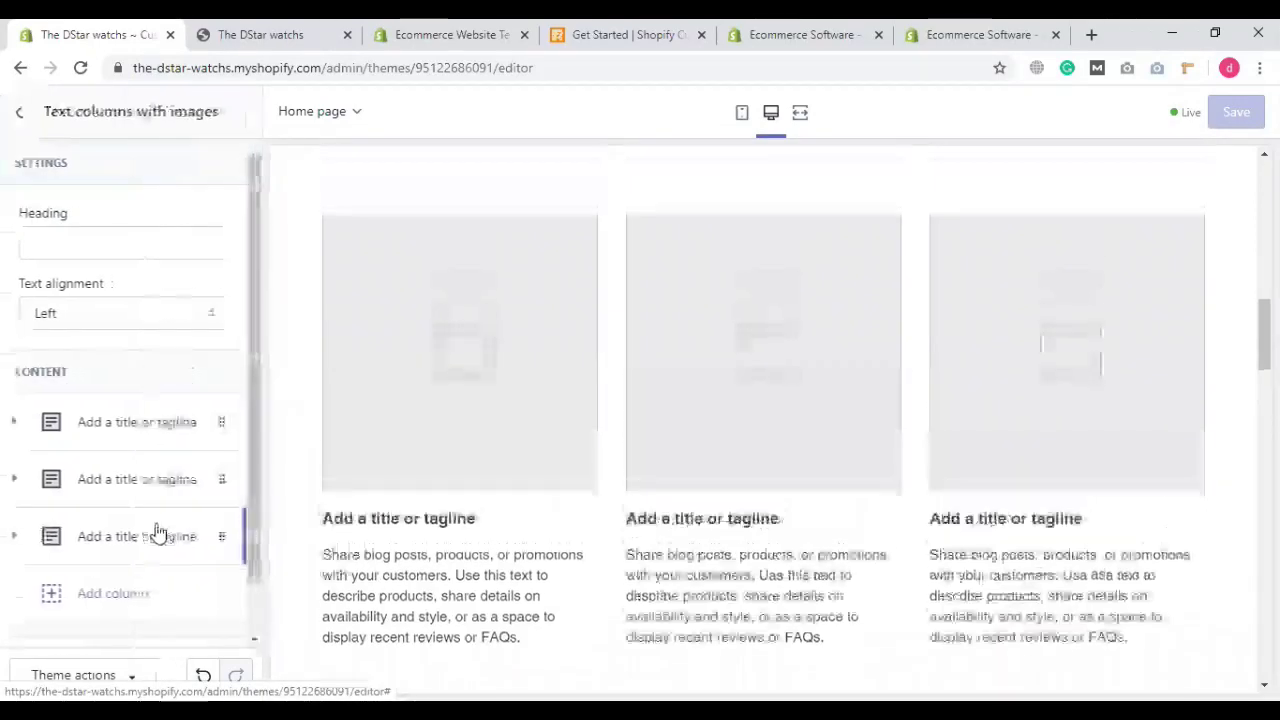
pyautogui.scroll(1, 109, 414)
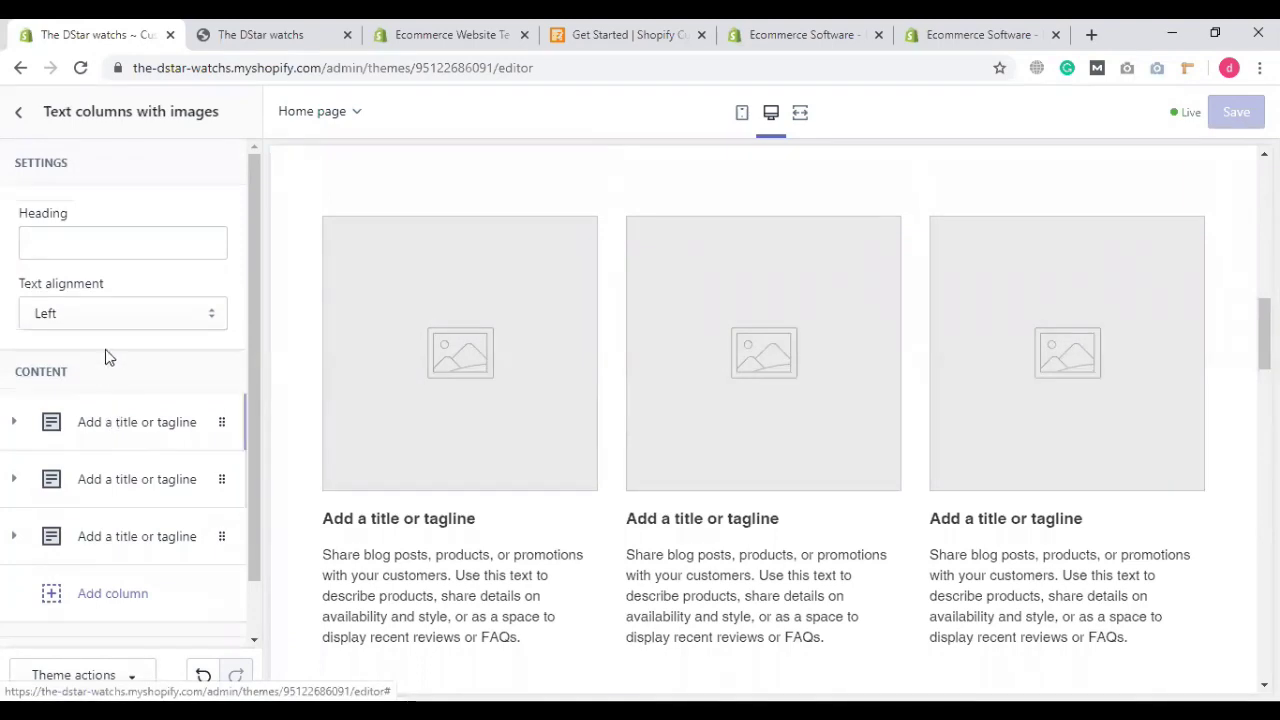
pyautogui.scroll(-1, 91, 566)
pyautogui.click(103, 617)
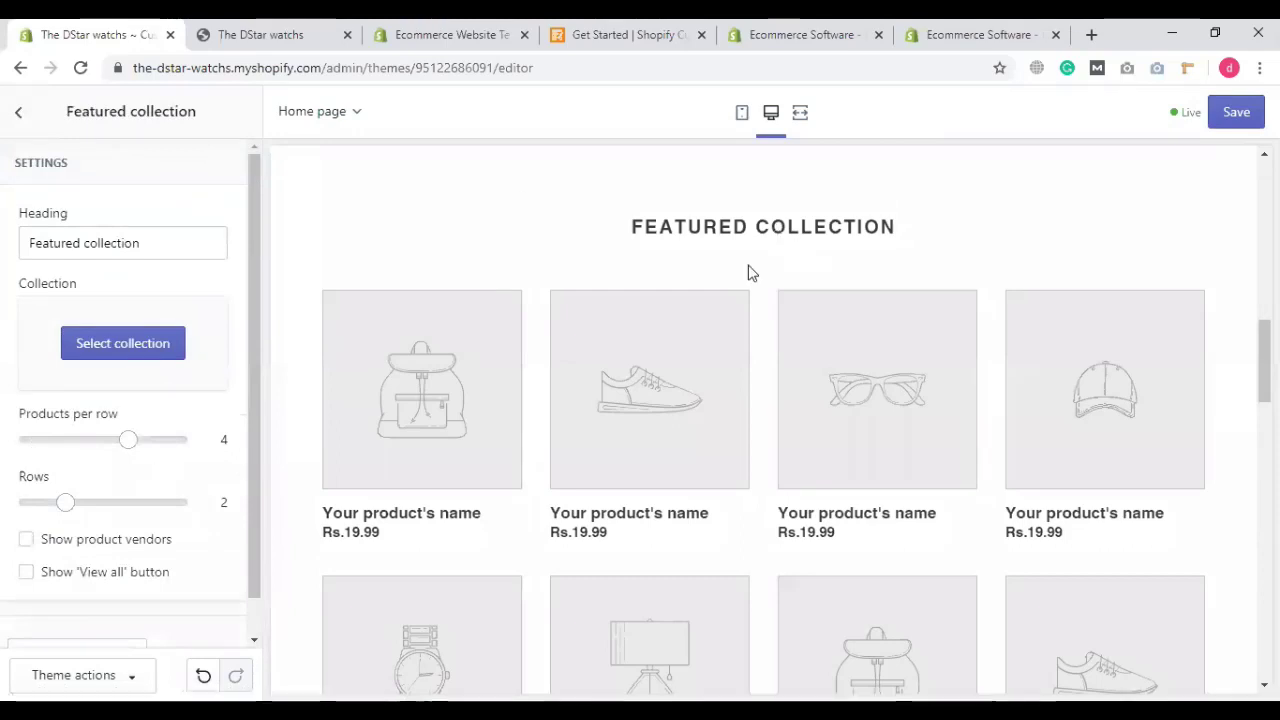
# Step: Set the Featured collection section's layout to 3 products per row and 1 row
pyautogui.scroll(-1, 170, 540)
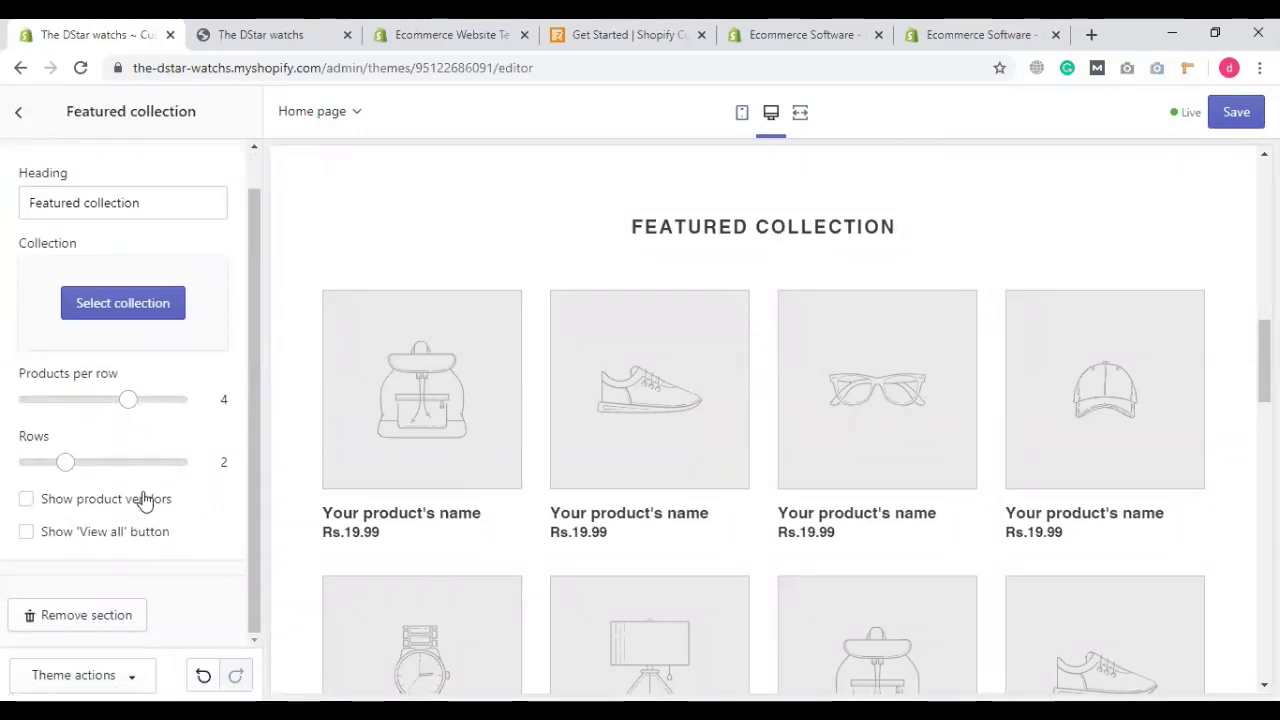
pyautogui.click(94, 409)
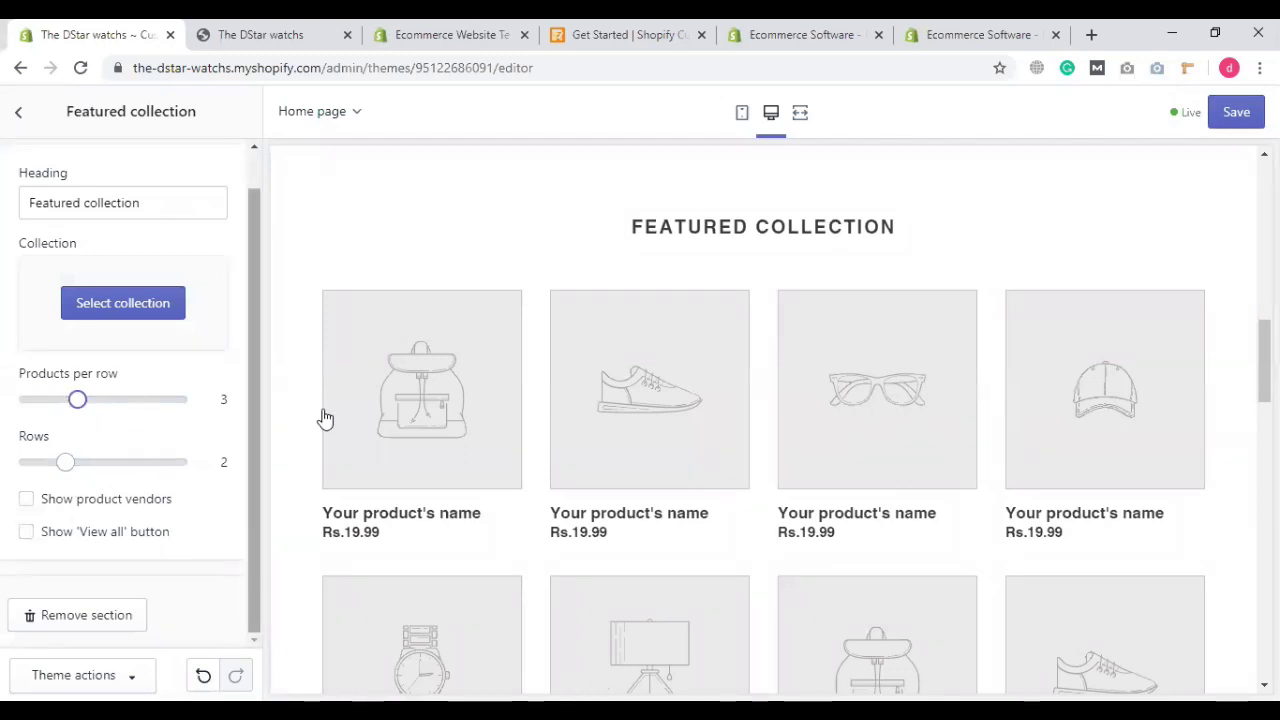
pyautogui.scroll(-1, 720, 503)
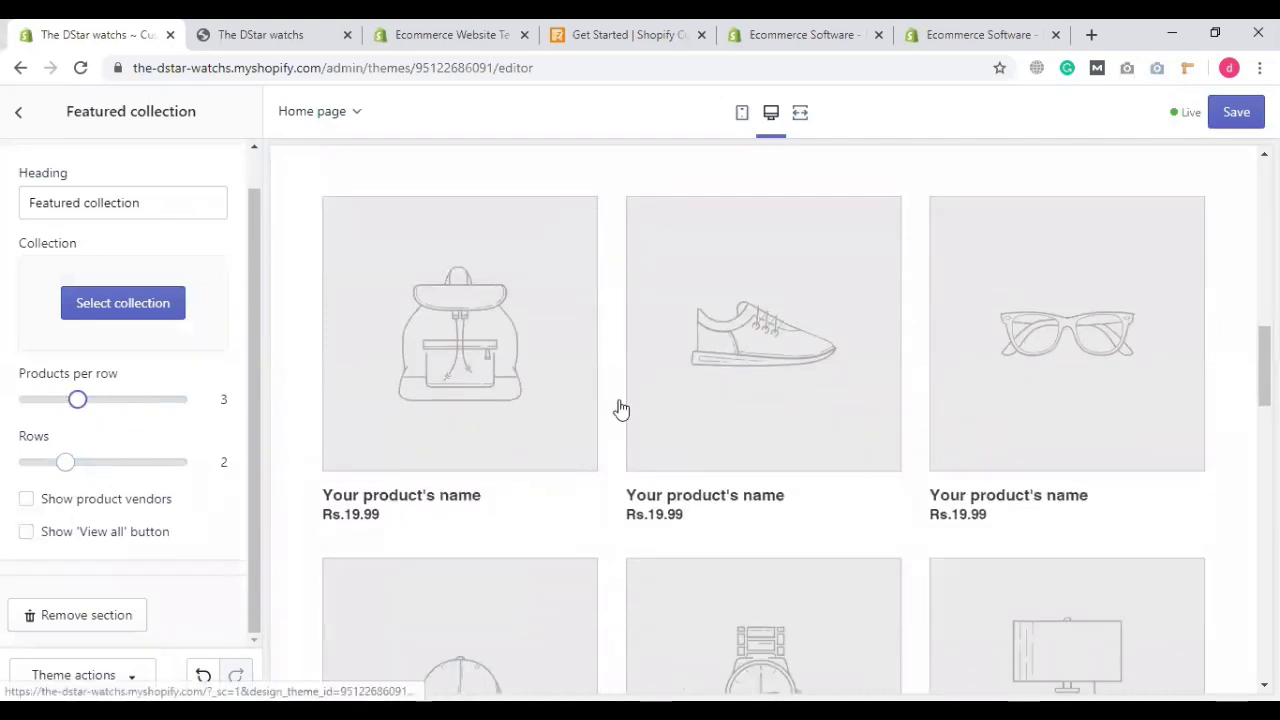
pyautogui.scroll(-2, 780, 406)
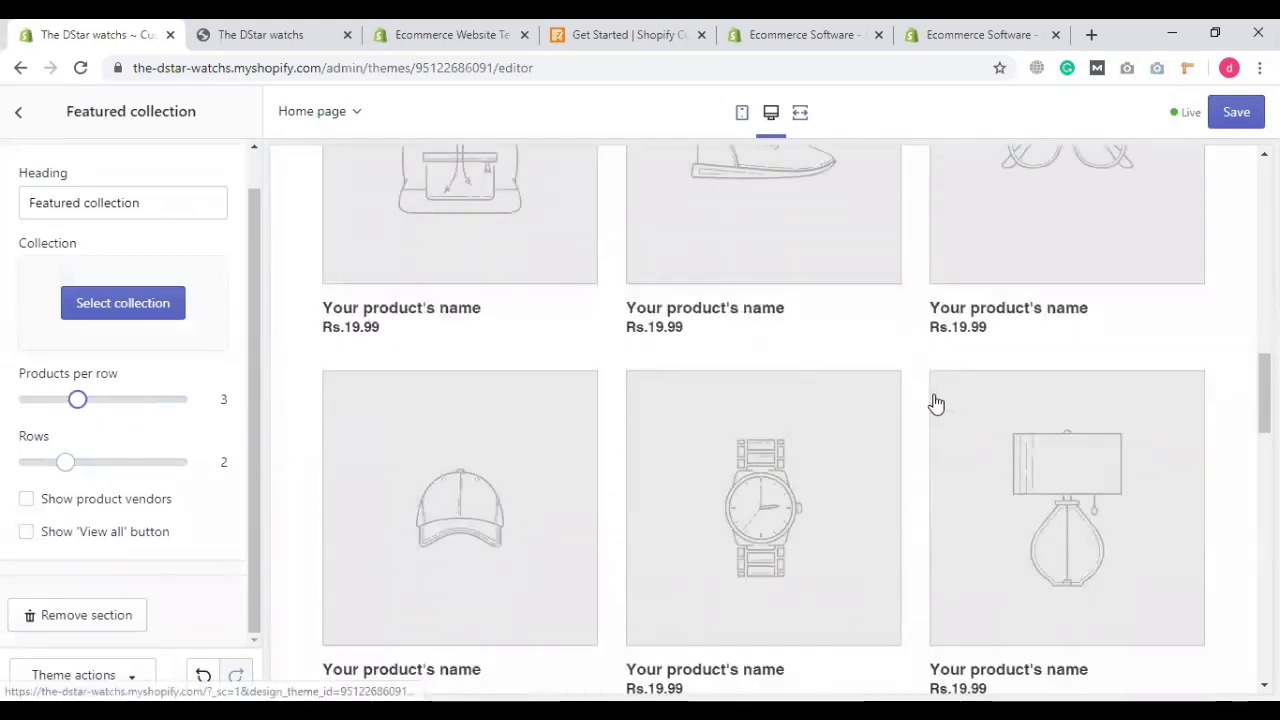
pyautogui.click(27, 462)
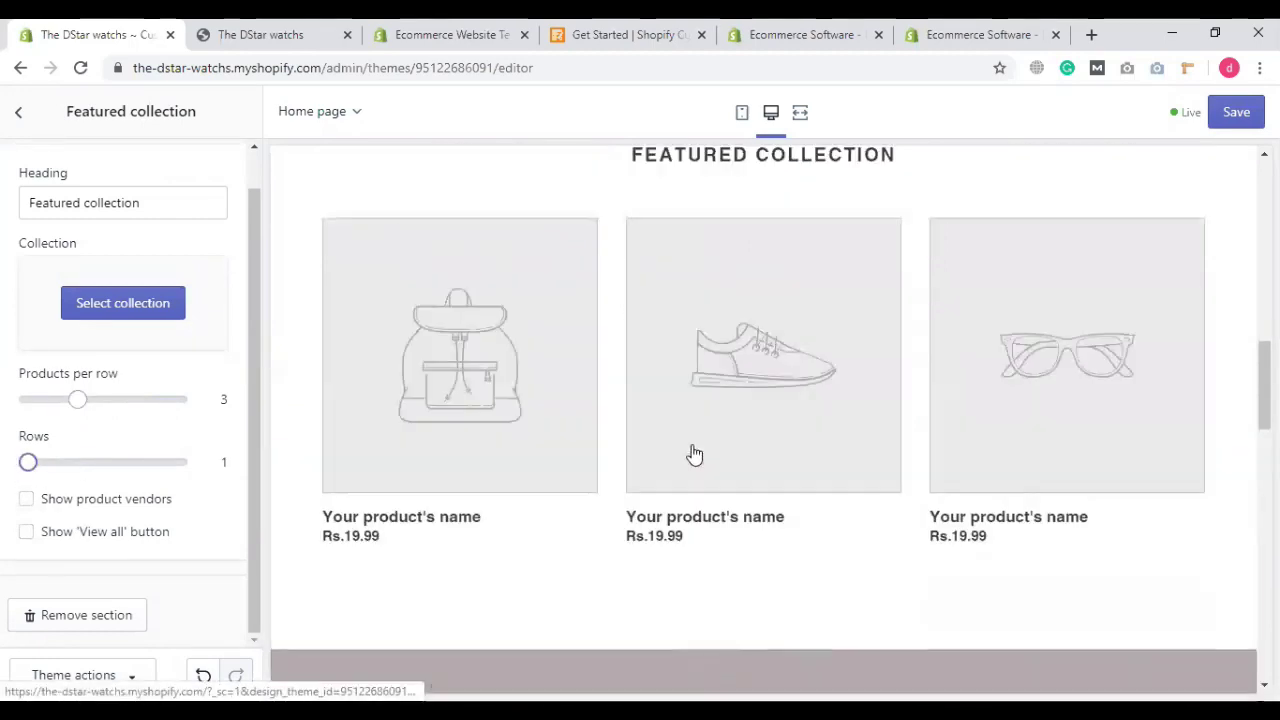
pyautogui.scroll(2, 694, 455)
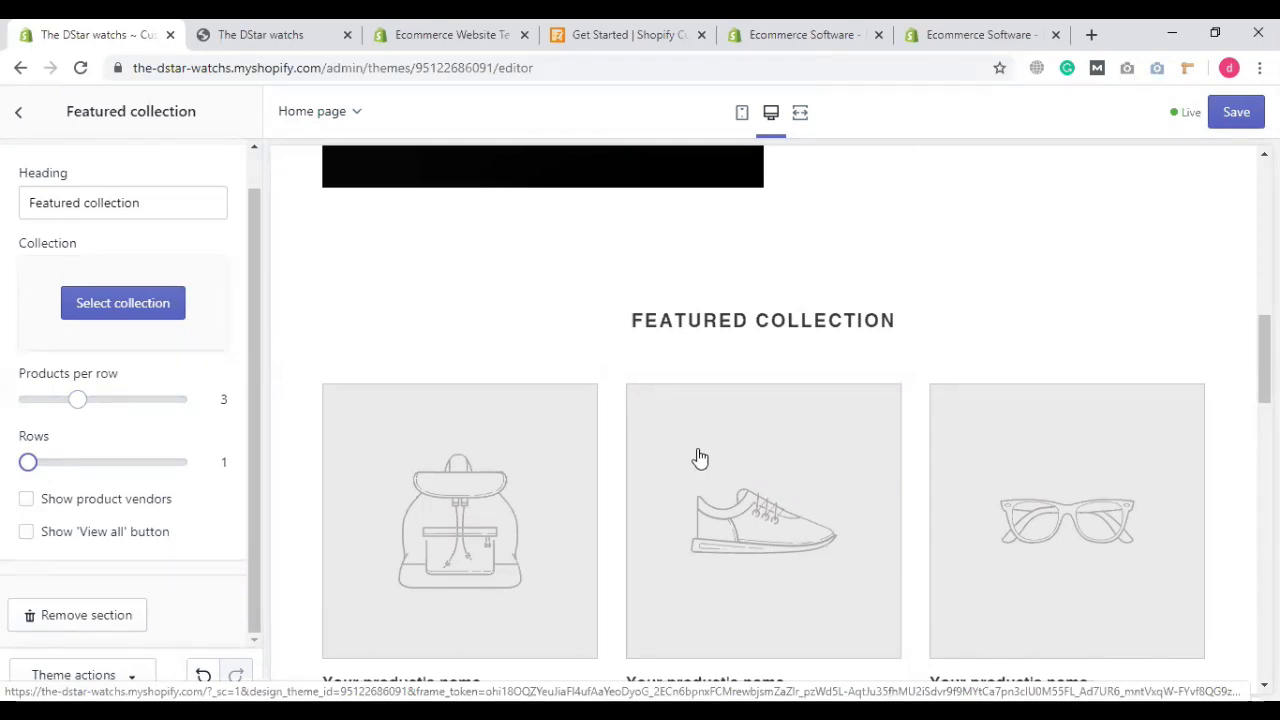
pyautogui.scroll(-1, 1086, 523)
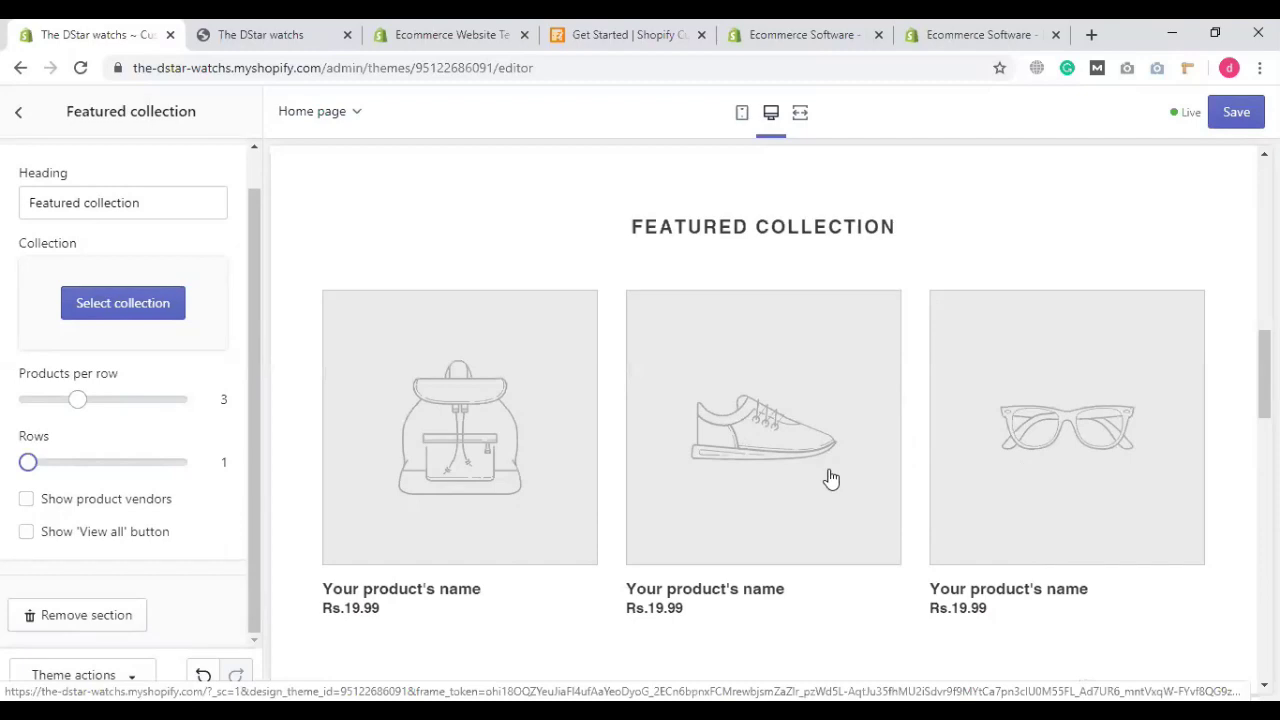
# Step: Assign the Smart Watch collection to the home page's Featured collection section
pyautogui.scroll(1, 104, 338)
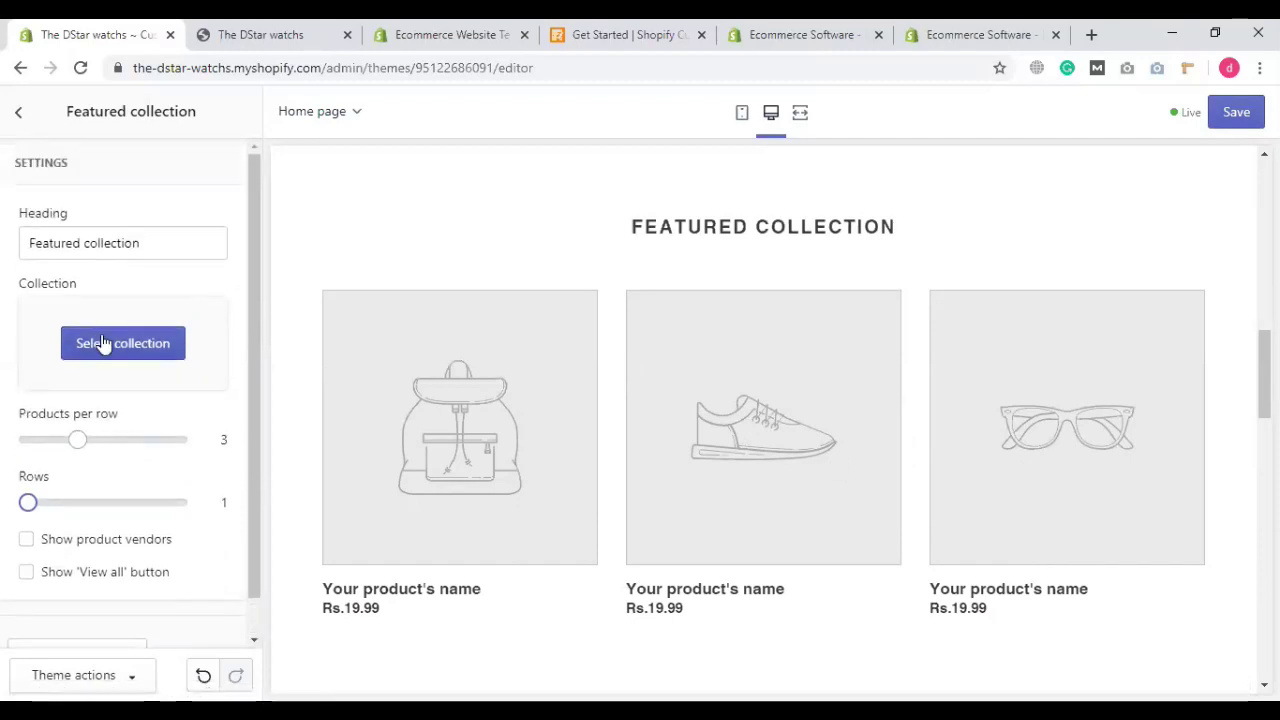
pyautogui.click(131, 352)
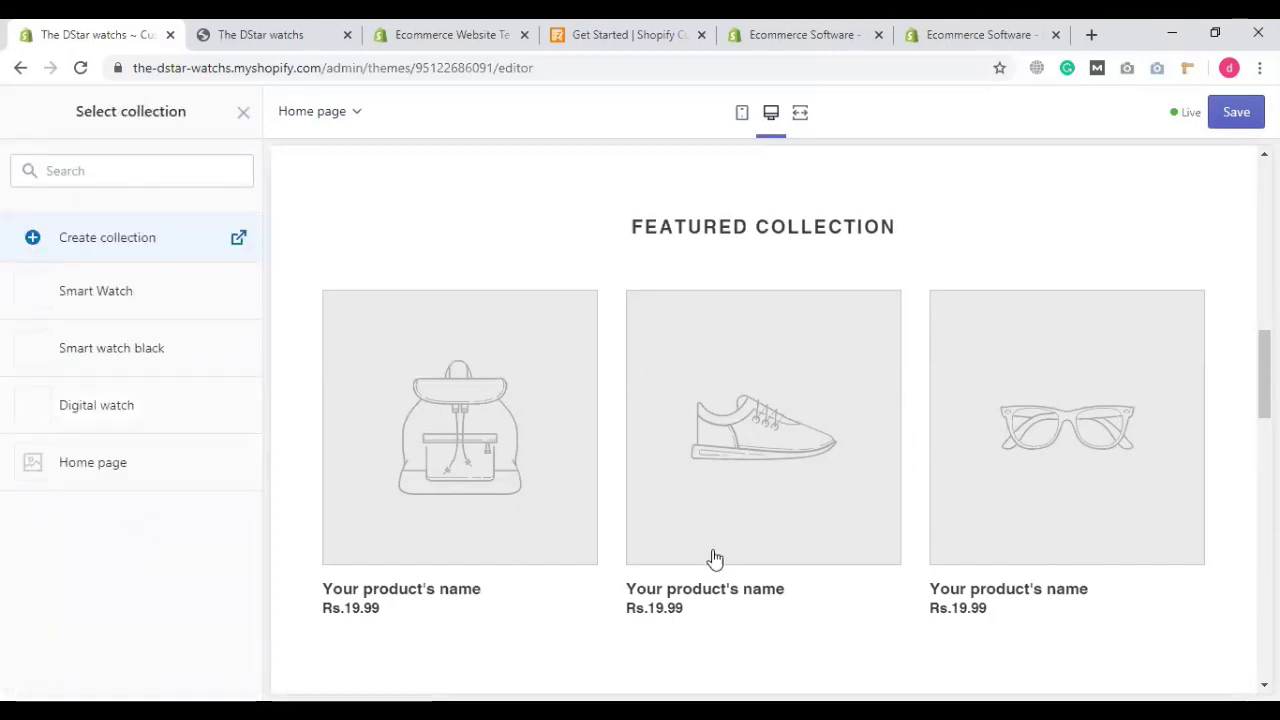
pyautogui.click(91, 300)
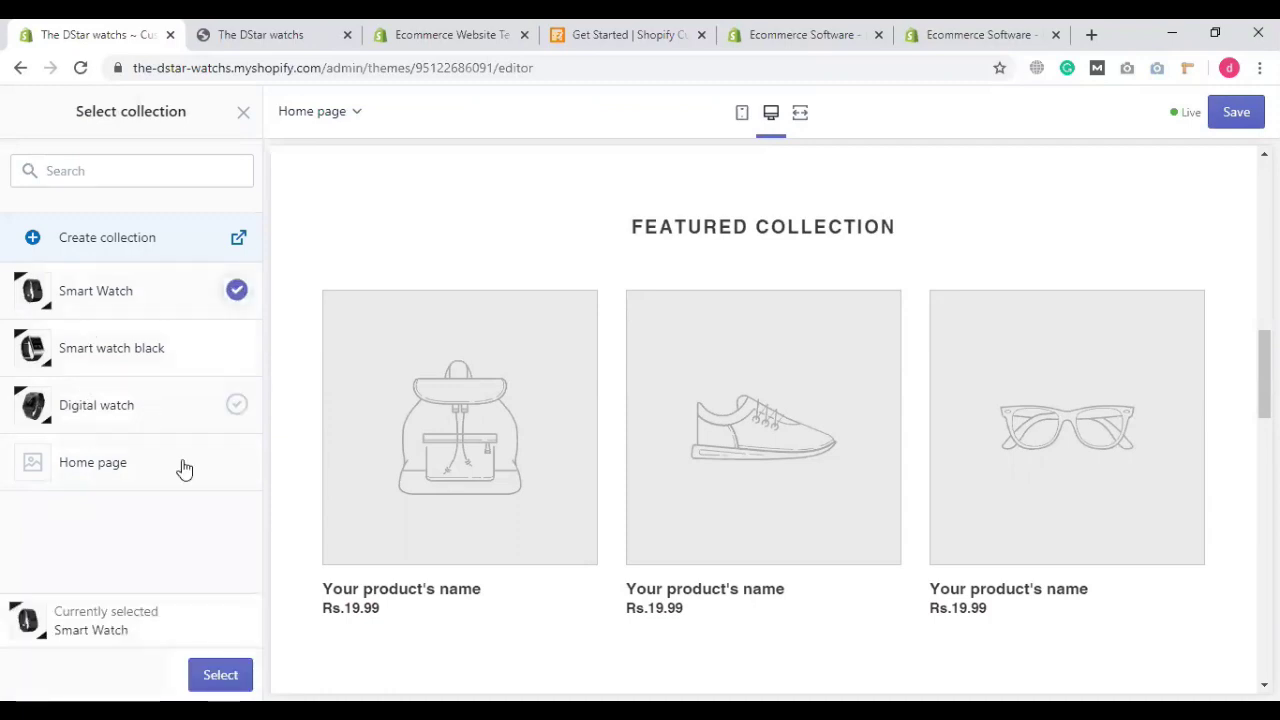
pyautogui.click(220, 674)
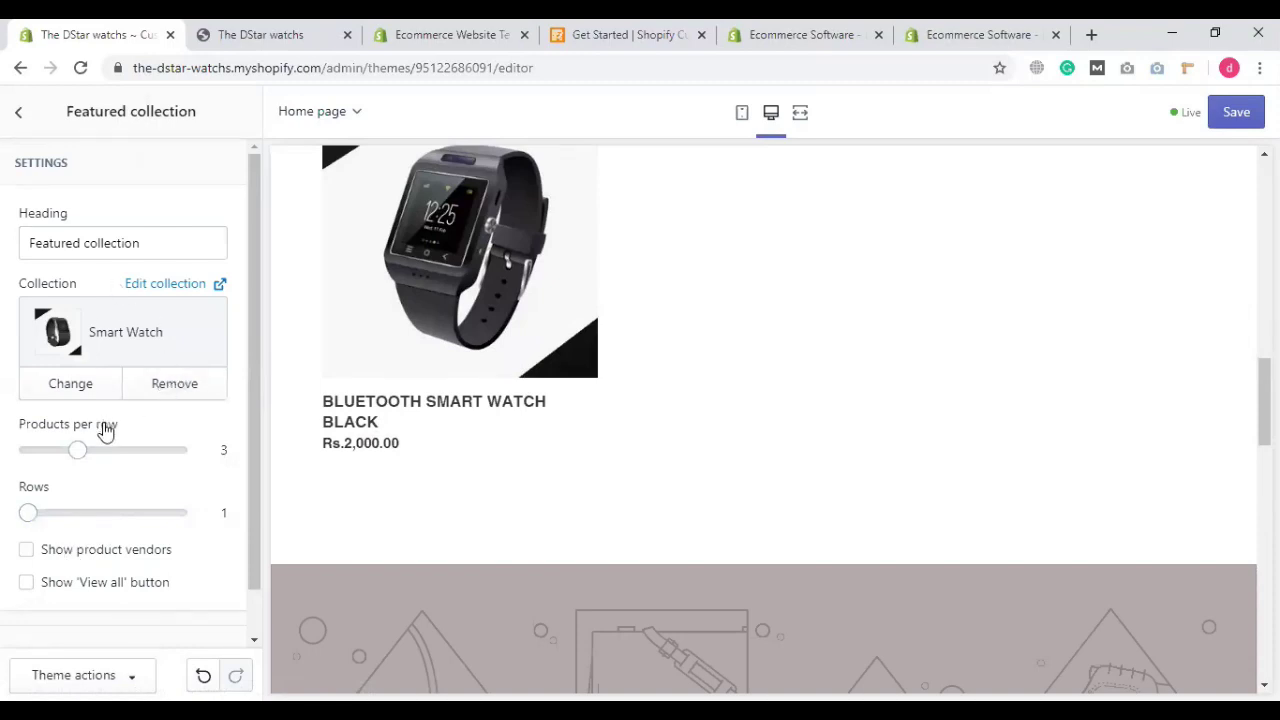
# Step: Look through the settings of the Featured collection and Smart watch sections on the home page
pyautogui.scroll(-1, 106, 569)
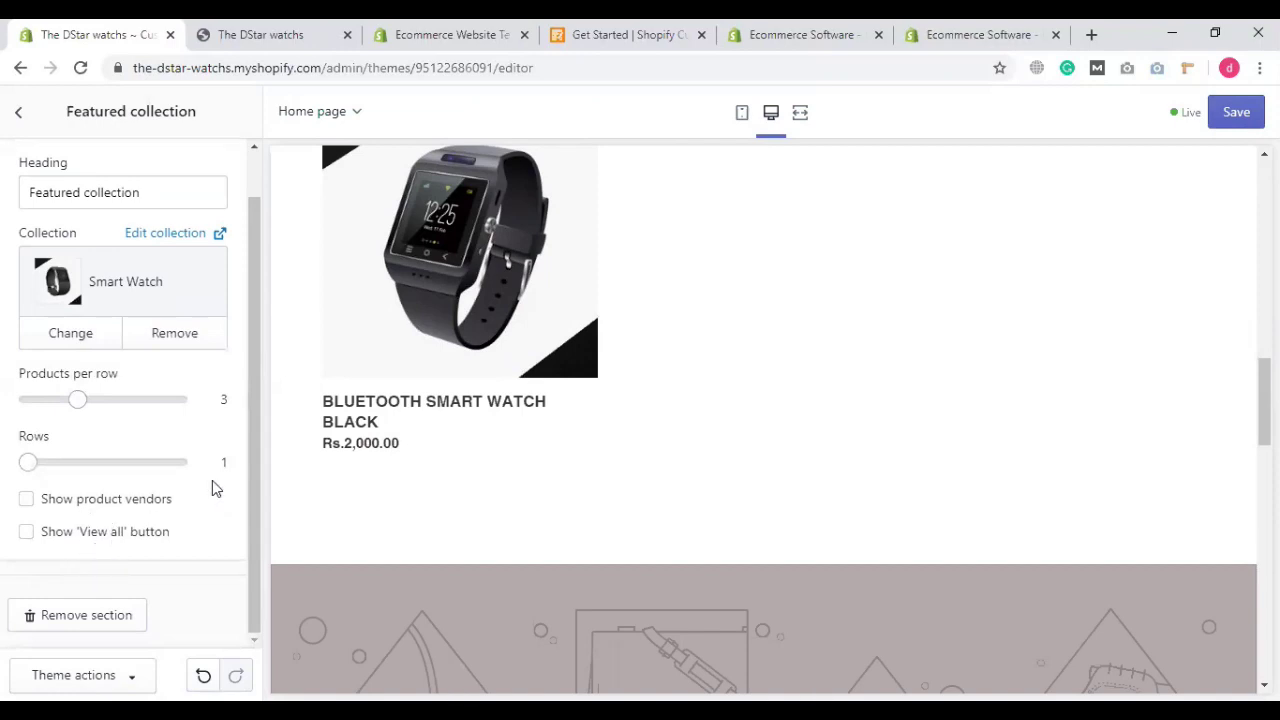
pyautogui.scroll(1, 189, 447)
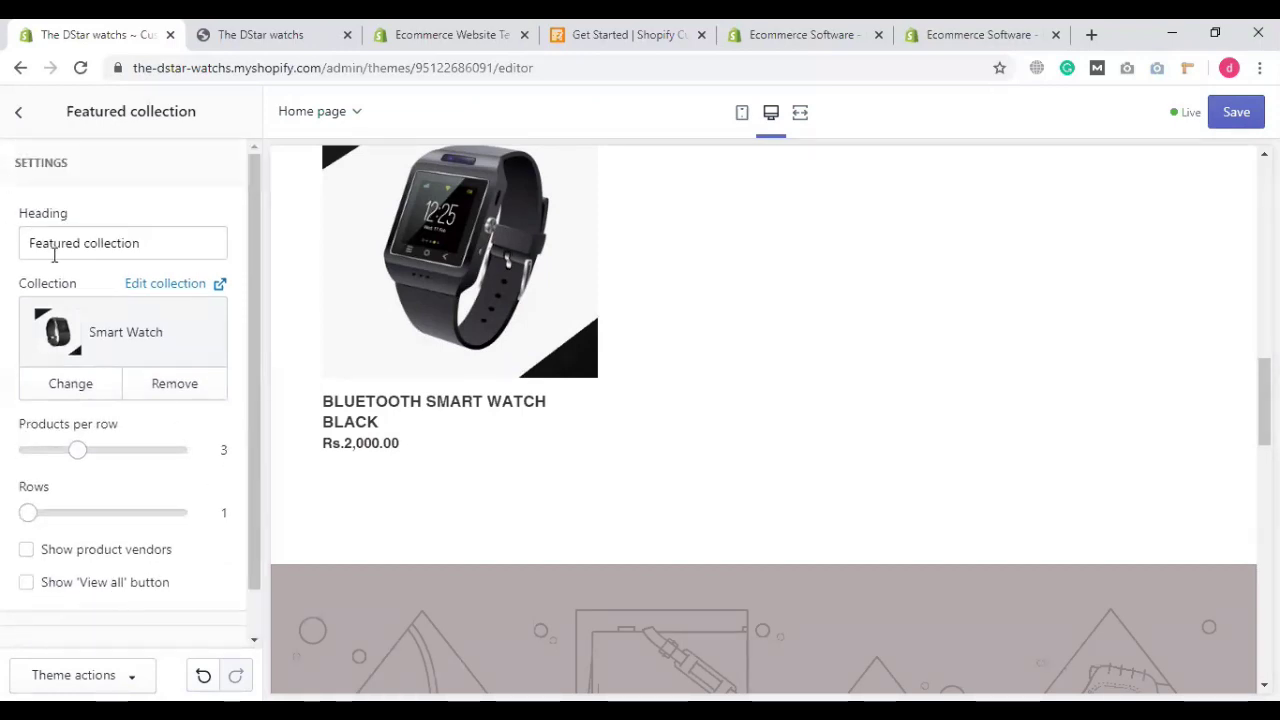
pyautogui.scroll(-1, 62, 280)
pyautogui.scroll(1, 140, 440)
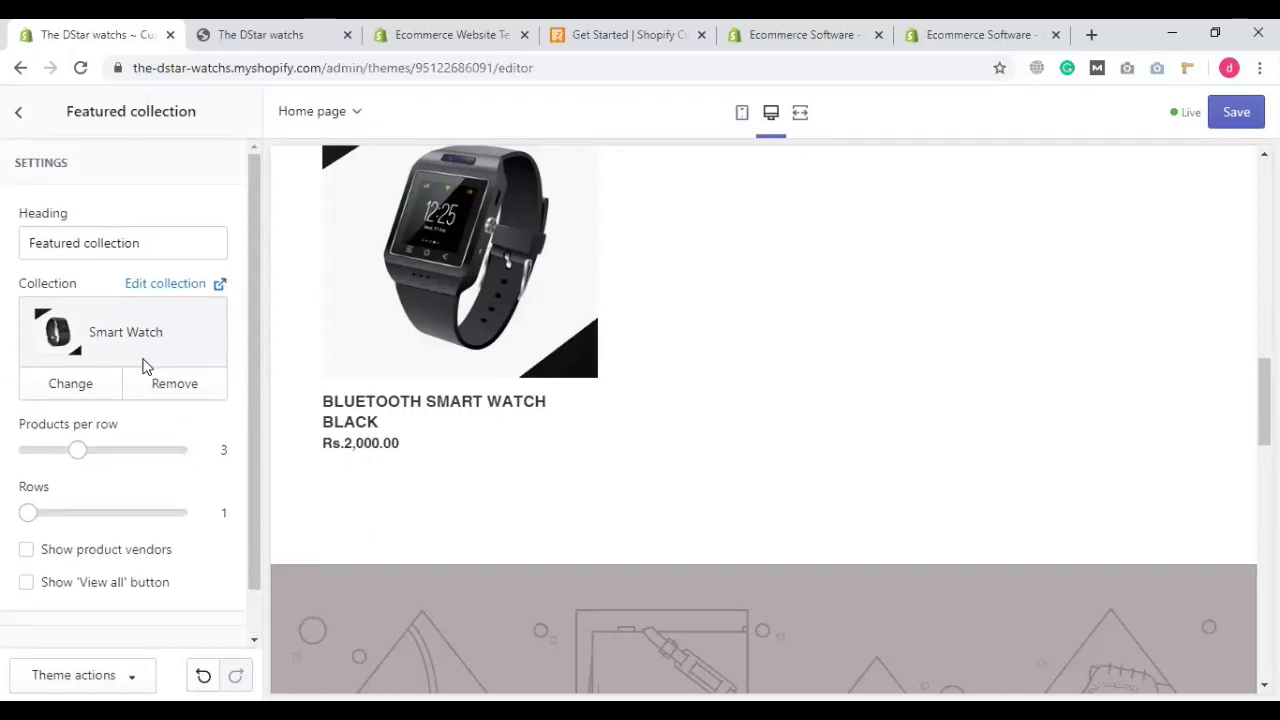
pyautogui.click(12, 112)
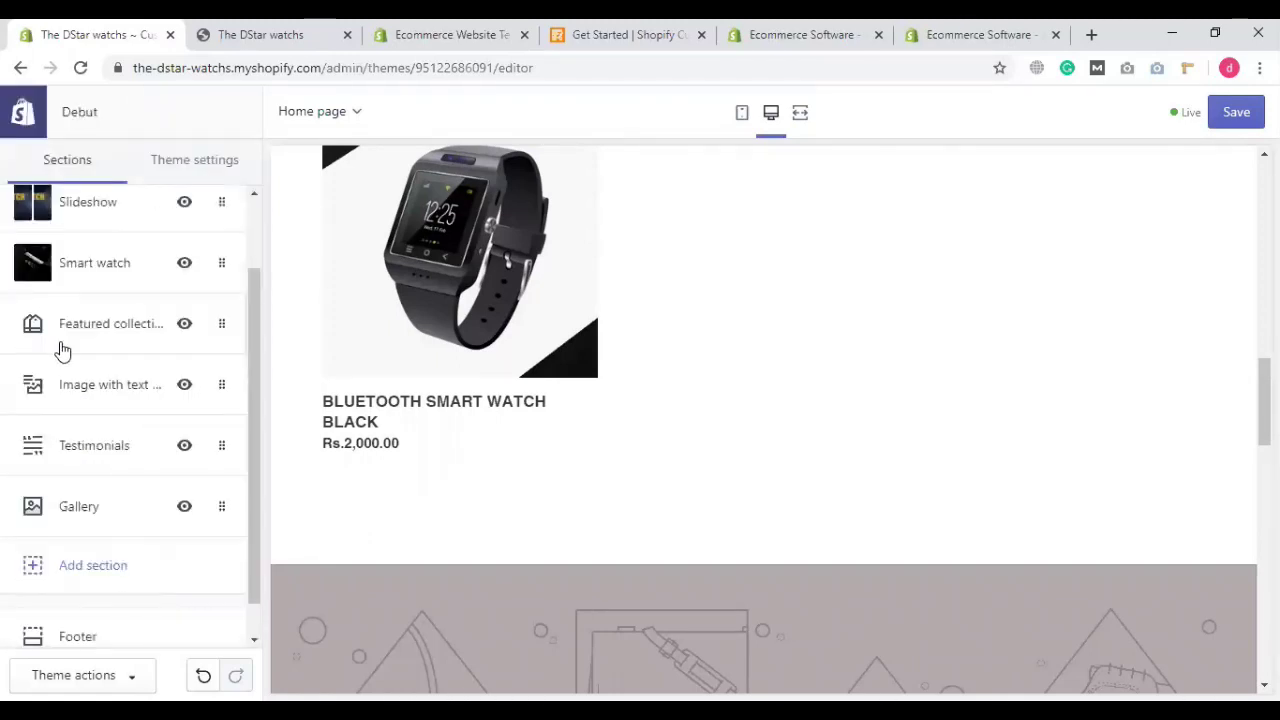
pyautogui.scroll(-1, 100, 420)
pyautogui.scroll(3, 111, 392)
pyautogui.click(112, 366)
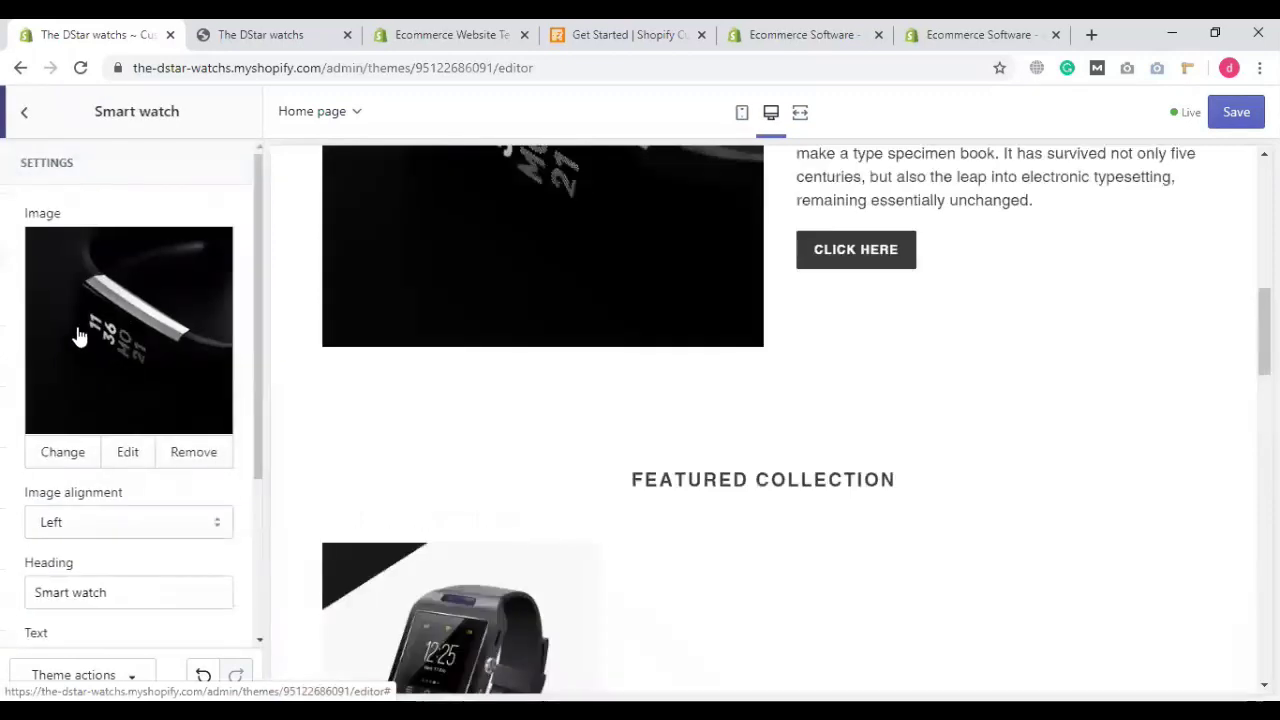
pyautogui.click(14, 113)
pyautogui.click(125, 418)
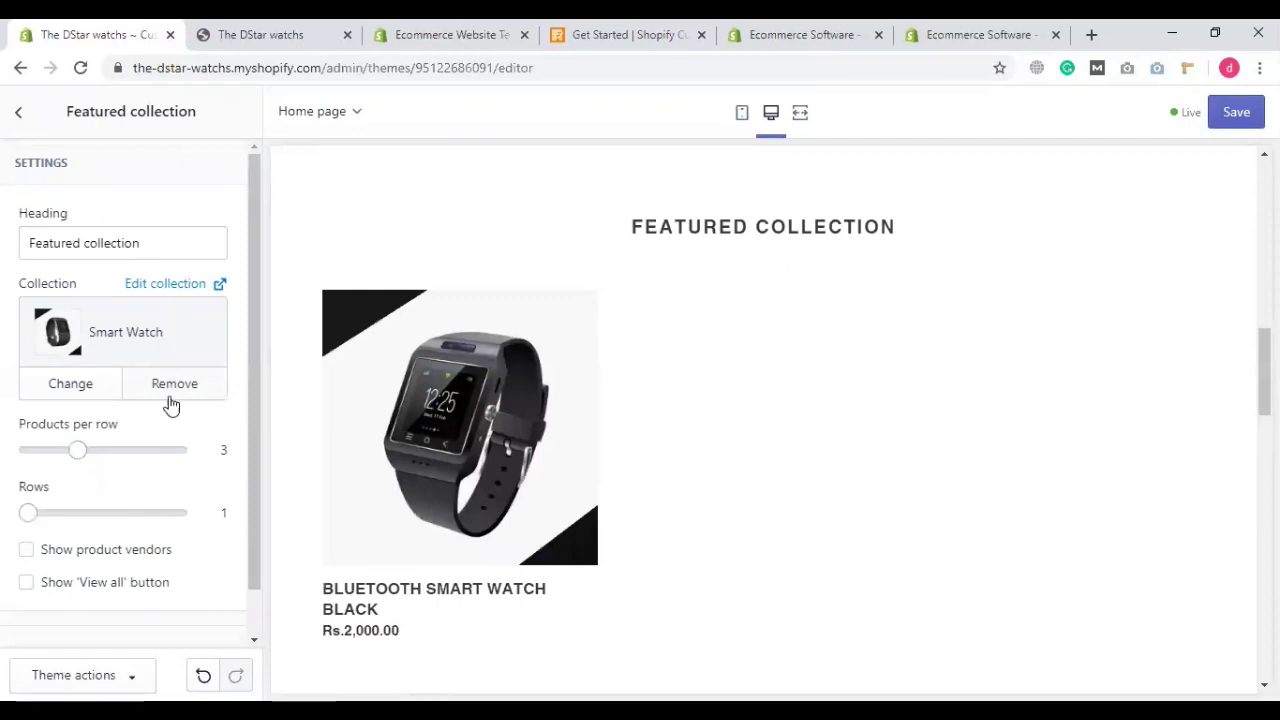
pyautogui.scroll(-1, 176, 450)
pyautogui.scroll(1, 178, 460)
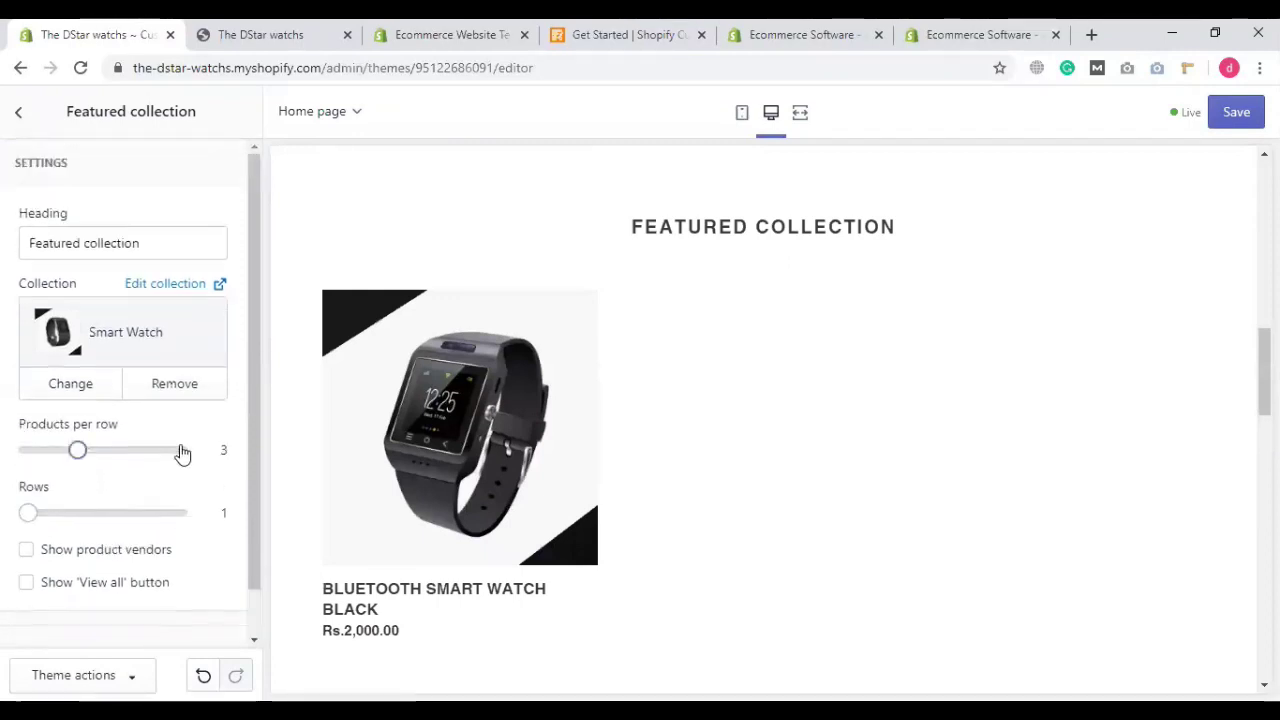
pyautogui.click(128, 245)
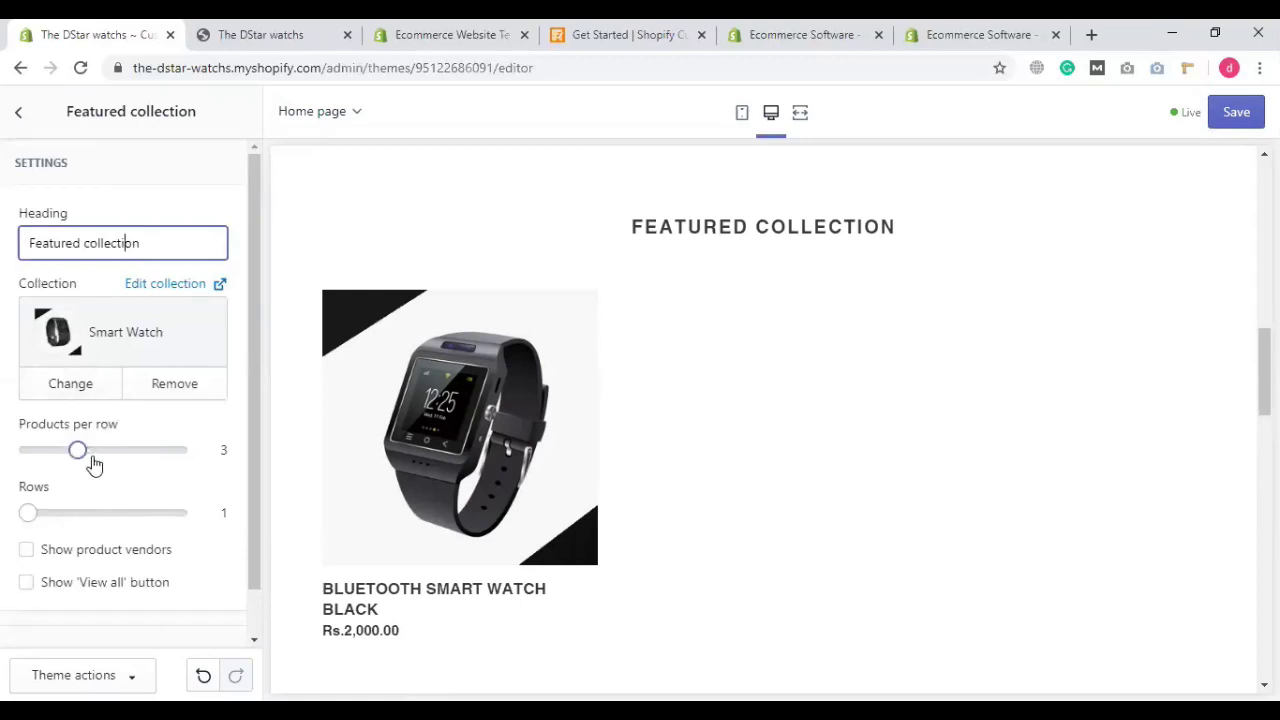
pyautogui.scroll(-1, 130, 480)
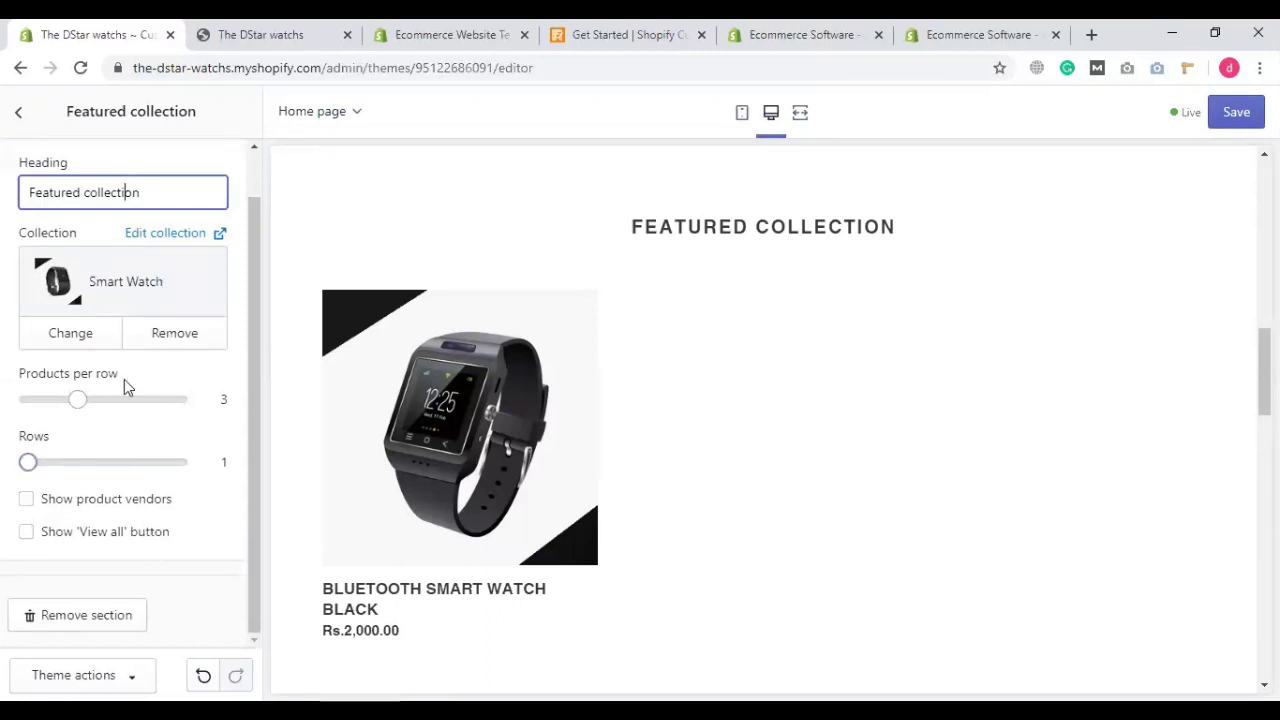
pyautogui.scroll(1, 124, 379)
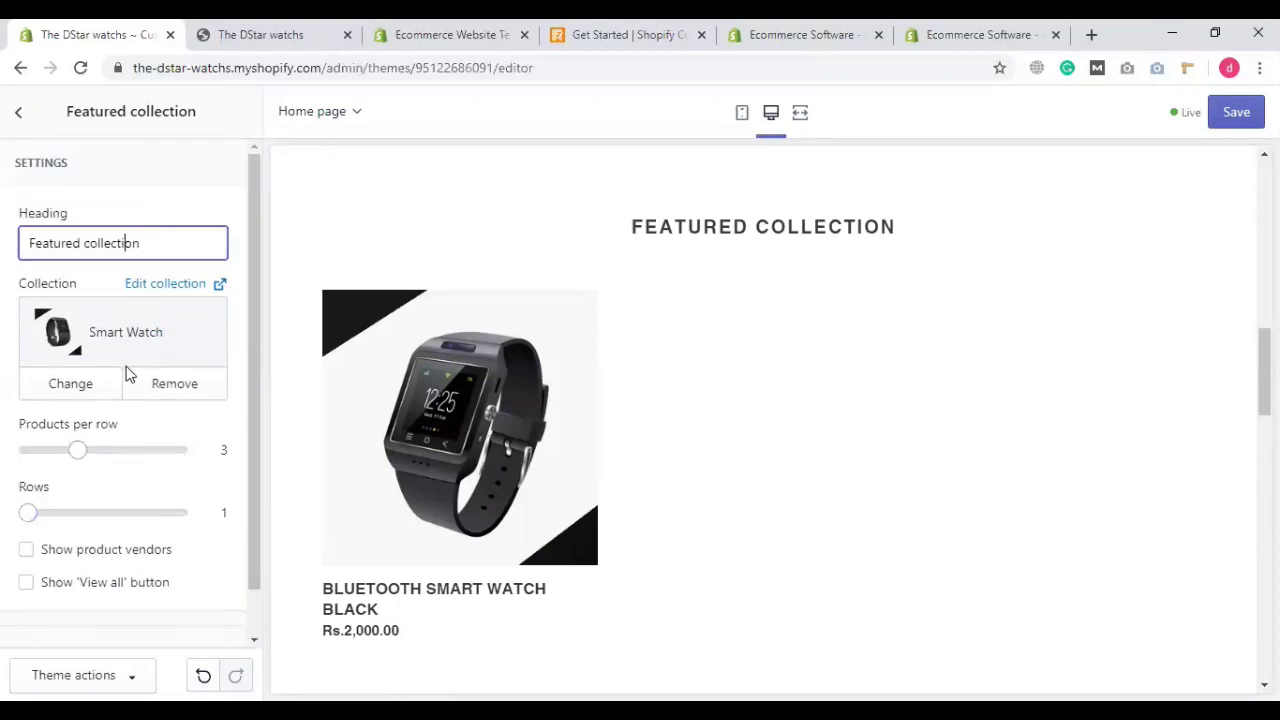
# Step: Open the Smart Watch collection for editing in a separate tab and return to the Featured collection settings
pyautogui.click(178, 287)
pyautogui.click(91, 32)
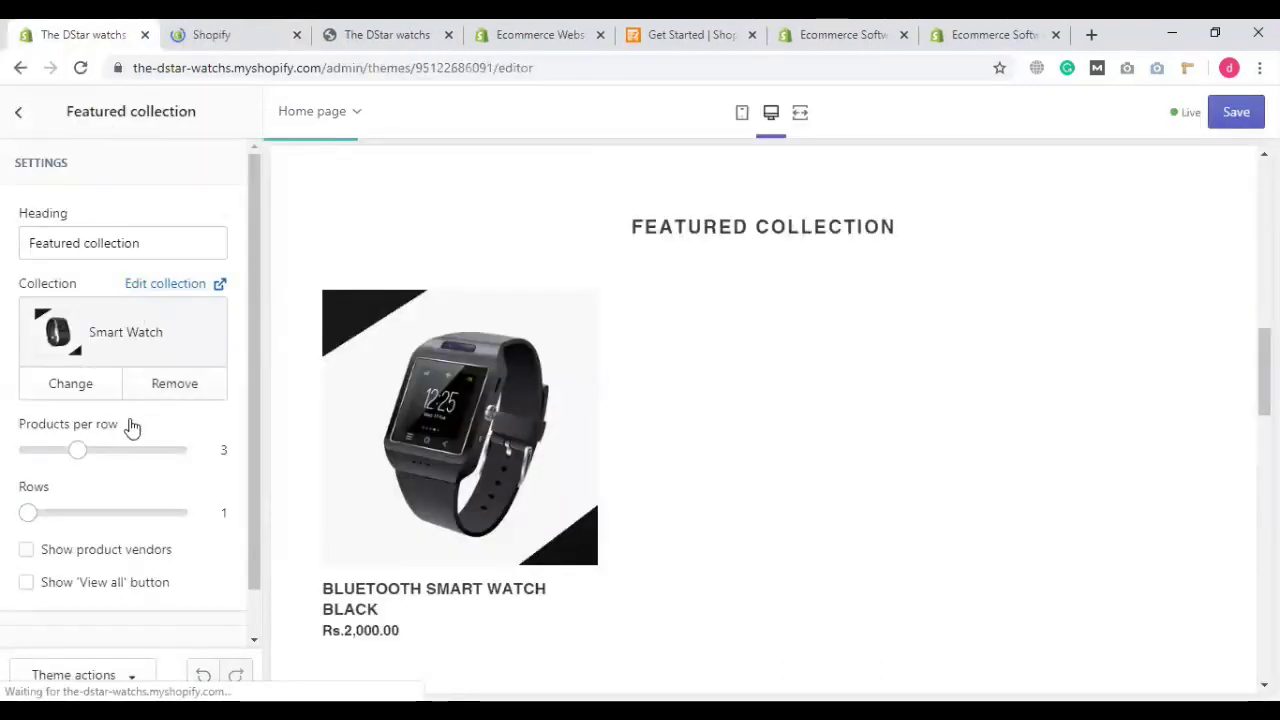
pyautogui.scroll(-1, 131, 427)
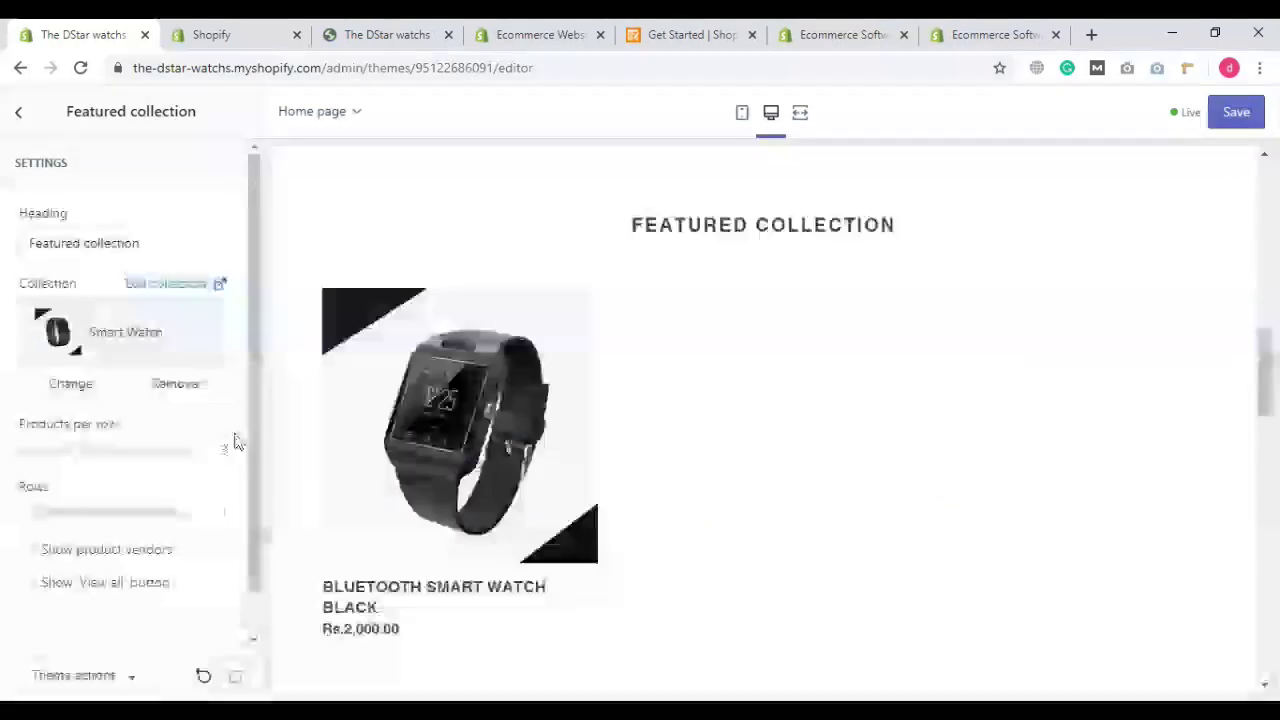
pyautogui.scroll(-1, 163, 492)
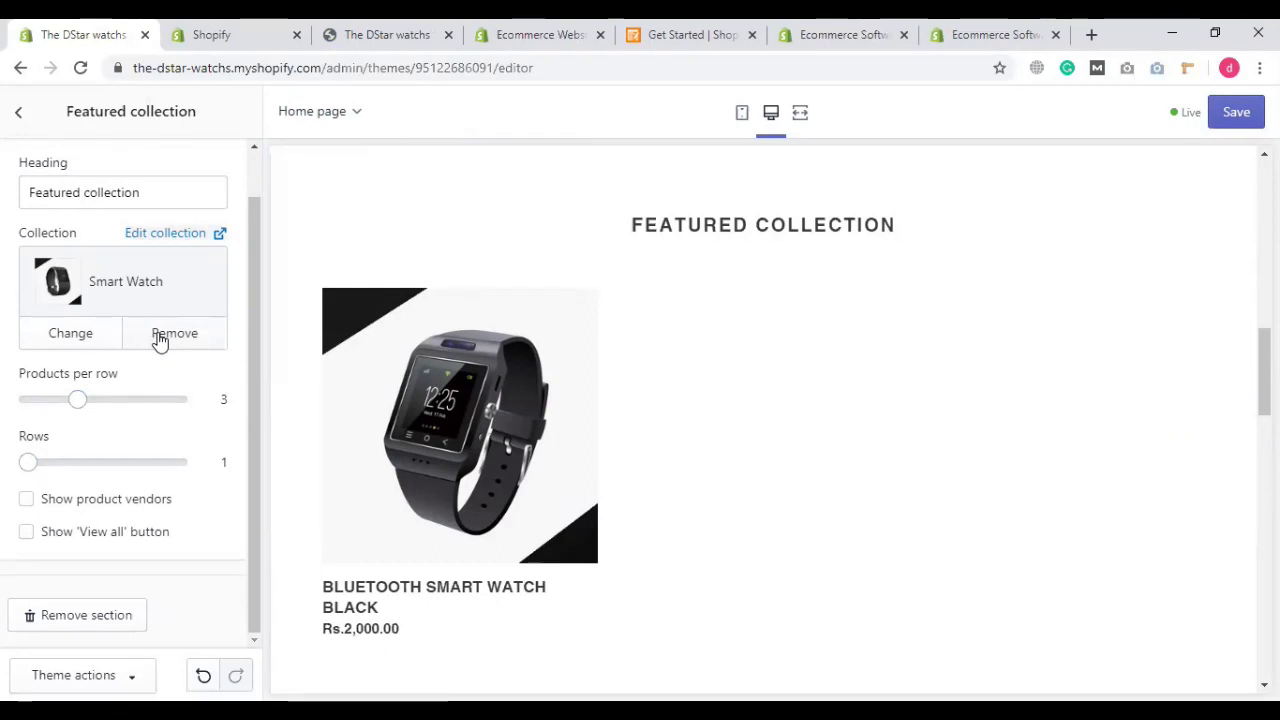
pyautogui.click(17, 112)
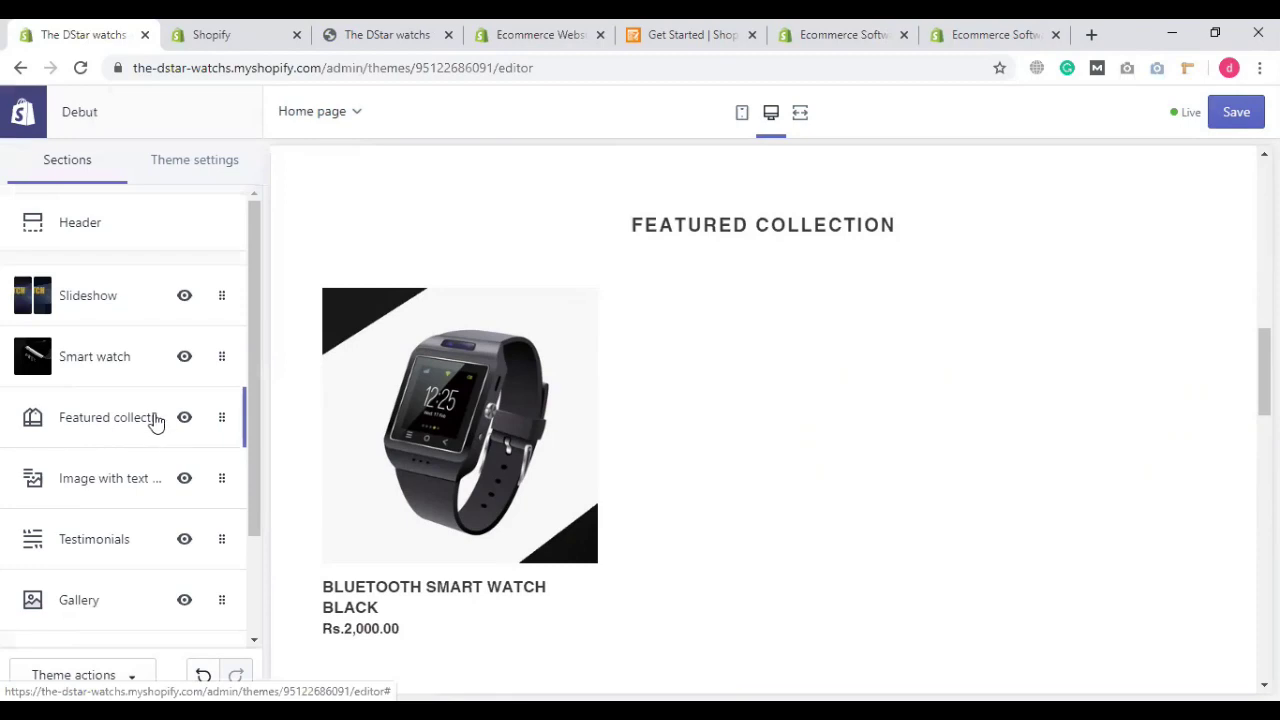
pyautogui.click(105, 430)
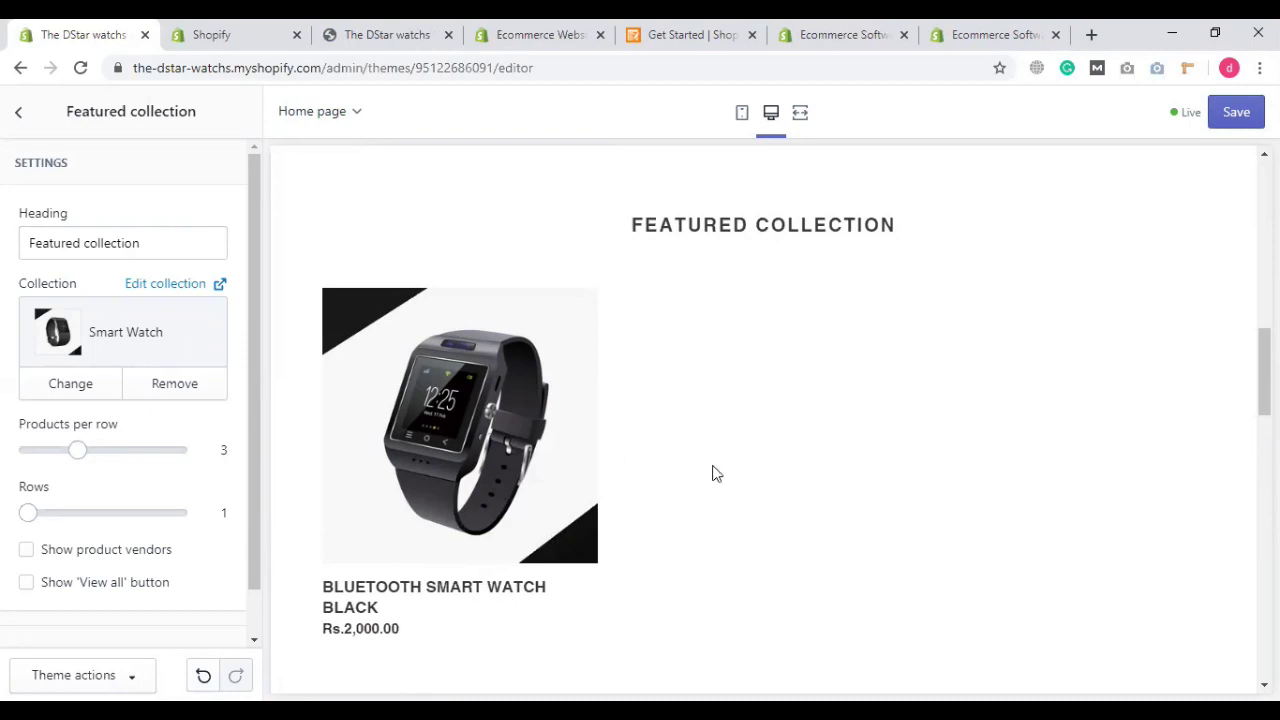
# Step: Check the Featured collection section in the home page preview and save the theme
pyautogui.scroll(-1, 716, 473)
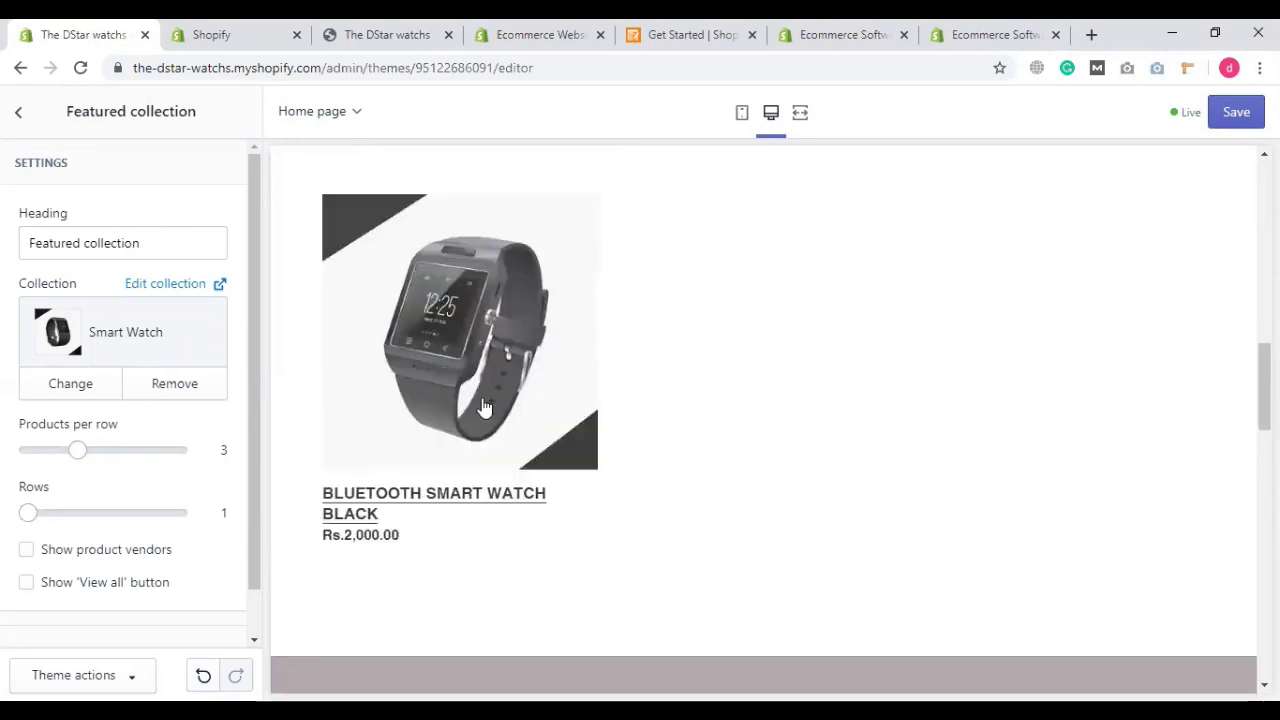
pyautogui.scroll(1, 1200, 380)
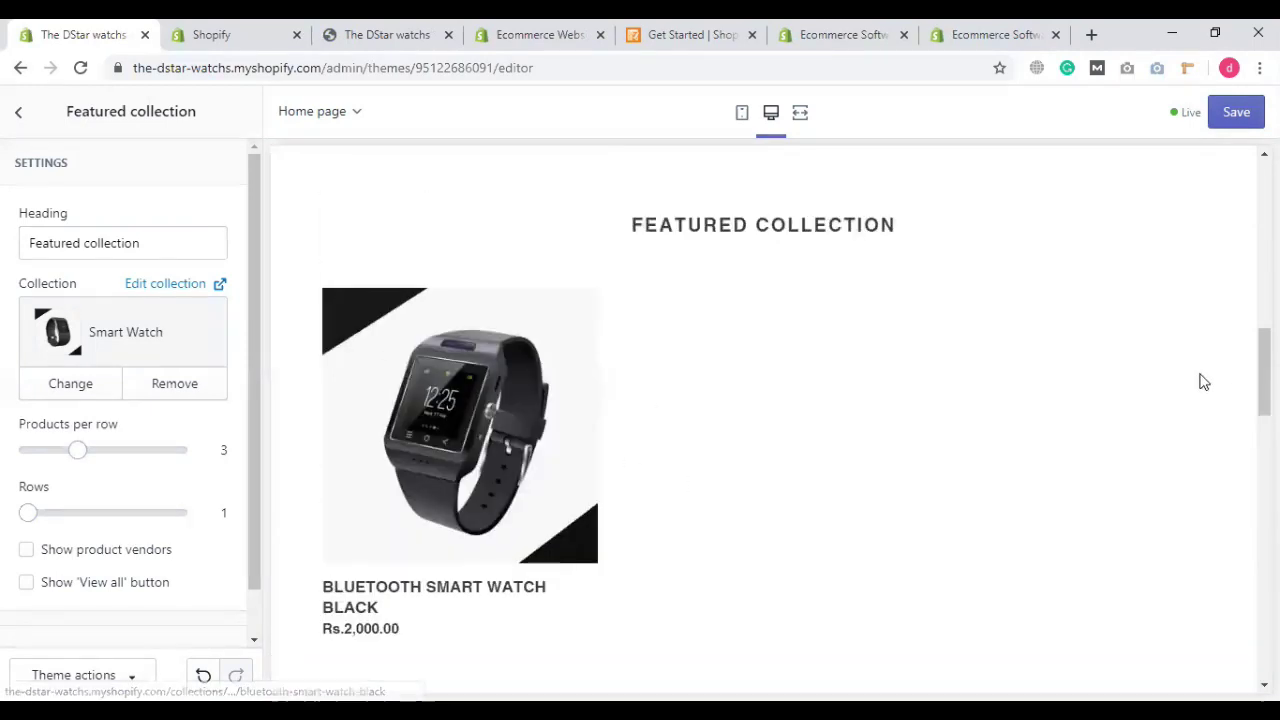
pyautogui.scroll(-2, 1140, 406)
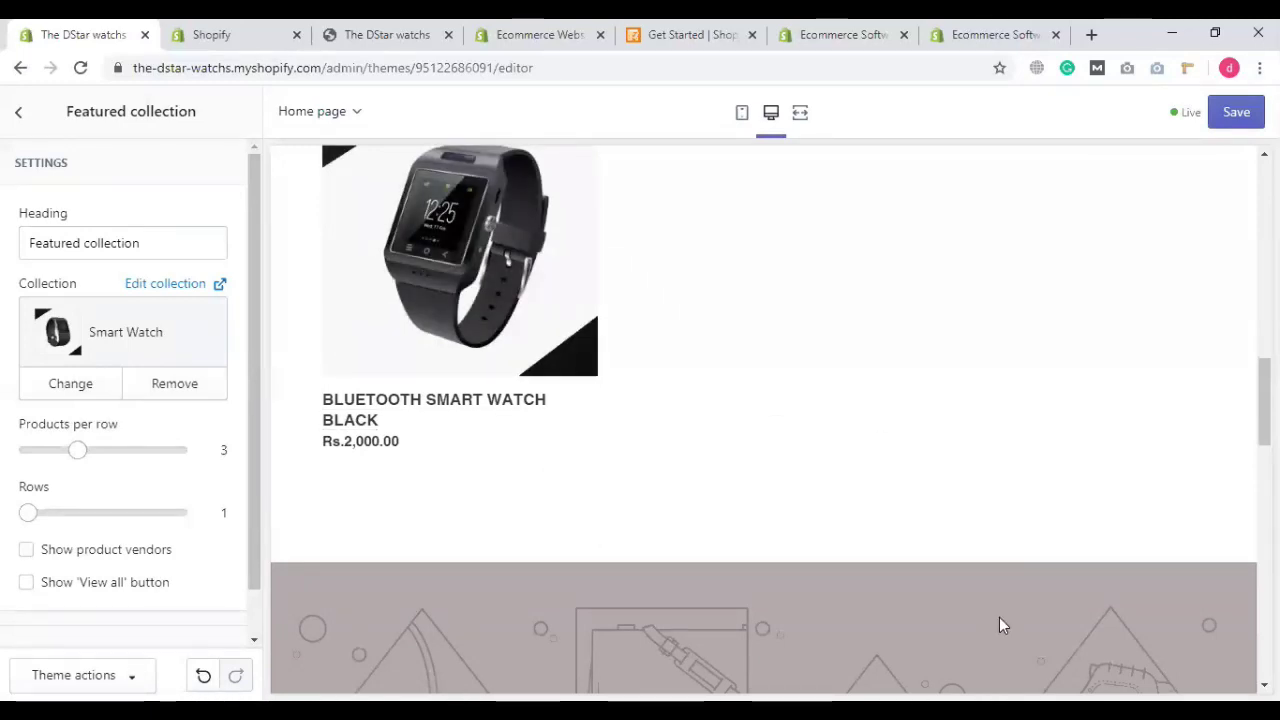
pyautogui.scroll(-1, 531, 295)
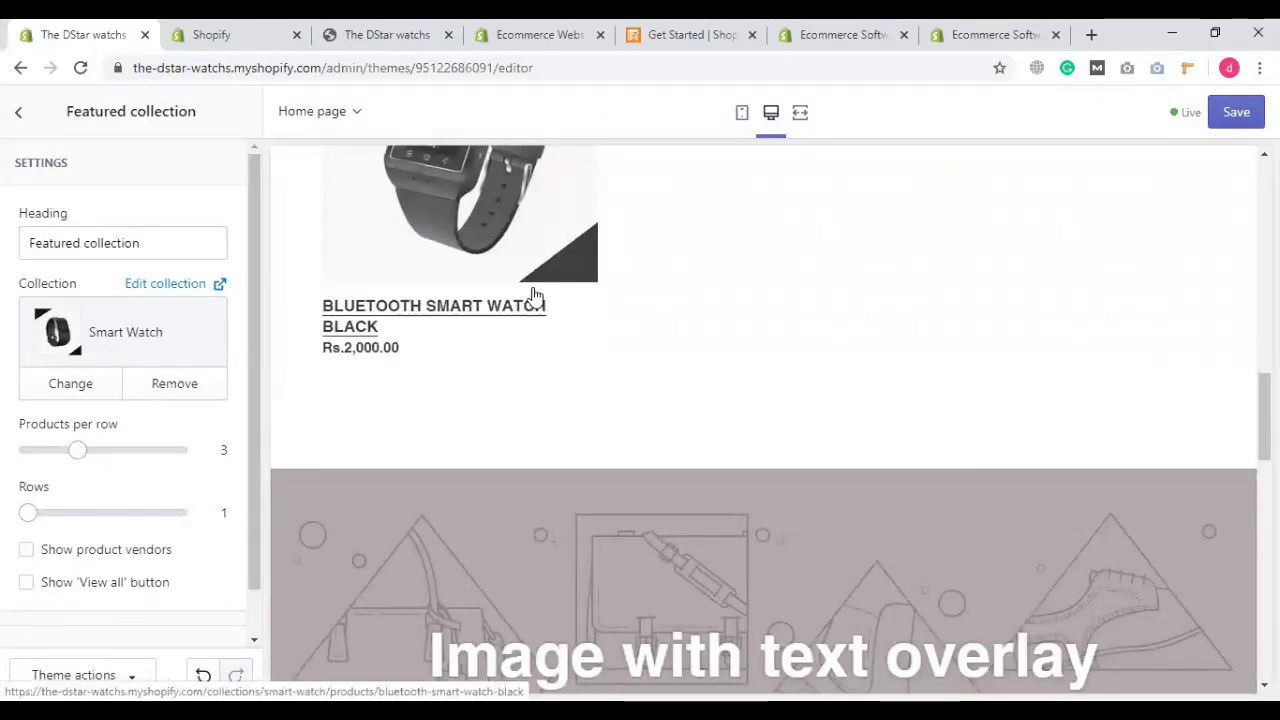
pyautogui.click(1238, 108)
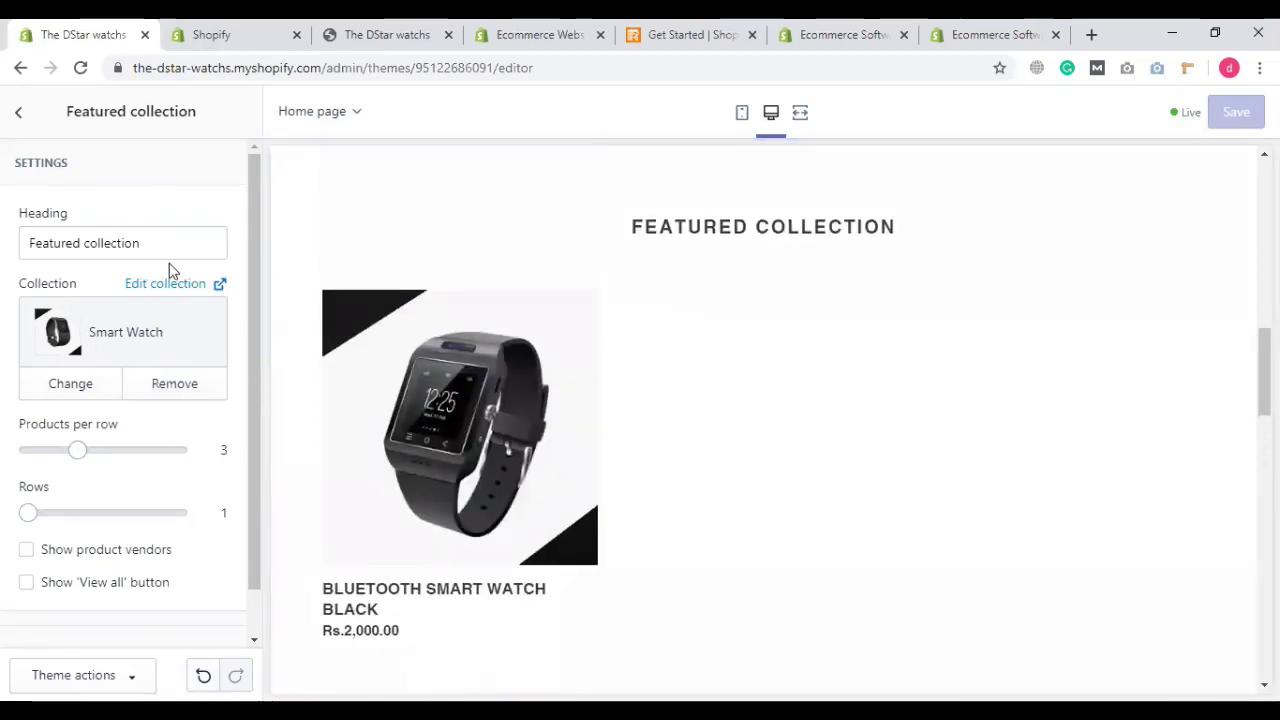
# Step: Reopen the Smart Watch collection for editing from the Featured collection settings and close its older duplicate tab
pyautogui.tripleClick(136, 243)
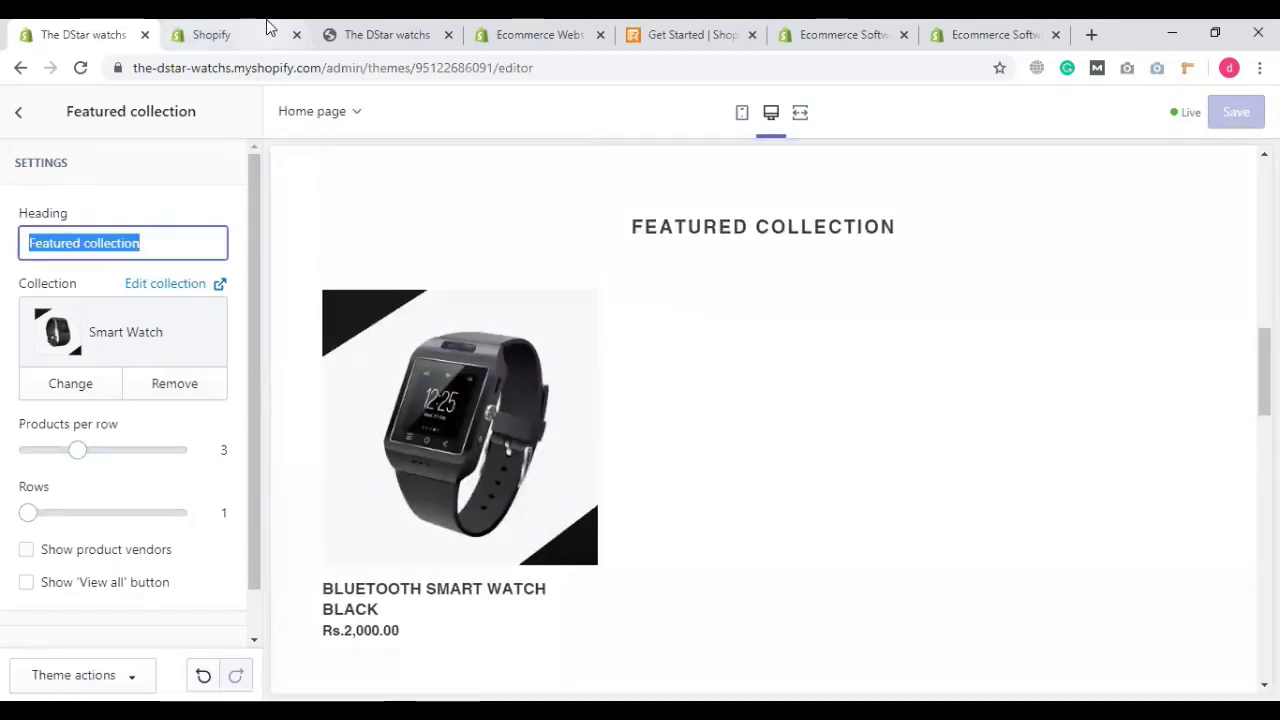
pyautogui.click(172, 28)
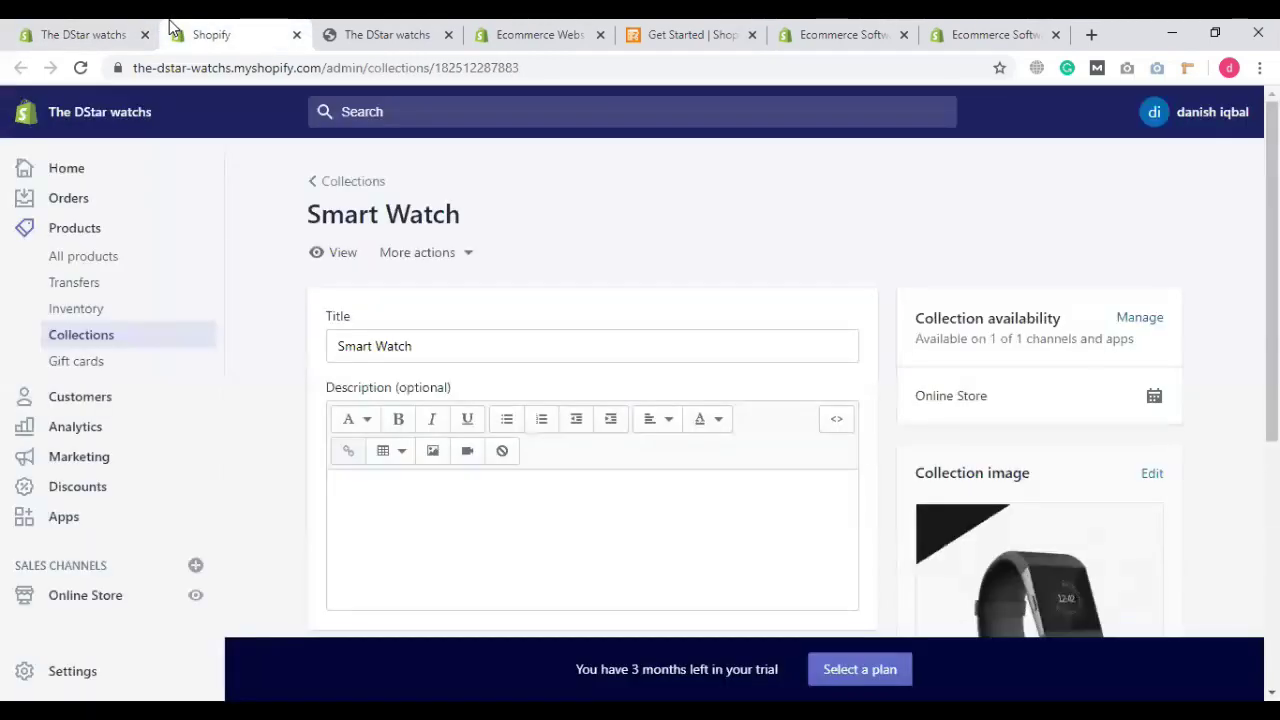
pyautogui.hotkey('ctrl', 'shift', 'Tab')
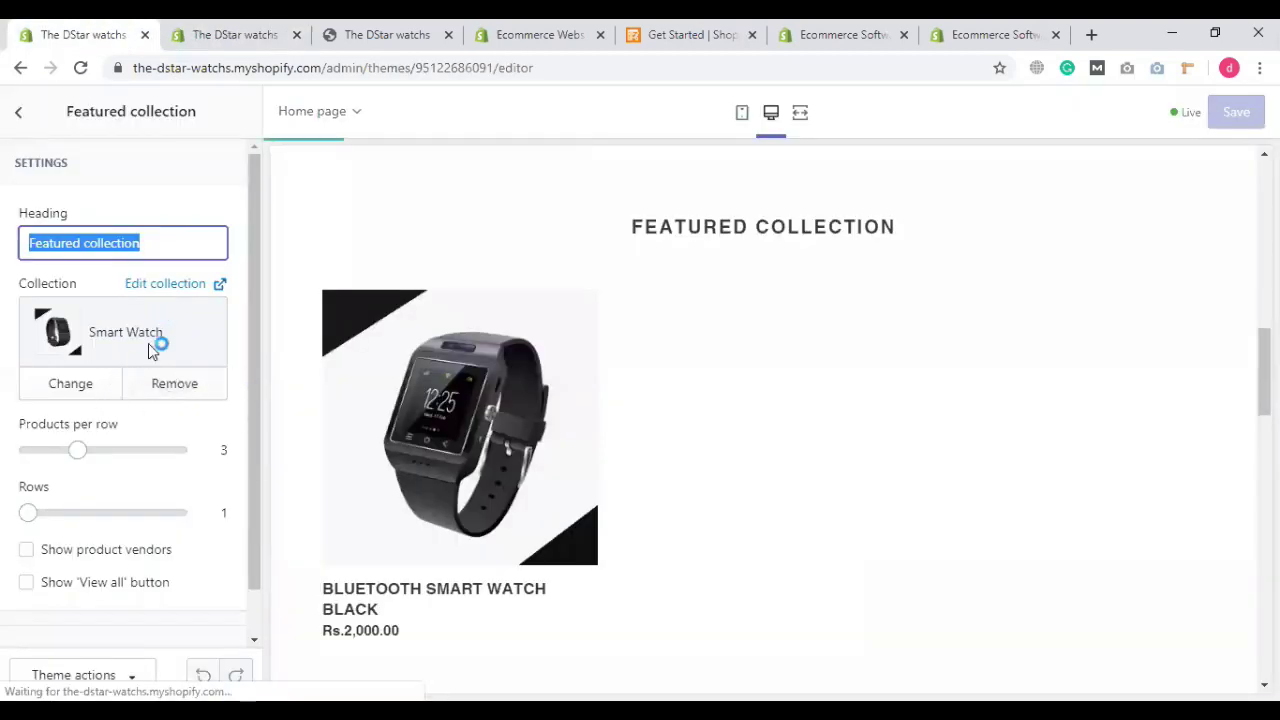
pyautogui.click(168, 284)
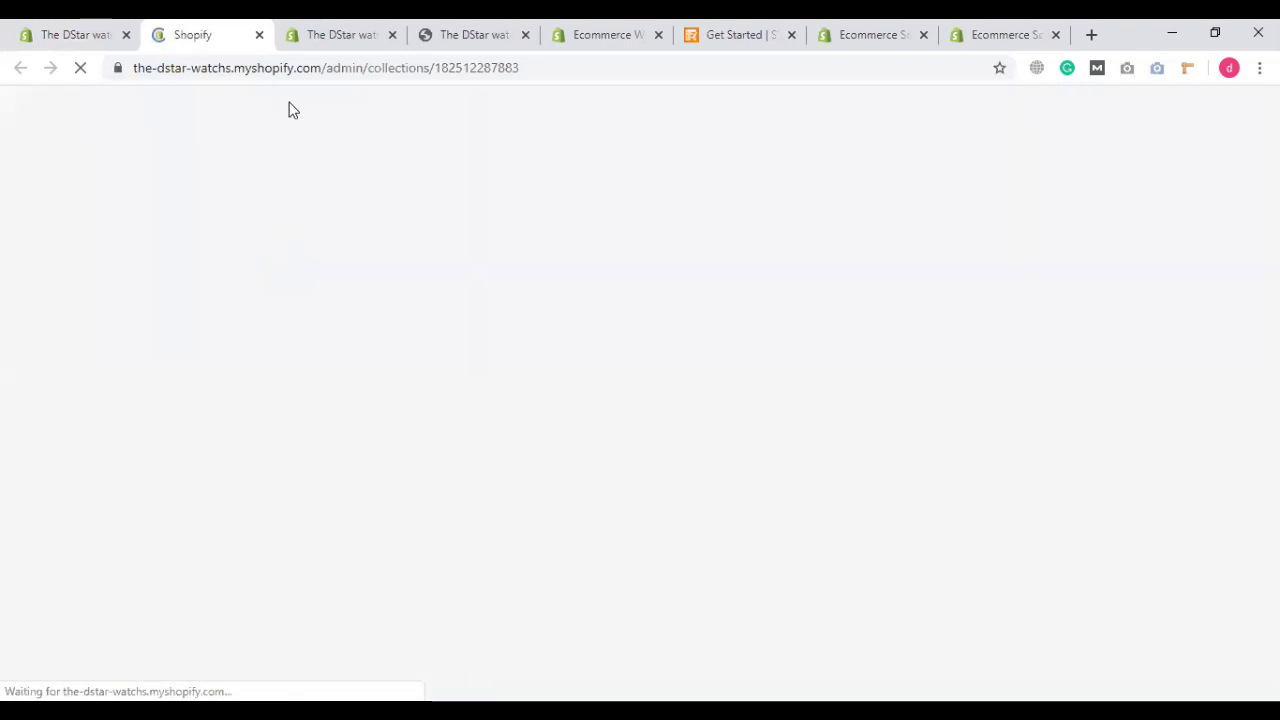
pyautogui.click(367, 45)
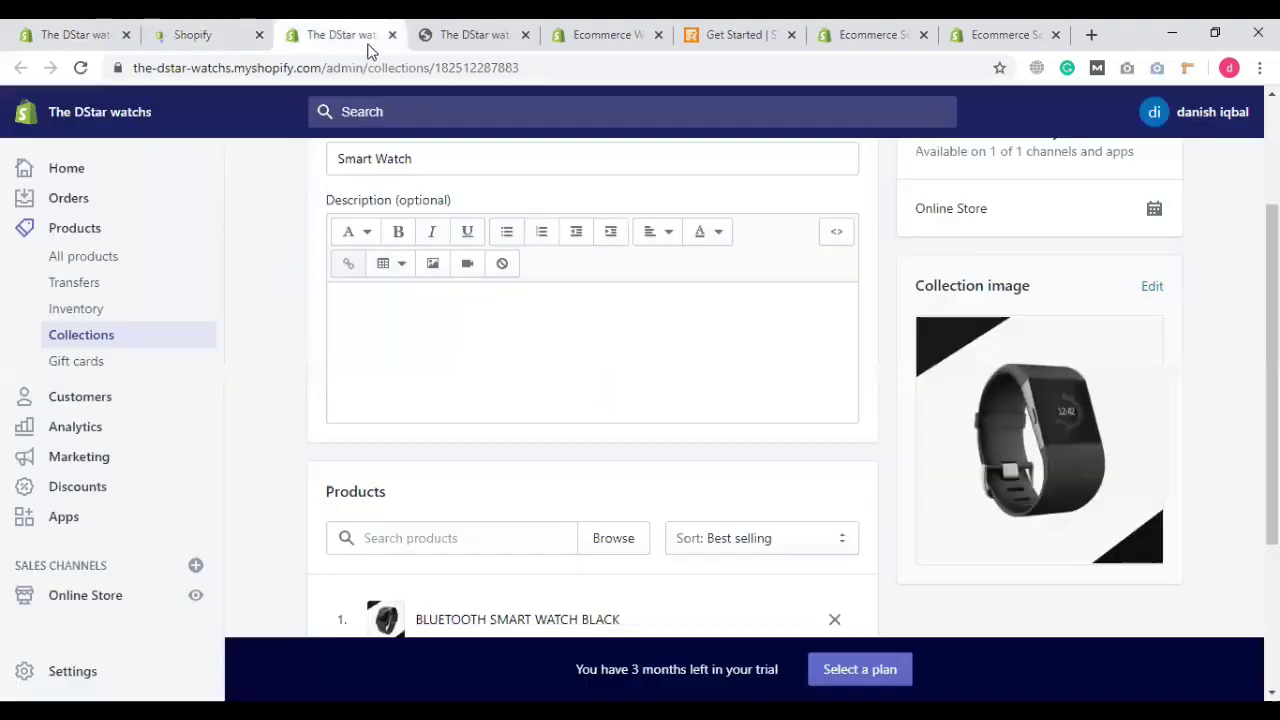
pyautogui.click(392, 35)
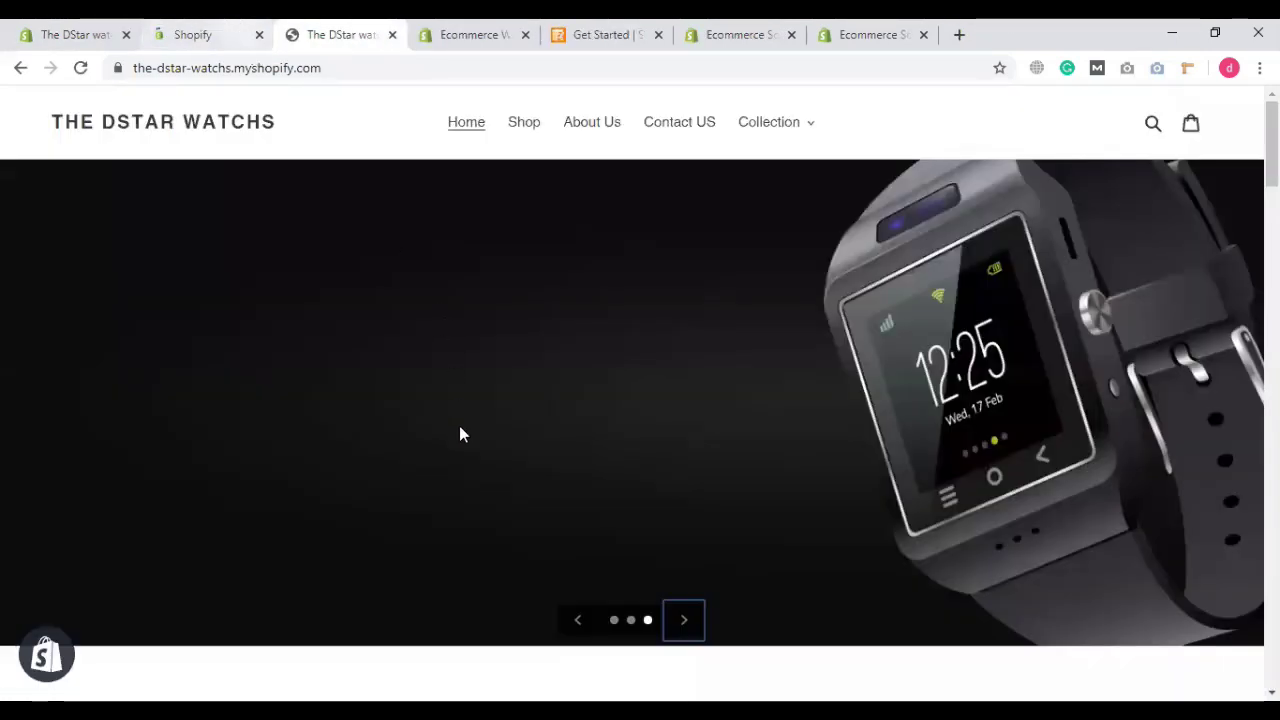
pyautogui.hotkey('ctrl', 'shift', 'Tab')
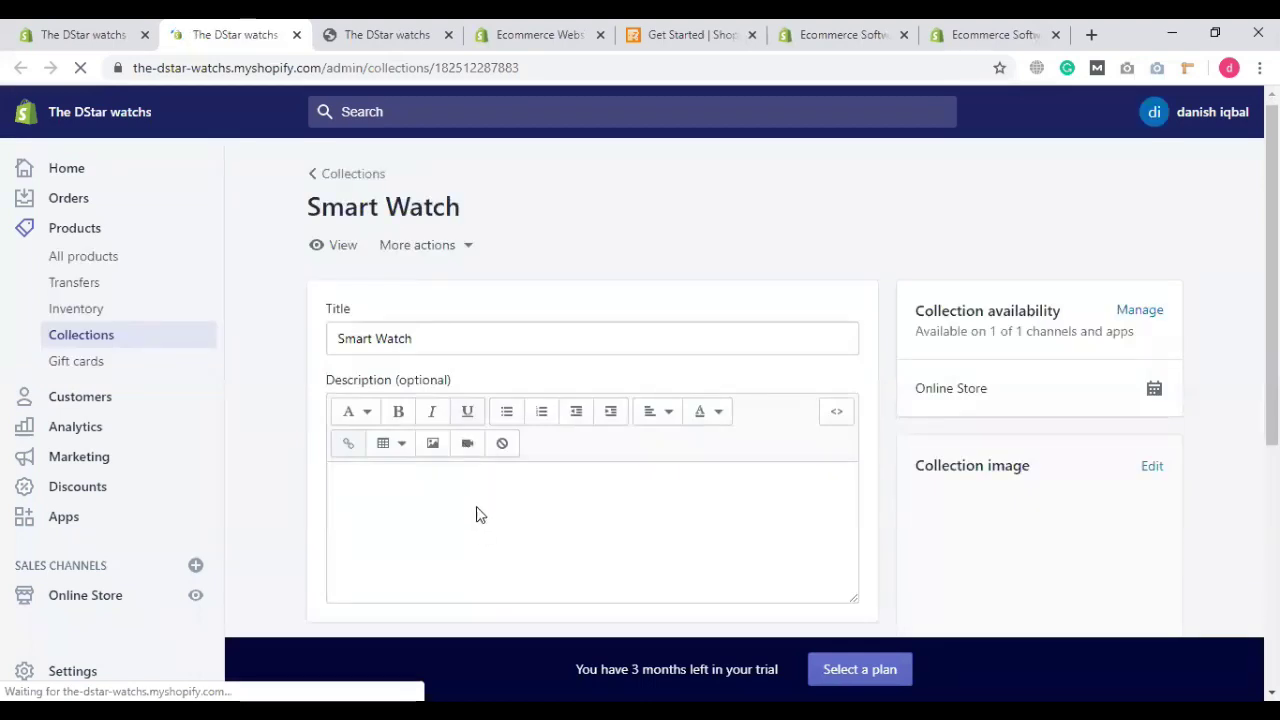
# Step: Search for "sm" in the Smart Watch collection's products and add the Smart watch product
pyautogui.scroll(-3, 425, 352)
pyautogui.click(425, 352)
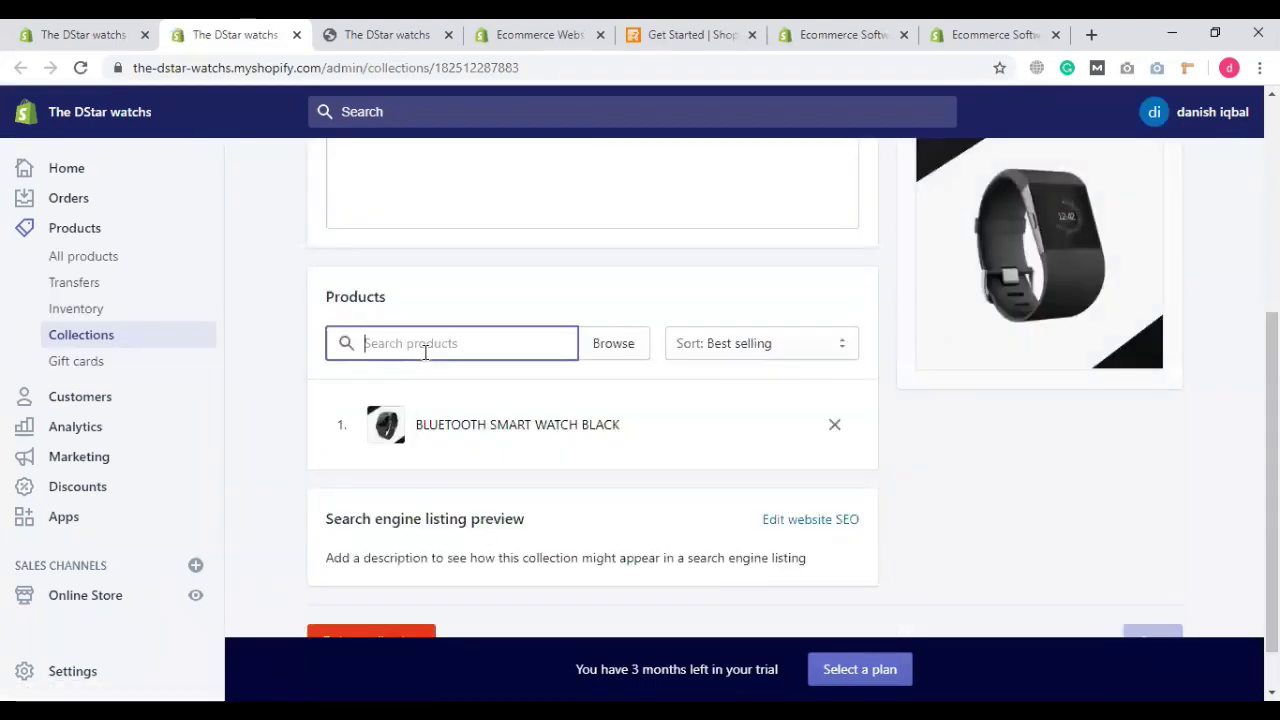
pyautogui.write('sm')
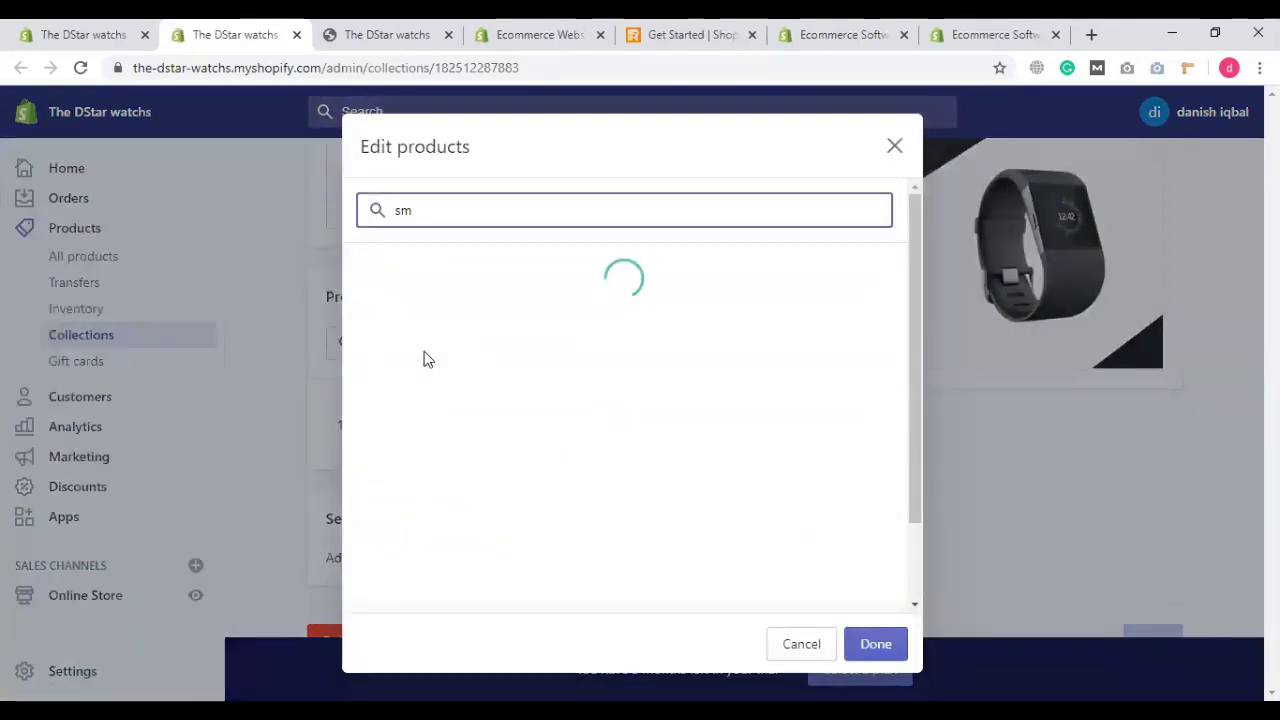
pyautogui.click(499, 364)
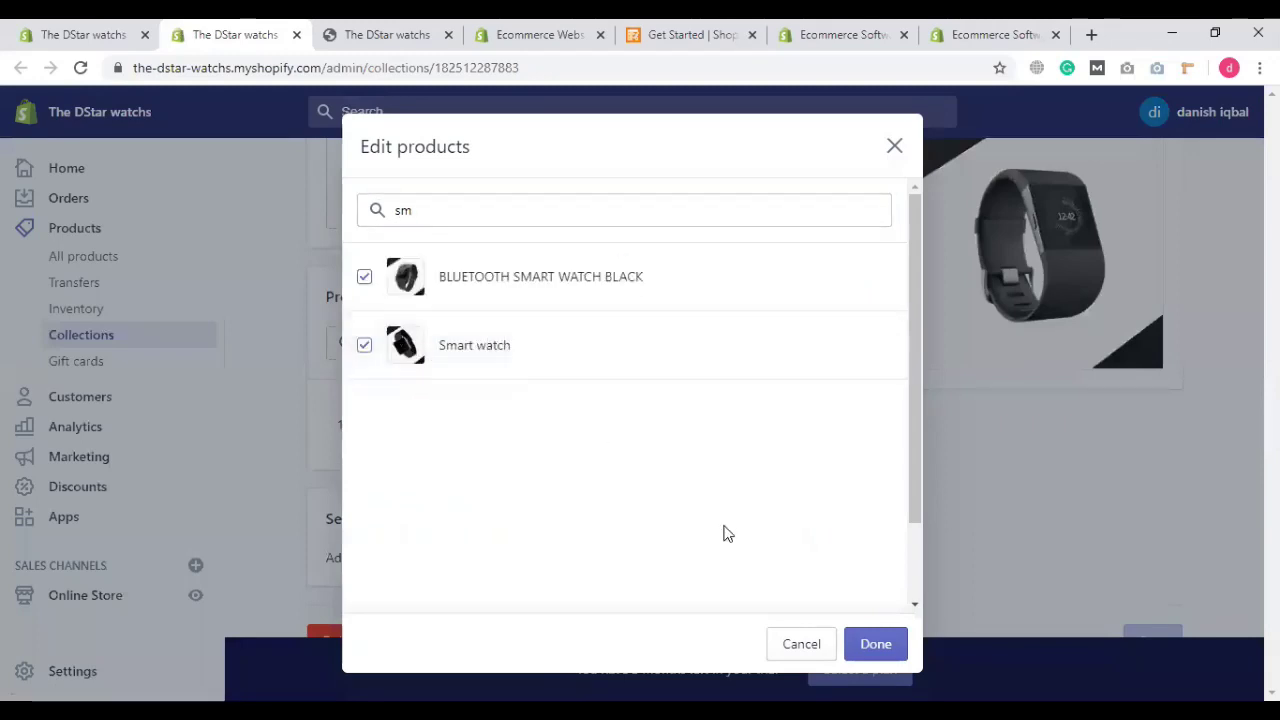
pyautogui.click(870, 644)
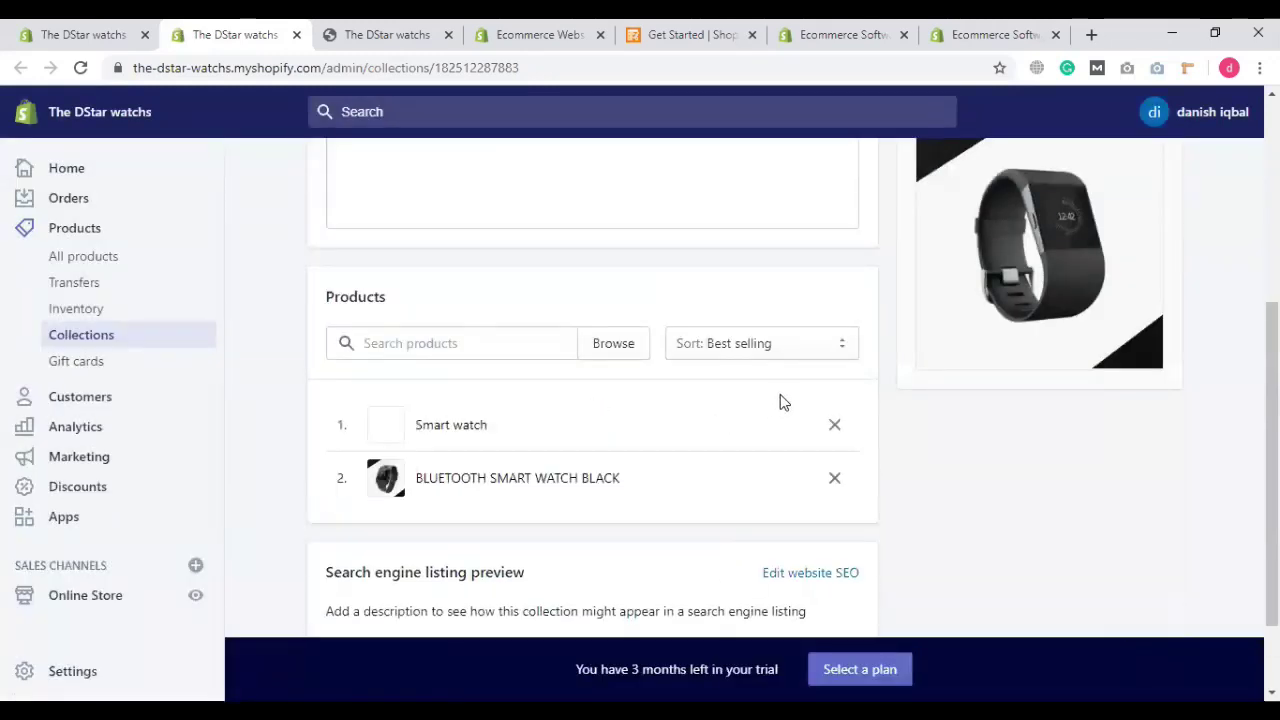
pyautogui.scroll(1, 780, 394)
pyautogui.scroll(-2, 857, 508)
pyautogui.scroll(2, 893, 520)
pyautogui.scroll(-1, 891, 517)
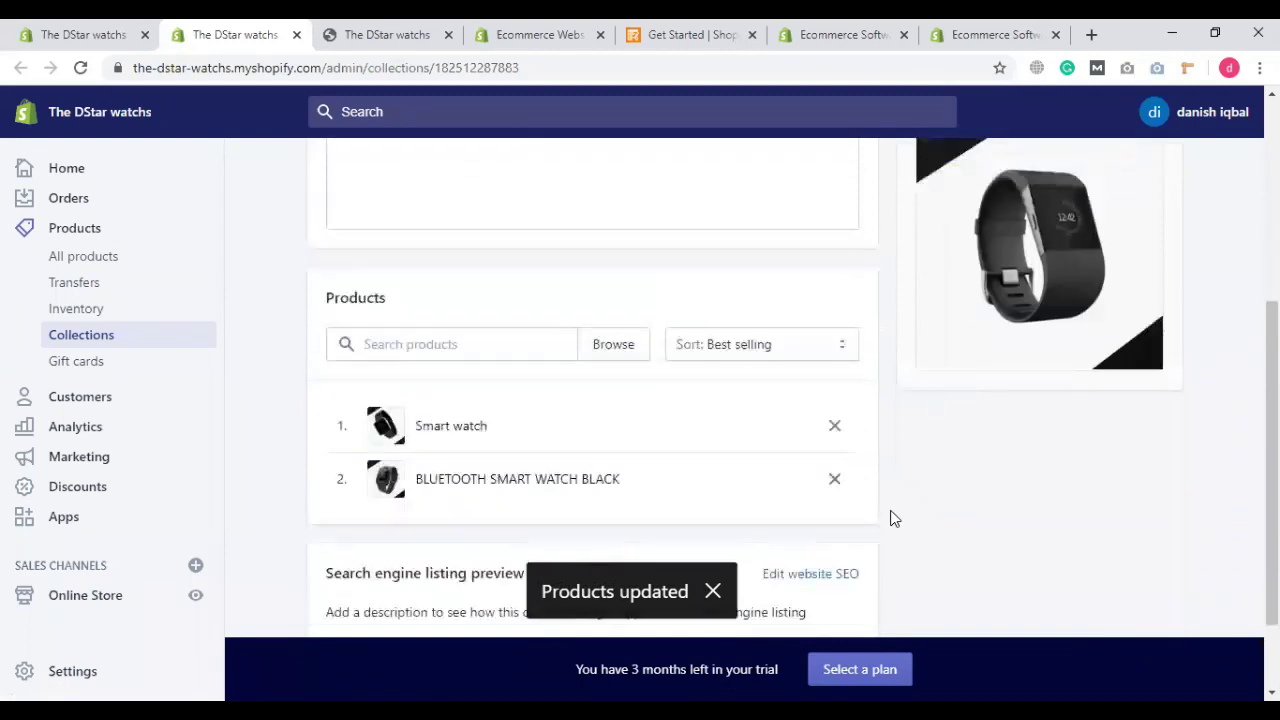
pyautogui.scroll(4, 891, 517)
# Step: Start a new product in the store's product list and title it "Digital watch"
pyautogui.click(98, 256)
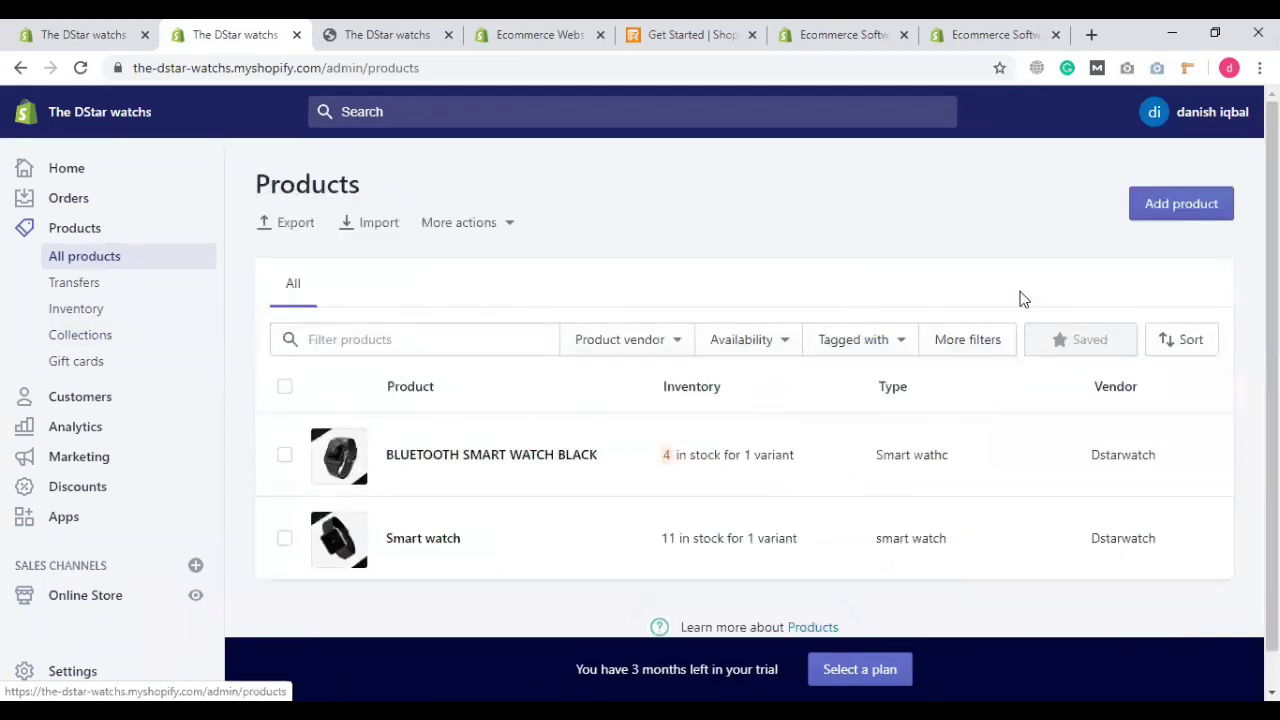
pyautogui.click(1178, 206)
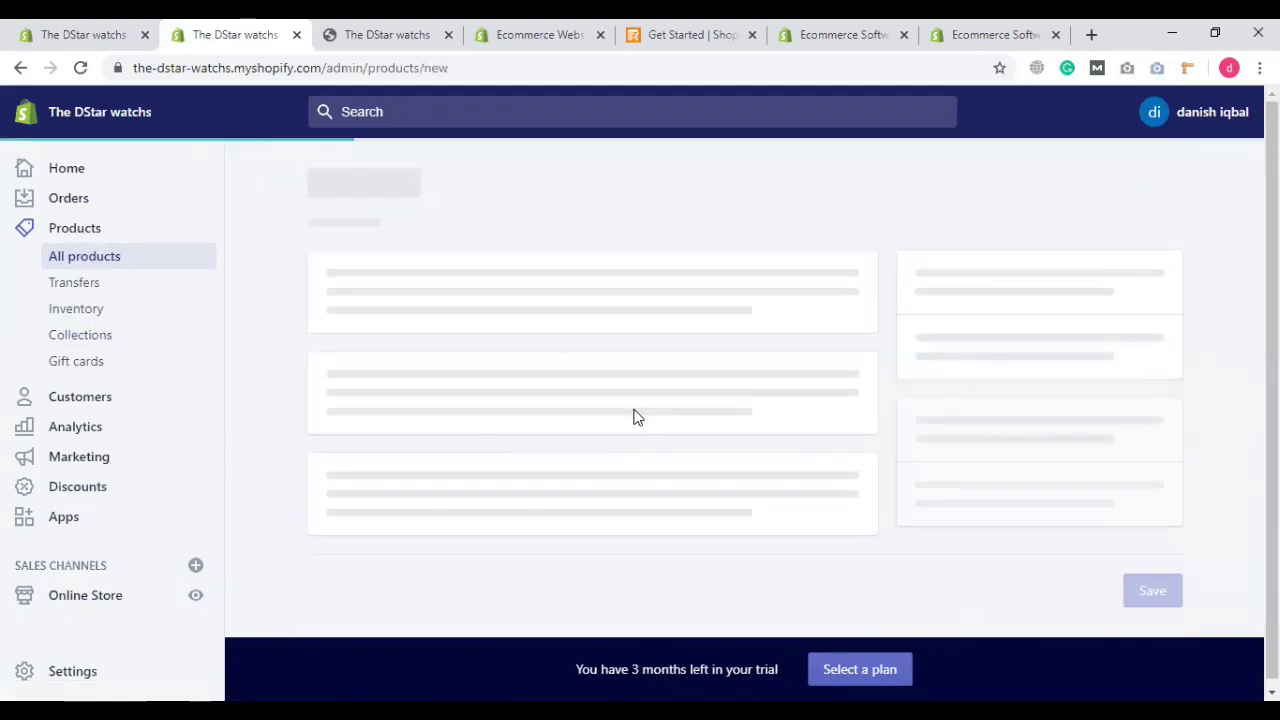
pyautogui.click(395, 302)
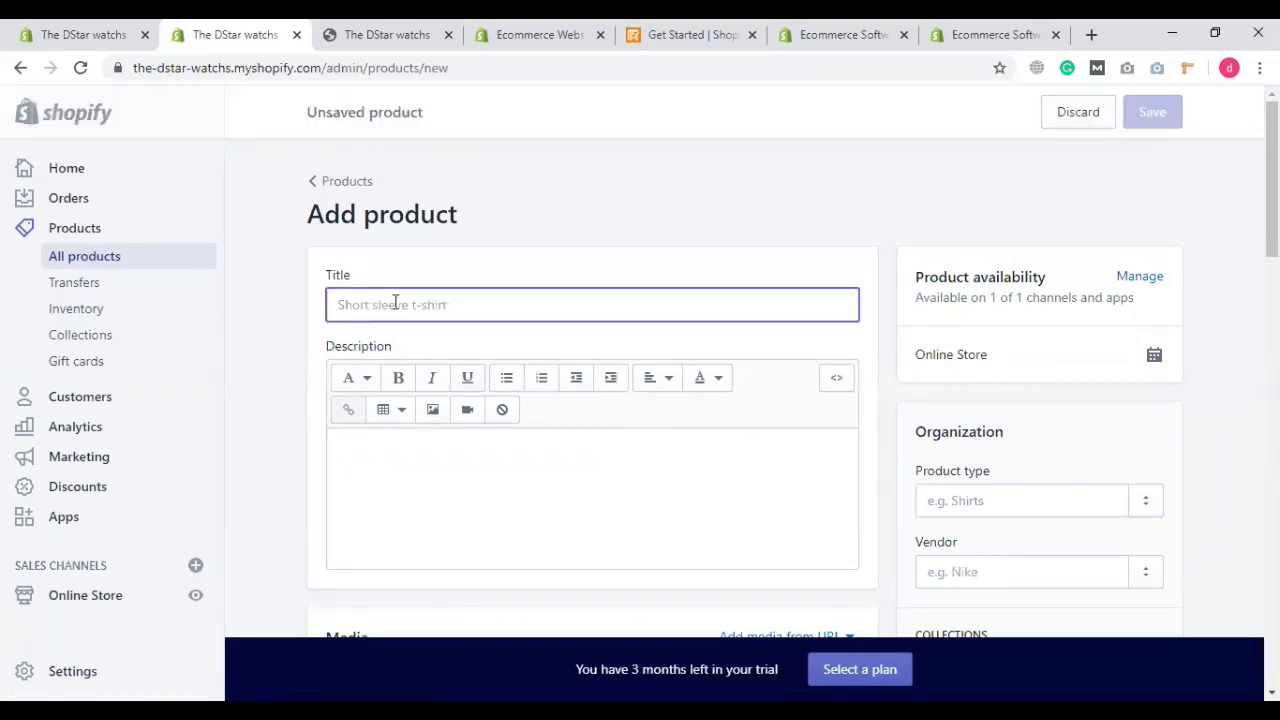
pyautogui.write('Digital watch')
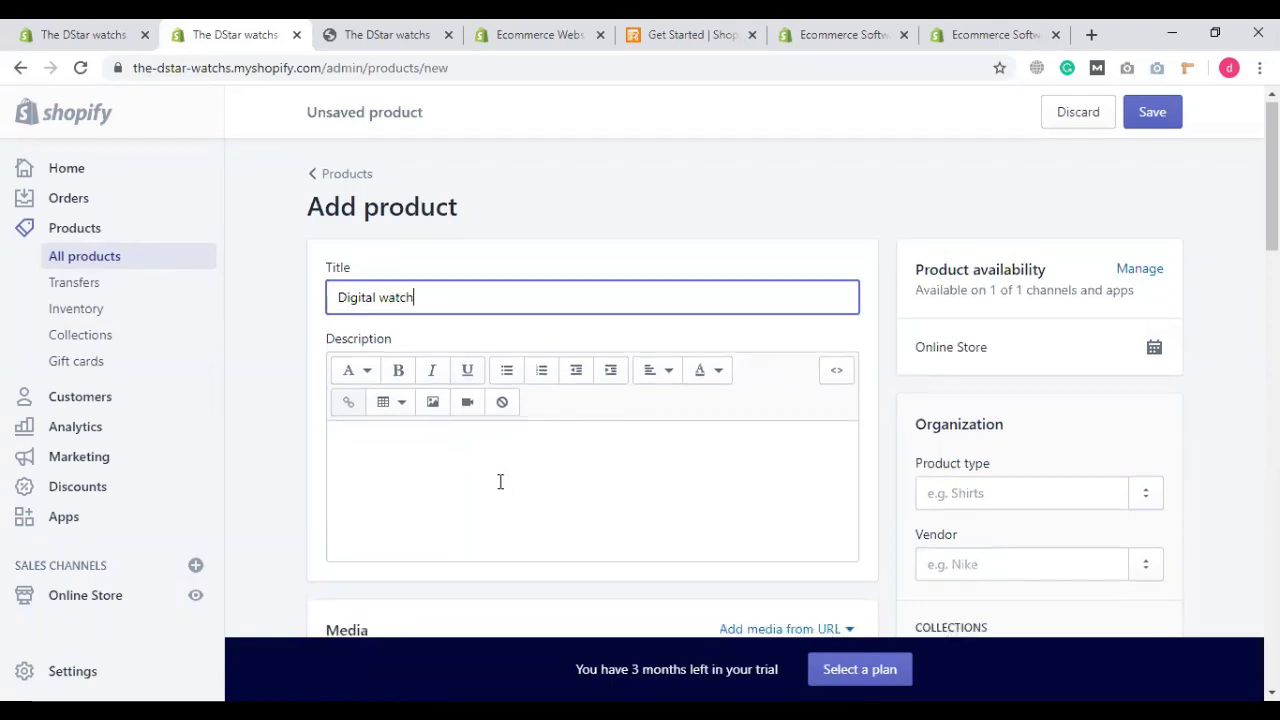
# Step: Add the image 3.jpg from the watchs folder to the new product's media
pyautogui.scroll(-3, 498, 482)
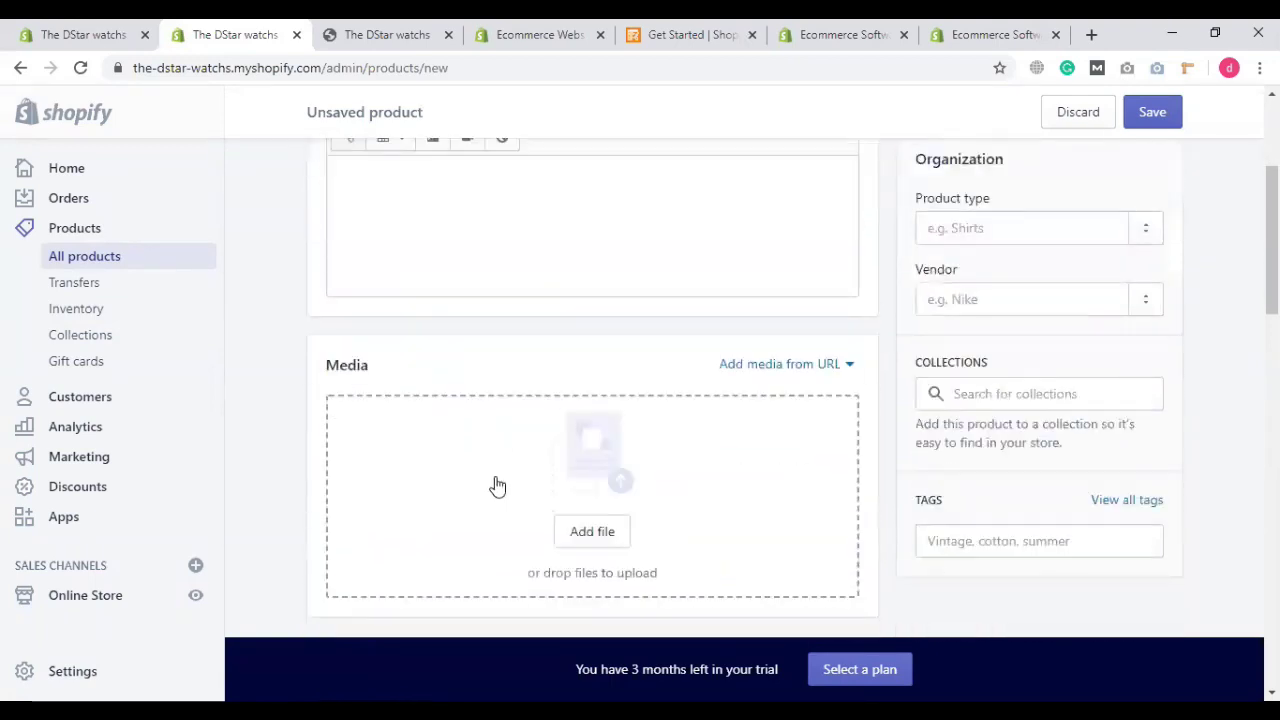
pyautogui.click(592, 523)
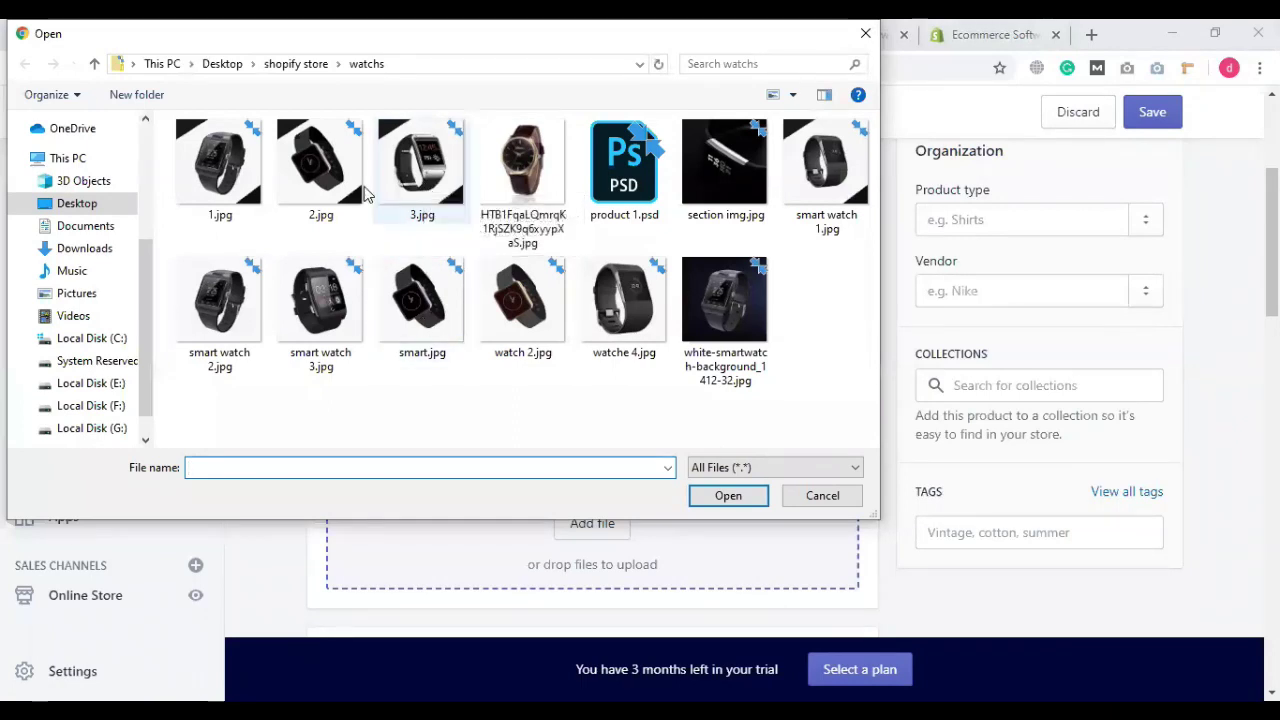
pyautogui.click(446, 192)
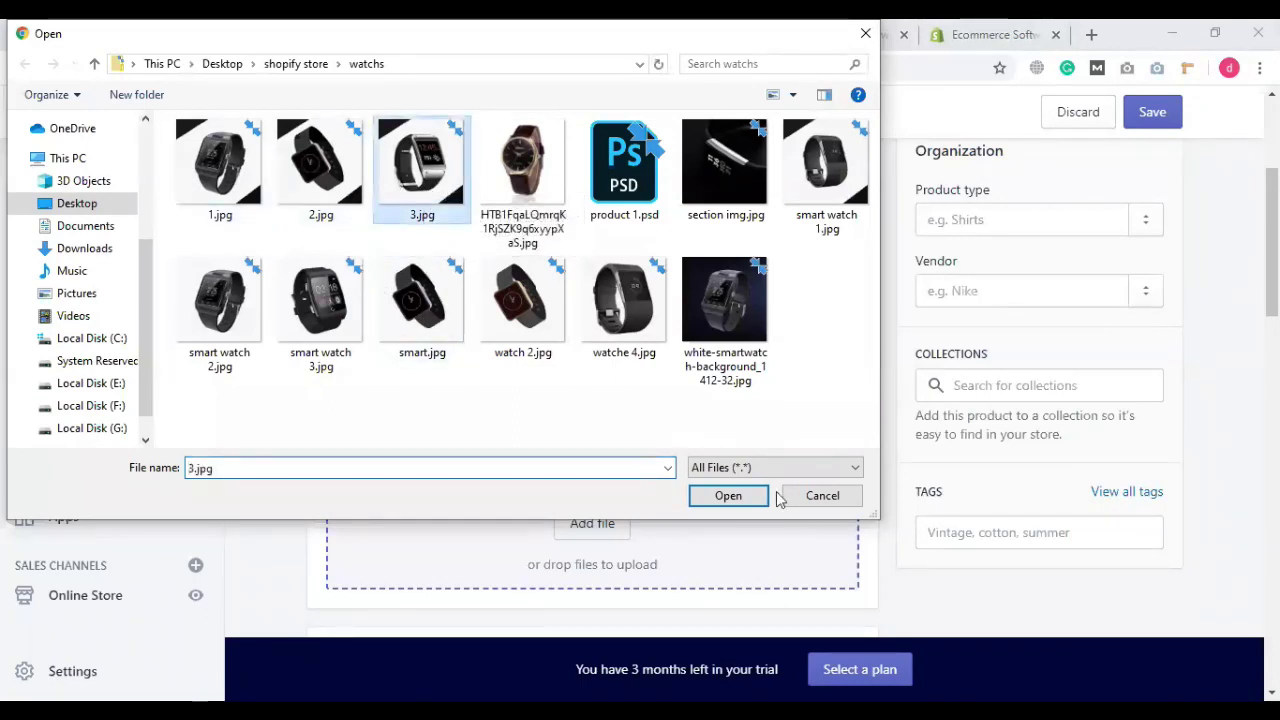
pyautogui.click(727, 496)
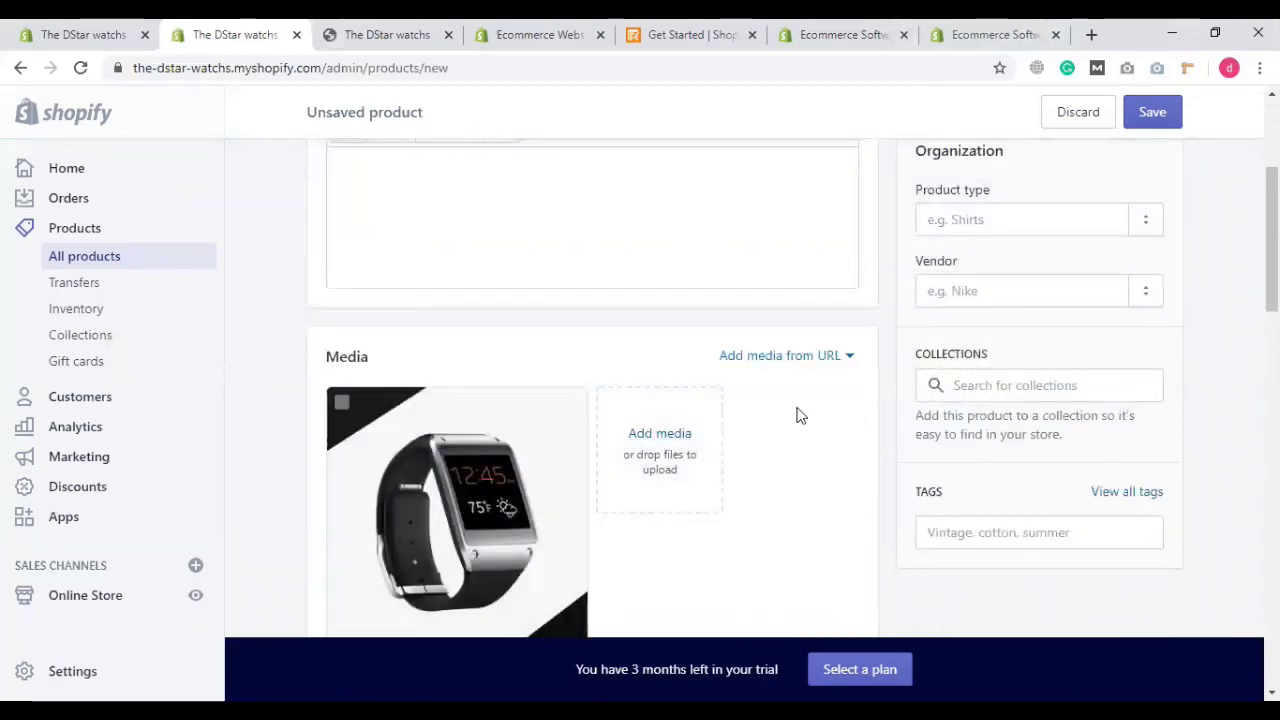
# Step: Look over the title, description, media and organization details of the new Digital watch product
pyautogui.scroll(2, 254, 406)
pyautogui.scroll(-1, 438, 369)
pyautogui.scroll(2, 1037, 337)
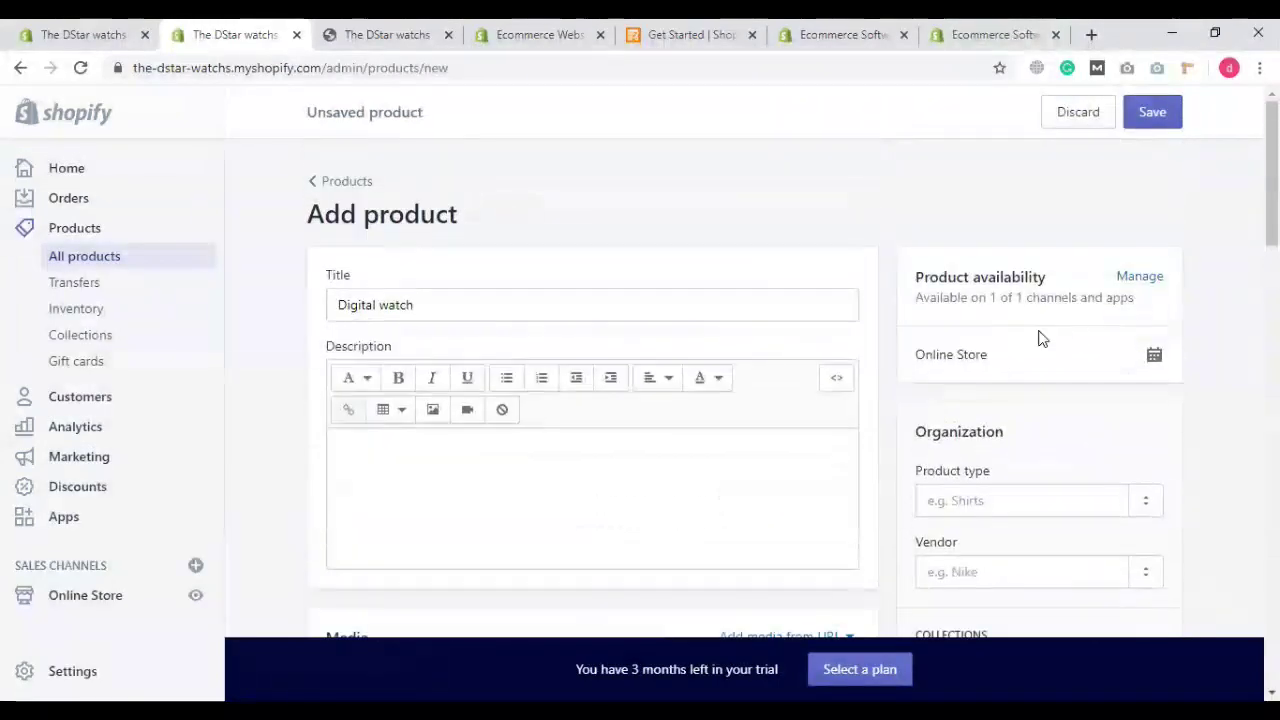
pyautogui.scroll(-2, 637, 417)
pyautogui.scroll(1, 400, 434)
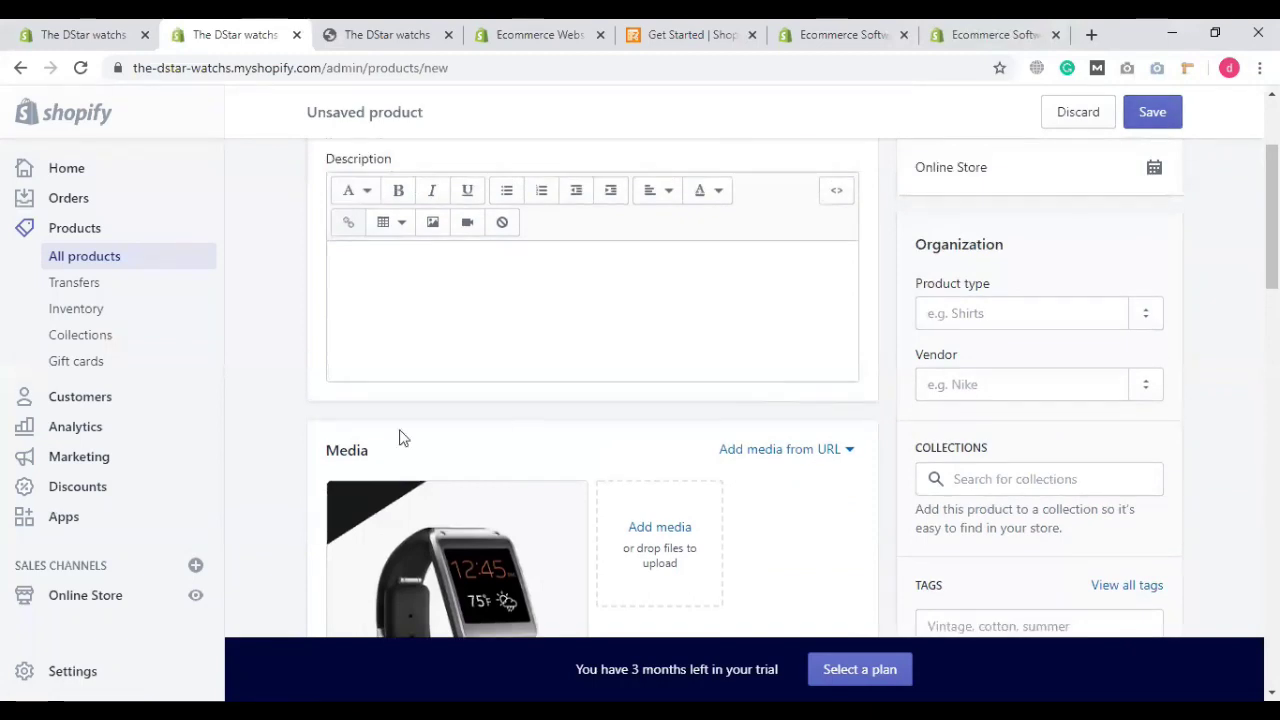
pyautogui.scroll(-2, 400, 434)
pyautogui.scroll(1, 1103, 157)
pyautogui.scroll(2, 891, 414)
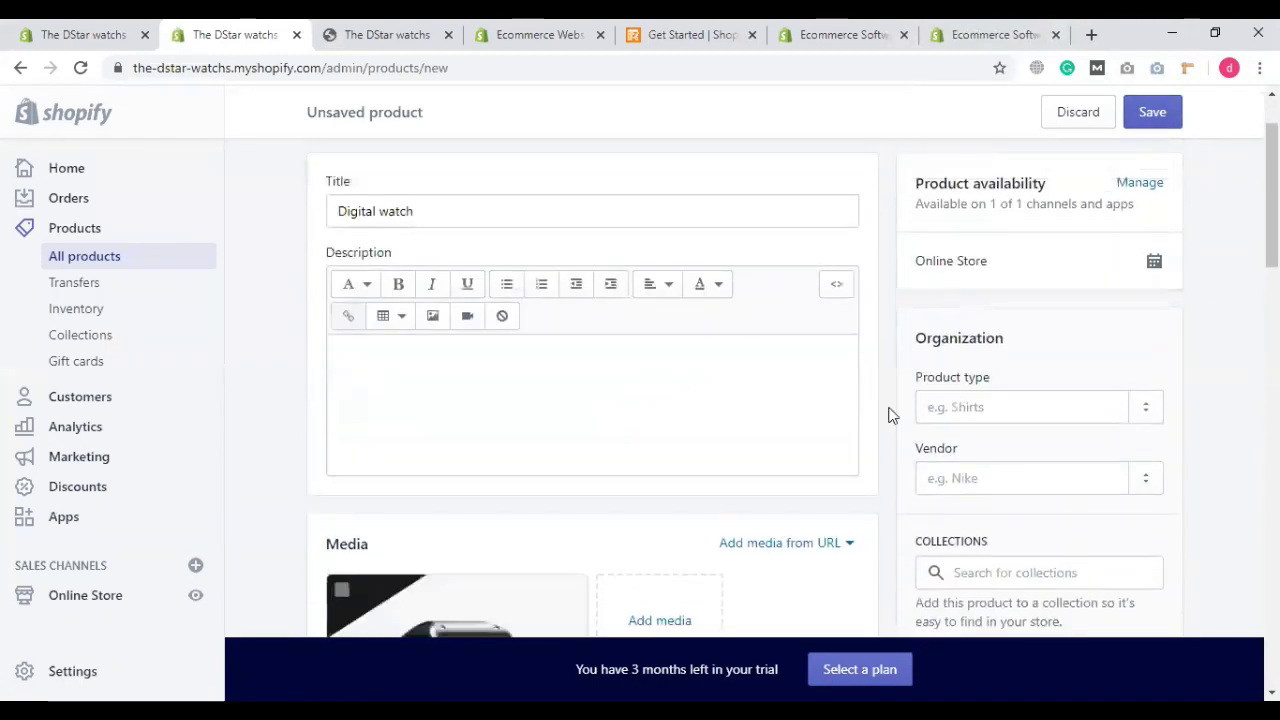
# Step: Set the Digital watch product's price to Rs 3,000
pyautogui.scroll(-6, 554, 497)
pyautogui.click(393, 319)
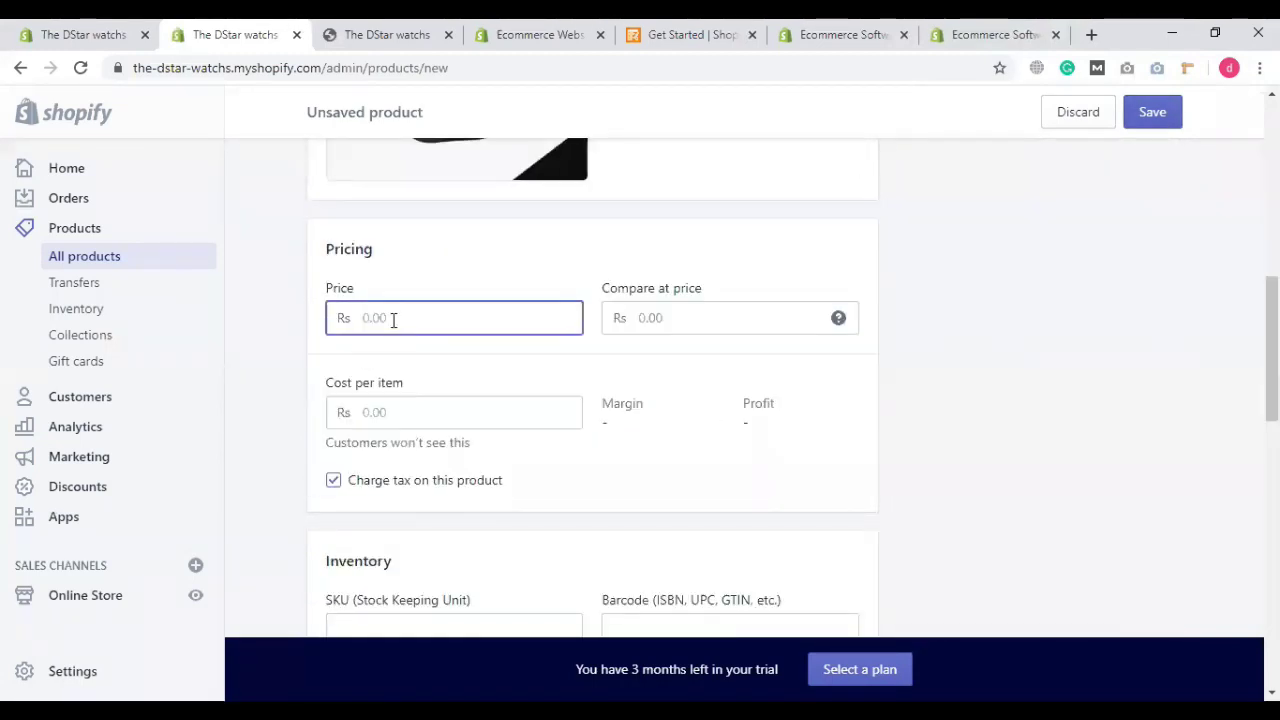
pyautogui.write('3000')
pyautogui.press('Tab')
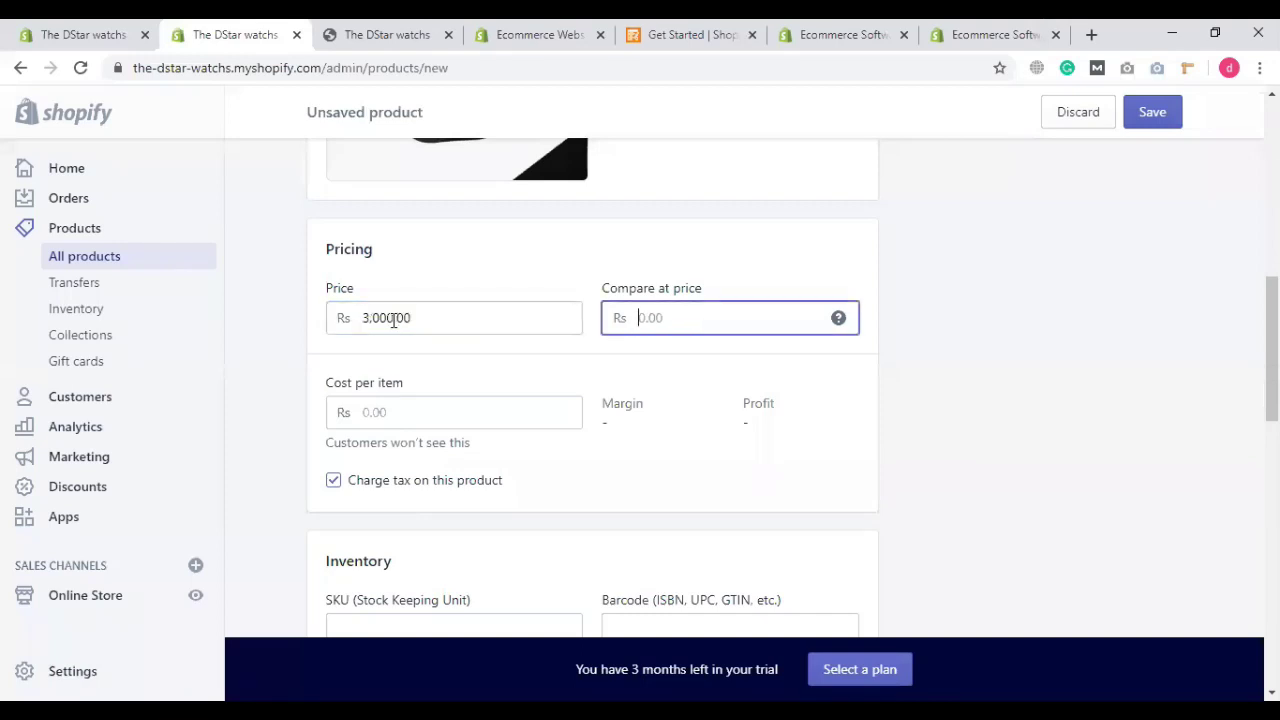
# Step: Set the product's compare-at price to Rs 30,000 and its cost per item to Rs 4000
pyautogui.write('30,000')
pyautogui.press('Tab')
pyautogui.click(418, 409)
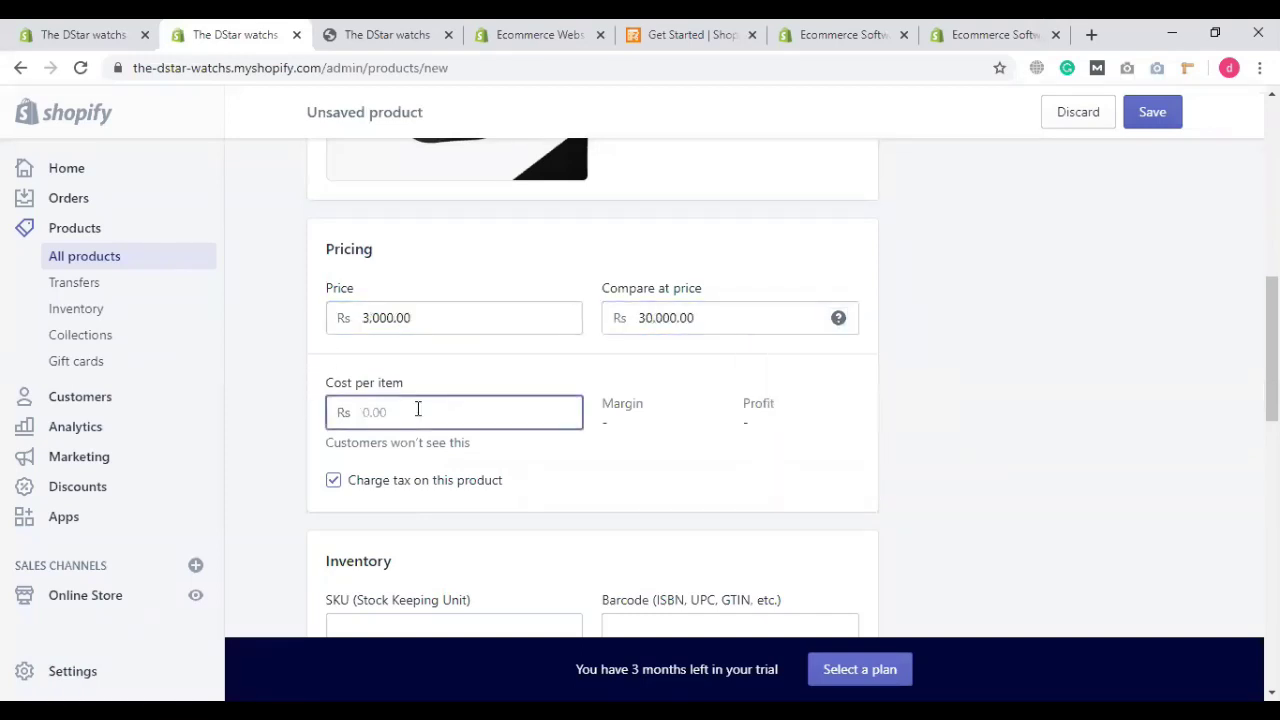
pyautogui.write('3000')
pyautogui.press('BackSpace')
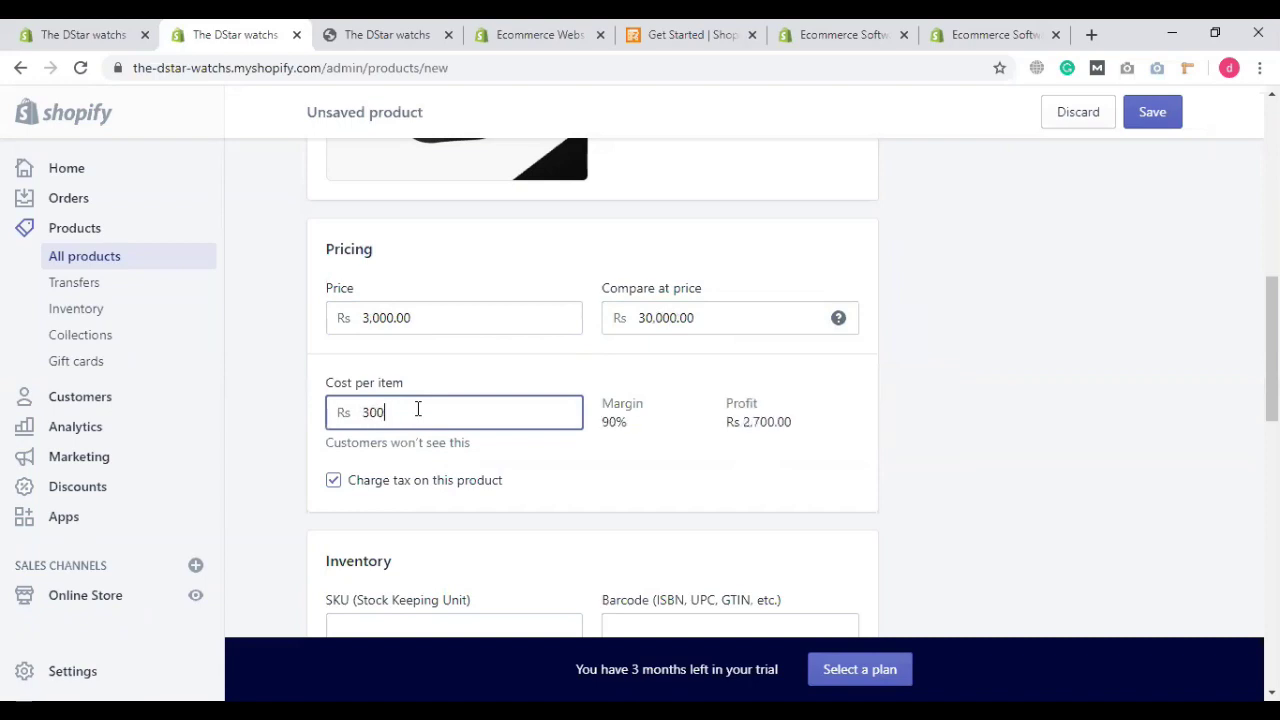
pyautogui.press('BackSpace')
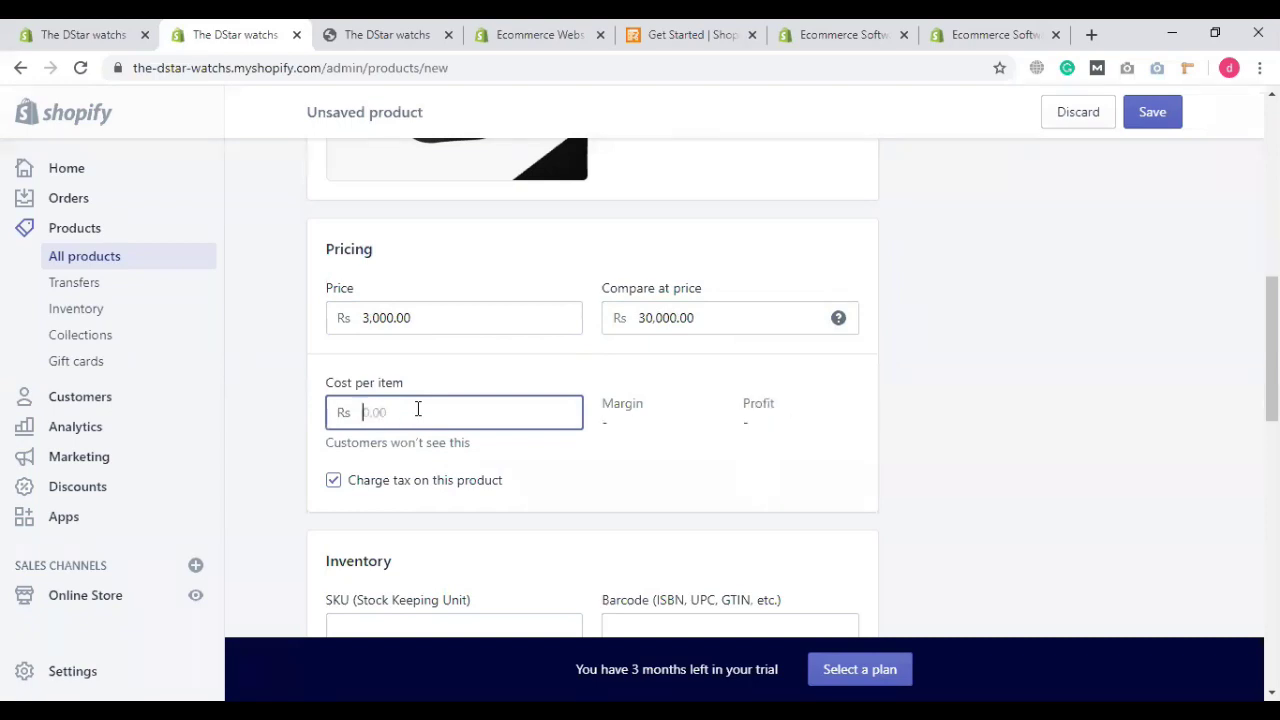
pyautogui.write('4000')
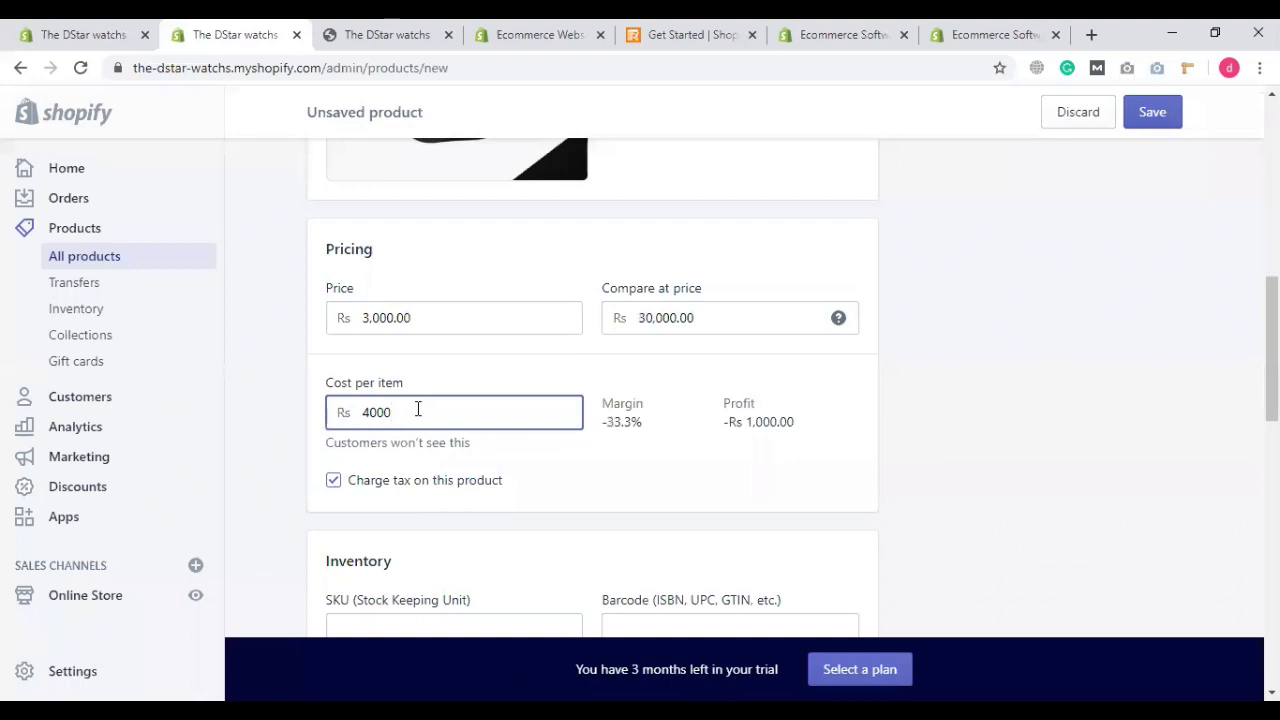
pyautogui.click(703, 452)
# Step: Turn off quantity tracking in the product's inventory settings
pyautogui.scroll(-9, 571, 406)
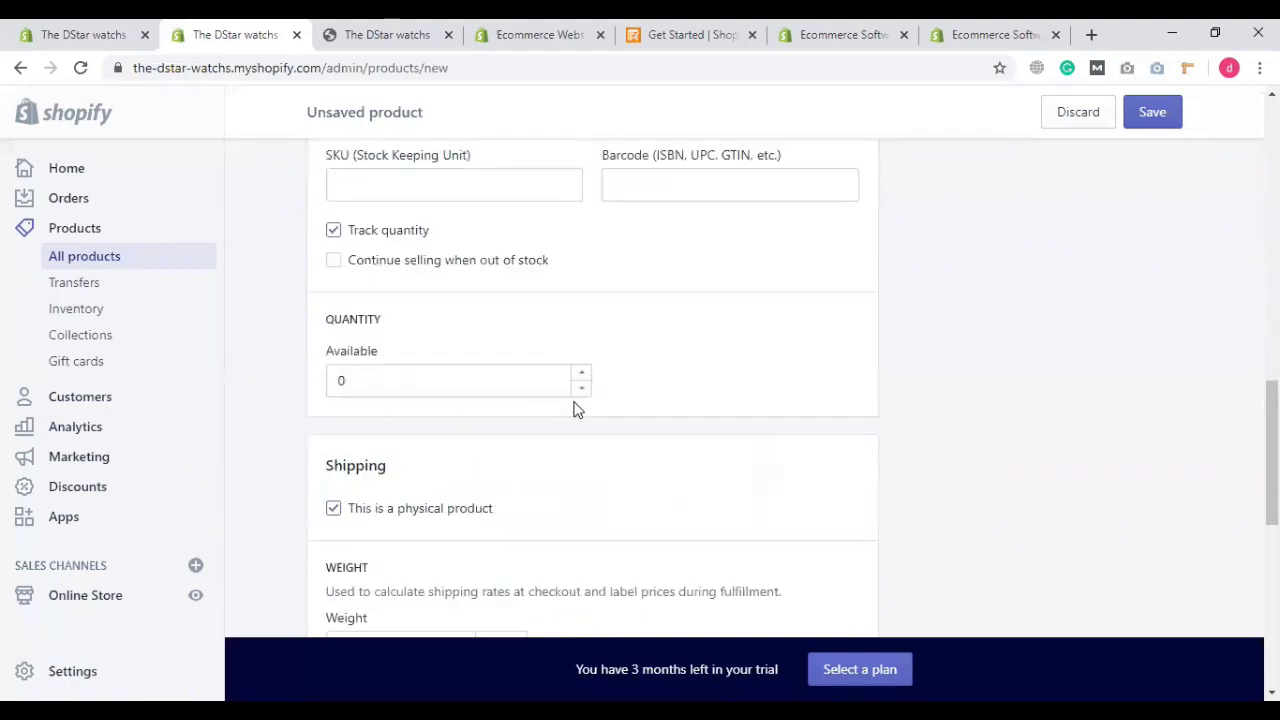
pyautogui.scroll(7, 409, 509)
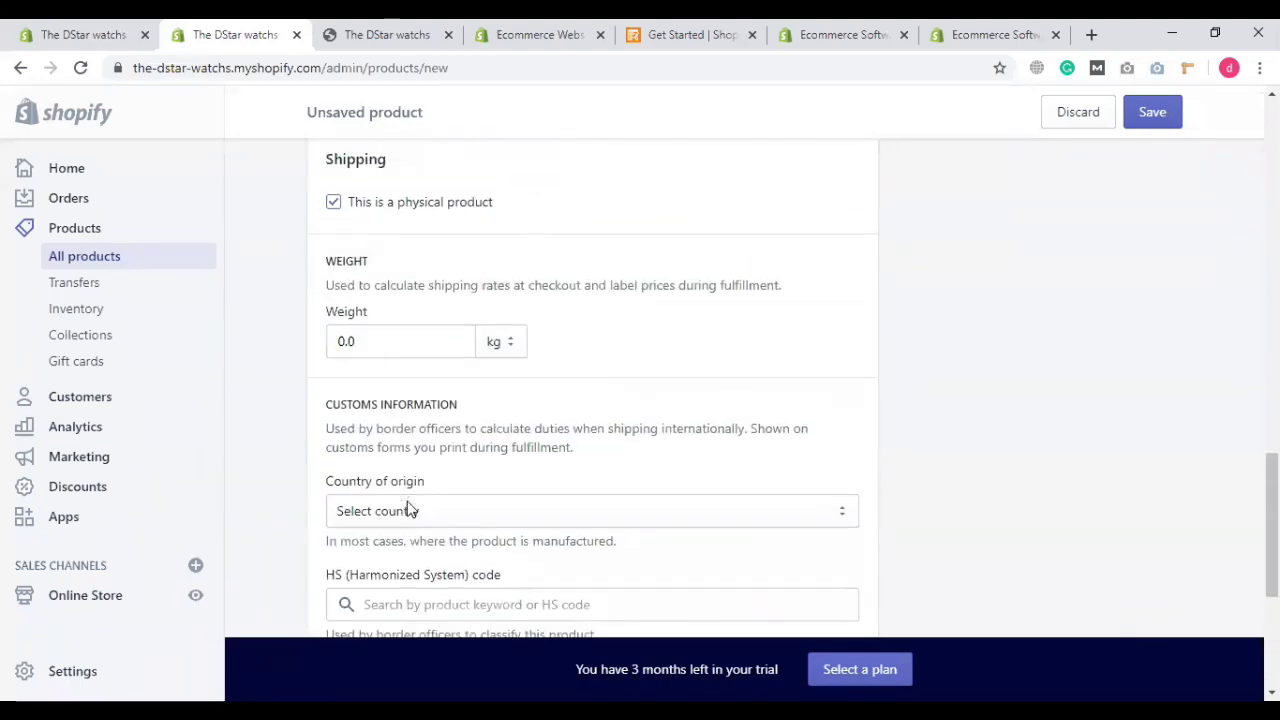
pyautogui.click(360, 402)
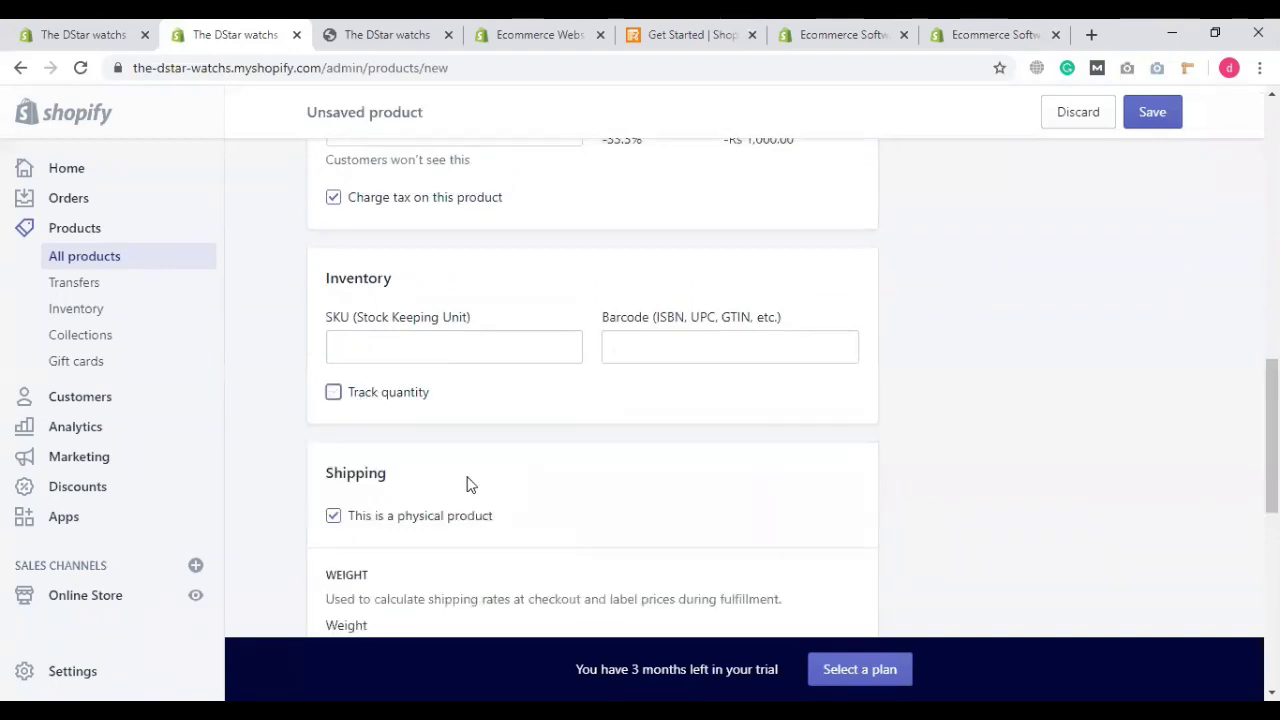
# Step: Assign Dstarwatch as the Digital watch's vendor and save the new product
pyautogui.scroll(10, 1200, 274)
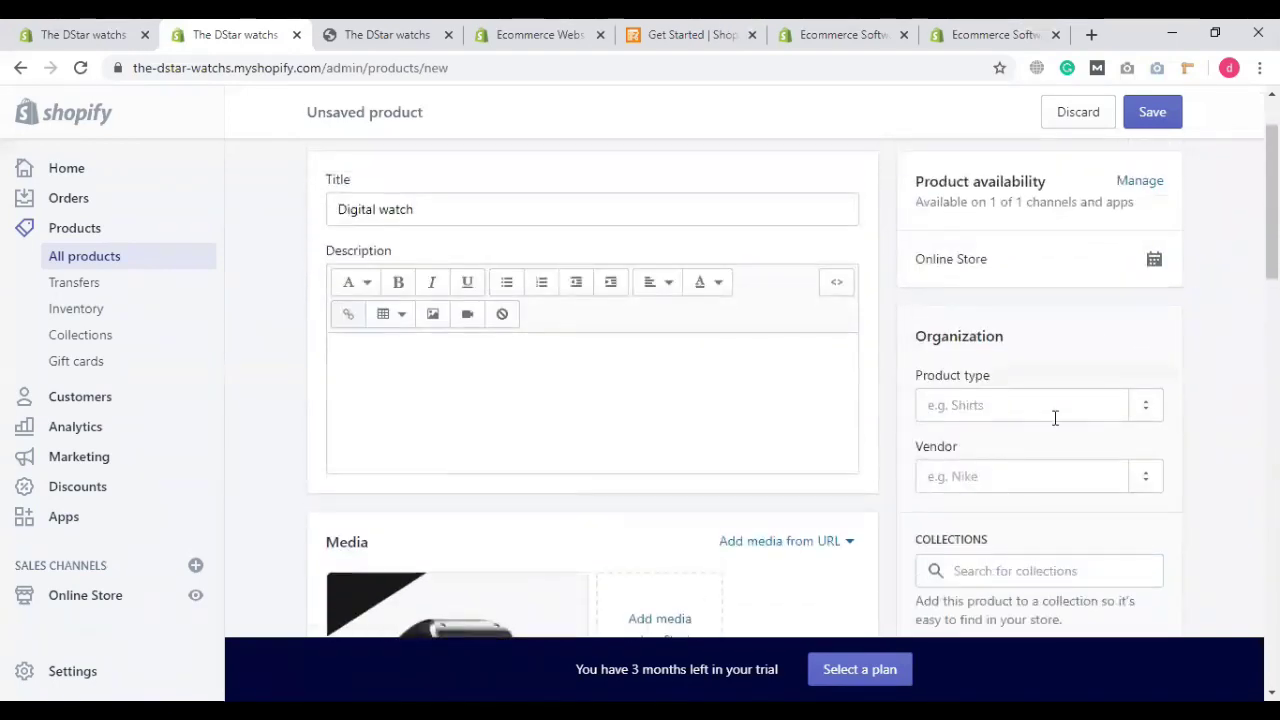
pyautogui.click(982, 410)
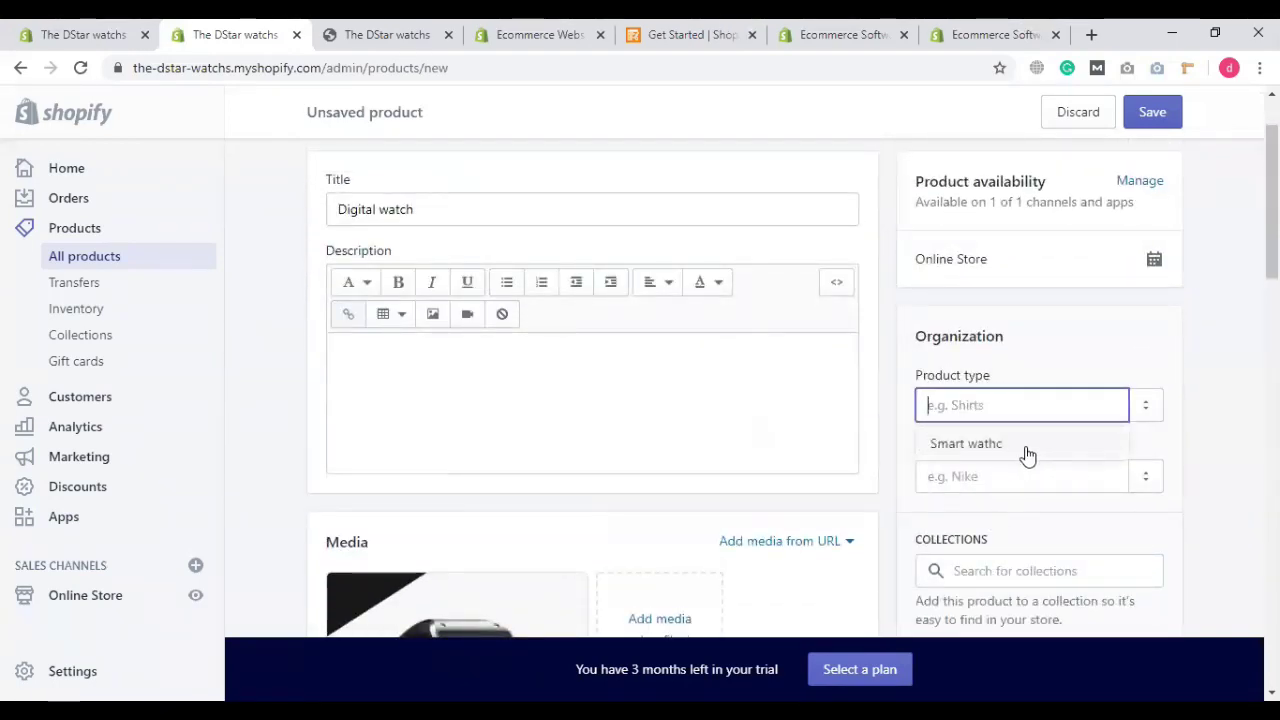
pyautogui.scroll(-2, 1190, 375)
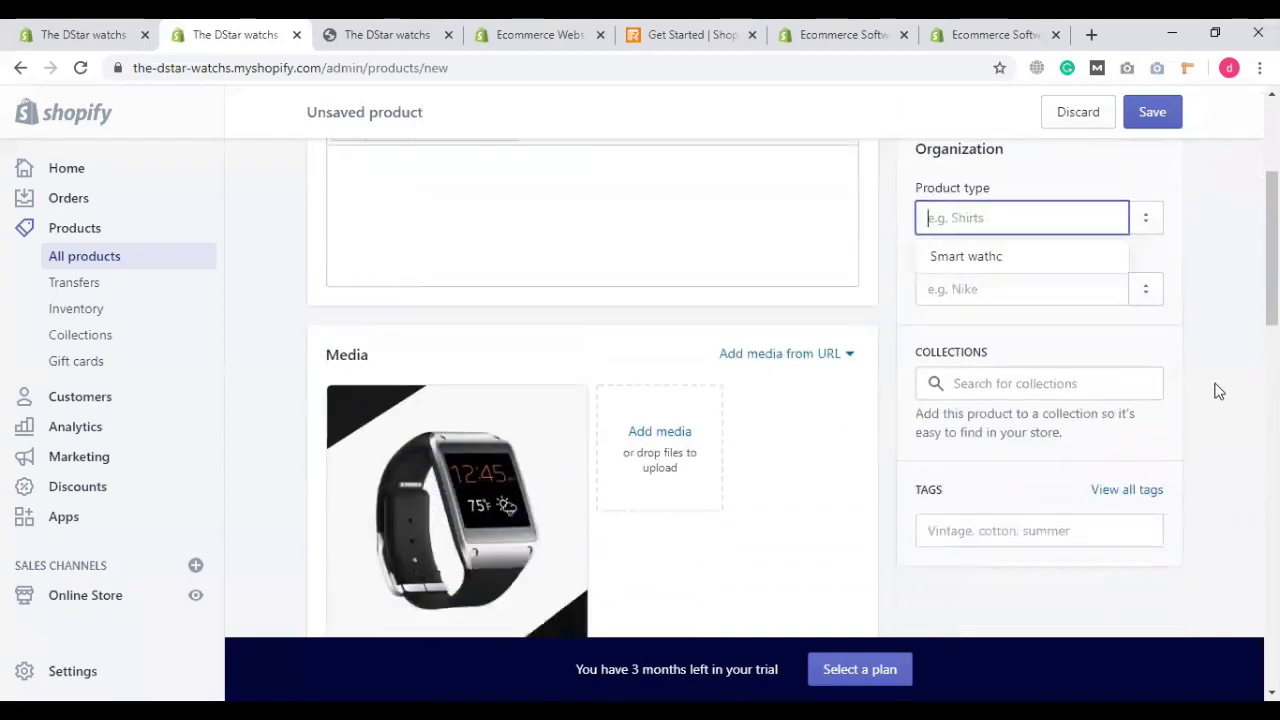
pyautogui.click(989, 289)
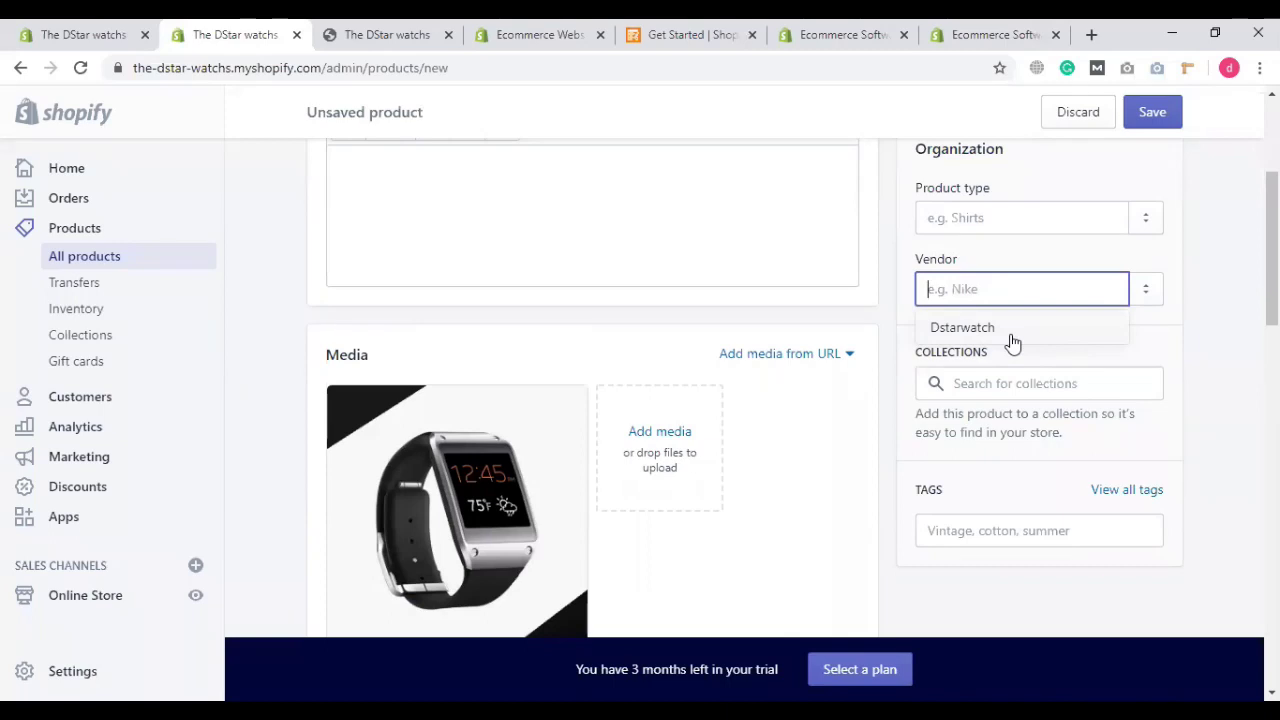
pyautogui.click(1010, 337)
pyautogui.scroll(2, 1000, 334)
pyautogui.scroll(-3, 1071, 349)
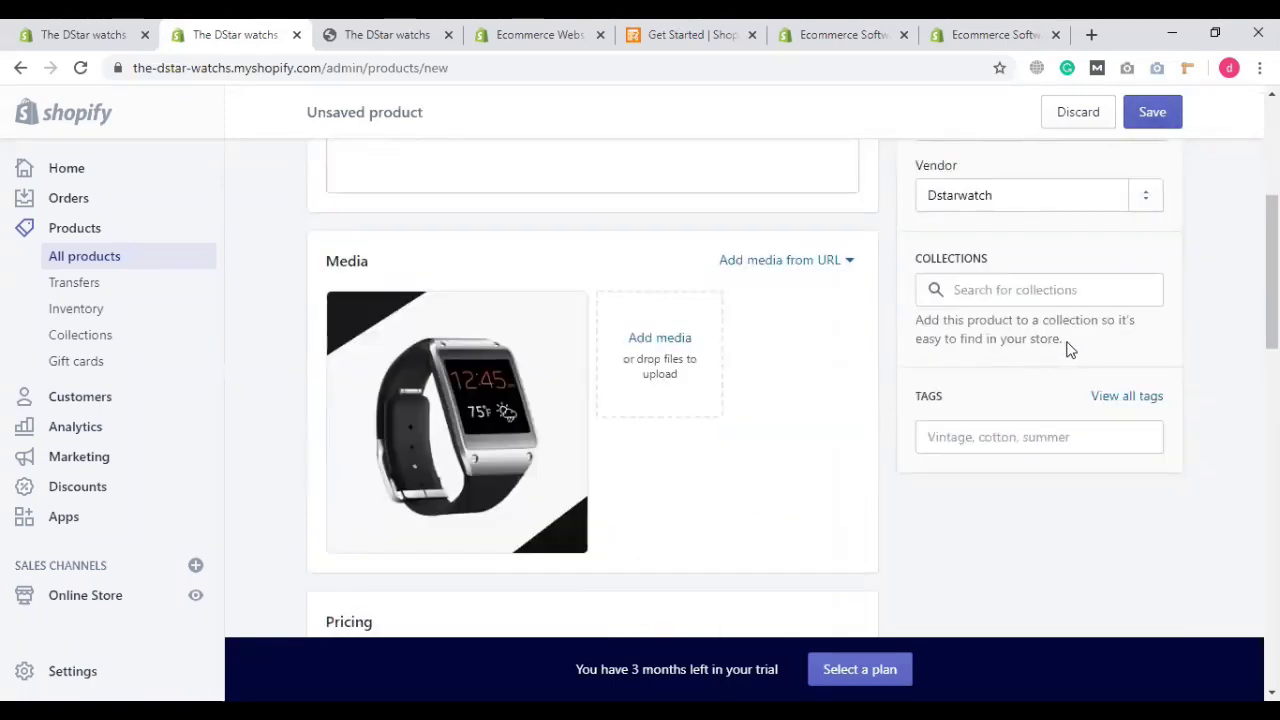
pyautogui.scroll(4, 1136, 166)
pyautogui.click(1150, 118)
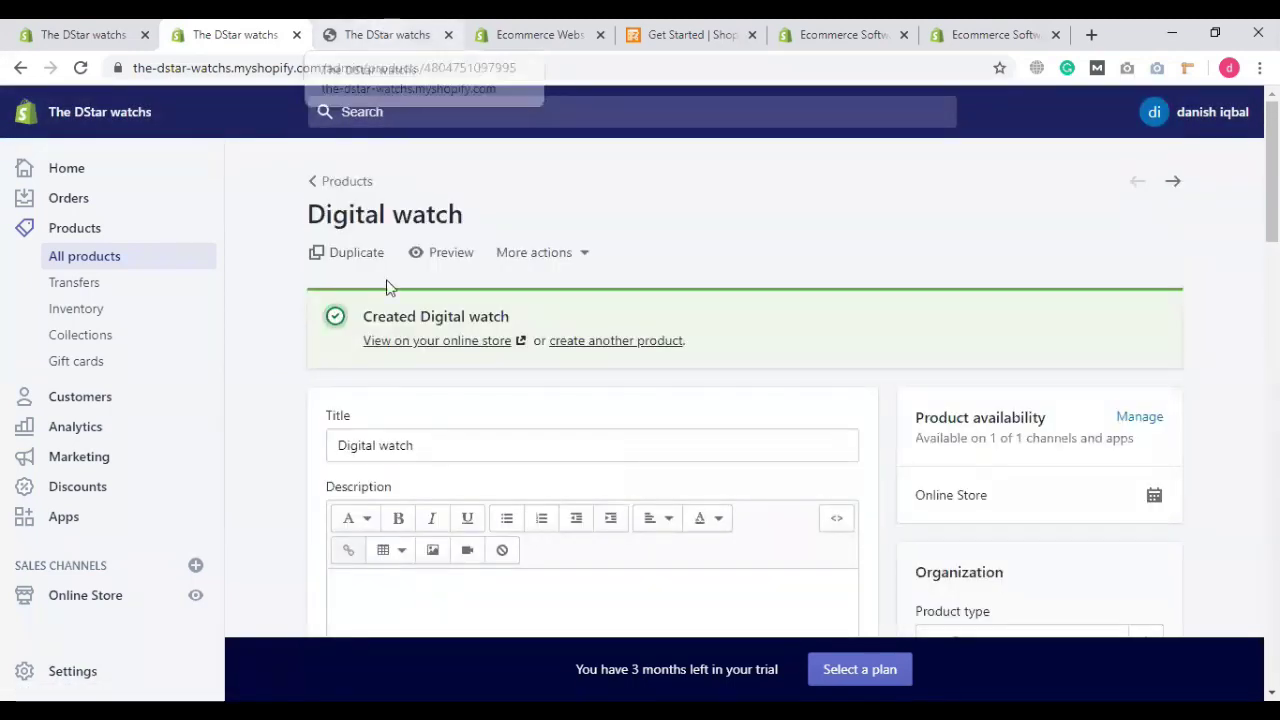
# Step: Look over the saved product page and open the store's list of collections
pyautogui.scroll(-1, 389, 289)
pyautogui.scroll(1, 260, 320)
pyautogui.scroll(-5, 654, 363)
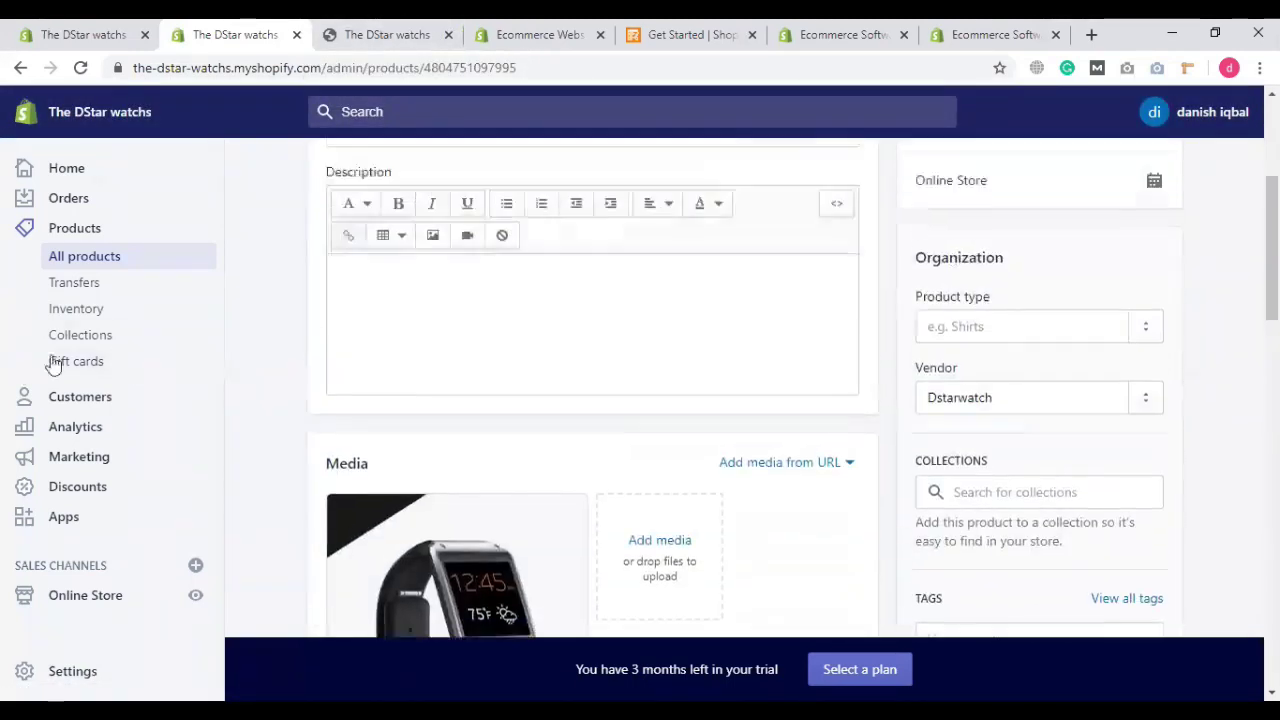
pyautogui.scroll(1, 60, 350)
pyautogui.click(78, 335)
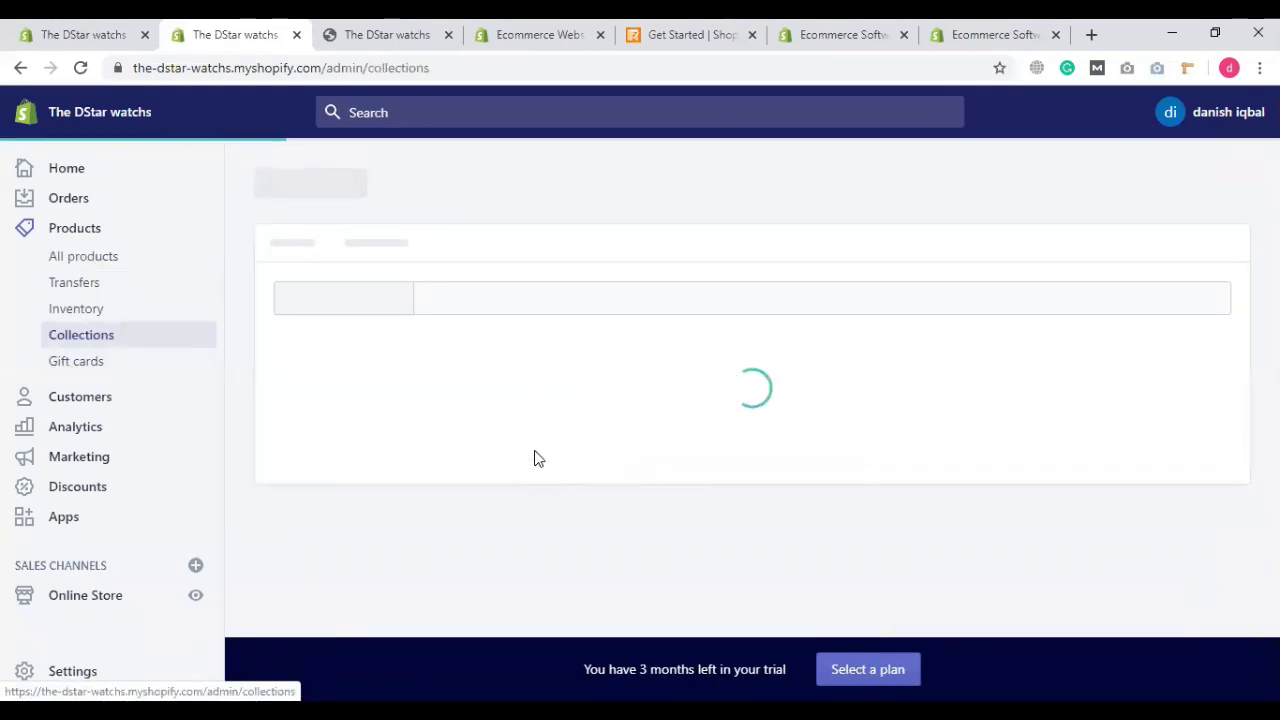
pyautogui.scroll(-2, 510, 450)
pyautogui.scroll(1, 550, 350)
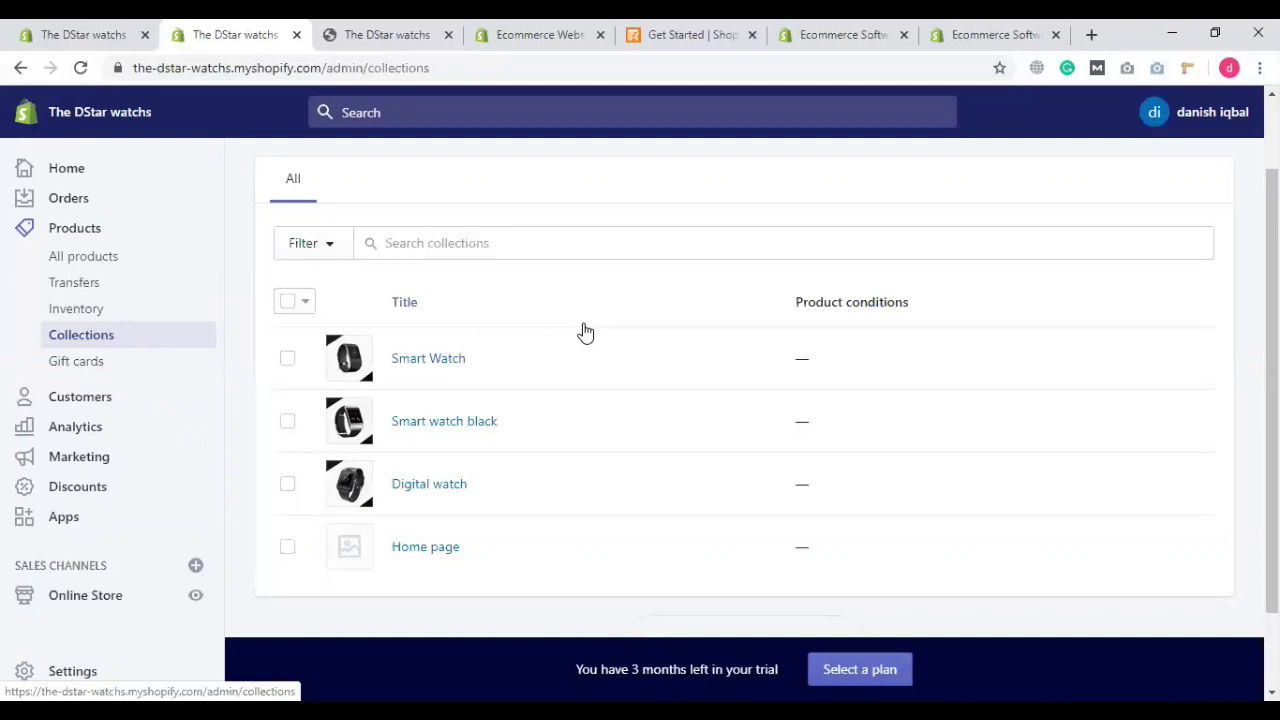
pyautogui.click(426, 30)
pyautogui.click(548, 30)
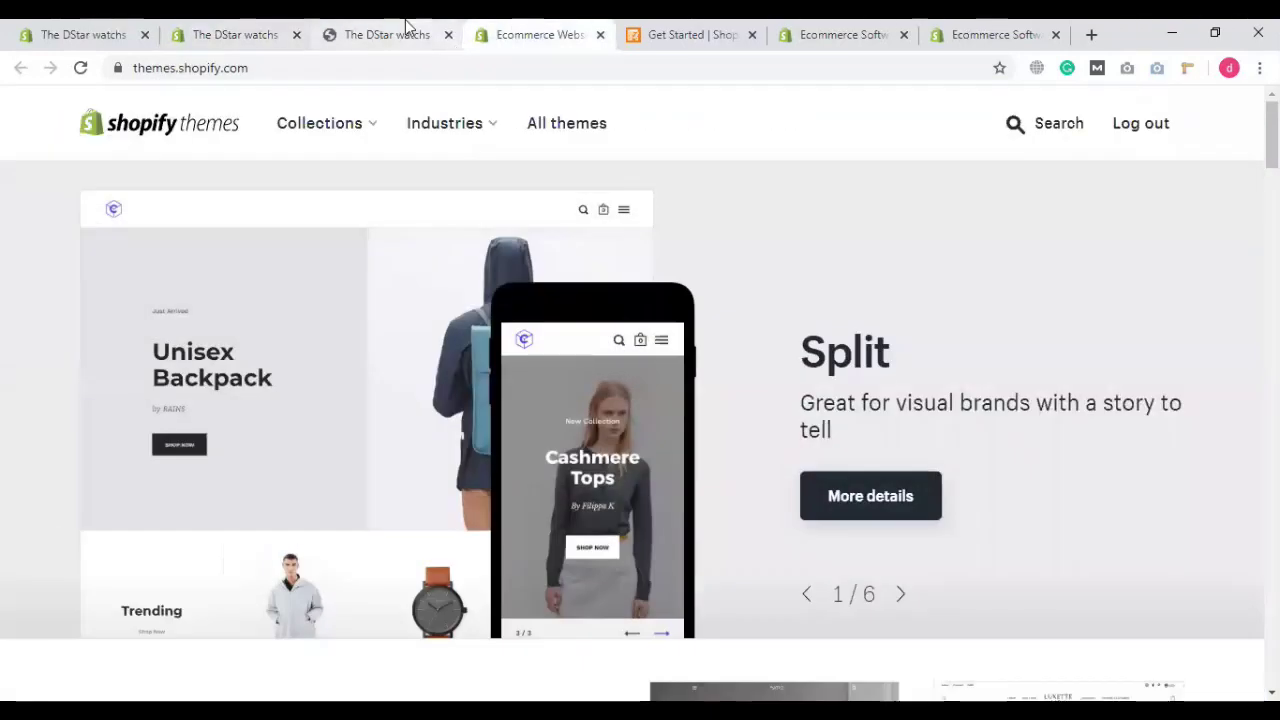
pyautogui.click(410, 30)
pyautogui.scroll(-1, 446, 386)
pyautogui.click(245, 33)
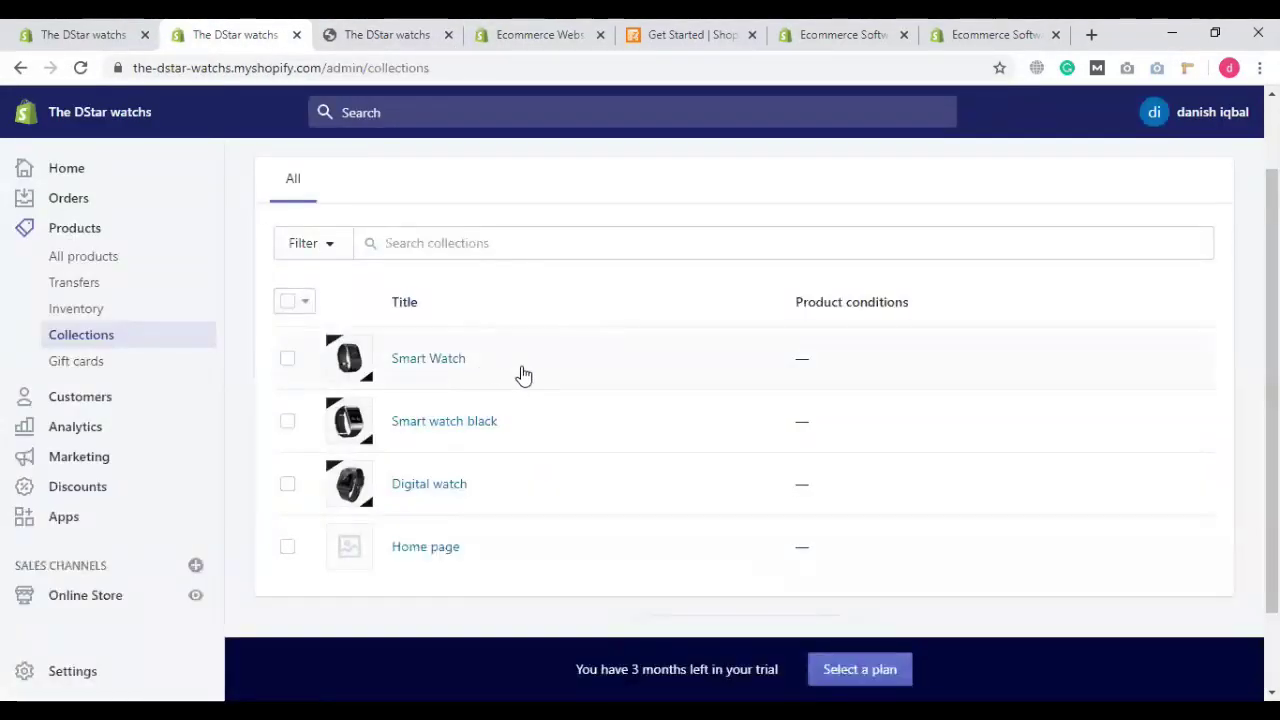
# Step: Open the Smart Watch collection and try to find the new product to add by searching for "di"
pyautogui.click(600, 360)
pyautogui.scroll(-4, 523, 500)
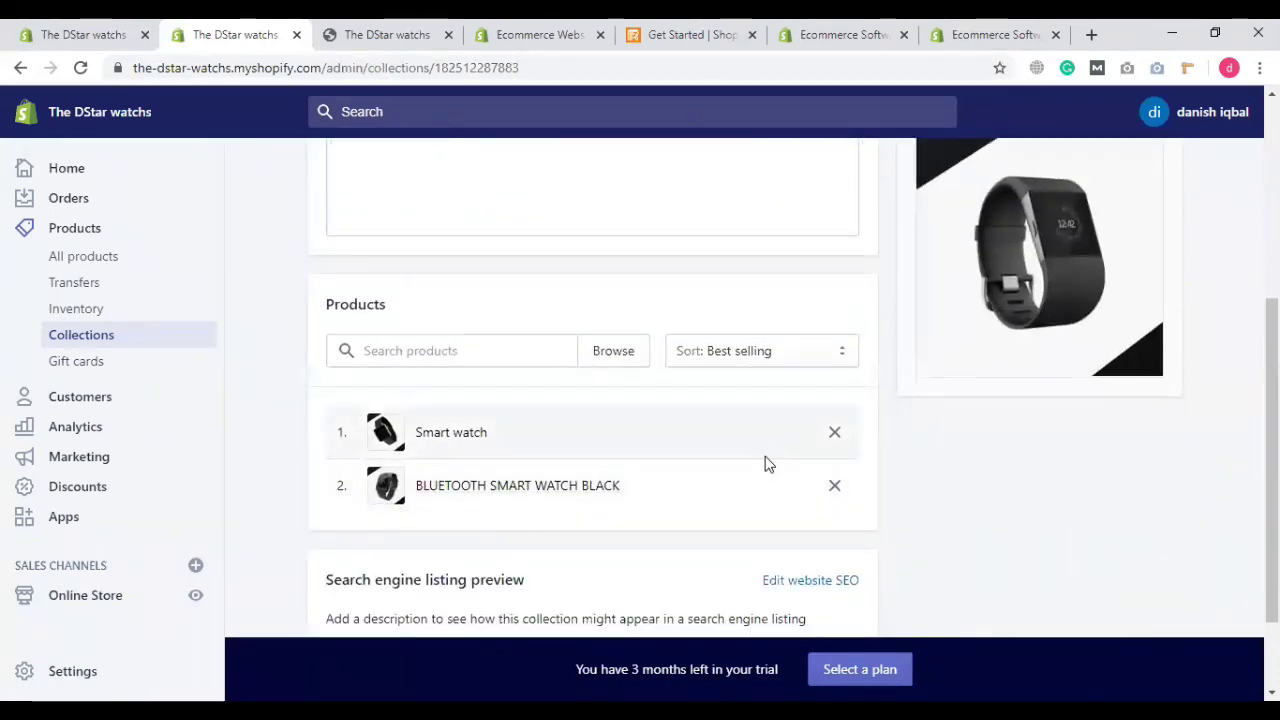
pyautogui.click(477, 351)
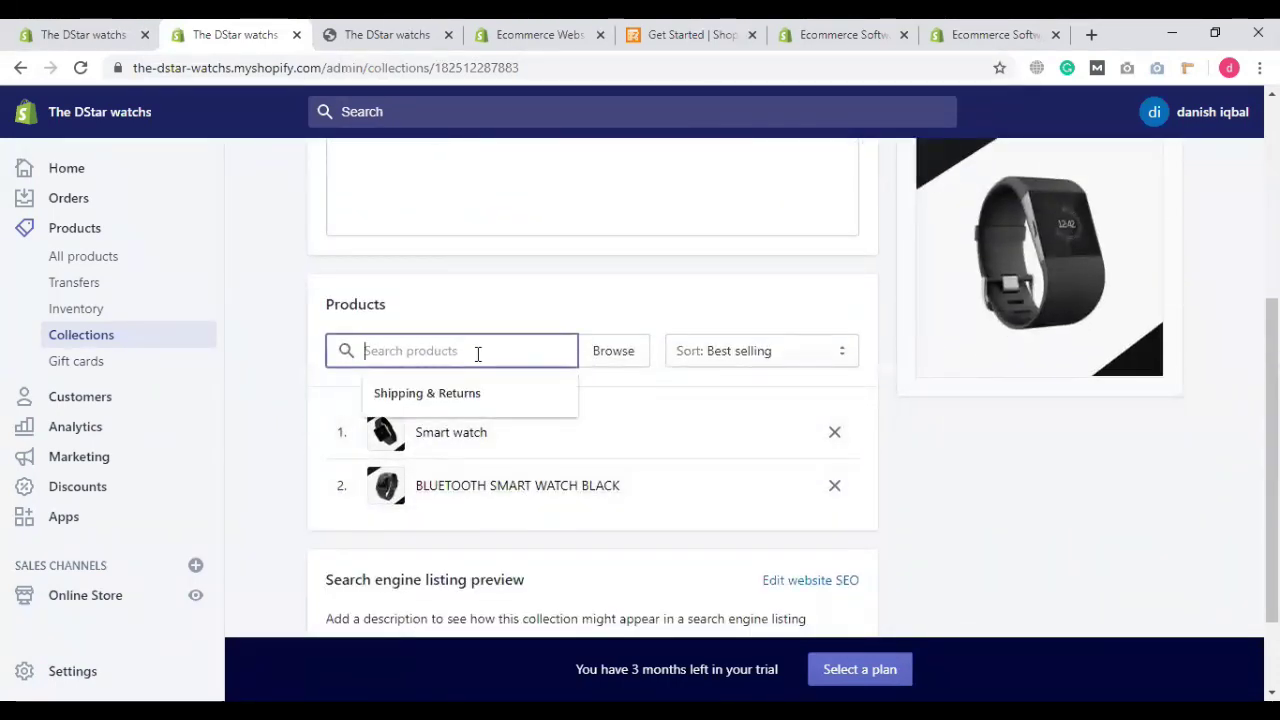
pyautogui.write('di')
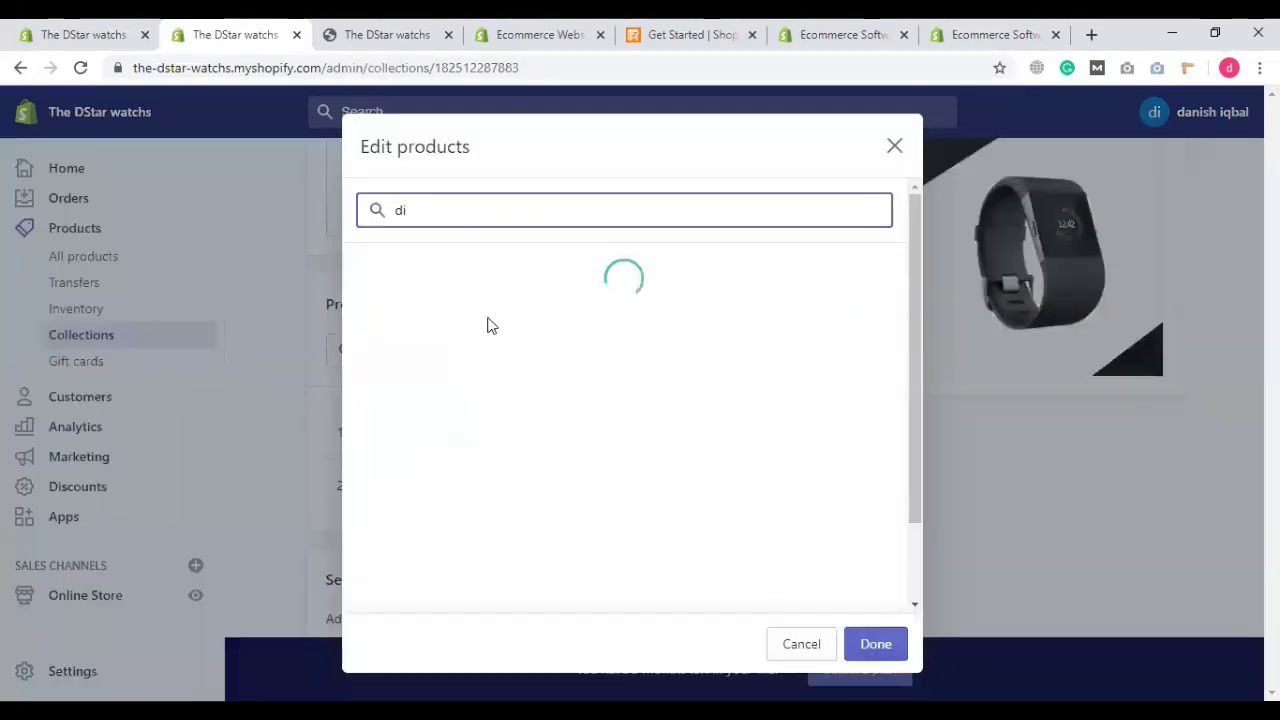
pyautogui.press('BackSpace')
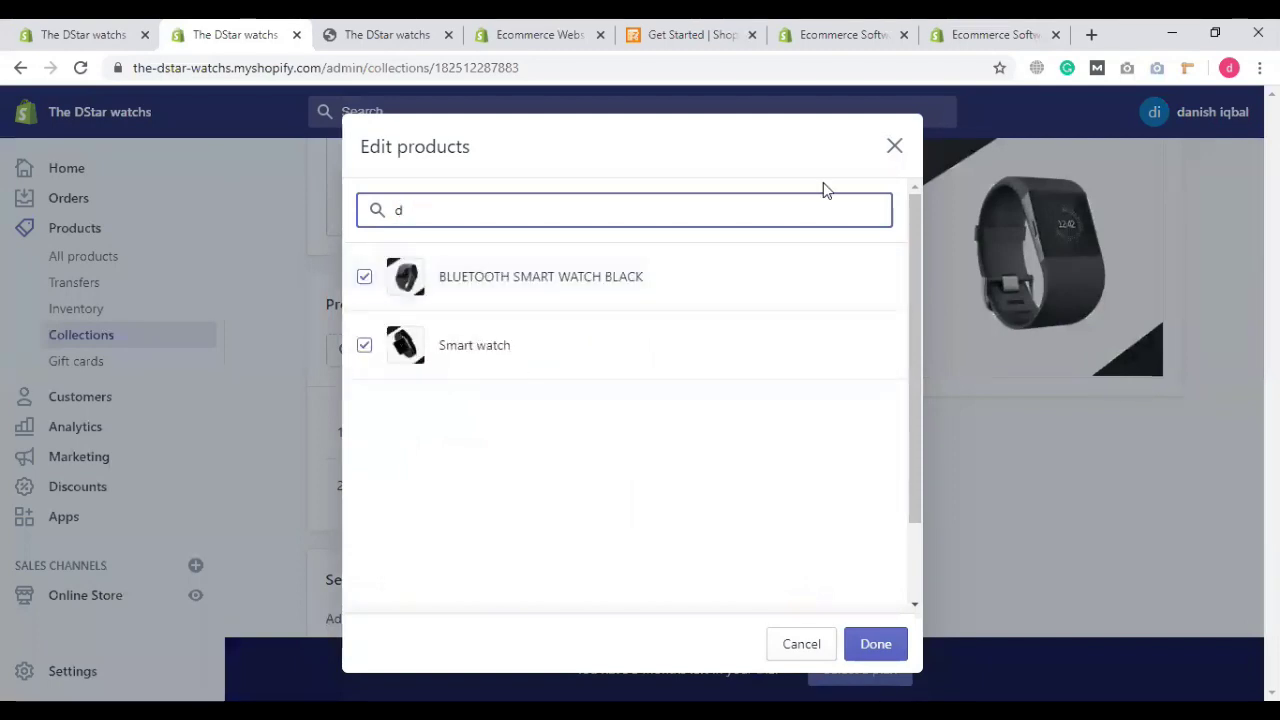
pyautogui.click(893, 147)
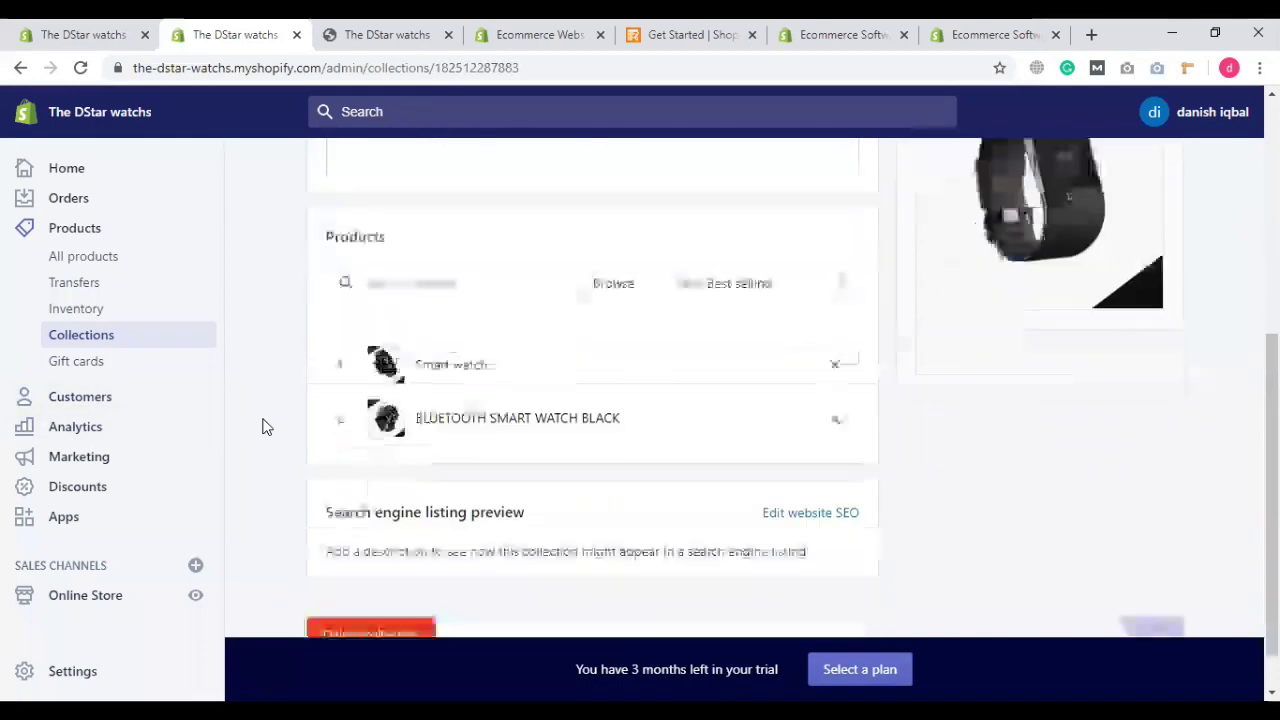
# Step: Check the list of all products for the Digital watch entry
pyautogui.click(104, 258)
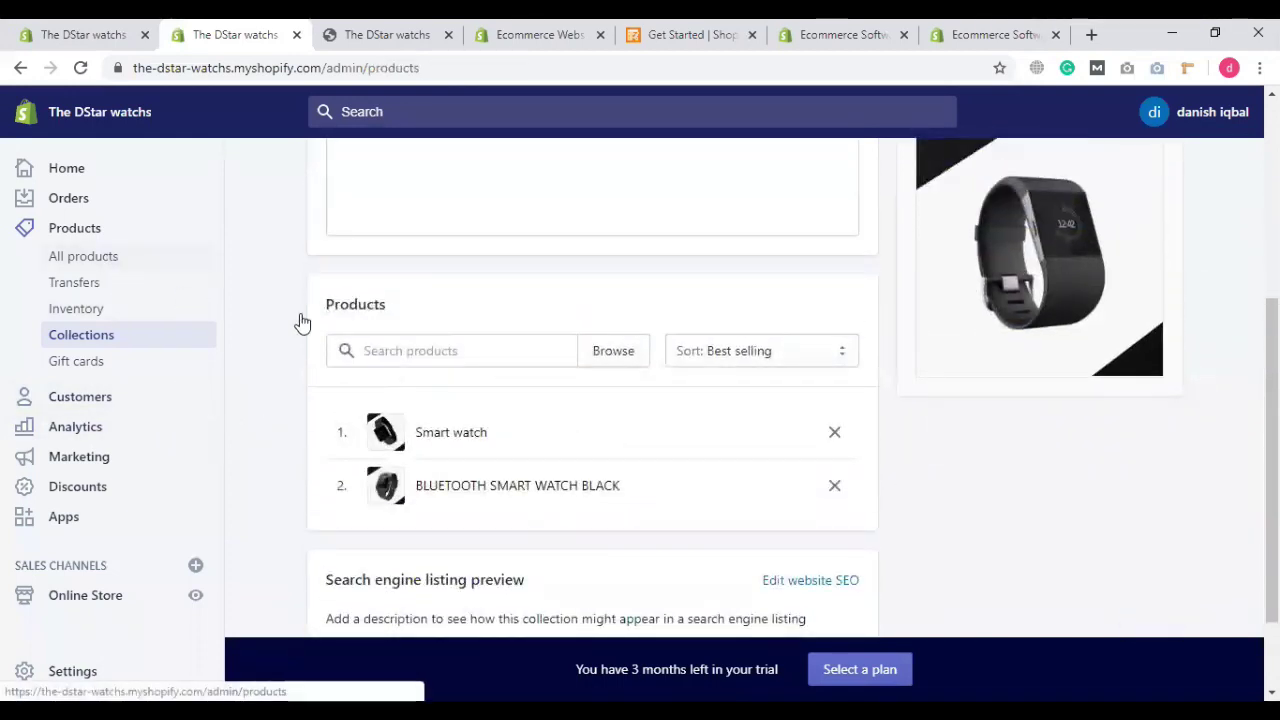
pyautogui.scroll(-1, 509, 460)
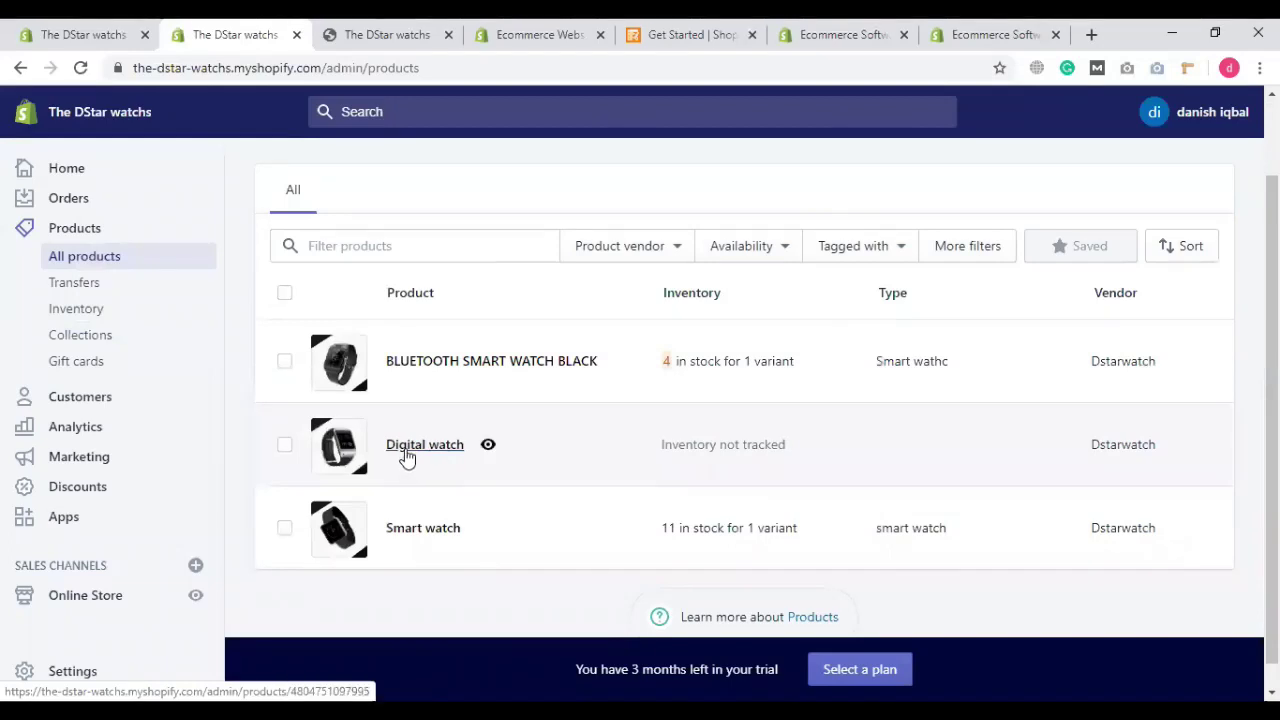
# Step: Add the Digital watch product to the Smart Watch collection
pyautogui.click(80, 335)
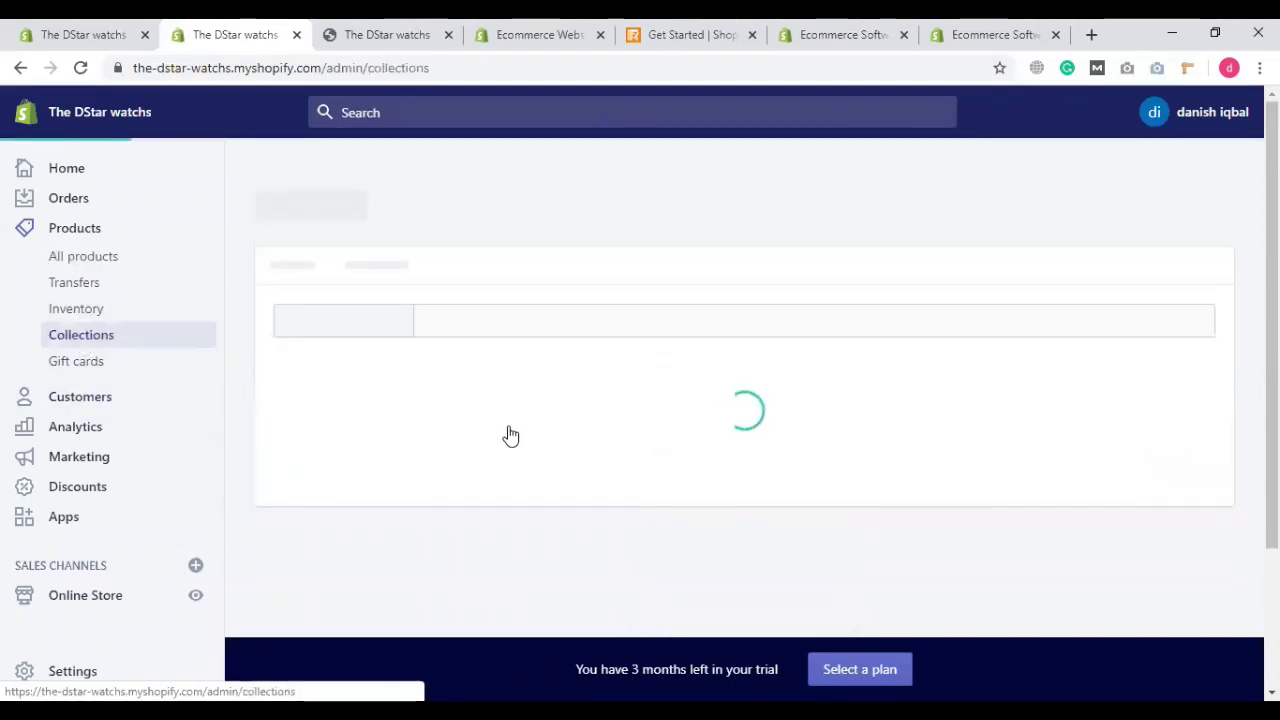
pyautogui.click(474, 460)
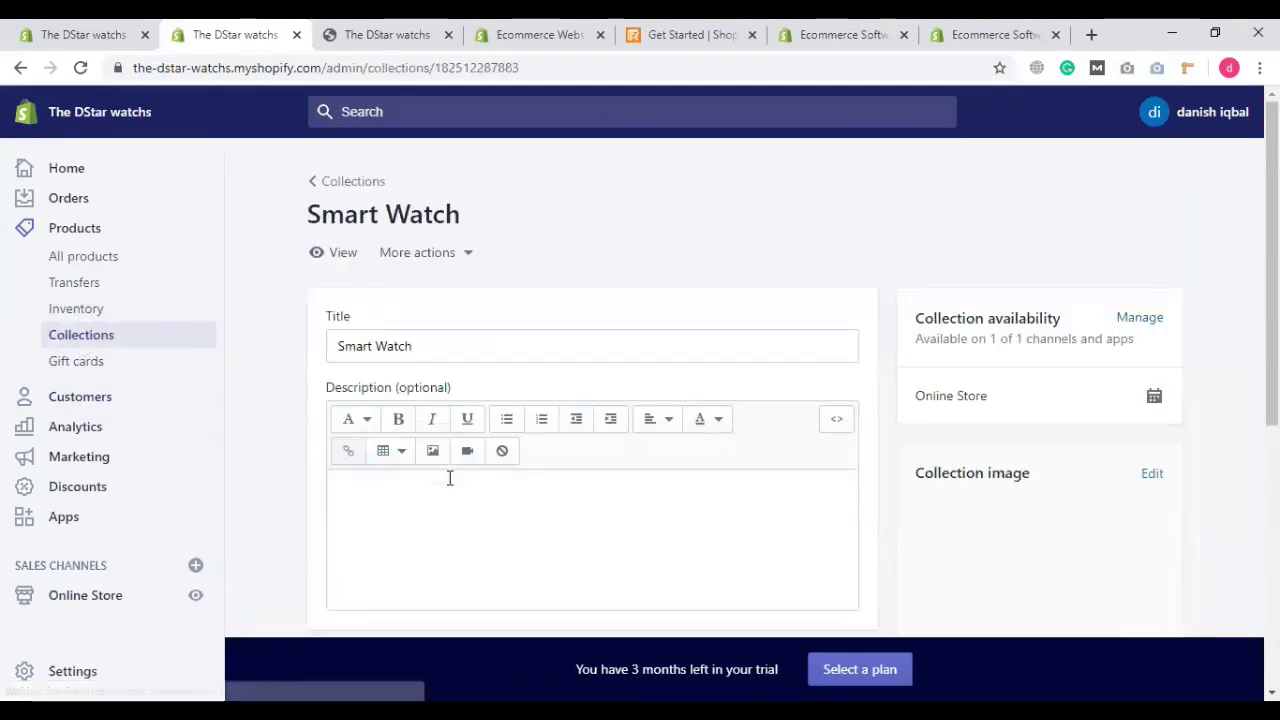
pyautogui.scroll(-3, 440, 465)
pyautogui.click(433, 430)
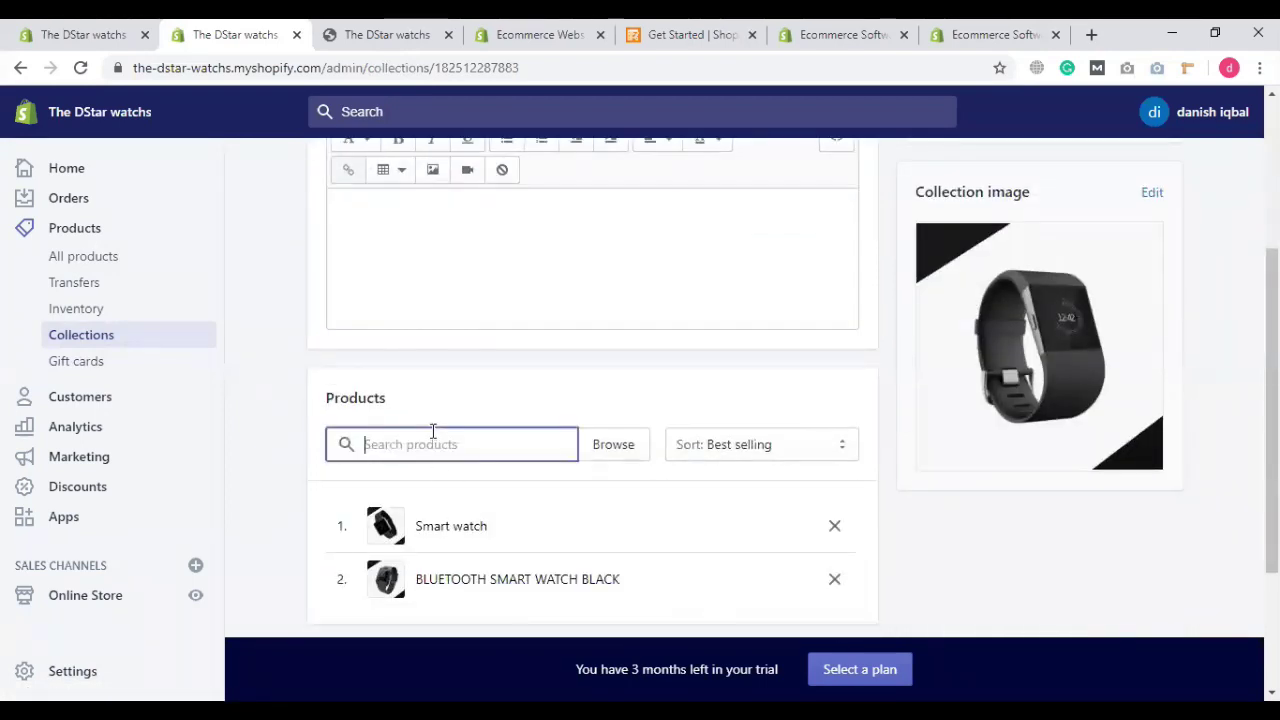
pyautogui.write('s')
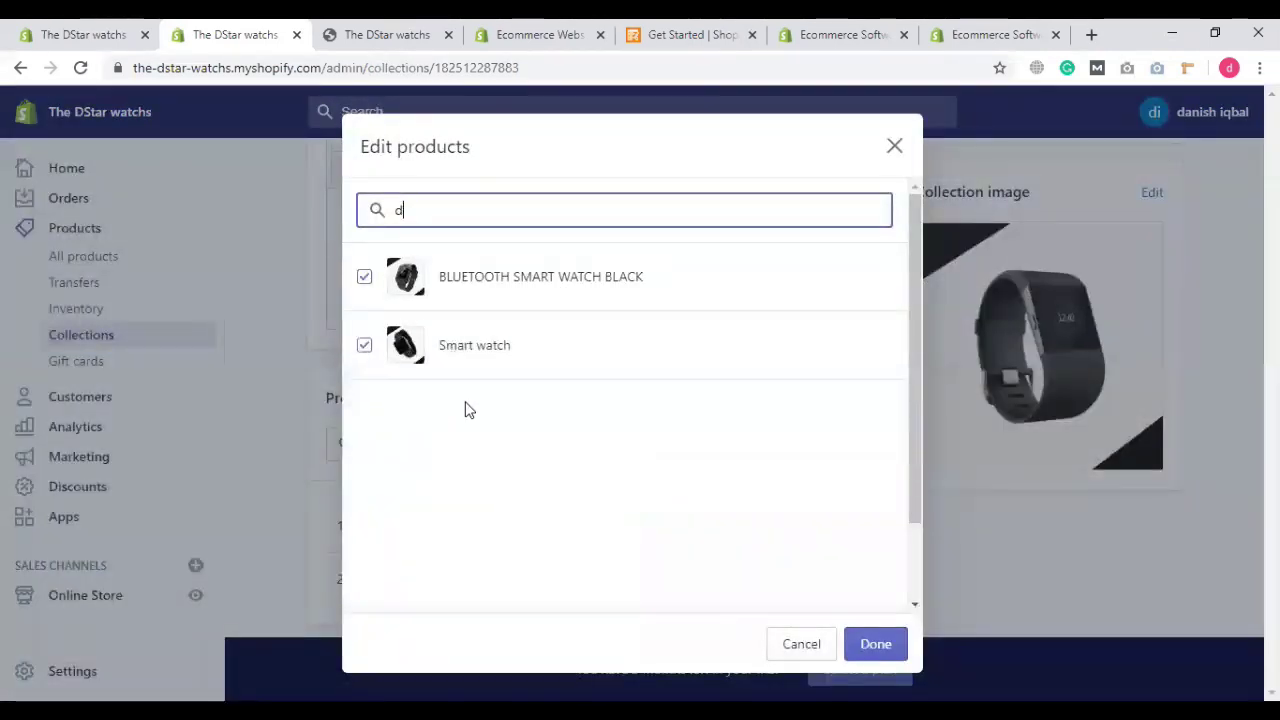
pyautogui.press('BackSpace')
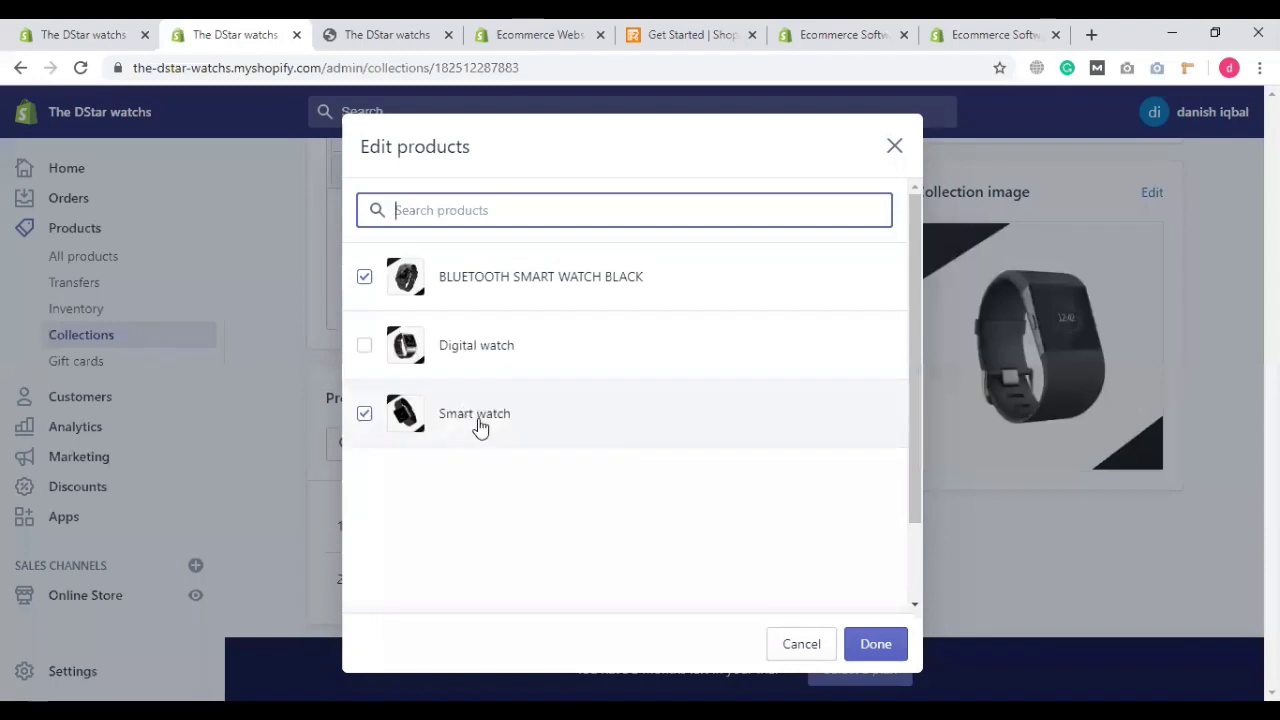
pyautogui.click(440, 365)
pyautogui.click(875, 643)
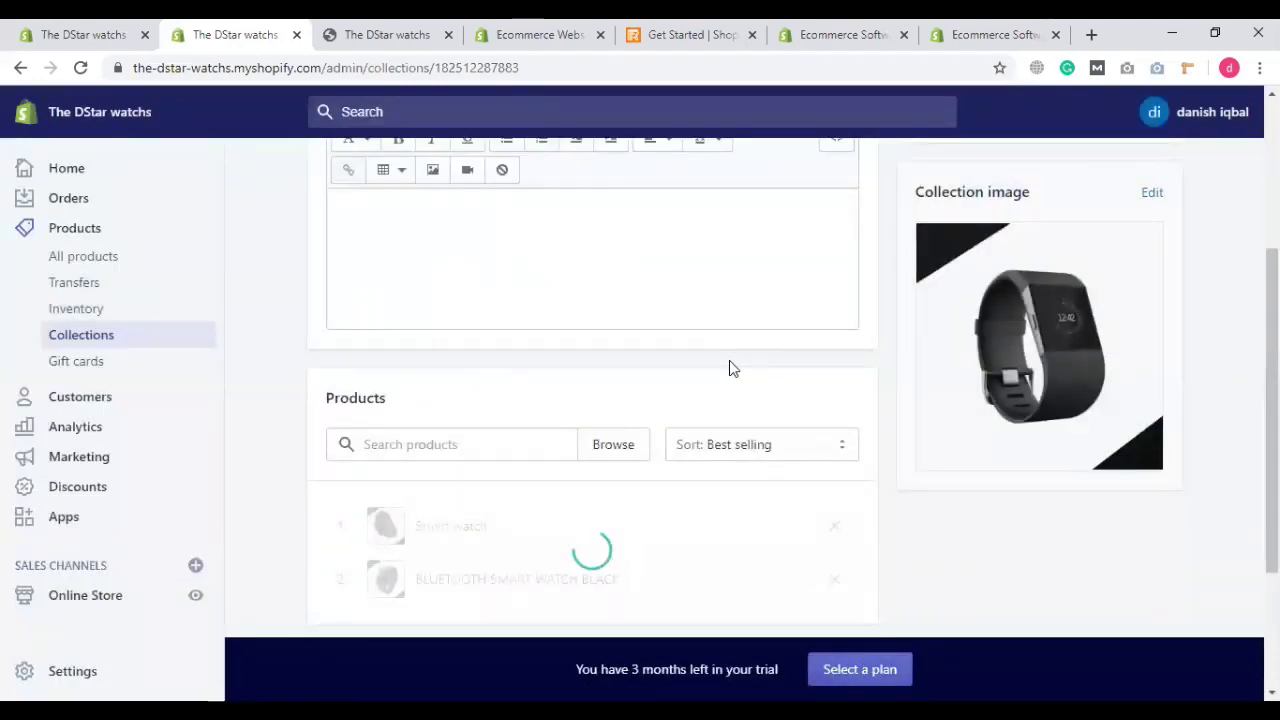
pyautogui.scroll(-2, 714, 457)
pyautogui.scroll(5, 700, 457)
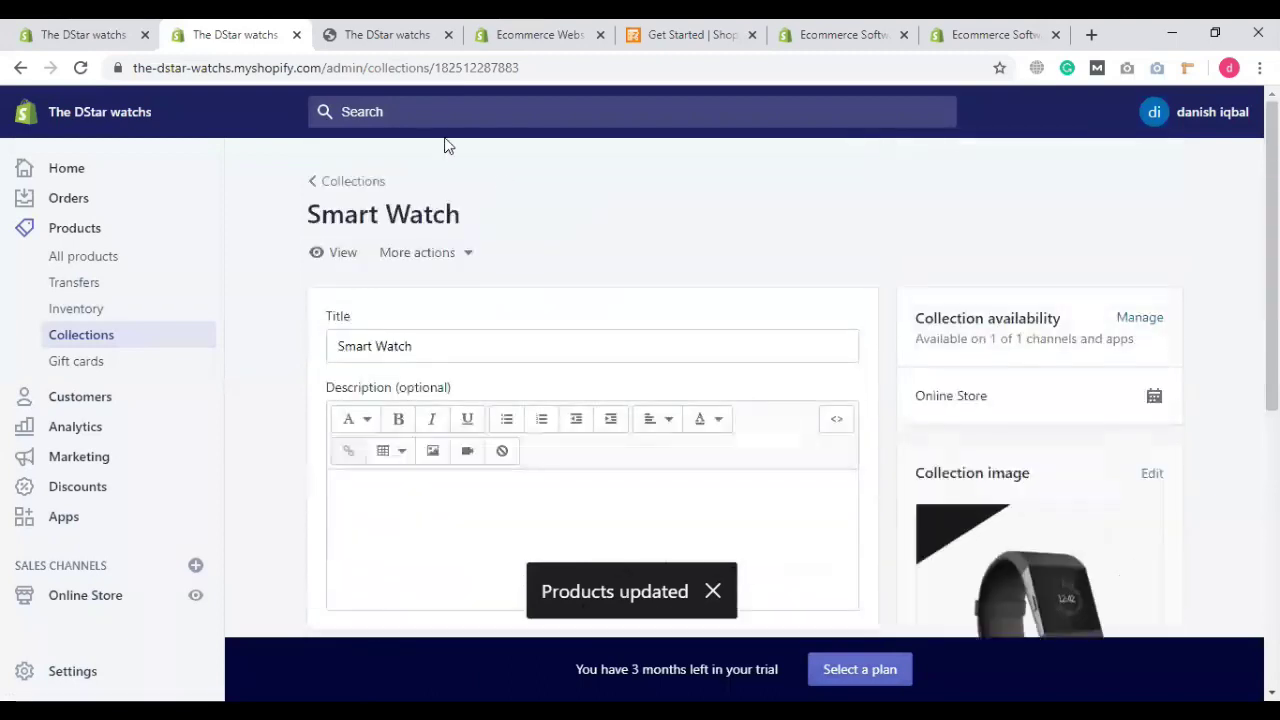
# Step: Reload the live storefront and check the Featured collection section on the home page for the Digital watch
pyautogui.click(387, 34)
pyautogui.click(80, 68)
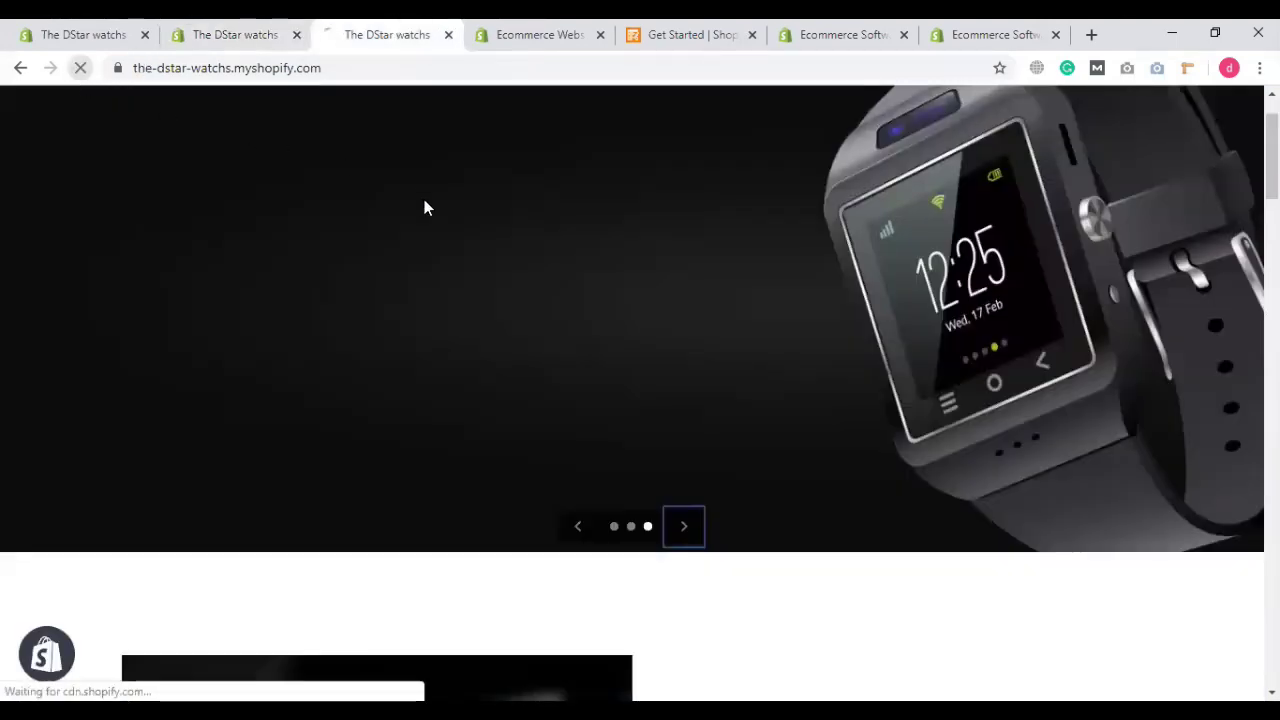
pyautogui.click(75, 32)
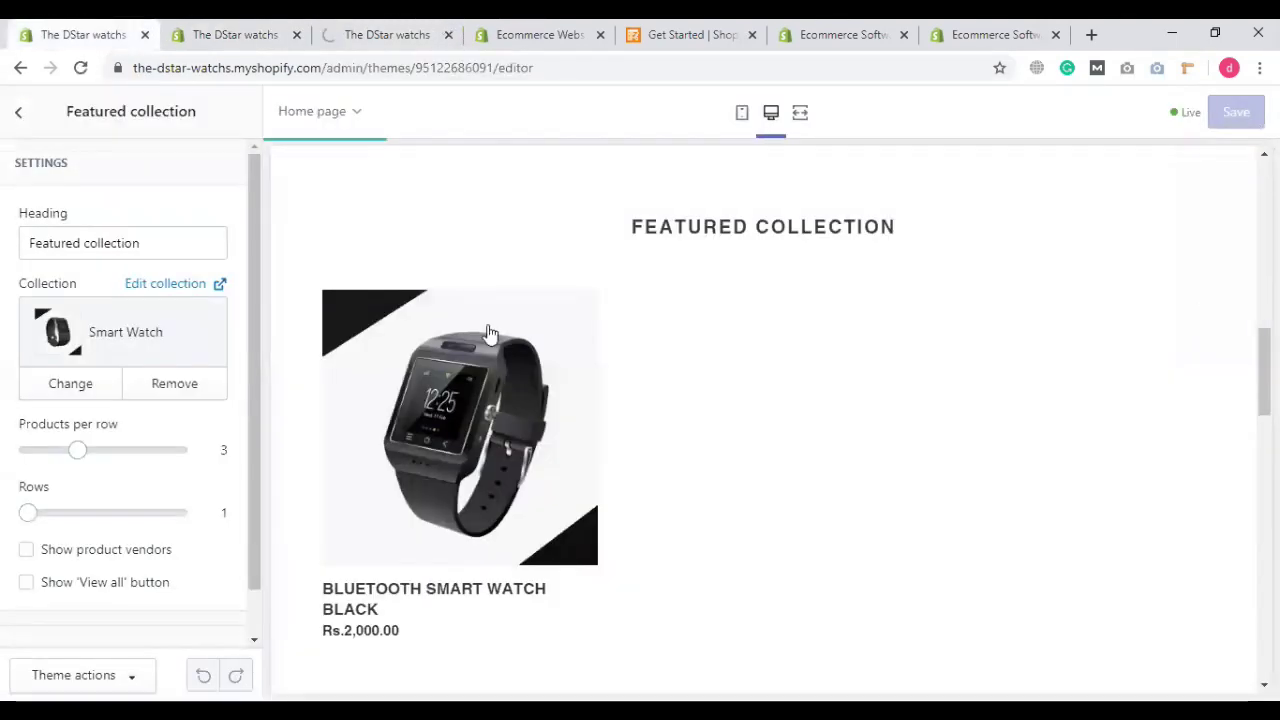
pyautogui.scroll(-1, 490, 333)
pyautogui.click(387, 34)
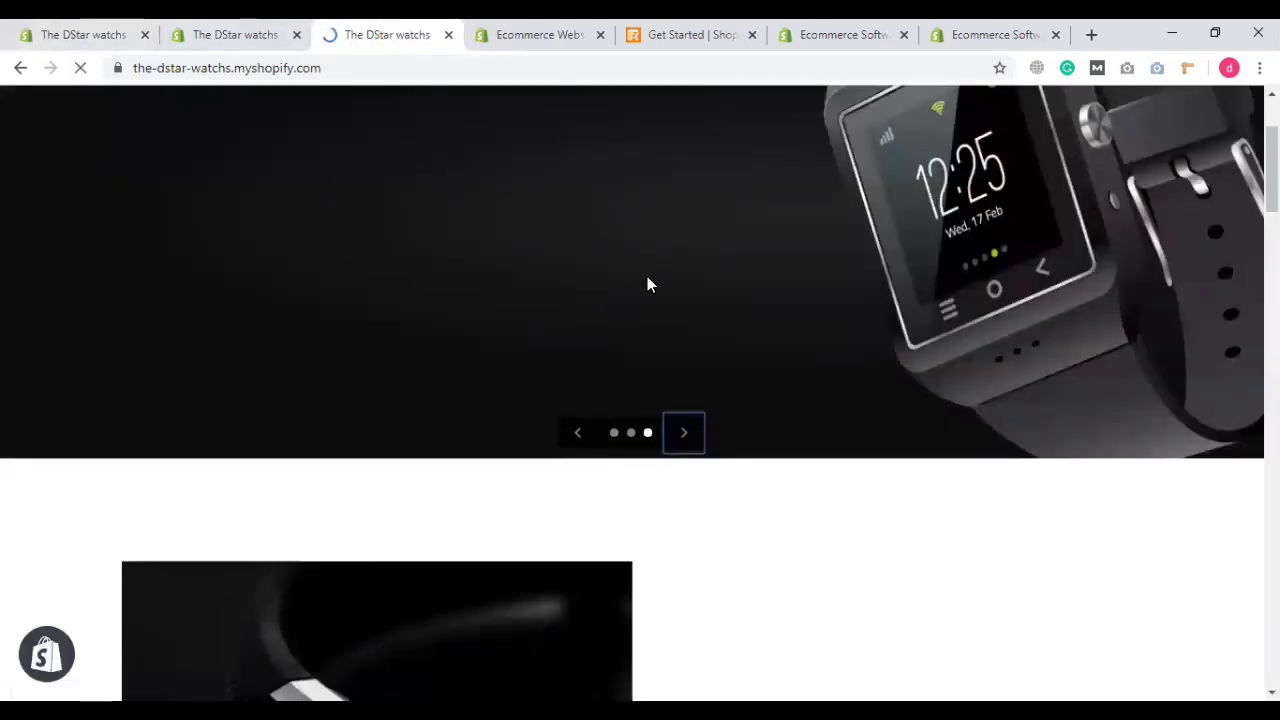
pyautogui.scroll(-5, 647, 288)
pyautogui.scroll(-5, 648, 291)
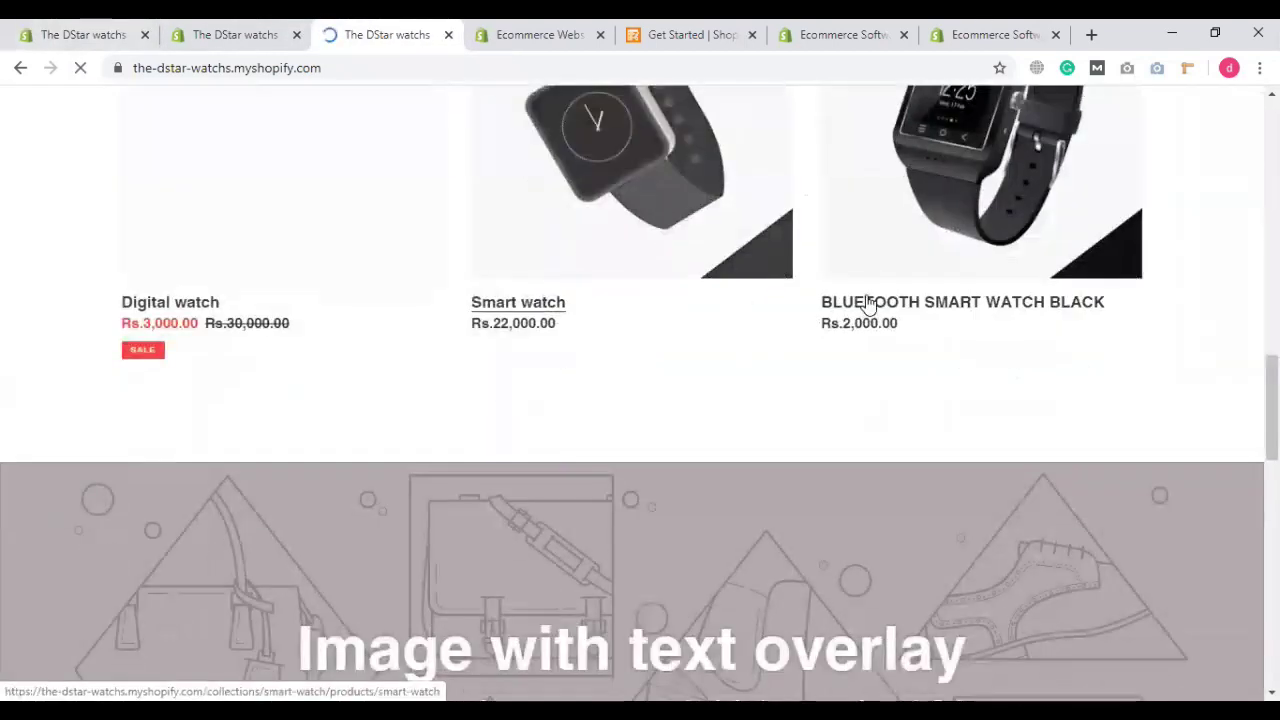
pyautogui.scroll(2, 518, 300)
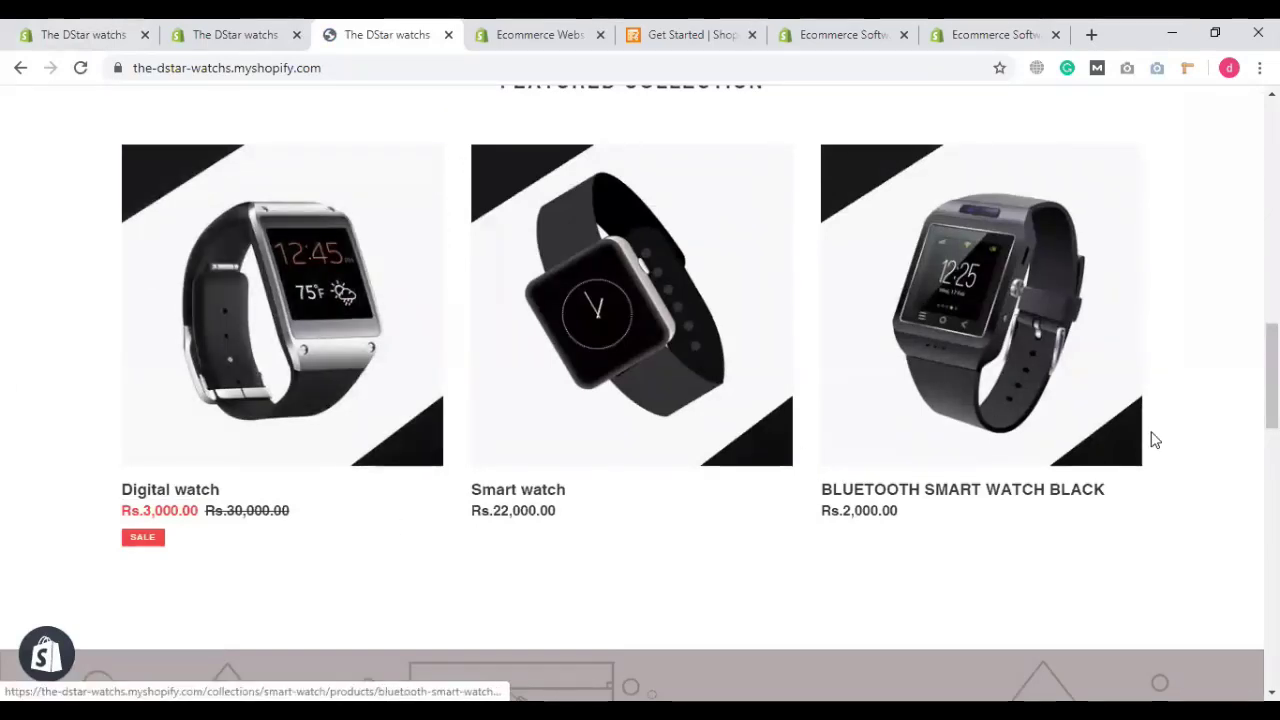
# Step: Examine the Featured collection section and its settings in the theme editor against the home page preview
pyautogui.hotkey('ctrl', '1')
pyautogui.scroll(-3, 1050, 388)
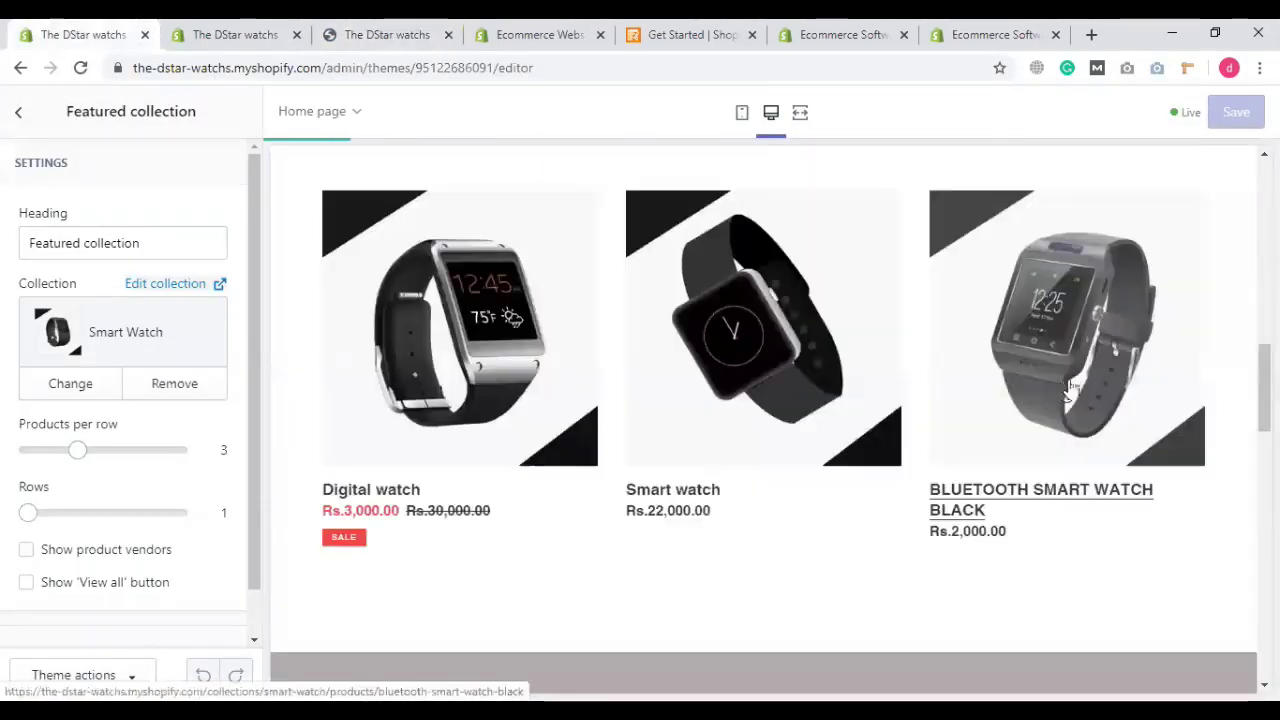
pyautogui.scroll(1, 1266, 466)
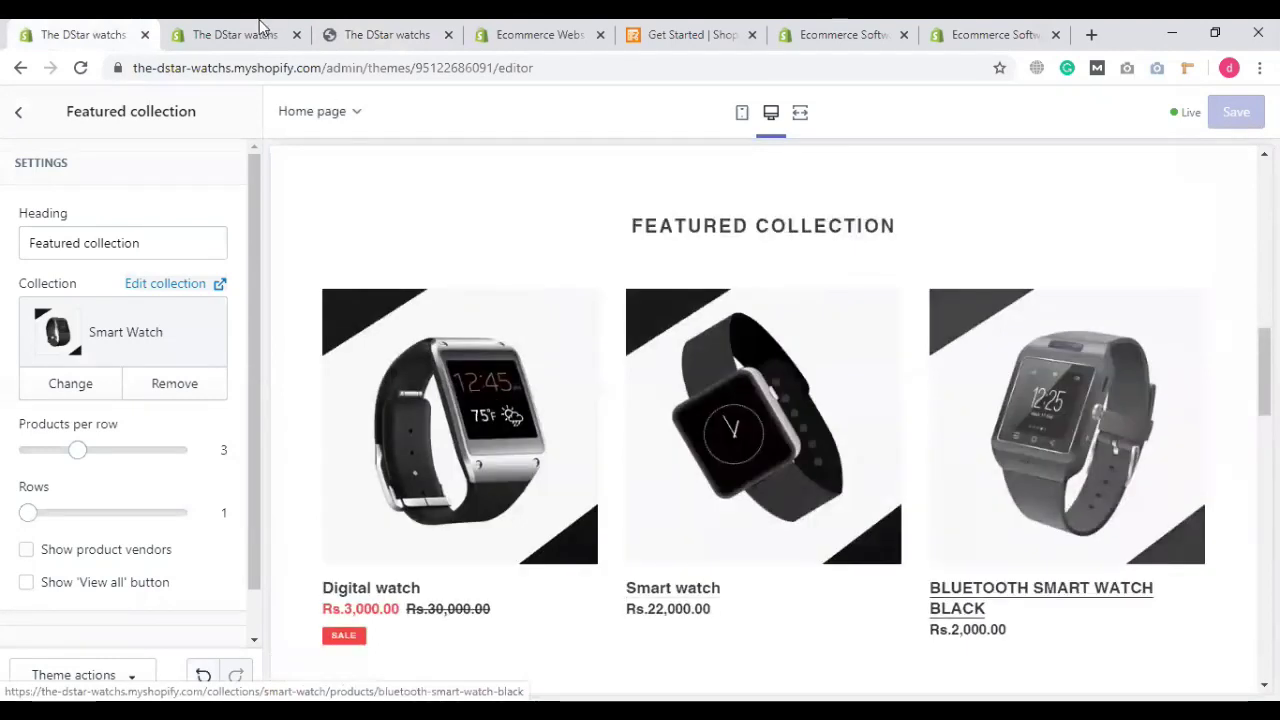
pyautogui.click(387, 34)
pyautogui.click(78, 34)
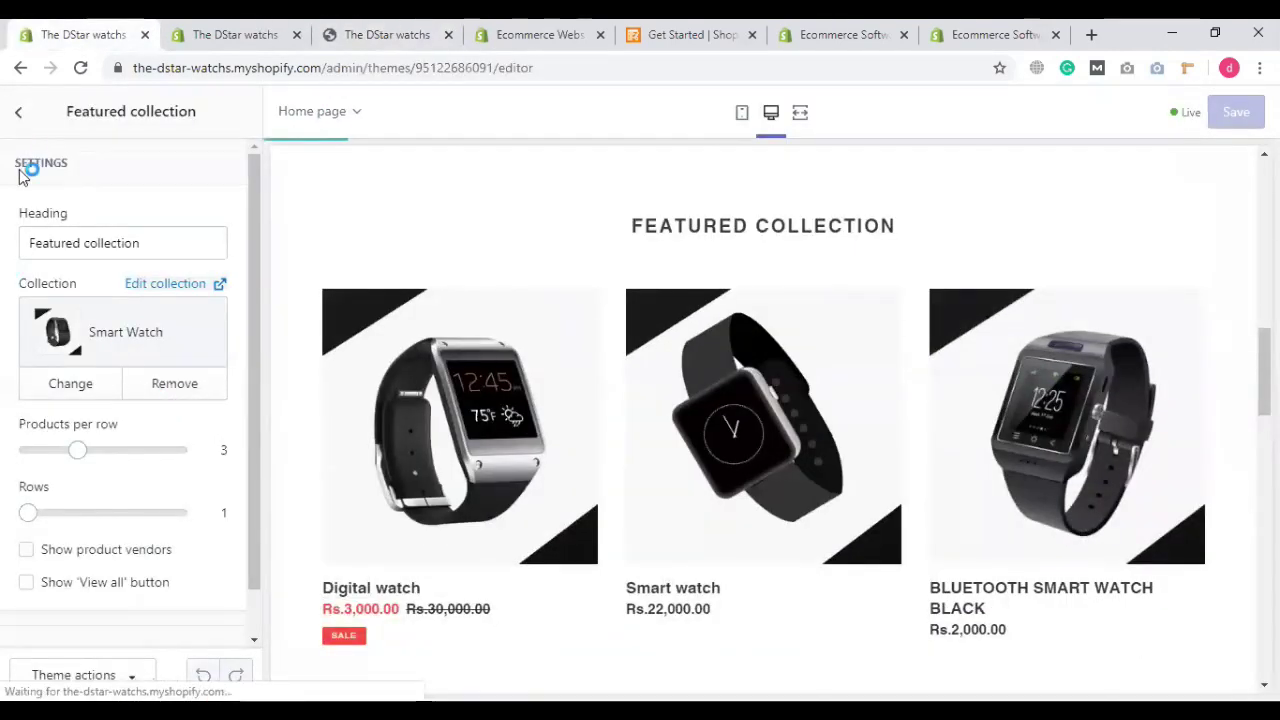
pyautogui.click(18, 130)
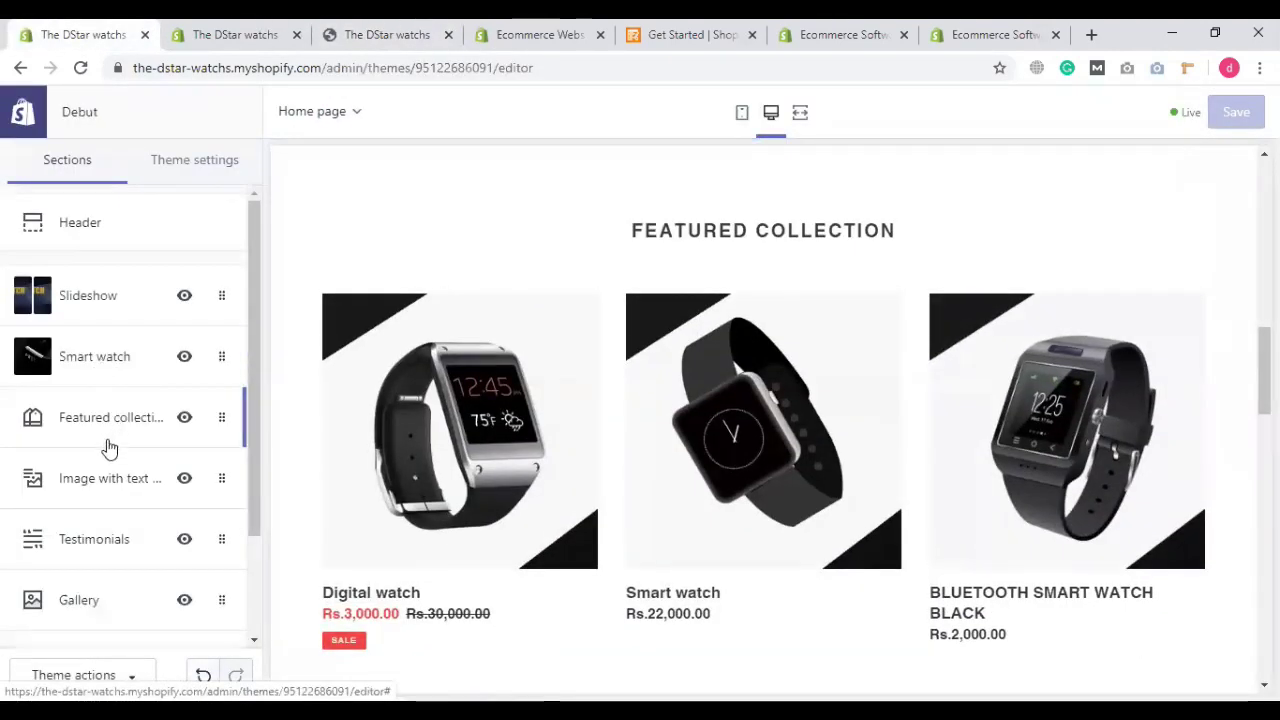
pyautogui.doubleClick(739, 234)
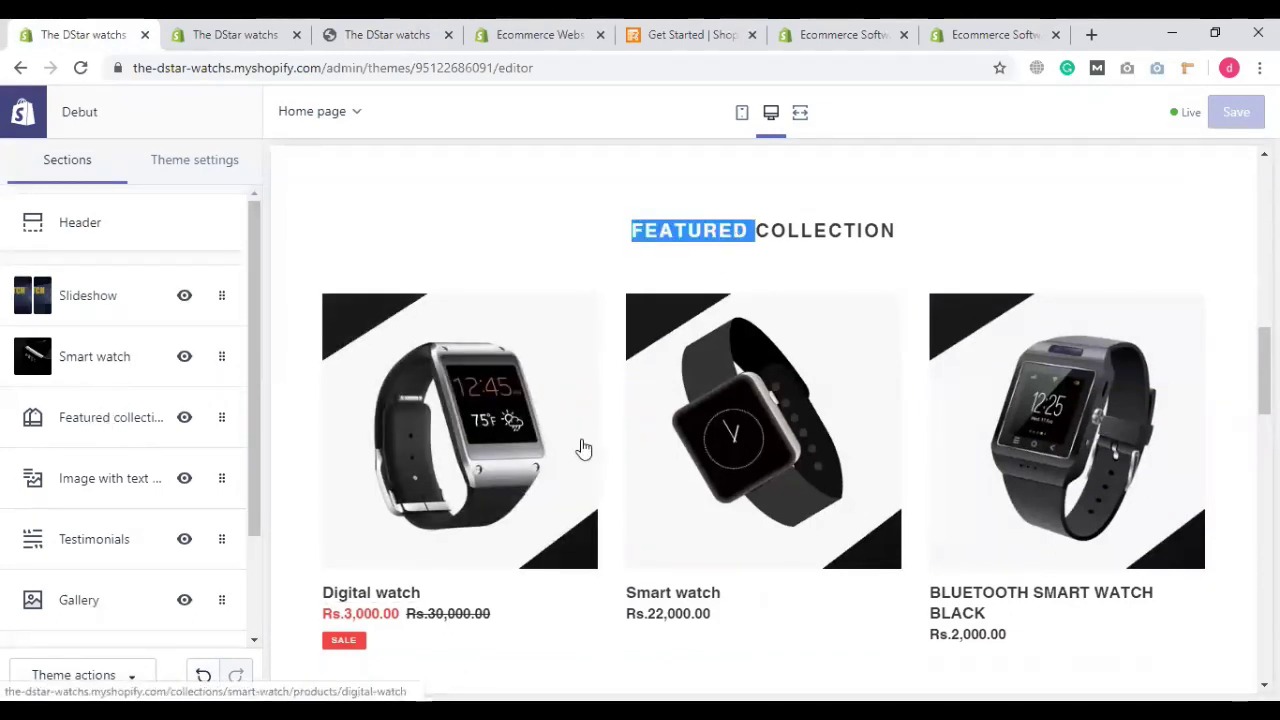
pyautogui.click(75, 425)
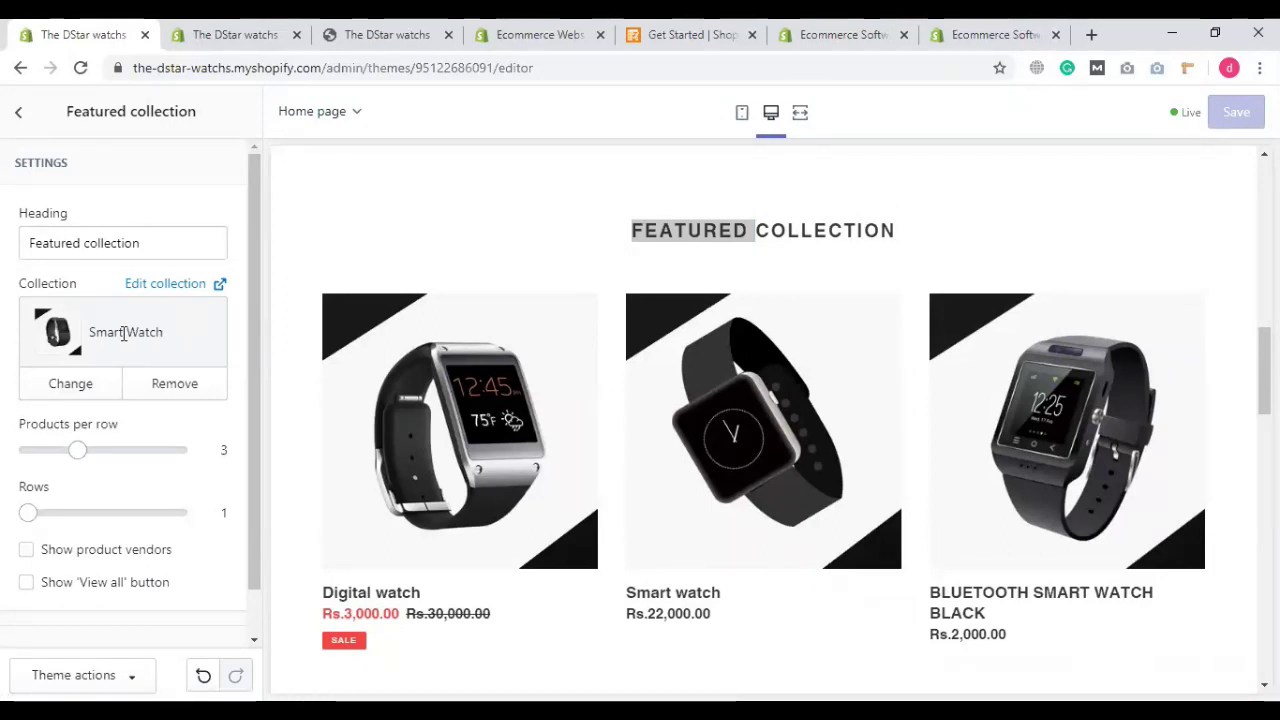
pyautogui.click(14, 125)
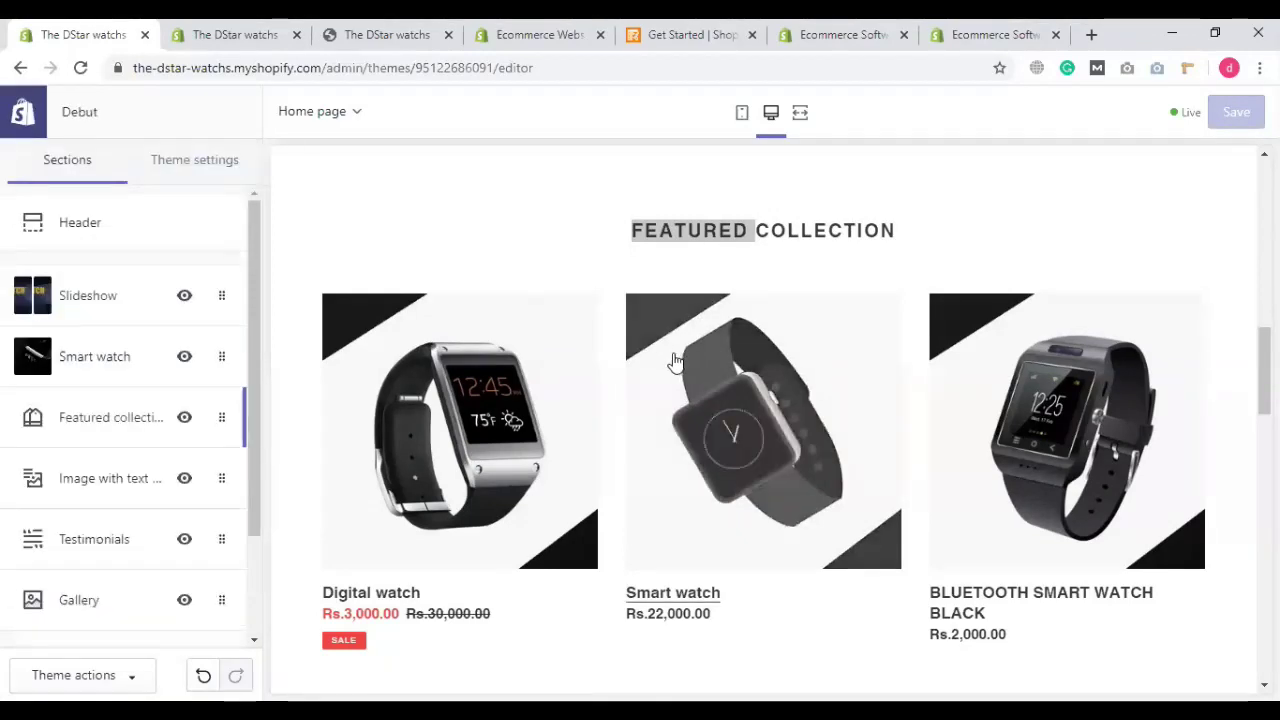
pyautogui.scroll(-3, 895, 354)
pyautogui.scroll(5, 706, 388)
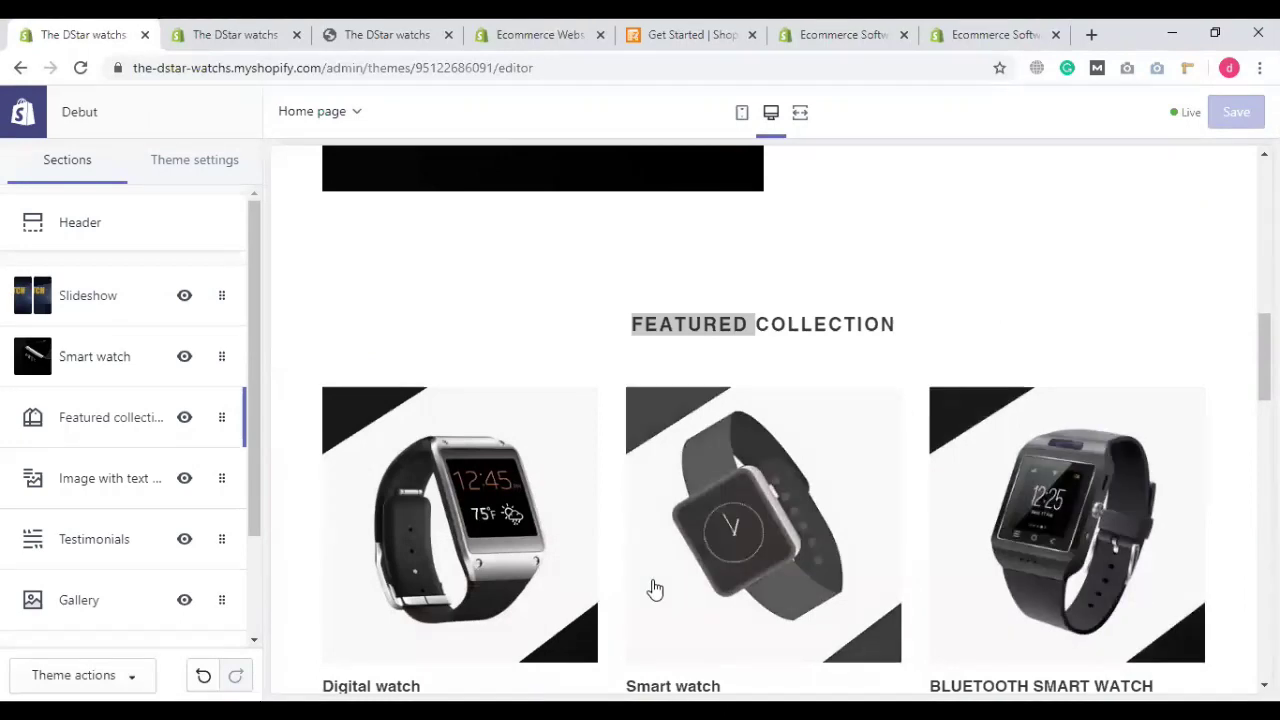
pyautogui.scroll(-1, 760, 480)
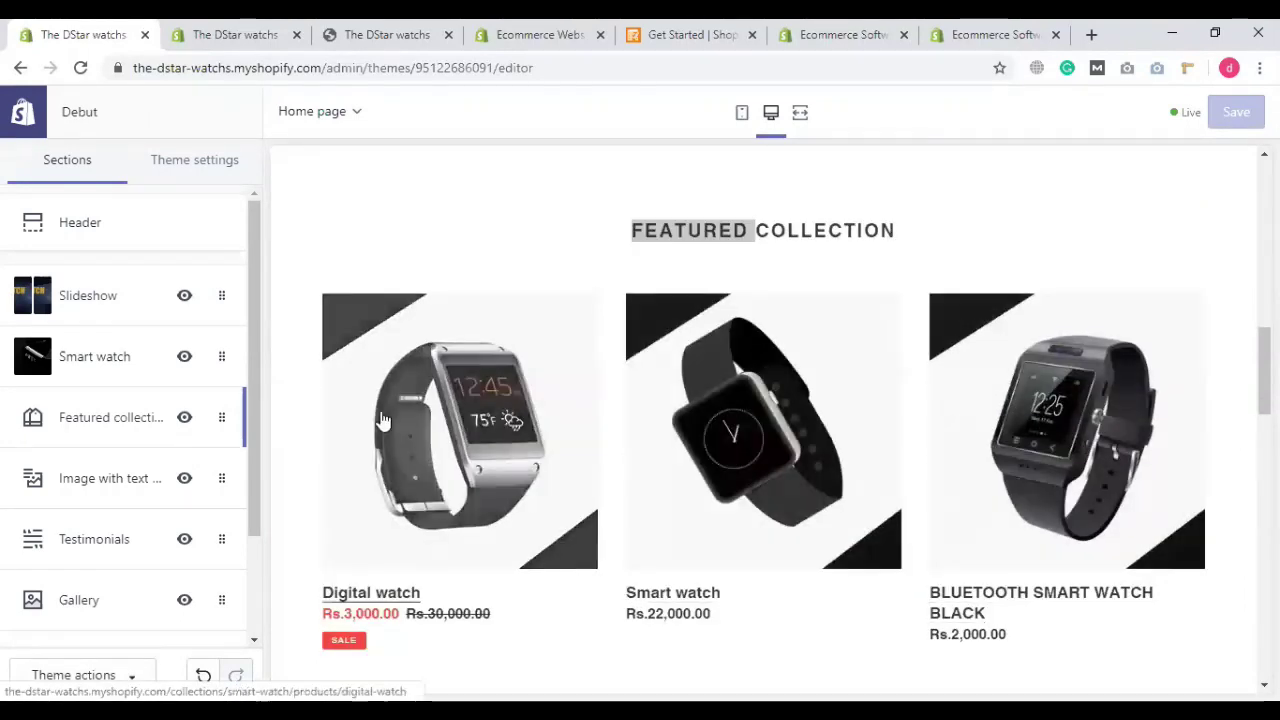
# Step: Review the home page preview from the header and slideshow through the featured collection and image overlay to the testimonials
pyautogui.scroll(3, 586, 423)
pyautogui.scroll(4, 610, 295)
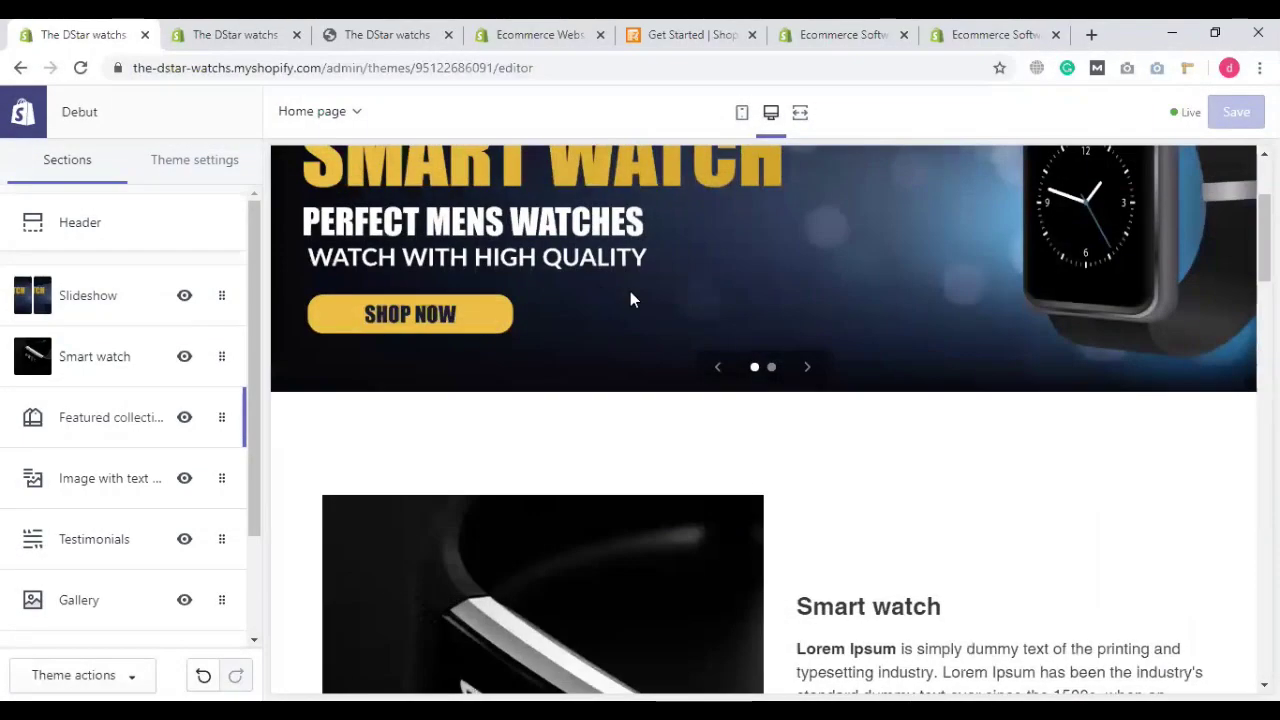
pyautogui.scroll(3, 624, 458)
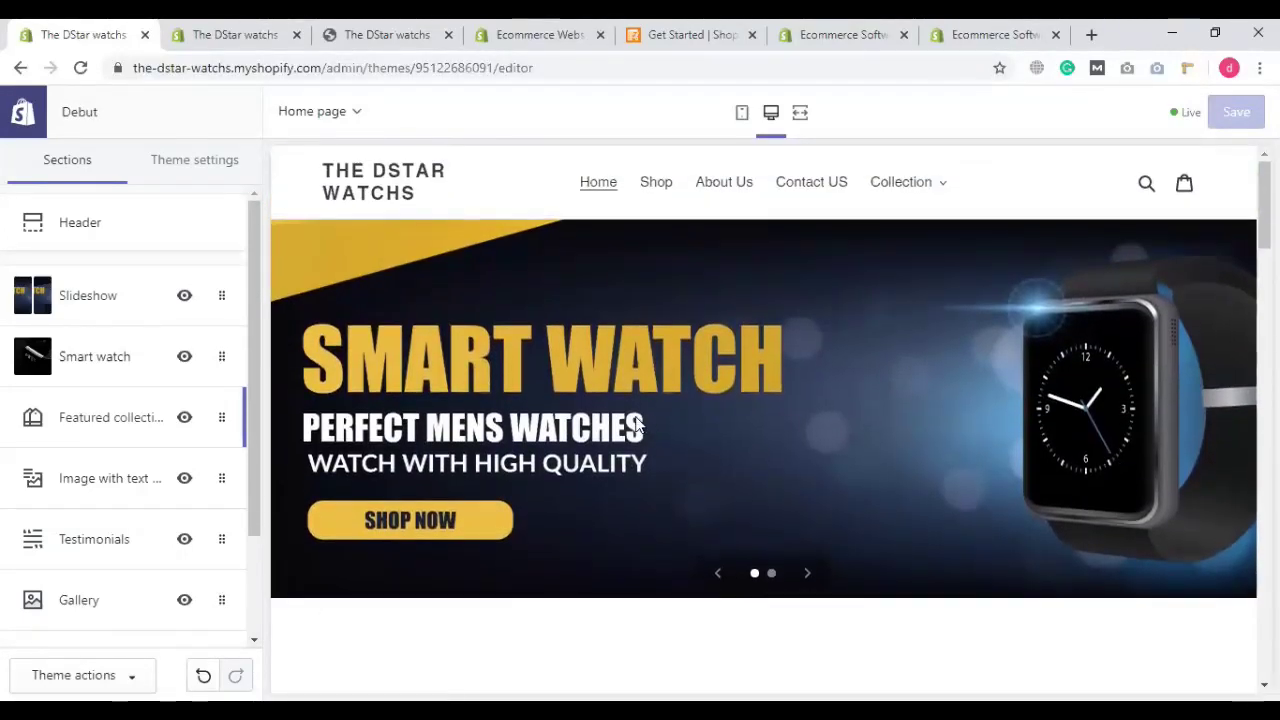
pyautogui.scroll(-3, 637, 425)
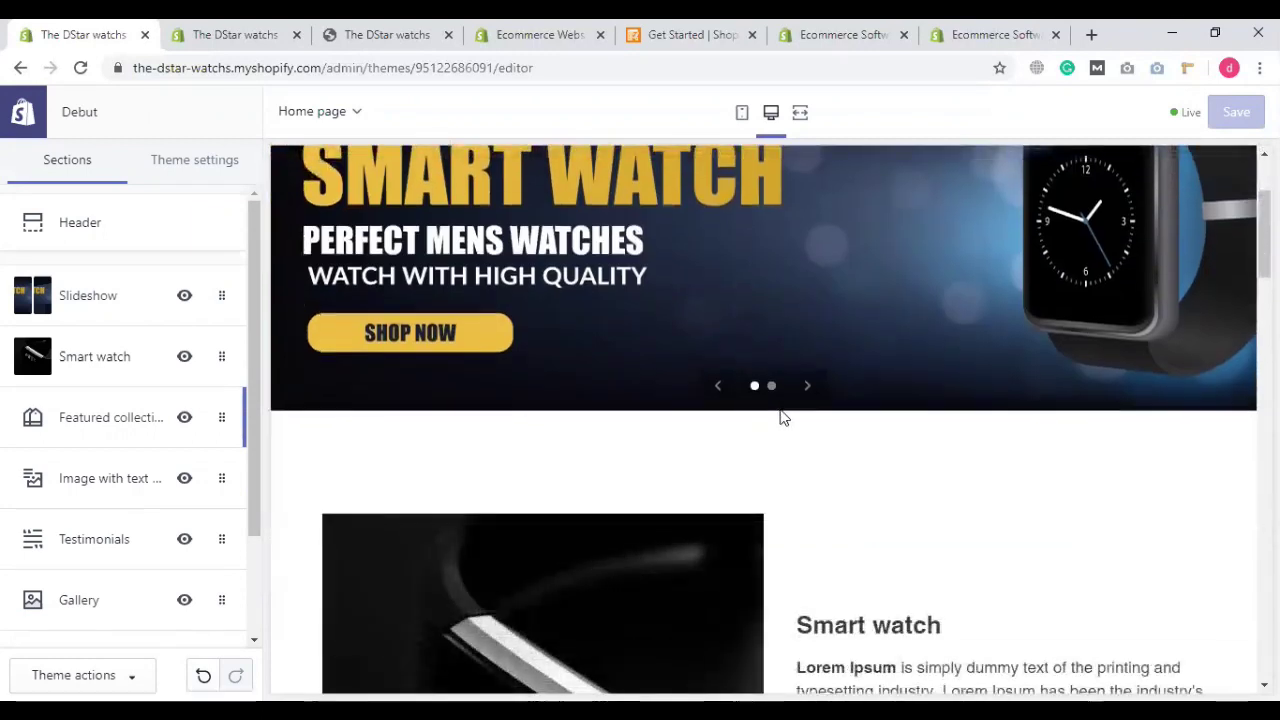
pyautogui.scroll(-2, 845, 477)
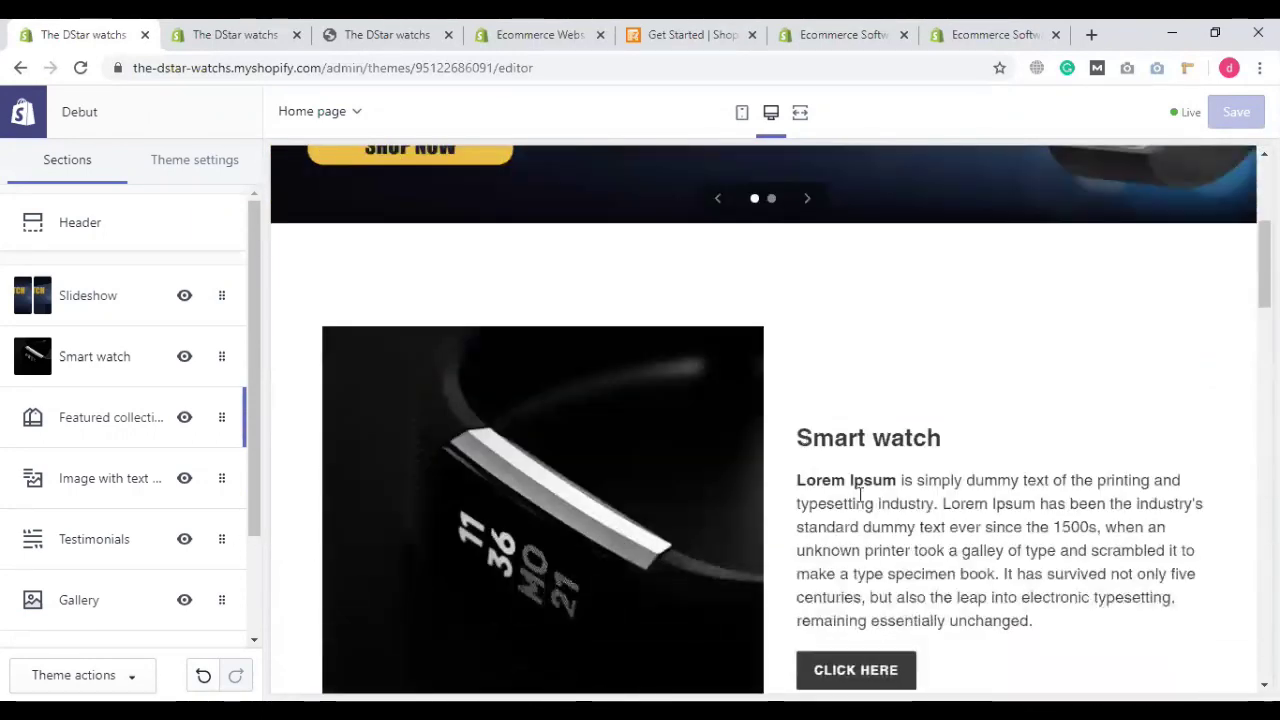
pyautogui.moveTo(813, 437); pyautogui.dragTo(1000, 569)
pyautogui.scroll(-5, 708, 477)
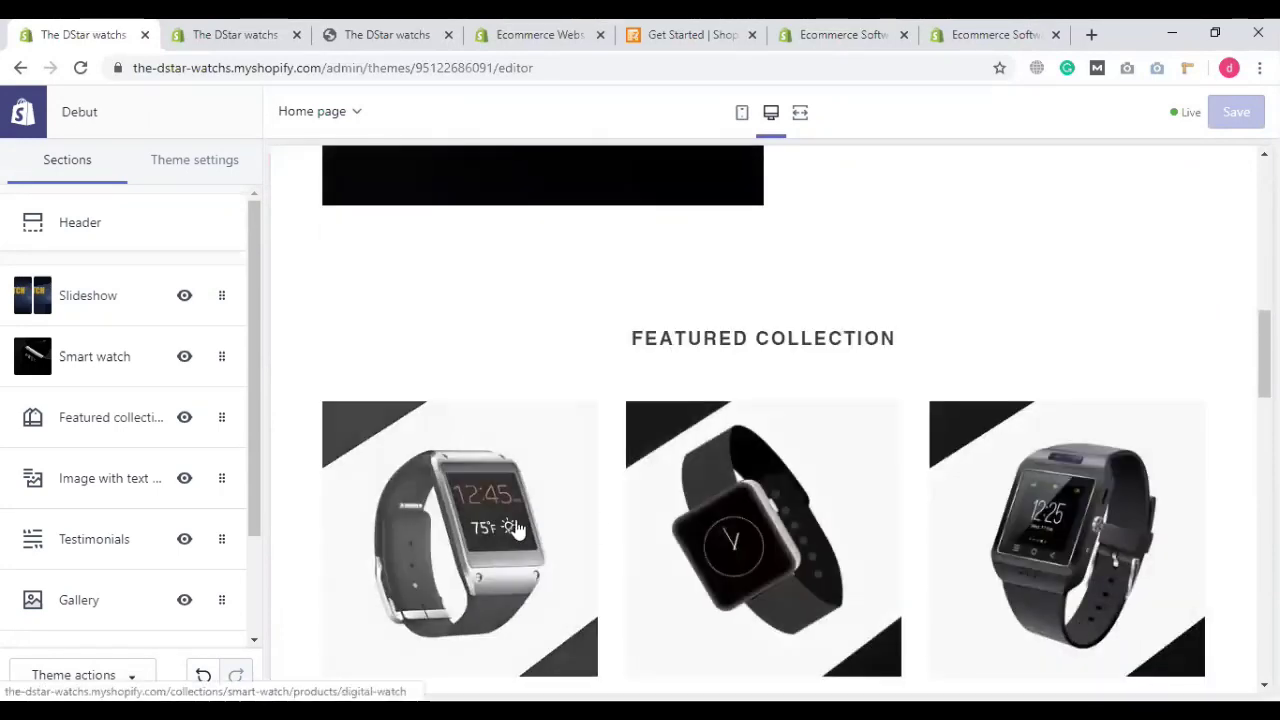
pyautogui.scroll(-2, 683, 528)
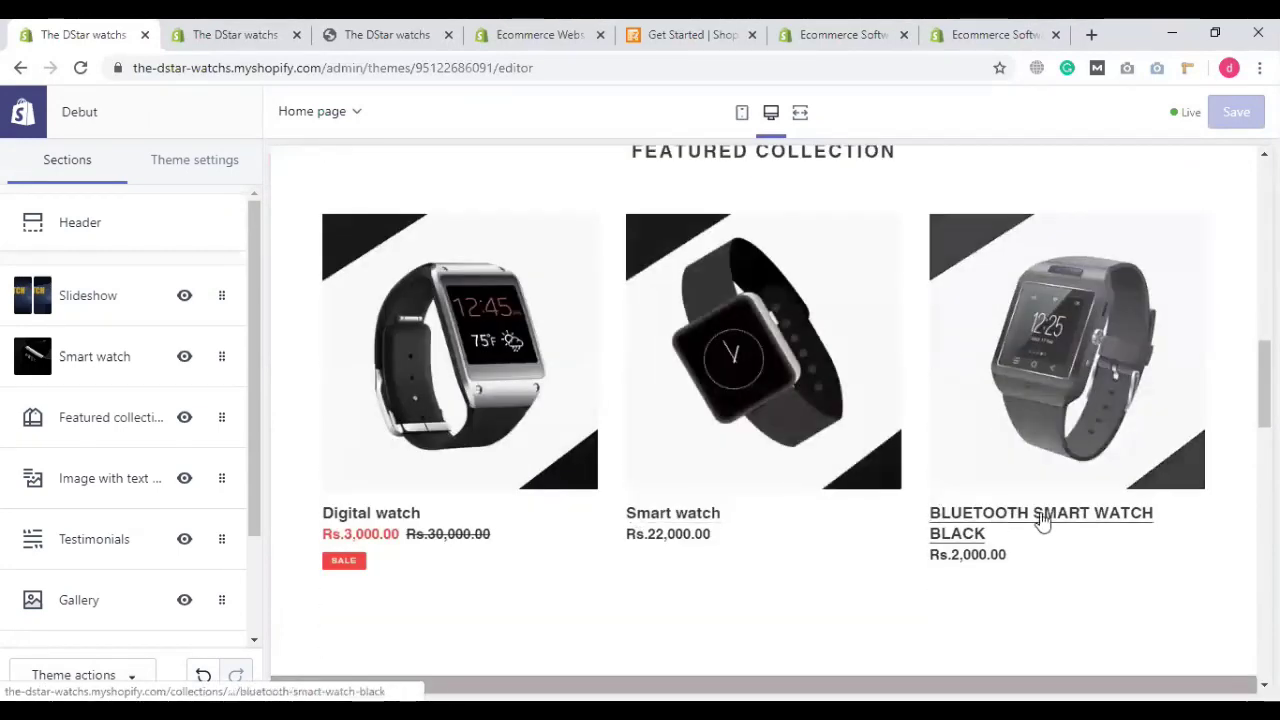
pyautogui.scroll(-2, 1040, 514)
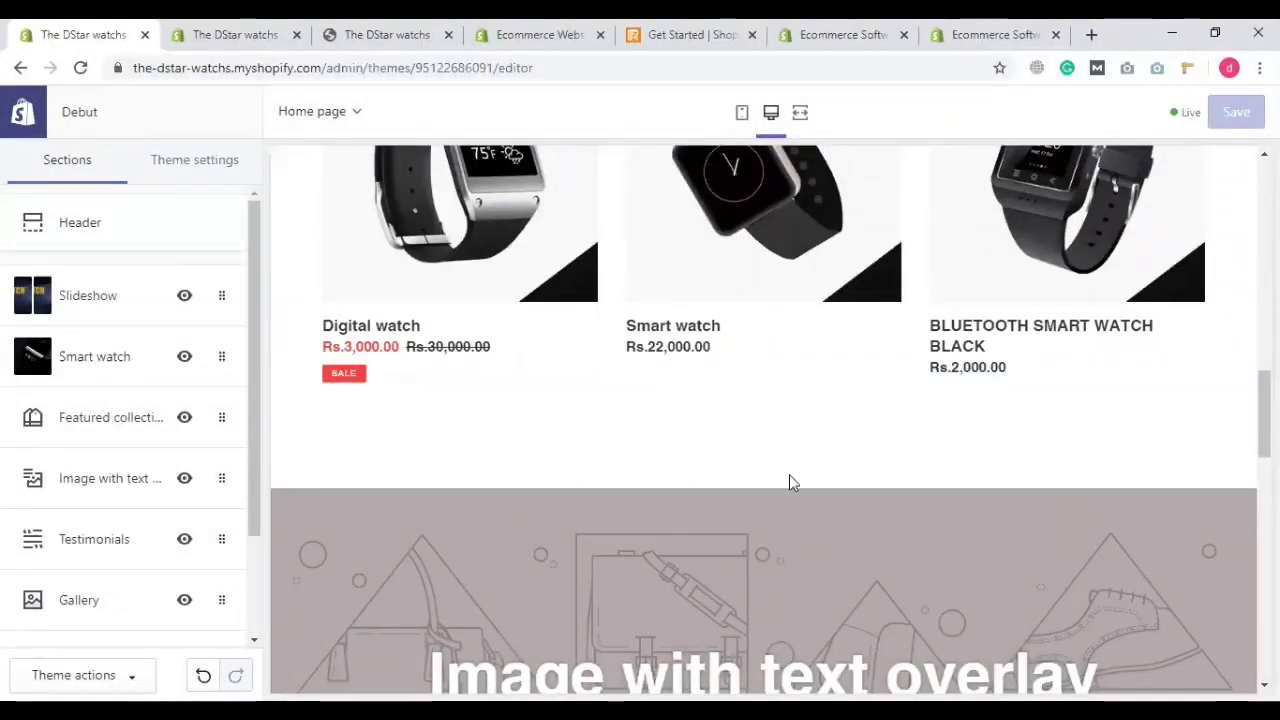
pyautogui.scroll(-2, 557, 500)
pyautogui.scroll(-1, 721, 521)
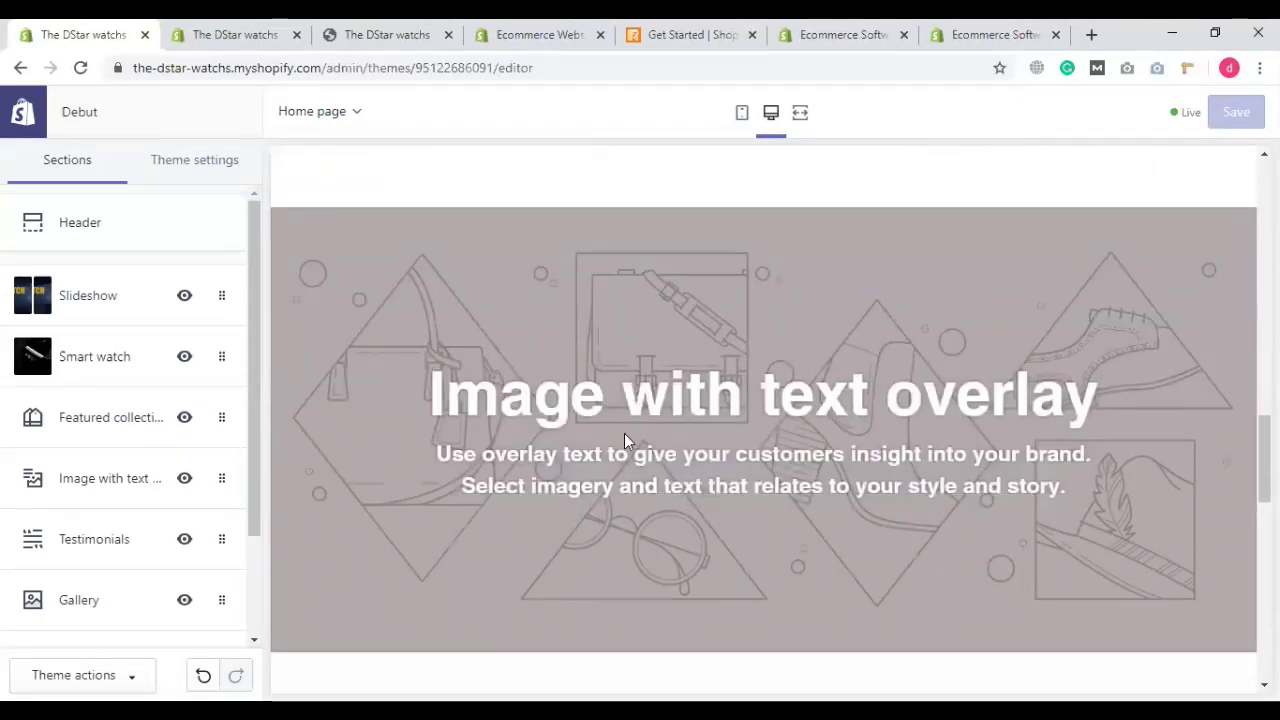
pyautogui.scroll(-2, 489, 495)
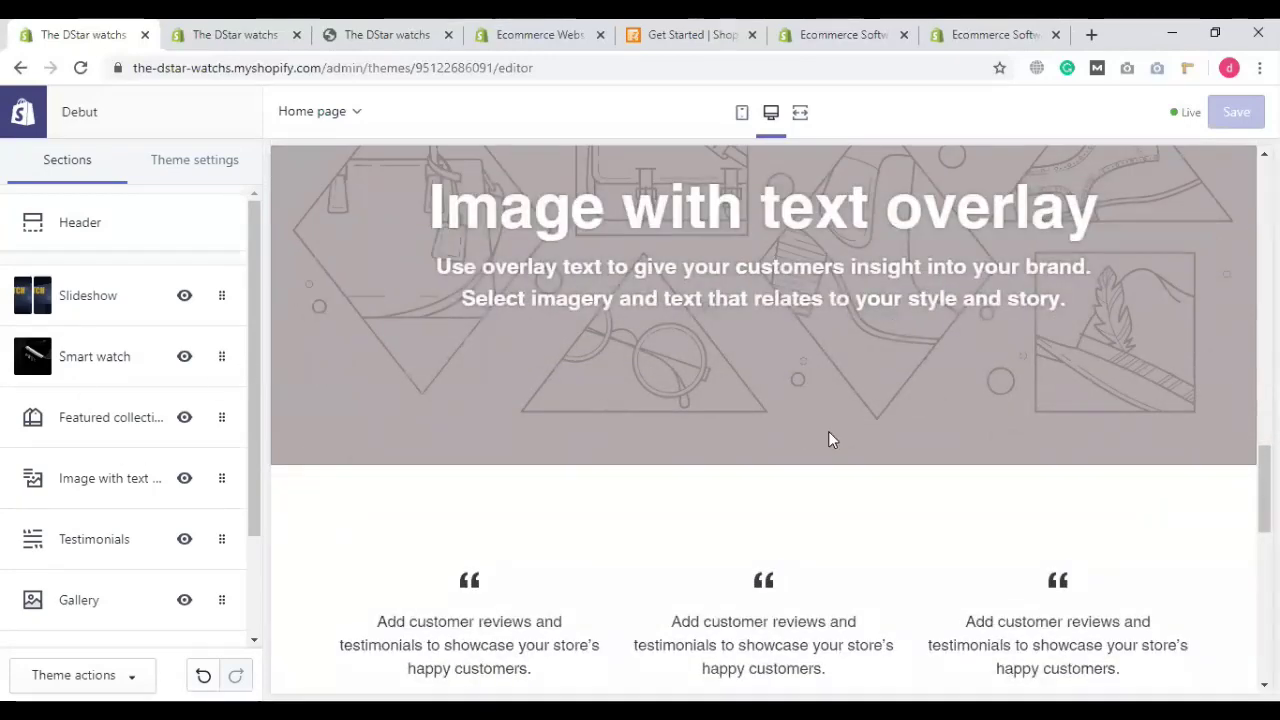
pyautogui.scroll(-3, 731, 366)
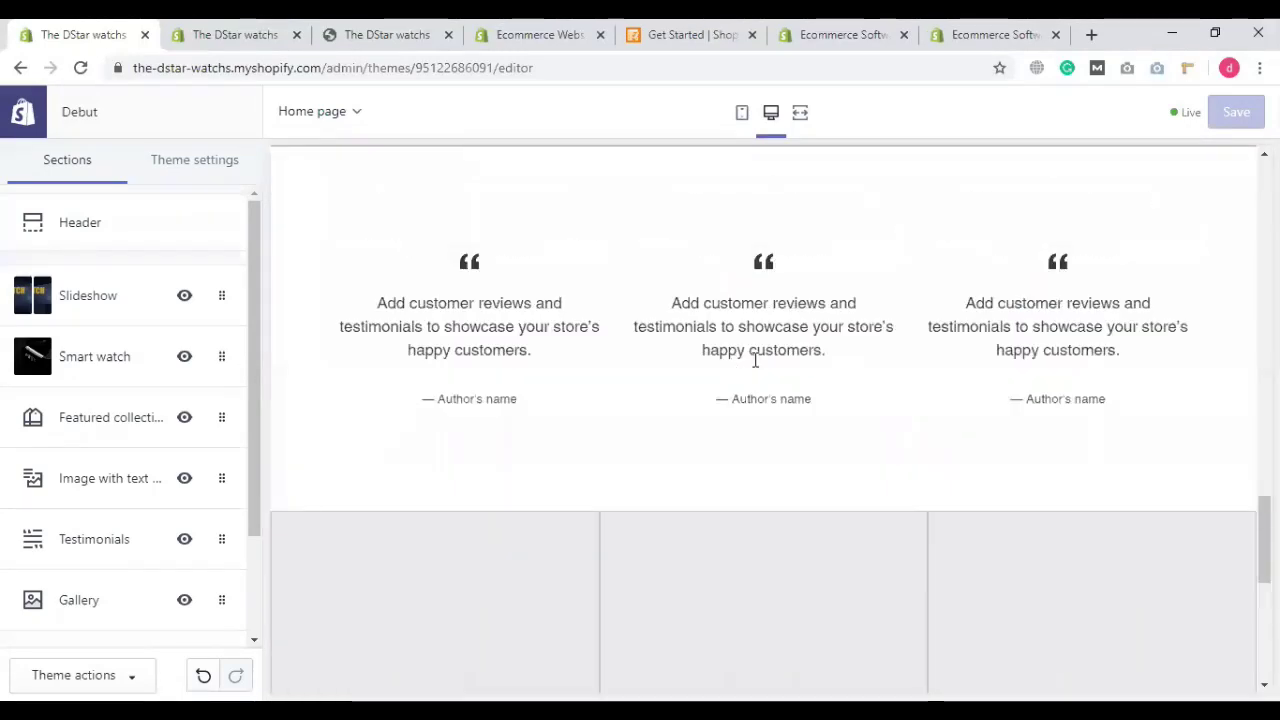
pyautogui.scroll(6, 755, 362)
pyautogui.scroll(-2, 851, 390)
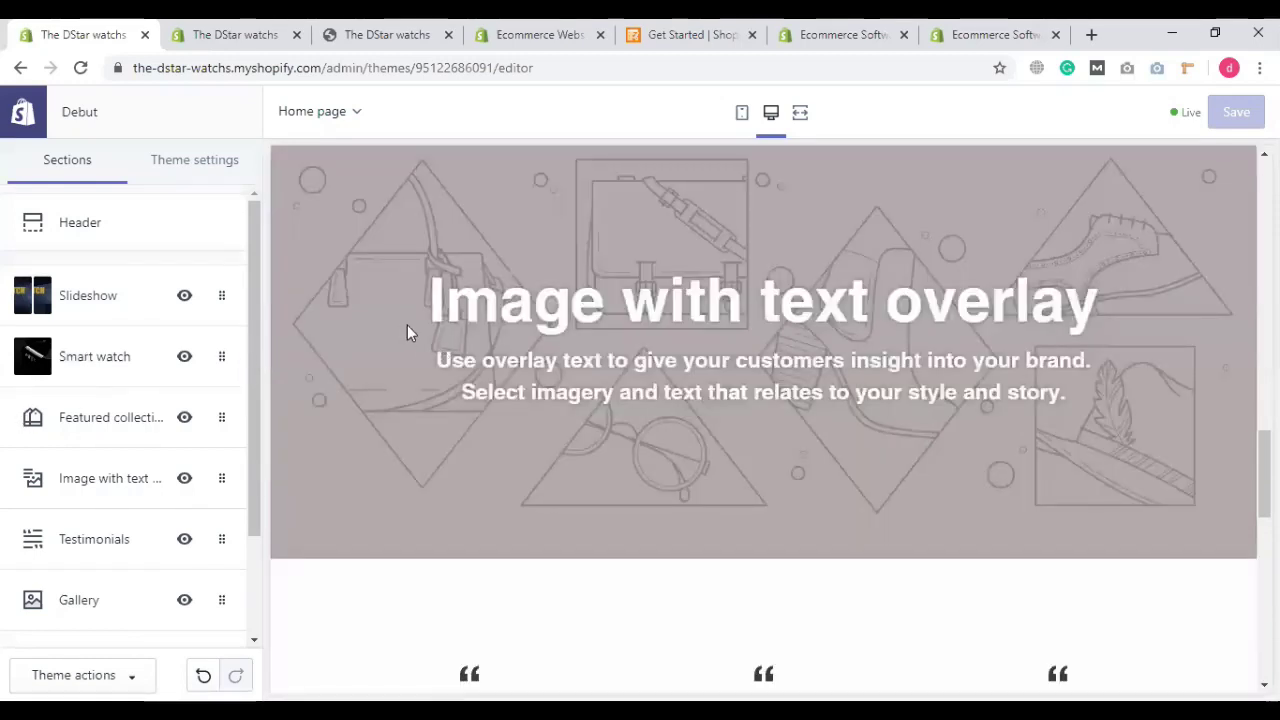
# Step: Set the Image with text overlay section's picture to the black smartwatch banner from the image library
pyautogui.click(110, 422)
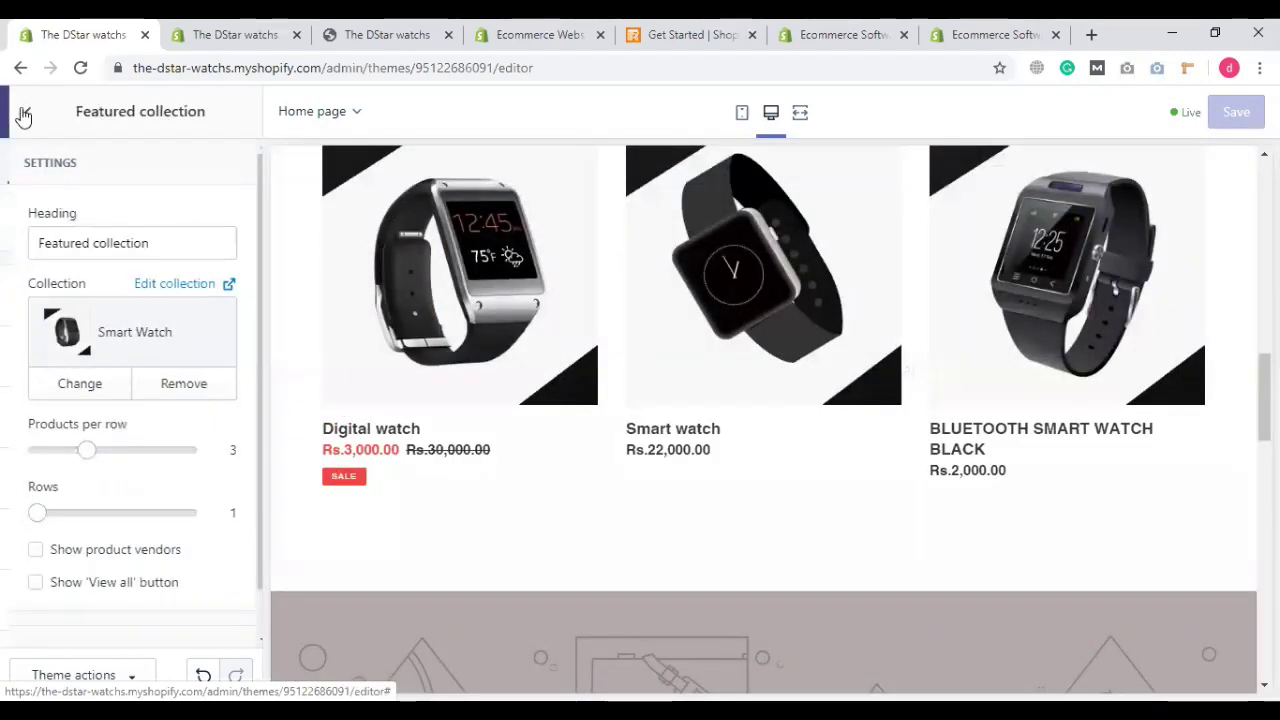
pyautogui.click(463, 444)
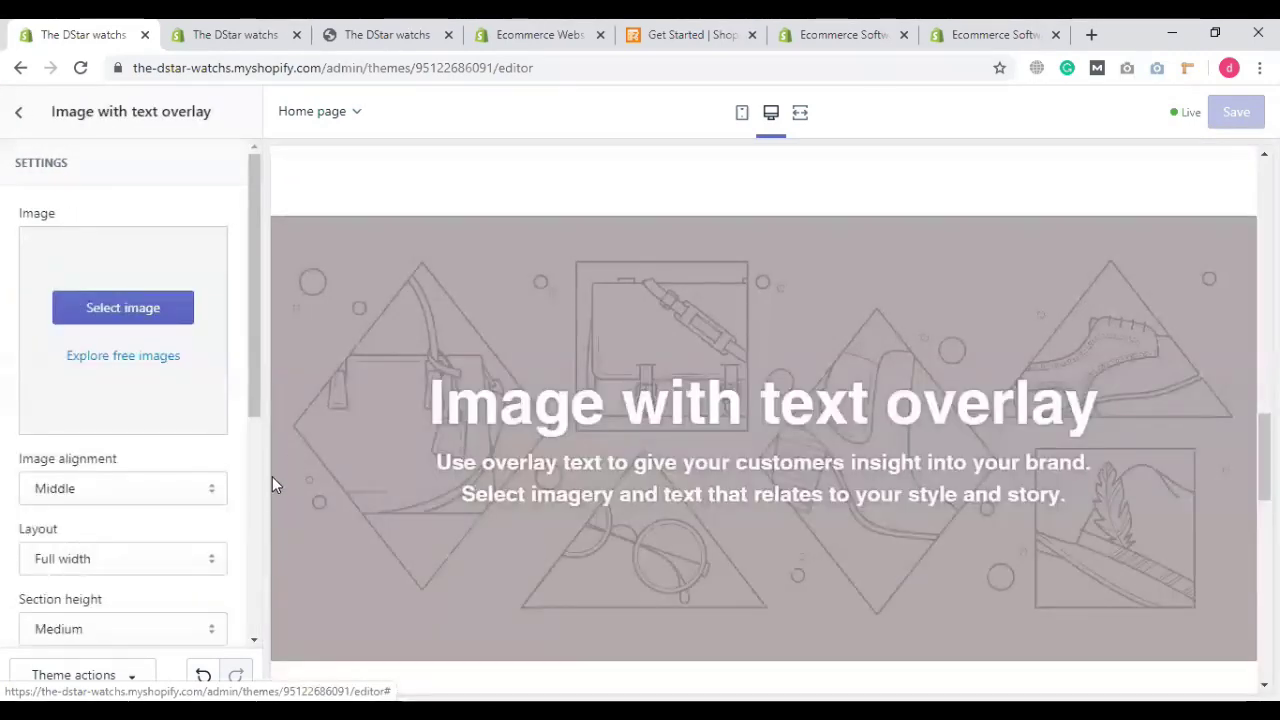
pyautogui.scroll(-2, 760, 450)
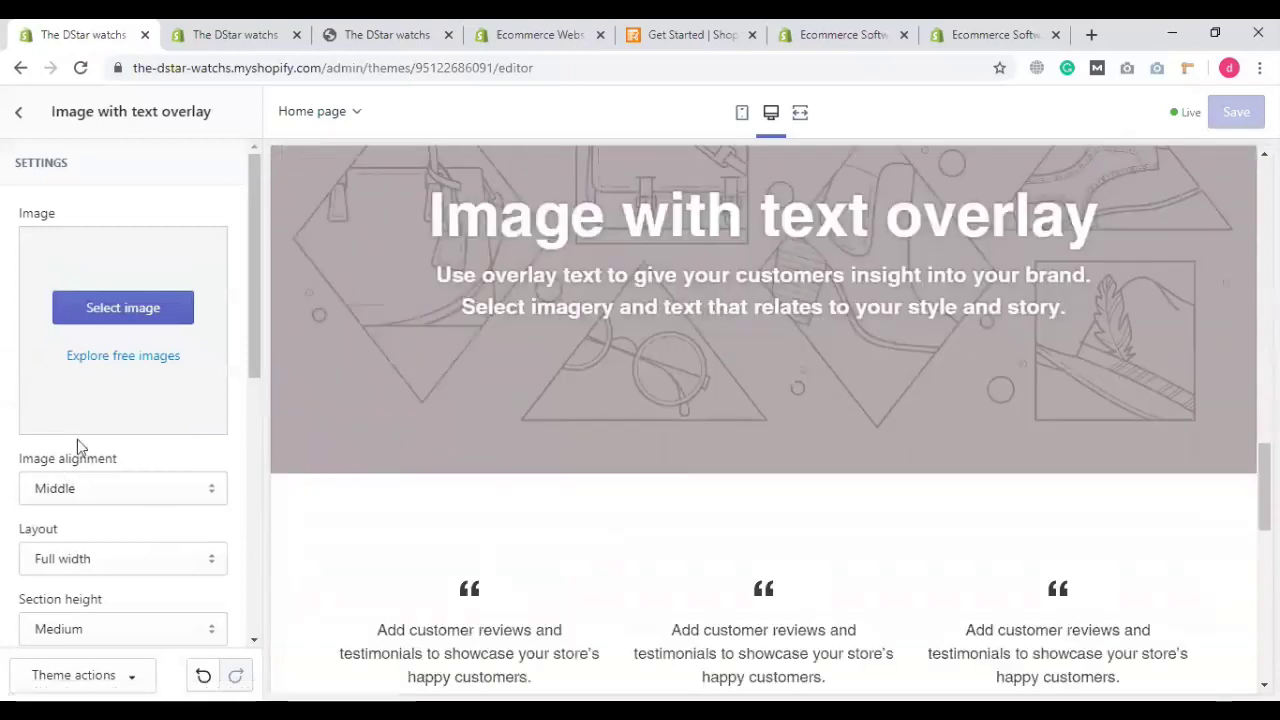
pyautogui.click(92, 319)
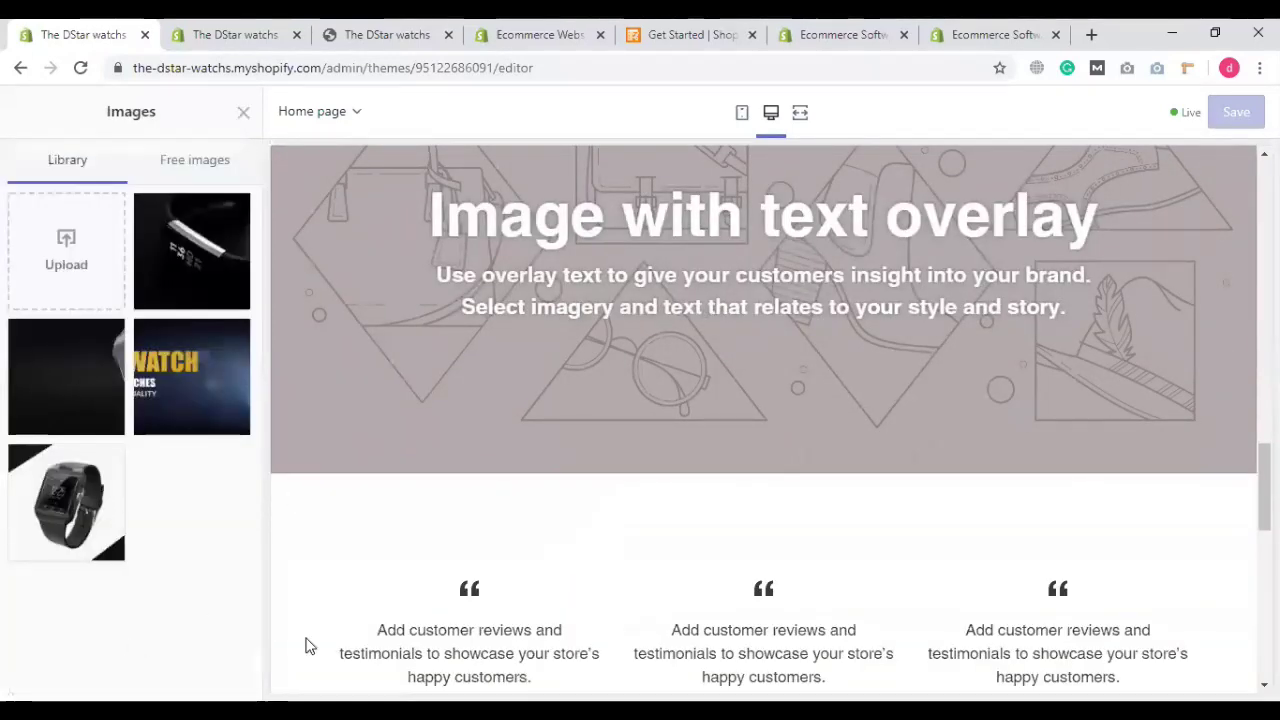
pyautogui.click(66, 376)
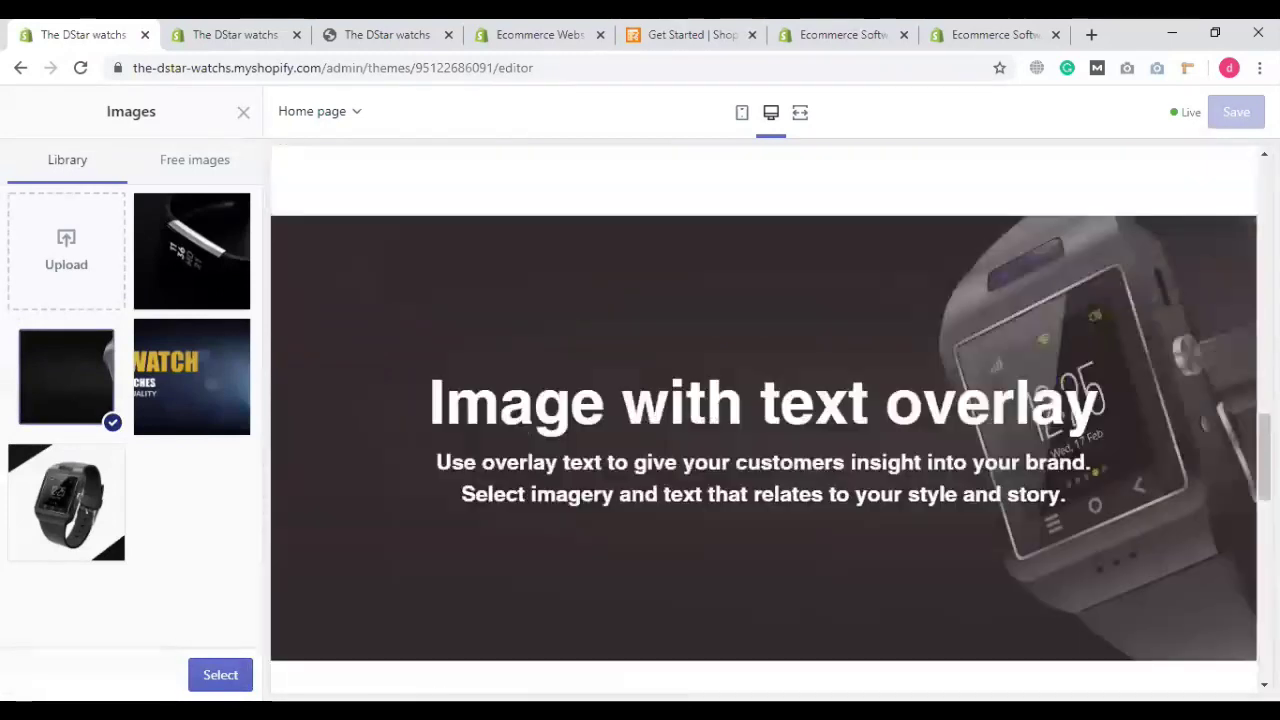
pyautogui.click(220, 675)
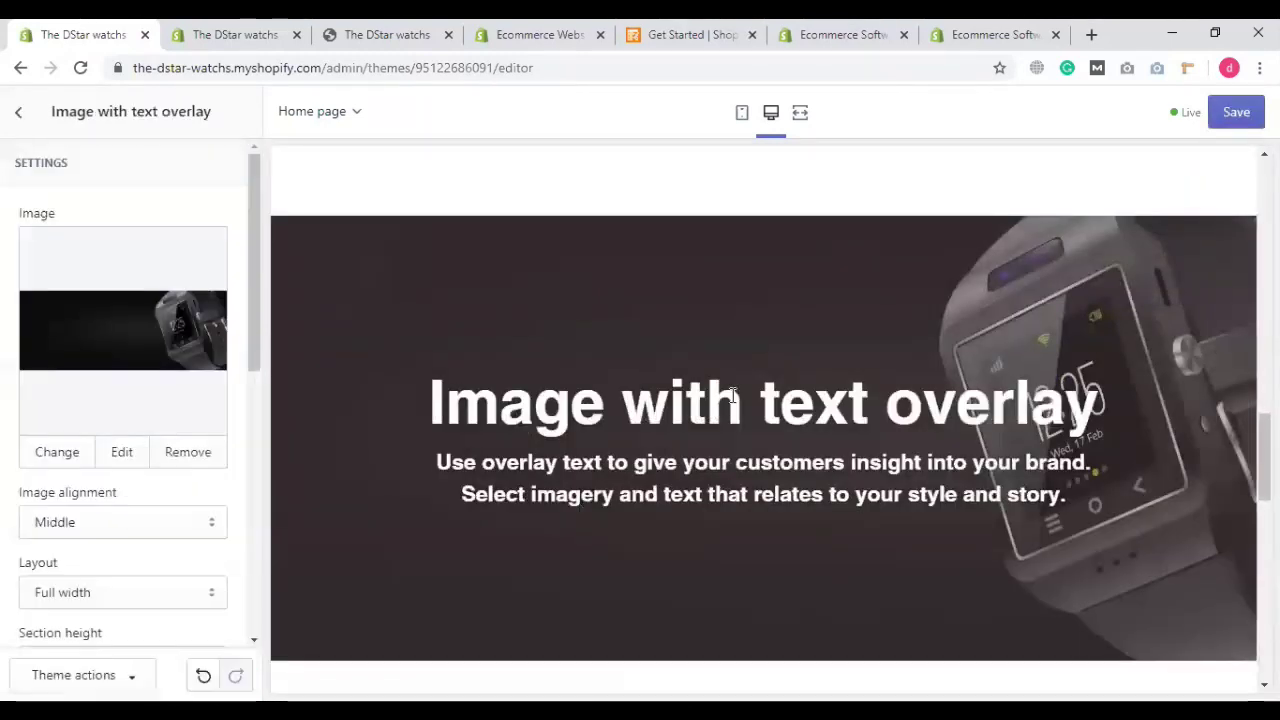
# Step: Set the heading of the image overlay section to "Digital Smart watches"
pyautogui.scroll(1, 802, 414)
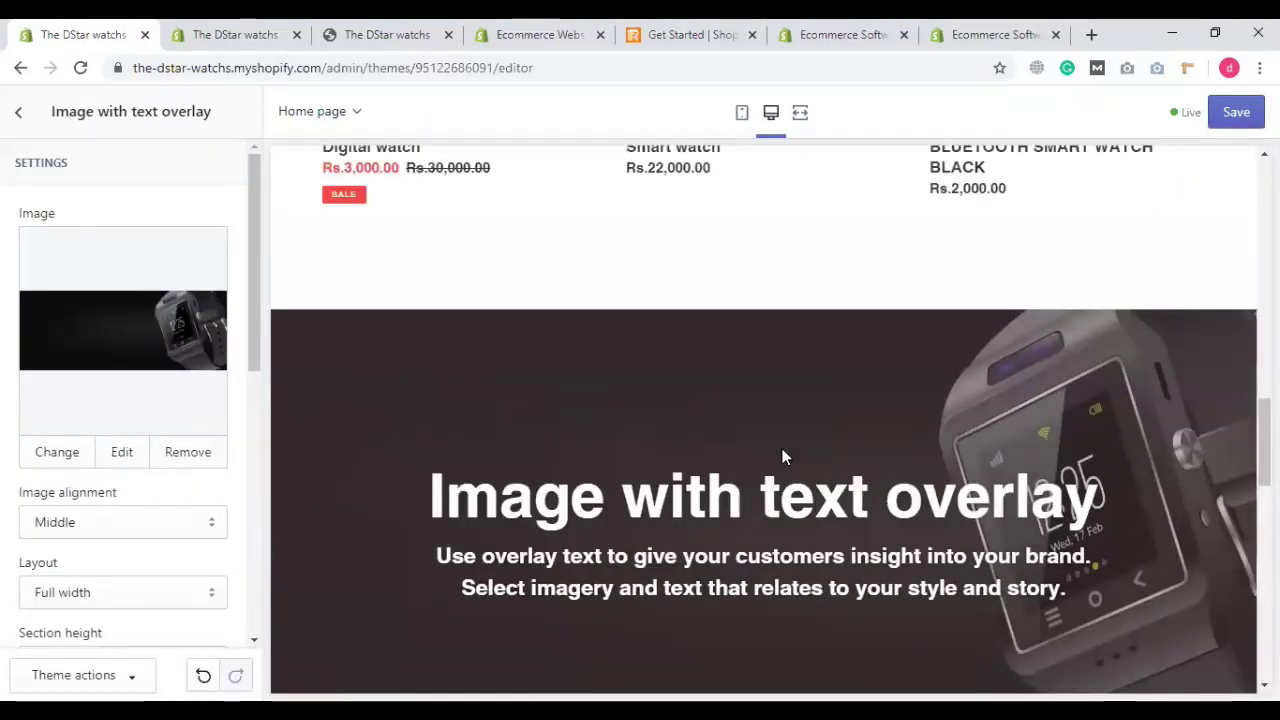
pyautogui.scroll(-2, 110, 468)
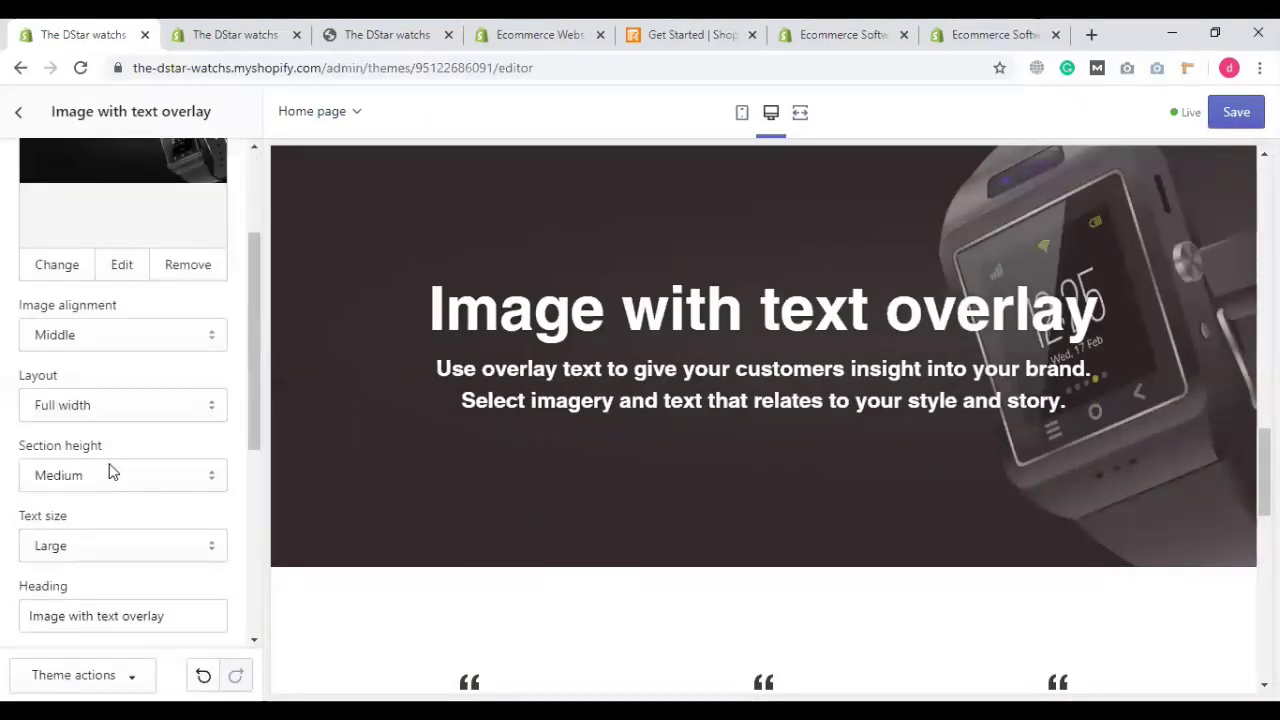
pyautogui.scroll(-2, 210, 478)
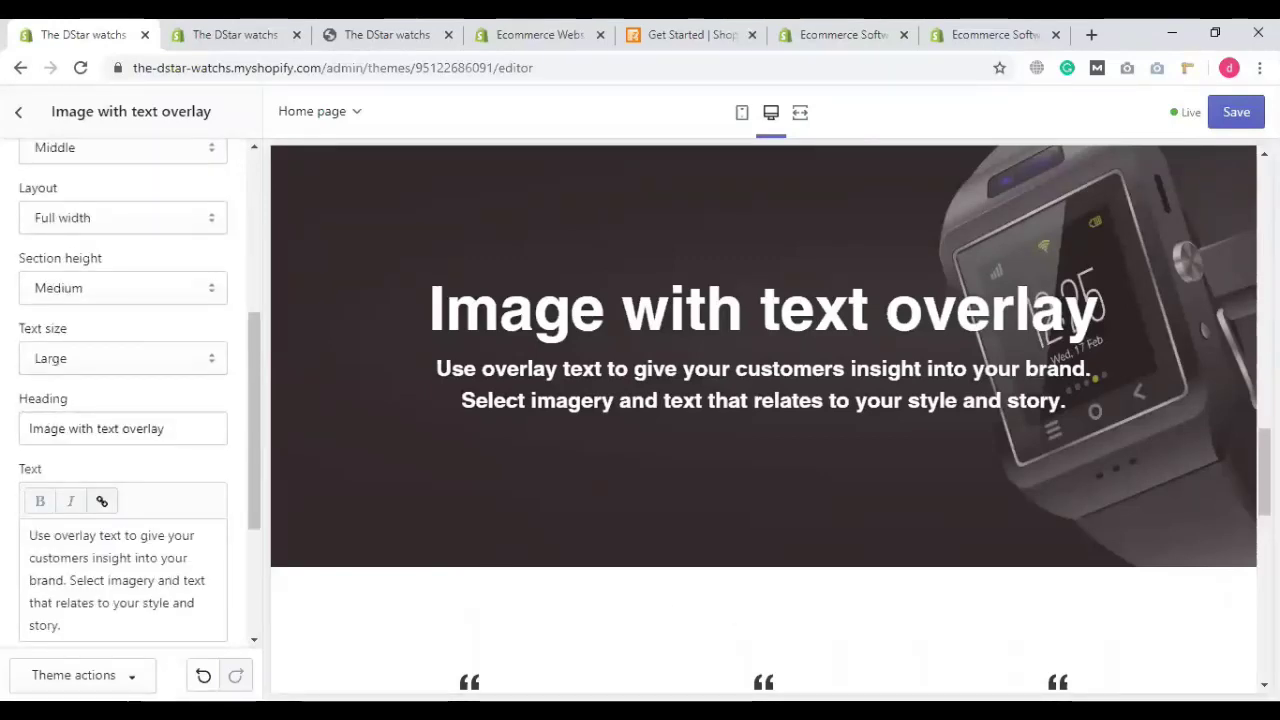
pyautogui.tripleClick(120, 427)
pyautogui.write('Dig')
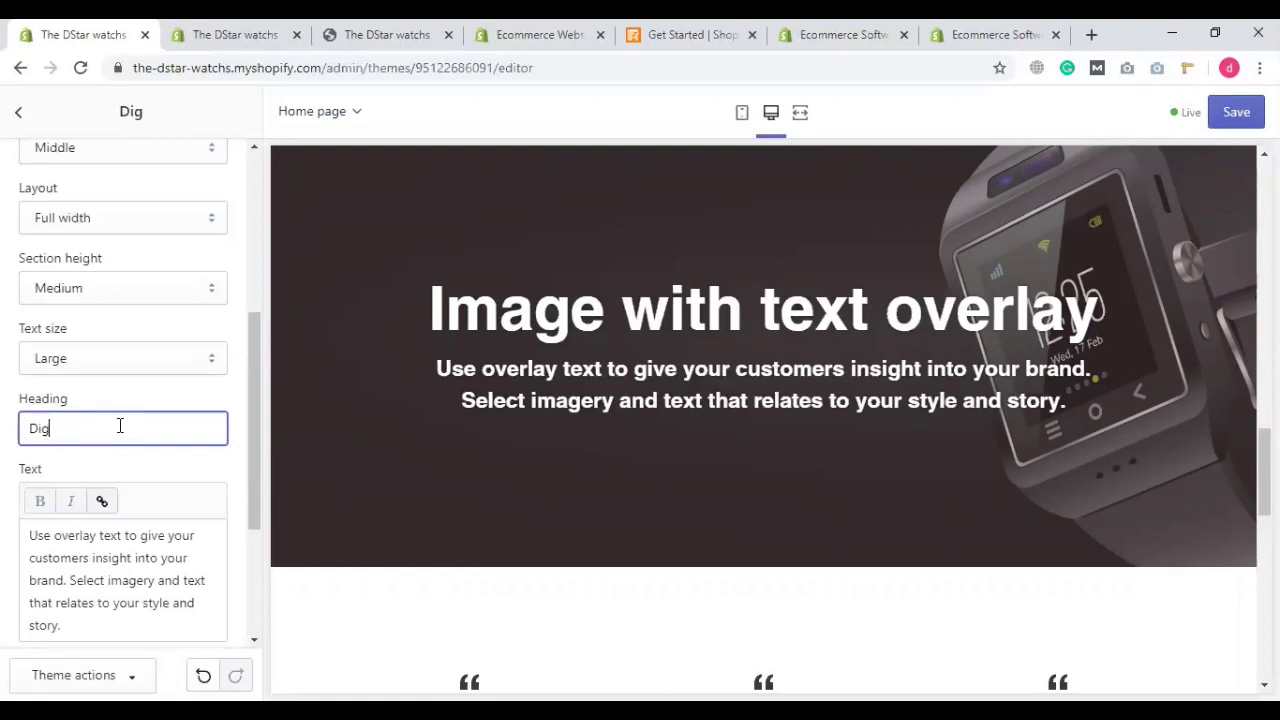
pyautogui.write('ital ')
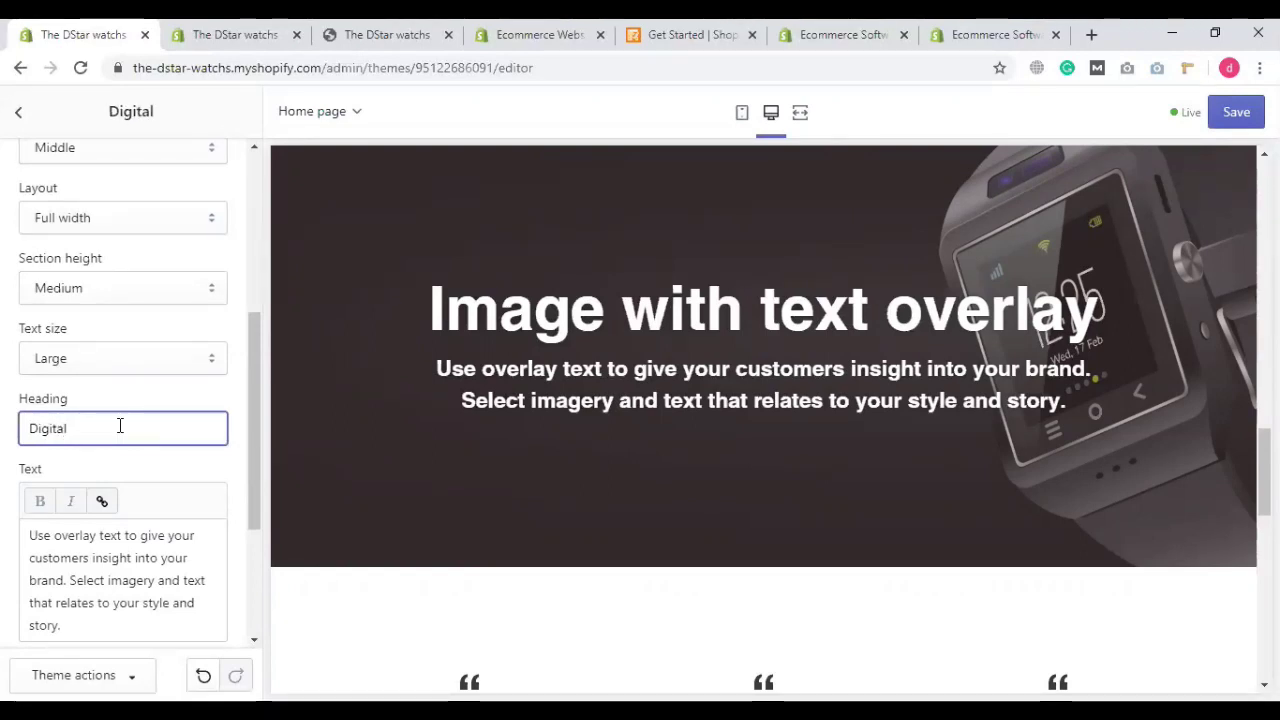
pyautogui.write('S')
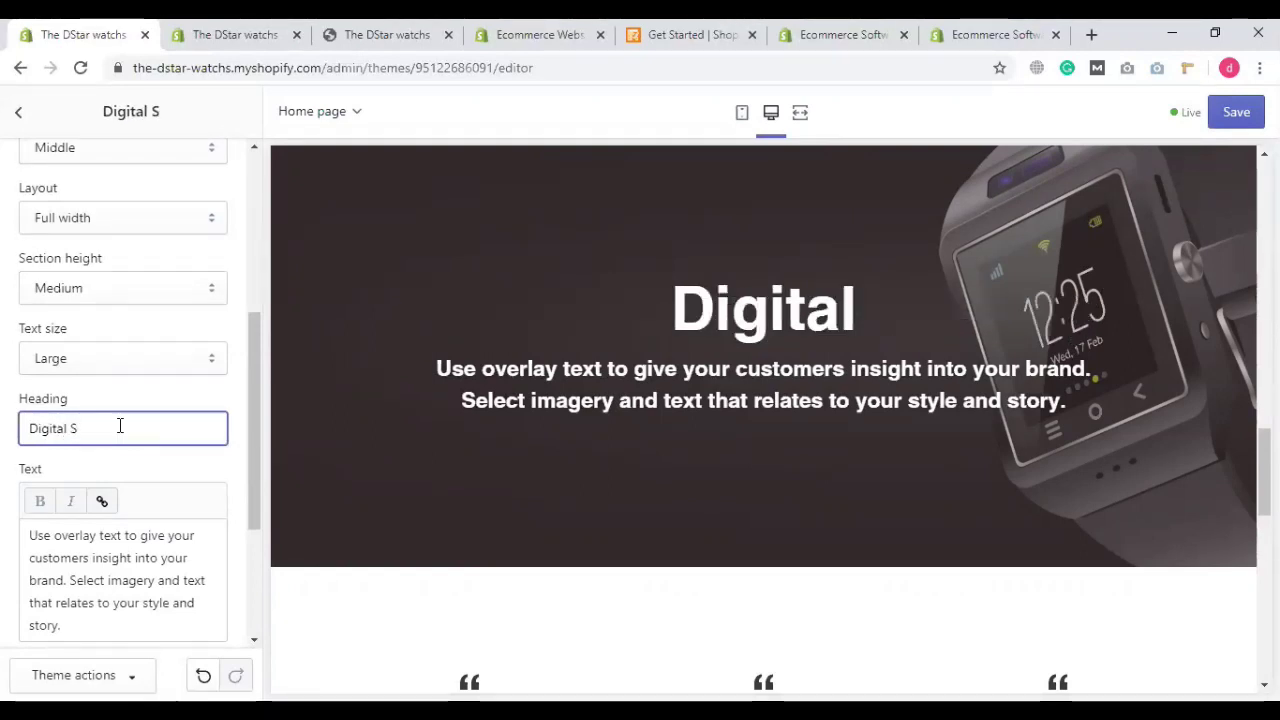
pyautogui.write('mar')
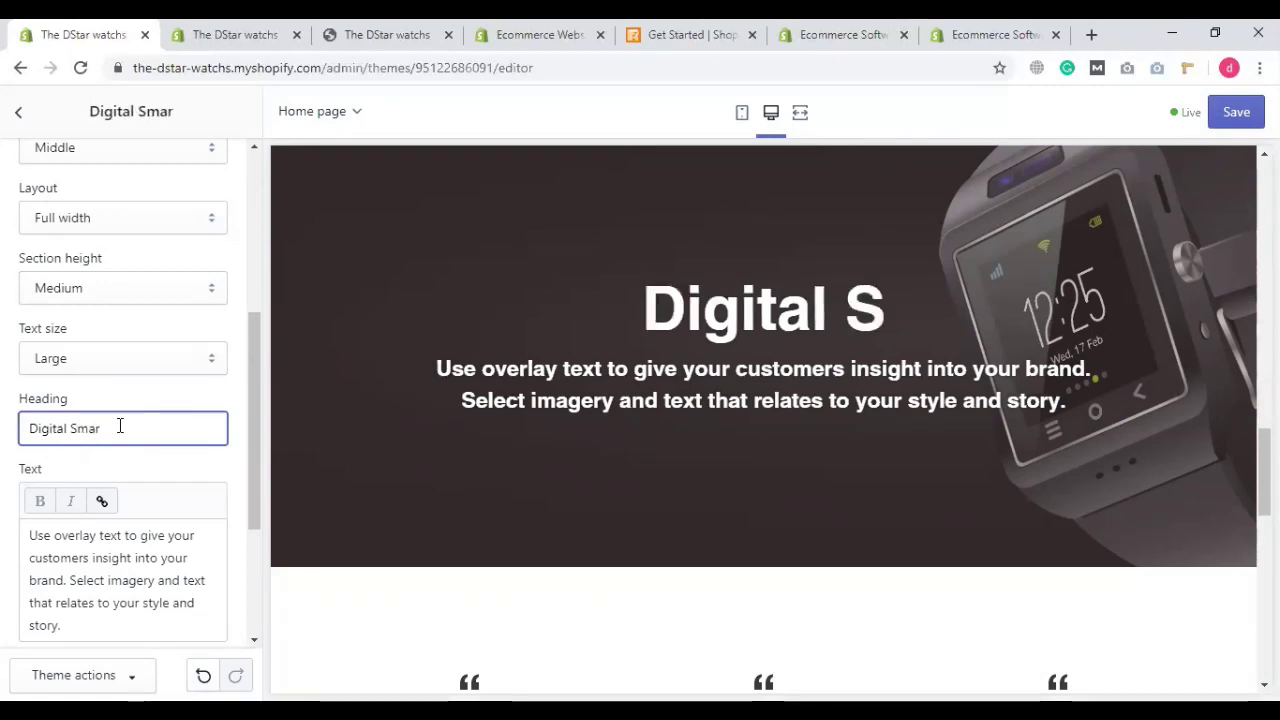
pyautogui.press('BackSpace')
pyautogui.write('rt wa')
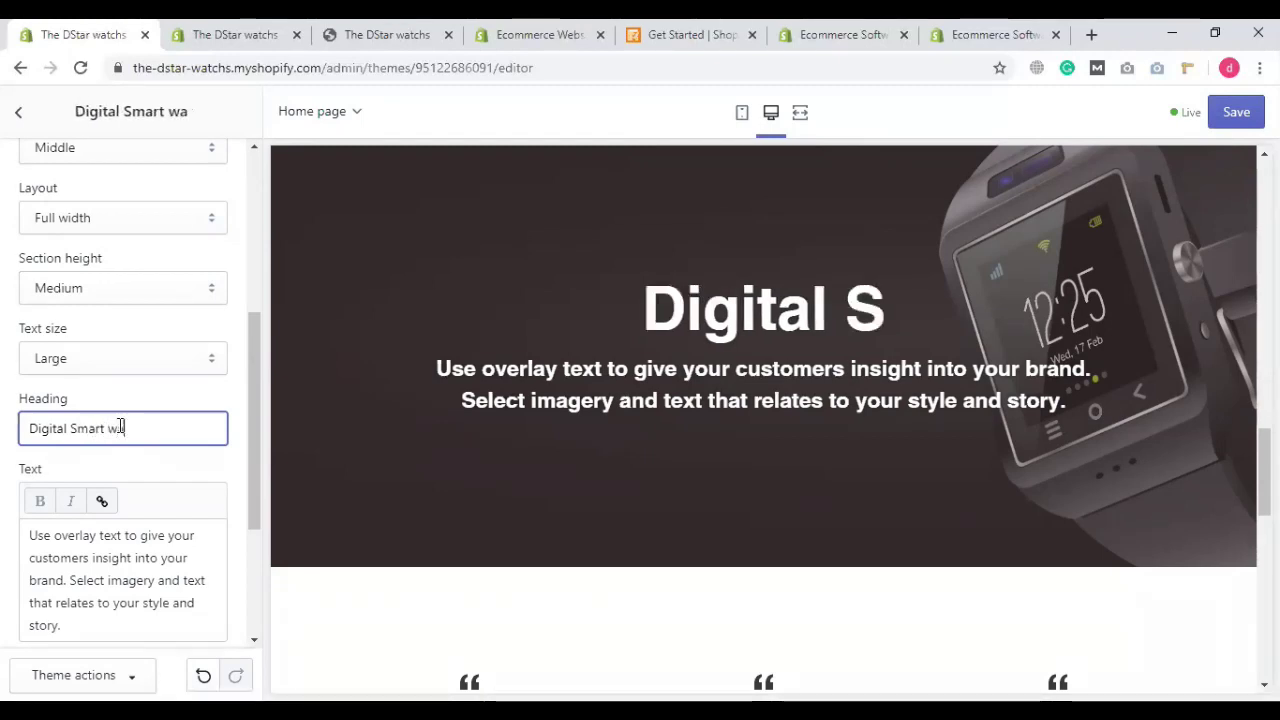
pyautogui.write('tch')
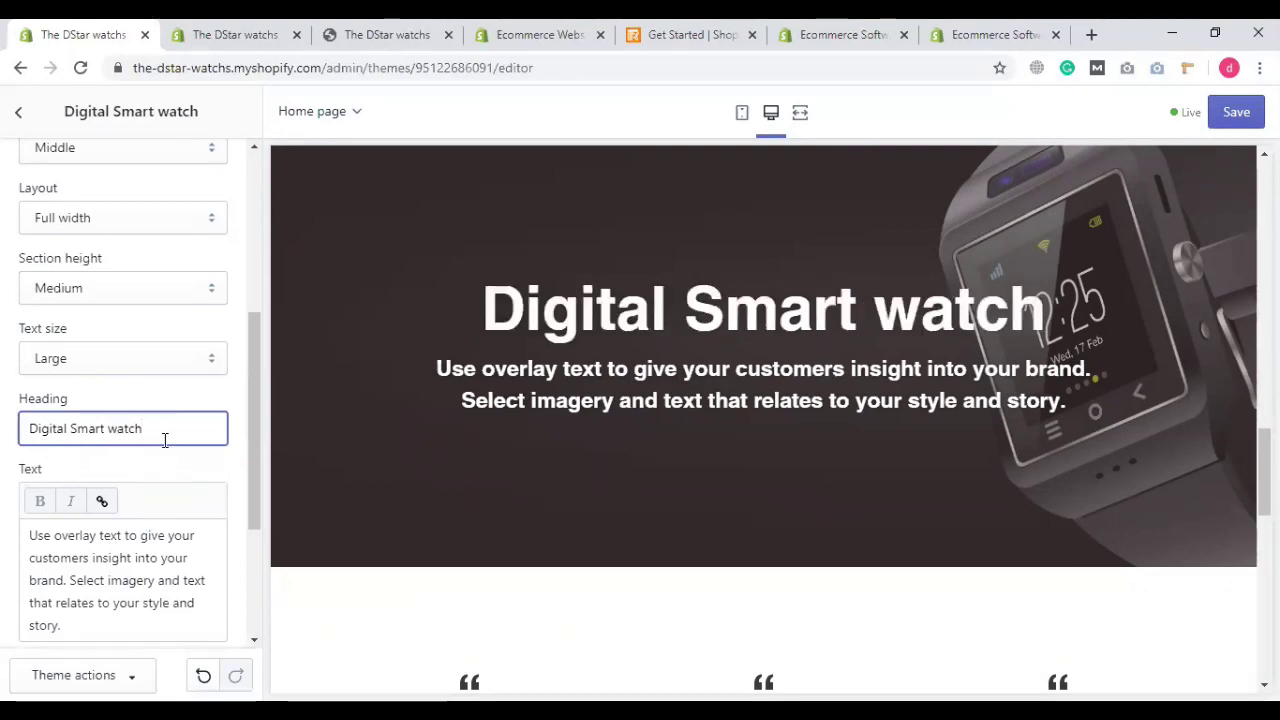
pyautogui.write('s')
pyautogui.press('BackSpace')
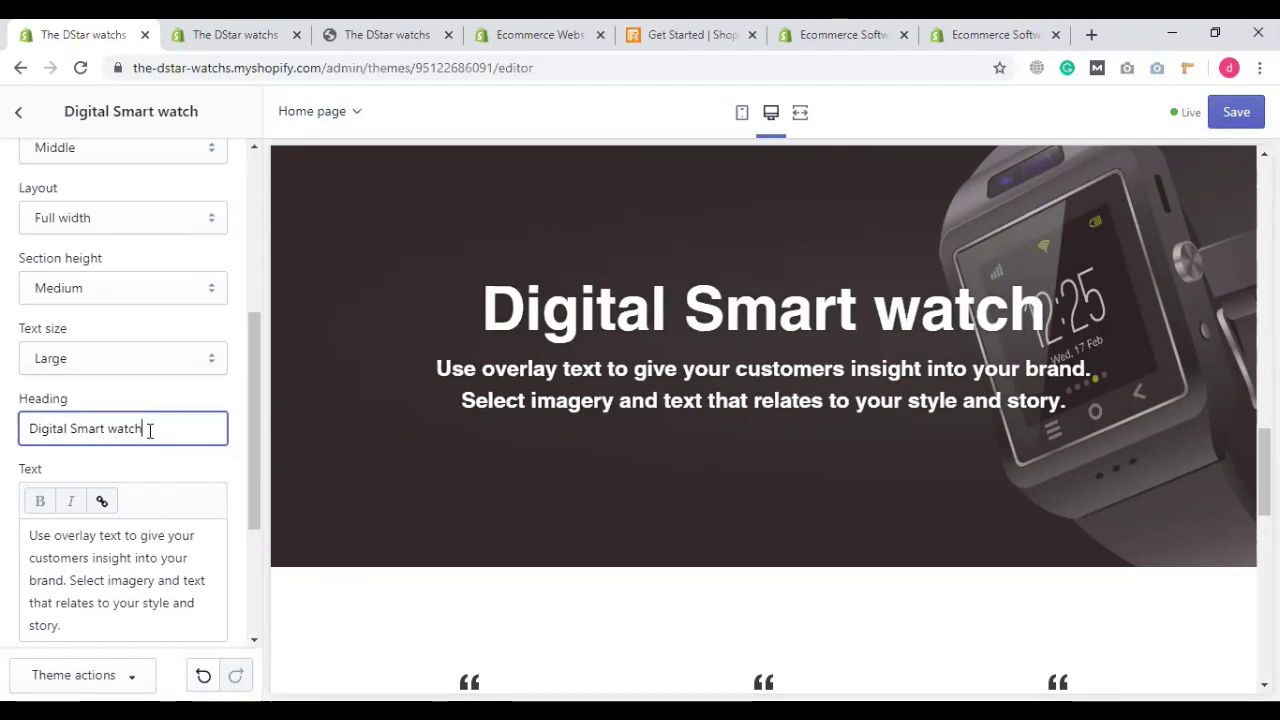
pyautogui.write('es')
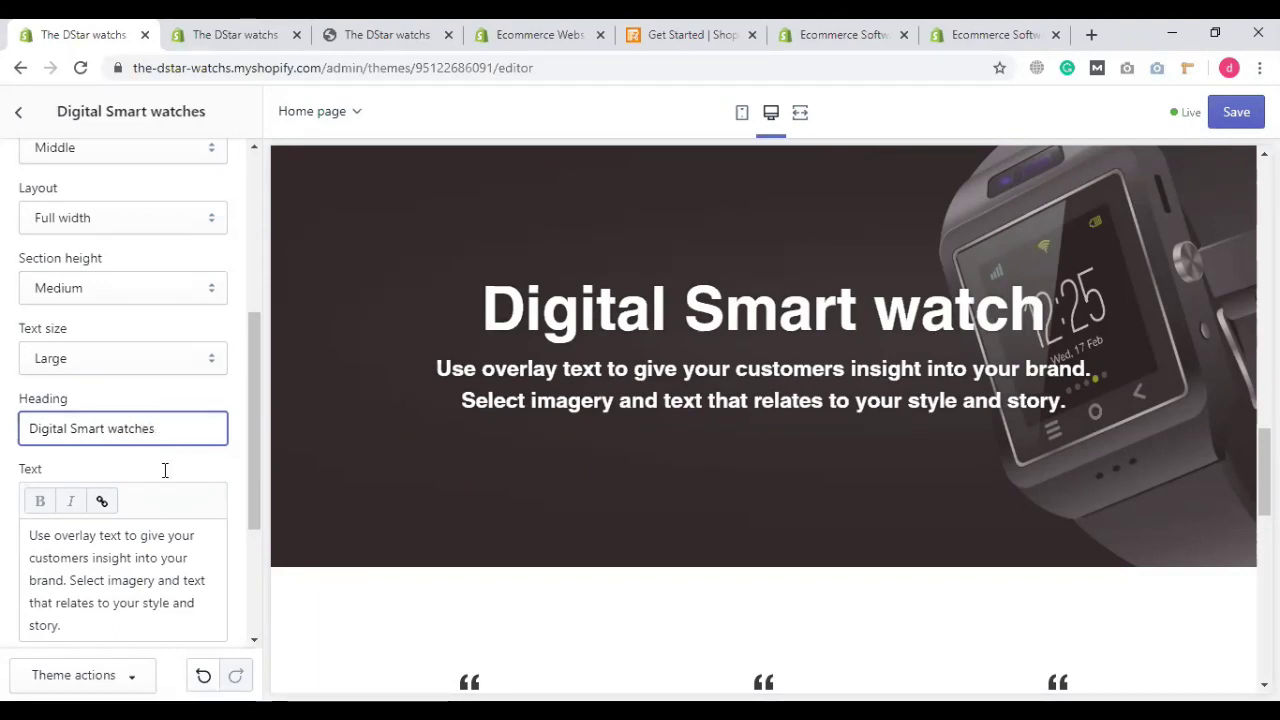
# Step: Replace the overlay section's body text with the Lorem Ipsum paragraph ending in "remaining essentially unchanged."
pyautogui.click(86, 580)
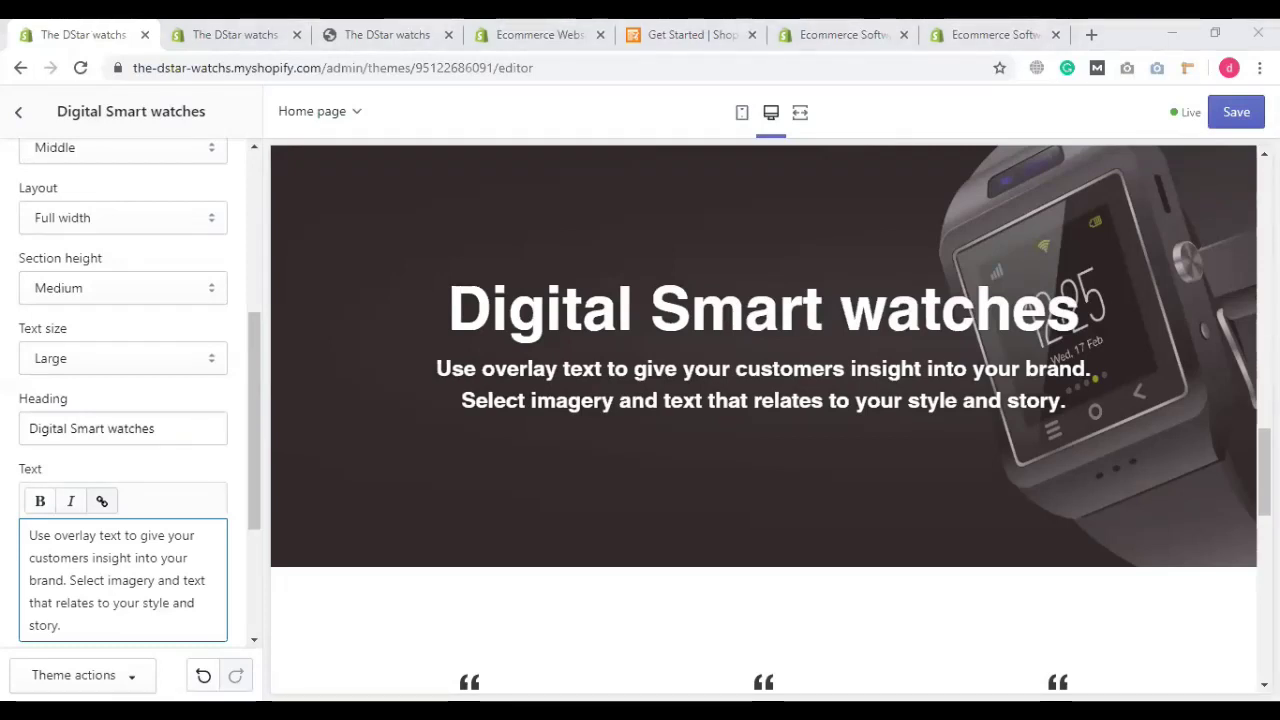
pyautogui.tripleClick(147, 569)
pyautogui.write("Lorem Ipsum is simply dummy text of the printing and typesetting industry. Lorem Ipsum has been the industry's standard dummy text ever since the 1500s, when an unknown printer took a galley of type and scrambled it to make a type specimen book. It has survived not only five centuries, but also the leap into electronic typesetting, remaining essentially unchanged.")
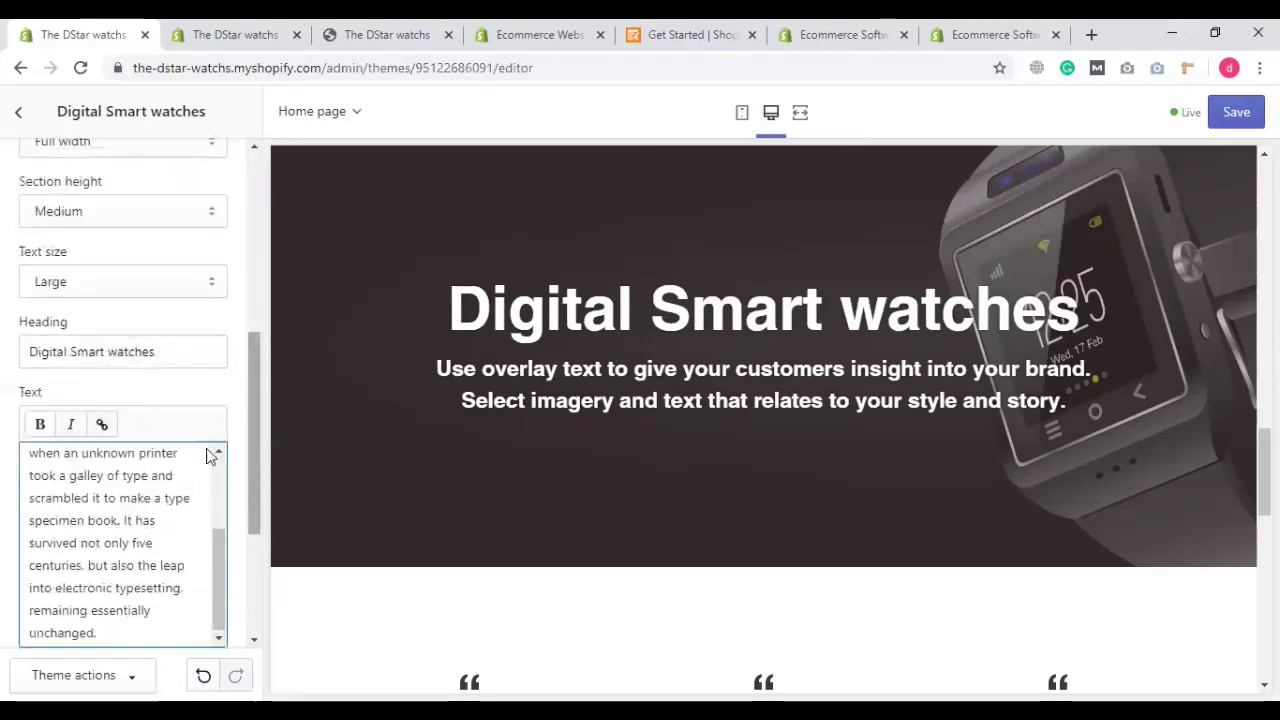
# Step: Check the overlay section's image alignment options and keep Middle
pyautogui.scroll(3, 160, 410)
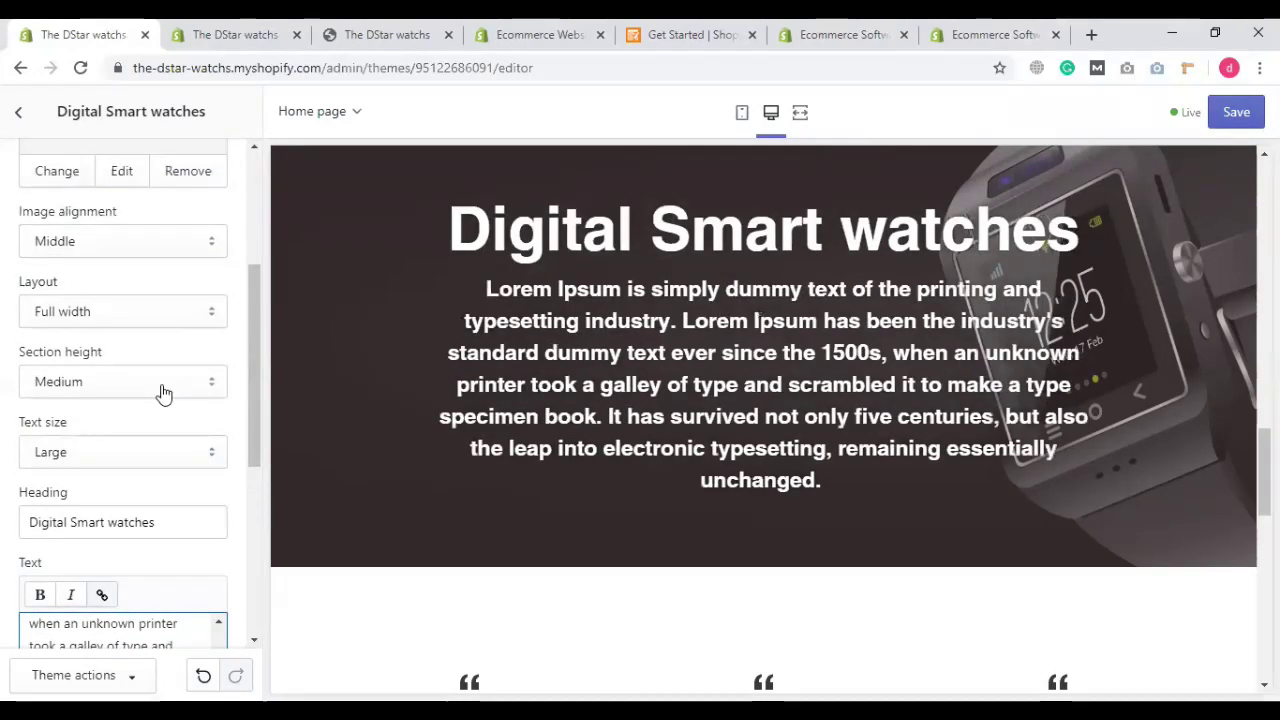
pyautogui.scroll(3, 163, 392)
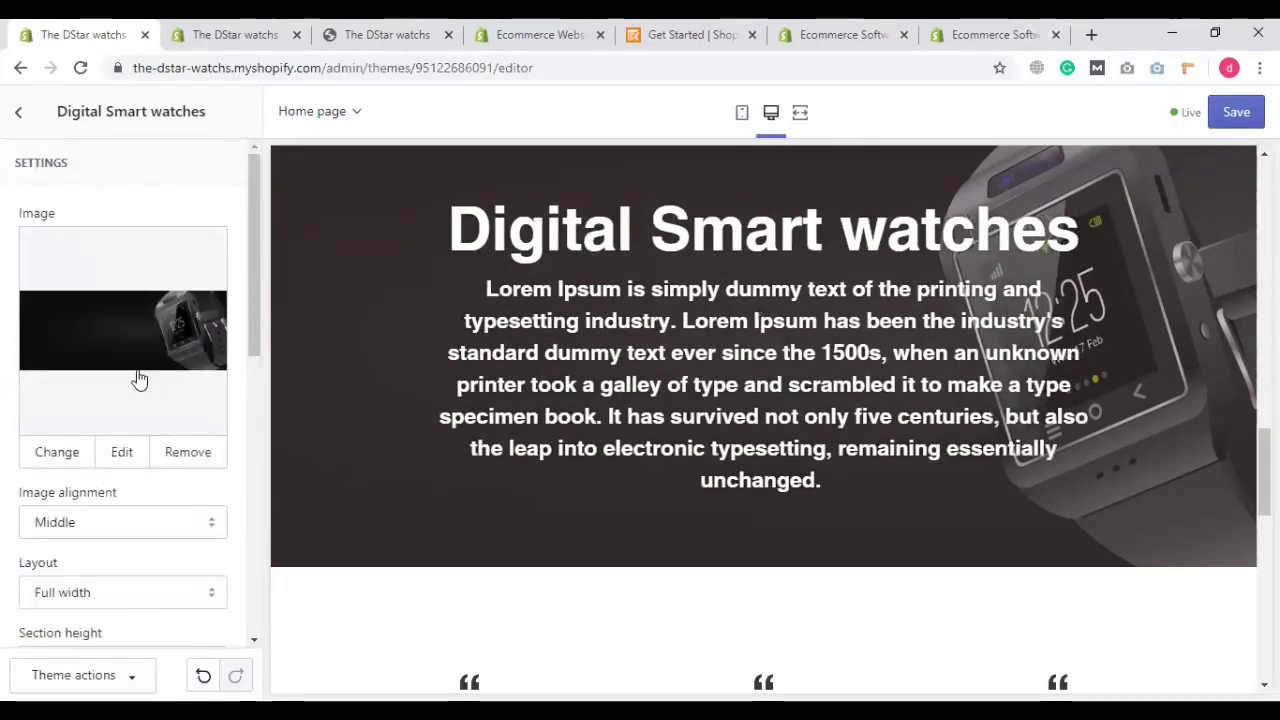
pyautogui.scroll(-2, 137, 338)
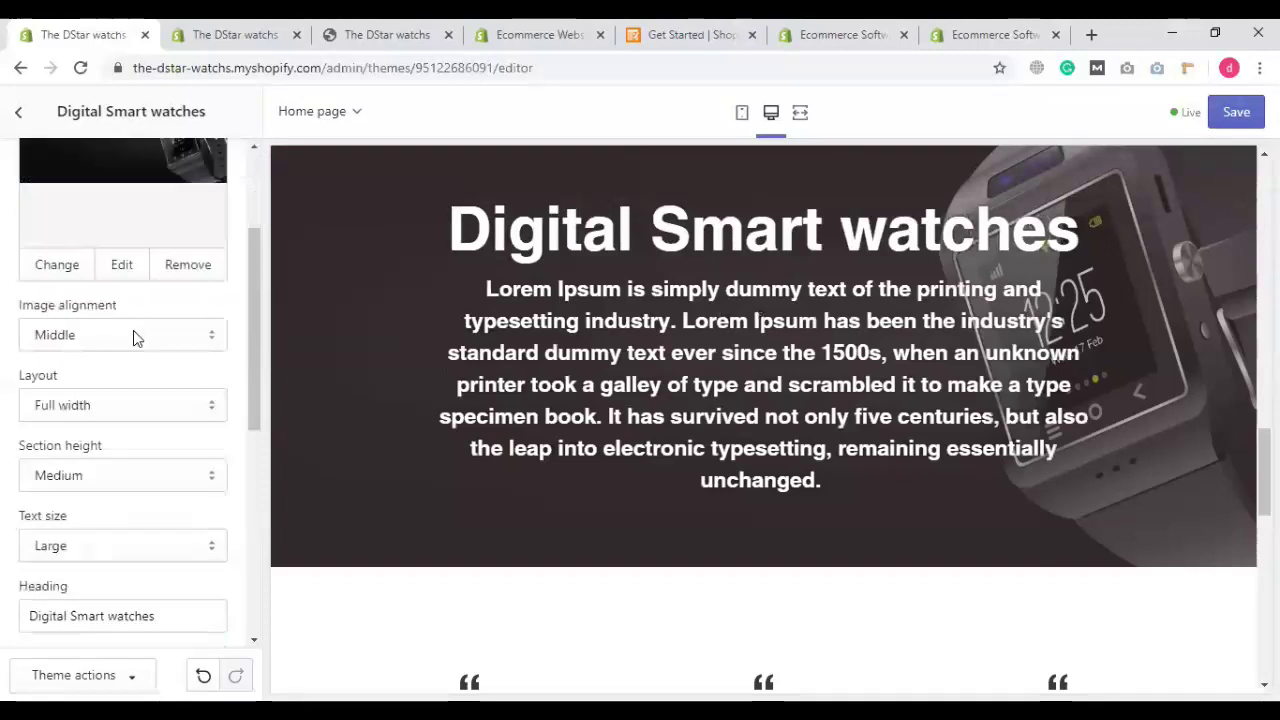
pyautogui.click(192, 338)
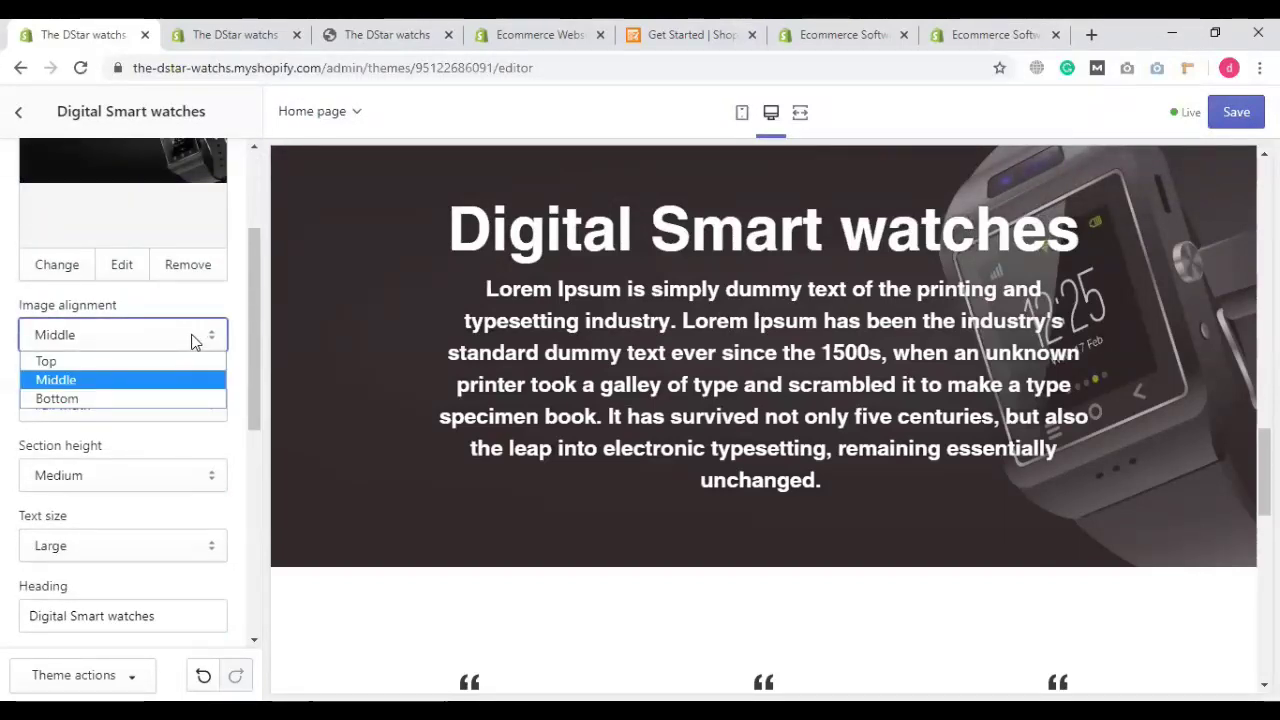
pyautogui.click(180, 381)
pyautogui.scroll(-1, 172, 472)
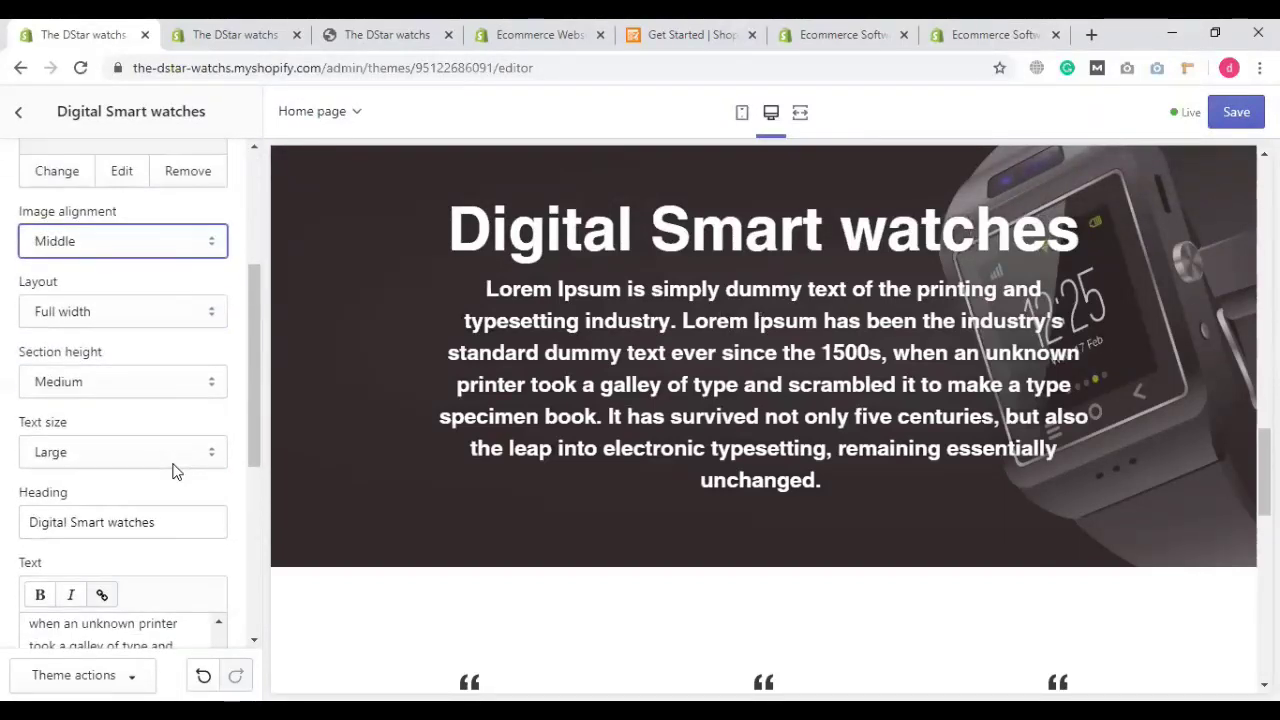
# Step: Set the overlay section's text size to Medium
pyautogui.scroll(-4, 217, 391)
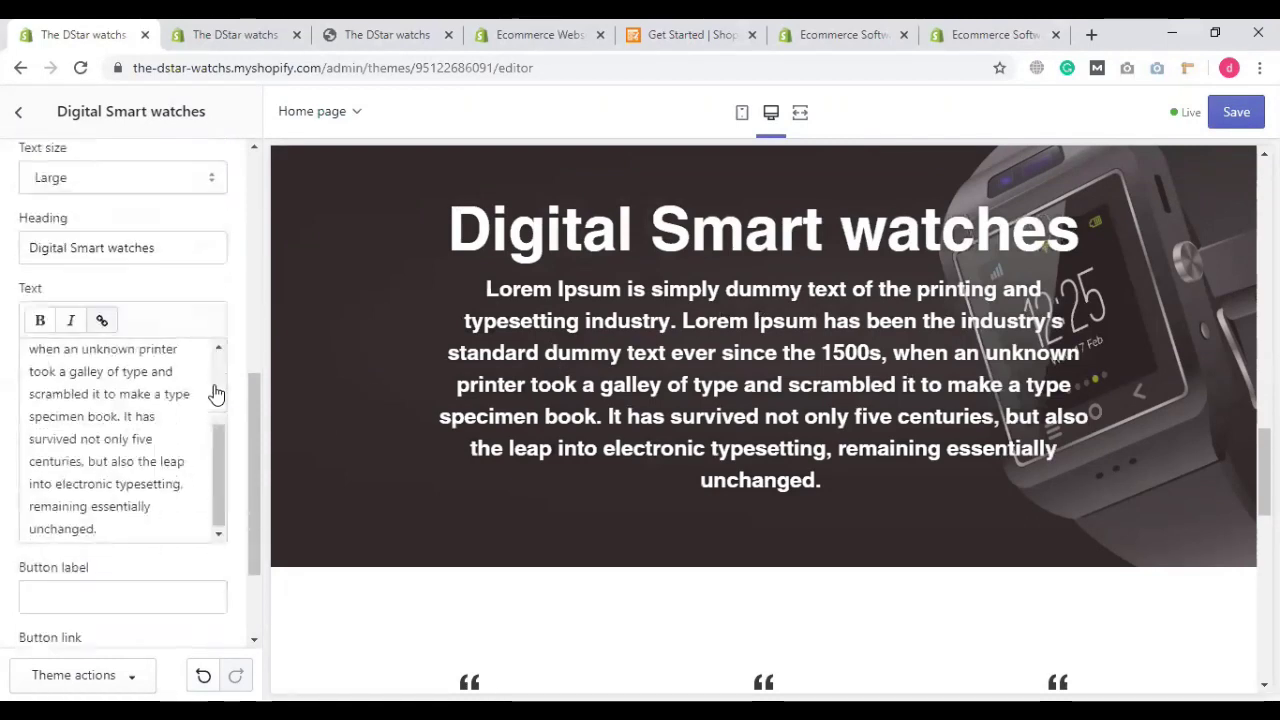
pyautogui.scroll(3, 217, 391)
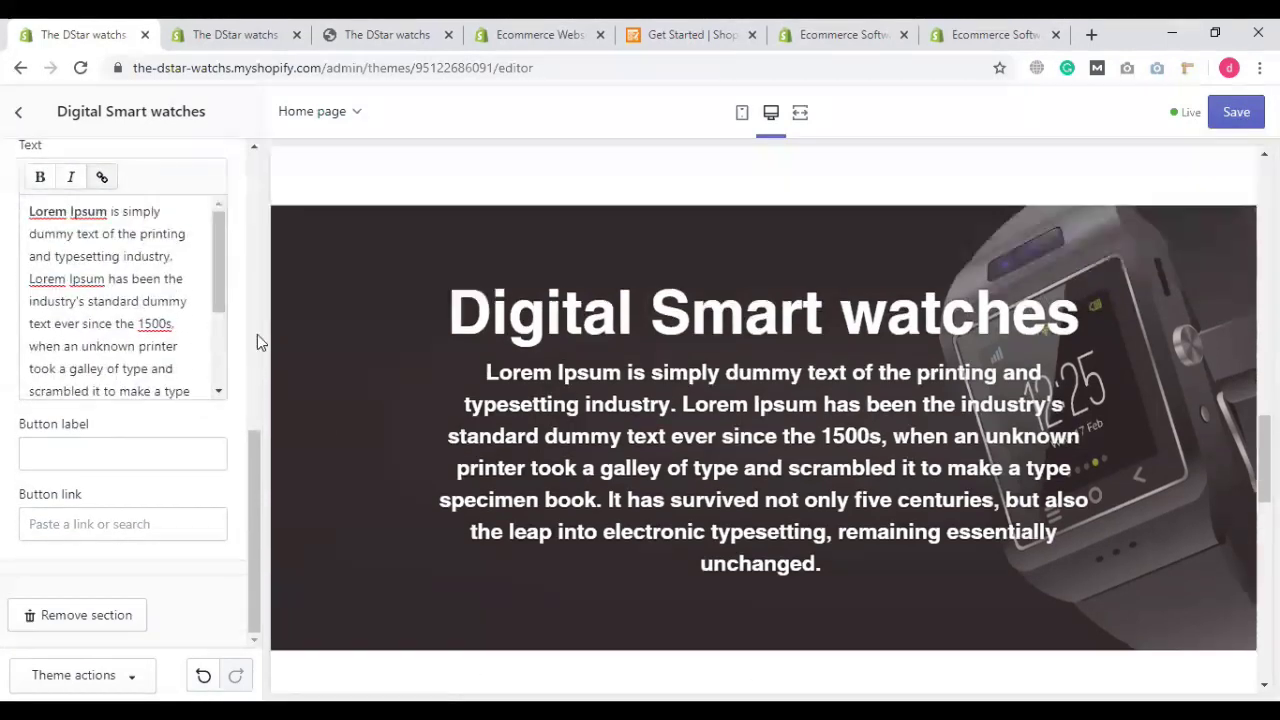
pyautogui.scroll(2, 155, 365)
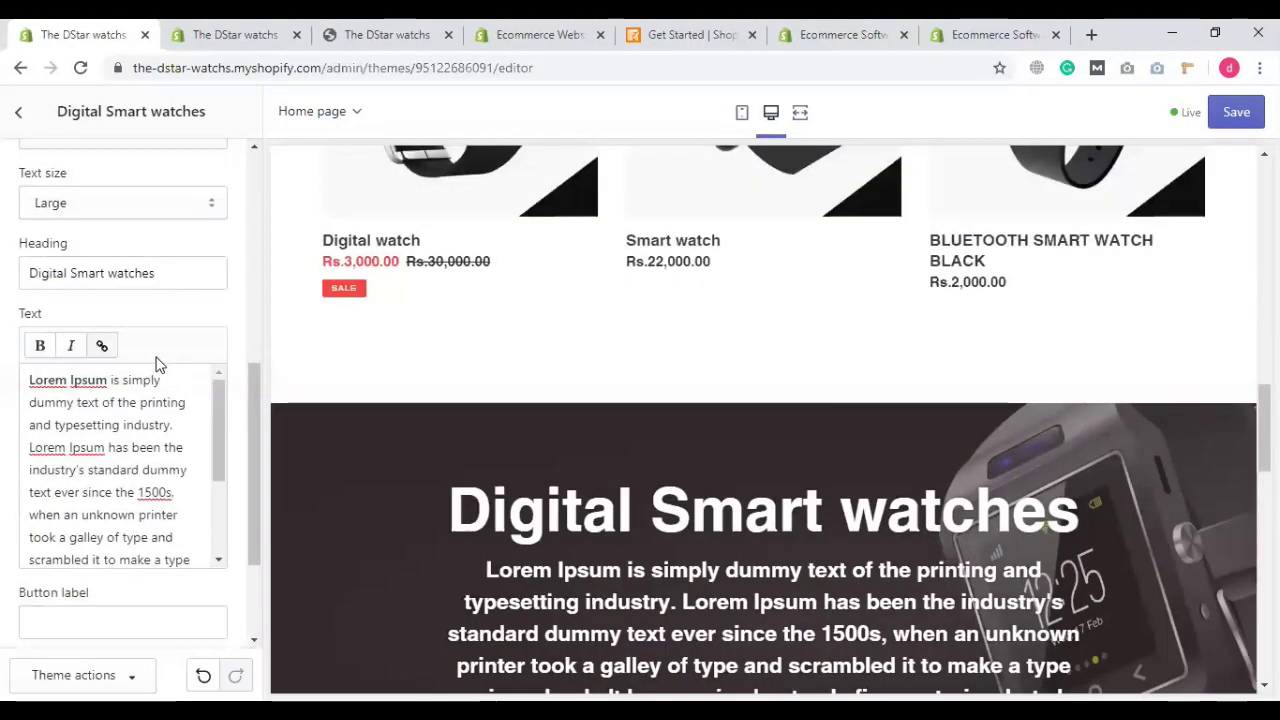
pyautogui.scroll(2, 140, 420)
pyautogui.click(140, 420)
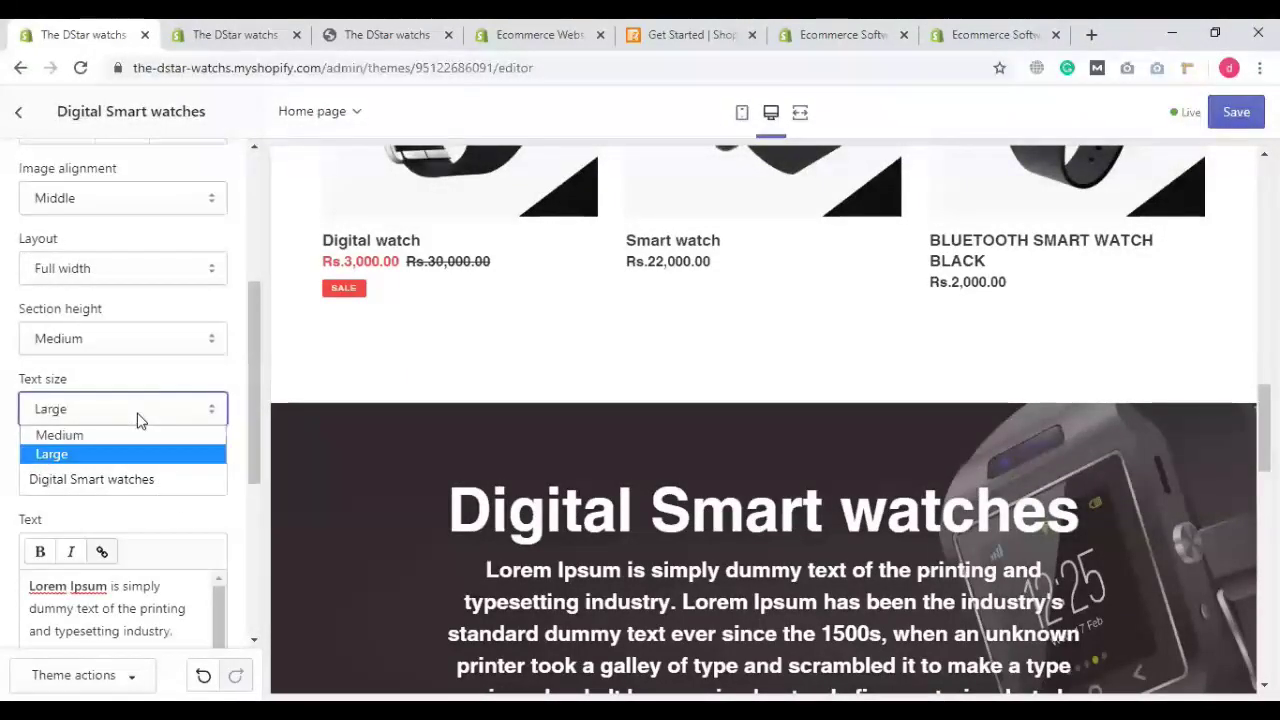
pyautogui.click(108, 440)
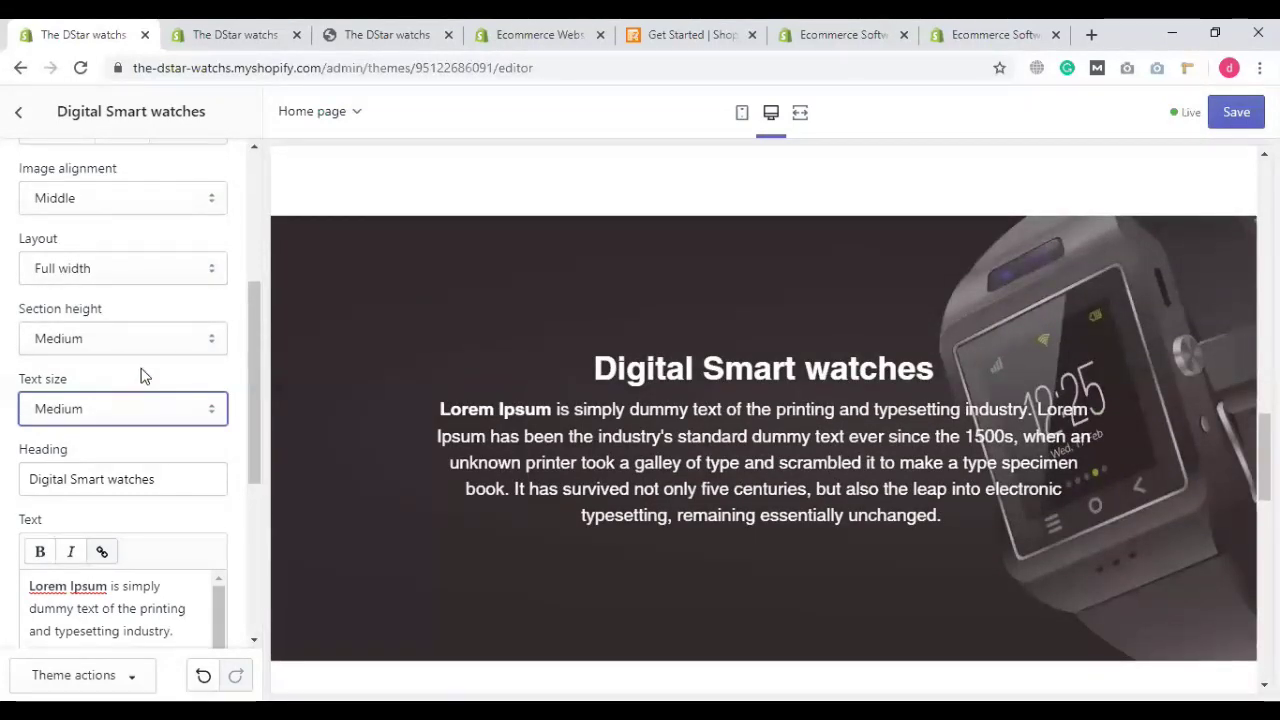
# Step: Review the alignment choices for the banner image again, leaving Middle selected with the Full width layout
pyautogui.scroll(3, 163, 375)
pyautogui.scroll(-2, 160, 460)
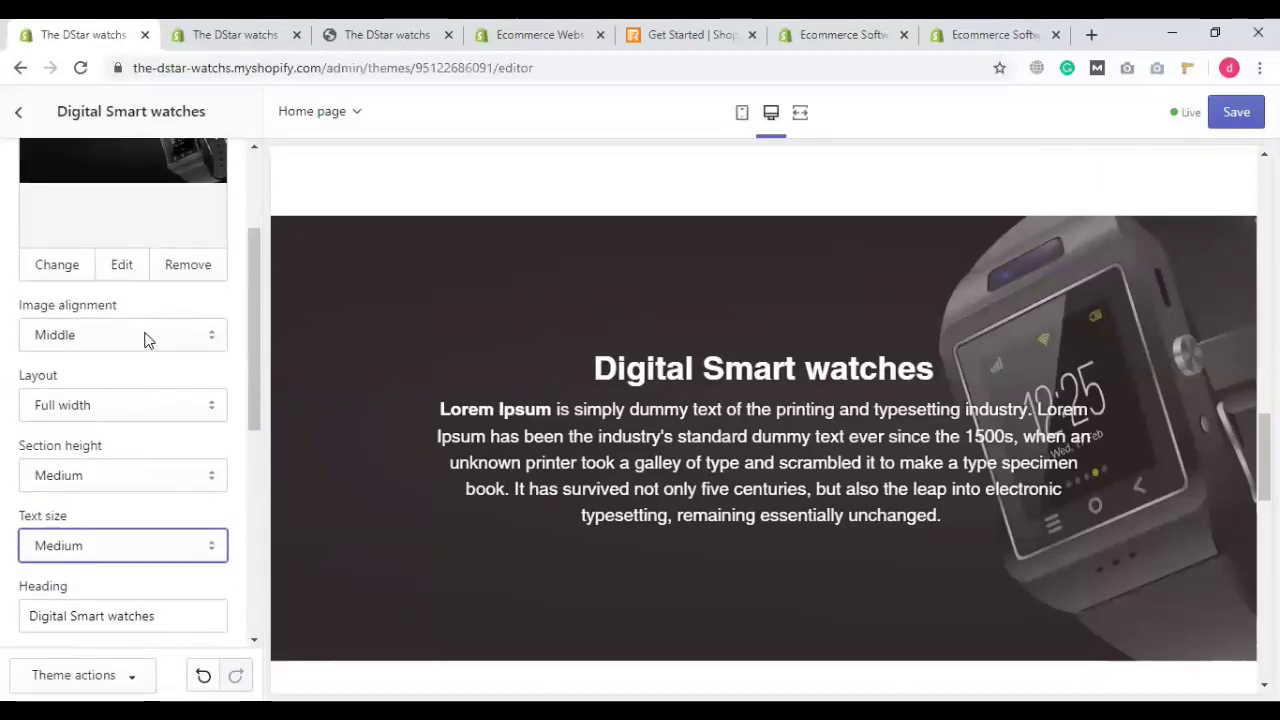
pyautogui.click(147, 341)
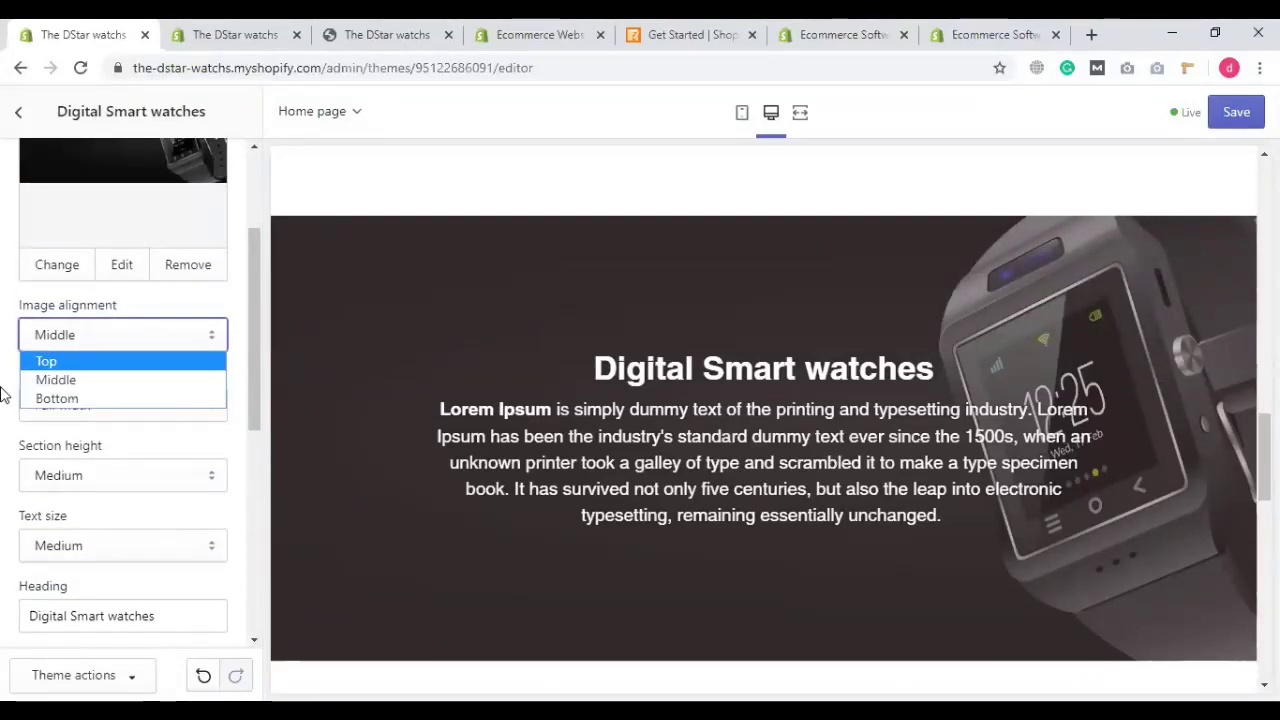
pyautogui.click(111, 334)
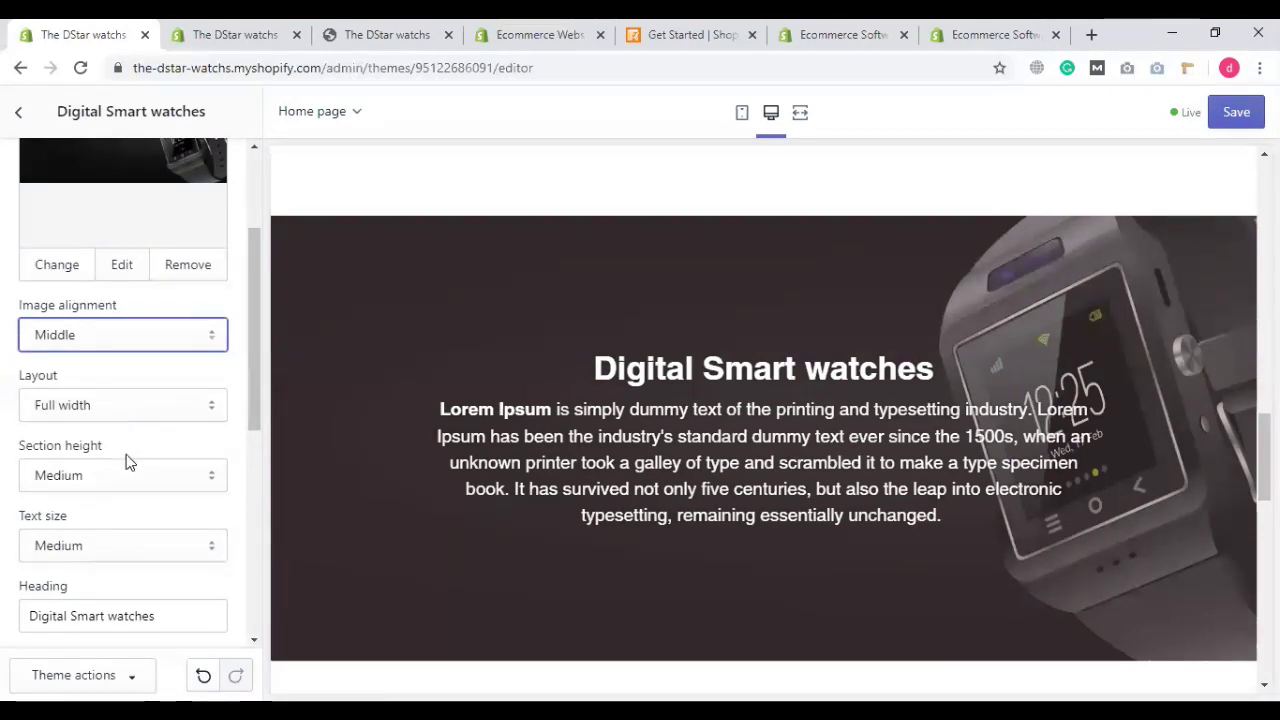
pyautogui.press('Tab')
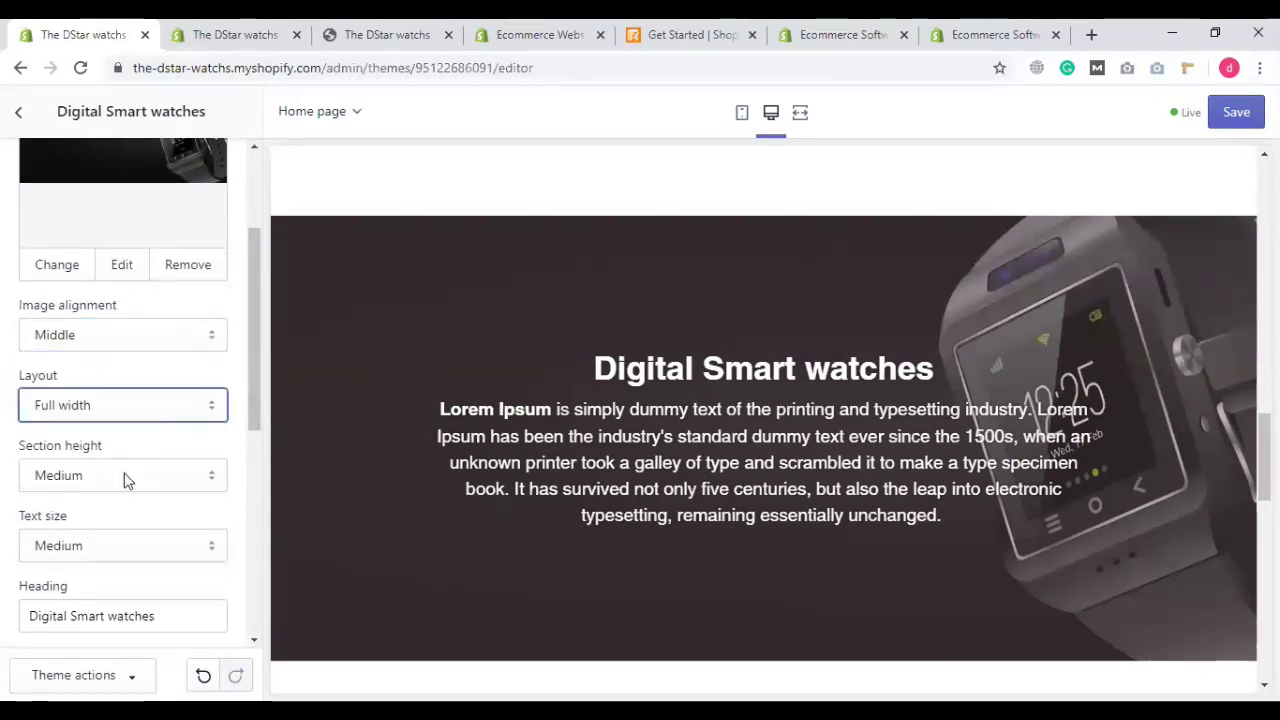
# Step: Set the overlay section's height to Adapt to image
pyautogui.scroll(-1, 116, 410)
pyautogui.scroll(-2, 1136, 321)
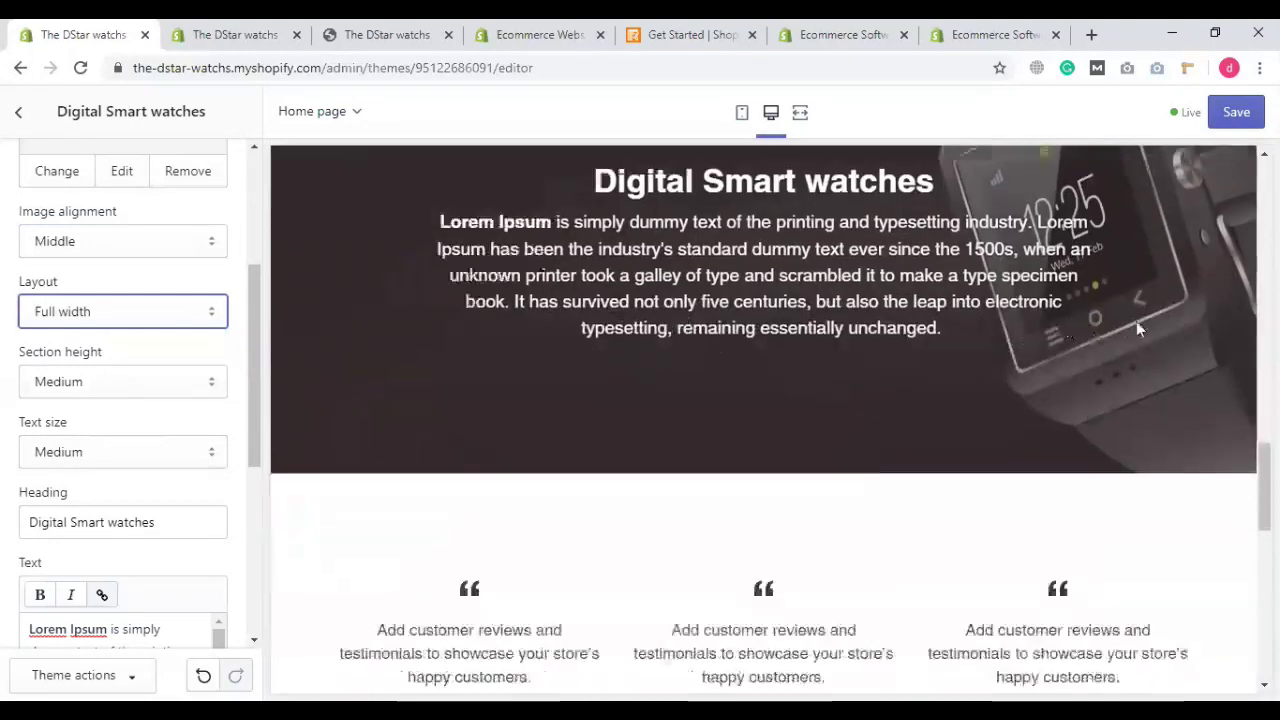
pyautogui.click(94, 394)
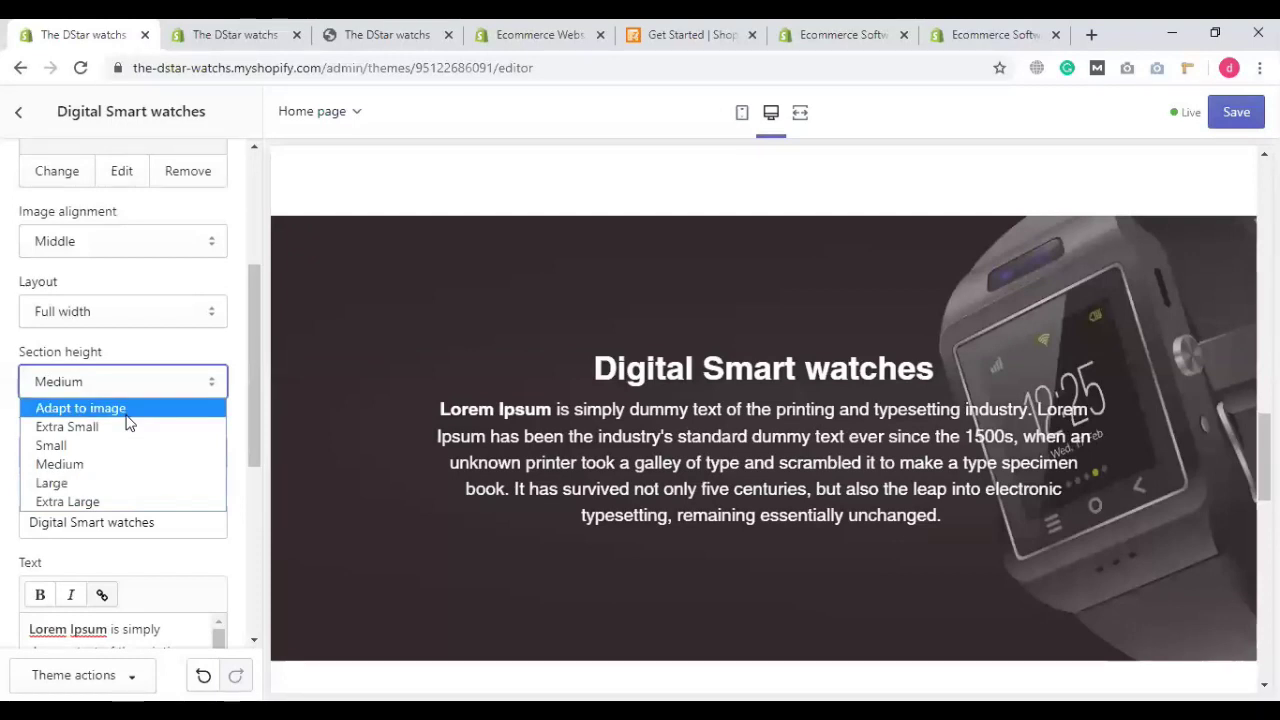
pyautogui.click(166, 346)
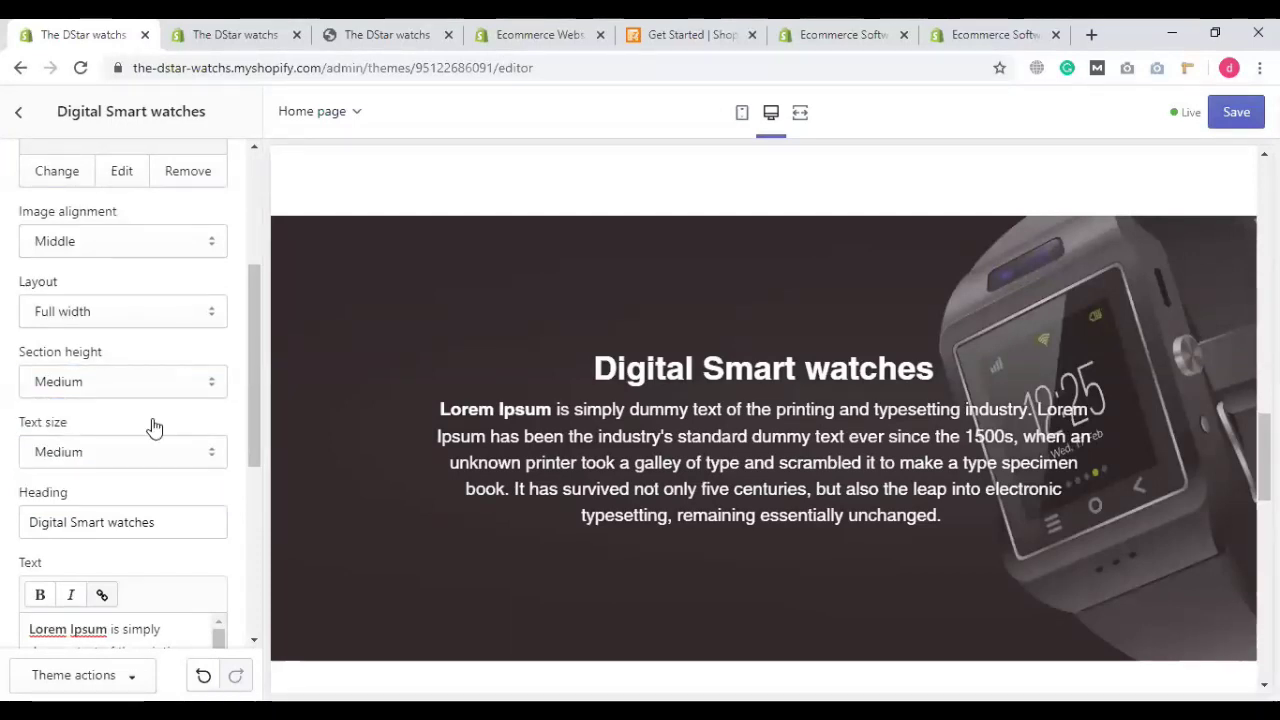
pyautogui.click(96, 381)
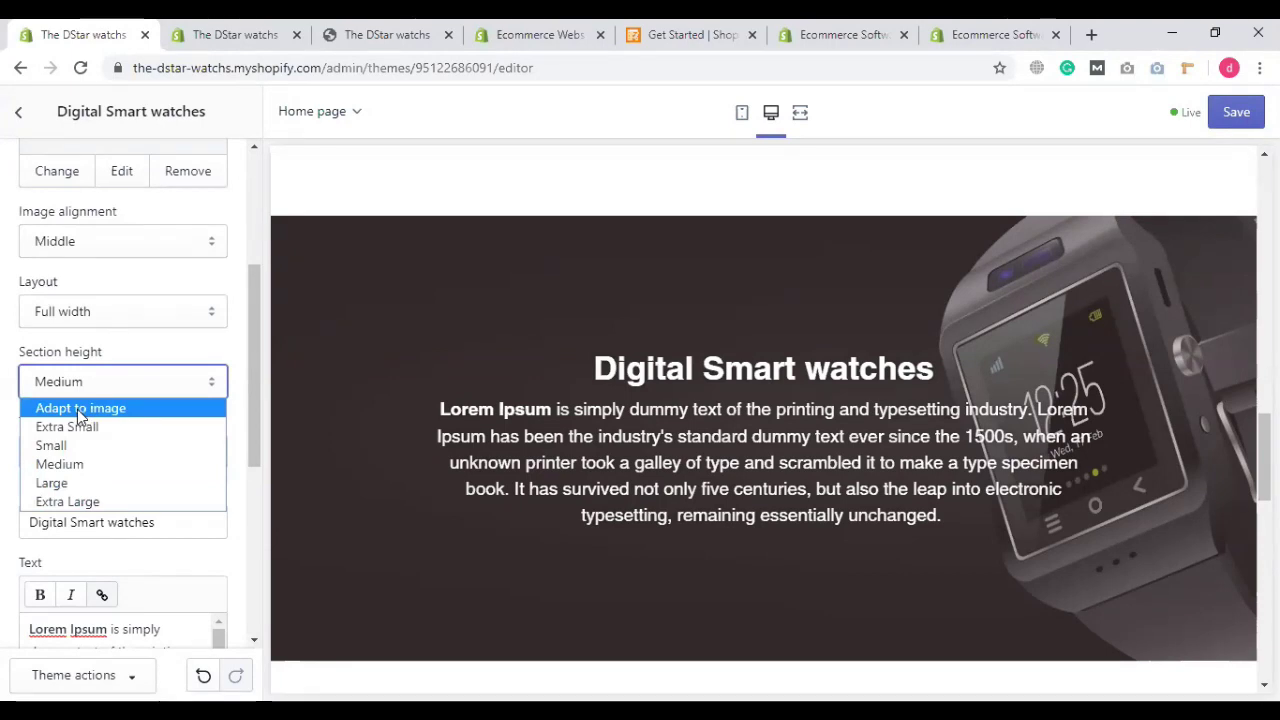
pyautogui.click(79, 409)
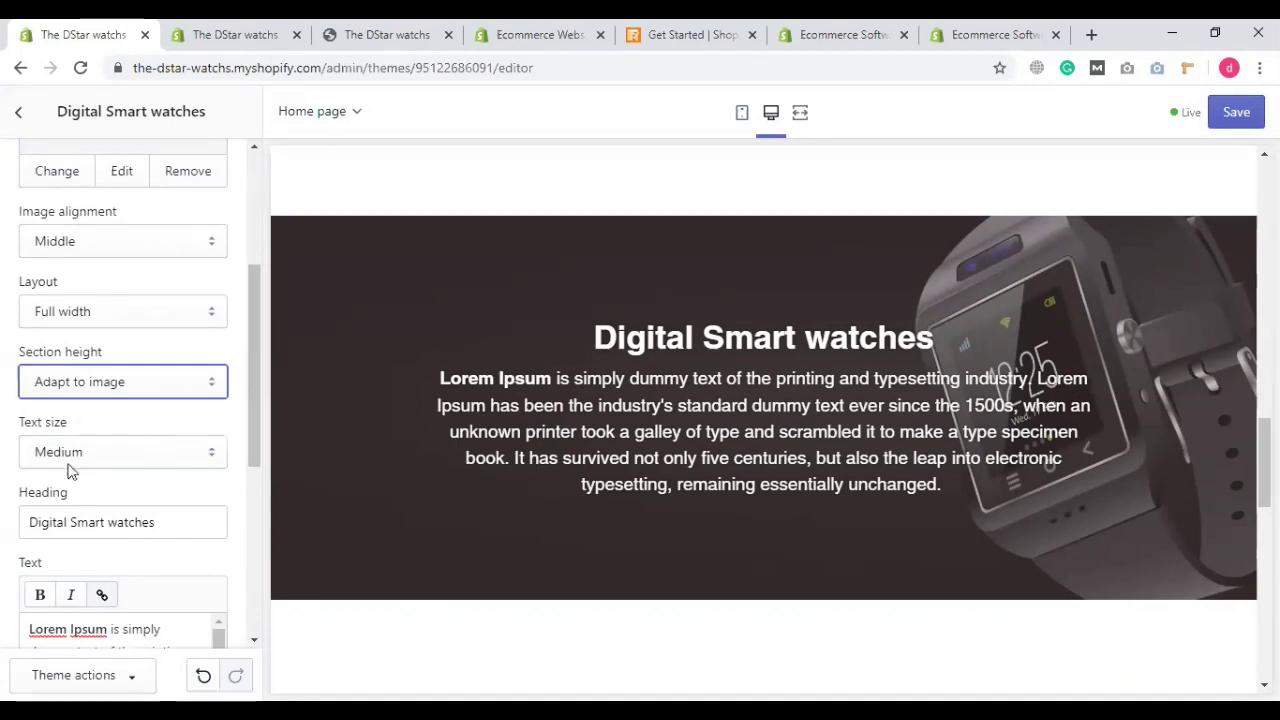
# Step: Examine the bold "Lorem Ipsum" formatting in the overlay text and the button label and link settings
pyautogui.scroll(-1, 50, 485)
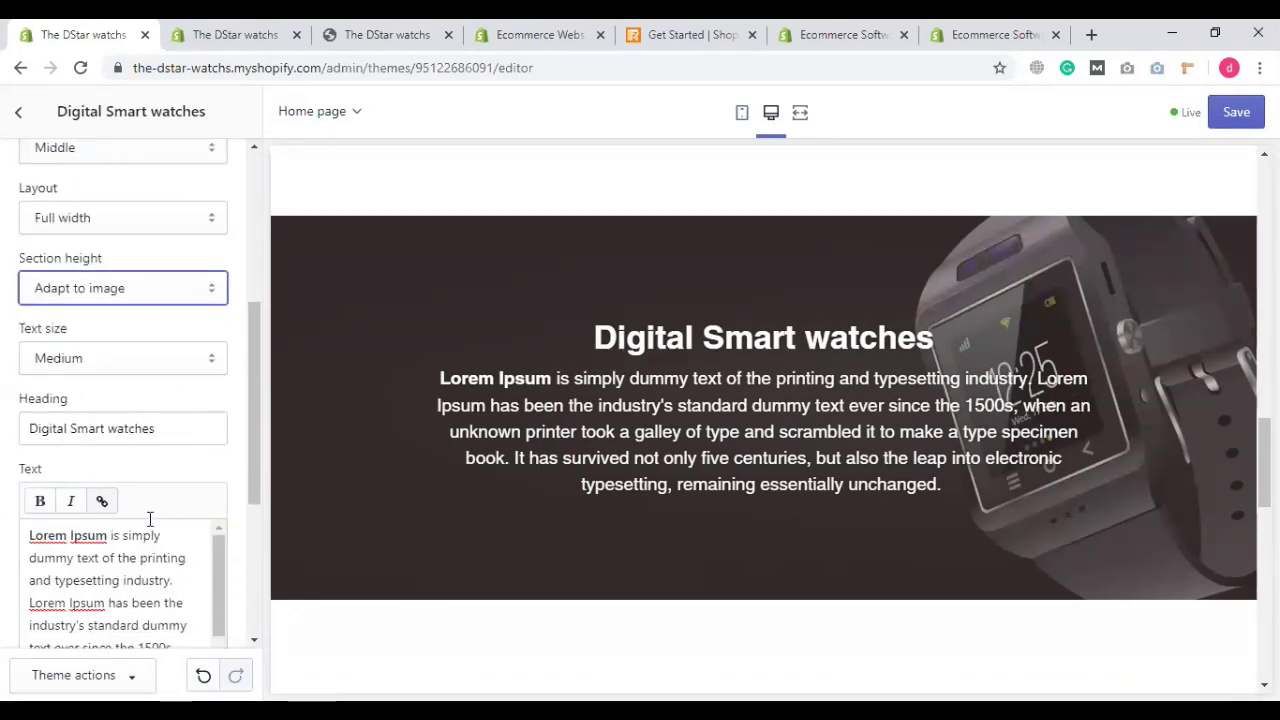
pyautogui.scroll(-2, 125, 540)
pyautogui.scroll(2, 123, 541)
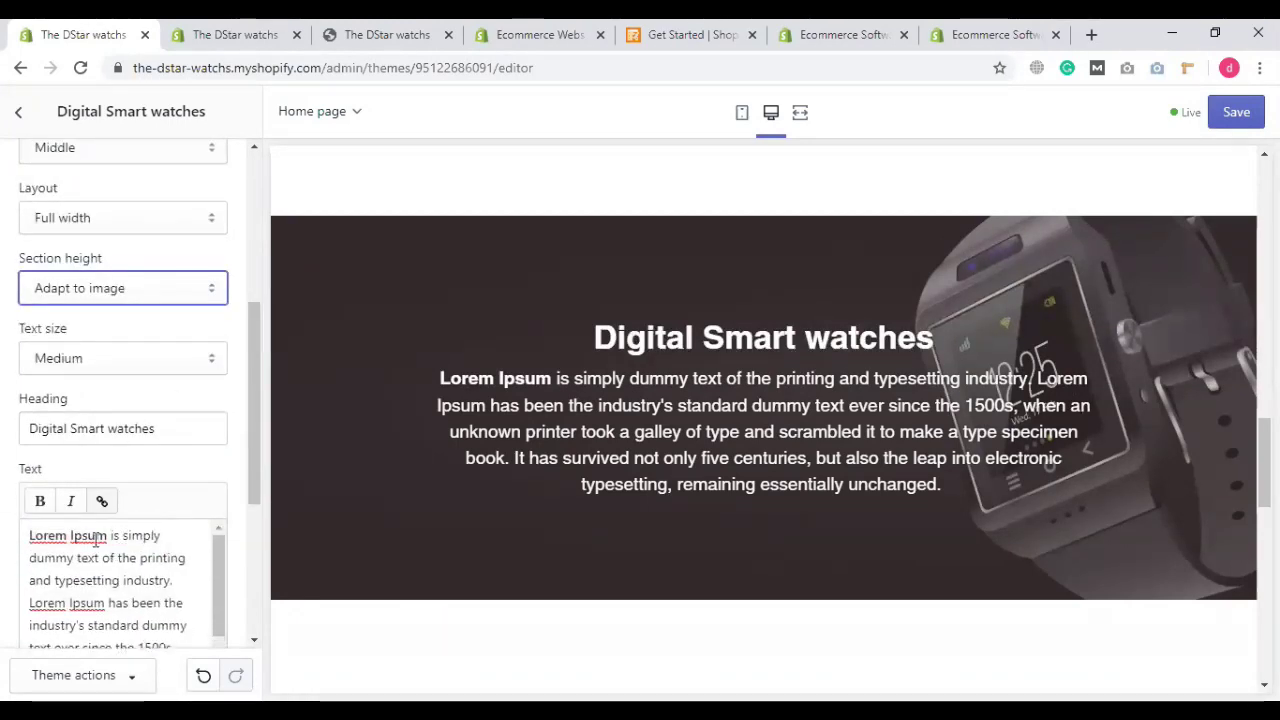
pyautogui.moveTo(29, 536); pyautogui.dragTo(107, 537)
pyautogui.hotkey('ctrl', 'b')
pyautogui.scroll(-2, 118, 524)
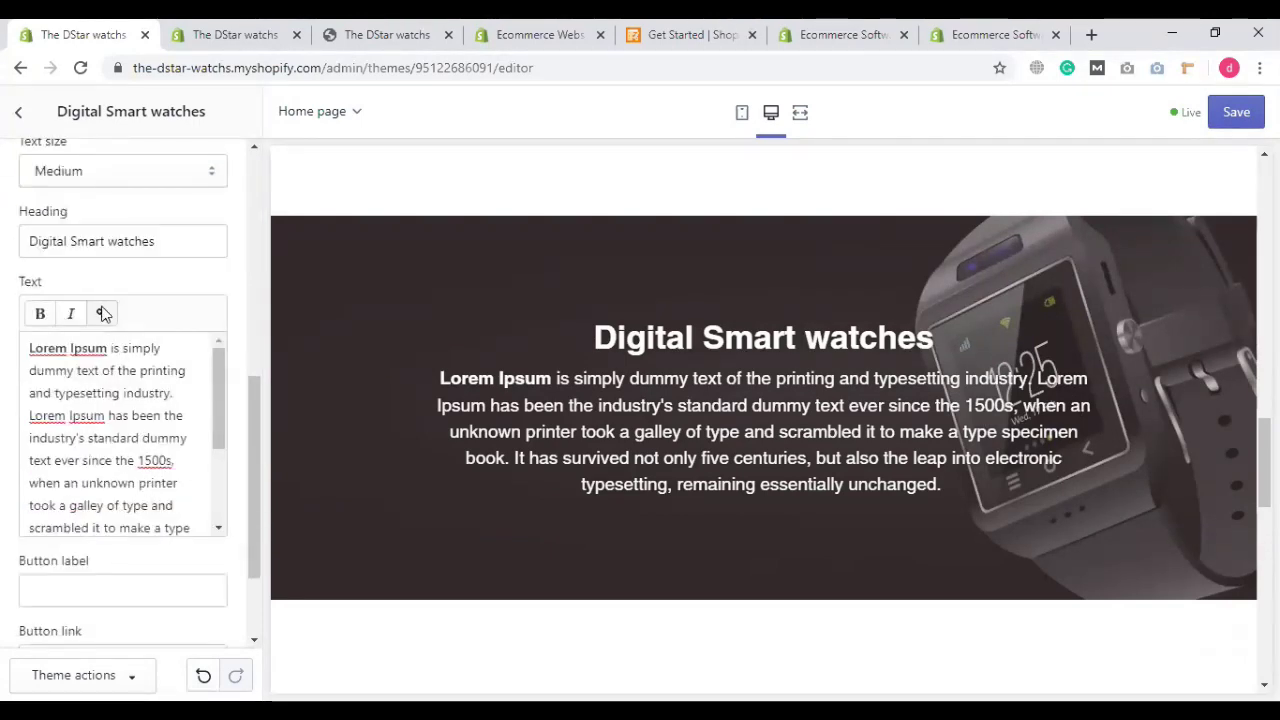
# Step: Set the overlay section's button label to "more"
pyautogui.scroll(-3, 177, 466)
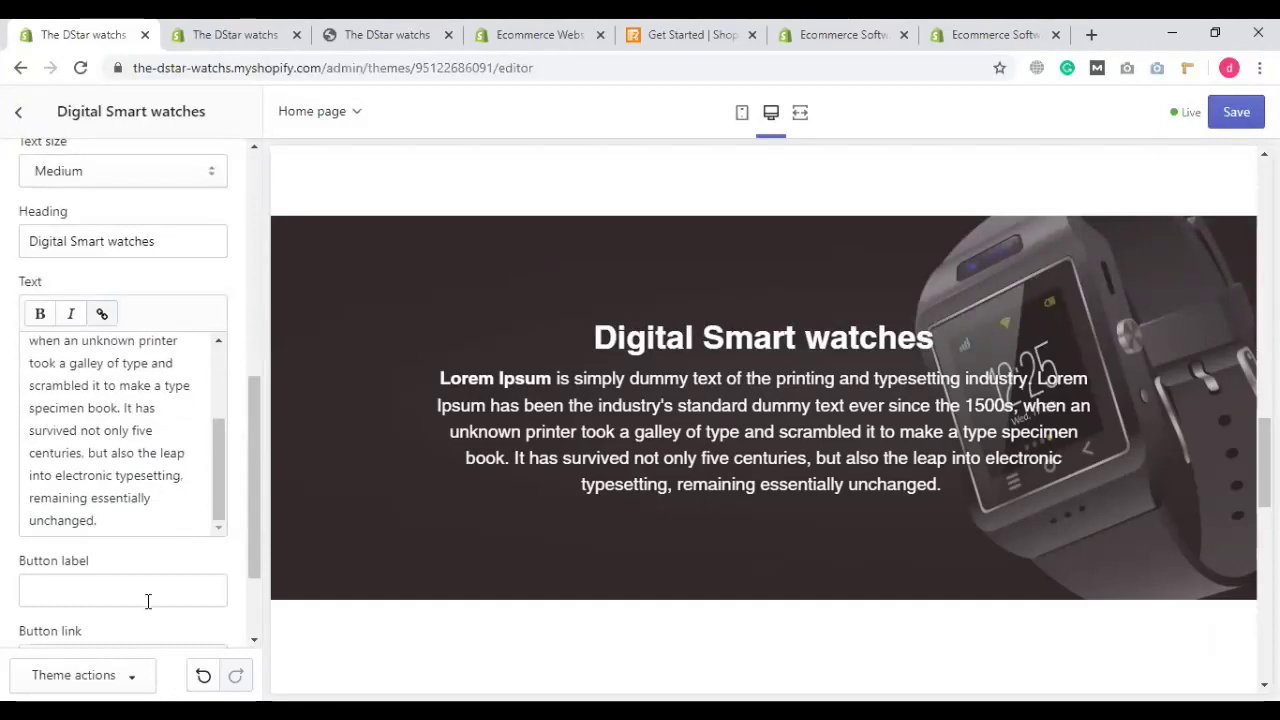
pyautogui.scroll(-1, 148, 601)
pyautogui.click(40, 494)
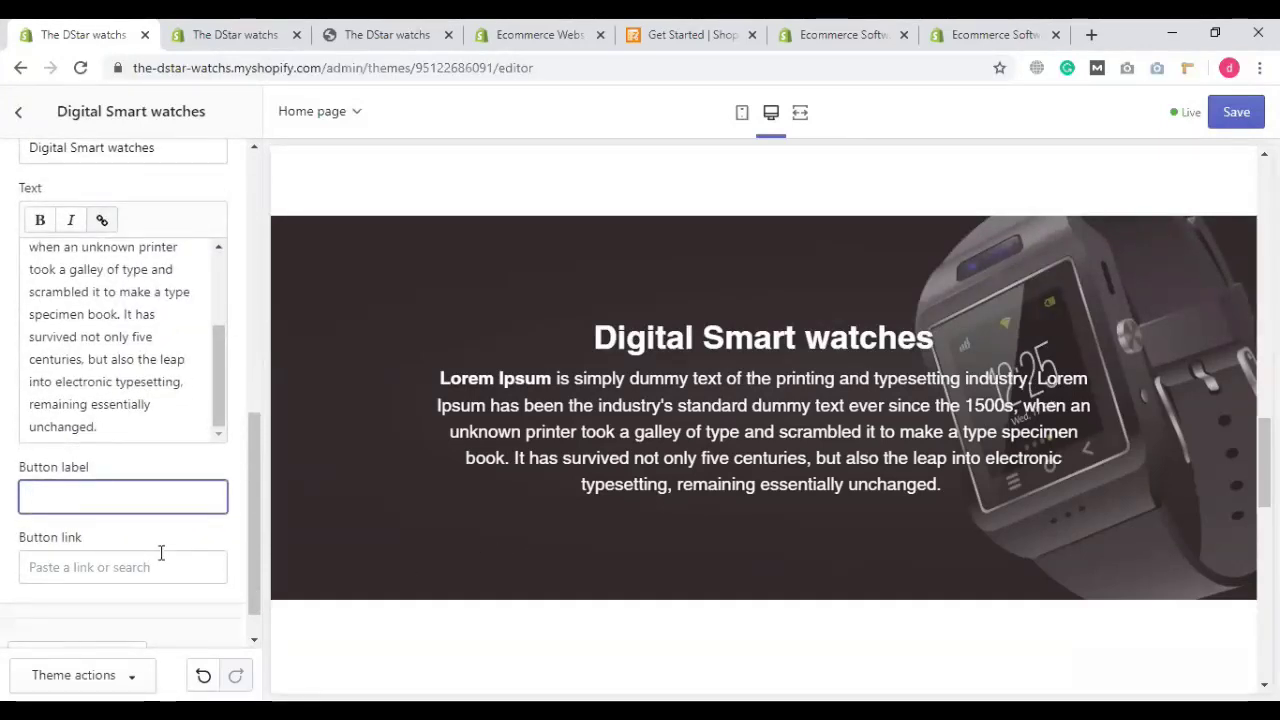
pyautogui.write('clicke')
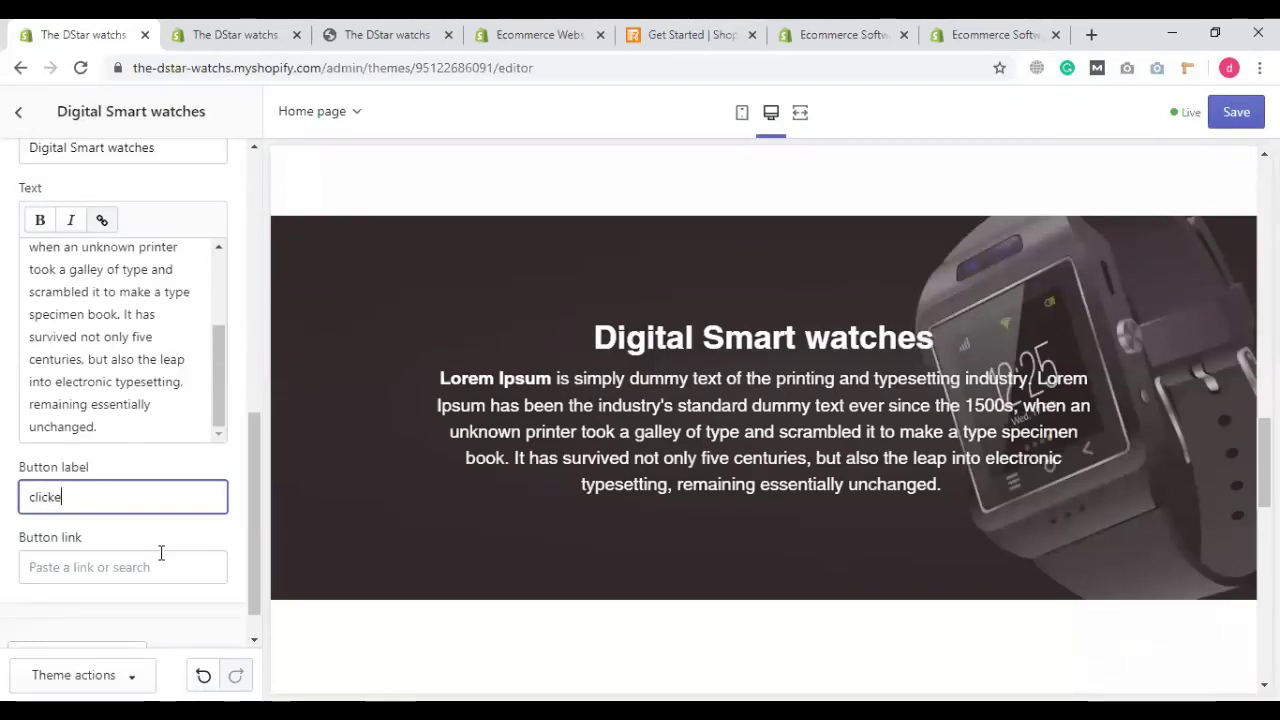
pyautogui.press('BackSpace')
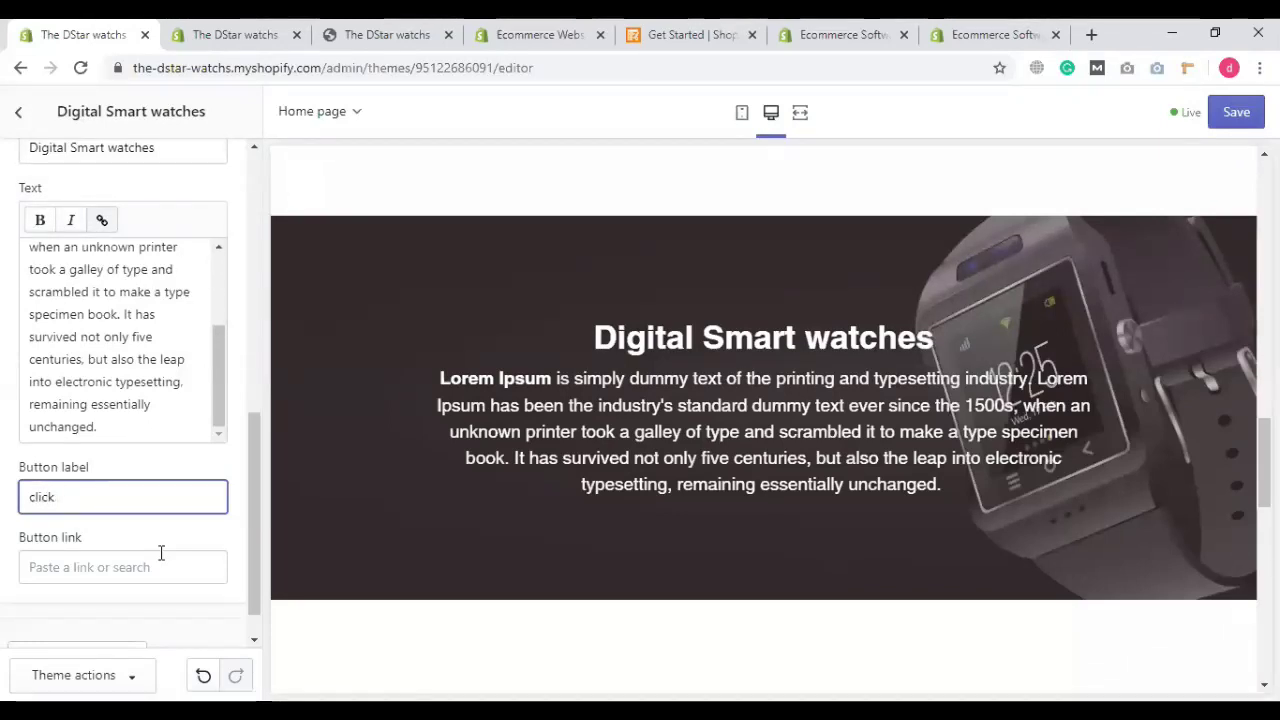
pyautogui.press('BackSpace')
pyautogui.press('BackSpace')
pyautogui.press('BackSpace')
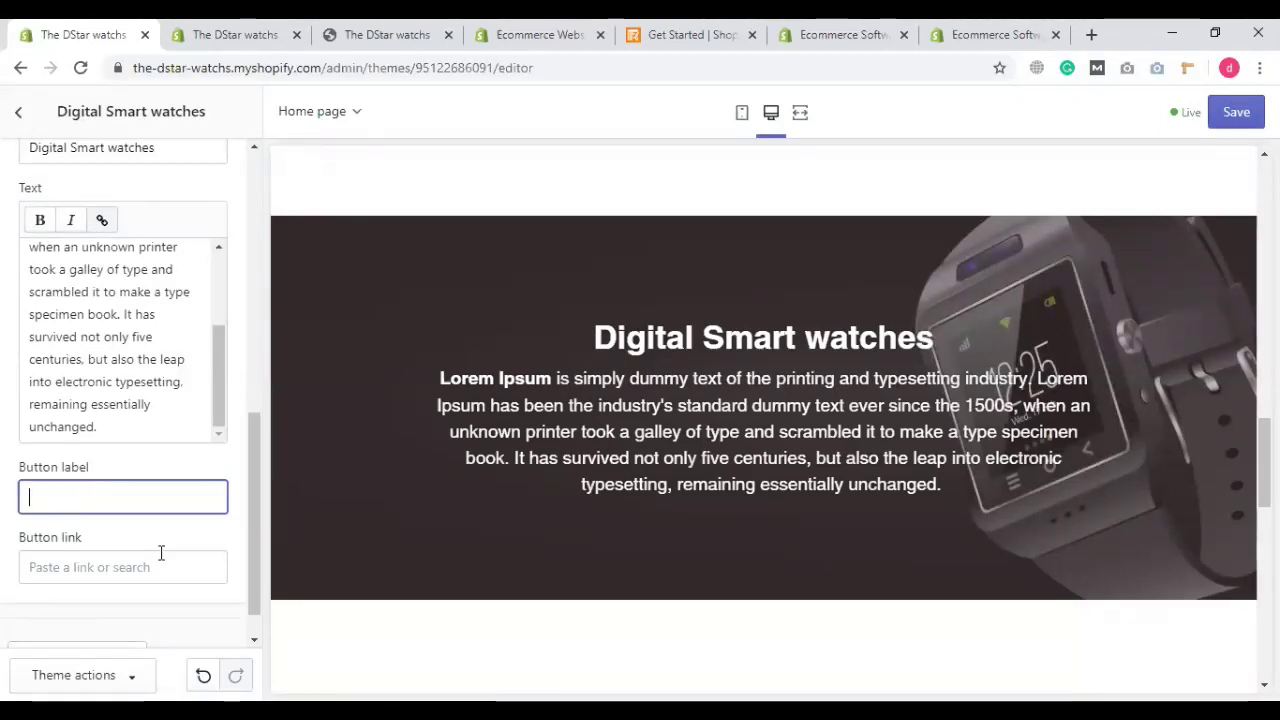
pyautogui.write('more')
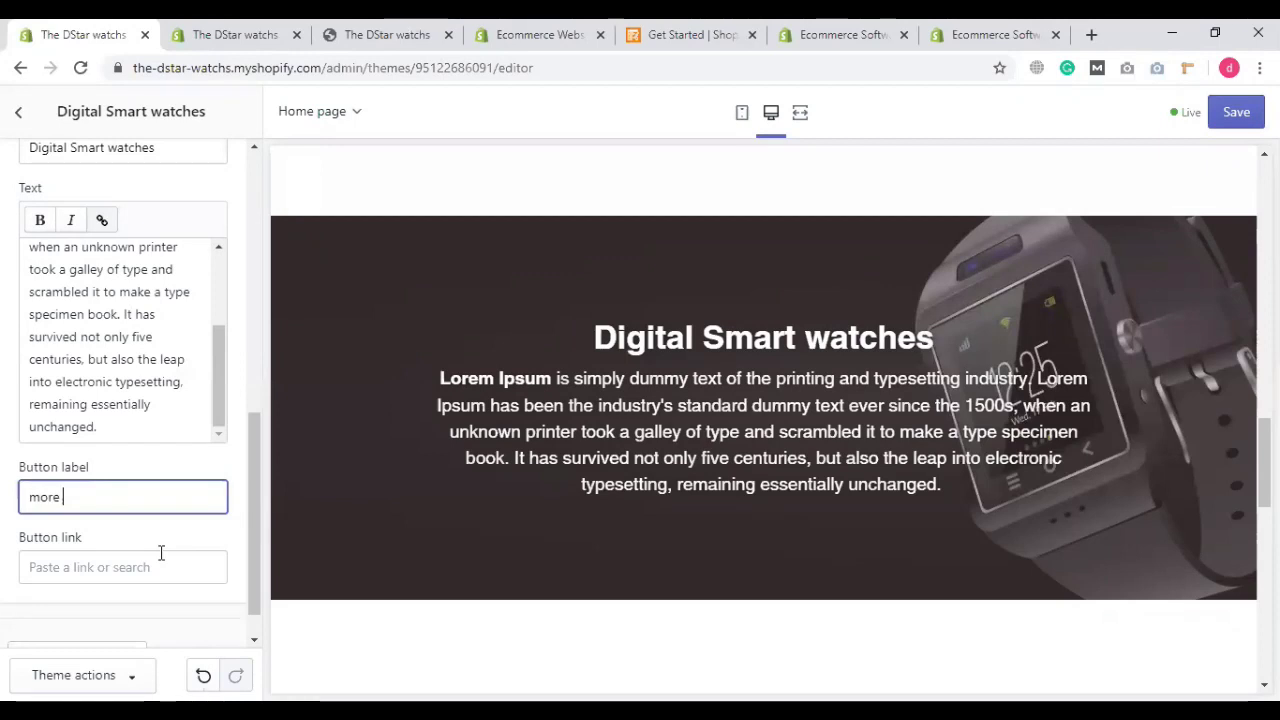
# Step: Link the overlay section's button to the About US page
pyautogui.click(161, 555)
pyautogui.click(91, 410)
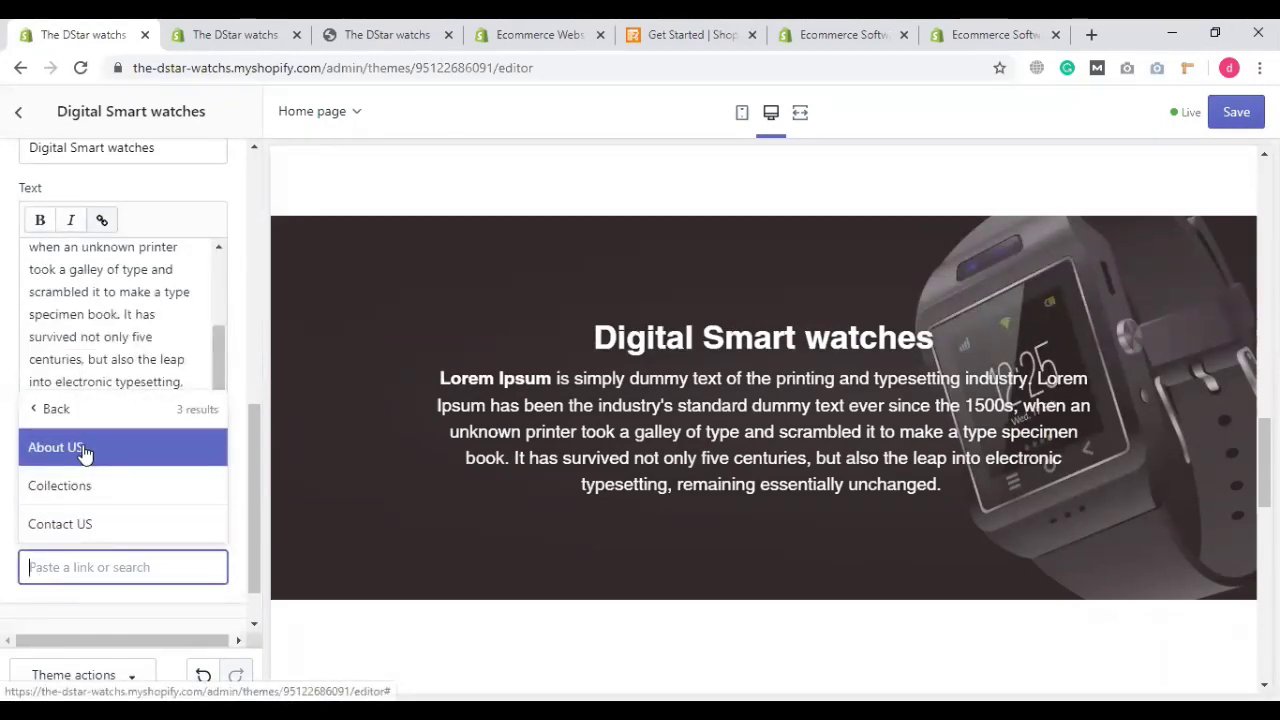
pyautogui.click(85, 451)
pyautogui.scroll(-3, 314, 506)
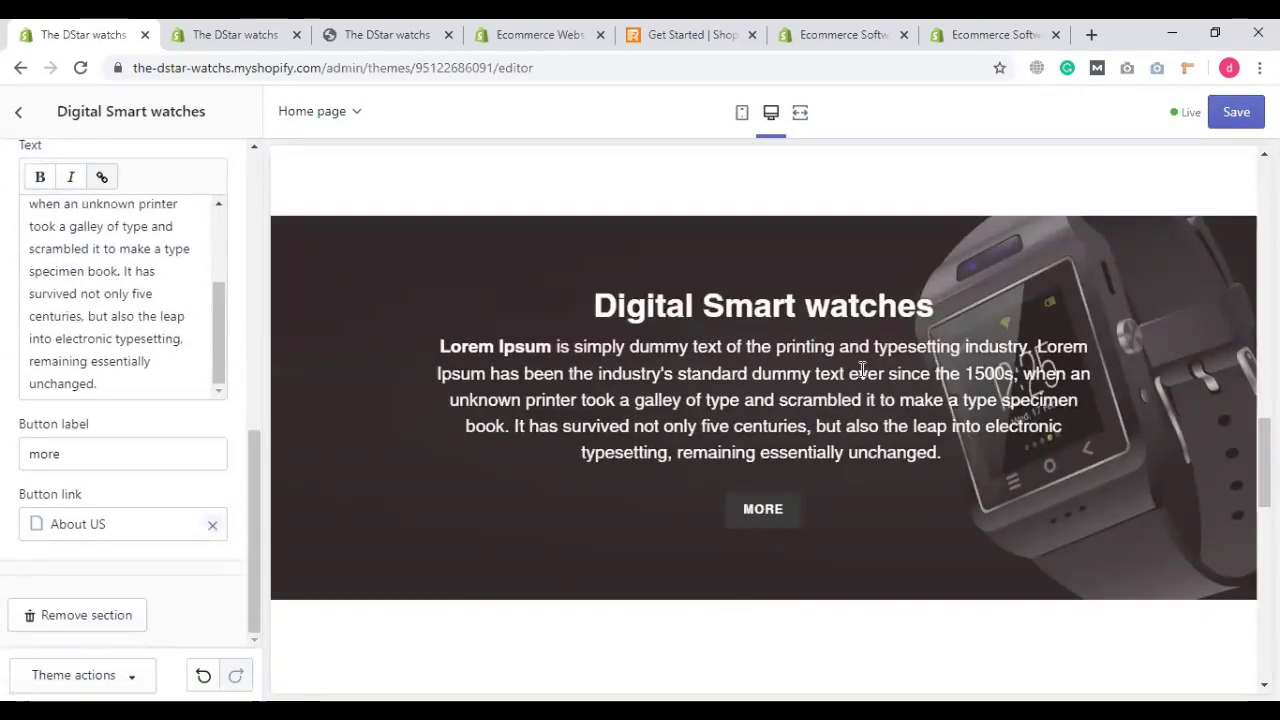
# Step: Save the home page changes and check the overlay banner in the preview
pyautogui.scroll(5, 100, 400)
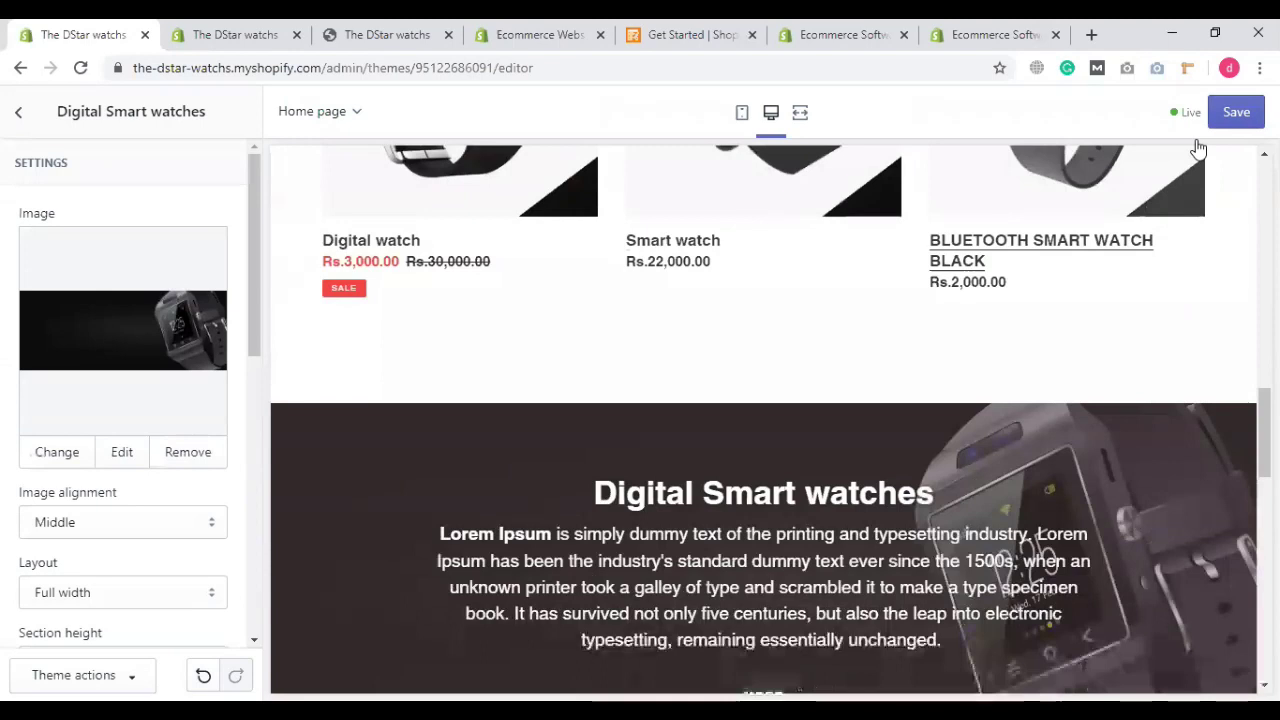
pyautogui.click(1236, 112)
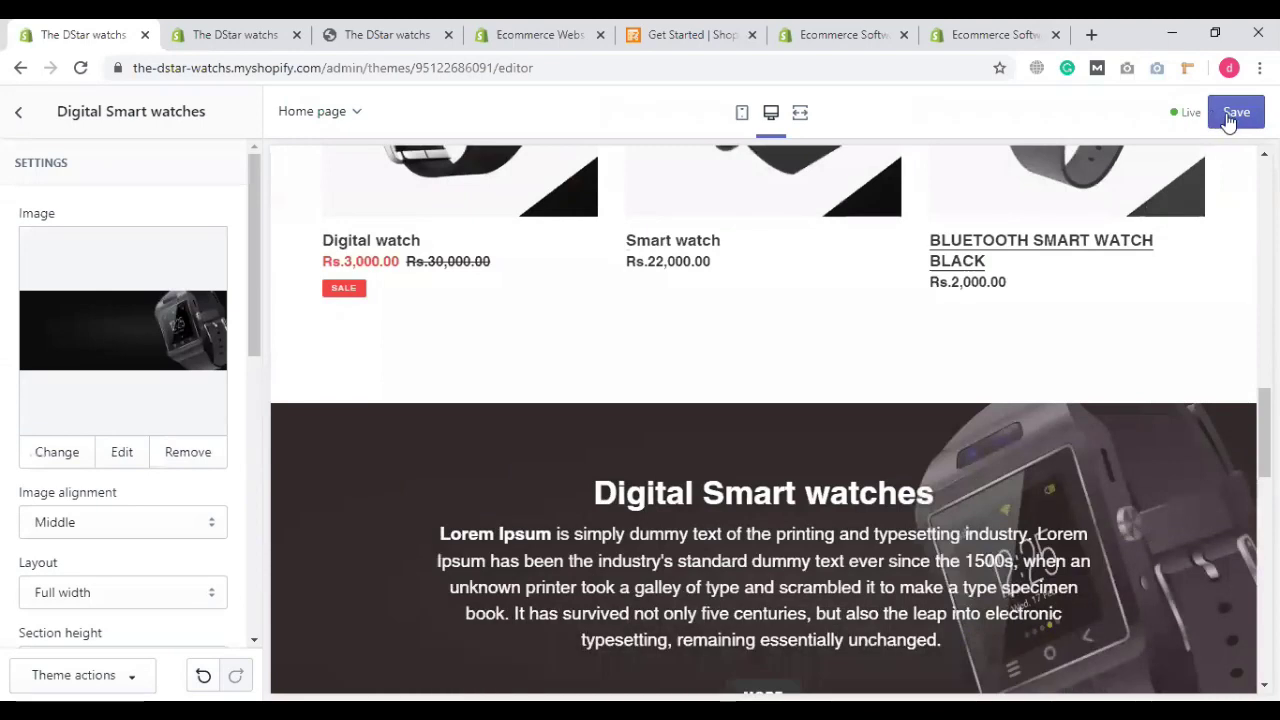
pyautogui.scroll(-1, 632, 437)
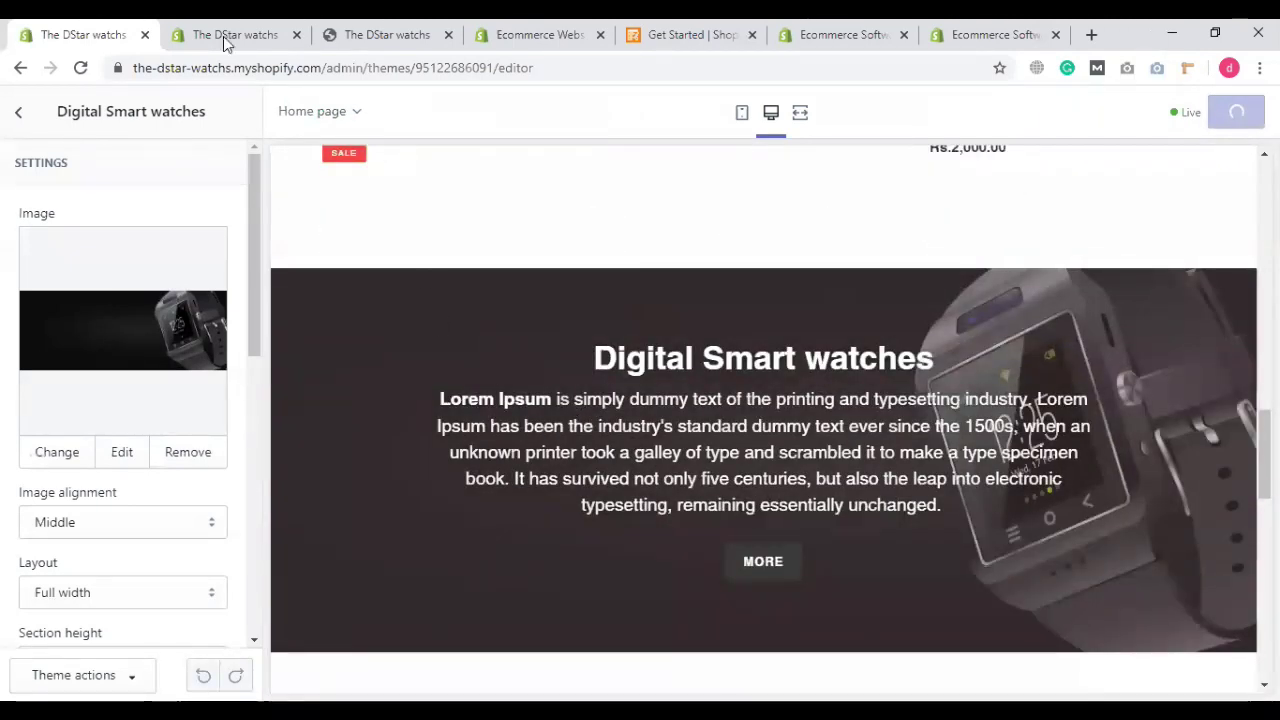
# Step: Close the Smart Watch collection admin page and review the refreshed live home page from the overlay banner up to the header
pyautogui.click(285, 30)
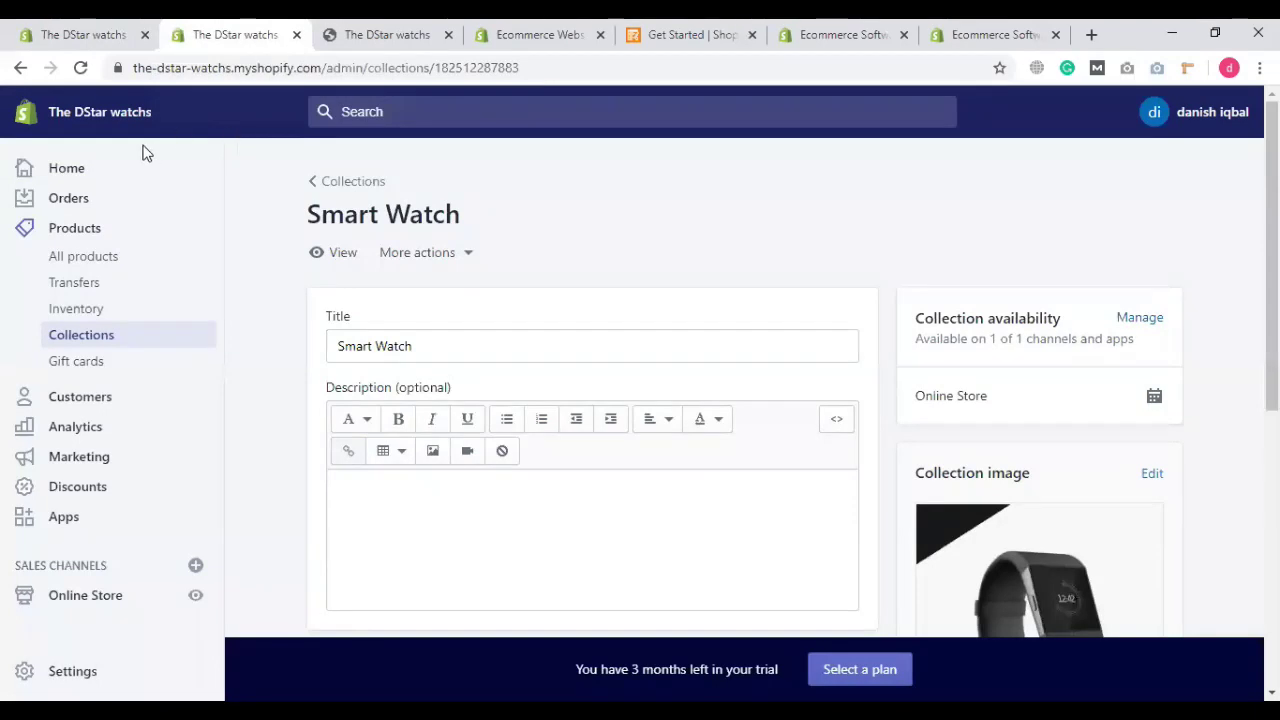
pyautogui.hotkey('ctrl', 'w')
pyautogui.scroll(-5, 750, 370)
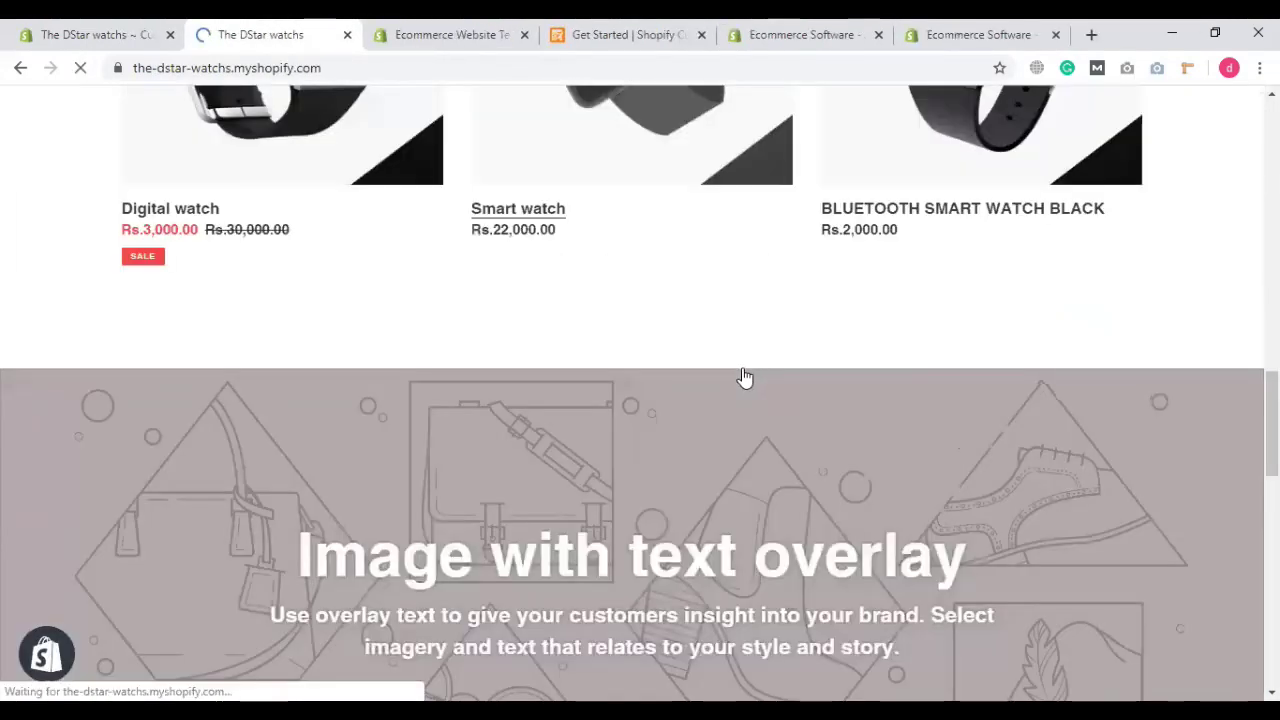
pyautogui.scroll(2, 760, 449)
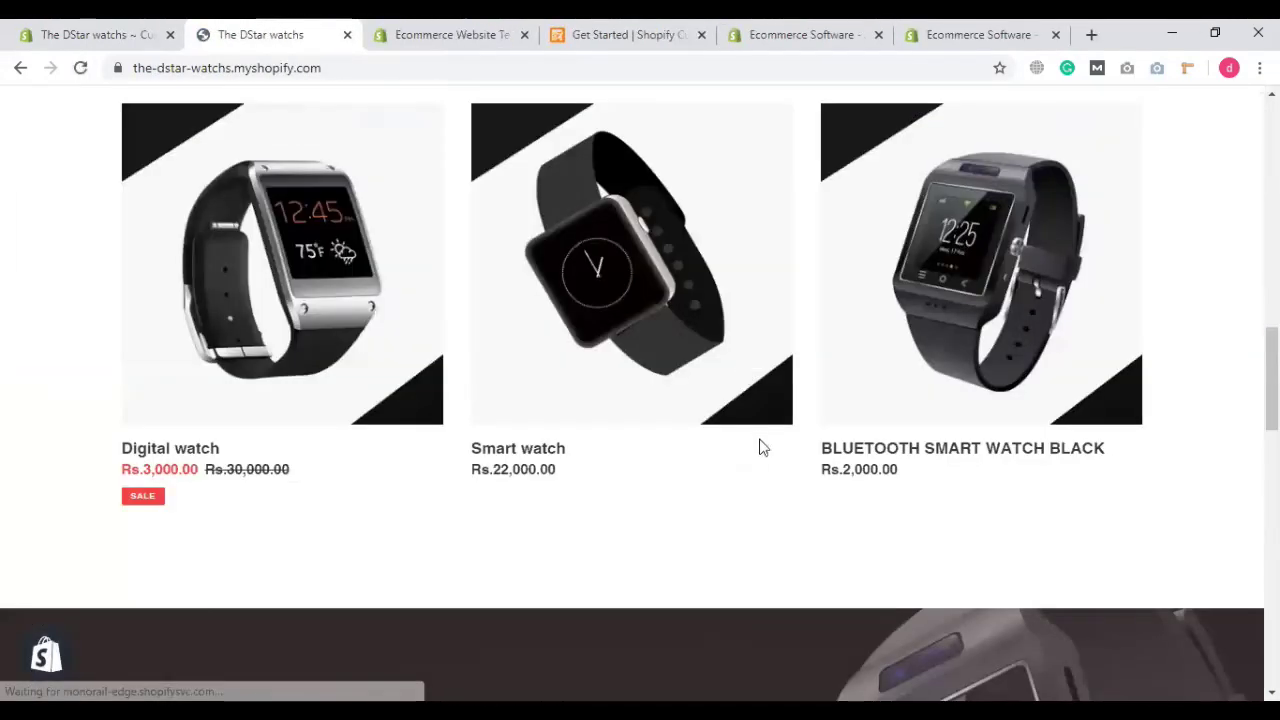
pyautogui.scroll(6, 760, 445)
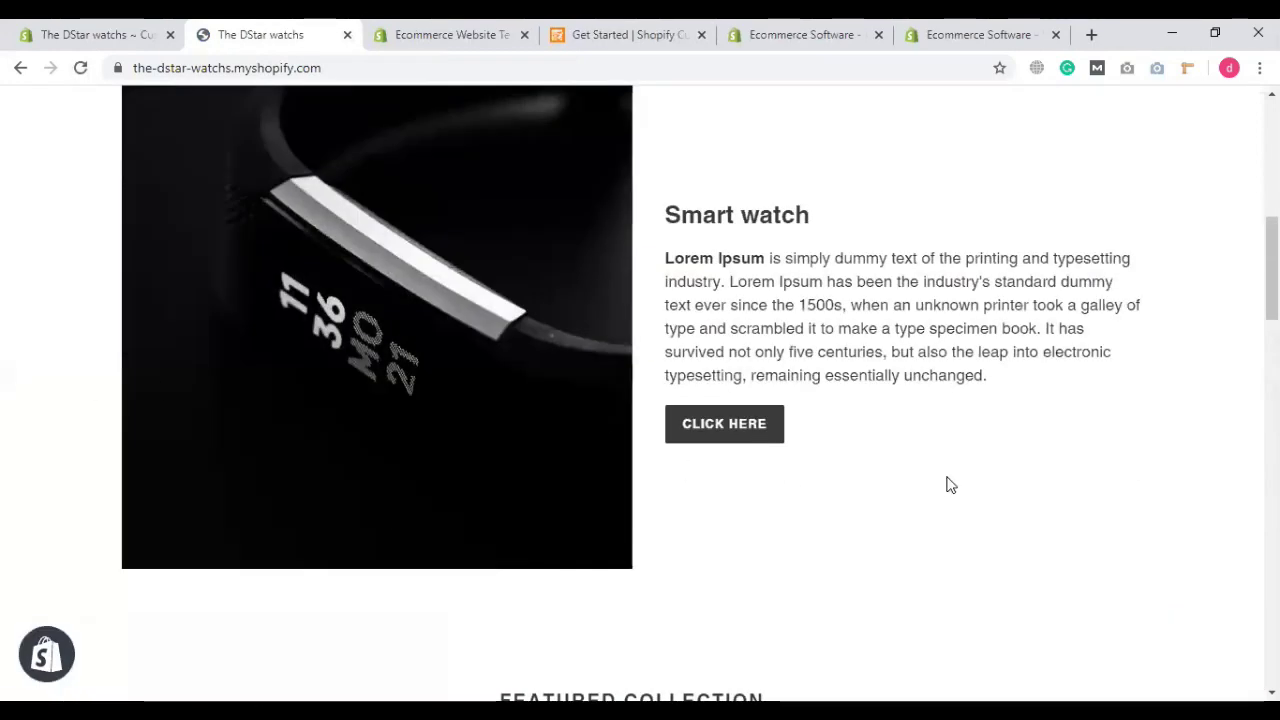
pyautogui.scroll(10, 311, 226)
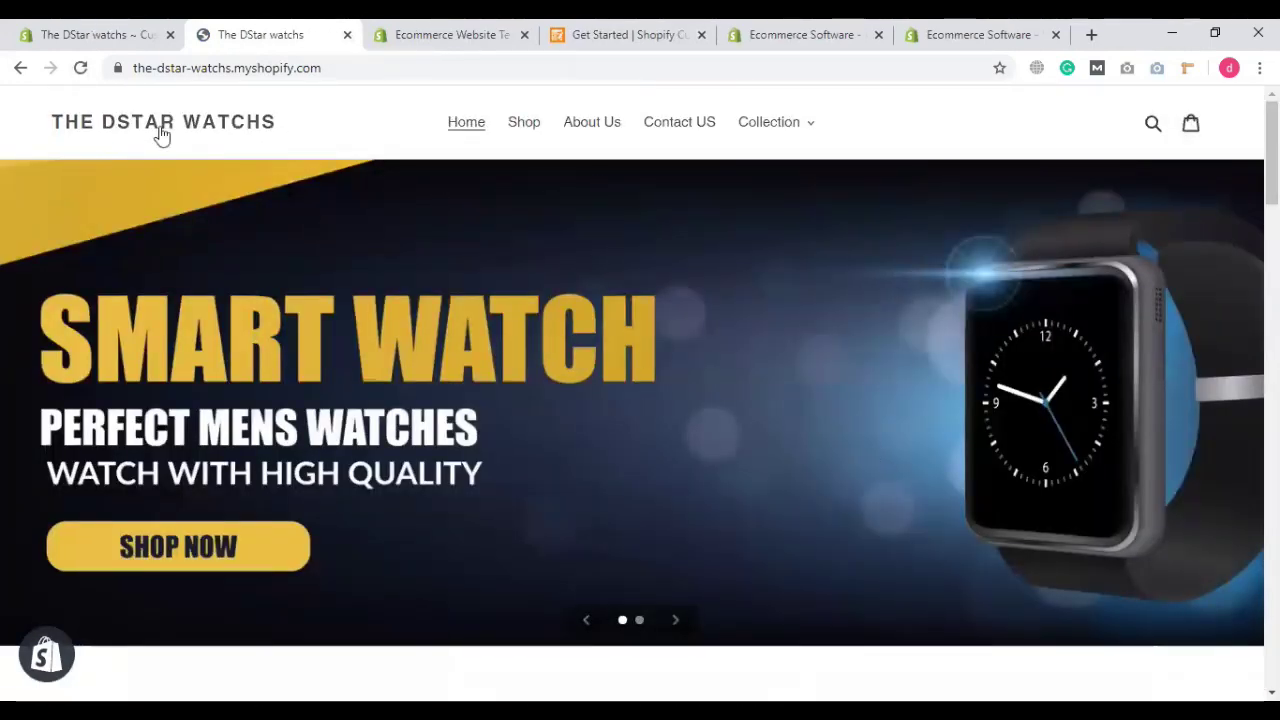
# Step: Advance the live home page's slideshow to the next slide and review the Smart watch section beneath it
pyautogui.scroll(-5, 750, 192)
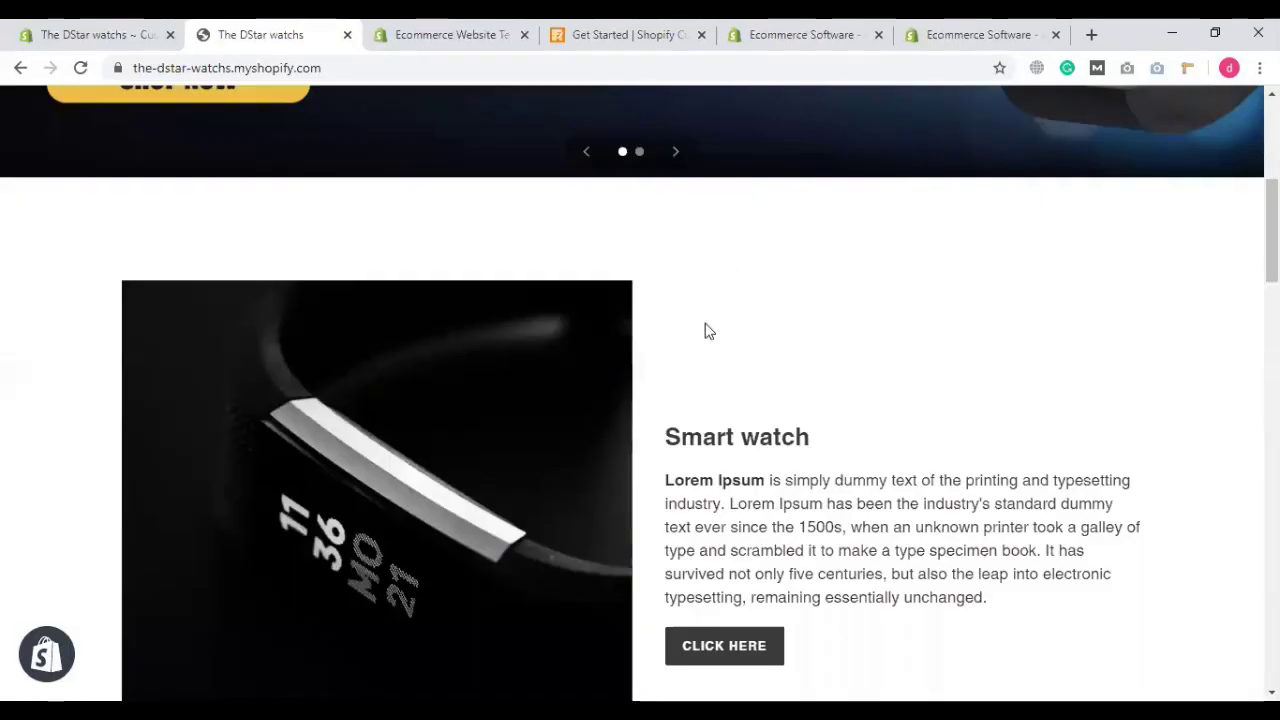
pyautogui.scroll(2, 677, 357)
pyautogui.click(675, 338)
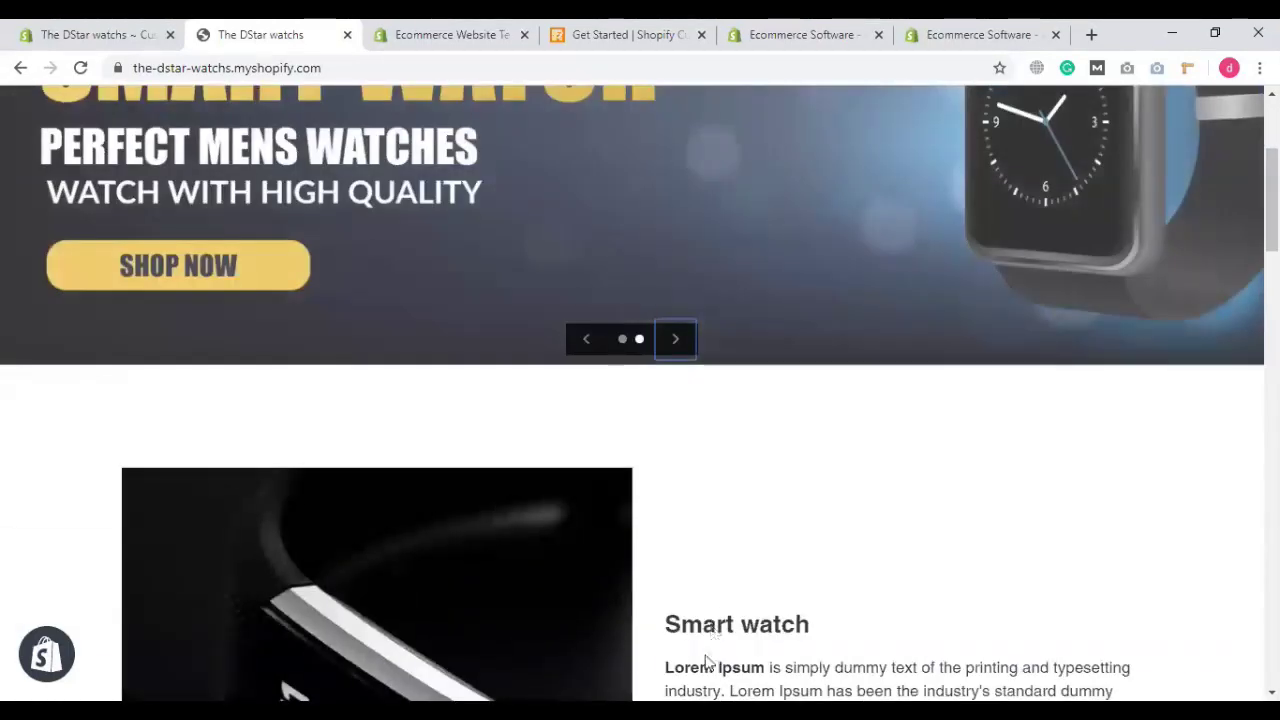
pyautogui.scroll(3, 744, 594)
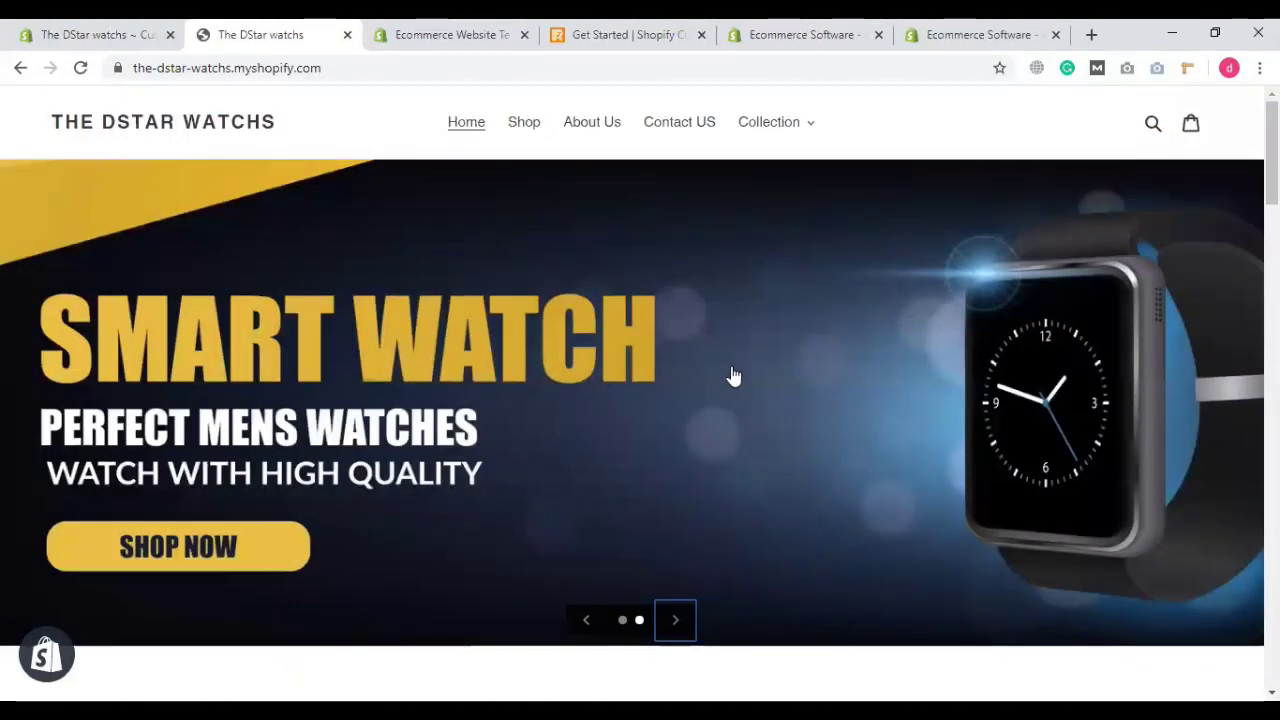
pyautogui.scroll(-5, 733, 375)
pyautogui.scroll(2, 651, 563)
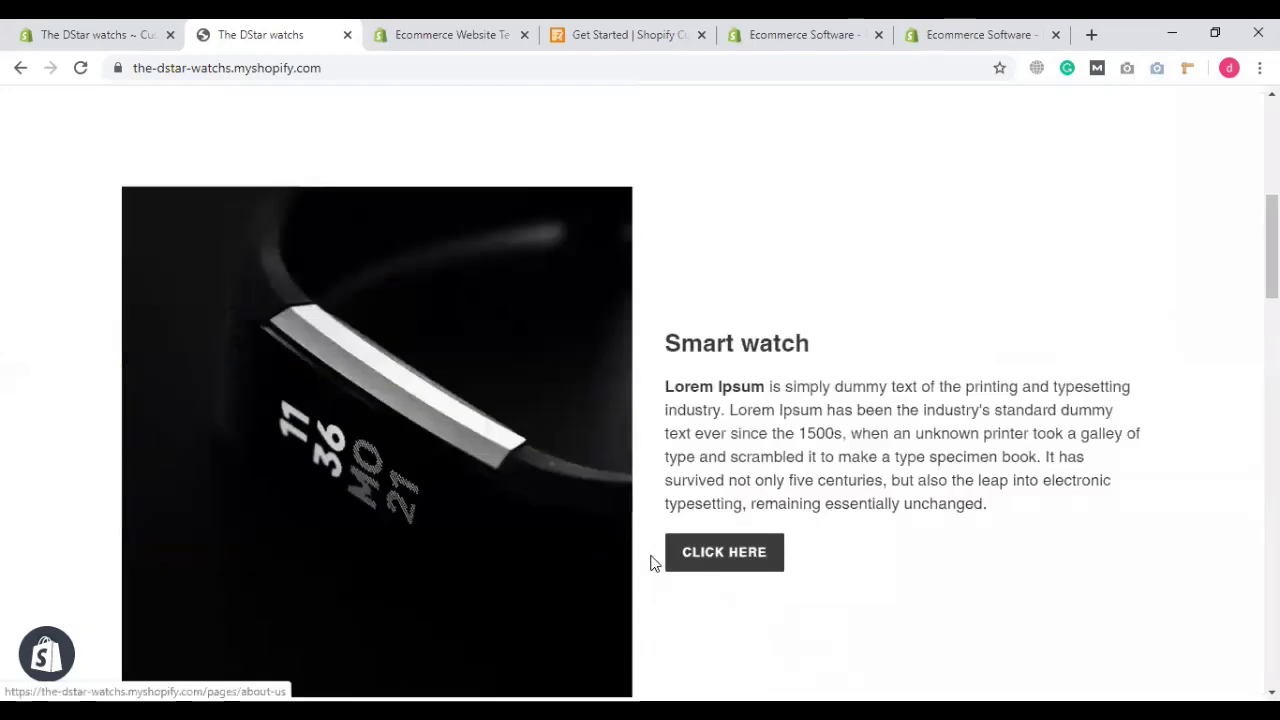
# Step: Check the Smart watch section's CLICK HERE link in a separate tab, and return to the store's home page
pyautogui.click(726, 566)
pyautogui.rightClick(726, 566)
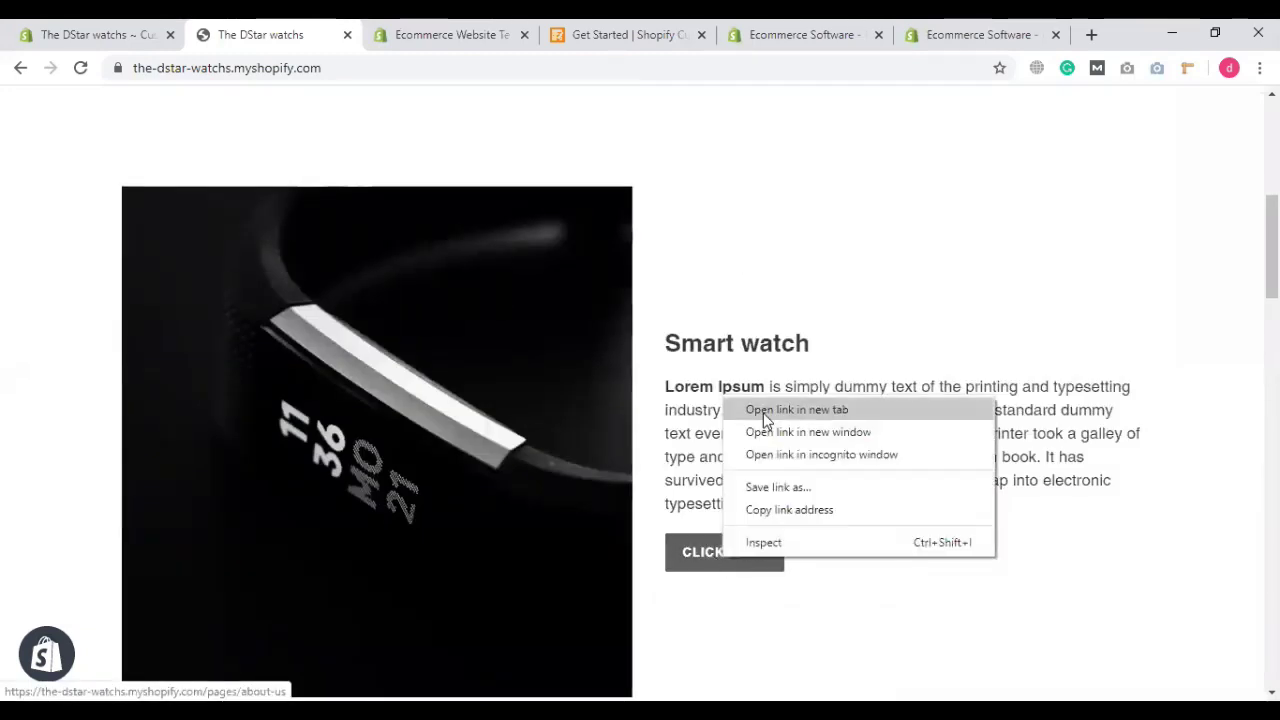
pyautogui.click(766, 412)
pyautogui.click(360, 32)
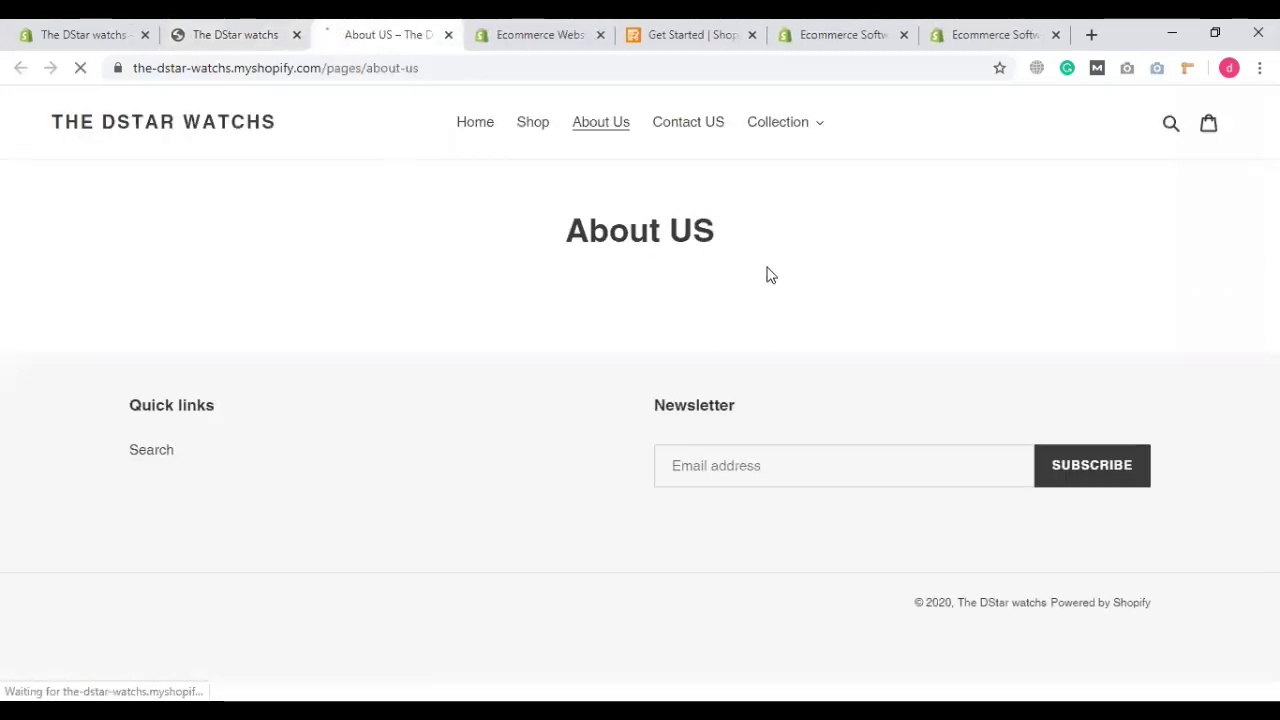
pyautogui.click(250, 32)
# Step: Examine the products in the featured collection and open the Smart watch product page
pyautogui.scroll(-6, 180, 486)
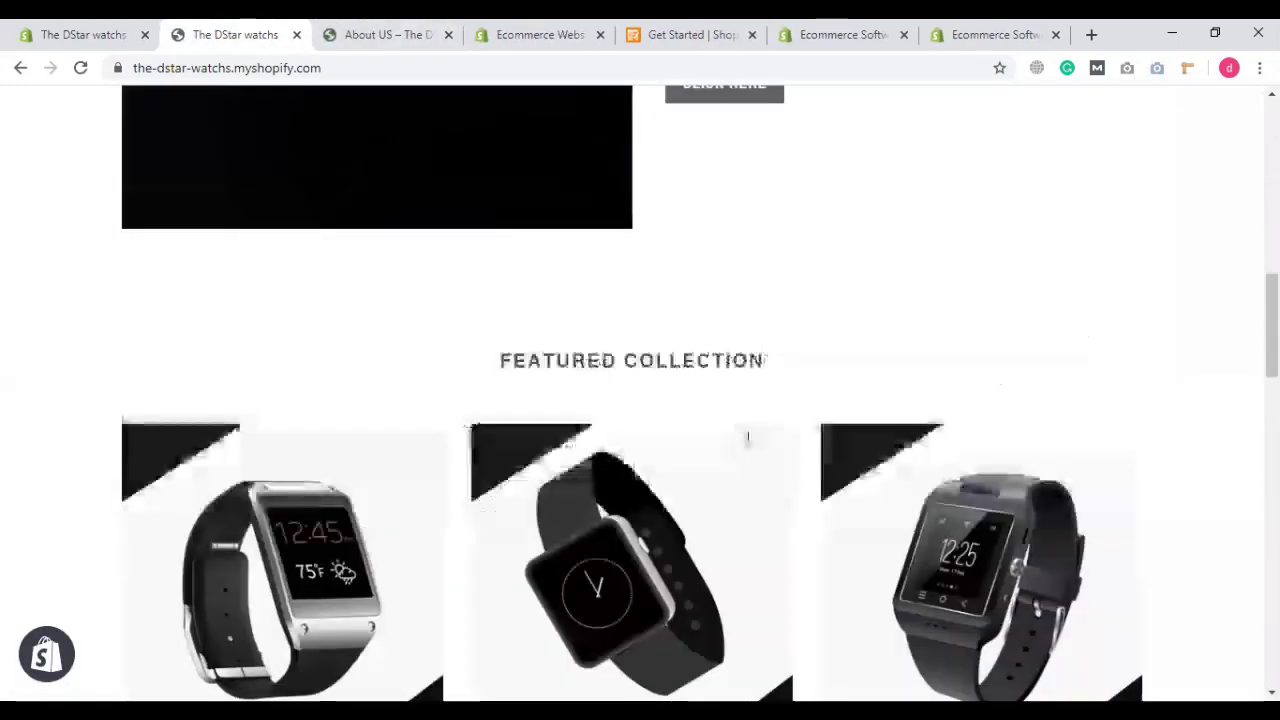
pyautogui.scroll(-2, 383, 403)
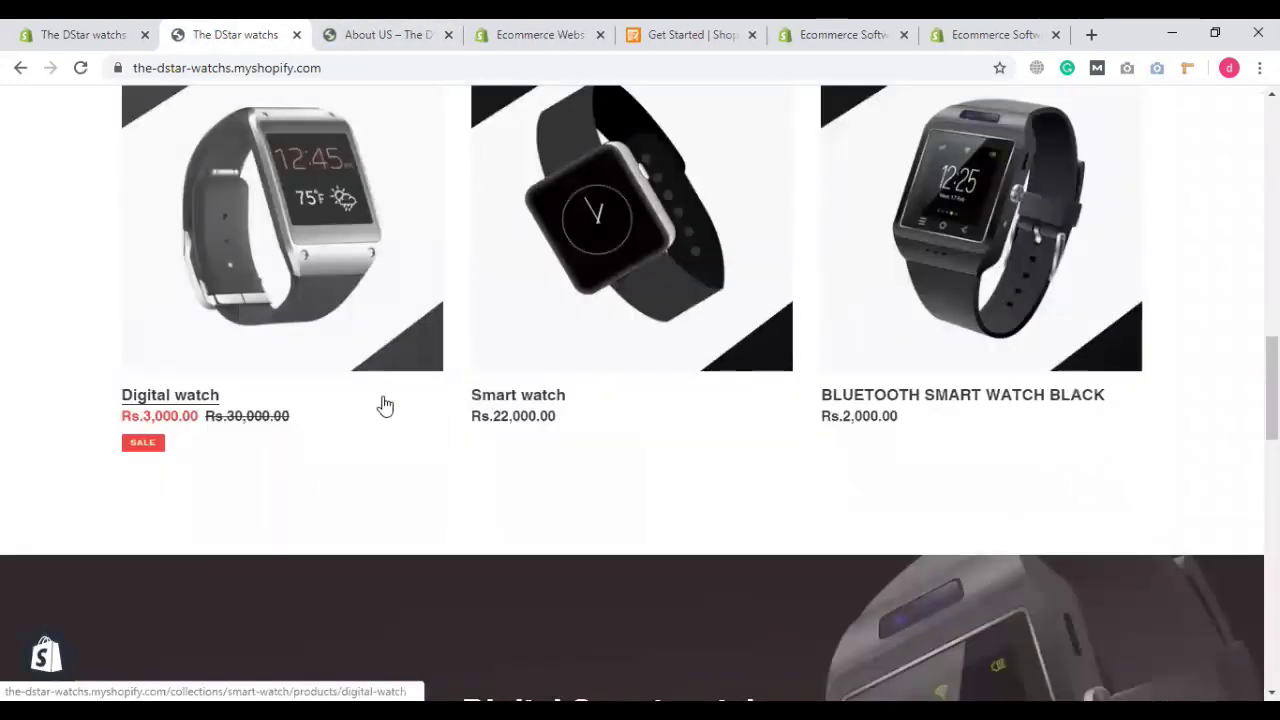
pyautogui.scroll(2, 849, 403)
pyautogui.scroll(-2, 685, 462)
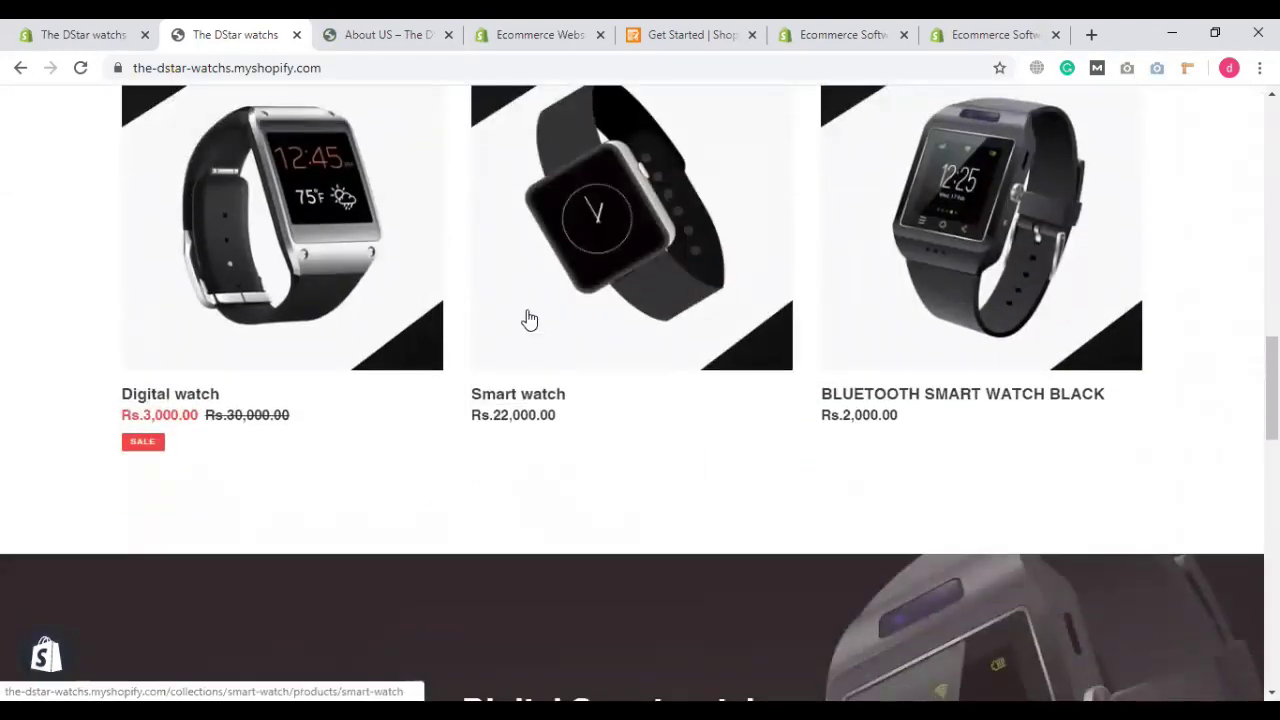
pyautogui.scroll(2, 610, 380)
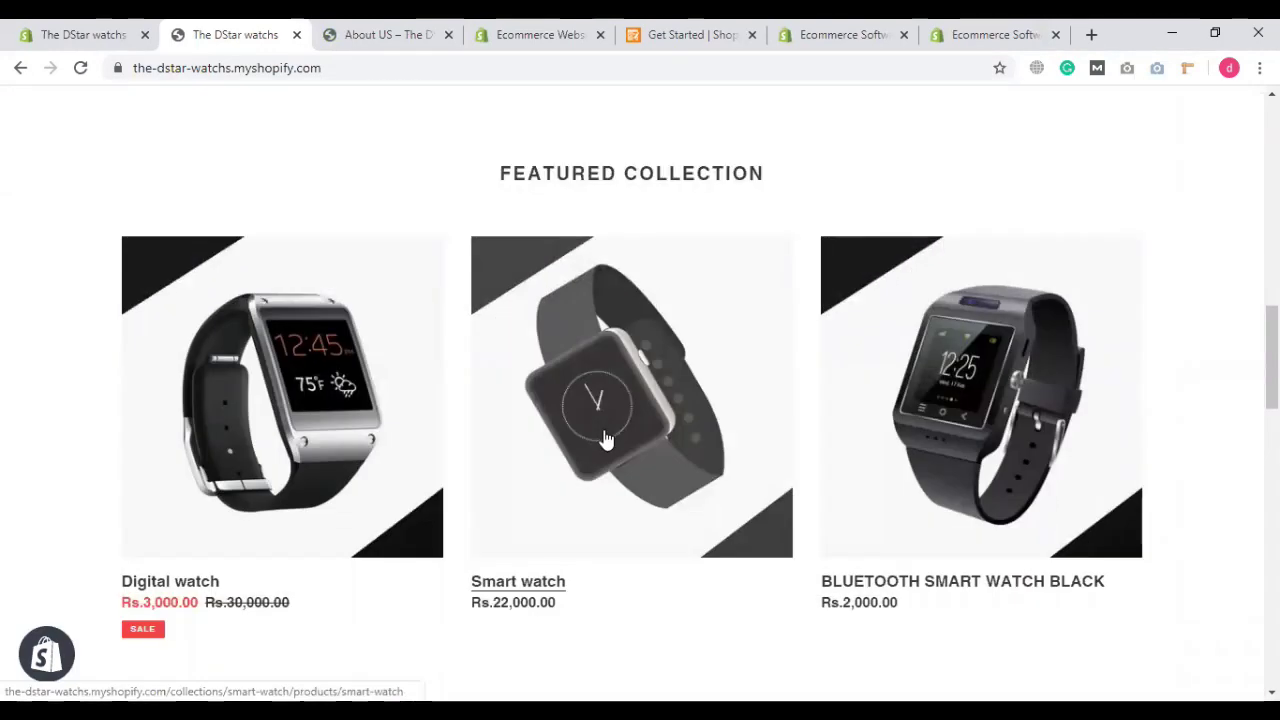
pyautogui.click(600, 529)
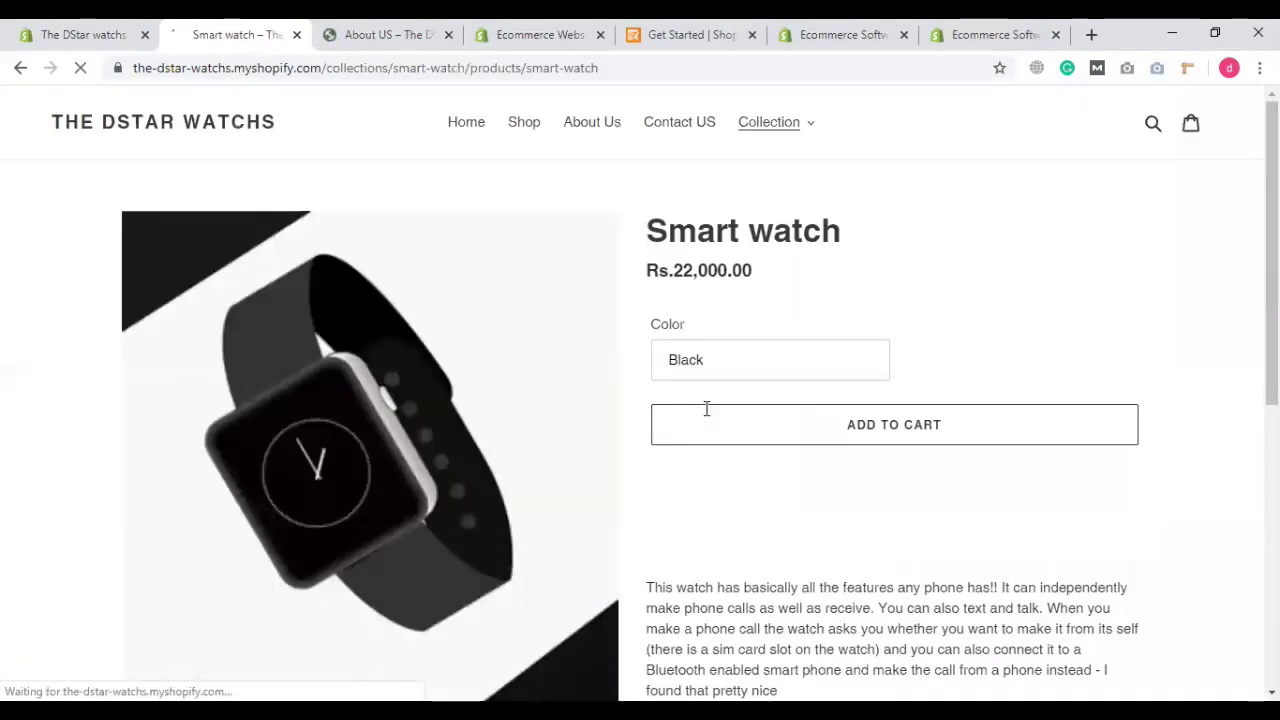
# Step: Return to the theme editor and hide the Testimonials and Gallery sections on the home page
pyautogui.click(85, 34)
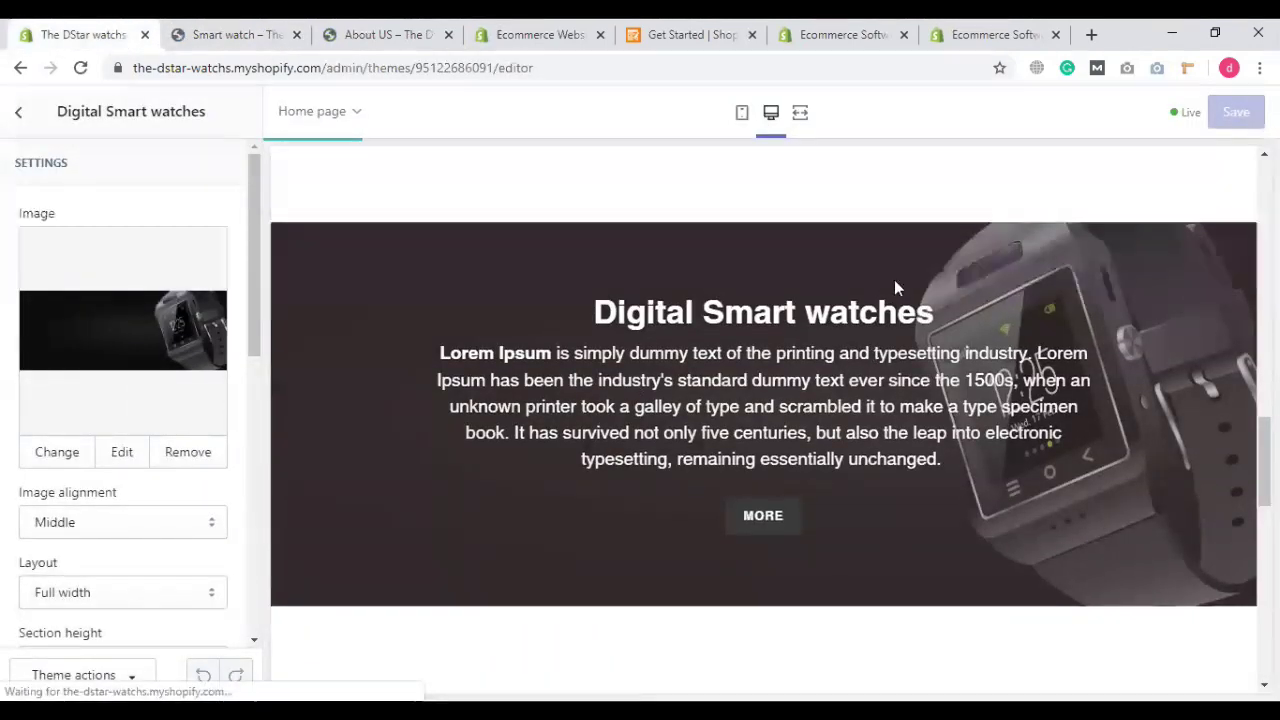
pyautogui.scroll(-3, 880, 470)
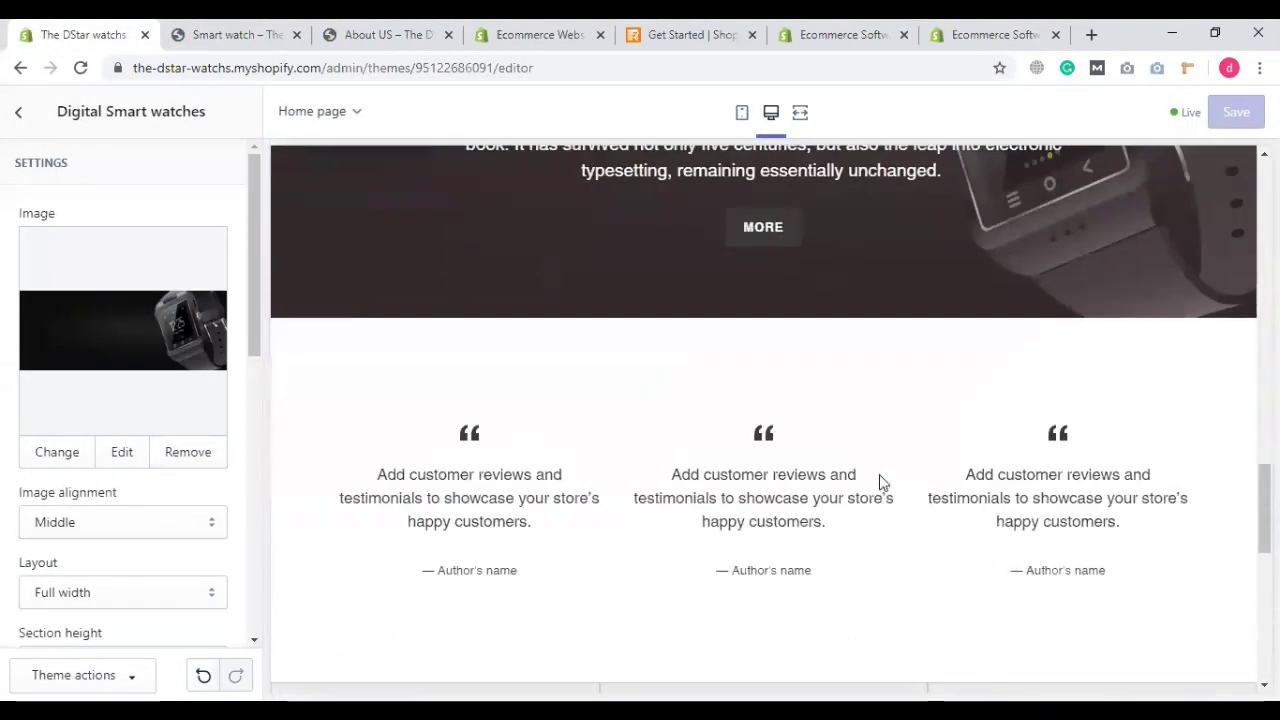
pyautogui.scroll(-3, 1020, 300)
pyautogui.scroll(3, 718, 280)
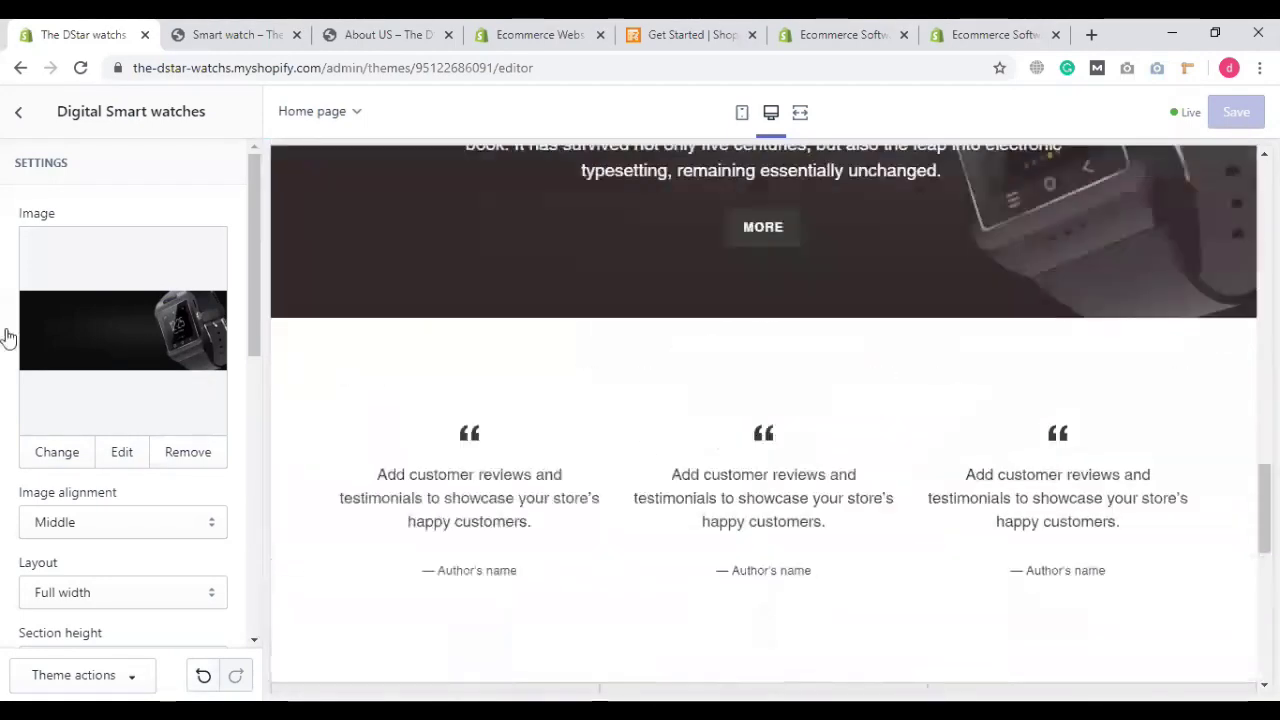
pyautogui.scroll(-2, 10, 320)
pyautogui.click(17, 120)
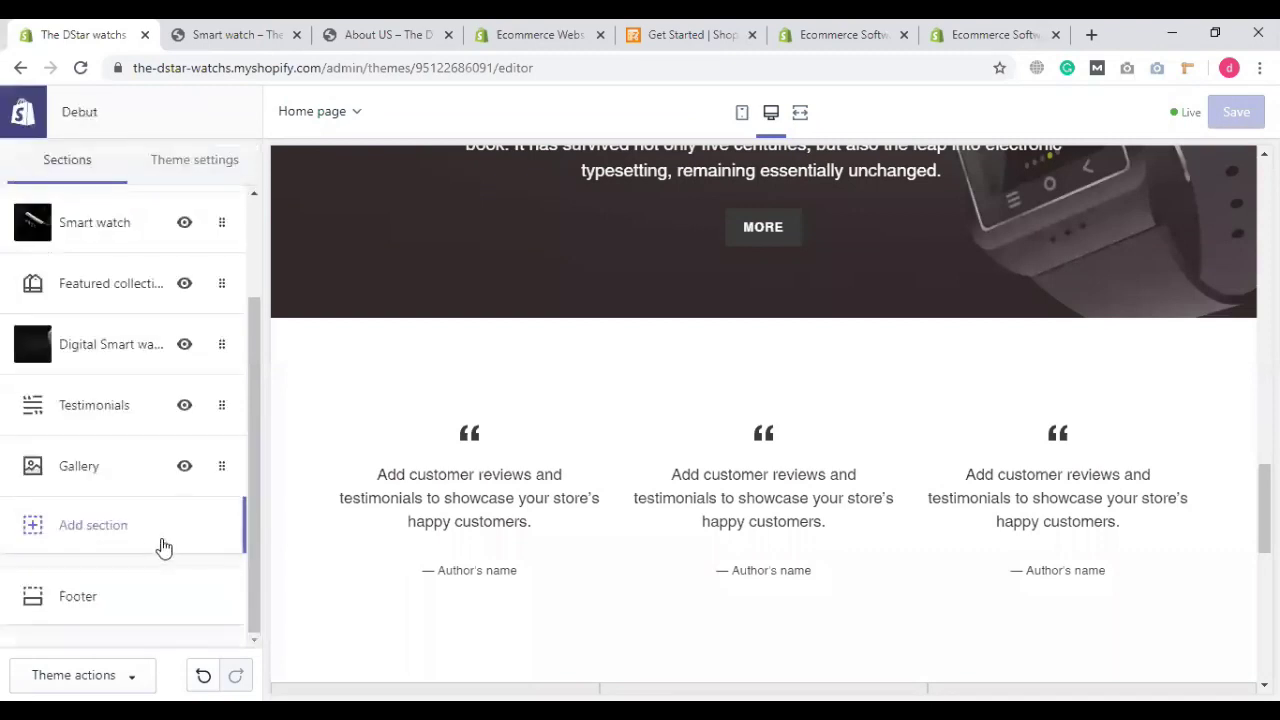
pyautogui.click(184, 405)
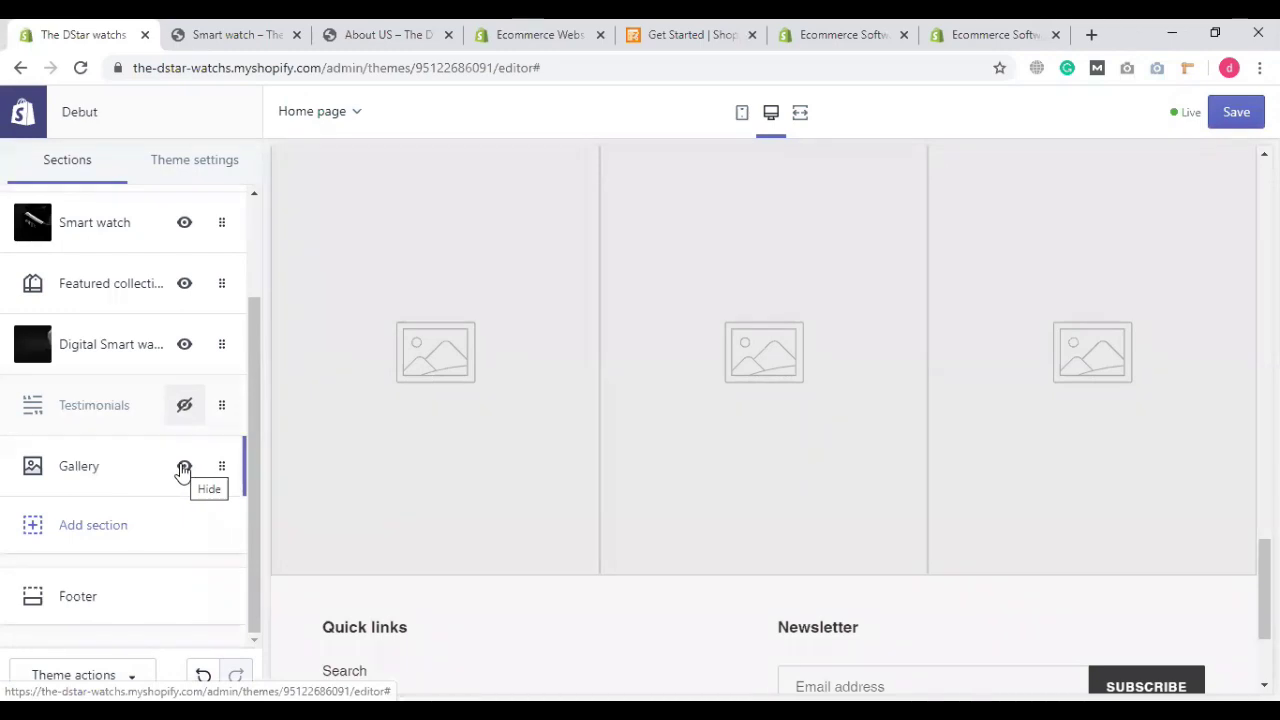
pyautogui.click(184, 468)
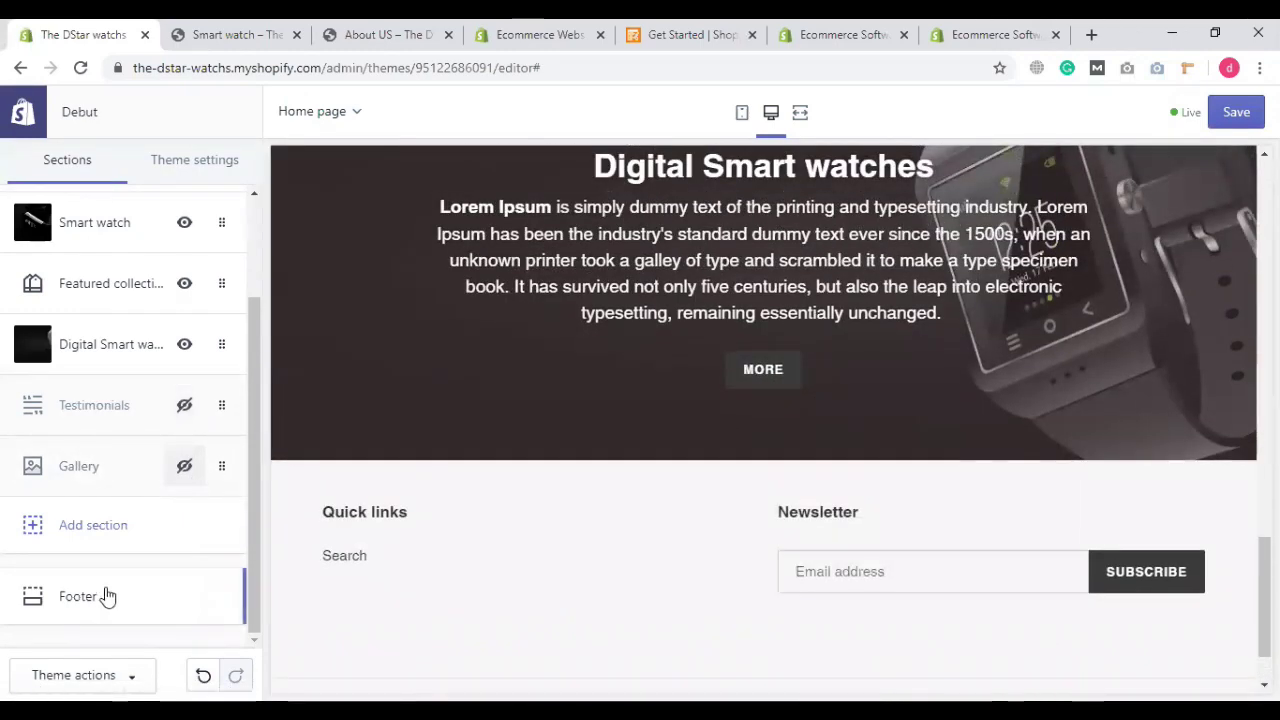
# Step: Browse the section types available for the home page and preview the Featured product section
pyautogui.click(110, 530)
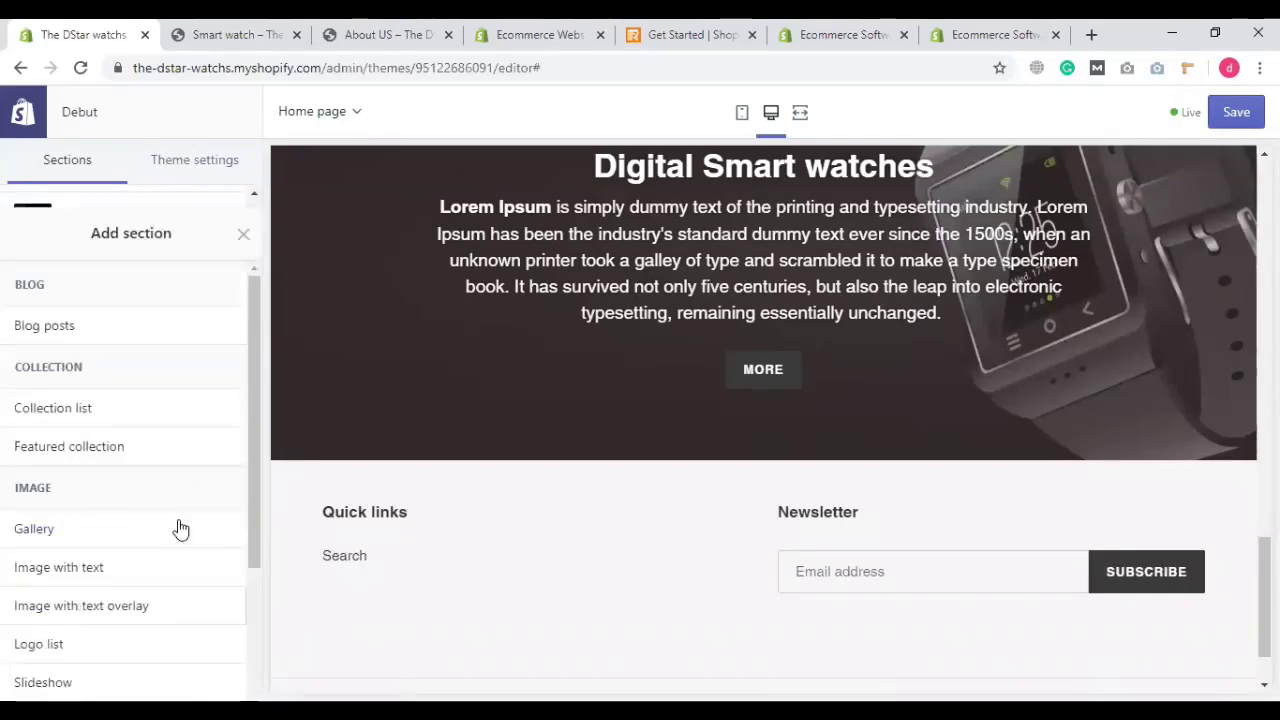
pyautogui.scroll(-3, 178, 529)
pyautogui.scroll(-3, 180, 529)
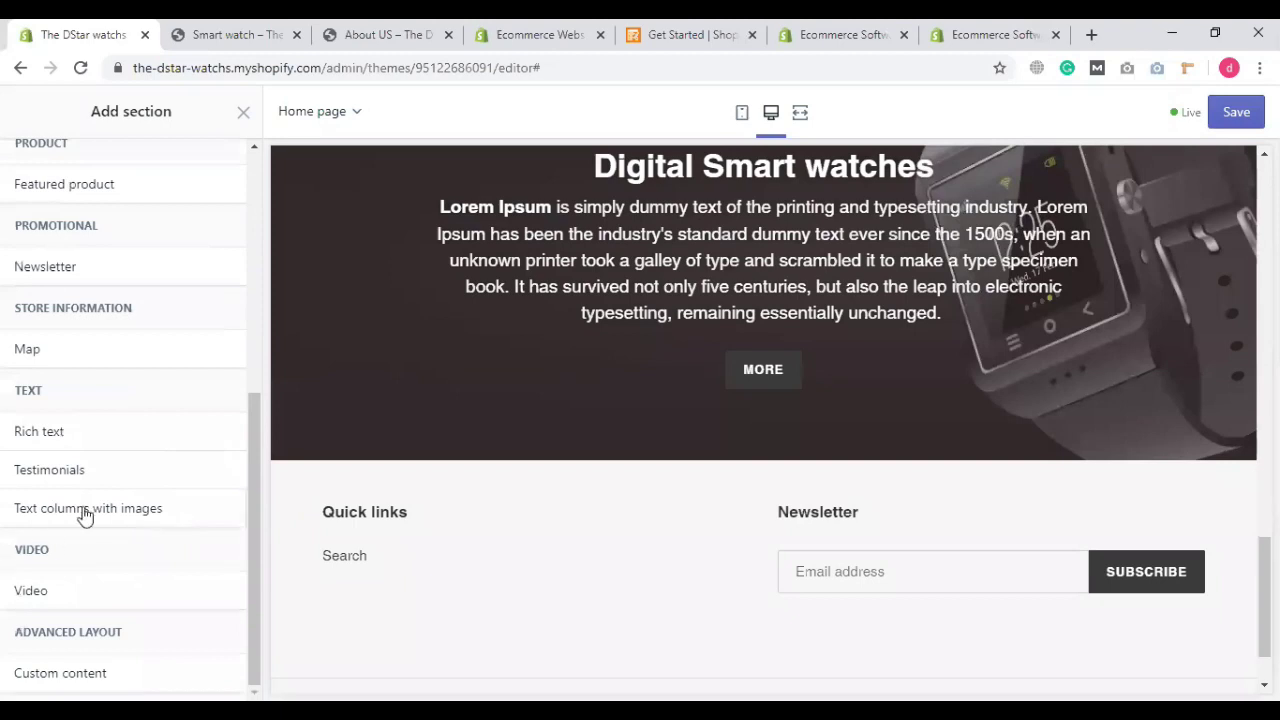
pyautogui.scroll(1, 103, 615)
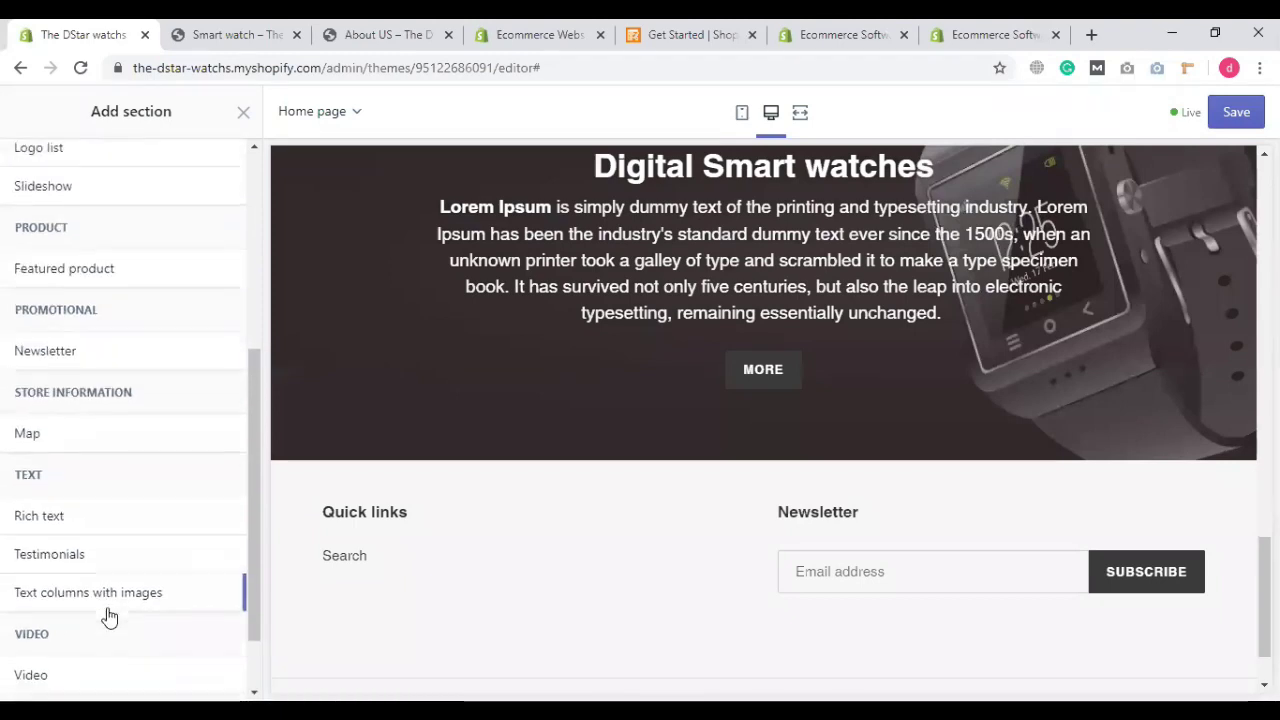
pyautogui.scroll(-1, 110, 617)
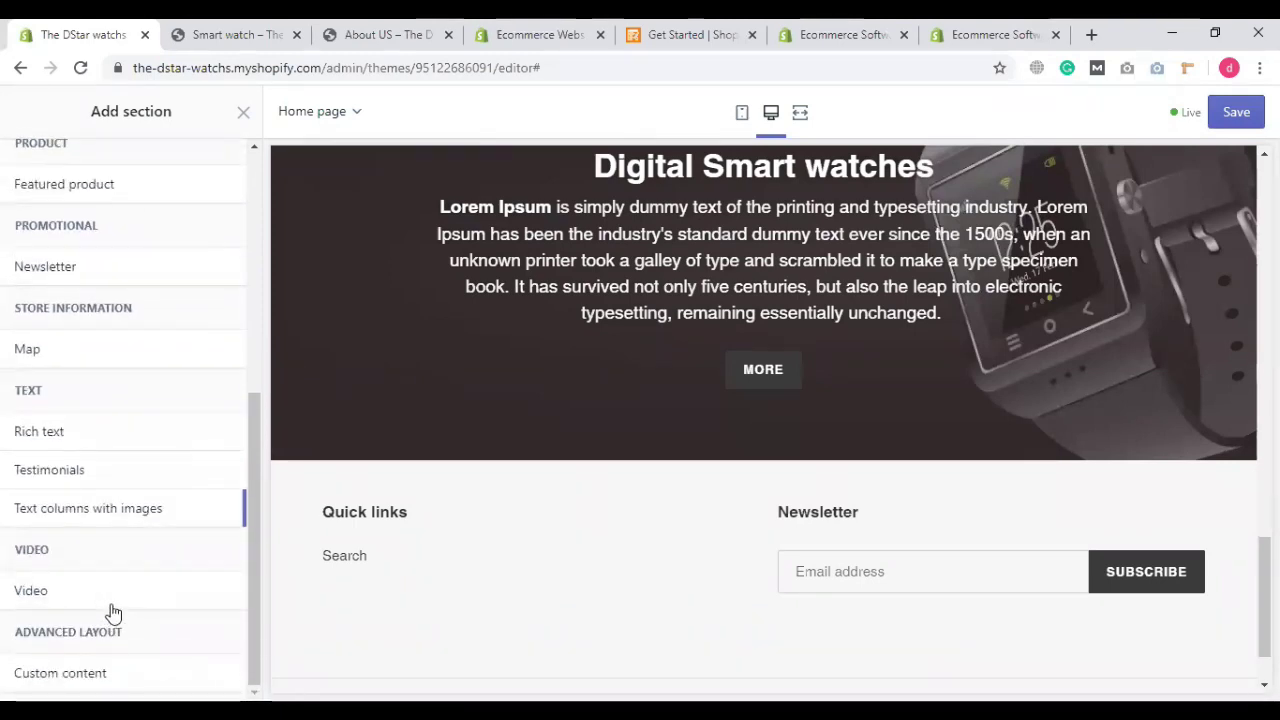
pyautogui.scroll(2, 129, 526)
pyautogui.scroll(1, 133, 526)
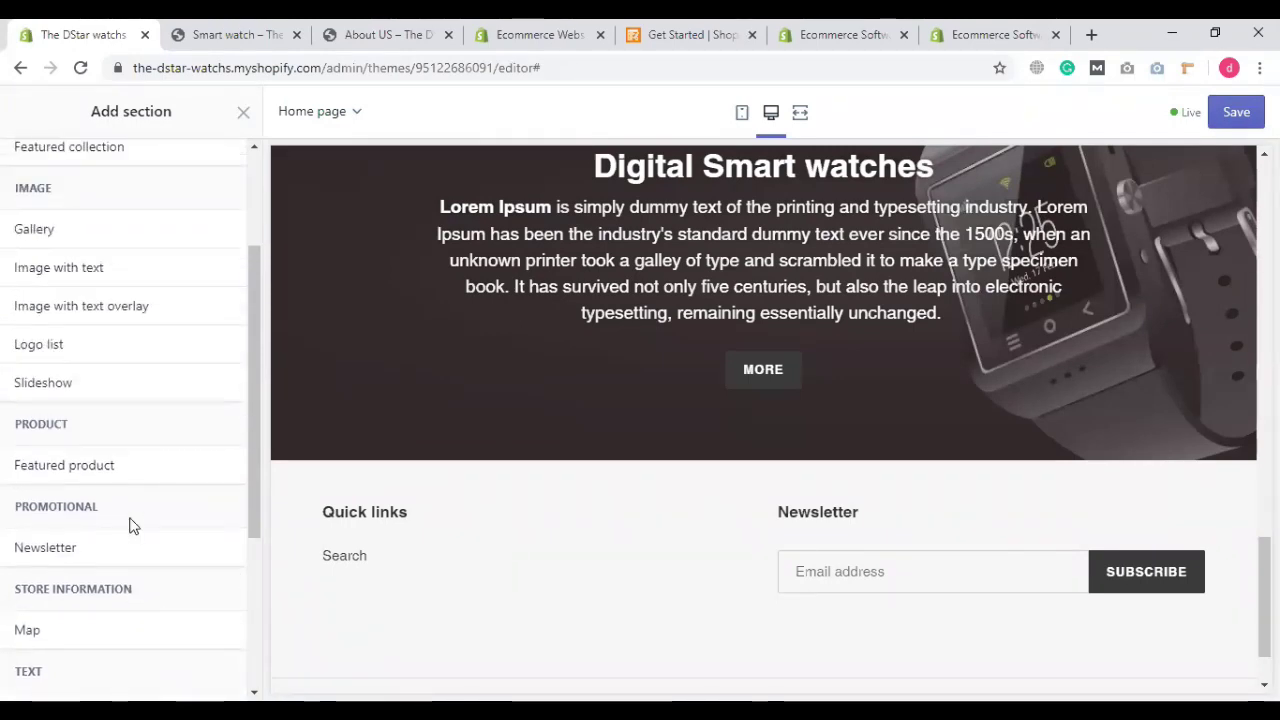
pyautogui.moveTo(108, 472)
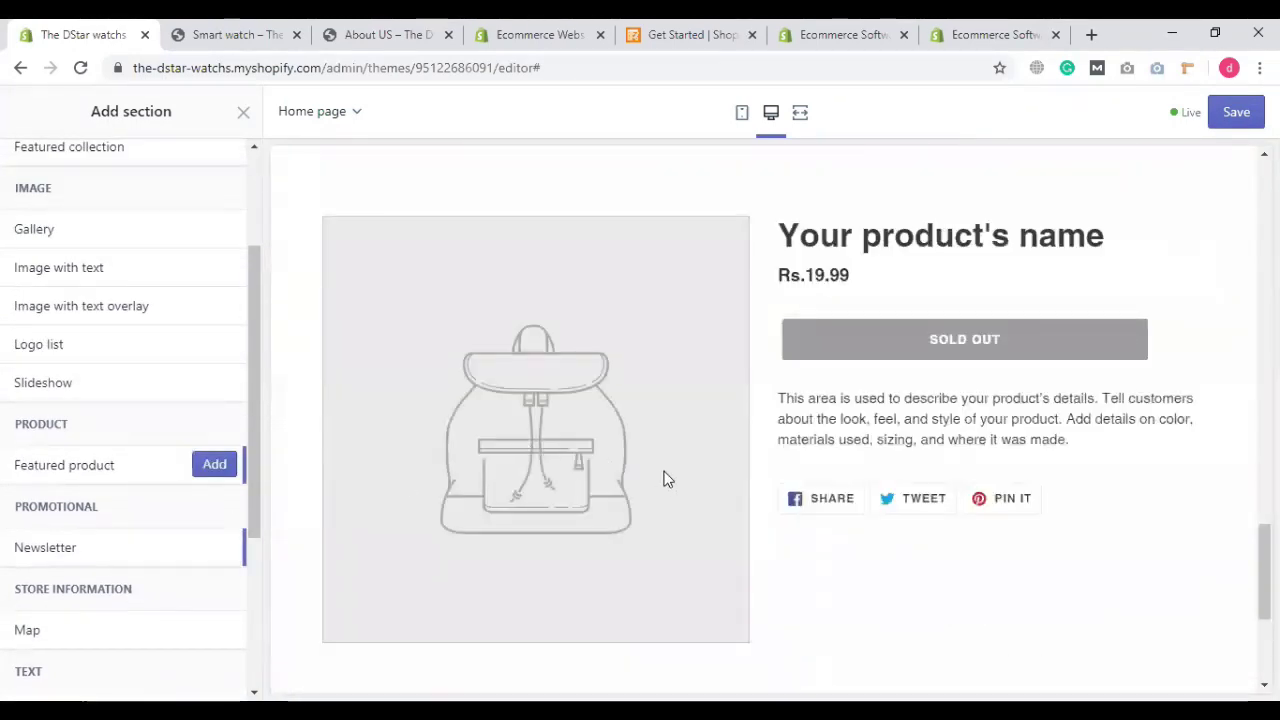
pyautogui.scroll(-1, 666, 476)
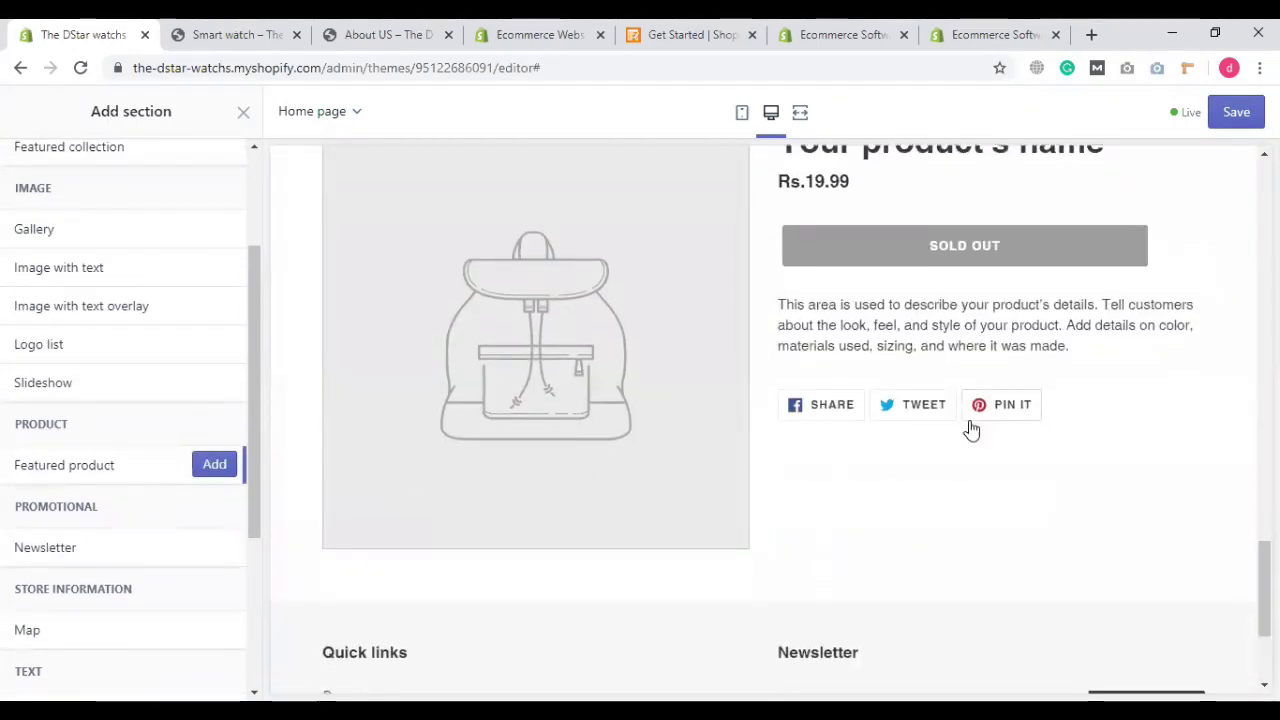
pyautogui.scroll(2, 969, 420)
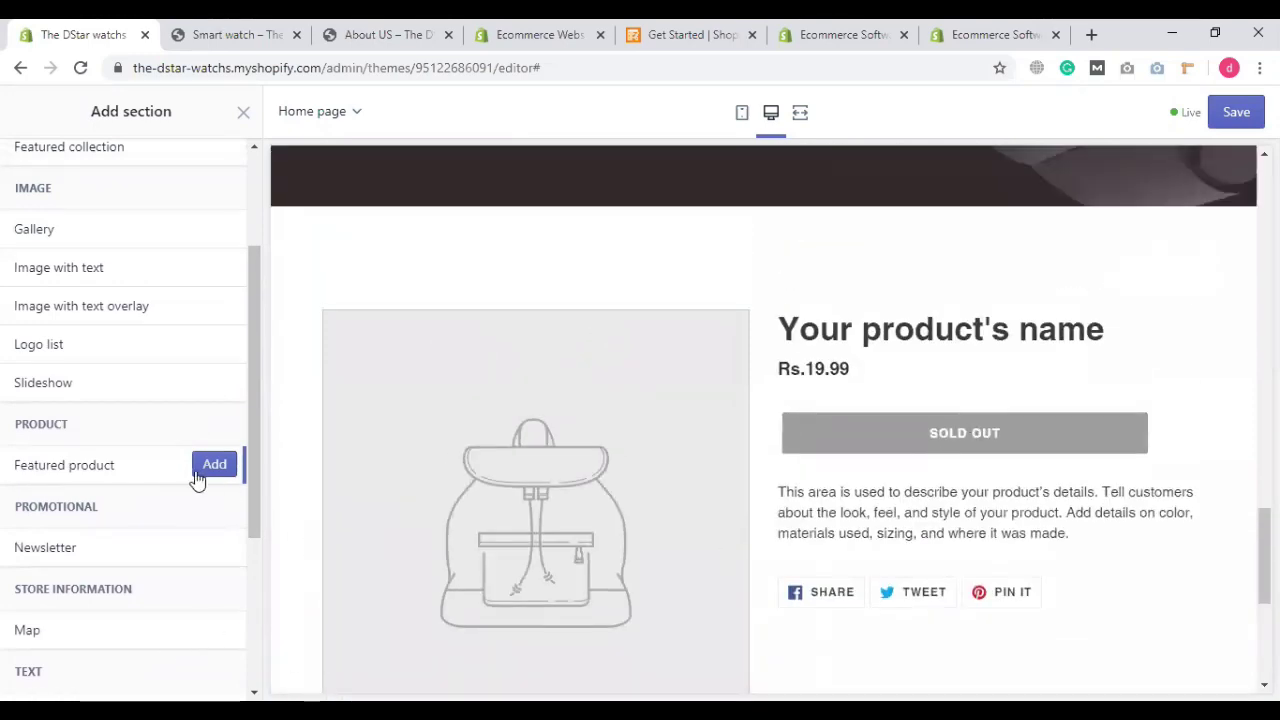
# Step: Examine the full list of addable section types, from Blog posts through Custom content
pyautogui.scroll(-3, 135, 497)
pyautogui.scroll(2, 135, 497)
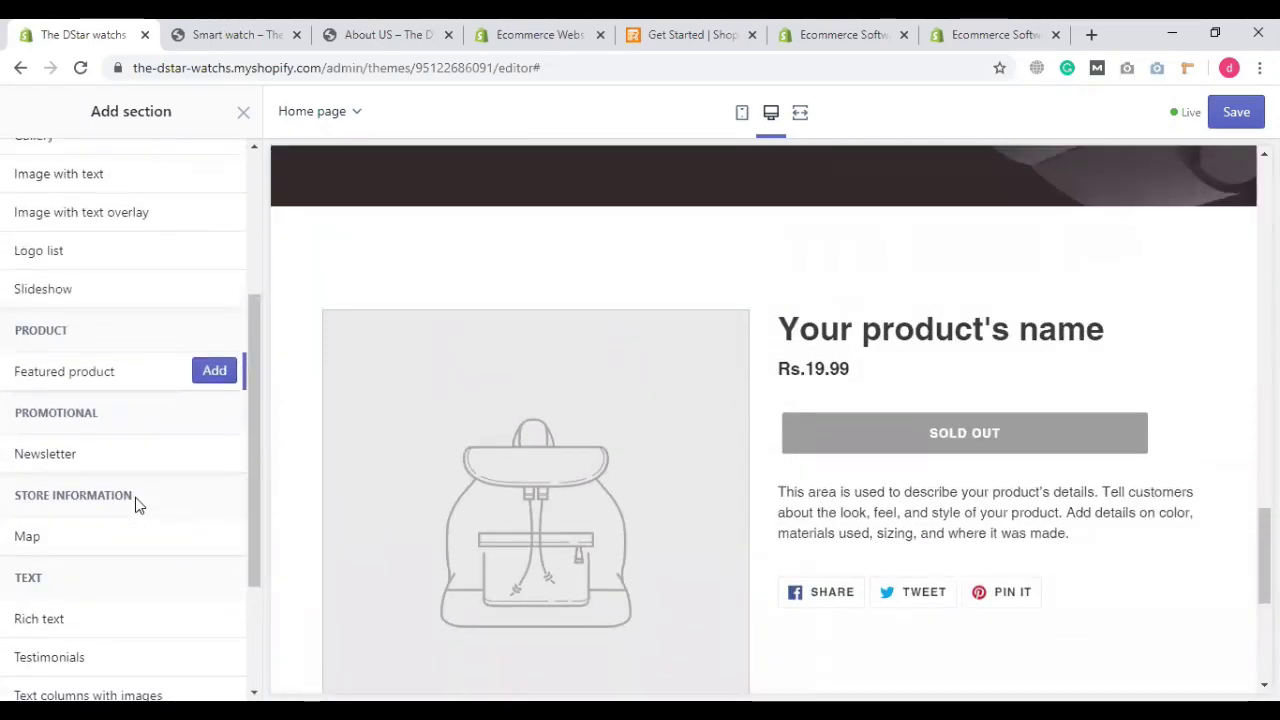
pyautogui.scroll(2, 135, 497)
pyautogui.scroll(1, 139, 501)
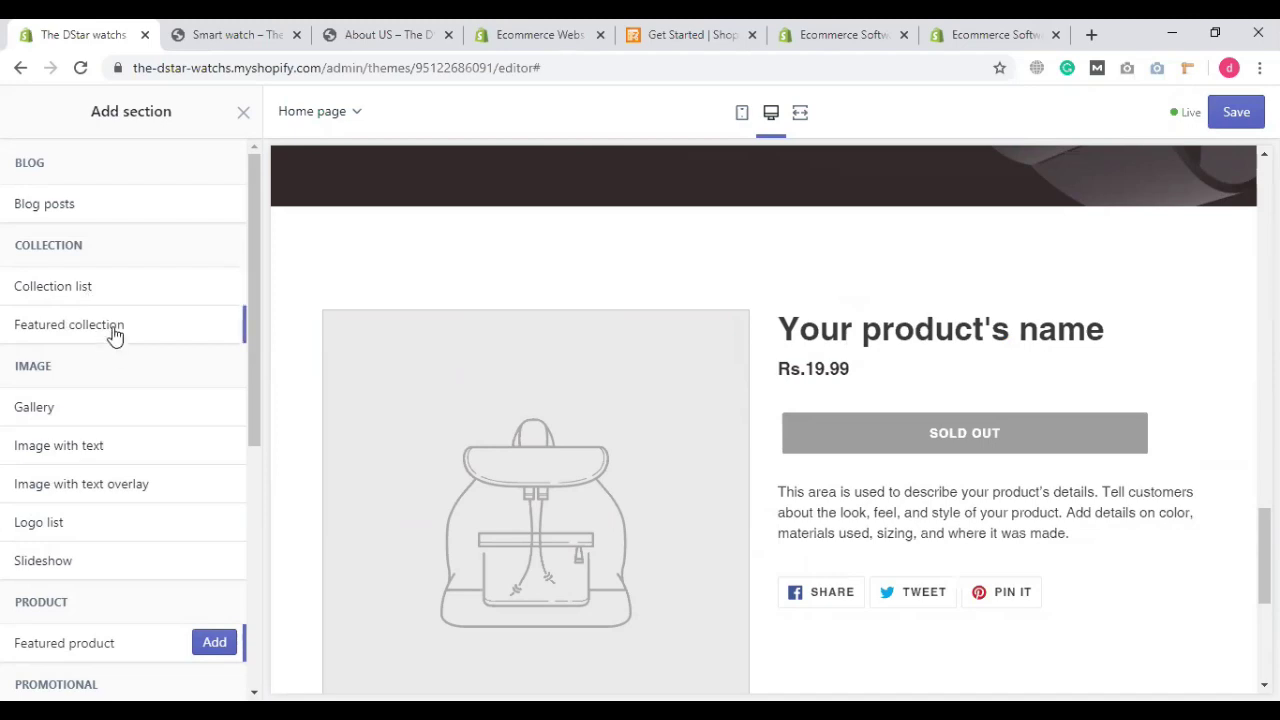
pyautogui.scroll(-2, 135, 470)
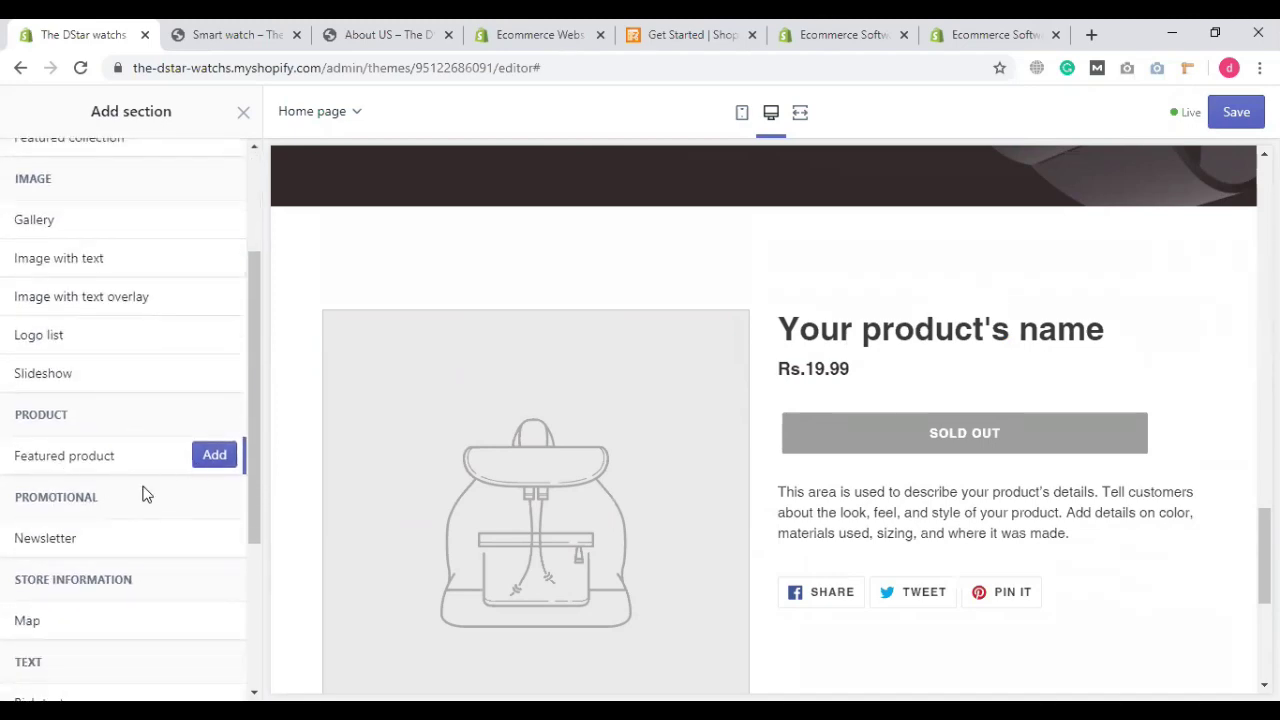
pyautogui.scroll(-2, 160, 525)
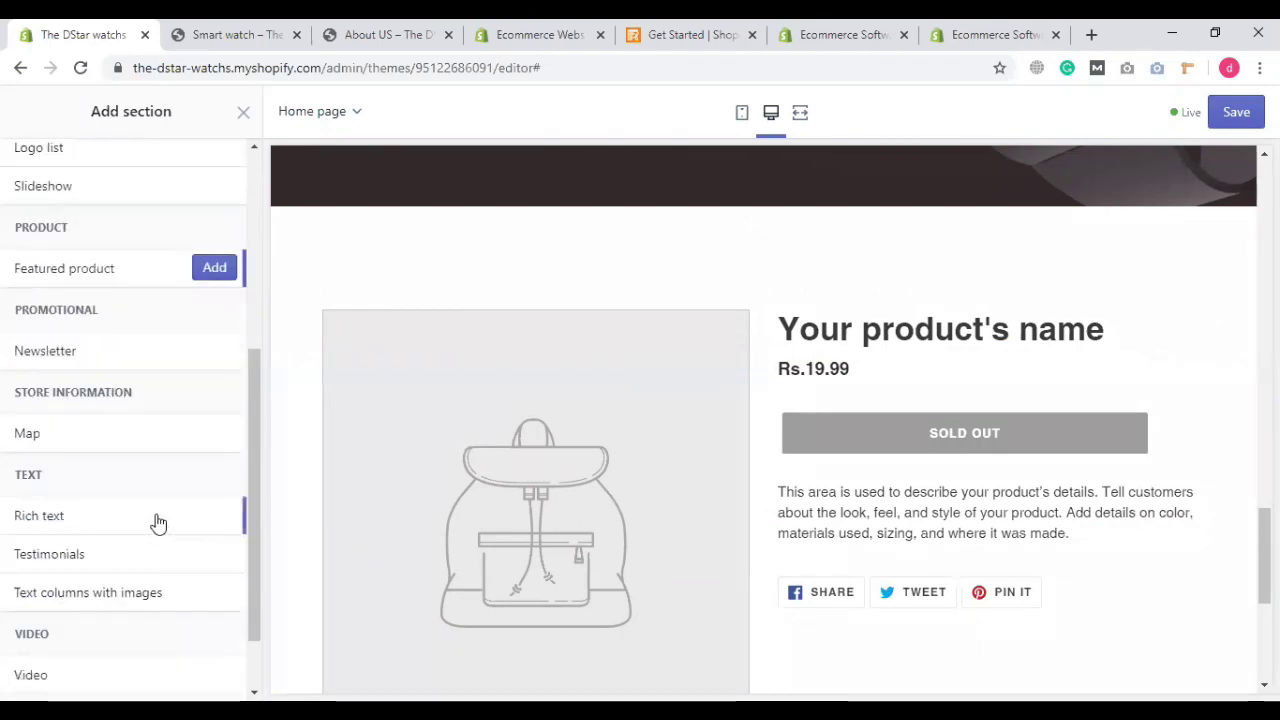
pyautogui.scroll(-1, 158, 524)
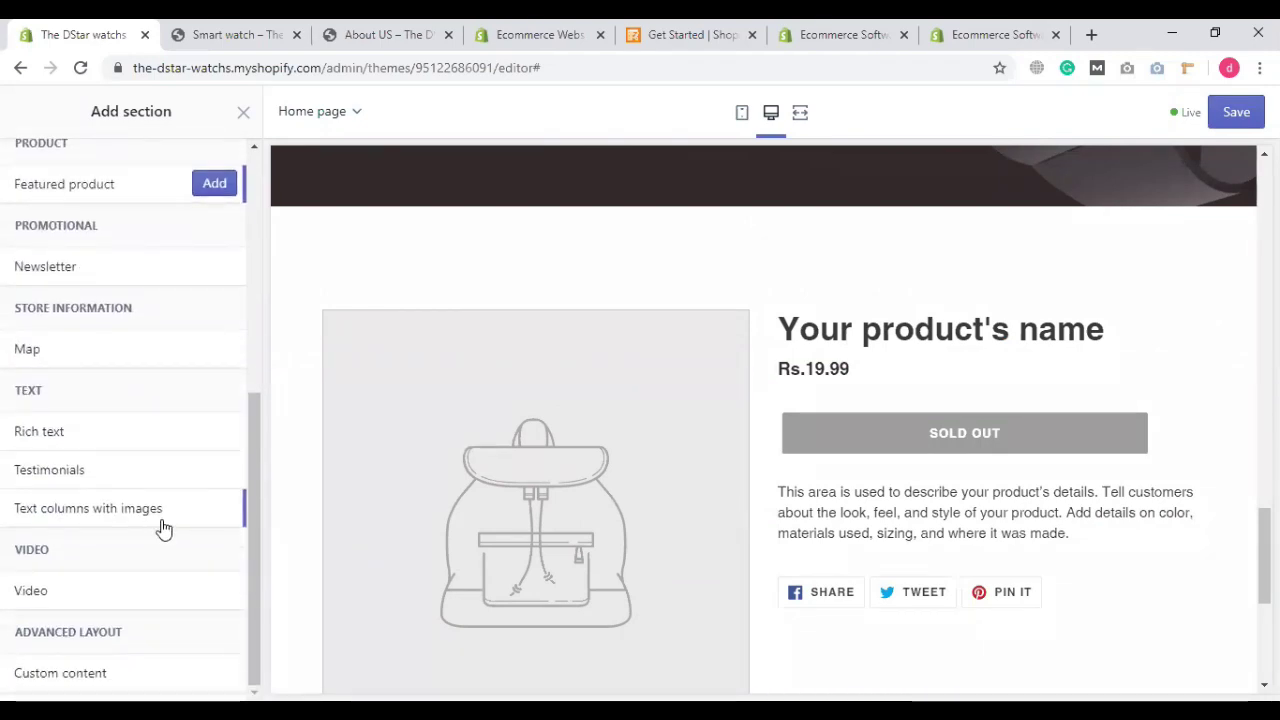
pyautogui.scroll(5, 164, 529)
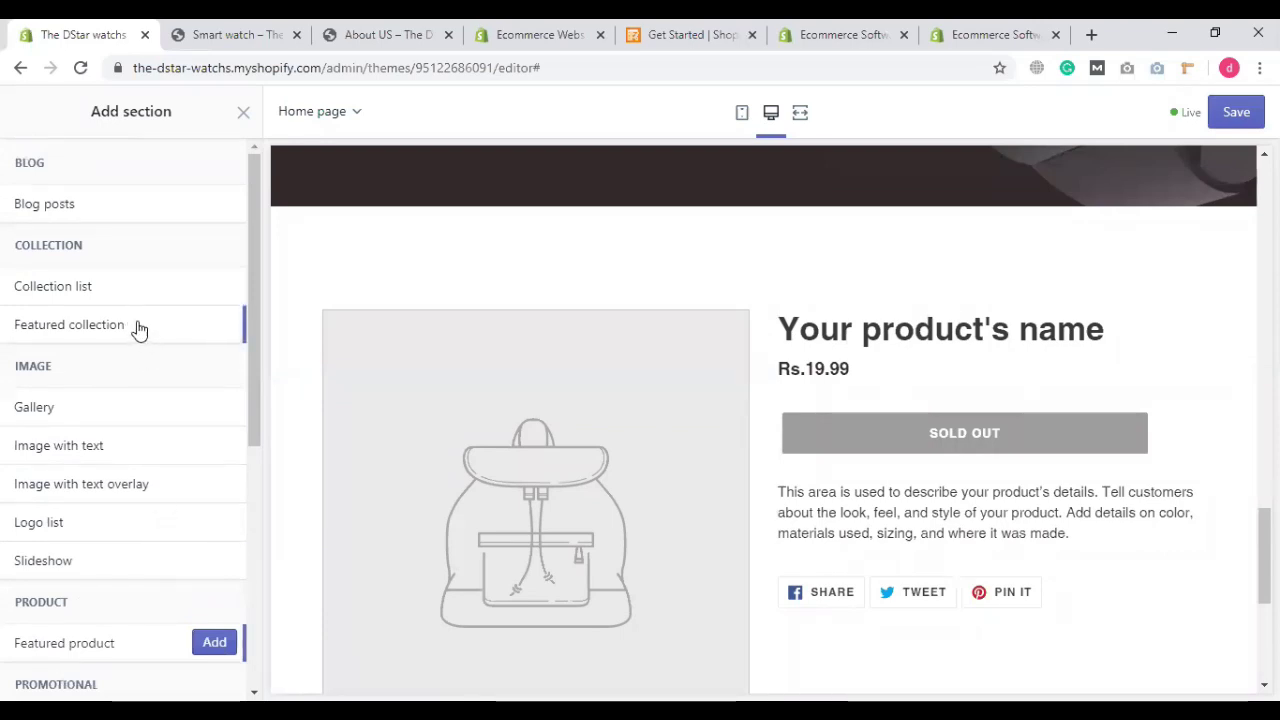
# Step: Preview the Featured collection section and add it to the home page
pyautogui.scroll(-5, 730, 488)
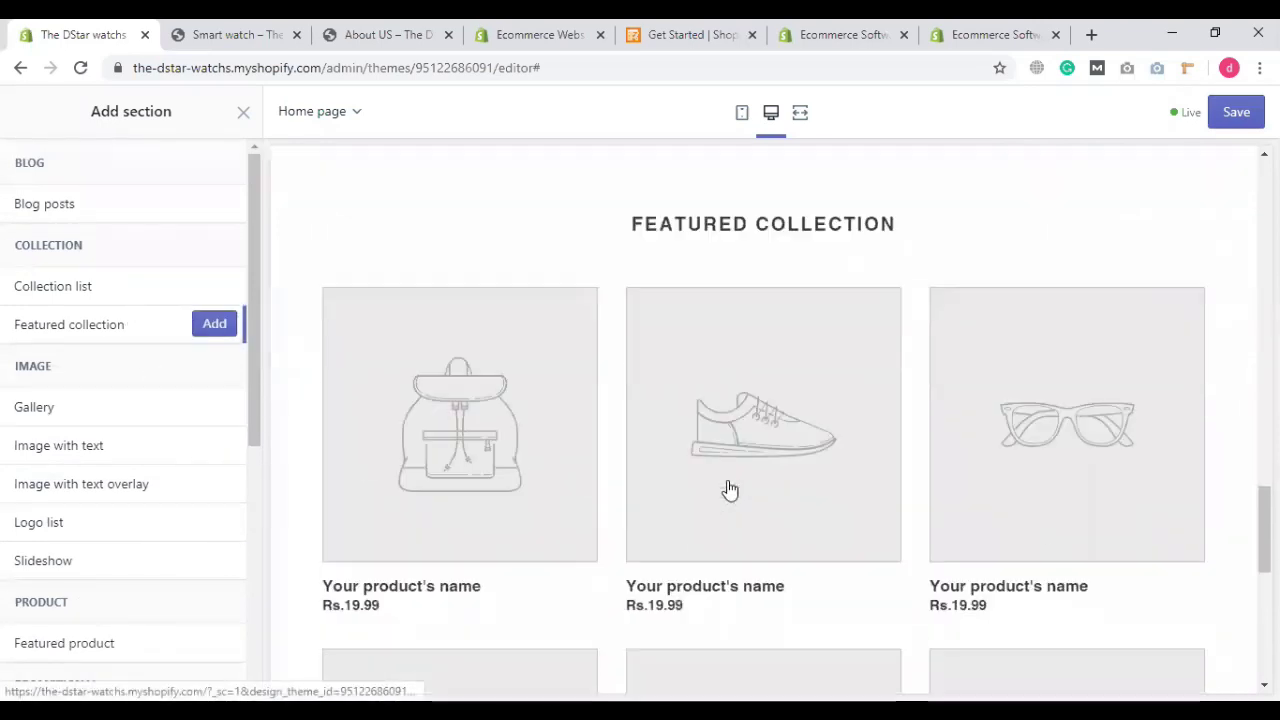
pyautogui.scroll(-3, 979, 437)
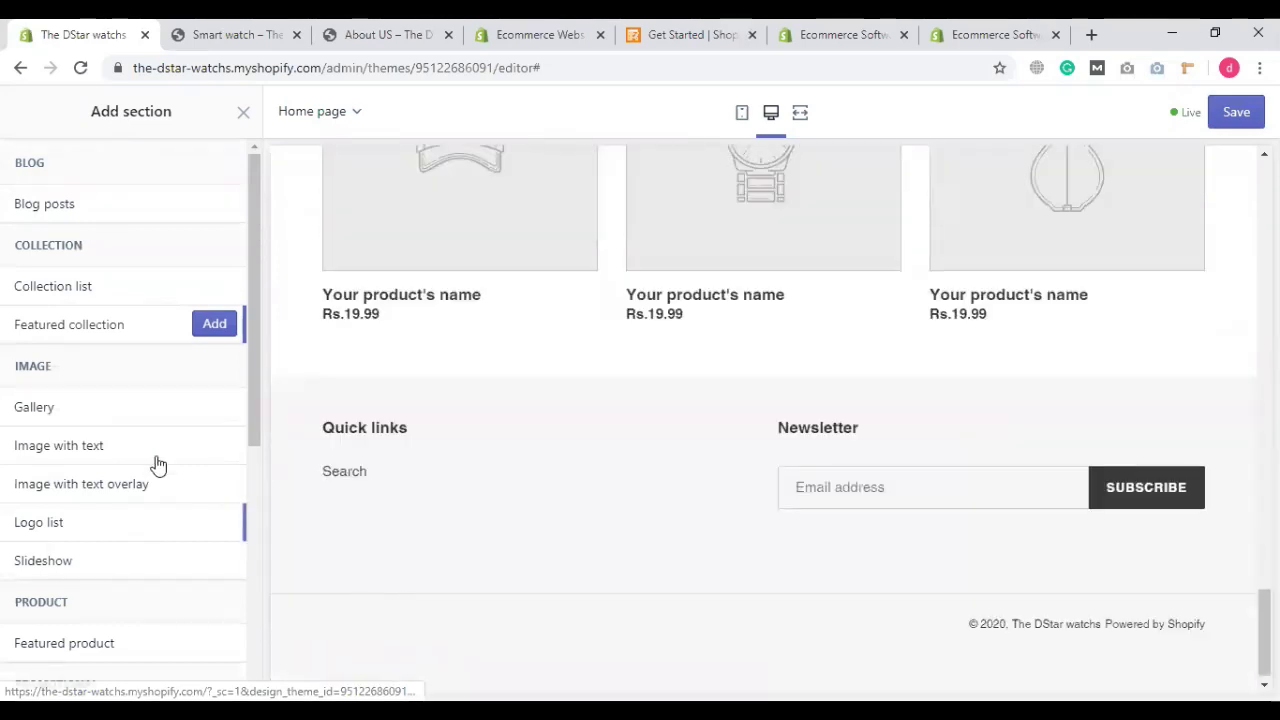
pyautogui.click(224, 330)
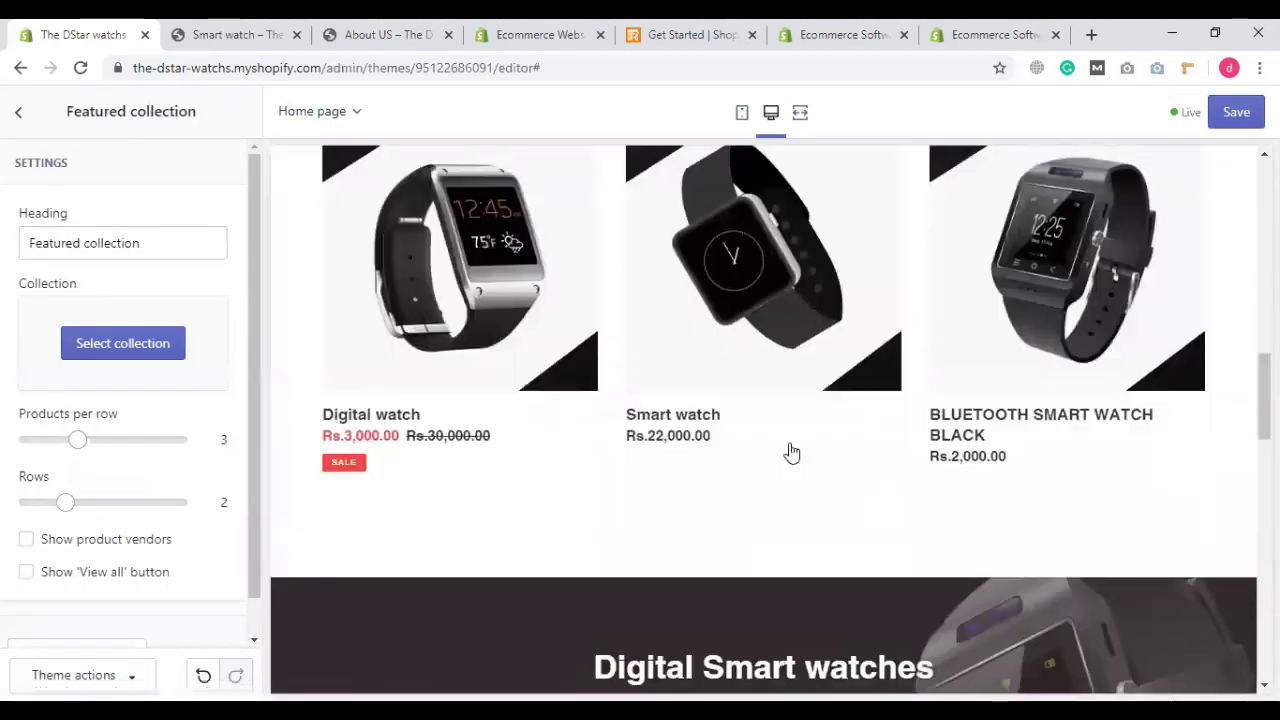
# Step: Check which collections the new Featured collection section can use, and return to the section list without selecting one
pyautogui.scroll(-5, 688, 412)
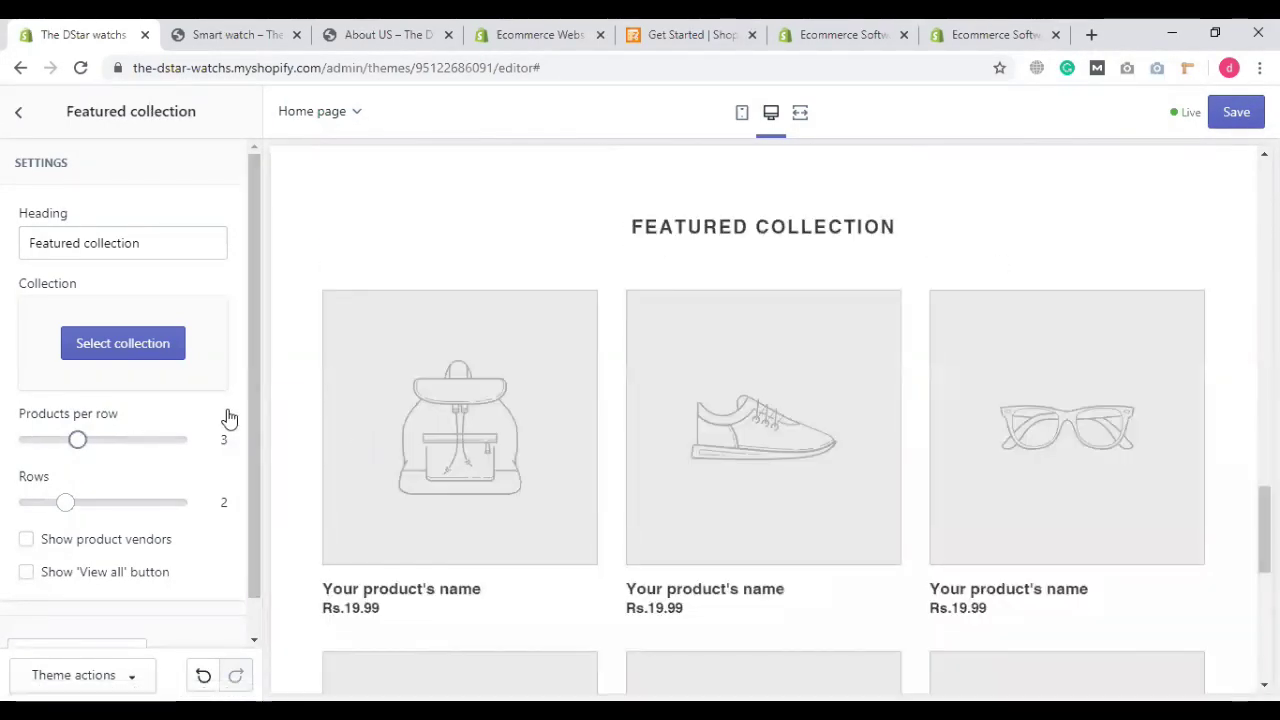
pyautogui.click(160, 350)
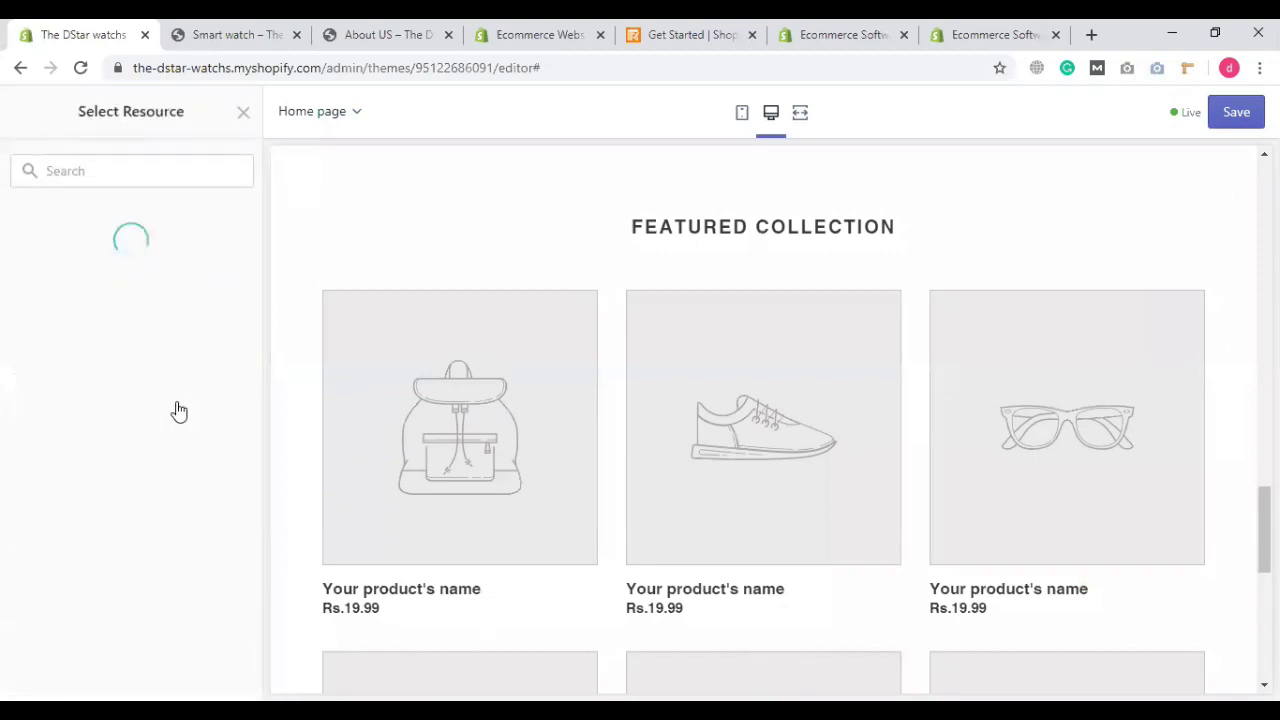
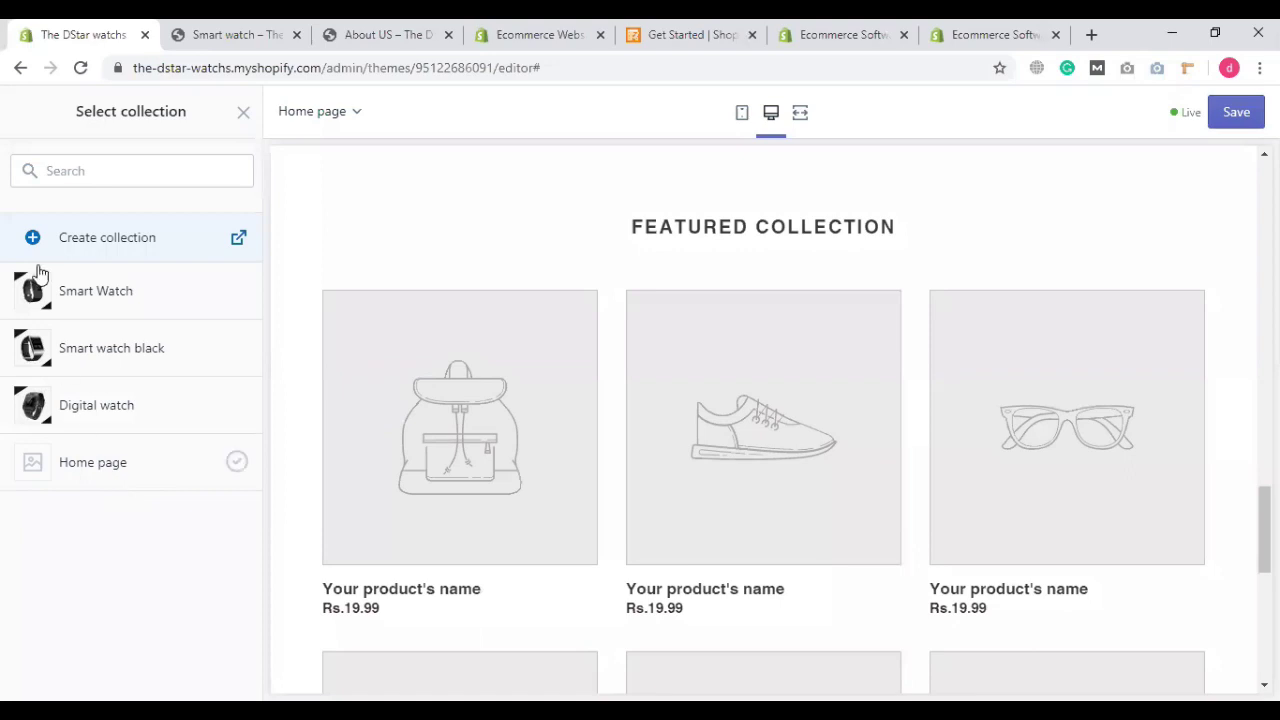
pyautogui.click(242, 113)
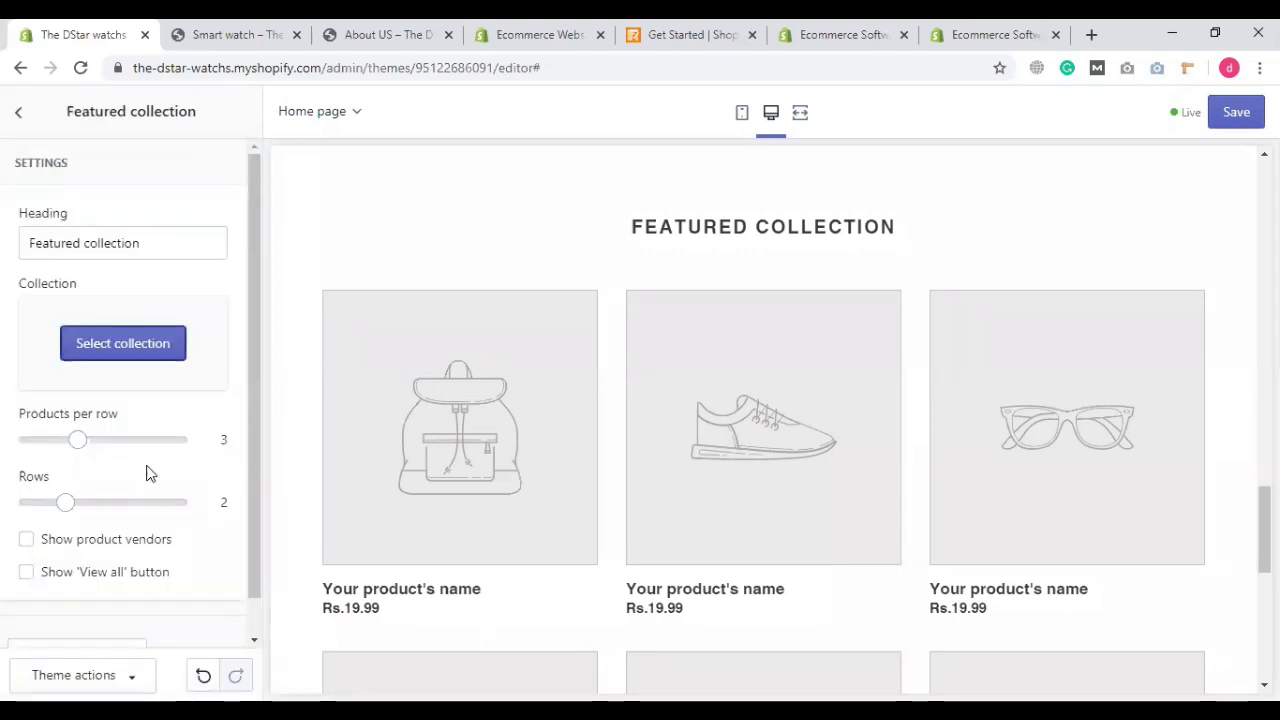
pyautogui.scroll(-1, 125, 380)
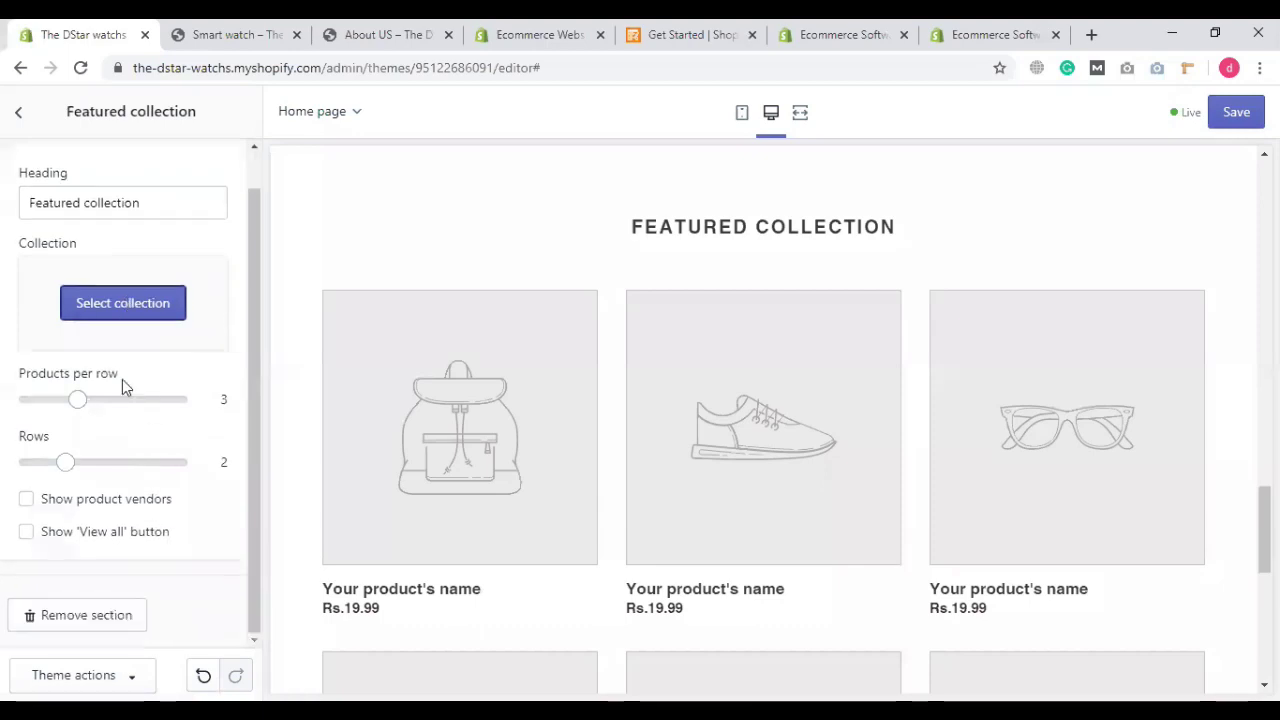
pyautogui.click(12, 115)
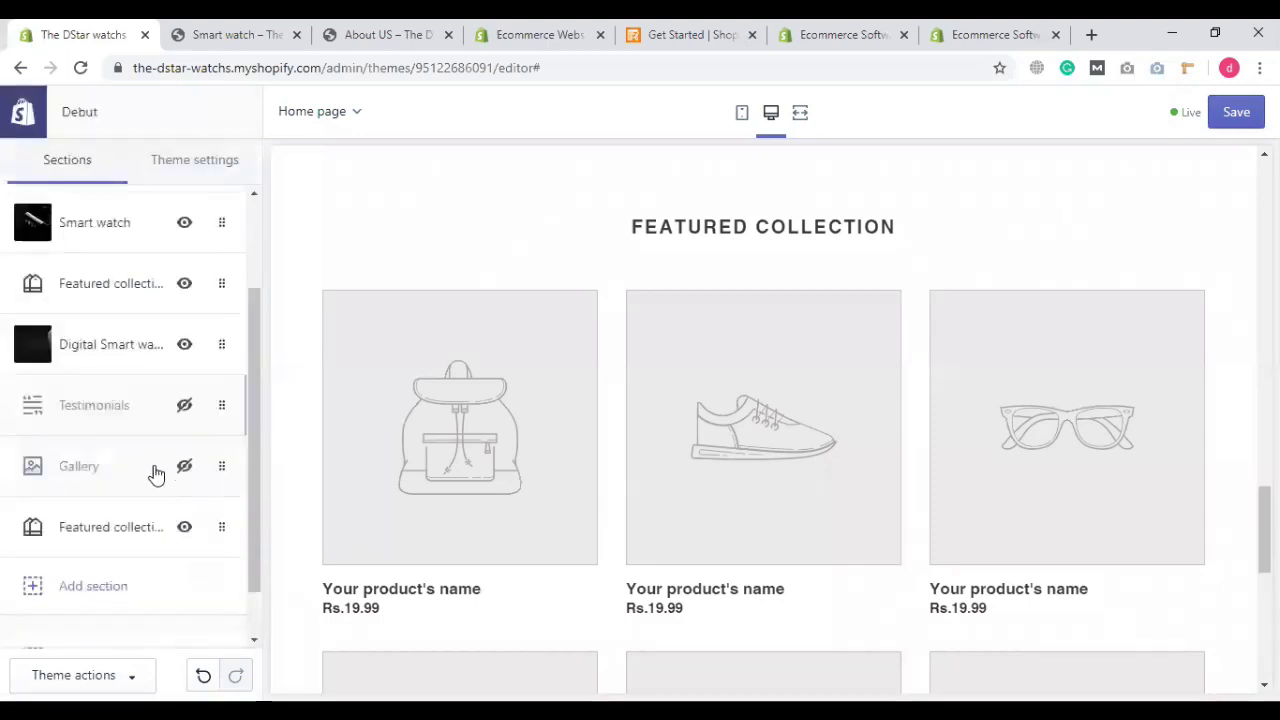
# Step: Look through the addable section types again and close the list without adding one
pyautogui.scroll(-2, 151, 520)
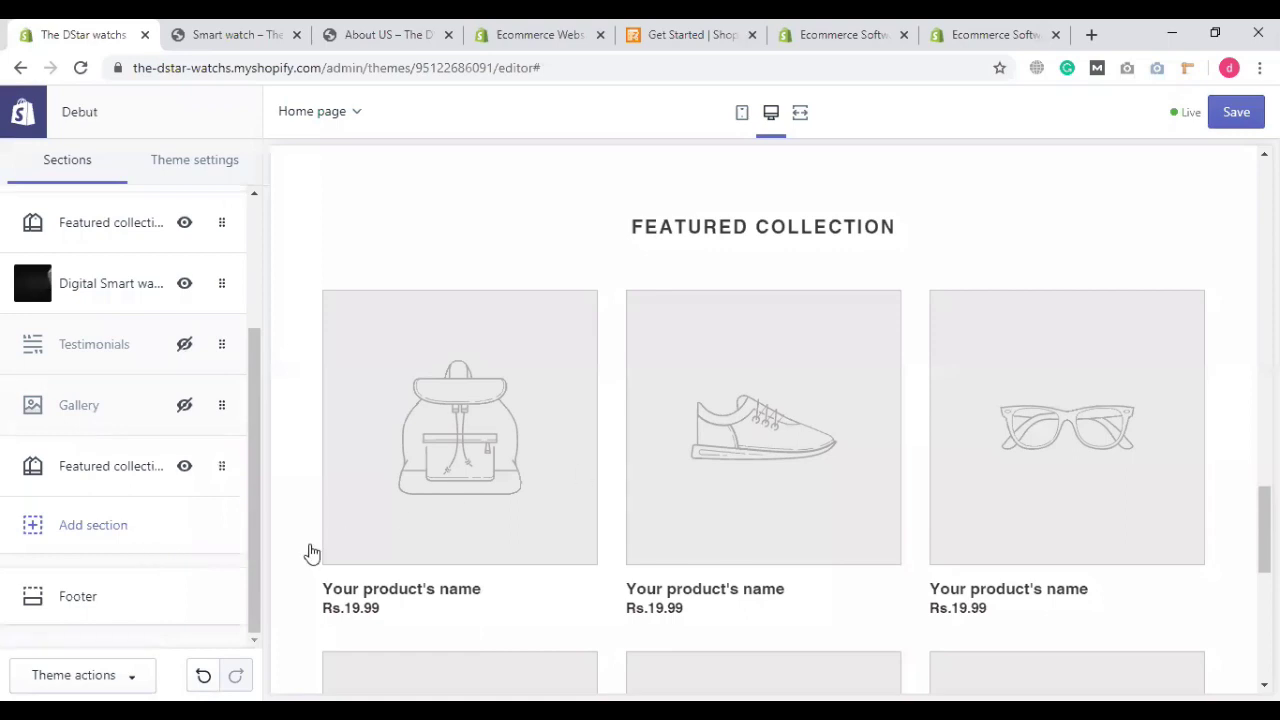
pyautogui.click(126, 528)
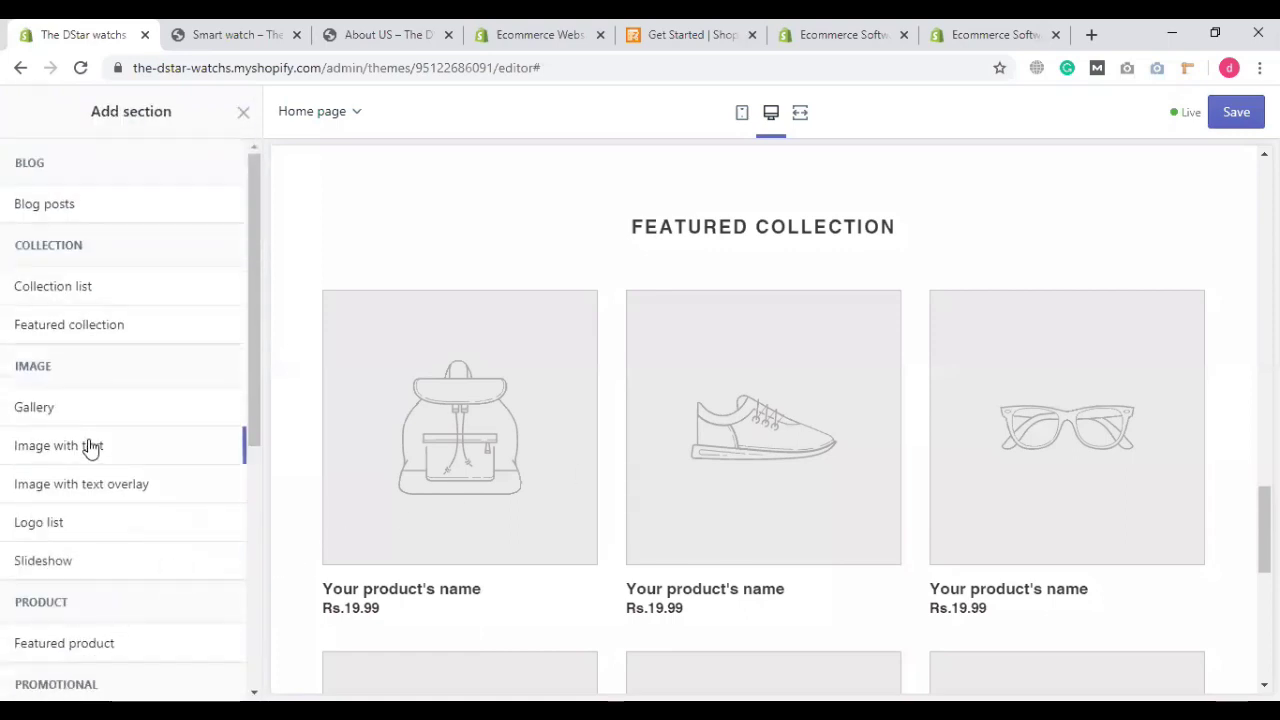
pyautogui.scroll(-2, 85, 568)
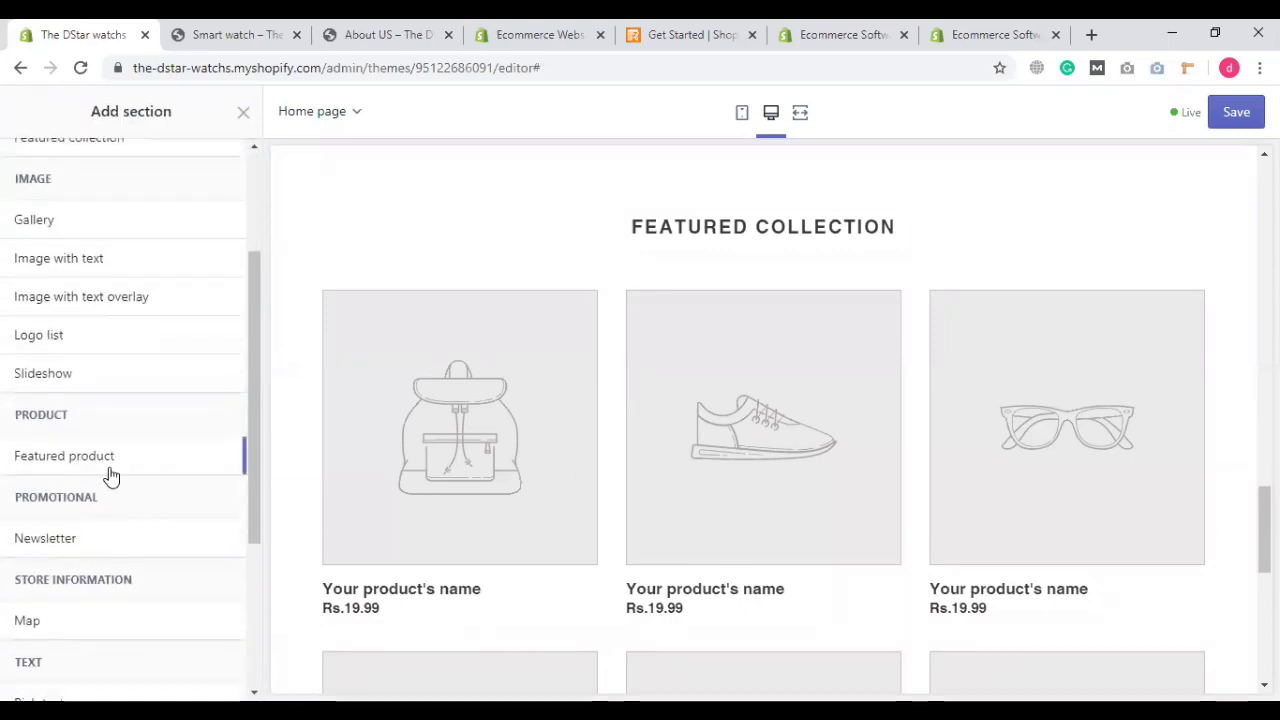
pyautogui.scroll(-3, 111, 477)
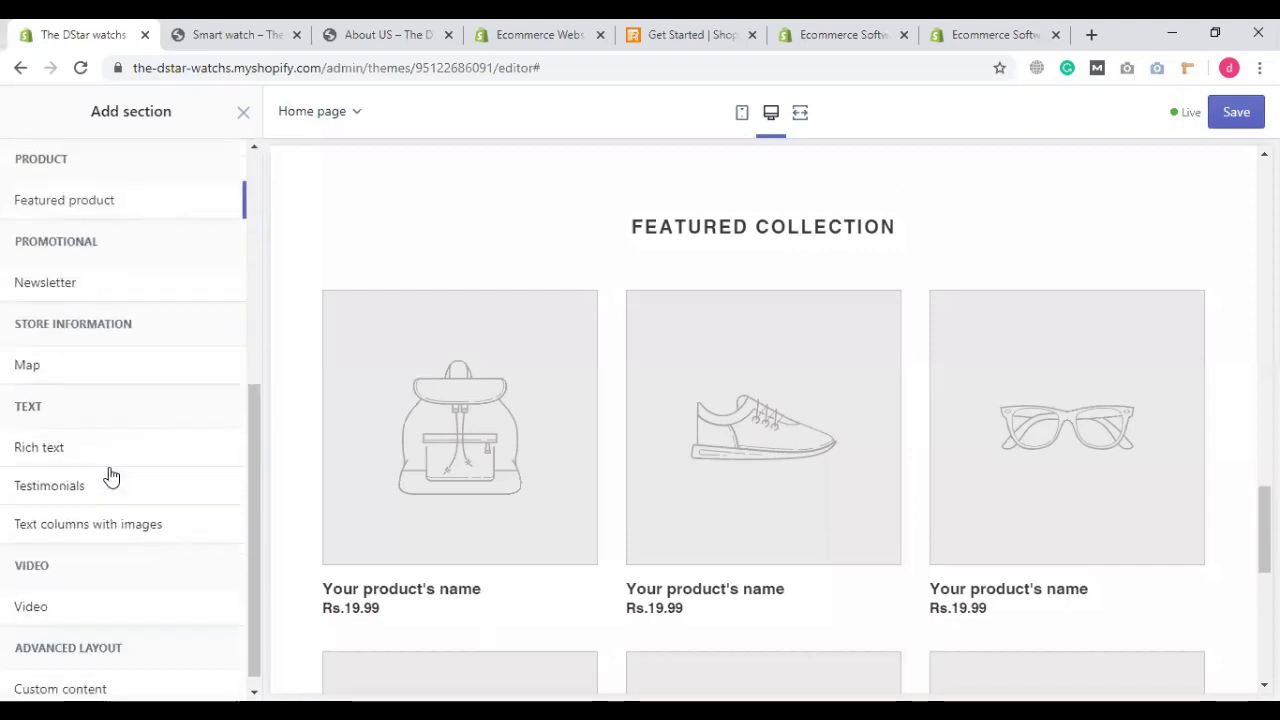
pyautogui.scroll(5, 111, 477)
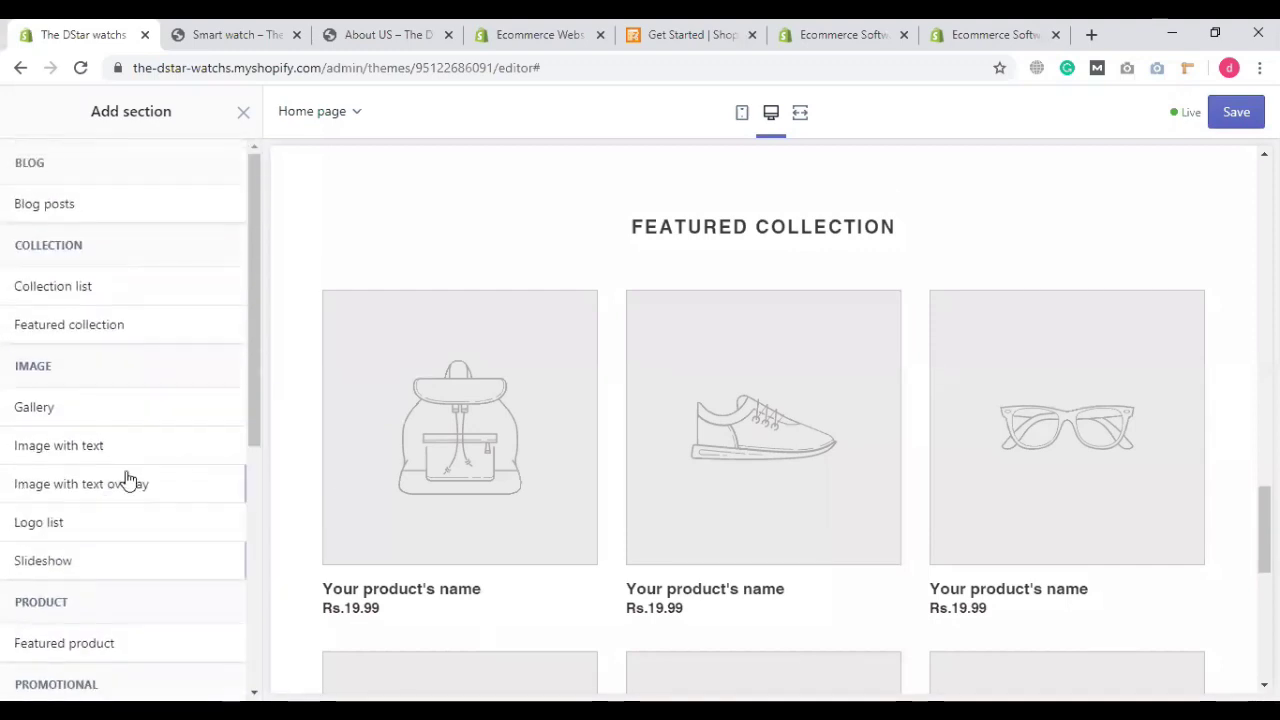
pyautogui.click(240, 113)
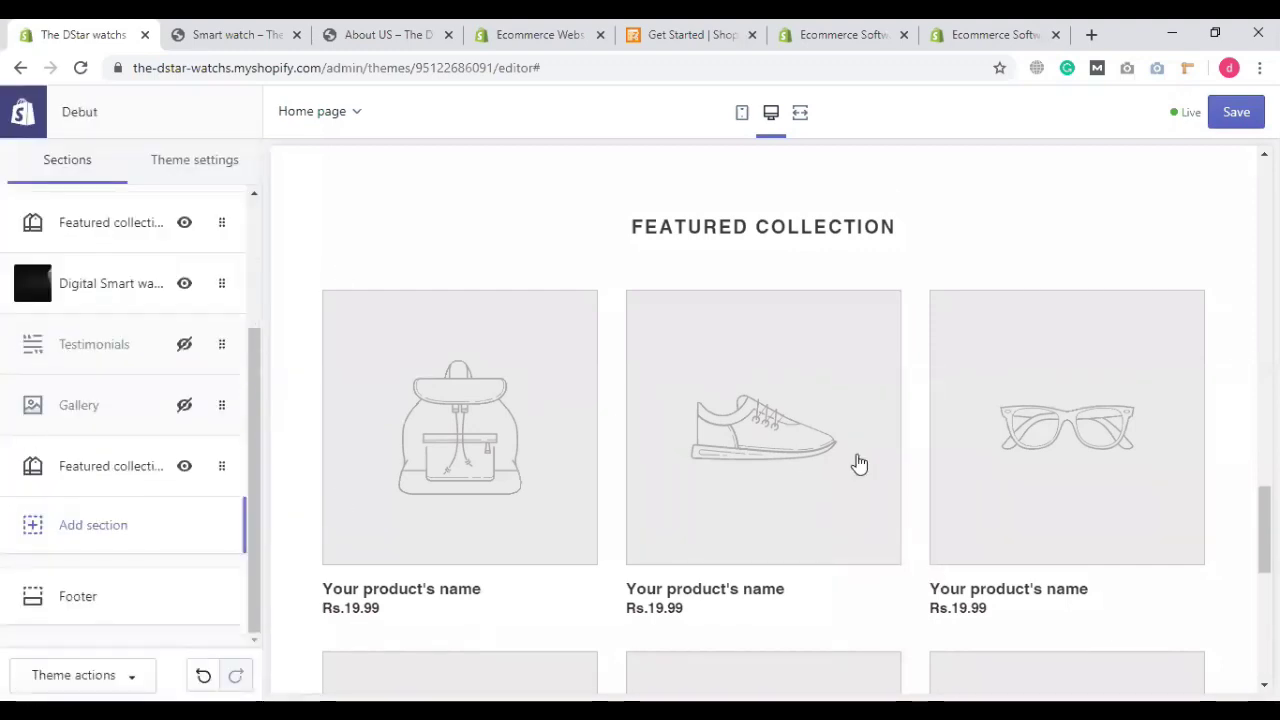
# Step: Review the added Featured collection section's placeholder products and the sections above it in the home page preview
pyautogui.scroll(-3, 700, 450)
pyautogui.scroll(5, 688, 433)
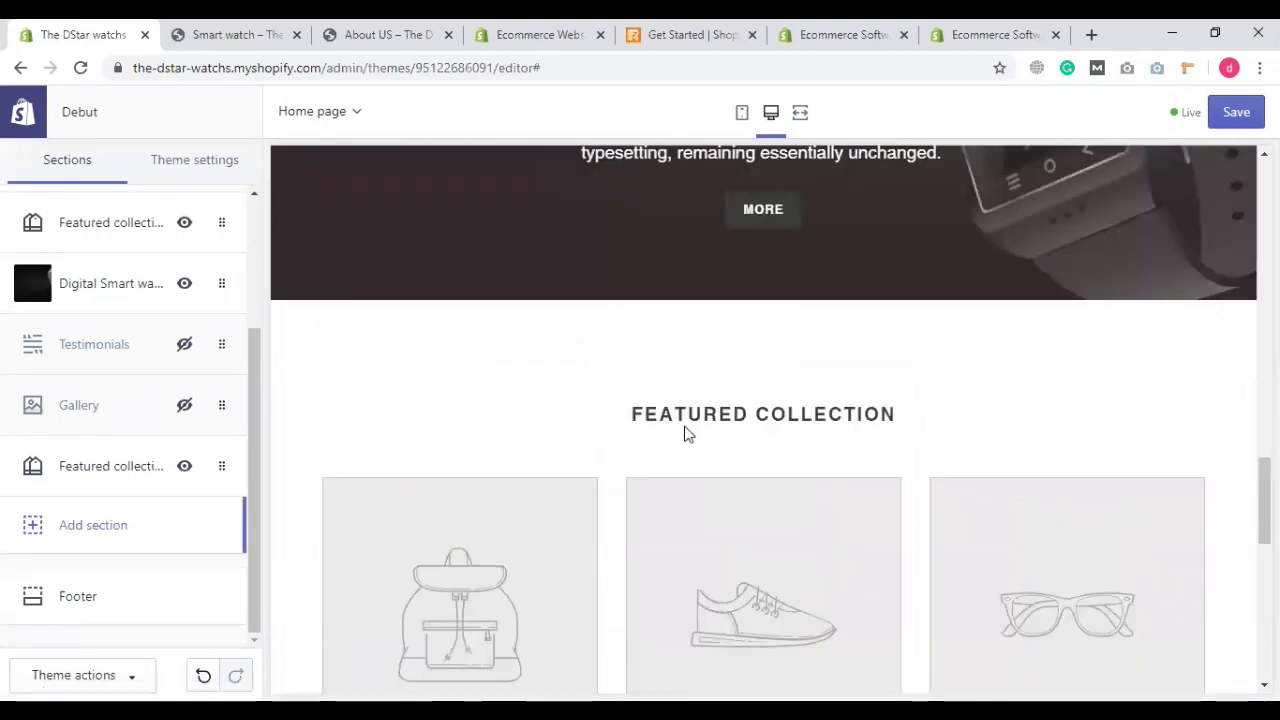
pyautogui.scroll(1, 680, 443)
pyautogui.scroll(-4, 757, 440)
pyautogui.scroll(-1, 929, 480)
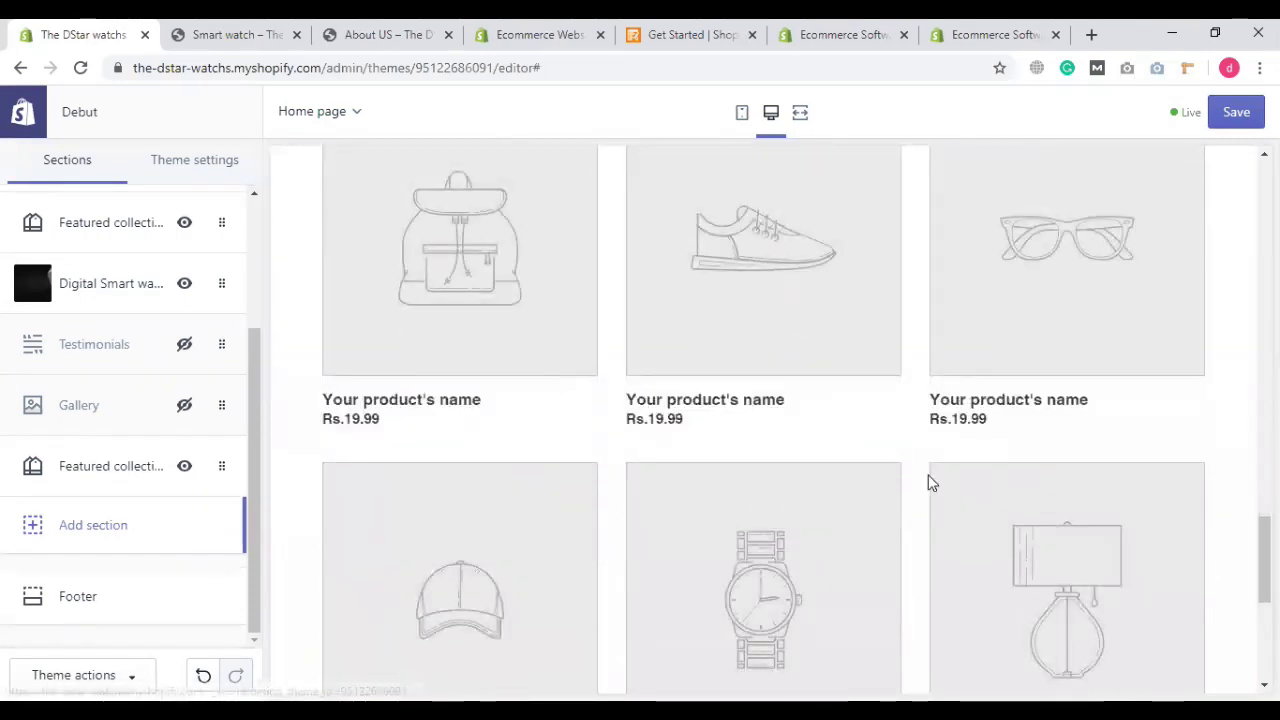
pyautogui.scroll(1, 529, 420)
pyautogui.scroll(-2, 843, 435)
pyautogui.scroll(-2, 880, 435)
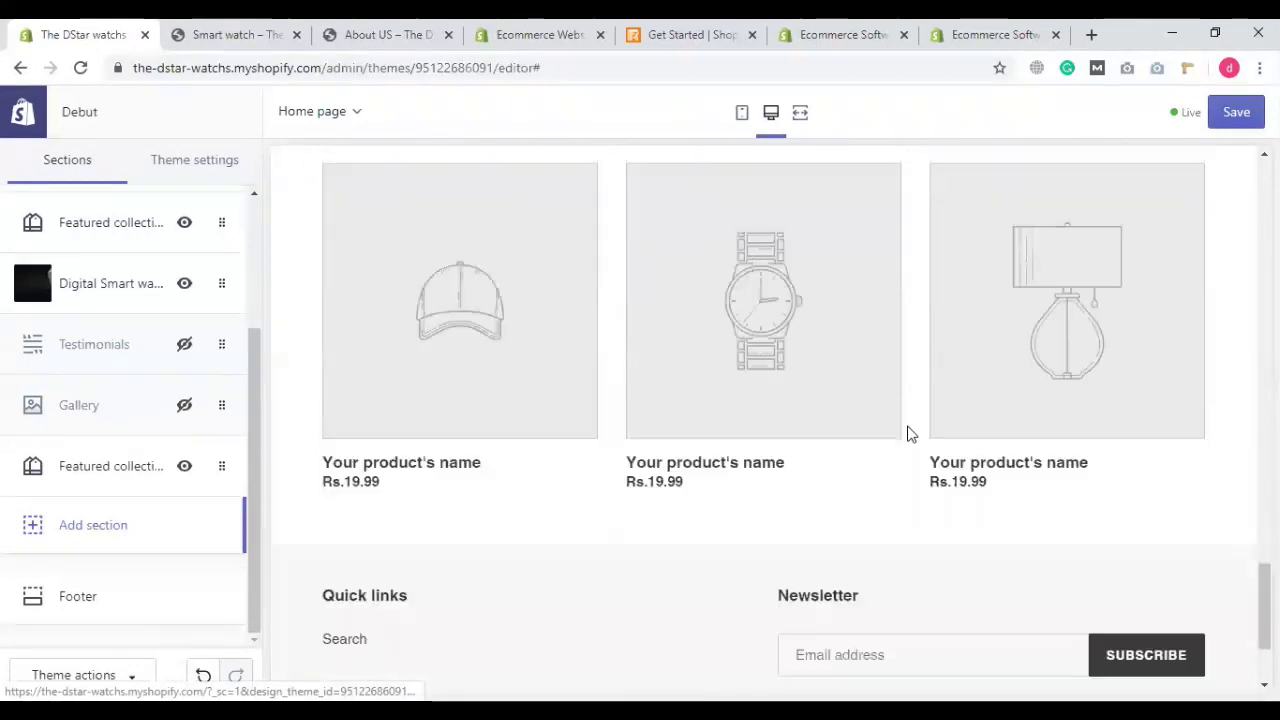
pyautogui.scroll(8, 908, 434)
pyautogui.scroll(3, 909, 434)
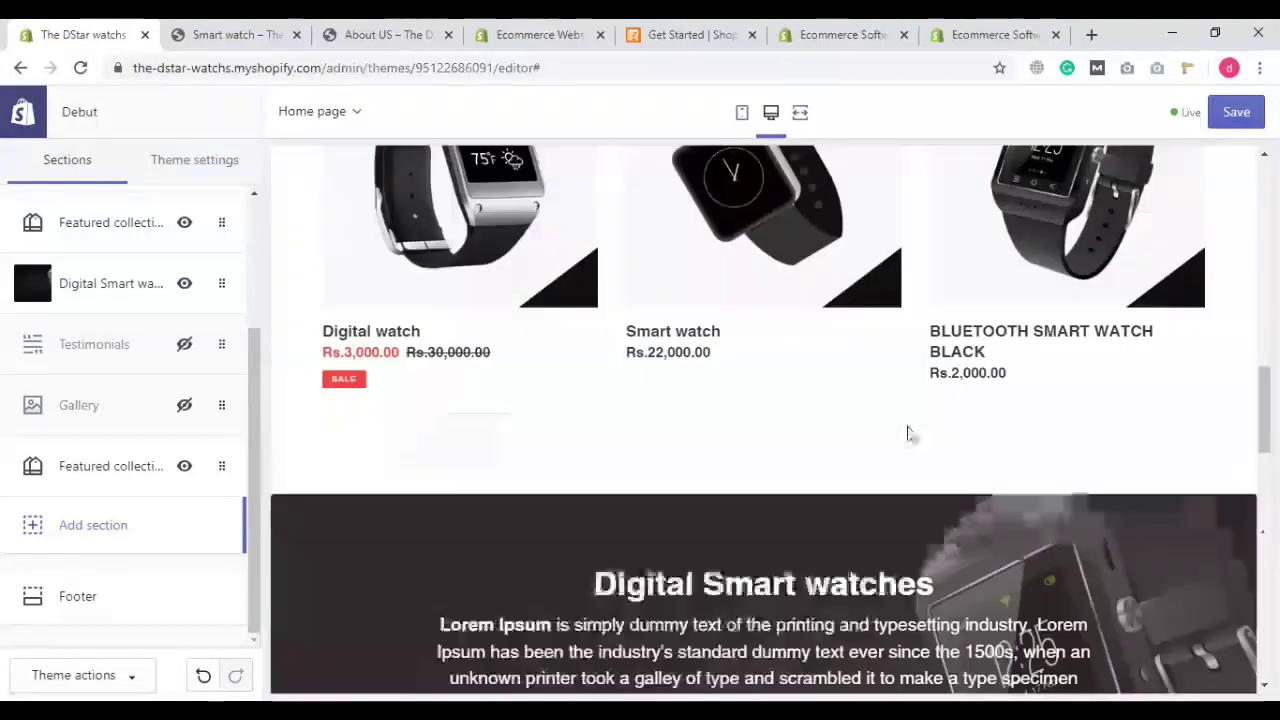
pyautogui.scroll(-3, 909, 434)
# Step: Assign the Home page collection to the second Featured collection section and save the theme
pyautogui.click(104, 478)
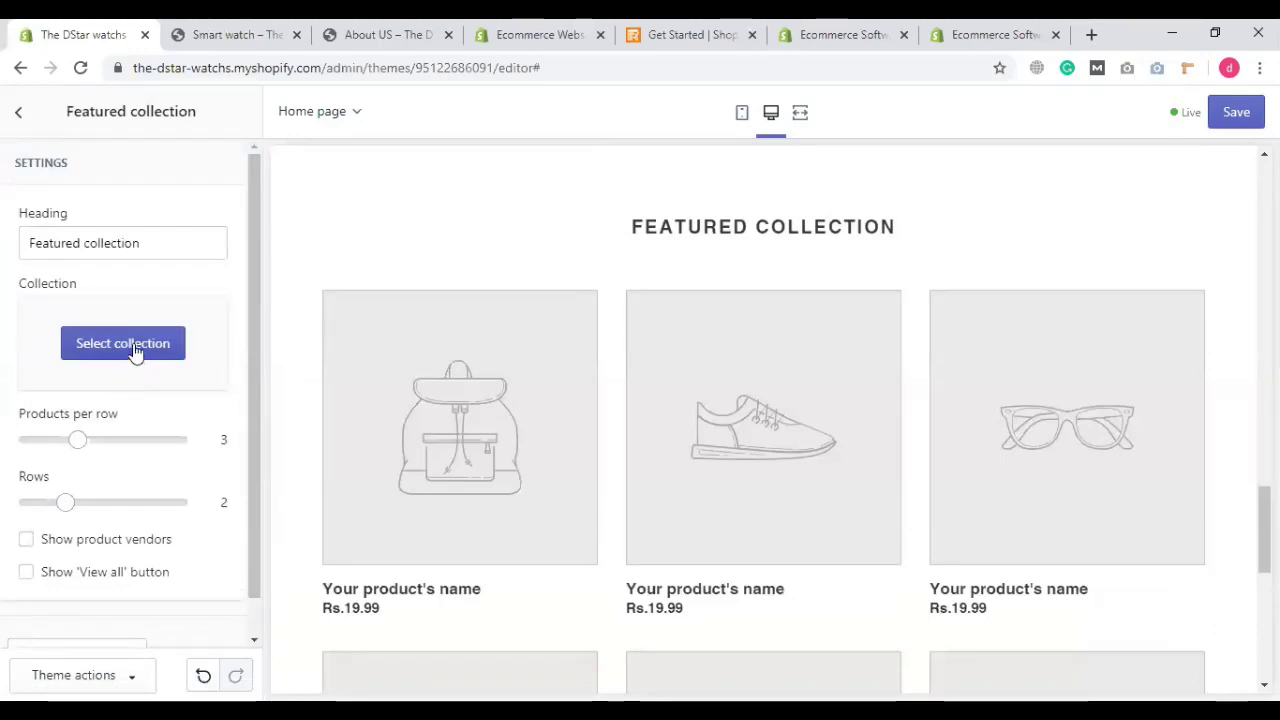
pyautogui.click(135, 345)
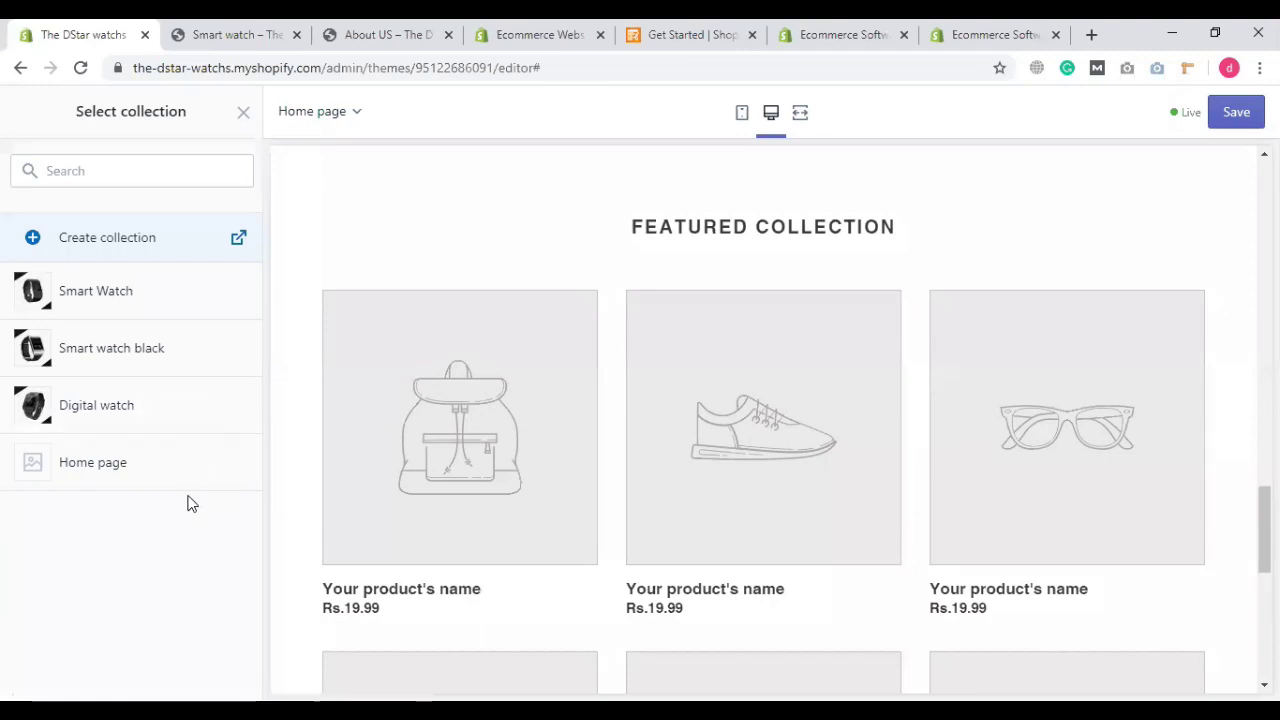
pyautogui.click(118, 468)
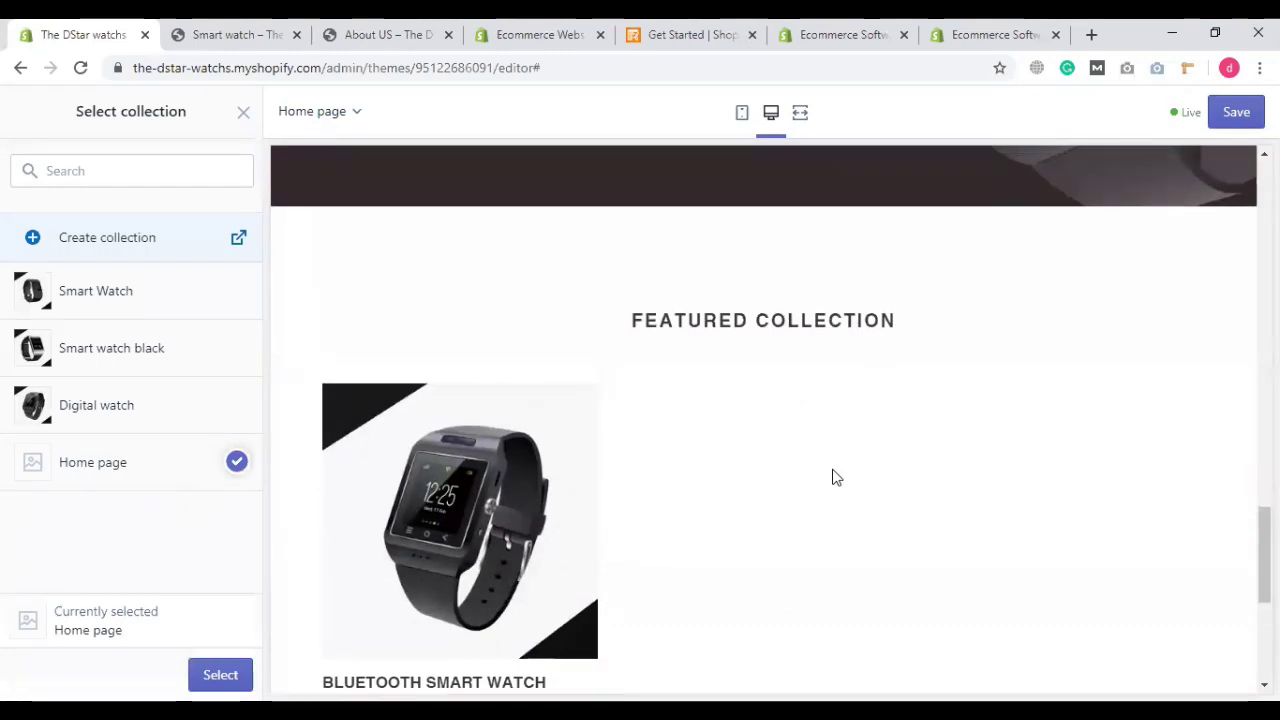
pyautogui.scroll(3, 834, 477)
pyautogui.scroll(-5, 484, 533)
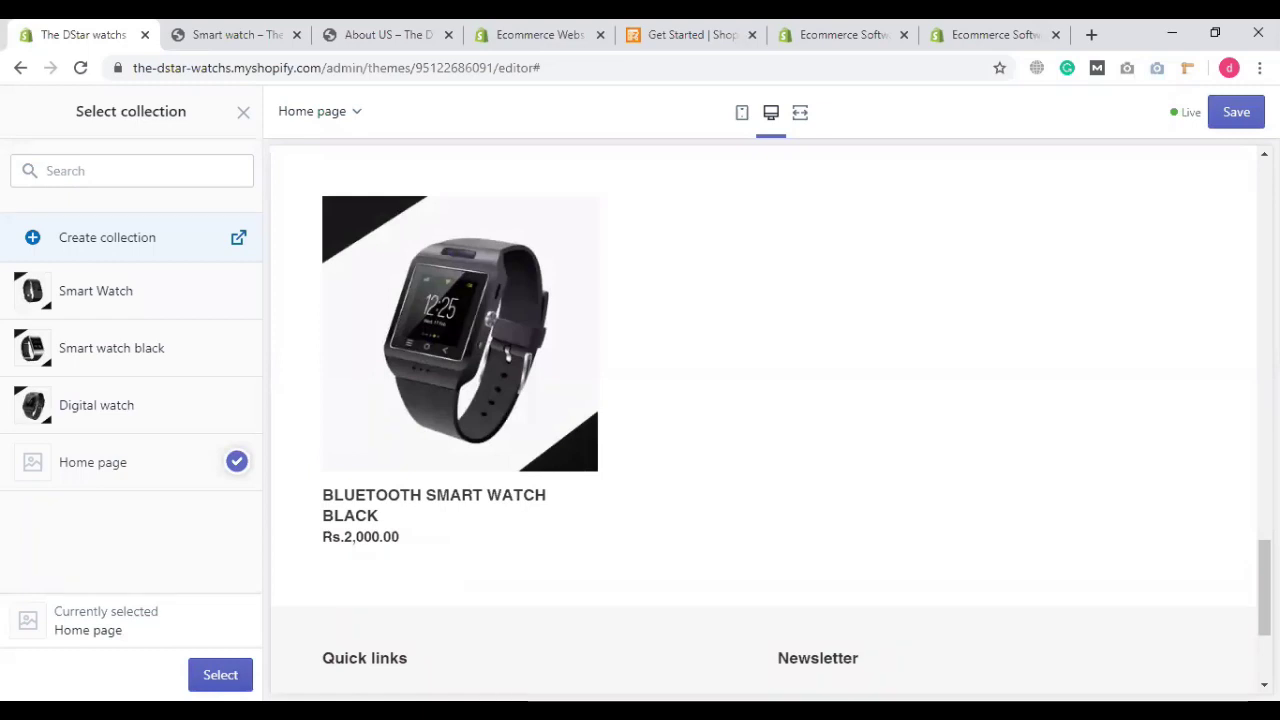
pyautogui.click(220, 675)
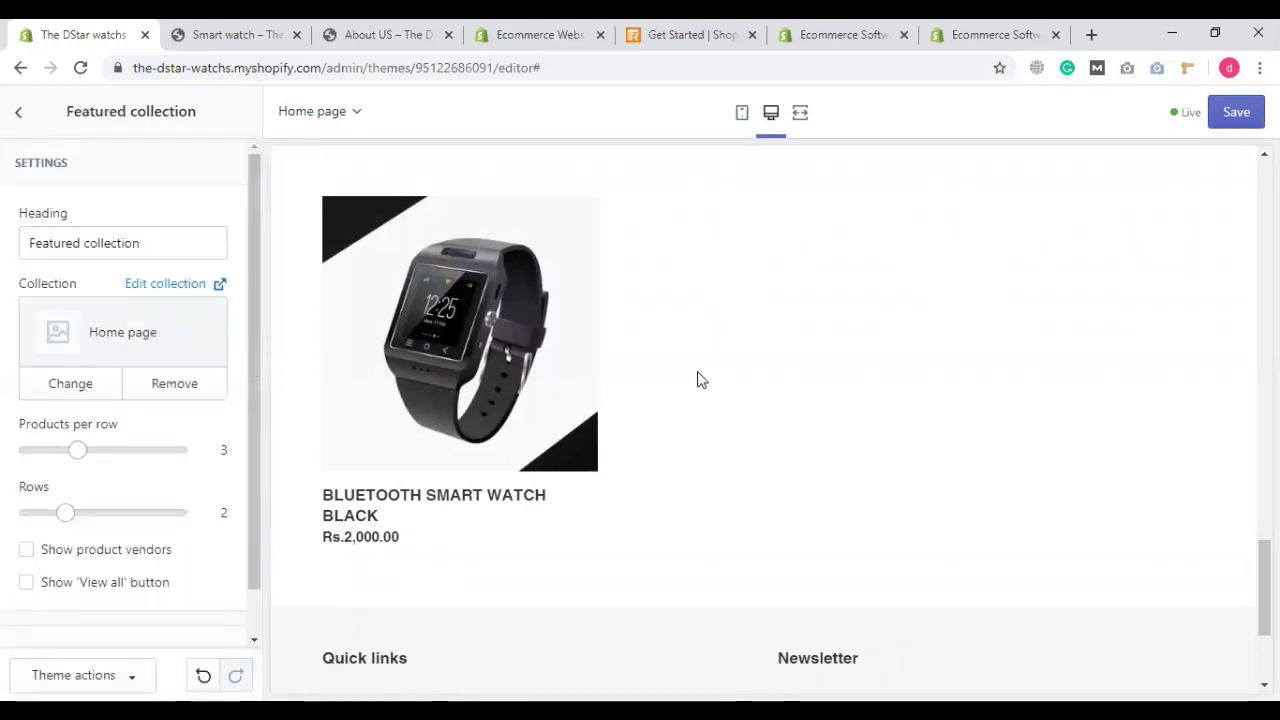
pyautogui.scroll(-1, 640, 346)
pyautogui.click(1228, 114)
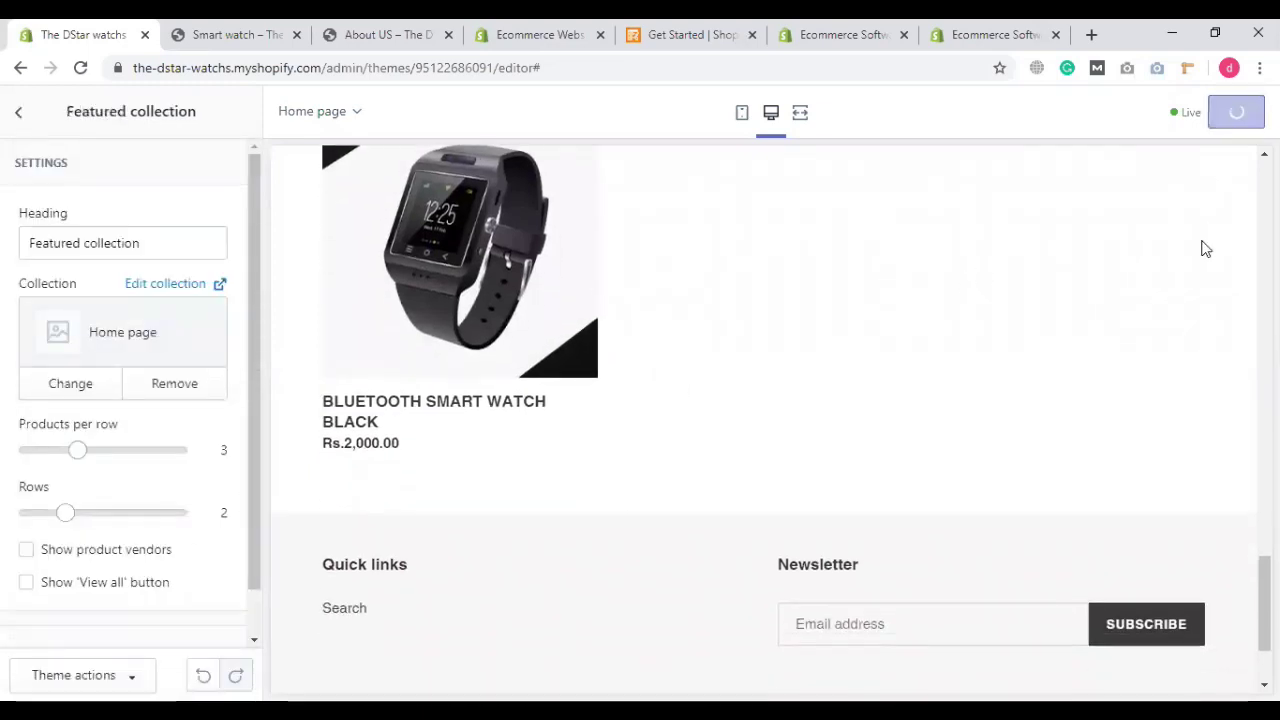
# Step: Review the saved home page preview around the Digital Smart watches banner and both Featured collection sections, returning to the section list
pyautogui.scroll(6, 649, 337)
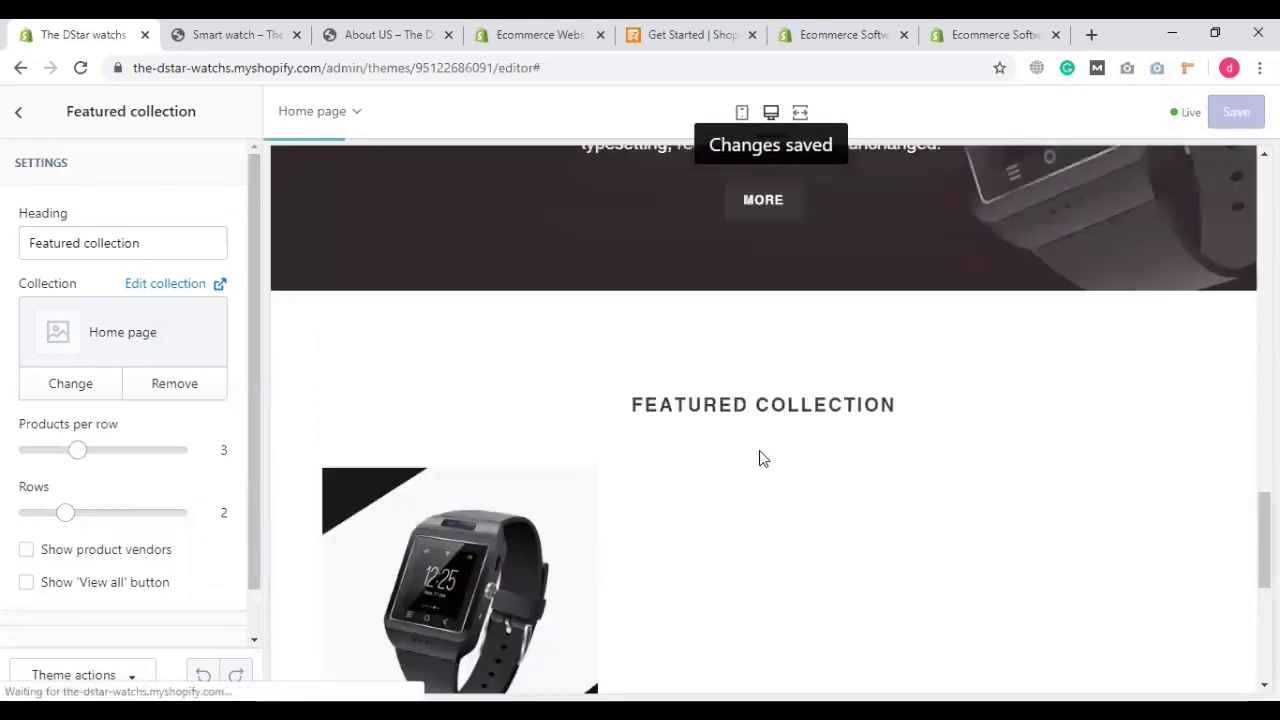
pyautogui.scroll(1, 680, 534)
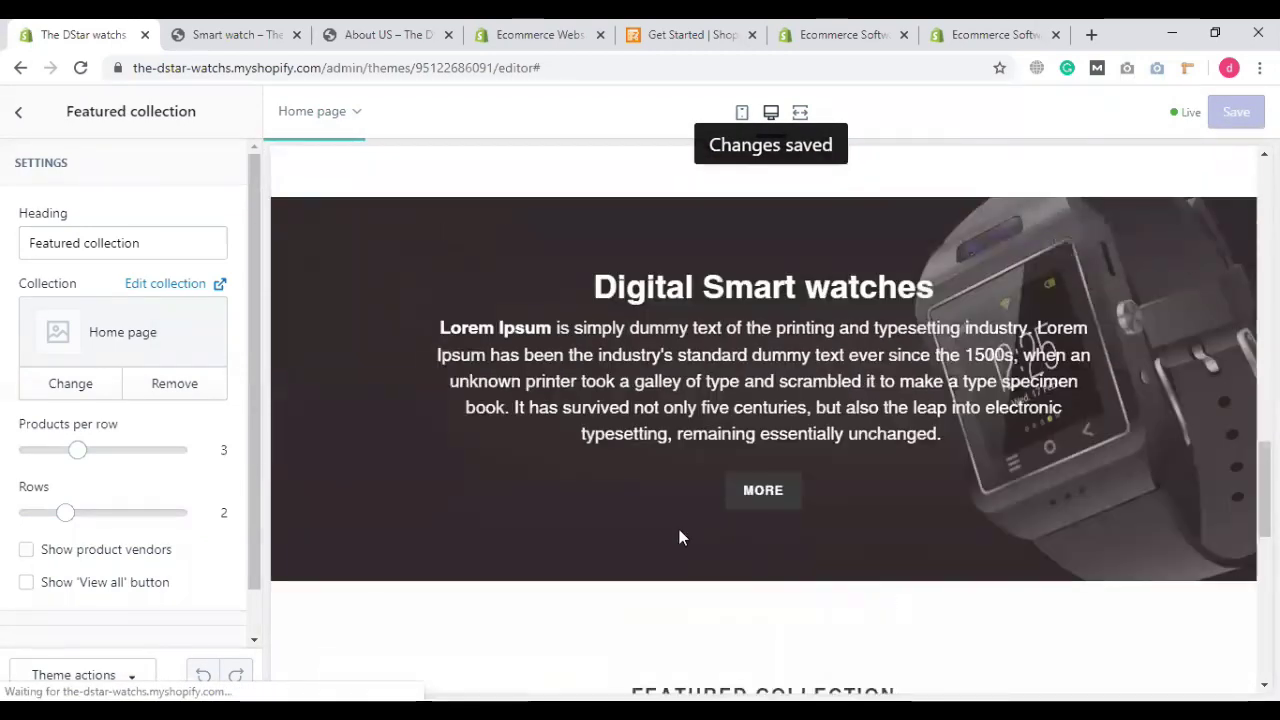
pyautogui.scroll(-5, 645, 540)
pyautogui.scroll(-3, 645, 540)
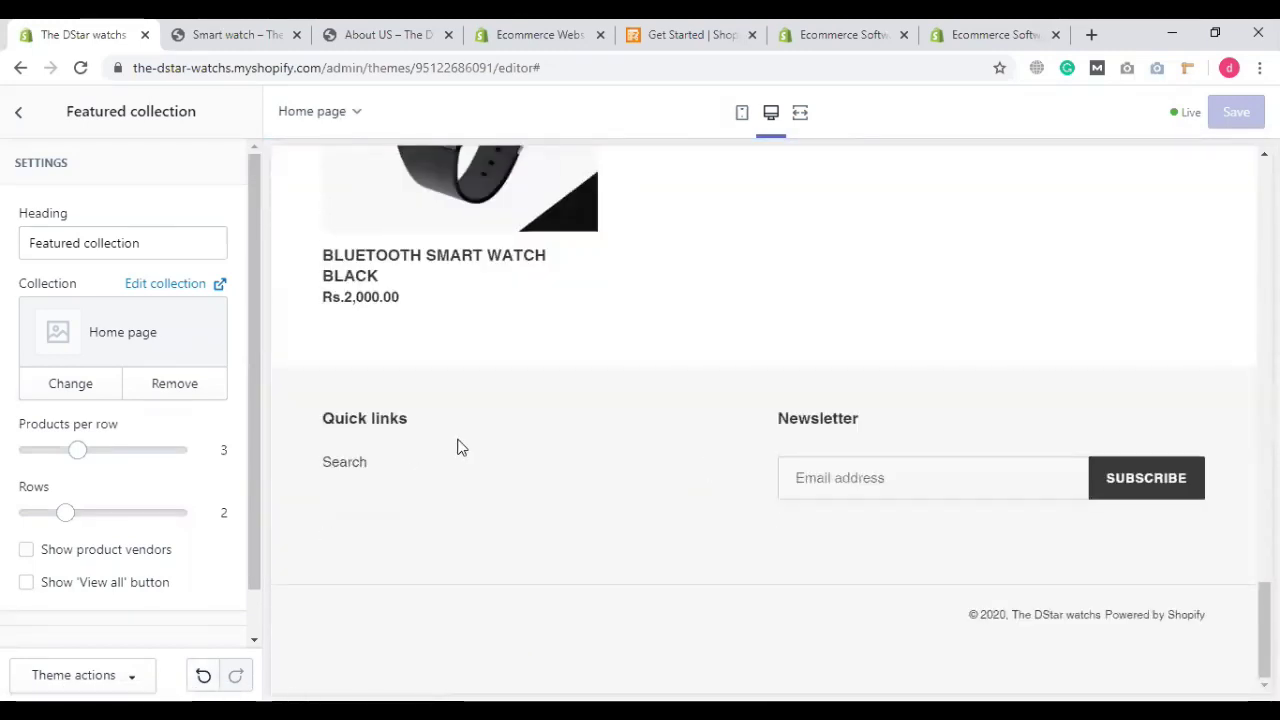
pyautogui.scroll(5, 486, 291)
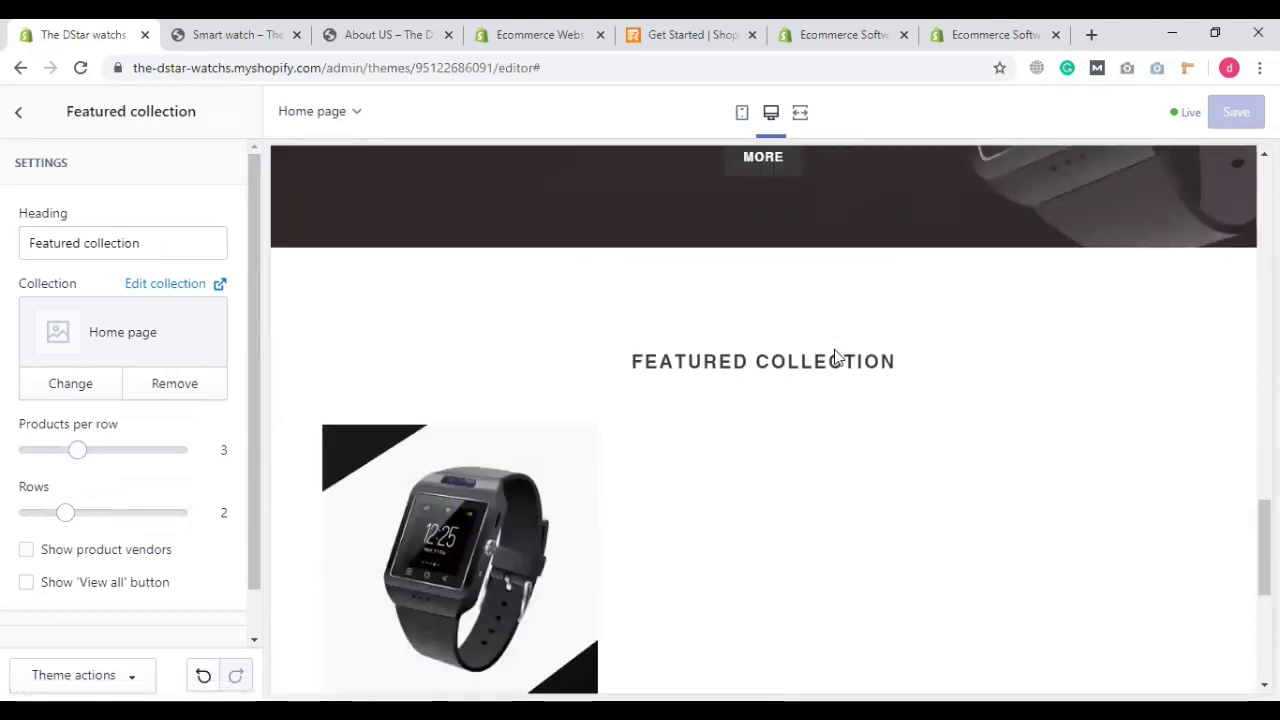
pyautogui.click(10, 118)
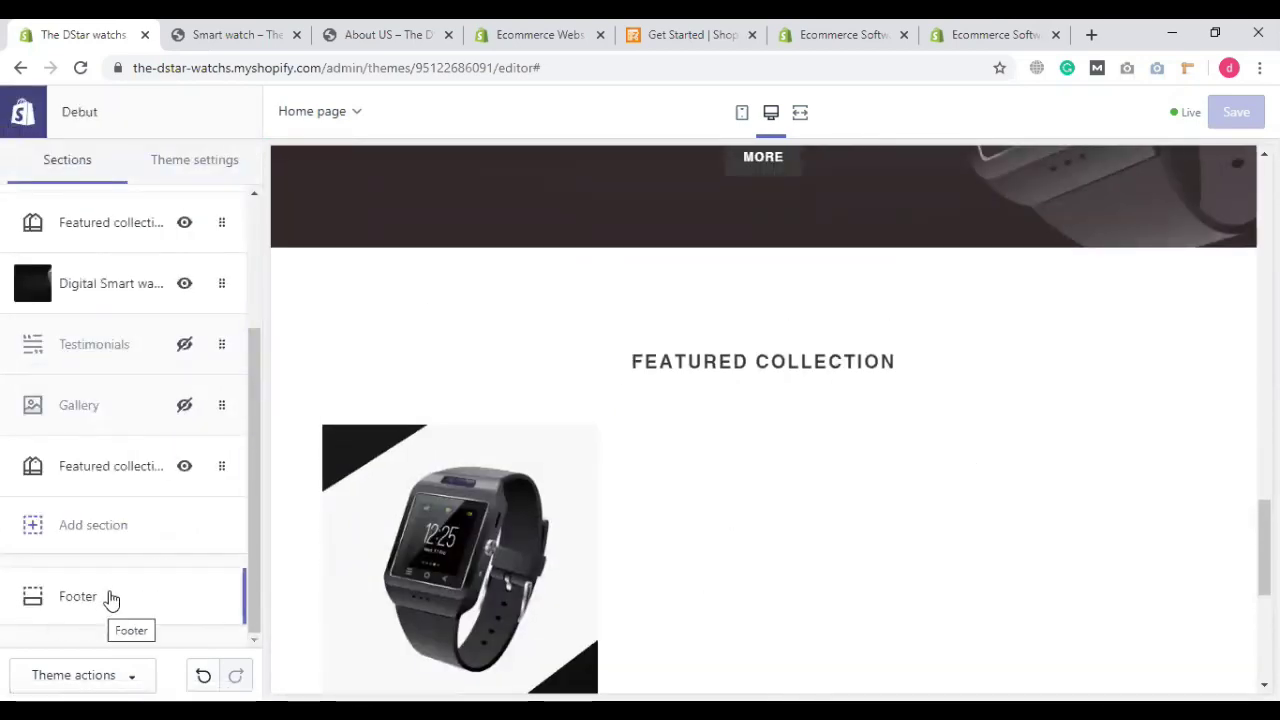
pyautogui.scroll(3, 88, 413)
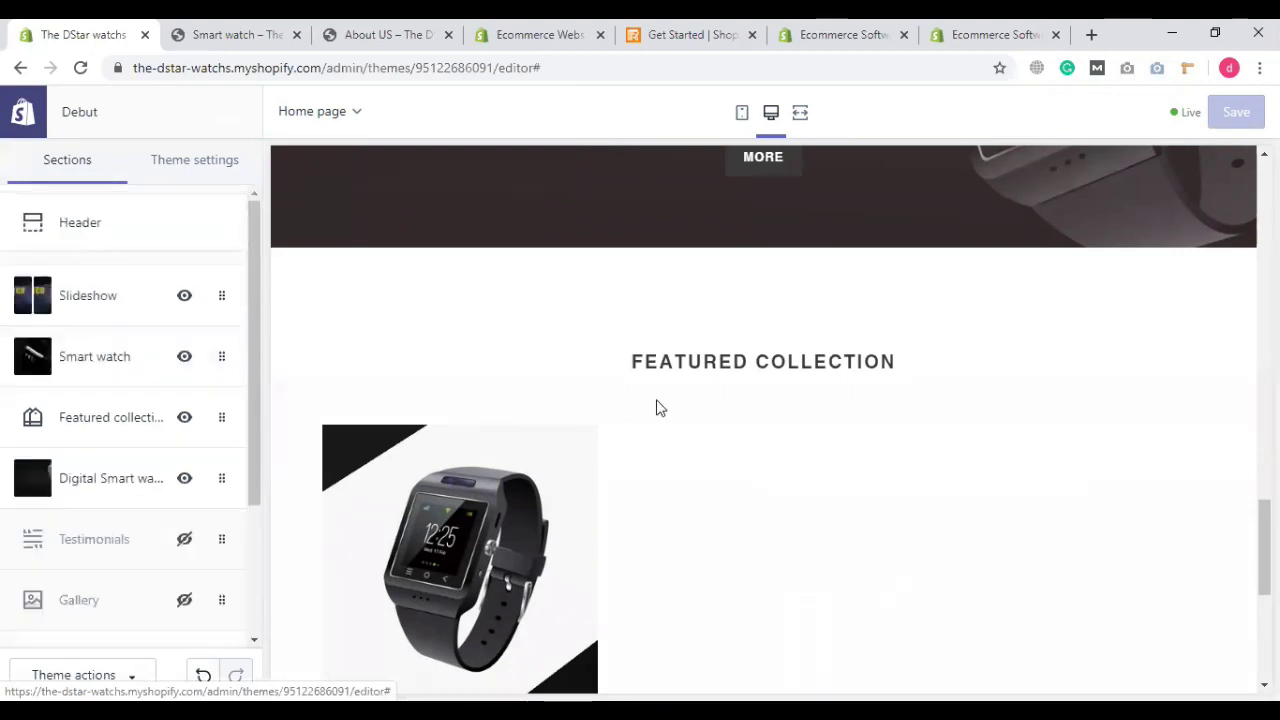
pyautogui.scroll(10, 820, 405)
pyautogui.scroll(-8, 826, 391)
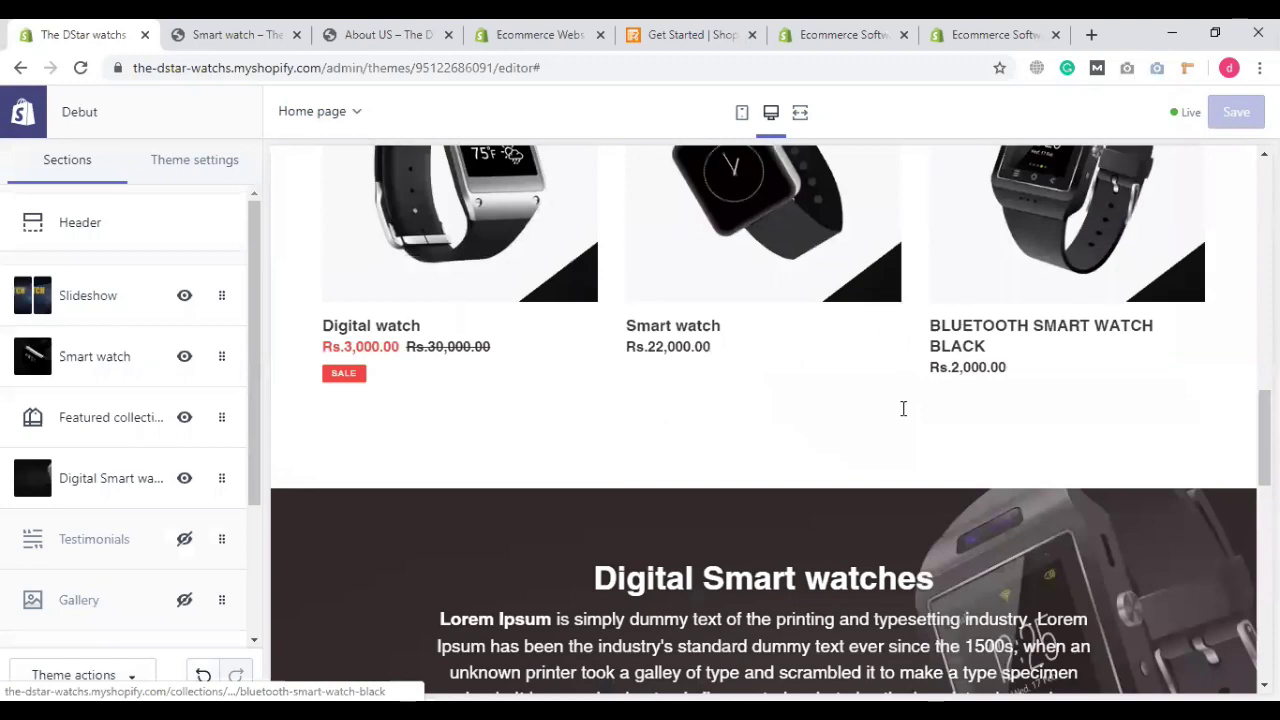
pyautogui.scroll(-4, 870, 414)
pyautogui.scroll(1, 767, 459)
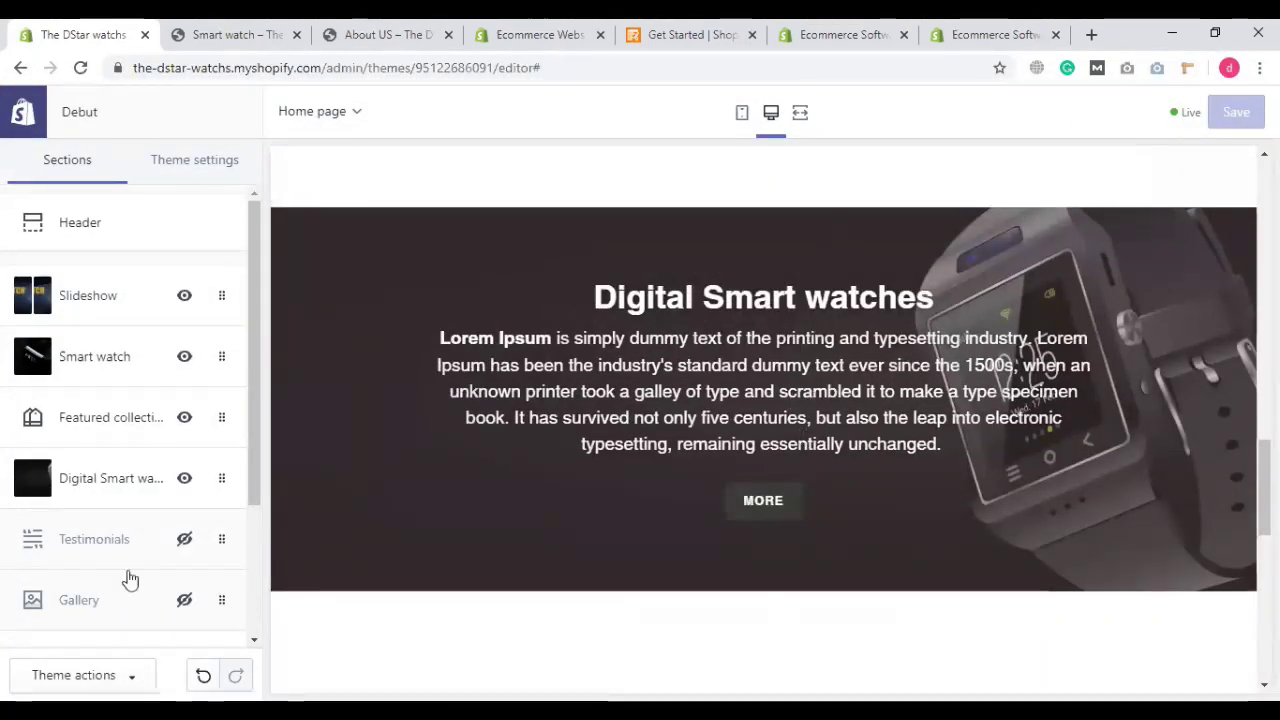
pyautogui.scroll(-2, 40, 520)
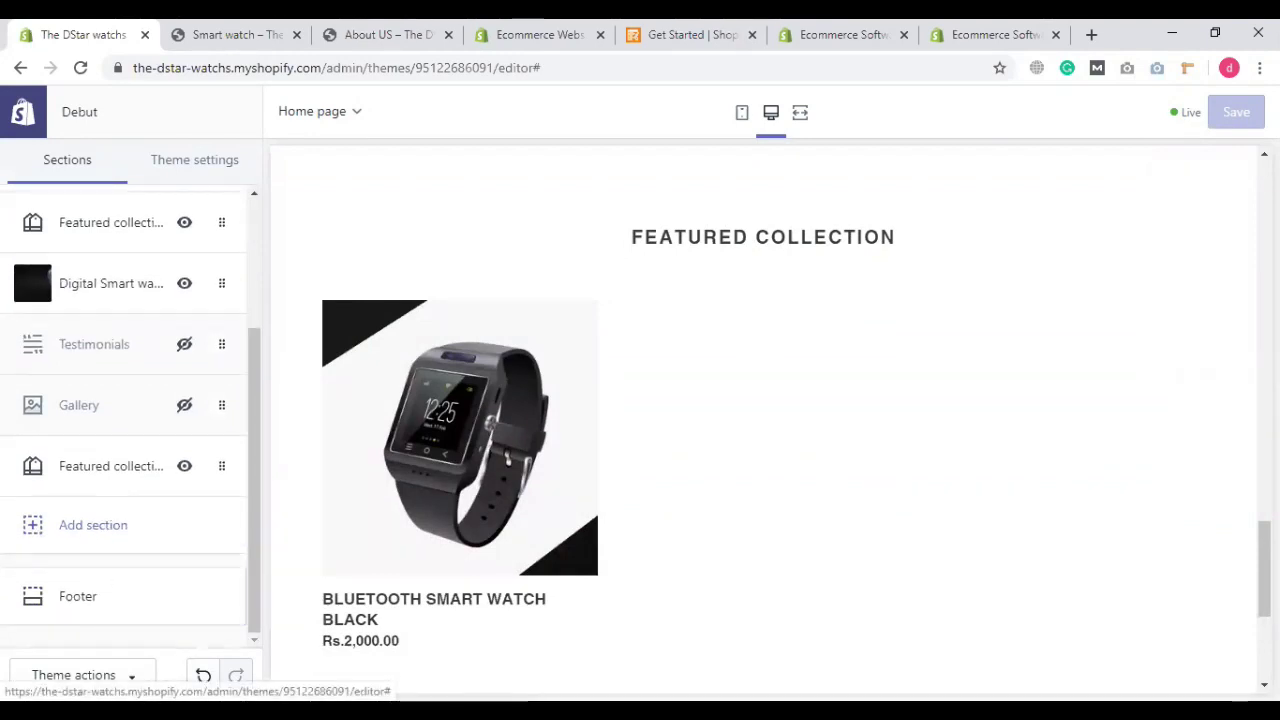
# Step: Open the Footer section's settings and try a #A1A1A1 background with #FFFFFF text
pyautogui.click(78, 596)
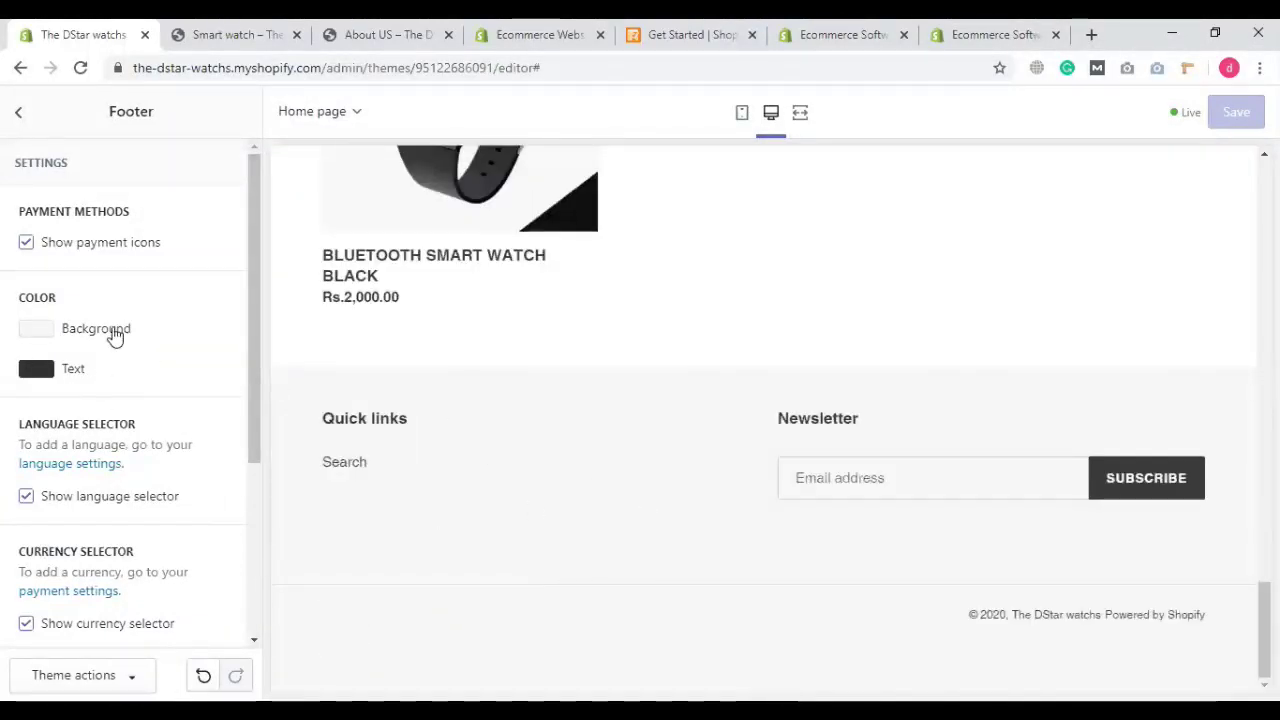
pyautogui.click(83, 333)
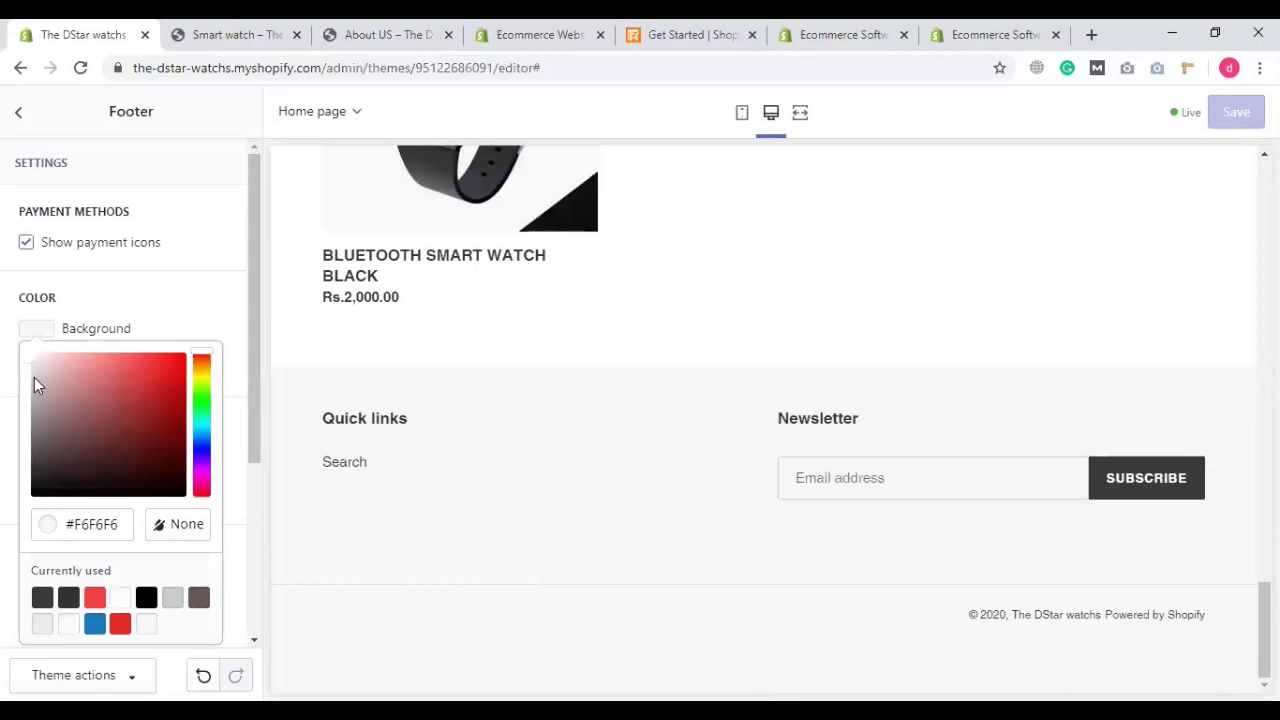
pyautogui.moveTo(34, 370); pyautogui.dragTo(33, 410)
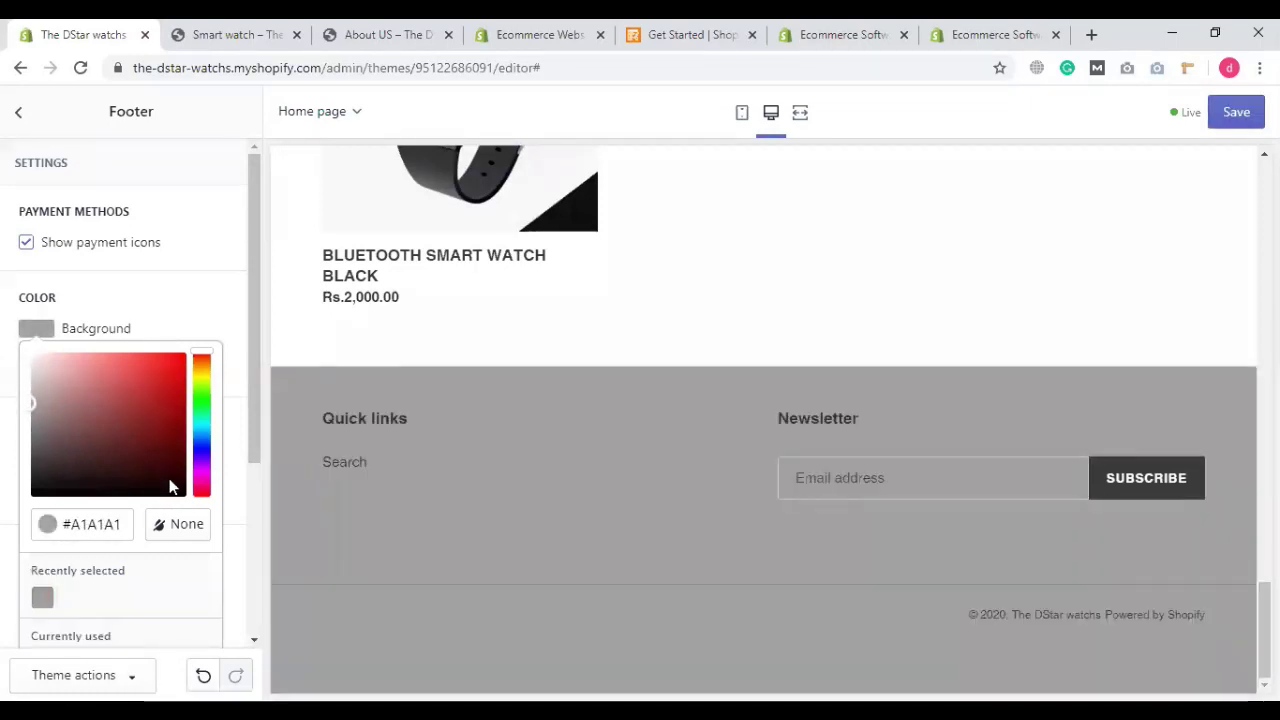
pyautogui.click(205, 325)
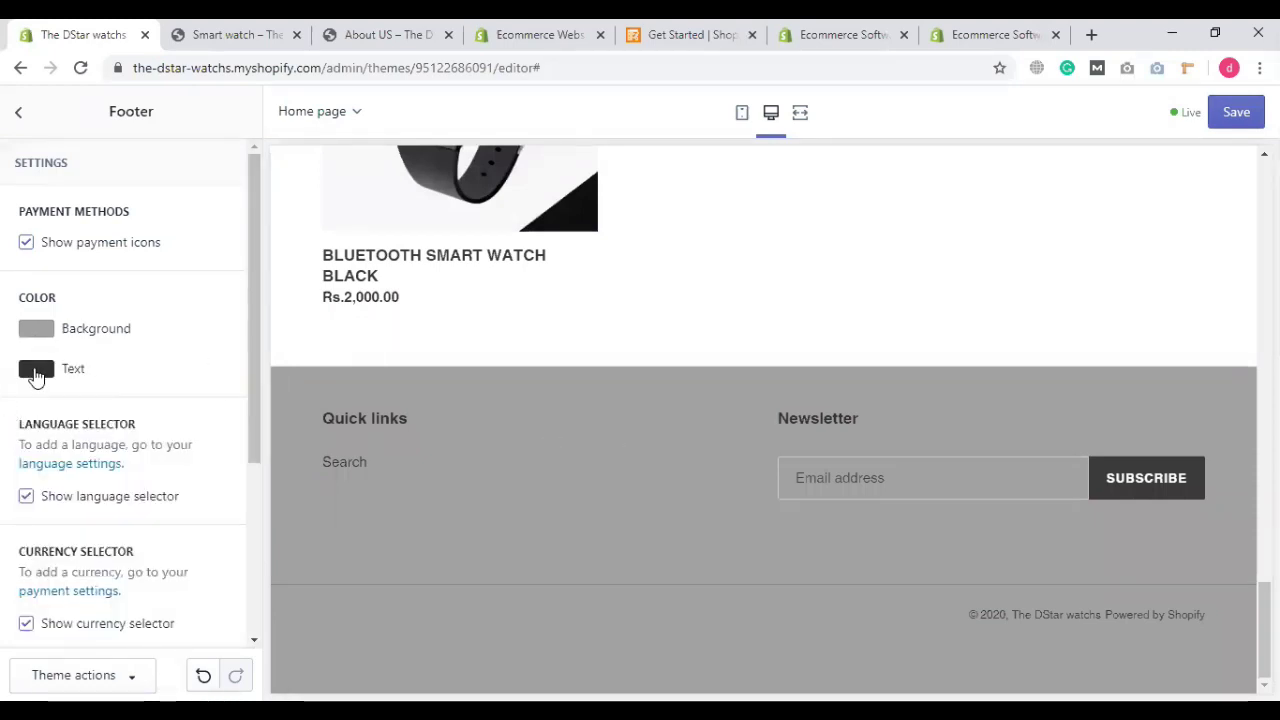
pyautogui.click(36, 371)
pyautogui.moveTo(40, 472); pyautogui.dragTo(29, 394)
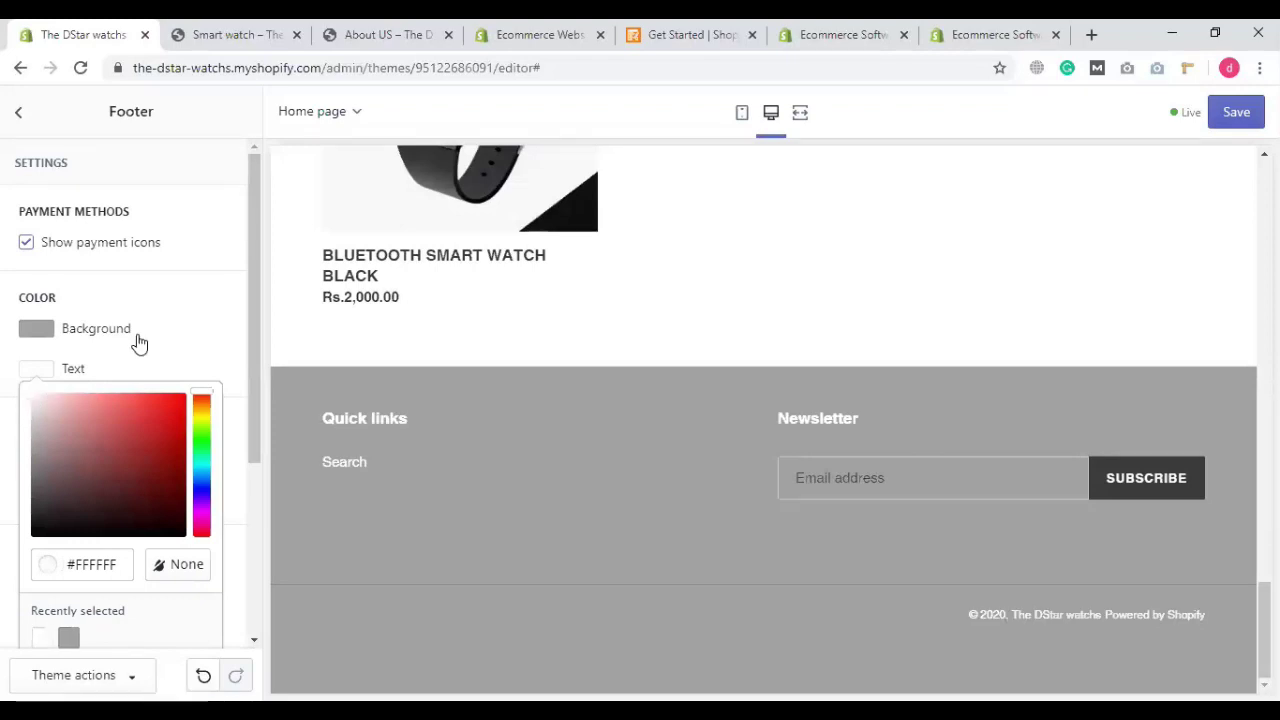
# Step: Set the footer's text color to black and its background to #EDEBEB, and save the theme
pyautogui.click(36, 330)
pyautogui.click(40, 335)
pyautogui.click(37, 371)
pyautogui.moveTo(31, 428); pyautogui.dragTo(25, 556)
pyautogui.click(45, 335)
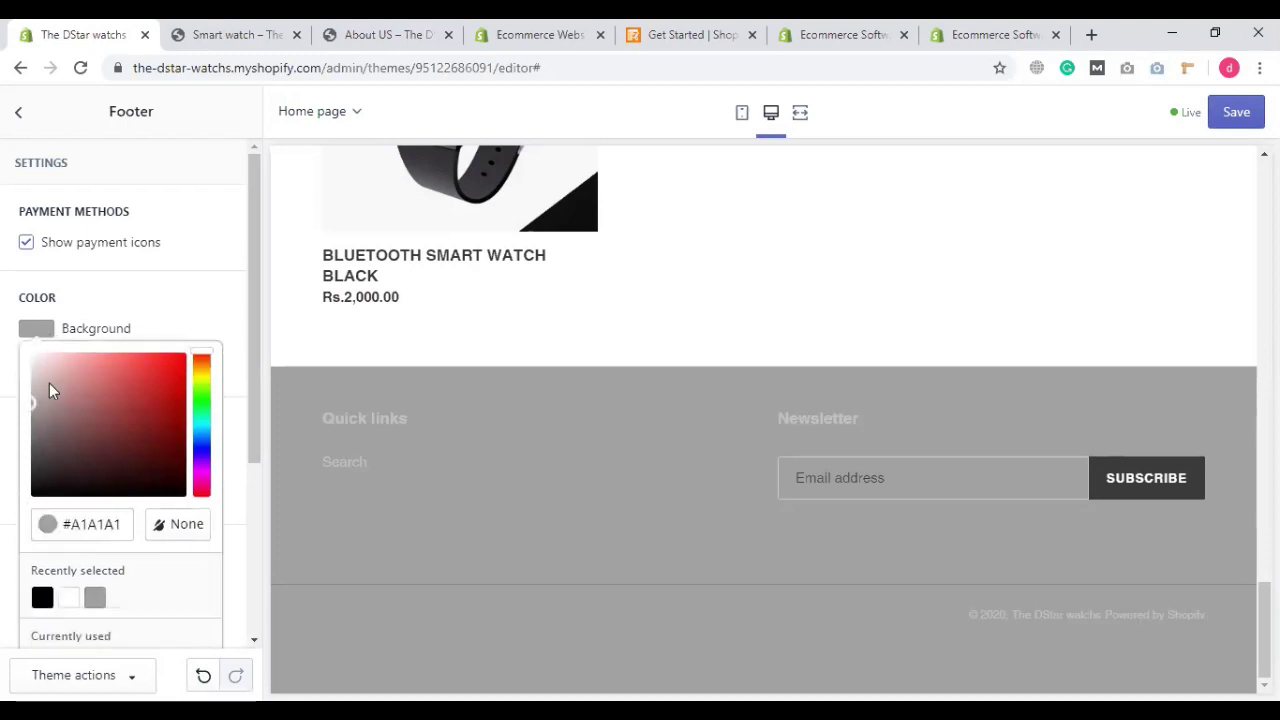
pyautogui.moveTo(49, 383)
pyautogui.mouseDown()
pyautogui.moveTo(29, 403)
pyautogui.moveTo(35, 371)
pyautogui.mouseUp()
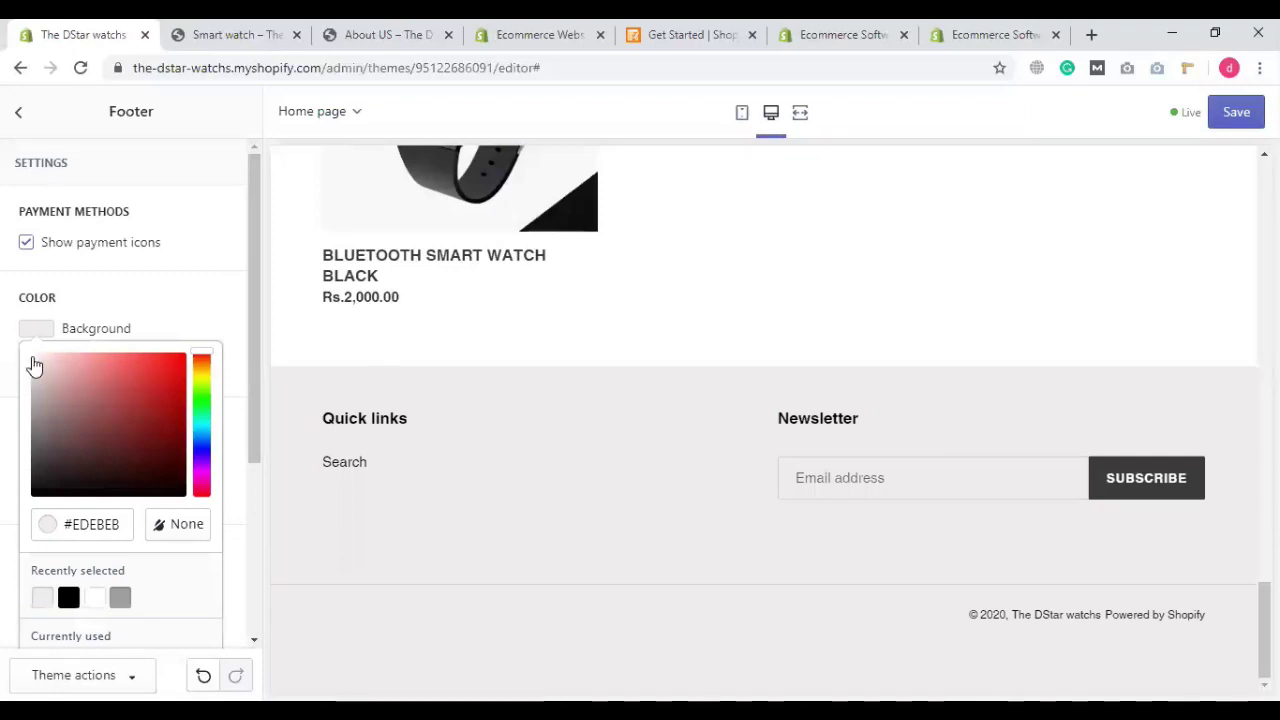
pyautogui.click(166, 277)
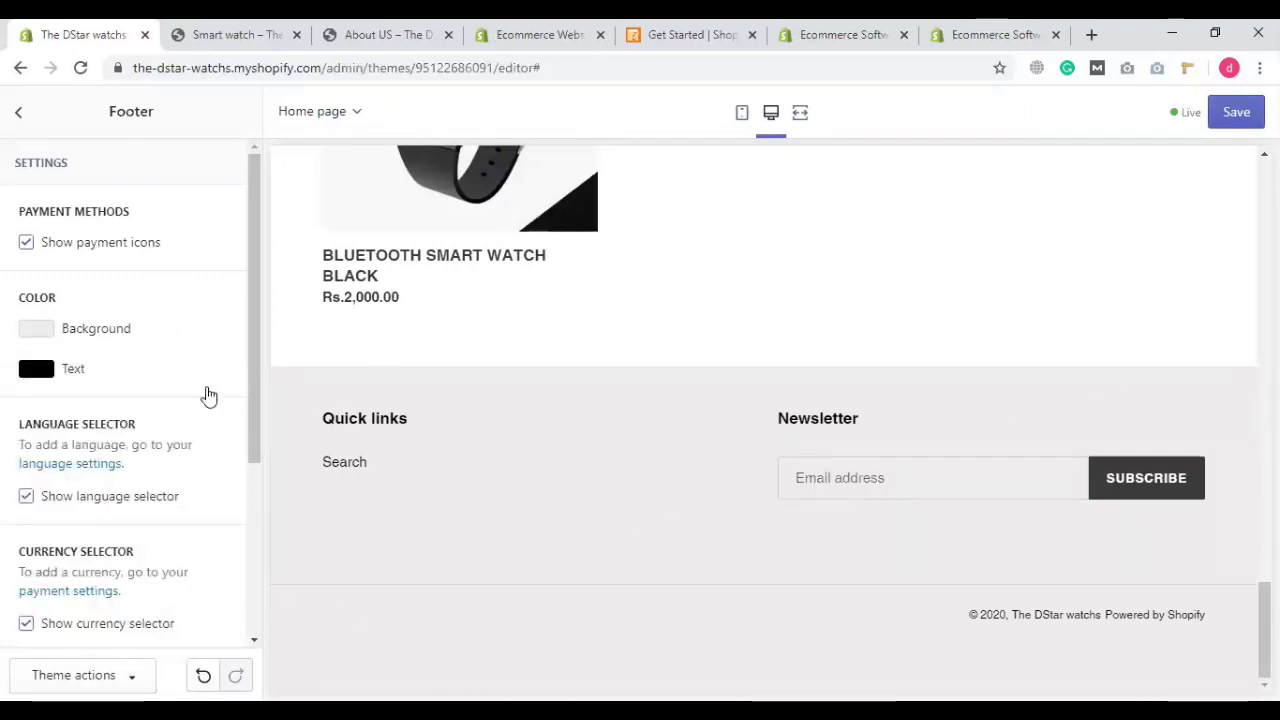
pyautogui.scroll(5, 843, 449)
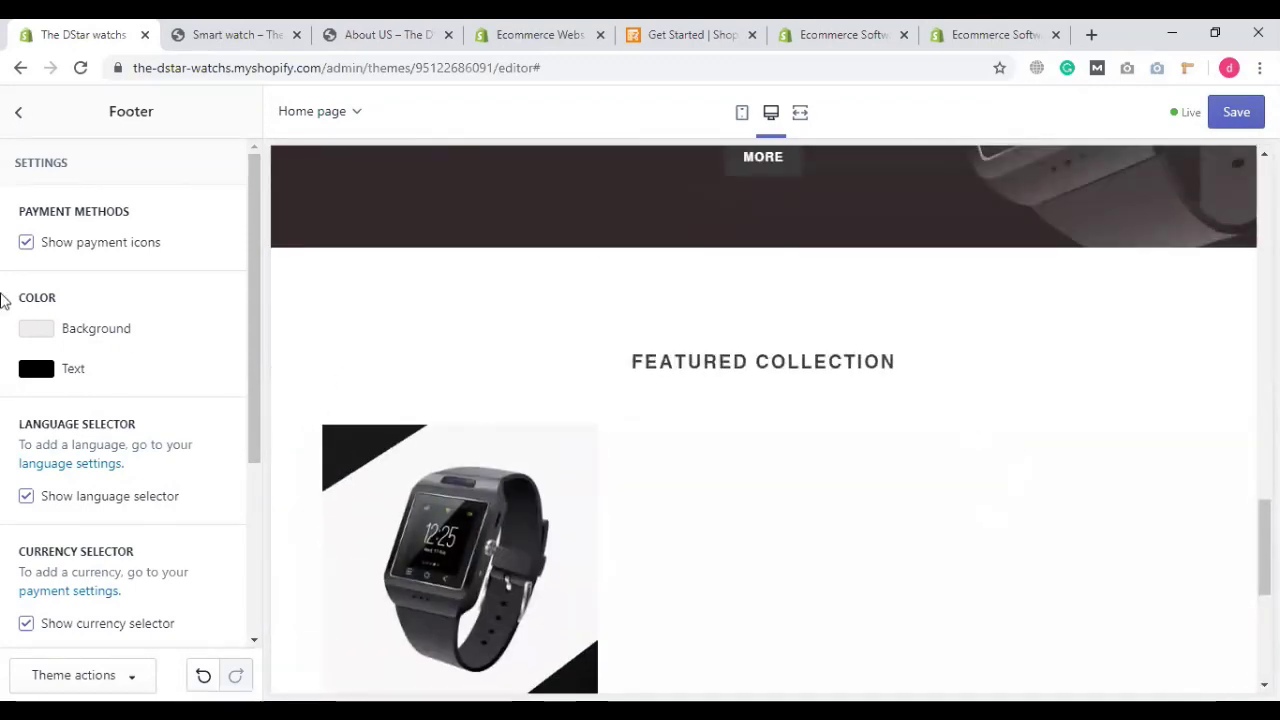
pyautogui.hotkey('ctrl', 's')
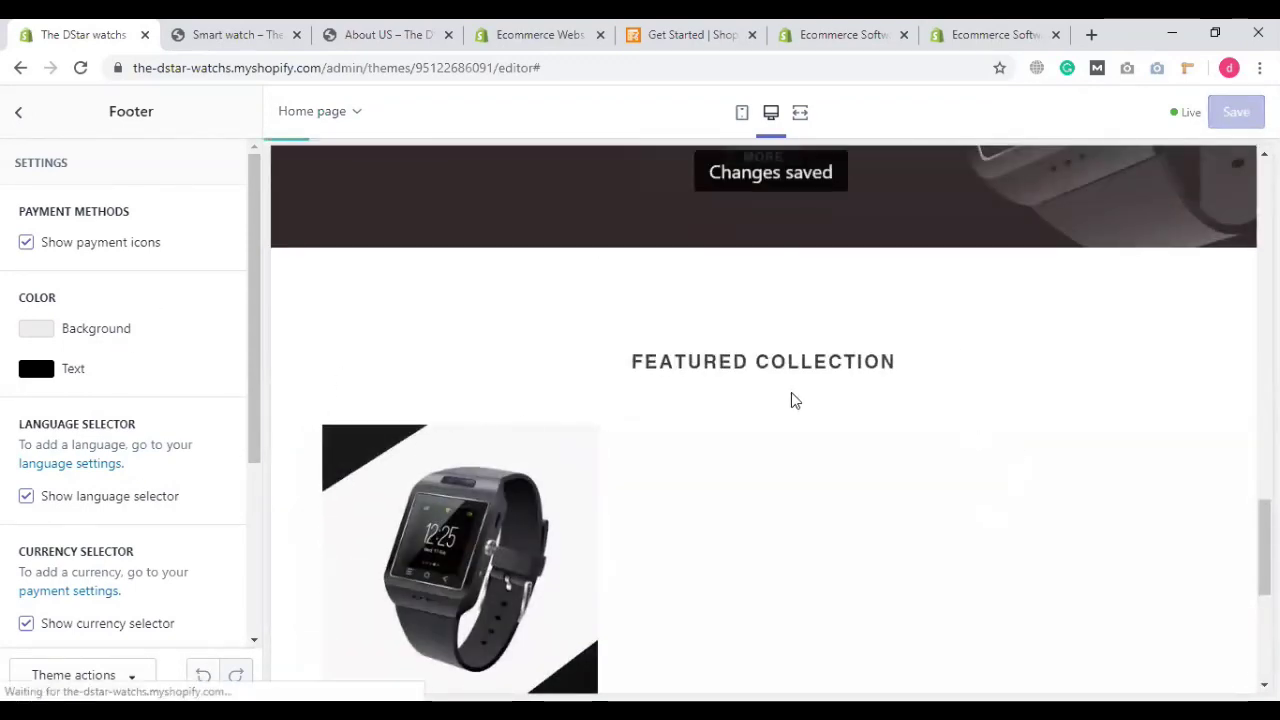
# Step: Reload the live storefront's home page and check the Digital Smart watches banner there
pyautogui.scroll(5, 791, 392)
pyautogui.scroll(15, 776, 368)
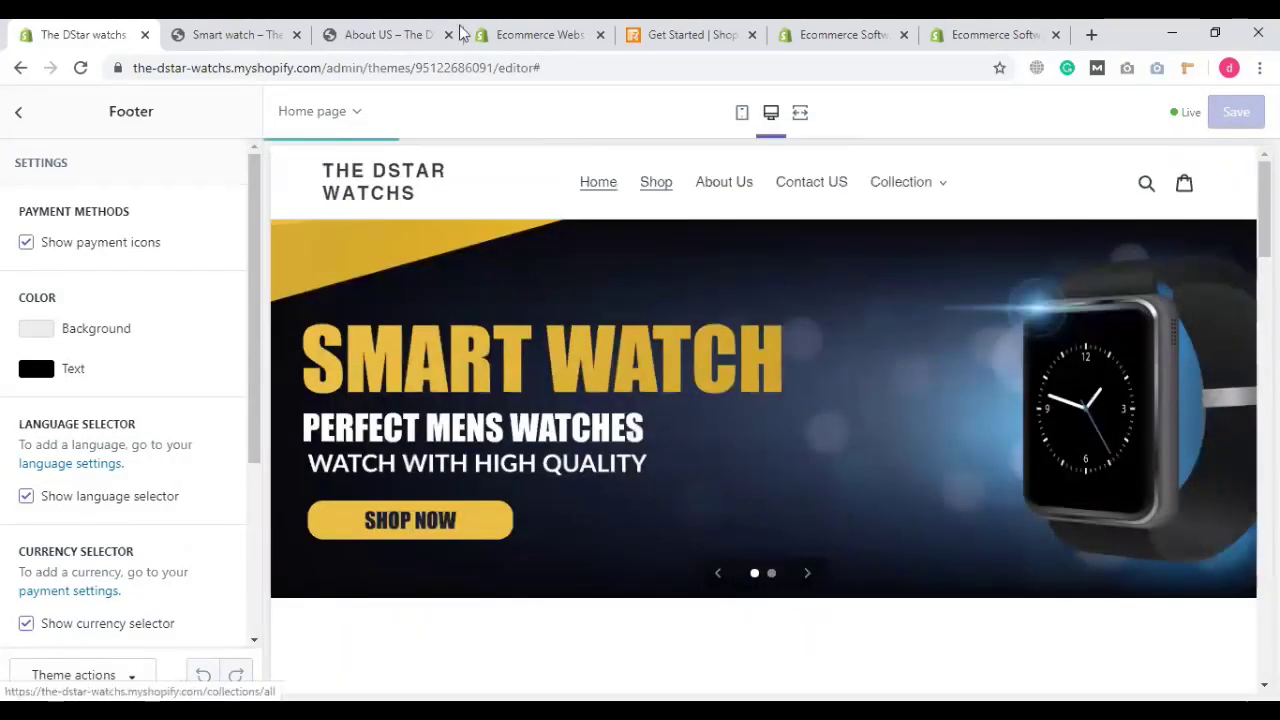
pyautogui.click(285, 26)
pyautogui.click(143, 28)
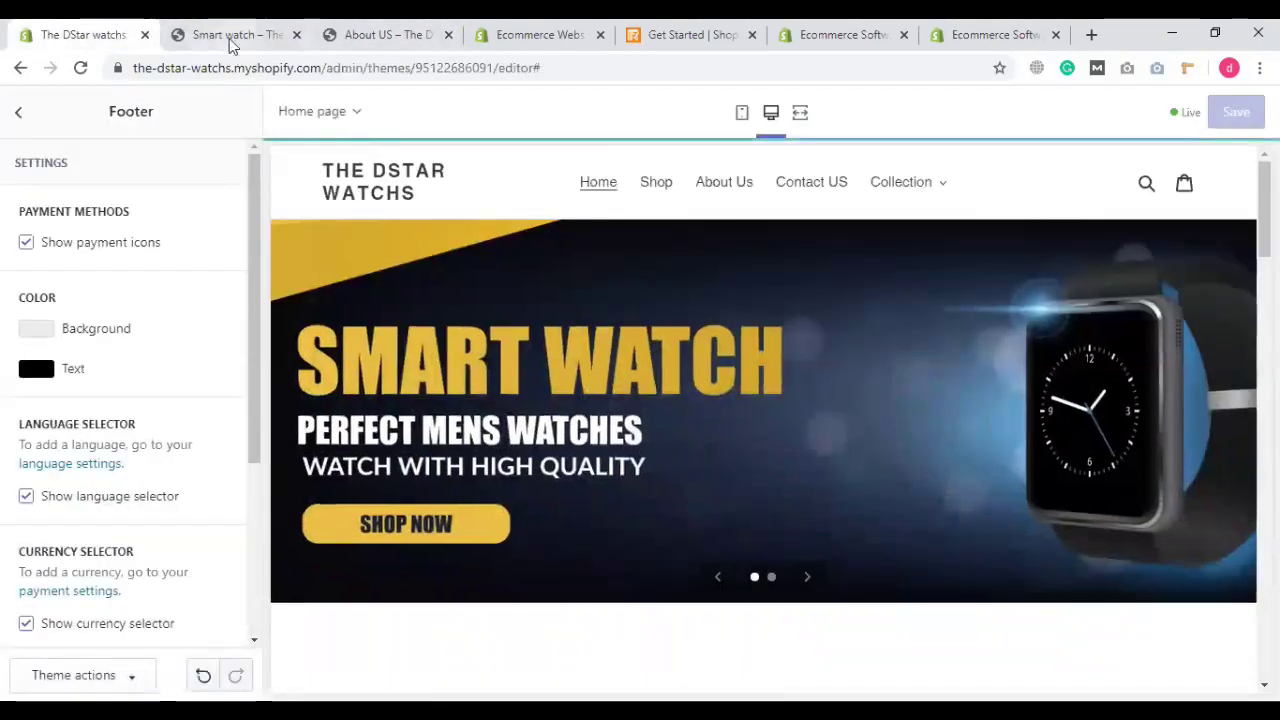
pyautogui.click(229, 36)
pyautogui.press('F5')
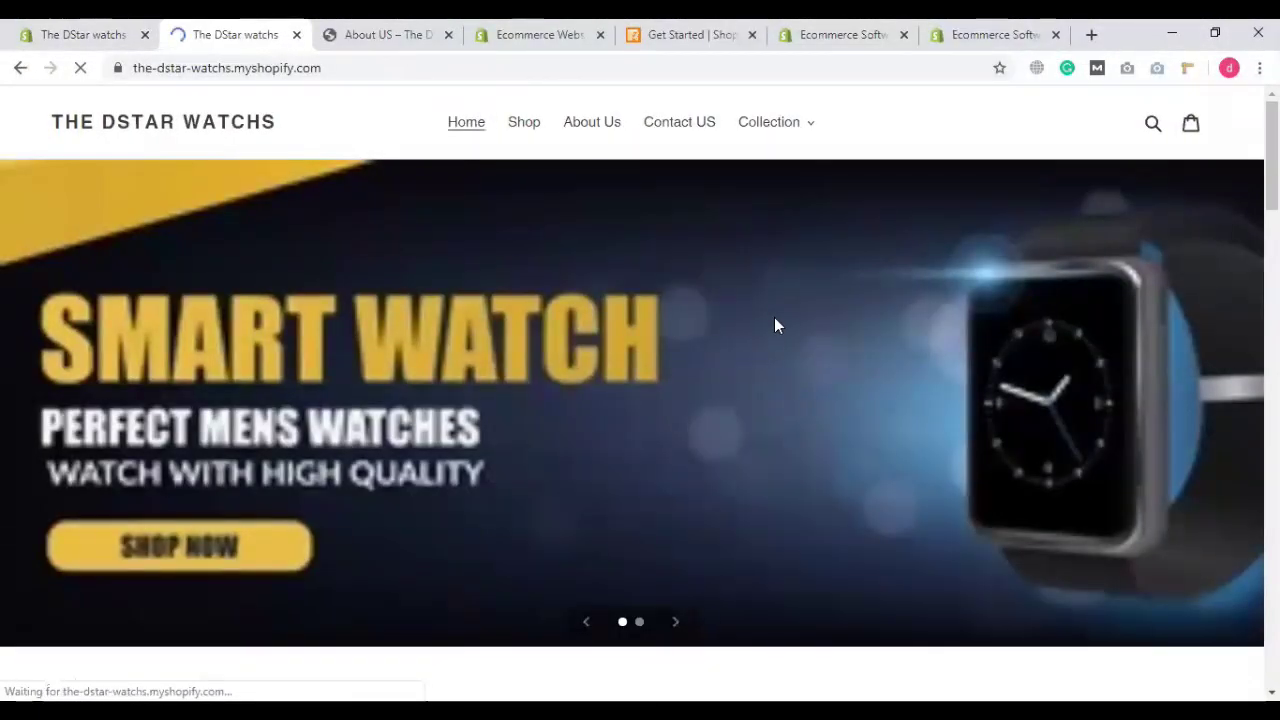
pyautogui.scroll(-10, 774, 320)
pyautogui.scroll(5, 770, 323)
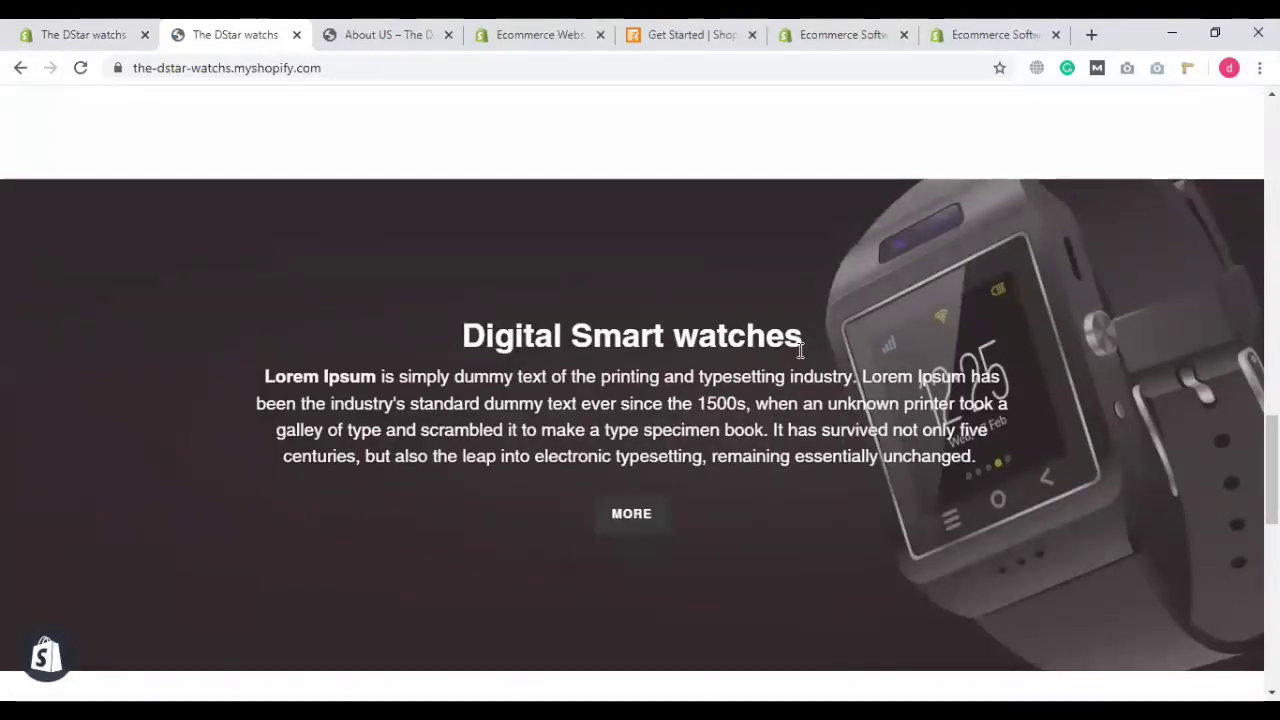
# Step: Inspect the Digital Smart watches banner heading in the developer tools and select its parent div with class page-width text-center
pyautogui.rightClick(800, 350)
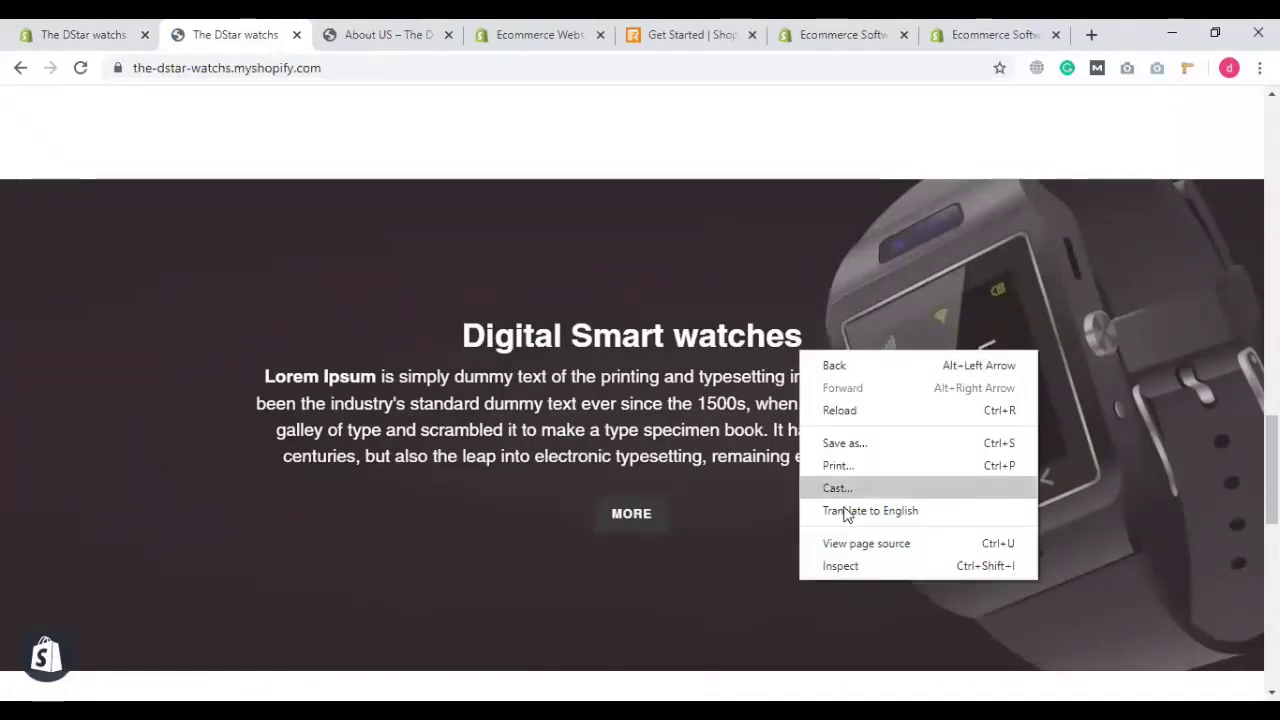
pyautogui.click(564, 219)
pyautogui.scroll(-1, 578, 272)
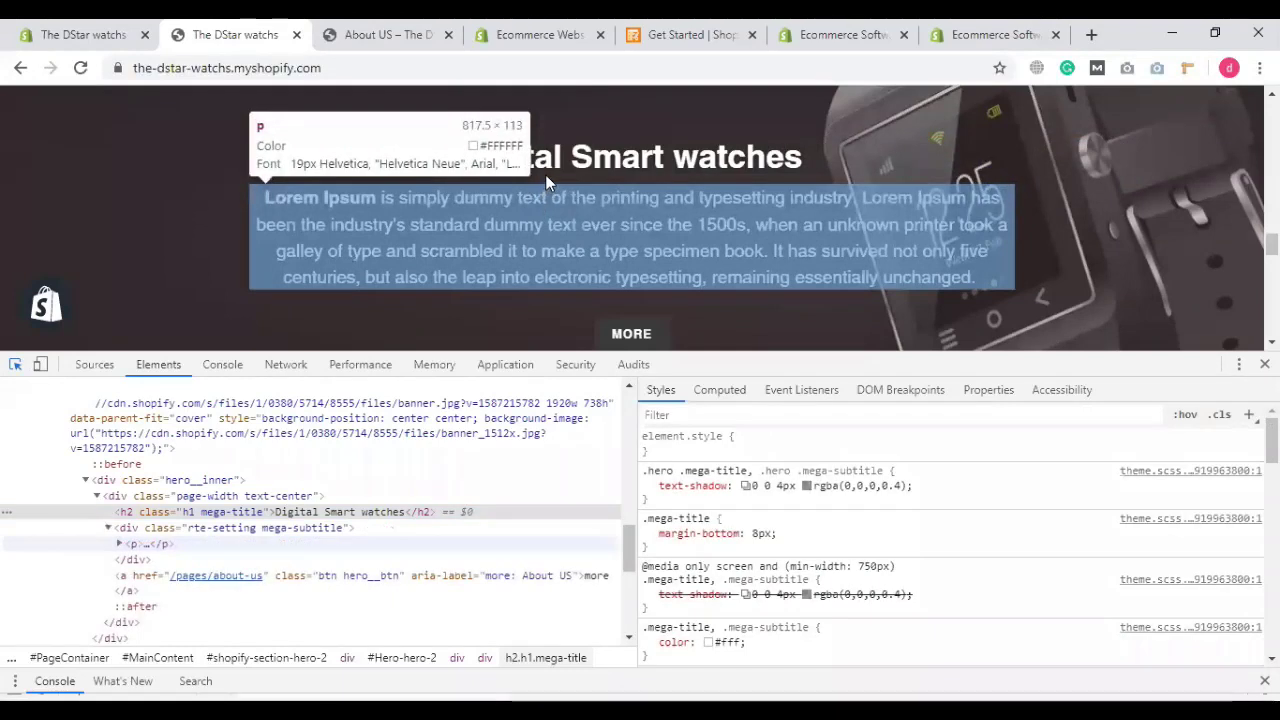
pyautogui.click(280, 497)
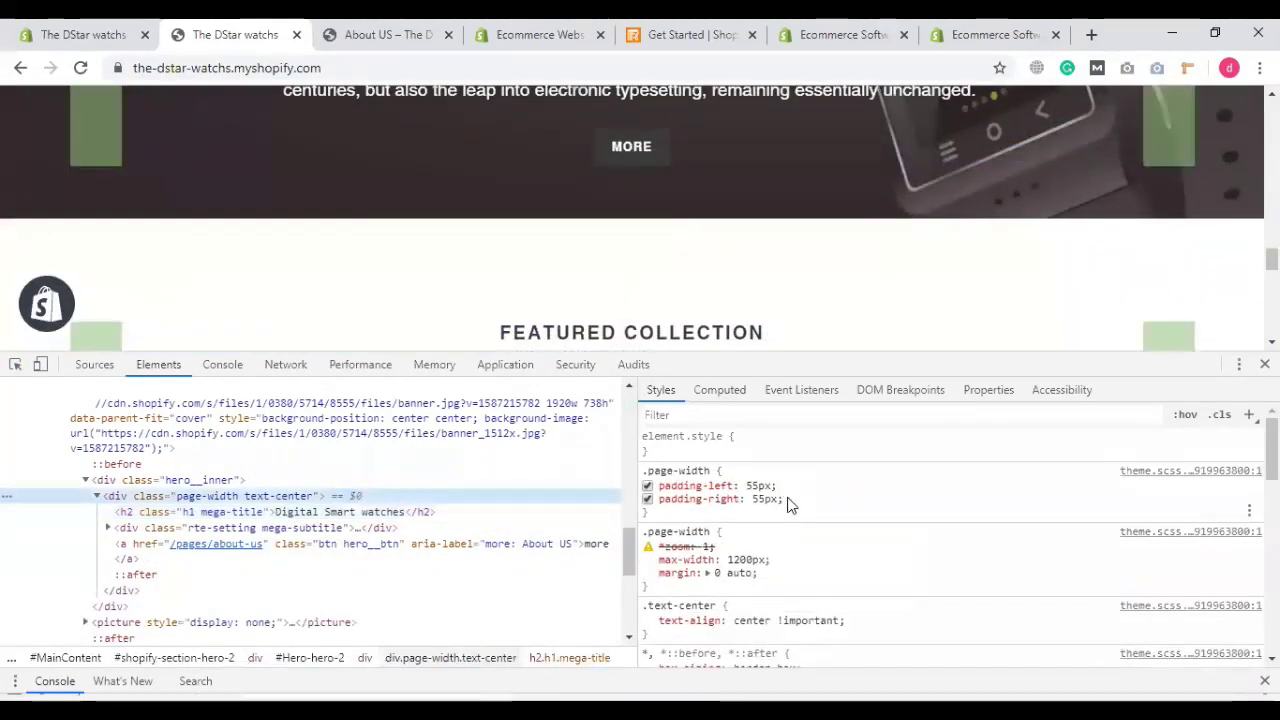
# Step: Add a style rule for .page-width.text-center to the selected banner div with text-align set to left
pyautogui.click(1249, 414)
pyautogui.press('Return')
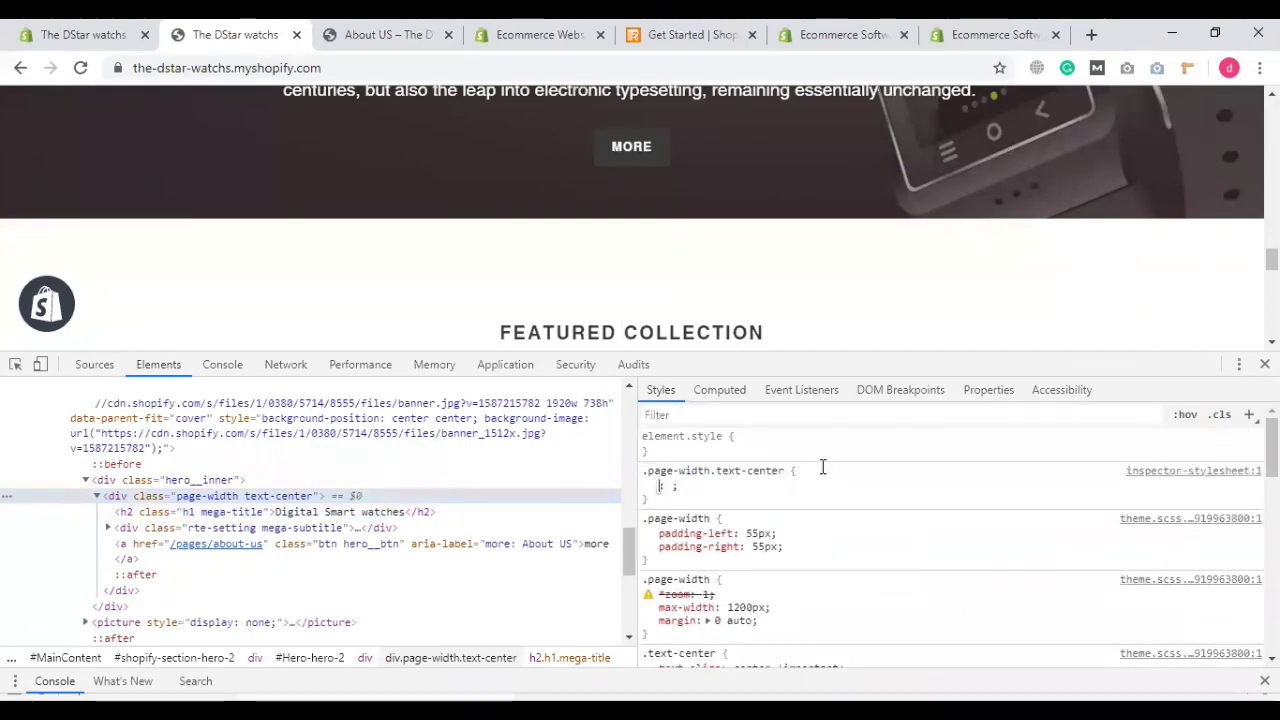
pyautogui.write('t')
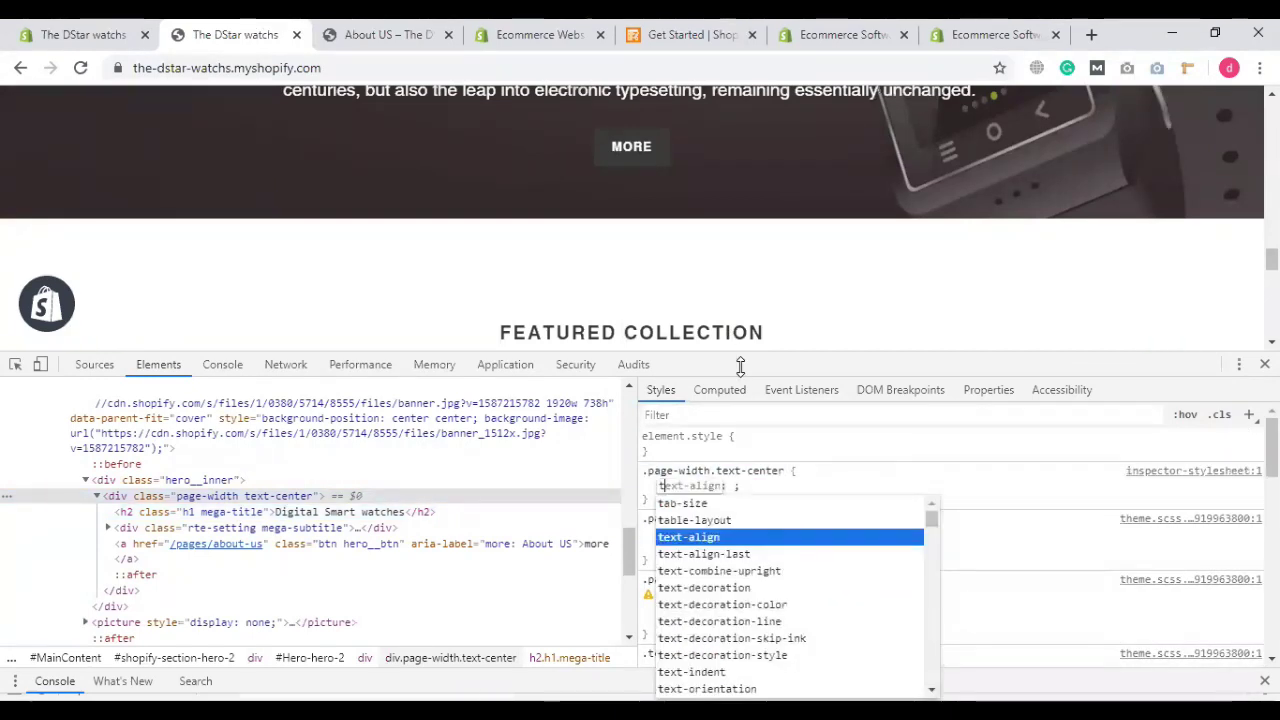
pyautogui.press('Tab')
pyautogui.write('l')
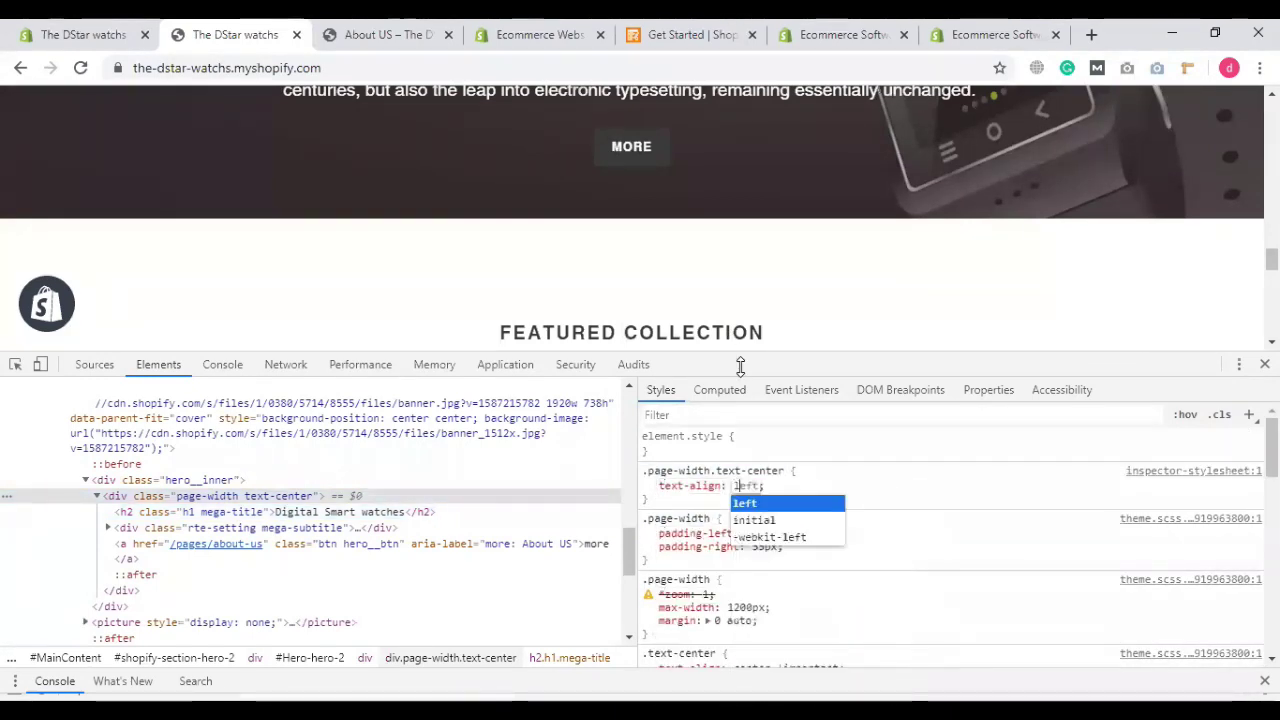
pyautogui.write('\\\\')
pyautogui.press('Return')
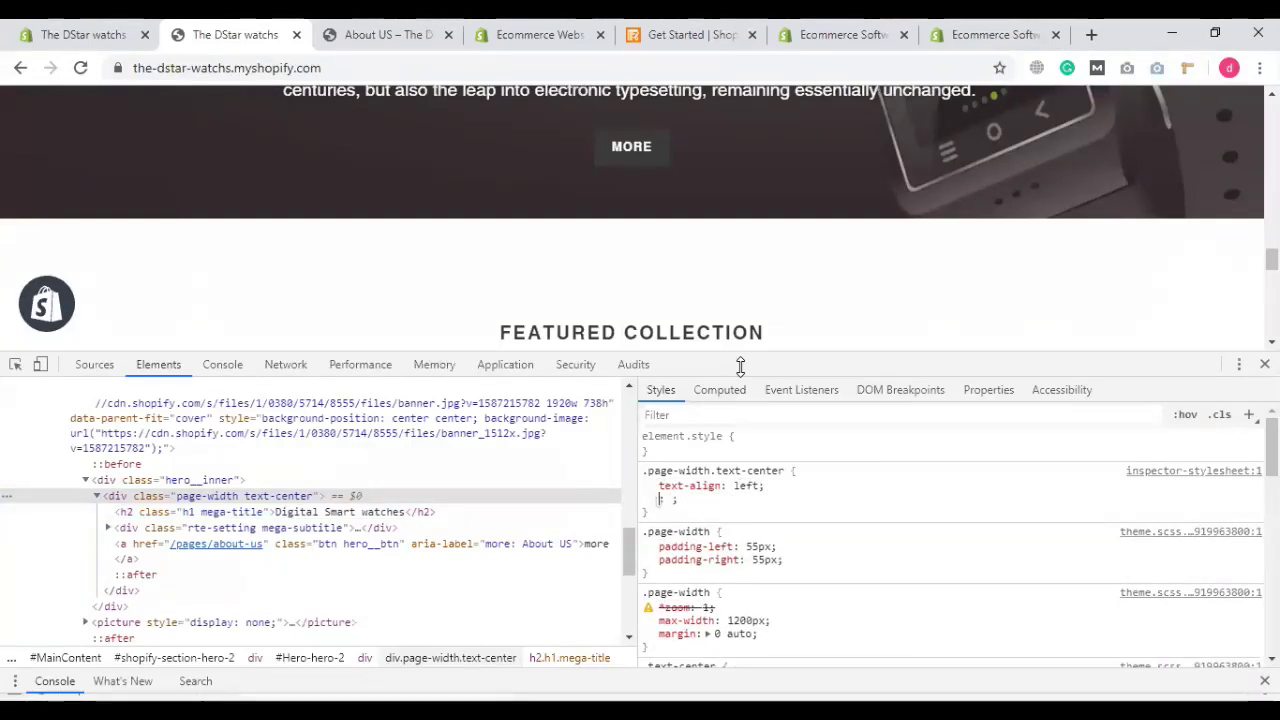
pyautogui.click(737, 471)
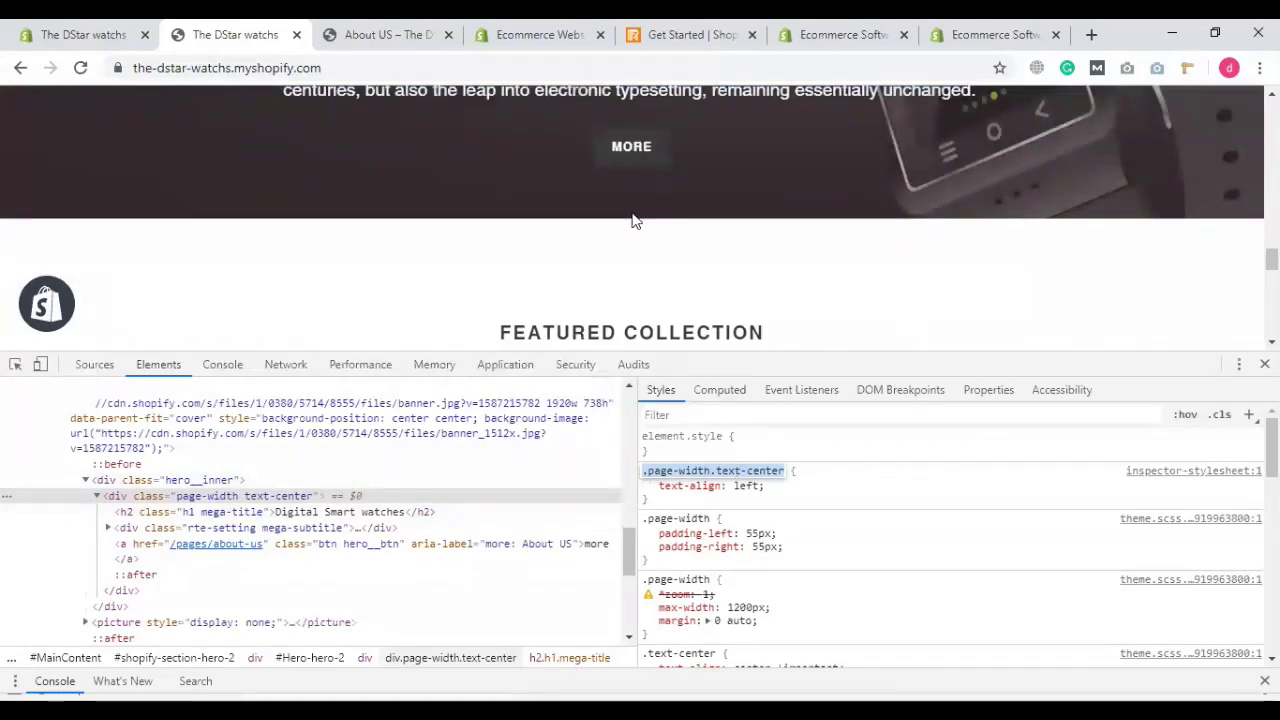
# Step: Expand the banner's mega-subtitle div and add another style rule with the selector .page-width.text-center h1
pyautogui.scroll(2, 633, 300)
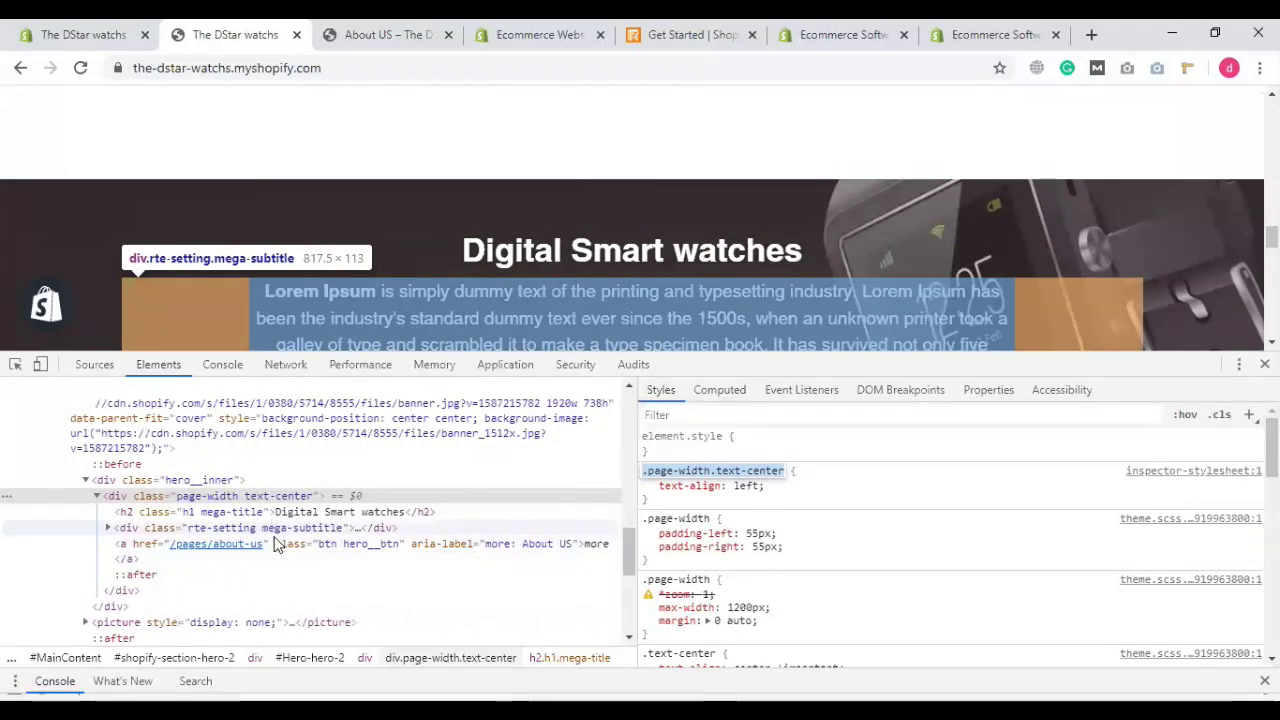
pyautogui.click(108, 528)
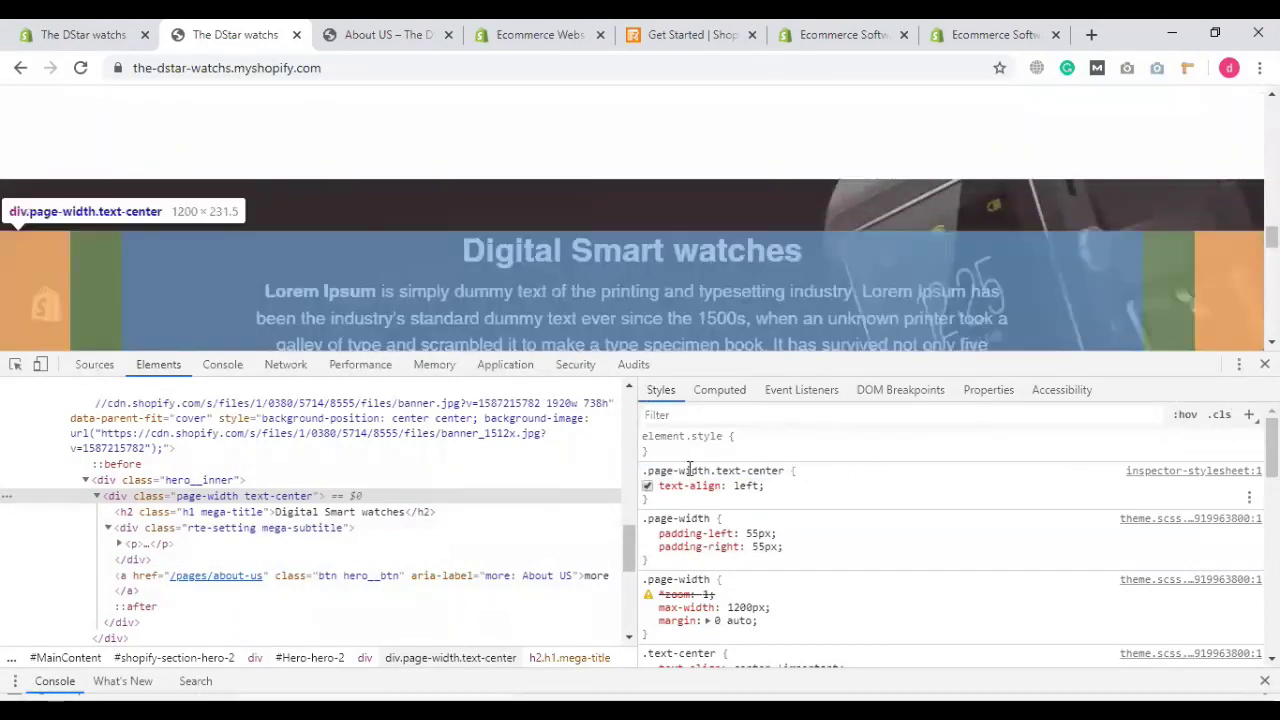
pyautogui.click(690, 470)
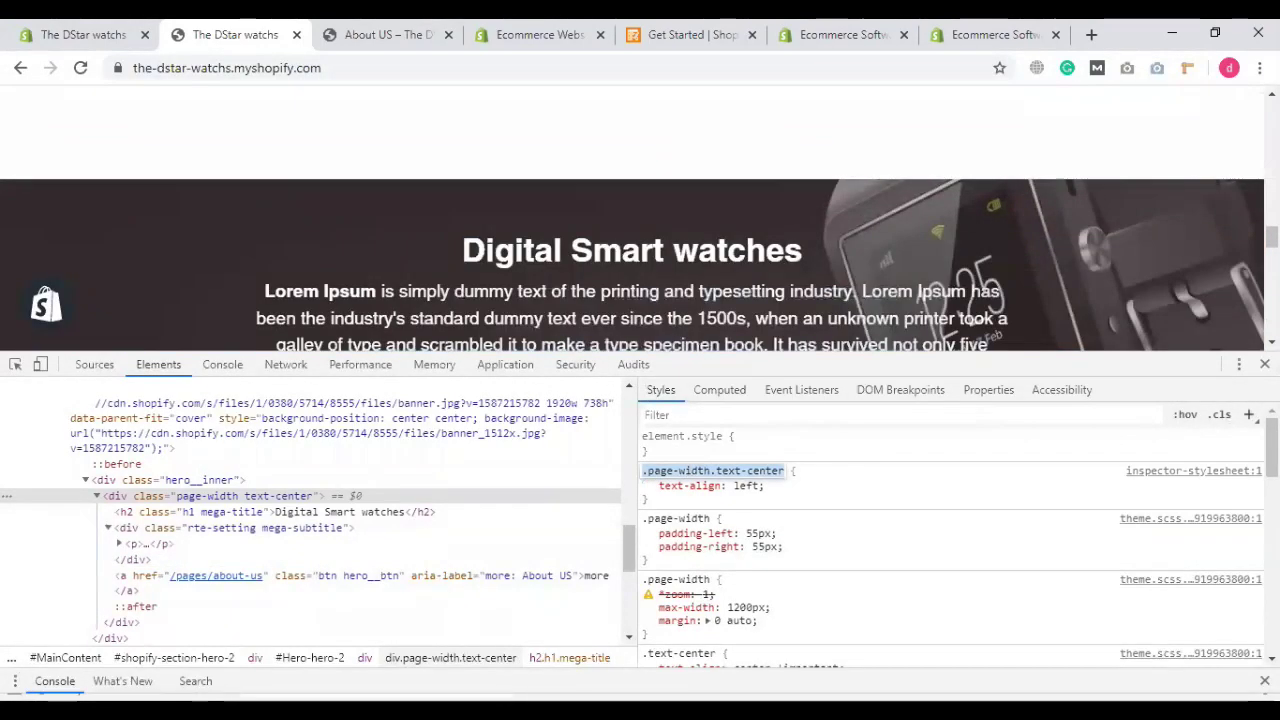
pyautogui.click(1249, 414)
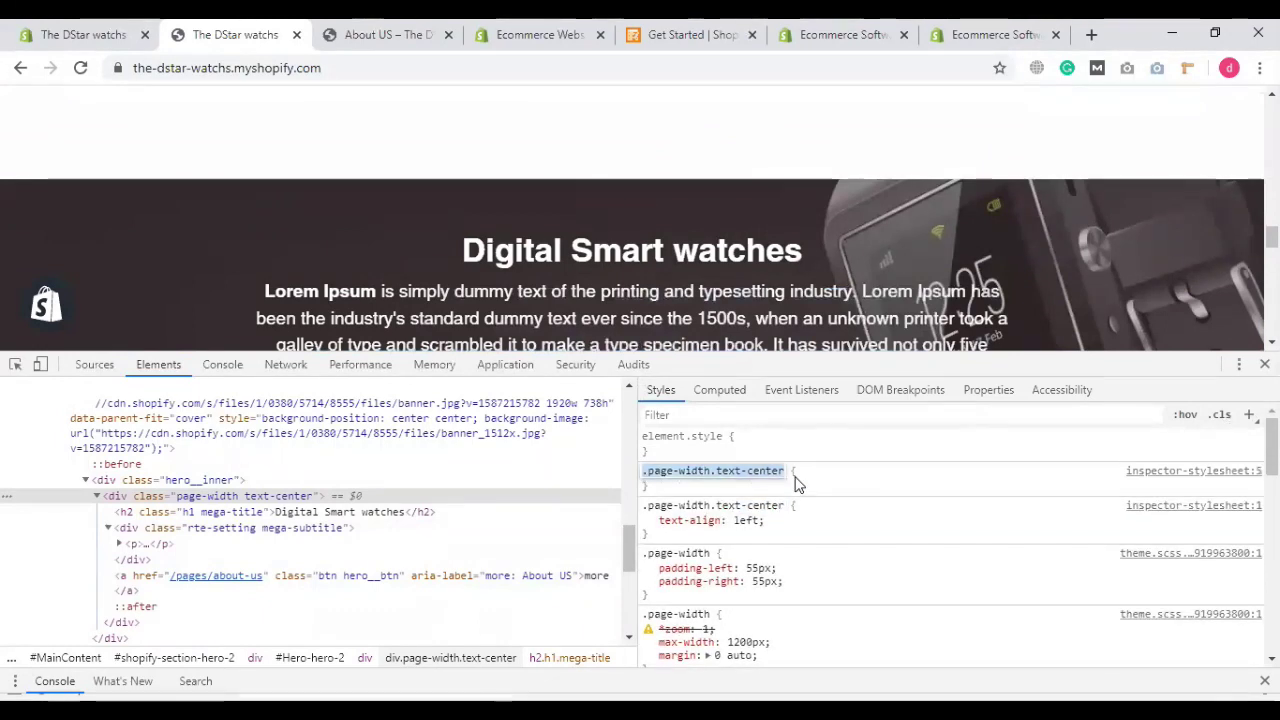
pyautogui.click(797, 476)
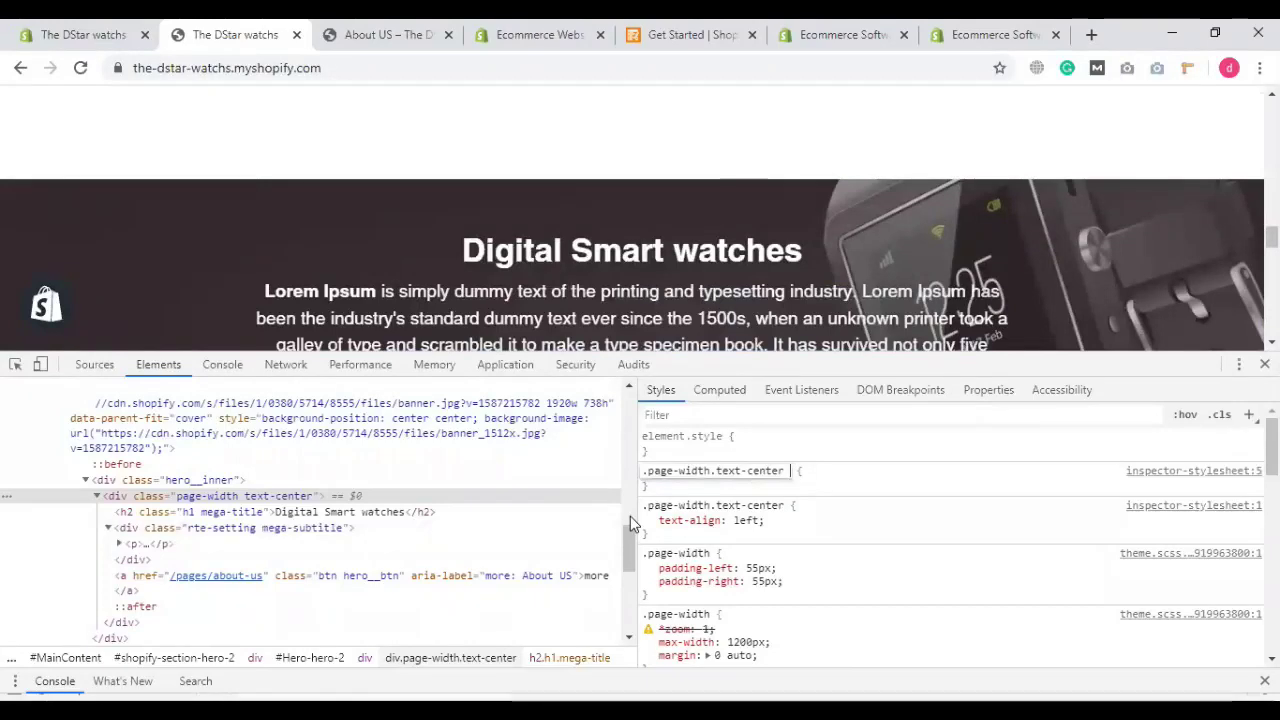
pyautogui.write('h1')
pyautogui.press('Return')
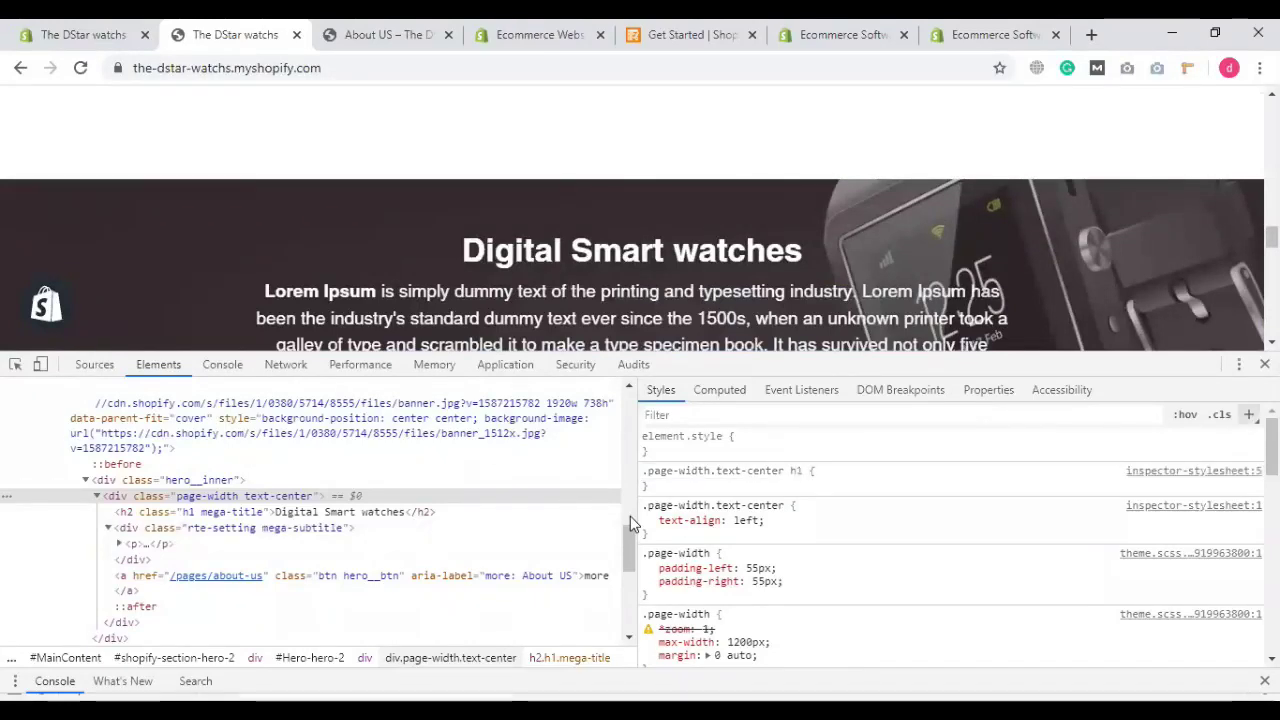
# Step: Add text-align: left !important to the .page-width.text-center h1 rule
pyautogui.click(795, 487)
pyautogui.write('te')
pyautogui.press('Tab')
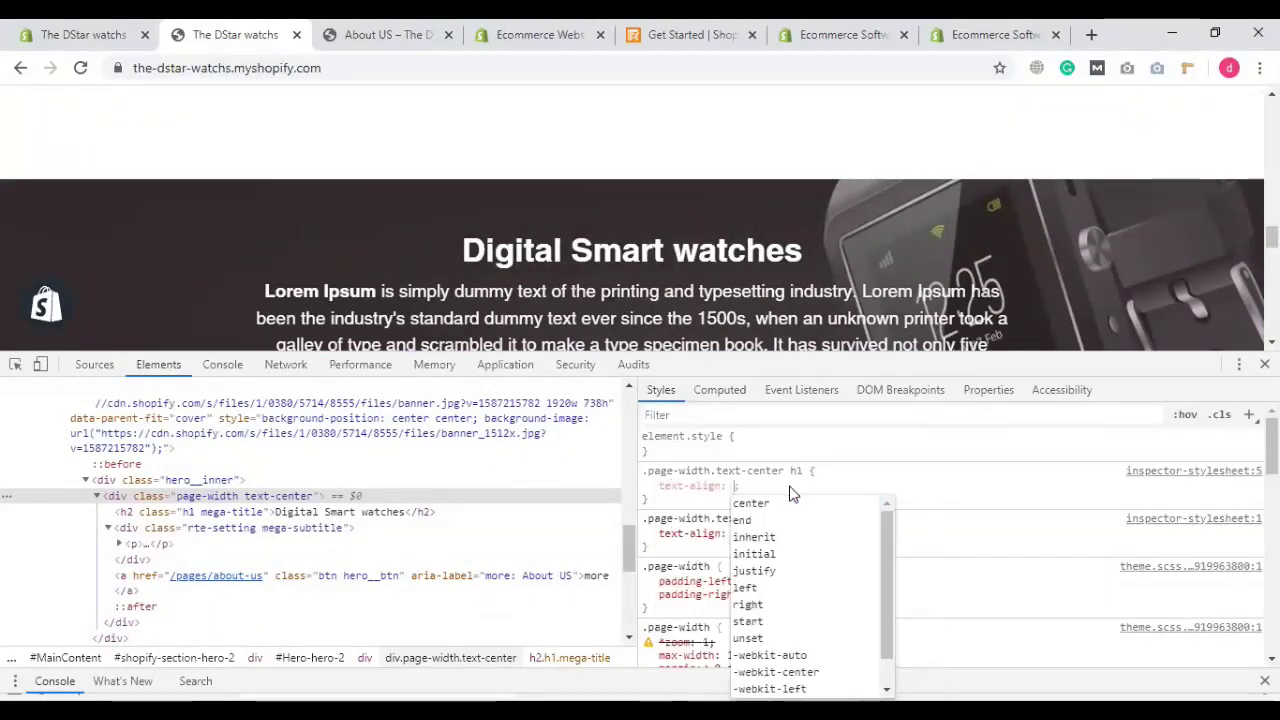
pyautogui.write('left')
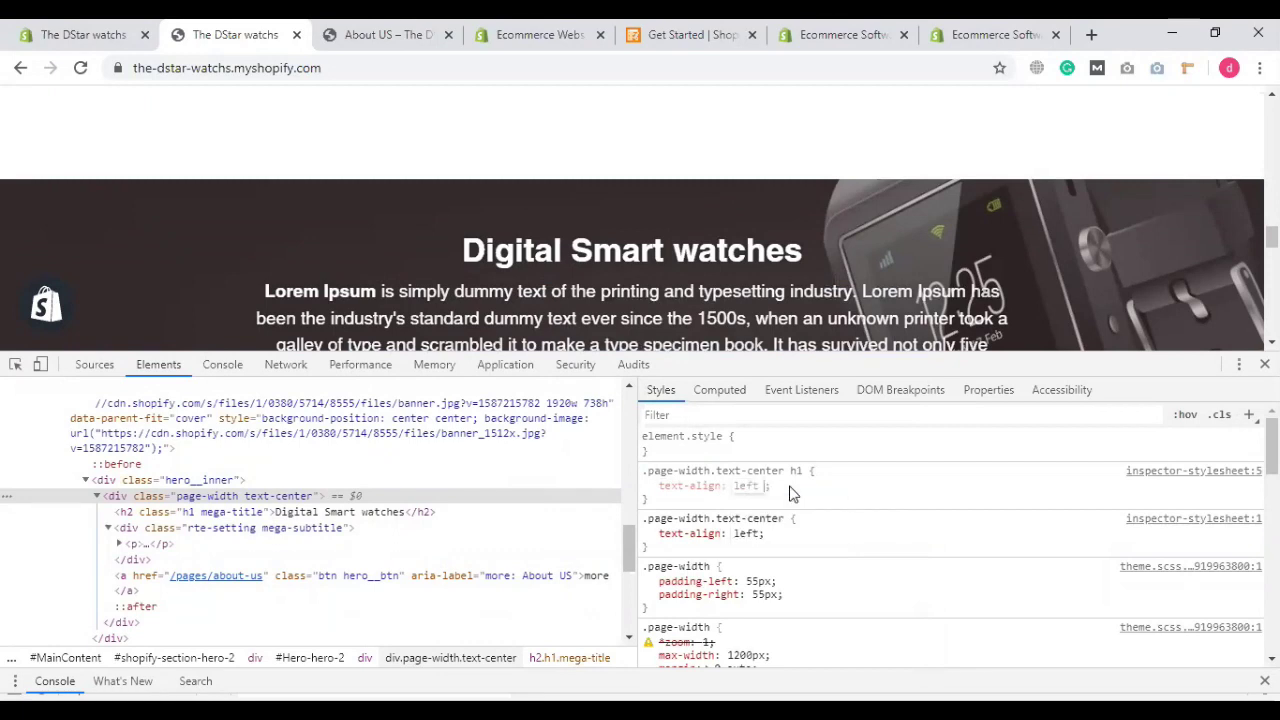
pyautogui.write(' !im')
pyautogui.press('Return')
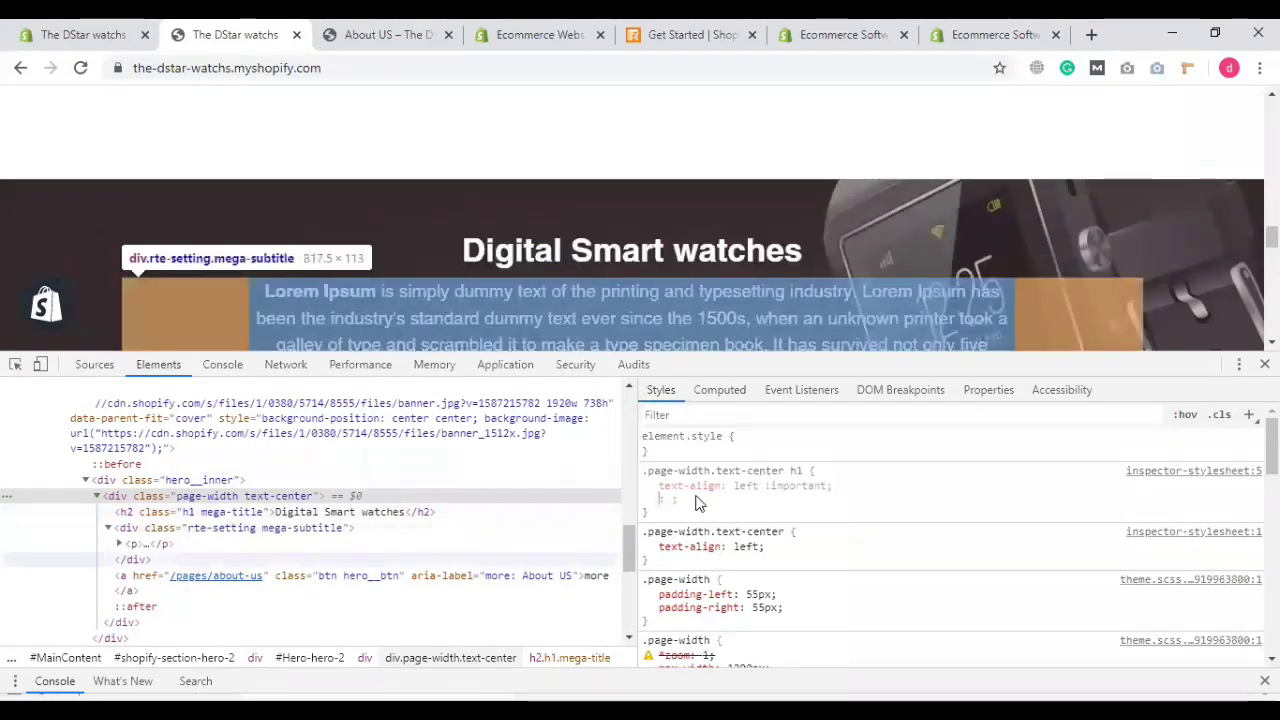
# Step: Change the h1 rule's selector to .page-width.text-center h2 to target the banner heading
pyautogui.click(798, 470)
pyautogui.click(808, 470)
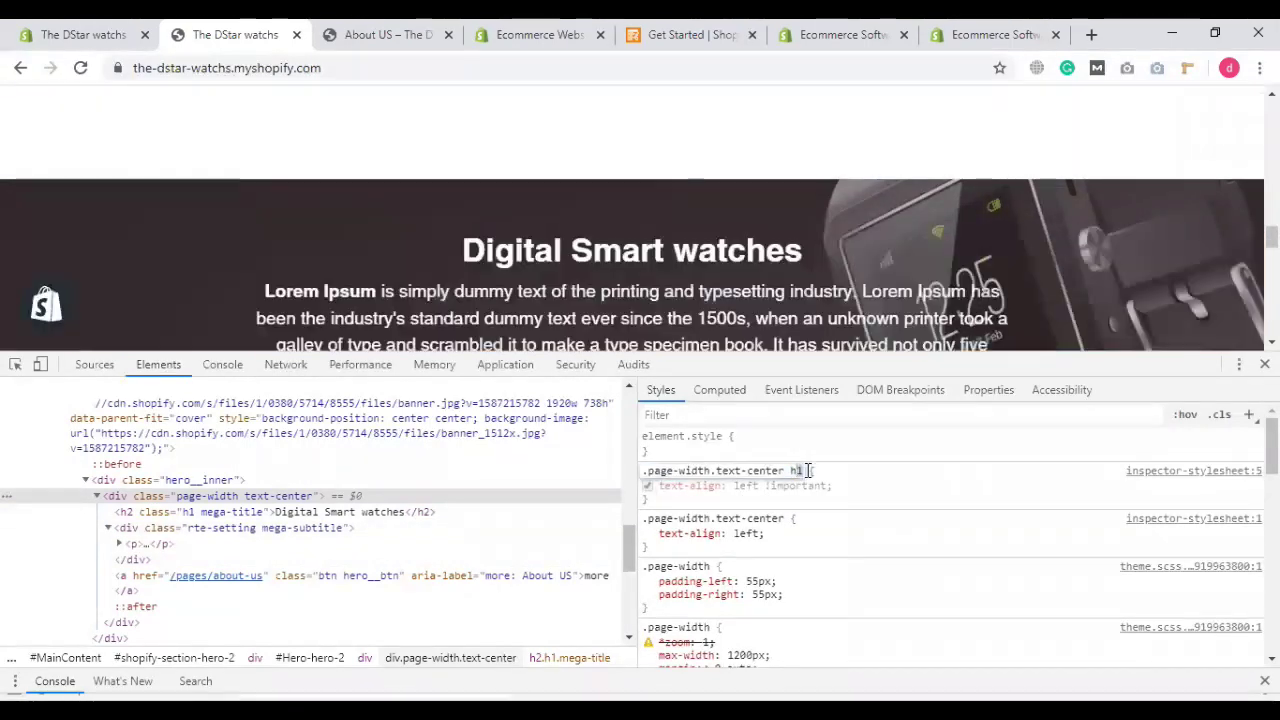
pyautogui.write('2')
pyautogui.press('Return')
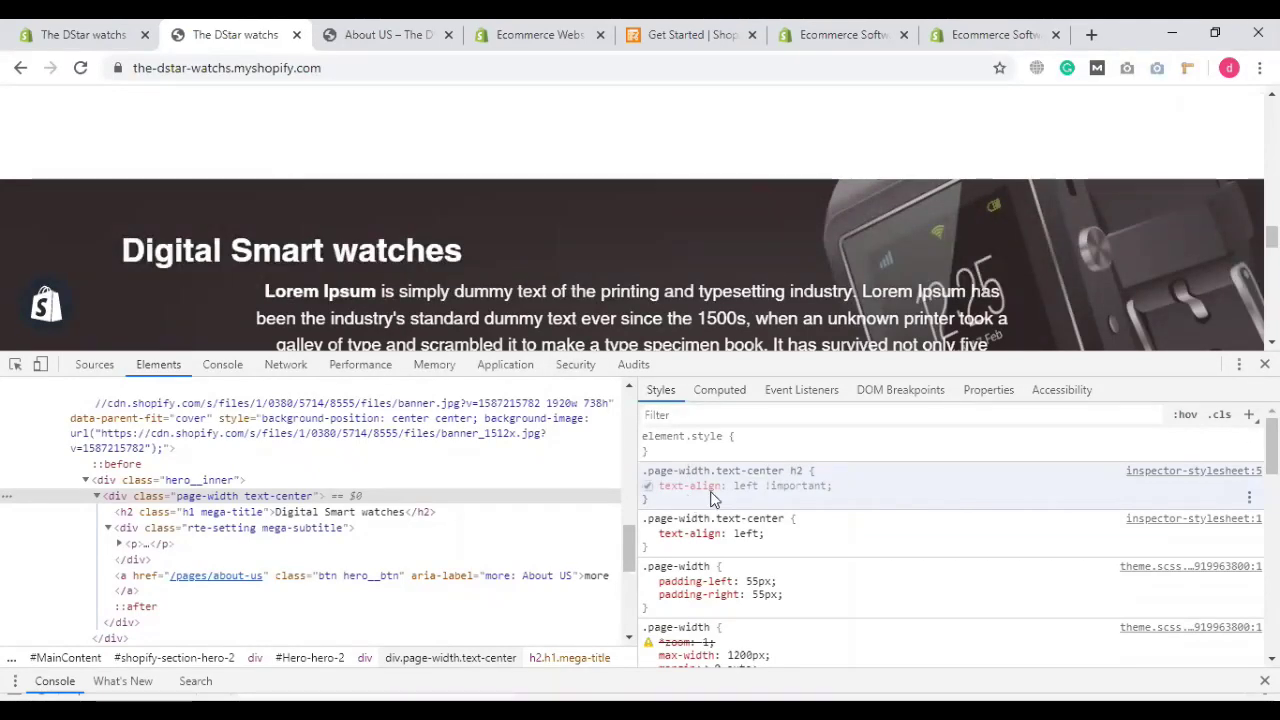
# Step: Add text-transform: uppercase to the .page-width.text-center h2 rule
pyautogui.click(858, 500)
pyautogui.write('text')
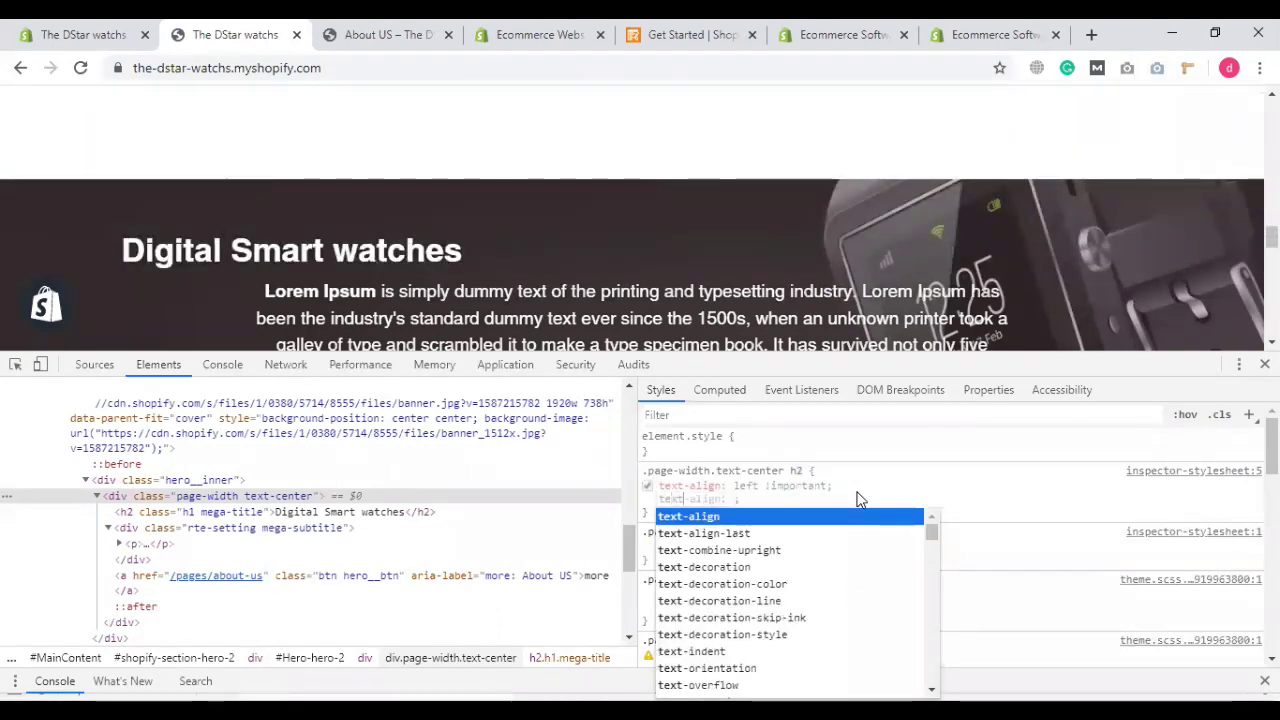
pyautogui.write('-t')
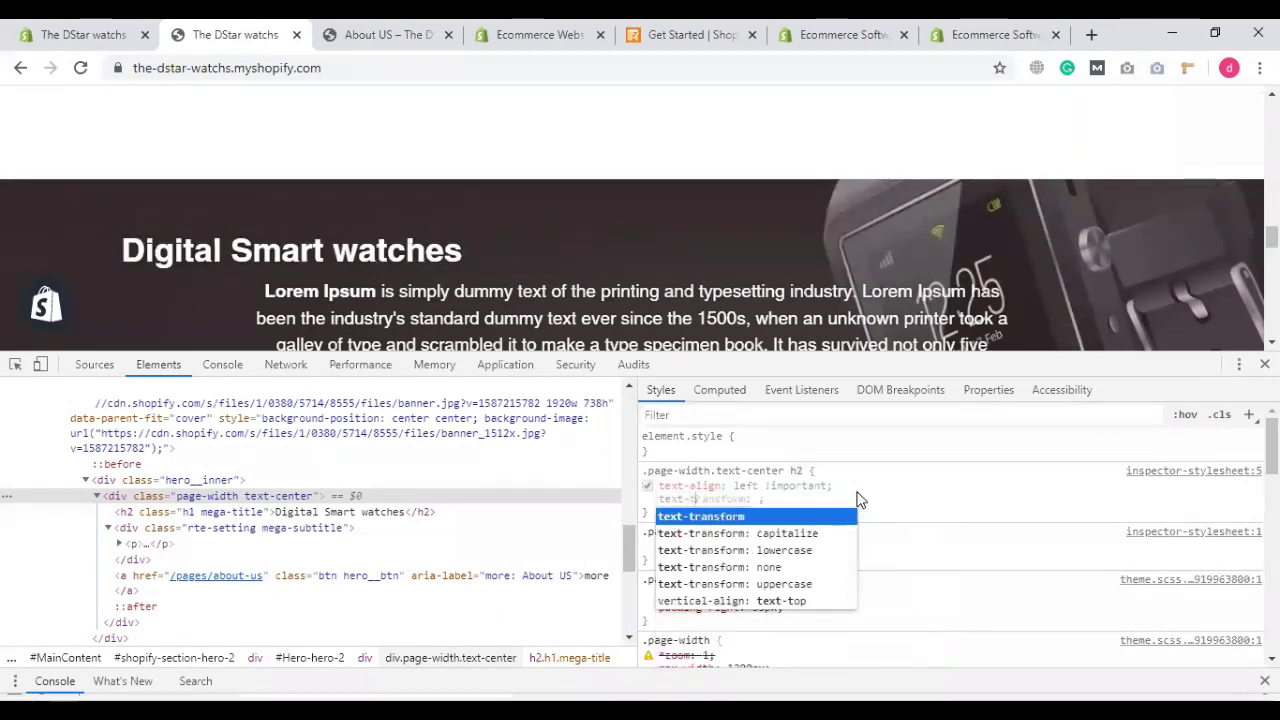
pyautogui.press('Tab')
pyautogui.press('Down')
pyautogui.press('Down')
pyautogui.press('Down')
pyautogui.press('Down')
pyautogui.press('Down')
pyautogui.press('Down')
pyautogui.press('Down')
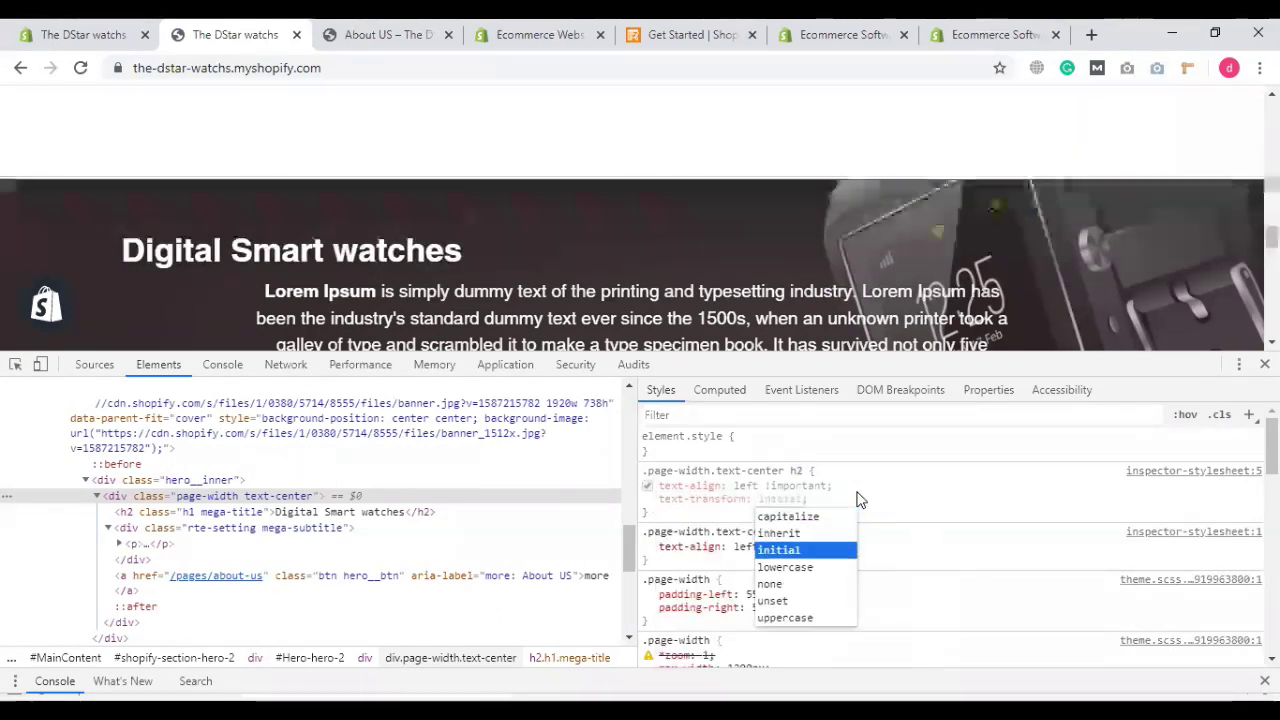
pyautogui.press('Return')
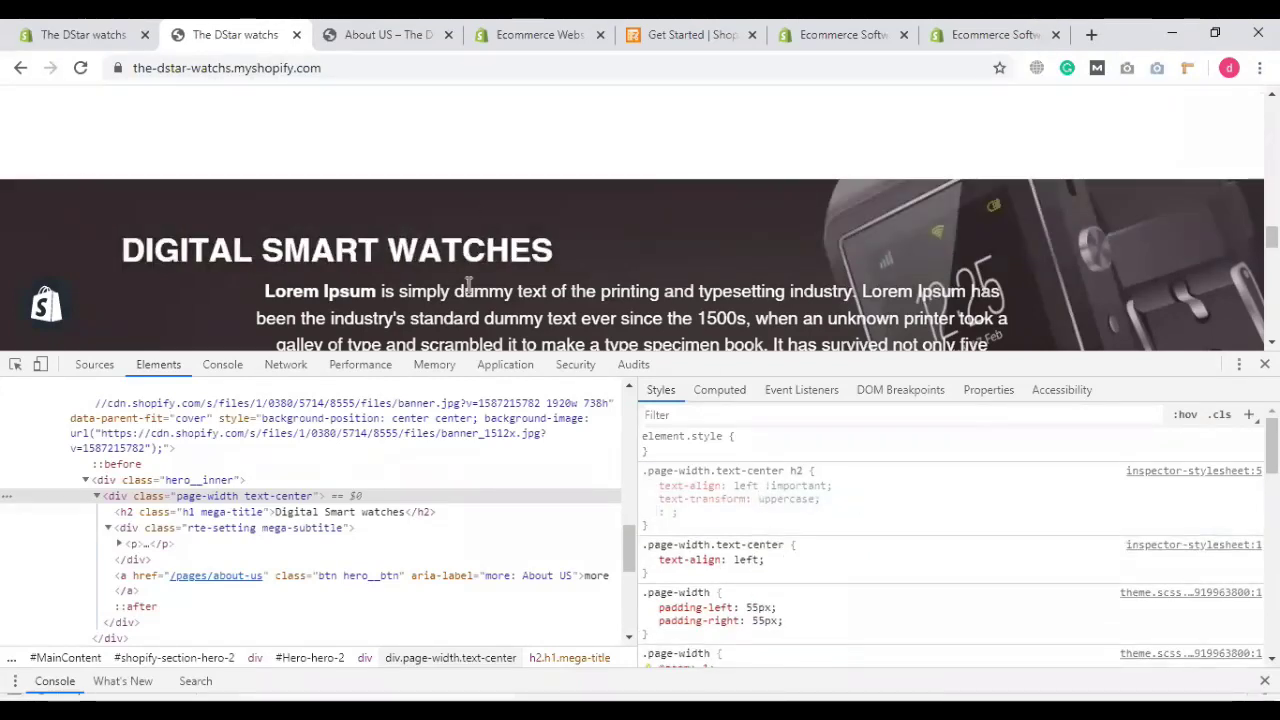
# Step: Copy the complete .page-width.text-center h2 rule from the styles
pyautogui.click(650, 527)
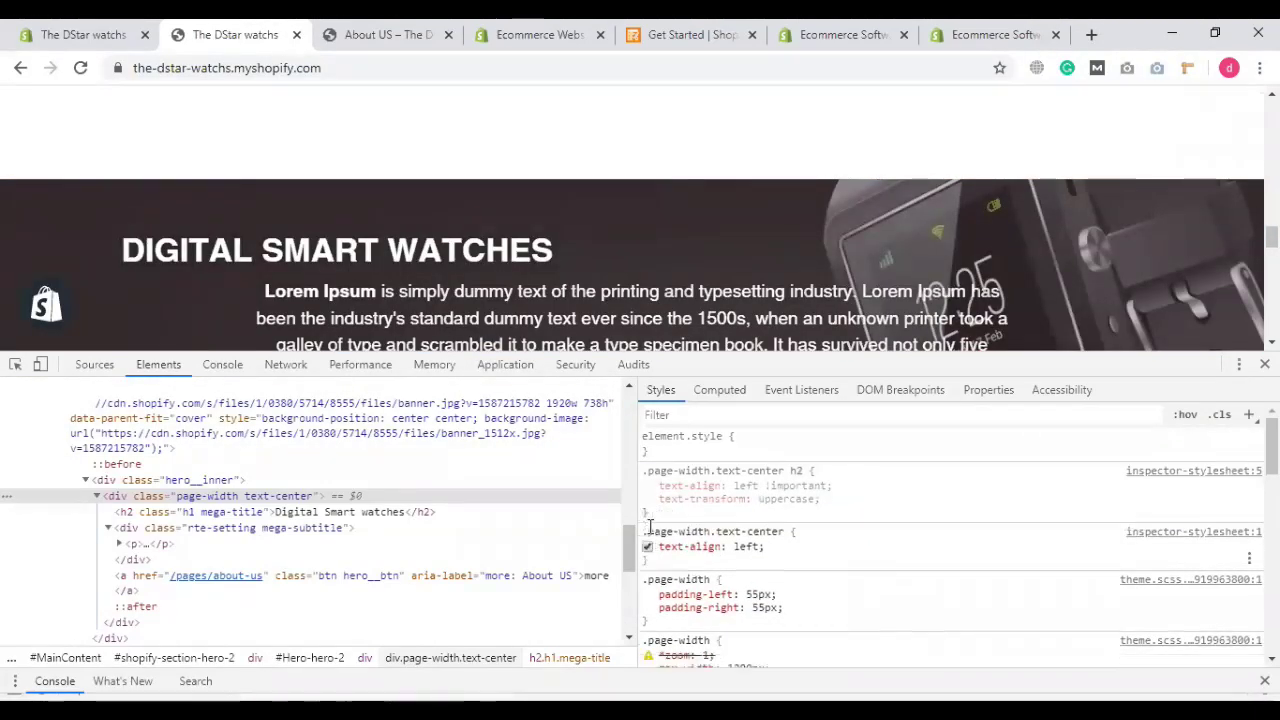
pyautogui.moveTo(650, 526); pyautogui.dragTo(632, 472)
pyautogui.hotkey('ctrl', 'c')
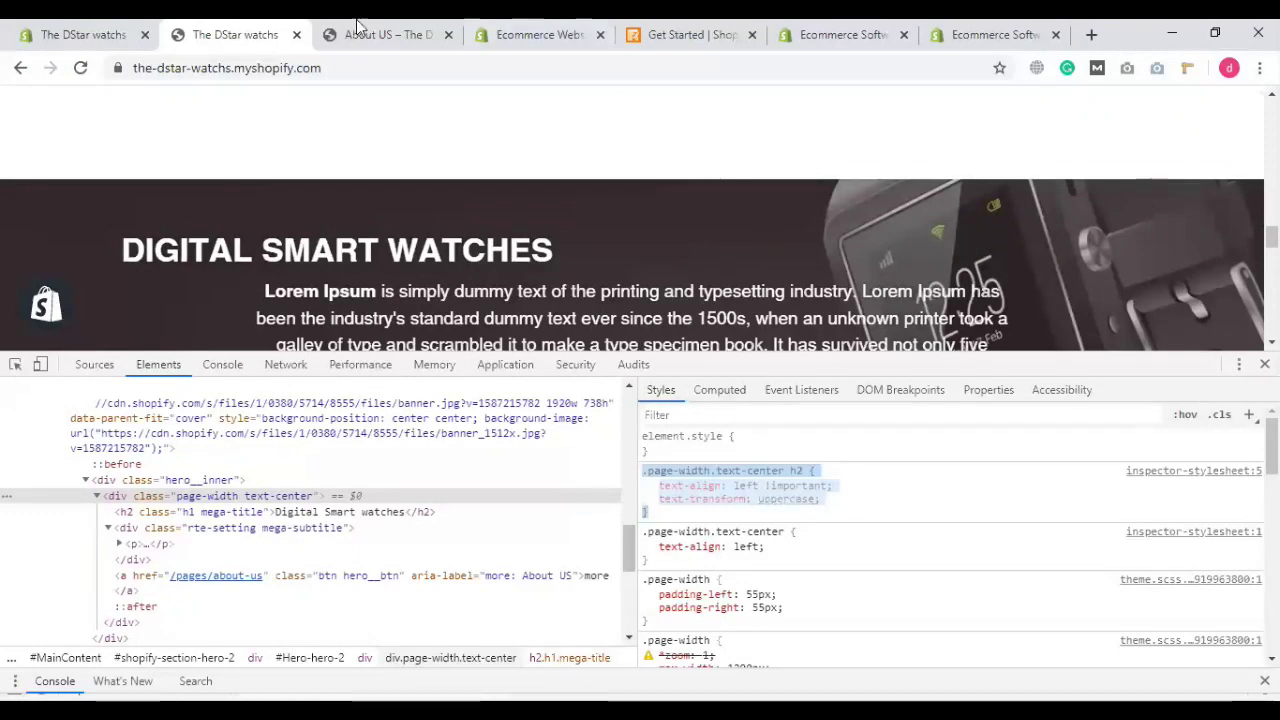
# Step: Switch to the theme editor's browser tab, leave the Footer settings and exit to the store admin's Themes page
pyautogui.click(83, 34)
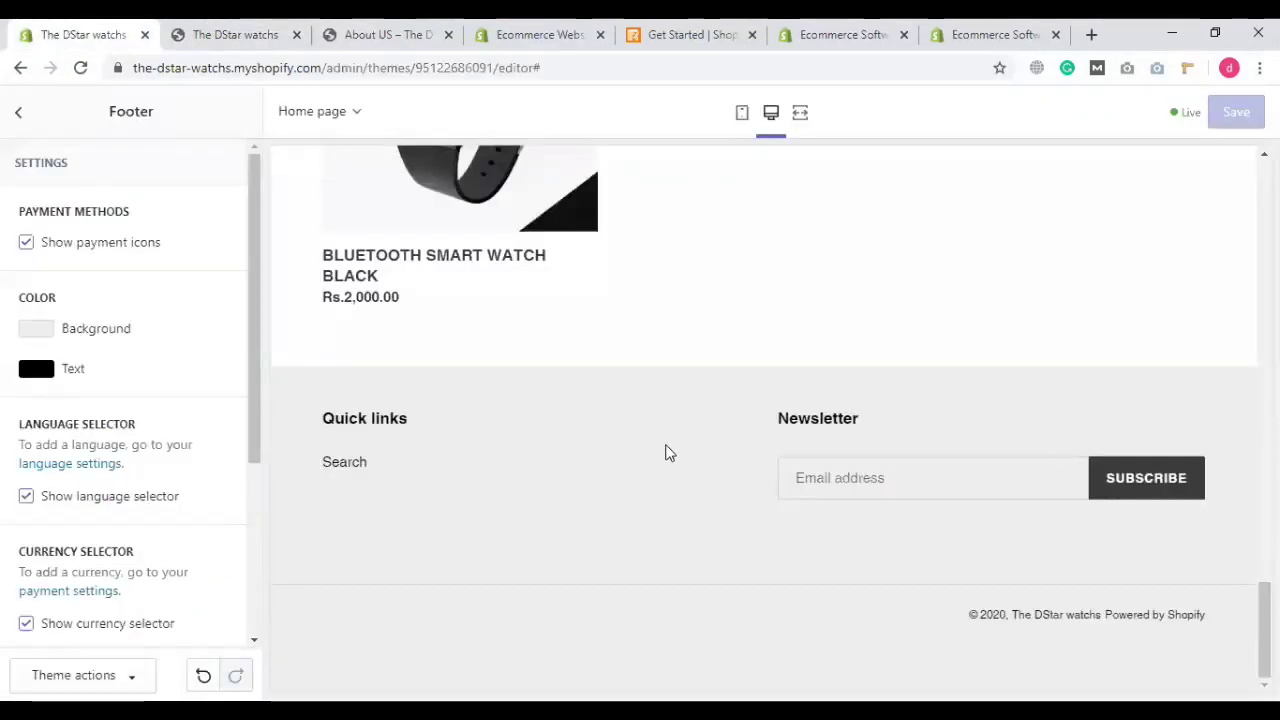
pyautogui.scroll(5, 669, 453)
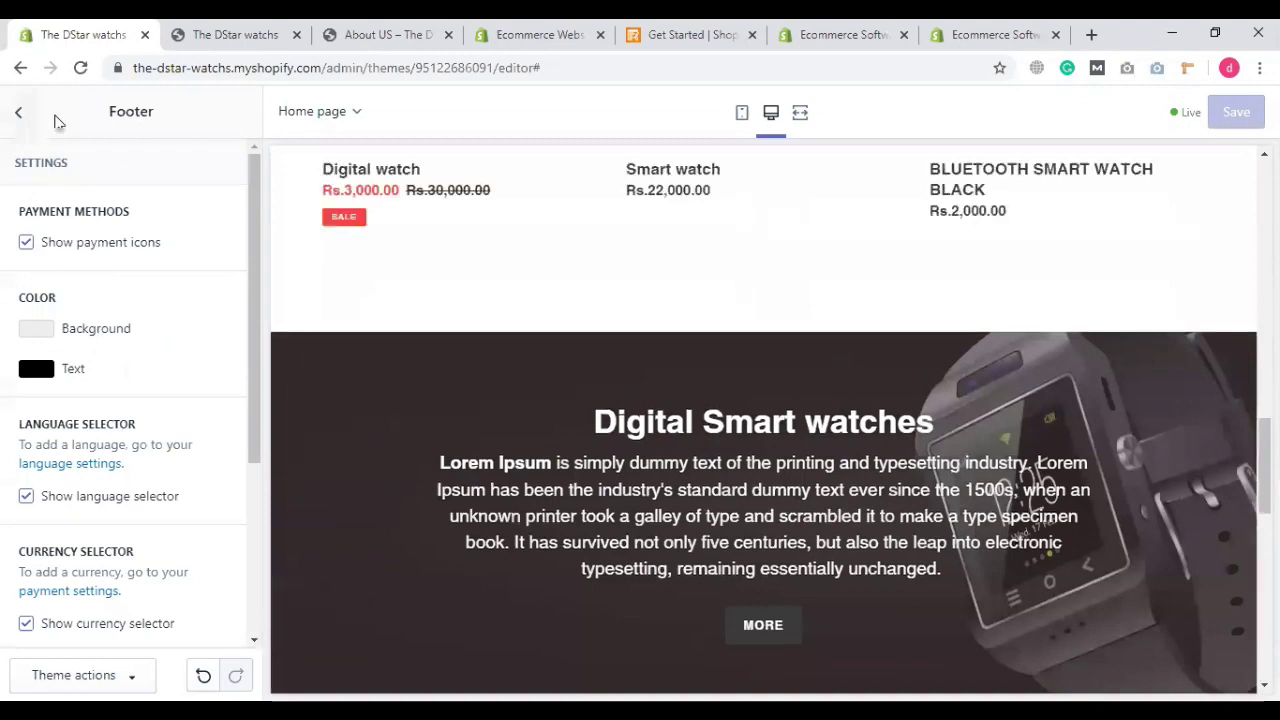
pyautogui.click(18, 111)
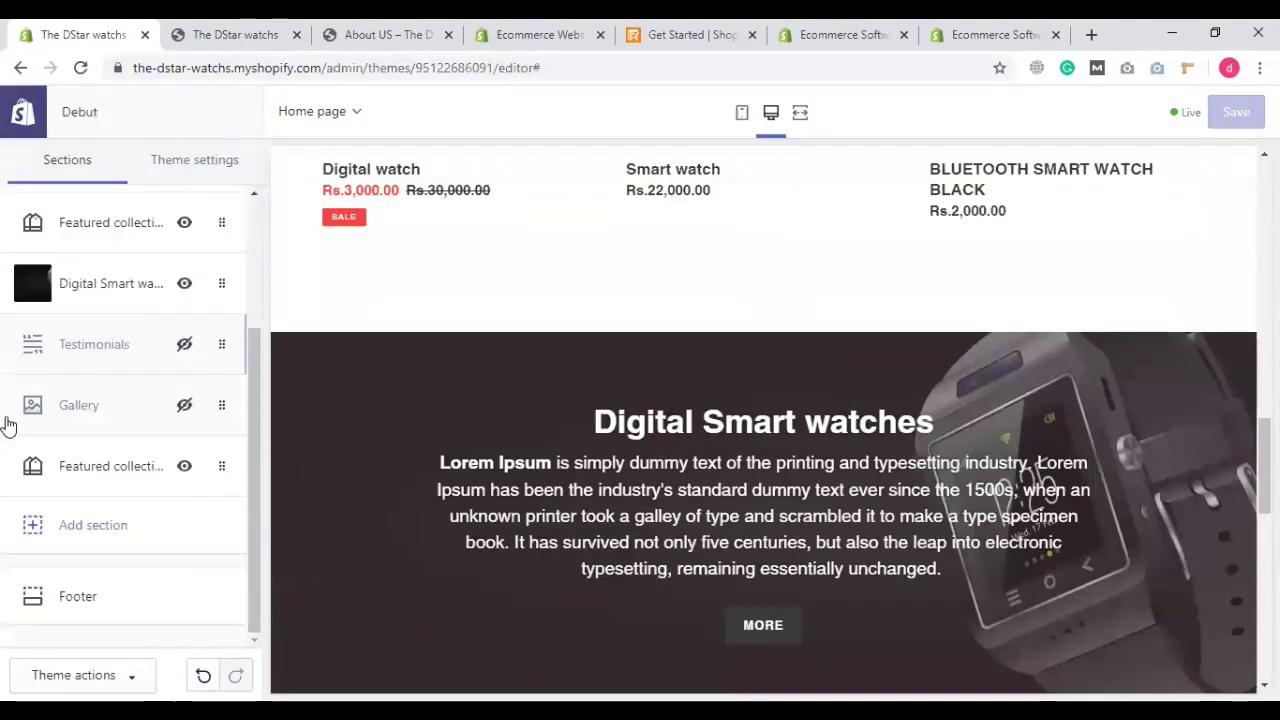
pyautogui.scroll(1, 100, 560)
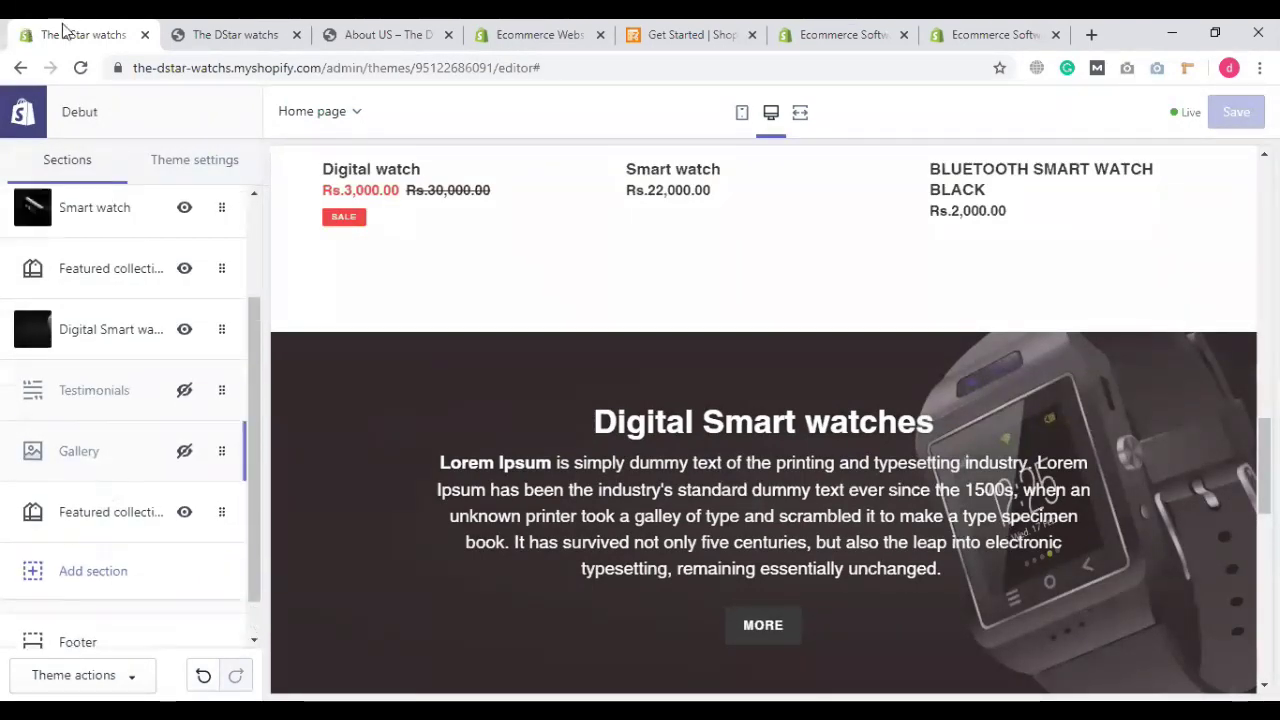
pyautogui.click(20, 67)
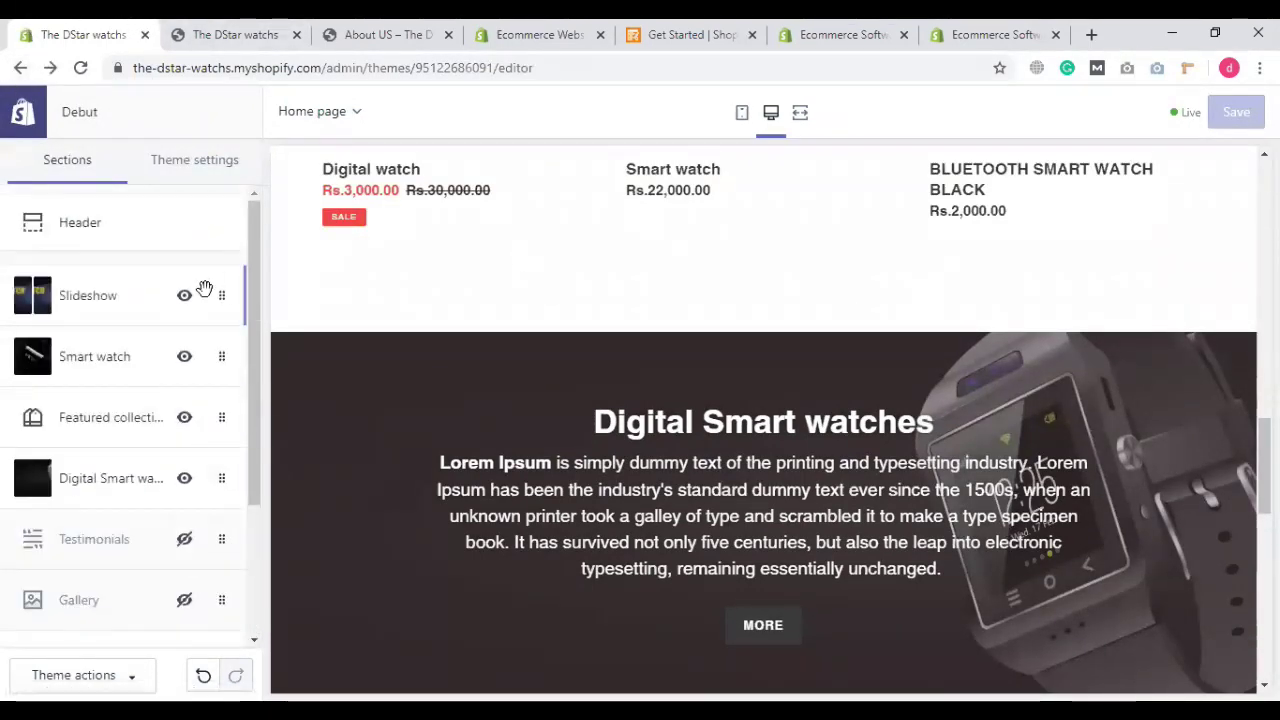
pyautogui.click(22, 111)
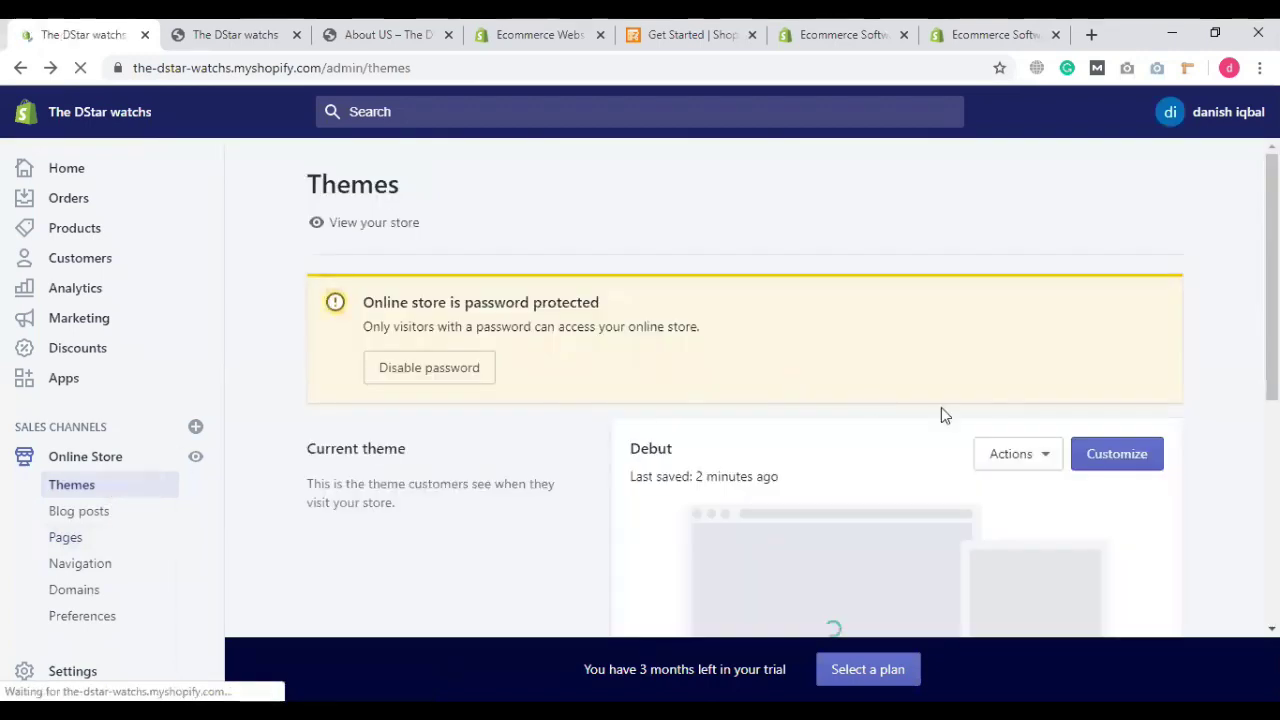
# Step: Open the code editor for the current Debut theme
pyautogui.scroll(-1, 1037, 427)
pyautogui.click(1040, 362)
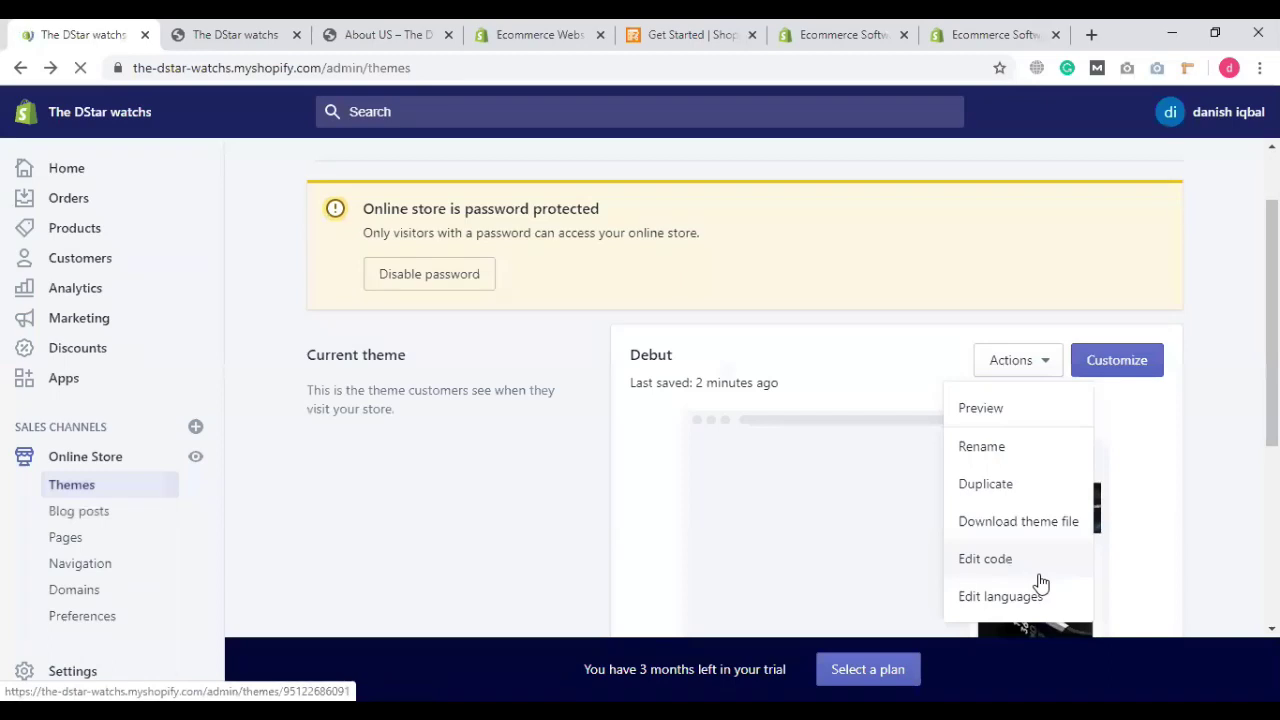
pyautogui.click(1005, 561)
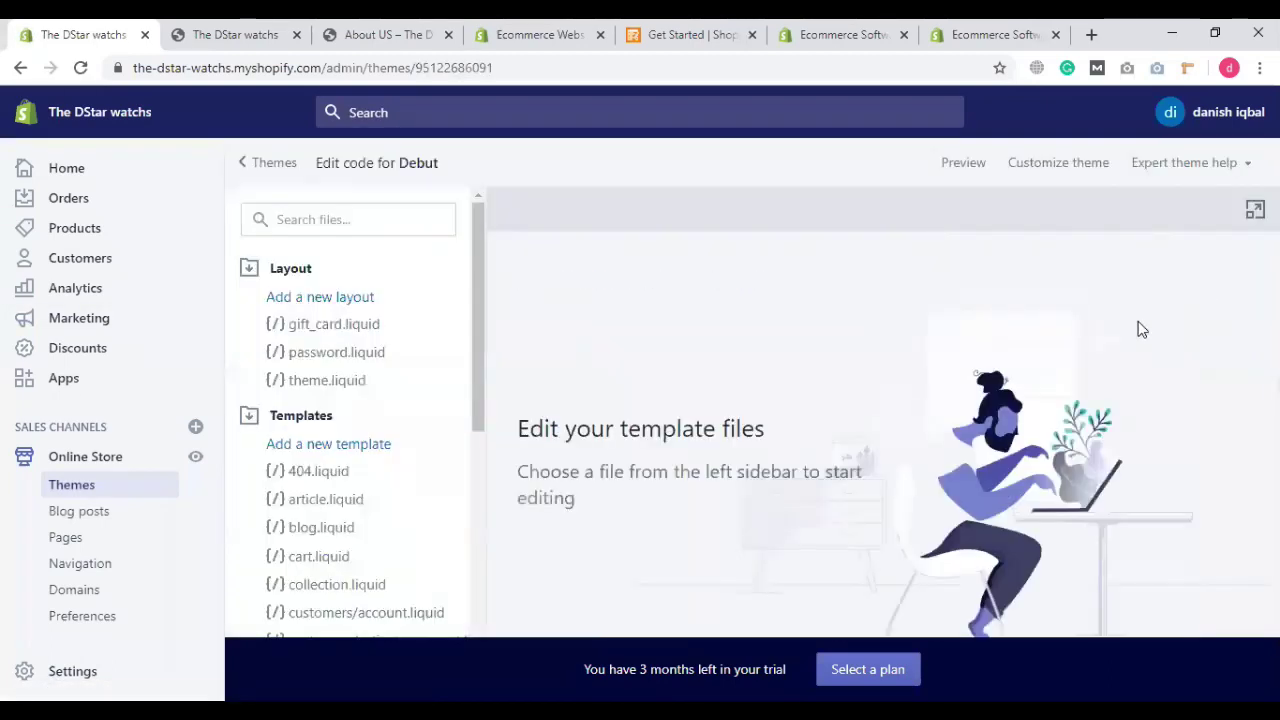
# Step: Search the theme files for "cs", open theme.scss.liquid and go to the end of the file
pyautogui.click(332, 220)
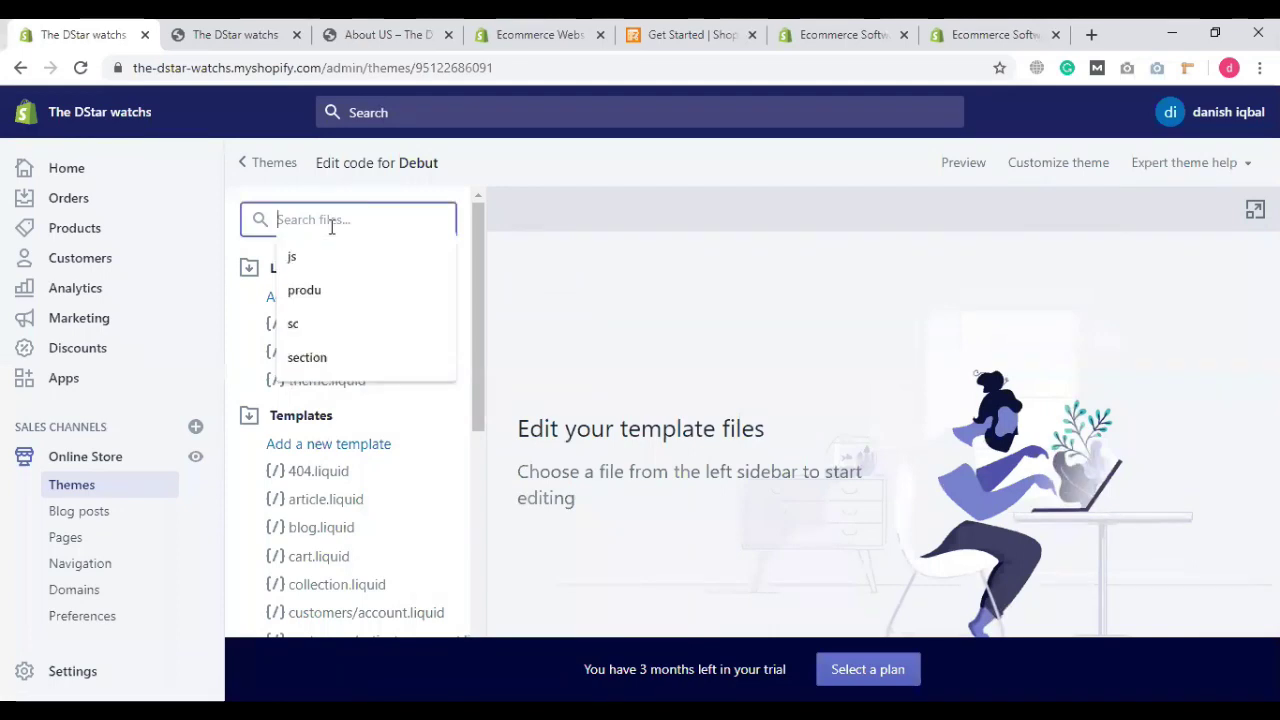
pyautogui.write('cs')
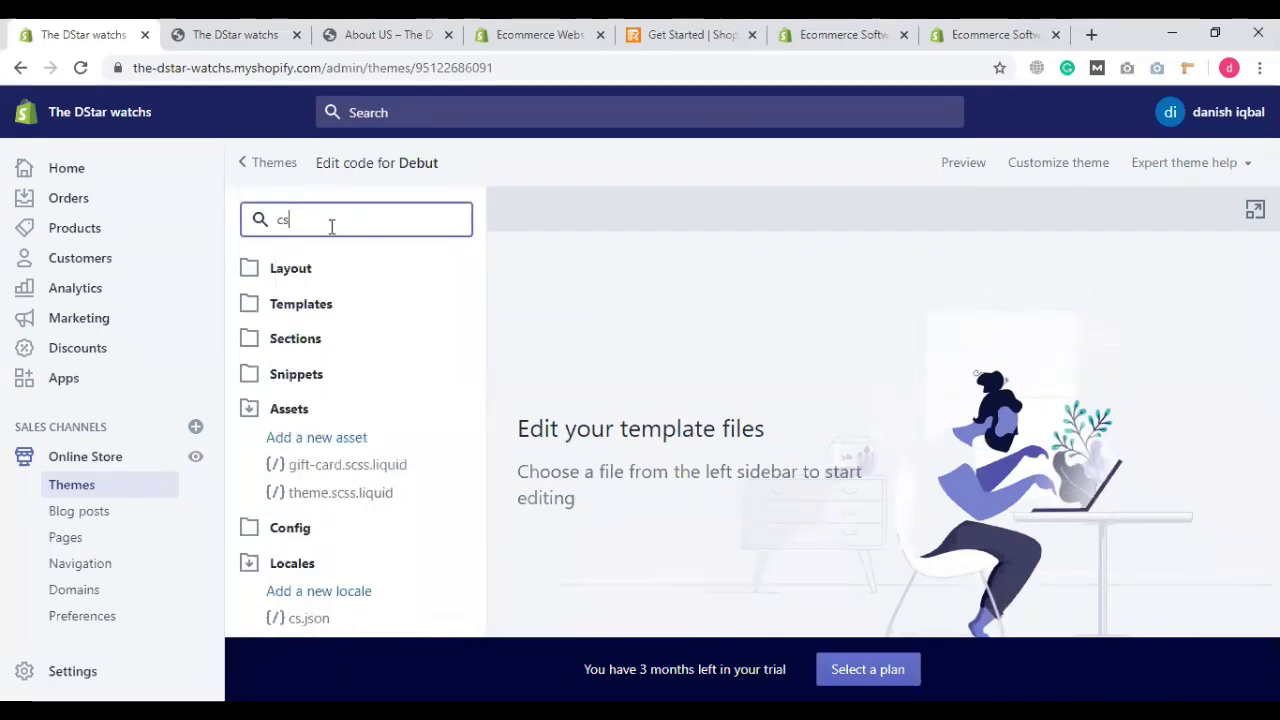
pyautogui.click(332, 494)
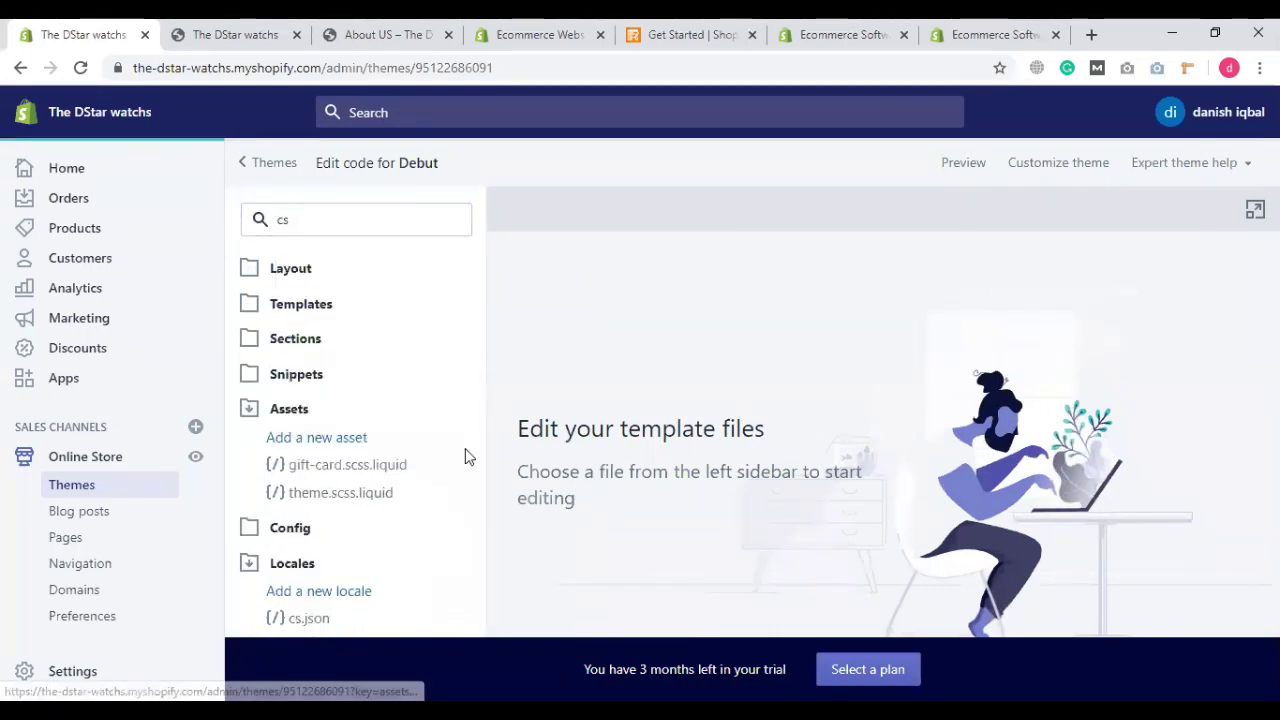
pyautogui.scroll(-10, 870, 450)
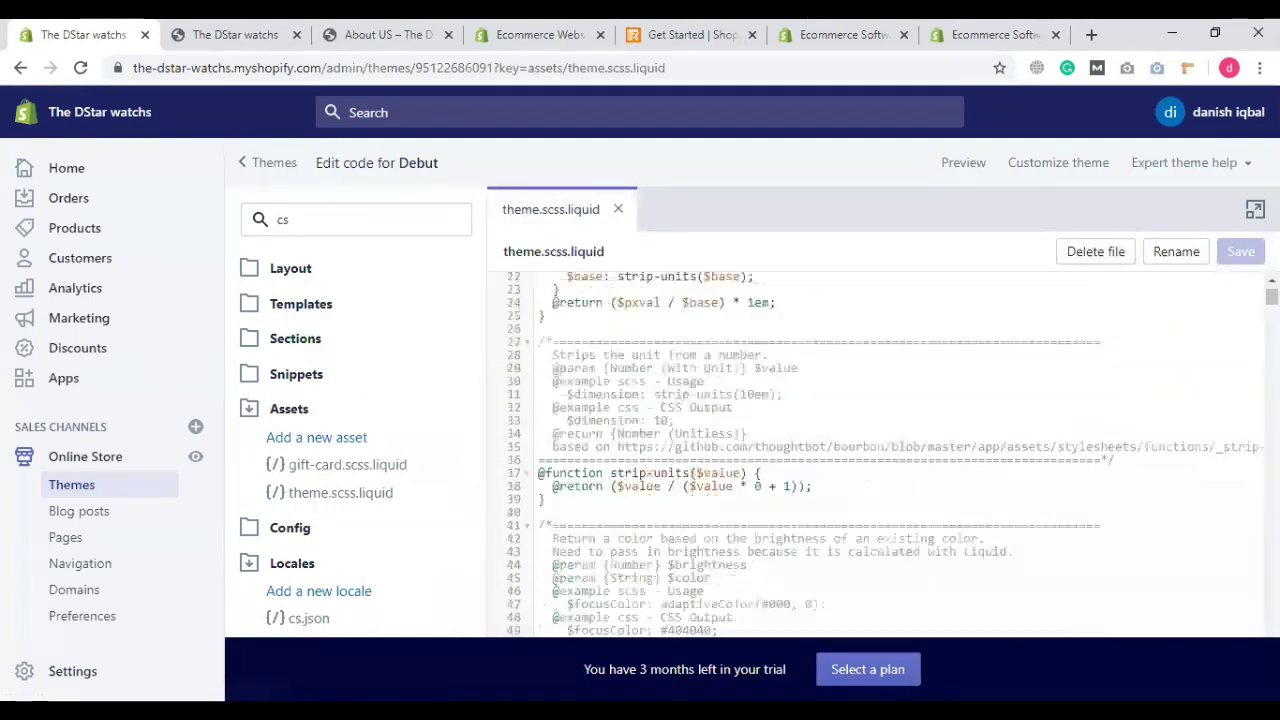
pyautogui.hotkey('ctrl', 'End')
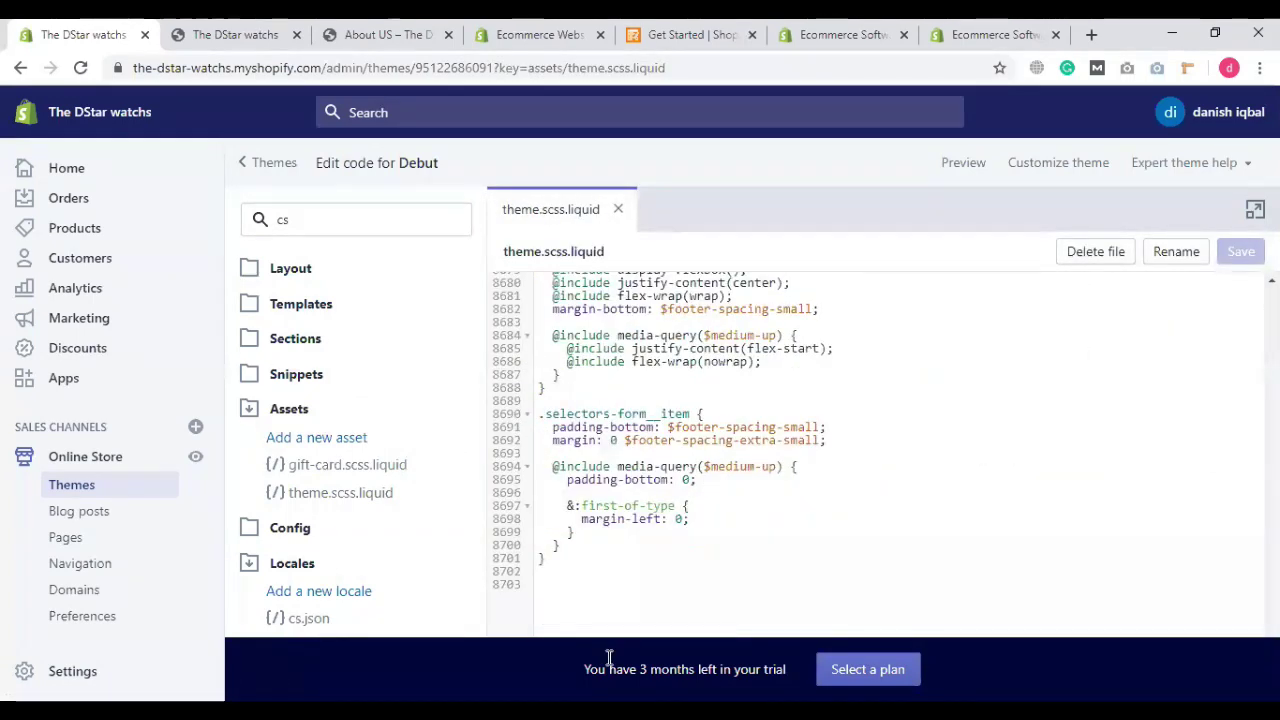
# Step: Append the copied .page-width.text-center h2 rule to the end of theme.scss.liquid, save the file and return to the storefront tab
pyautogui.hotkey('ctrl', 'v')
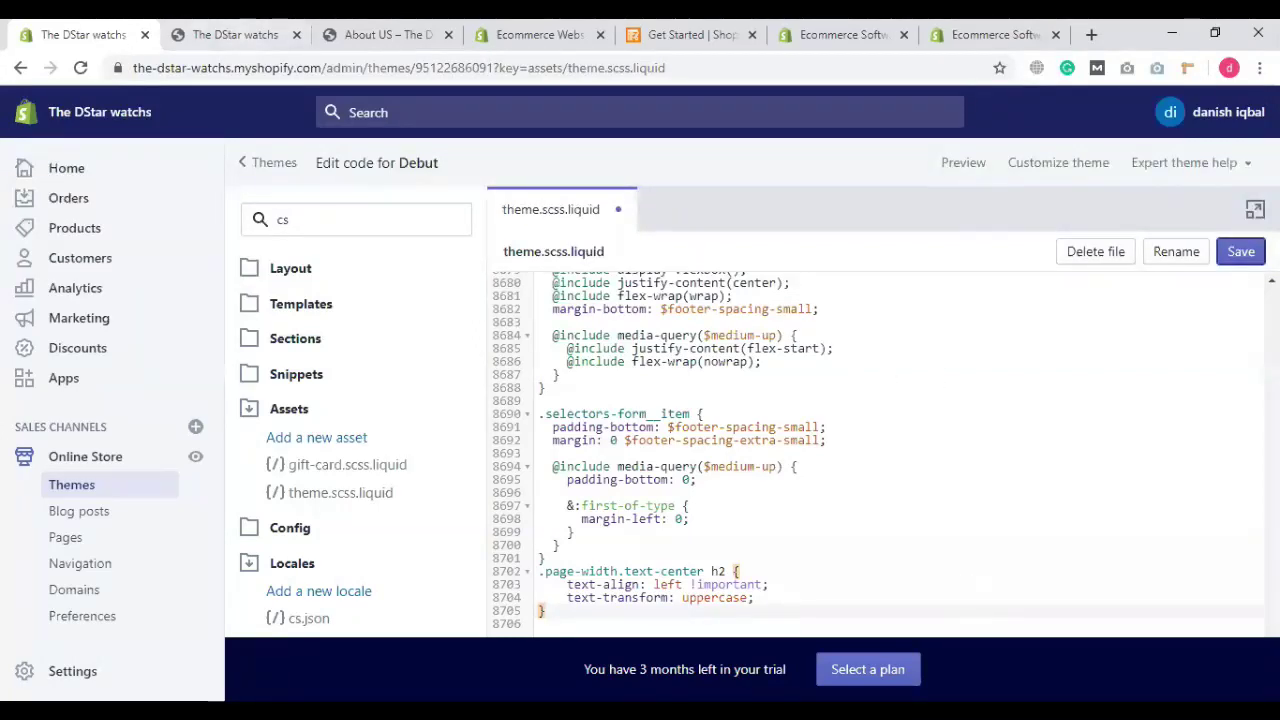
pyautogui.click(268, 34)
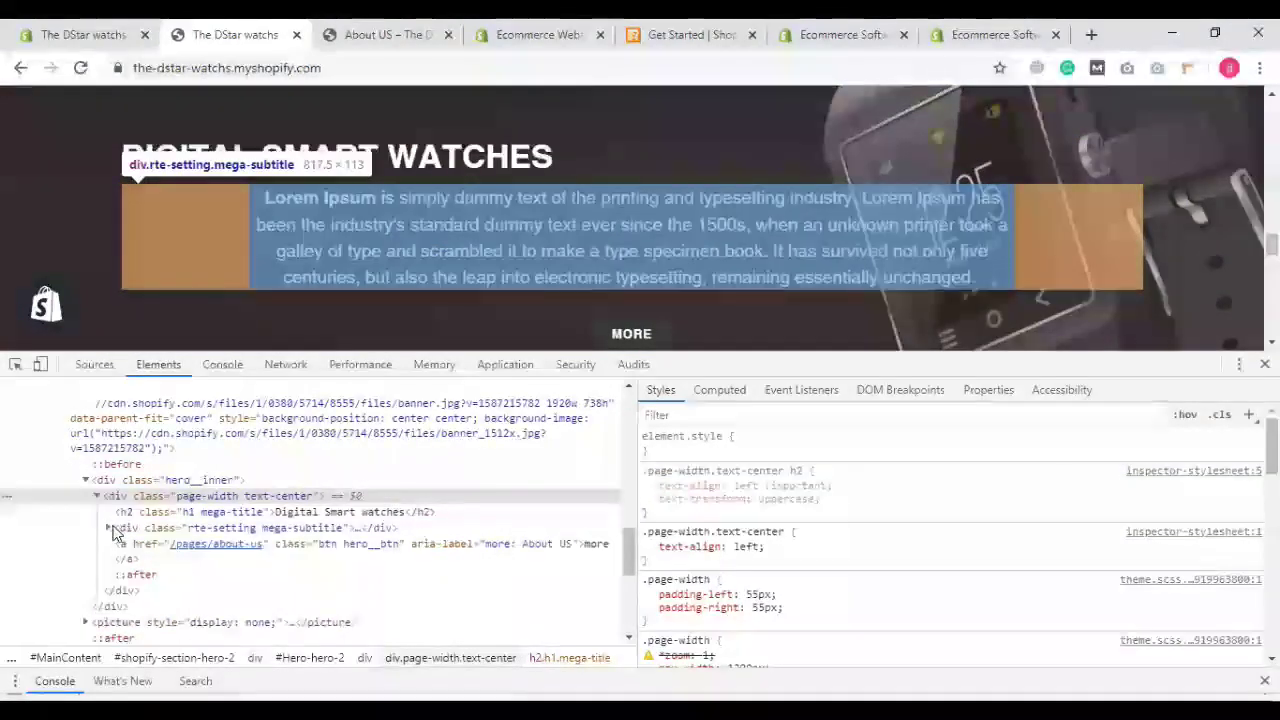
# Step: Add a new .rte-setting.mega-subtitle p style rule for the banner's subtitle with text-align set to left
pyautogui.click(254, 536)
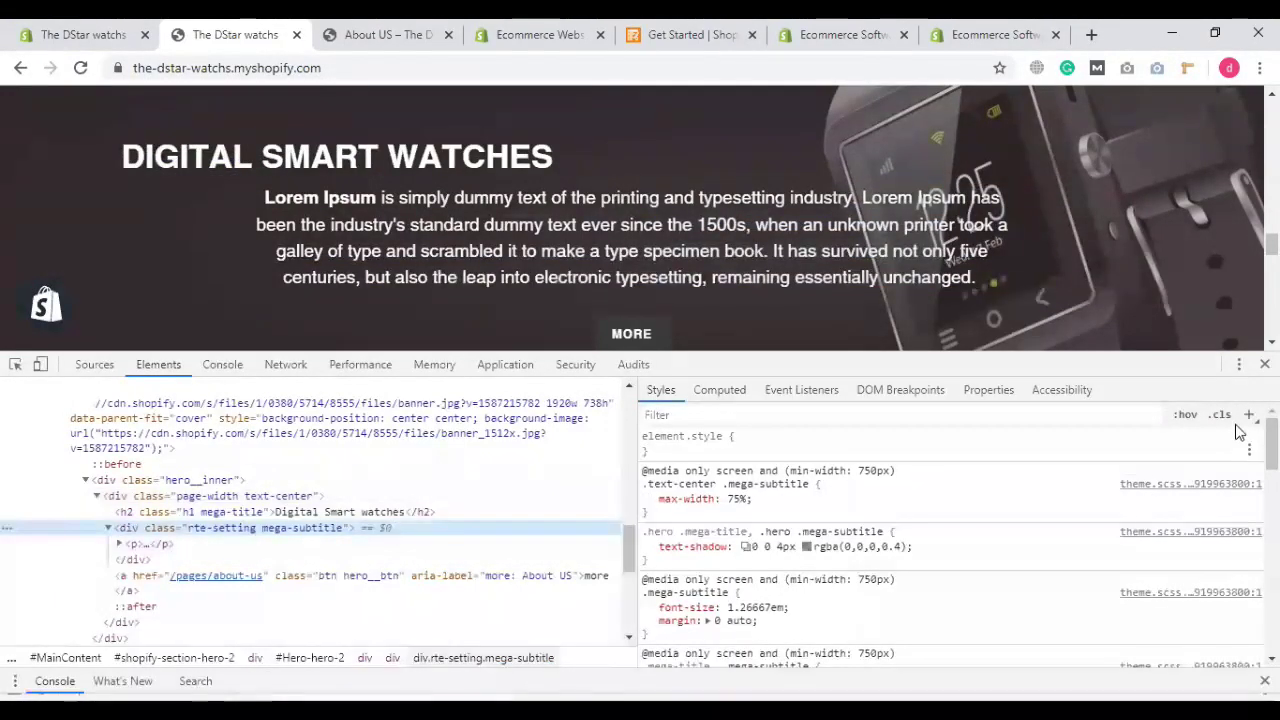
pyautogui.click(1249, 414)
pyautogui.press('Right')
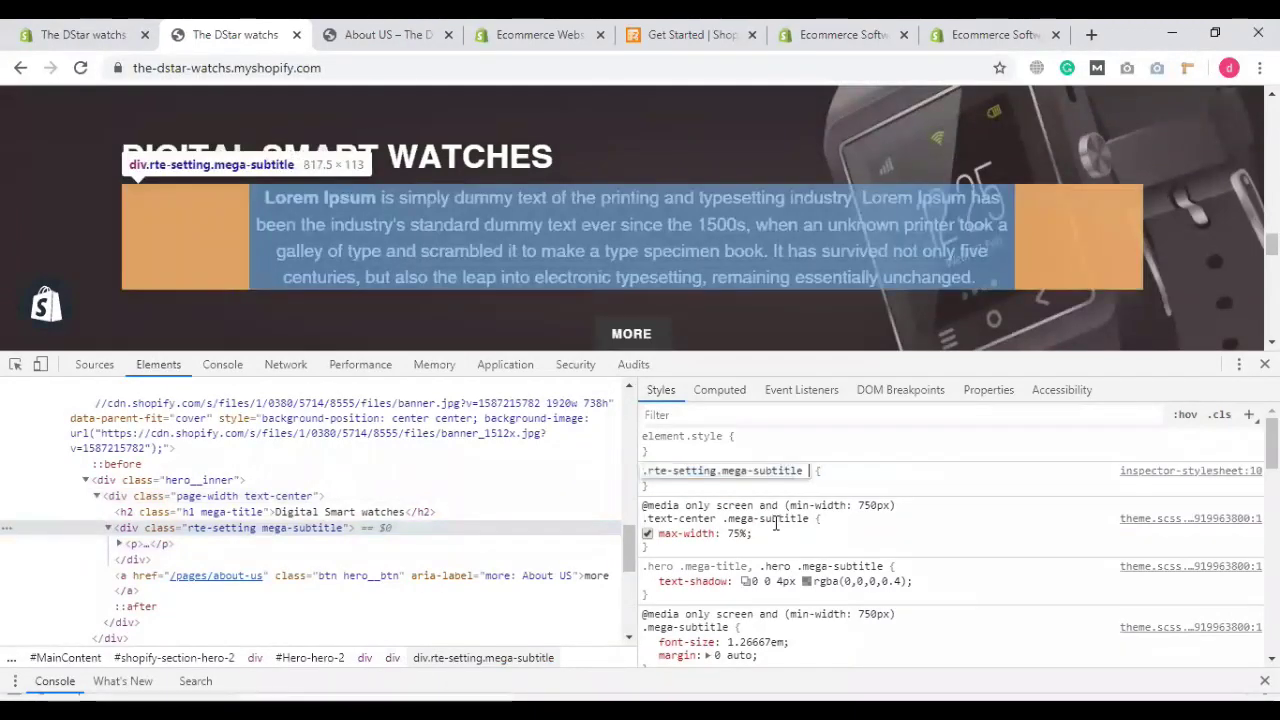
pyautogui.write('p')
pyautogui.press('Return')
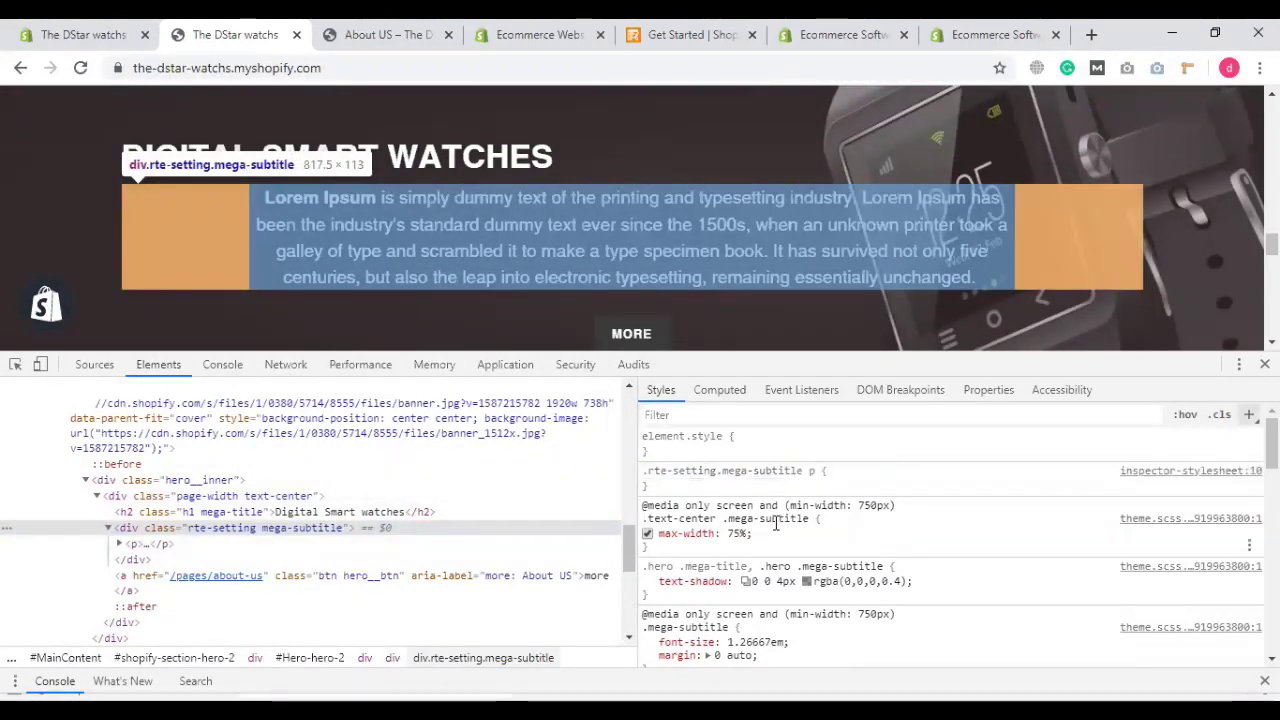
pyautogui.click(864, 464)
pyautogui.write('text')
pyautogui.press('Tab')
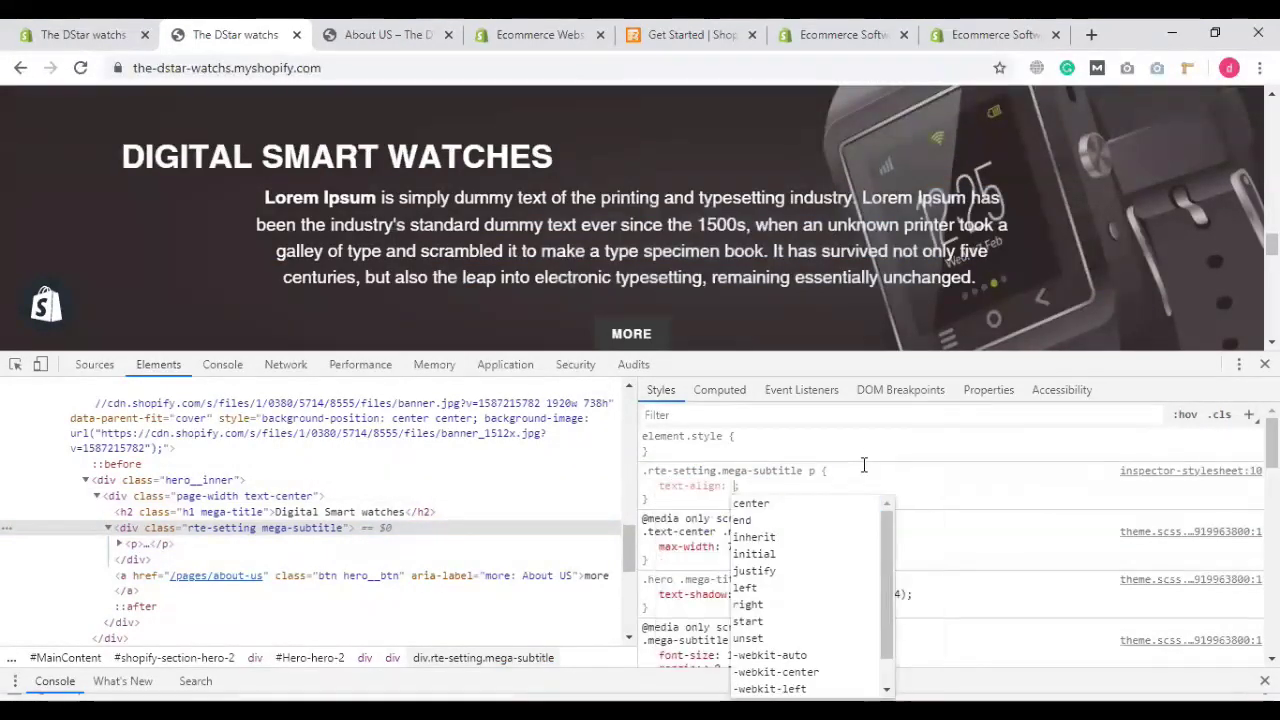
pyautogui.write('l')
pyautogui.press('Return')
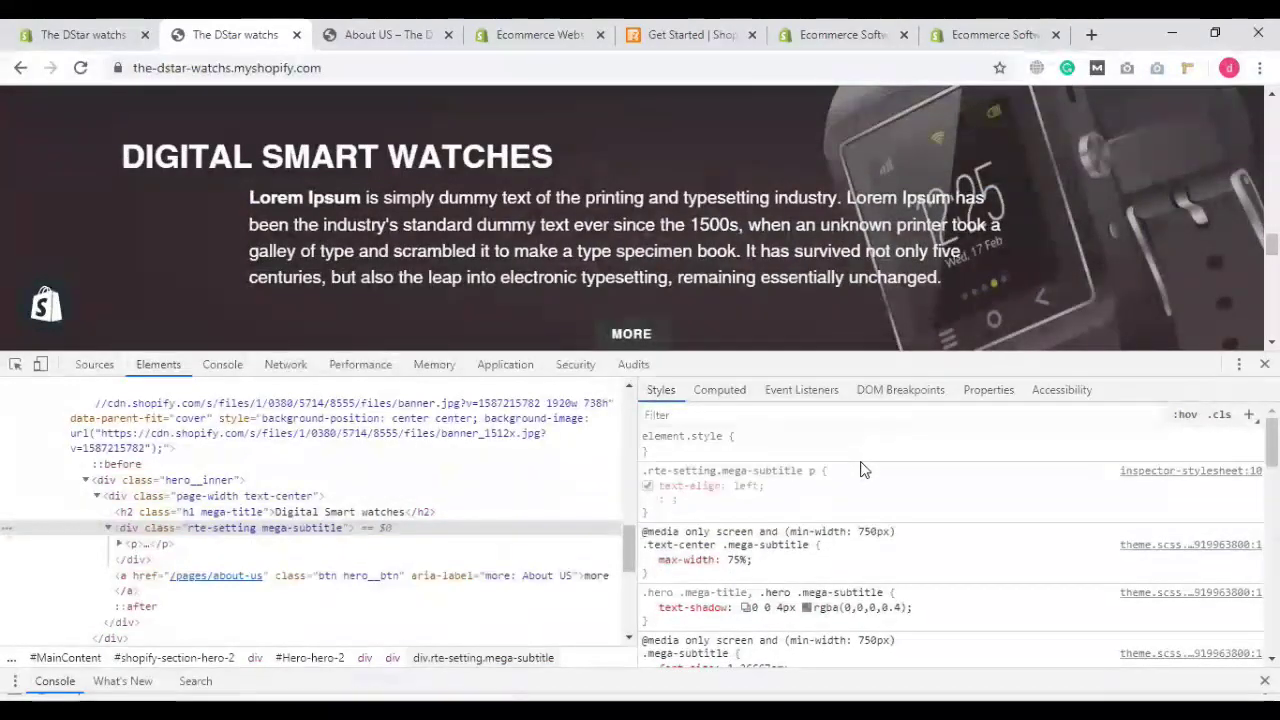
# Step: Copy the complete .rte-setting.mega-subtitle p rule from the styles
pyautogui.click(655, 505)
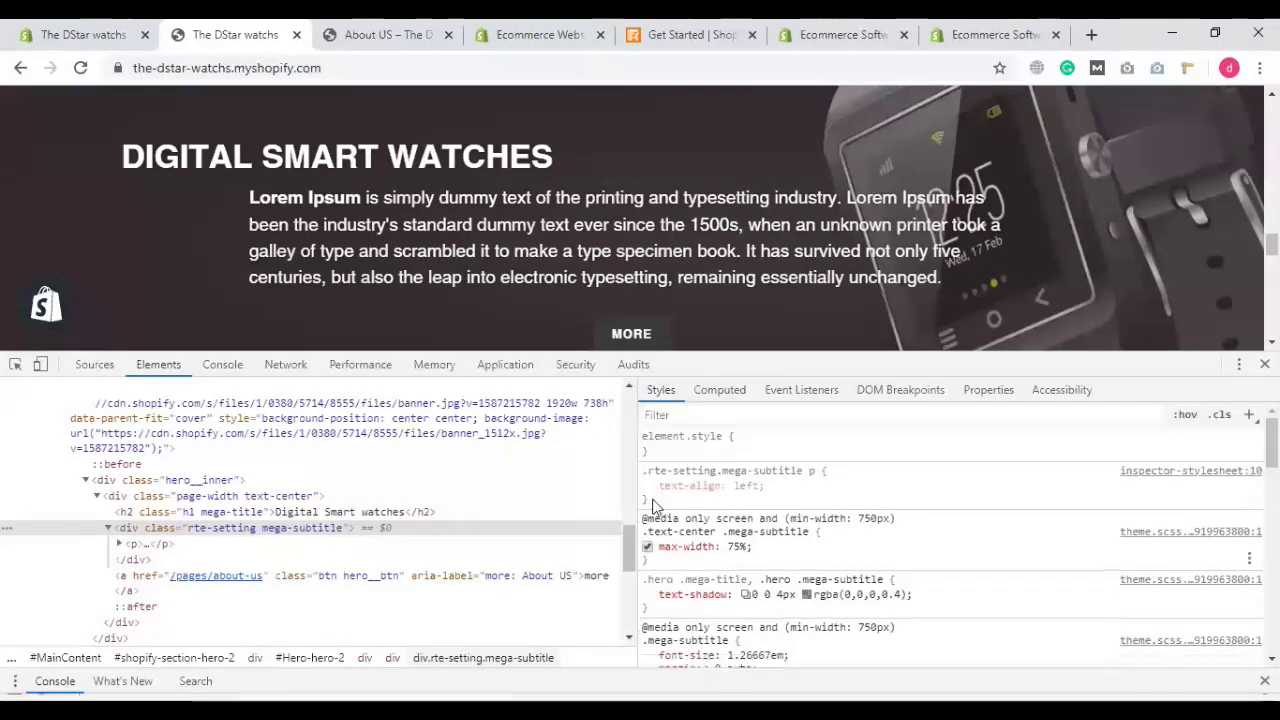
pyautogui.moveTo(650, 502); pyautogui.dragTo(645, 474)
pyautogui.hotkey('ctrl', 'c')
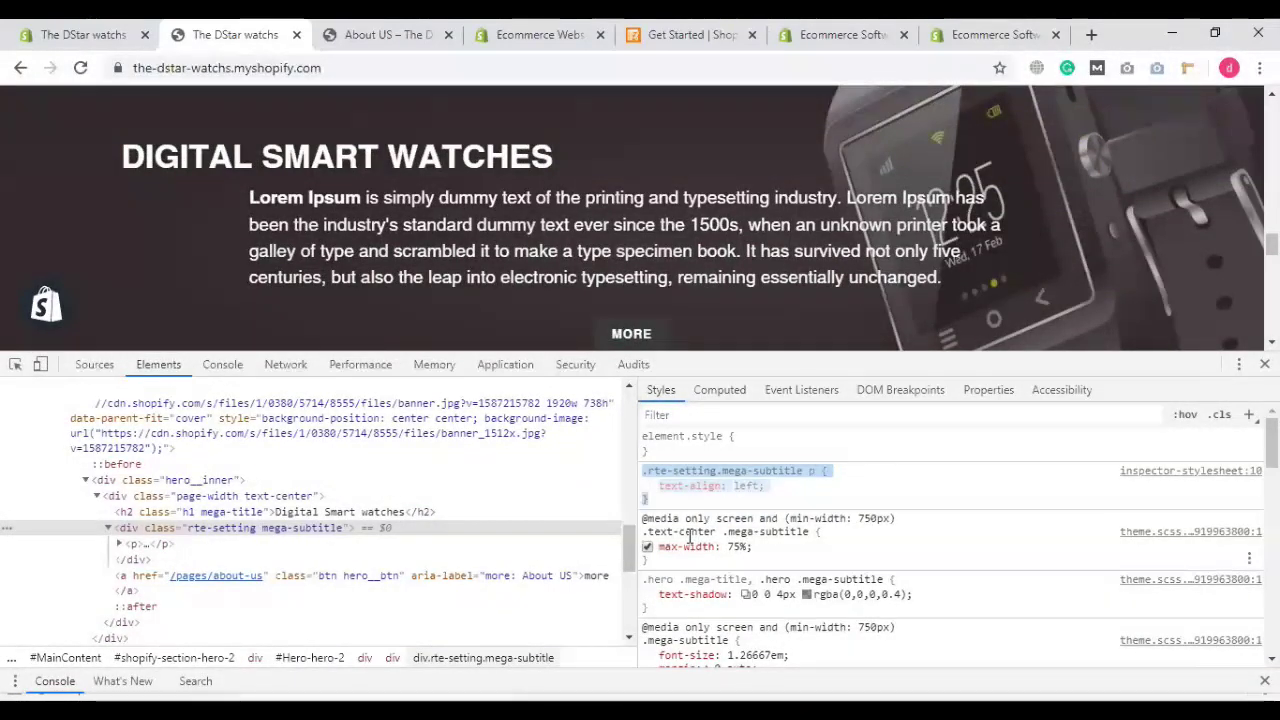
# Step: Set the margin in the banner subtitle's .mega-subtitle rule to 0 !important
pyautogui.scroll(-2, 700, 550)
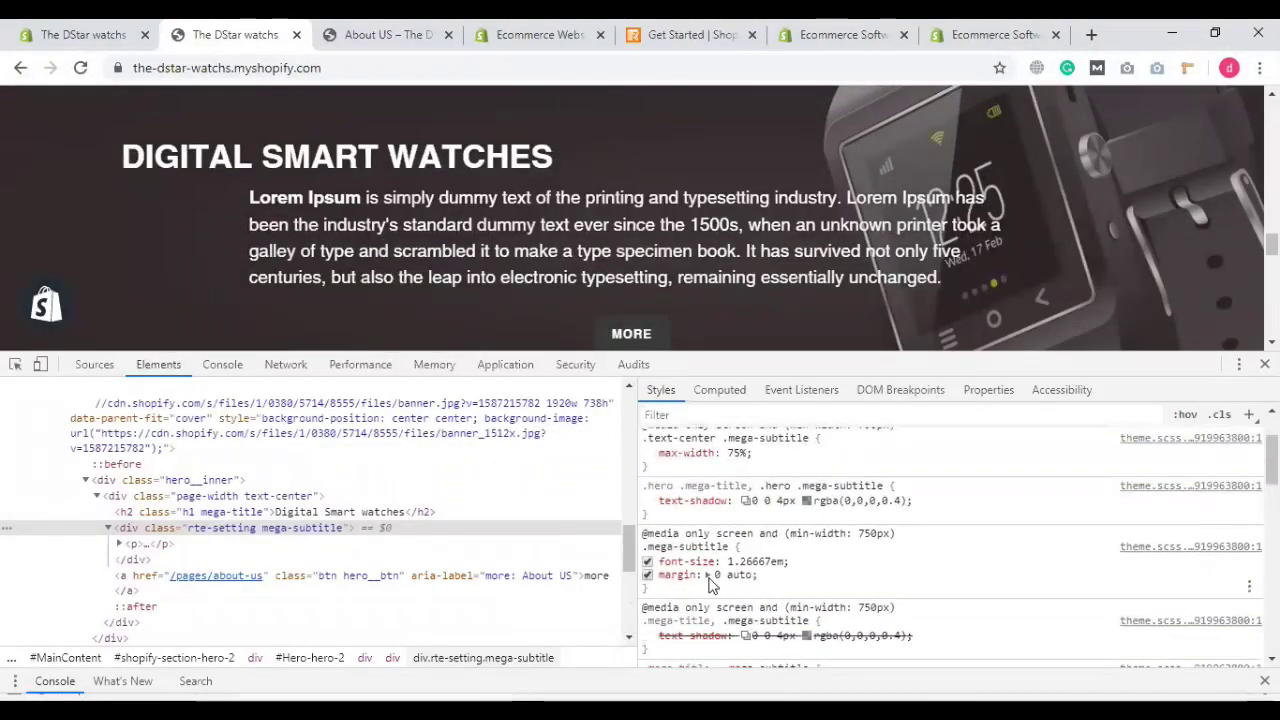
pyautogui.click(647, 575)
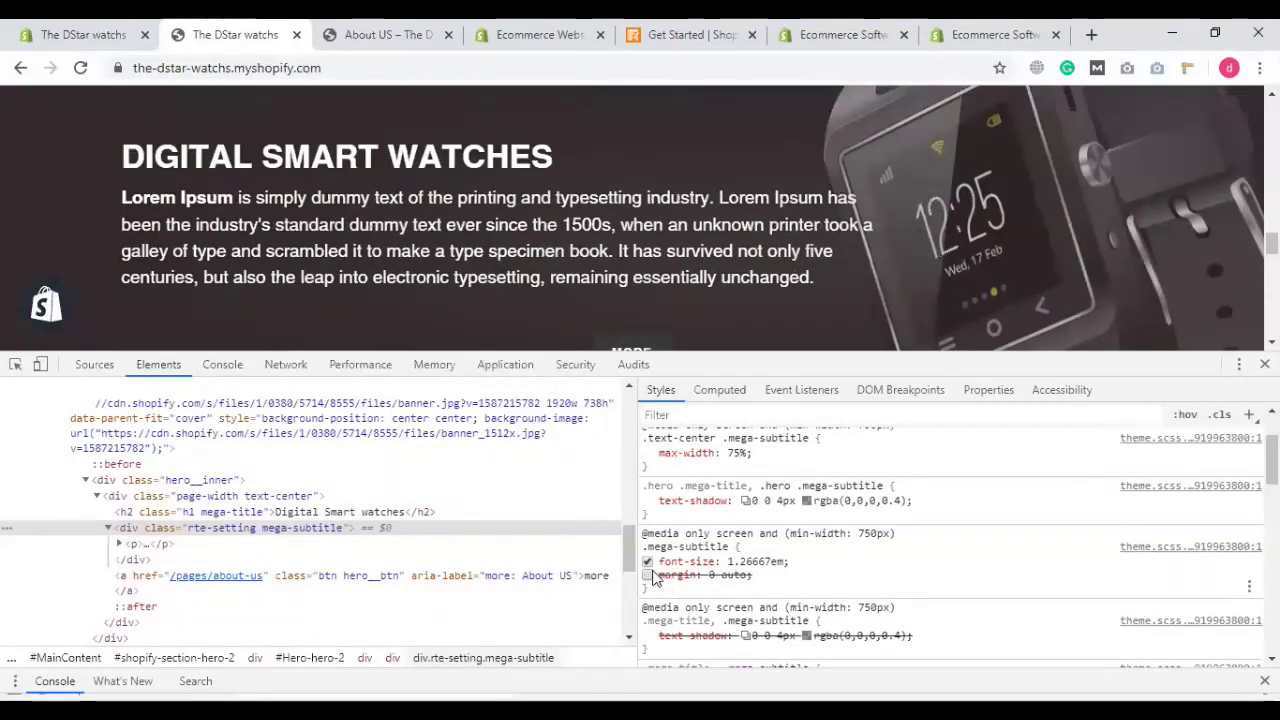
pyautogui.click(726, 575)
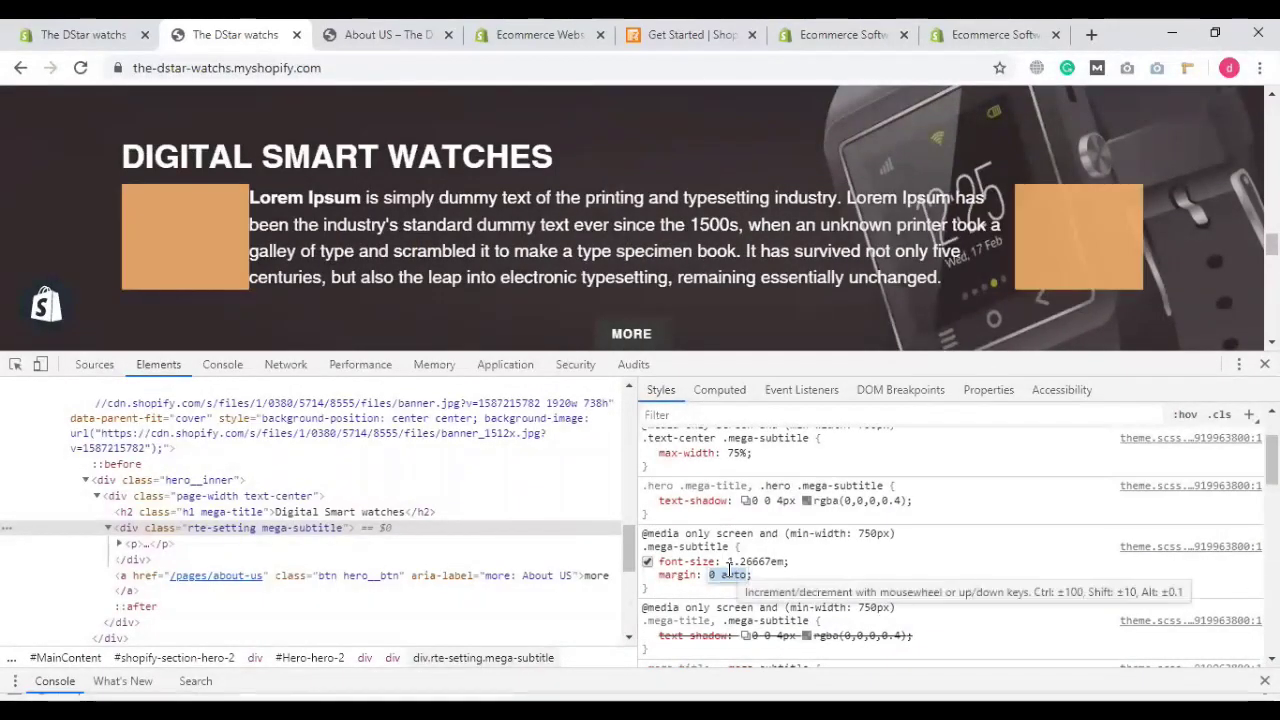
pyautogui.press('BackSpace')
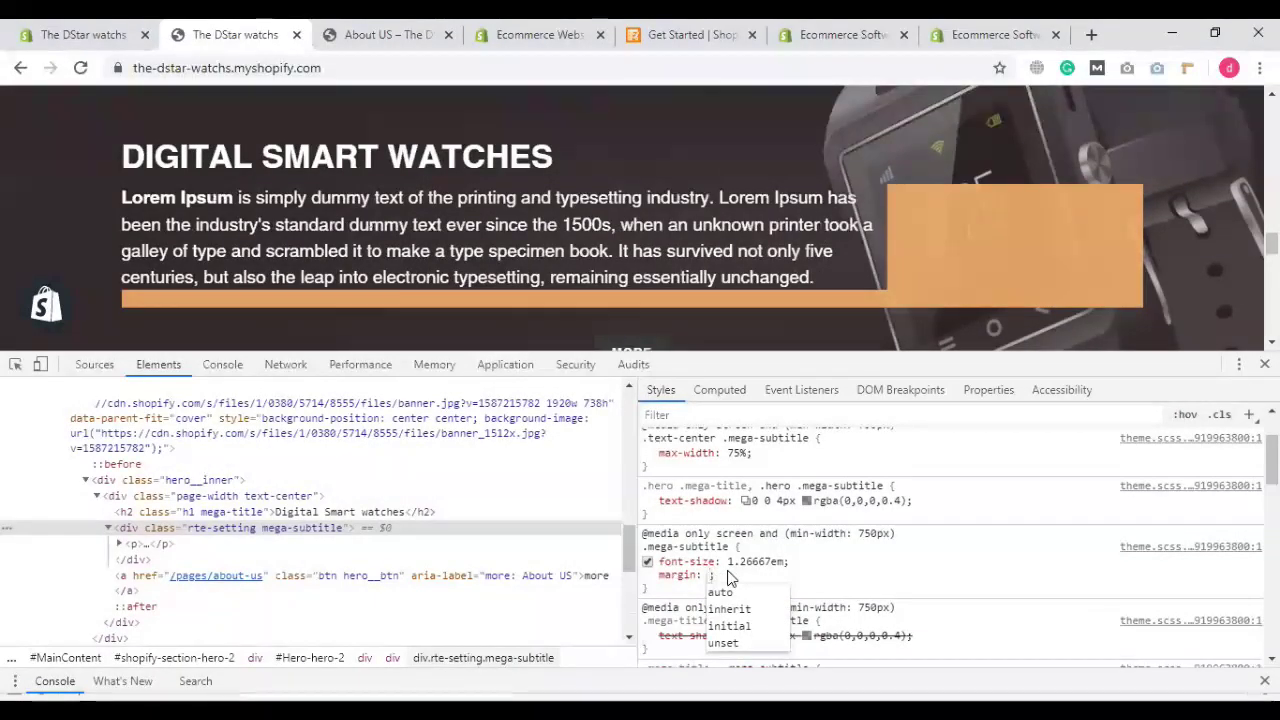
pyautogui.write('0')
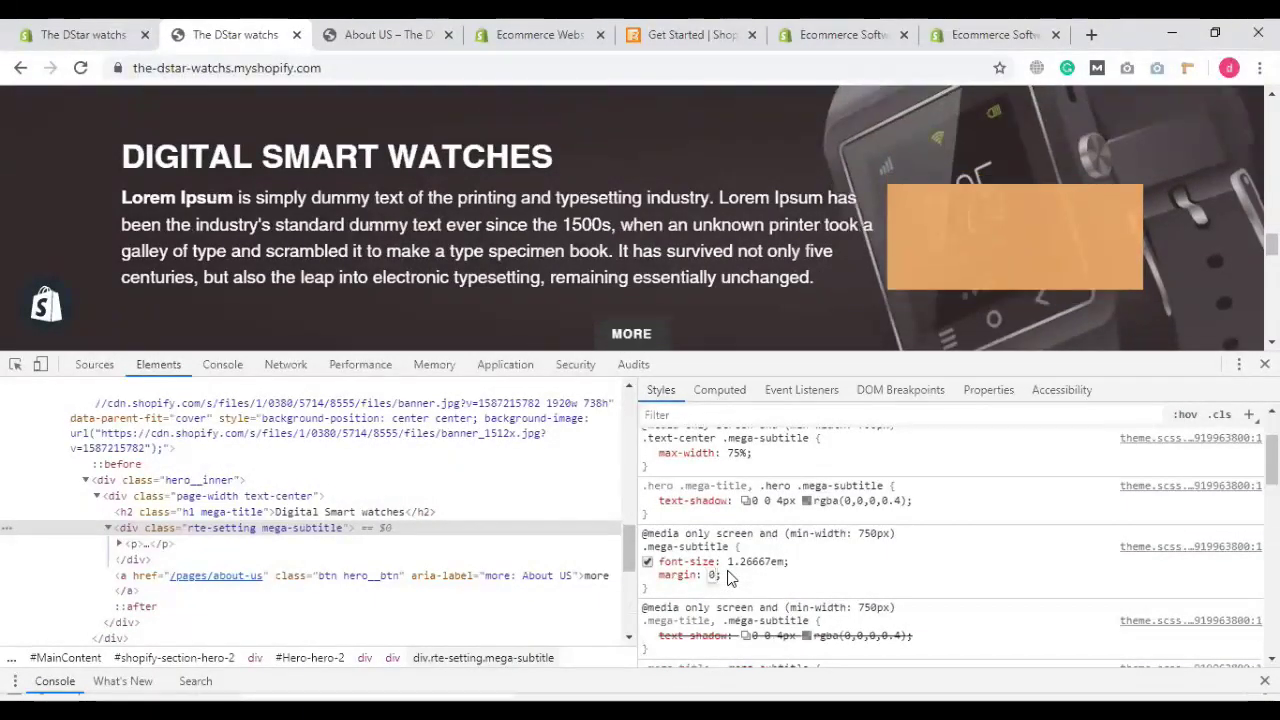
pyautogui.press('Return')
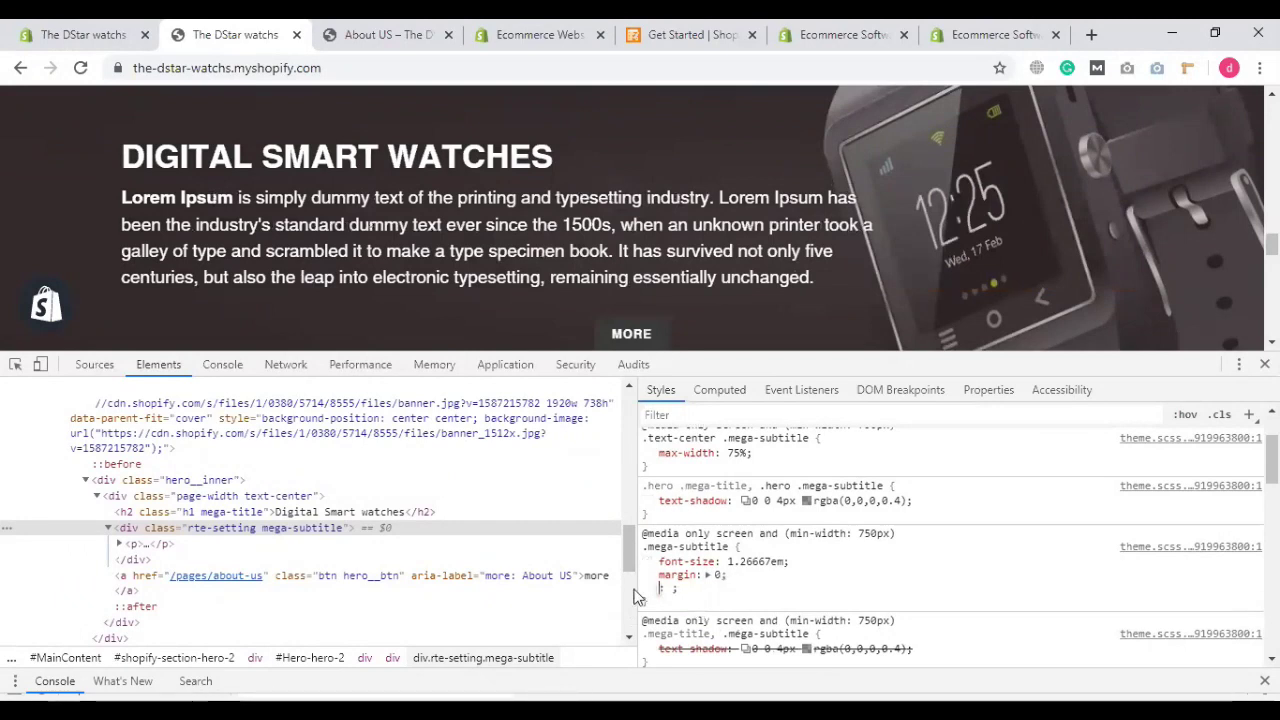
pyautogui.click(668, 574)
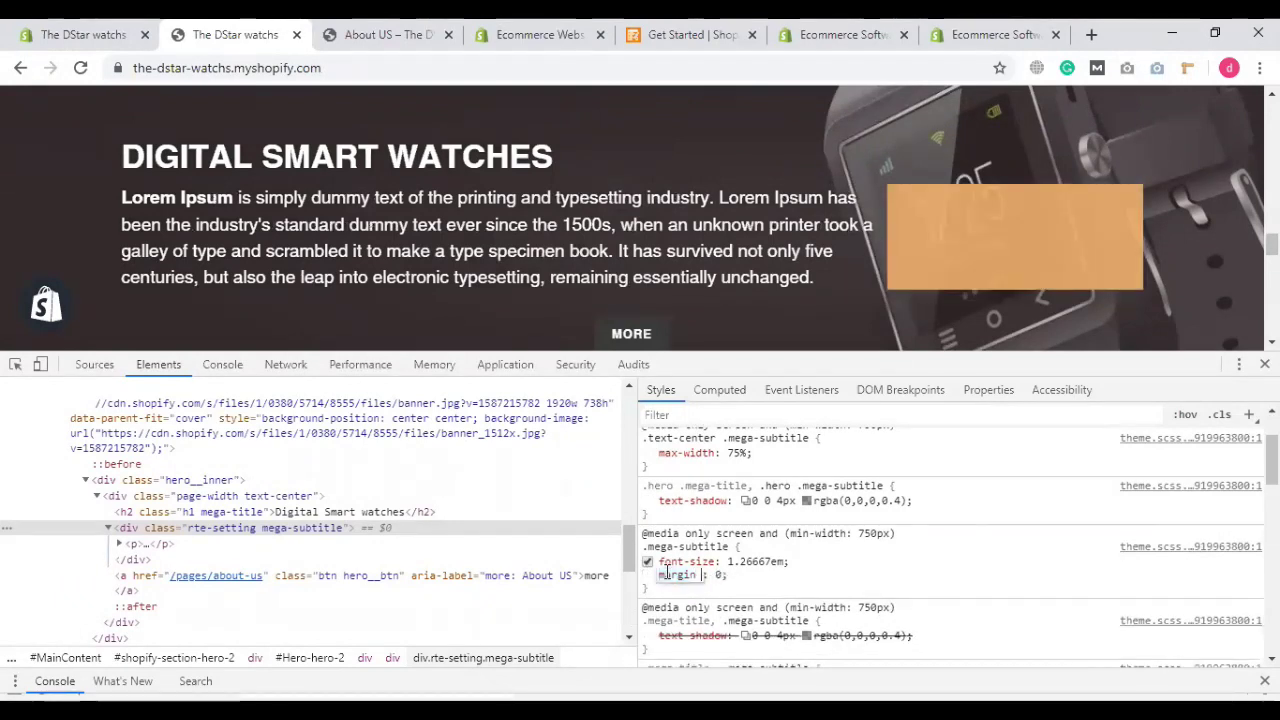
pyautogui.press('Tab')
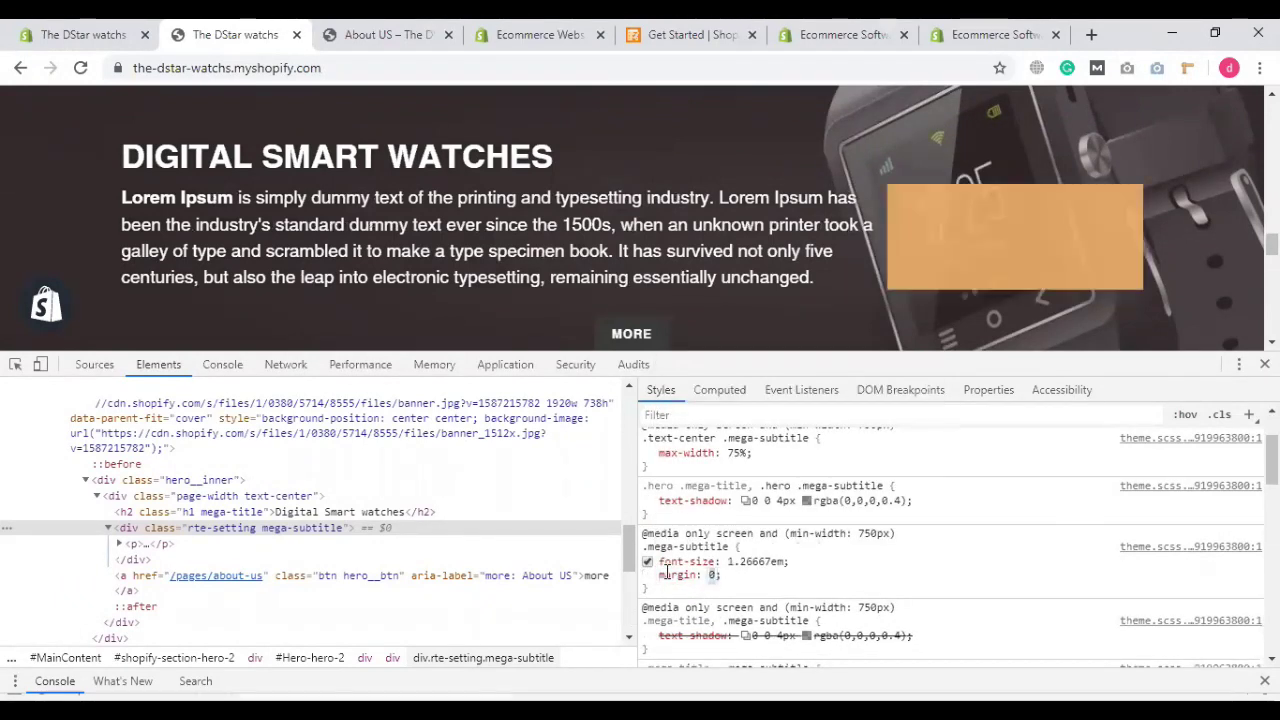
pyautogui.write('0 !i')
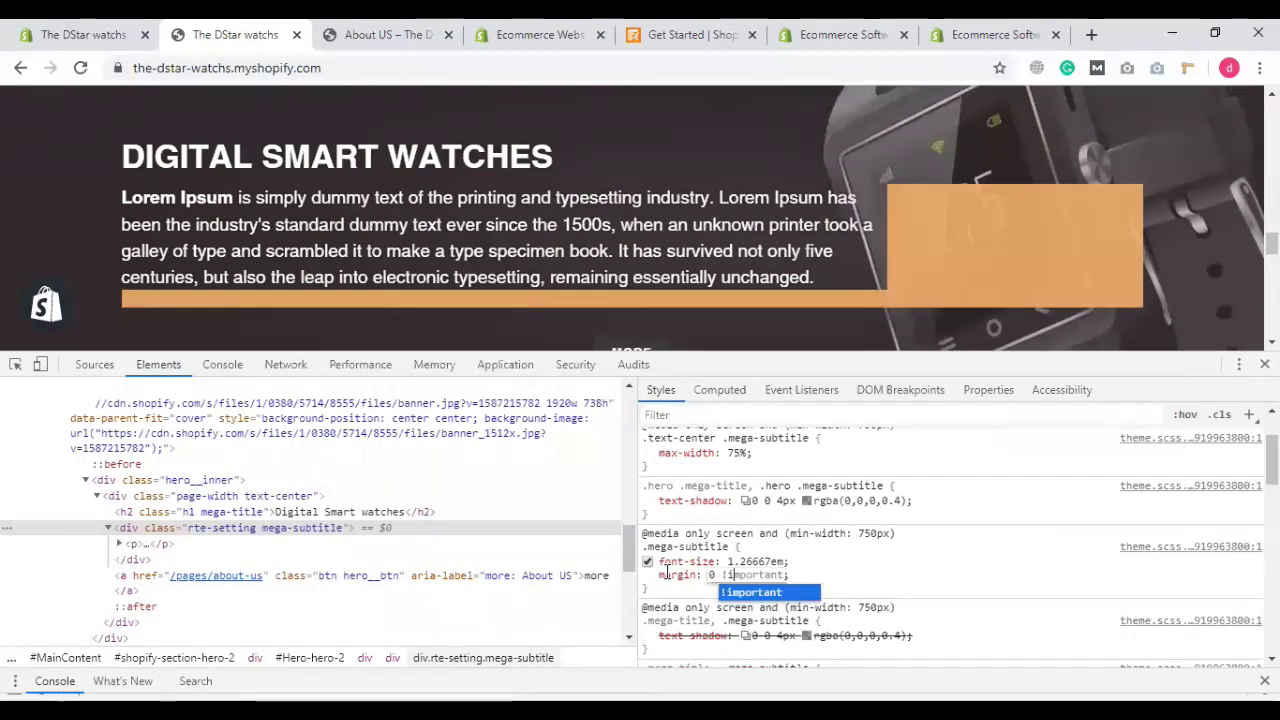
pyautogui.press('Return')
pyautogui.click(660, 604)
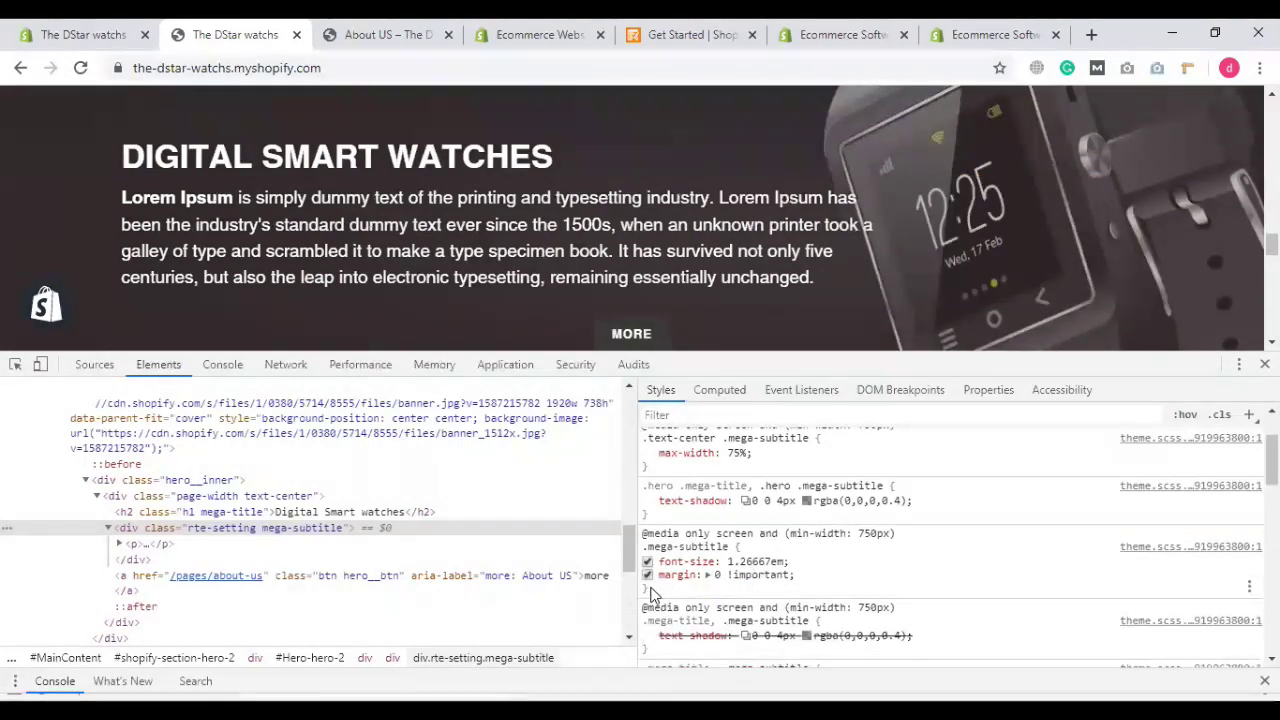
# Step: Copy the whole .mega-subtitle rule, add it below the h2 rule in theme.scss.liquid and save the file
pyautogui.moveTo(662, 590); pyautogui.dragTo(643, 548)
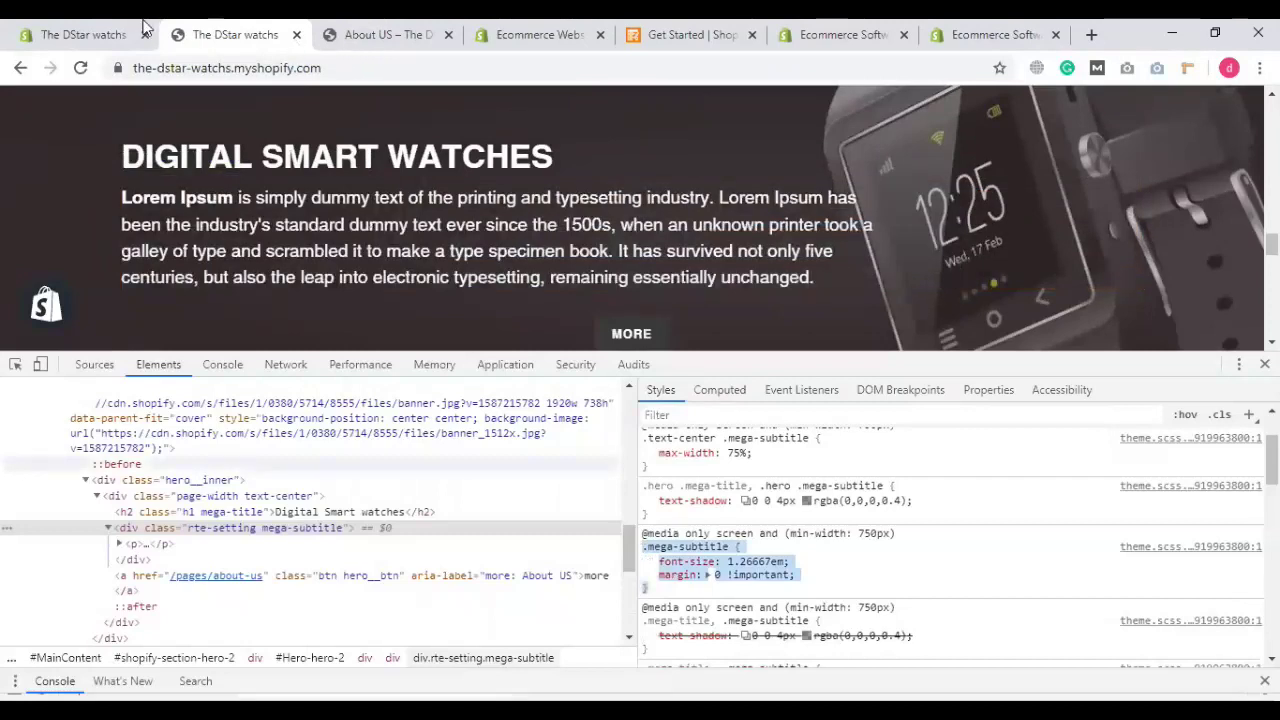
pyautogui.click(100, 34)
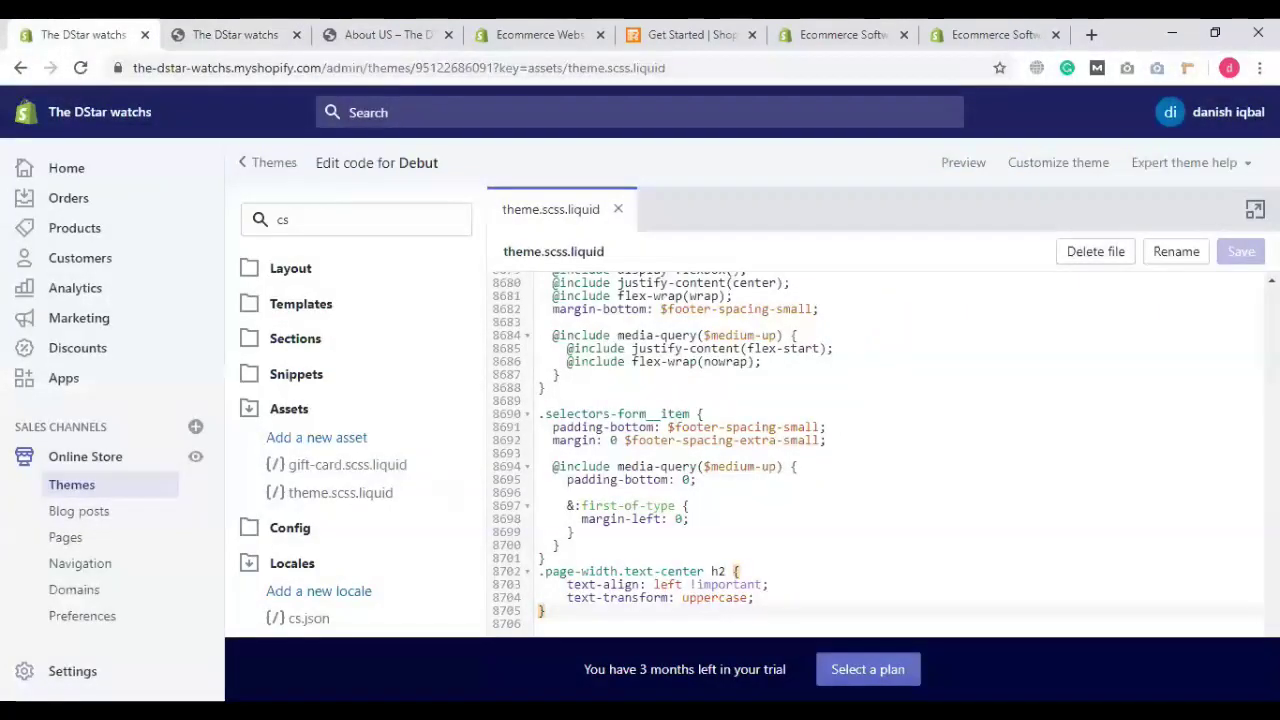
pyautogui.write('.mega-subtitle {     font-size: 1.26667em;     margin: 0 !important; }')
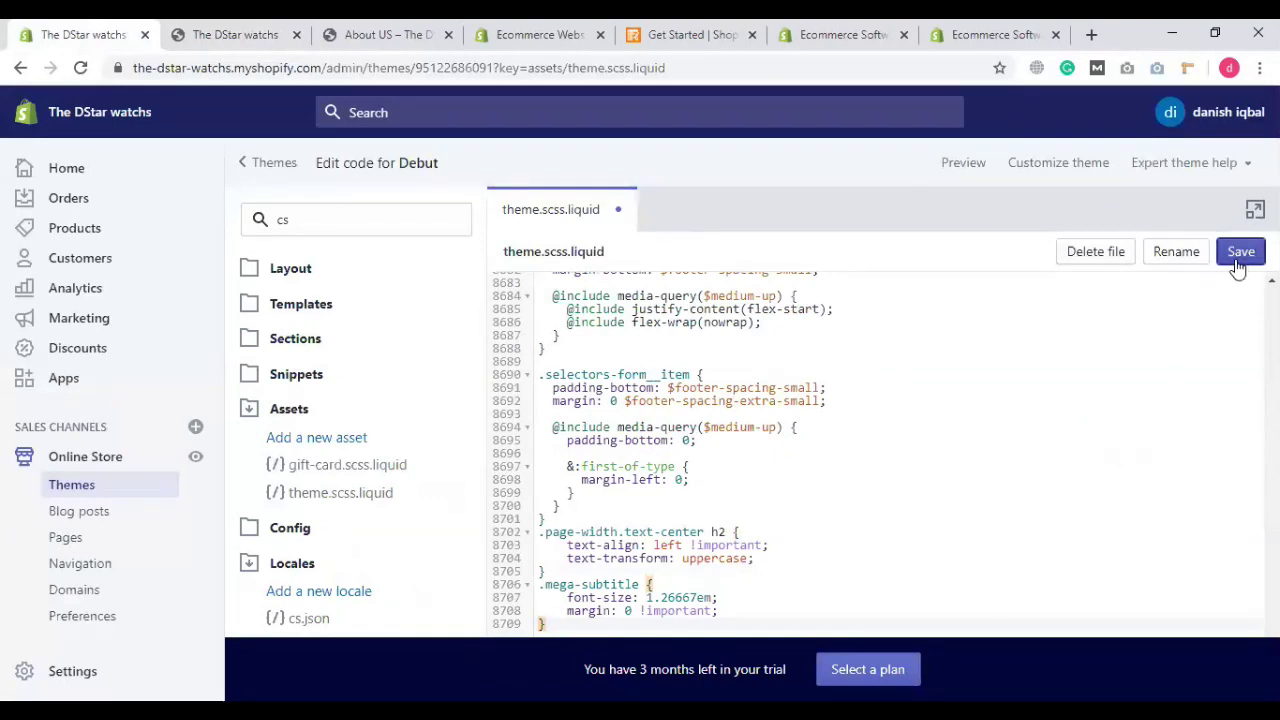
# Step: Copy the .rte-setting.mega-subtitle p rule from the storefront's styles, append it to the end of theme.scss.liquid and save
pyautogui.hotkey('ctrl', 'Tab')
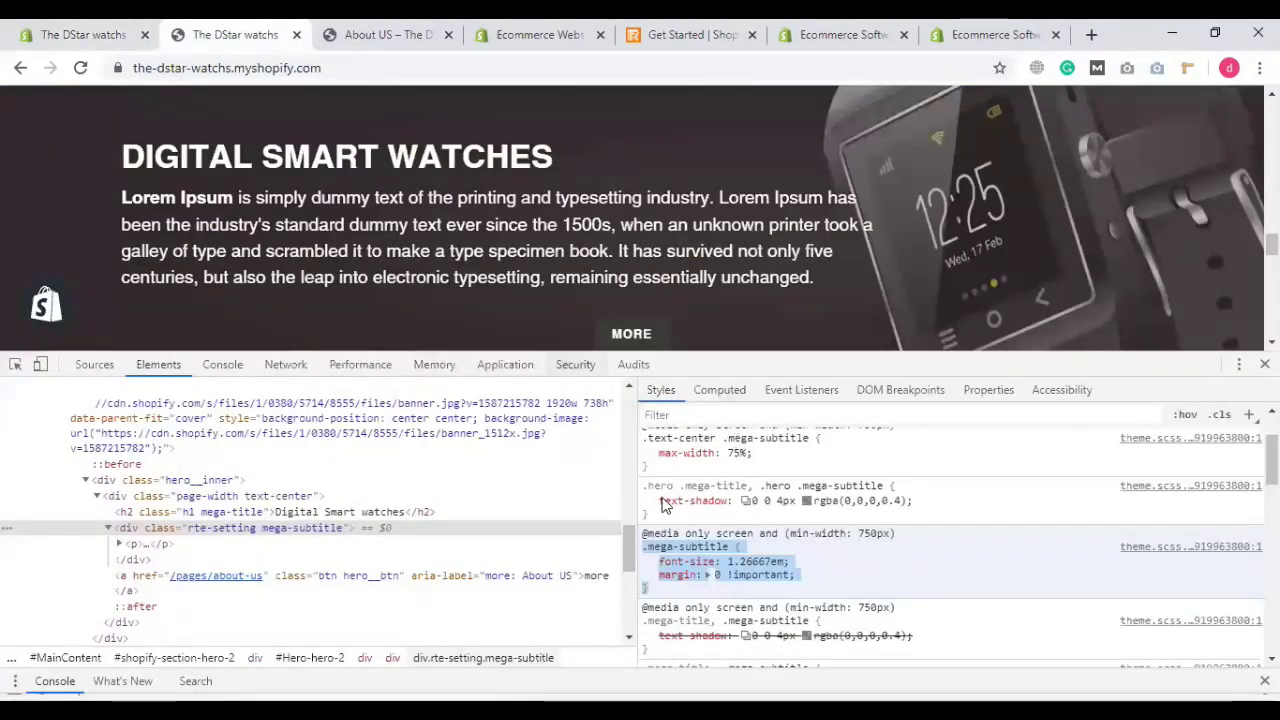
pyautogui.scroll(2, 650, 500)
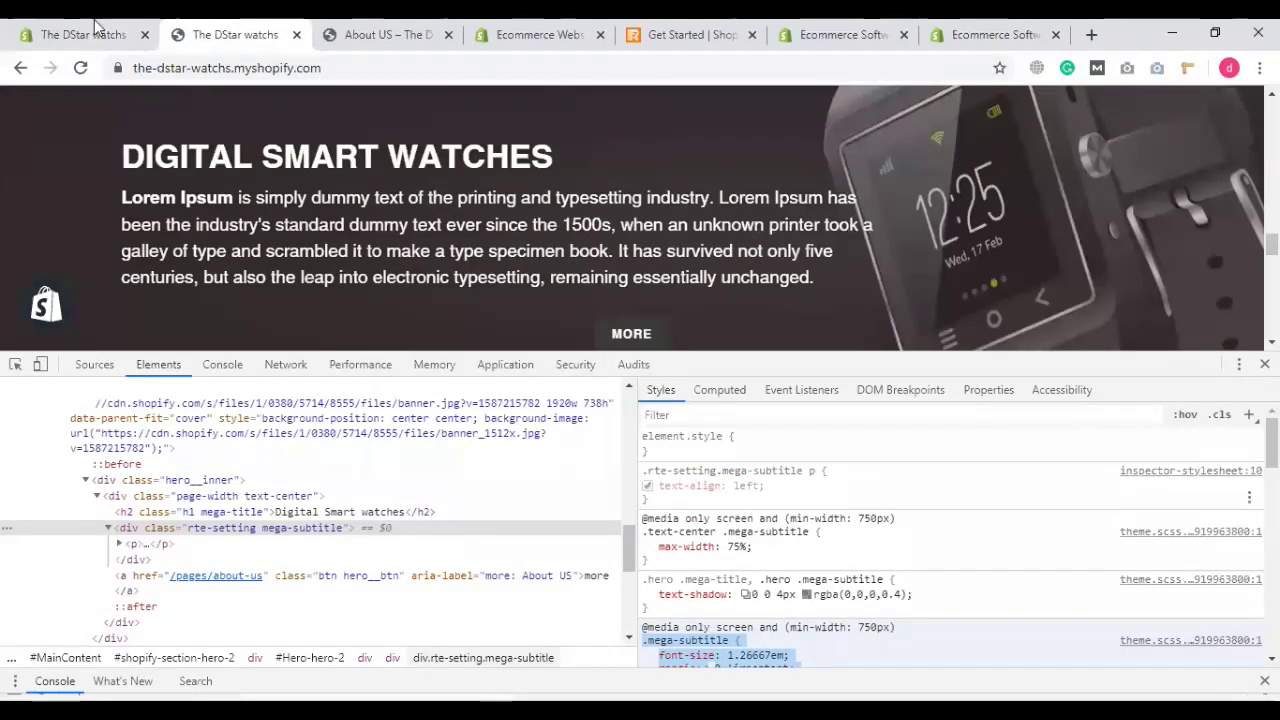
pyautogui.hotkey('ctrl', 'shift', 'Tab')
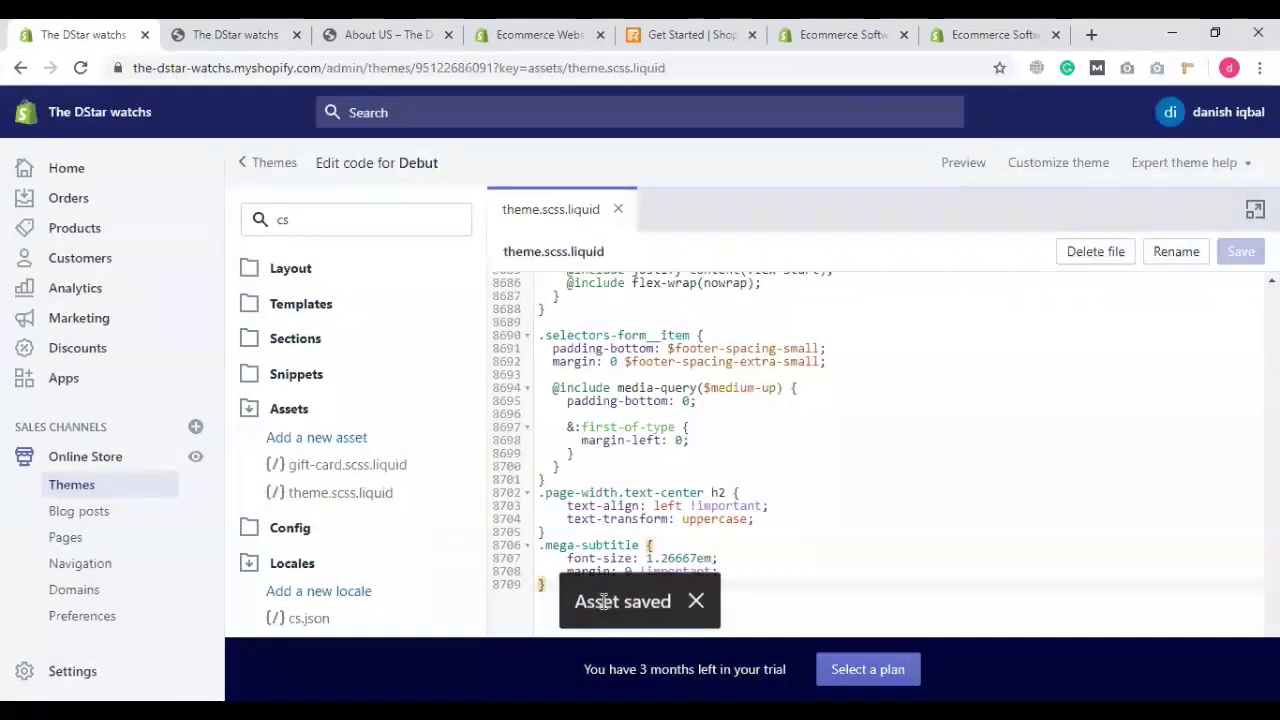
pyautogui.press('Return')
pyautogui.hotkey('ctrl', 'v')
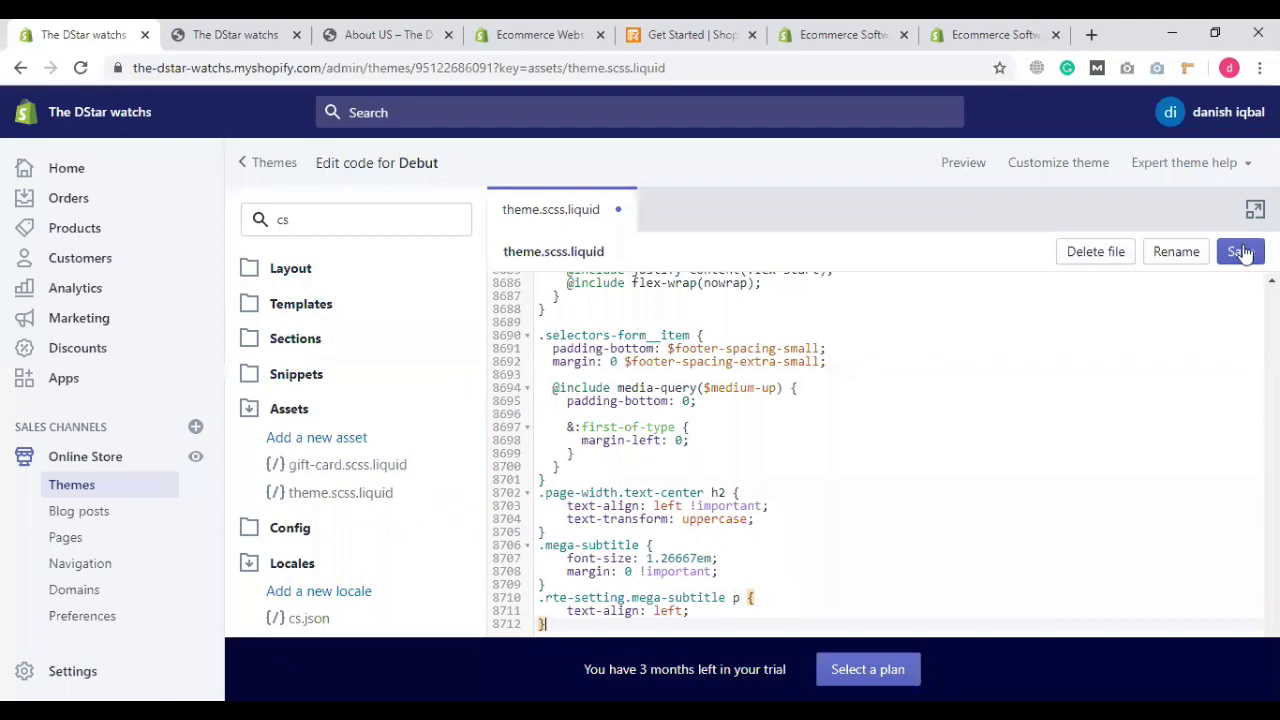
# Step: Reload the storefront home page and check the Digital Smart watches banner's text alignment
pyautogui.hotkey('ctrl', 'Tab')
pyautogui.press('F5')
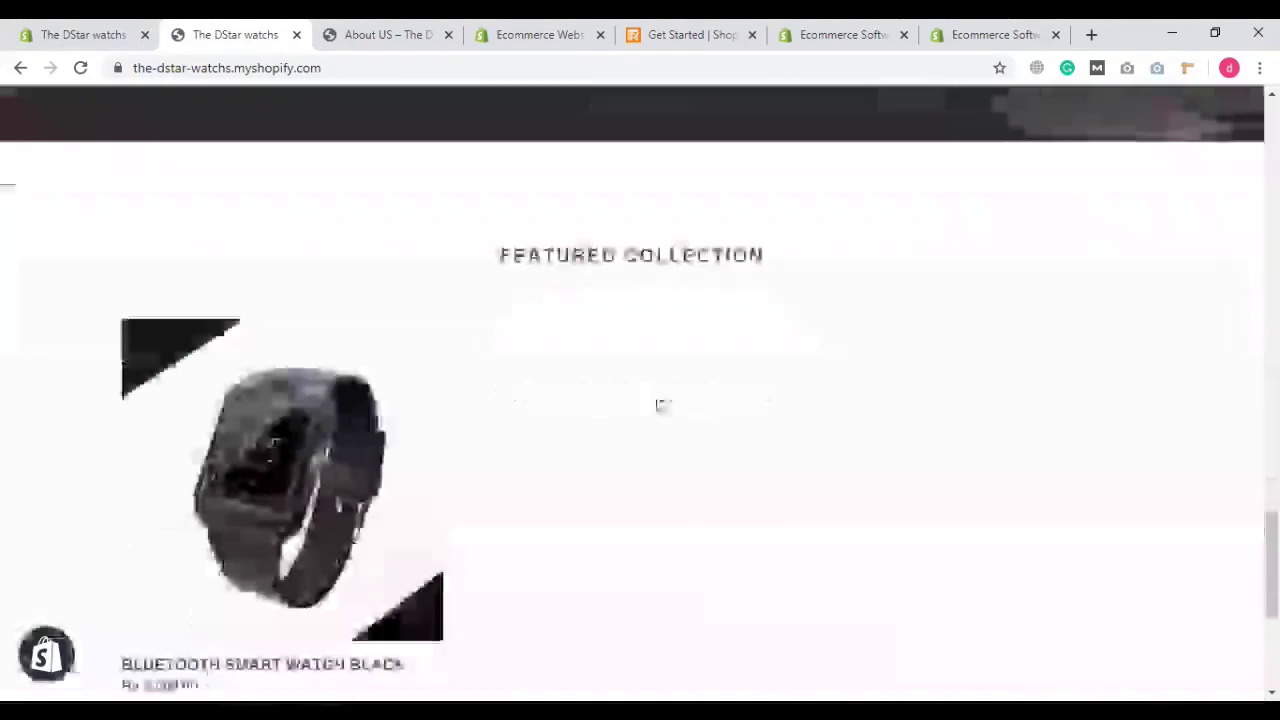
pyautogui.scroll(6, 711, 314)
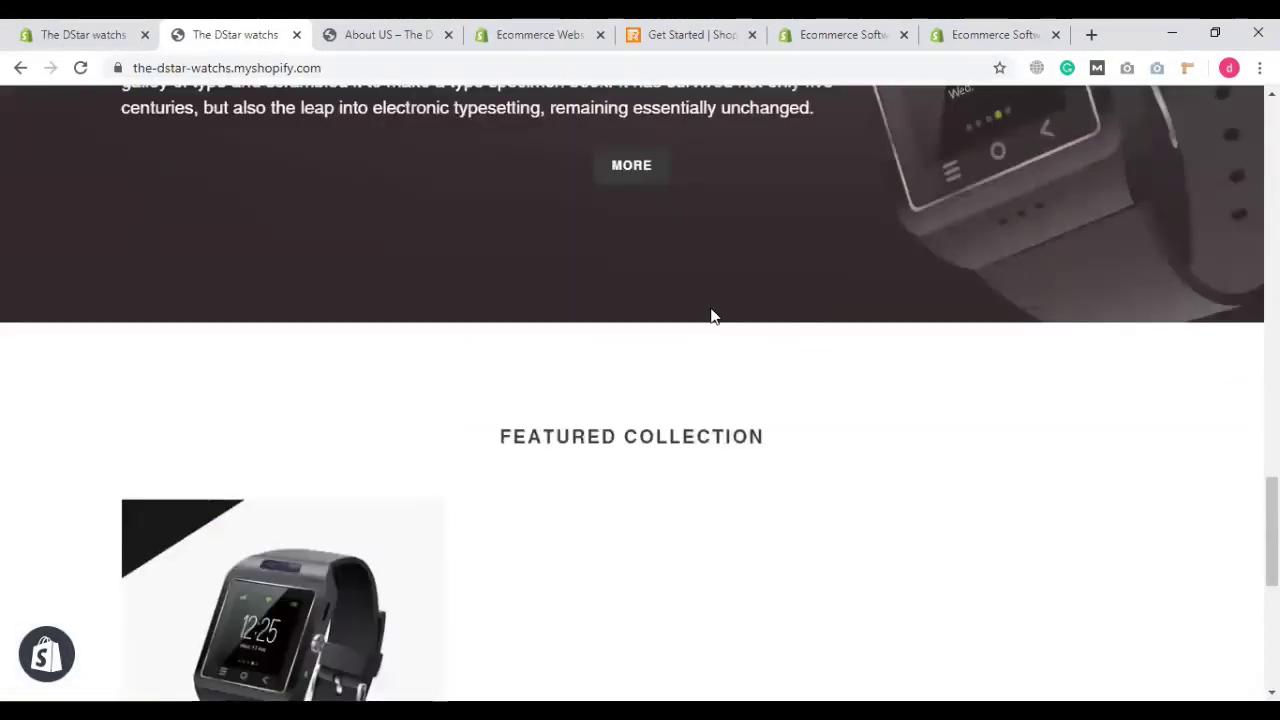
# Step: Close theme.scss.liquid in the code editor and review the banner and surrounding sections on the storefront home page
pyautogui.hotkey('ctrl', 'shift', 'Tab')
pyautogui.click(617, 210)
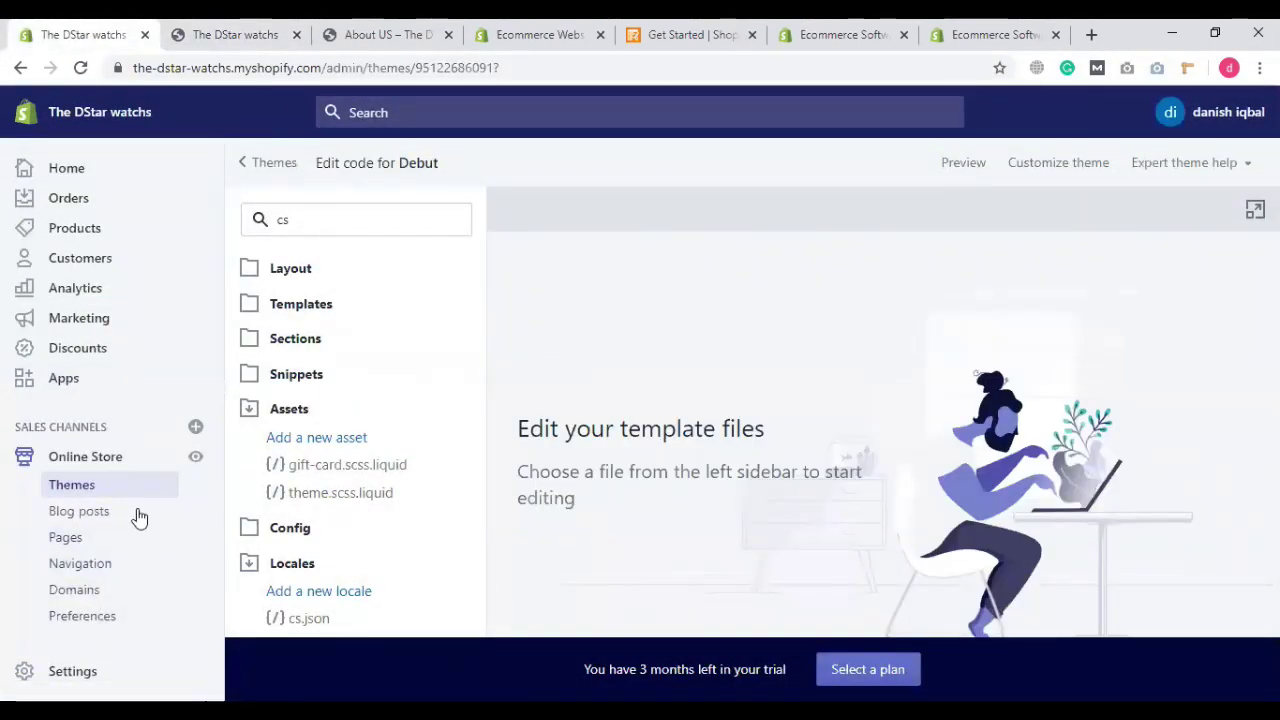
pyautogui.click(240, 34)
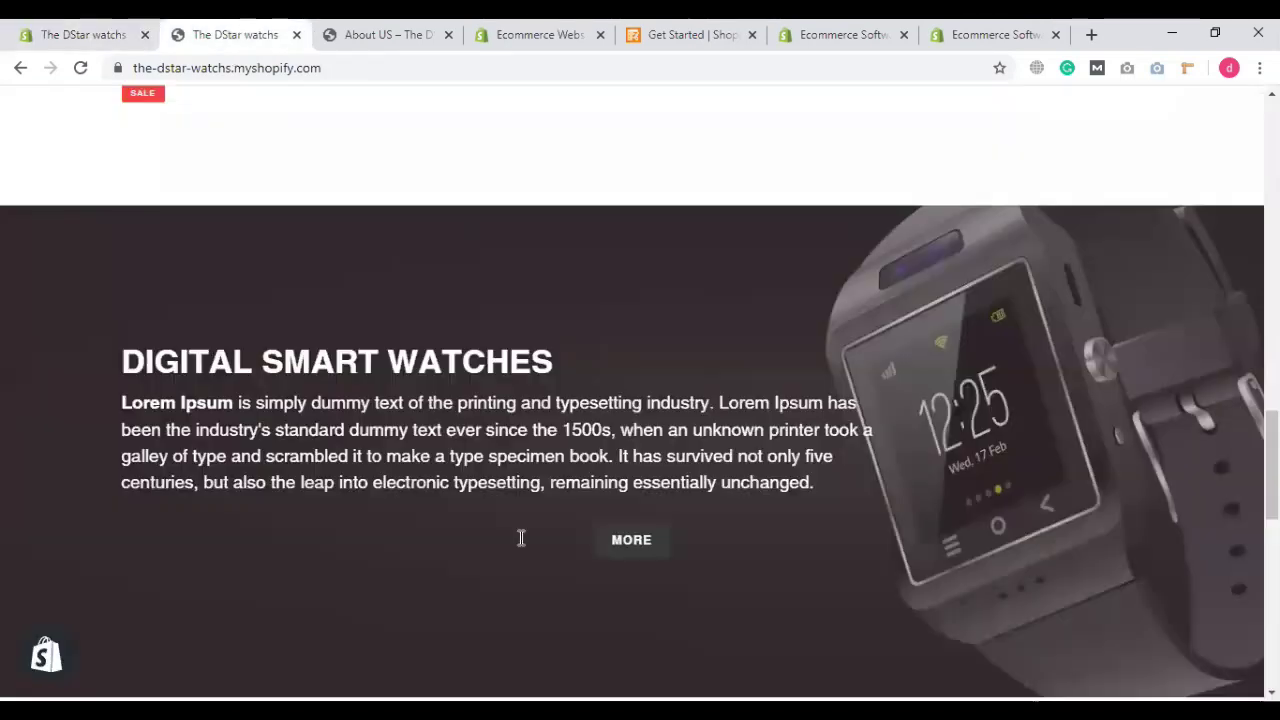
pyautogui.scroll(1, 620, 540)
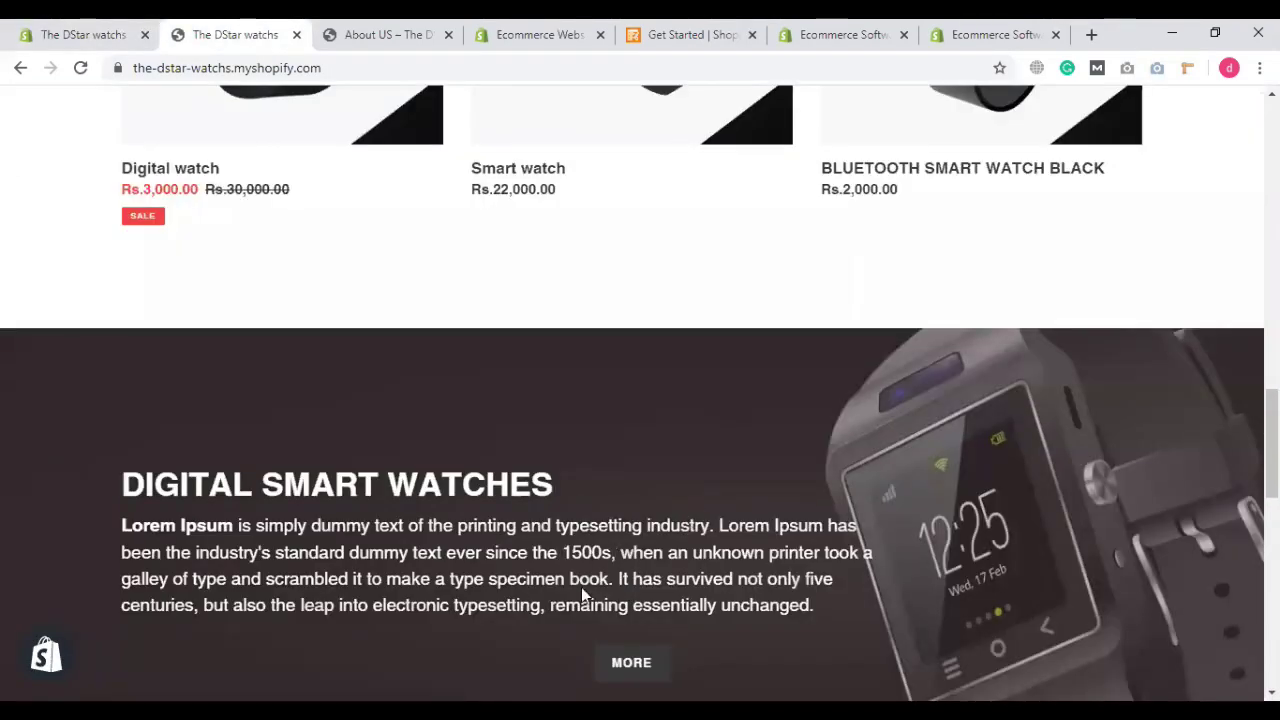
pyautogui.scroll(-7, 583, 592)
pyautogui.scroll(5, 574, 551)
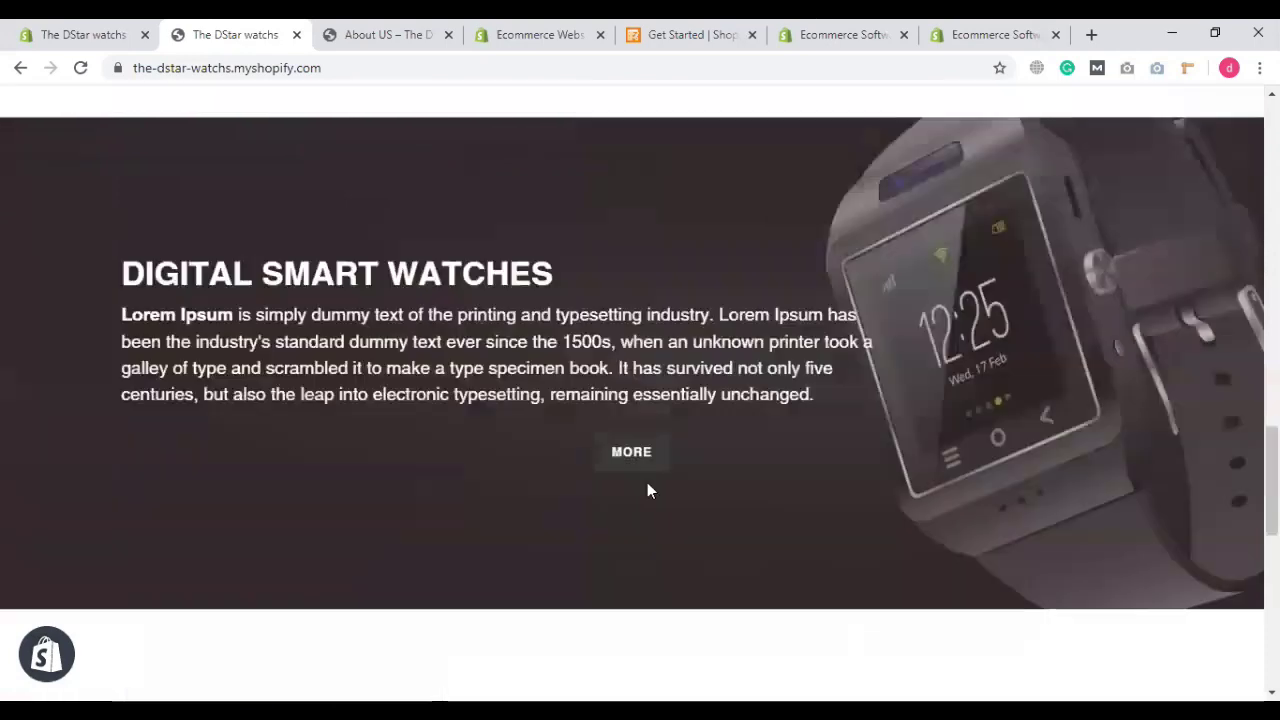
pyautogui.scroll(1, 647, 490)
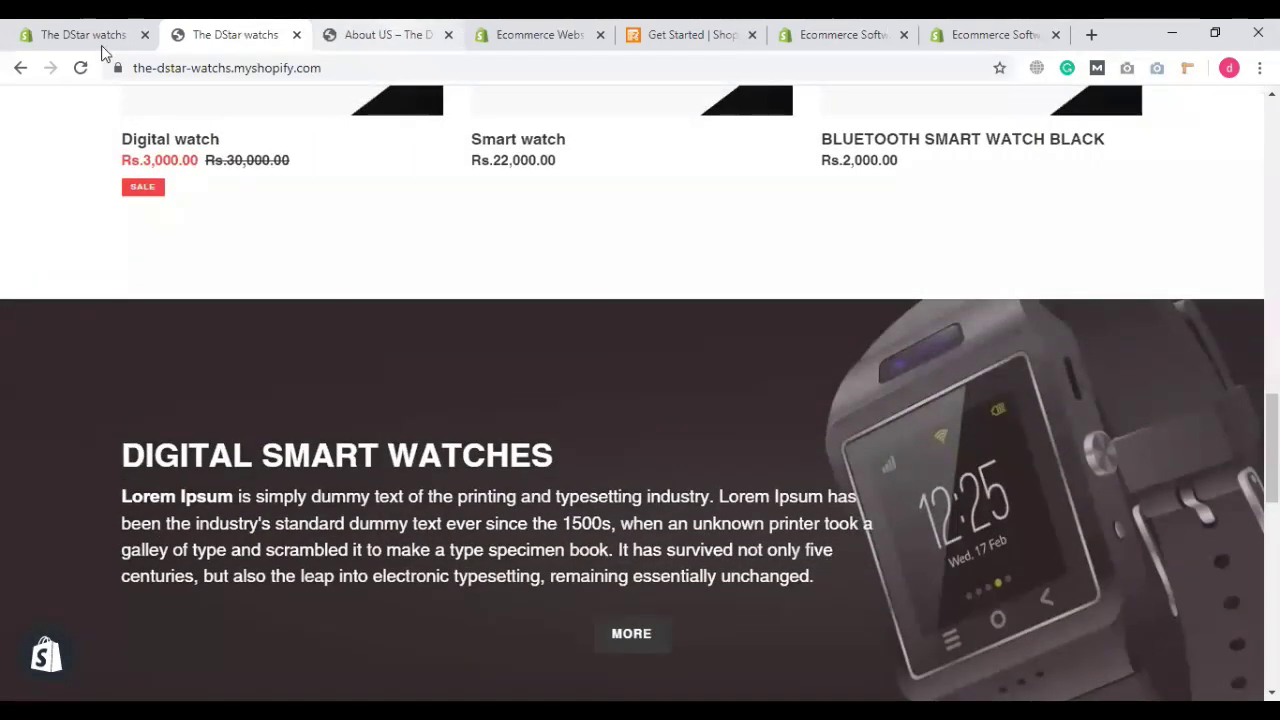
# Step: Switch to the store admin tab, leave the Debut code editor and open the Online Store's Themes page
pyautogui.hotkey('ctrl', 'shift', 'Tab')
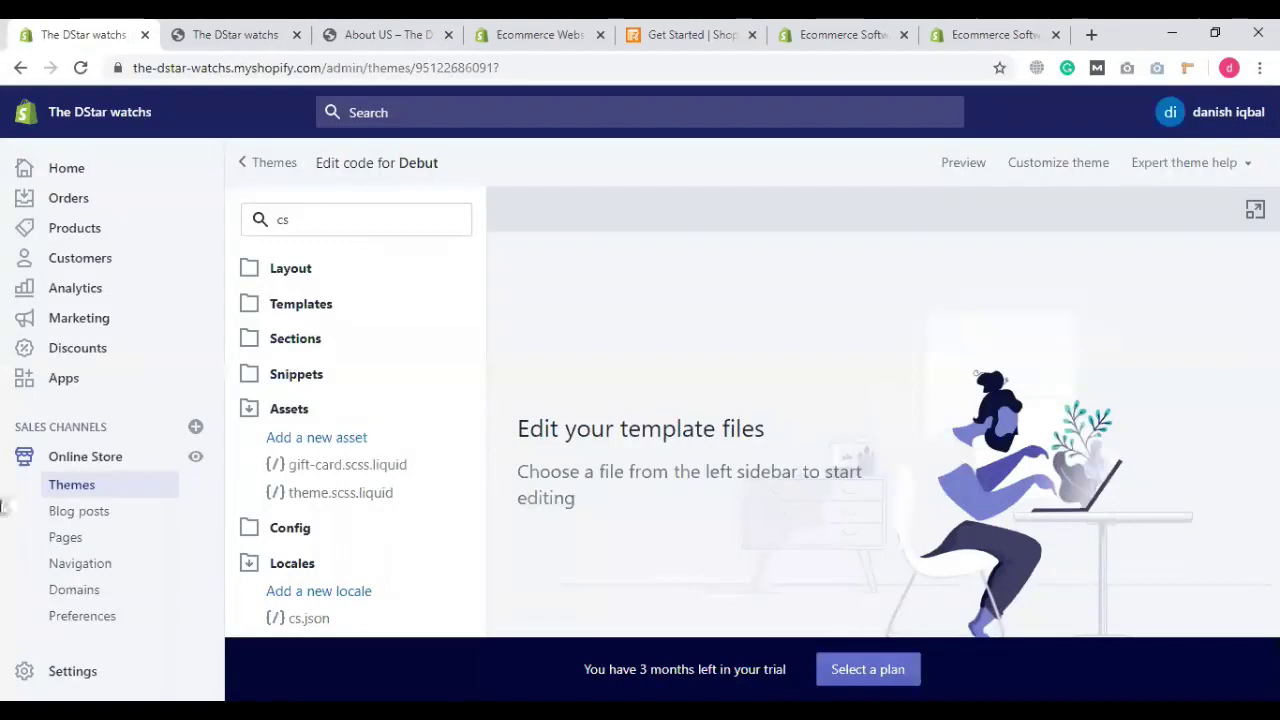
pyautogui.click(143, 460)
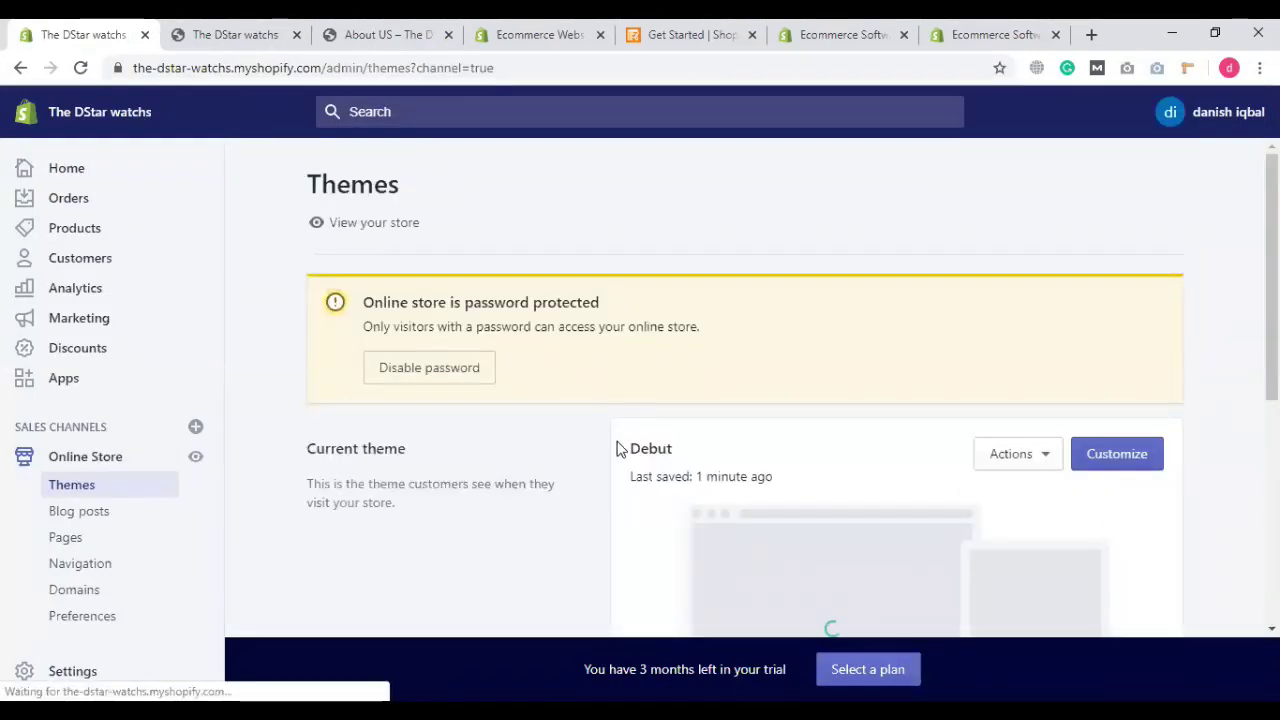
# Step: Open the Debut theme's customizer, set the bottom Featured collection section to the Smart Watch collection and save
pyautogui.scroll(-2, 1049, 477)
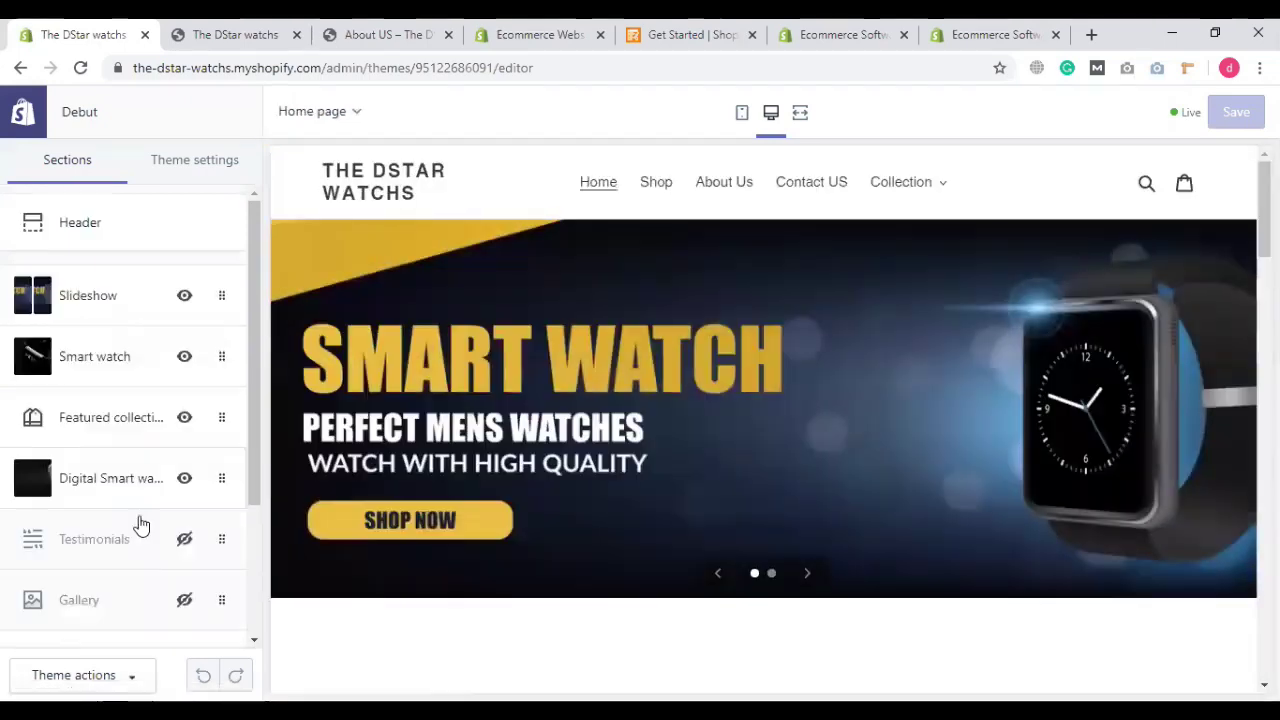
pyautogui.scroll(-3, 213, 488)
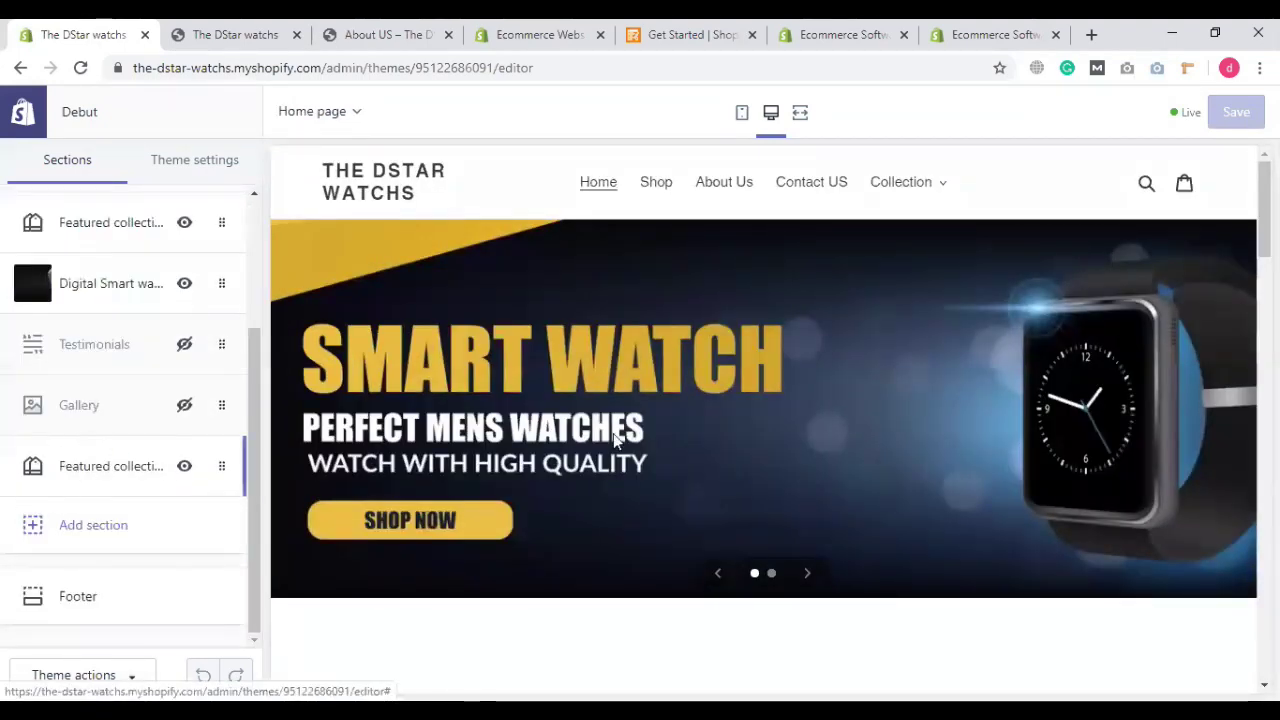
pyautogui.click(160, 466)
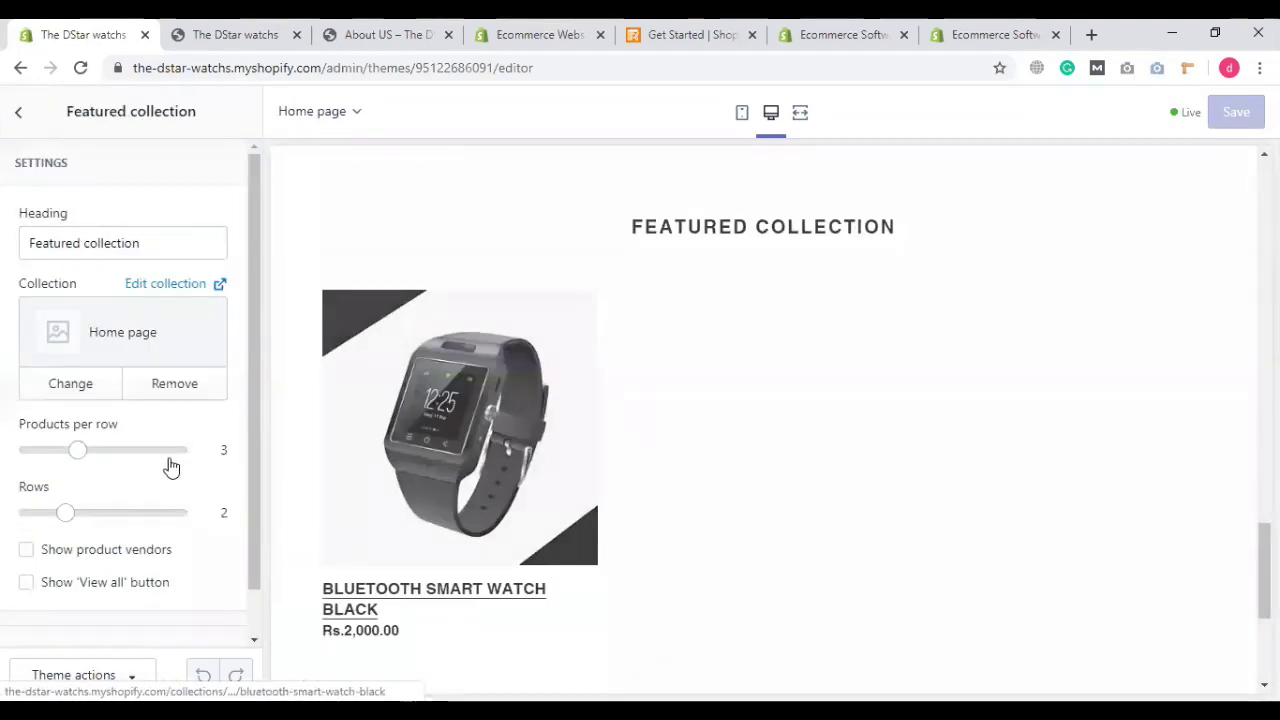
pyautogui.click(77, 388)
pyautogui.click(121, 312)
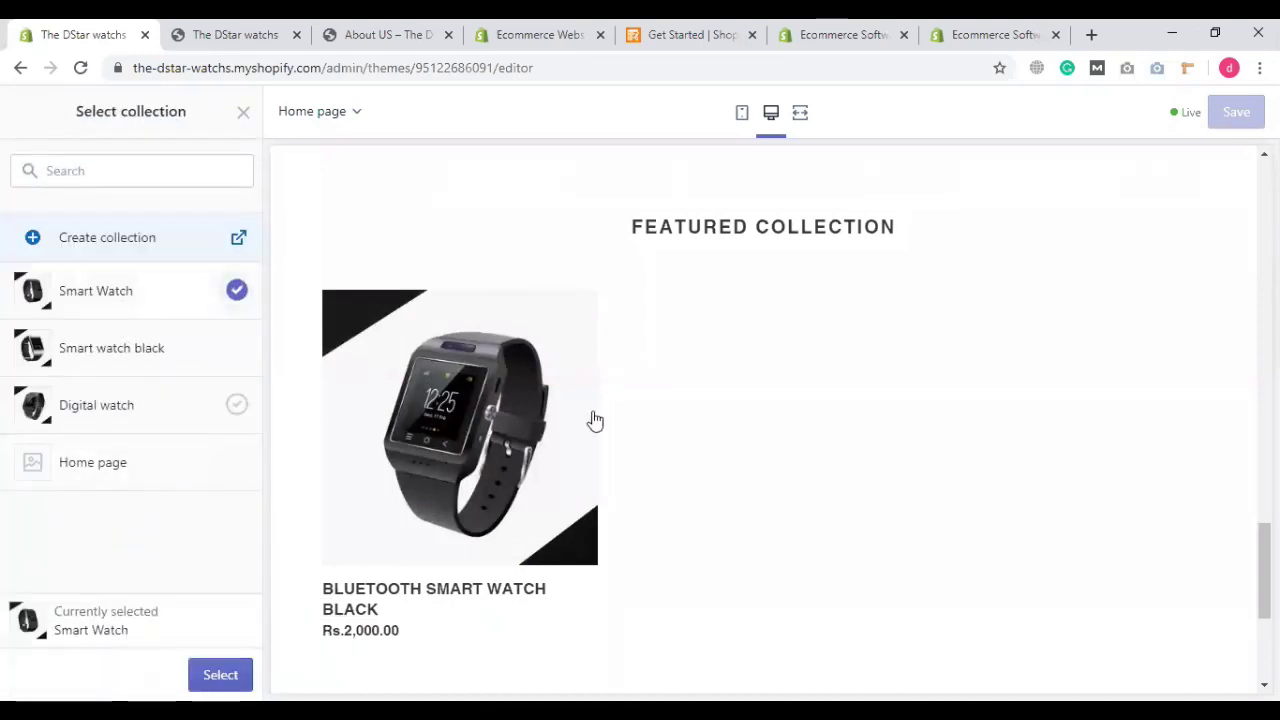
pyautogui.scroll(-2, 894, 463)
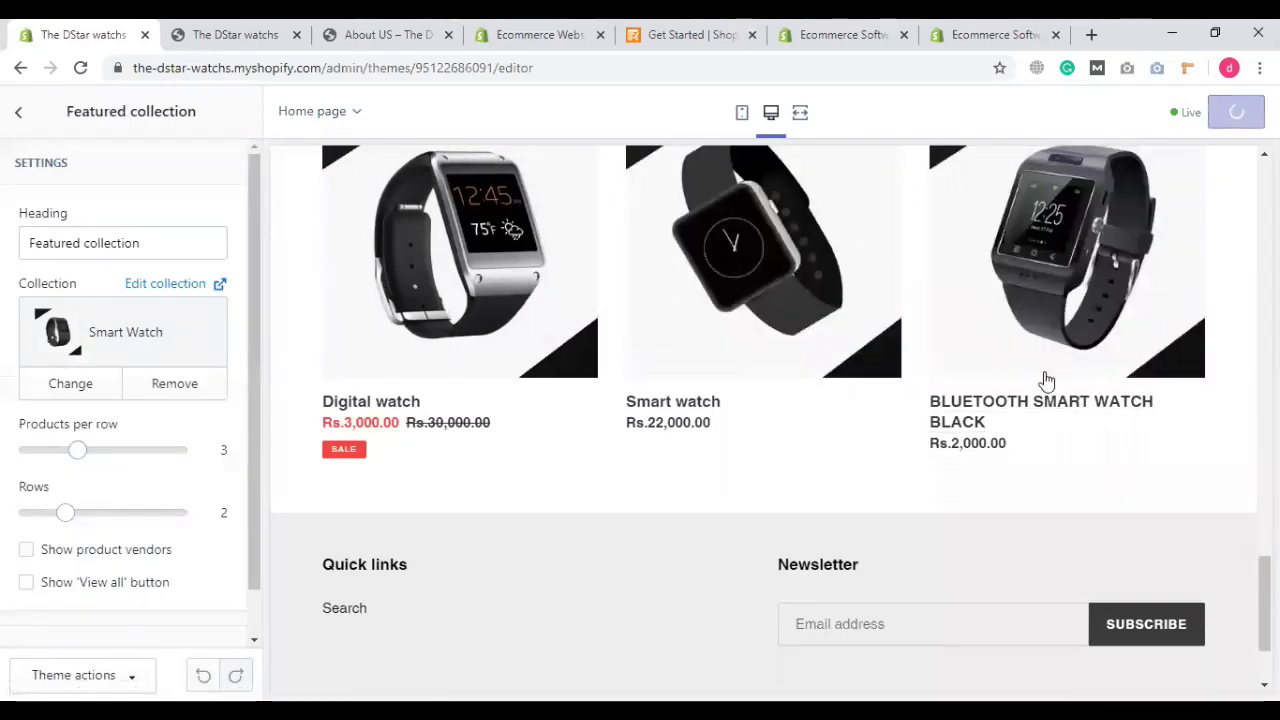
pyautogui.scroll(-3, 907, 425)
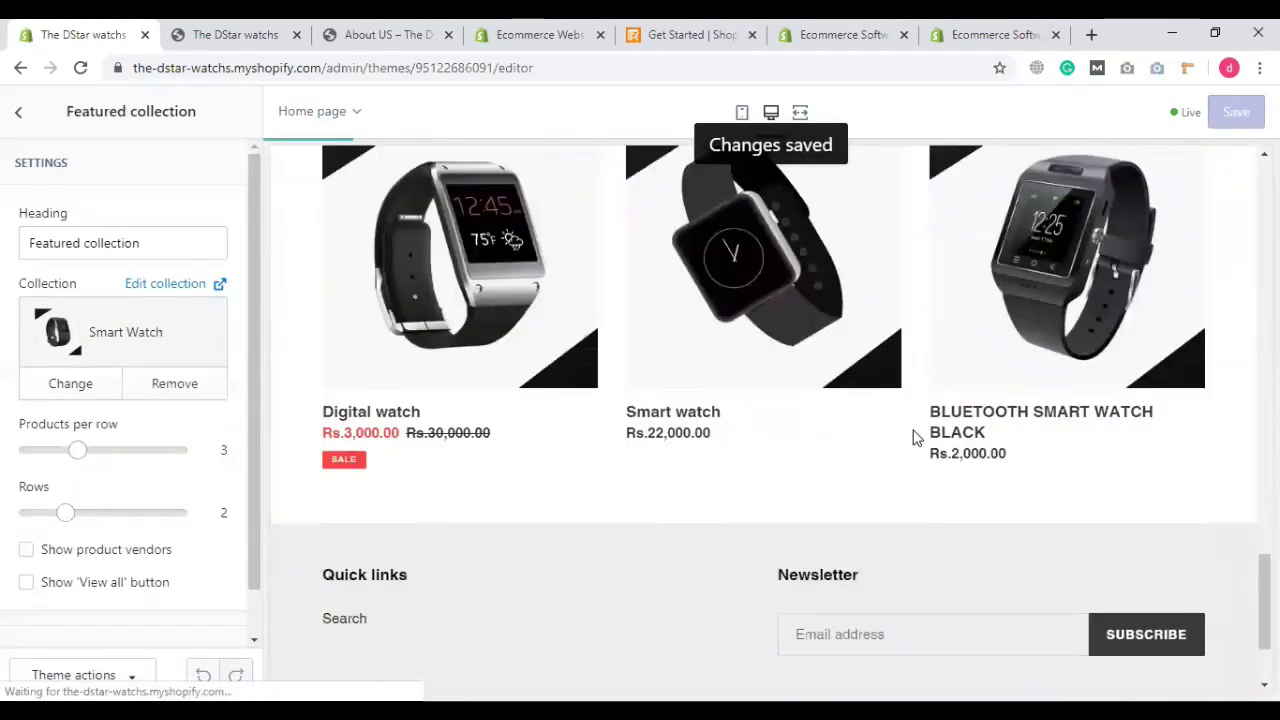
pyautogui.scroll(-3, 906, 430)
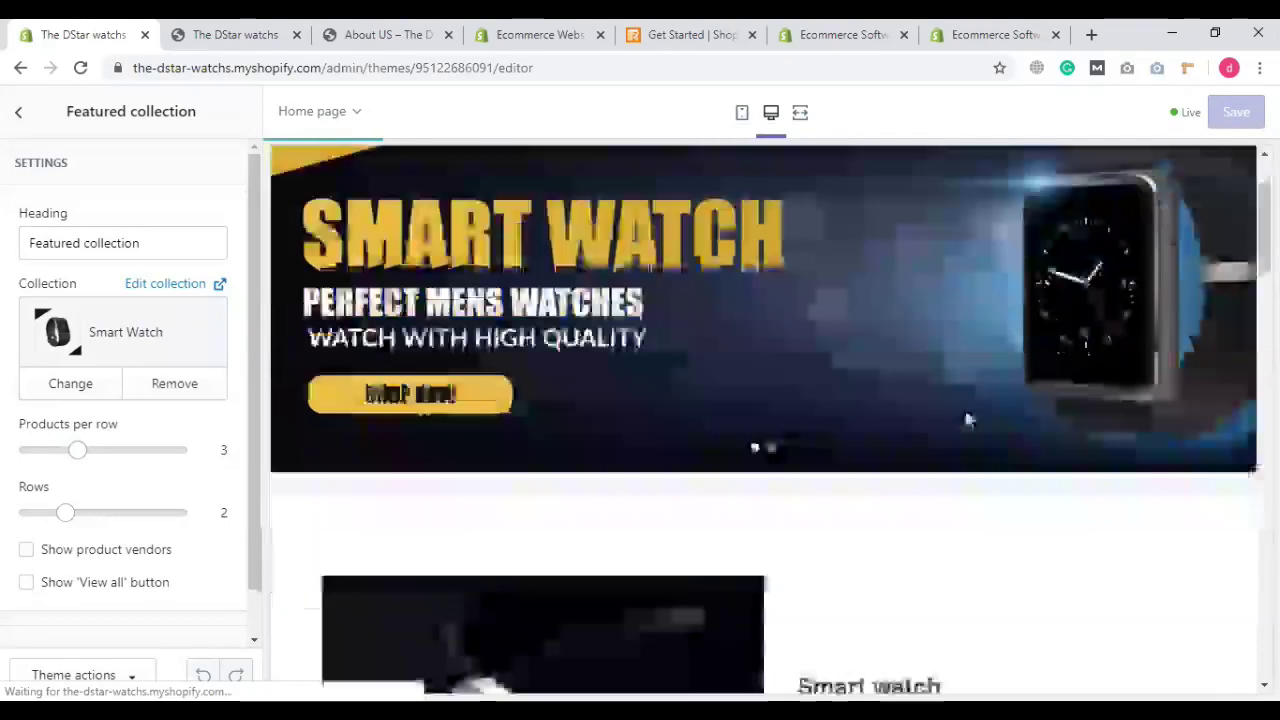
pyautogui.scroll(2, 363, 380)
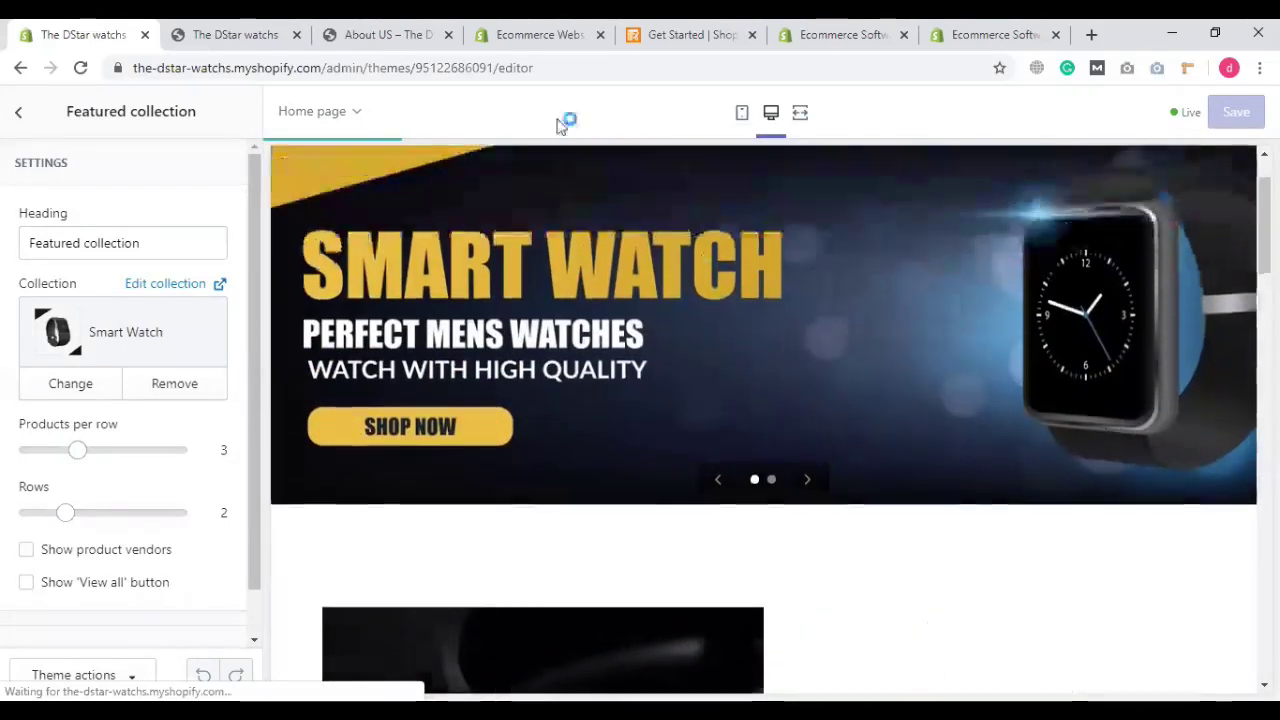
# Step: Reload the storefront home page and review its sections from the slideshow down to the bottom Featured collection
pyautogui.click(229, 33)
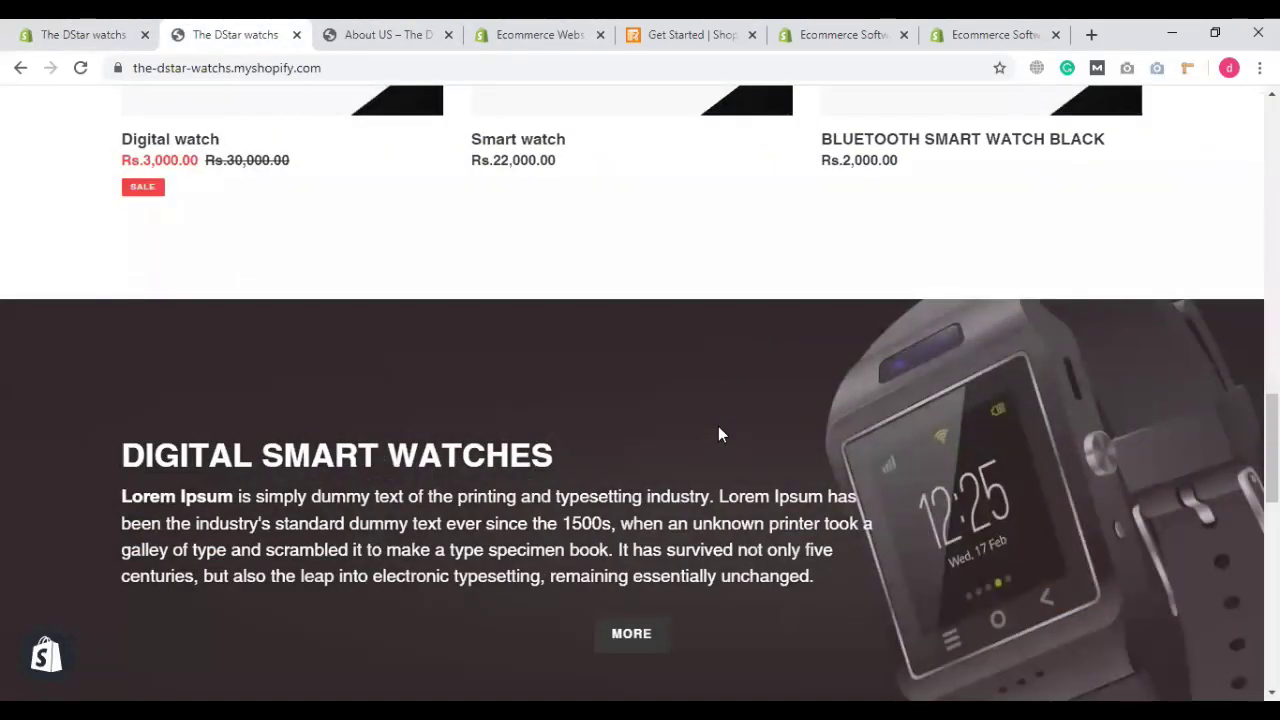
pyautogui.scroll(-5, 718, 428)
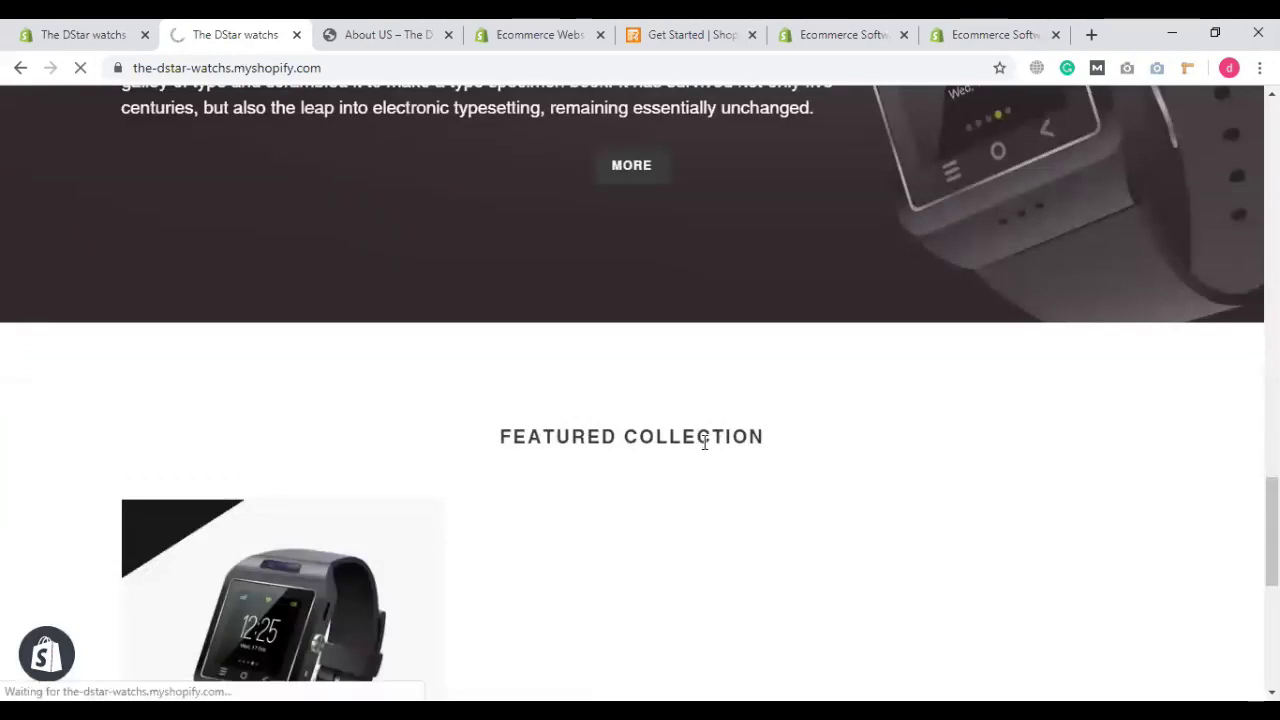
pyautogui.scroll(-5, 705, 442)
pyautogui.scroll(5, 721, 431)
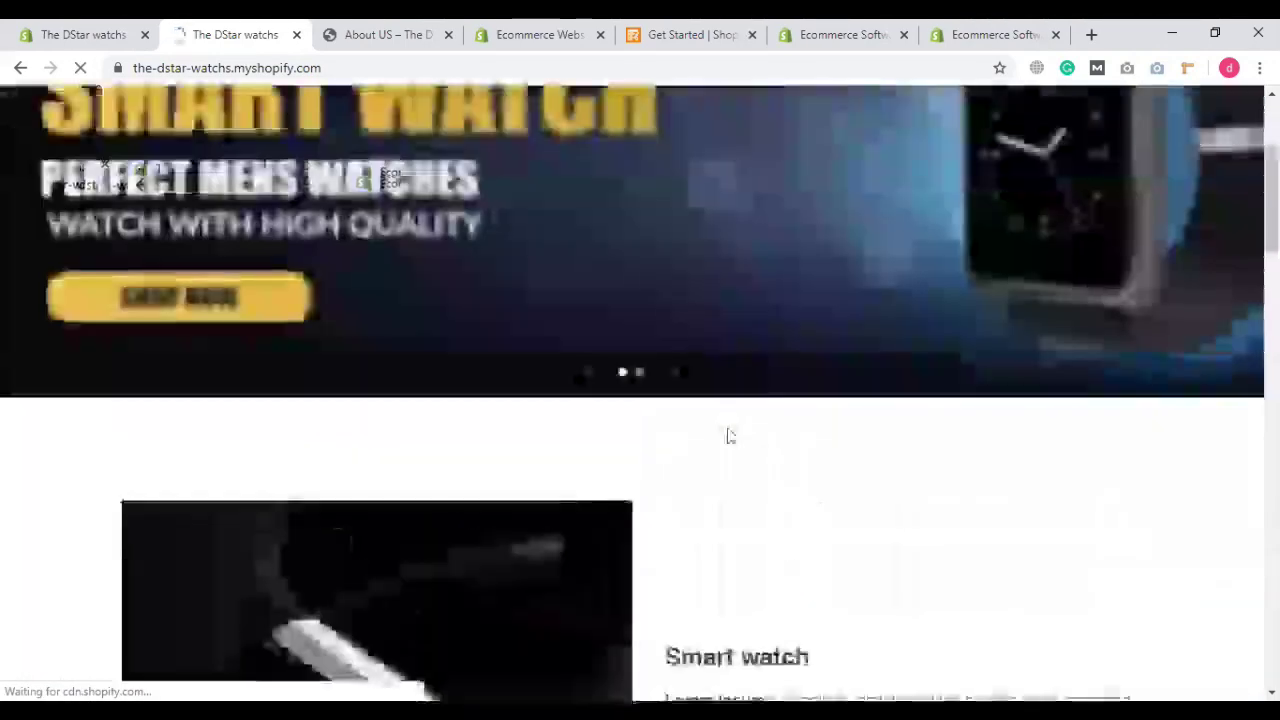
pyautogui.scroll(-1, 606, 385)
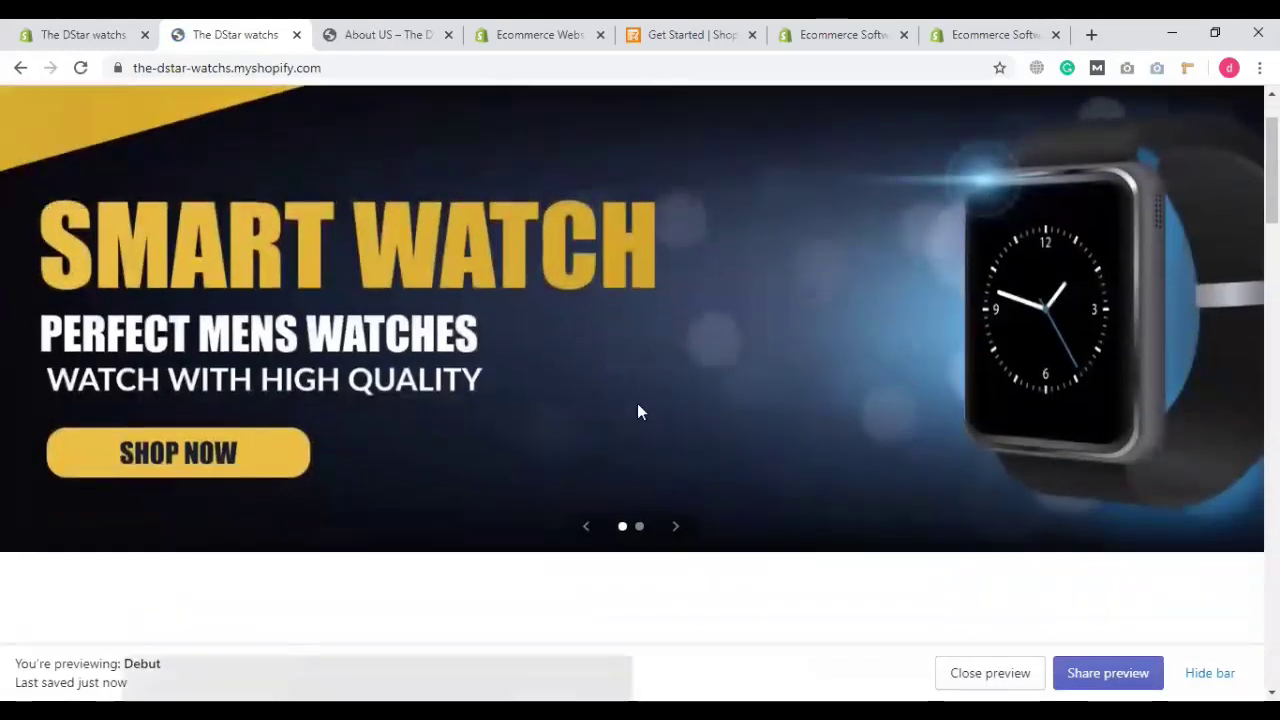
pyautogui.scroll(1, 870, 460)
pyautogui.scroll(-10, 760, 300)
pyautogui.scroll(1, 360, 540)
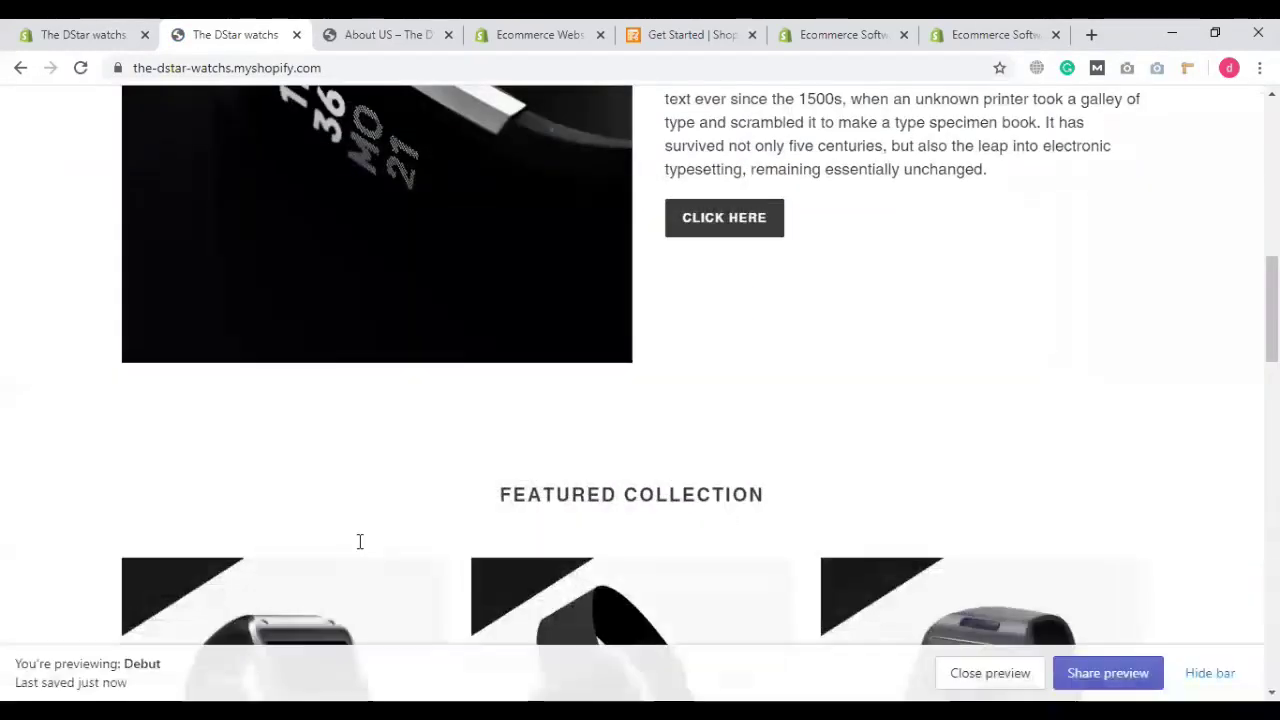
pyautogui.scroll(-8, 471, 508)
pyautogui.scroll(10, 804, 414)
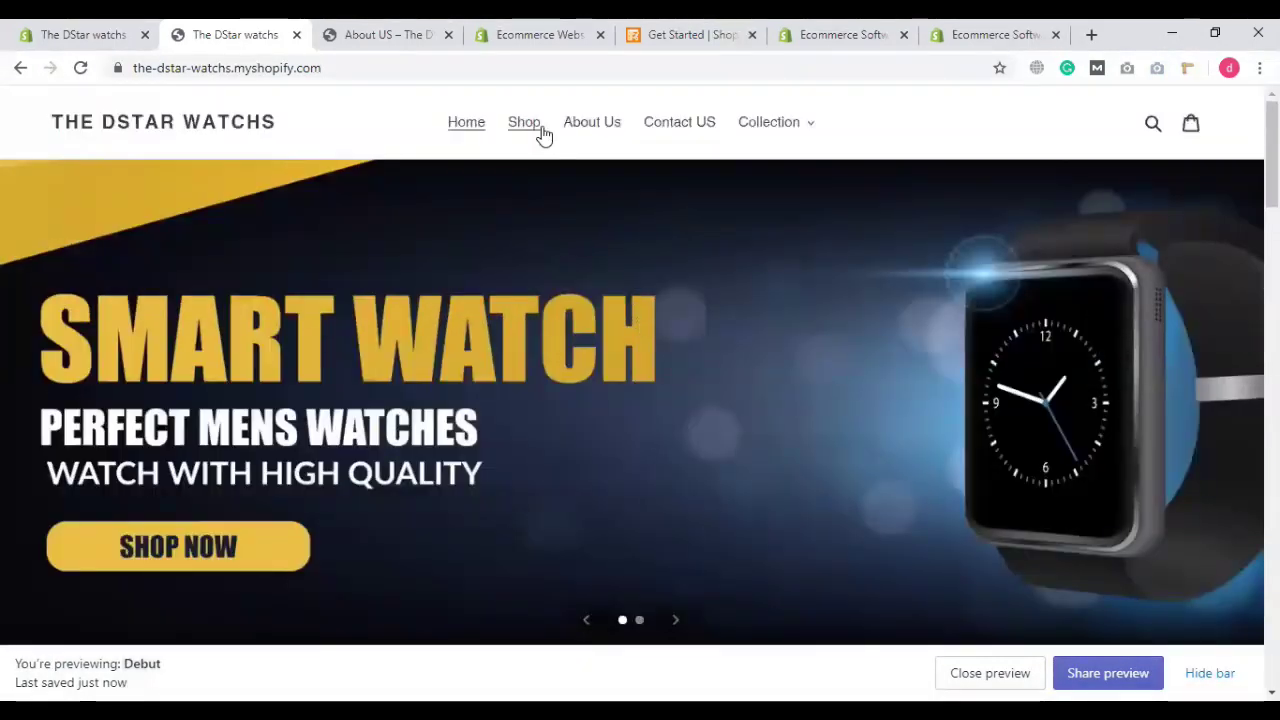
# Step: Open the storefront's Shop page and look over its product grid
pyautogui.click(527, 124)
pyautogui.scroll(-3, 671, 503)
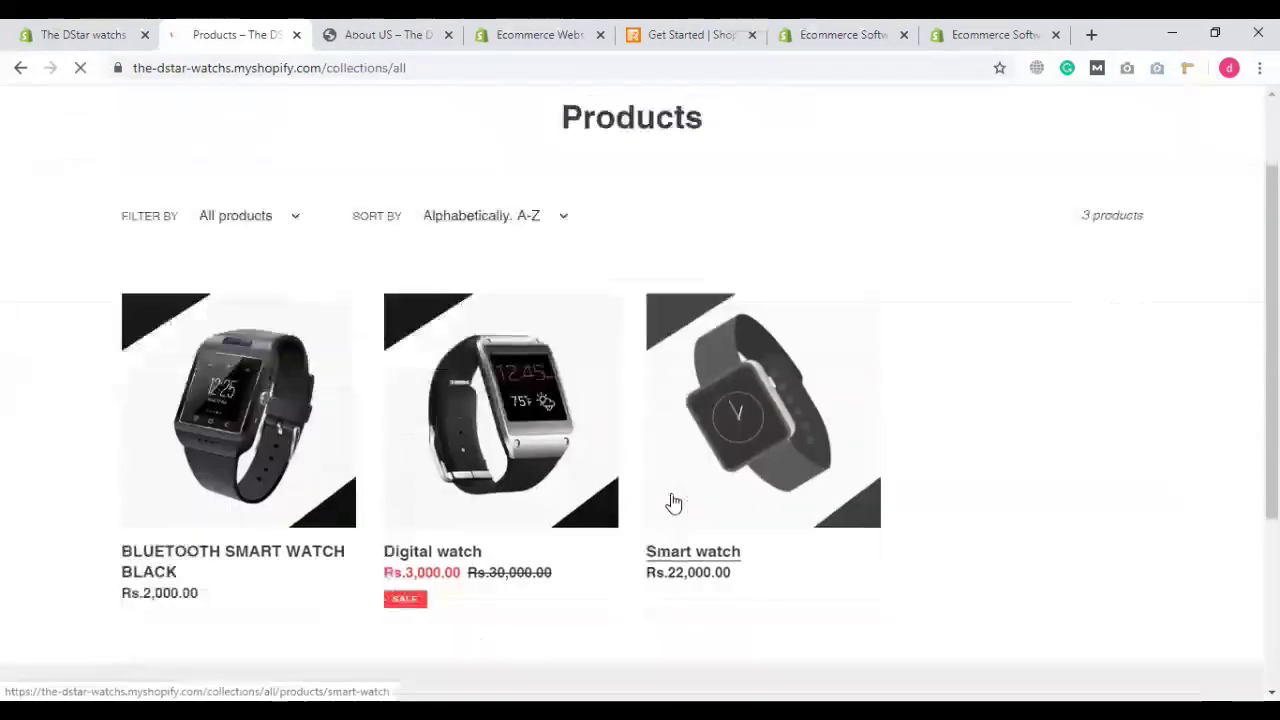
pyautogui.scroll(2, 677, 503)
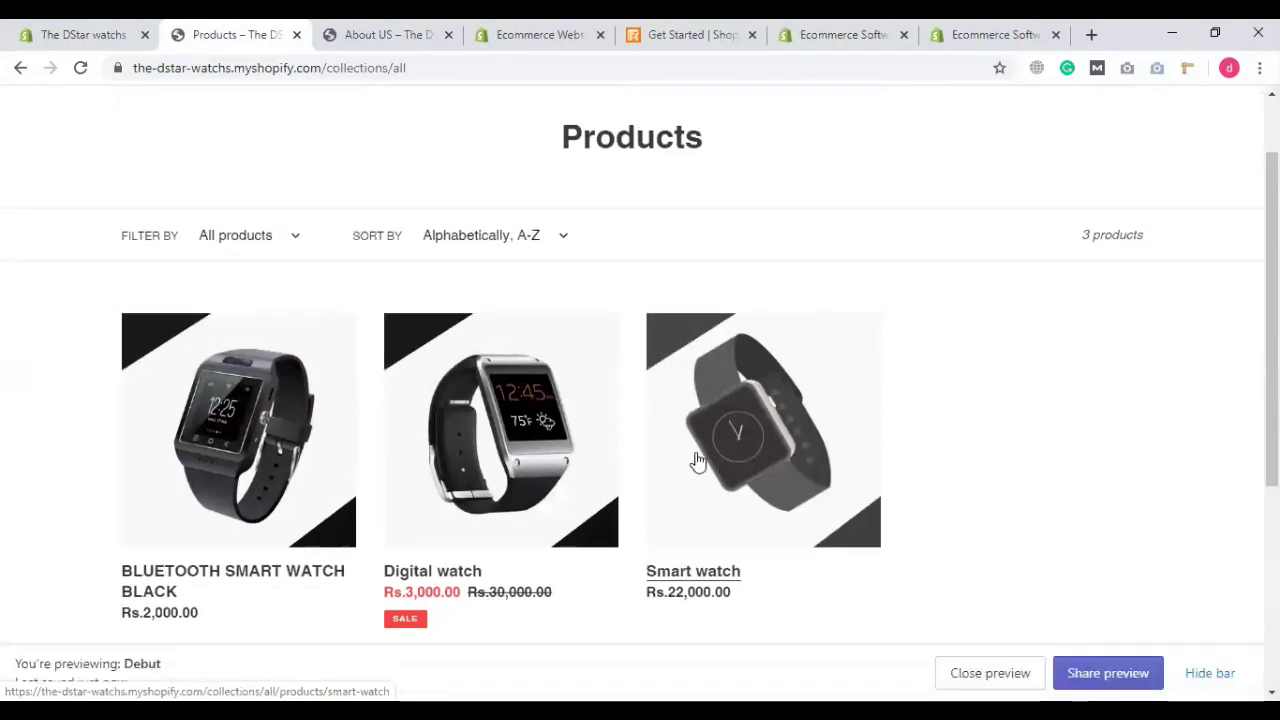
# Step: Leave the Debut theme editor for the store's products area and look over the fields of a blank Add product form
pyautogui.click(55, 25)
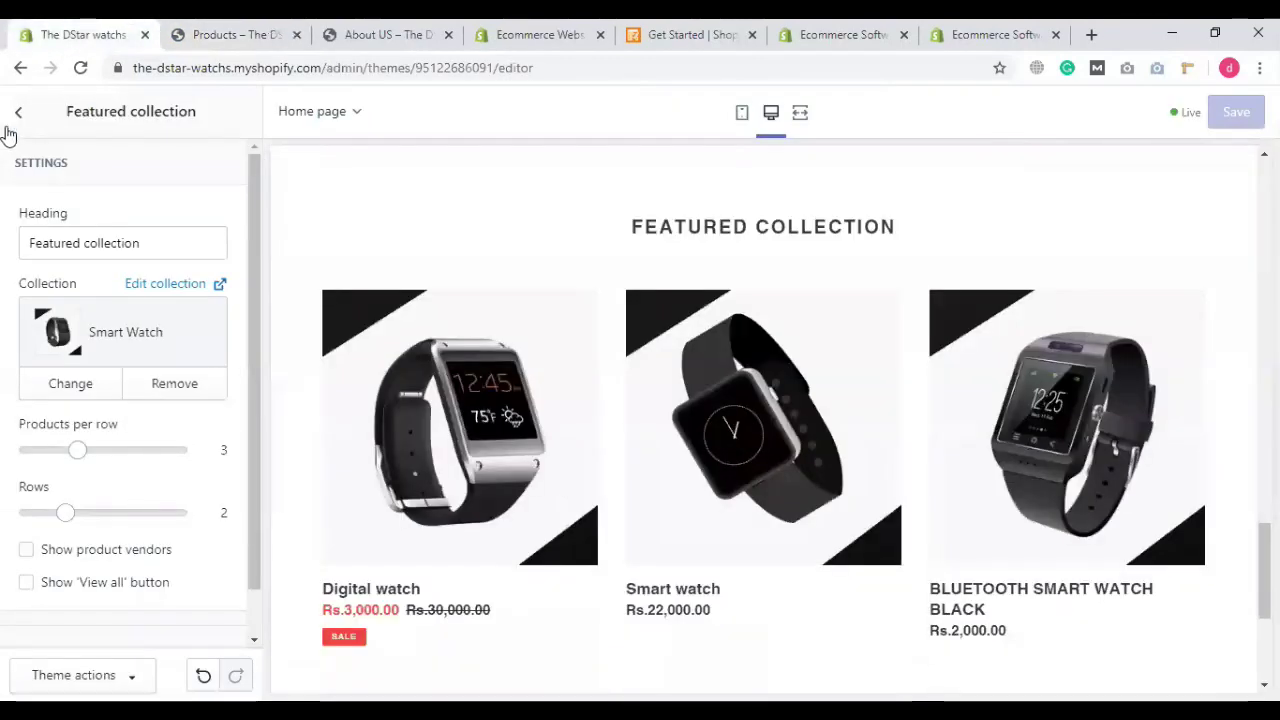
pyautogui.click(14, 112)
pyautogui.scroll(2, 150, 460)
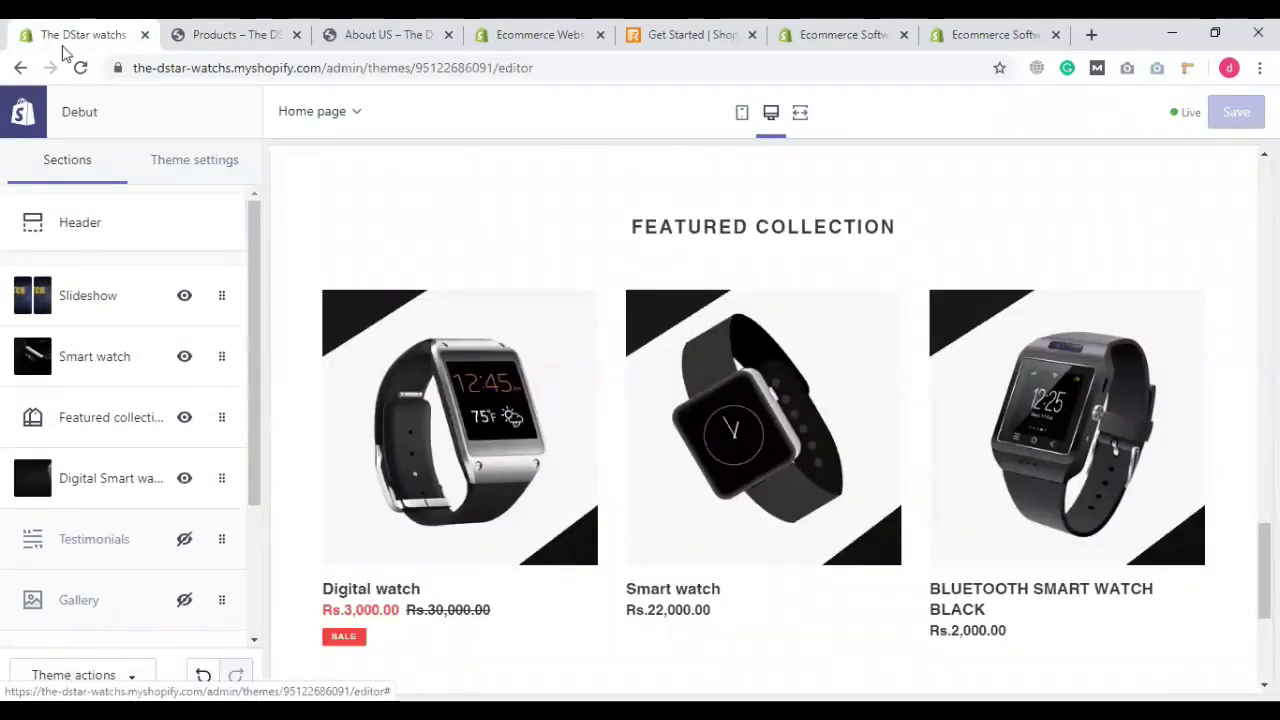
pyautogui.click(21, 68)
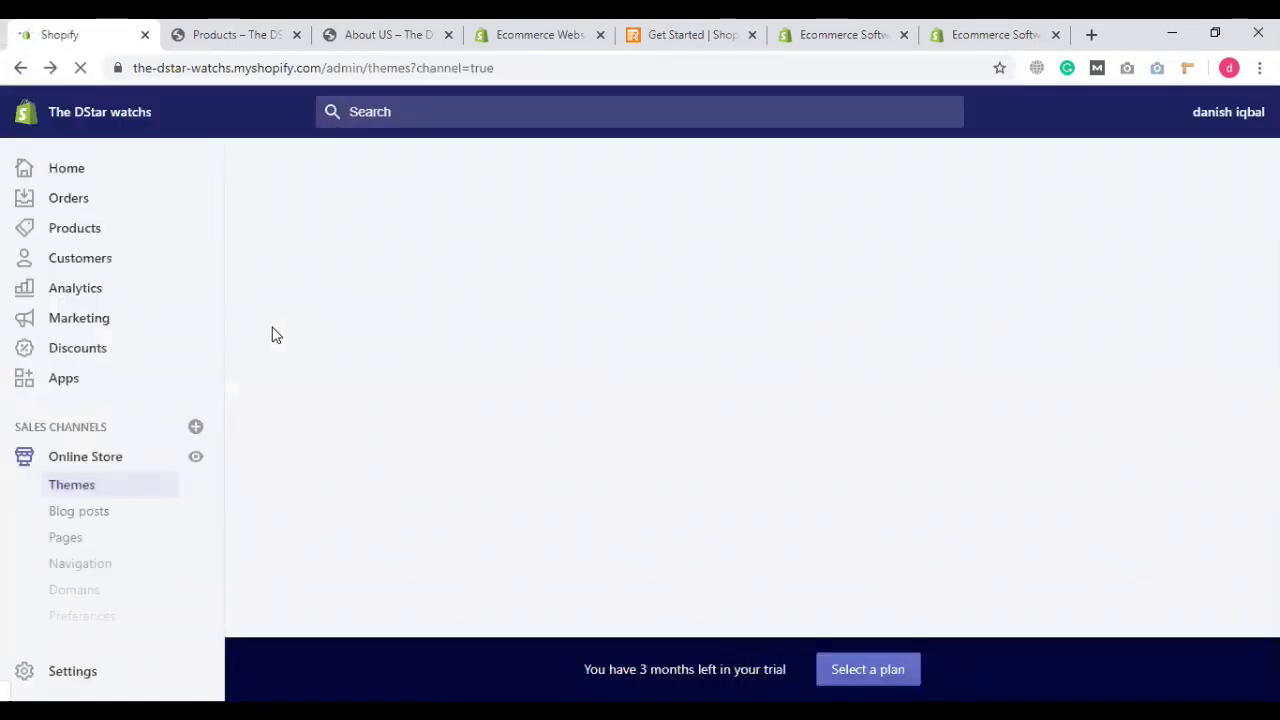
pyautogui.click(75, 230)
pyautogui.click(232, 34)
pyautogui.click(90, 34)
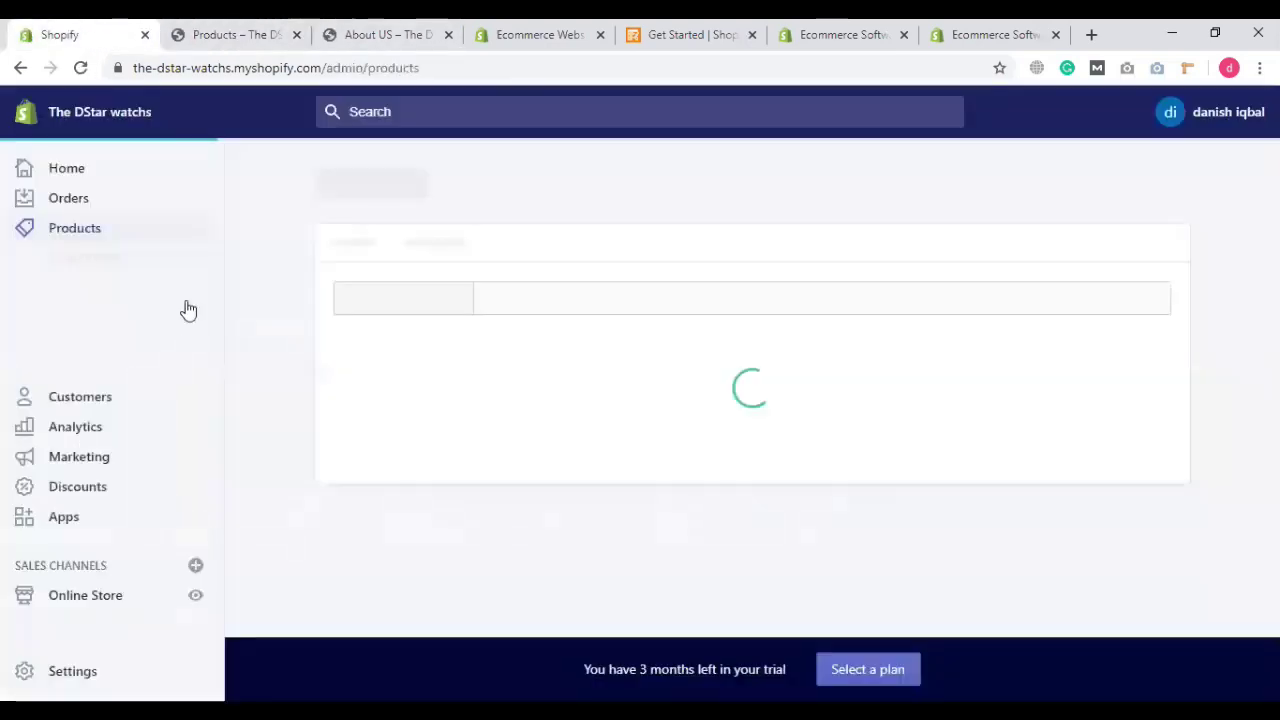
pyautogui.click(1182, 206)
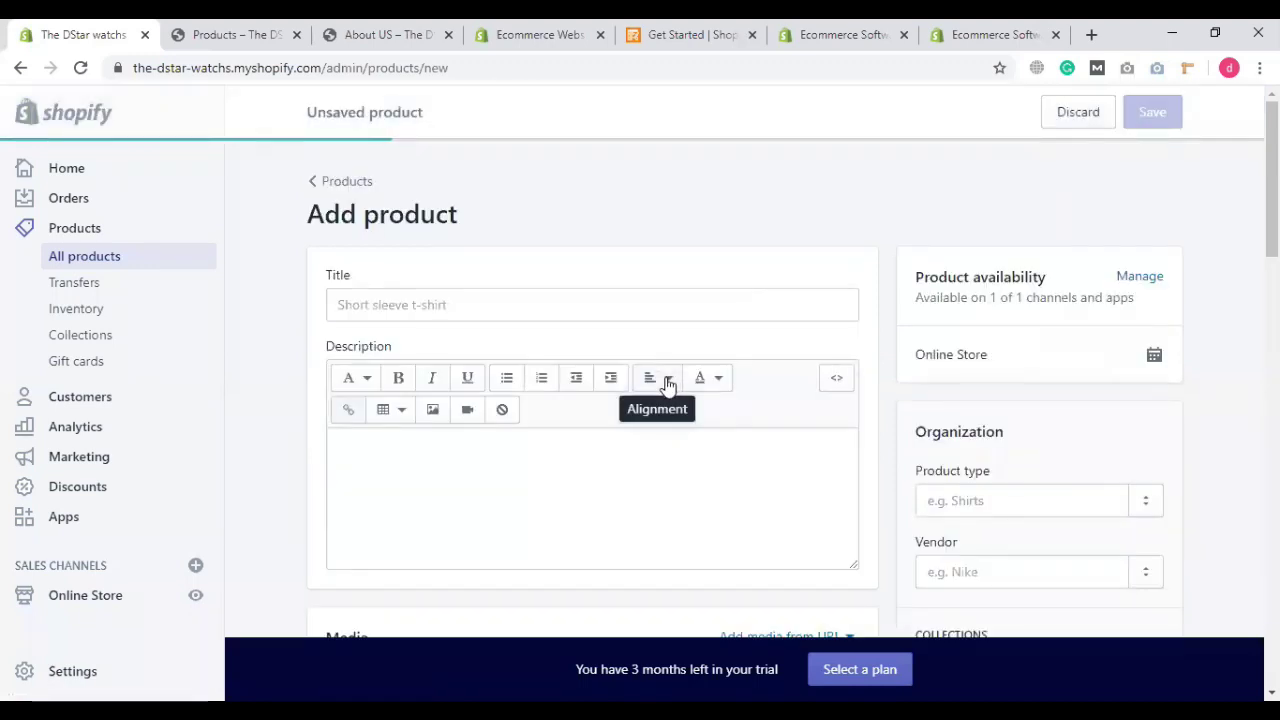
pyautogui.scroll(-7, 666, 380)
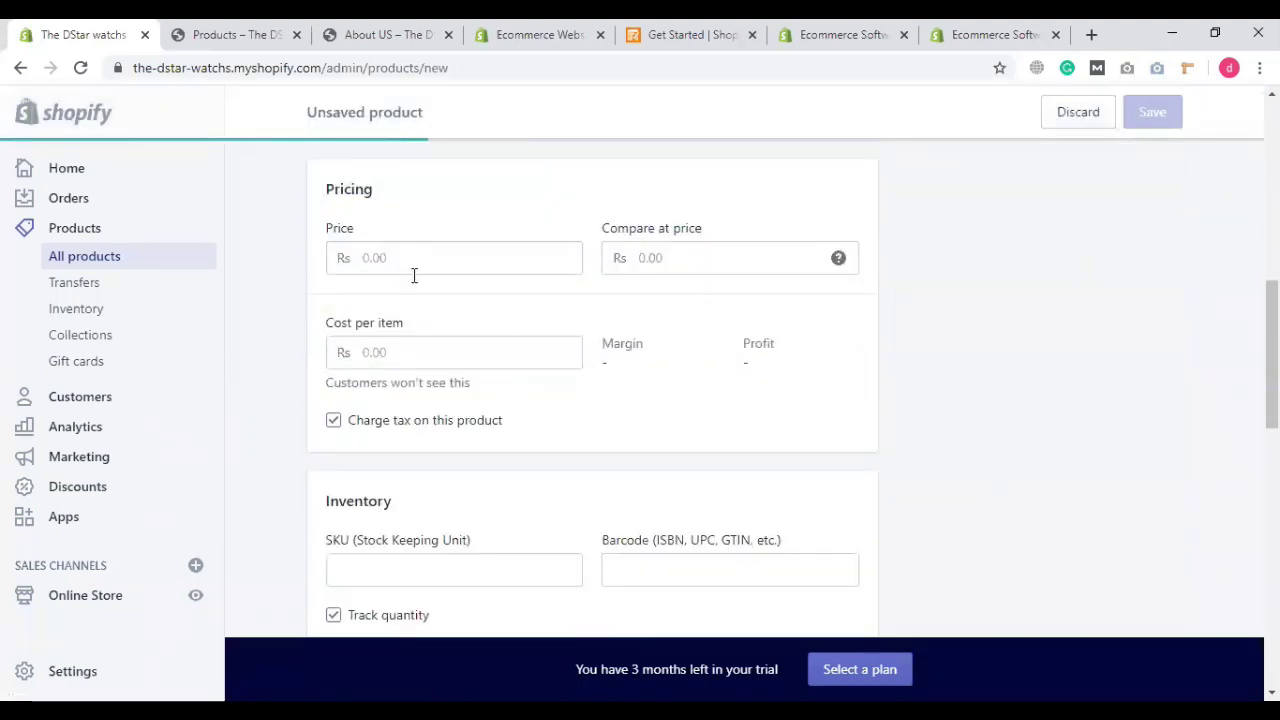
pyautogui.scroll(-3, 737, 514)
pyautogui.scroll(3, 277, 577)
# Step: Check the storefront's About Us and Contact US pages and the entries of its Collection menu
pyautogui.click(245, 34)
pyautogui.click(330, 34)
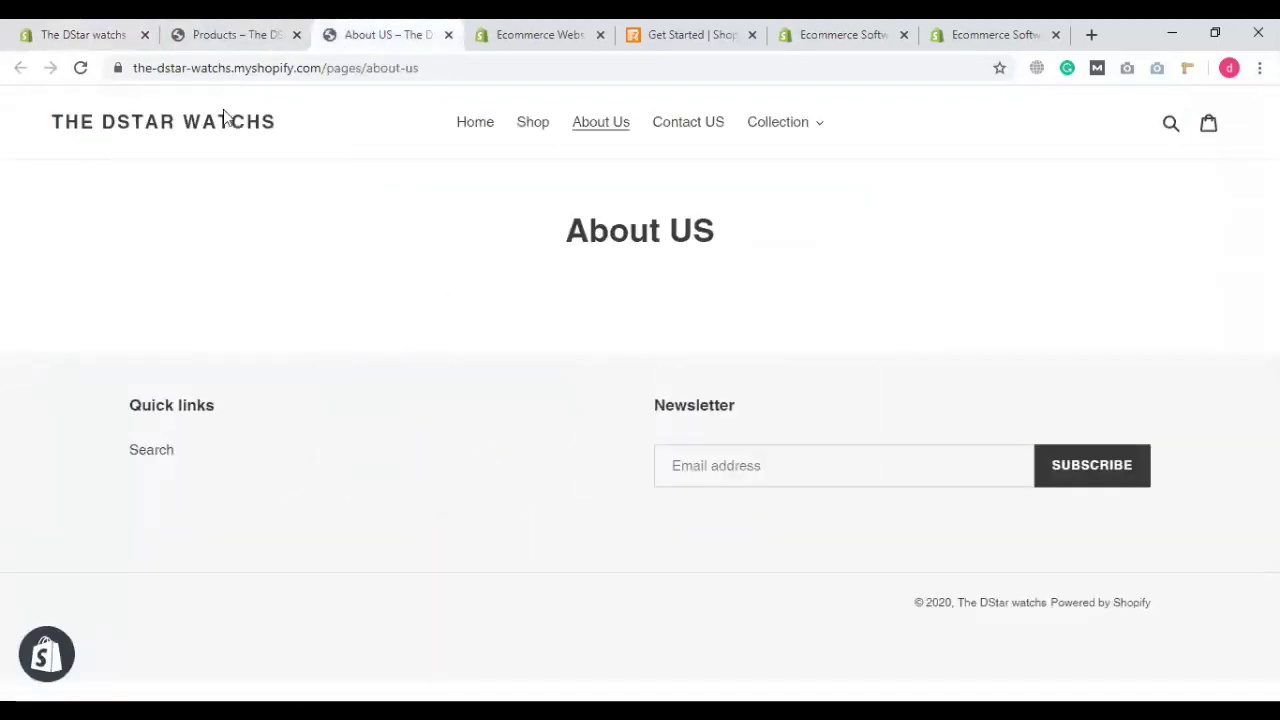
pyautogui.click(235, 34)
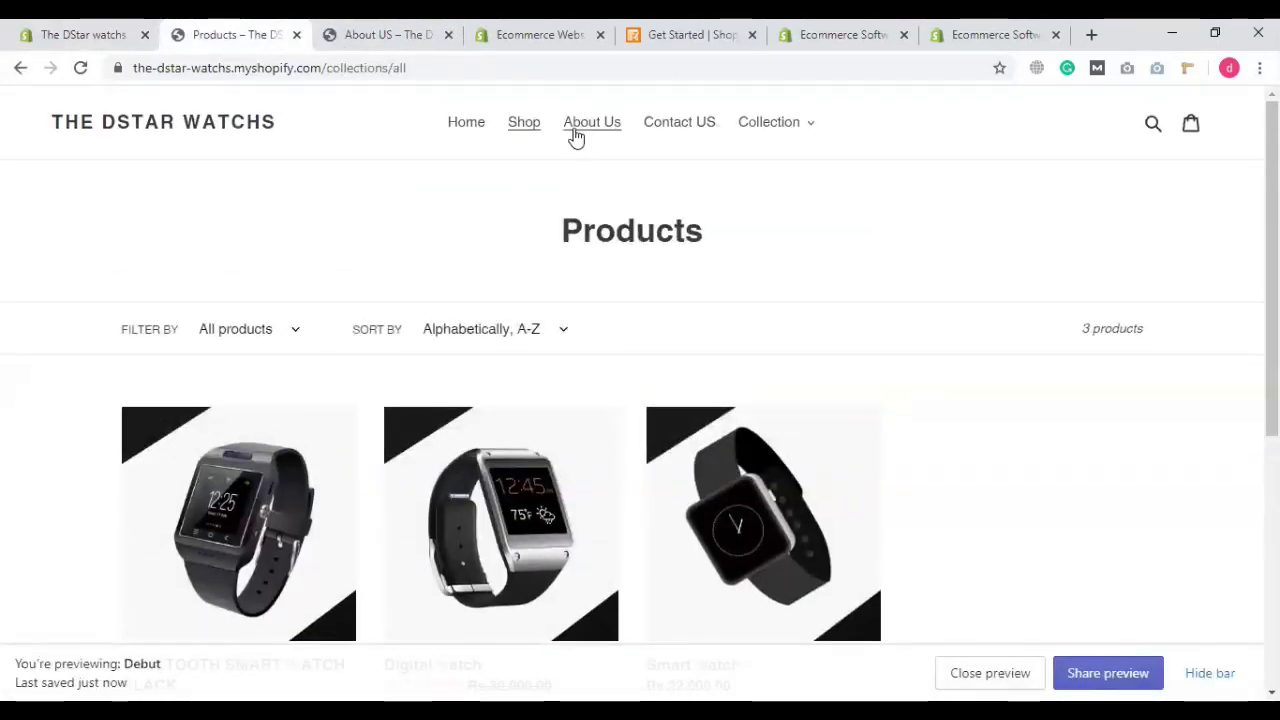
pyautogui.click(576, 135)
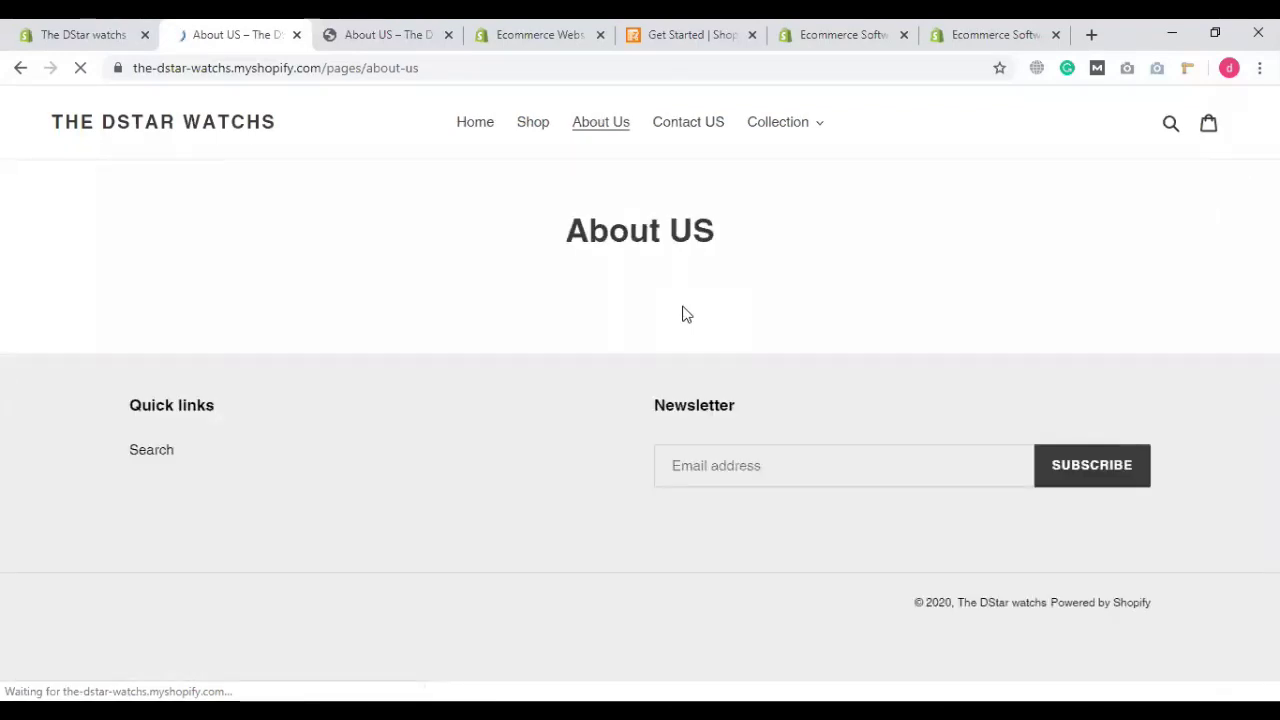
pyautogui.click(690, 122)
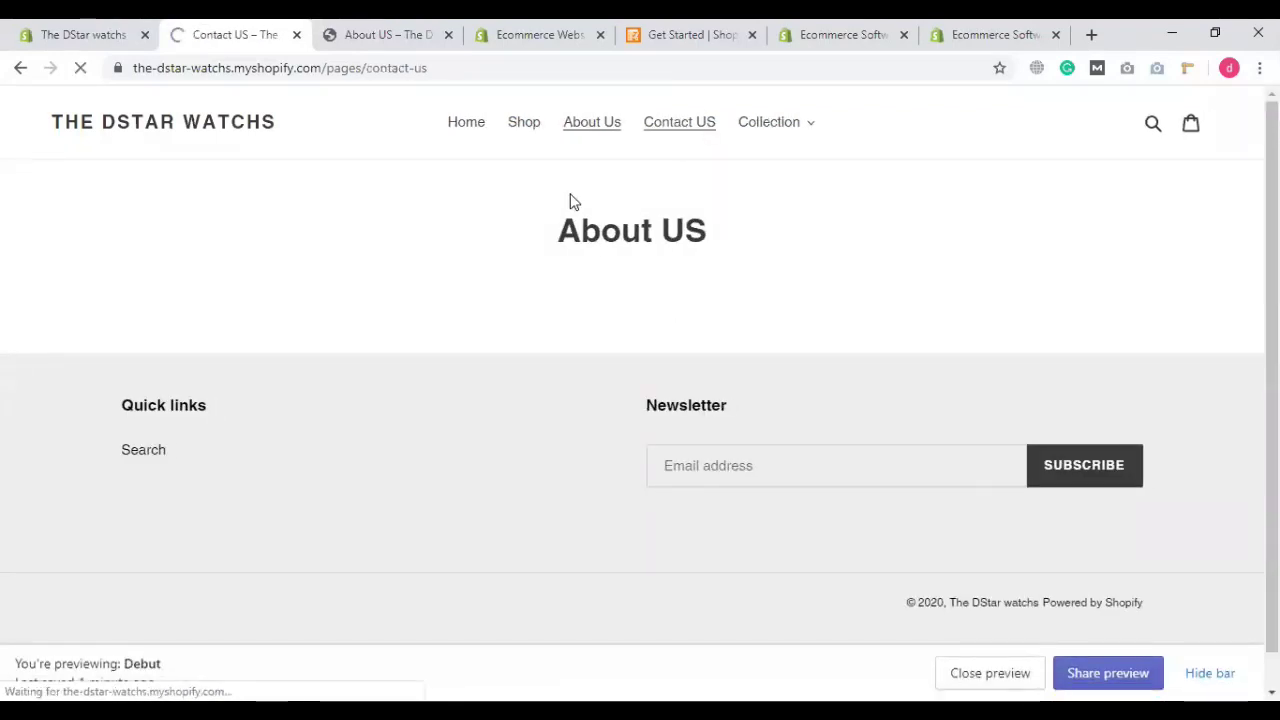
pyautogui.scroll(-3, 611, 331)
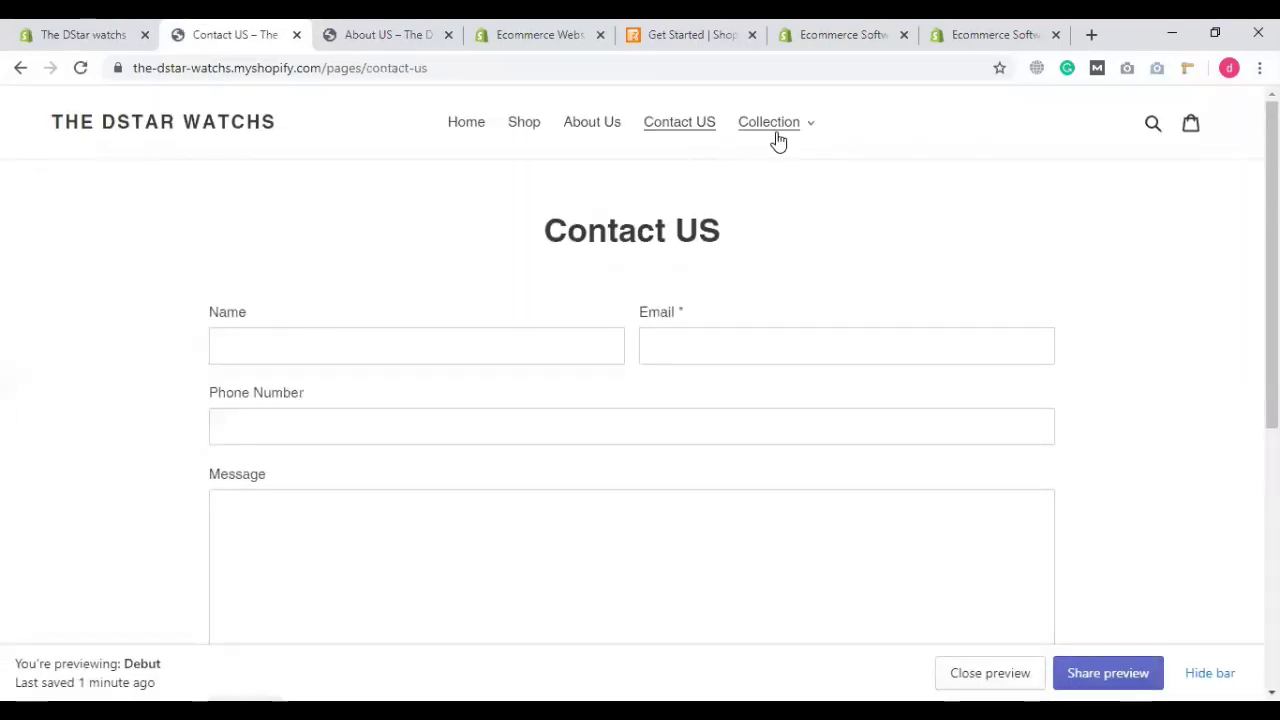
pyautogui.click(777, 132)
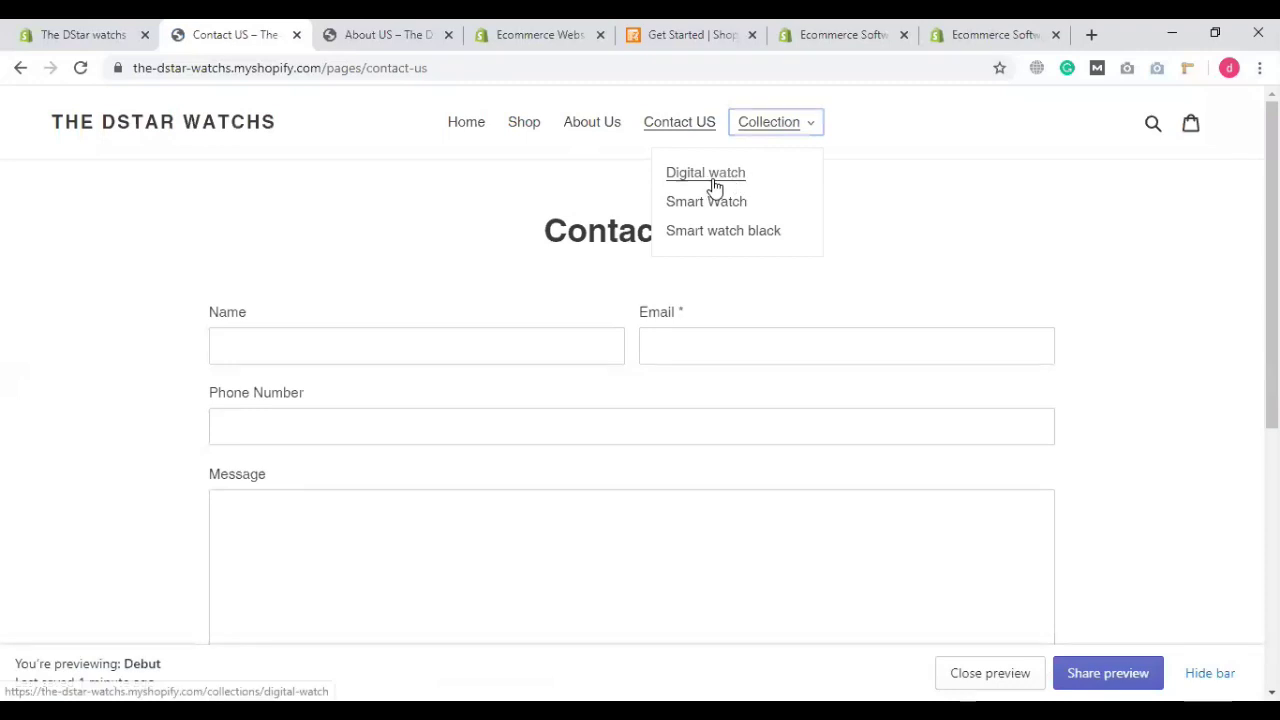
pyautogui.click(816, 291)
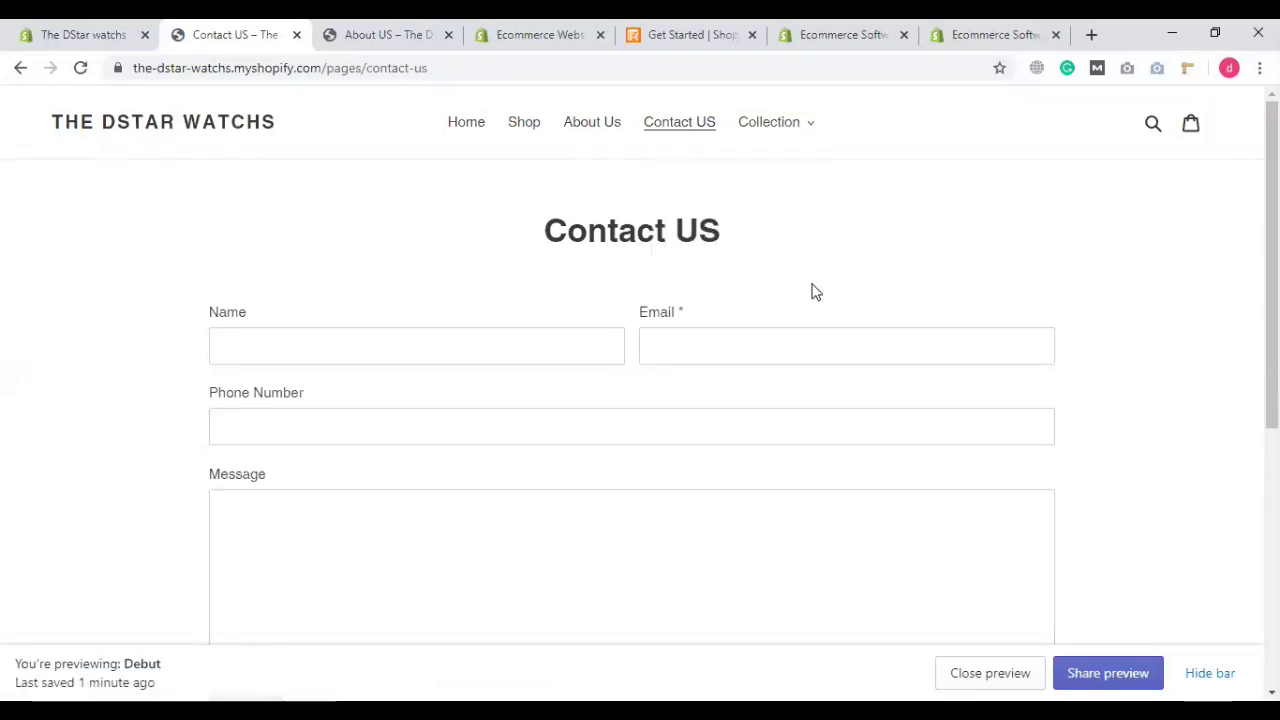
# Step: Return to the store admin, leave the blank product form and reopen the Debut theme's customizer
pyautogui.click(54, 28)
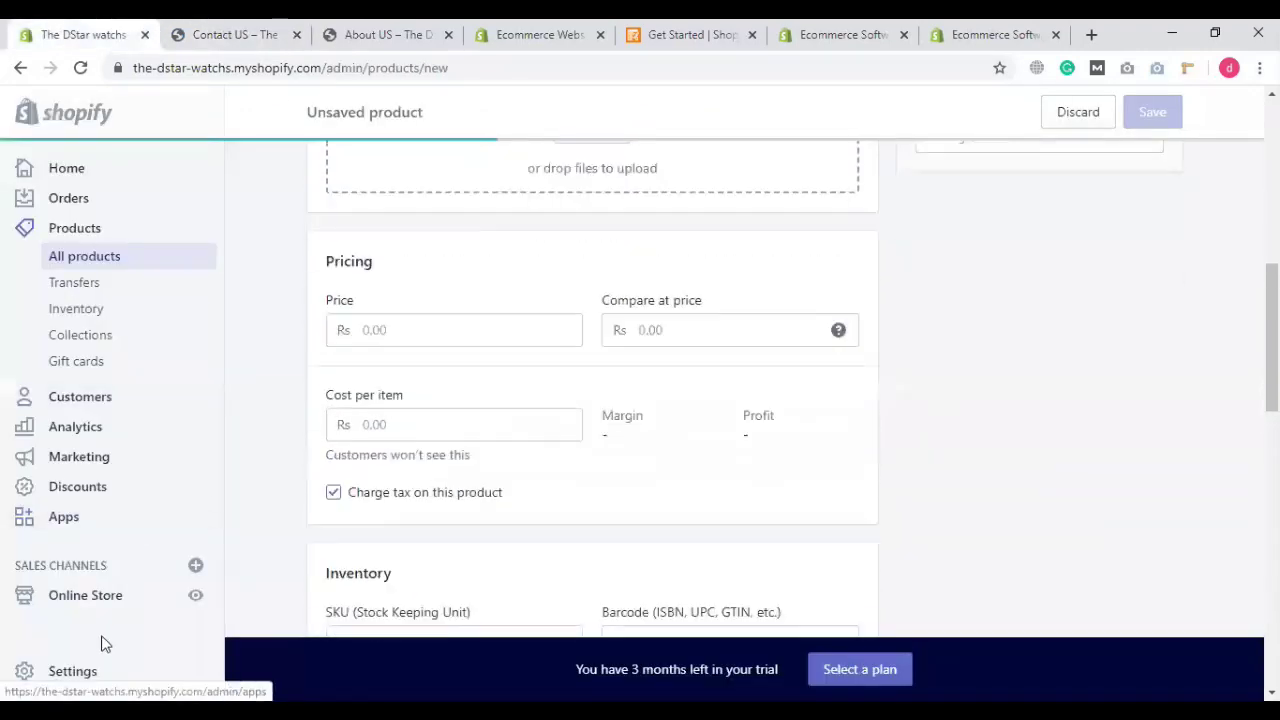
pyautogui.click(98, 600)
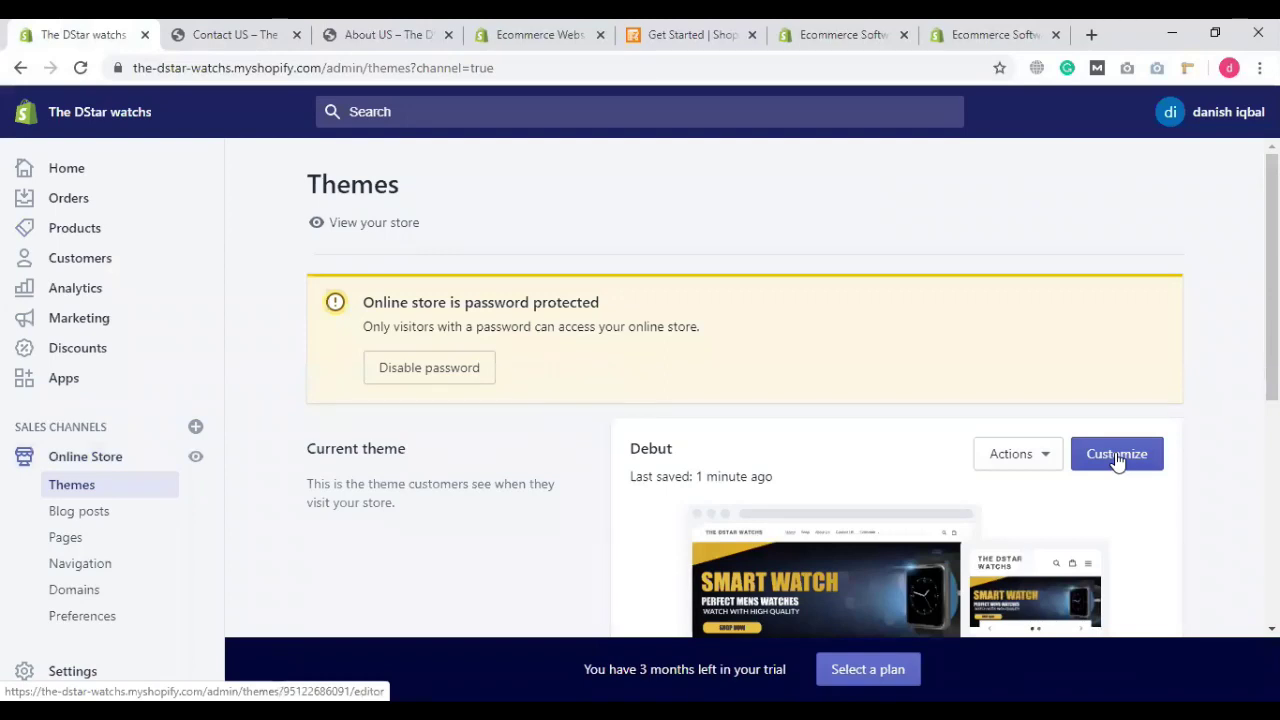
pyautogui.click(1118, 455)
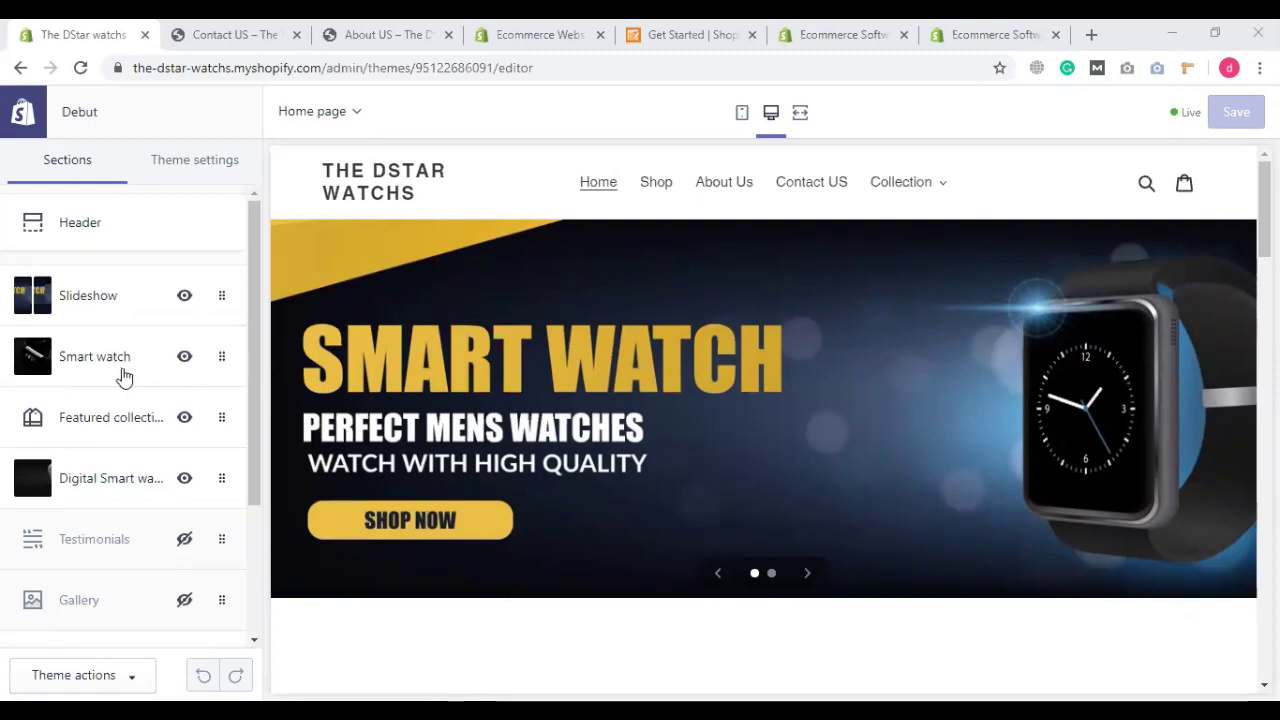
# Step: Open the Colors options in the Debut theme's general settings
pyautogui.click(172, 165)
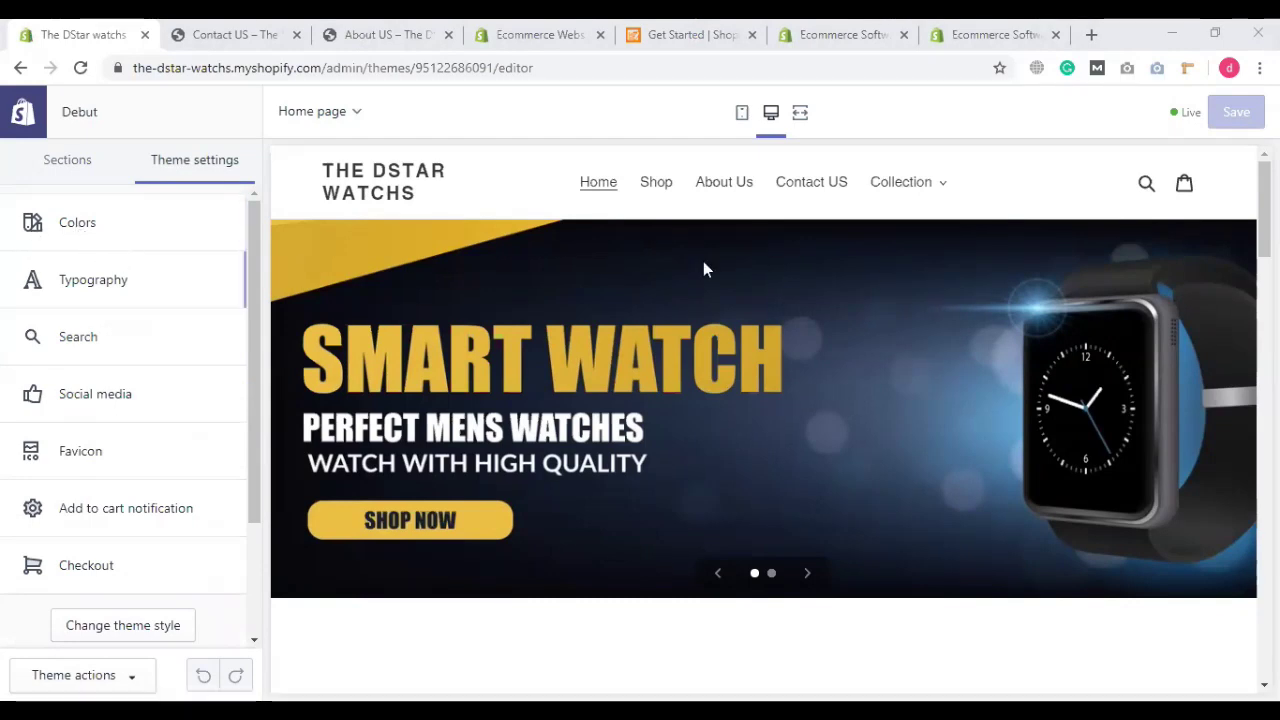
pyautogui.scroll(-3, 868, 431)
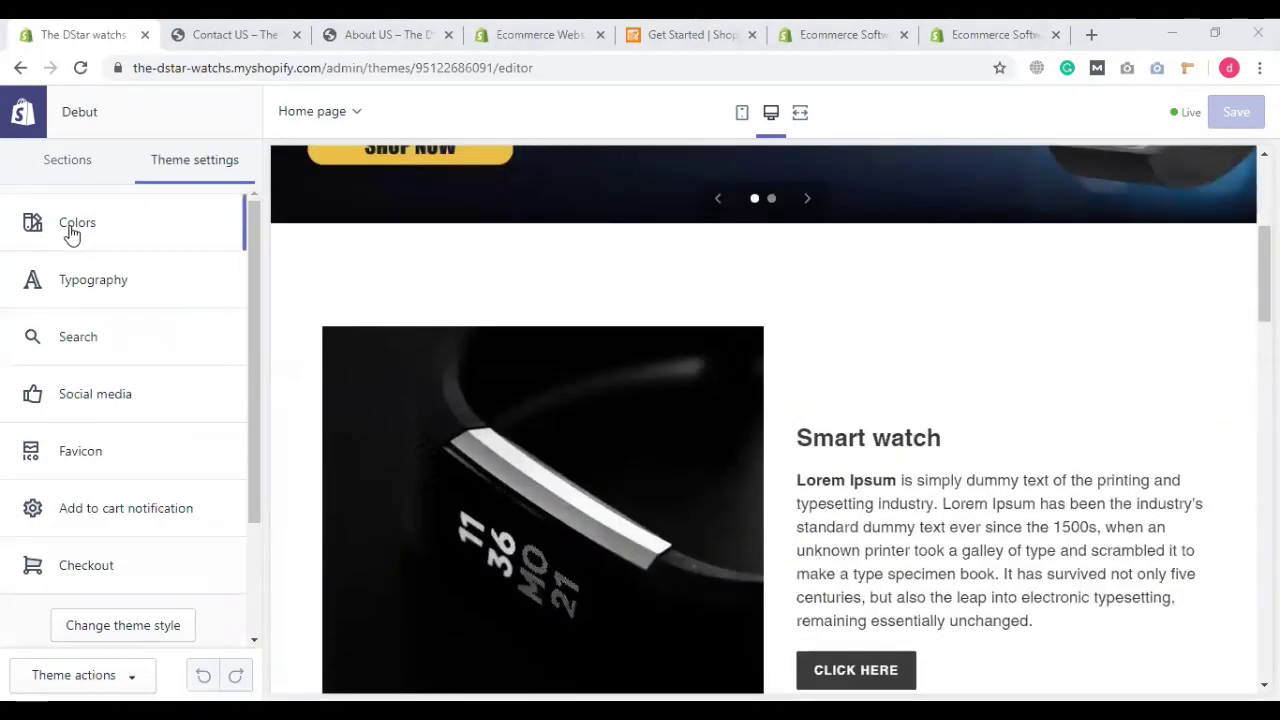
pyautogui.click(69, 230)
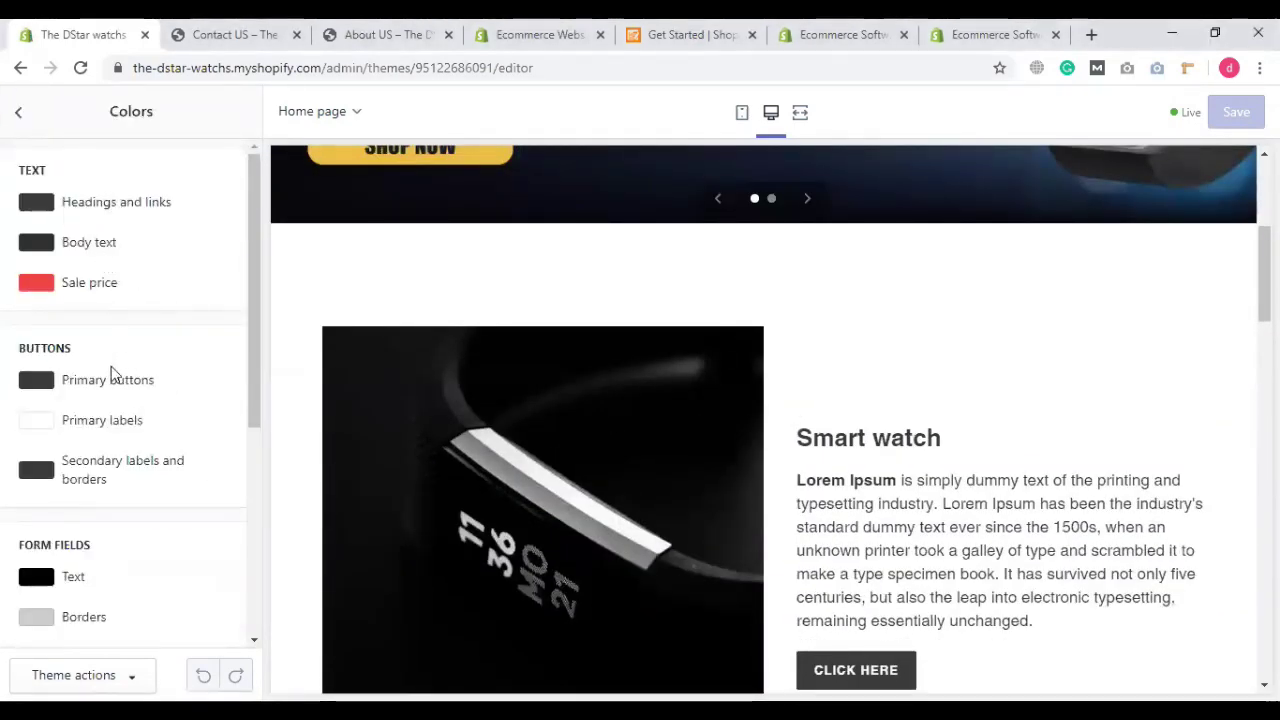
# Step: Try the yellow #CFBC4D as the primary buttons color and check the Smart watch section's button in the preview
pyautogui.scroll(-1, 111, 427)
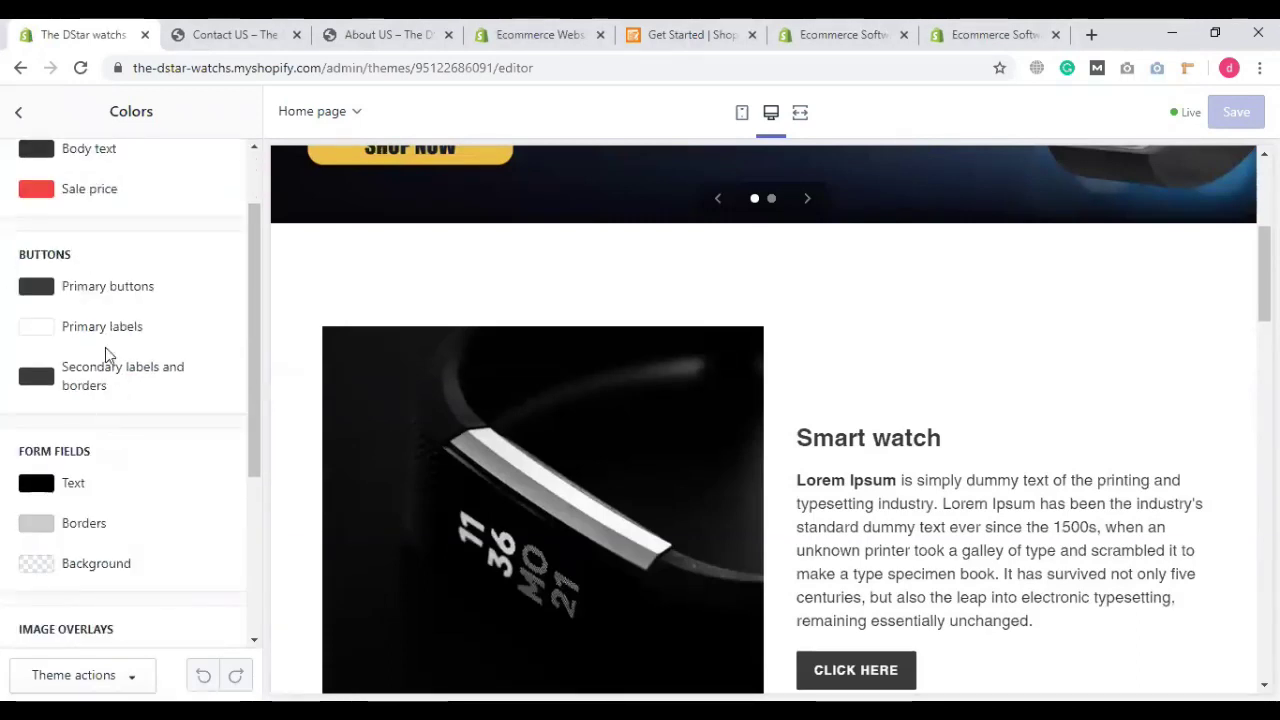
pyautogui.click(97, 289)
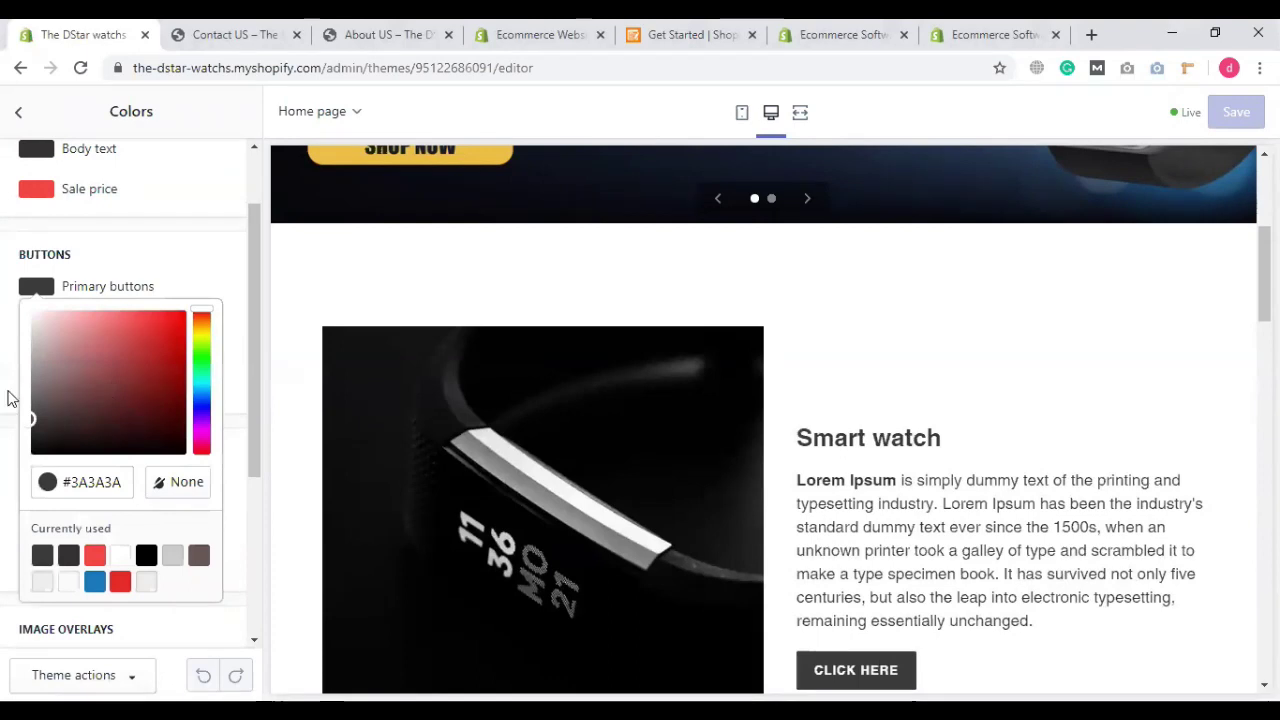
pyautogui.click(198, 336)
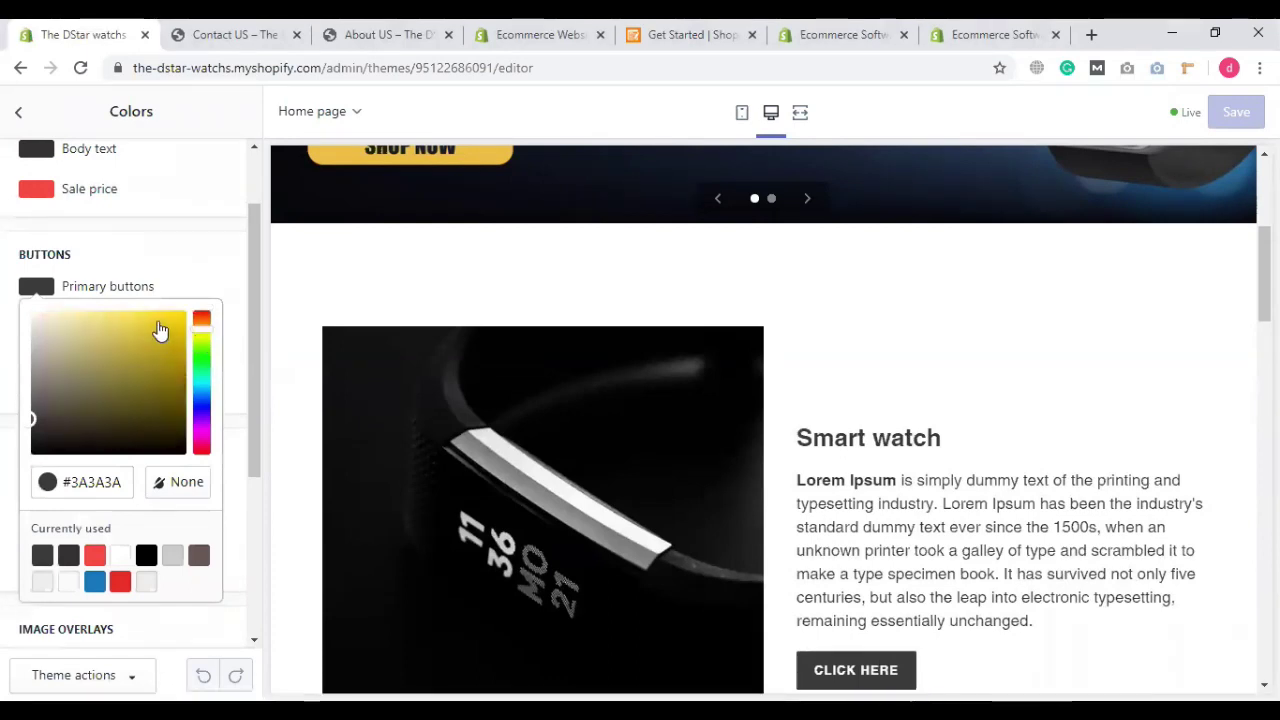
pyautogui.moveTo(157, 322)
pyautogui.mouseDown()
pyautogui.moveTo(133, 318)
pyautogui.moveTo(127, 330)
pyautogui.moveTo(144, 324)
pyautogui.moveTo(125, 335)
pyautogui.mouseUp()
pyautogui.scroll(-3, 868, 500)
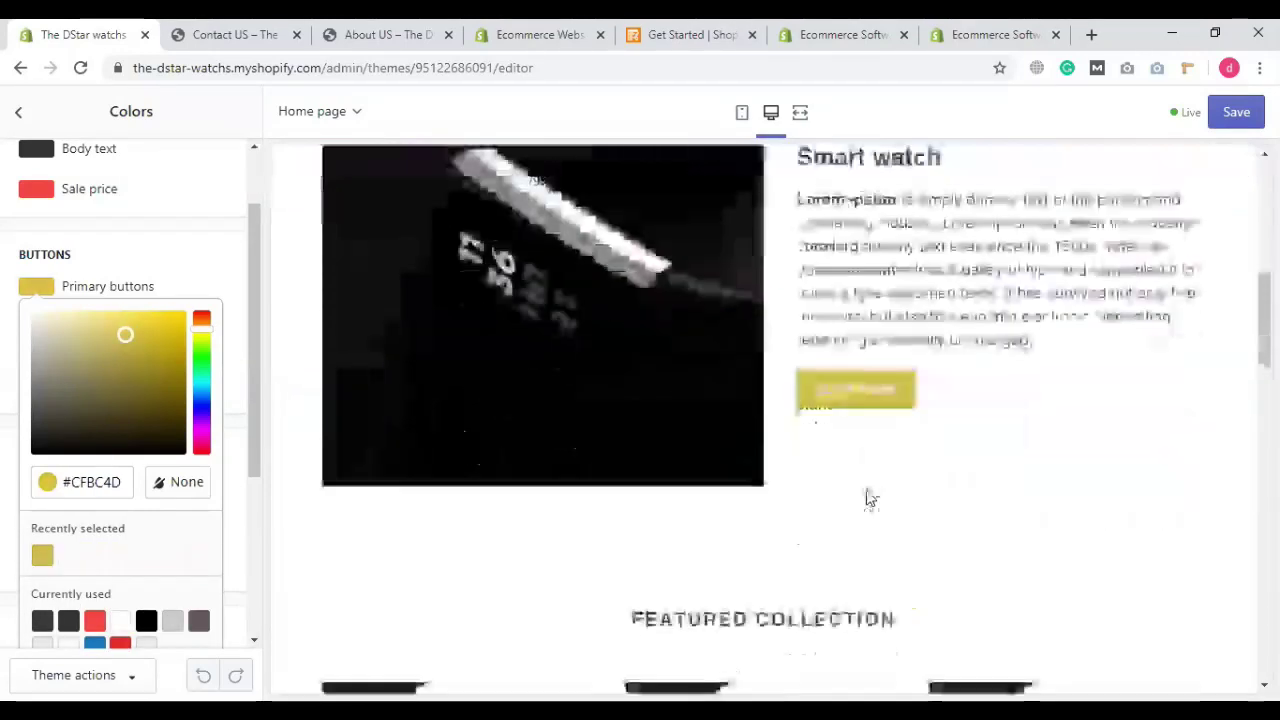
pyautogui.scroll(1, 287, 481)
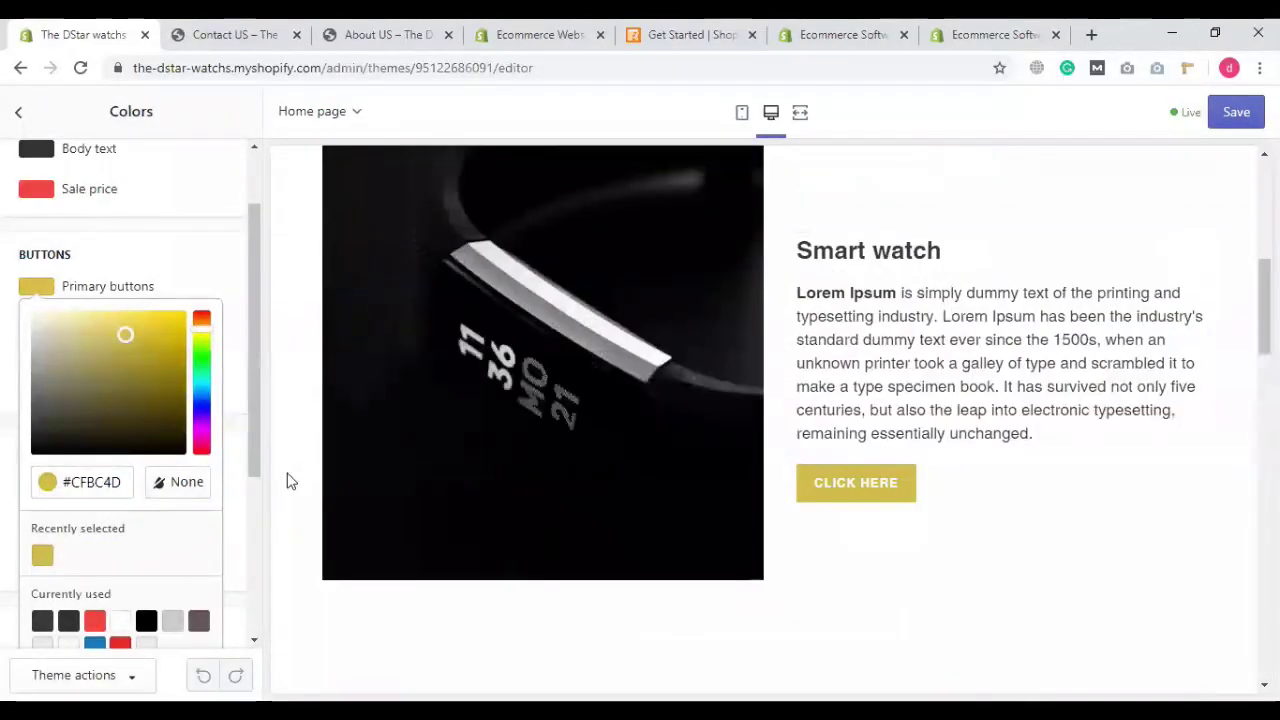
# Step: Set the primary buttons color to the dark grey #333232 and look over the remaining color options
pyautogui.click(68, 621)
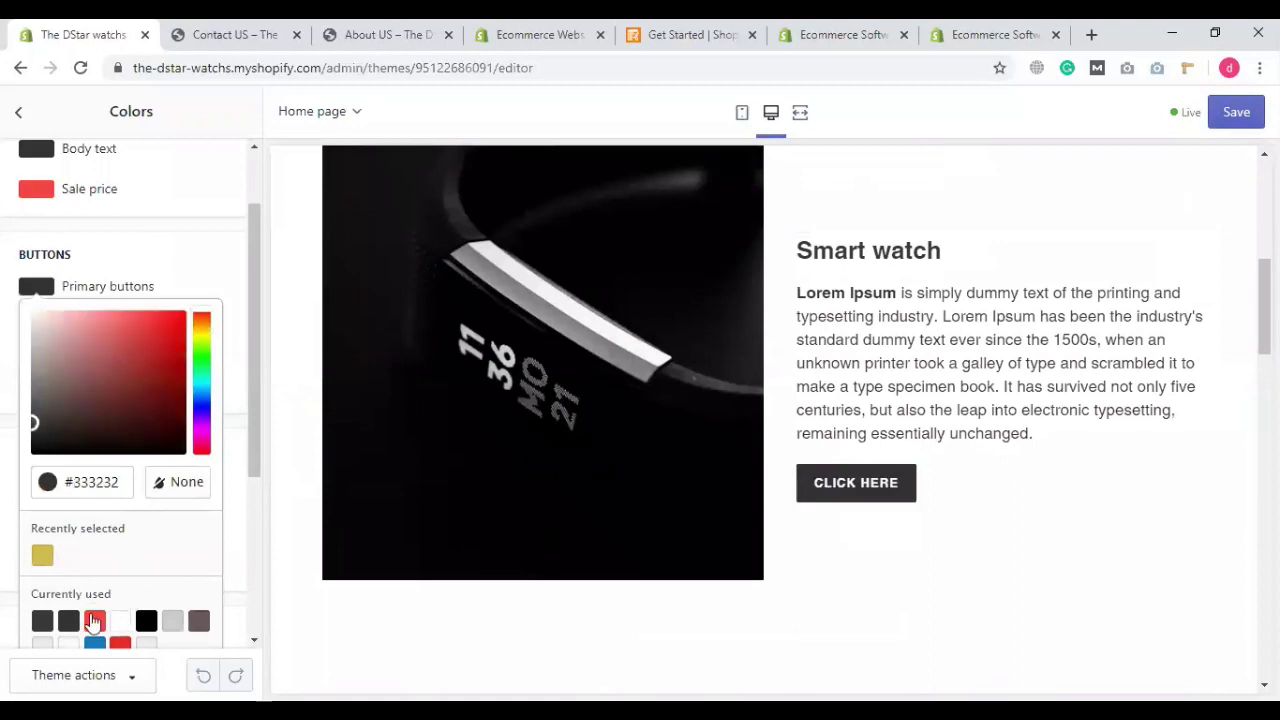
pyautogui.click(249, 524)
pyautogui.scroll(-1, 108, 460)
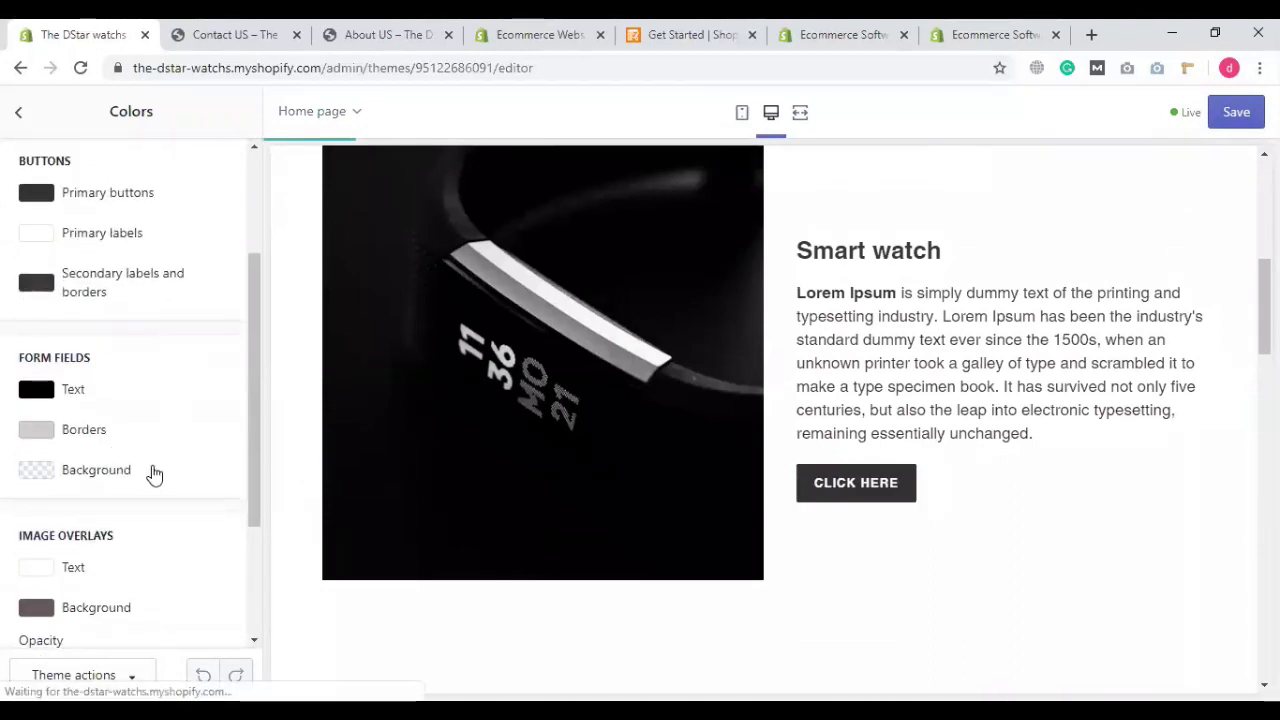
pyautogui.scroll(-2, 153, 475)
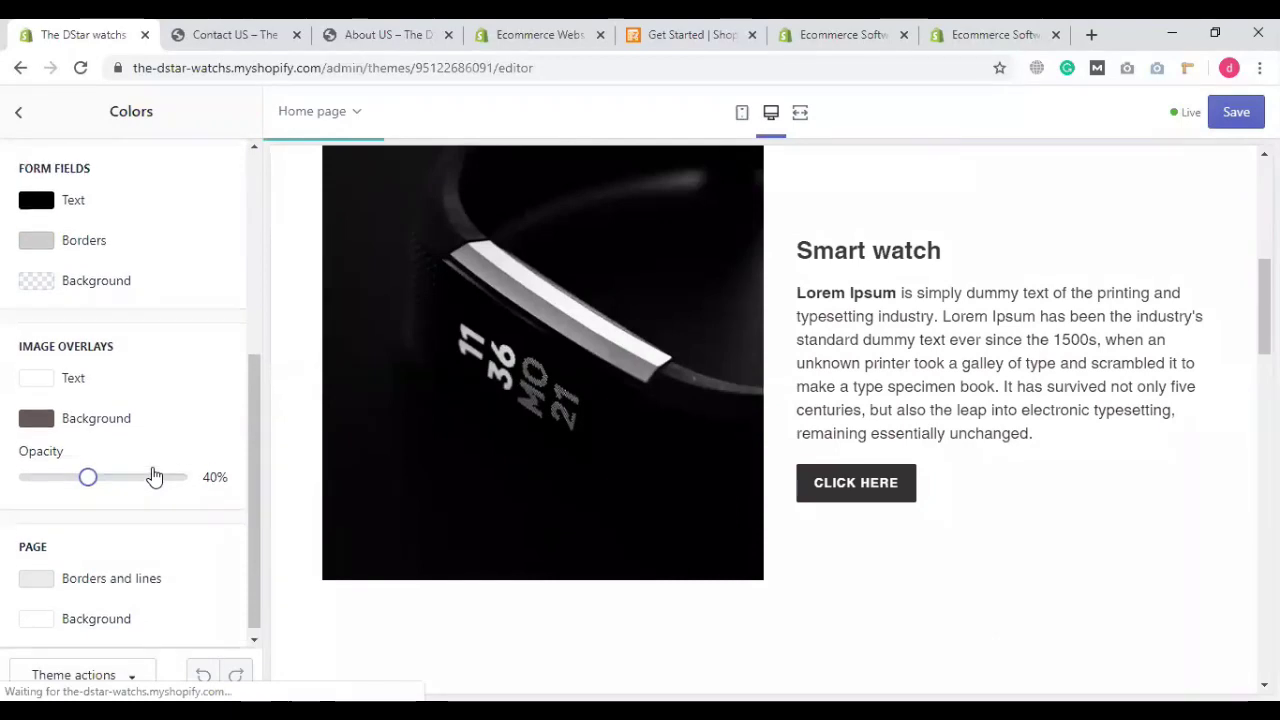
pyautogui.scroll(4, 133, 577)
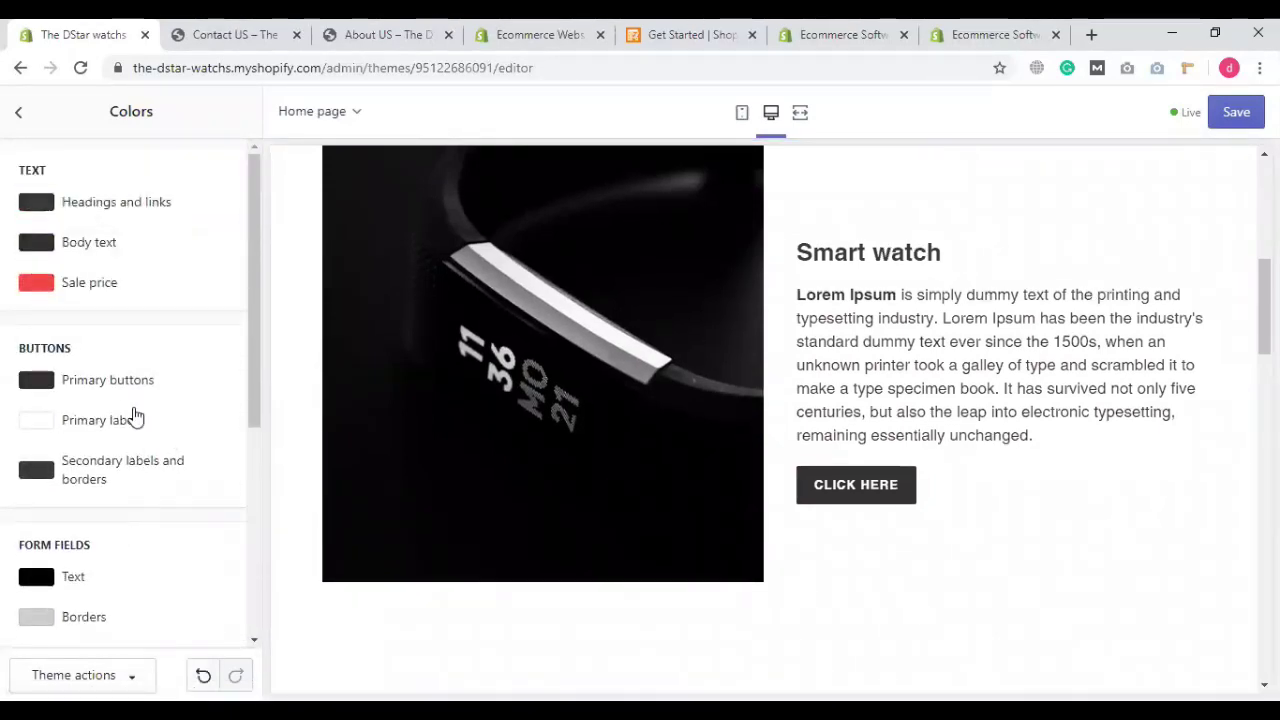
# Step: Try the yellow #FFD868 and the paler #F3DC9A as the headings and links color, checking the Smart watch heading
pyautogui.click(107, 207)
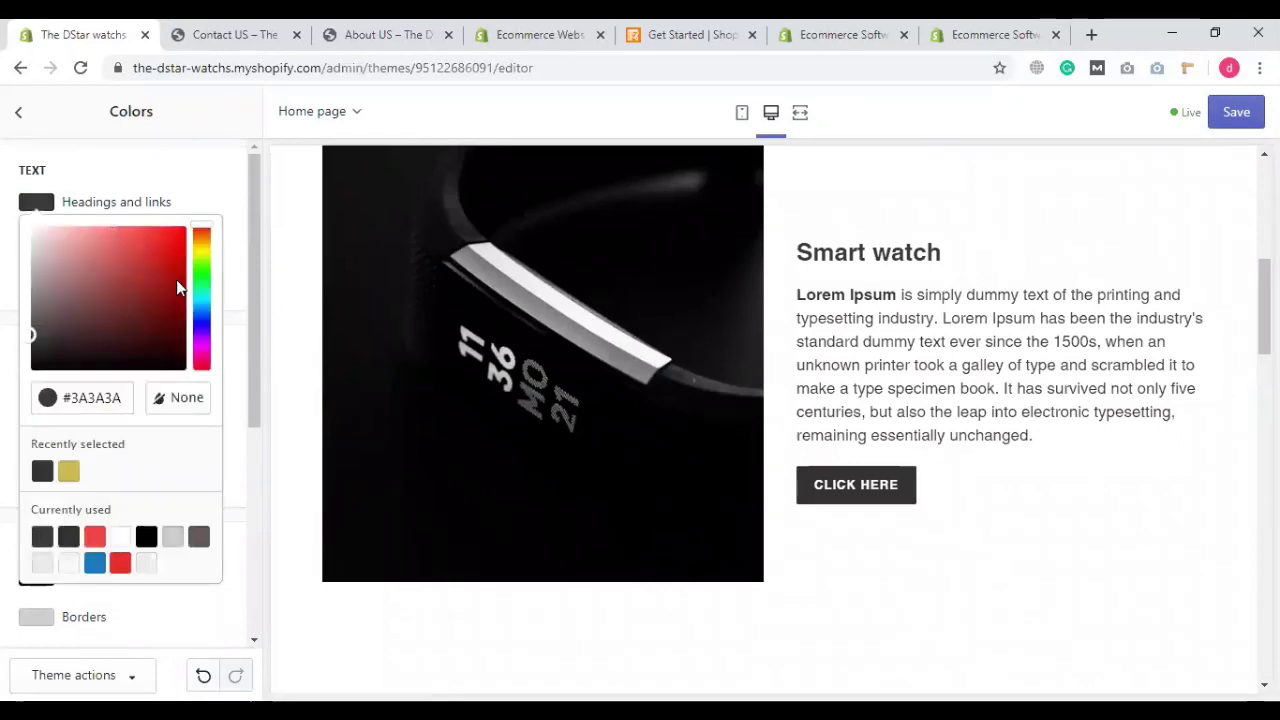
pyautogui.scroll(5, 751, 366)
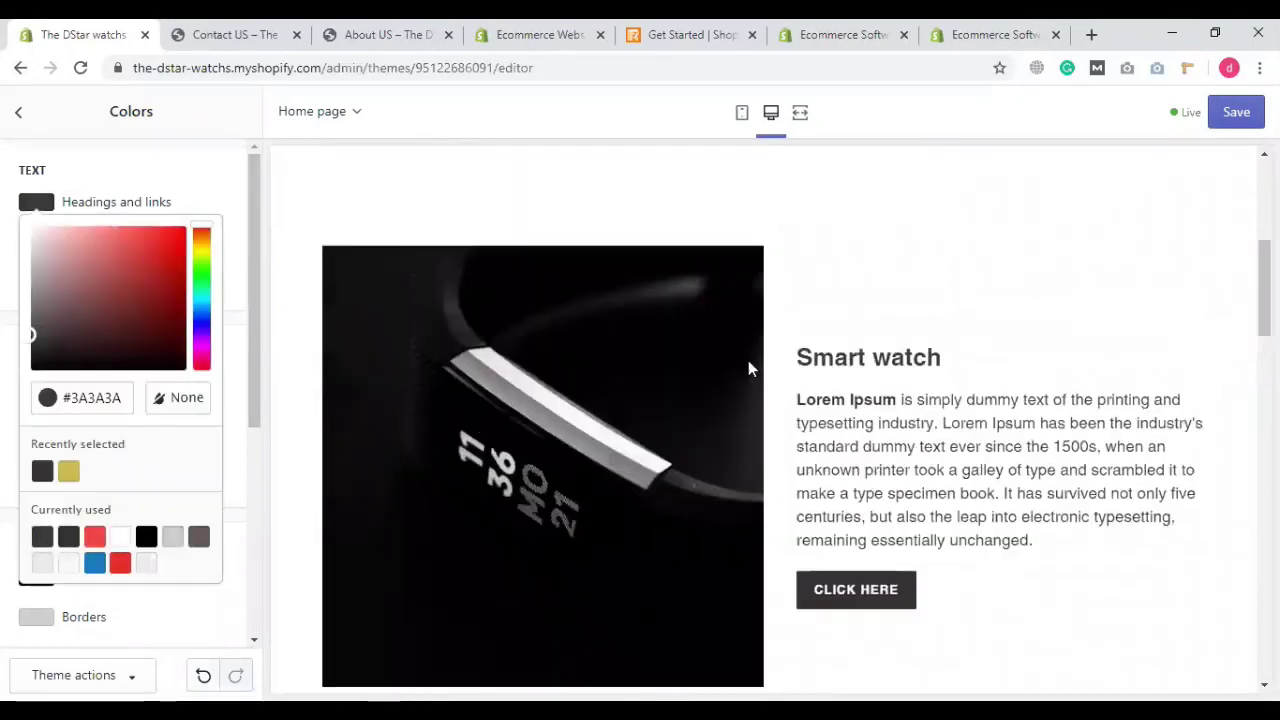
pyautogui.scroll(-5, 788, 360)
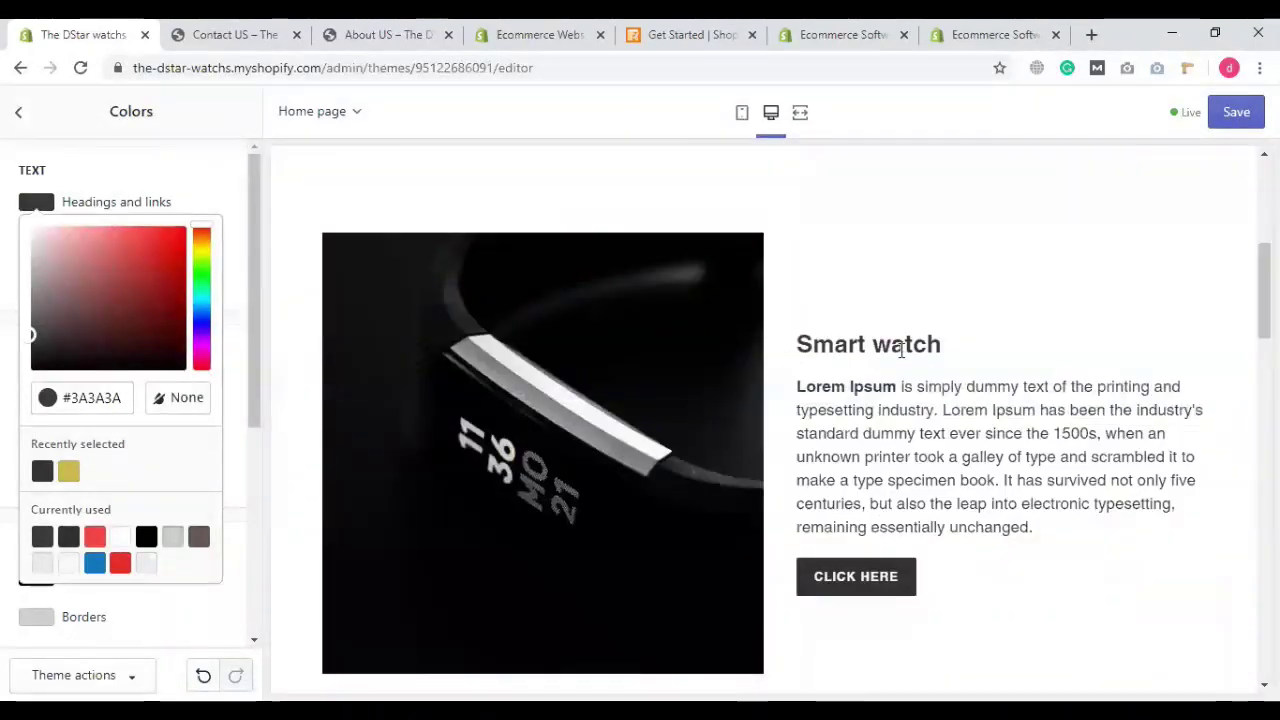
pyautogui.scroll(4, 1031, 277)
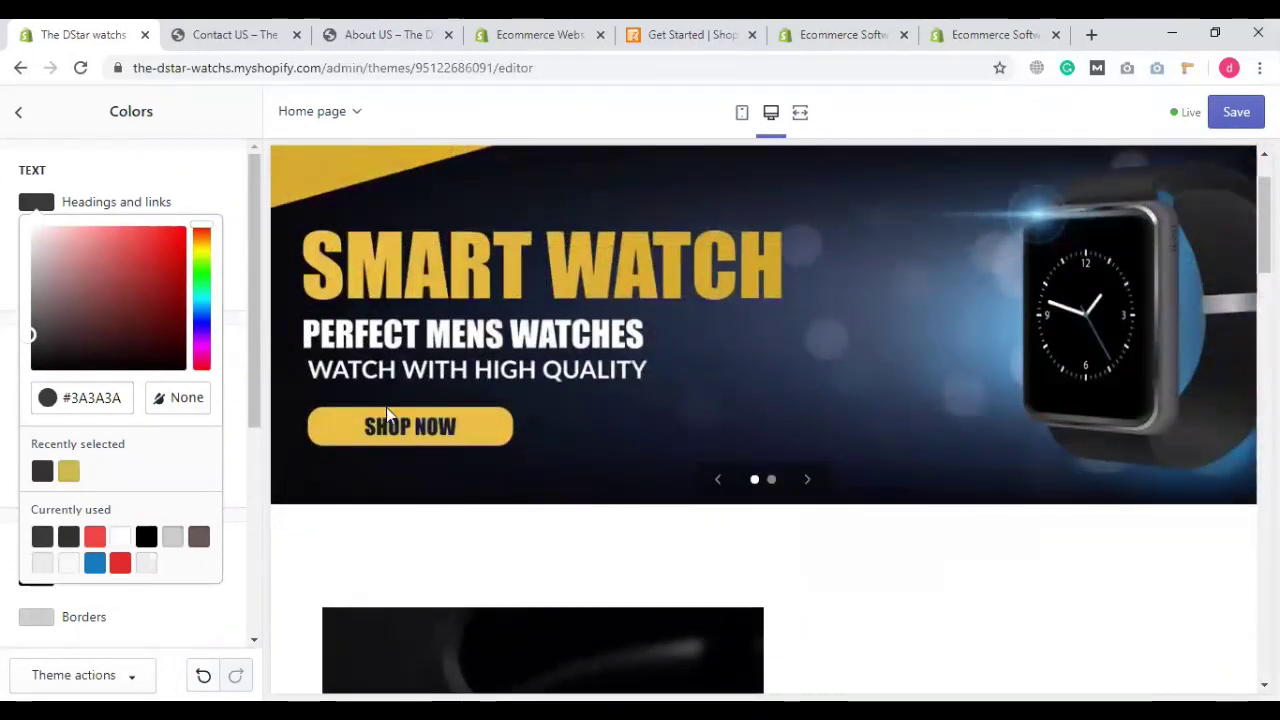
pyautogui.click(203, 259)
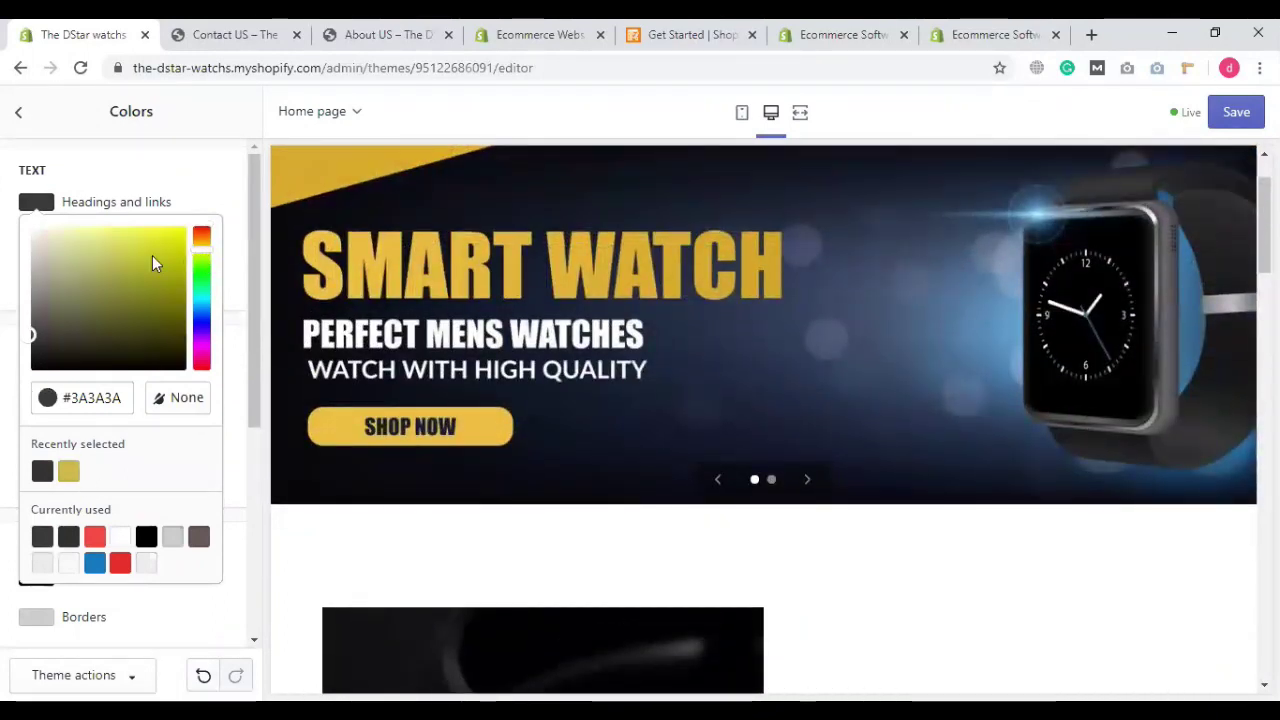
pyautogui.moveTo(199, 255); pyautogui.dragTo(189, 250)
pyautogui.moveTo(141, 245); pyautogui.dragTo(119, 227)
pyautogui.scroll(-2, 903, 423)
pyautogui.scroll(-2, 903, 423)
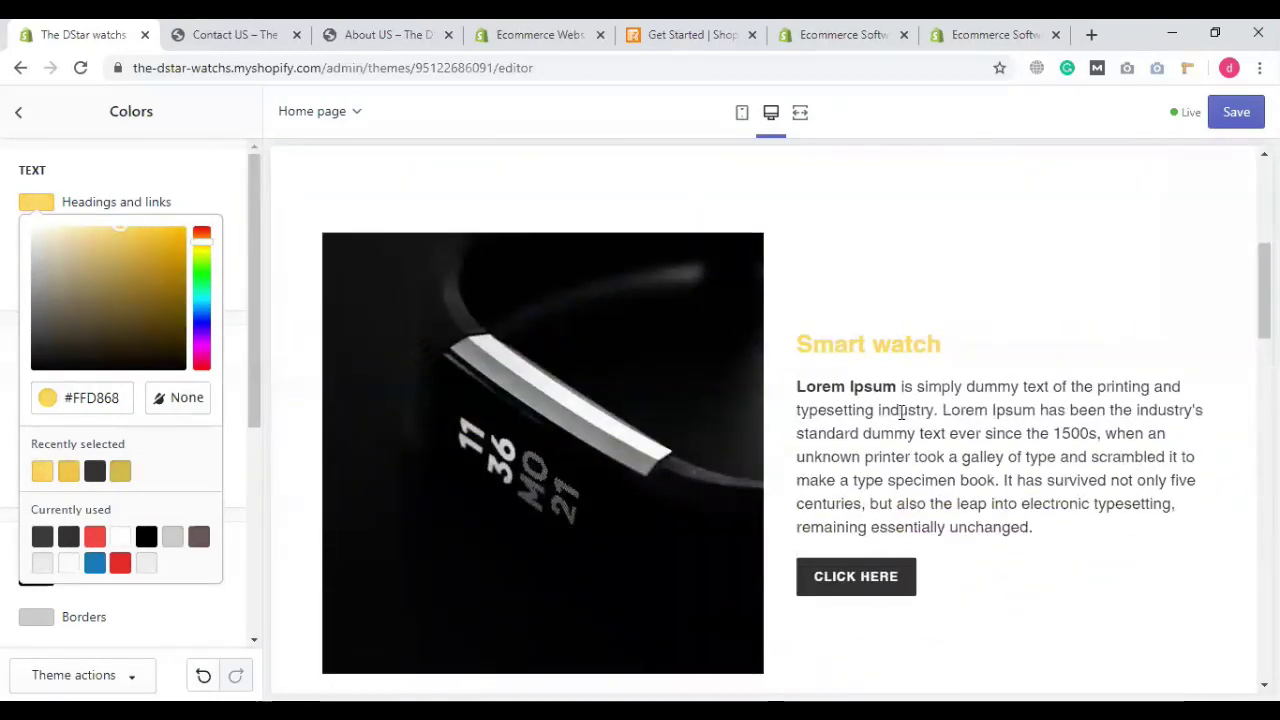
pyautogui.scroll(-2, 903, 413)
pyautogui.scroll(2, 894, 411)
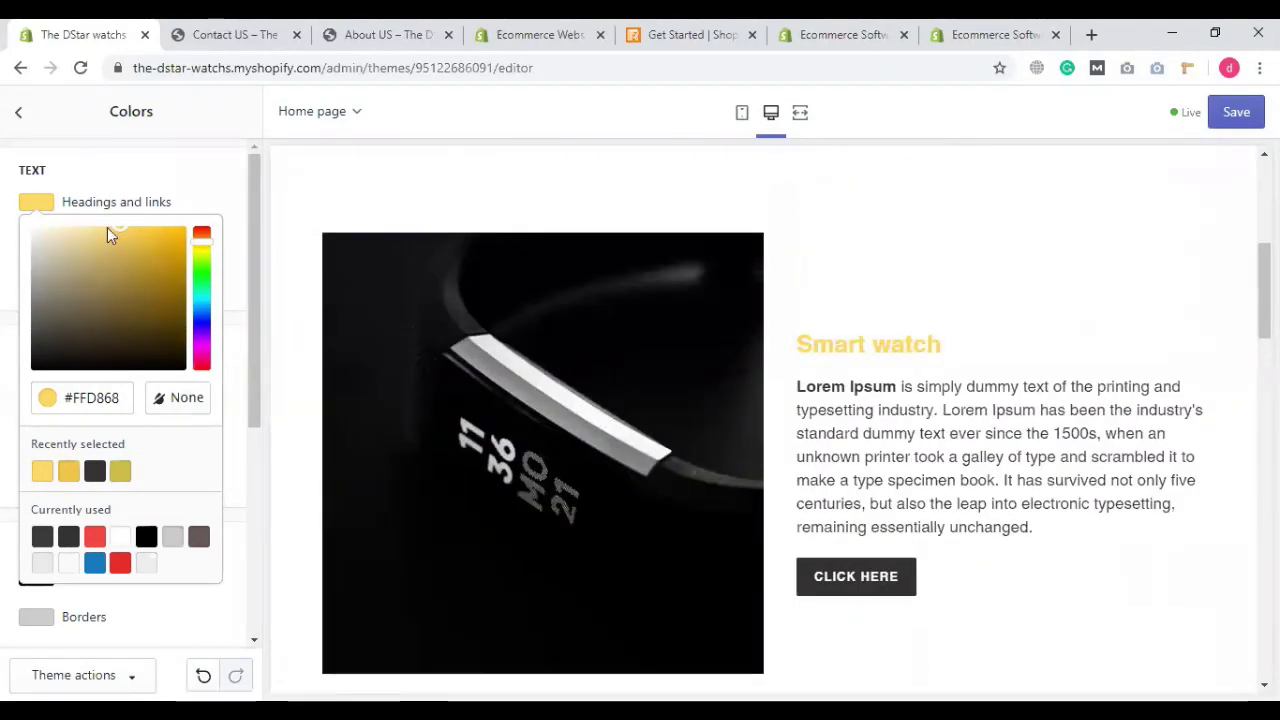
pyautogui.moveTo(108, 234)
pyautogui.mouseDown()
pyautogui.moveTo(77, 238)
pyautogui.moveTo(85, 230)
pyautogui.mouseUp()
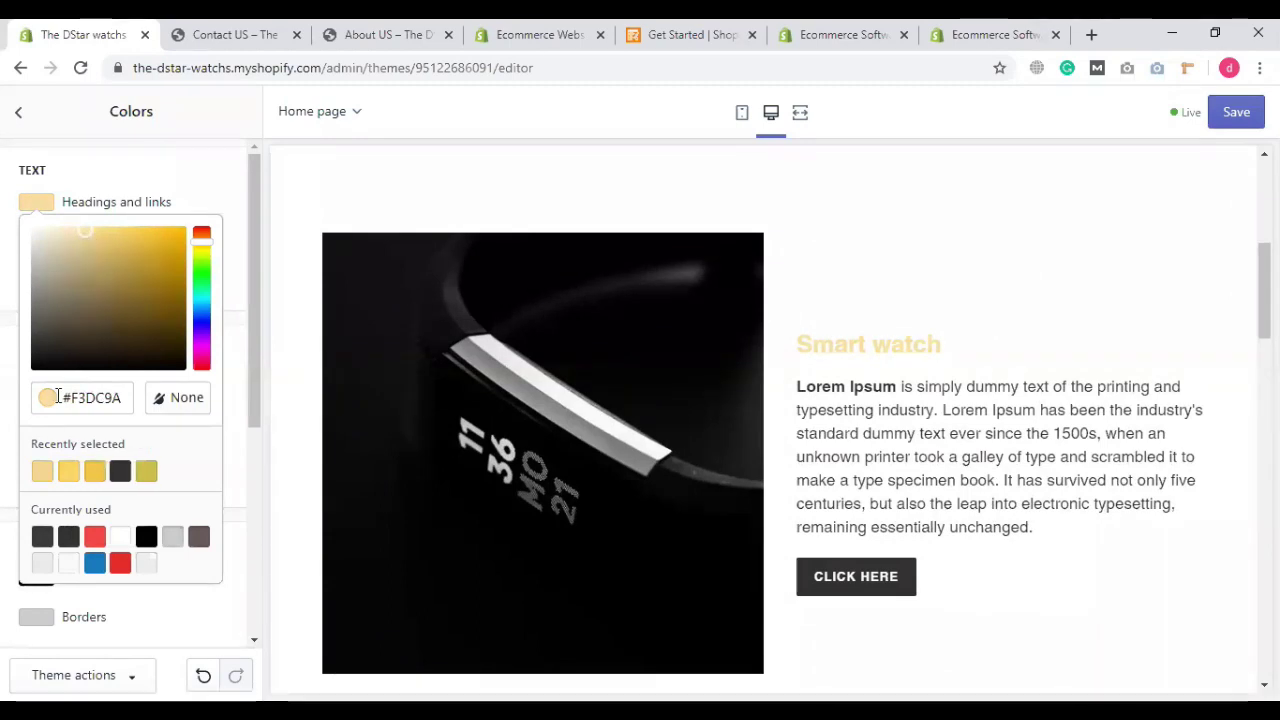
# Step: Set the headings and links color to the recently selected dark grey #333232 and close the color picker
pyautogui.click(120, 474)
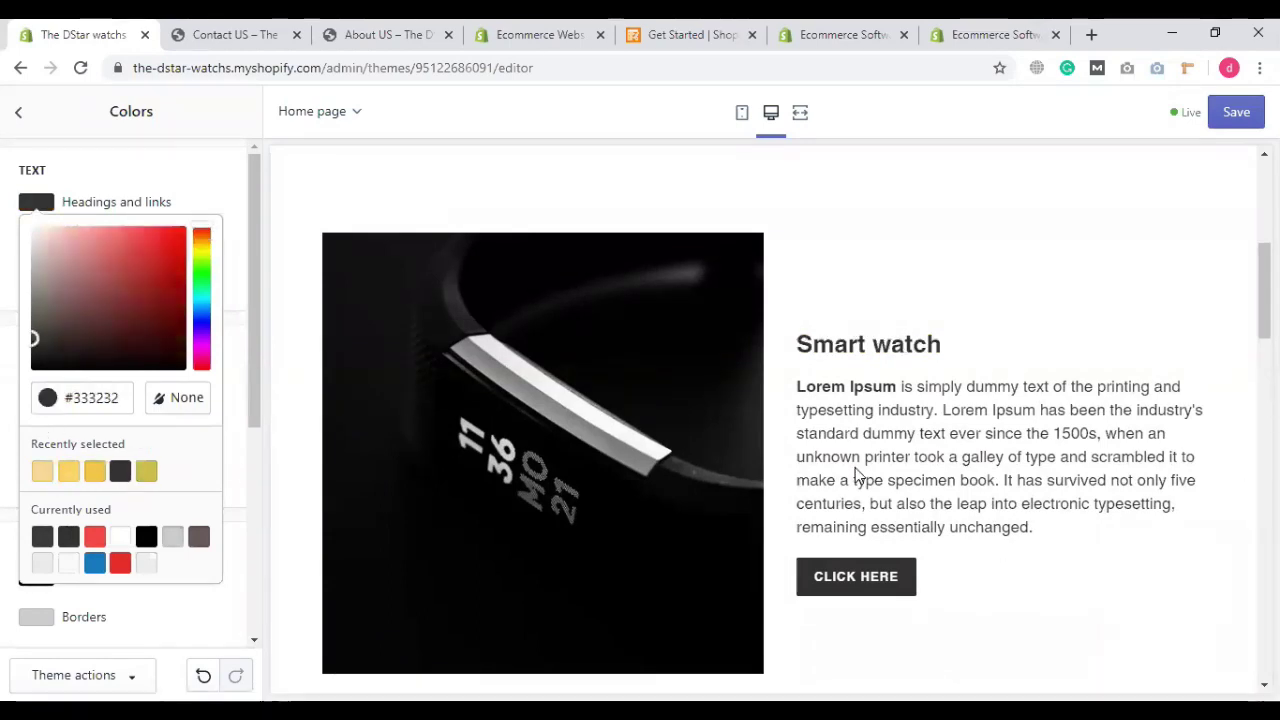
pyautogui.scroll(2, 857, 480)
pyautogui.click(163, 192)
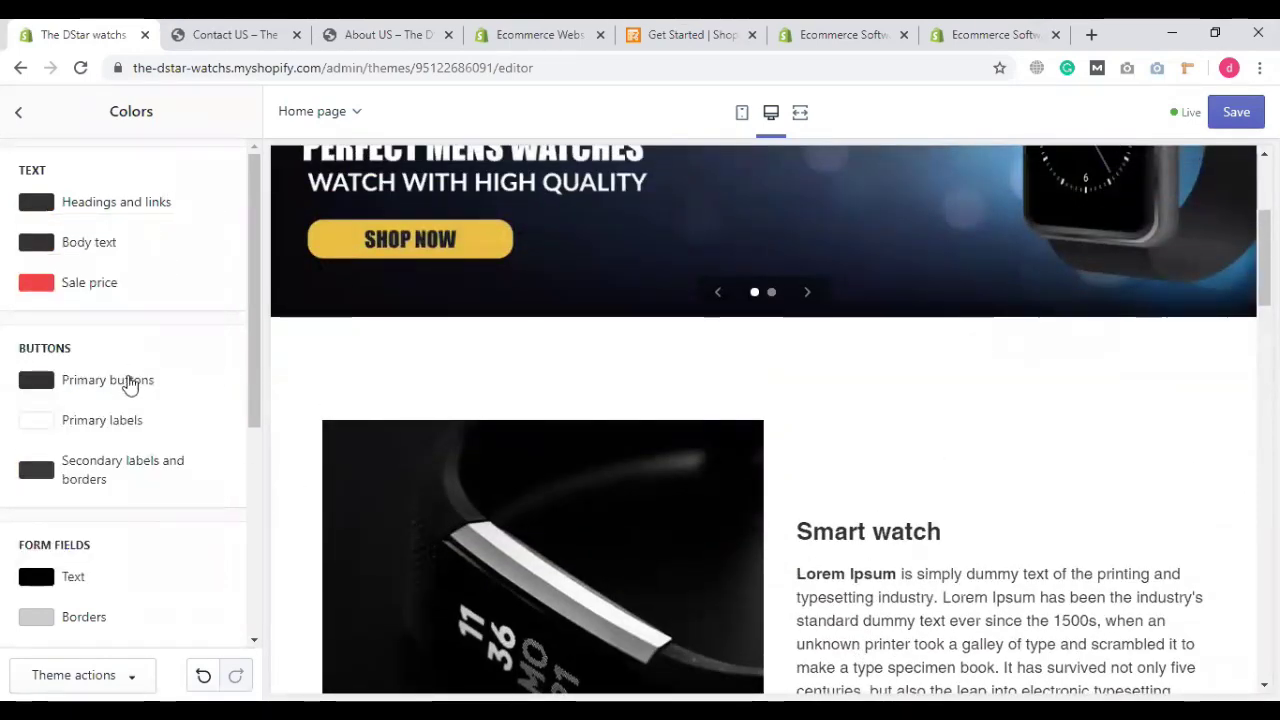
# Step: Look over the form field, image overlay and page color options and the home page's header and slideshow preview
pyautogui.scroll(-3, 126, 380)
pyautogui.scroll(1, 1059, 438)
pyautogui.scroll(3, 1059, 438)
pyautogui.scroll(-1, 583, 474)
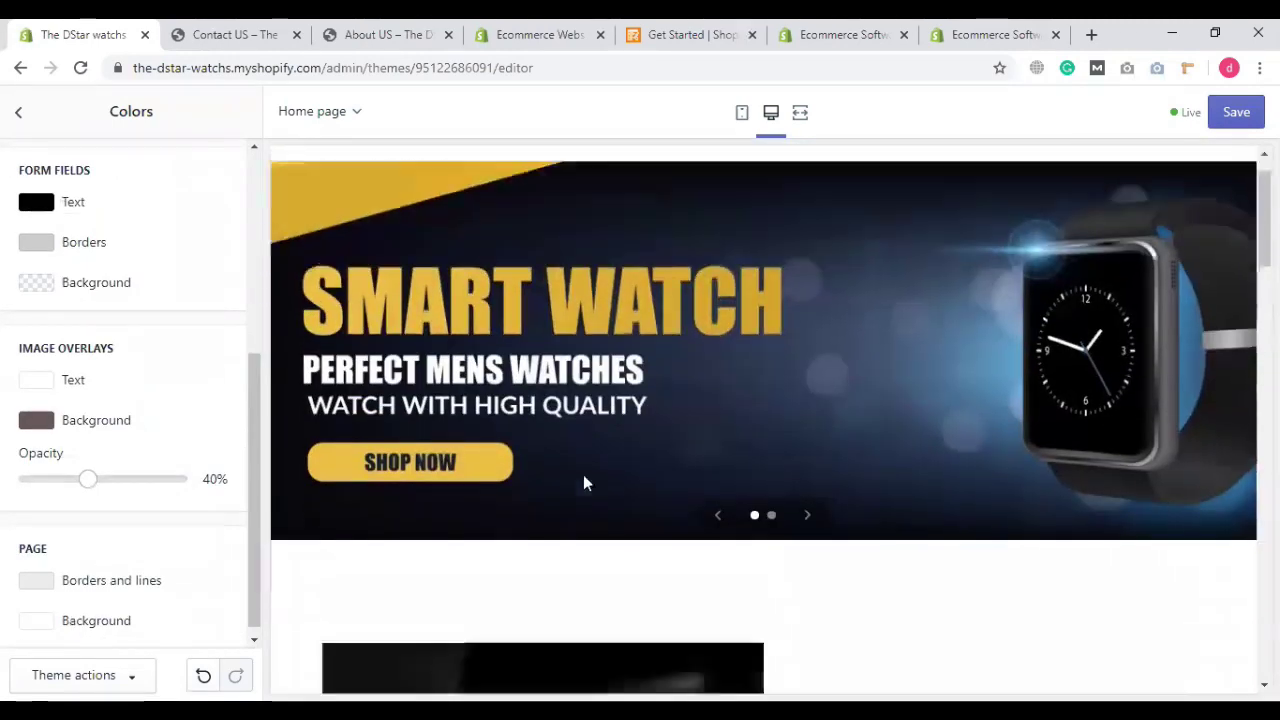
pyautogui.scroll(1, 583, 474)
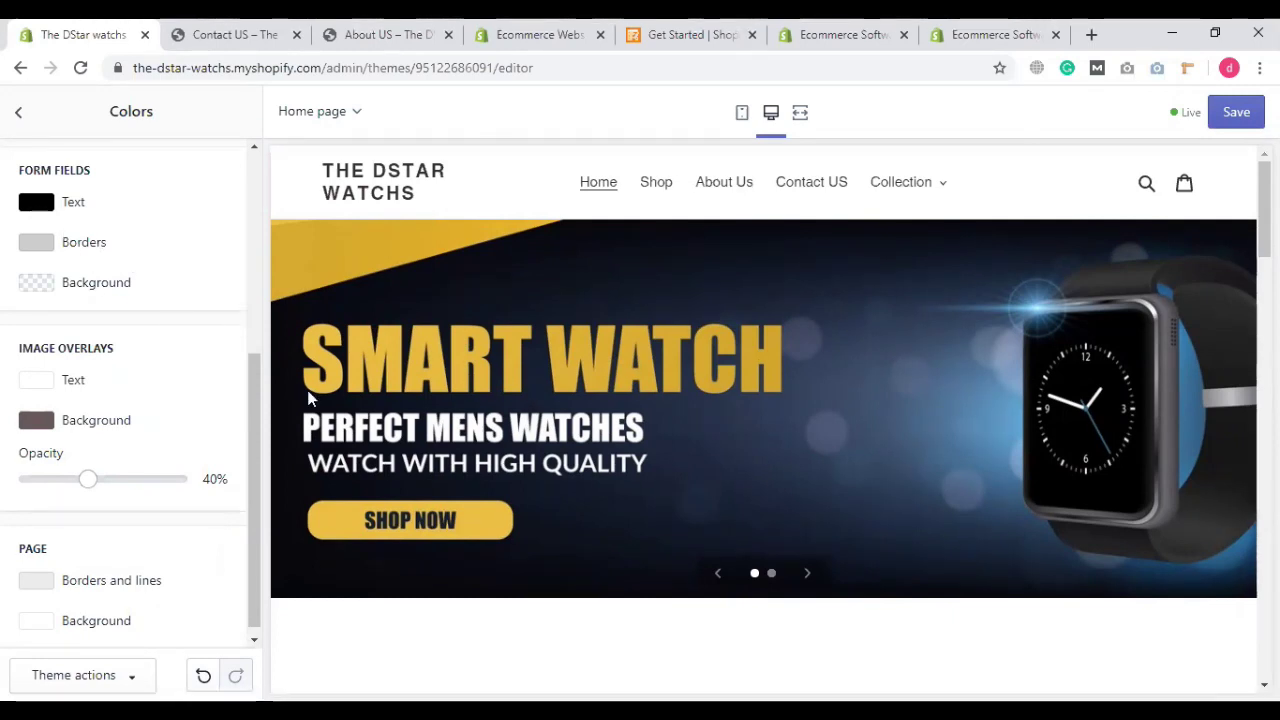
pyautogui.scroll(-1, 203, 490)
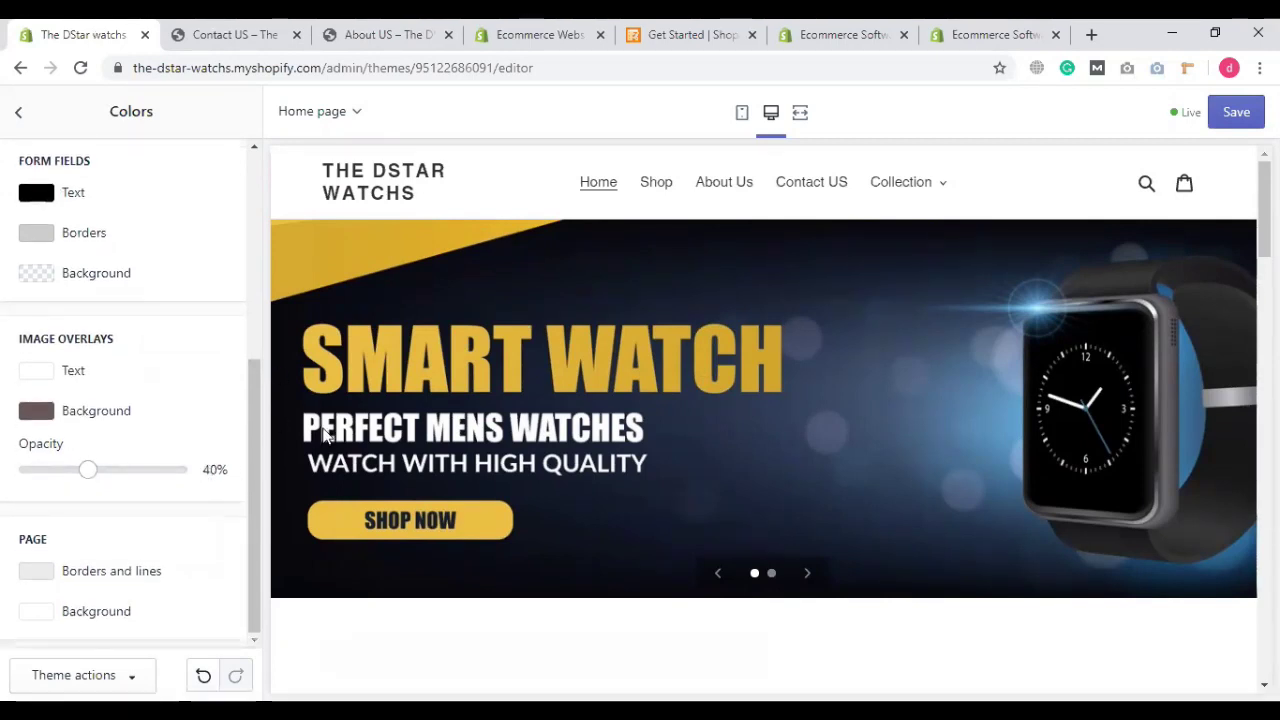